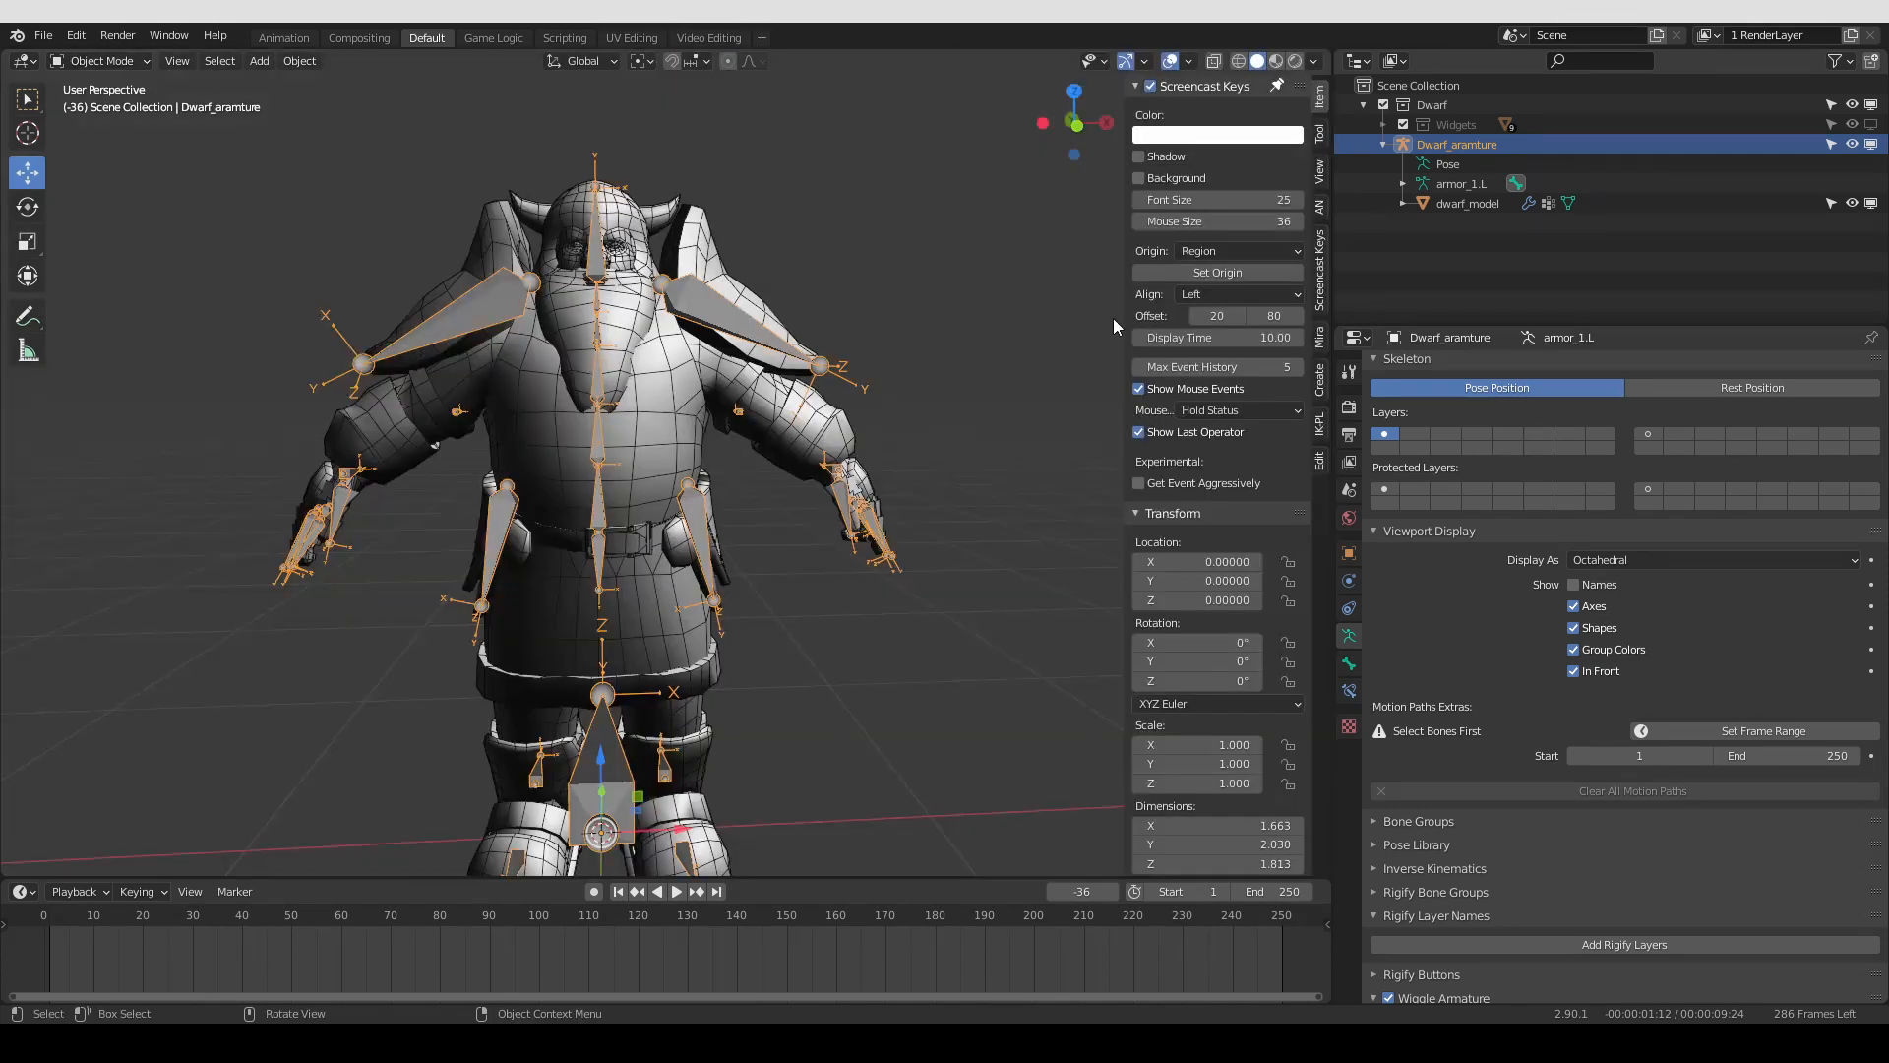
# Collapse the Screencast Keys settings in the viewport sidebar
pyautogui.scroll(-3, 936, 362)
pyautogui.click(1136, 86)
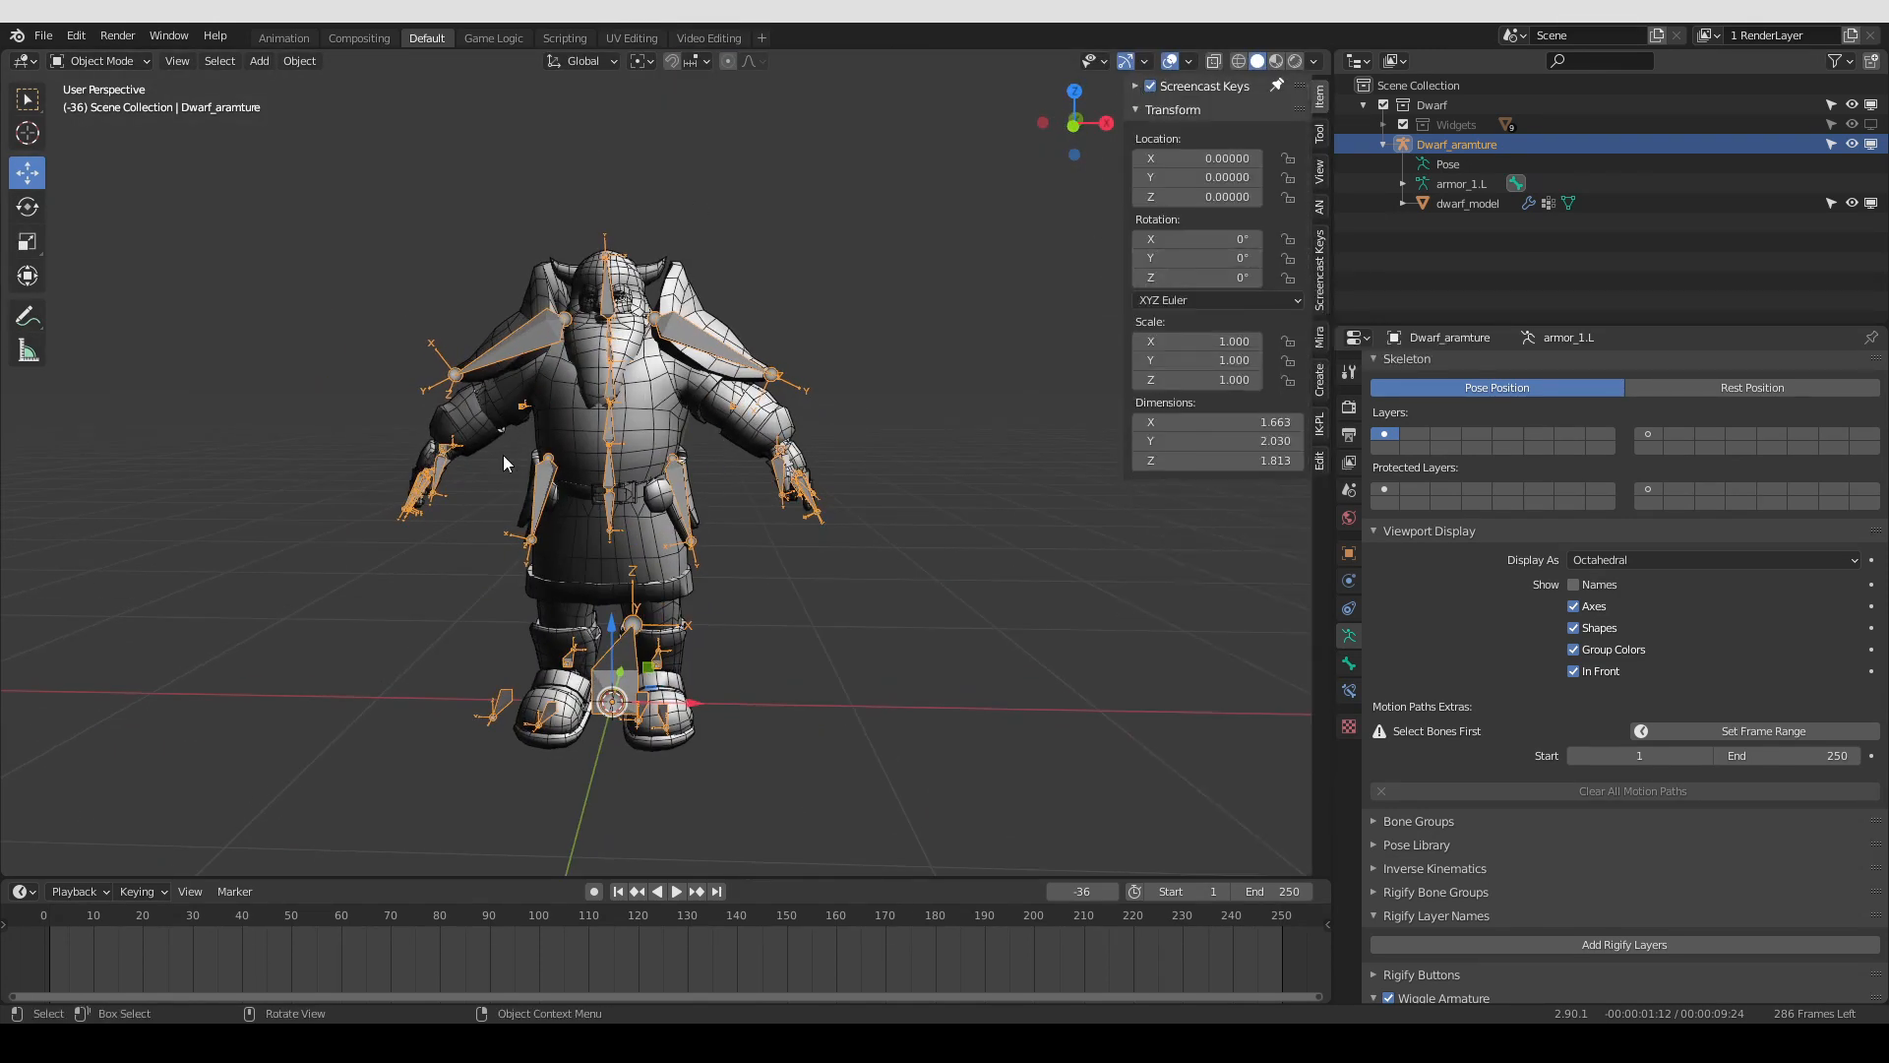
pyautogui.moveTo(504, 462); pyautogui.dragTo(759, 462, button='middle')
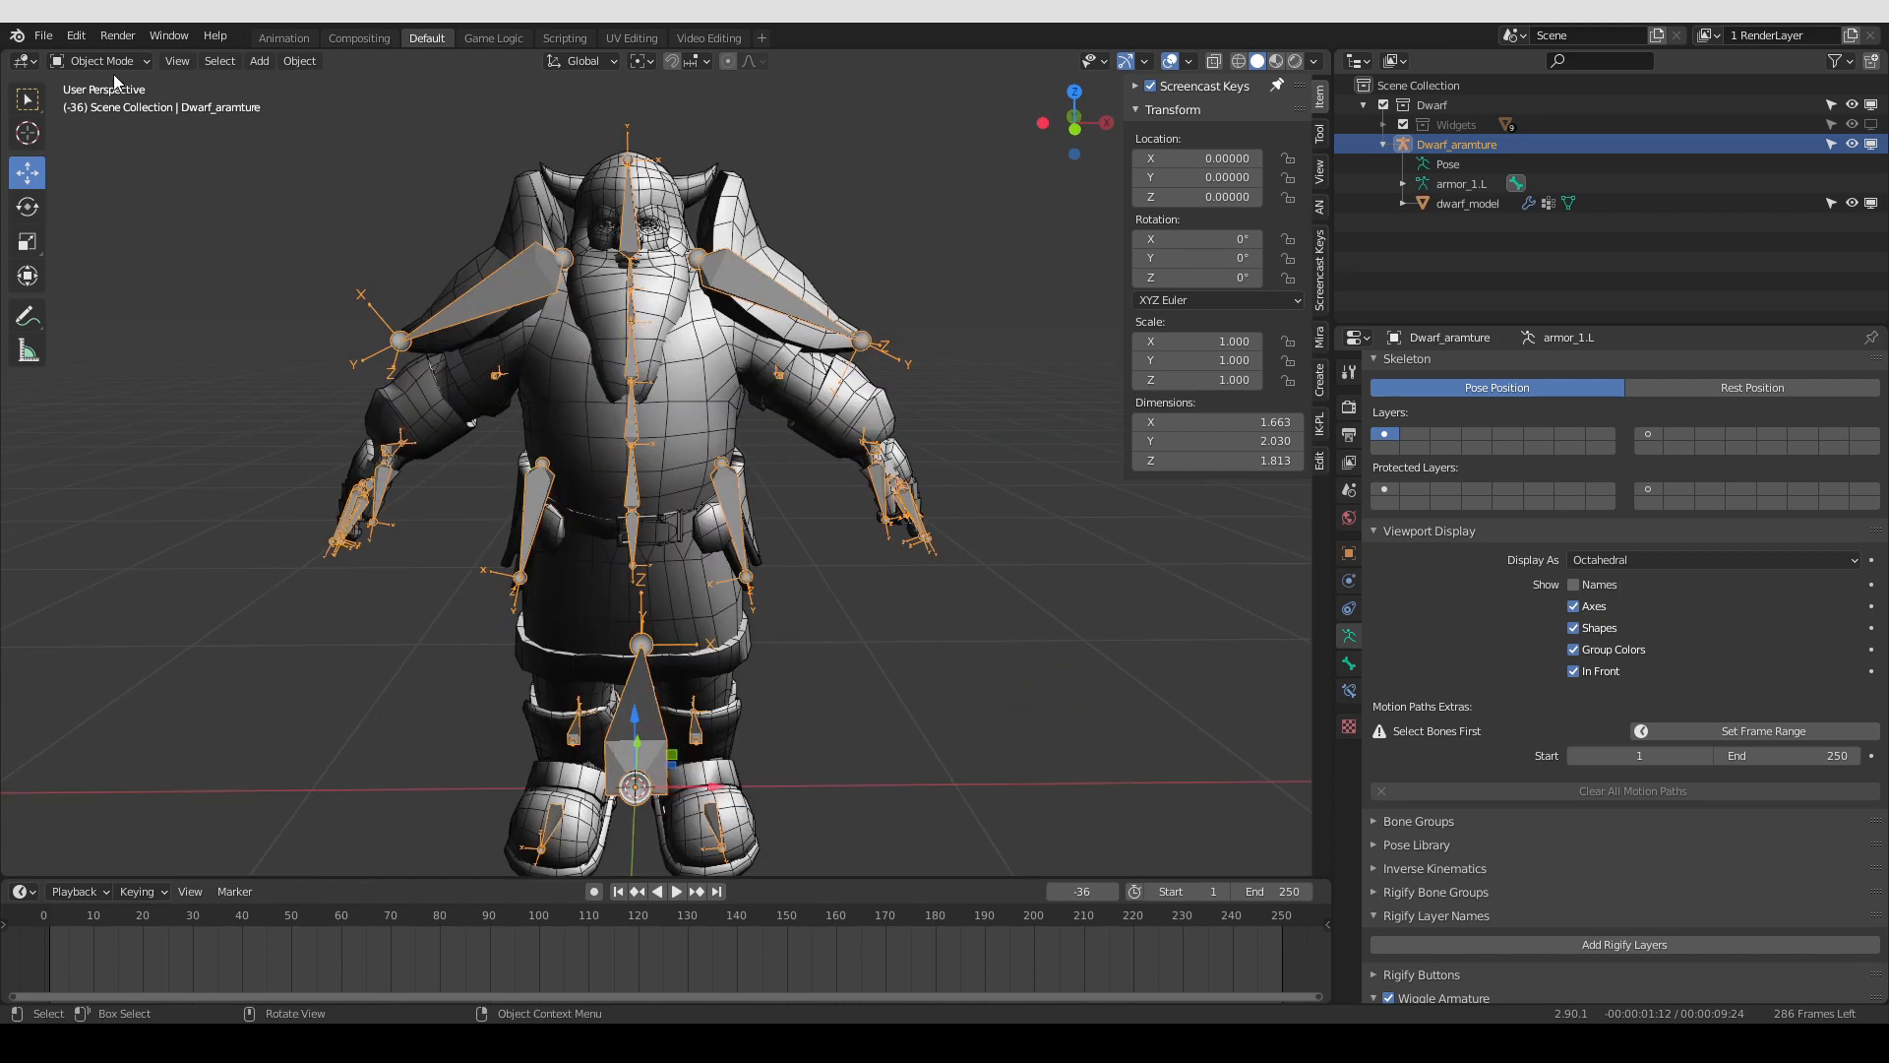
# Switch the dwarf armature to Pose Mode and hide its bone axes
pyautogui.click(106, 62)
pyautogui.click(125, 128)
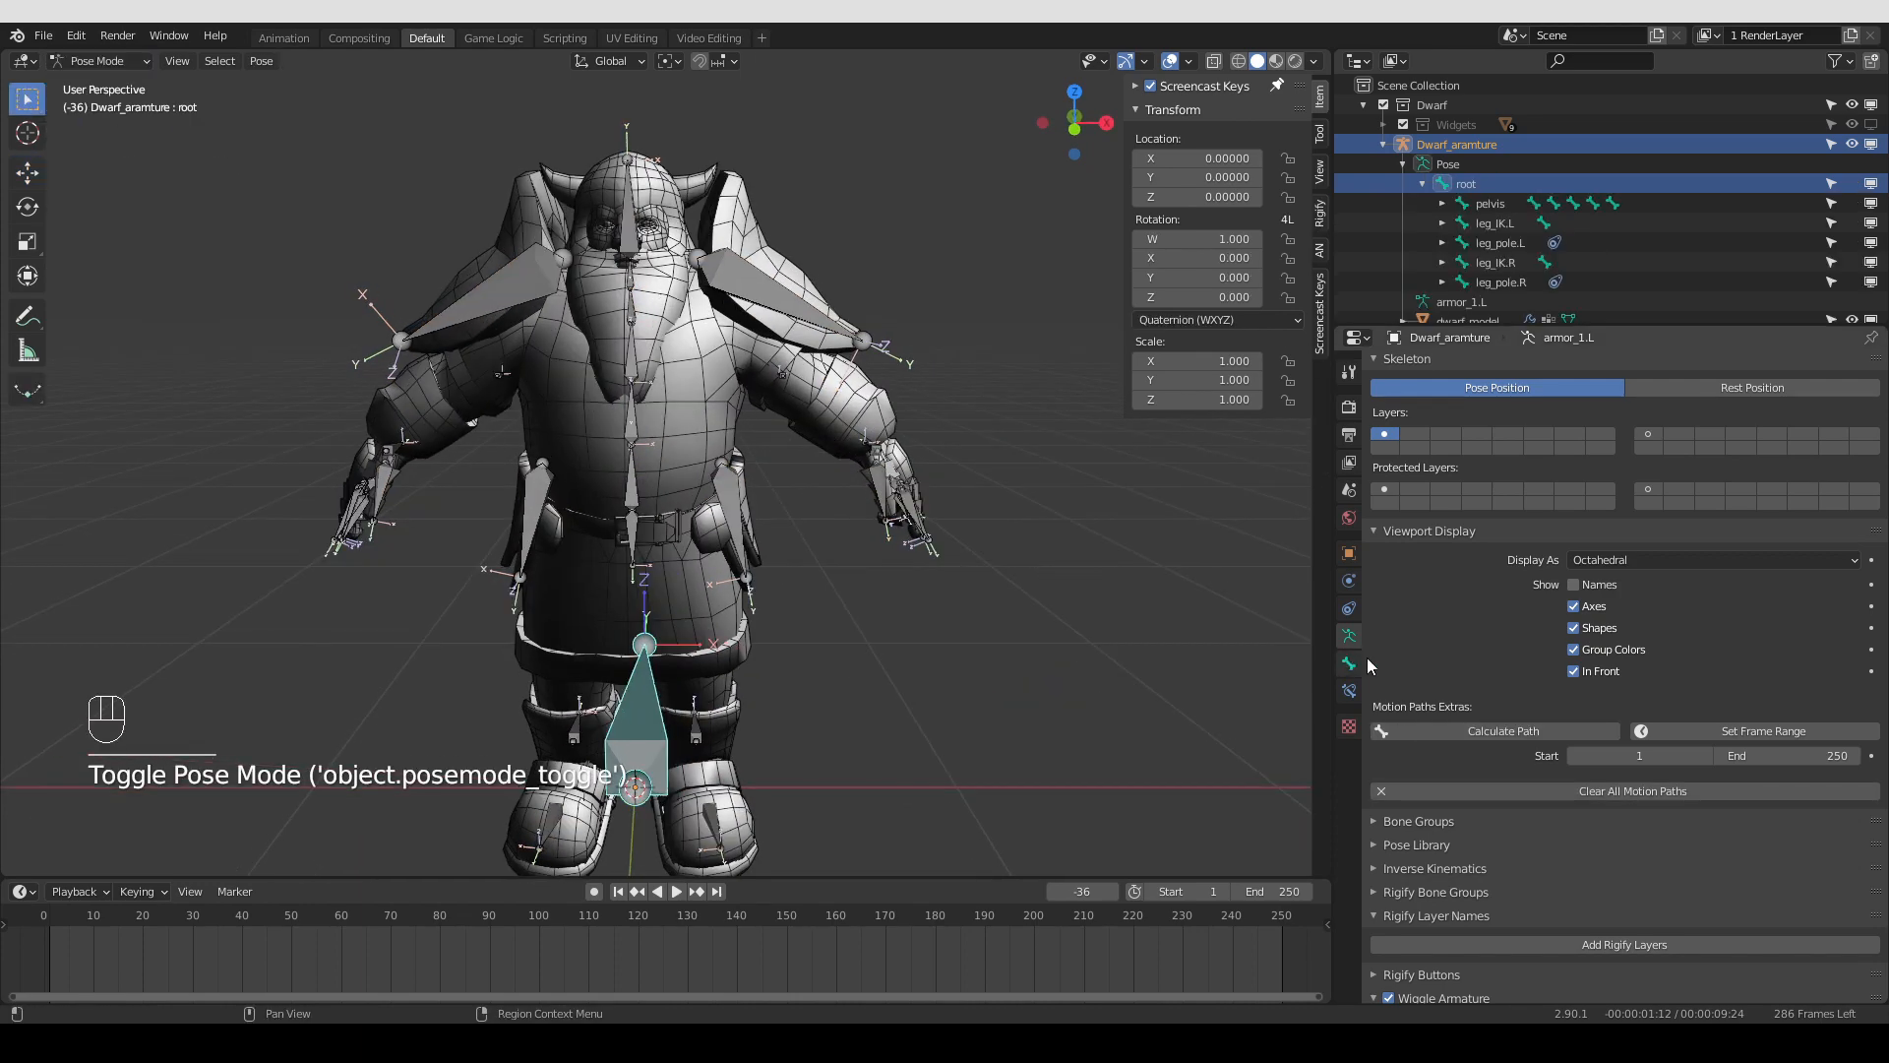
pyautogui.click(1573, 606)
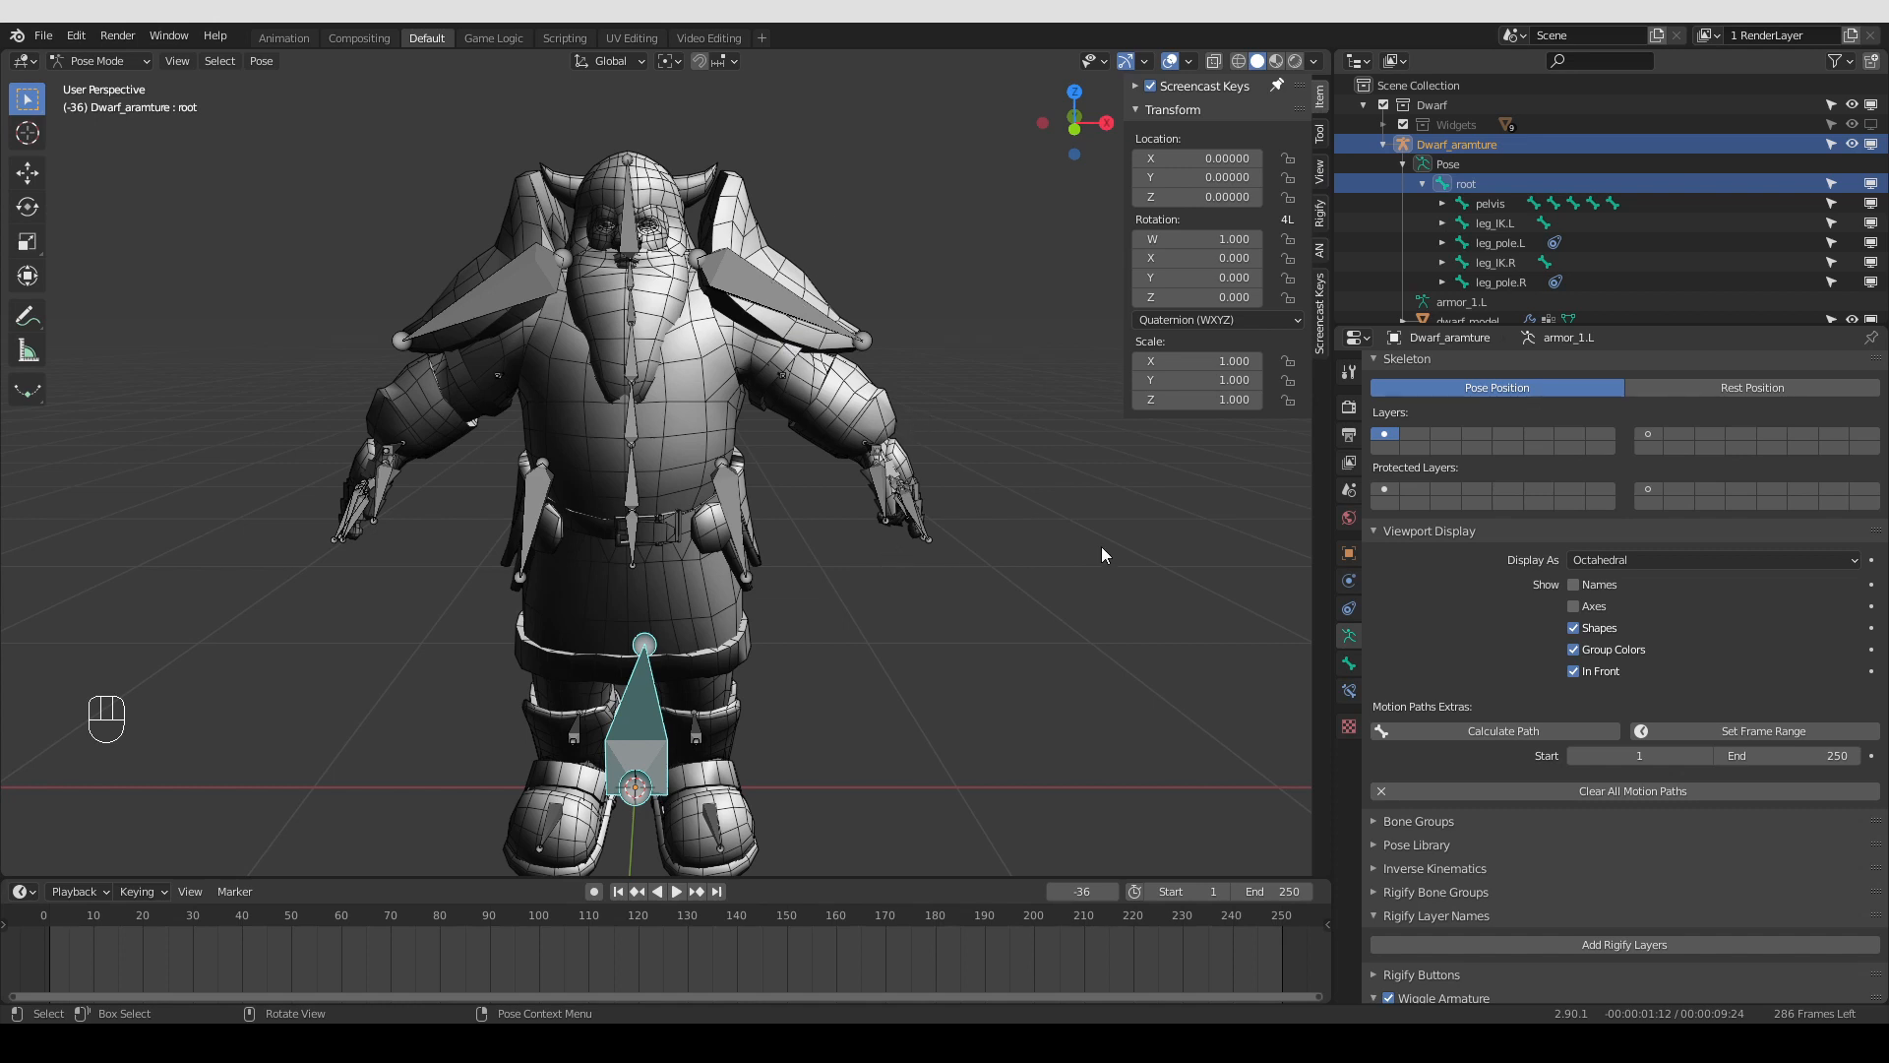
# Examine the control bones running along the dwarf's spine, from the lower spine up to the head
pyautogui.click(636, 411)
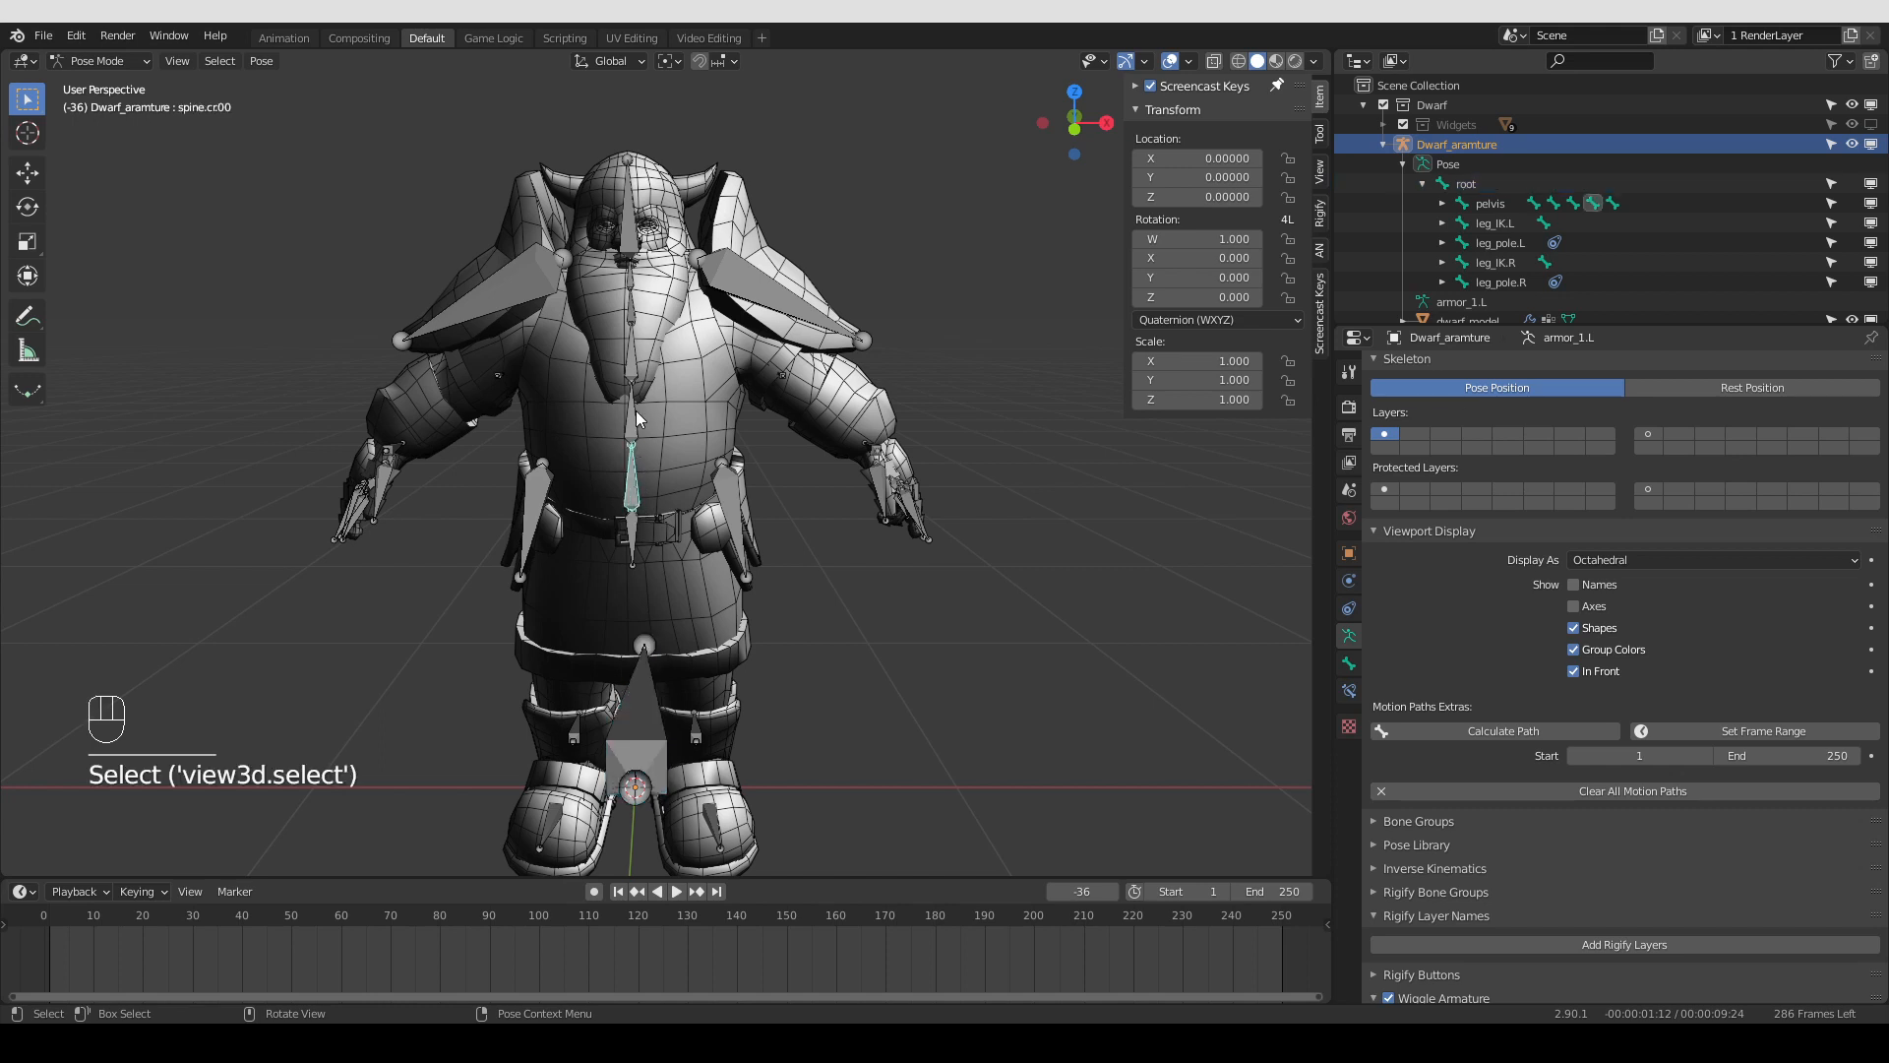
pyautogui.click(634, 356)
pyautogui.click(631, 310)
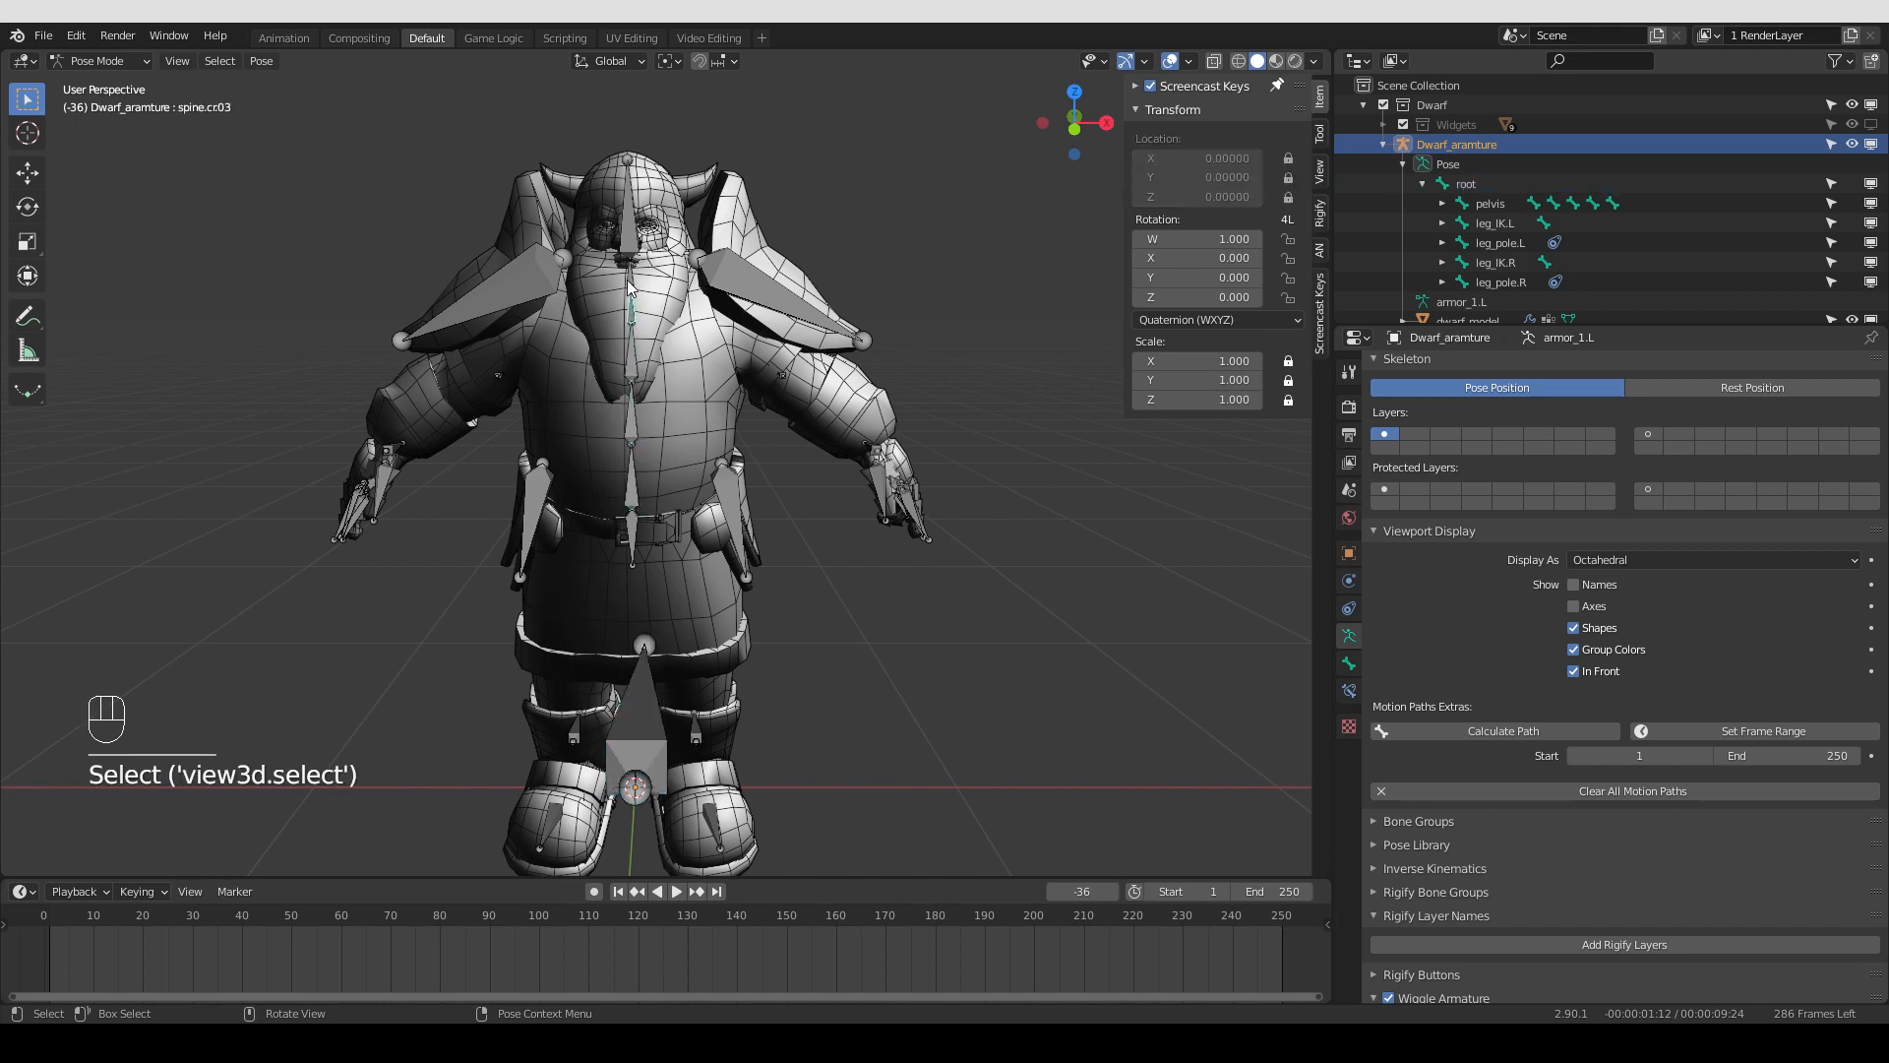
pyautogui.click(628, 277)
pyautogui.click(637, 246)
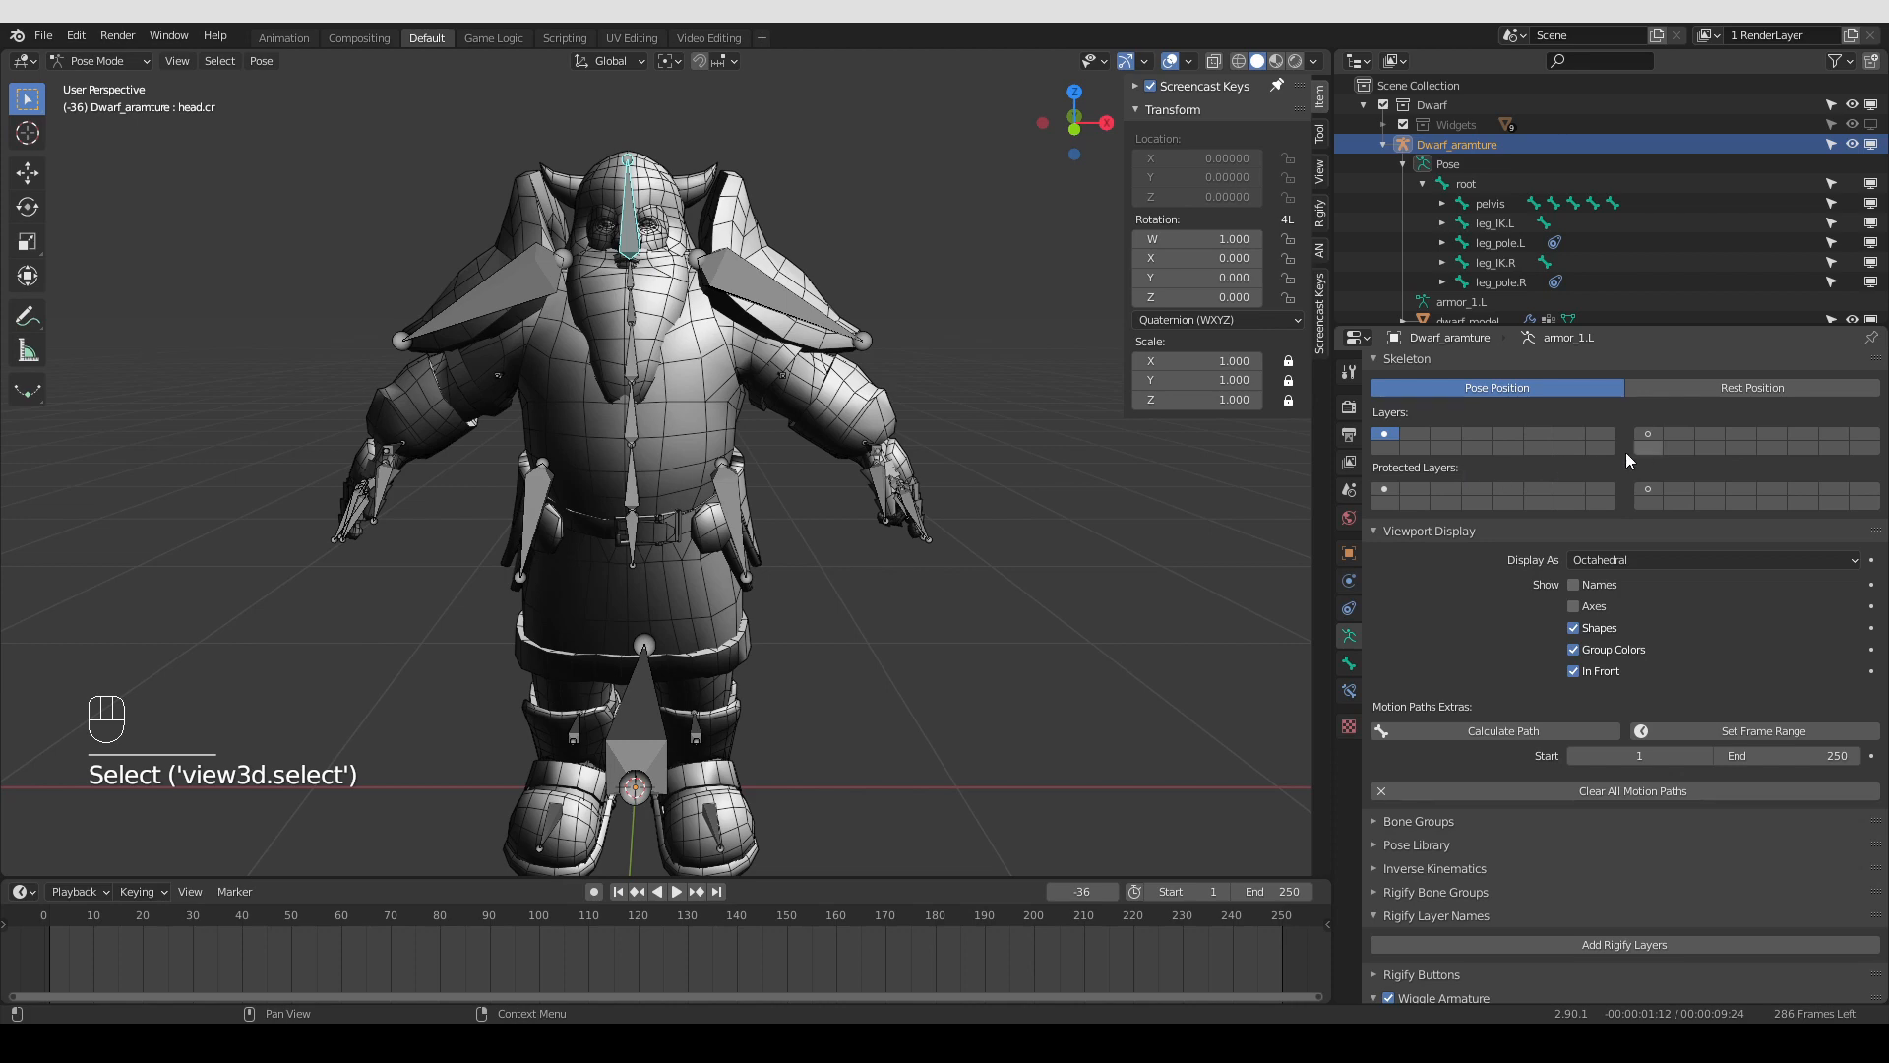
# Show the armature's second populated bone layer to examine its limb bones, and return to the first layer
pyautogui.click(1648, 436)
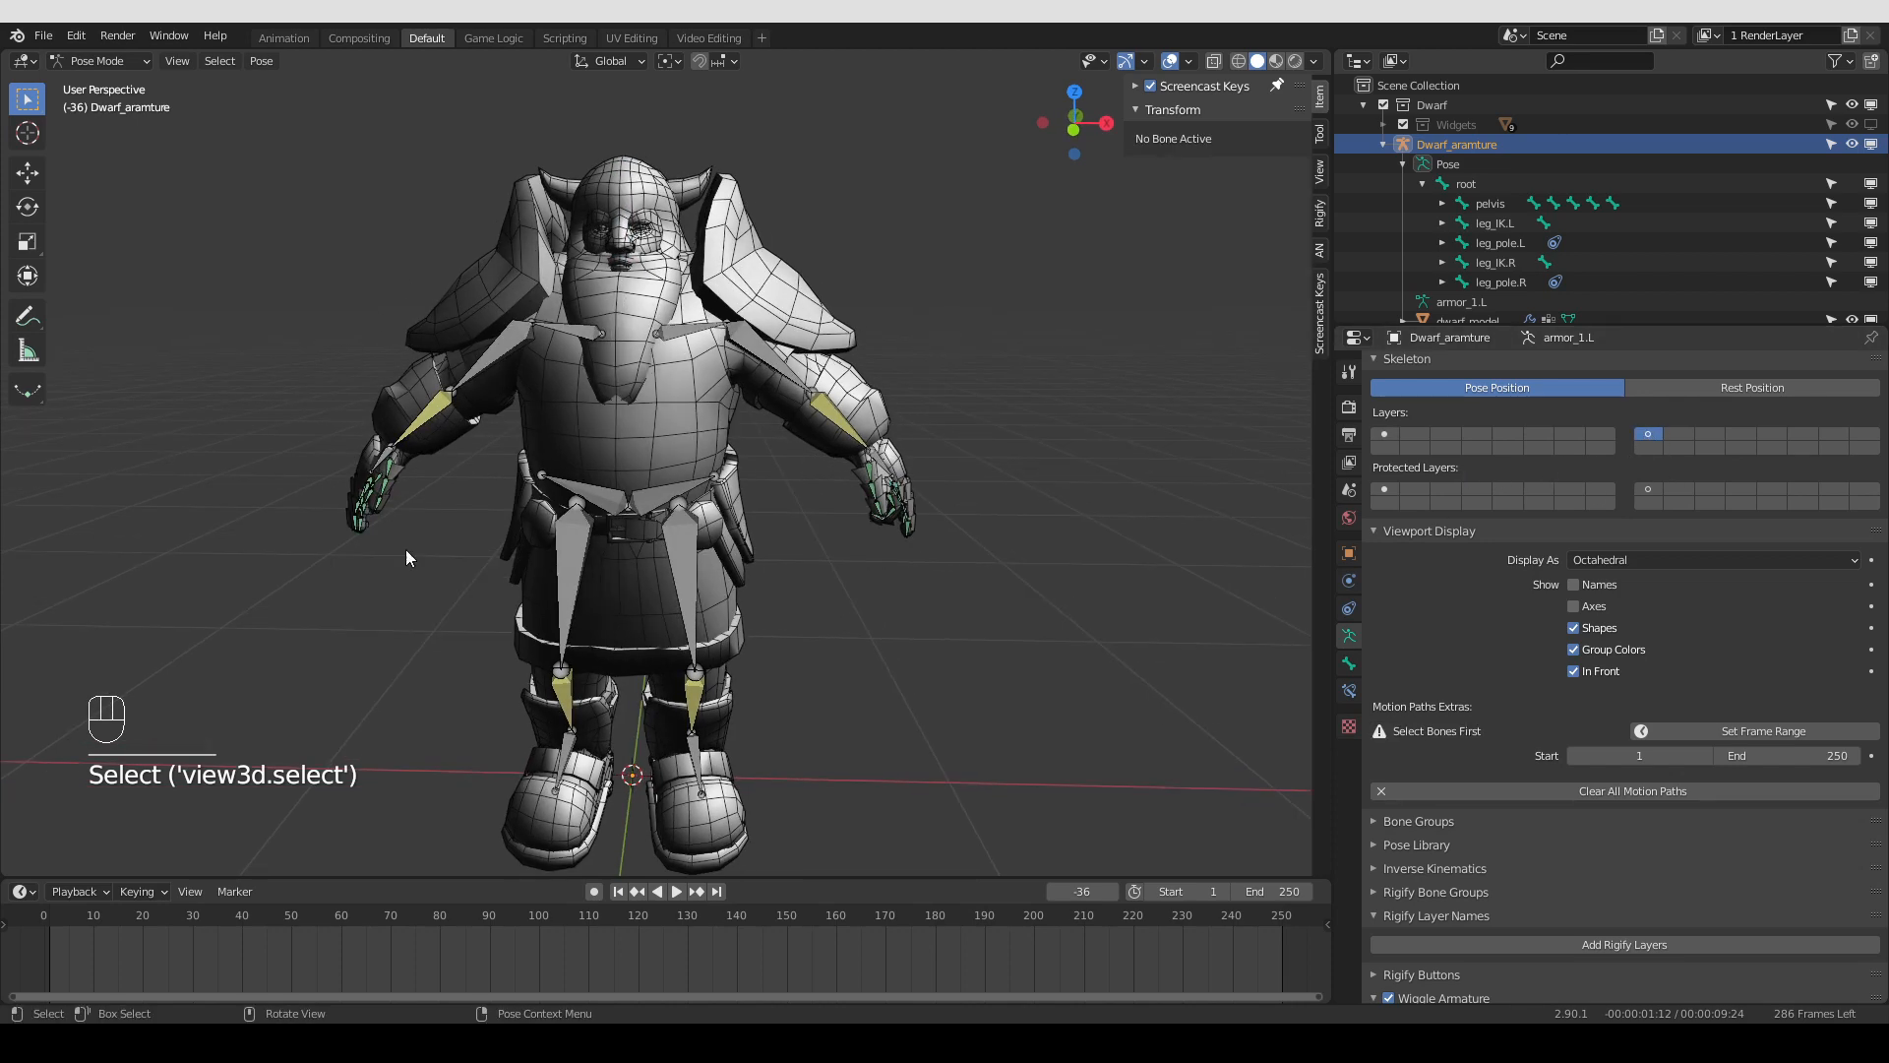
pyautogui.moveTo(543, 638); pyautogui.dragTo(565, 627, button='middle')
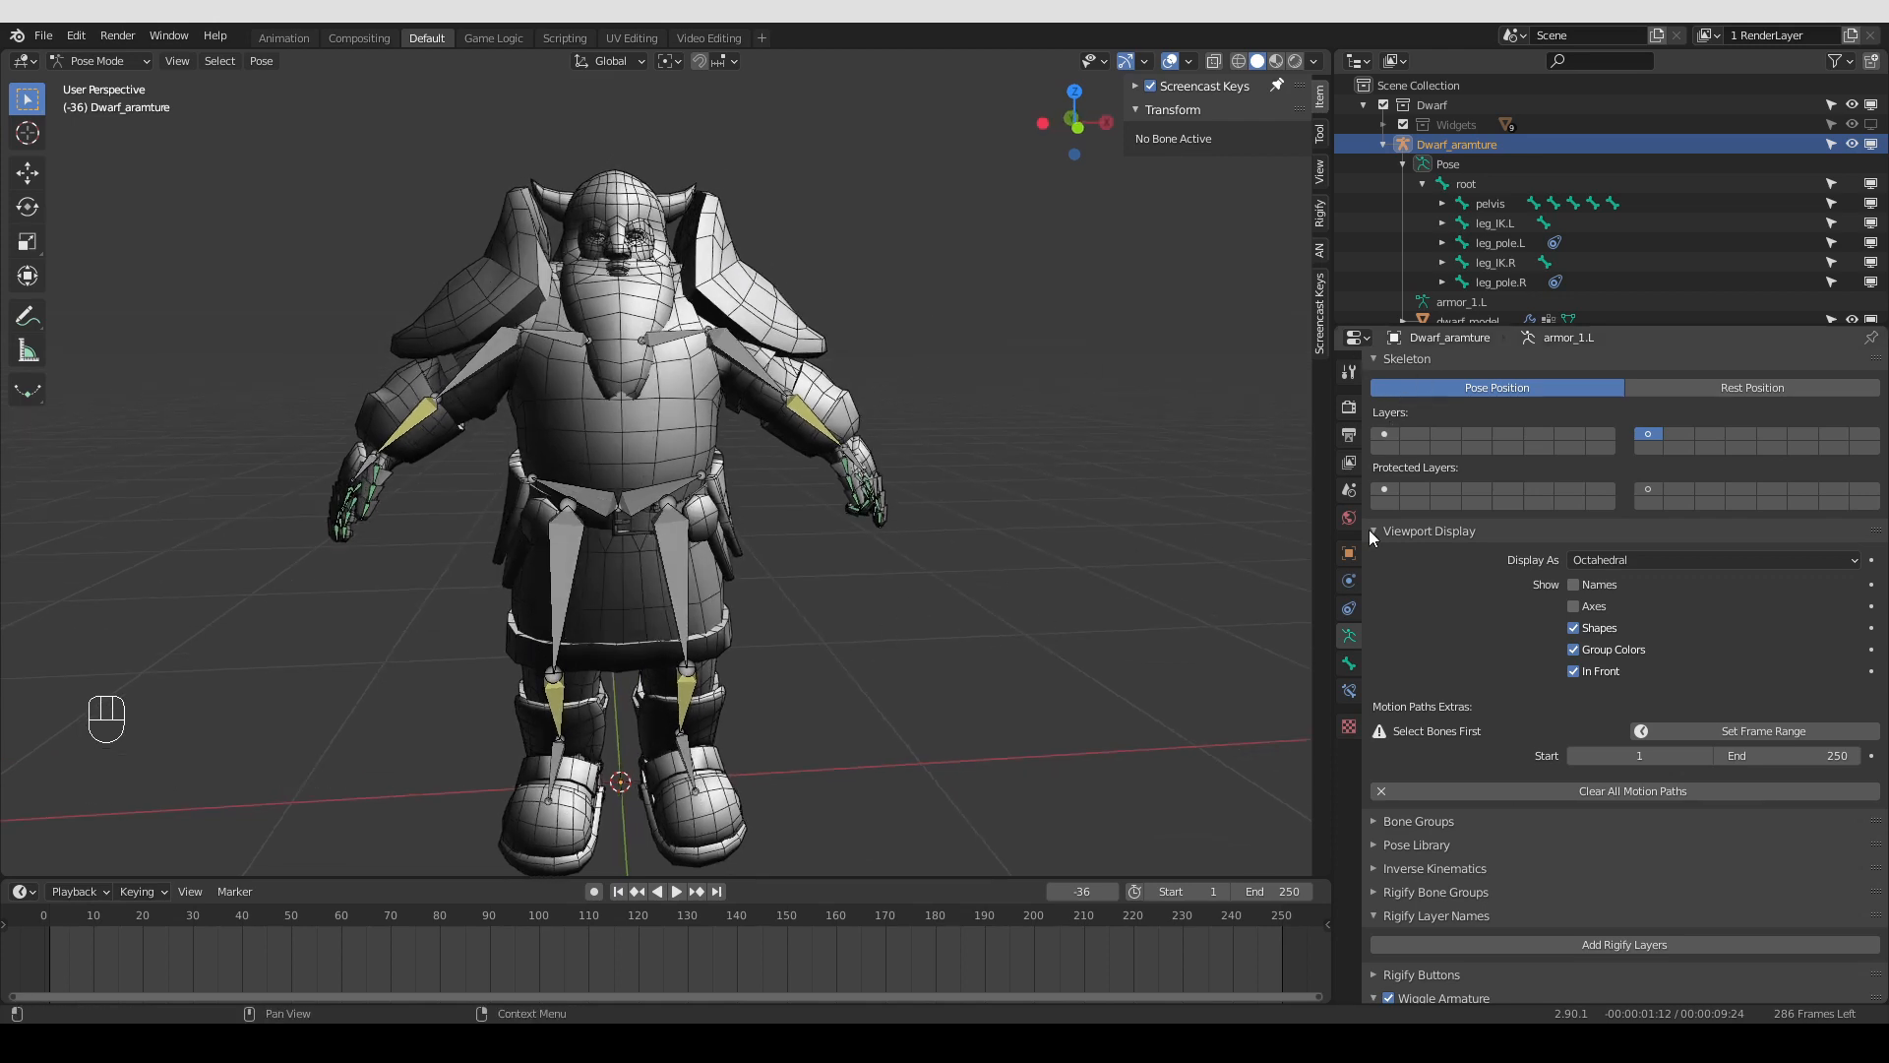
pyautogui.click(1383, 435)
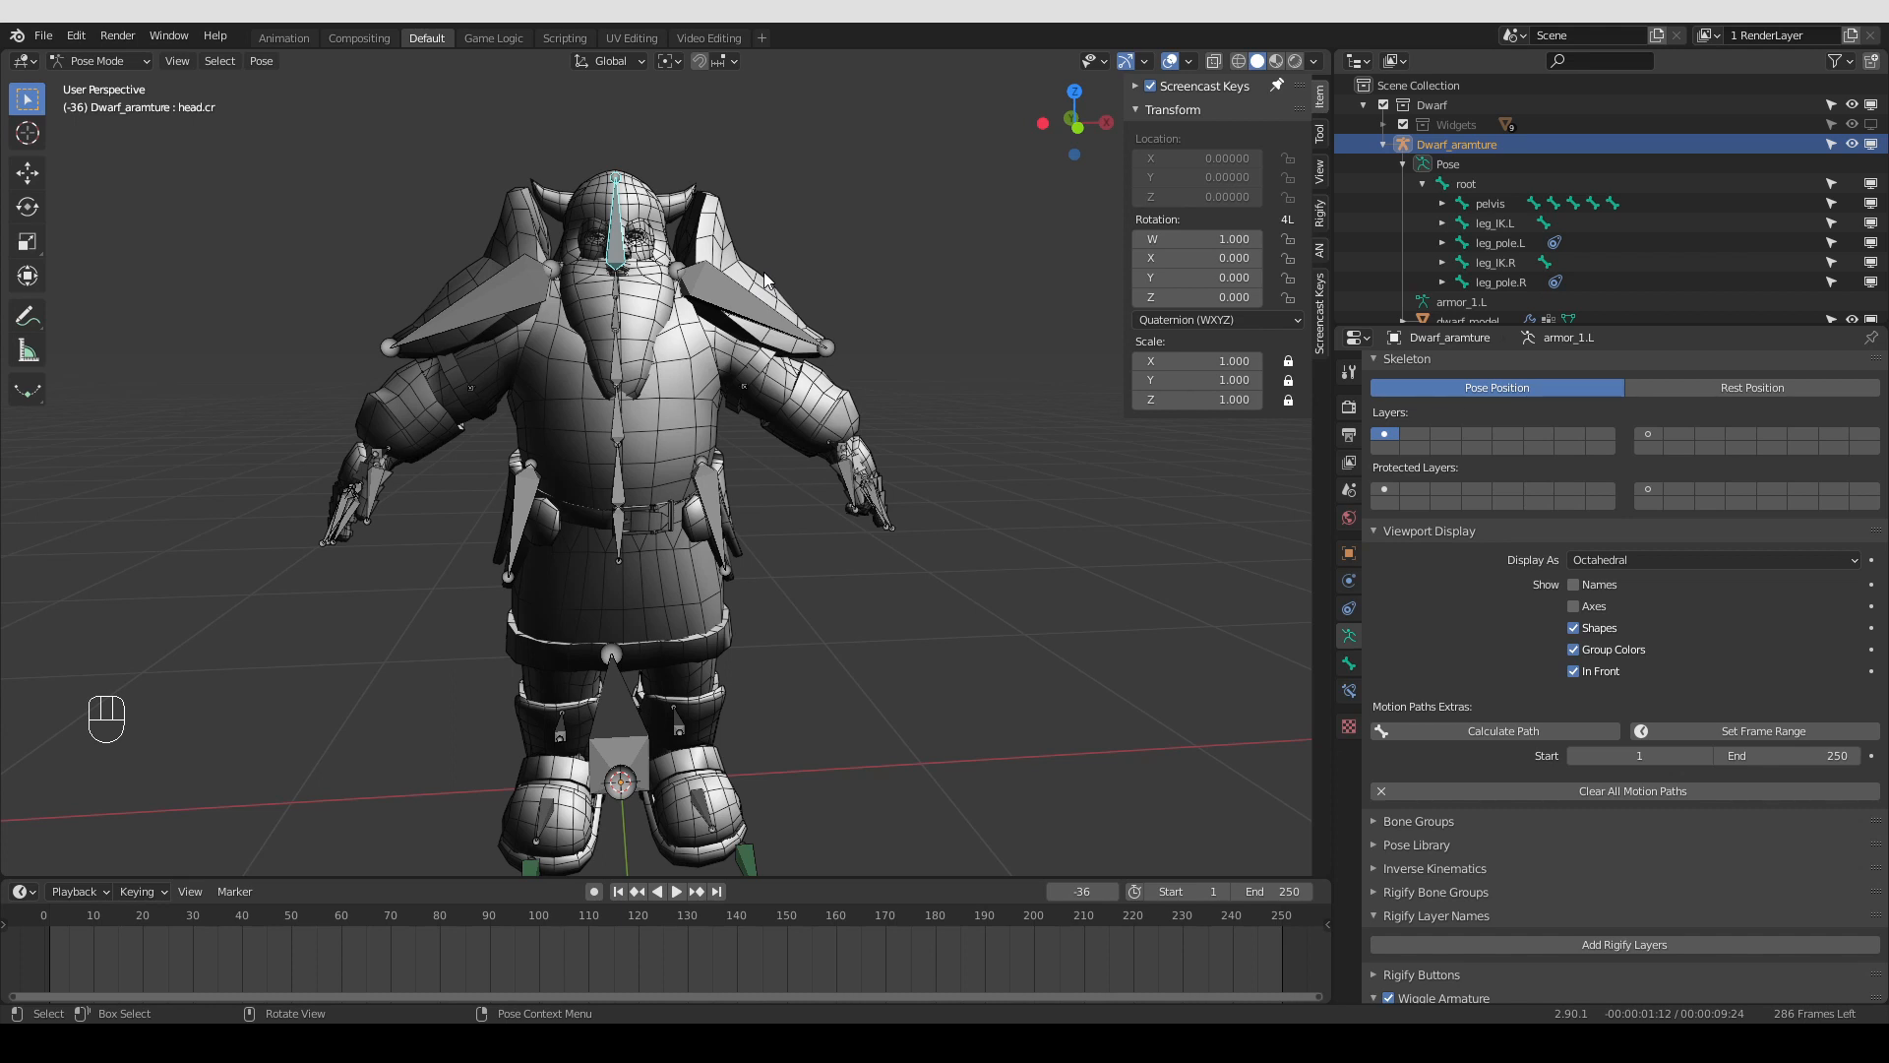
pyautogui.moveTo(770, 312); pyautogui.dragTo(758, 323, button='middle')
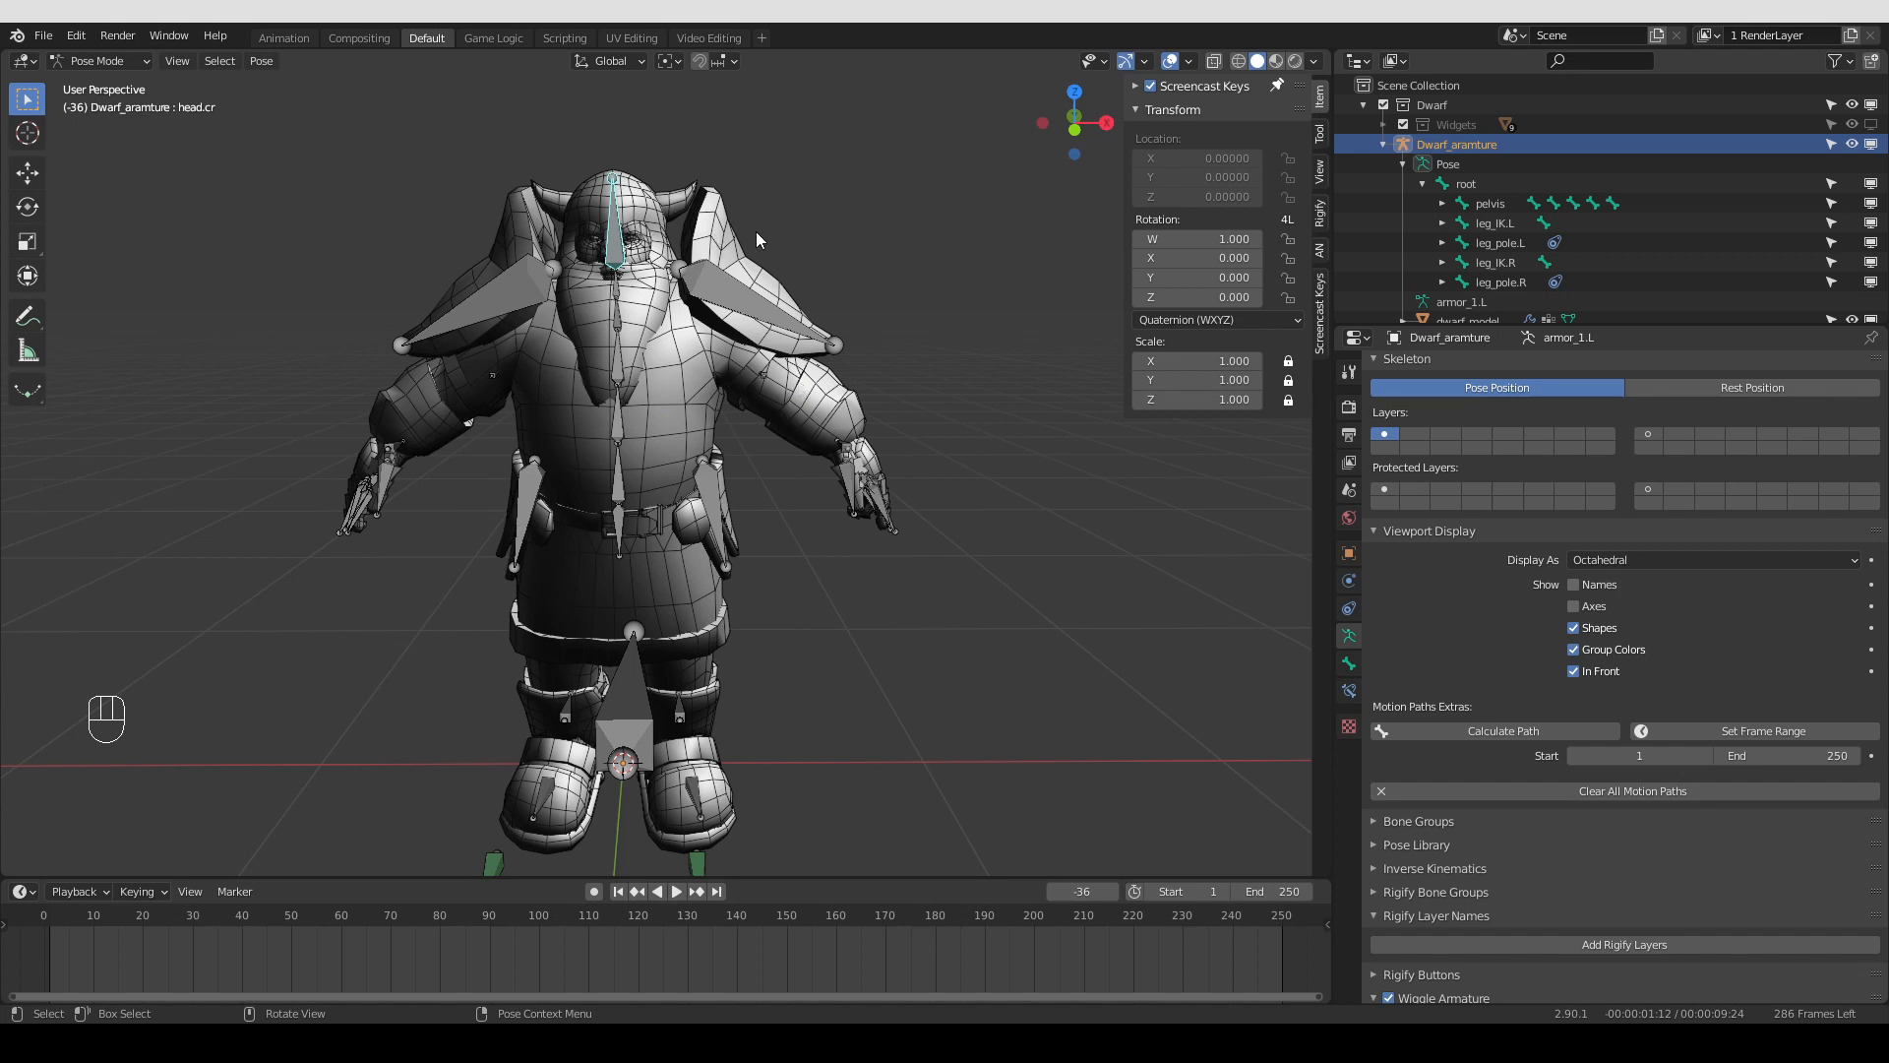
# Circle the dwarf's left shoulder armor with an annotation and return the armature to Object Mode
pyautogui.moveTo(758, 169)
pyautogui.mouseDown()
pyautogui.moveTo(681, 168)
pyautogui.moveTo(700, 316)
pyautogui.moveTo(852, 374)
pyautogui.moveTo(750, 143)
pyautogui.mouseUp()
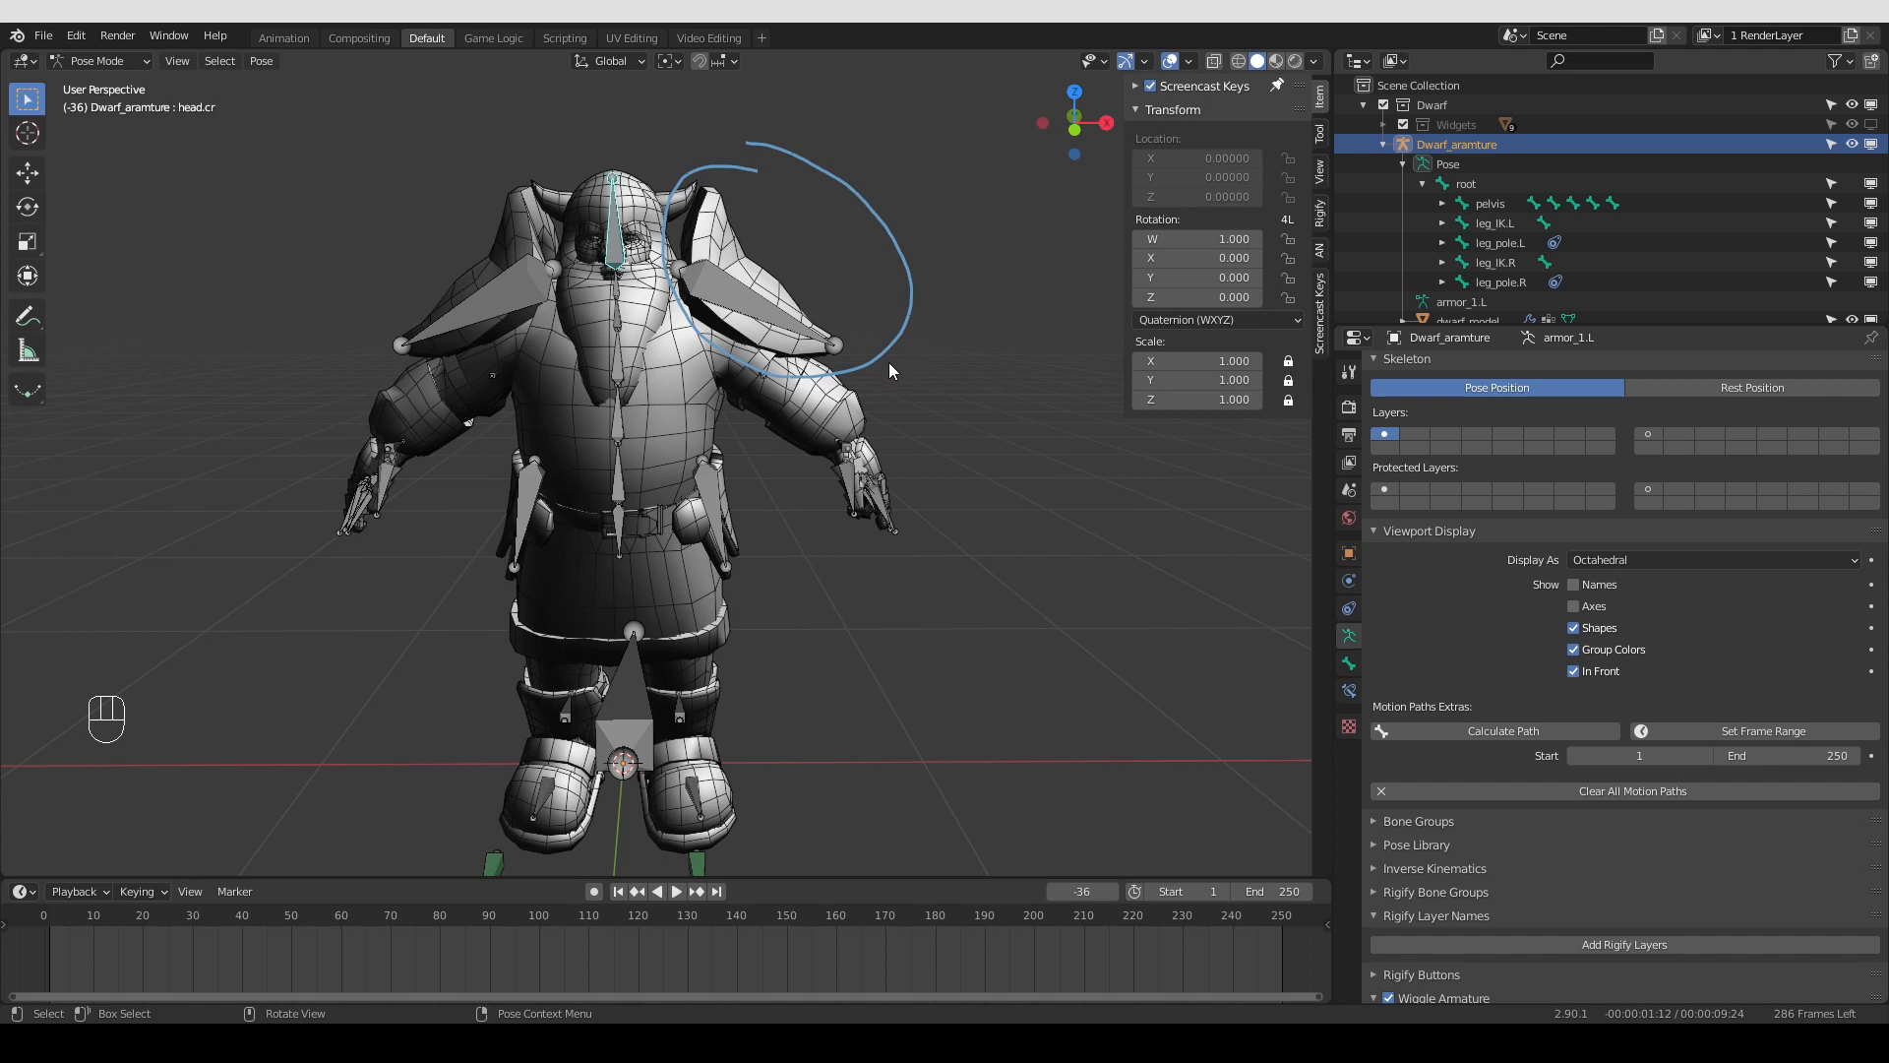
pyautogui.moveTo(875, 482); pyautogui.dragTo(861, 497, button='middle')
pyautogui.press('Tab')
pyautogui.click(672, 496)
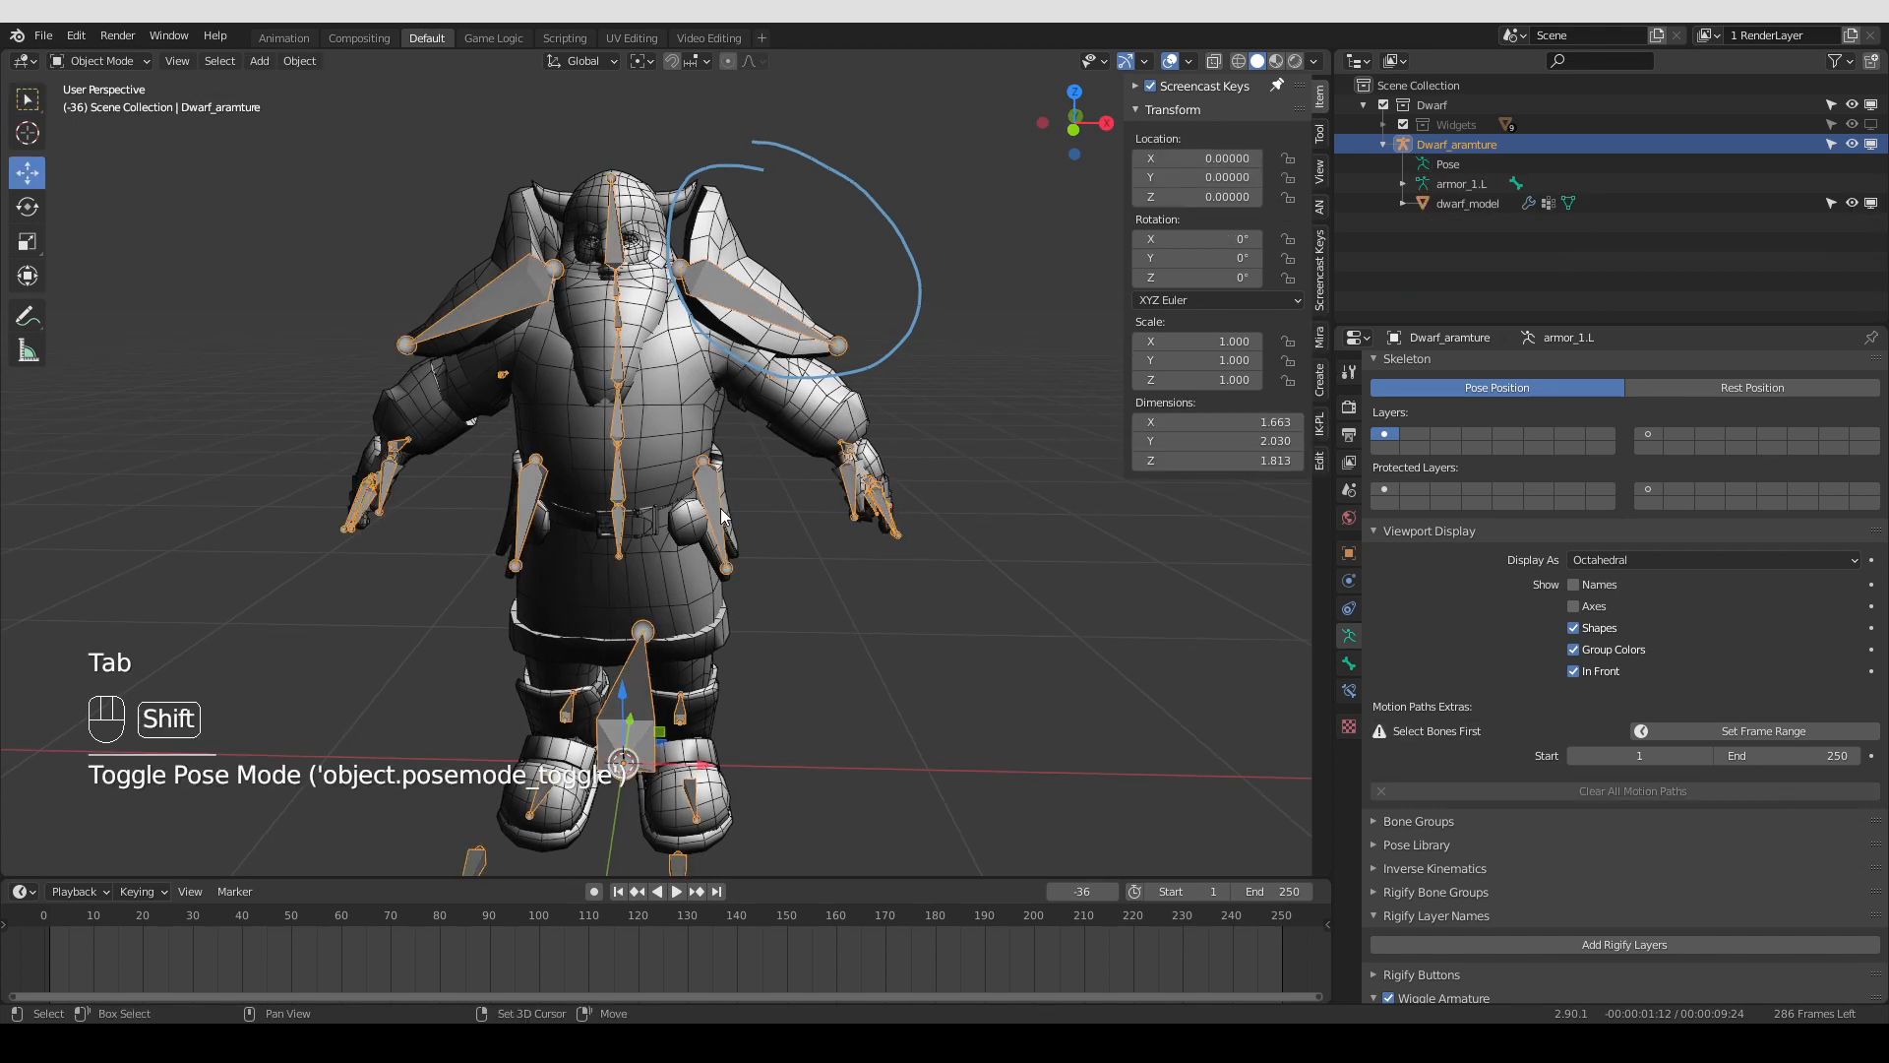
# Select the dwarf model and remove the annotation drawn around the shoulder armor
pyautogui.hotkey('shift', 'a')
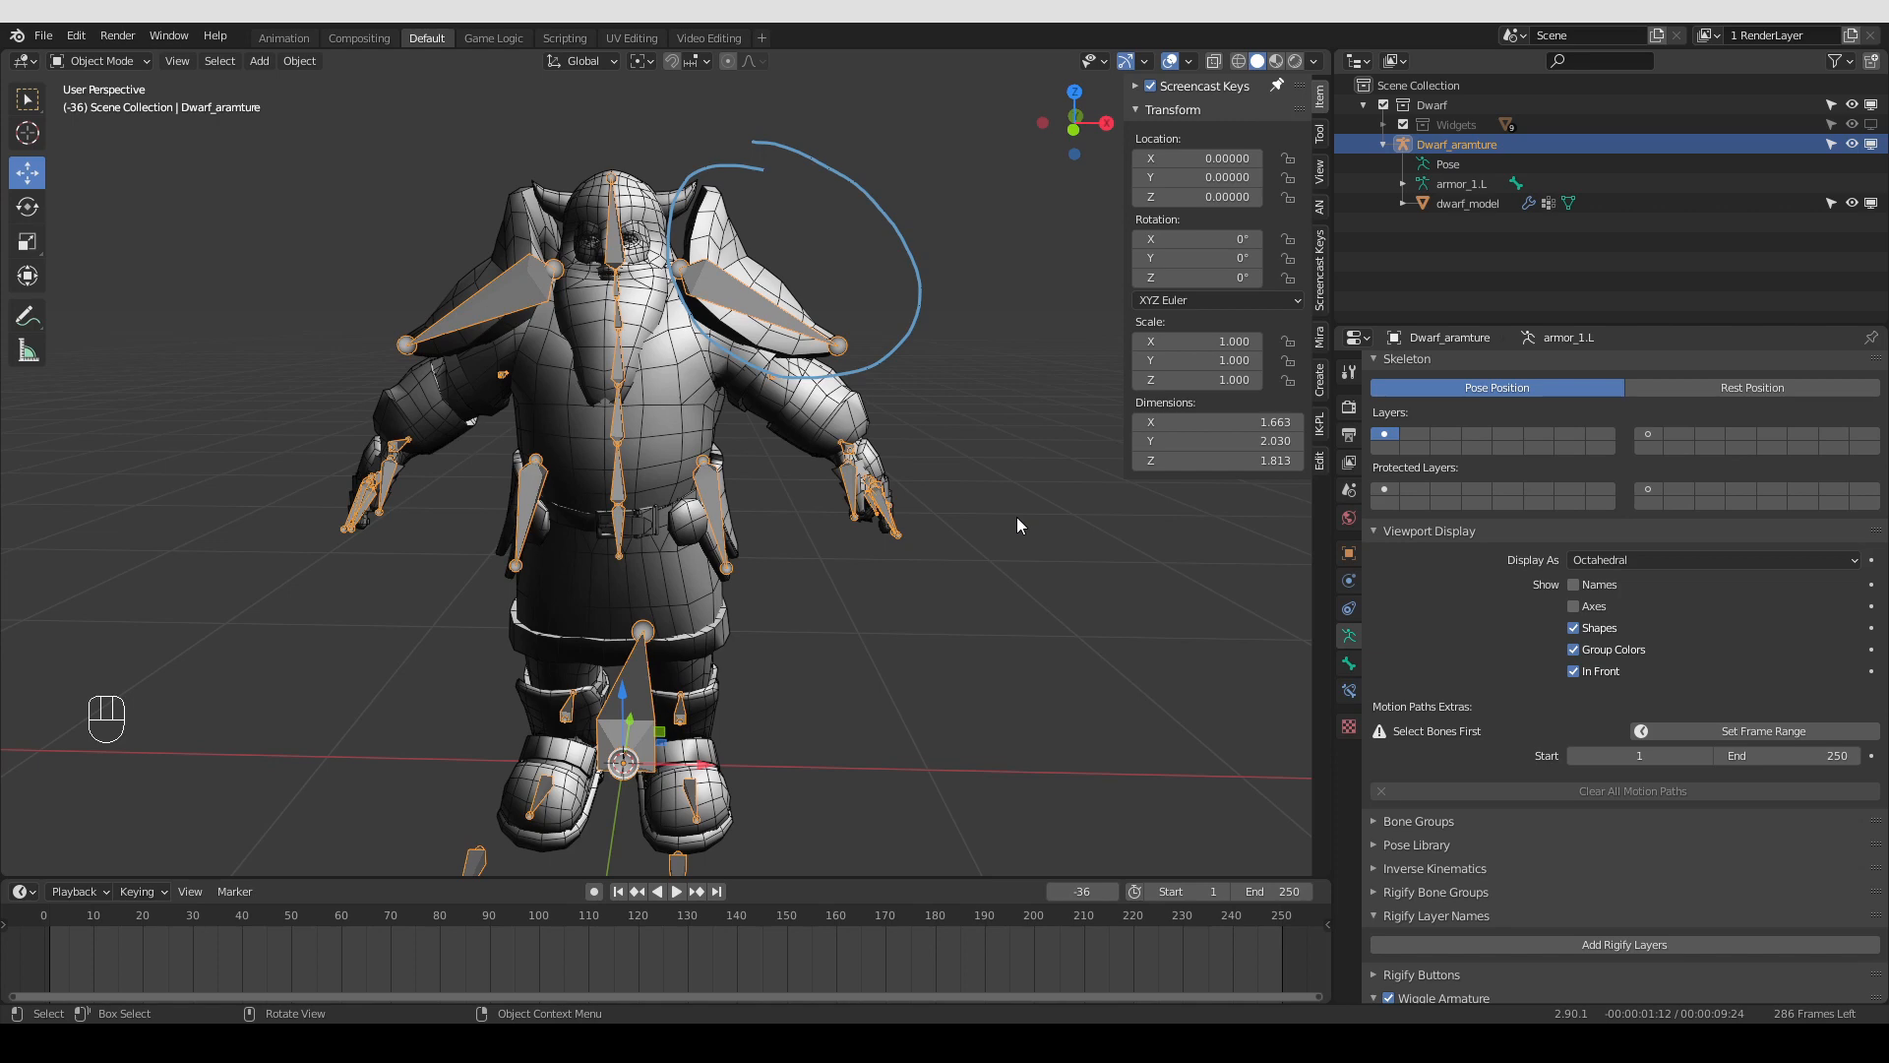
pyautogui.click(753, 244)
pyautogui.moveTo(752, 275); pyautogui.dragTo(733, 325, button='middle')
pyautogui.click(1319, 173)
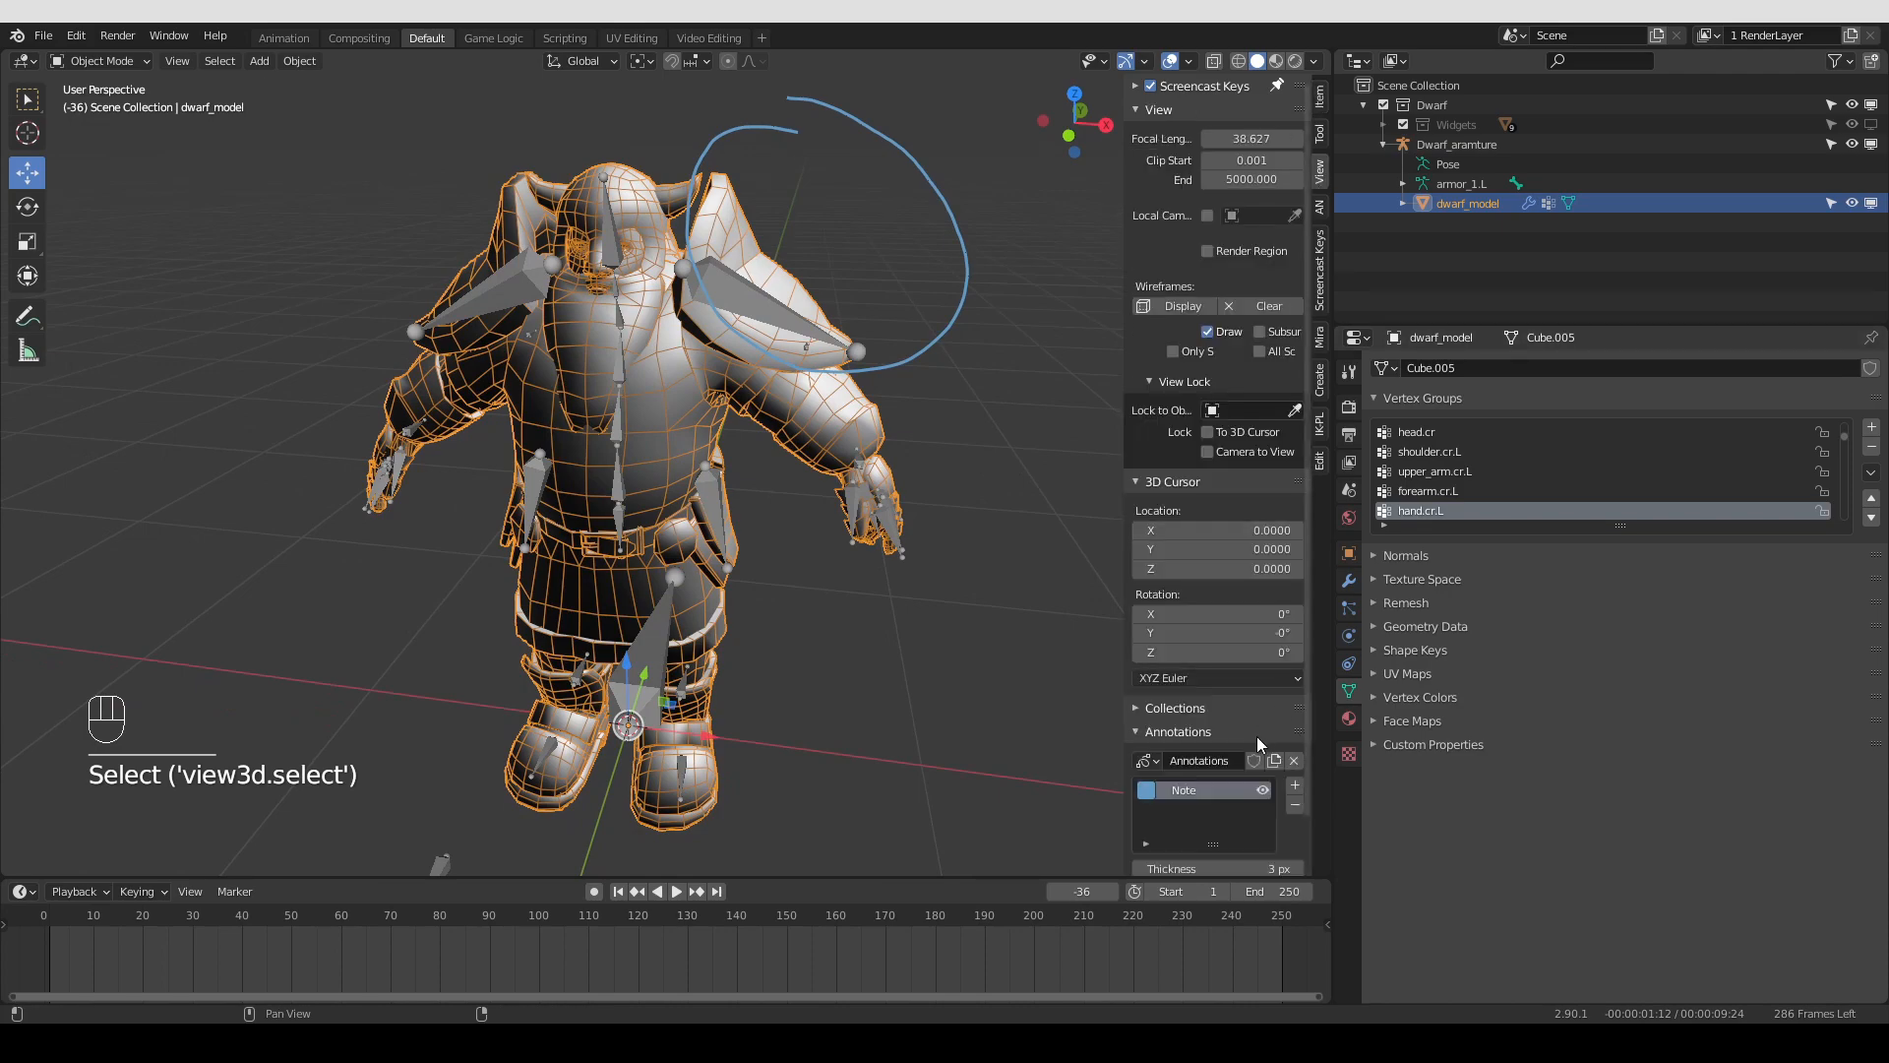
pyautogui.click(1294, 760)
# Select the rim edge loop of the dwarf's left shoulder armor in Edit Mode and duplicate it in place
pyautogui.press('Tab')
pyautogui.scroll(2, 730, 318)
pyautogui.press('2')
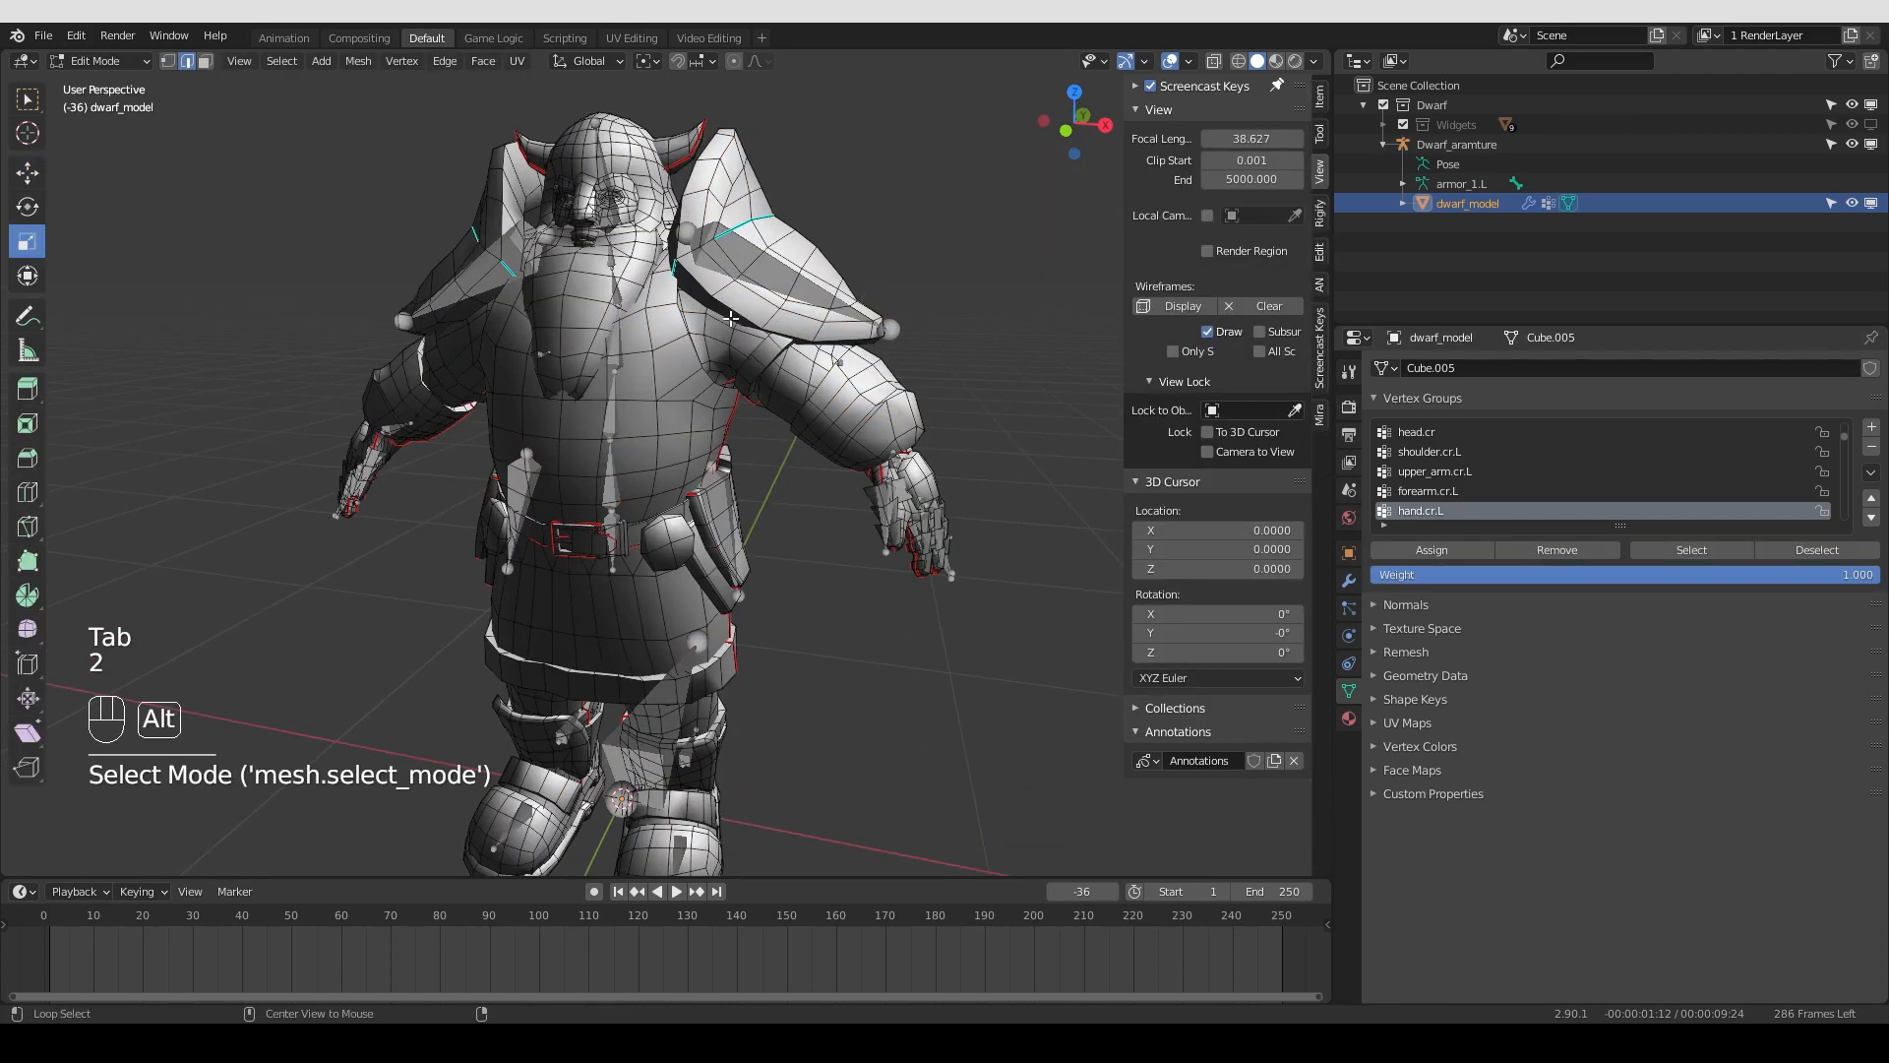
pyautogui.keyDown('alt'); pyautogui.click(730, 317); pyautogui.keyUp('alt')
pyautogui.moveTo(731, 318); pyautogui.dragTo(889, 463, button='middle')
pyautogui.keyDown('shift'); pyautogui.click(767, 275); pyautogui.keyUp('shift')
pyautogui.keyDown('ctrl'); pyautogui.click(752, 322); pyautogui.keyUp('ctrl')
pyautogui.hotkey('shift', 'd')
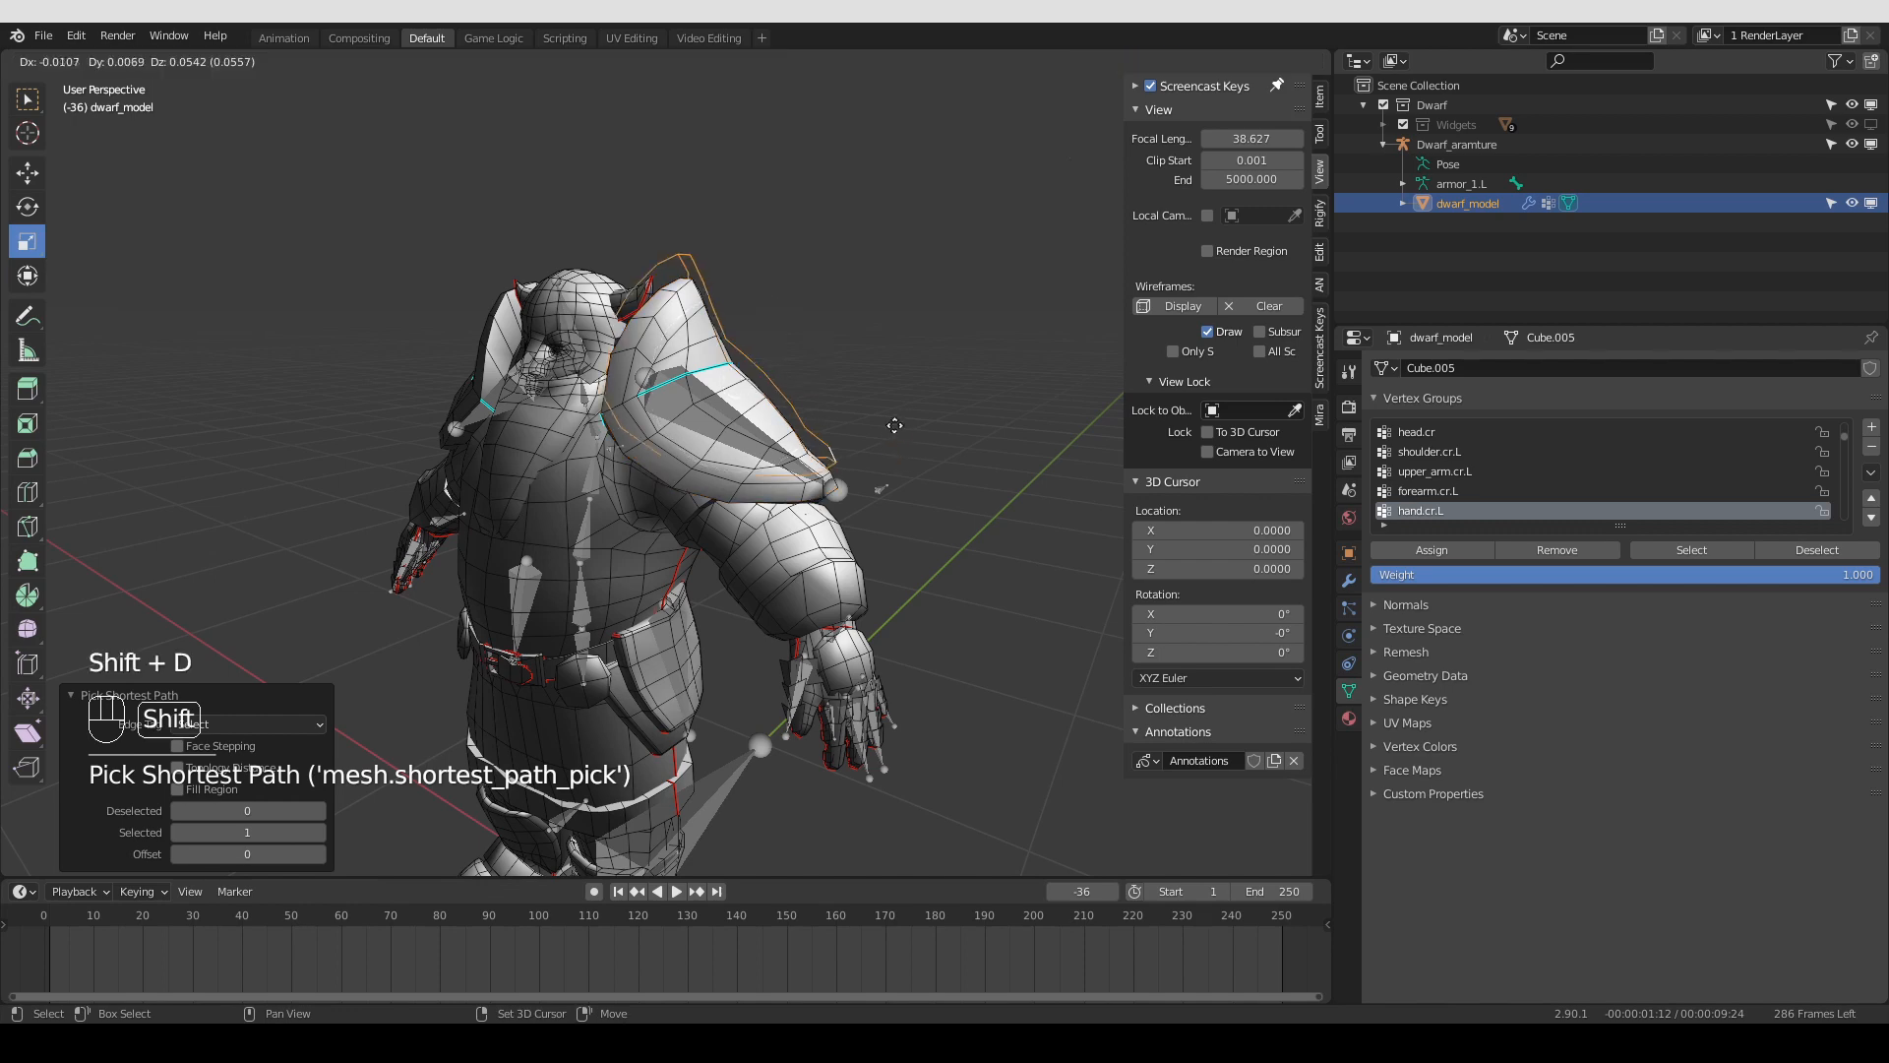
pyautogui.rightClick(895, 426)
# Try scaling the duplicated shoulder rim by about 1.106 and undo the resize
pyautogui.press('s')
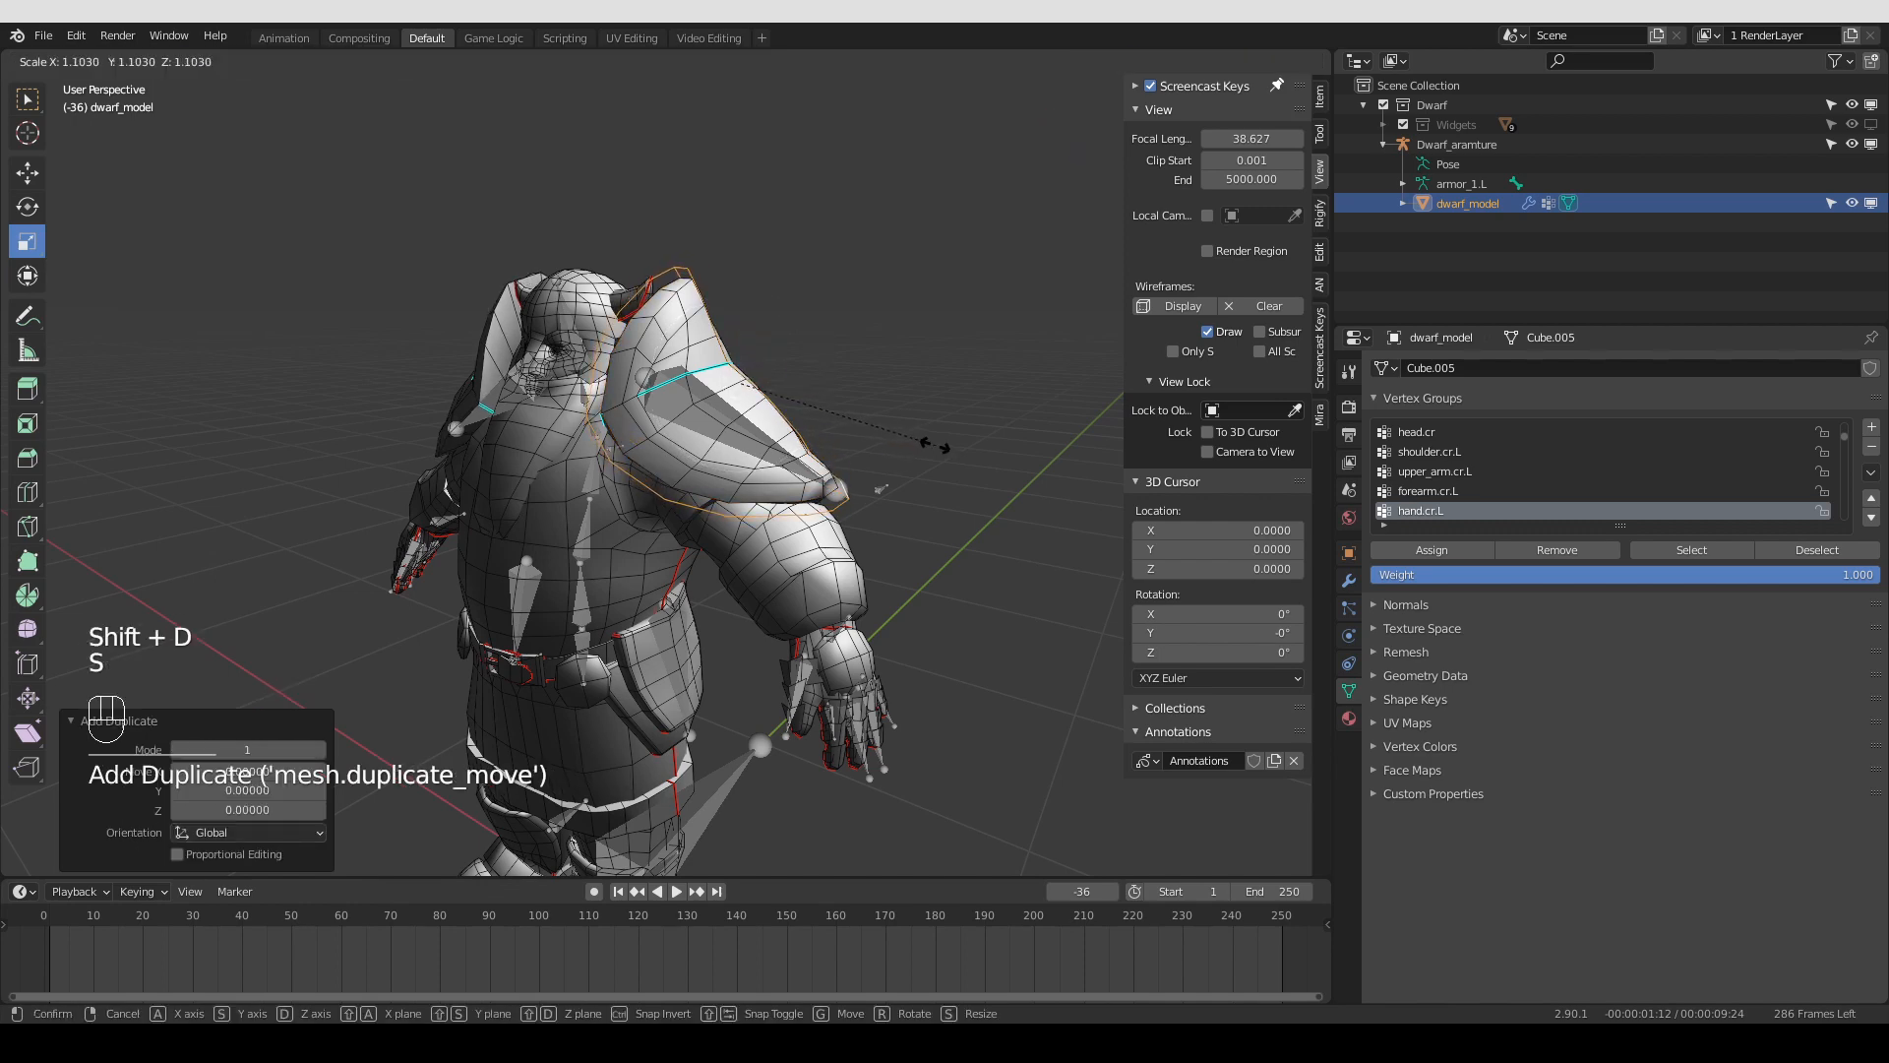
pyautogui.click(933, 448)
pyautogui.moveTo(933, 448); pyautogui.dragTo(1043, 226, button='middle')
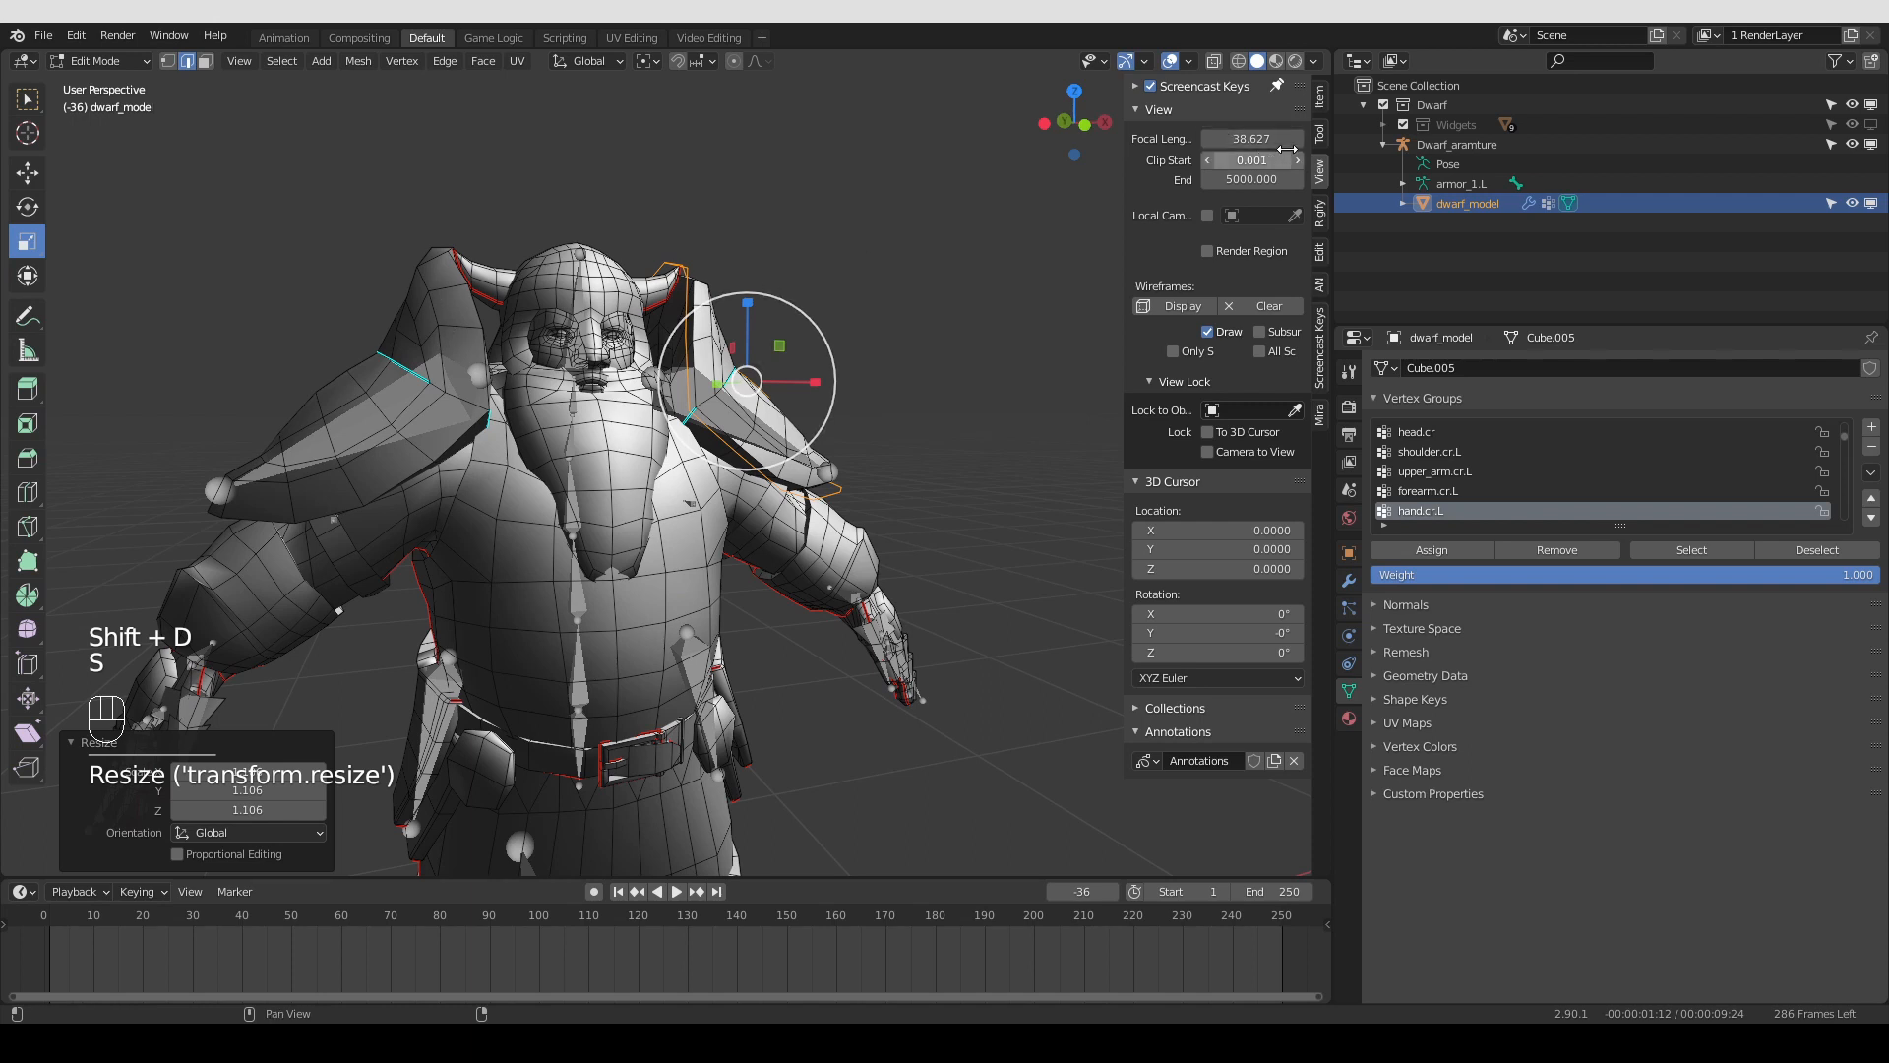
pyautogui.click(1320, 133)
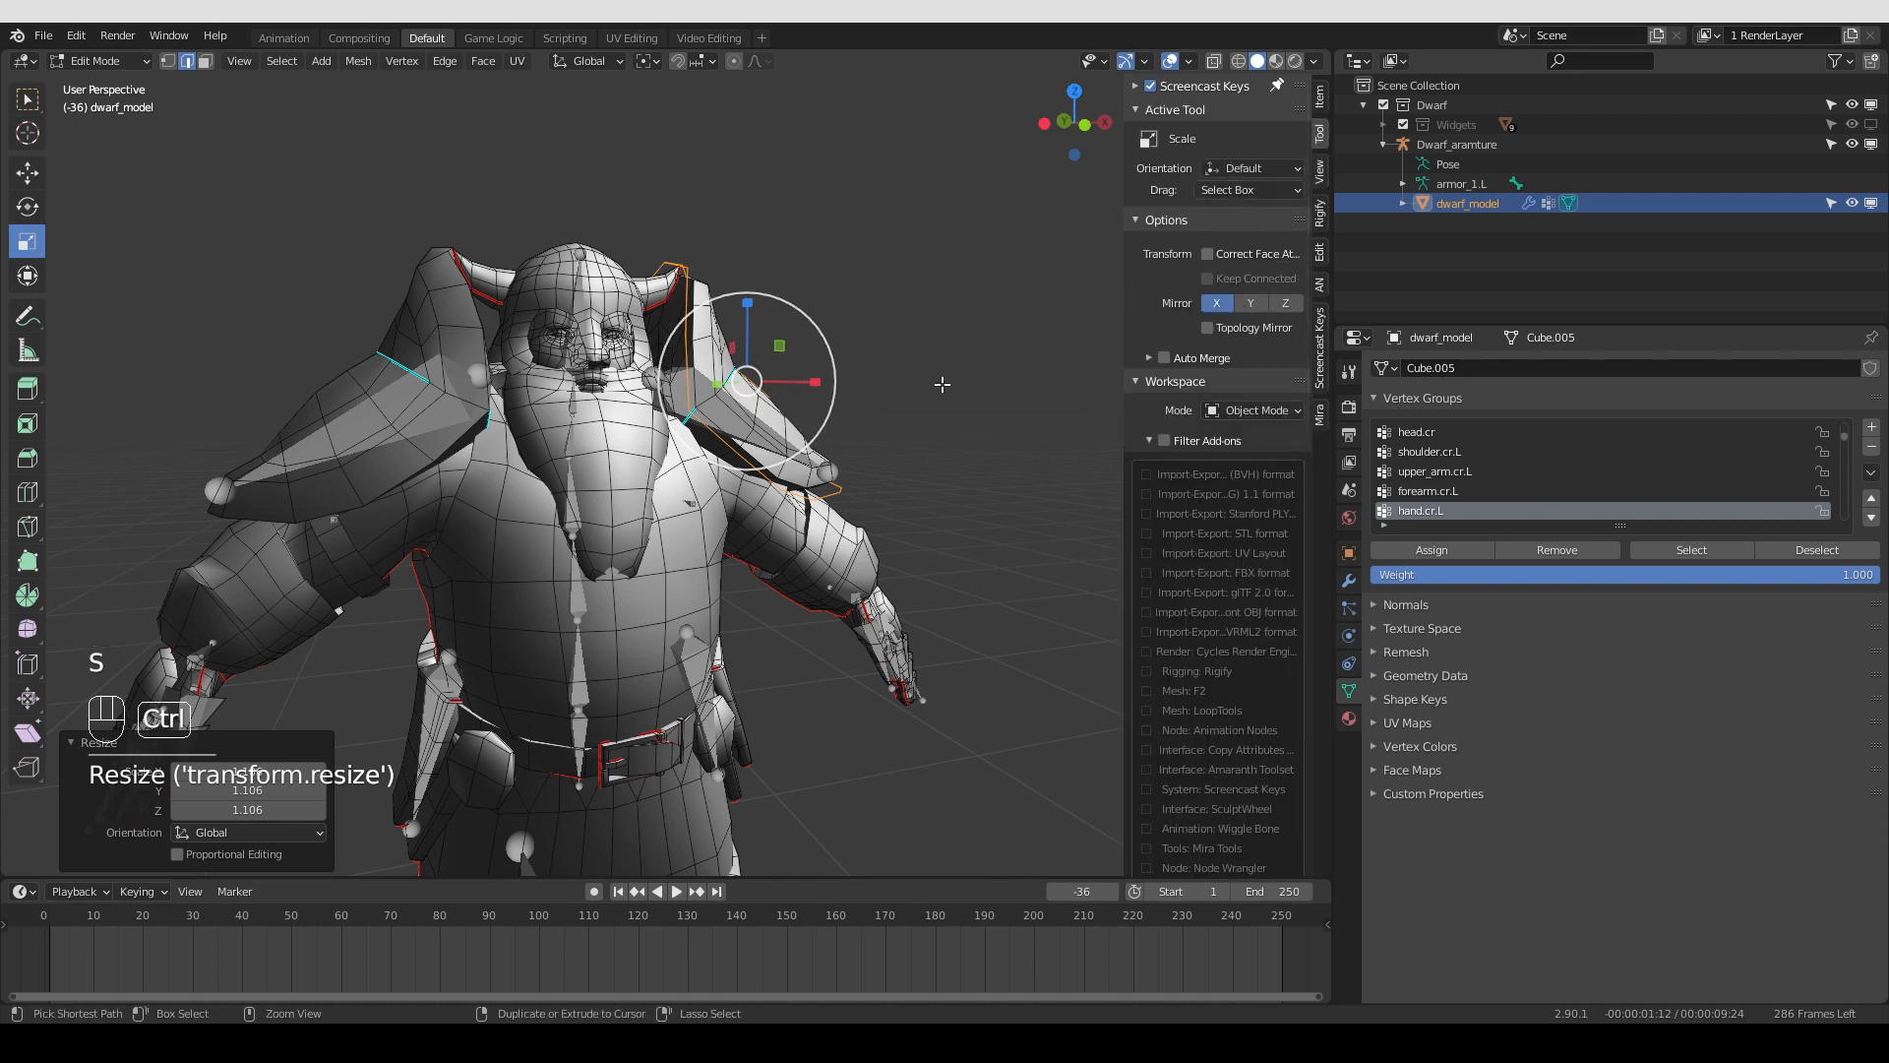
pyautogui.hotkey('ctrl', 'z')
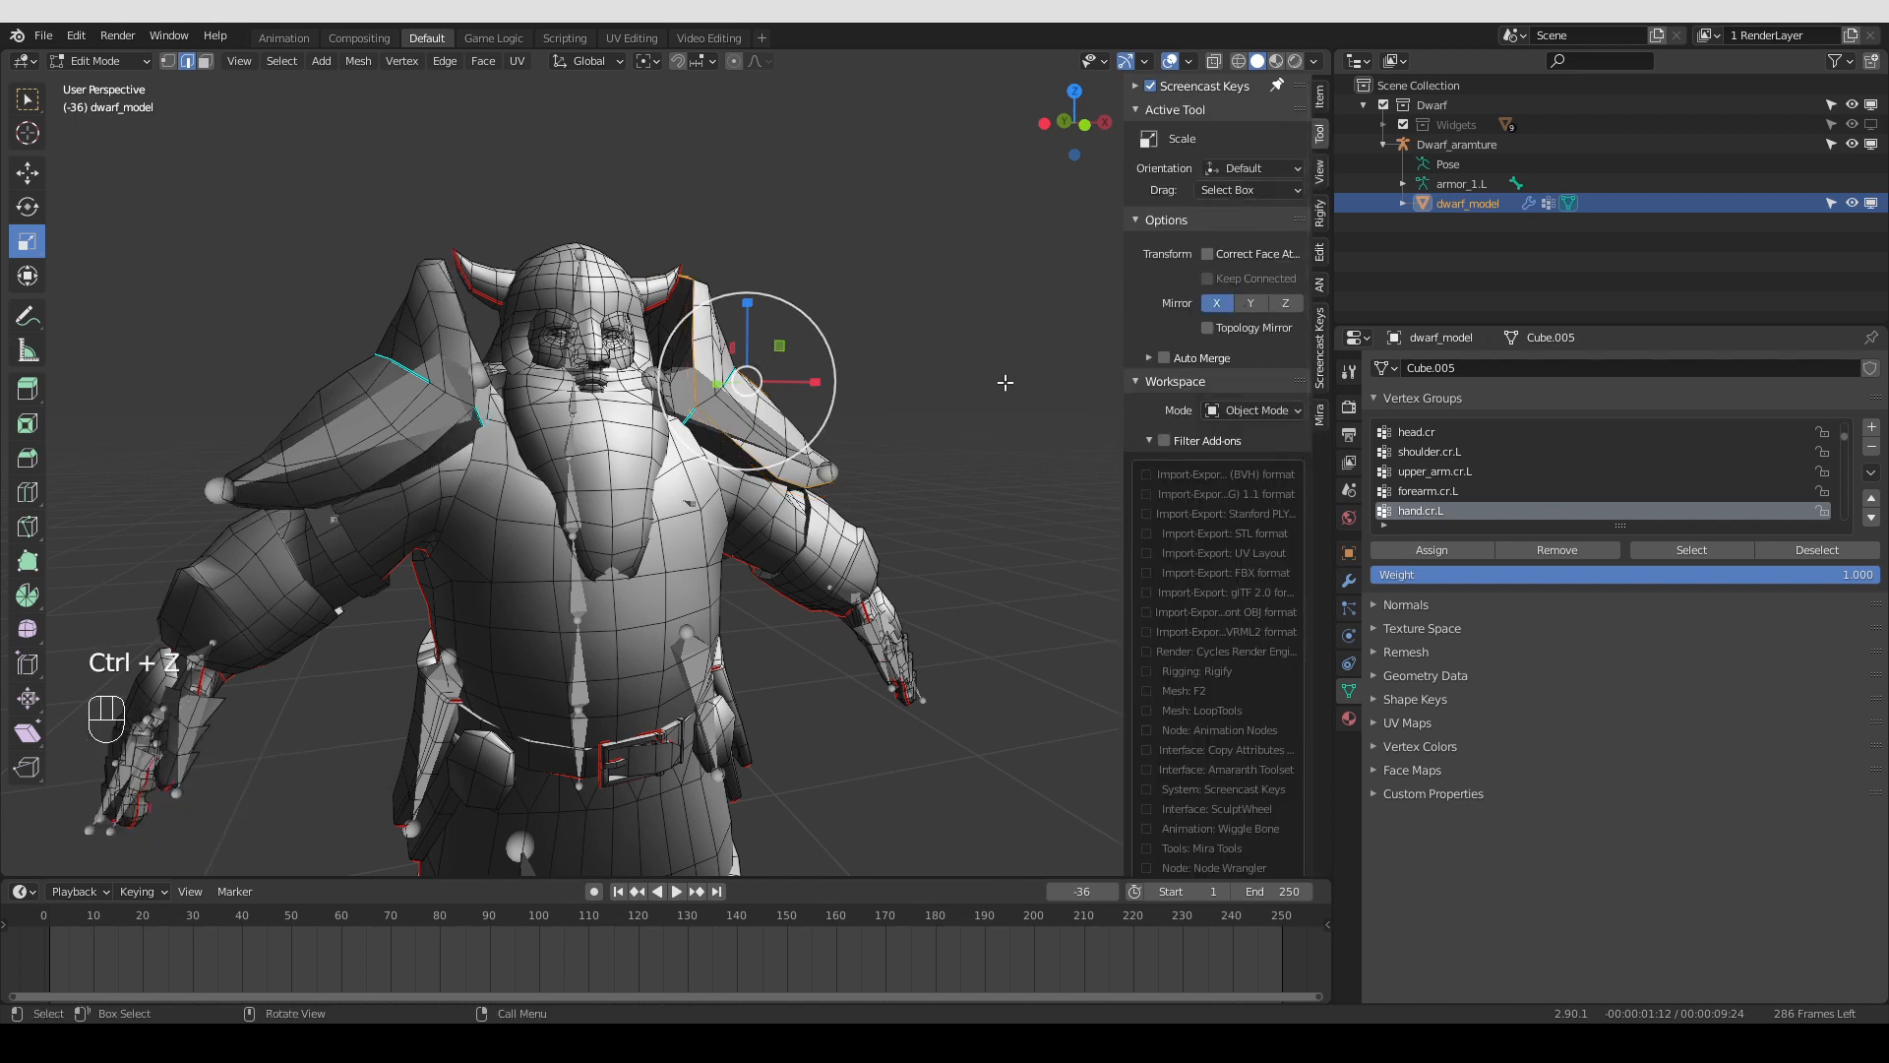
# Turn off X mirroring and scale the duplicated shoulder rim by about 1.124
pyautogui.click(1220, 304)
pyautogui.moveTo(856, 472); pyautogui.dragTo(889, 489, button='middle')
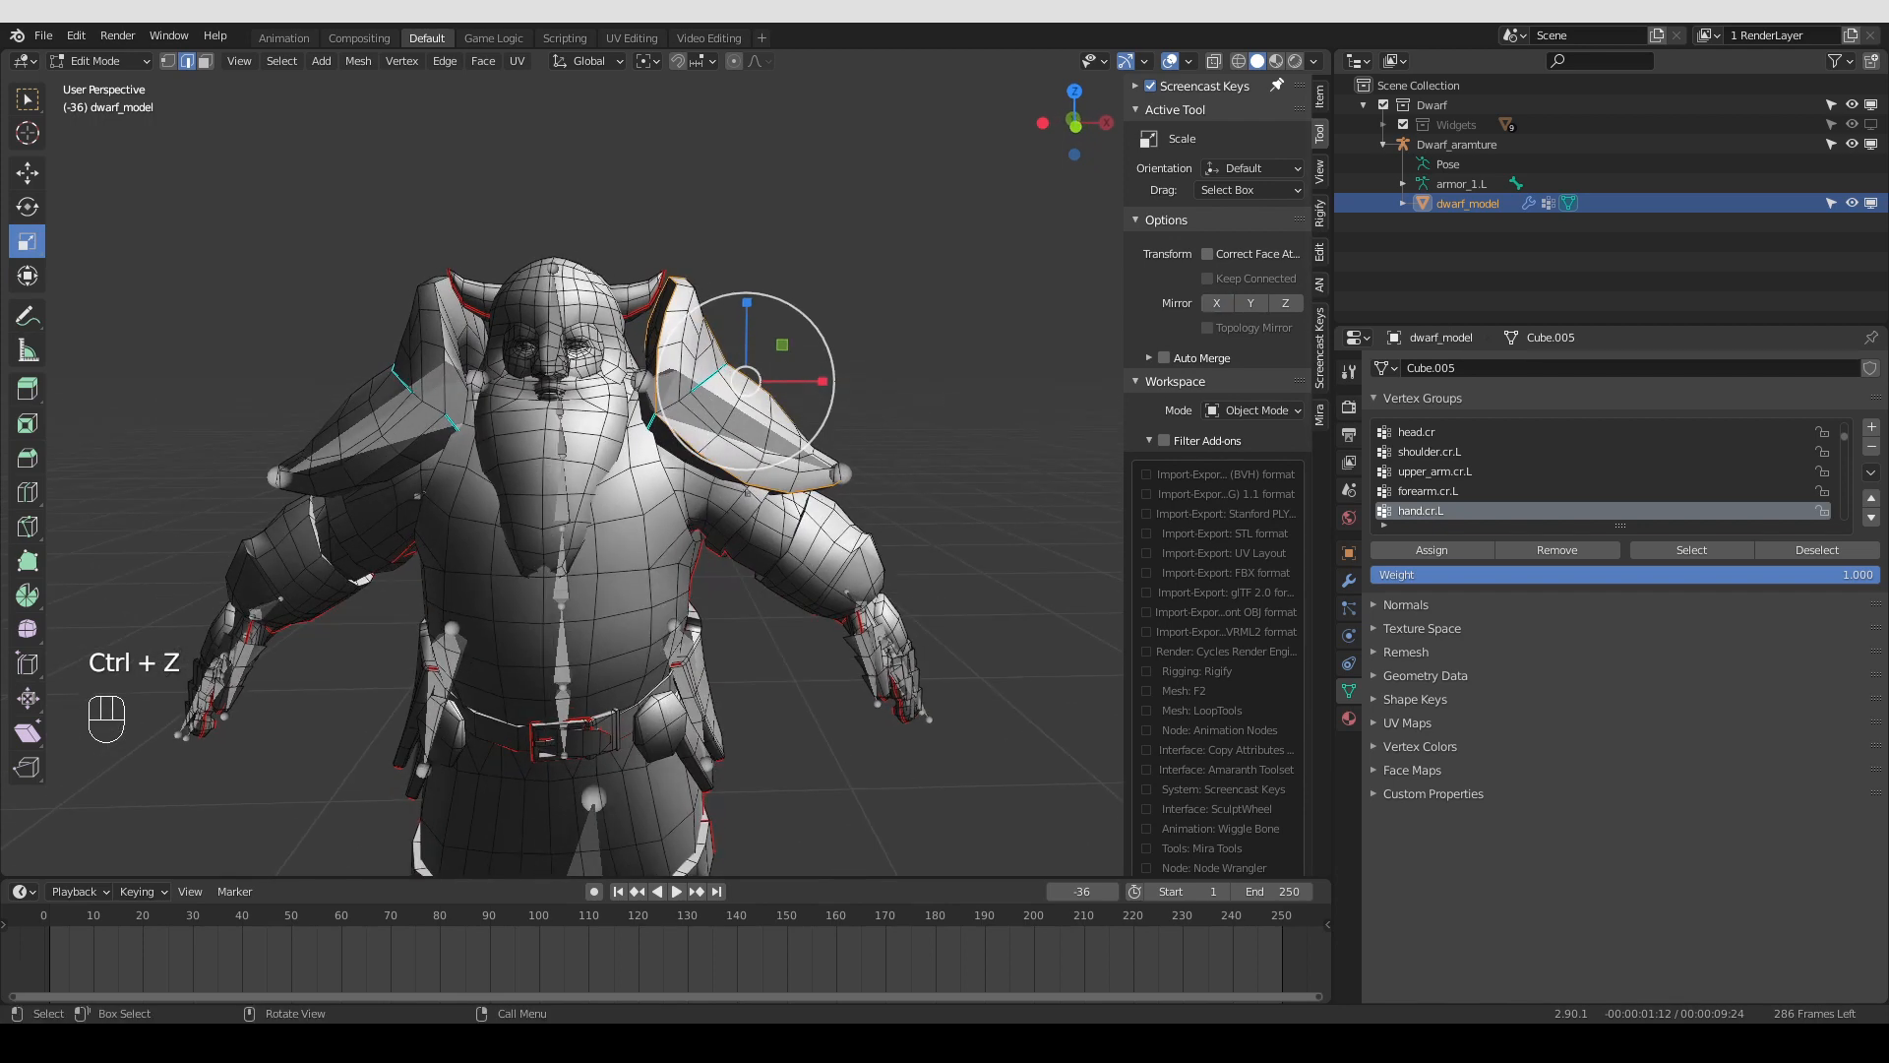
pyautogui.press('s')
pyautogui.click(939, 464)
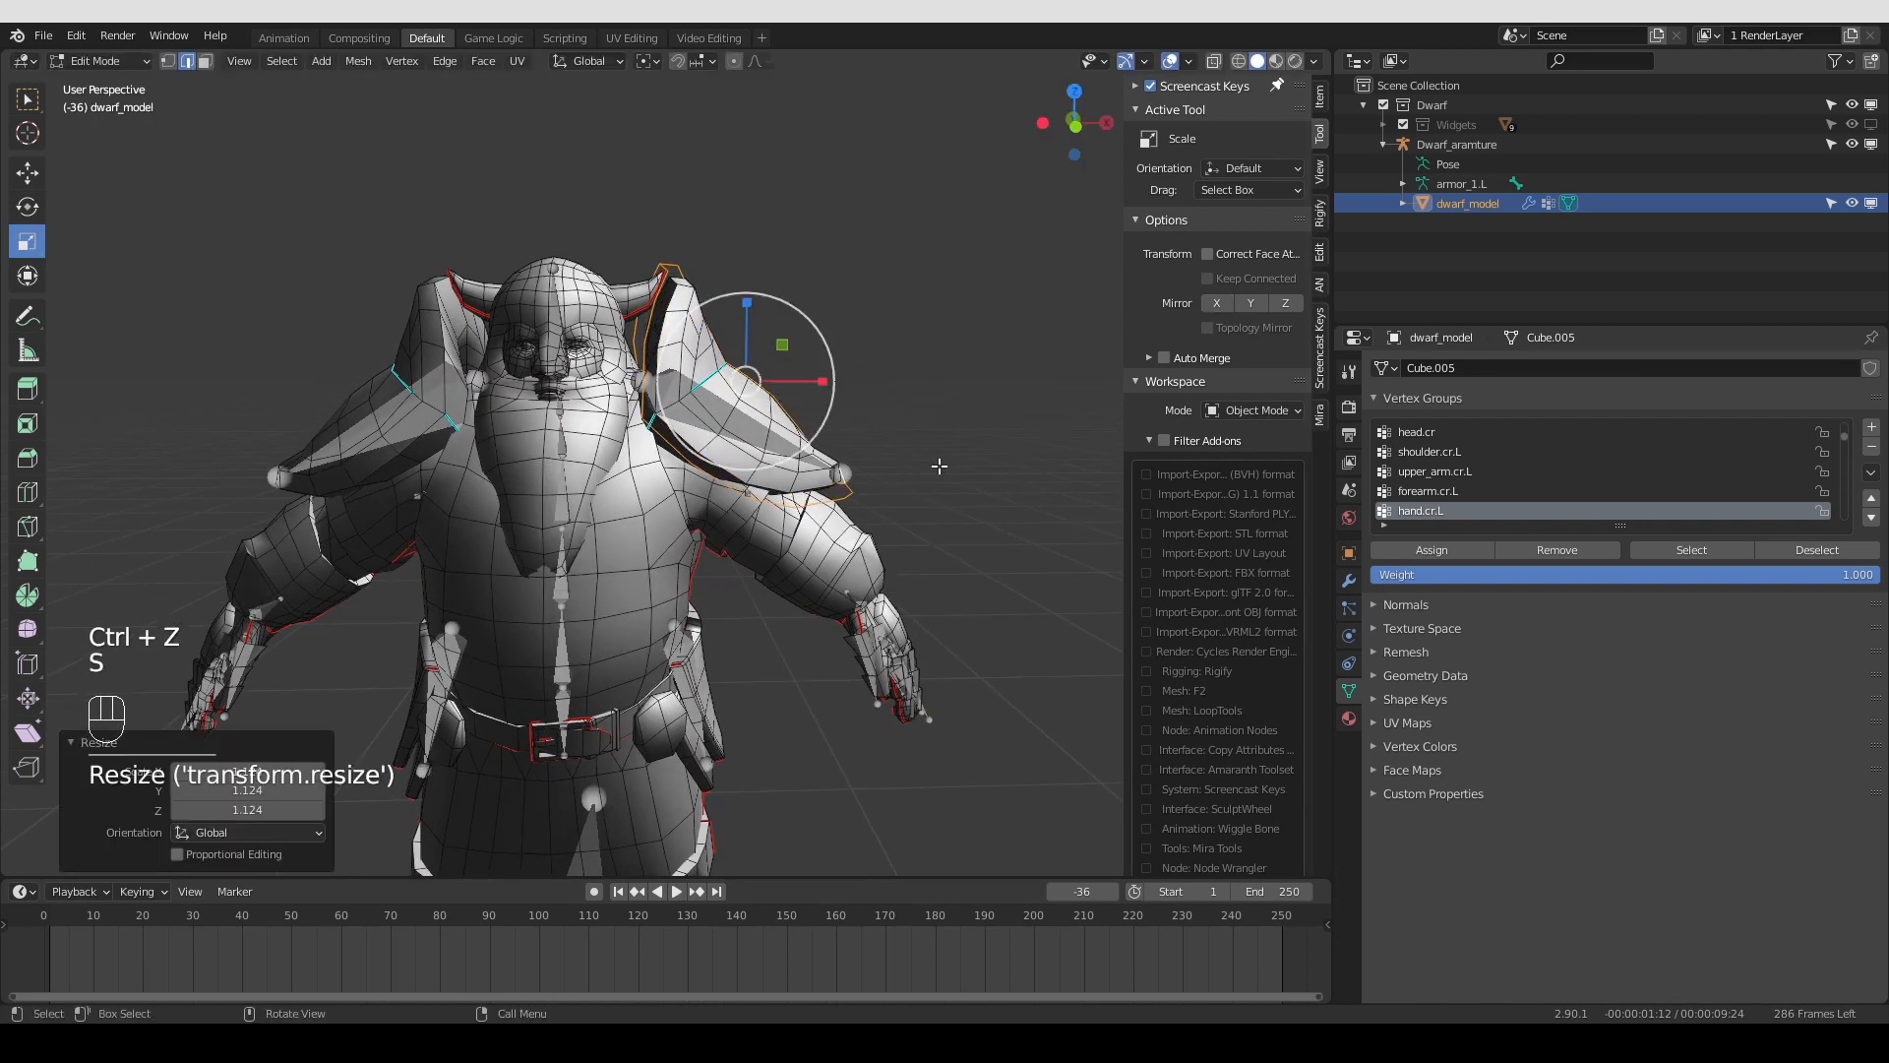
# Move the duplicated rim in front view by about 0.021 on X and 0.024 on Z
pyautogui.press('KP_1')
pyautogui.press('g')
pyautogui.click(888, 464)
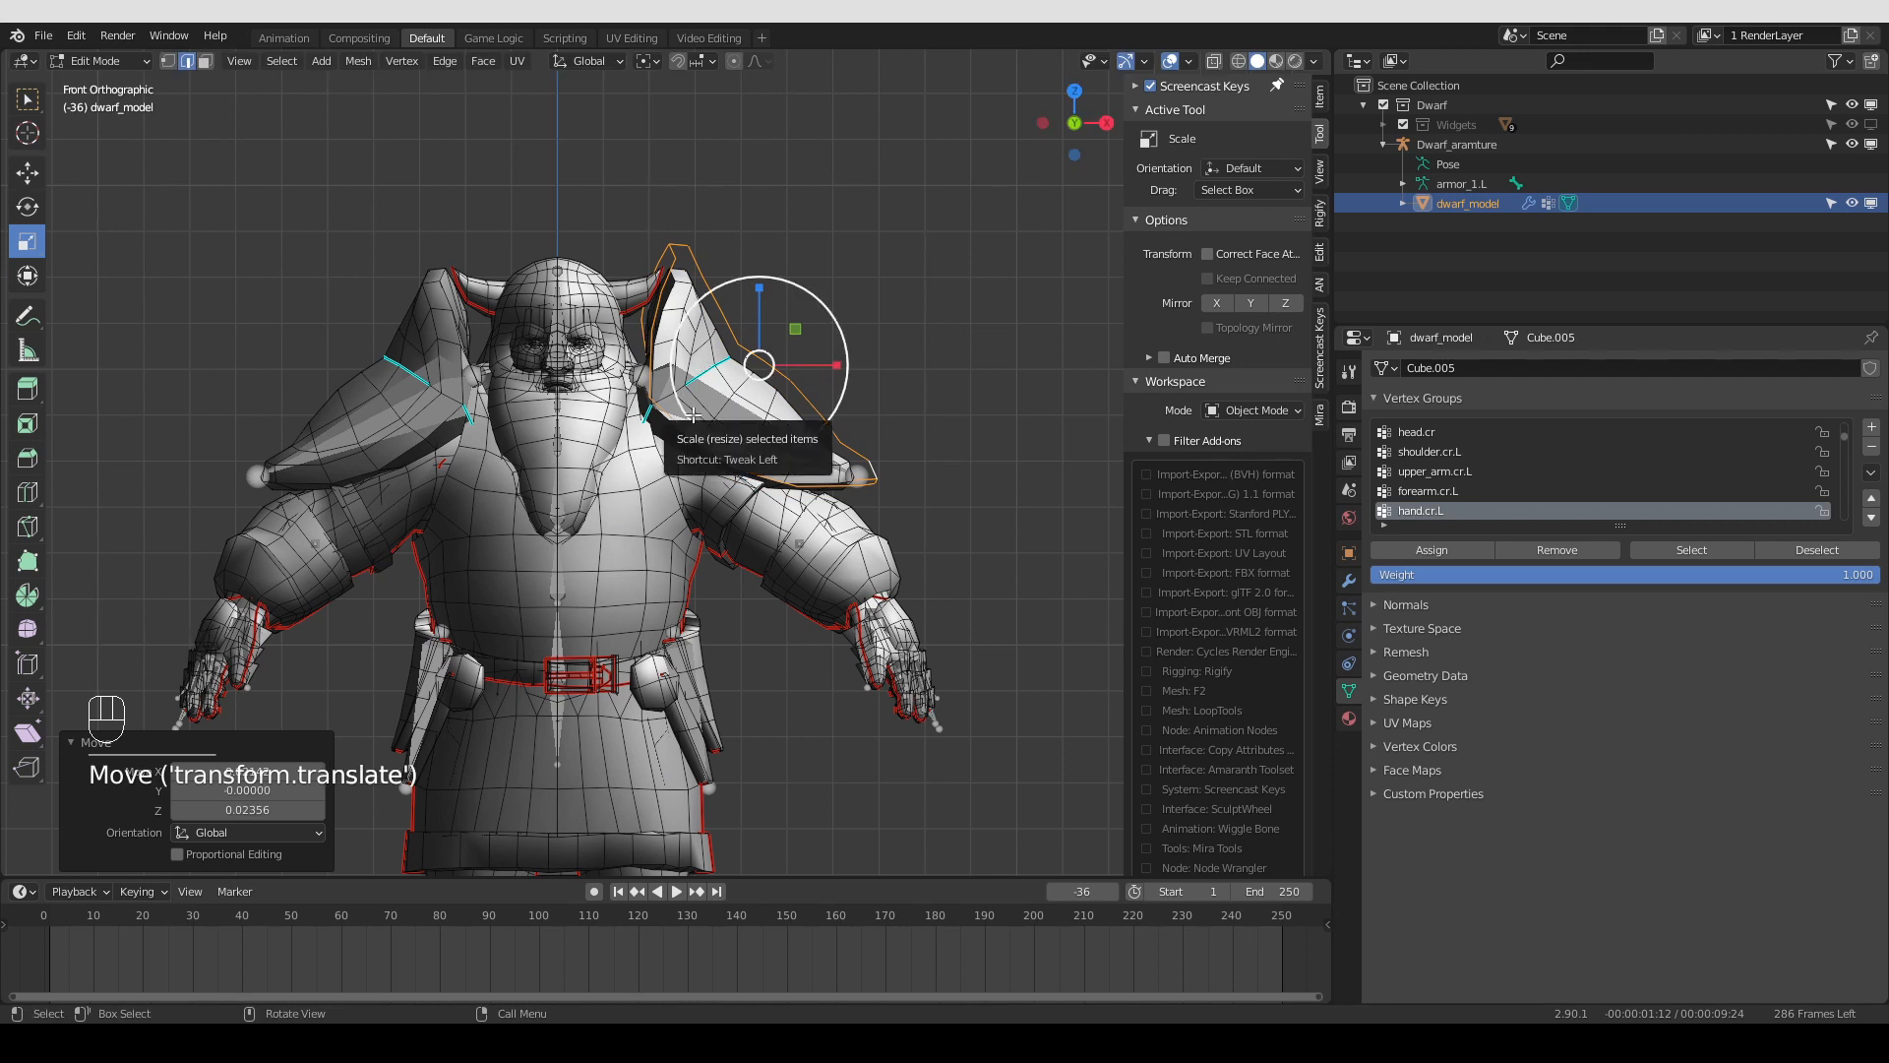
# Separate the duplicated rim into its own object and select that object in Object Mode
pyautogui.press('ctrl')
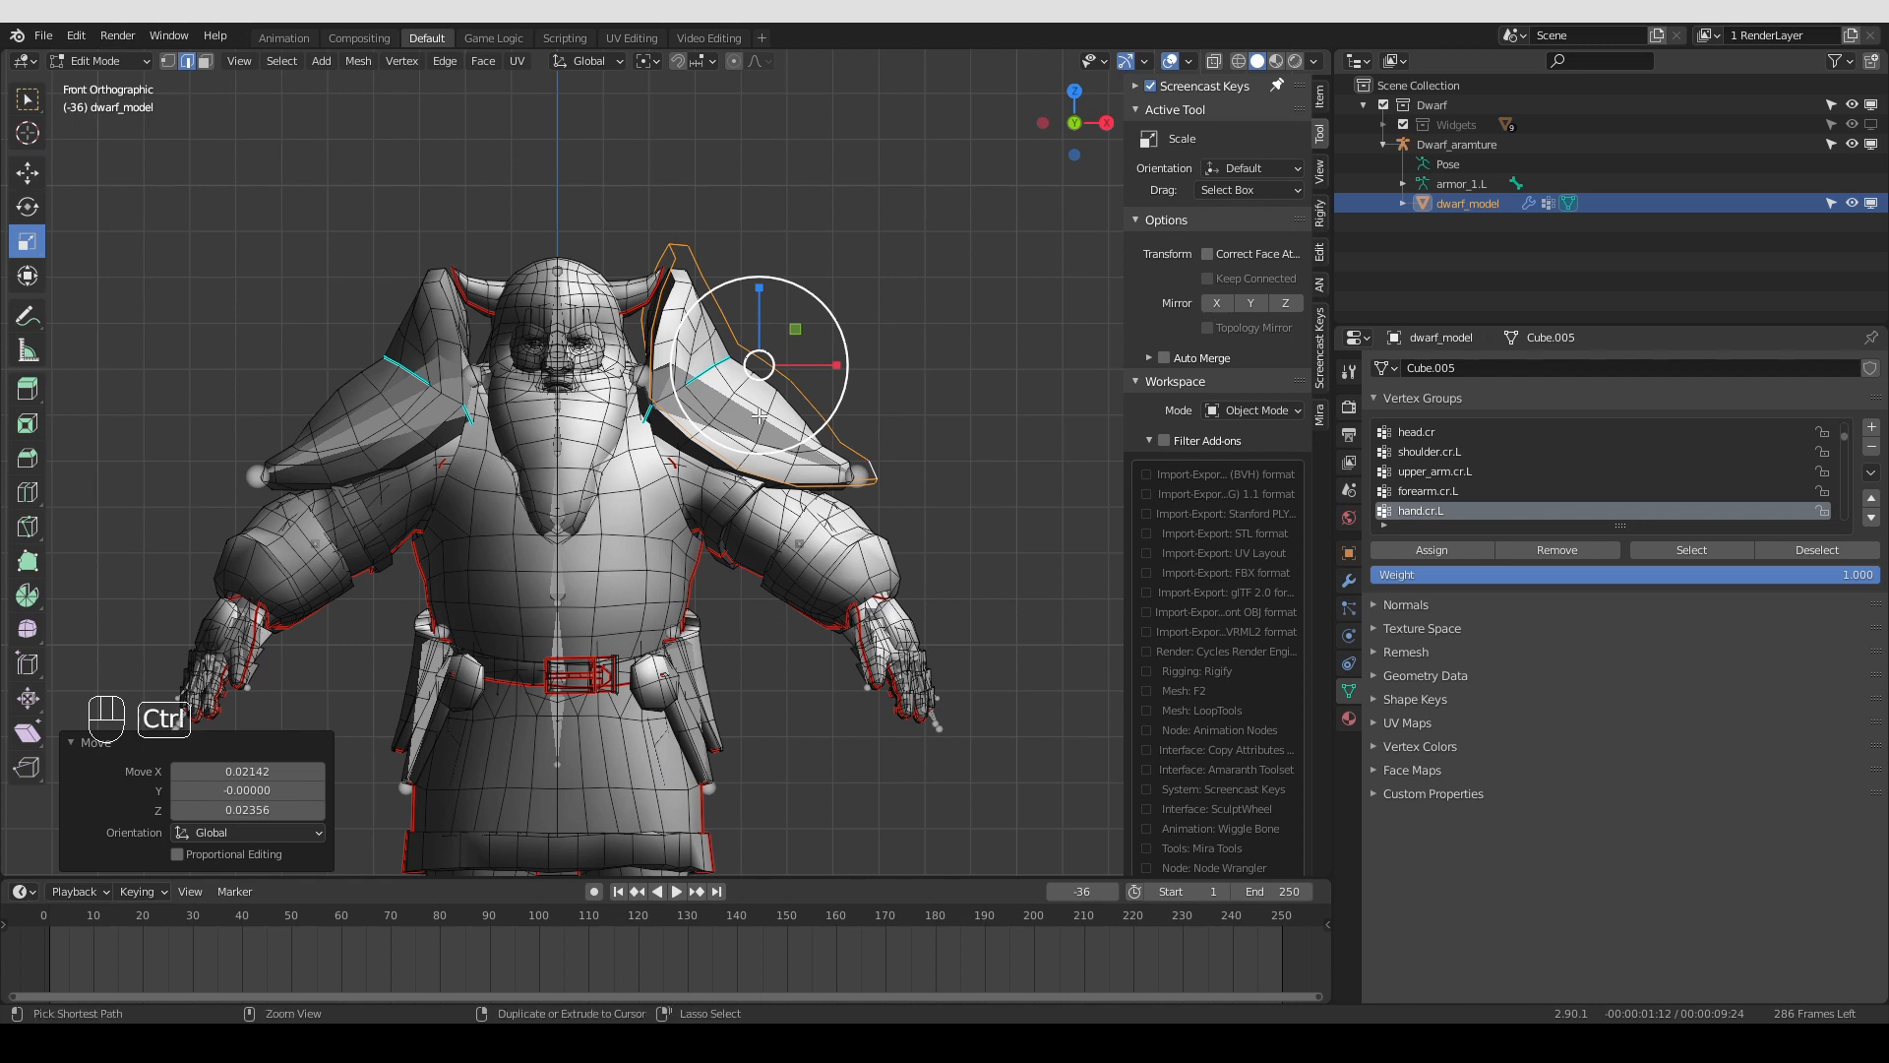
pyautogui.hotkey('ctrl', 'p')
pyautogui.hotkey('alt', 'p')
pyautogui.press('p')
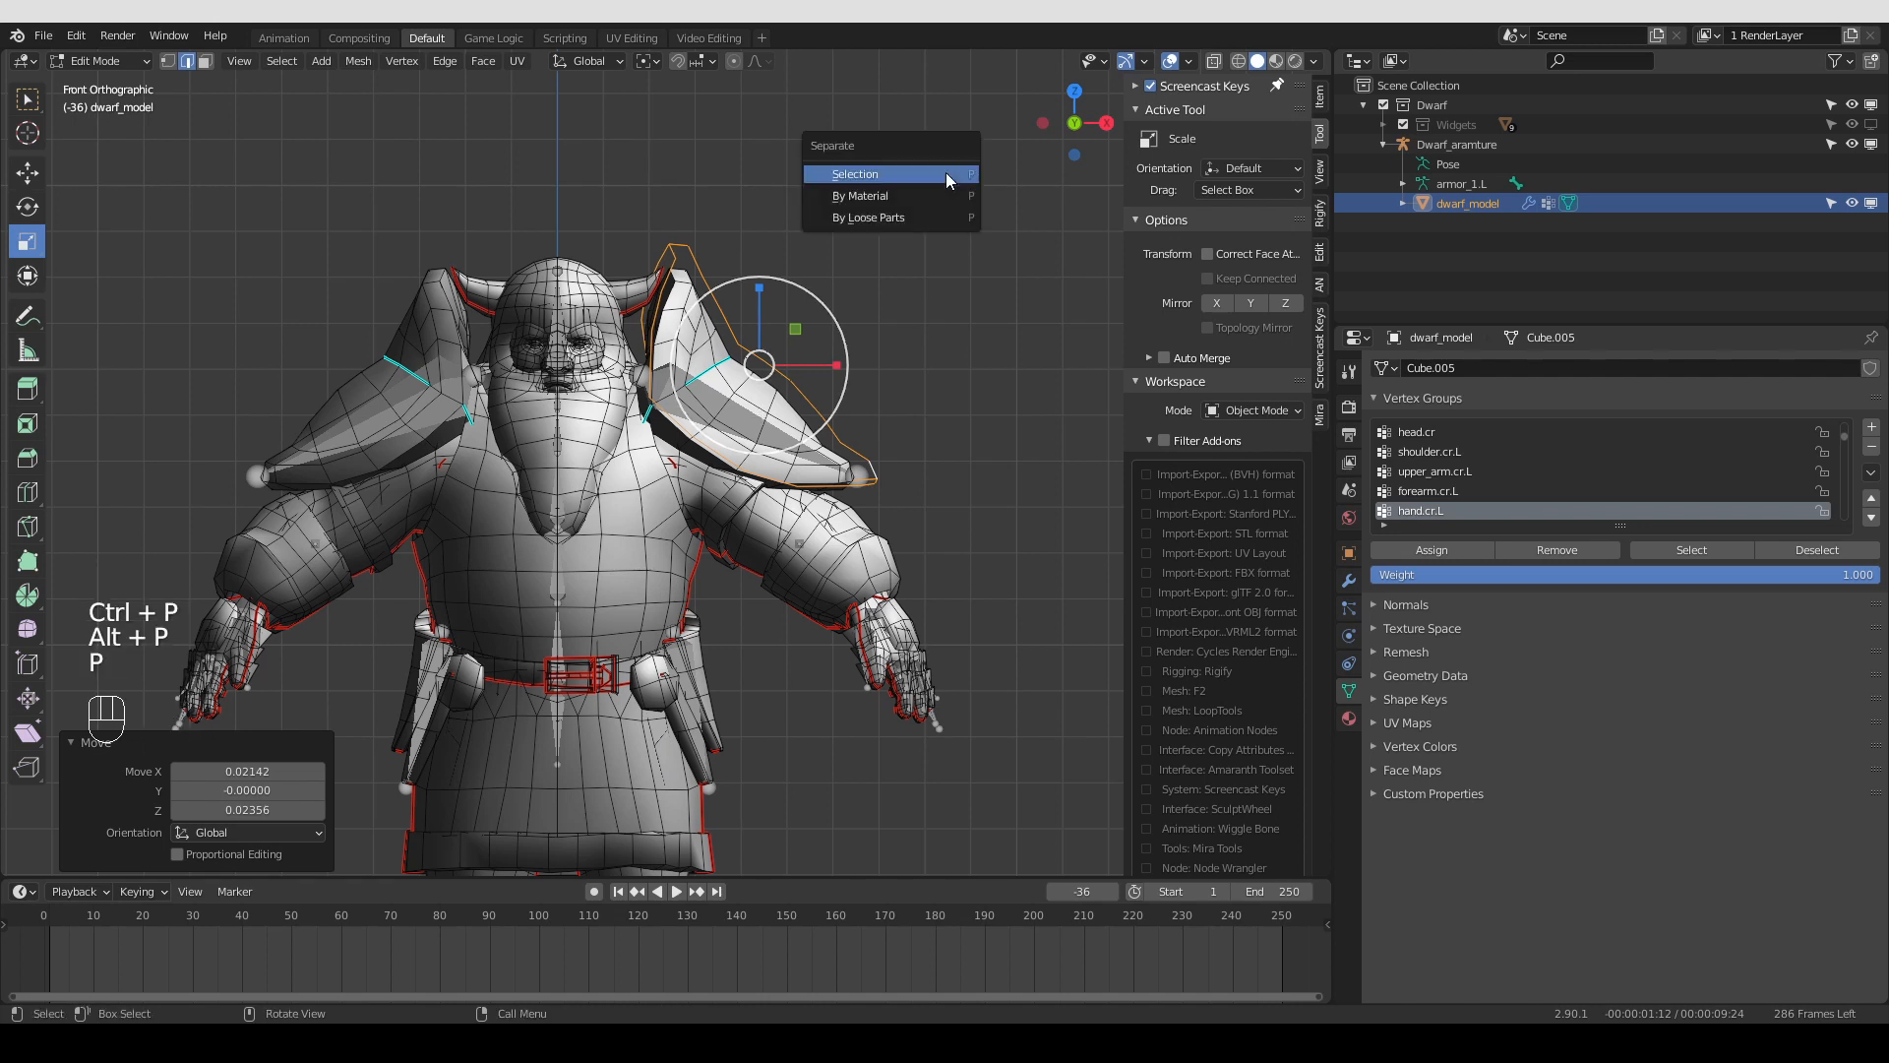
pyautogui.click(906, 180)
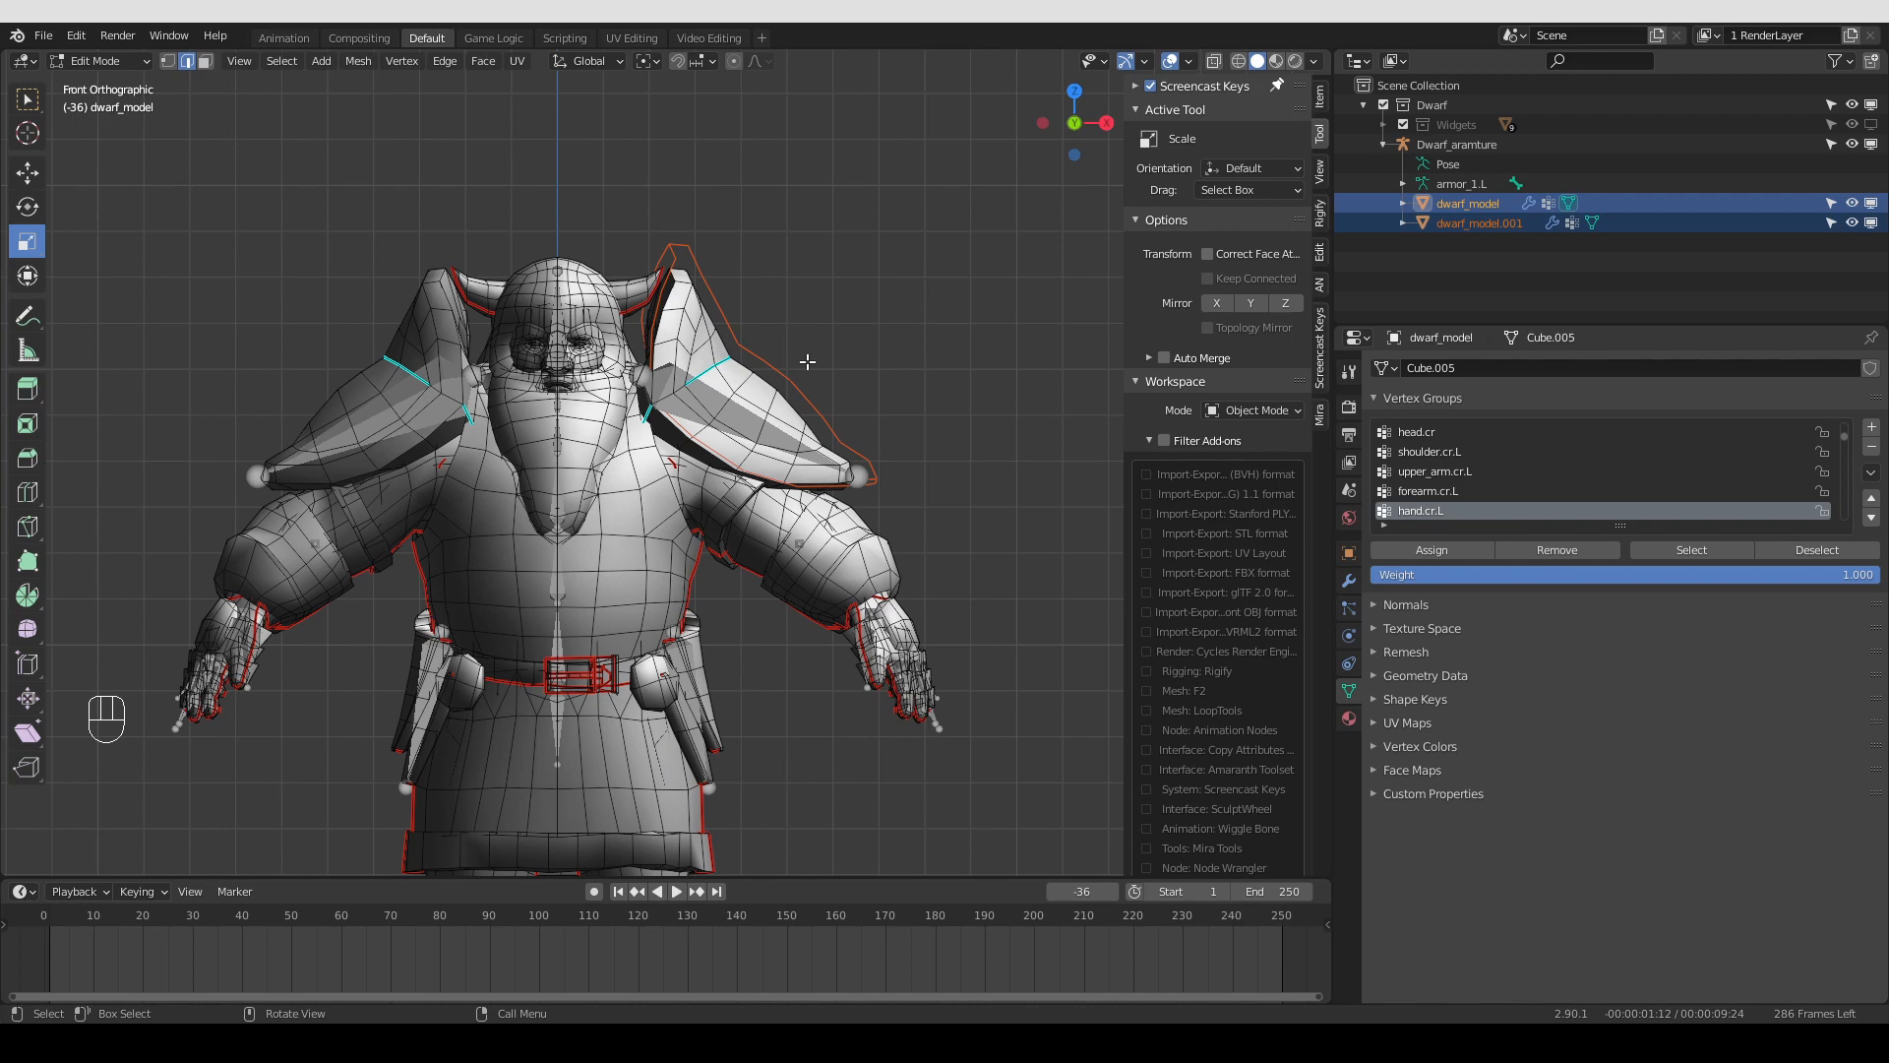
pyautogui.press('Tab')
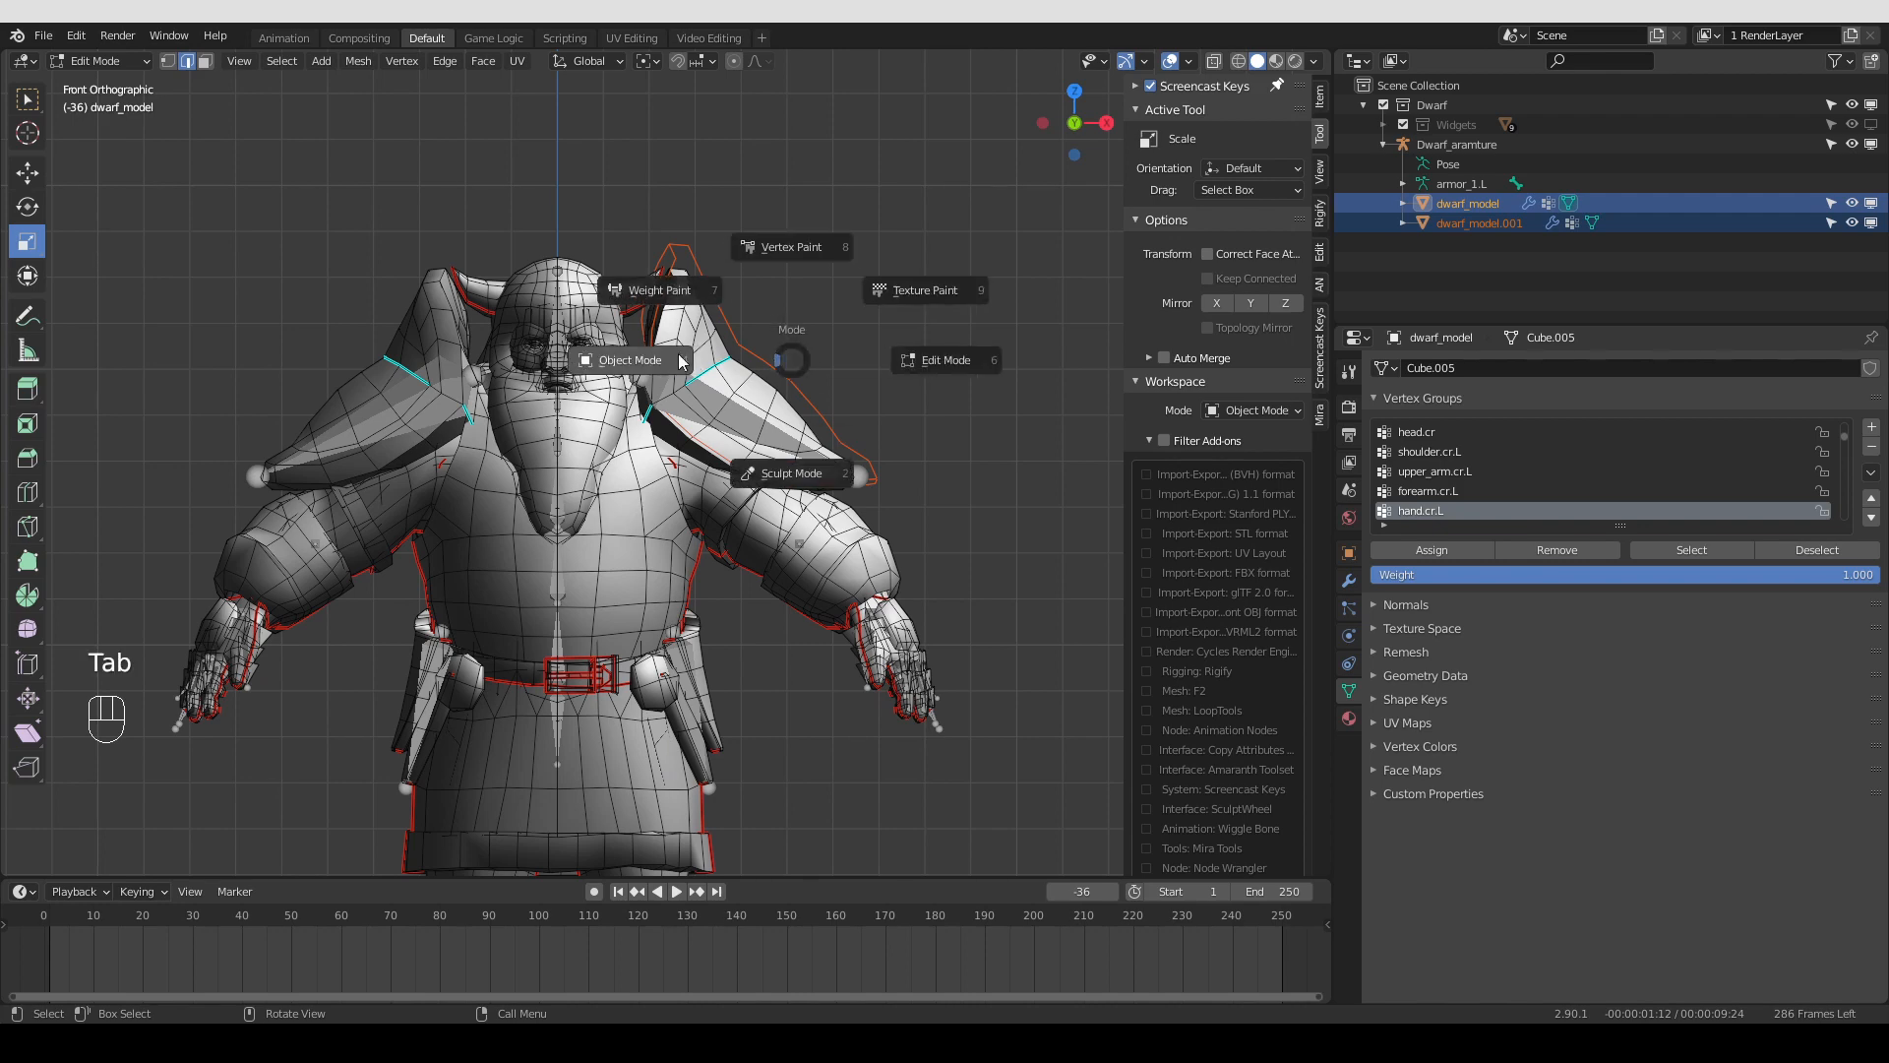
pyautogui.click(753, 350)
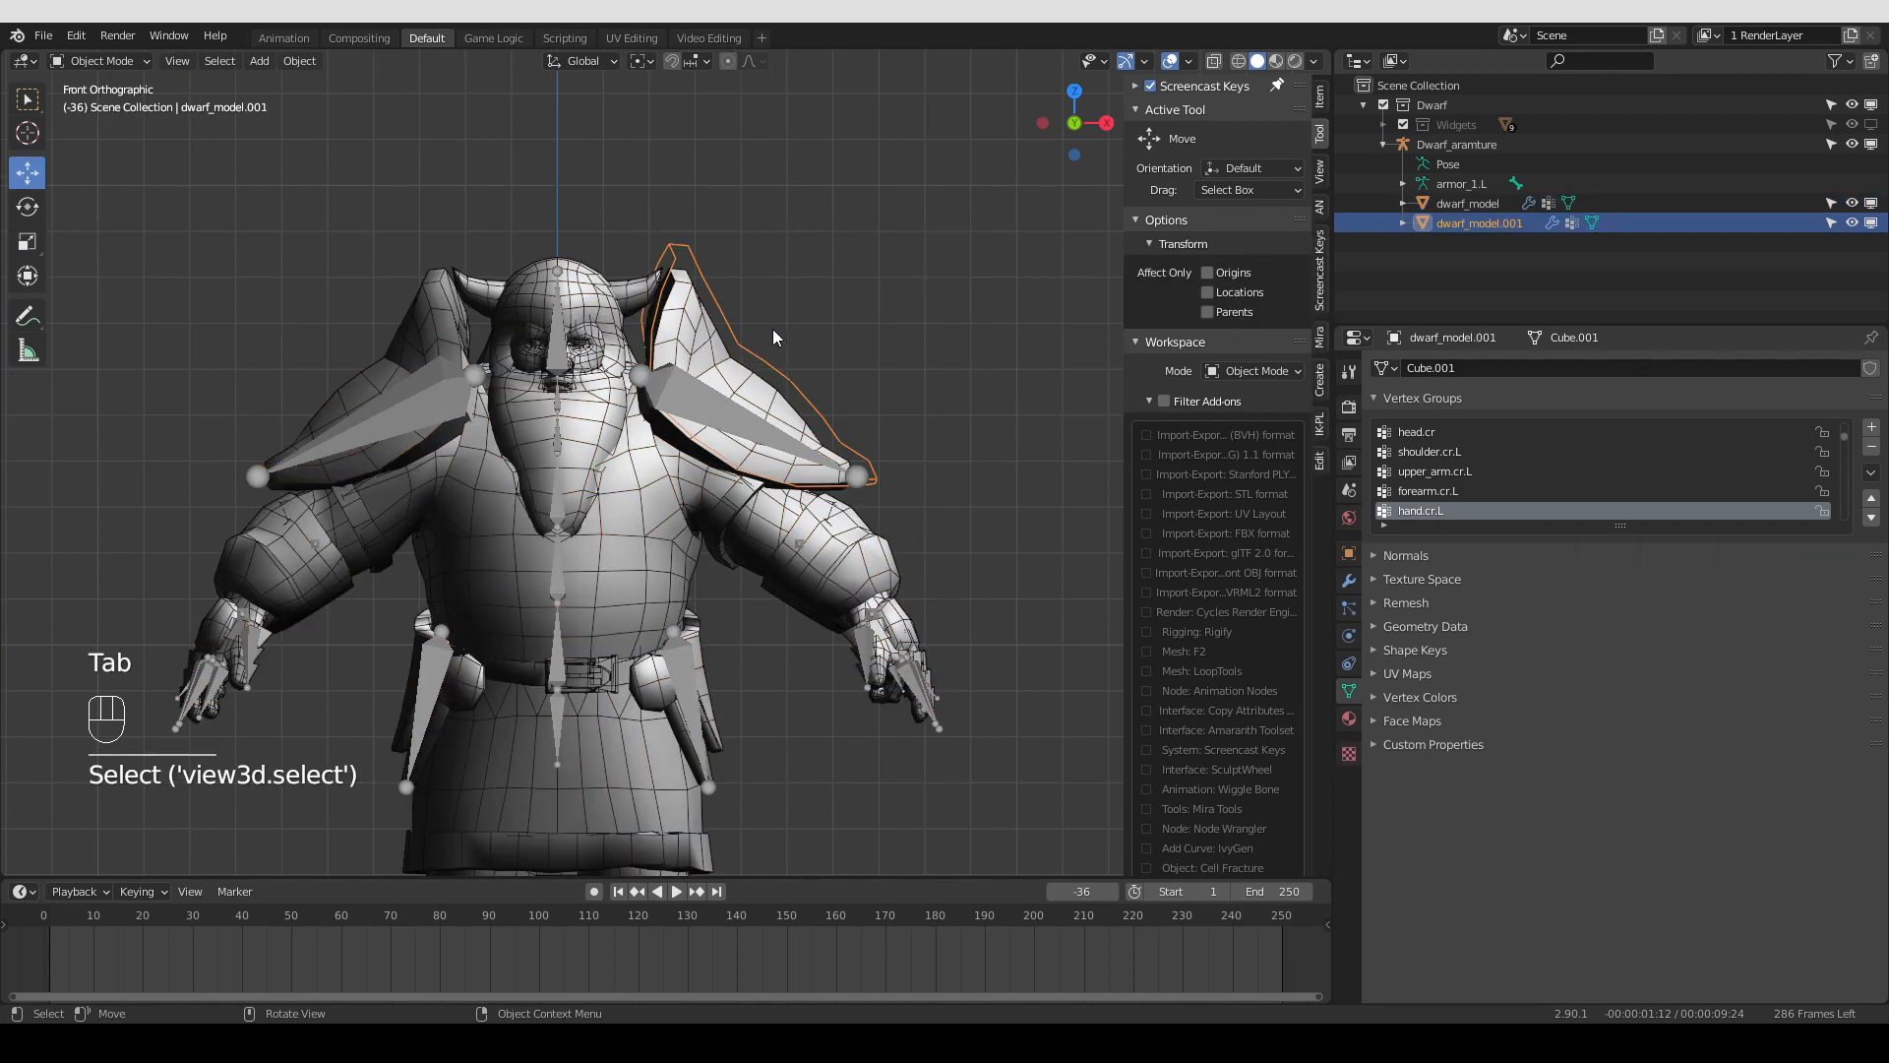
# Dissolve surplus vertices along the outer slope of the separated rim in vertex select mode
pyautogui.press('Tab')
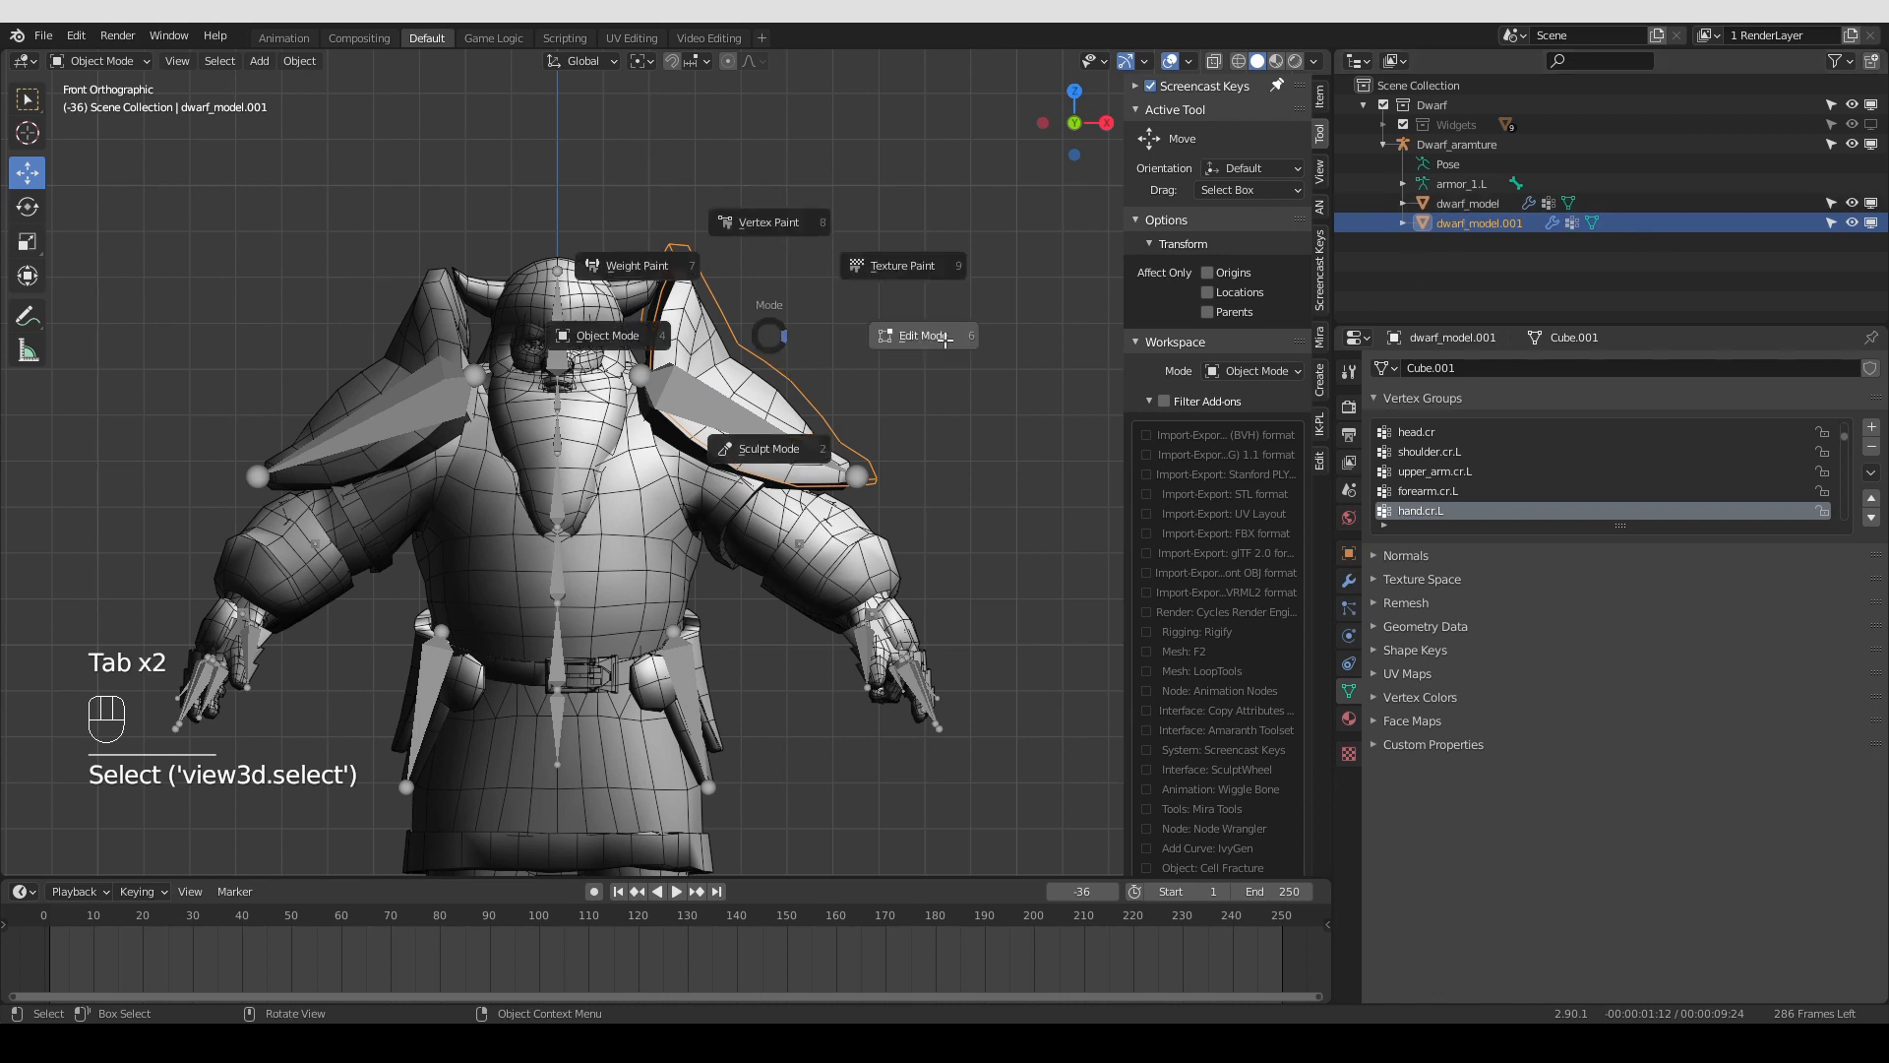
pyautogui.press('1')
pyautogui.click(738, 344)
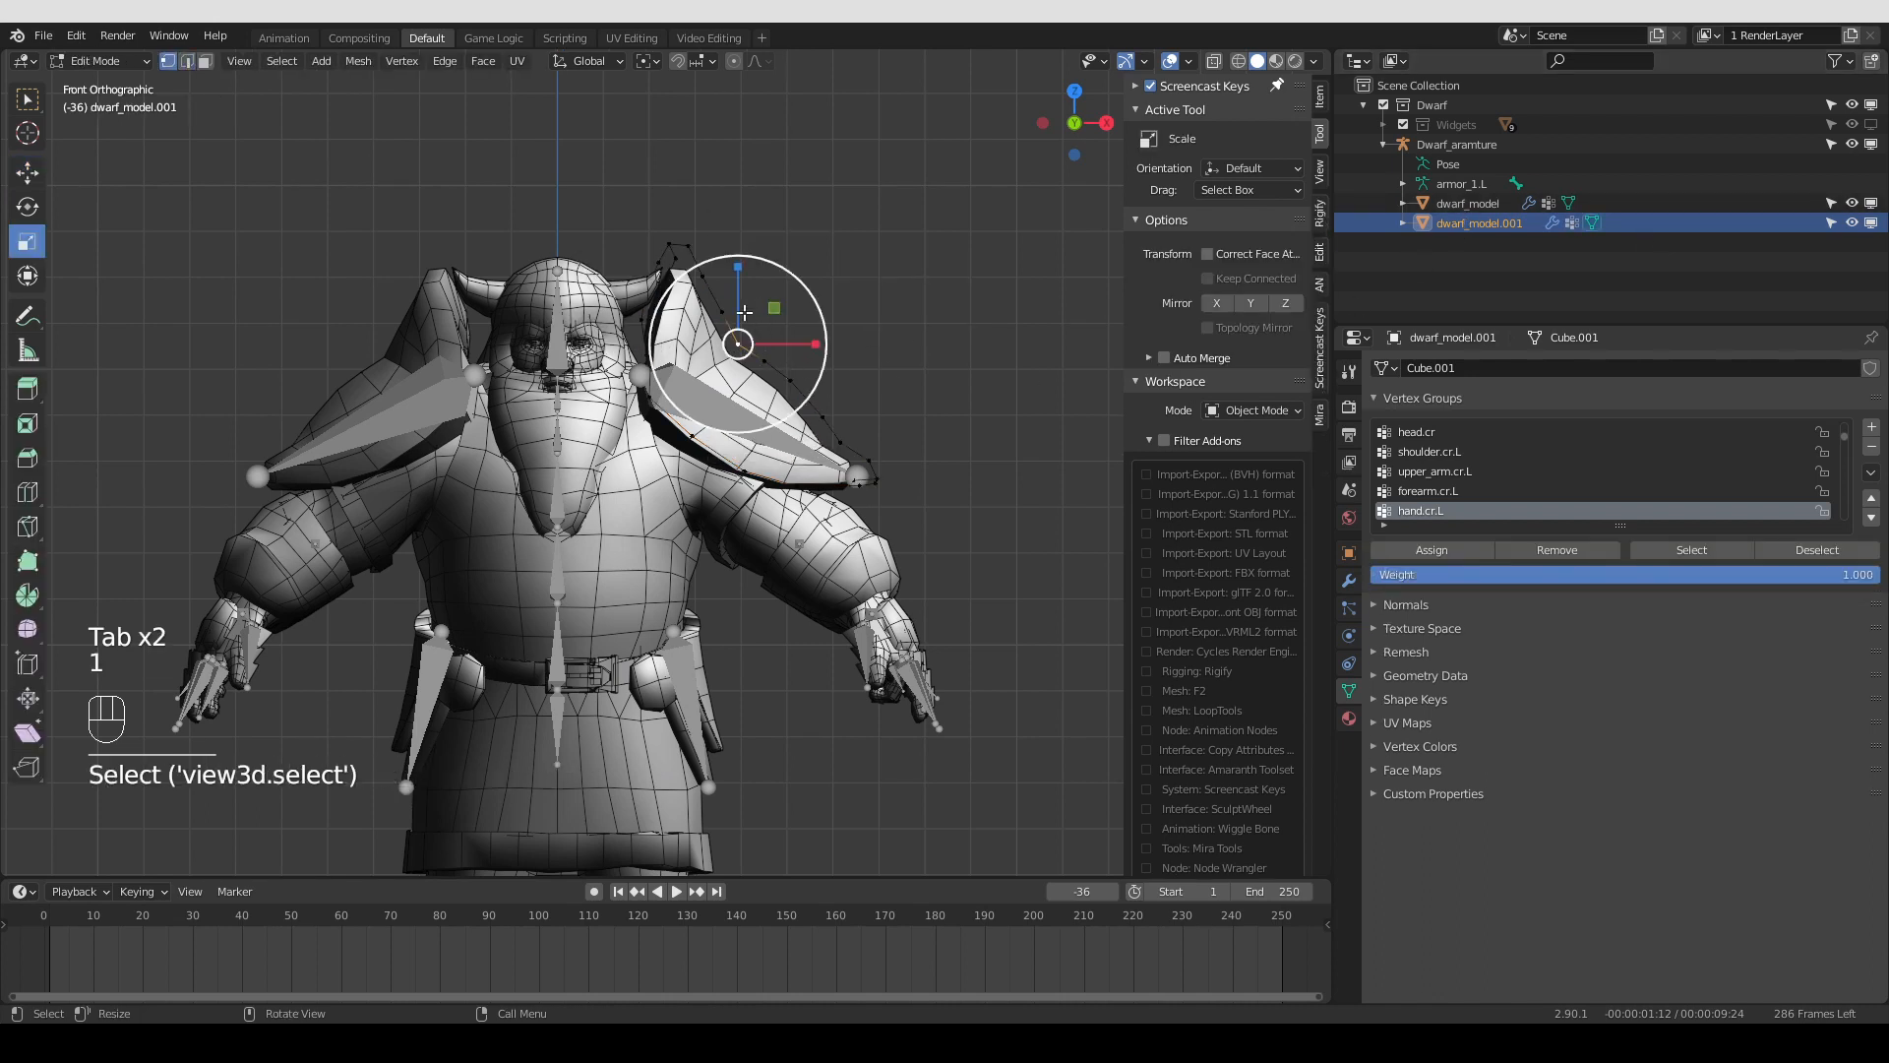
pyautogui.hotkey('ctrl', 'x')
pyautogui.hotkey('ctrl', 'x')
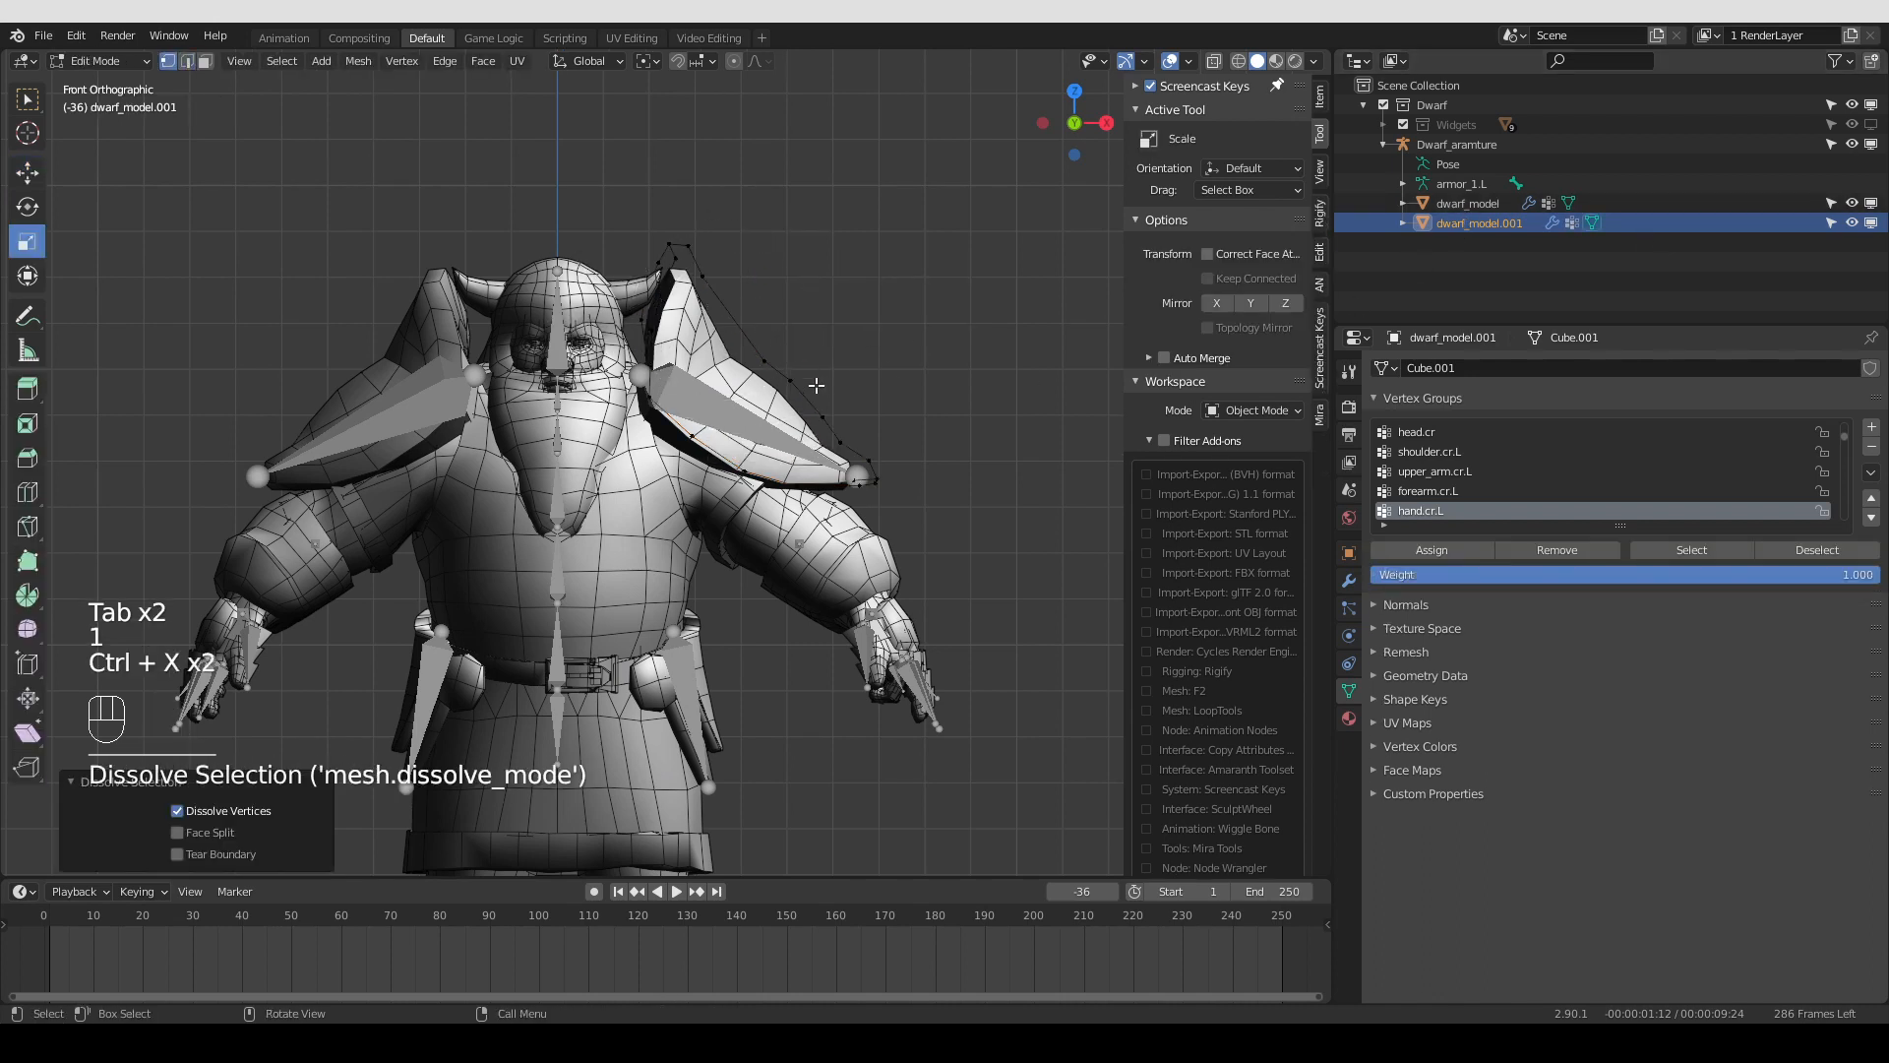
pyautogui.click(800, 383)
pyautogui.hotkey('ctrl', 'x')
pyautogui.click(827, 413)
pyautogui.hotkey('ctrl', 'x')
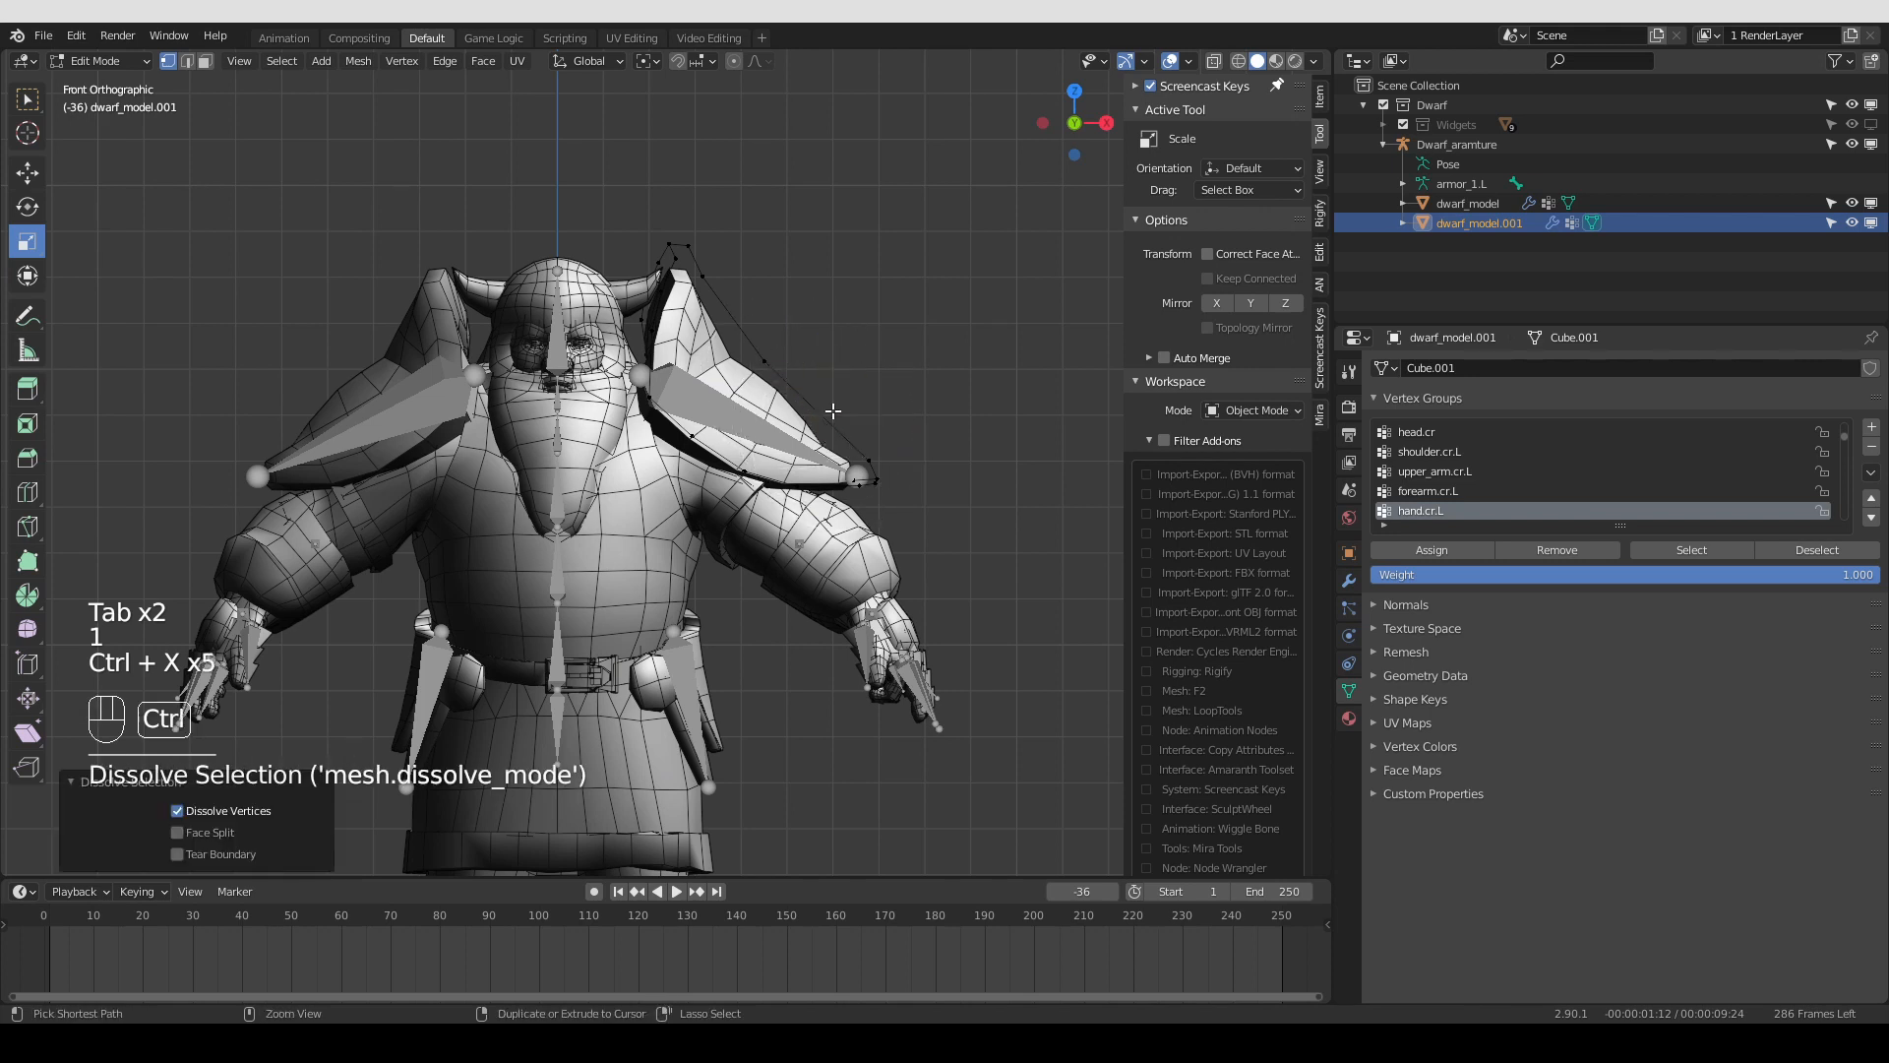
pyautogui.hotkey('ctrl', 'x')
# Dissolve another vertex on the rim's outer slope and move the remaining middle vertex about -0.015 on X and -0.017 on Z
pyautogui.click(809, 366)
pyautogui.press('g')
pyautogui.click(797, 320)
pyautogui.hotkey('ctrl', 'x')
pyautogui.click(787, 315)
pyautogui.press('g')
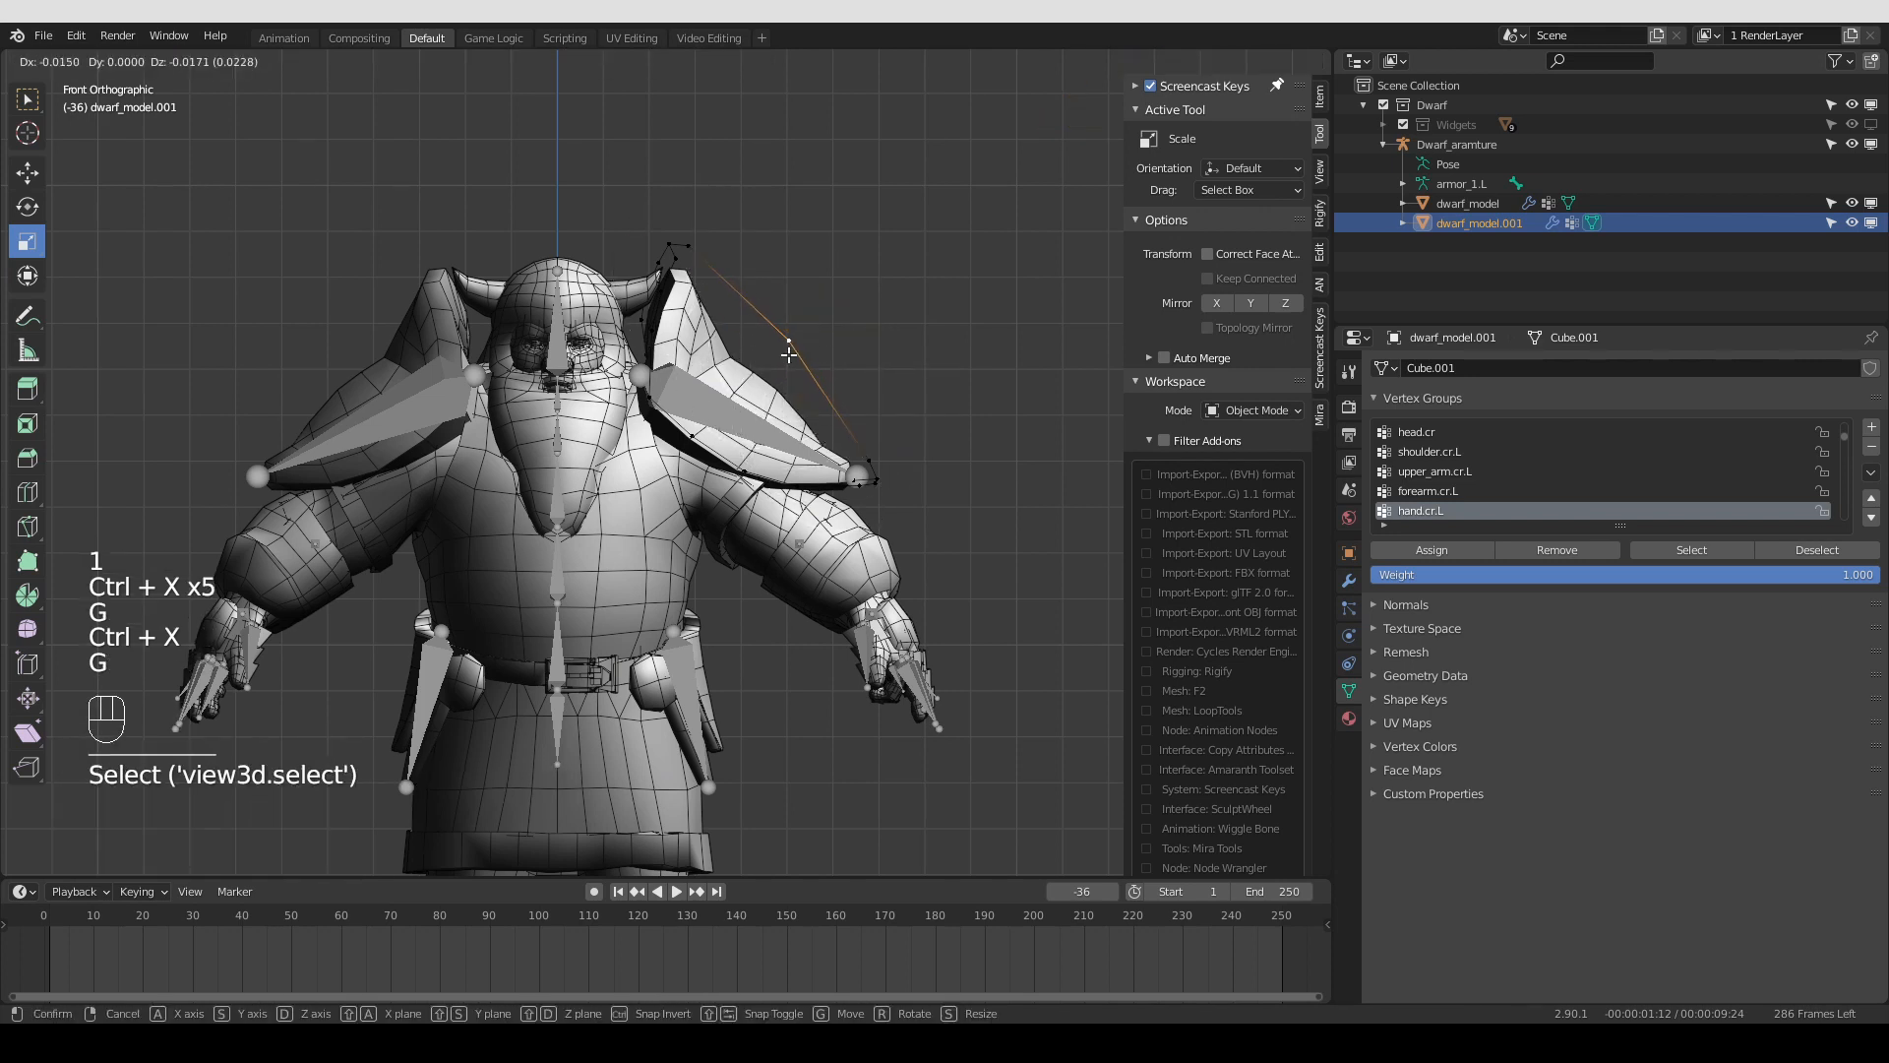
pyautogui.click(892, 404)
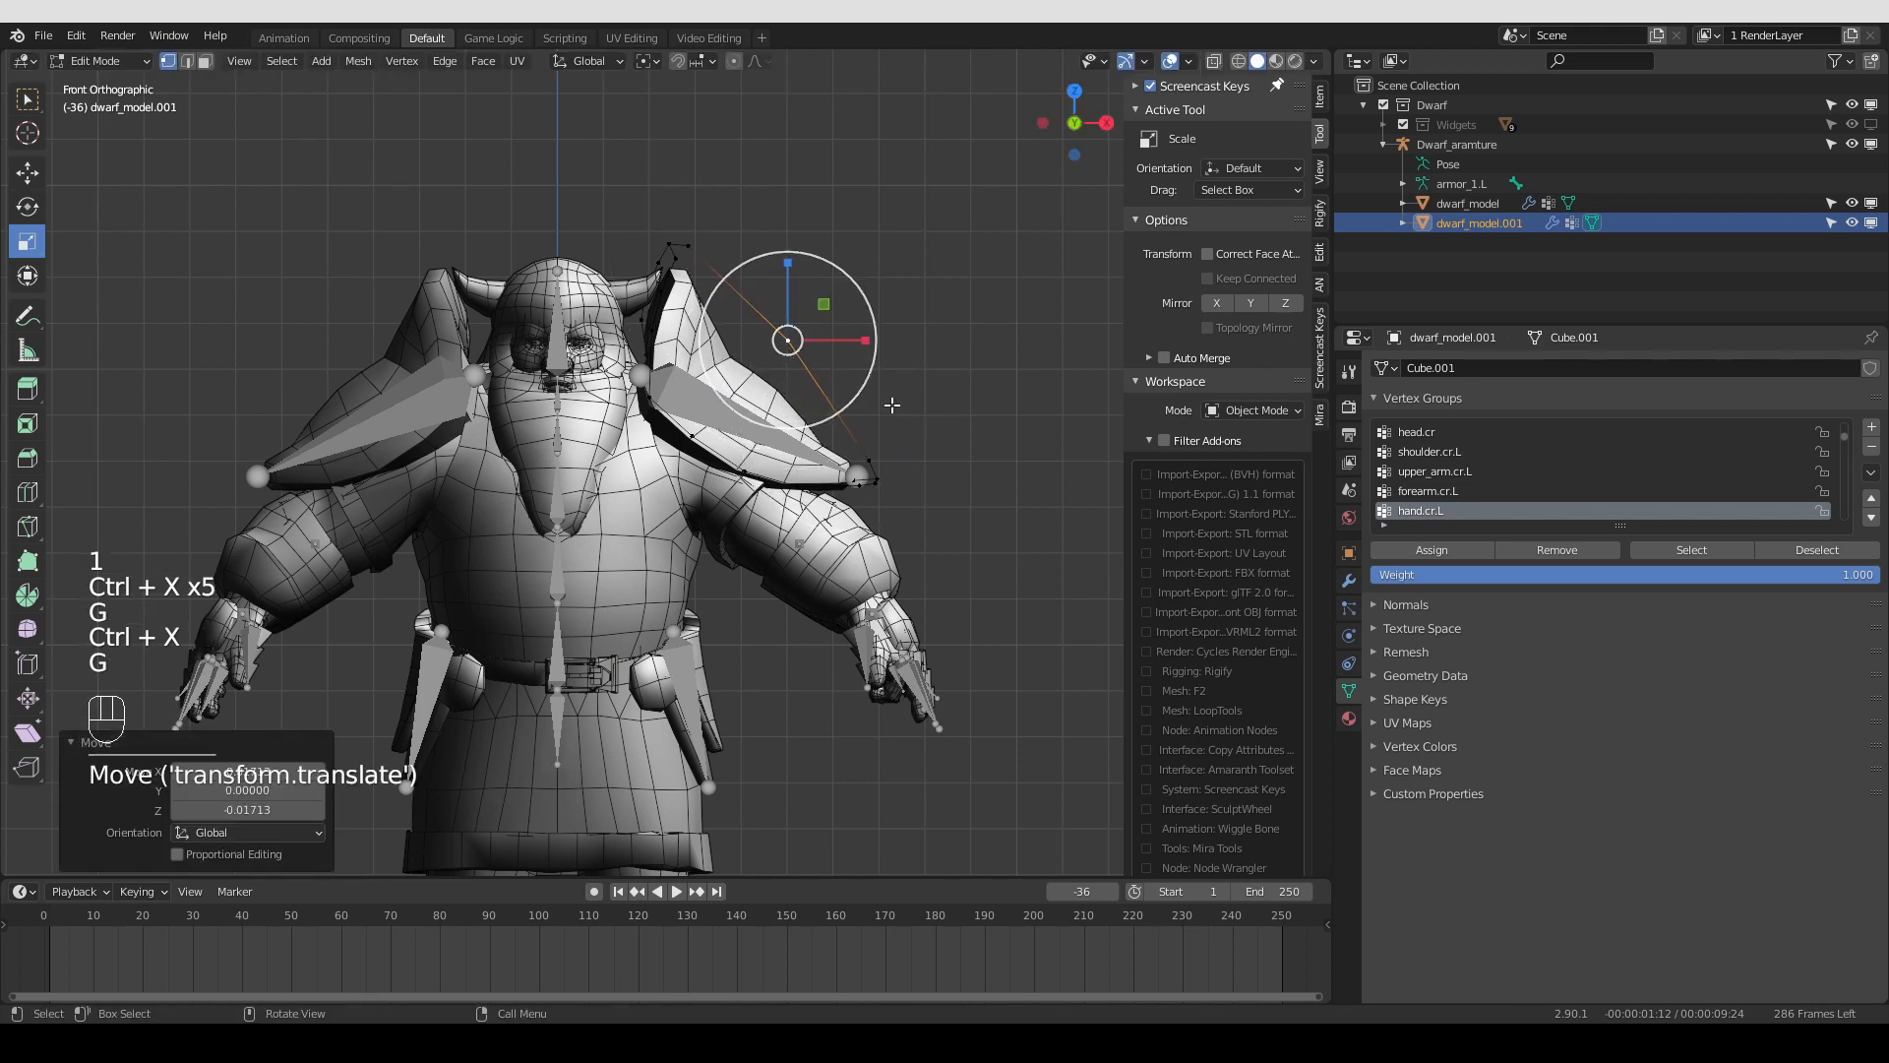
# Leave Edit Mode and clear the separated rim object's parent while keeping its transformation
pyautogui.press('Tab')
pyautogui.moveTo(892, 405); pyautogui.dragTo(1034, 507, button='middle')
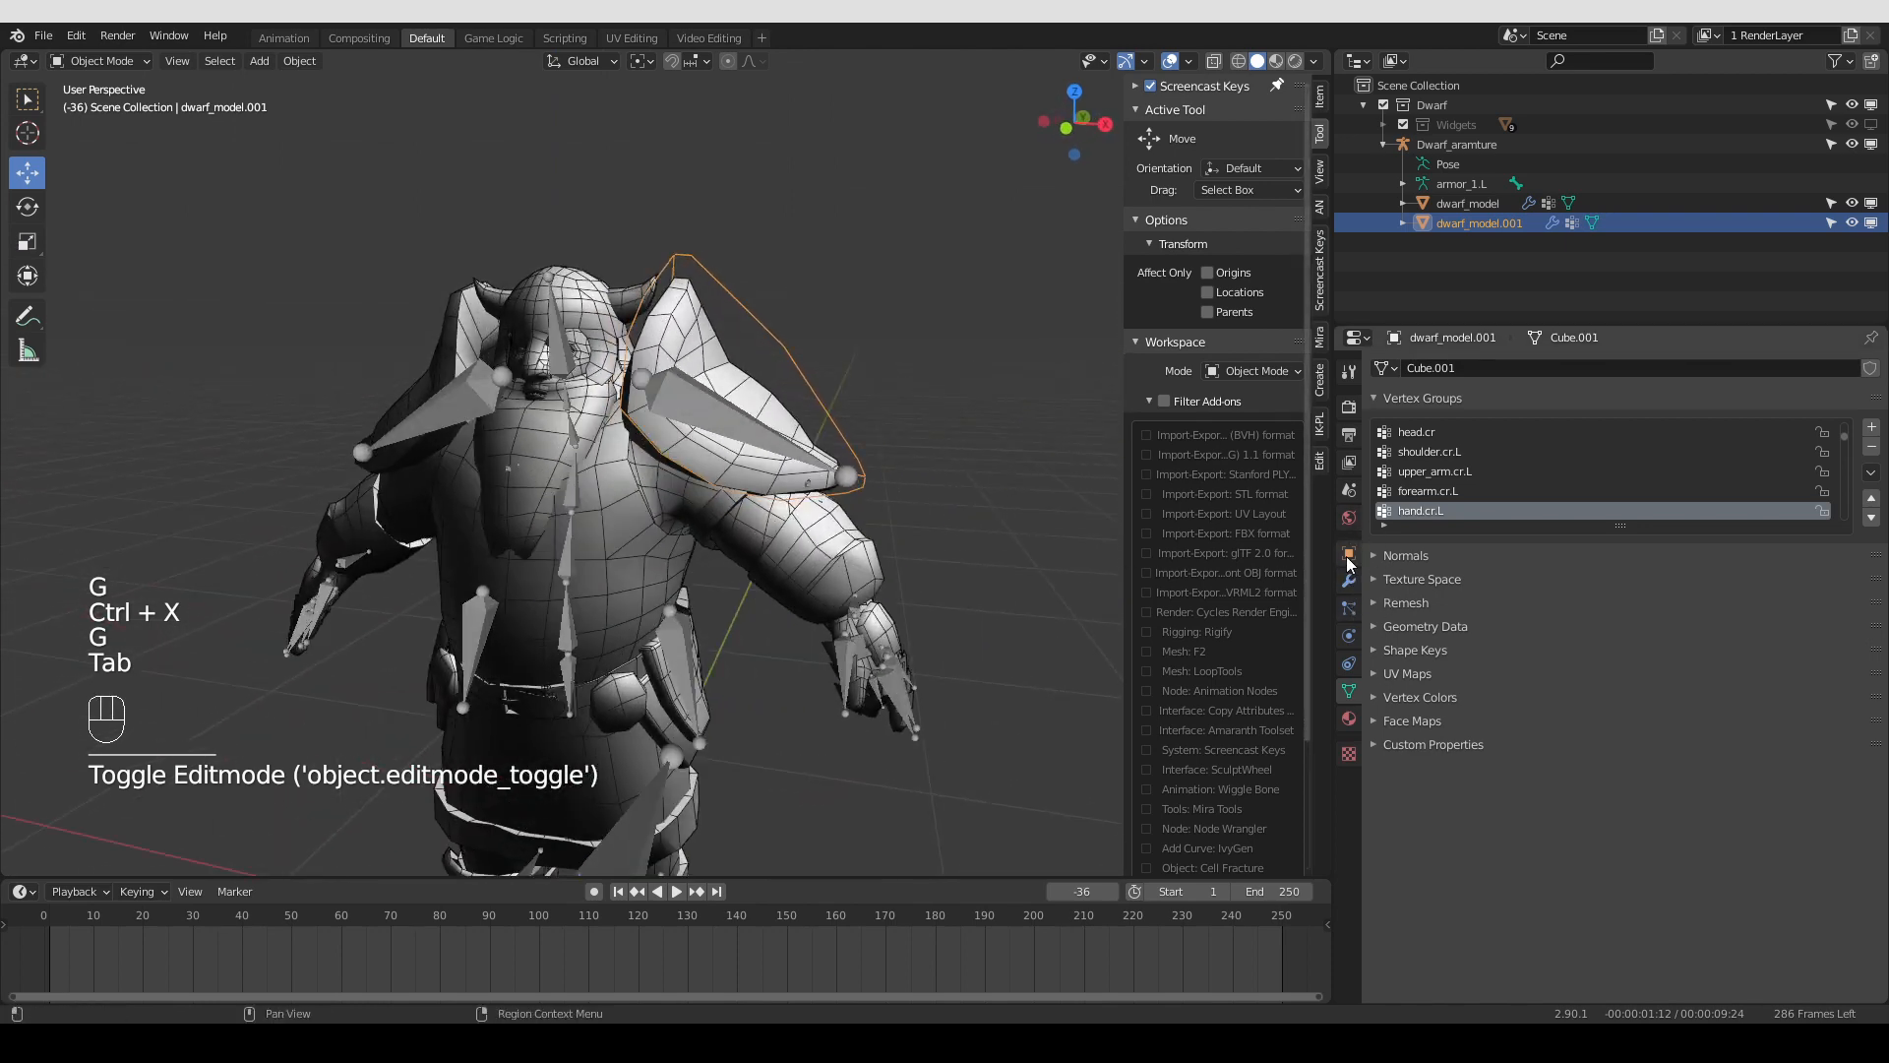
pyautogui.moveTo(661, 267); pyautogui.dragTo(631, 235, button='middle')
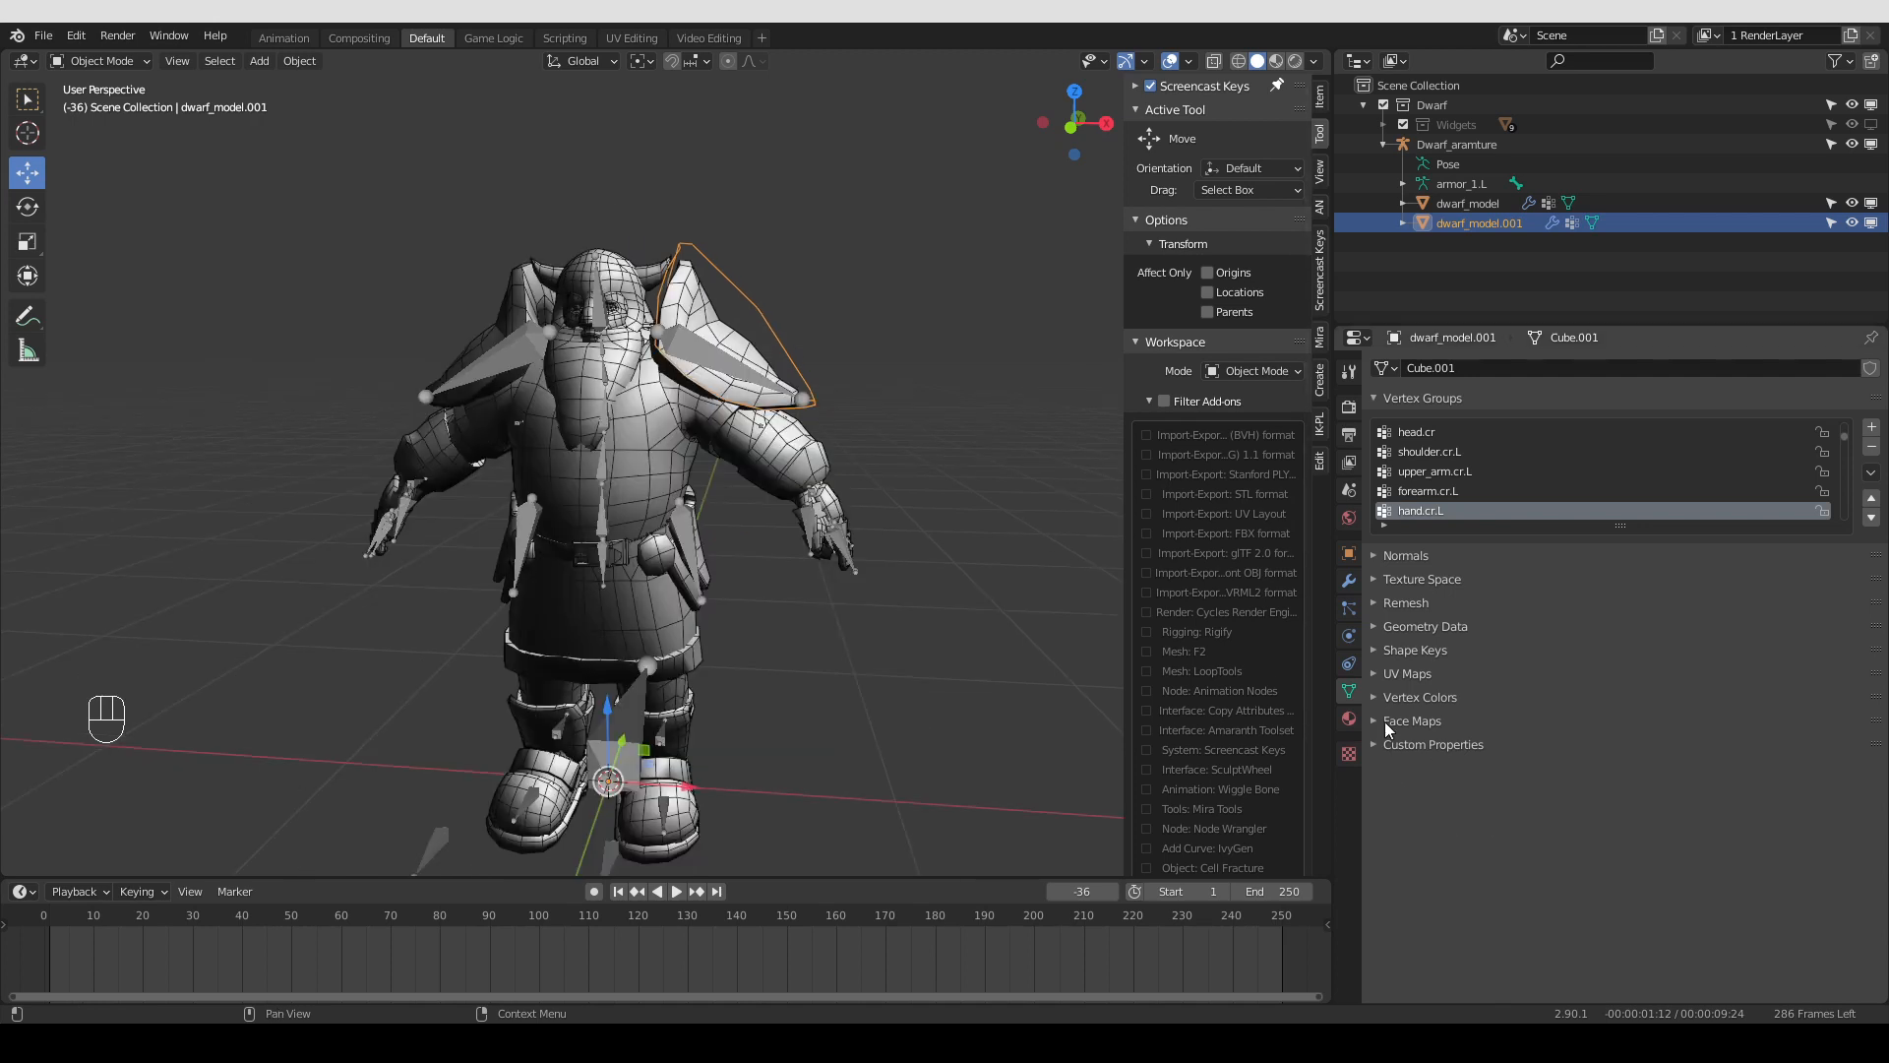
pyautogui.moveTo(813, 307); pyautogui.dragTo(687, 422, button='middle')
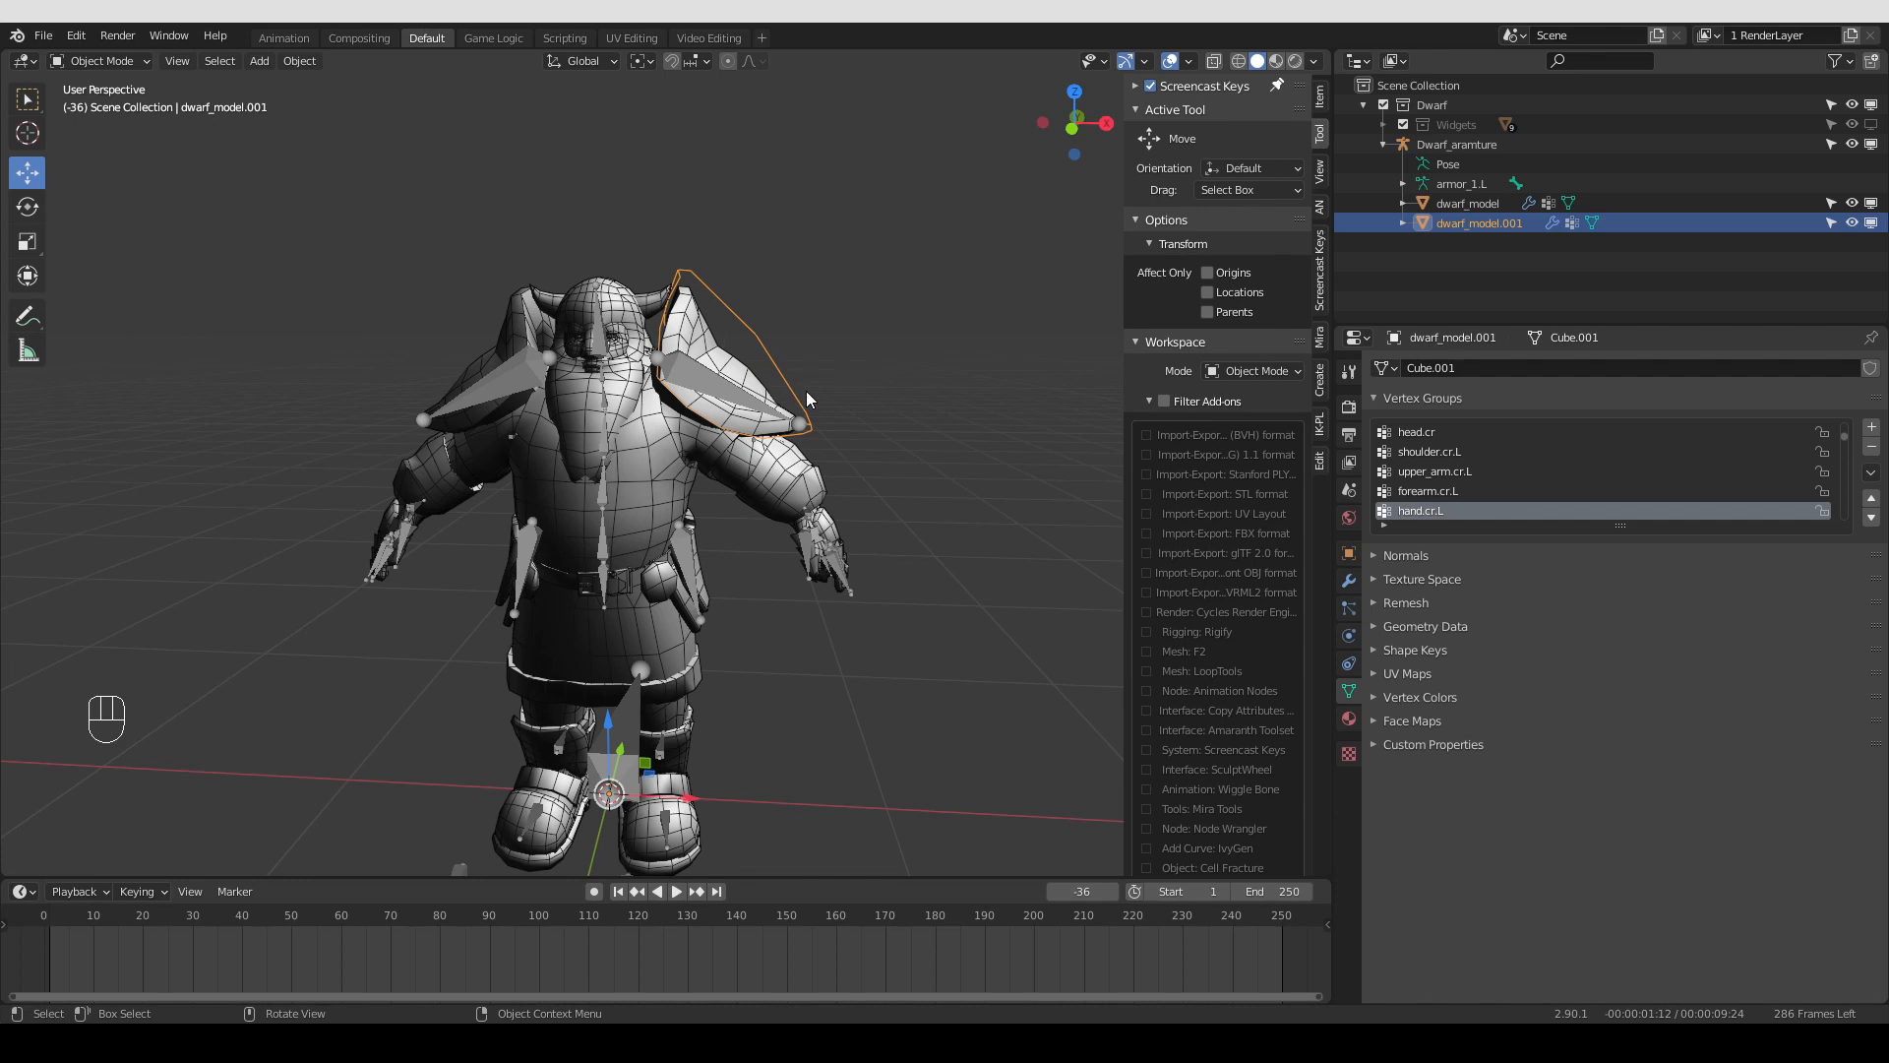
pyautogui.hotkey('alt', 'p')
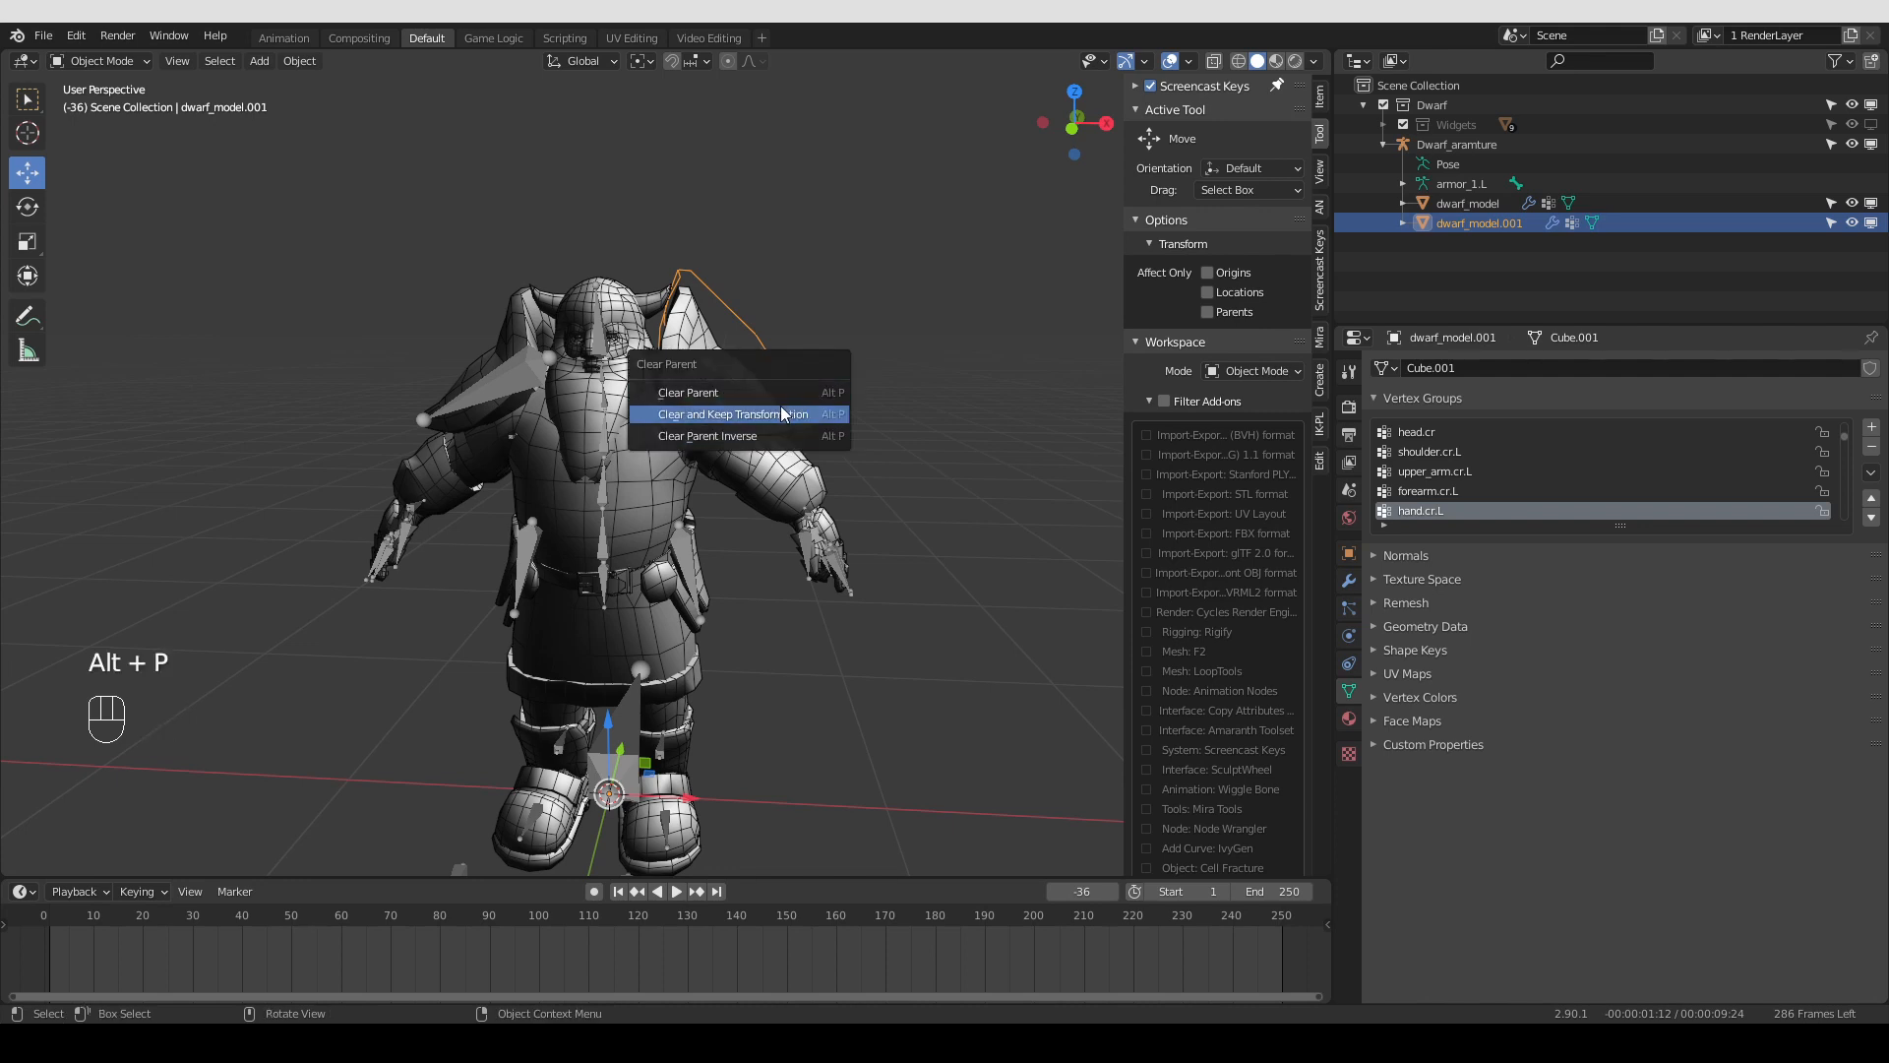
pyautogui.click(818, 414)
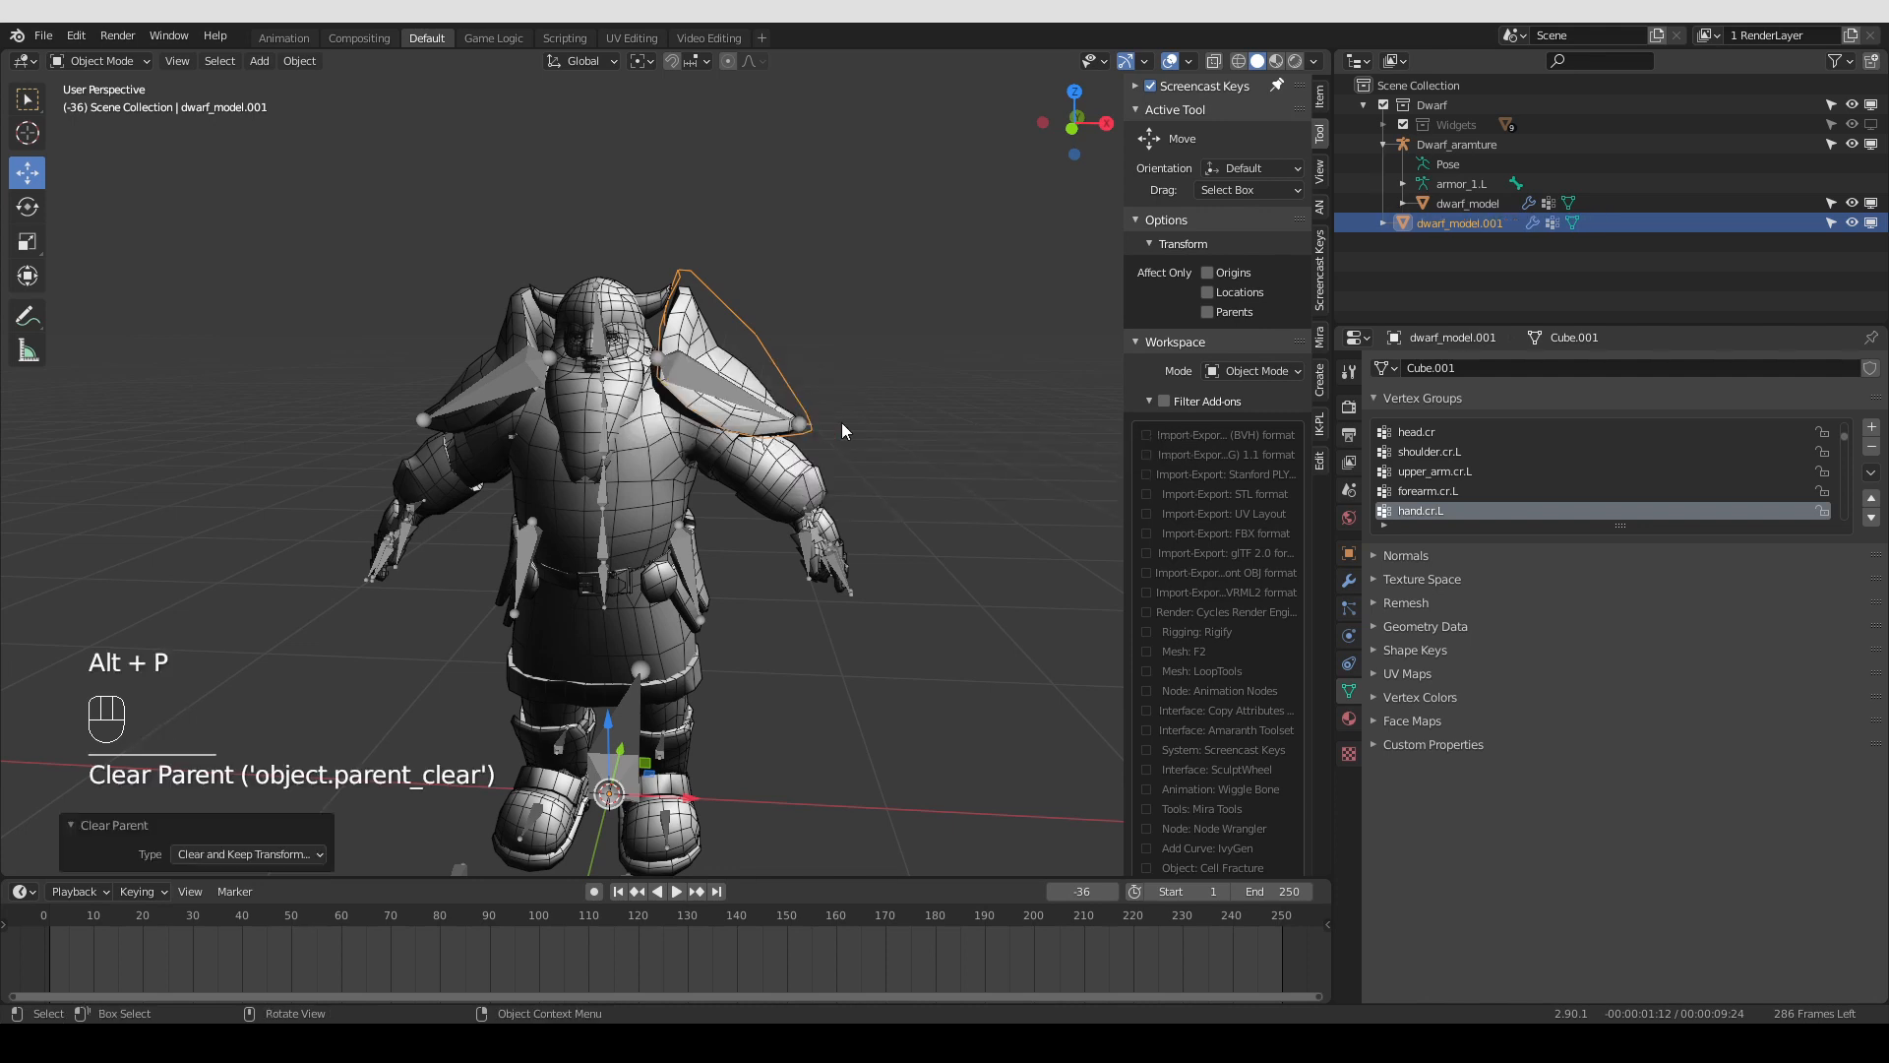
# Remove the modifier from the rim object and delete all of its vertex groups
pyautogui.click(1349, 582)
pyautogui.click(1840, 411)
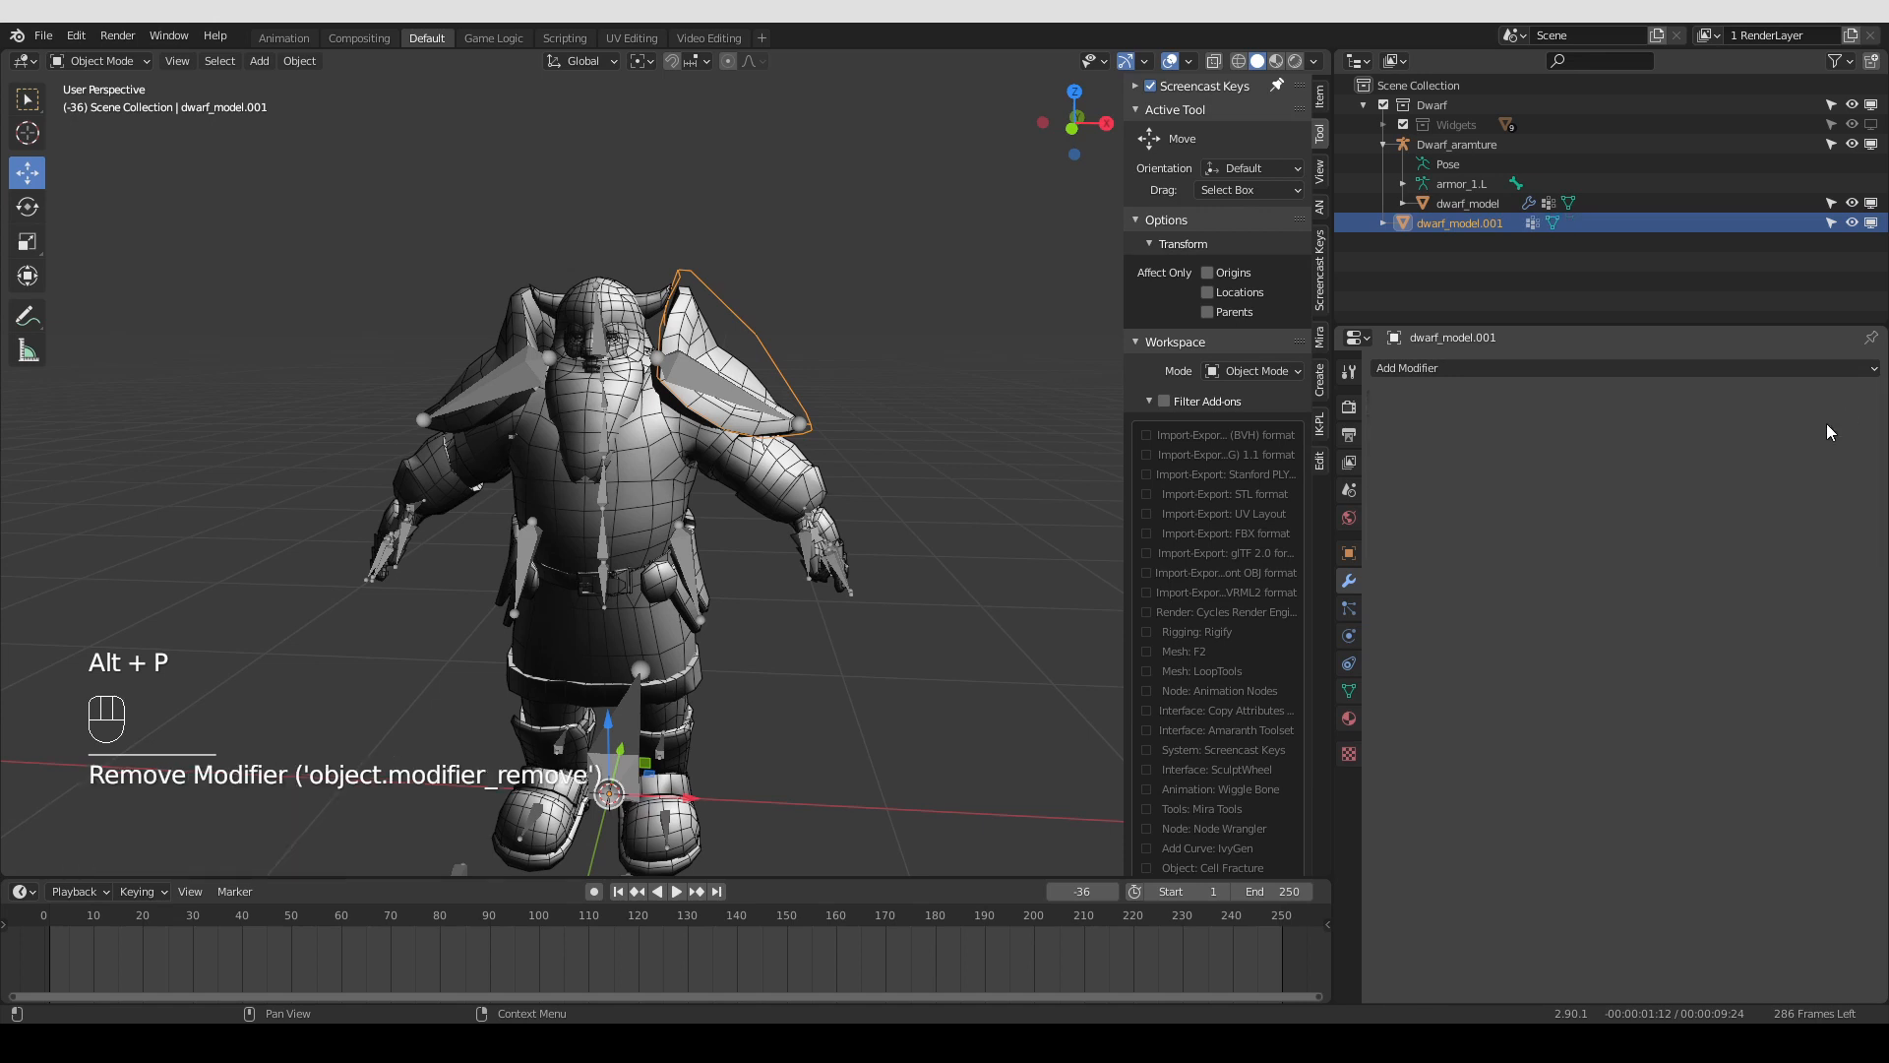
pyautogui.click(1349, 691)
pyautogui.click(1871, 473)
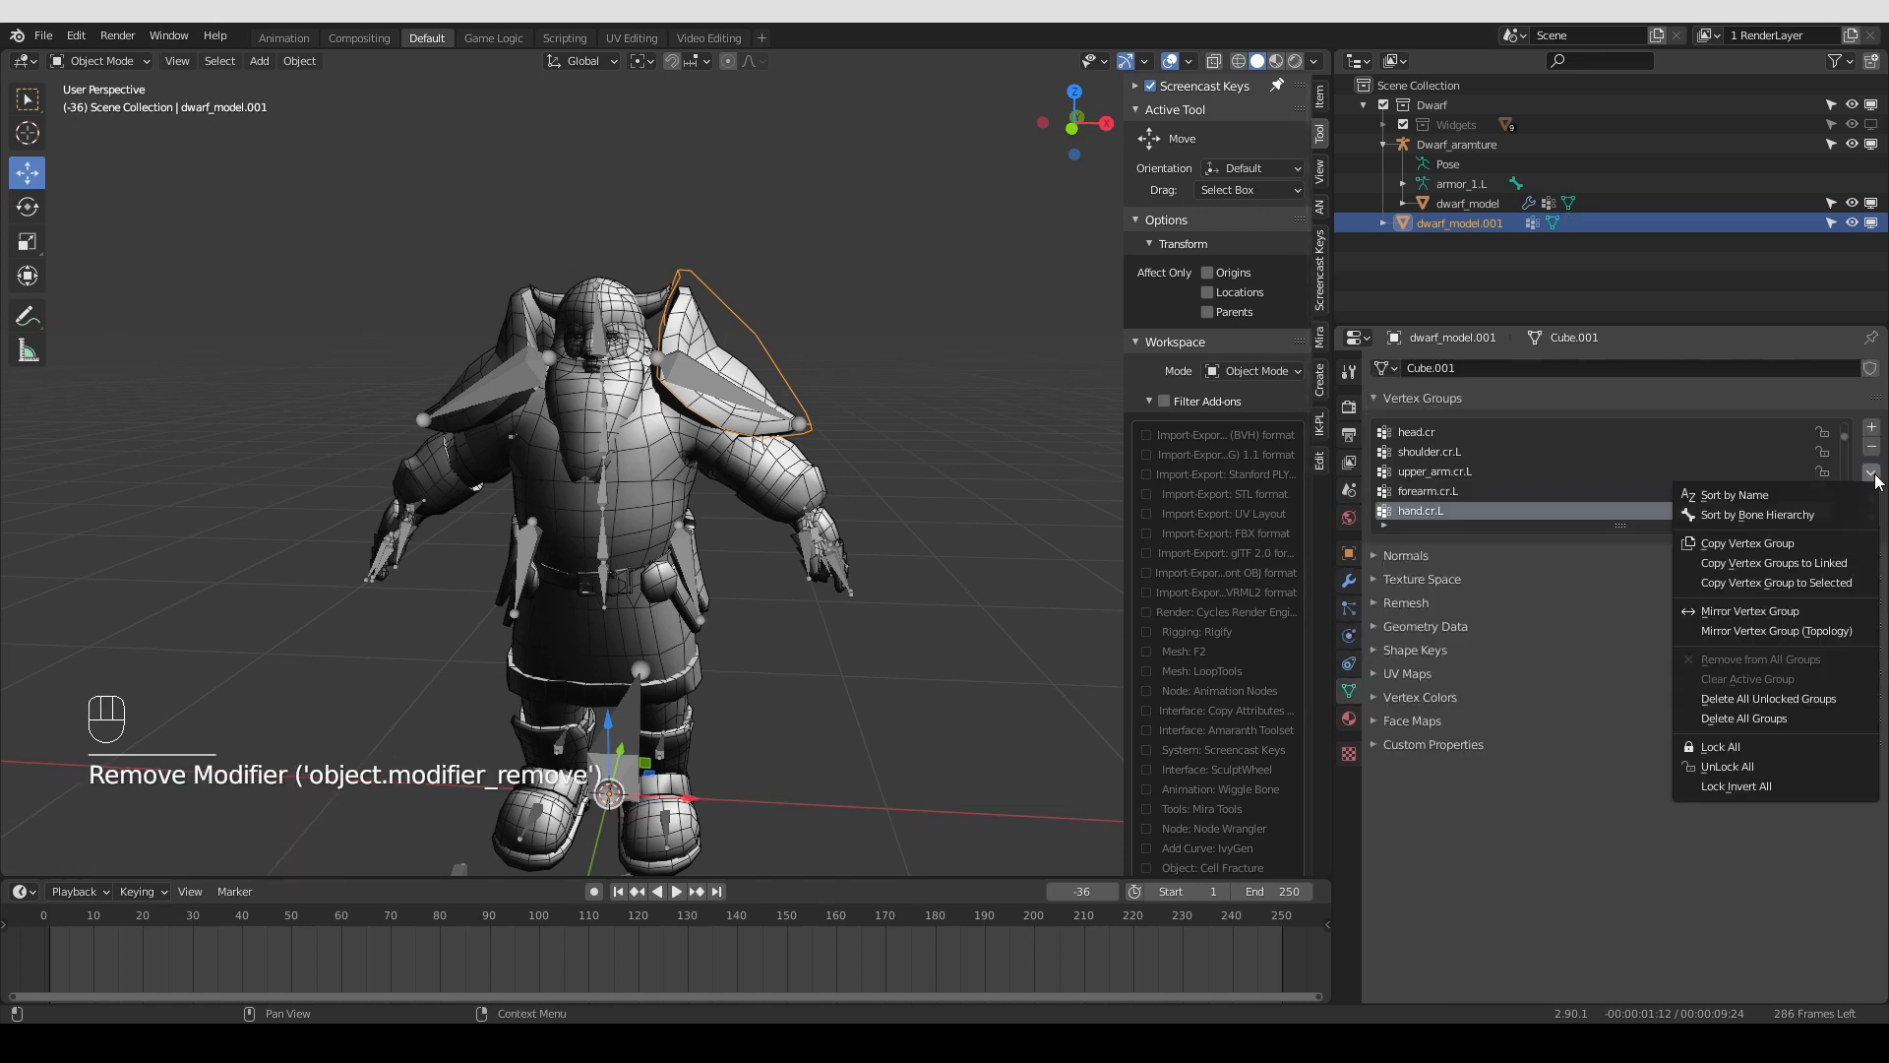
pyautogui.click(1793, 719)
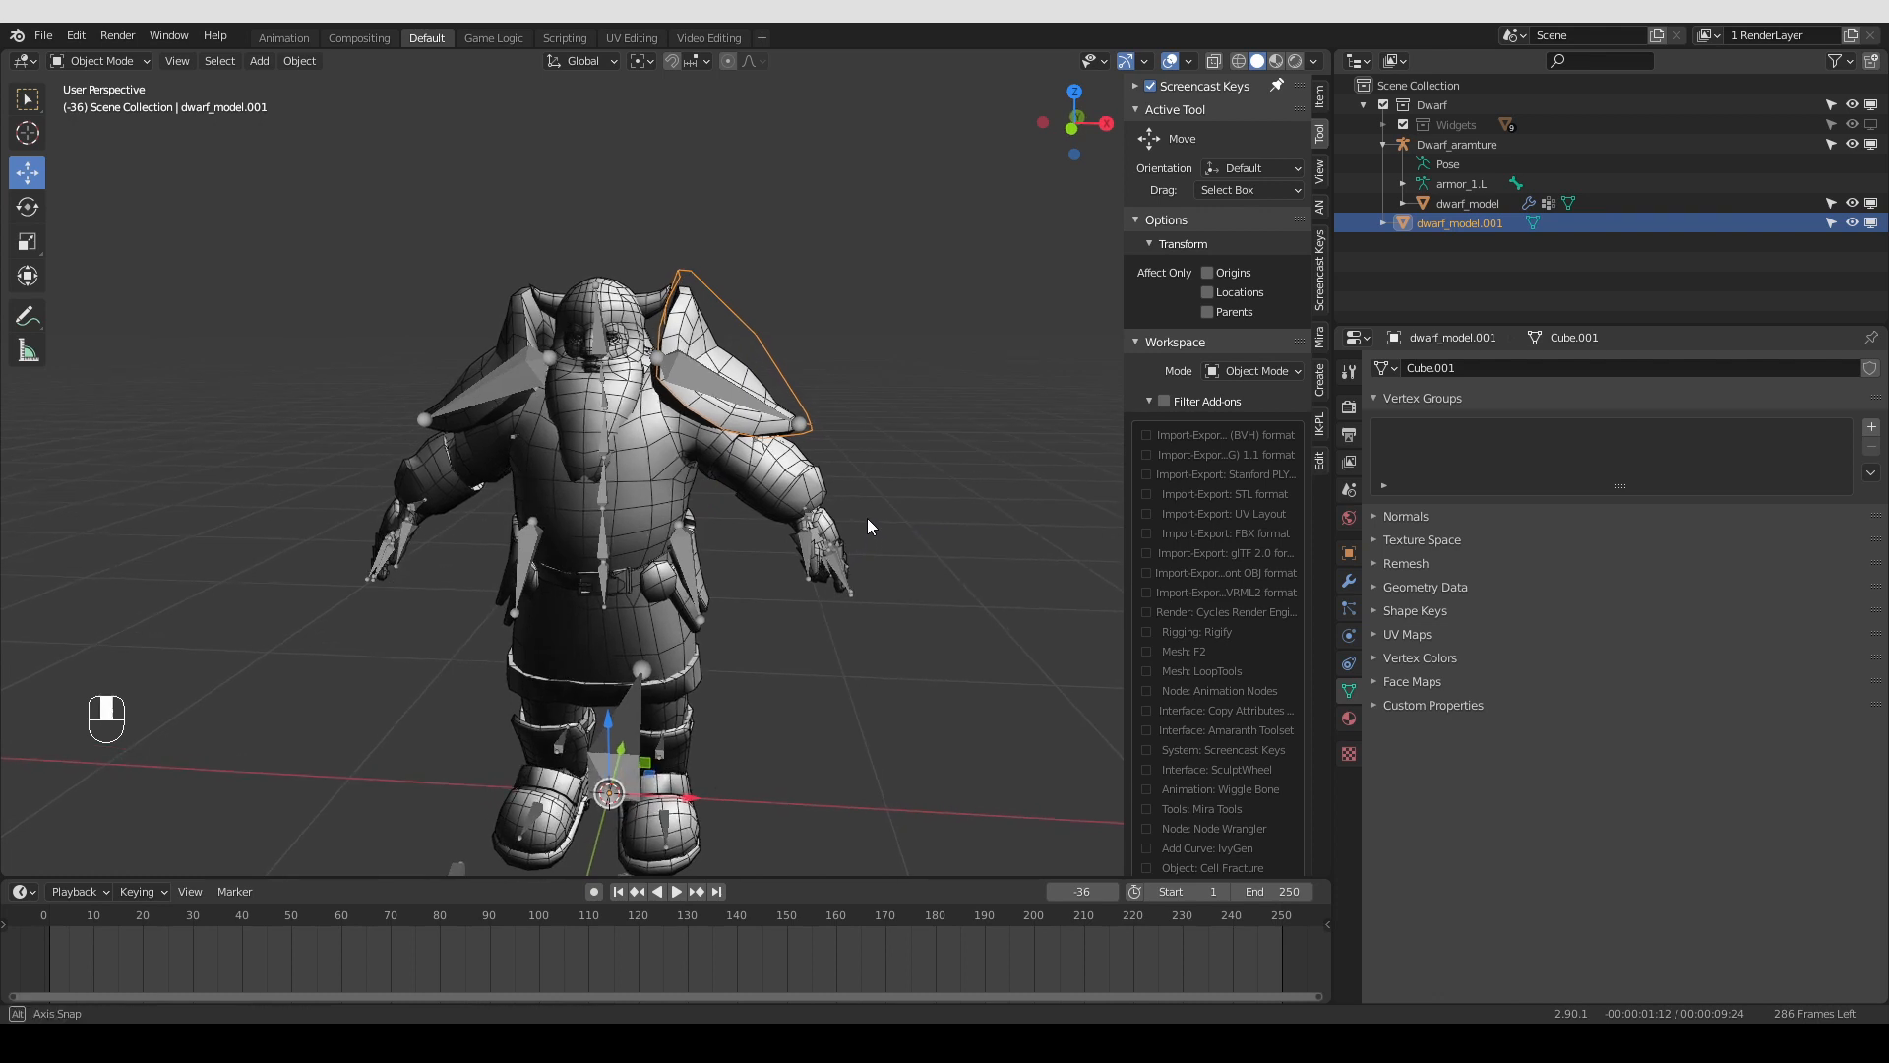
# Rename the rim object as WGT-shoulder_armor.L
pyautogui.press('F2')
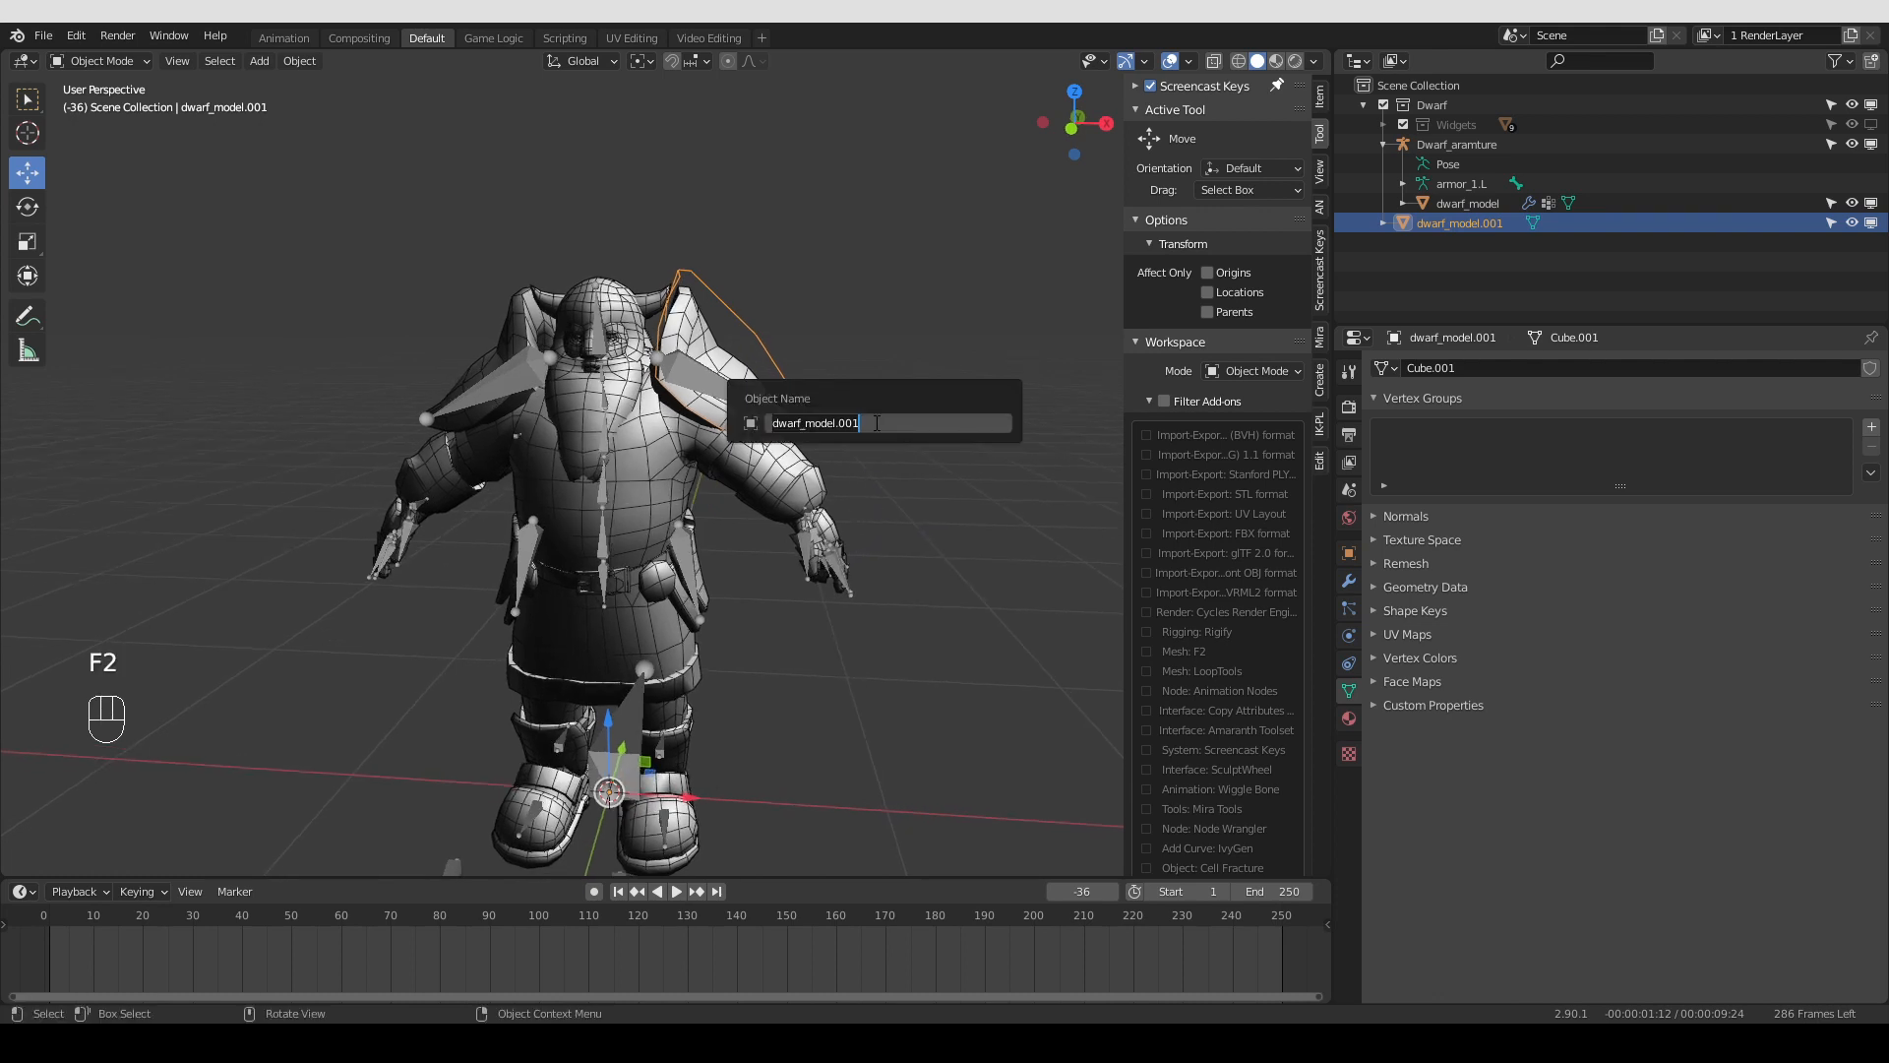
pyautogui.press('shift')
pyautogui.write('W')
pyautogui.write('GT-should')
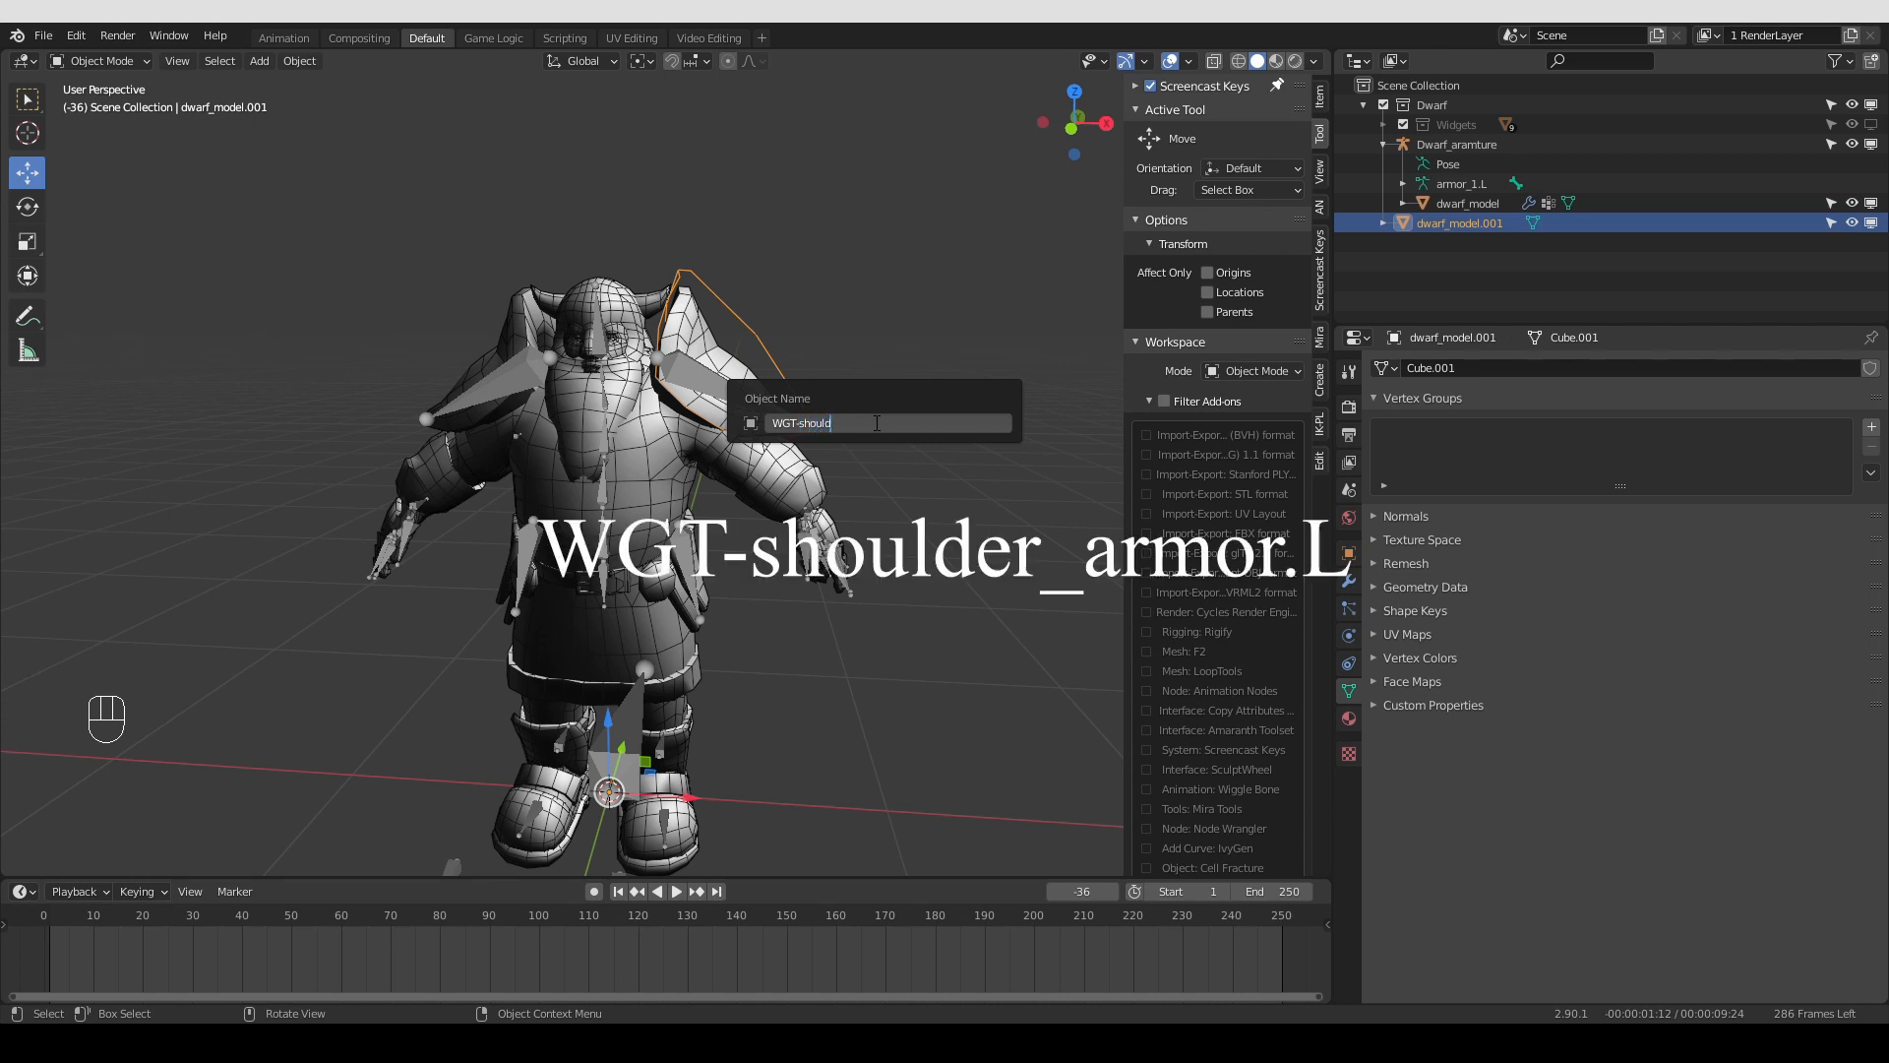
pyautogui.write('er_armor.L')
pyautogui.press('Return')
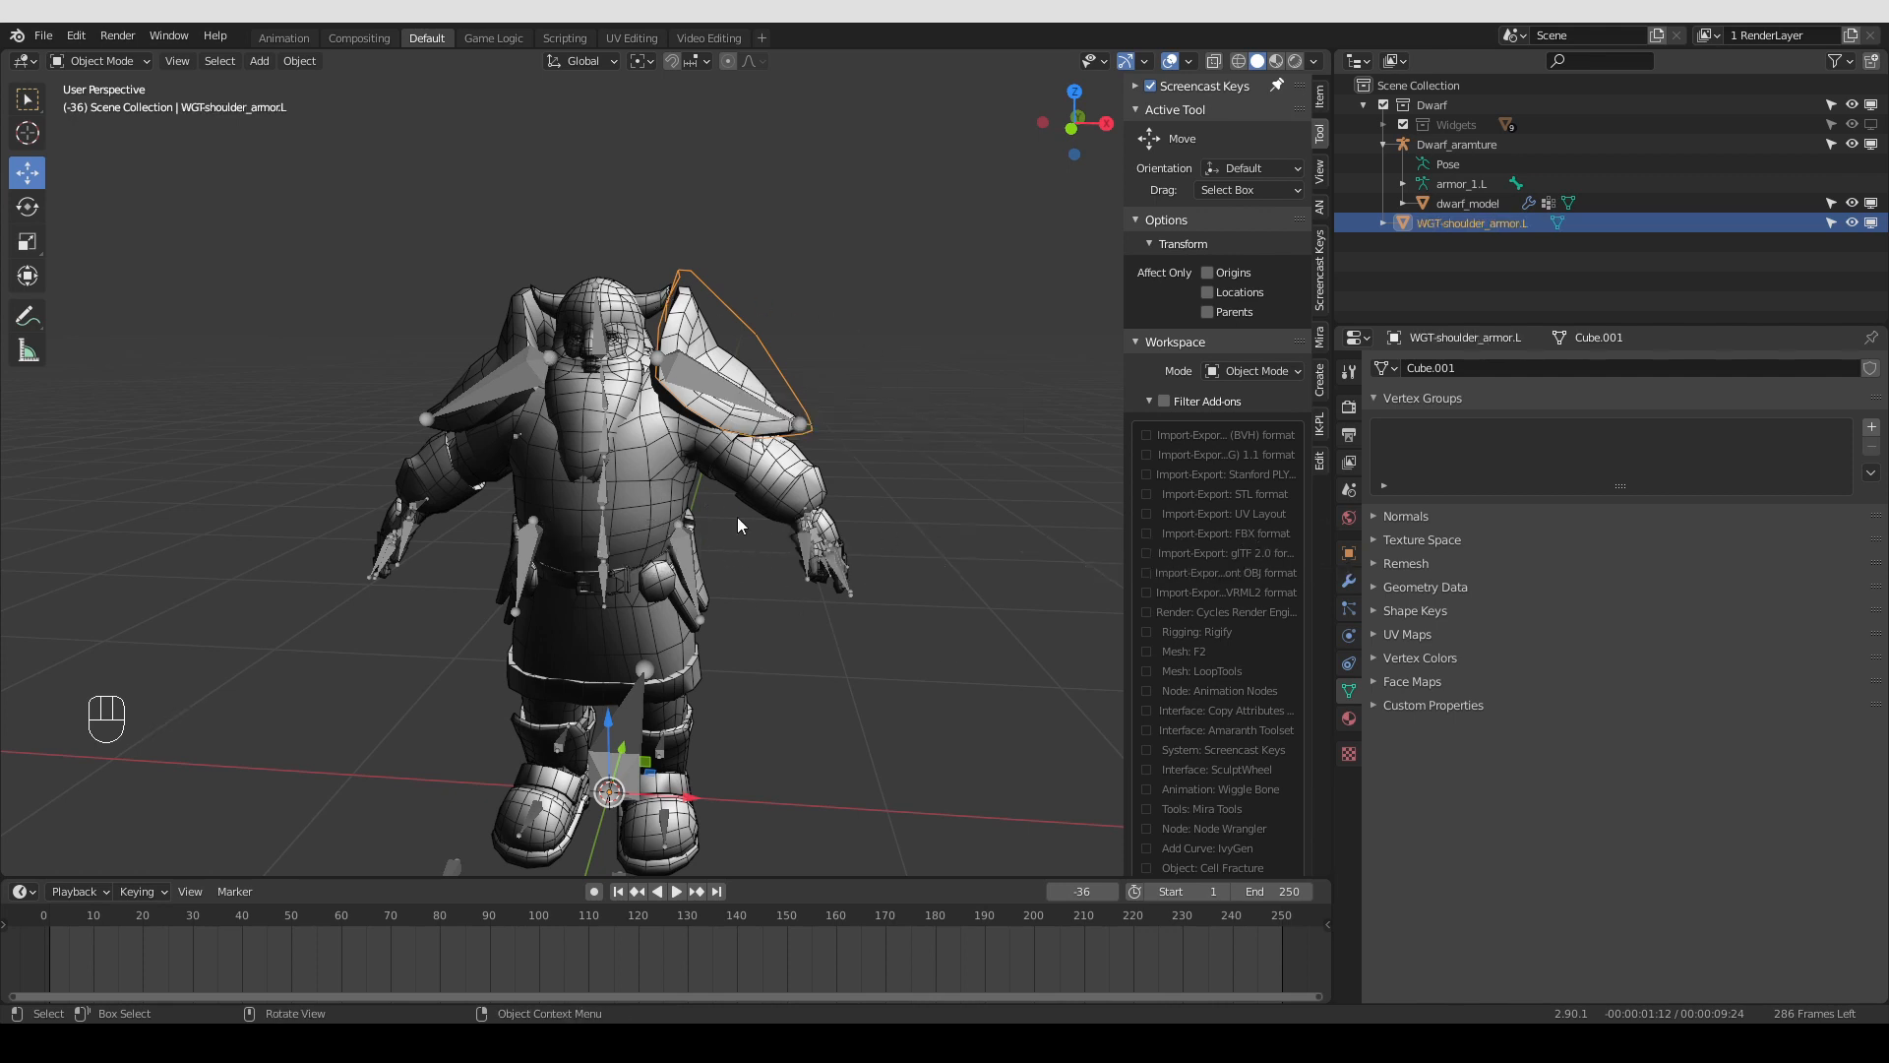
# Duplicate the whole dwarf model in place and remove the duplicate's modifier
pyautogui.moveTo(692, 653); pyautogui.dragTo(671, 426, button='middle')
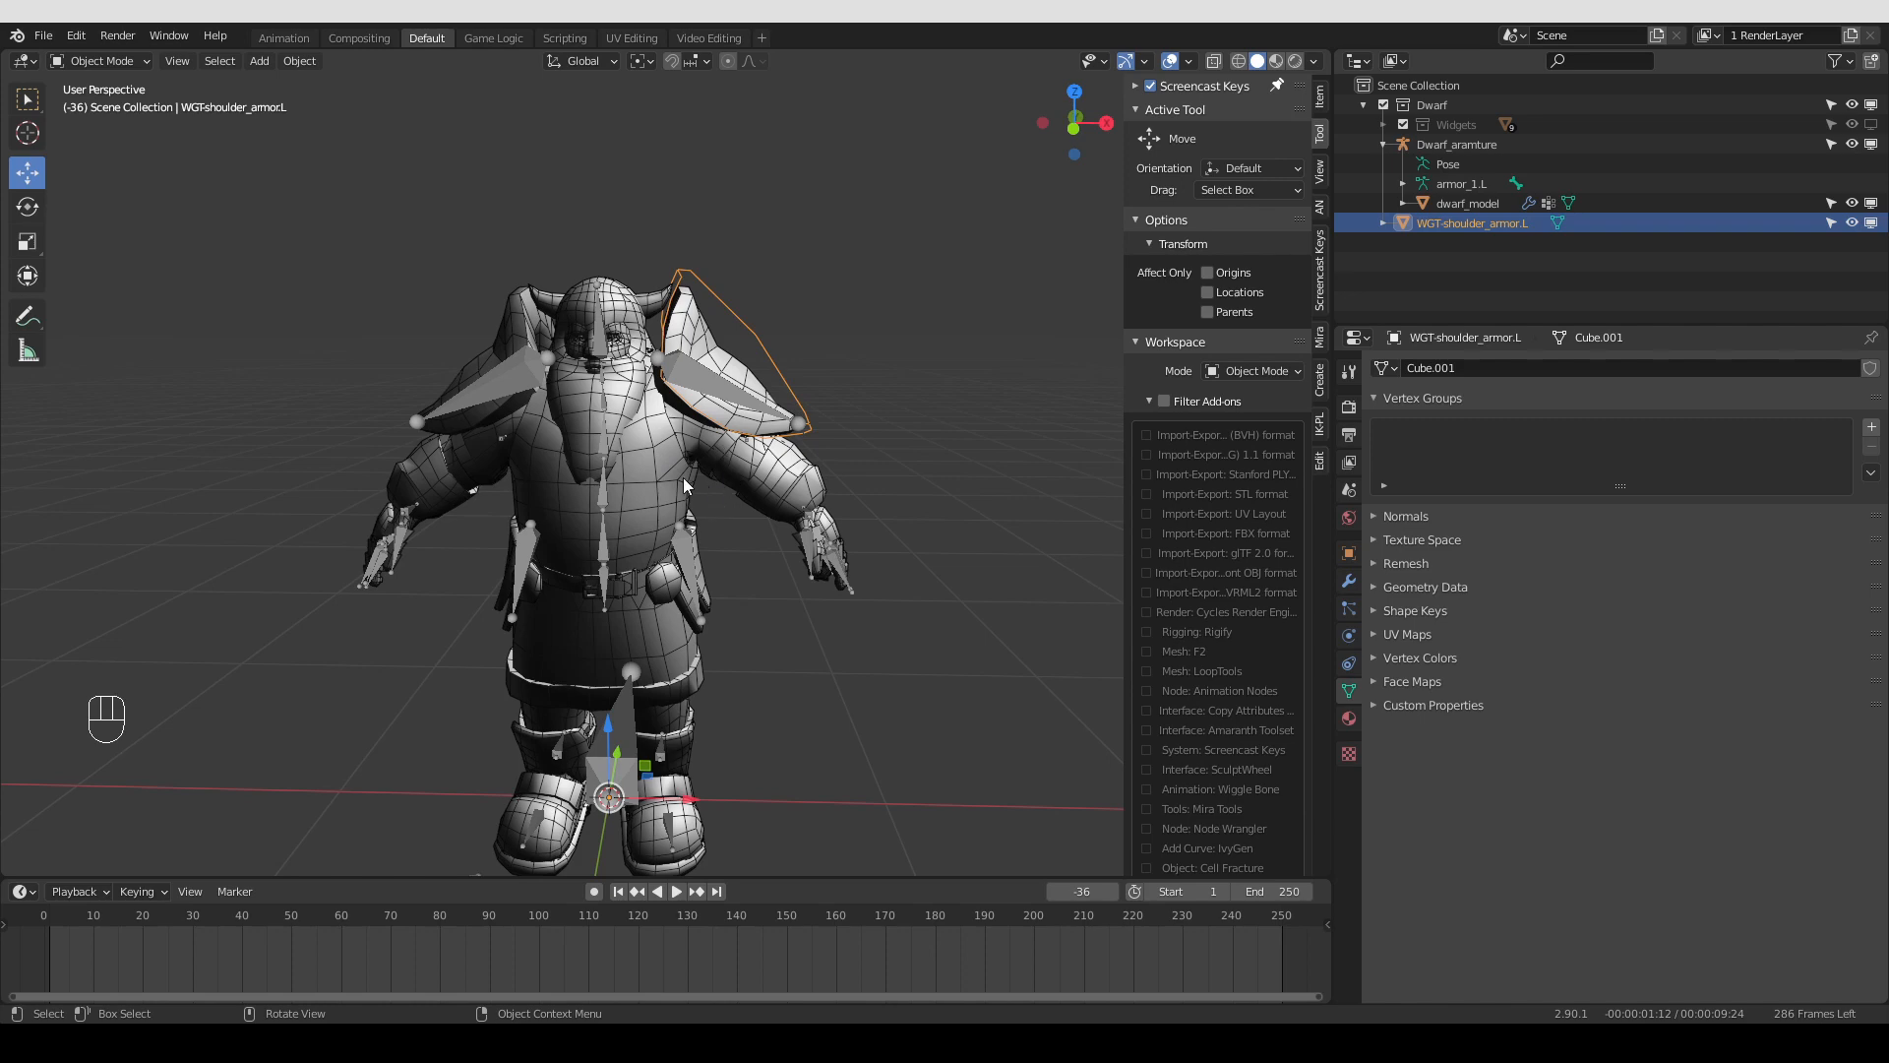
pyautogui.click(689, 507)
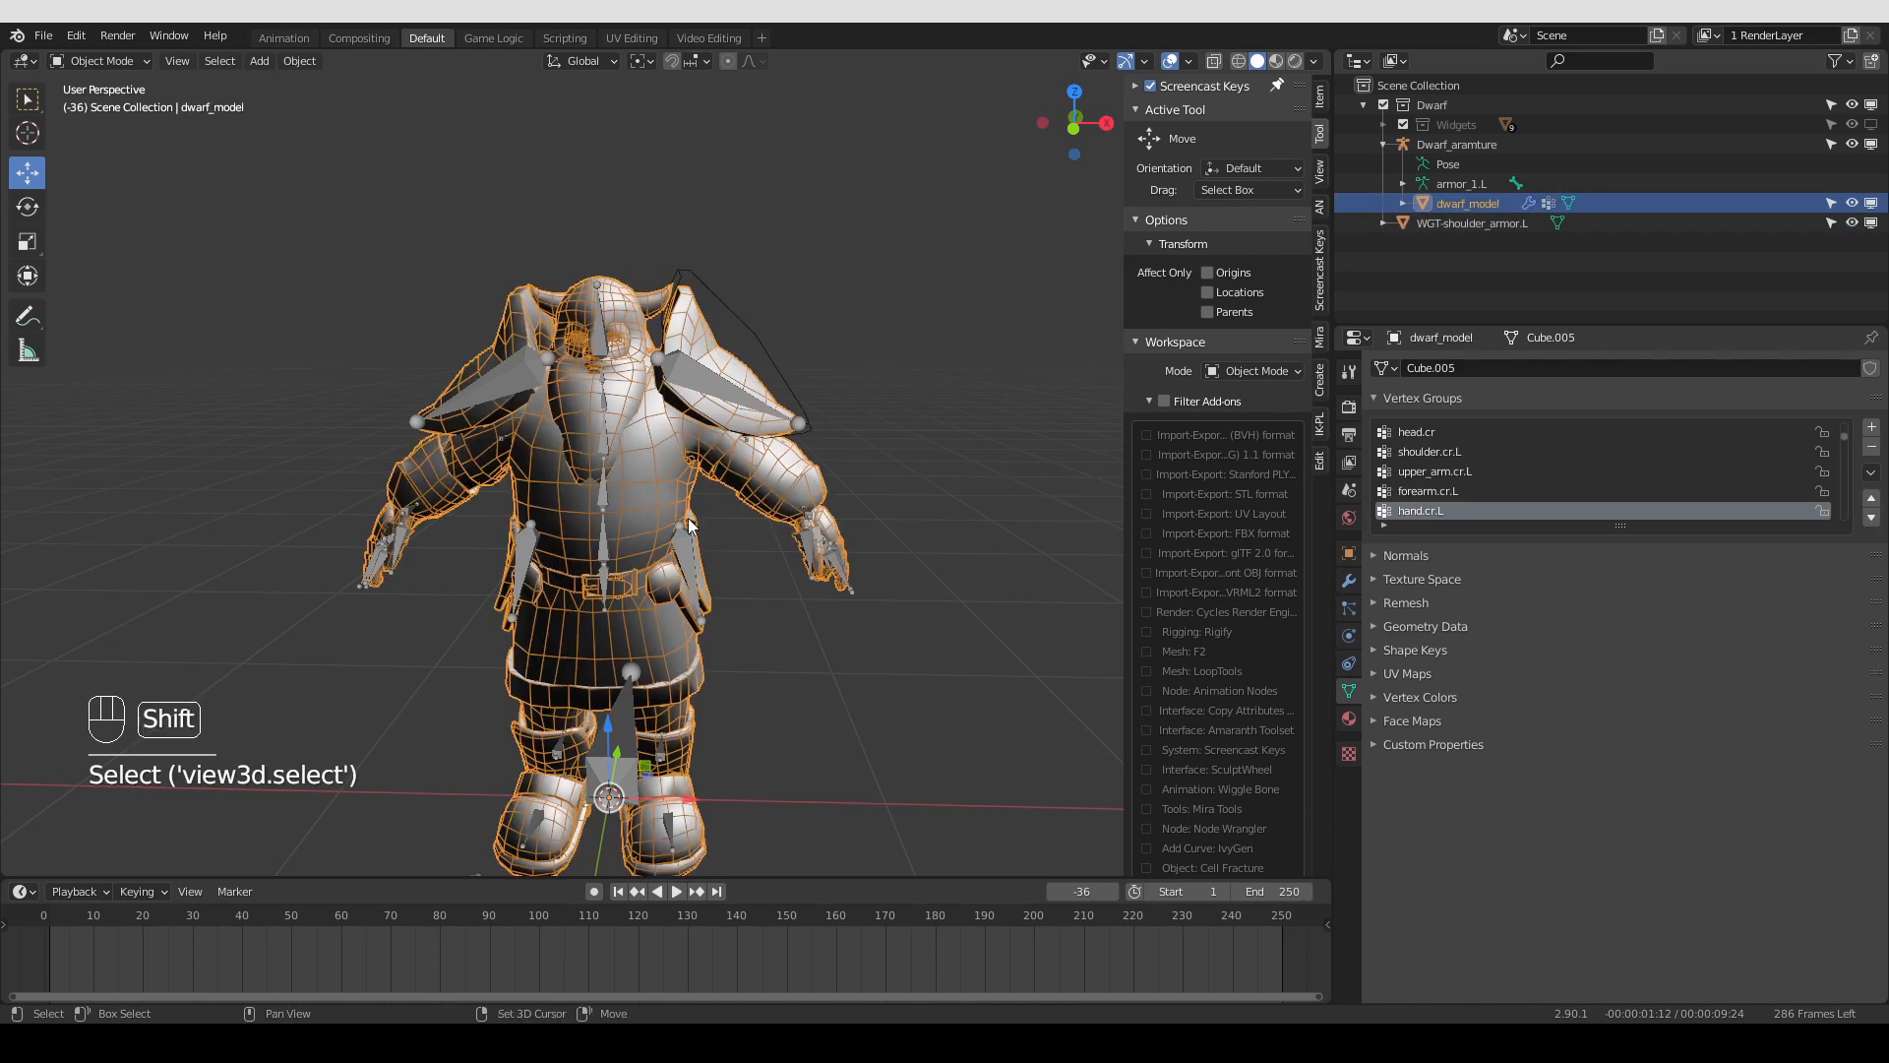
pyautogui.hotkey('shift', 'd')
pyautogui.rightClick(718, 531)
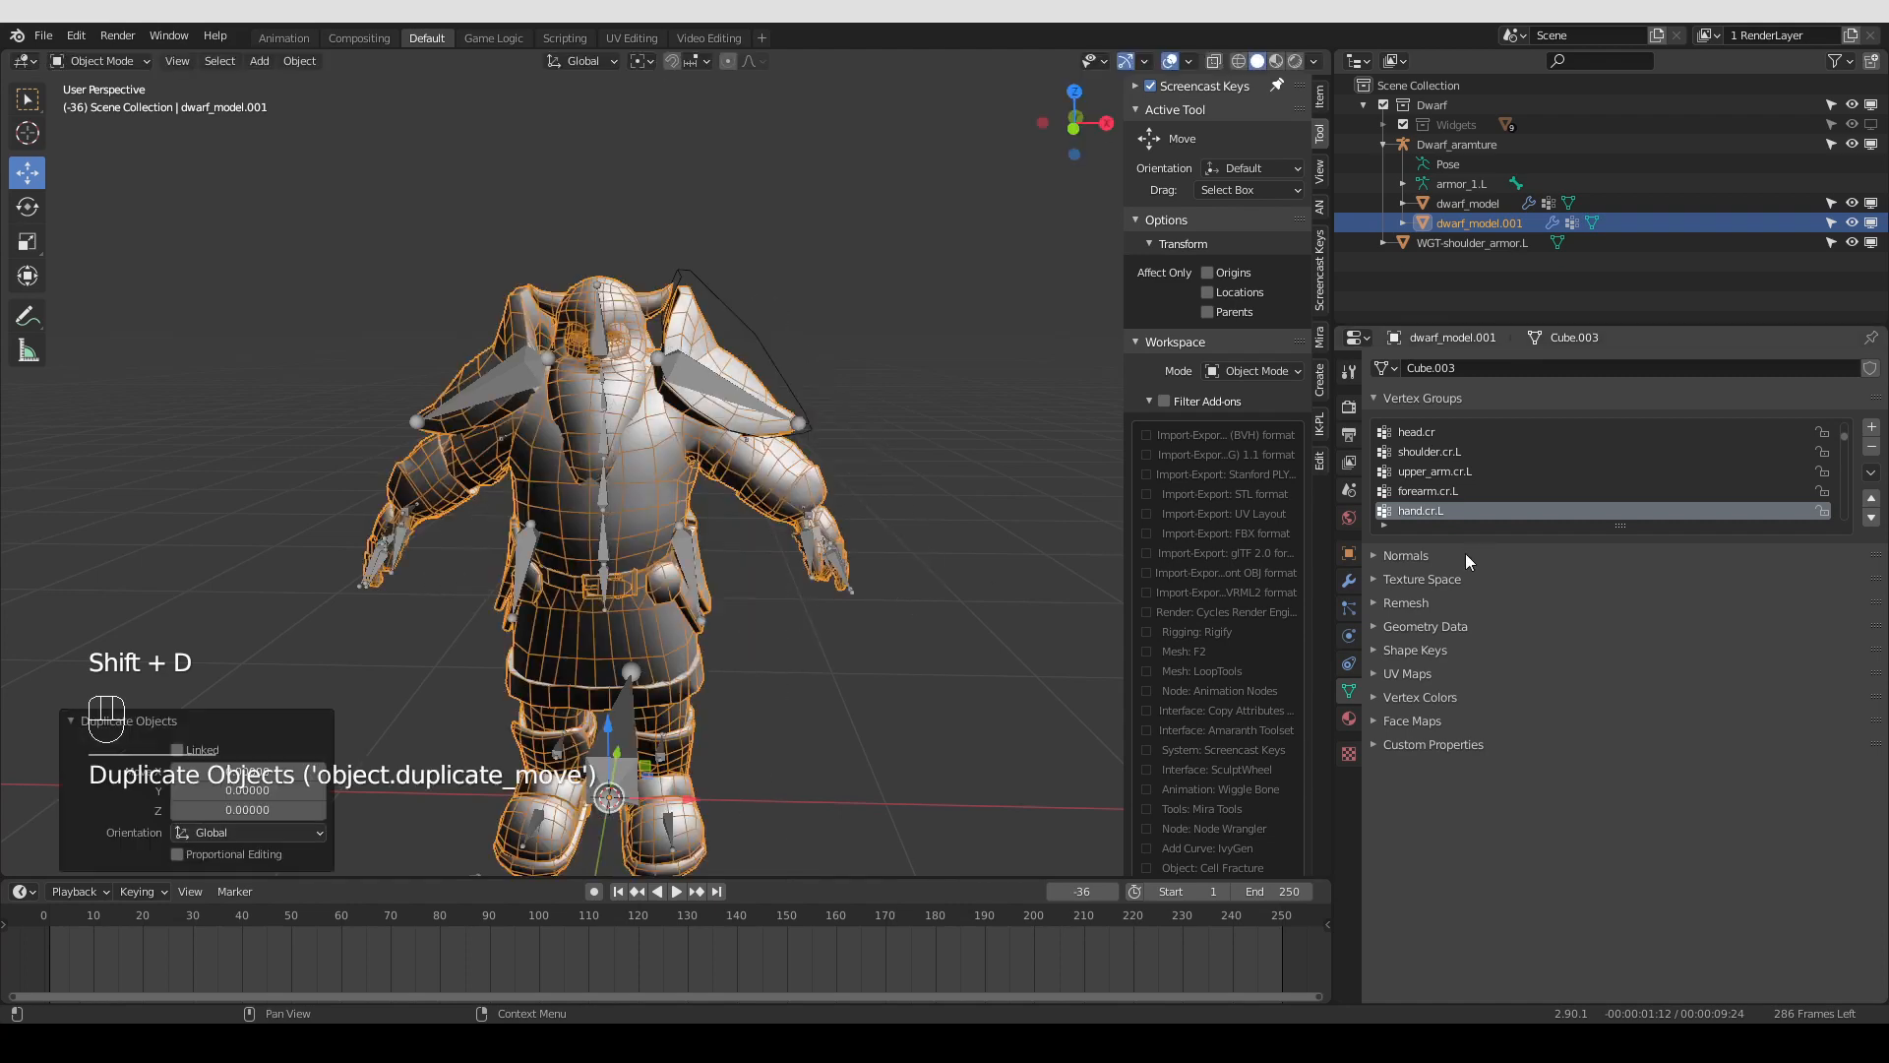
pyautogui.click(1349, 581)
pyautogui.click(1846, 403)
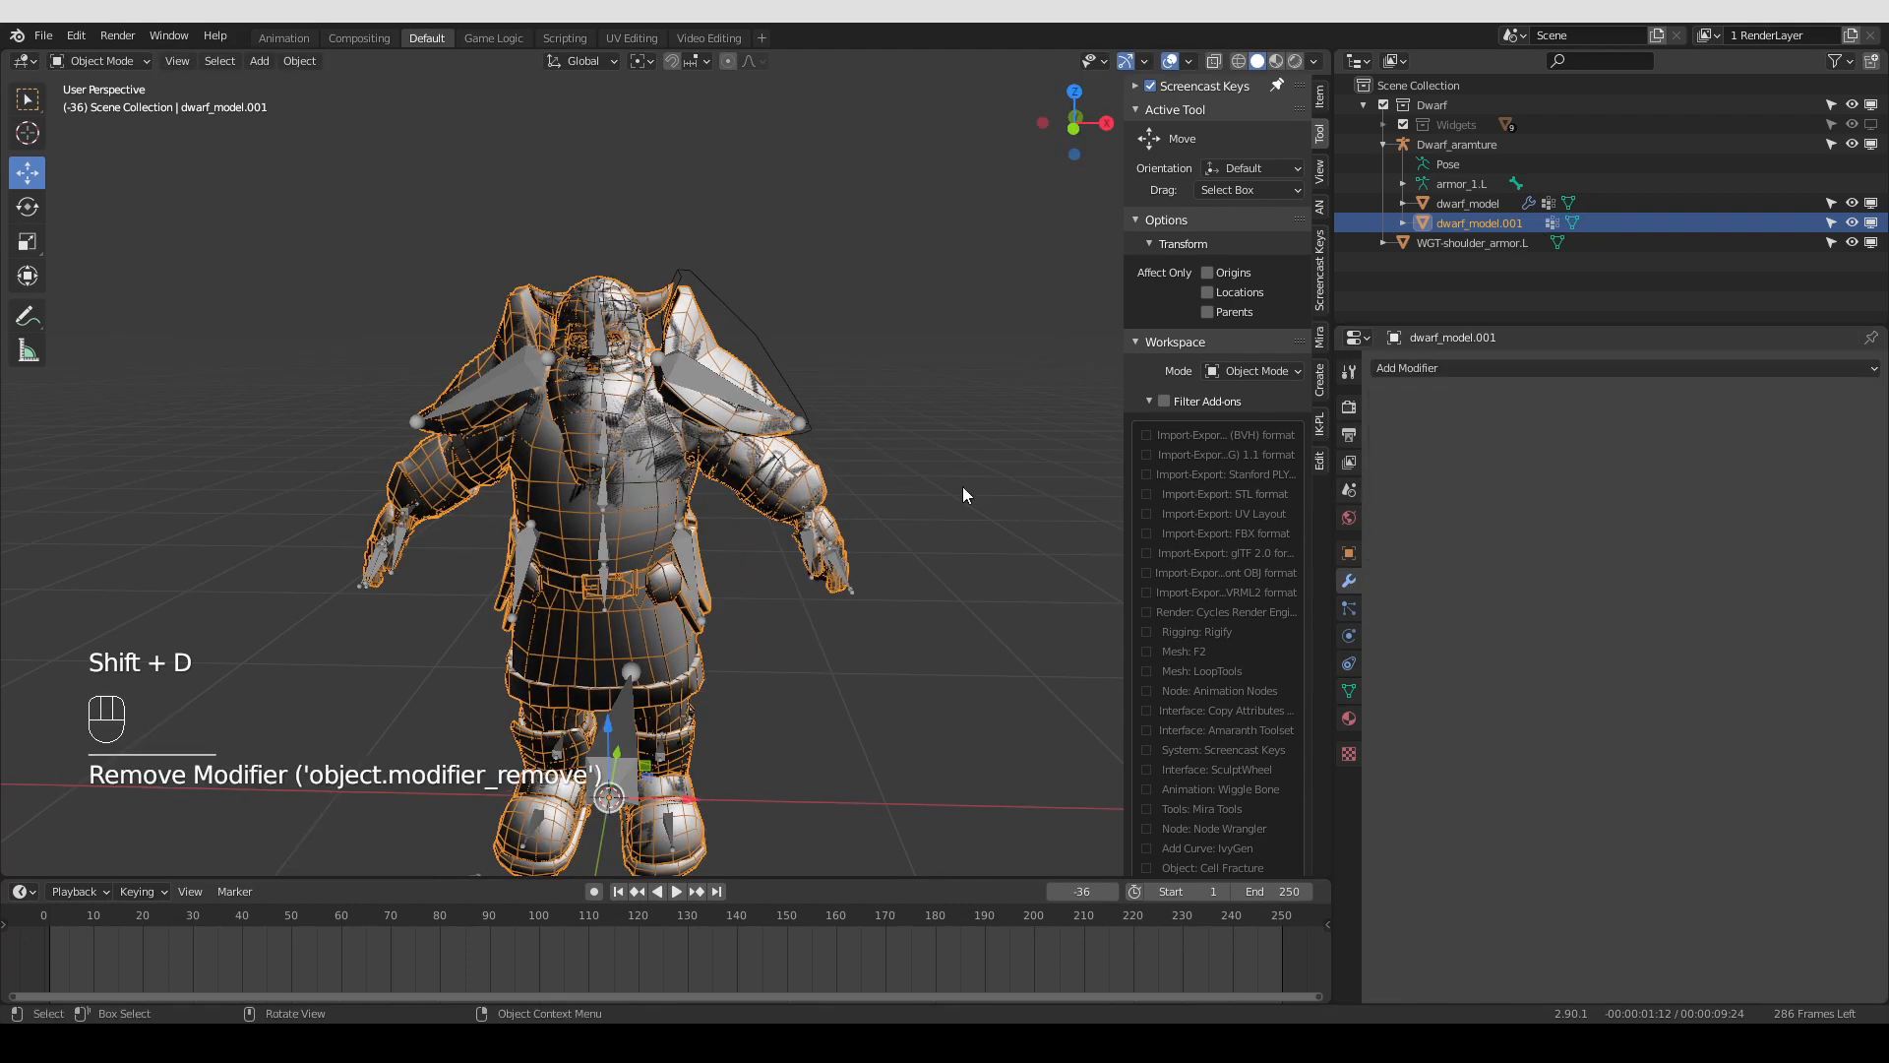
# Clear the duplicated dwarf's parent while keeping its transformation, and delete all of its vertex groups
pyautogui.hotkey('alt', 'p')
pyautogui.click(882, 480)
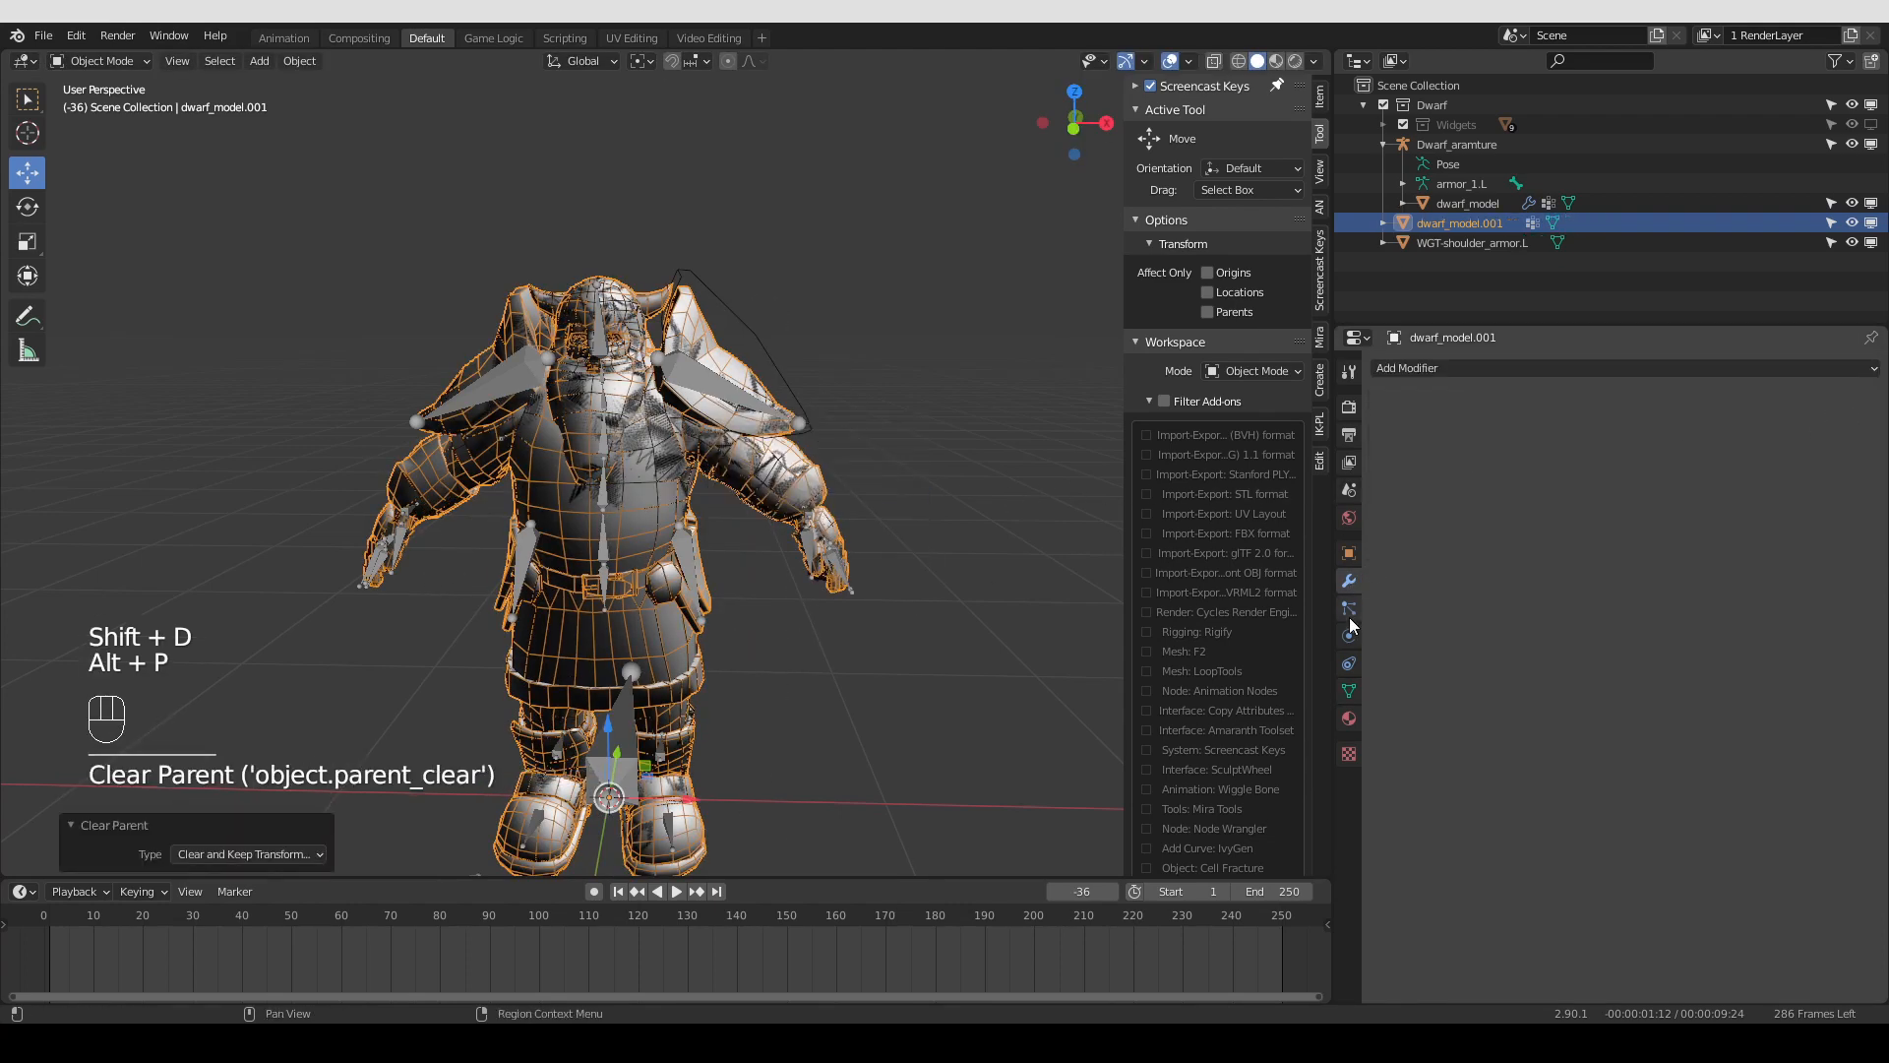
pyautogui.click(1350, 690)
pyautogui.click(1870, 471)
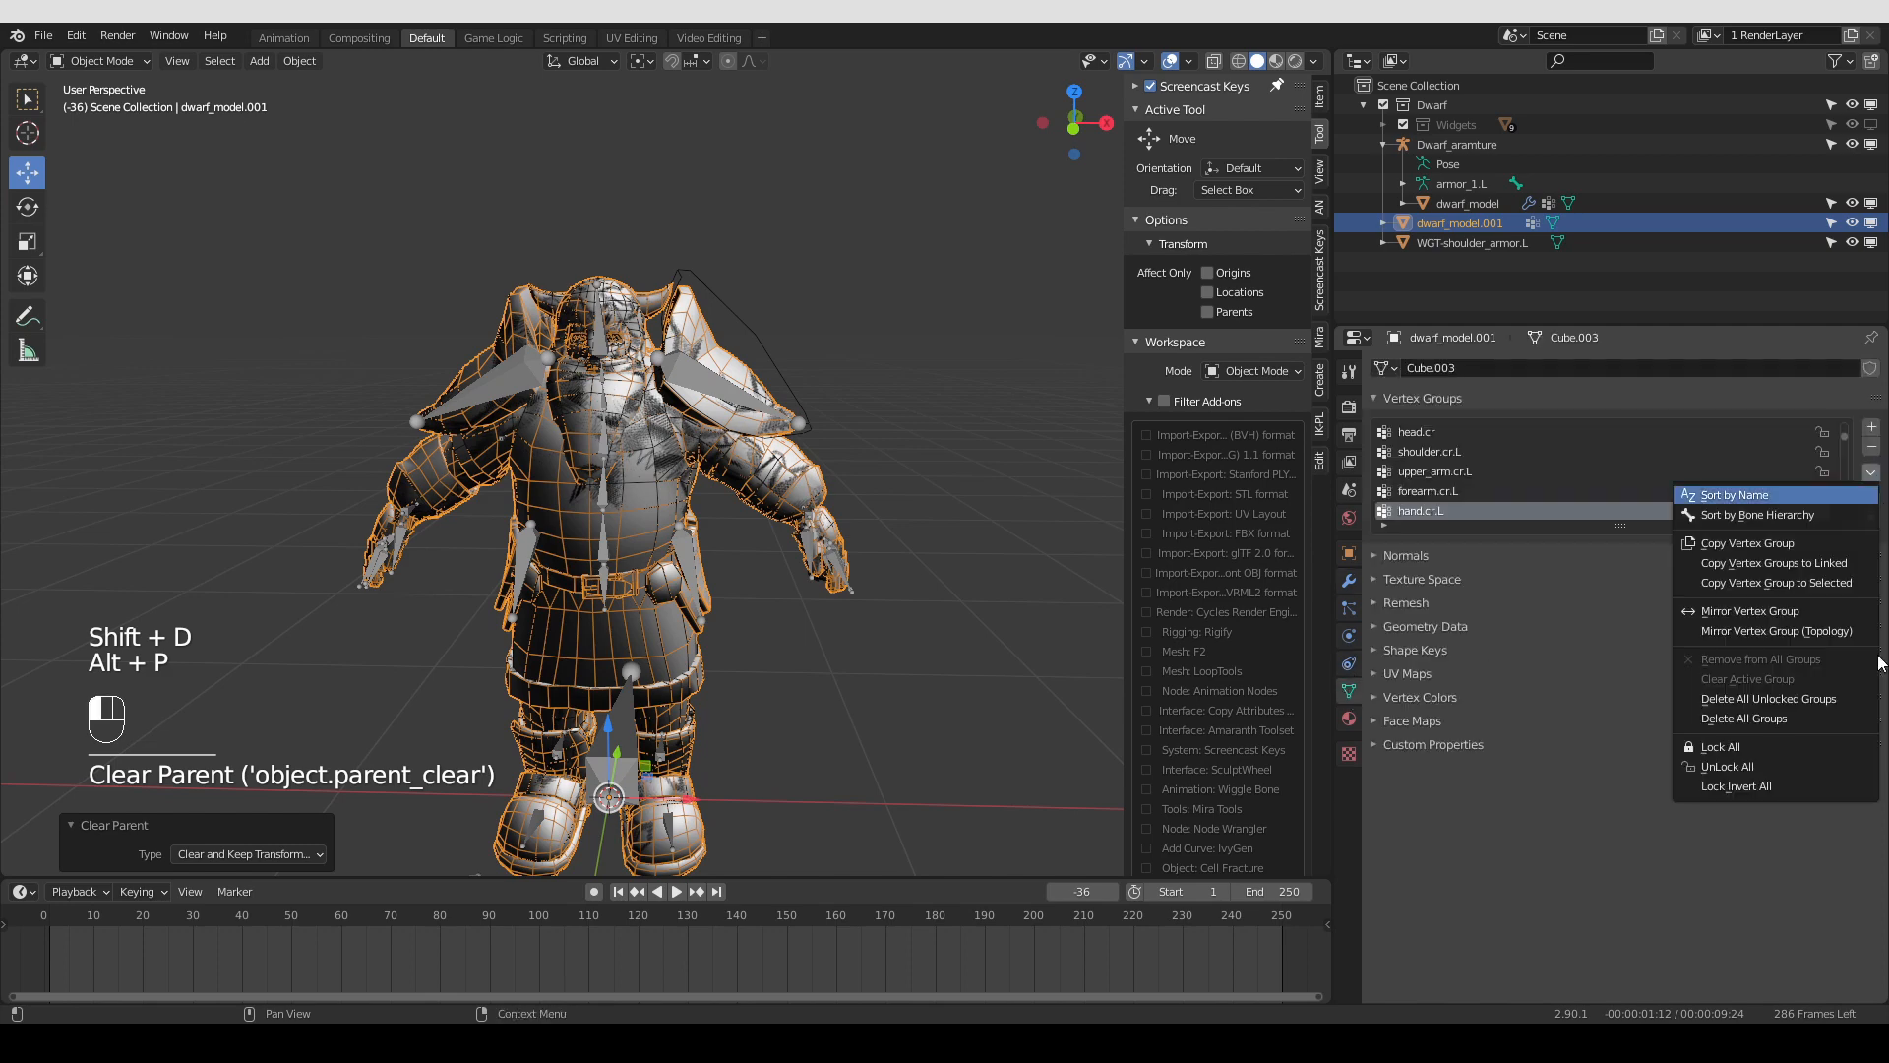
pyautogui.click(1797, 719)
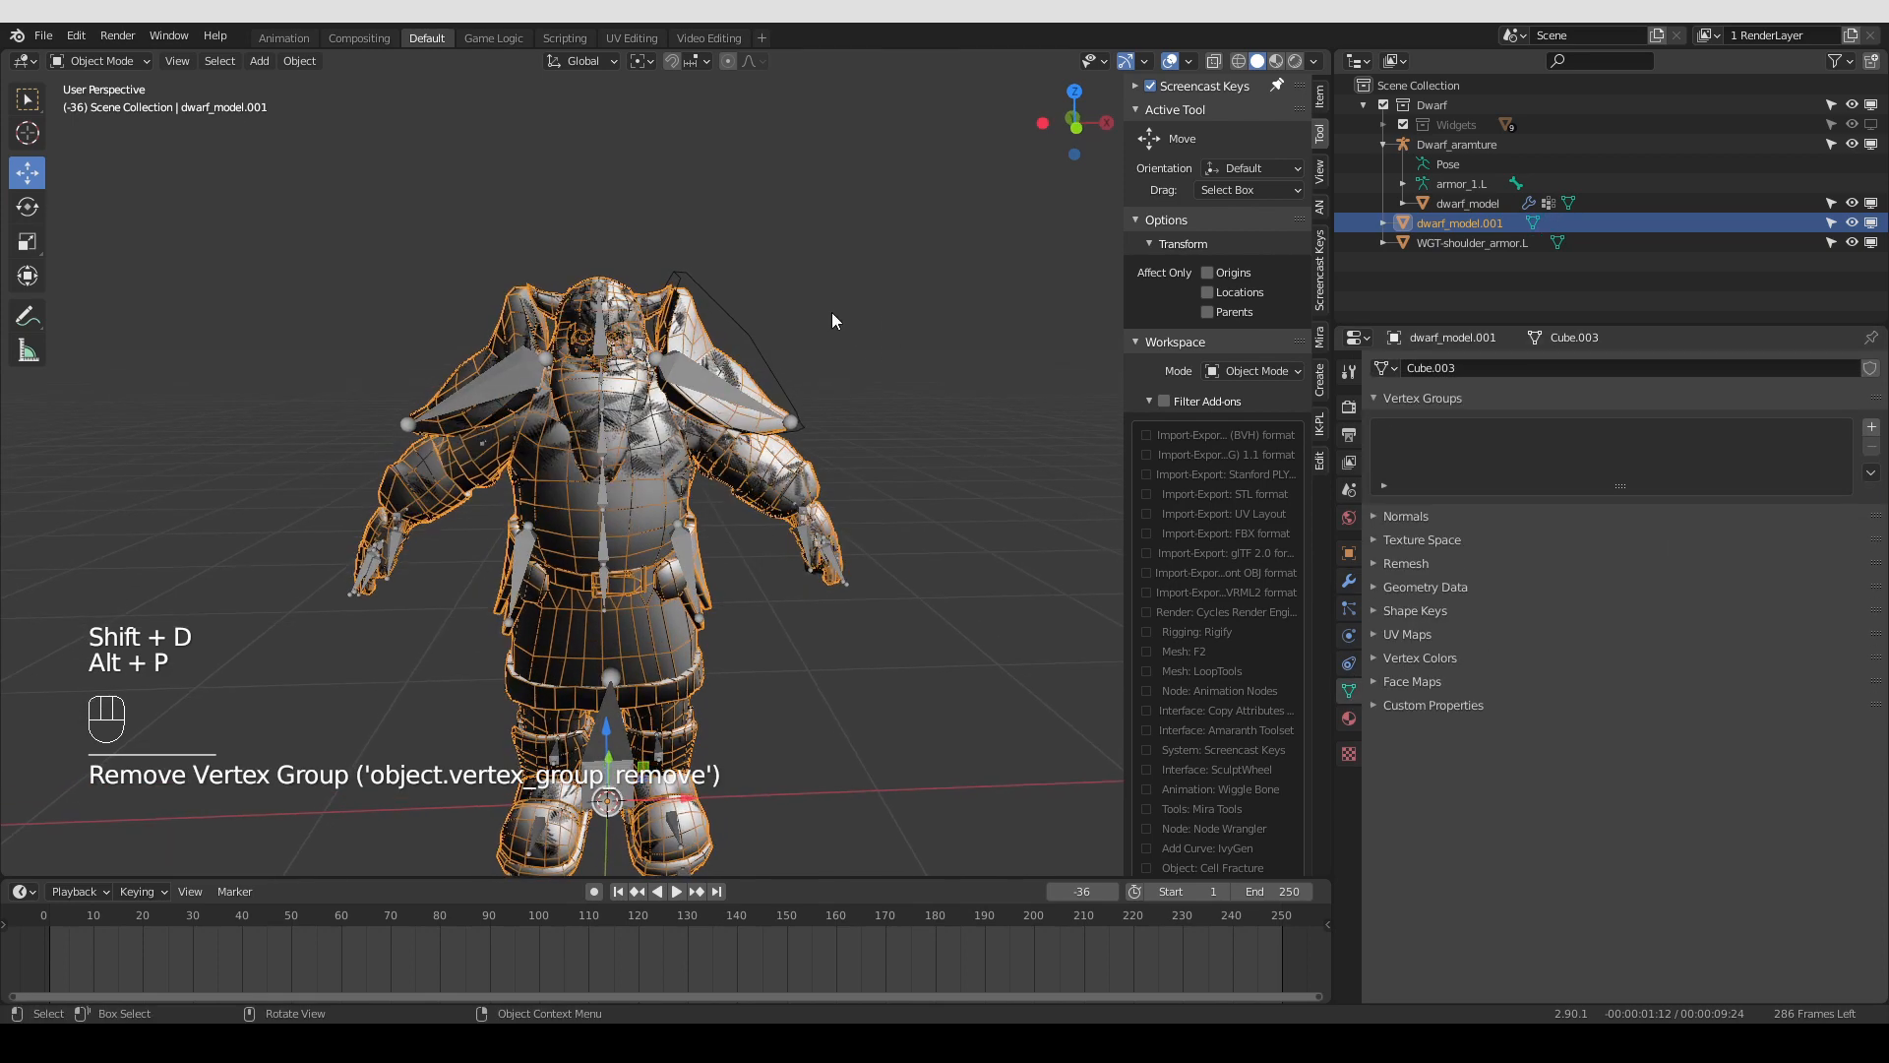
# Delete the duplicated dwarf model object
pyautogui.press('g')
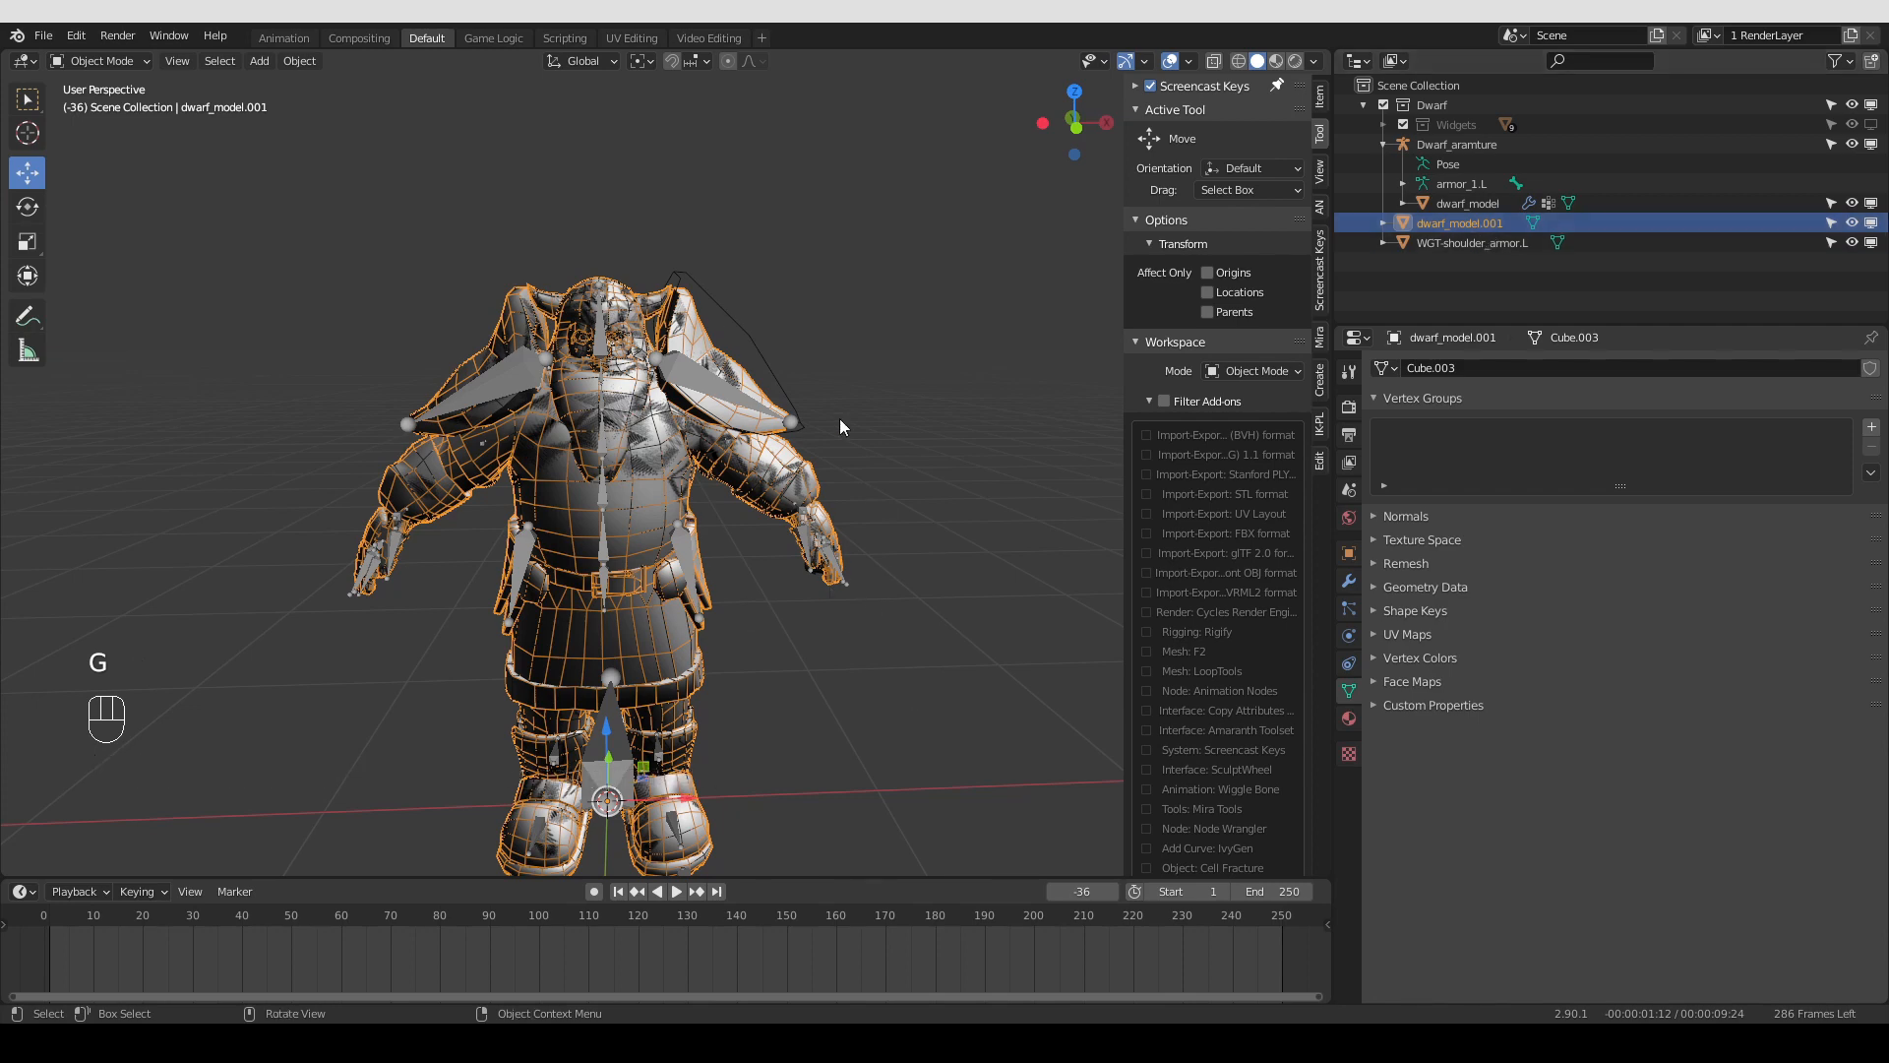
pyautogui.press('x')
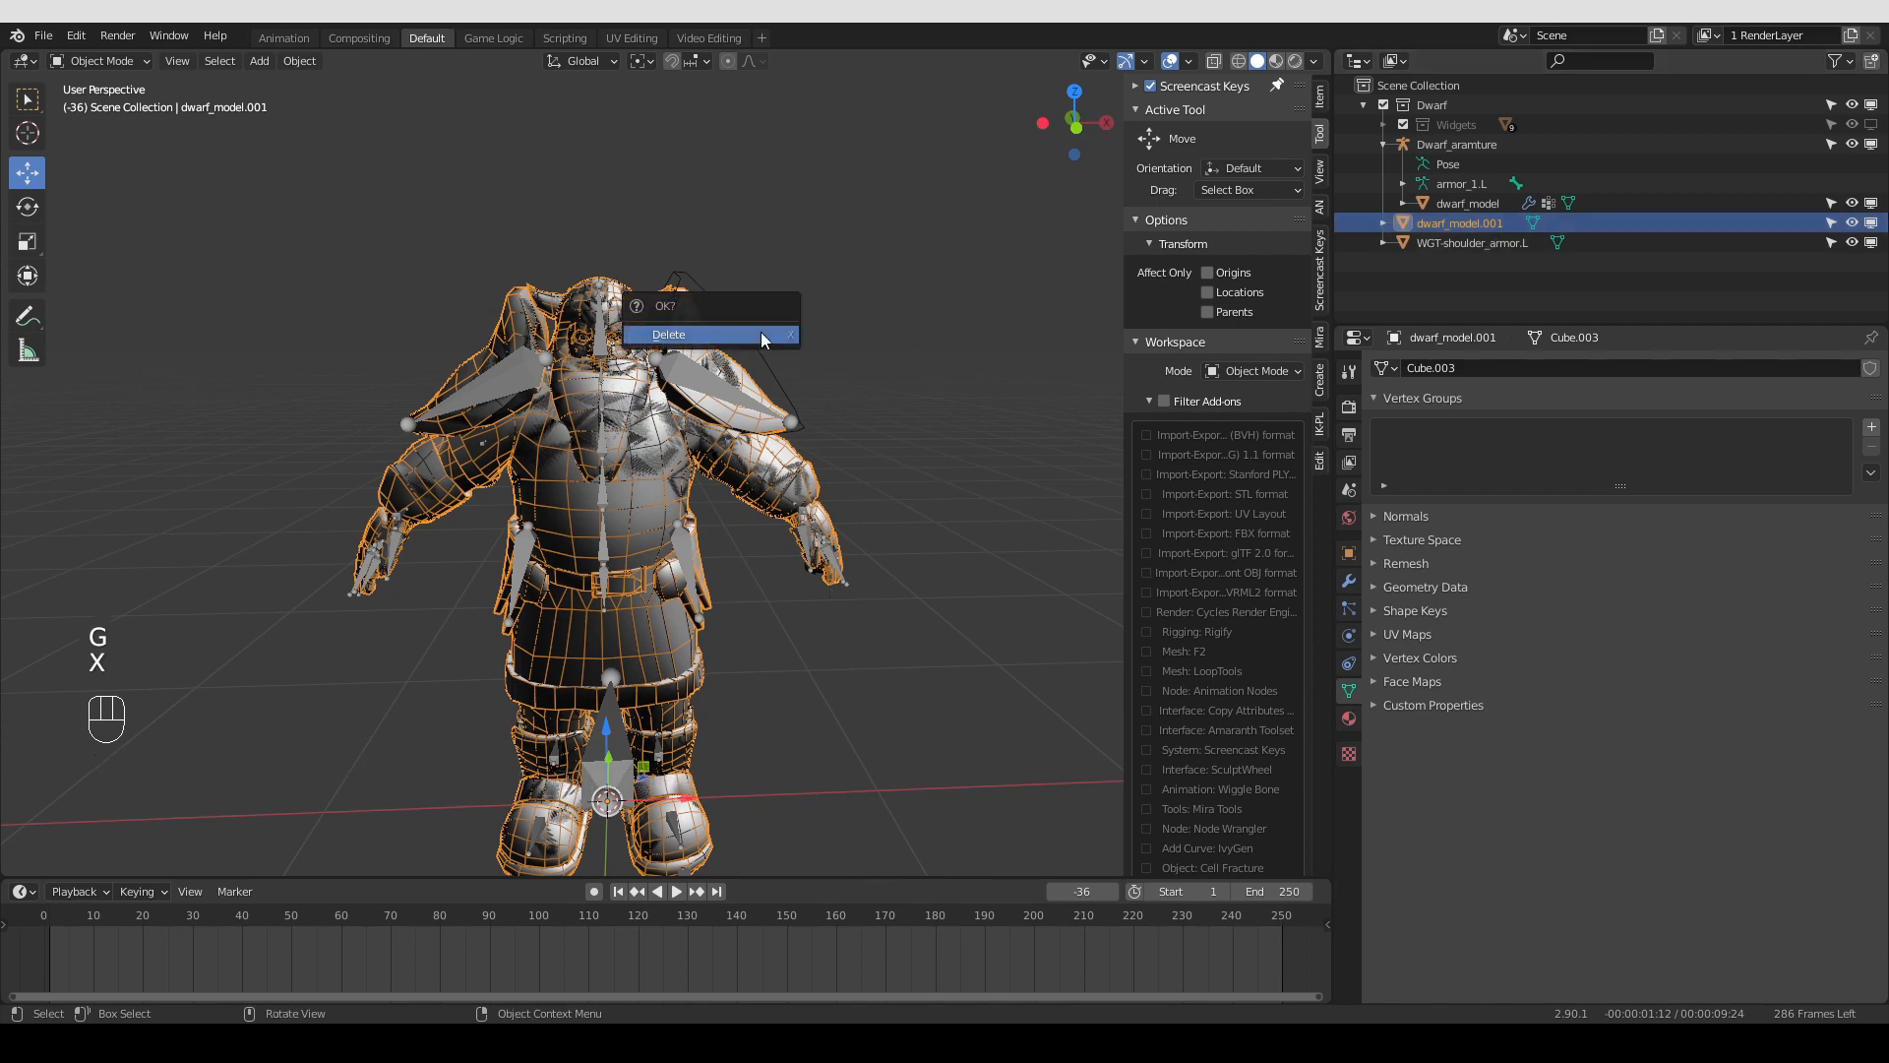
pyautogui.click(765, 333)
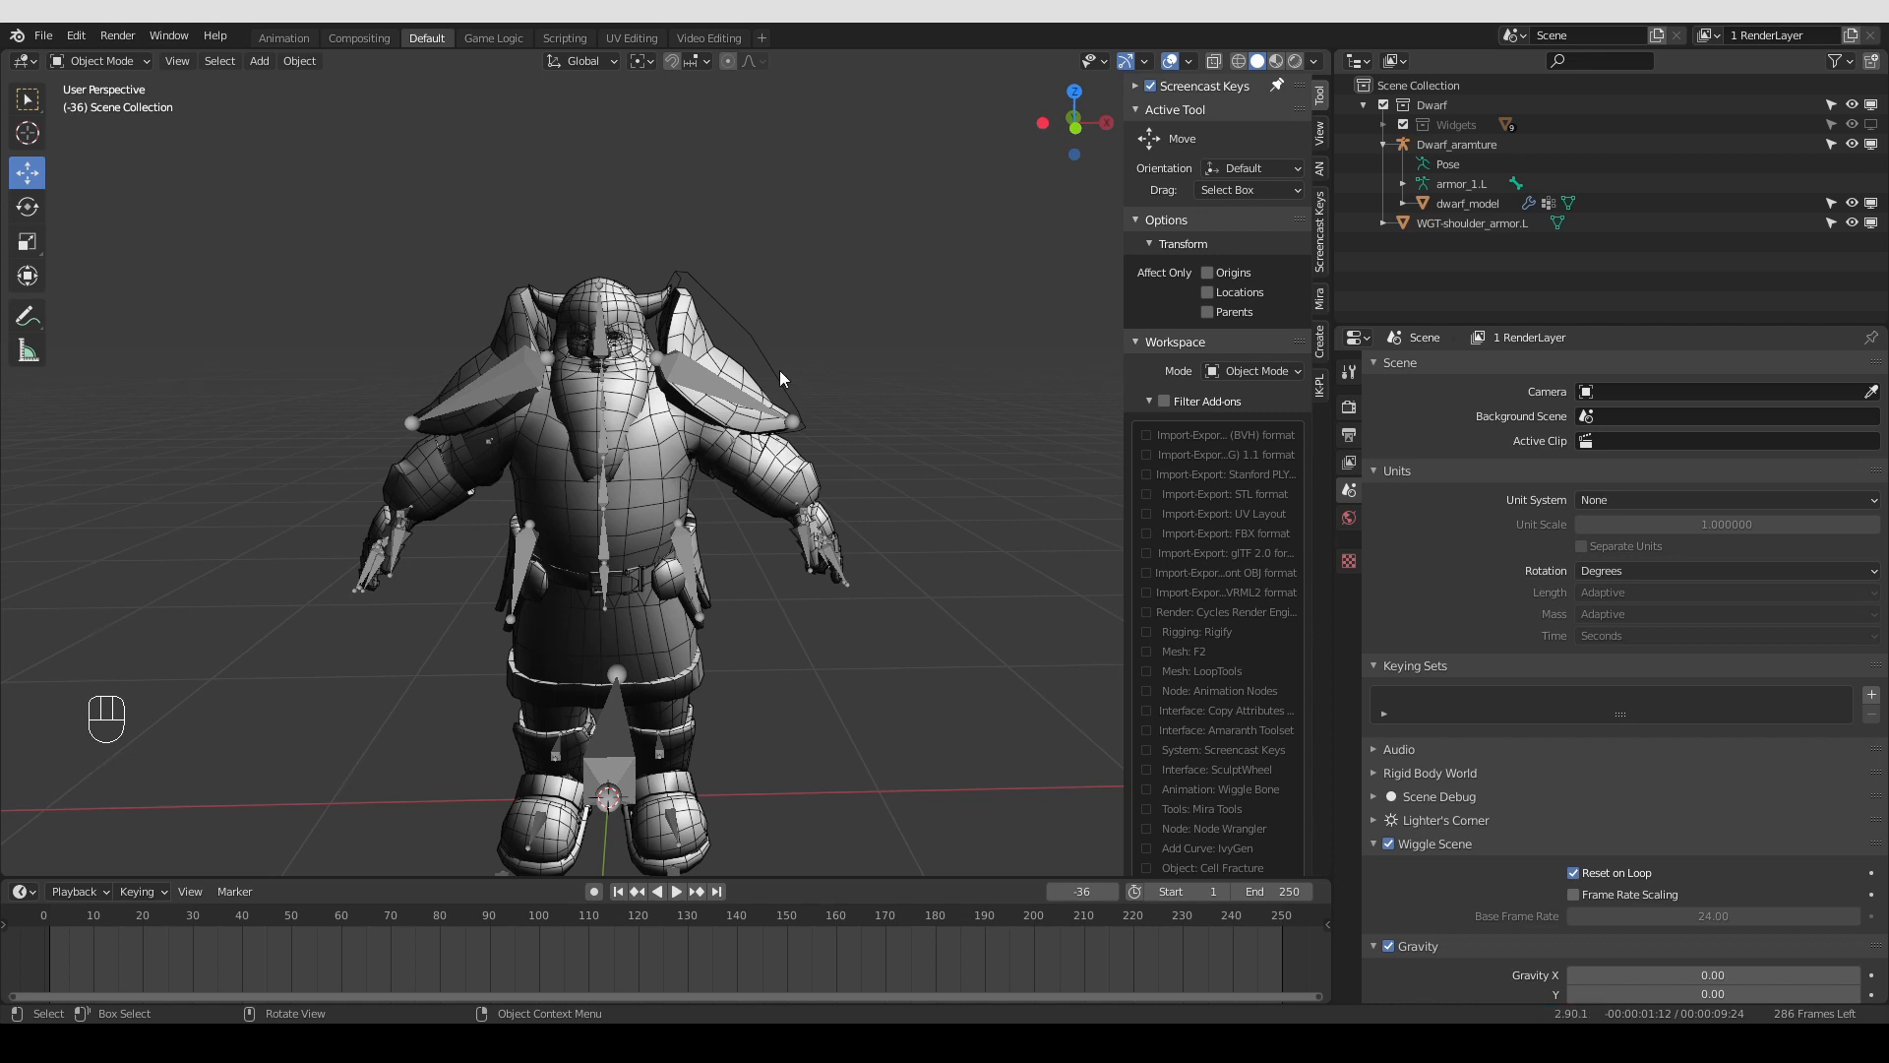
# Select the dwarf's armature in Object Mode and show its bone axes in the viewport
pyautogui.click(706, 309)
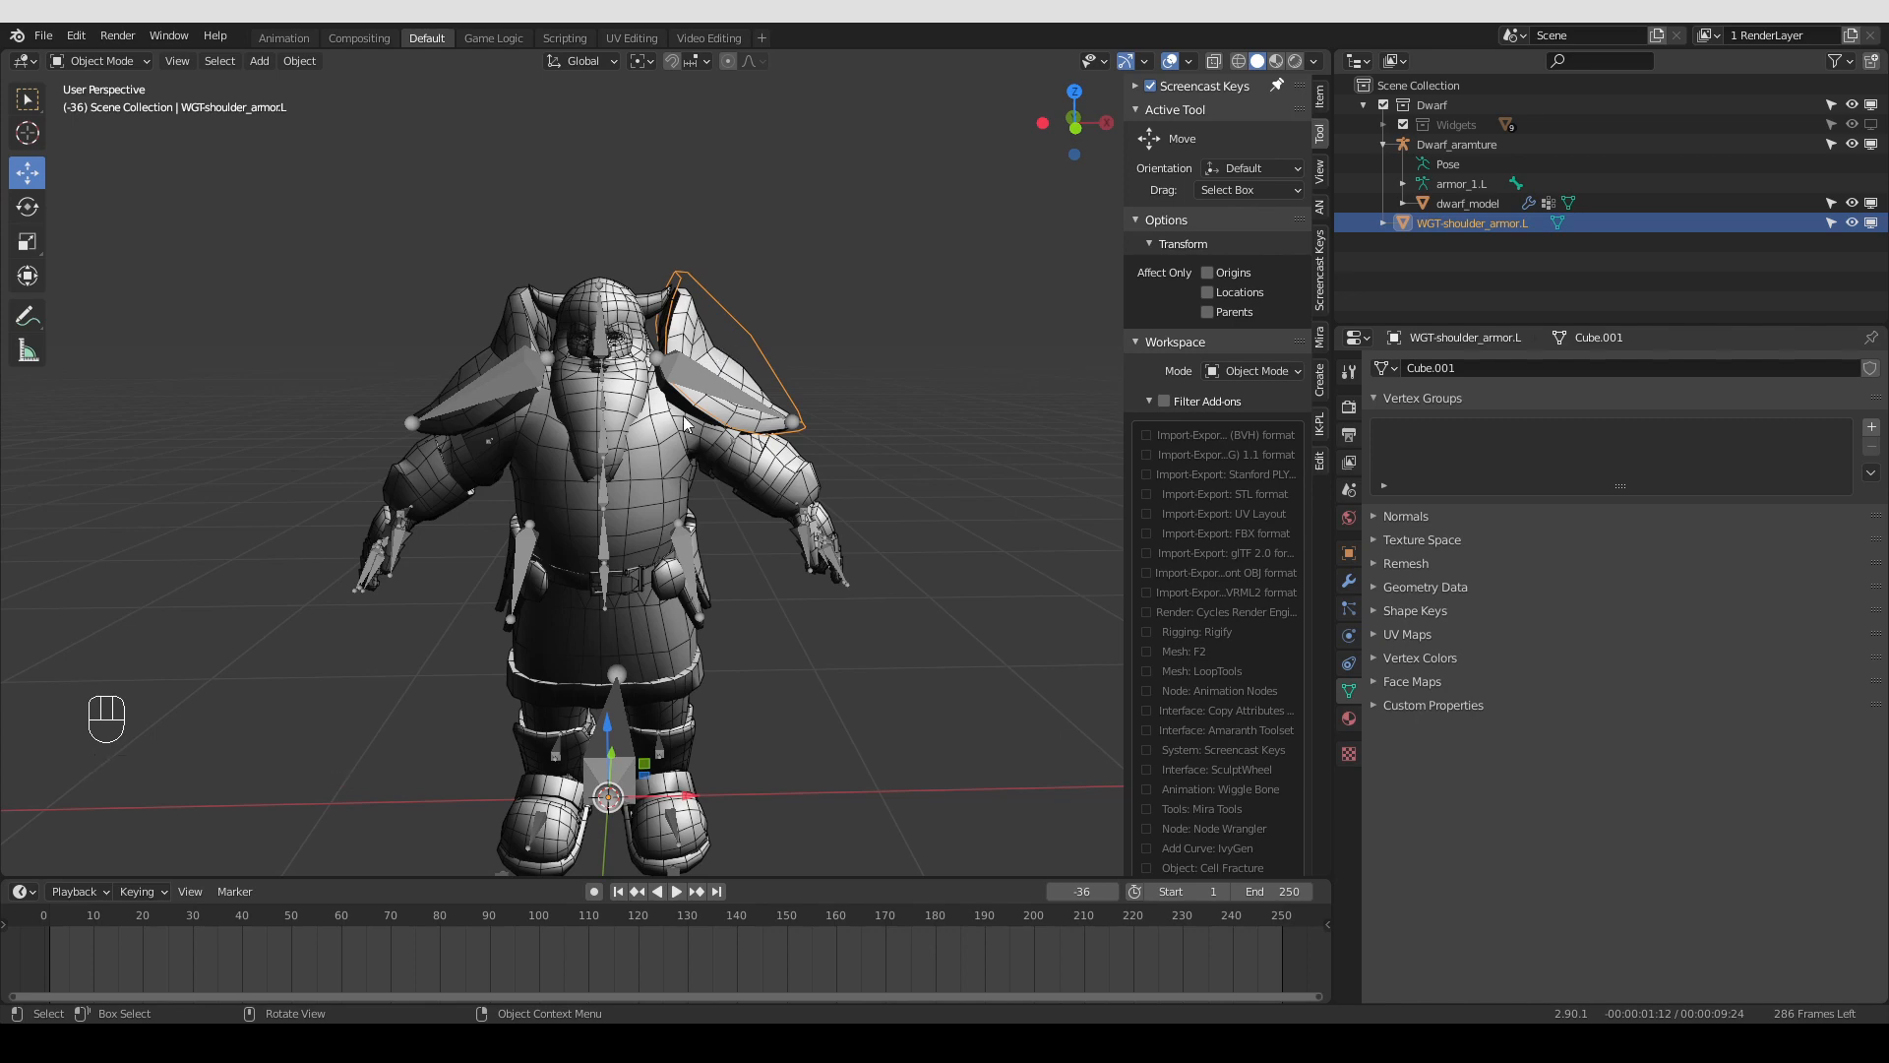
pyautogui.click(709, 394)
pyautogui.moveTo(708, 394); pyautogui.dragTo(644, 419, button='middle')
pyautogui.press('Tab')
pyautogui.hotkey('alt', 'r')
pyautogui.press('Tab')
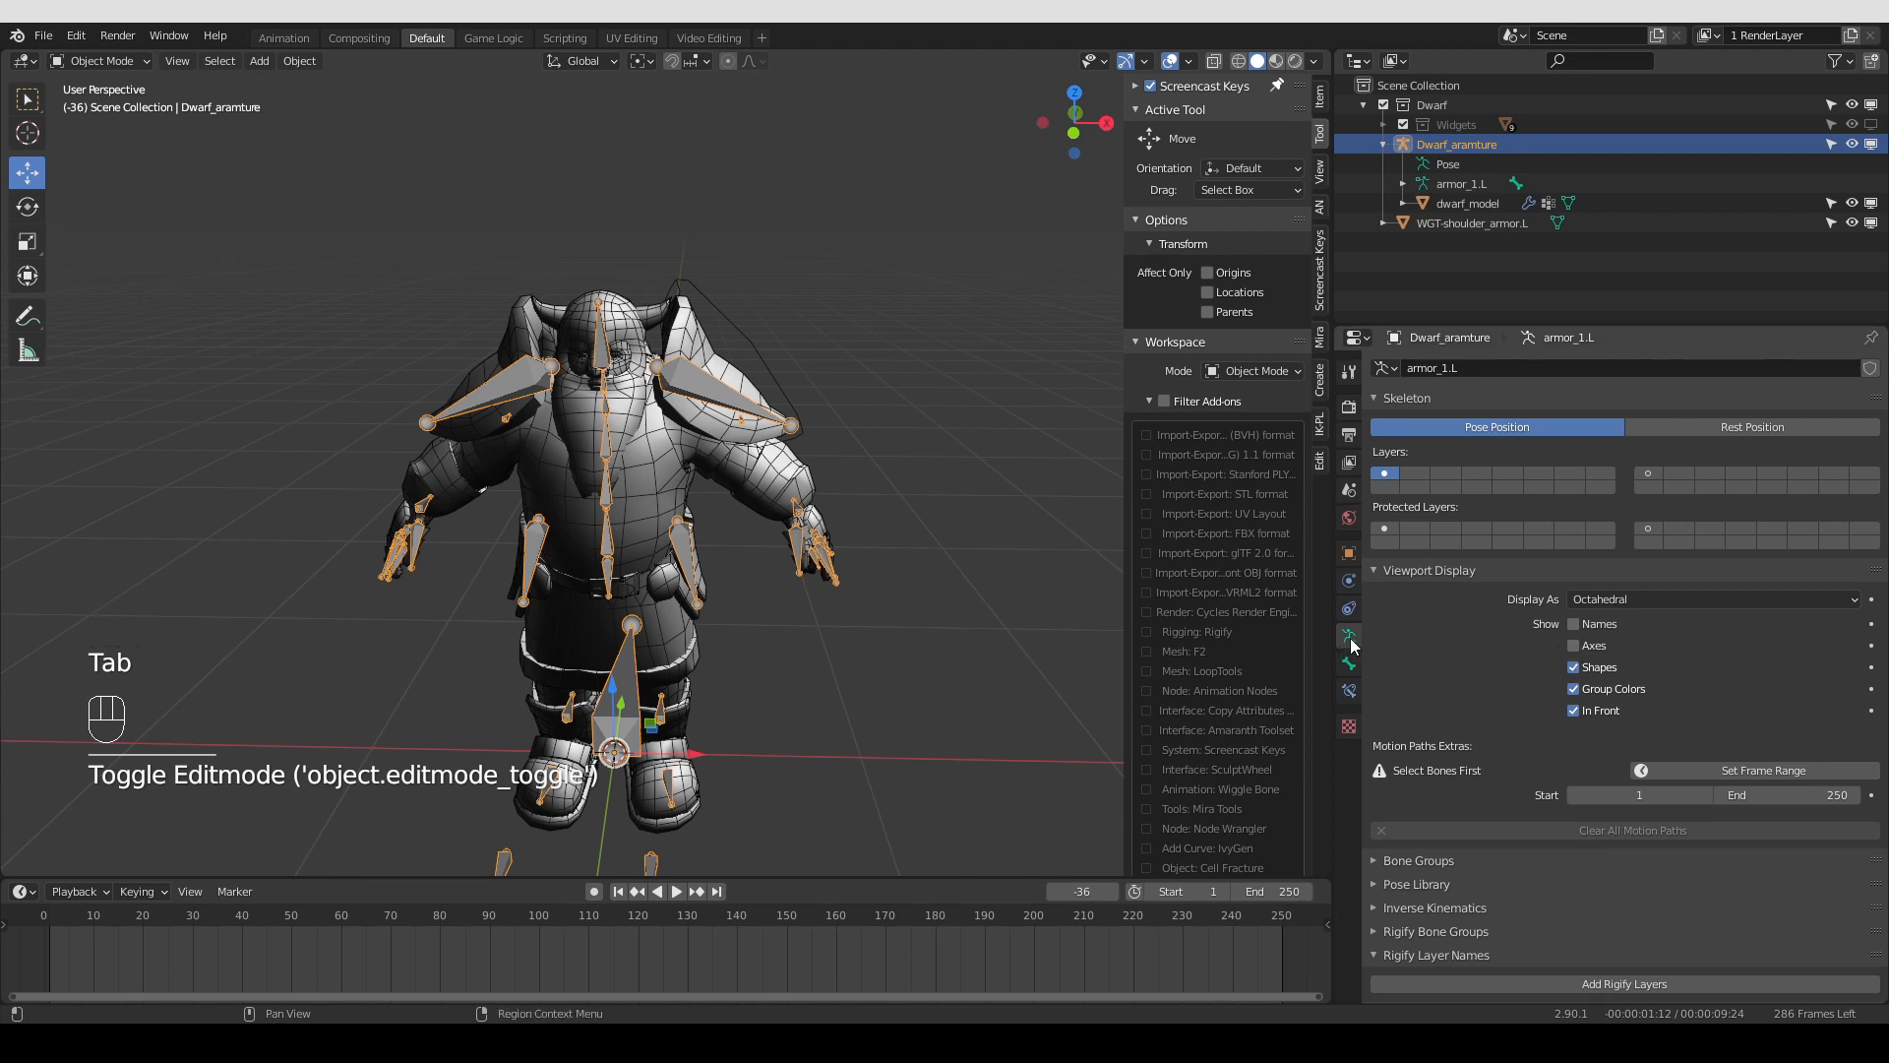
pyautogui.click(1574, 646)
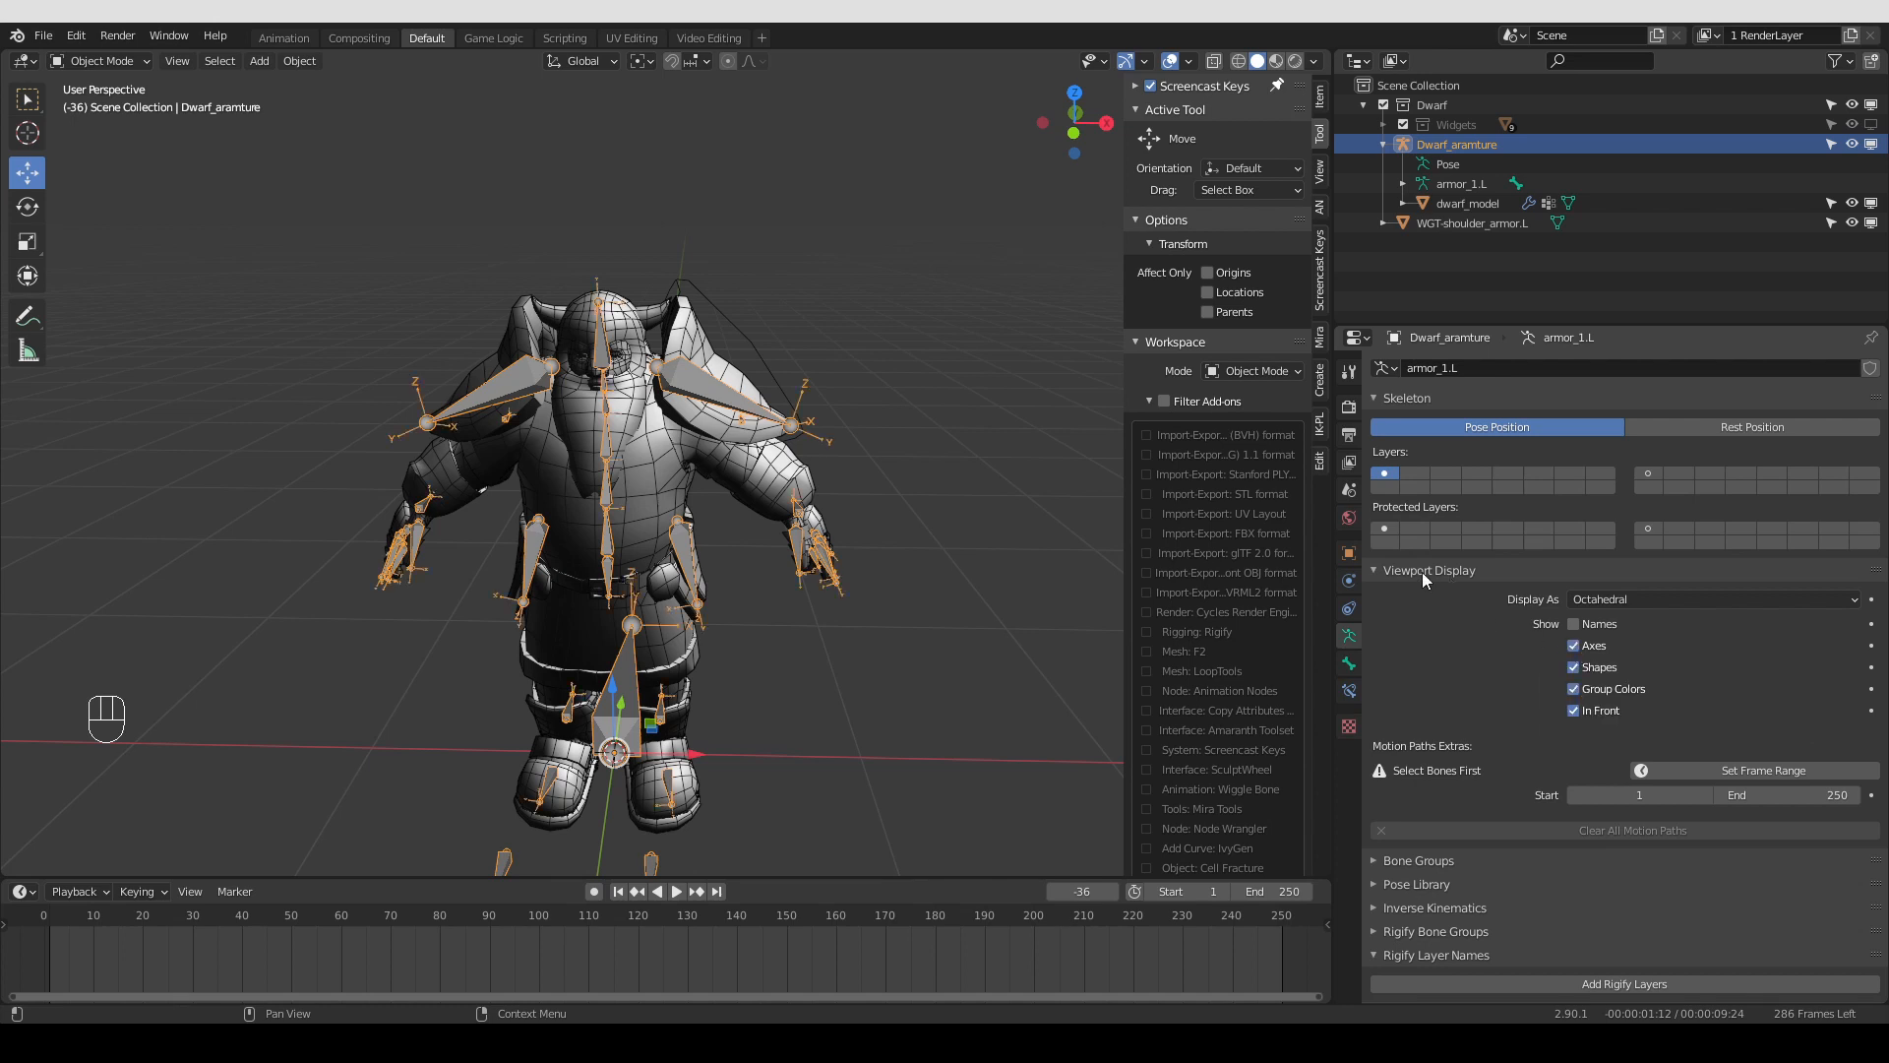
# Select the shoulder armor widget and show its object axes in the viewport
pyautogui.click(745, 337)
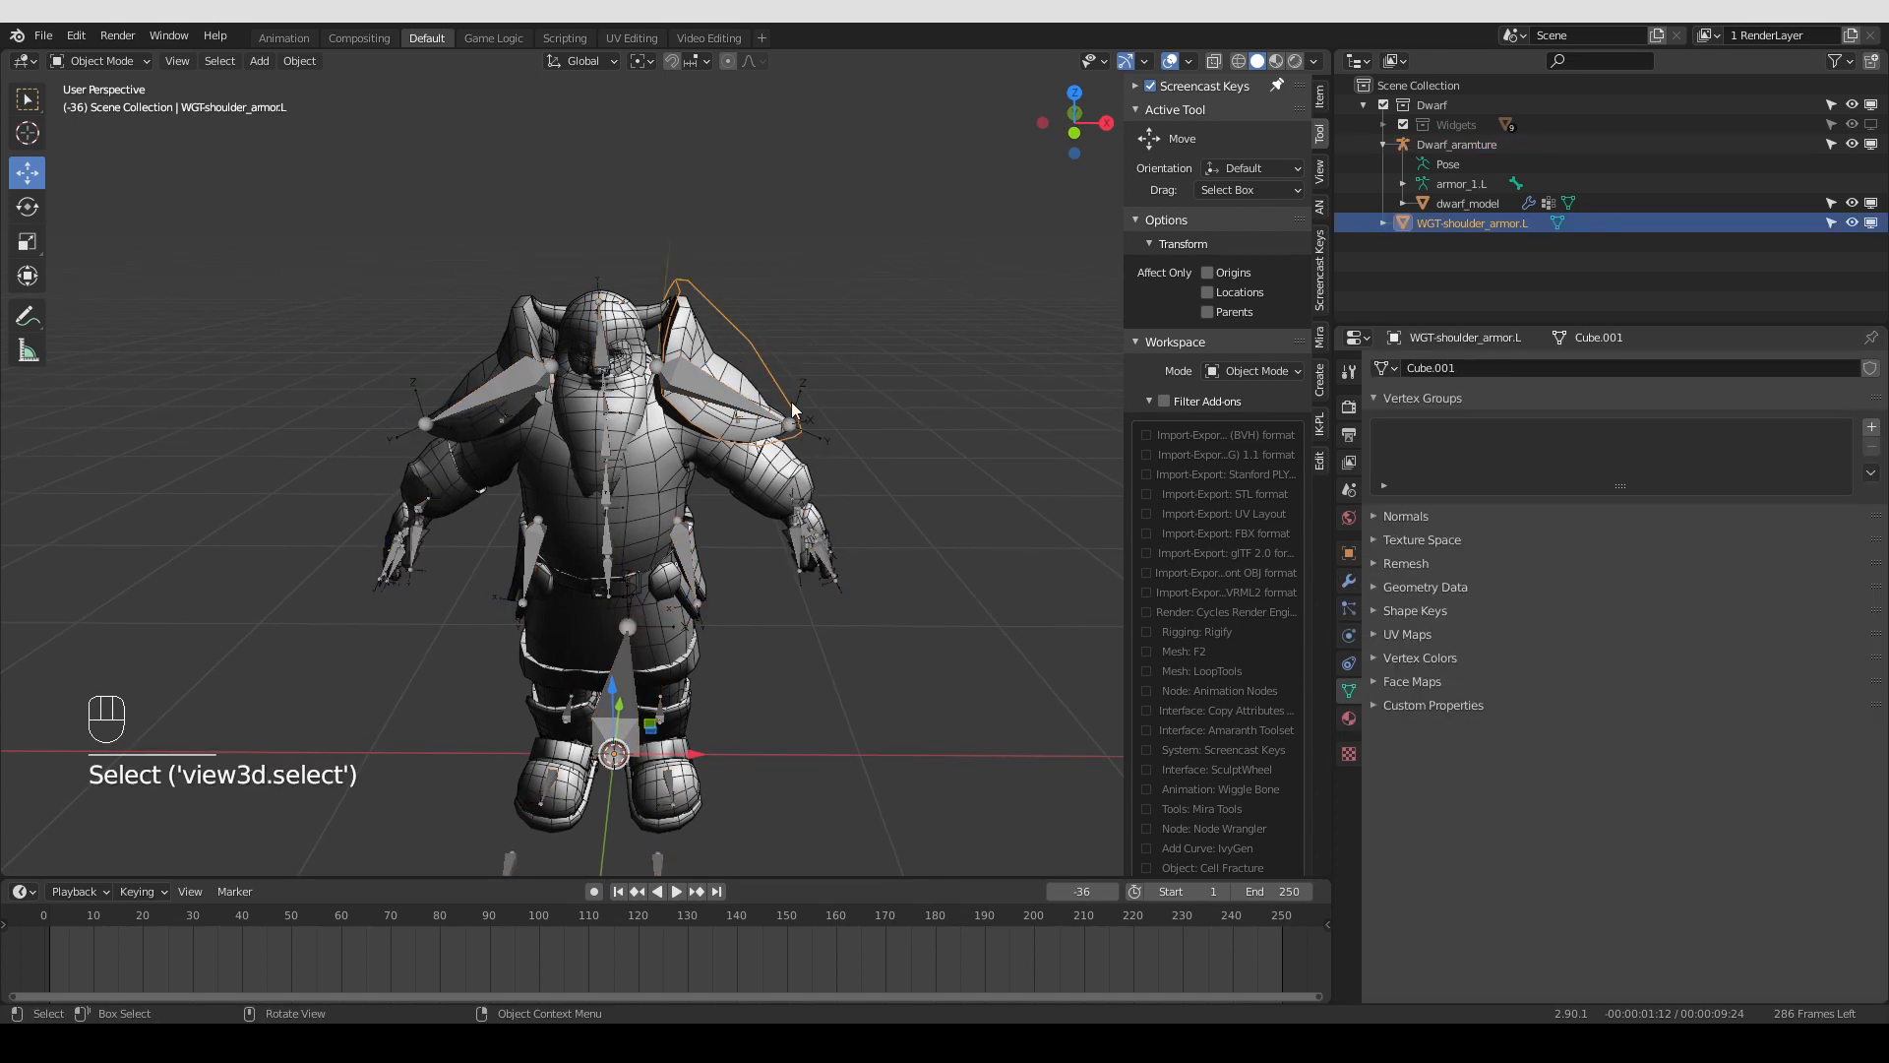
pyautogui.click(1349, 553)
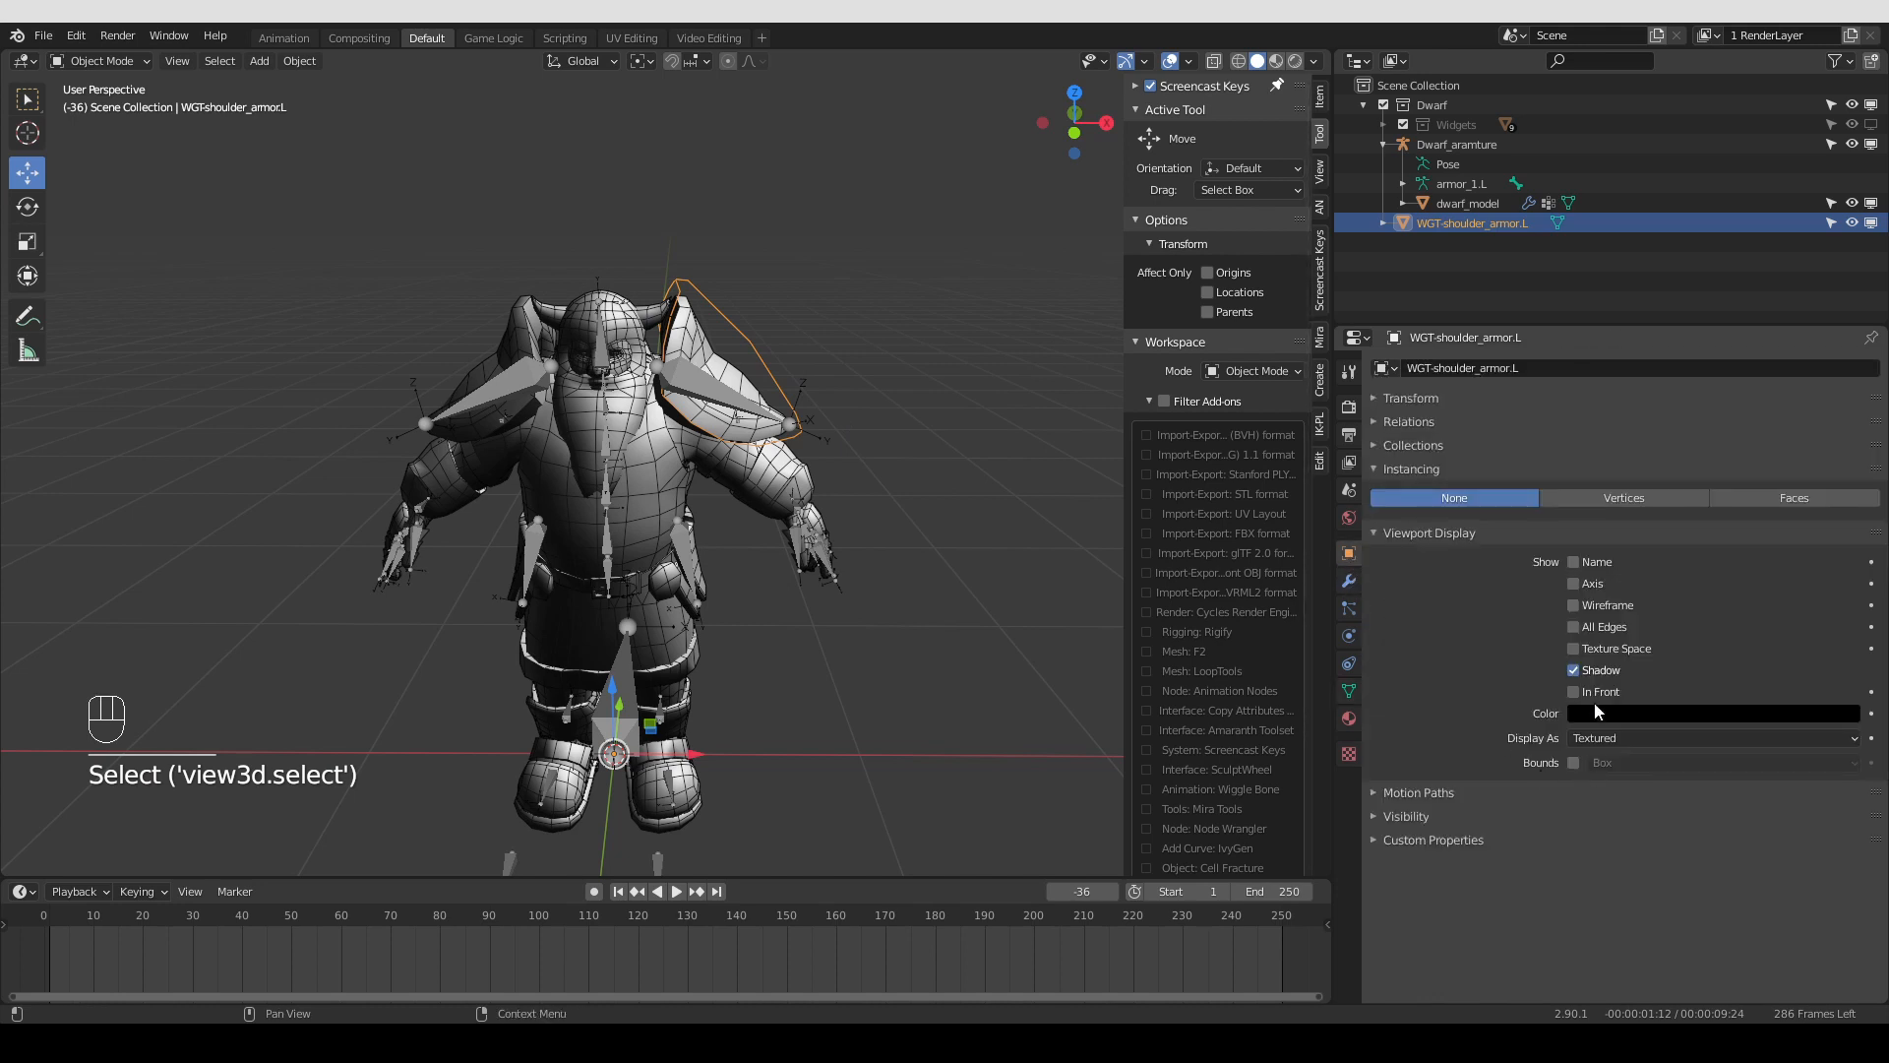
pyautogui.click(1574, 584)
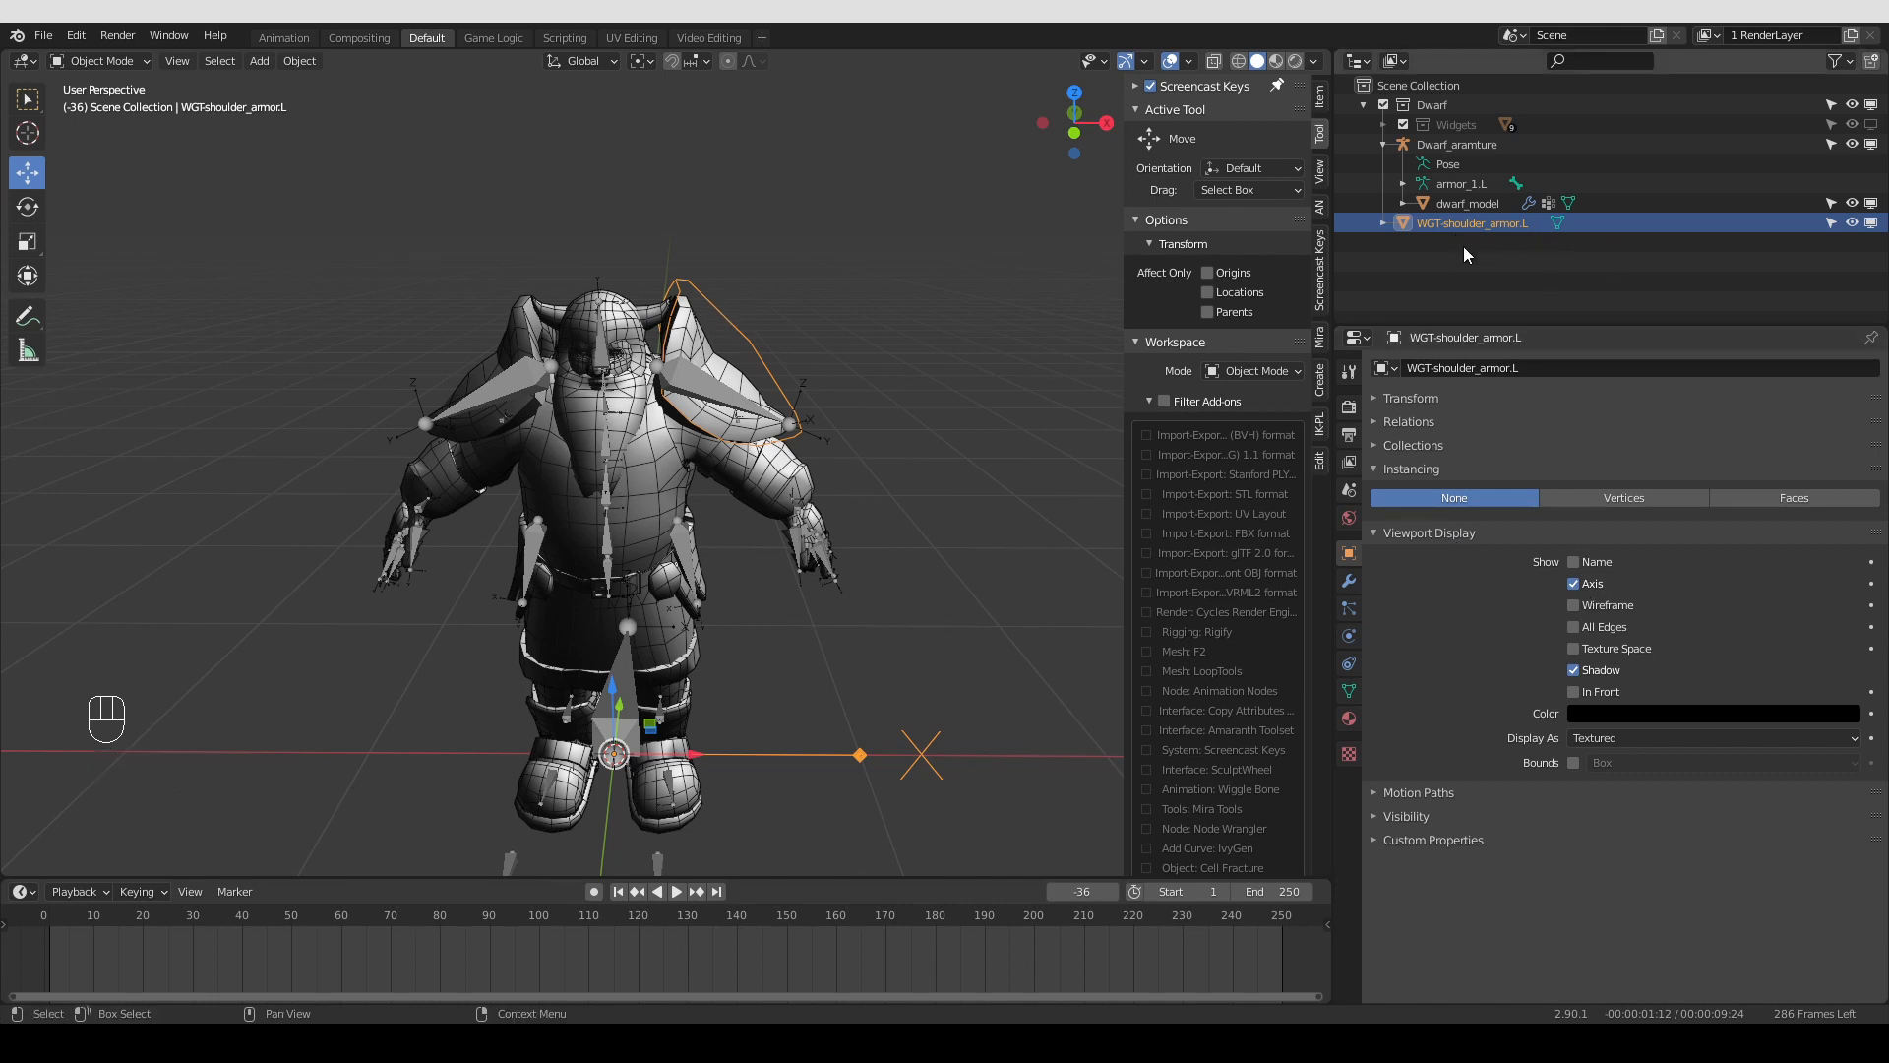
# Annotate the base of the left shoulder armor bone and circle the axes at its tip, and remove the annotations
pyautogui.moveTo(900, 448); pyautogui.dragTo(694, 287, button='middle')
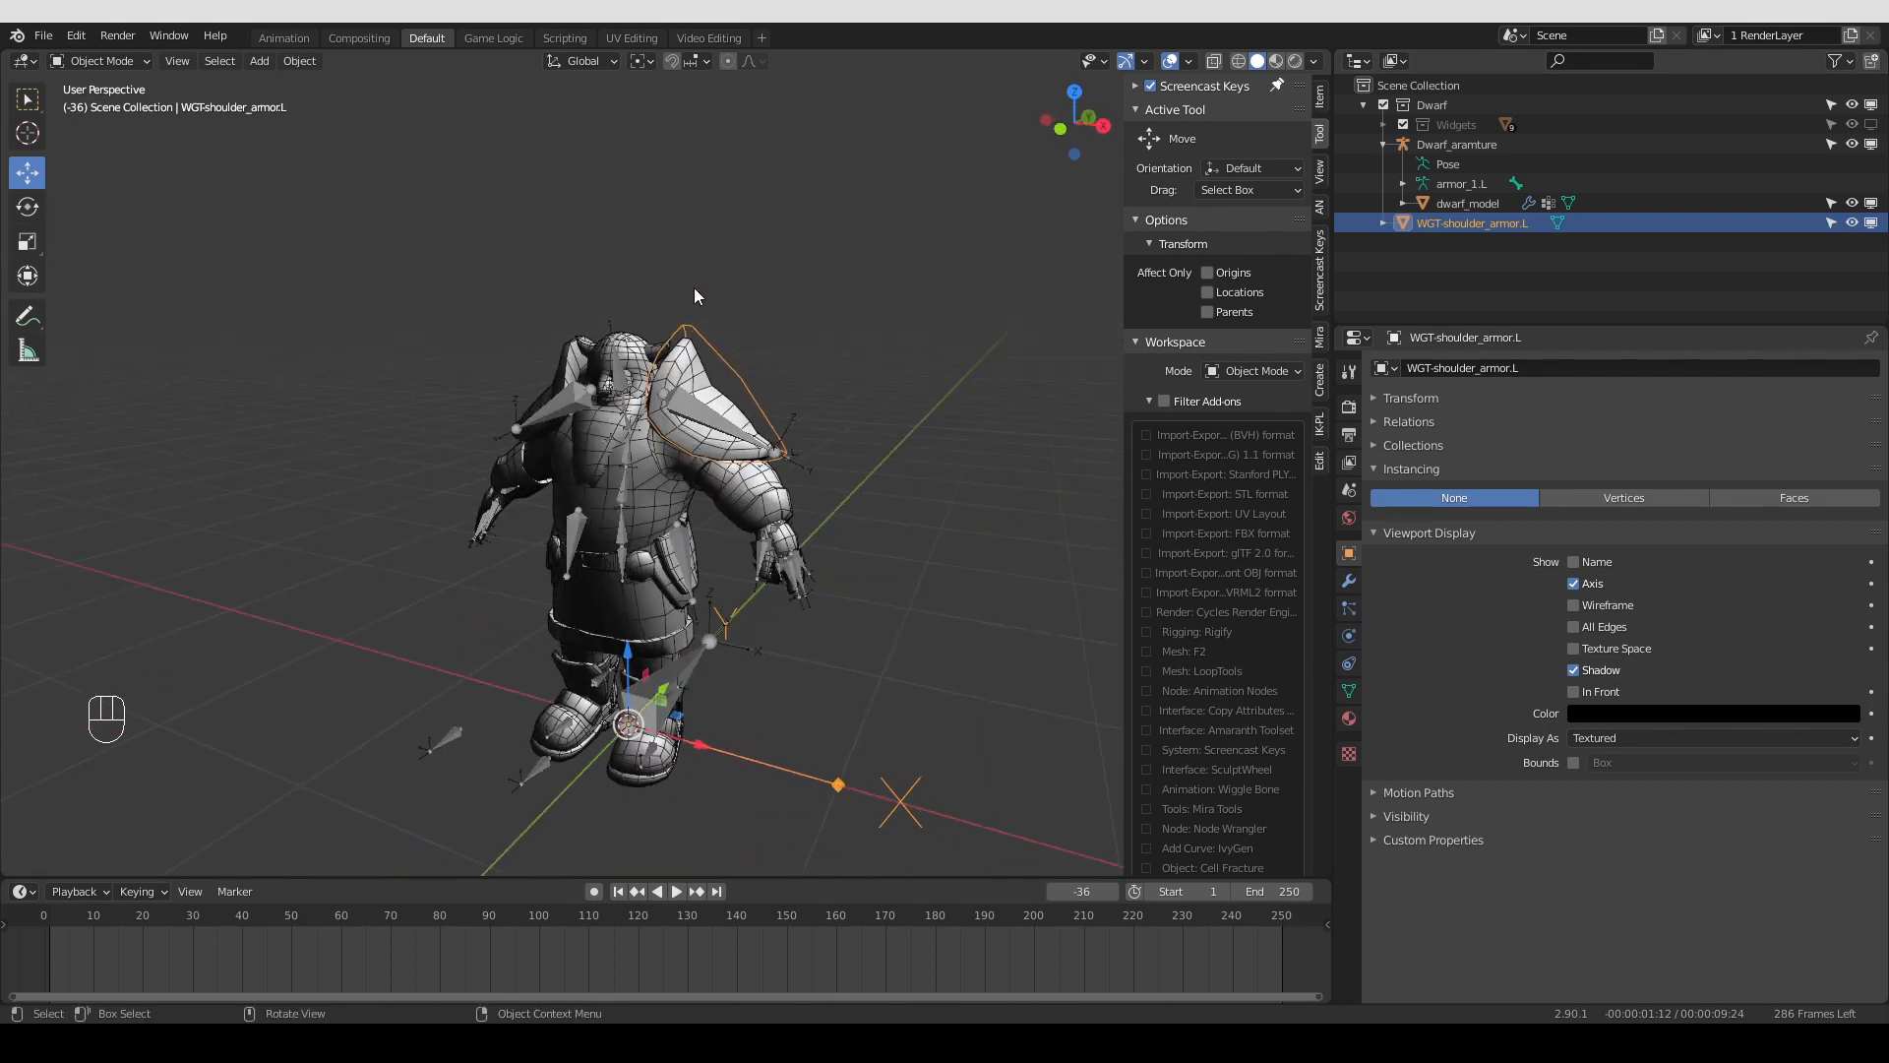
pyautogui.moveTo(753, 600)
pyautogui.mouseDown(button='middle')
pyautogui.moveTo(622, 752)
pyautogui.moveTo(734, 740)
pyautogui.moveTo(720, 749)
pyautogui.mouseUp(button='middle')
pyautogui.scroll(2, 824, 597)
pyautogui.keyDown('shift'); pyautogui.moveTo(823, 433); pyautogui.dragTo(823, 492, button='middle'); pyautogui.keyUp('shift')
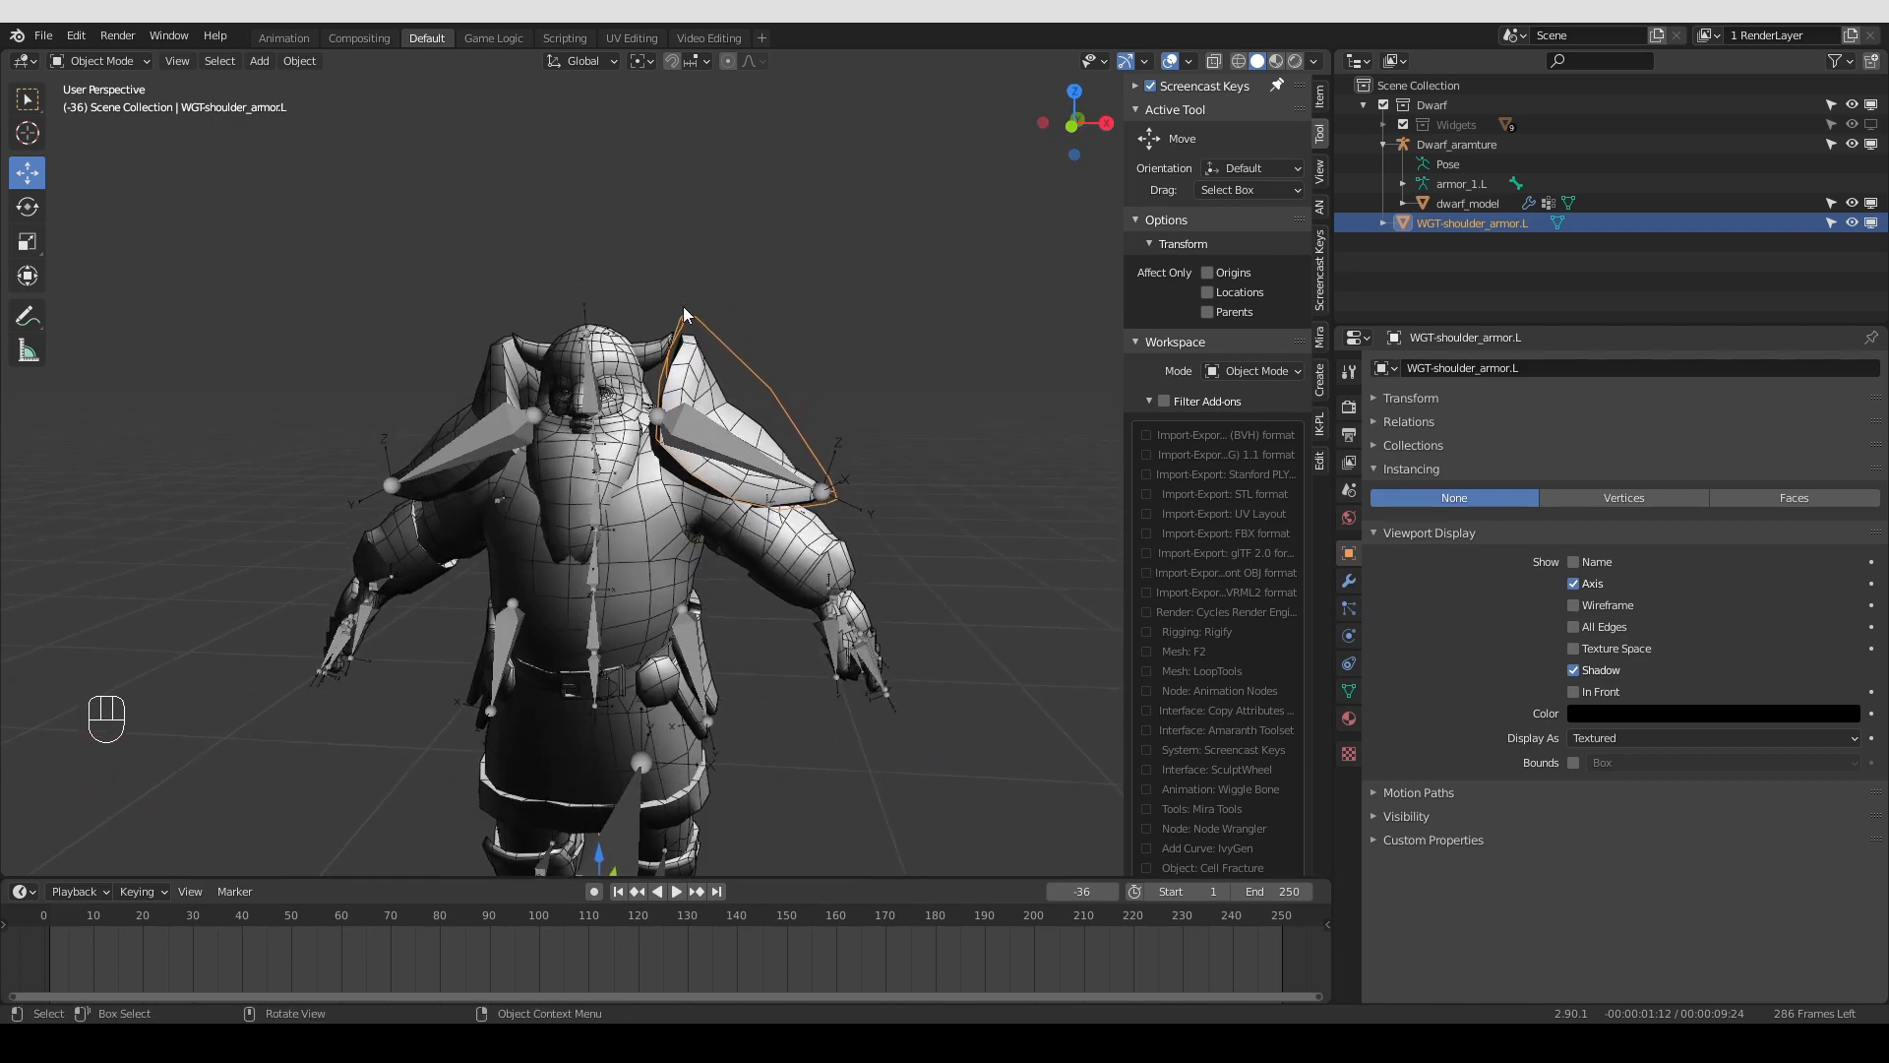
pyautogui.press('d')
pyautogui.moveTo(664, 262); pyautogui.dragTo(666, 411)
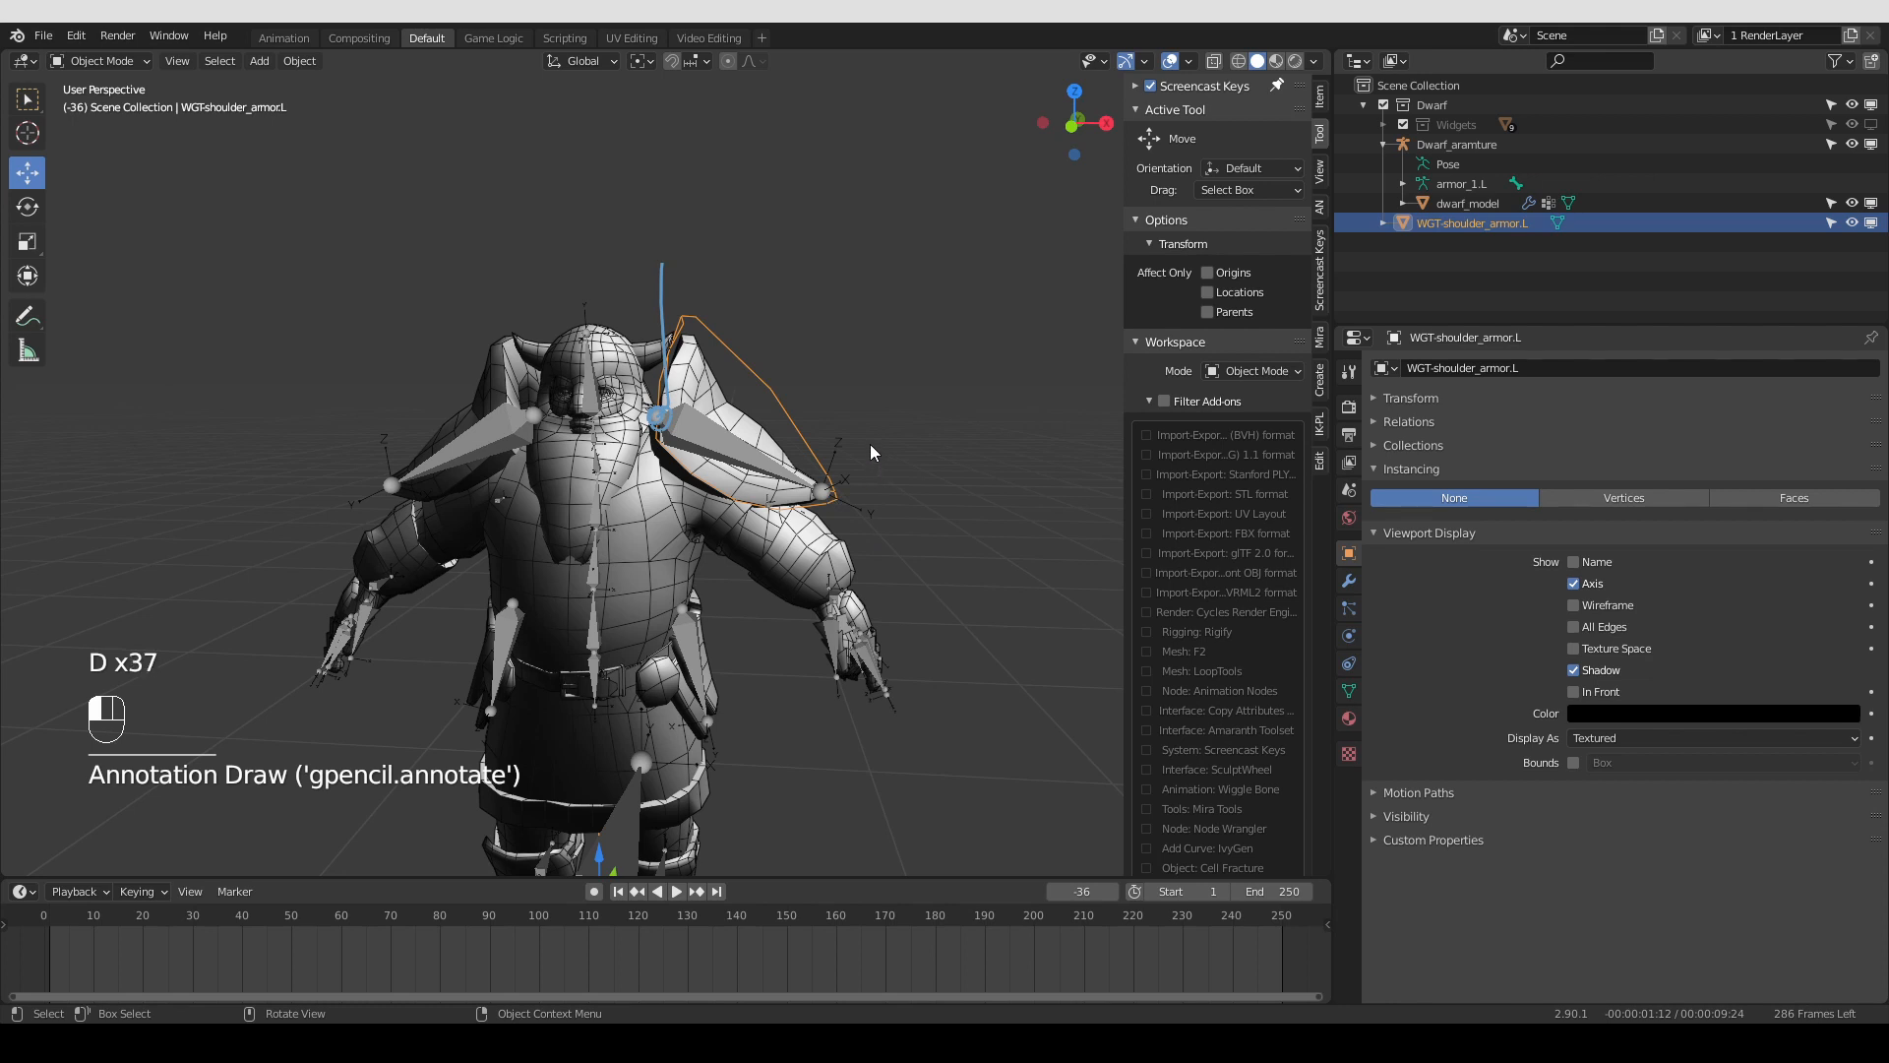
pyautogui.moveTo(870, 444)
pyautogui.mouseDown()
pyautogui.moveTo(799, 520)
pyautogui.moveTo(897, 431)
pyautogui.moveTo(838, 441)
pyautogui.mouseUp()
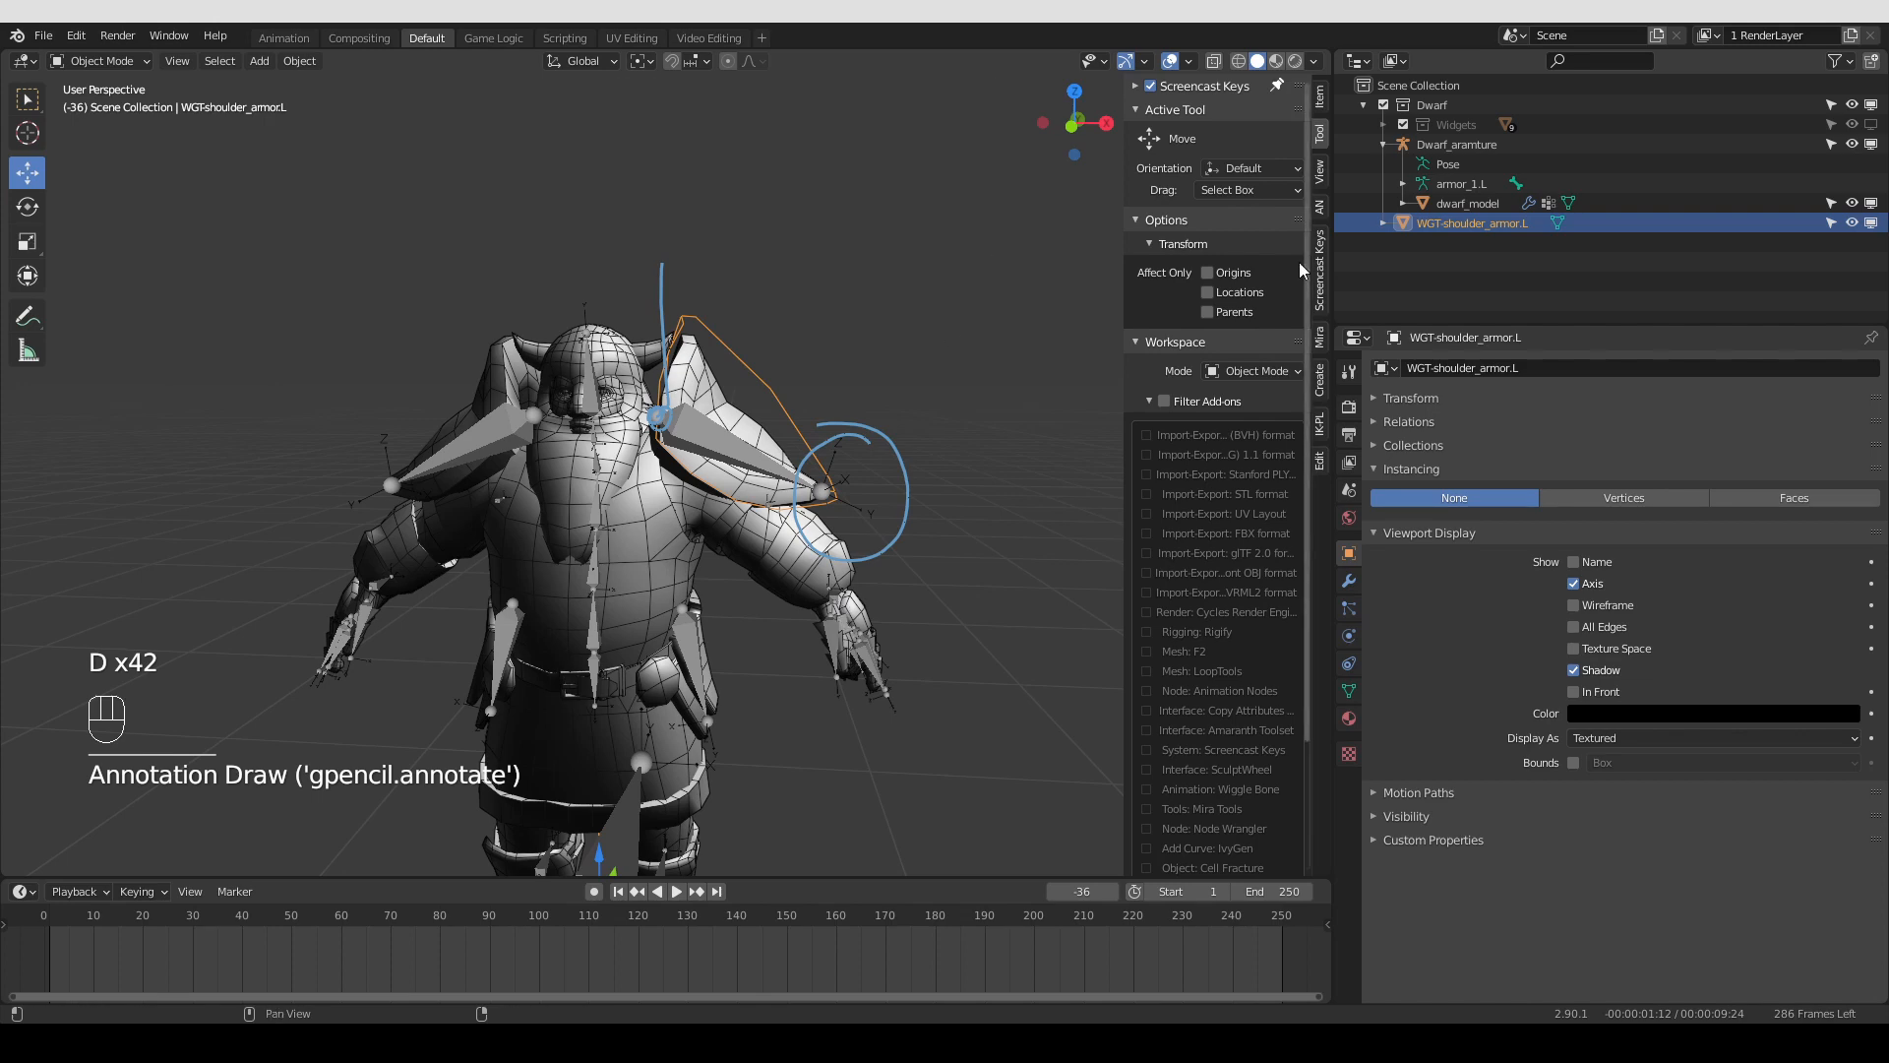
pyautogui.click(1320, 172)
pyautogui.click(1294, 760)
# Restrict transforms to origins only and move the shoulder armor widget's origin about 0.11 on Y and 0.67 on Z
pyautogui.moveTo(901, 577); pyautogui.dragTo(881, 423, button='middle')
pyautogui.scroll(3, 936, 421)
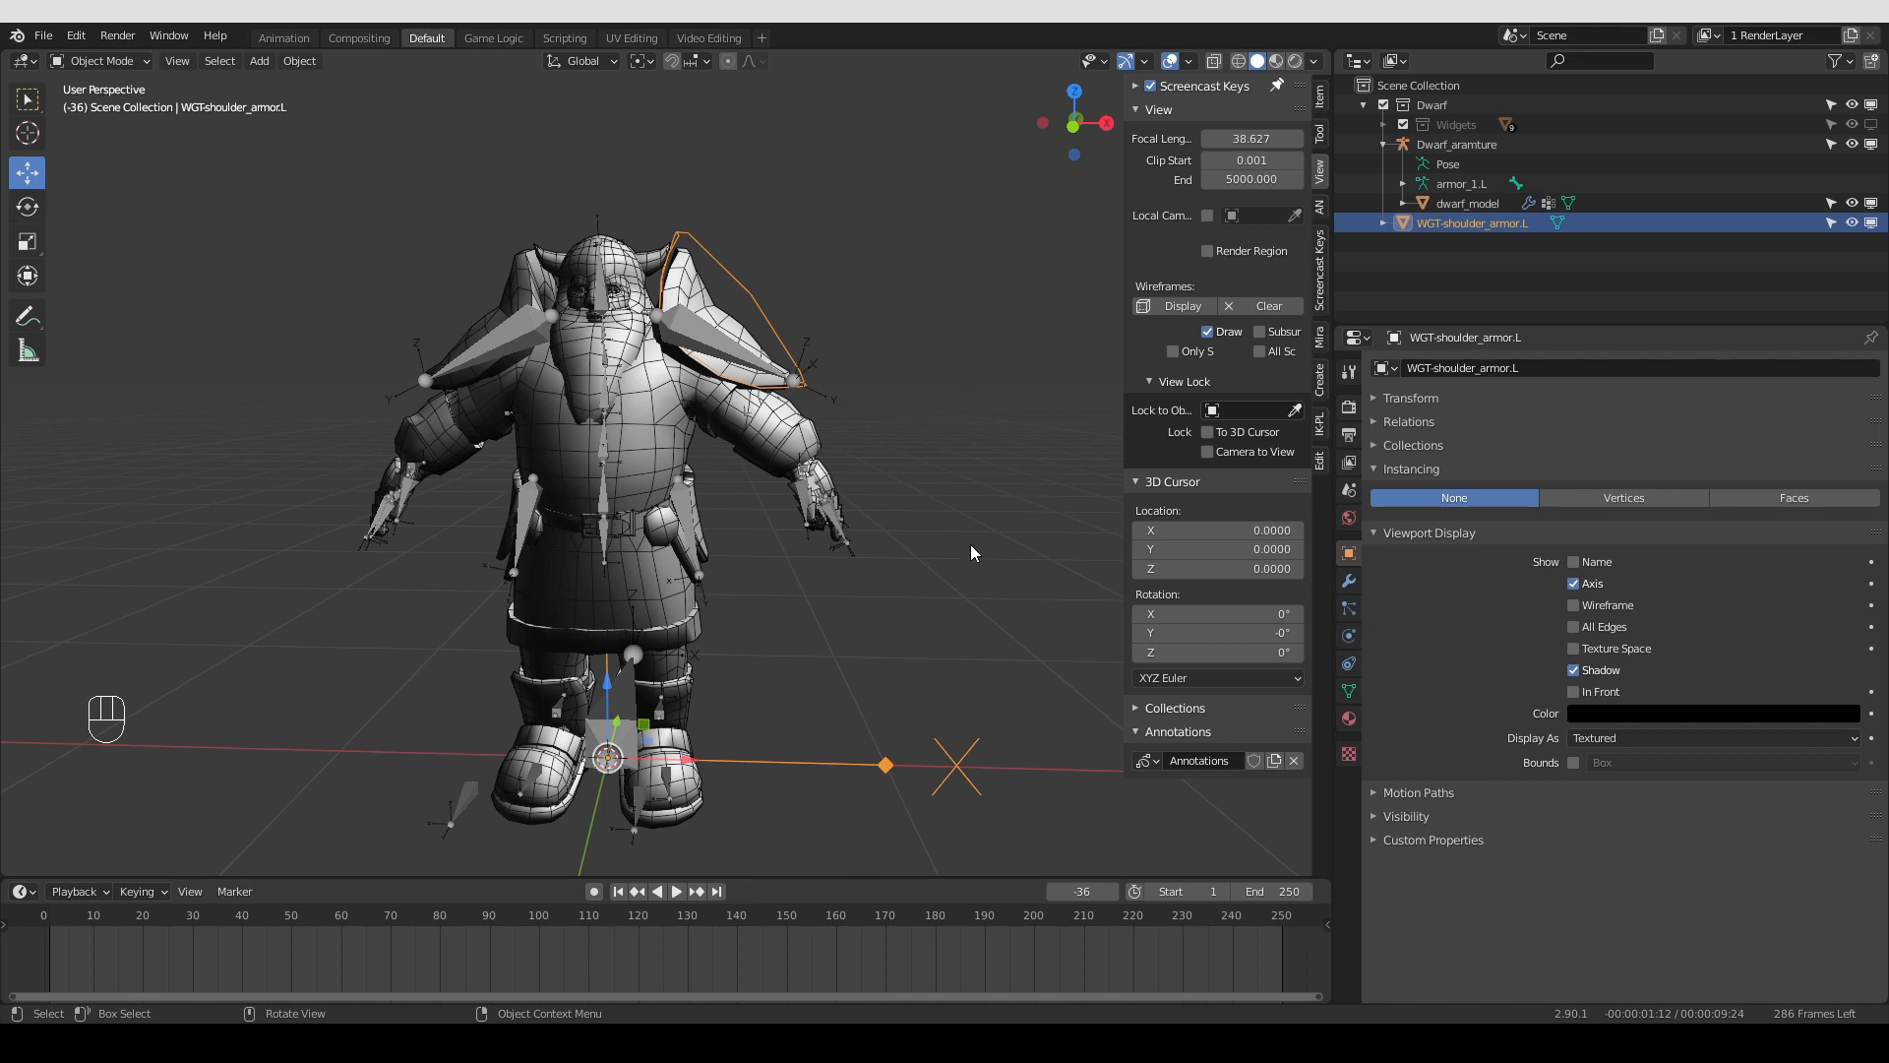
pyautogui.click(1316, 136)
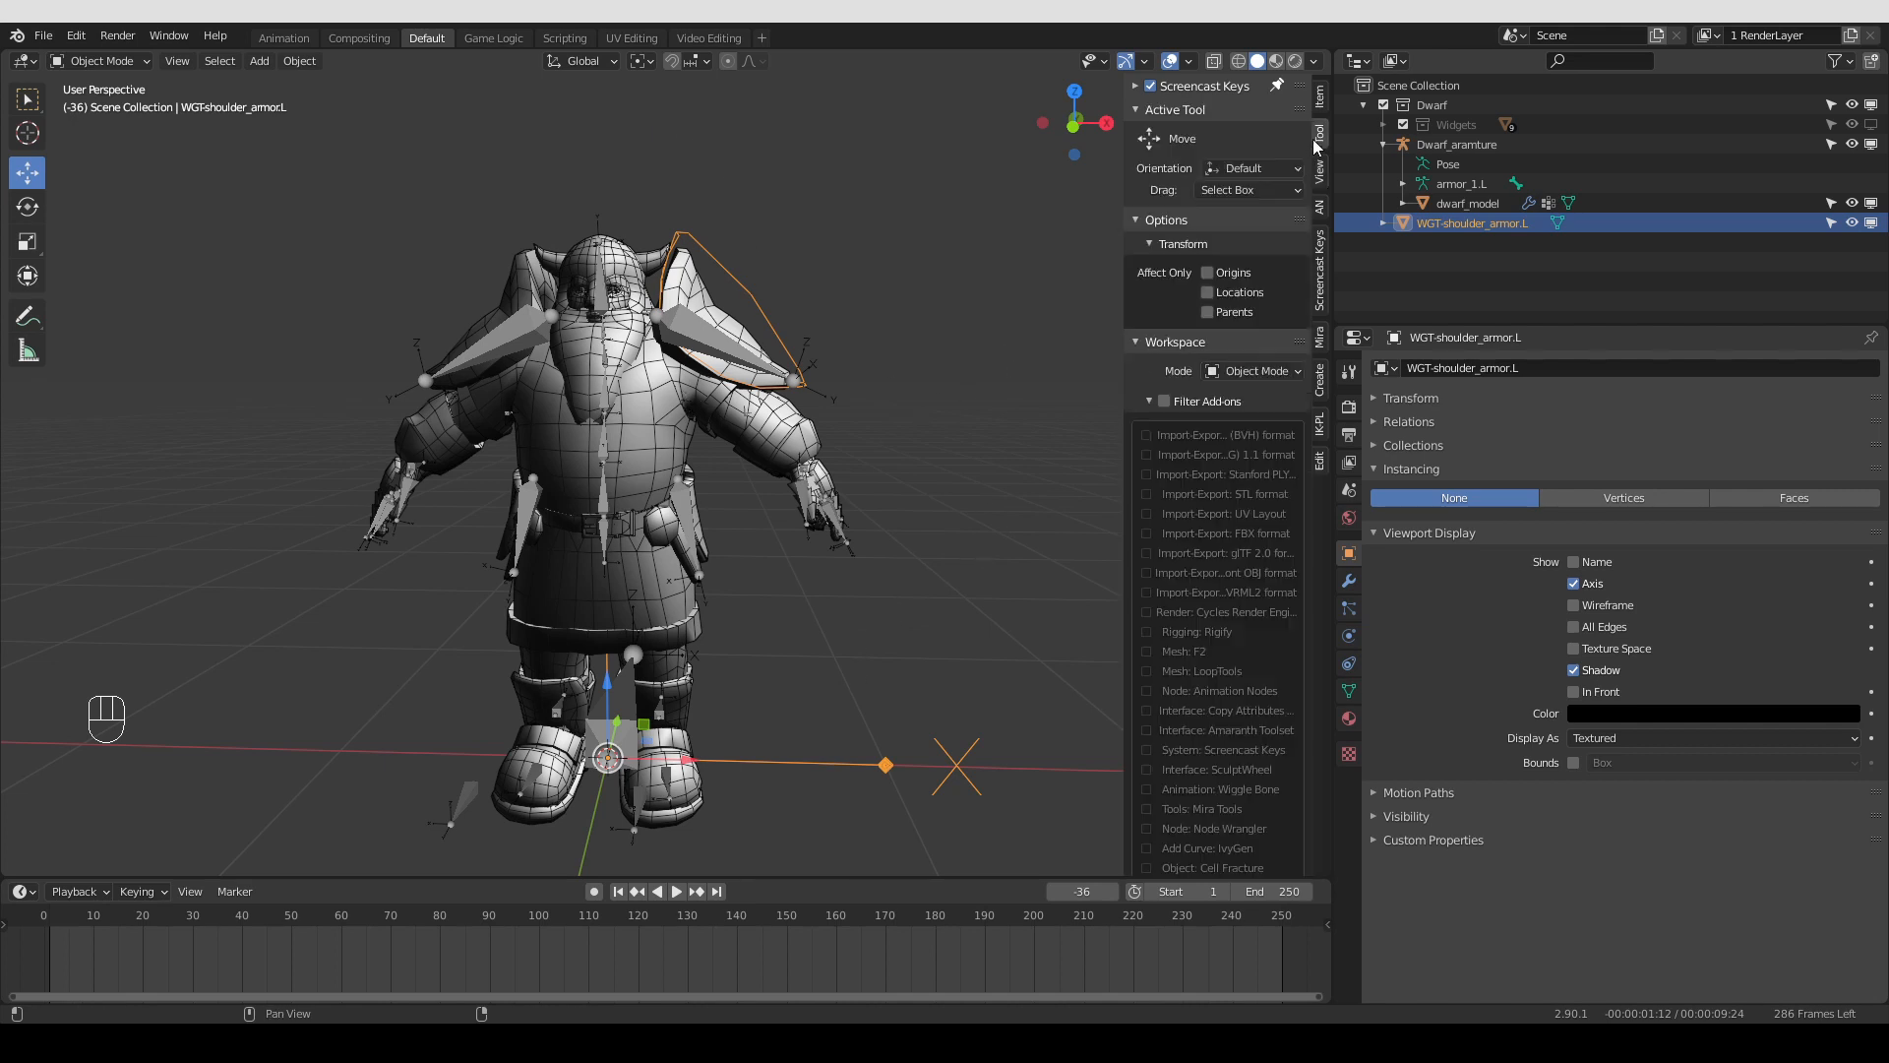
pyautogui.click(1209, 272)
pyautogui.press('g')
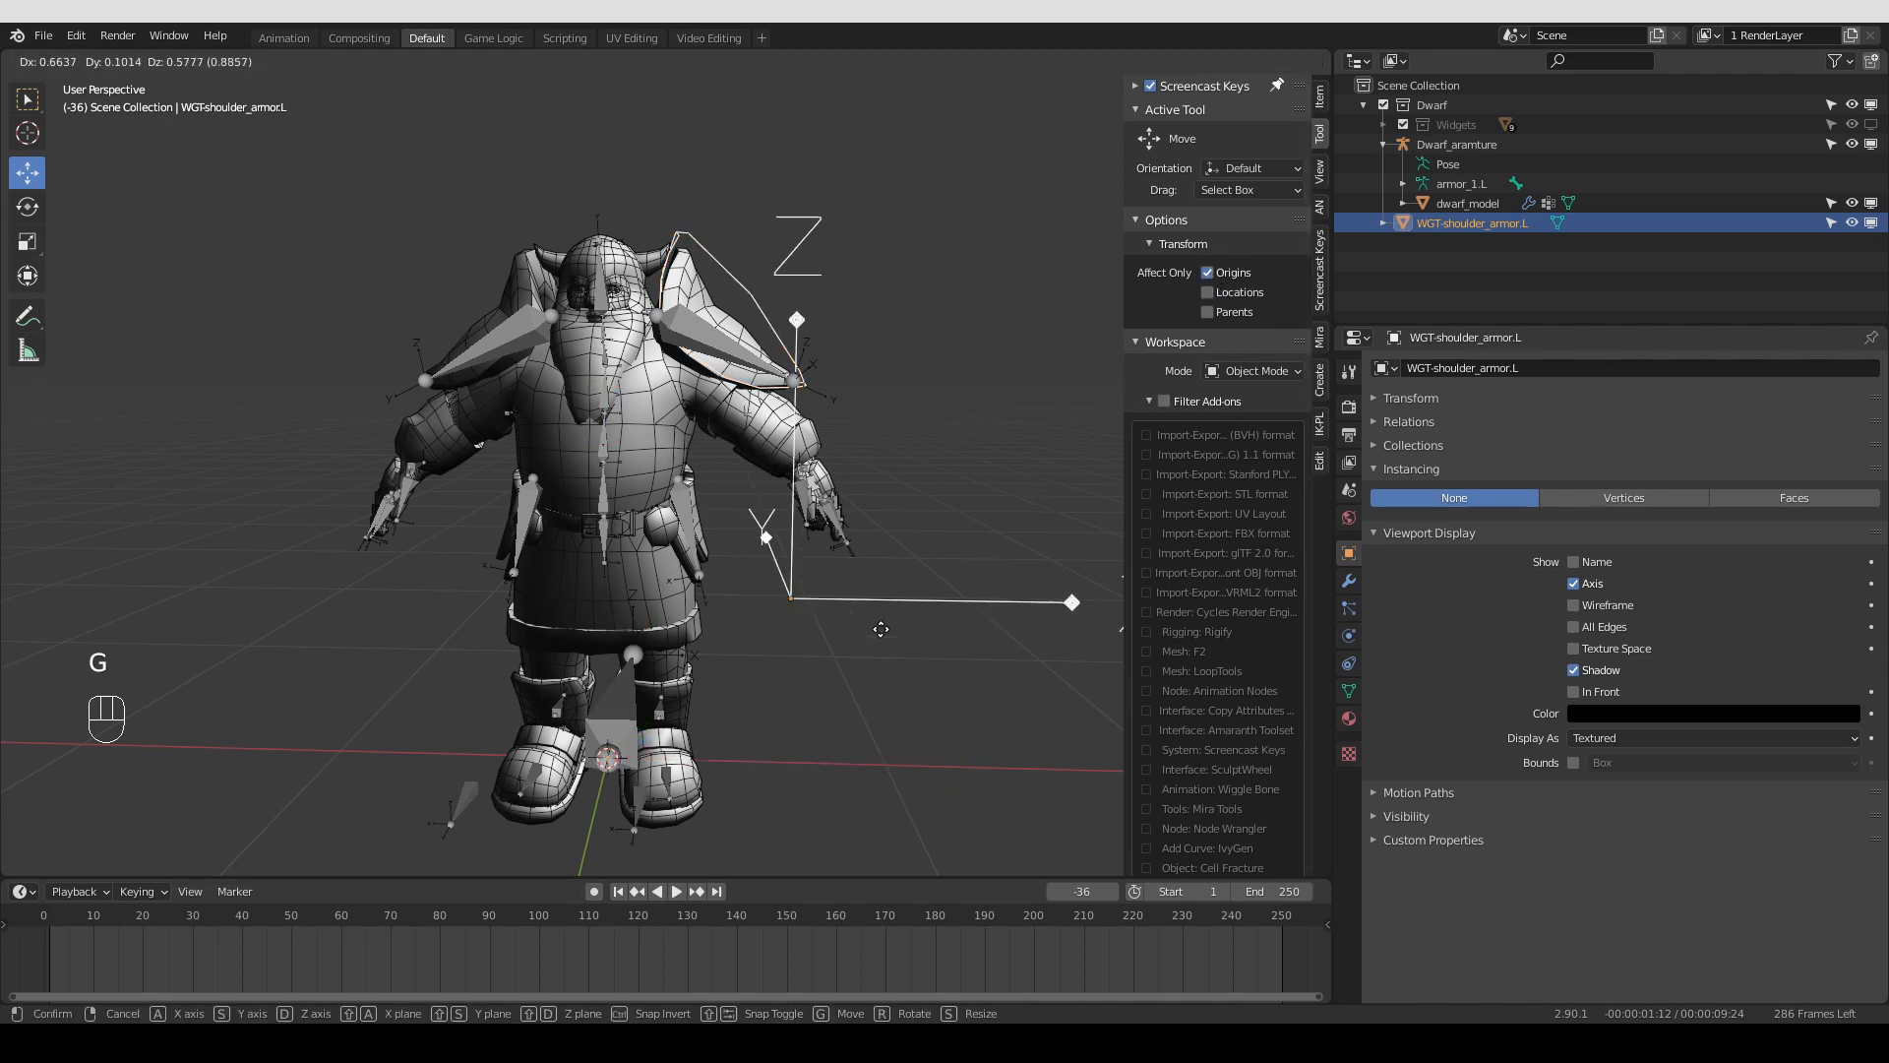
pyautogui.click(694, 443)
# Set snapping to Vertex and move the shoulder armor widget's origin onto the tip of the left shoulder armor bone
pyautogui.scroll(3, 686, 85)
pyautogui.click(699, 61)
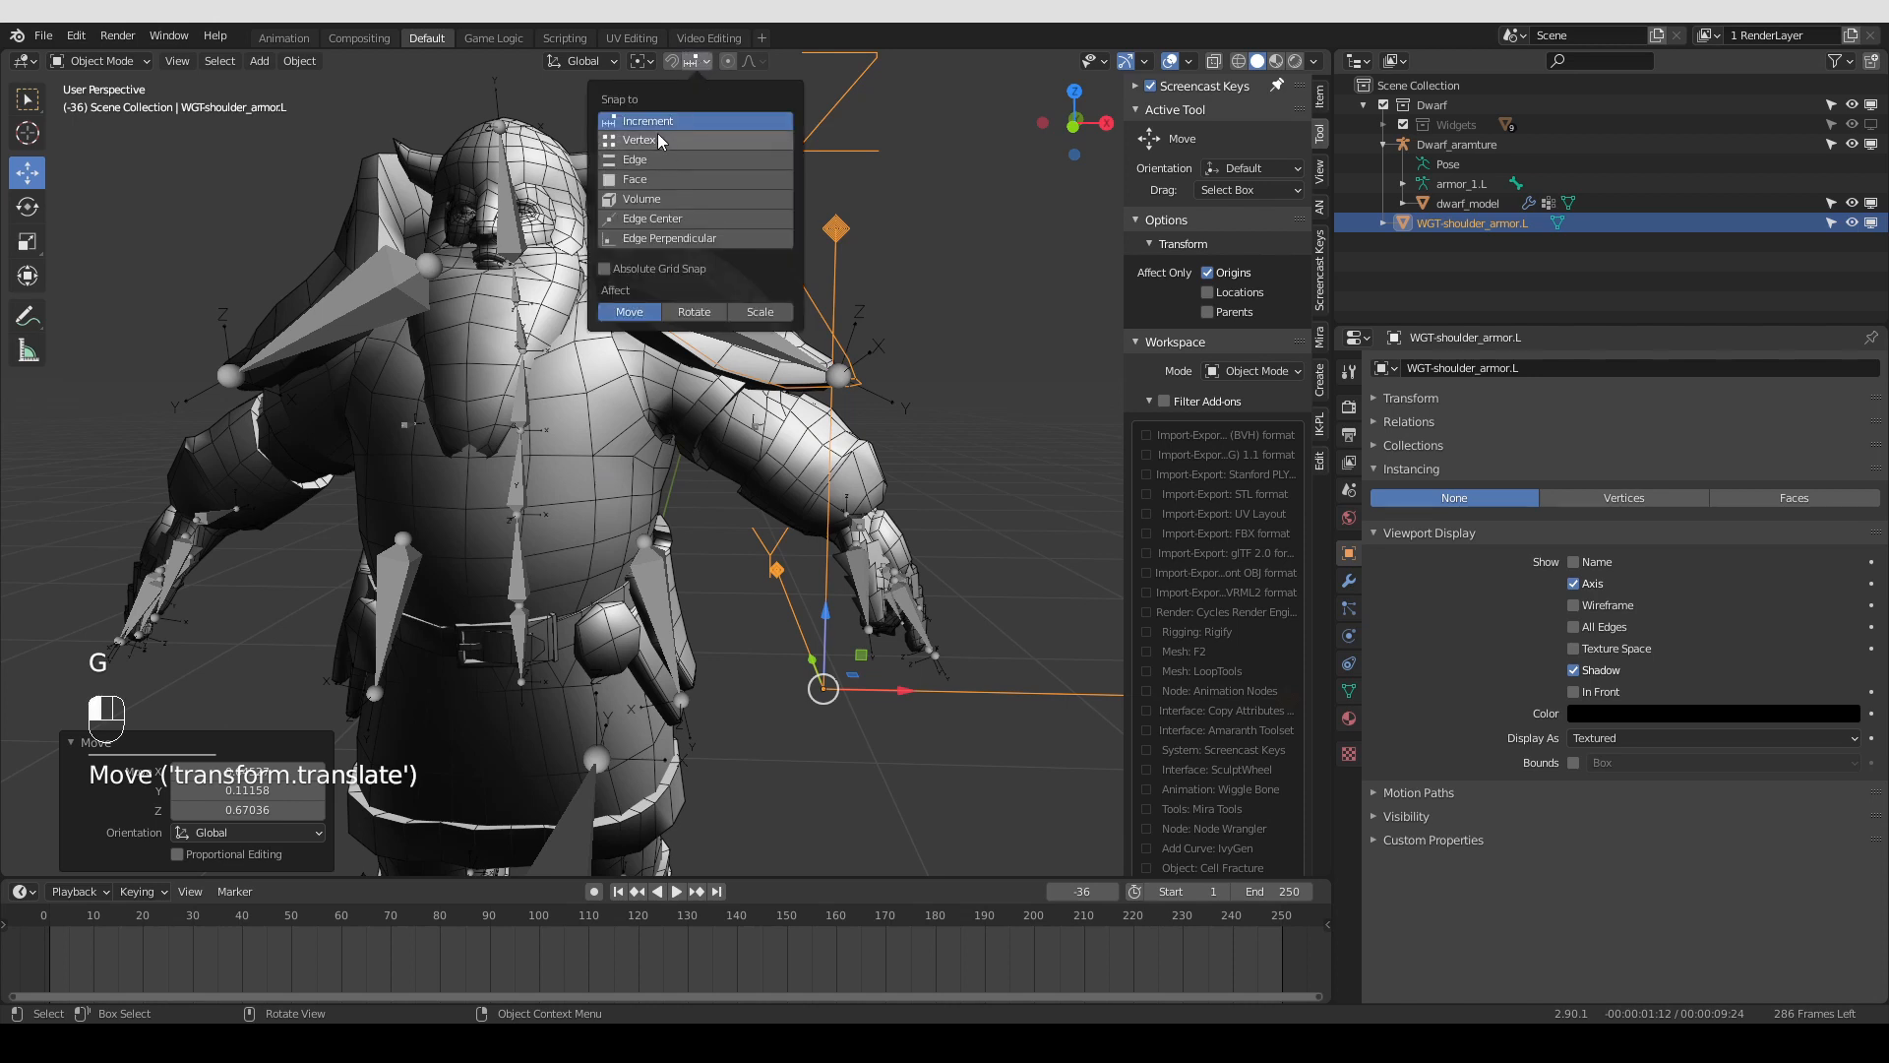
pyautogui.click(665, 141)
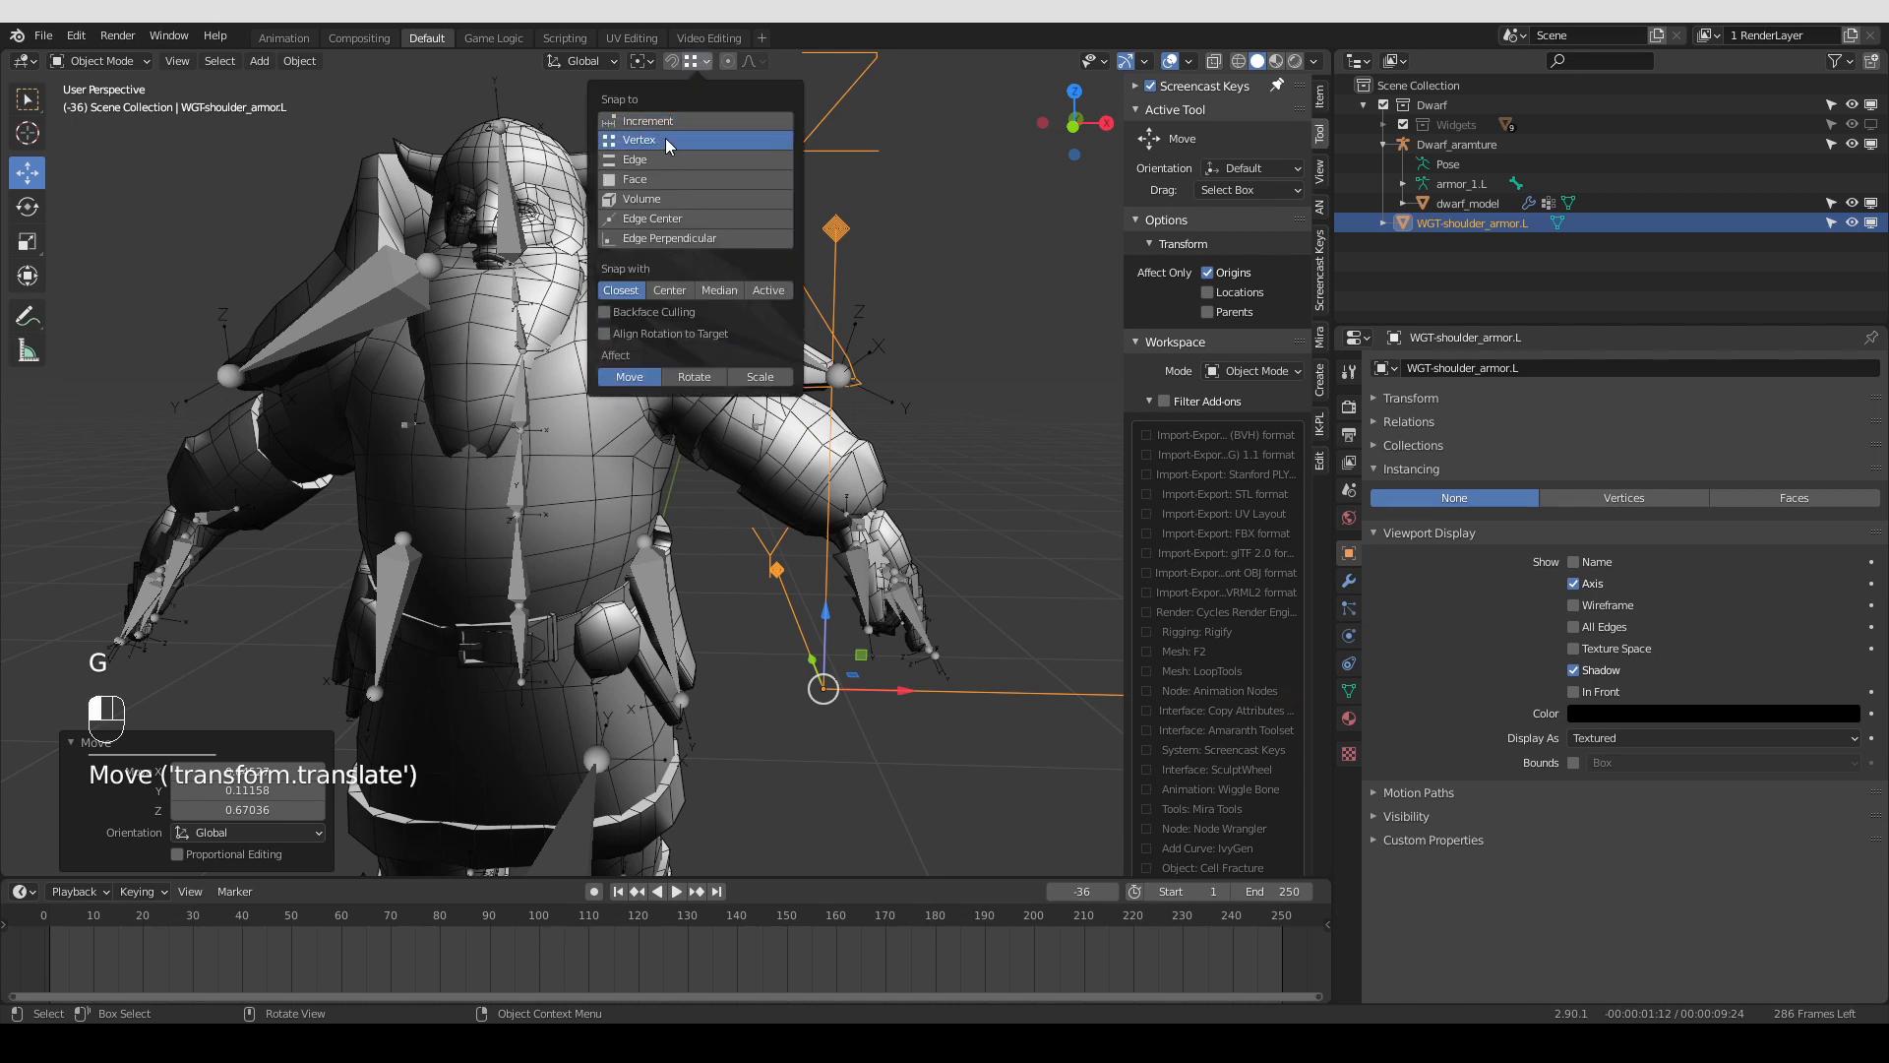
pyautogui.click(672, 61)
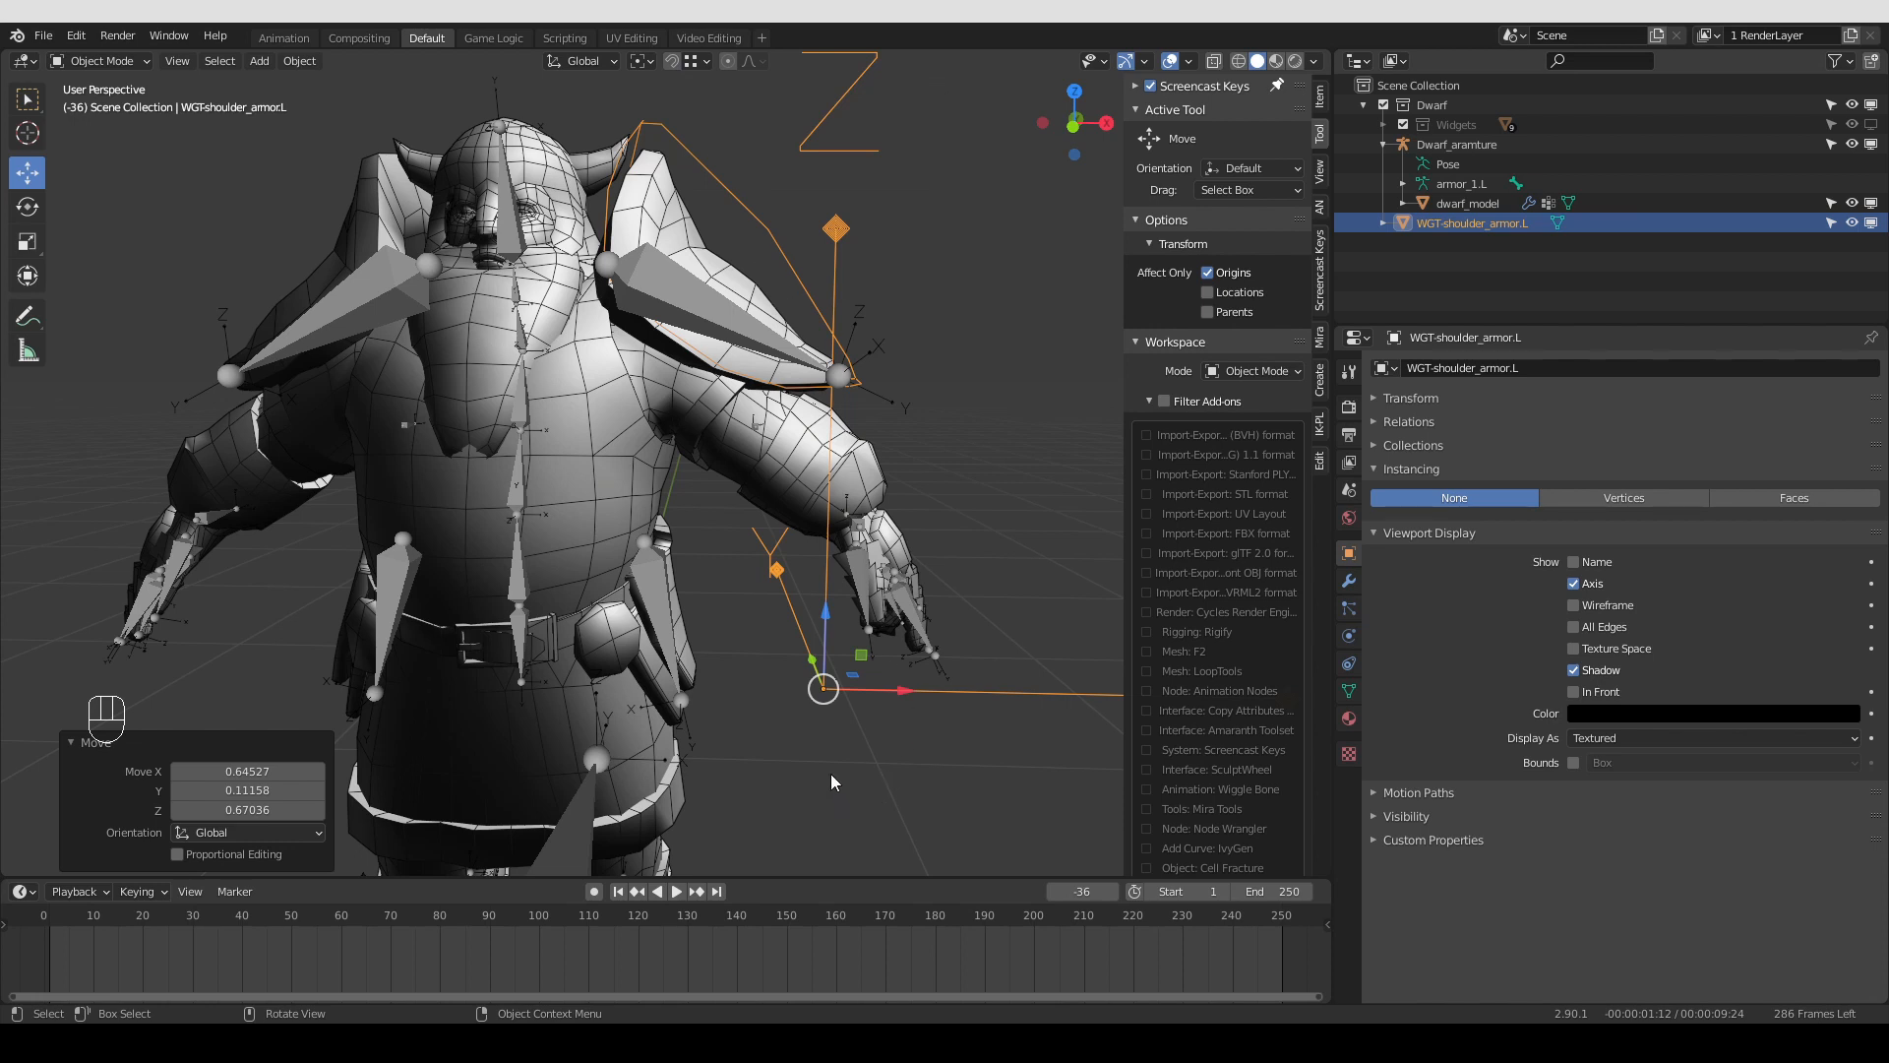
pyautogui.press('g')
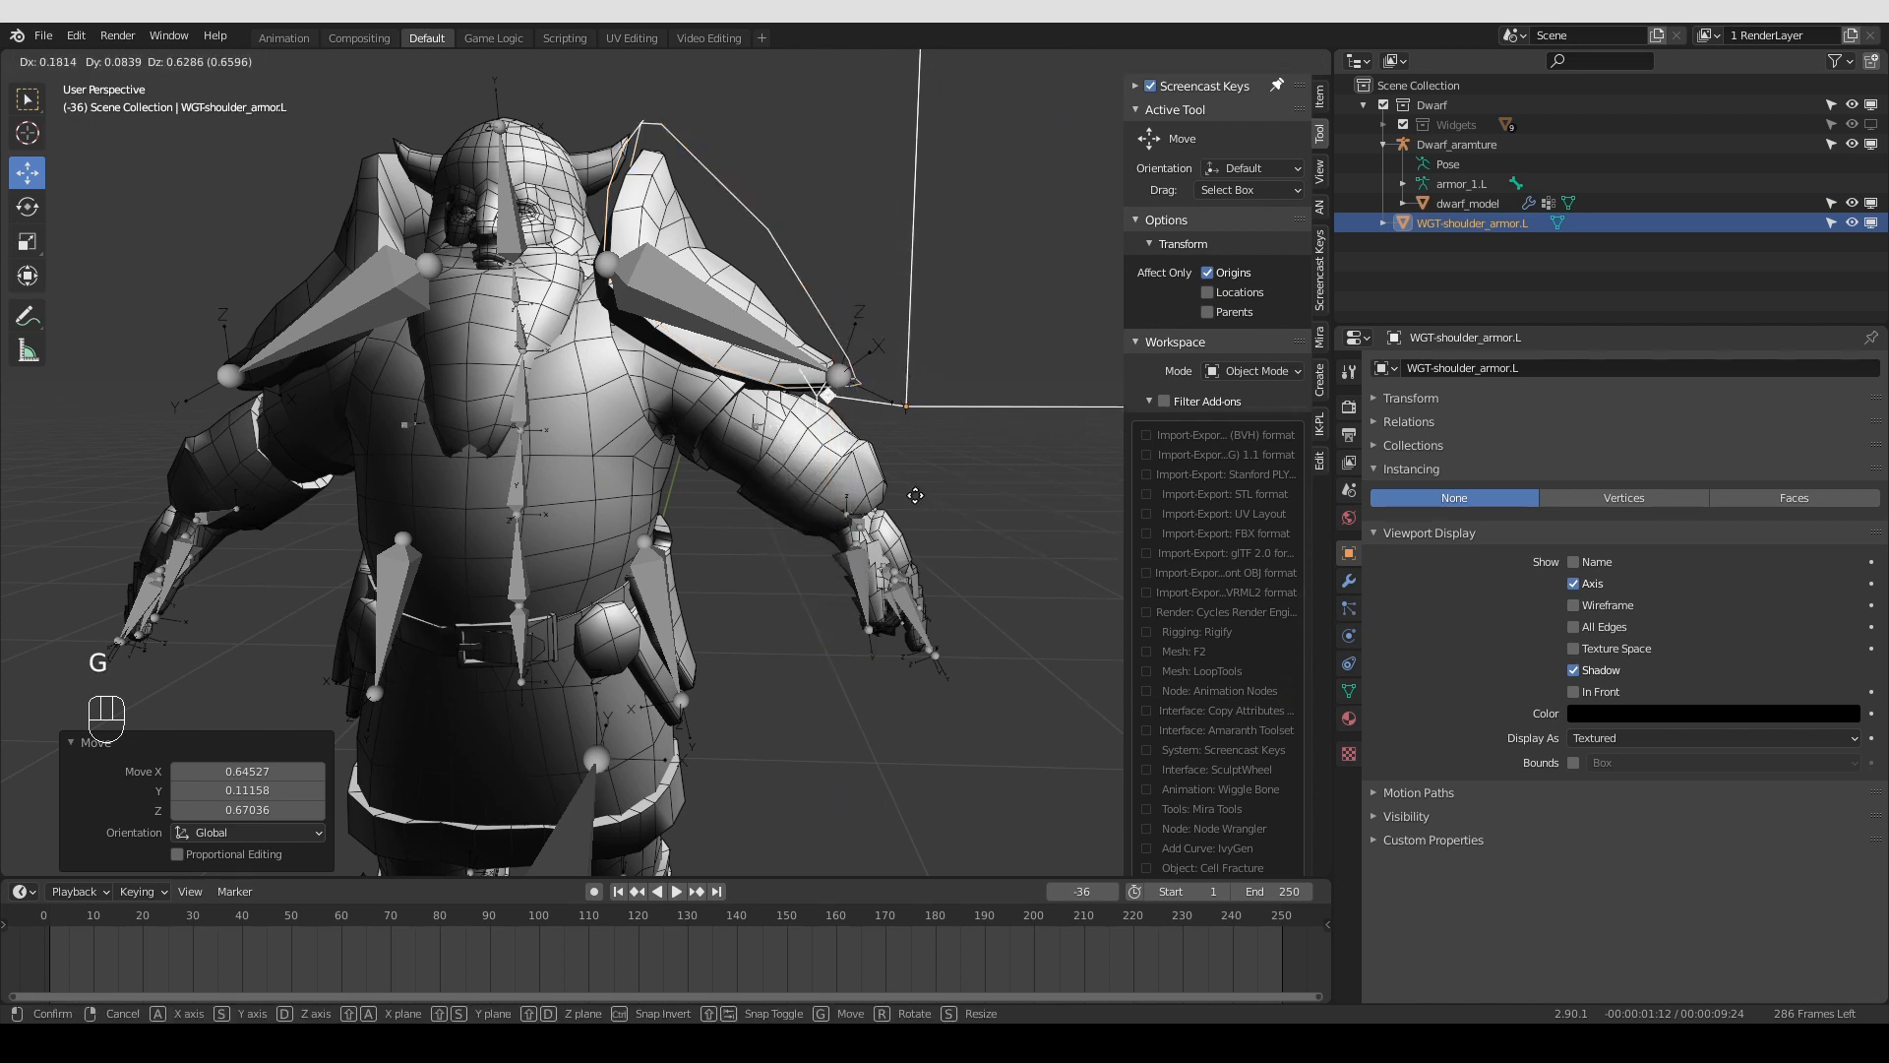
pyautogui.click(870, 475)
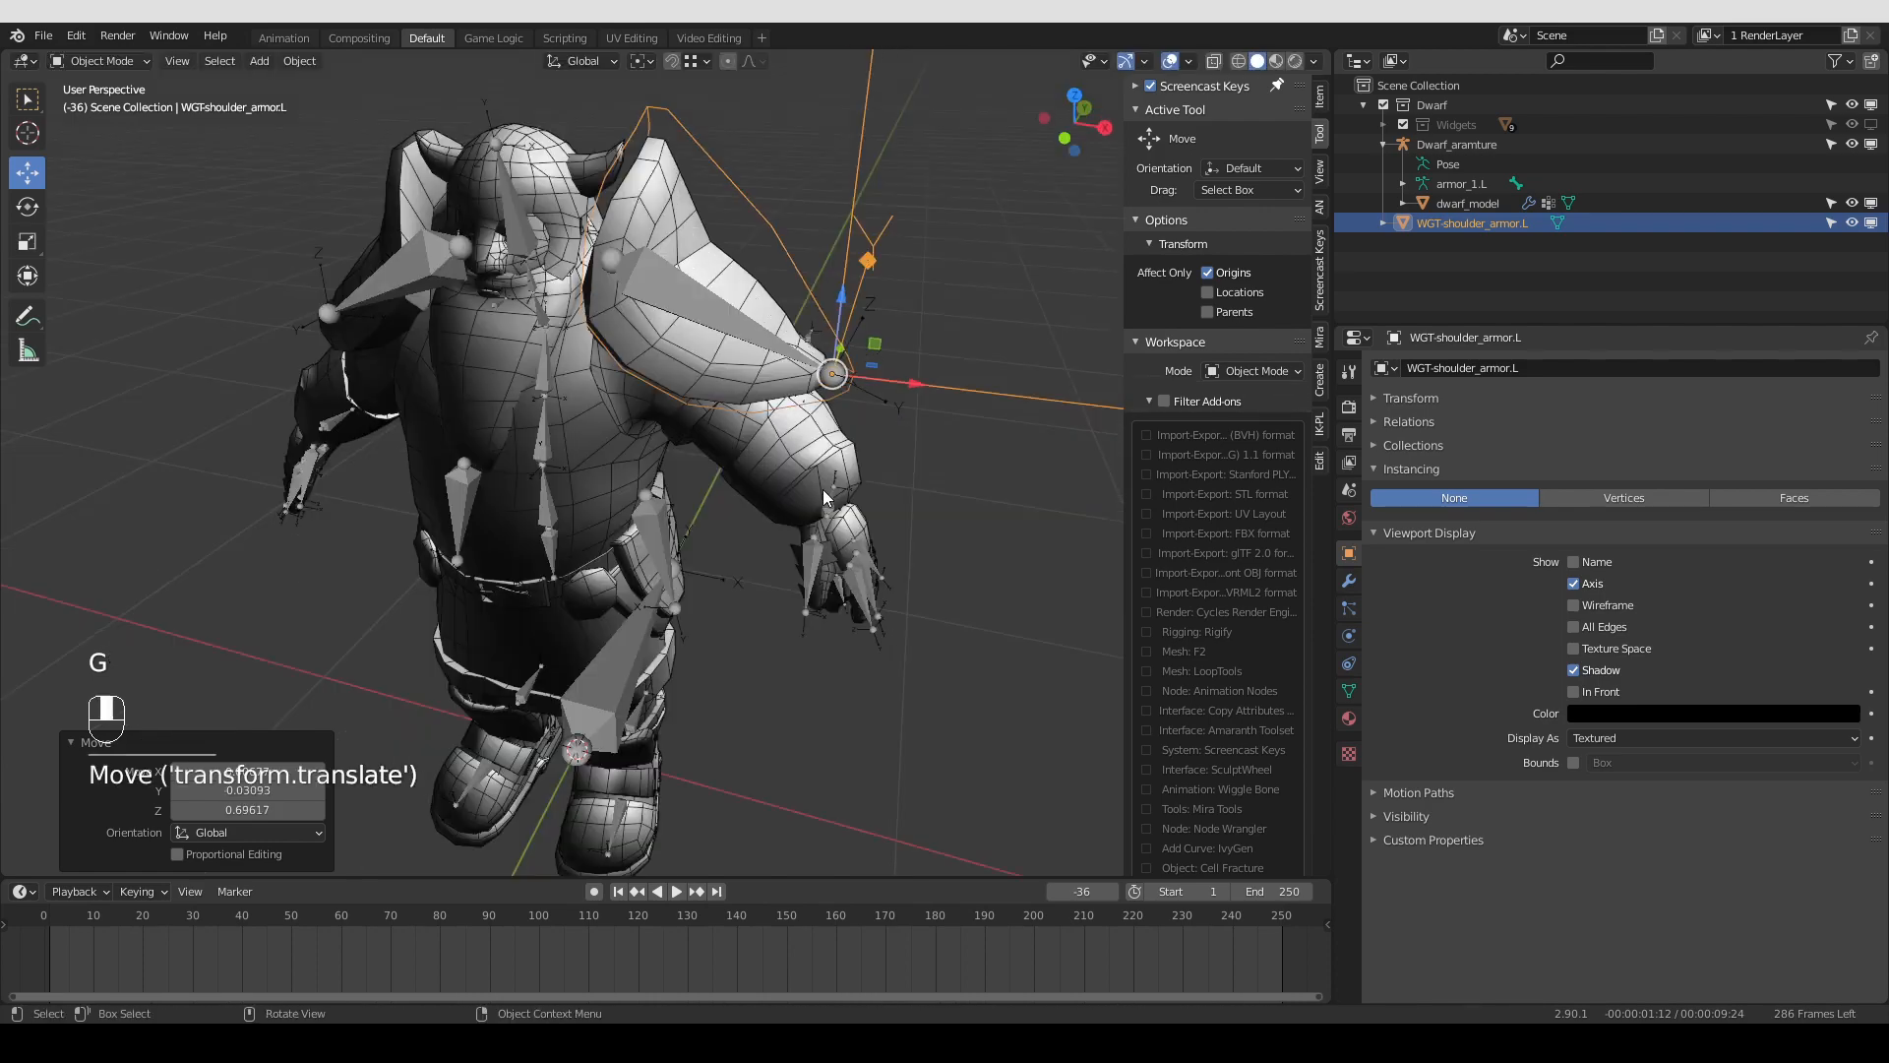
# Examine the widget's origin and axes against the bone's axes at the tip of the left shoulder armor bone
pyautogui.moveTo(823, 488); pyautogui.dragTo(923, 409, button='middle')
pyautogui.scroll(2, 923, 410)
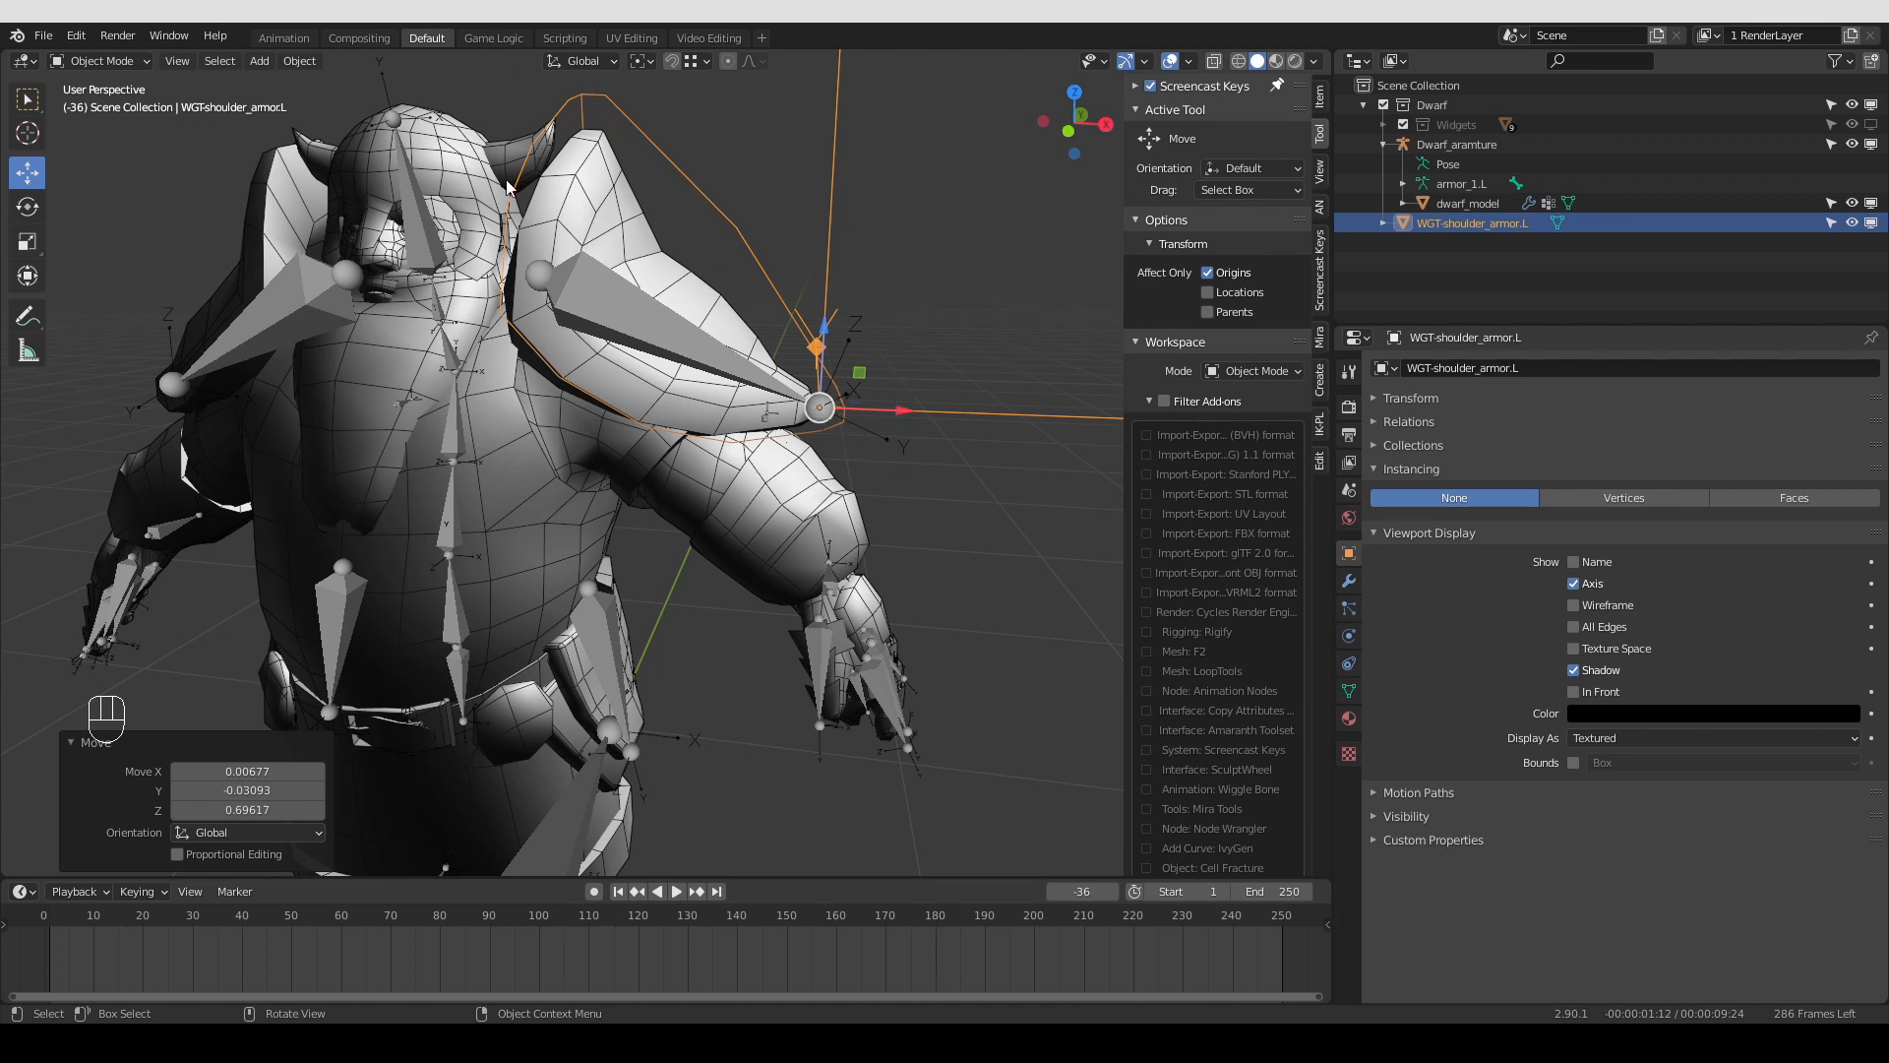
pyautogui.click(1874, 206)
pyautogui.click(1871, 204)
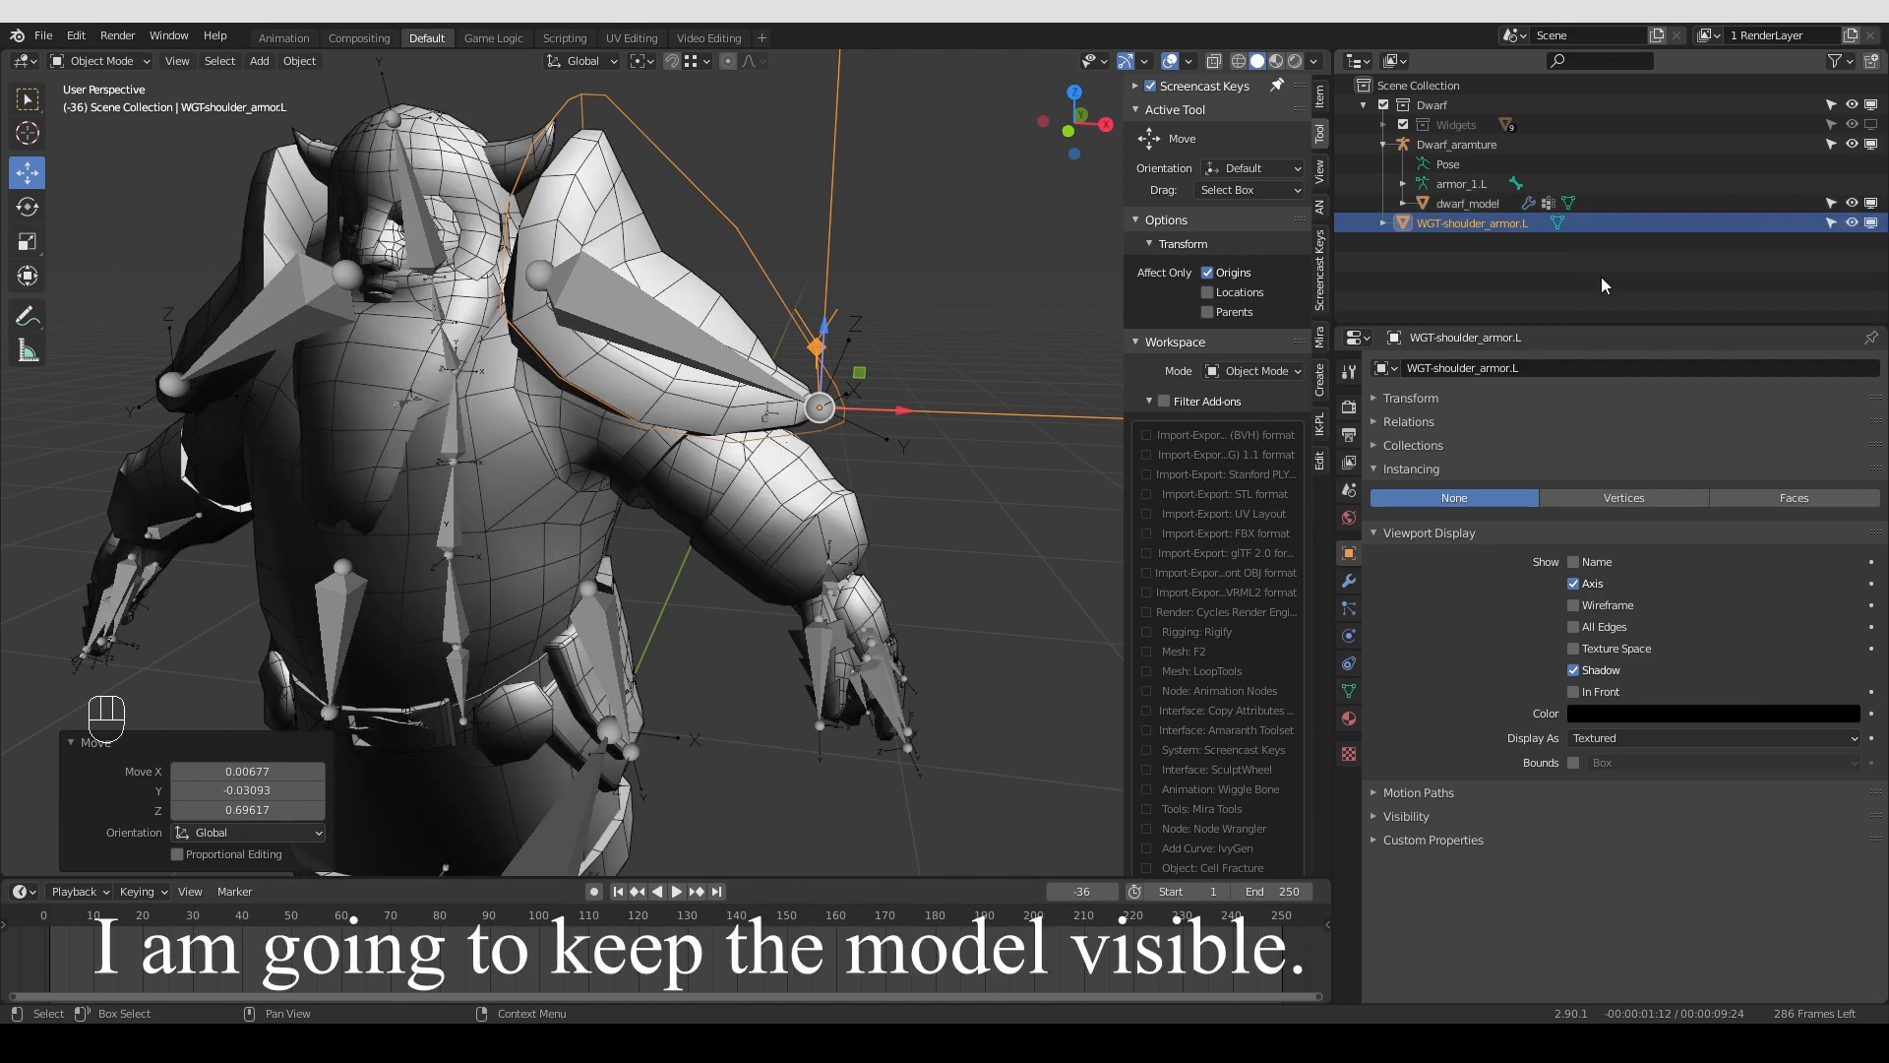
pyautogui.scroll(4, 883, 412)
pyautogui.moveTo(883, 412); pyautogui.dragTo(862, 502, button='middle')
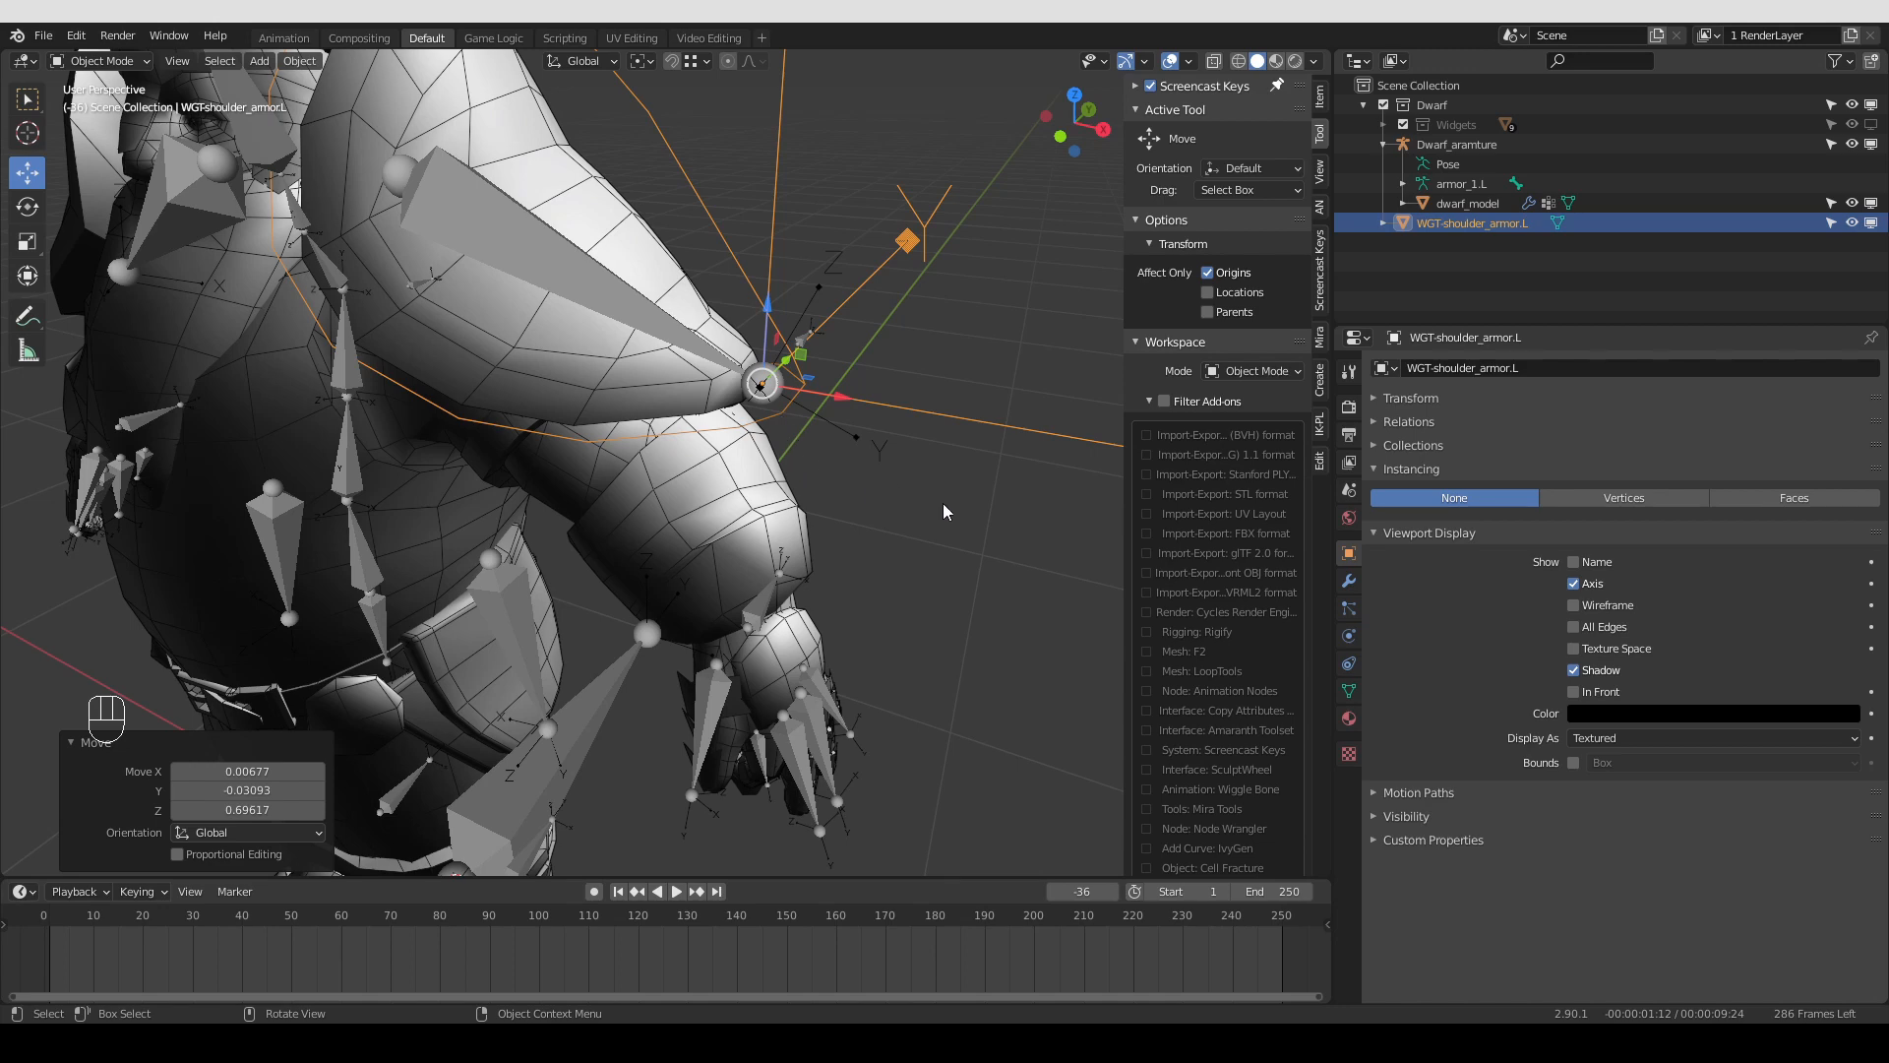
pyautogui.moveTo(943, 504); pyautogui.dragTo(837, 386, button='middle')
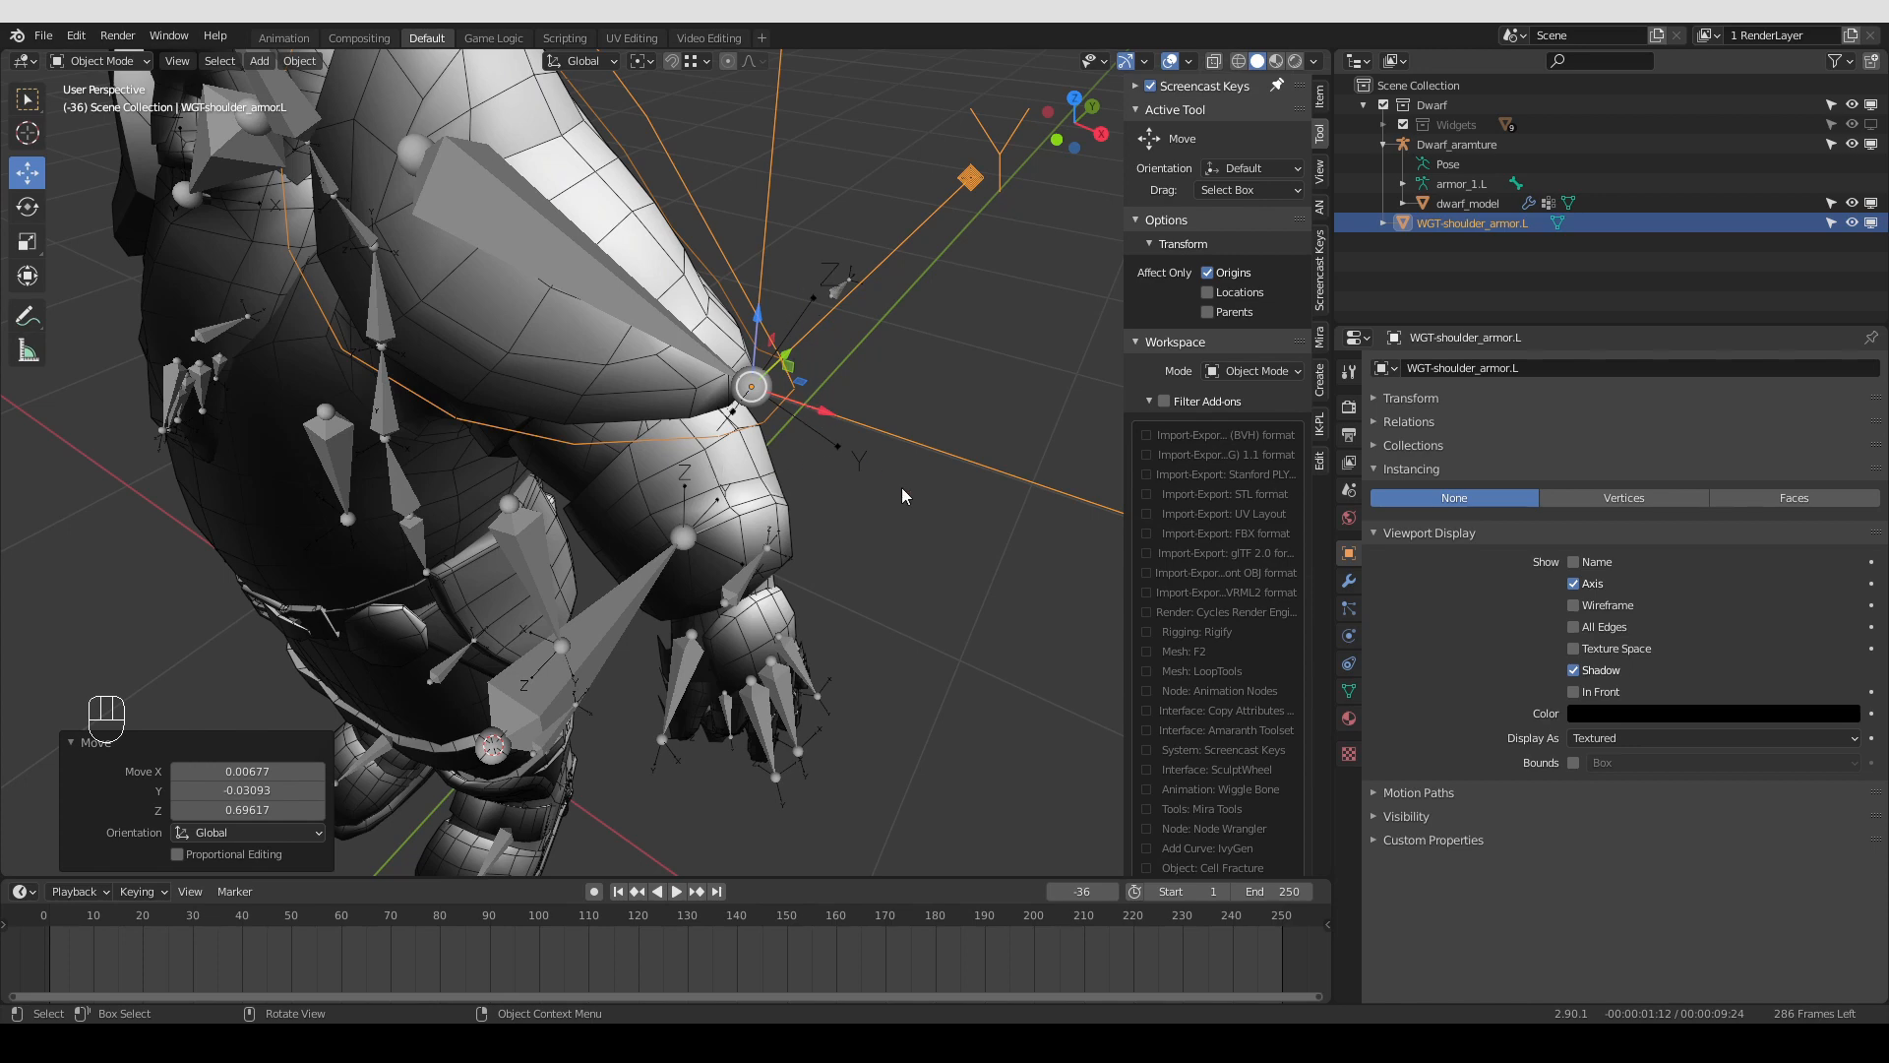
pyautogui.moveTo(901, 487); pyautogui.dragTo(746, 438, button='middle')
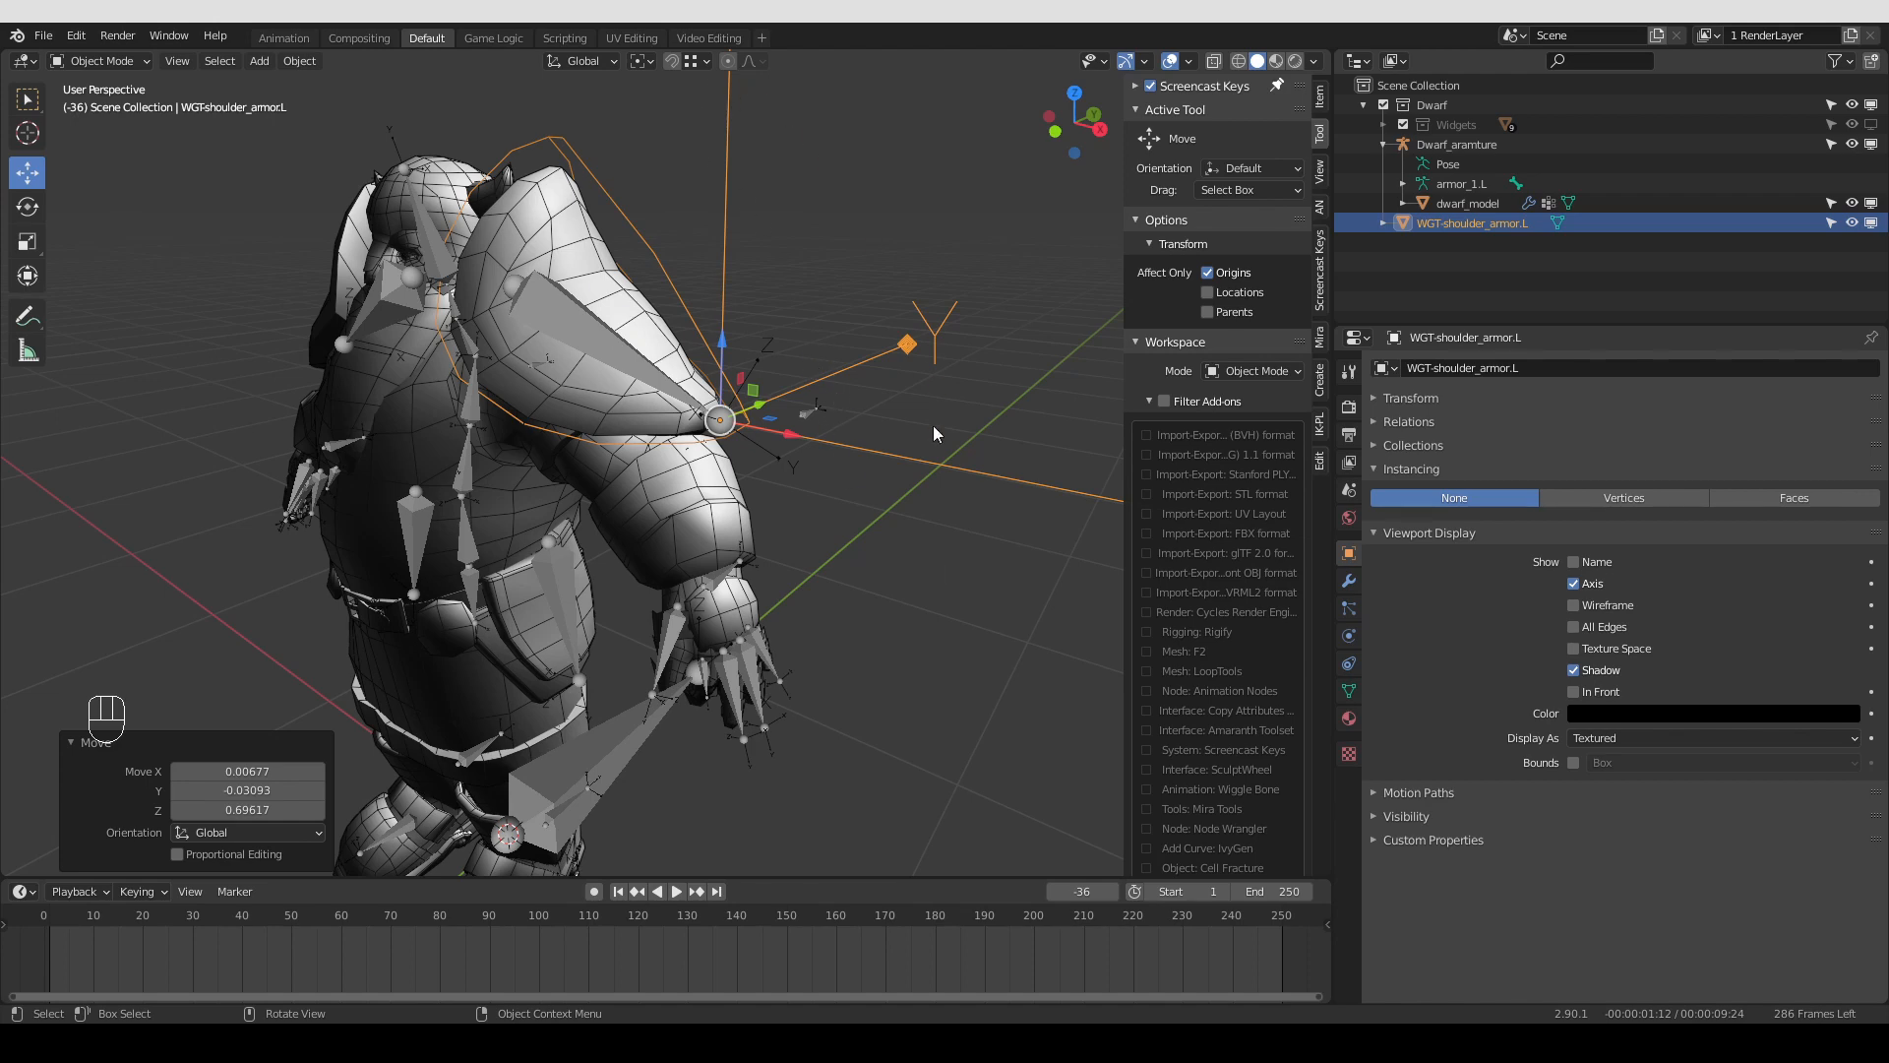
# Scale the widget's origin down to about 0.144 so its axes approximate the size of the bone's axes
pyautogui.moveTo(781, 587); pyautogui.dragTo(865, 610, button='middle')
pyautogui.scroll(4, 865, 610)
pyautogui.press('s')
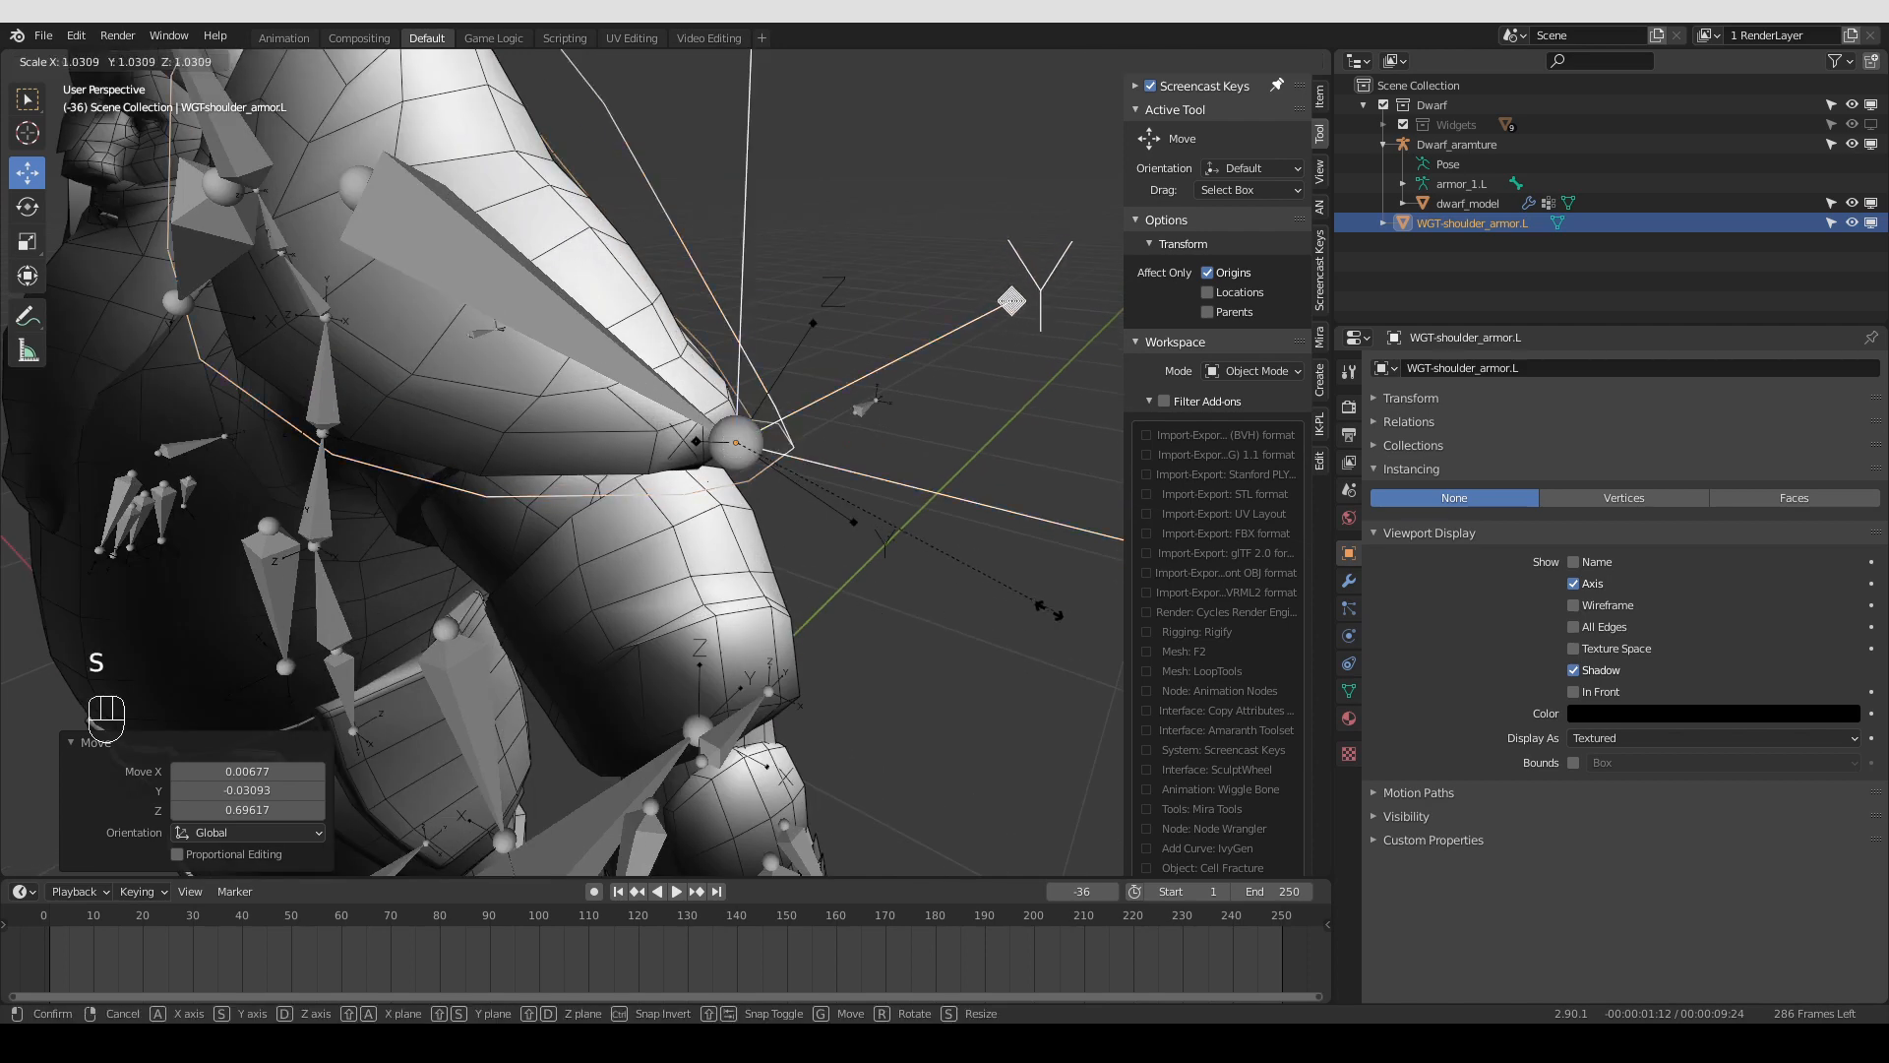
pyautogui.click(785, 483)
pyautogui.press('s')
pyautogui.press('s')
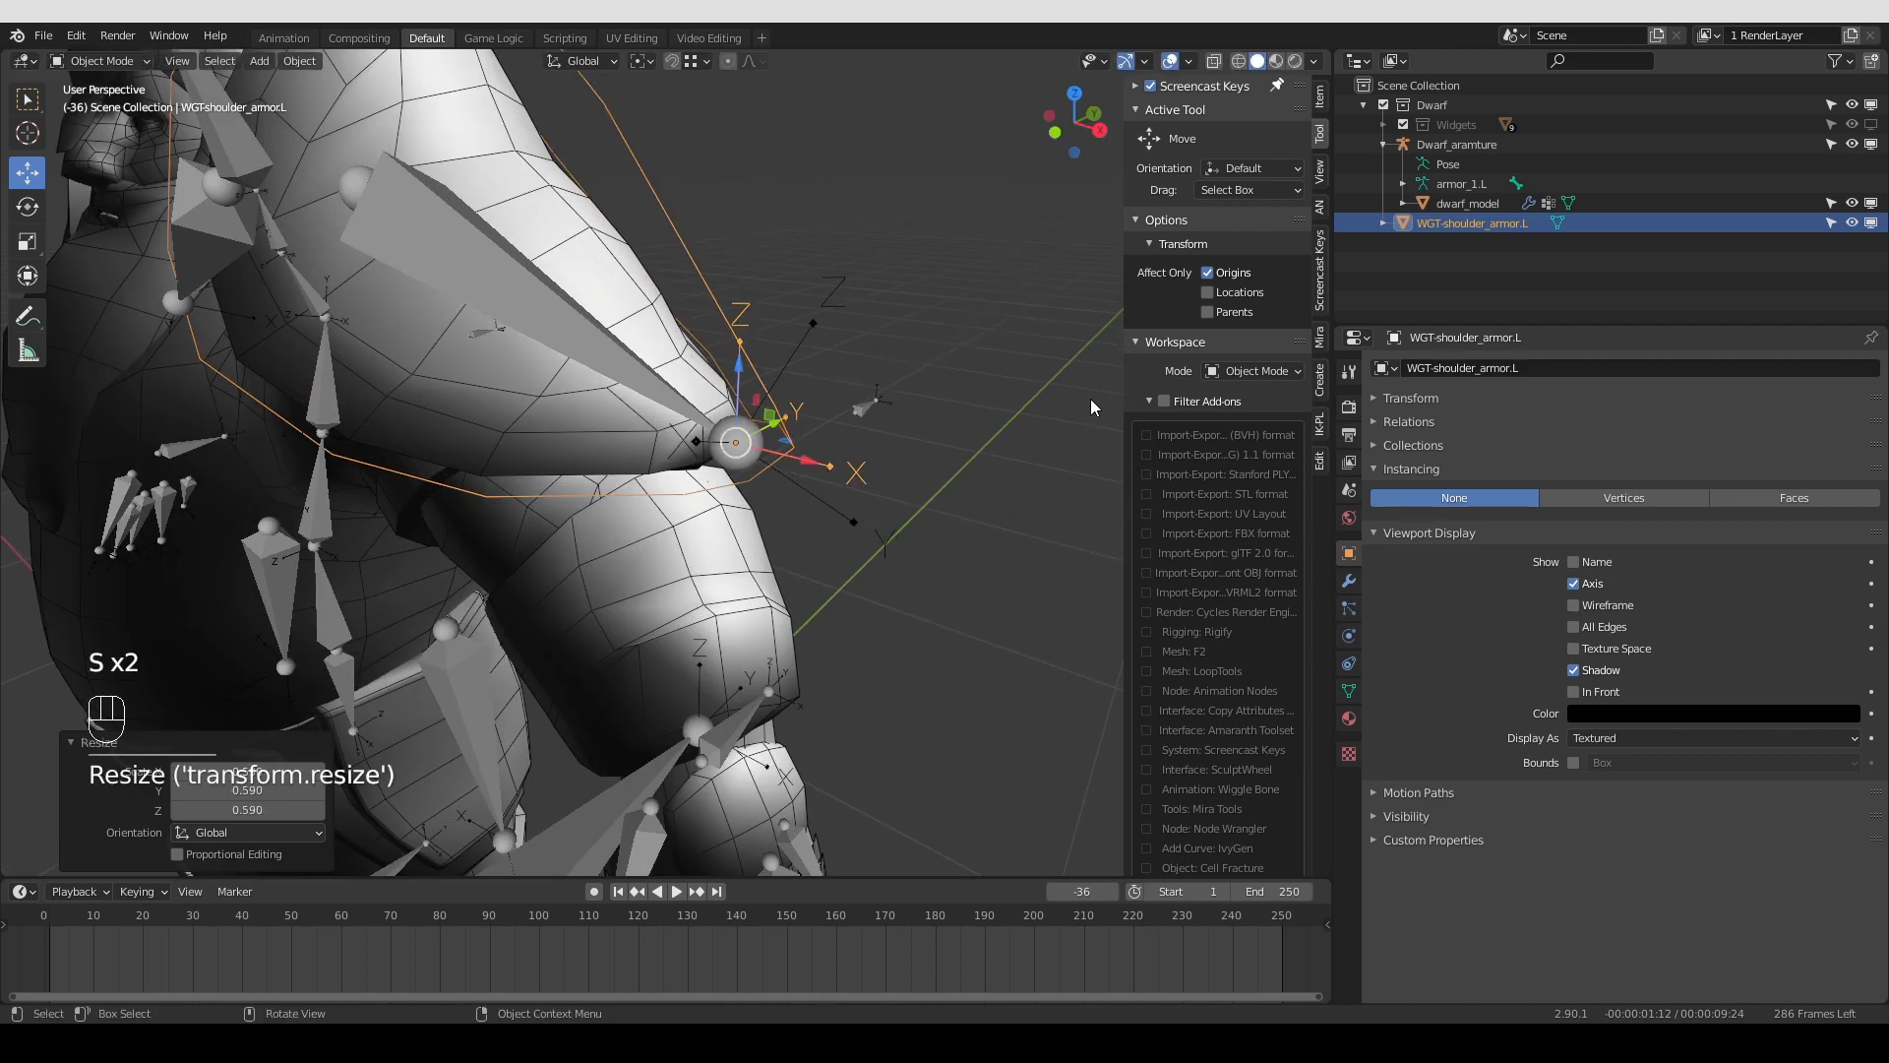
pyautogui.moveTo(1091, 399); pyautogui.dragTo(1001, 493, button='middle')
# Rotate the widget's origin about 28.3° in the view, and use trackball rotation to roughly match its axes to the bone's
pyautogui.press('r')
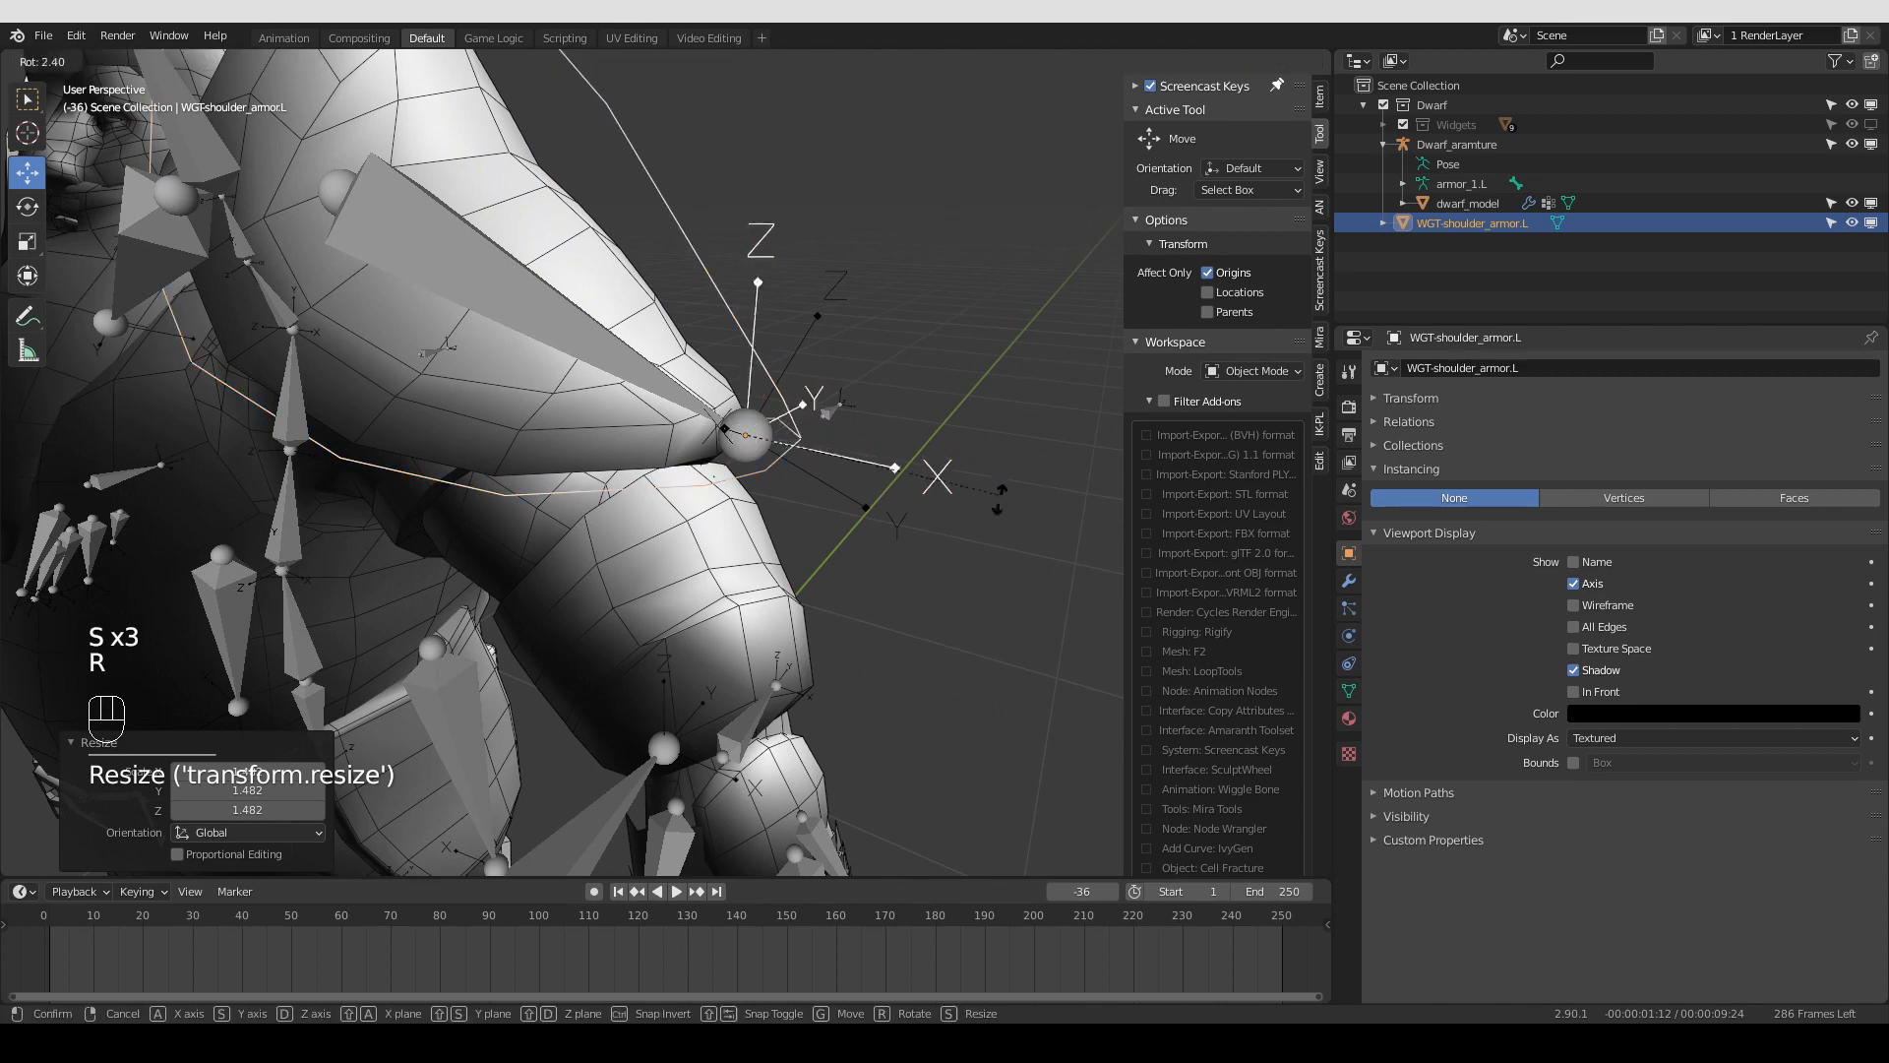
pyautogui.click(968, 610)
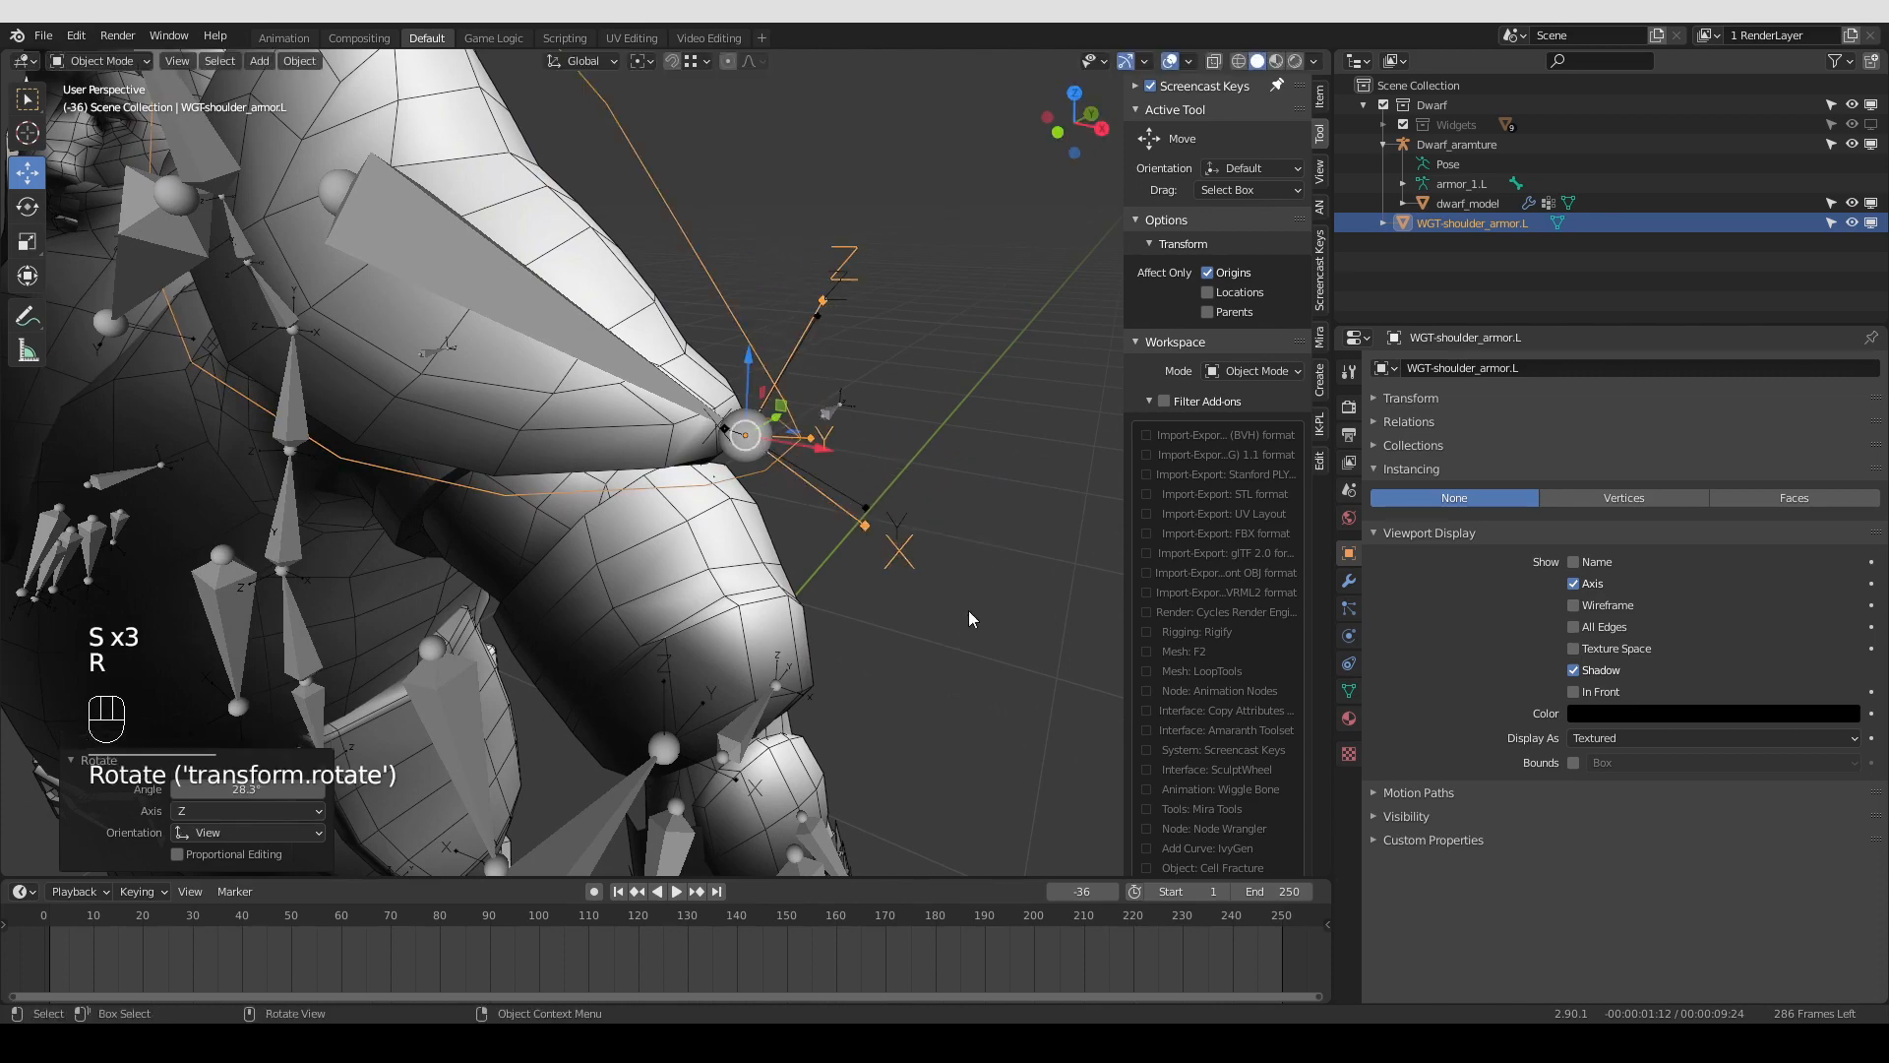
pyautogui.moveTo(968, 610); pyautogui.dragTo(750, 509, button='middle')
pyautogui.press('r')
pyautogui.press('r')
pyautogui.press('r')
pyautogui.press('r')
pyautogui.press('r')
pyautogui.click(745, 576)
pyautogui.press('r')
pyautogui.click(751, 510)
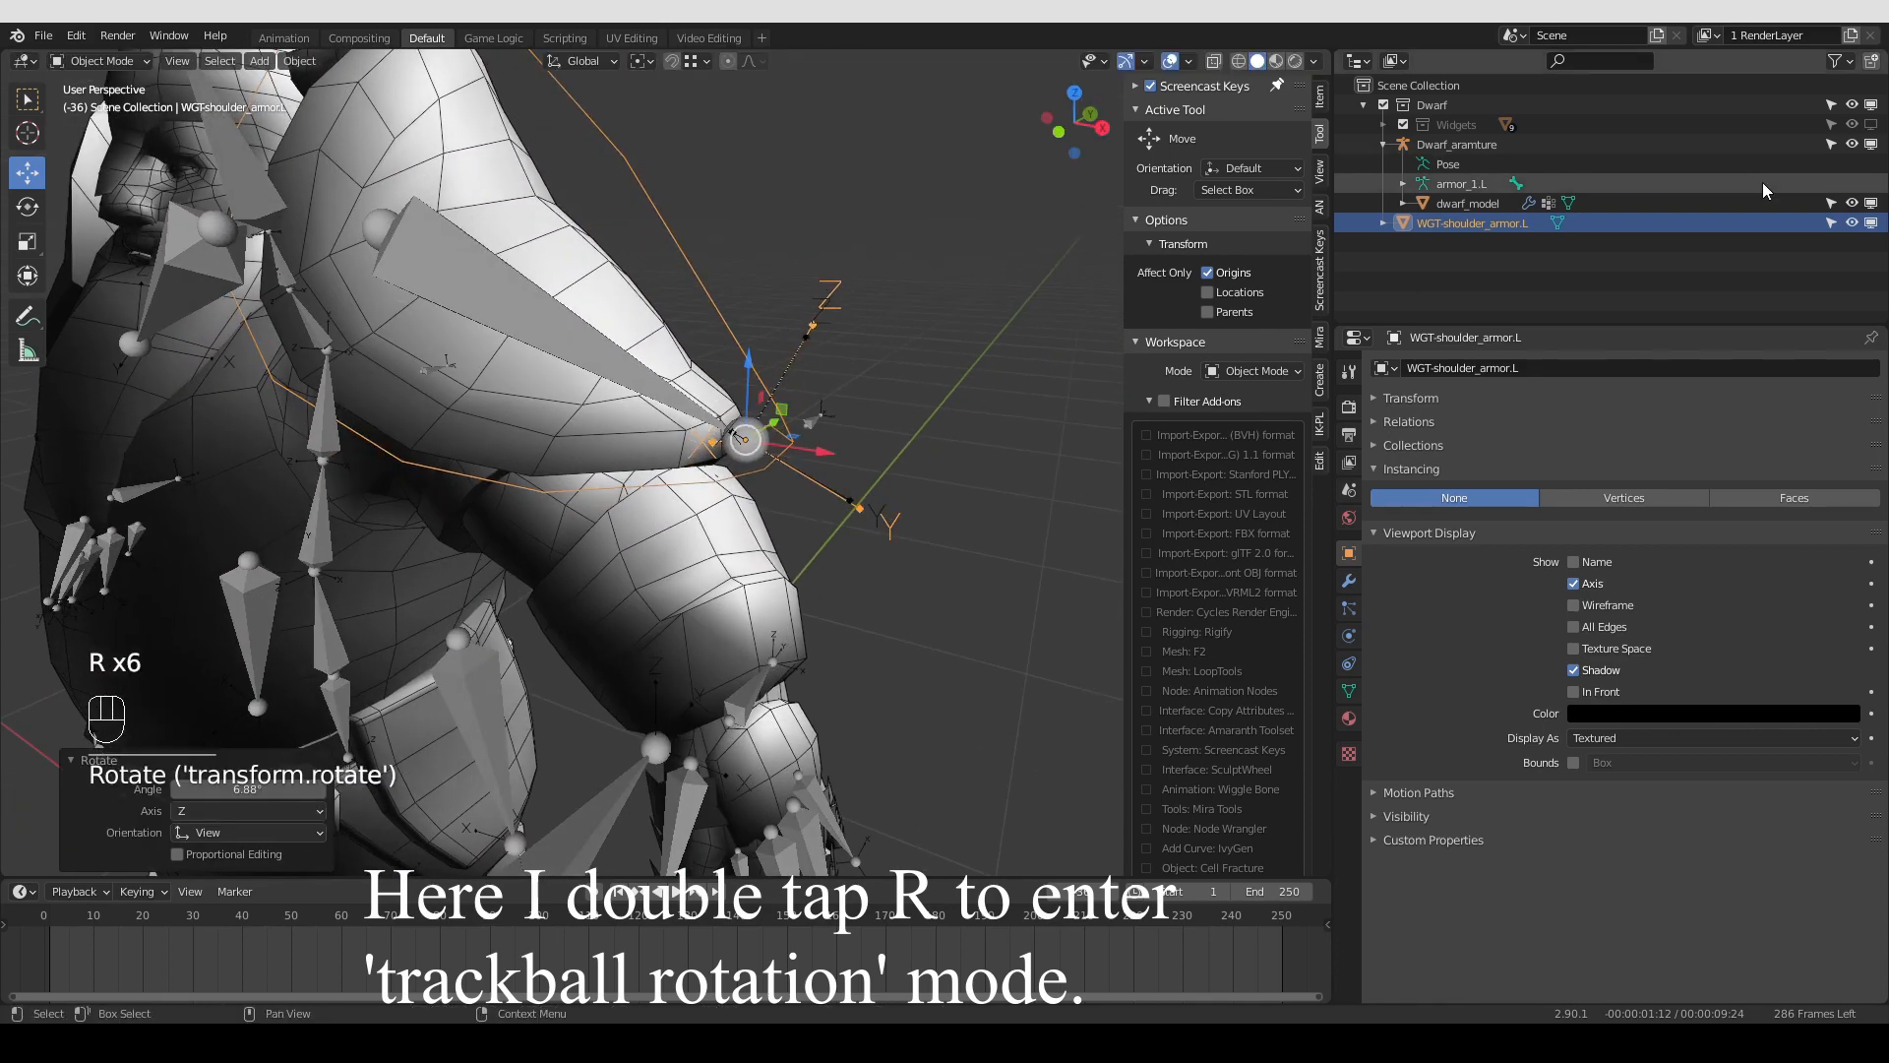
# Hide dwarf_model and rotate the widget's origin in the front, right and top orthographic views to align its axes with the bone's
pyautogui.click(1850, 203)
pyautogui.press('KP_1')
pyautogui.press('r')
pyautogui.click(1049, 442)
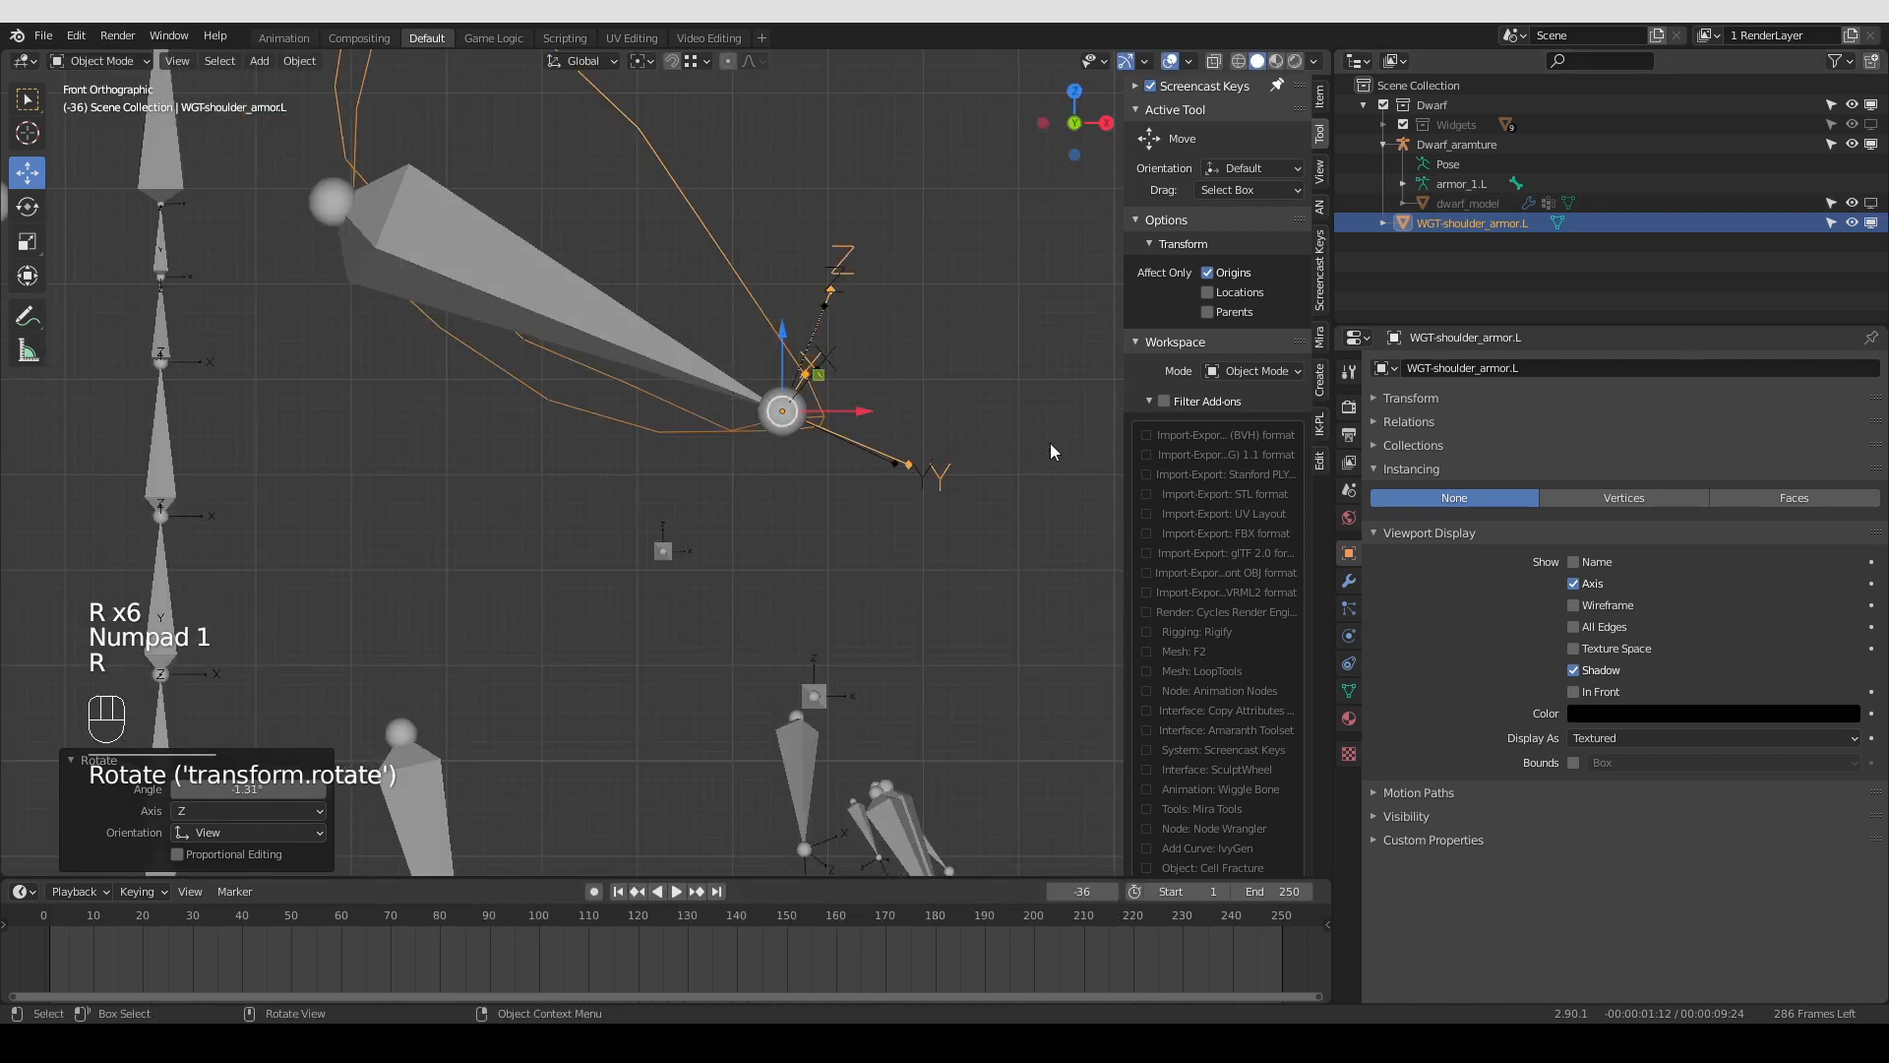
pyautogui.press('KP_3')
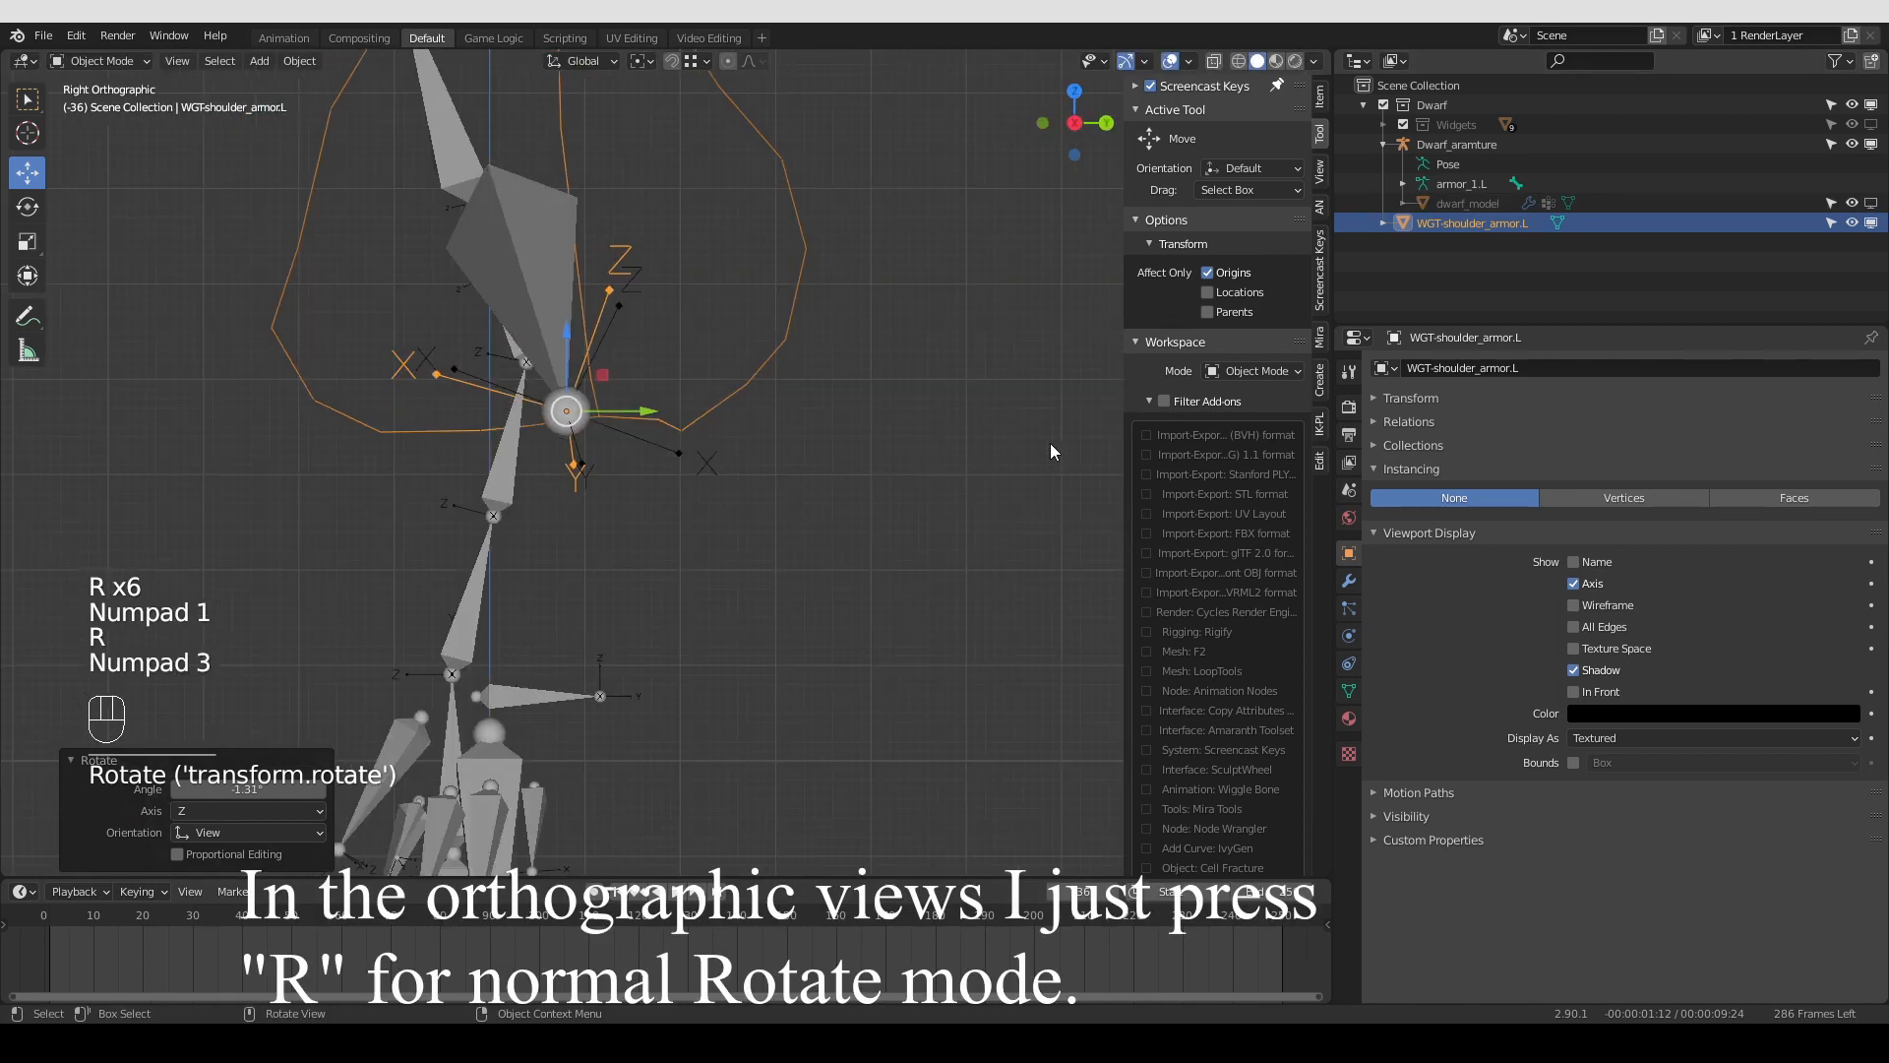
pyautogui.press('r')
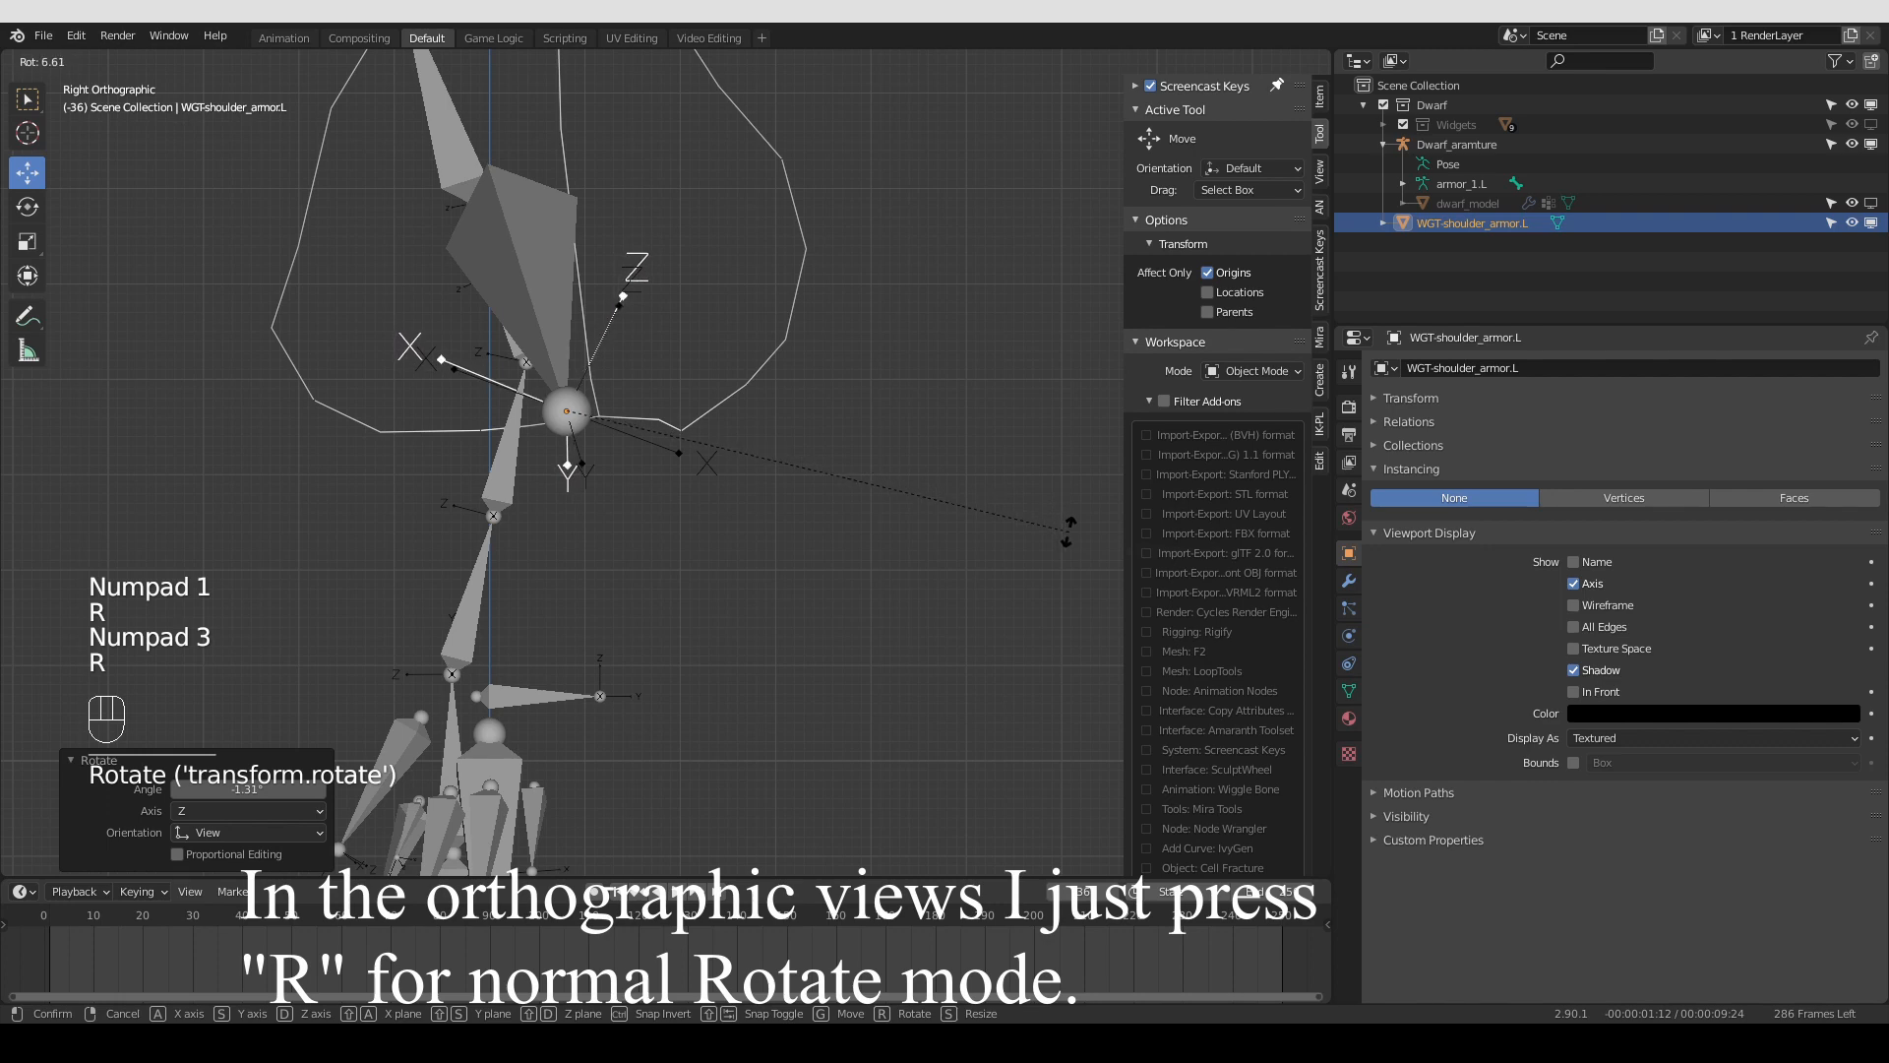
pyautogui.click(1059, 509)
pyautogui.press('KP_7')
pyautogui.press('r')
pyautogui.click(1107, 439)
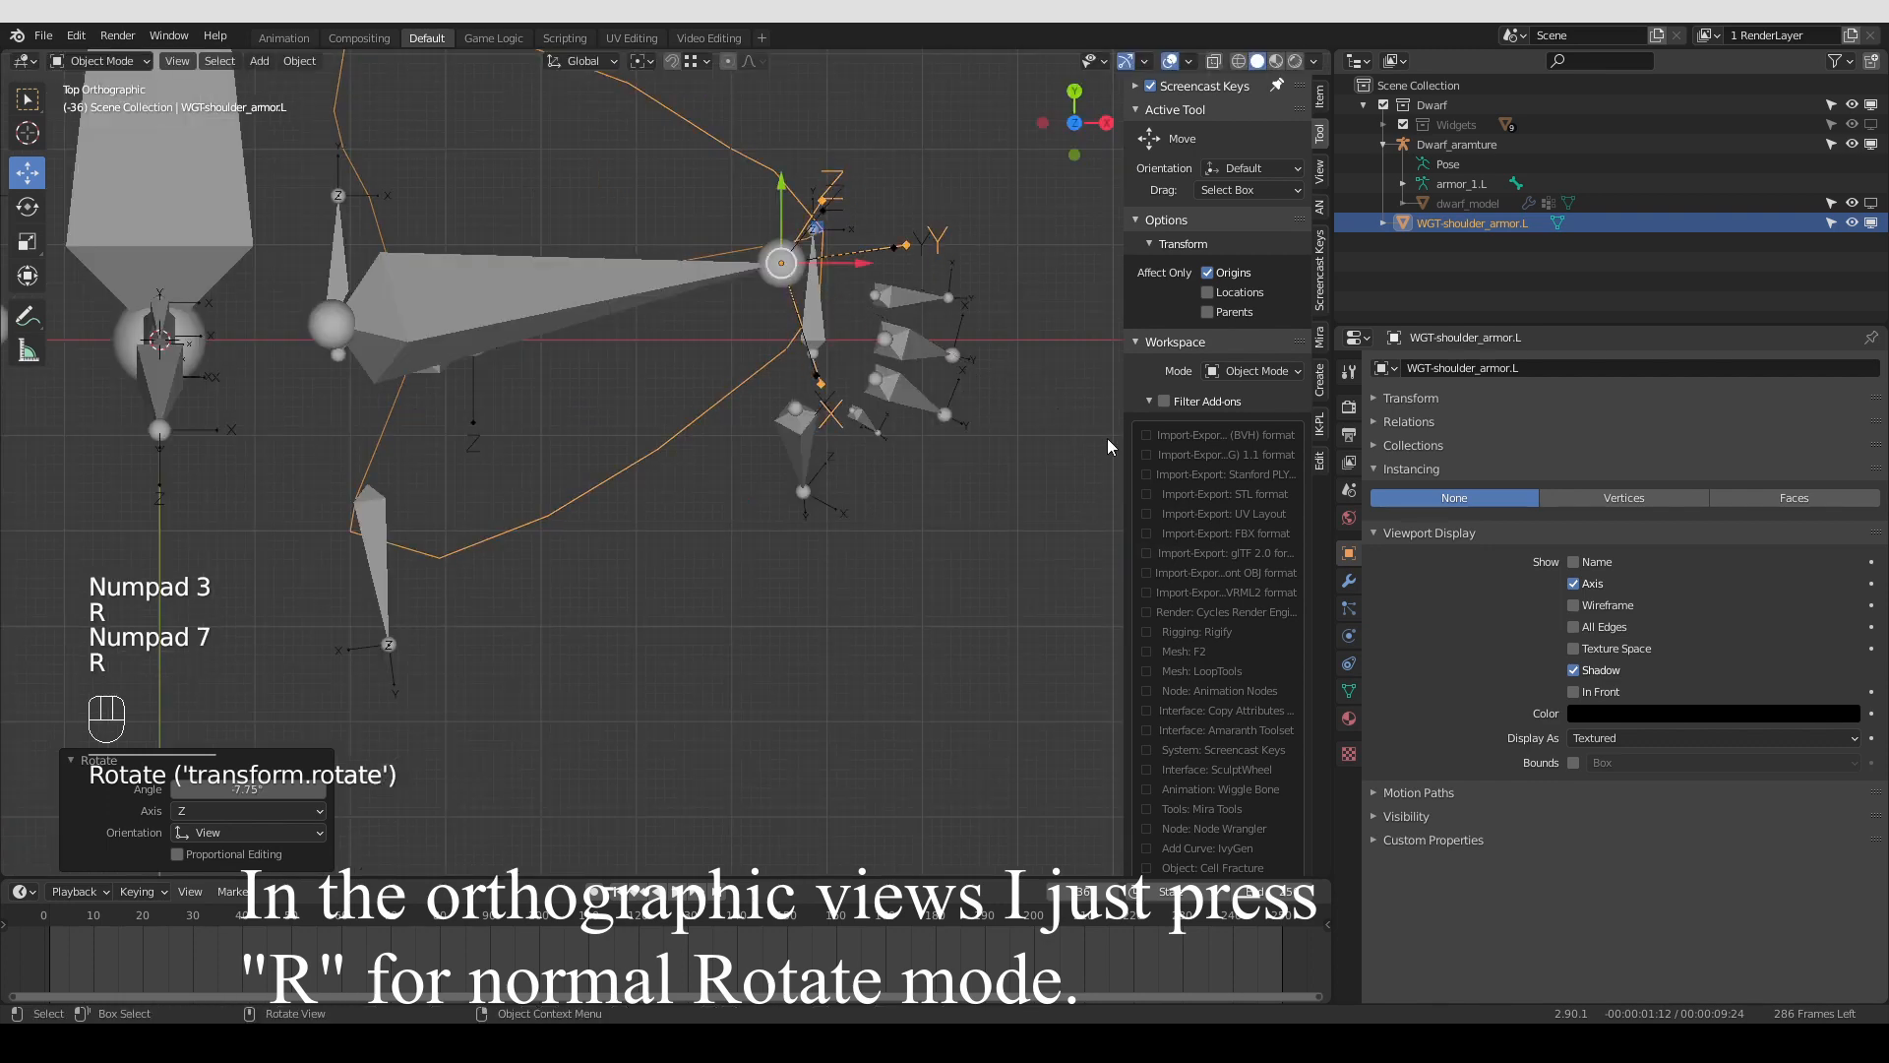
# Refine the origin's rotation with small corrections in the front, right and top views, including about 2.33° in front view
pyautogui.press('KP_3')
pyautogui.press('KP_1')
pyautogui.press('r')
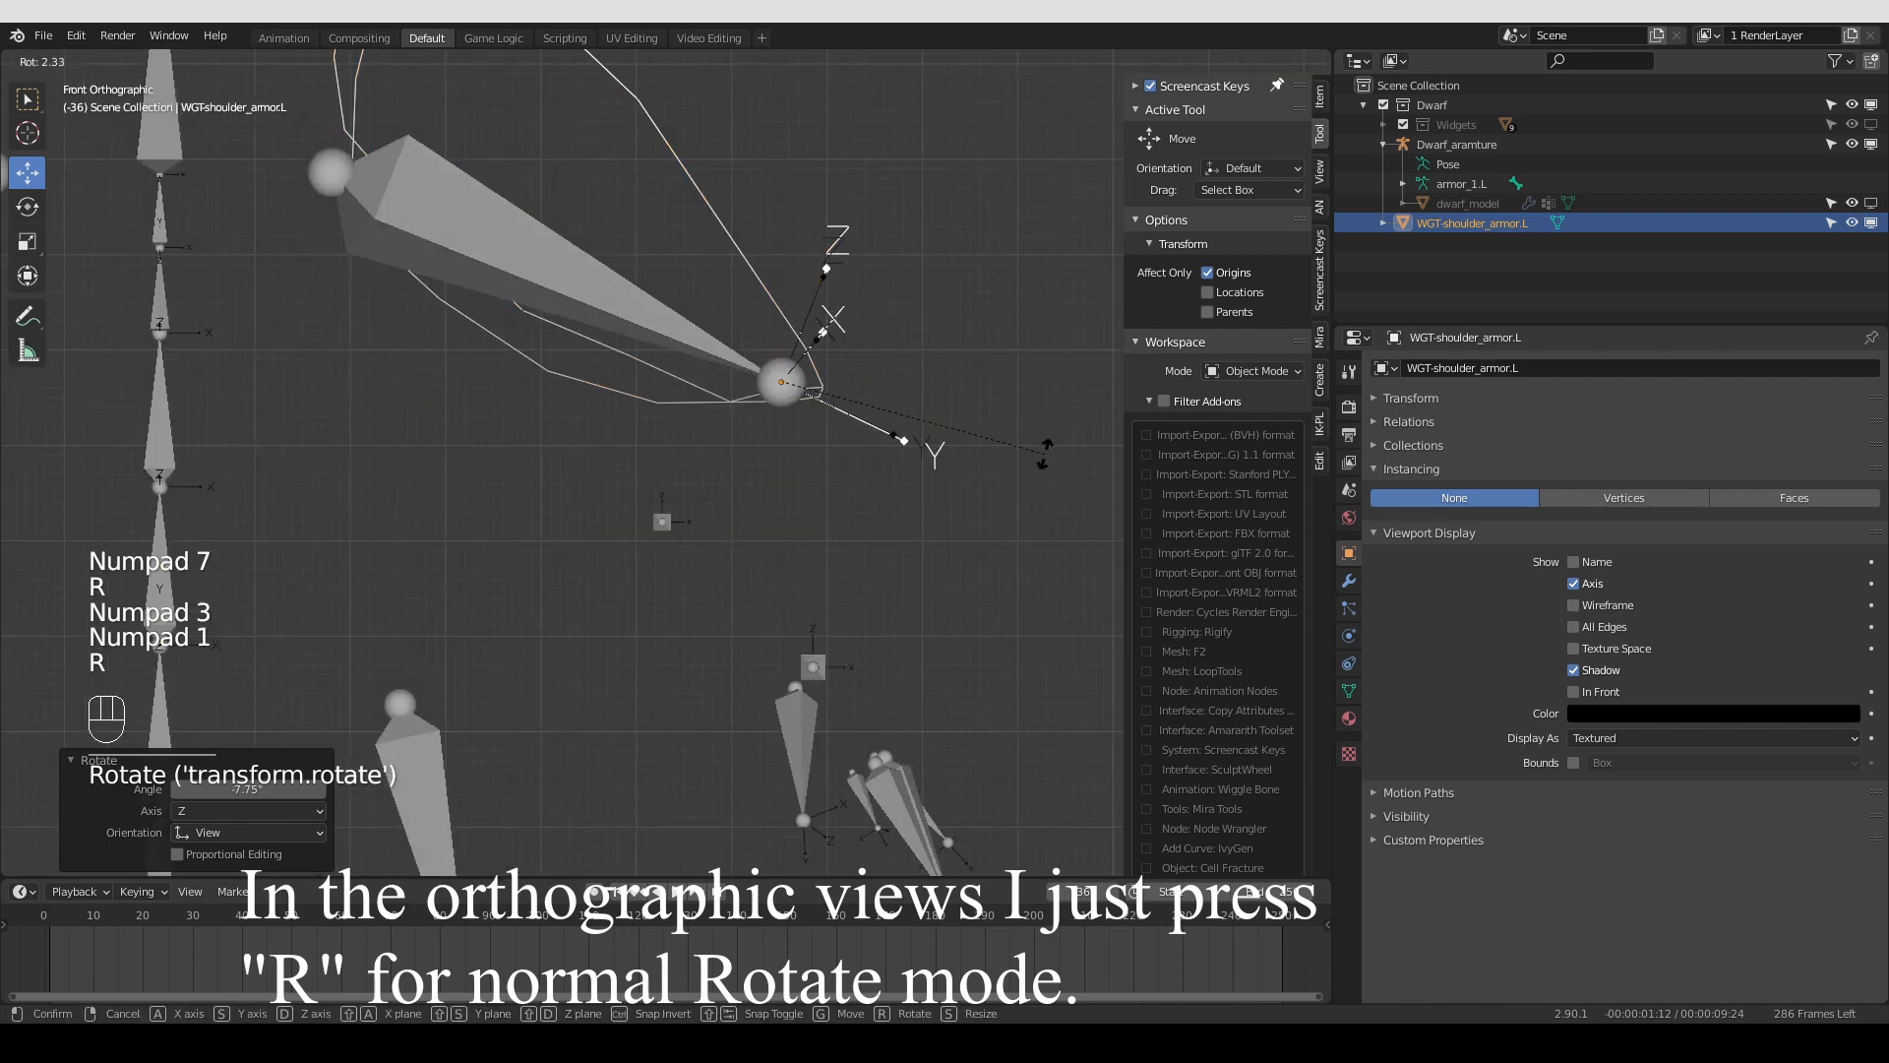
pyautogui.click(1041, 453)
pyautogui.press('KP_3')
pyautogui.press('r')
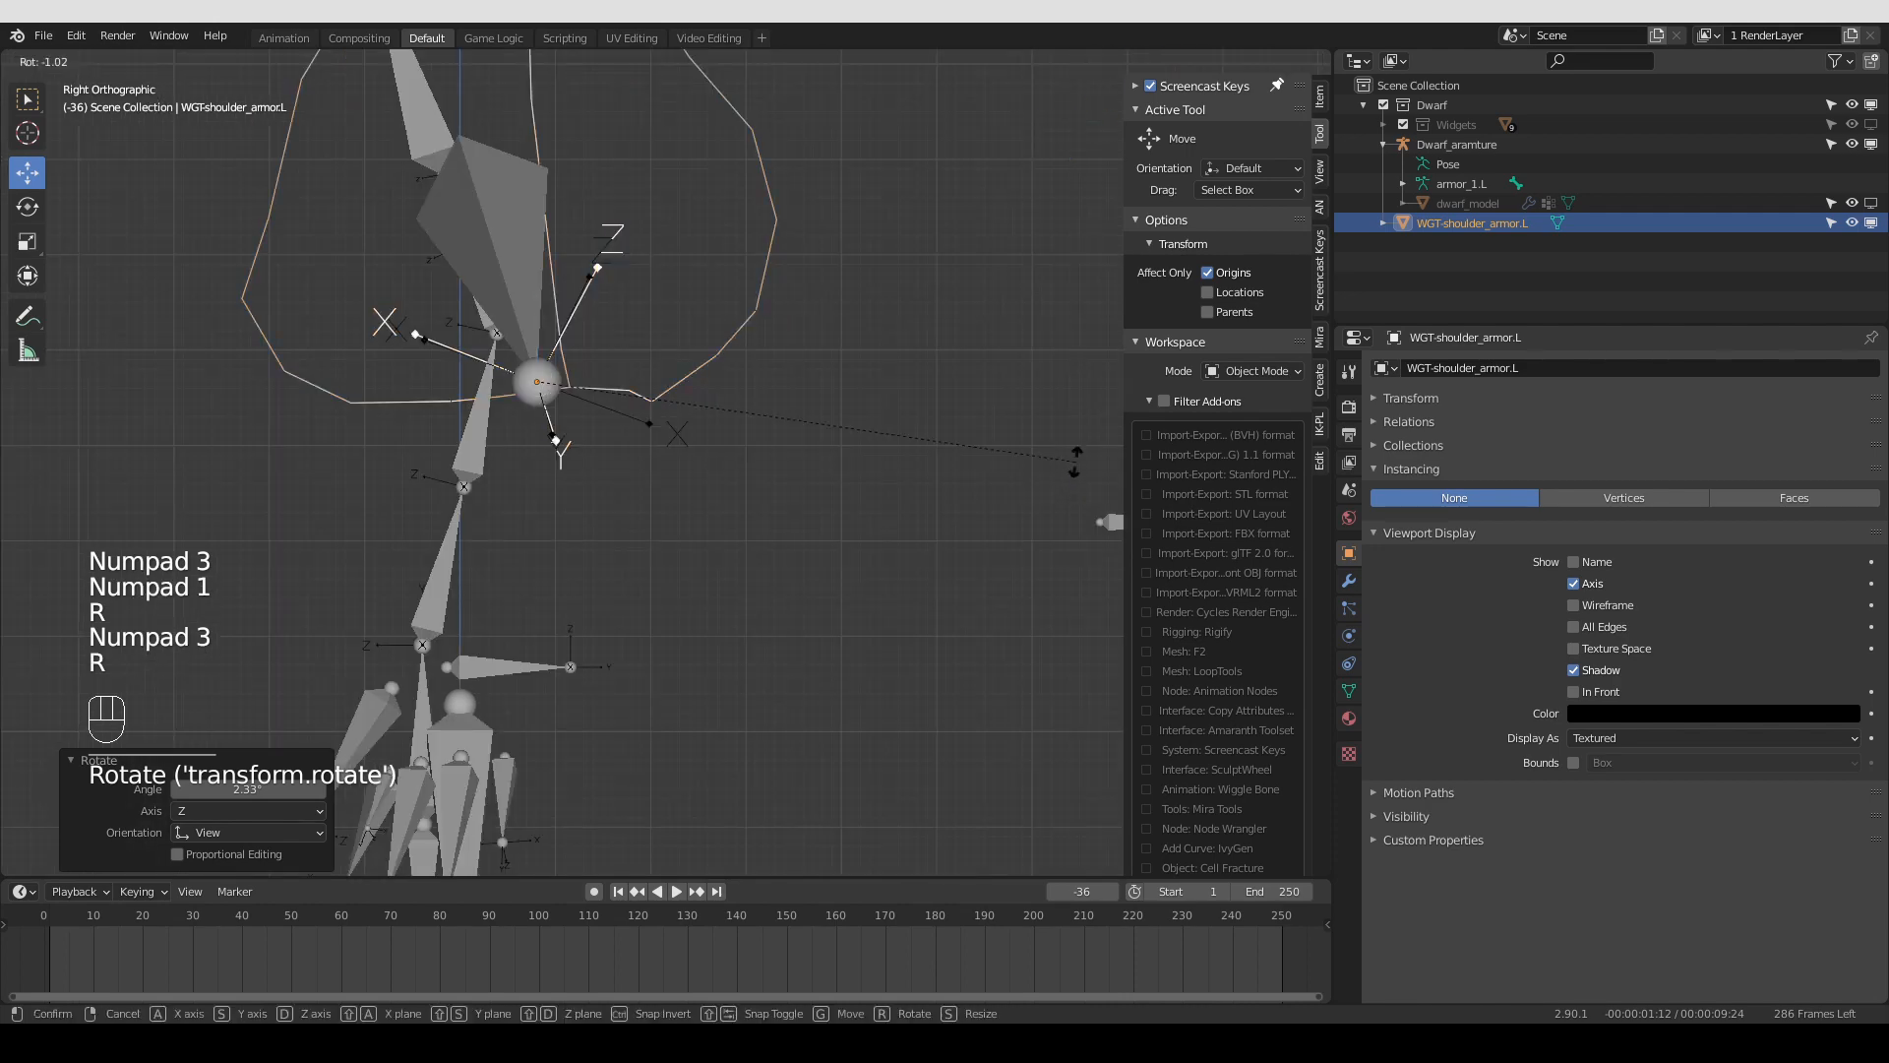
pyautogui.click(1077, 453)
pyautogui.press('KP_7')
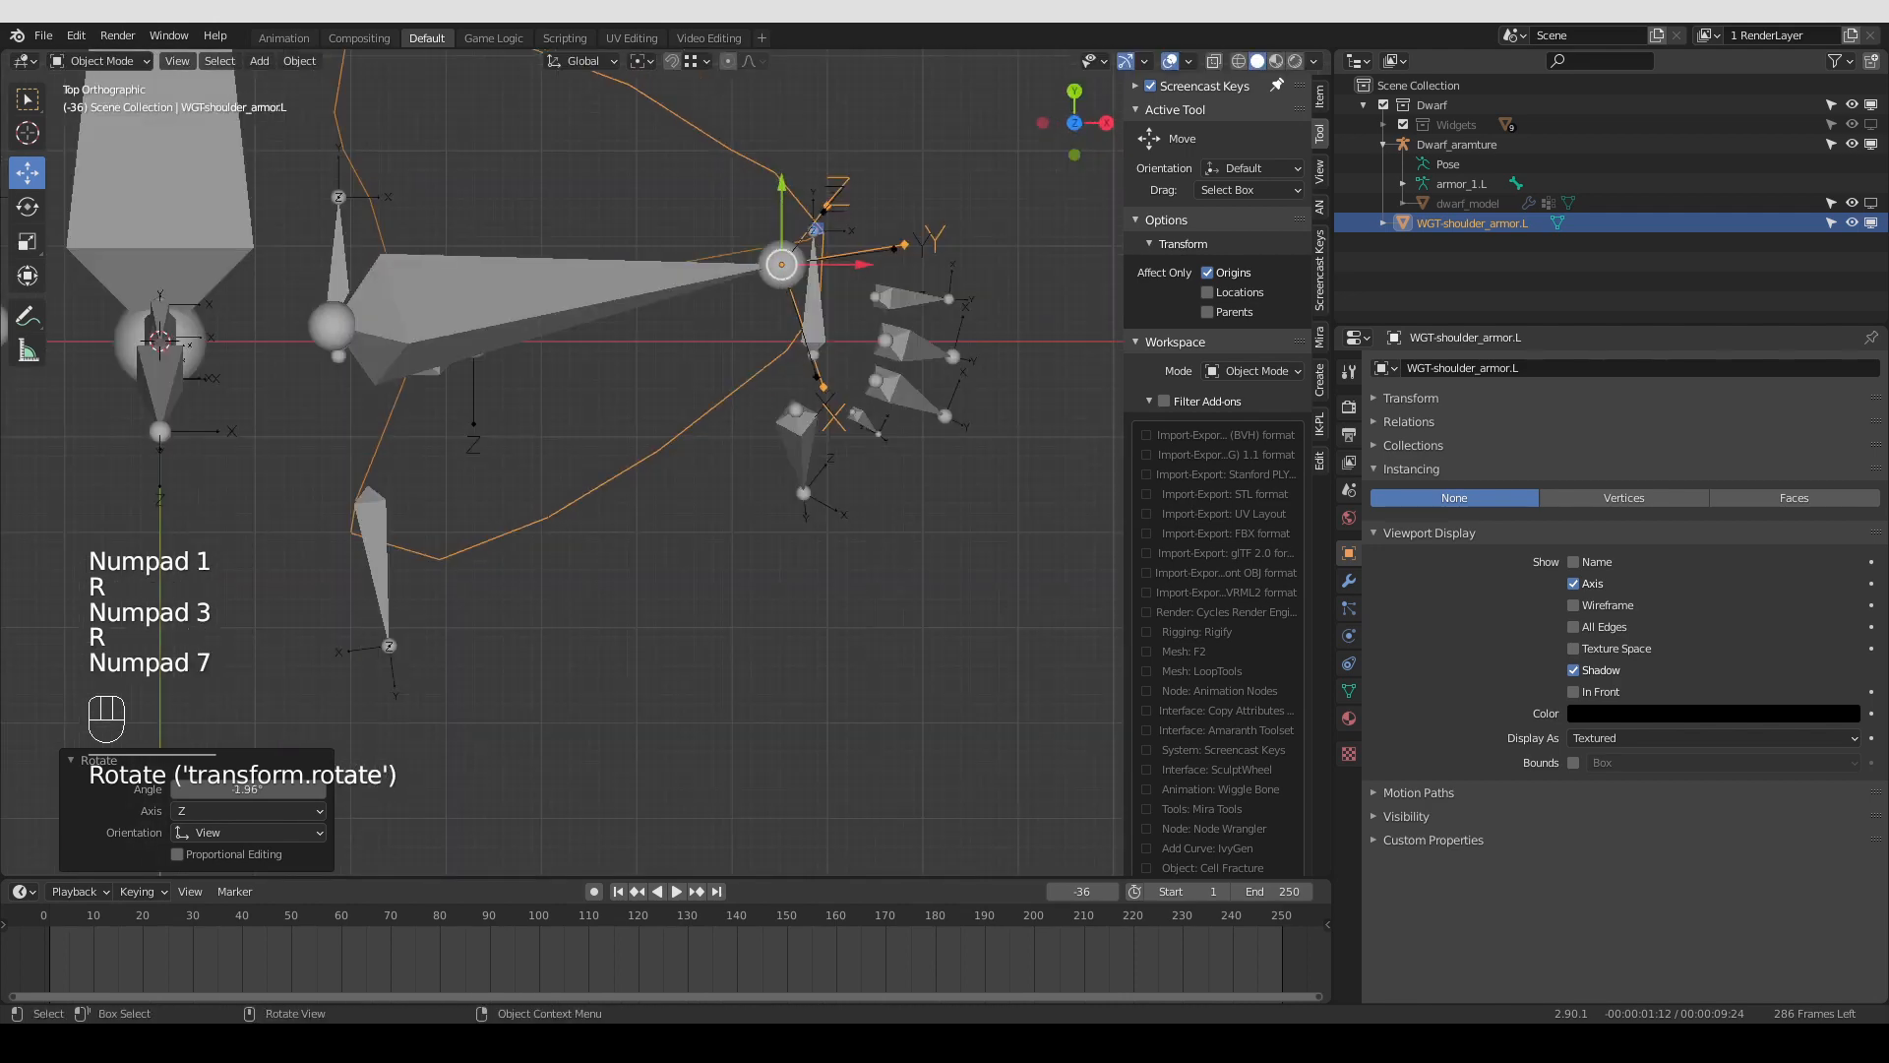
pyautogui.press('r')
pyautogui.click(1094, 462)
# Snap the widget's origin from the tip to the base of the left shoulder armor bone
pyautogui.moveTo(1094, 484); pyautogui.dragTo(854, 449, button='middle')
pyautogui.moveTo(788, 363); pyautogui.dragTo(886, 423, button='middle')
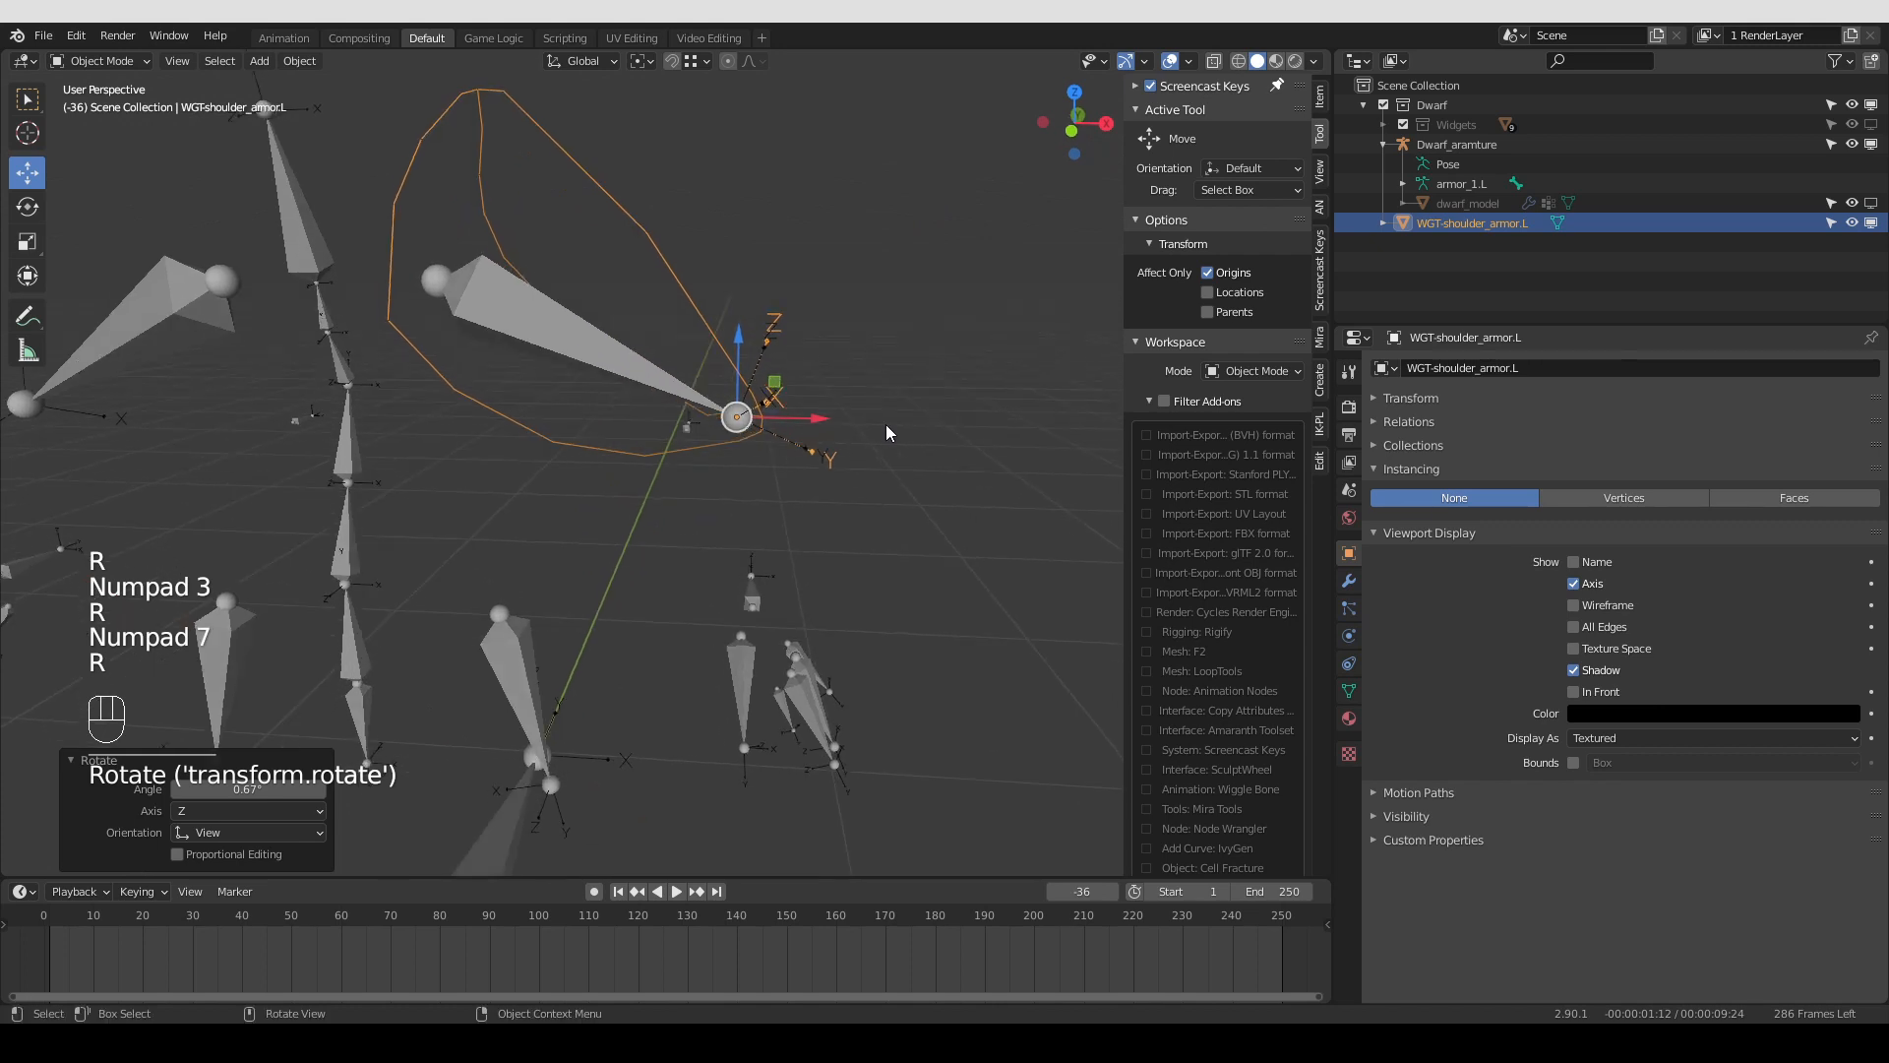
pyautogui.press('g')
pyautogui.press('ctrl')
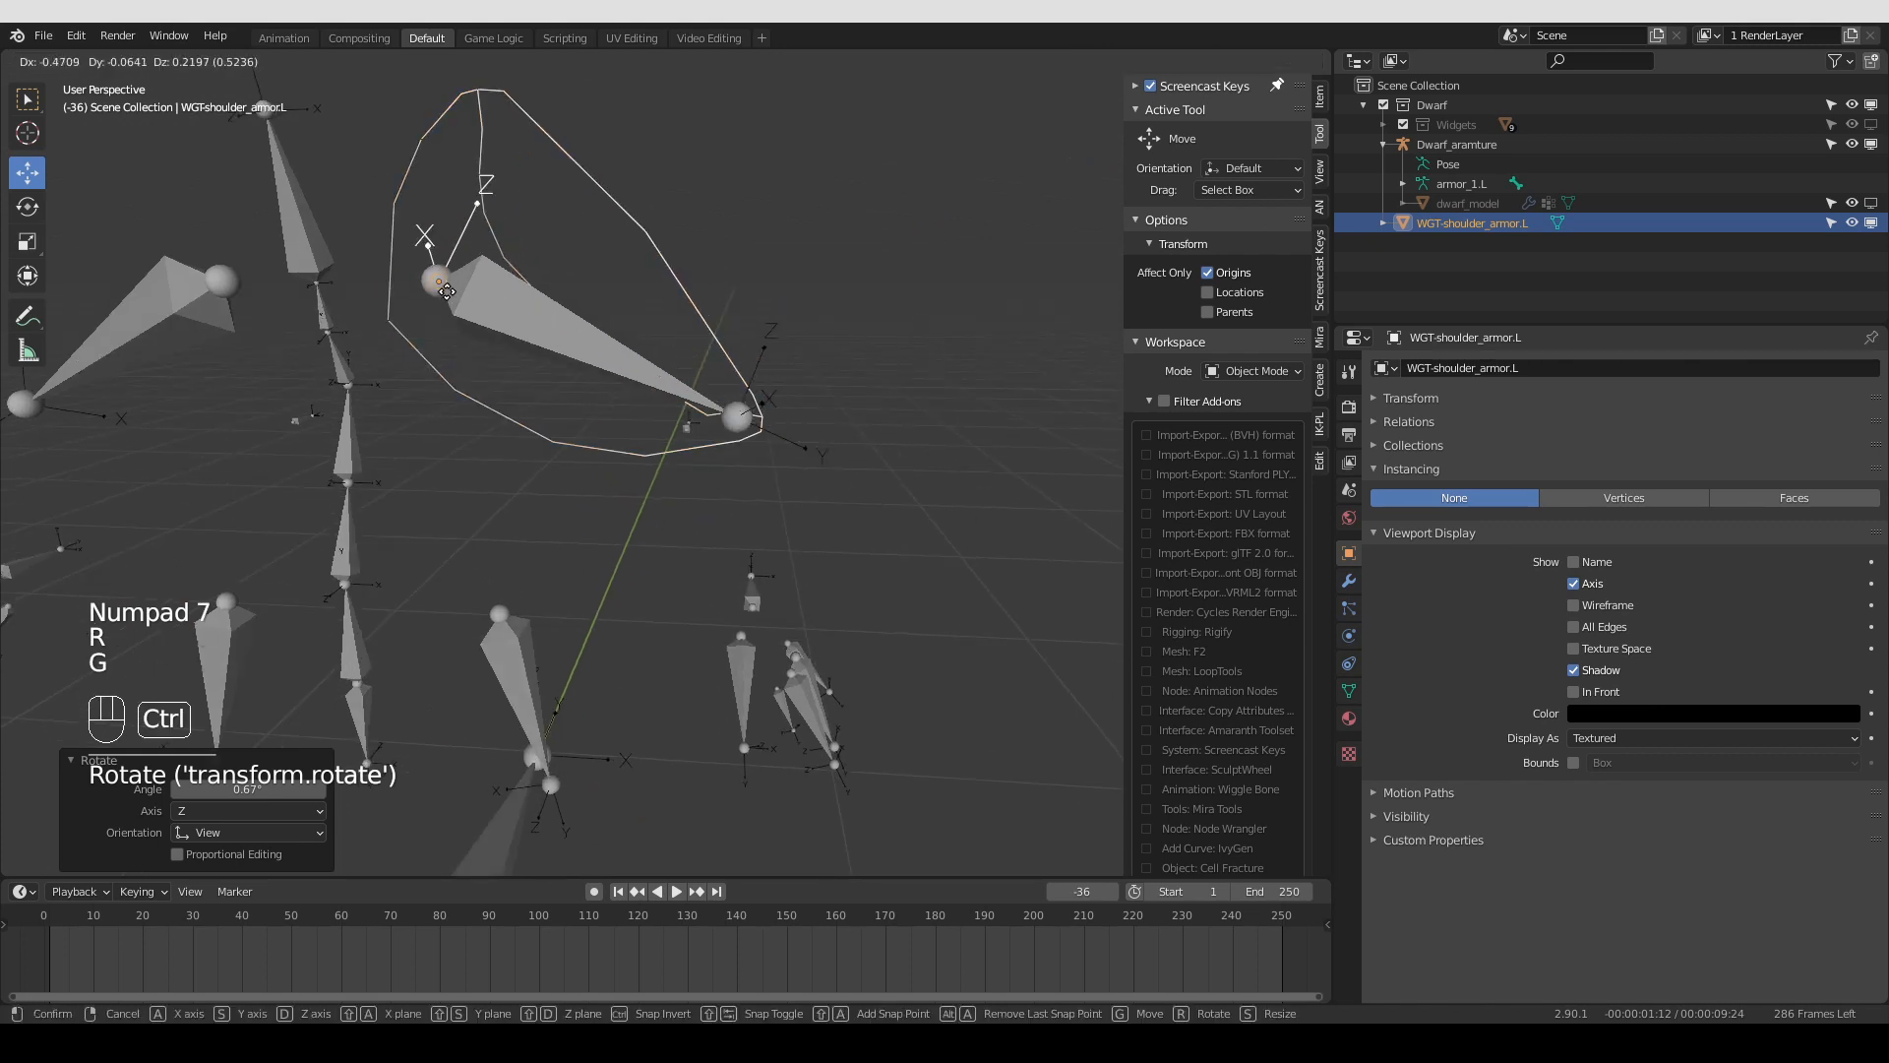
pyautogui.keyDown('ctrl'); pyautogui.click(438, 279); pyautogui.keyUp('ctrl')
pyautogui.moveTo(437, 279); pyautogui.dragTo(466, 339, button='middle')
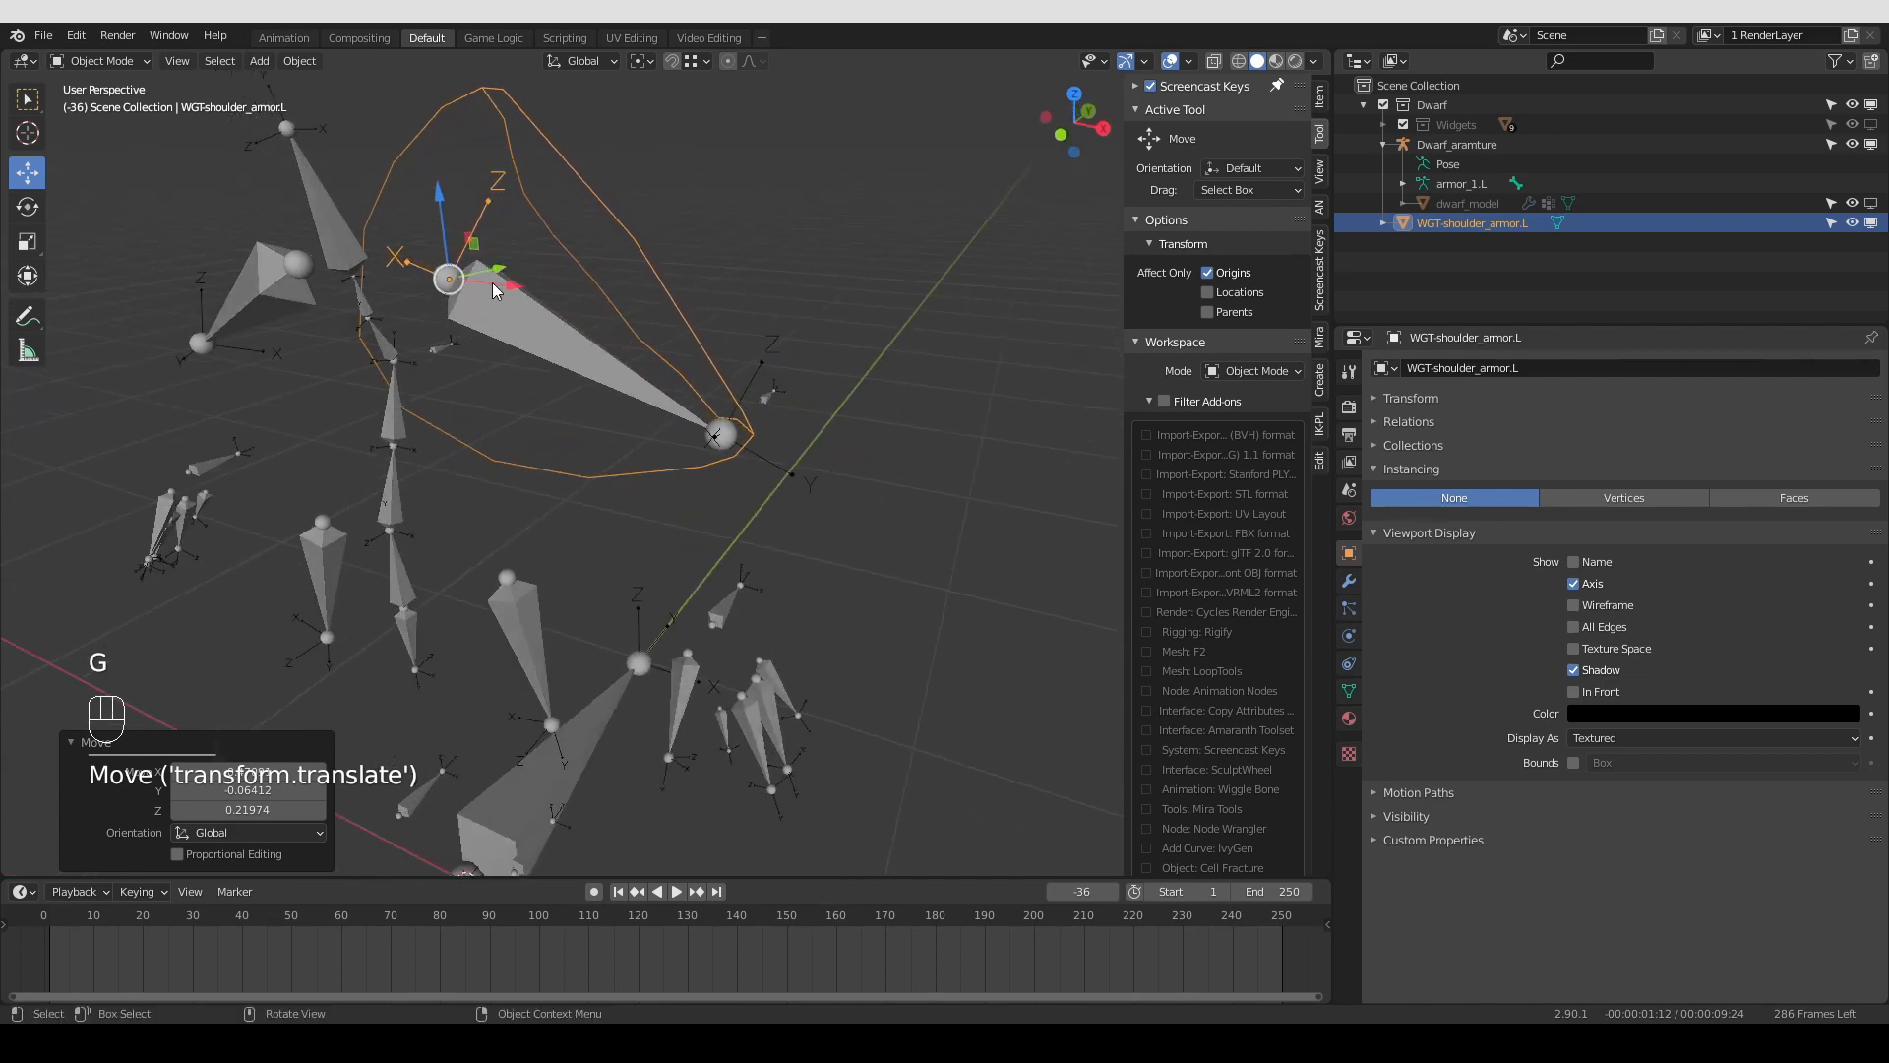
# Clear the widget's scale, display its transform values, and undo the scale clearing
pyautogui.hotkey('alt', 's')
pyautogui.scroll(-3, 410, 199)
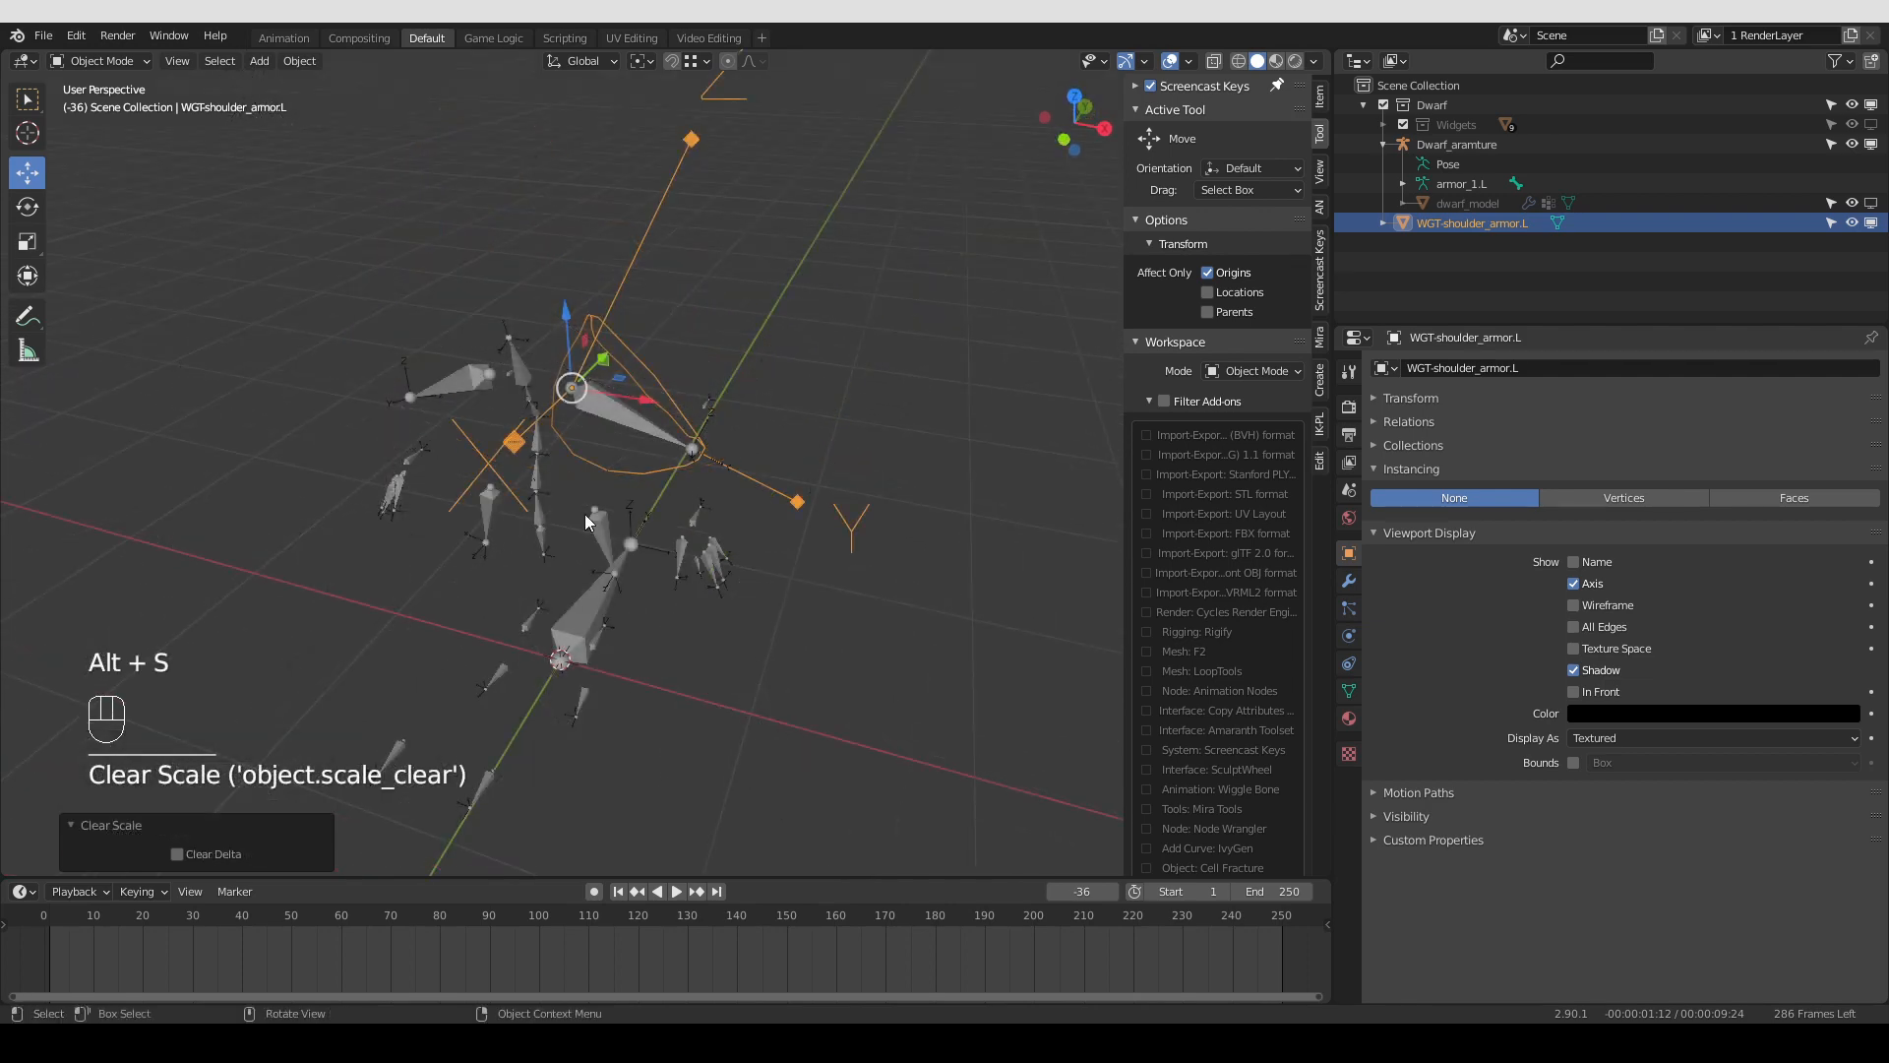
pyautogui.scroll(3, 584, 513)
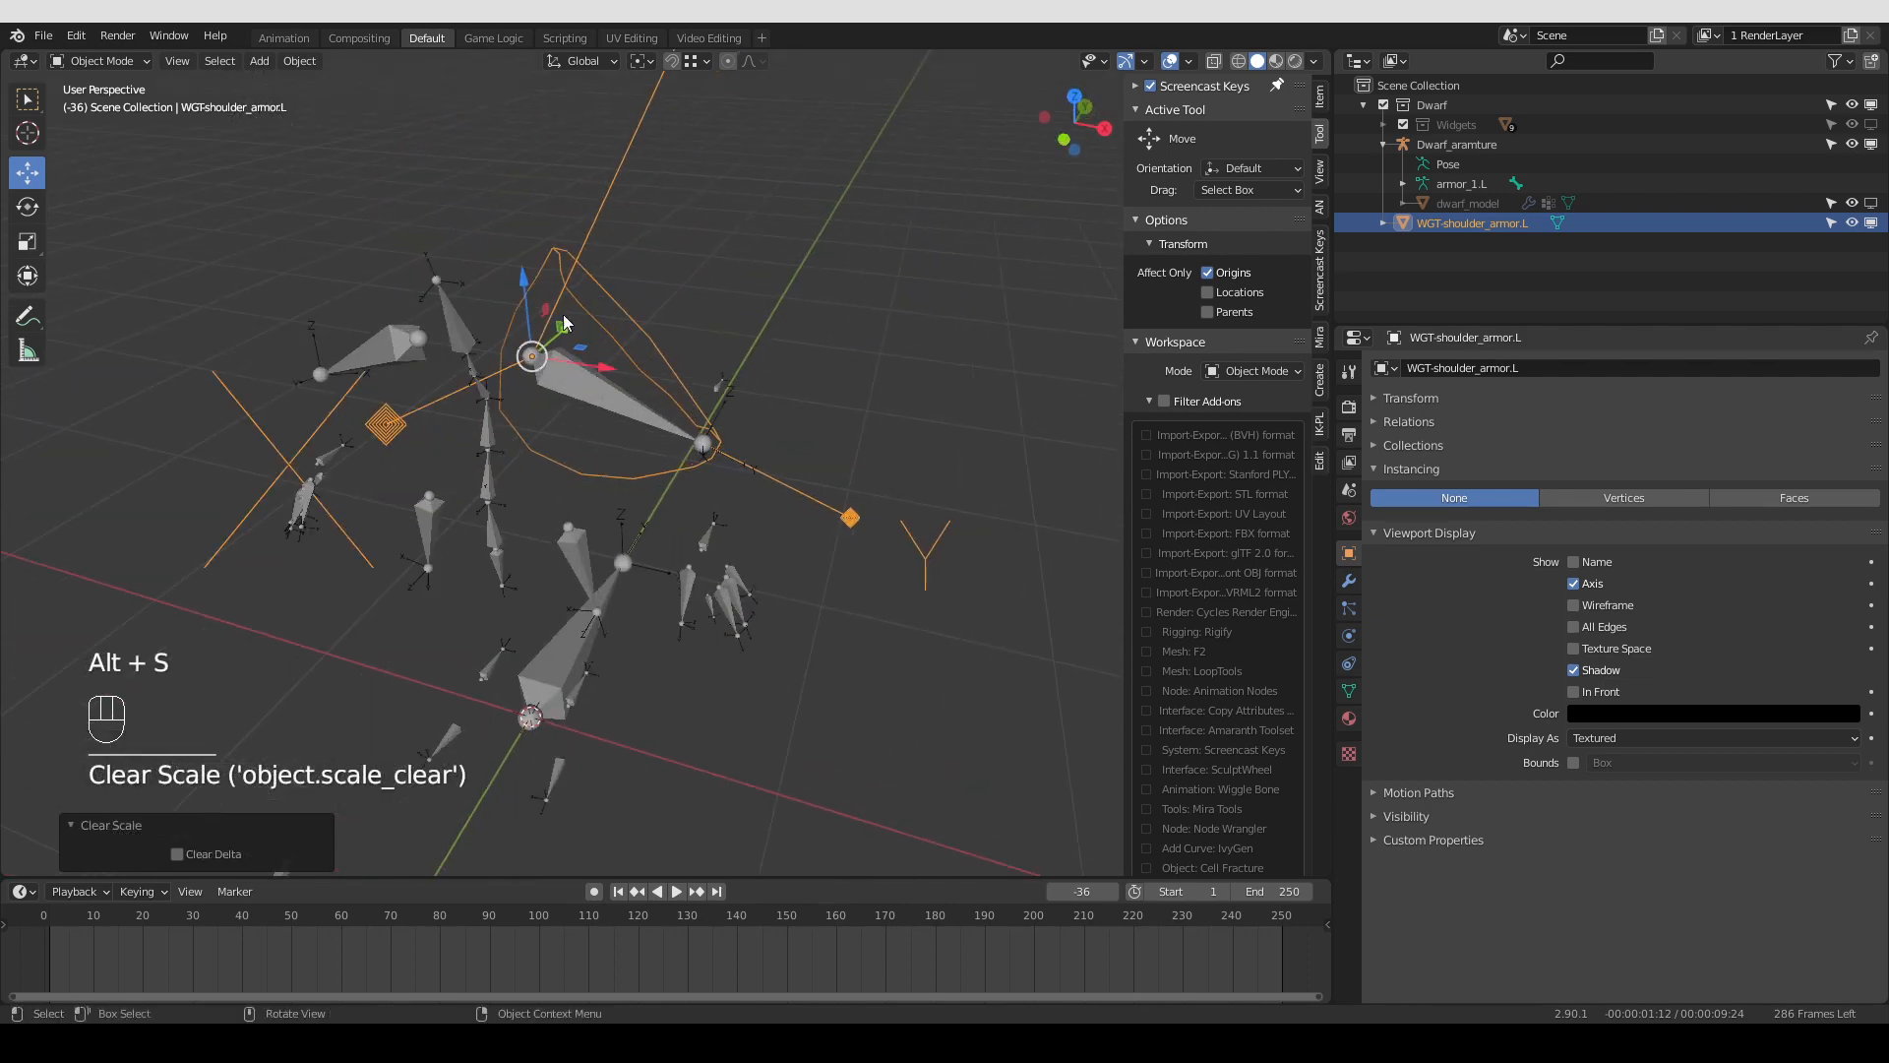
pyautogui.click(1318, 102)
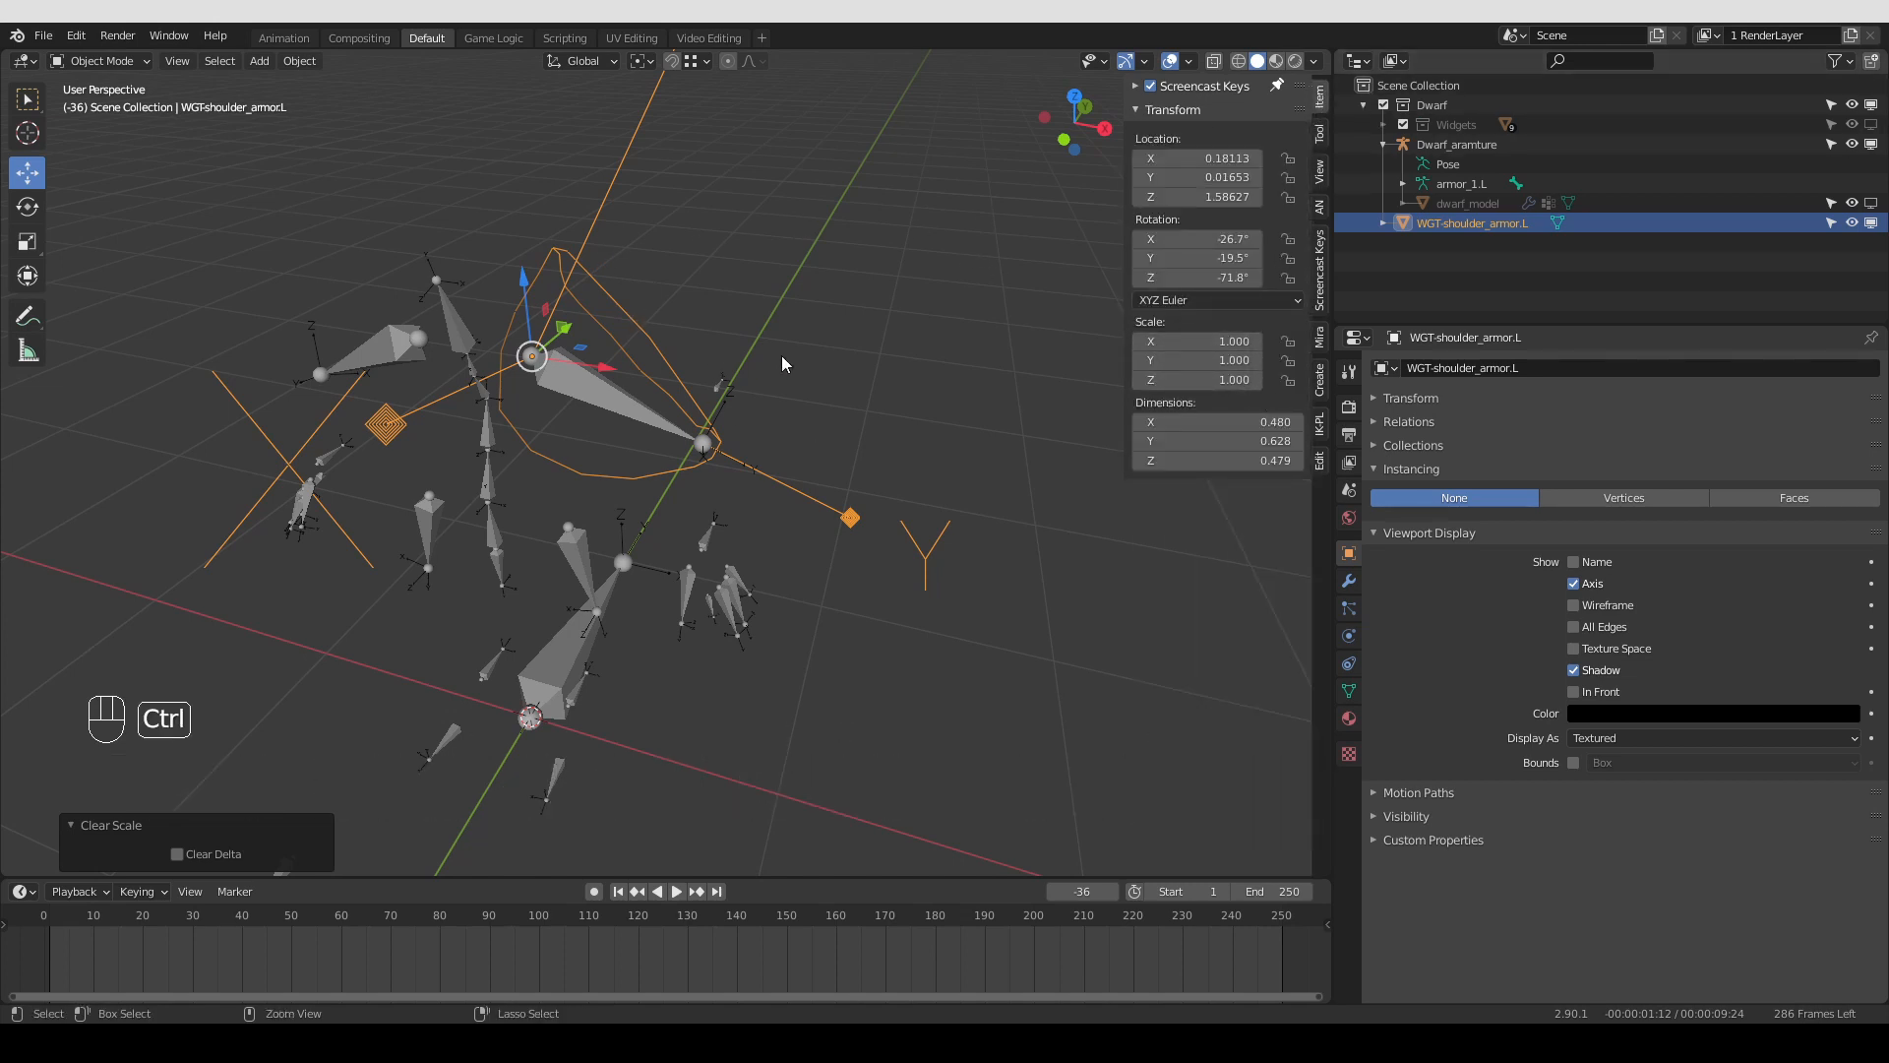
pyautogui.hotkey('ctrl', 'z')
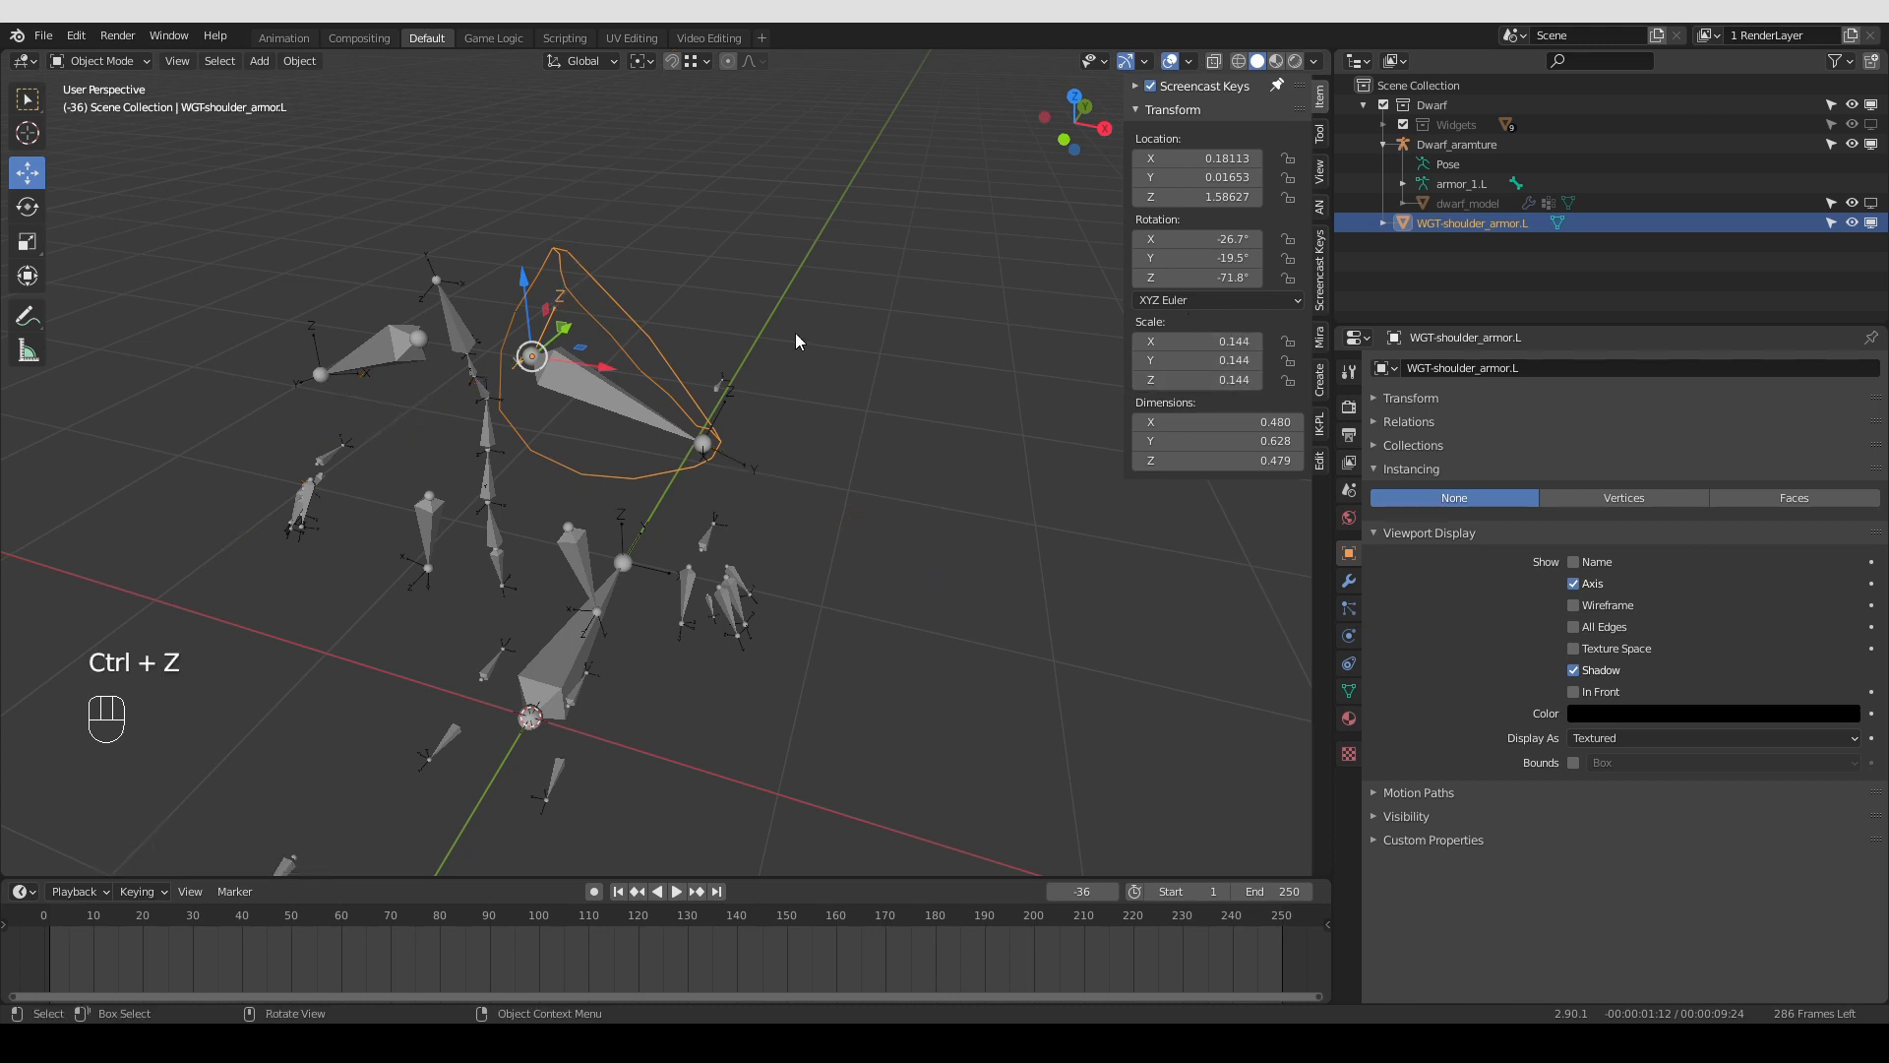
# Scale the widget's origin up to 0.224, and clear the object's scale to 1.000 on all axes
pyautogui.press('s')
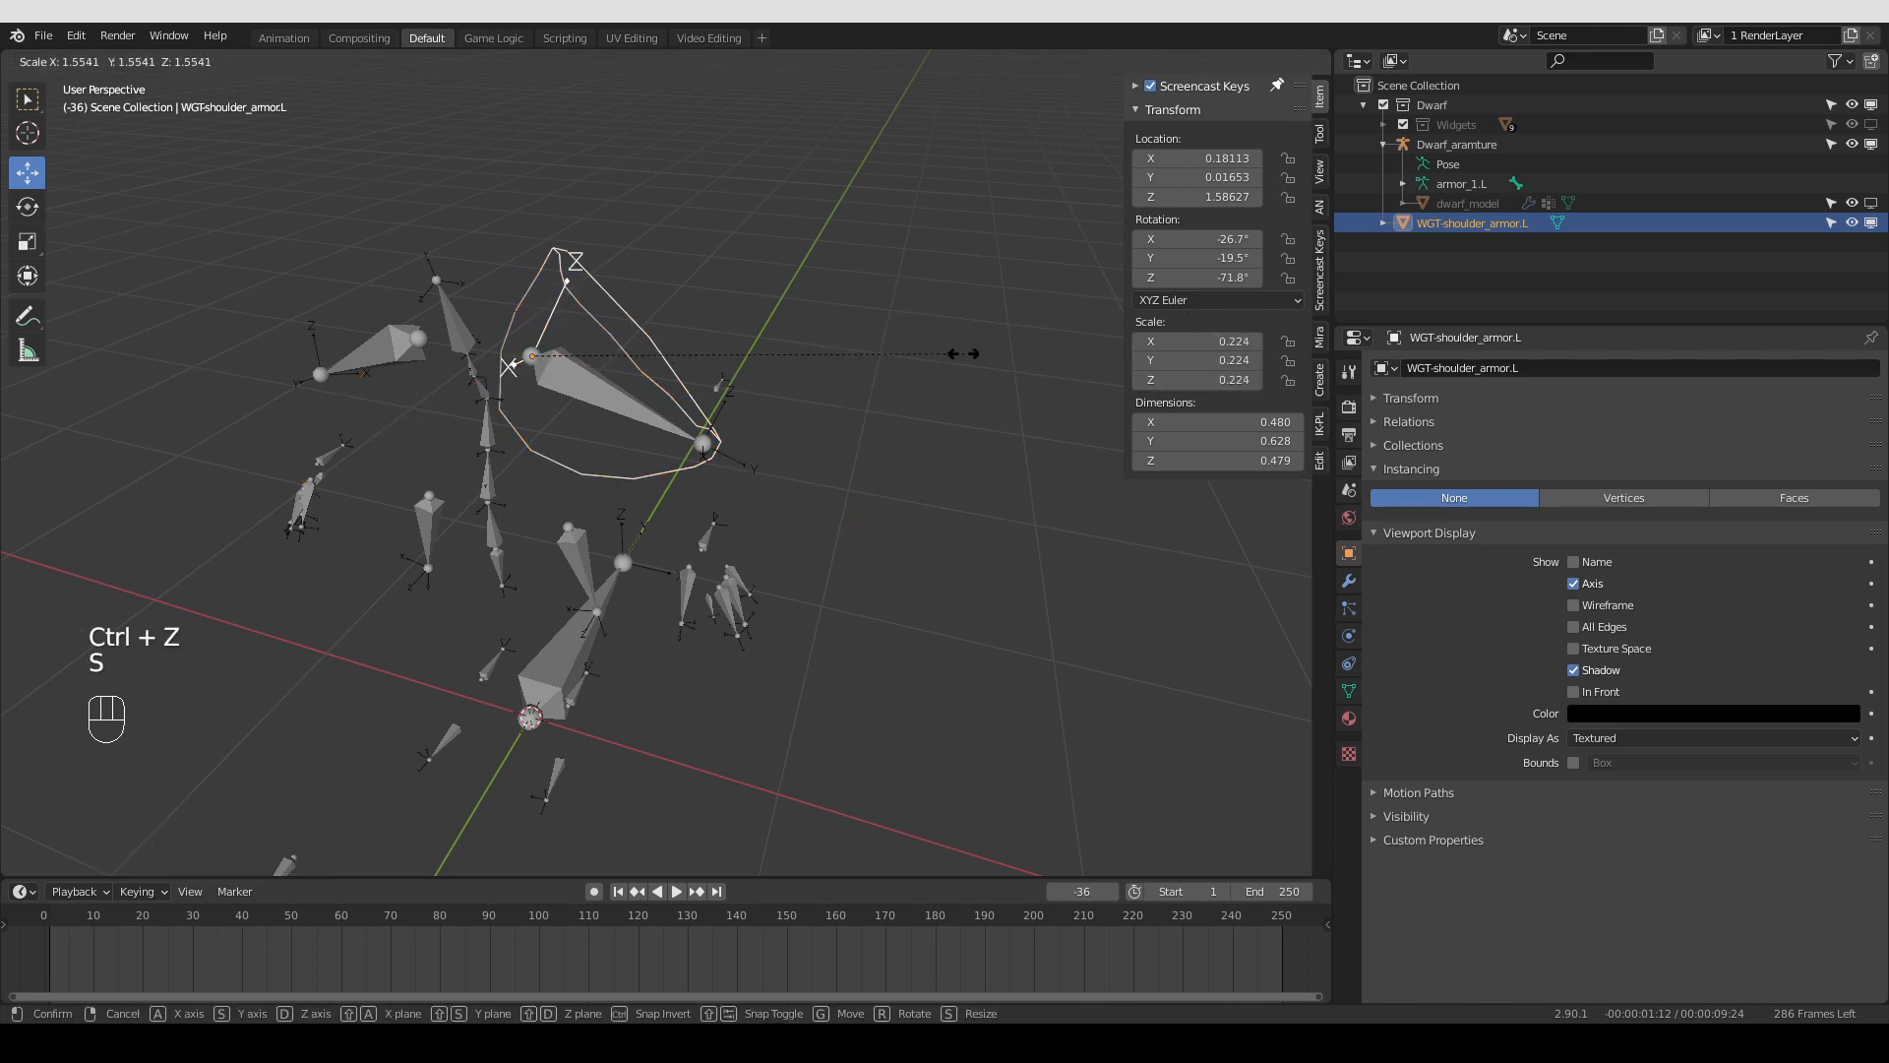
pyautogui.click(974, 354)
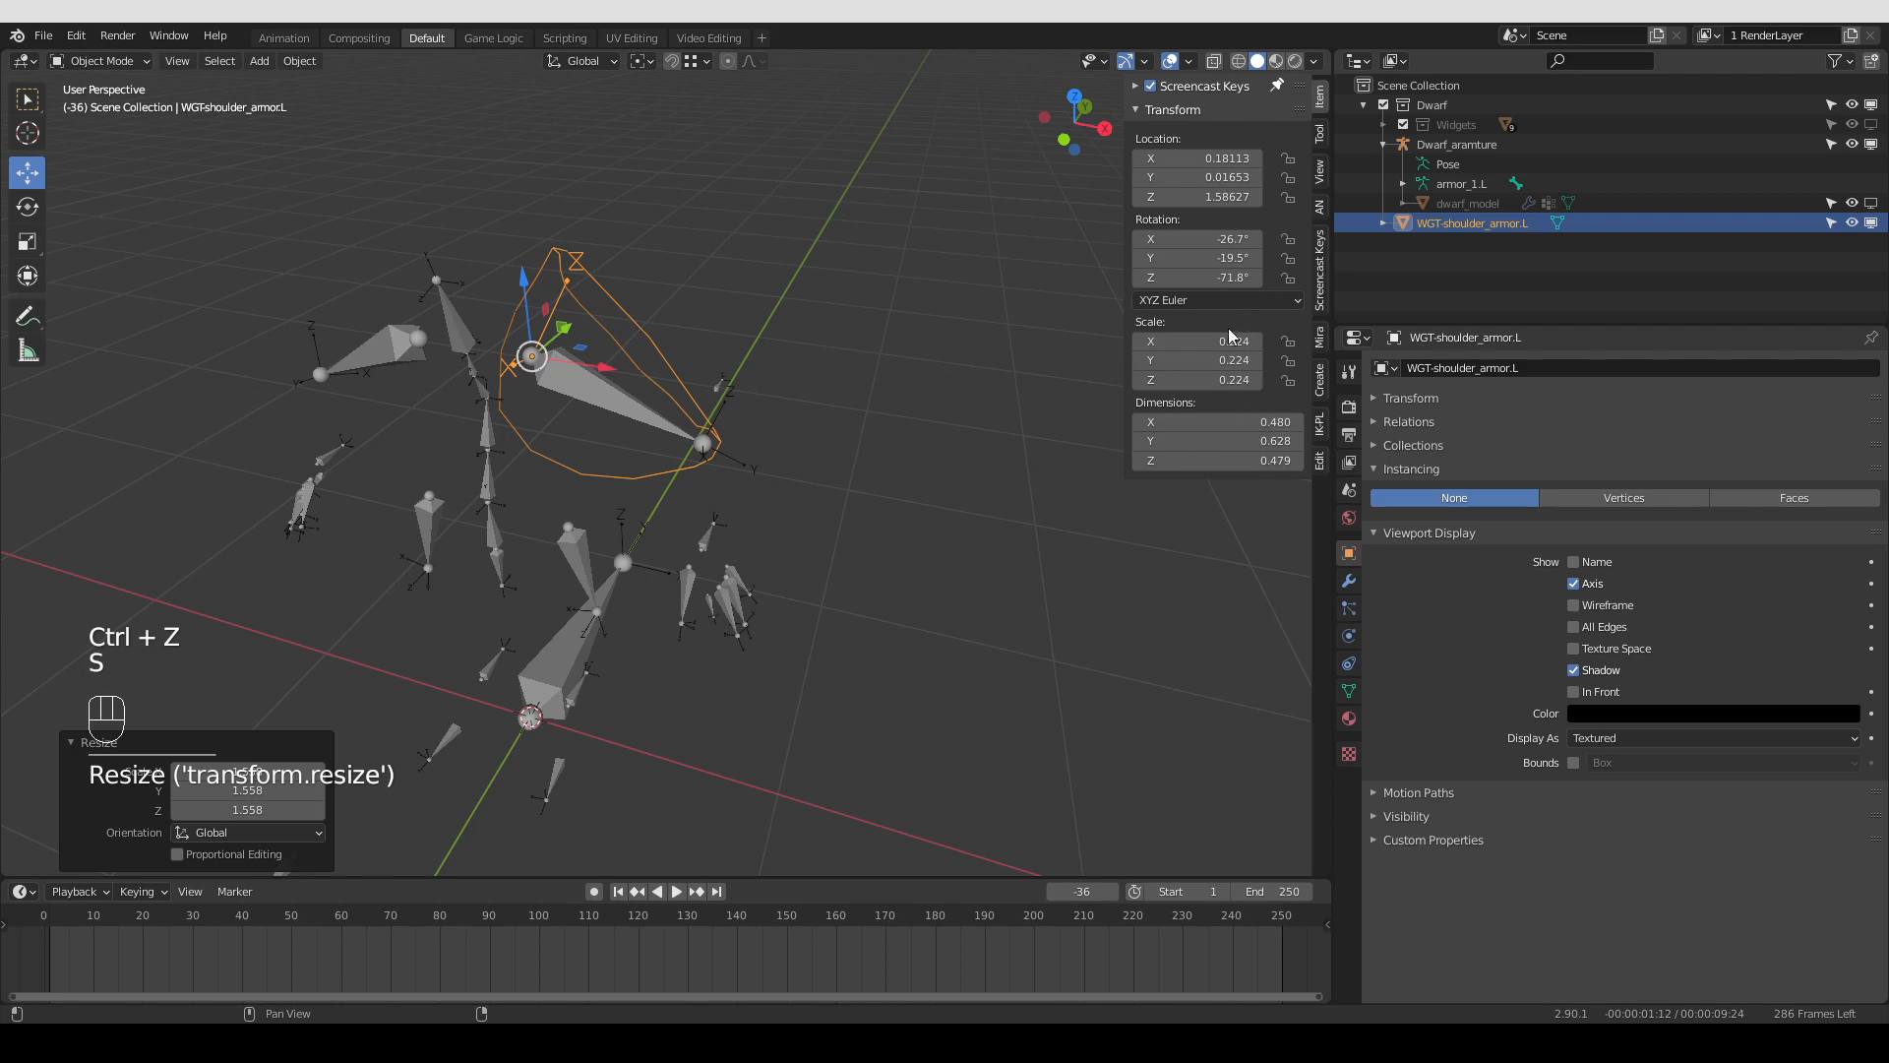
pyautogui.press('alt')
pyautogui.hotkey('alt', 's')
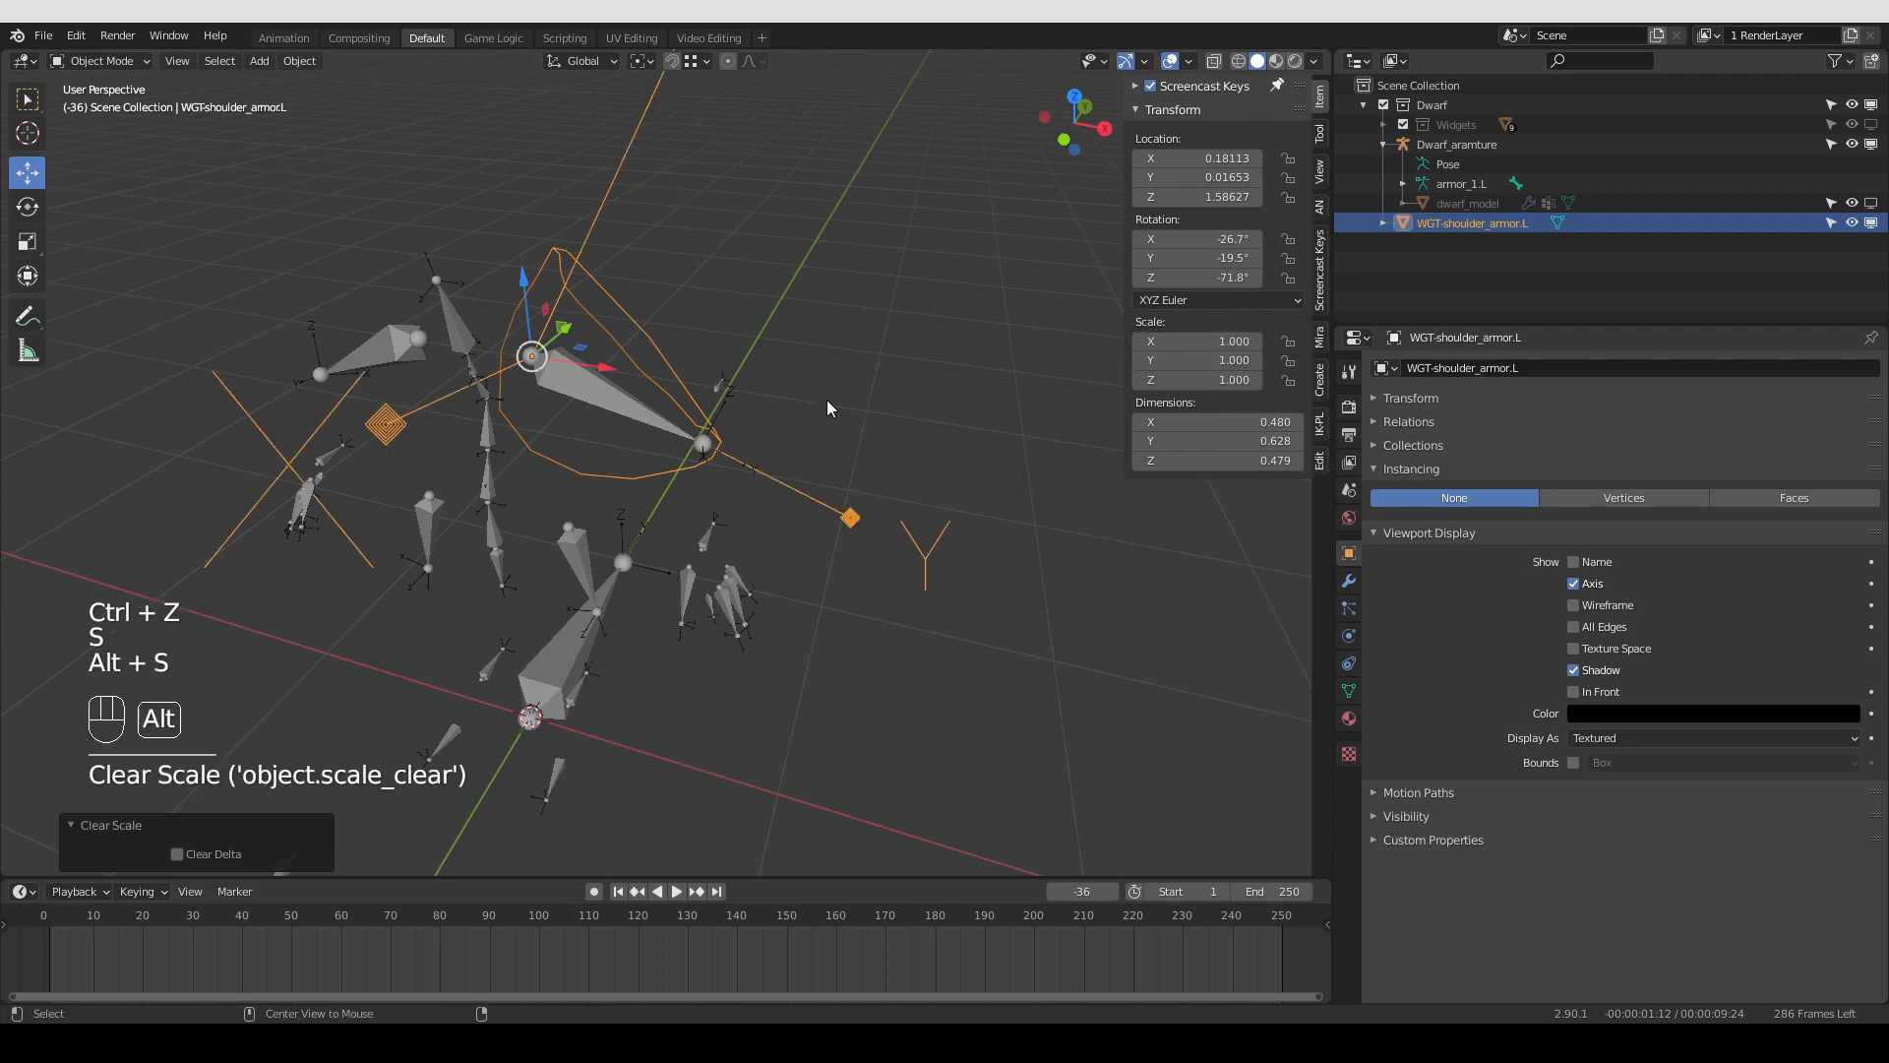
# Put the dwarf's armature into Pose Mode and select the left shoulder armor bone
pyautogui.moveTo(740, 288); pyautogui.dragTo(764, 364, button='middle')
pyautogui.scroll(2, 765, 364)
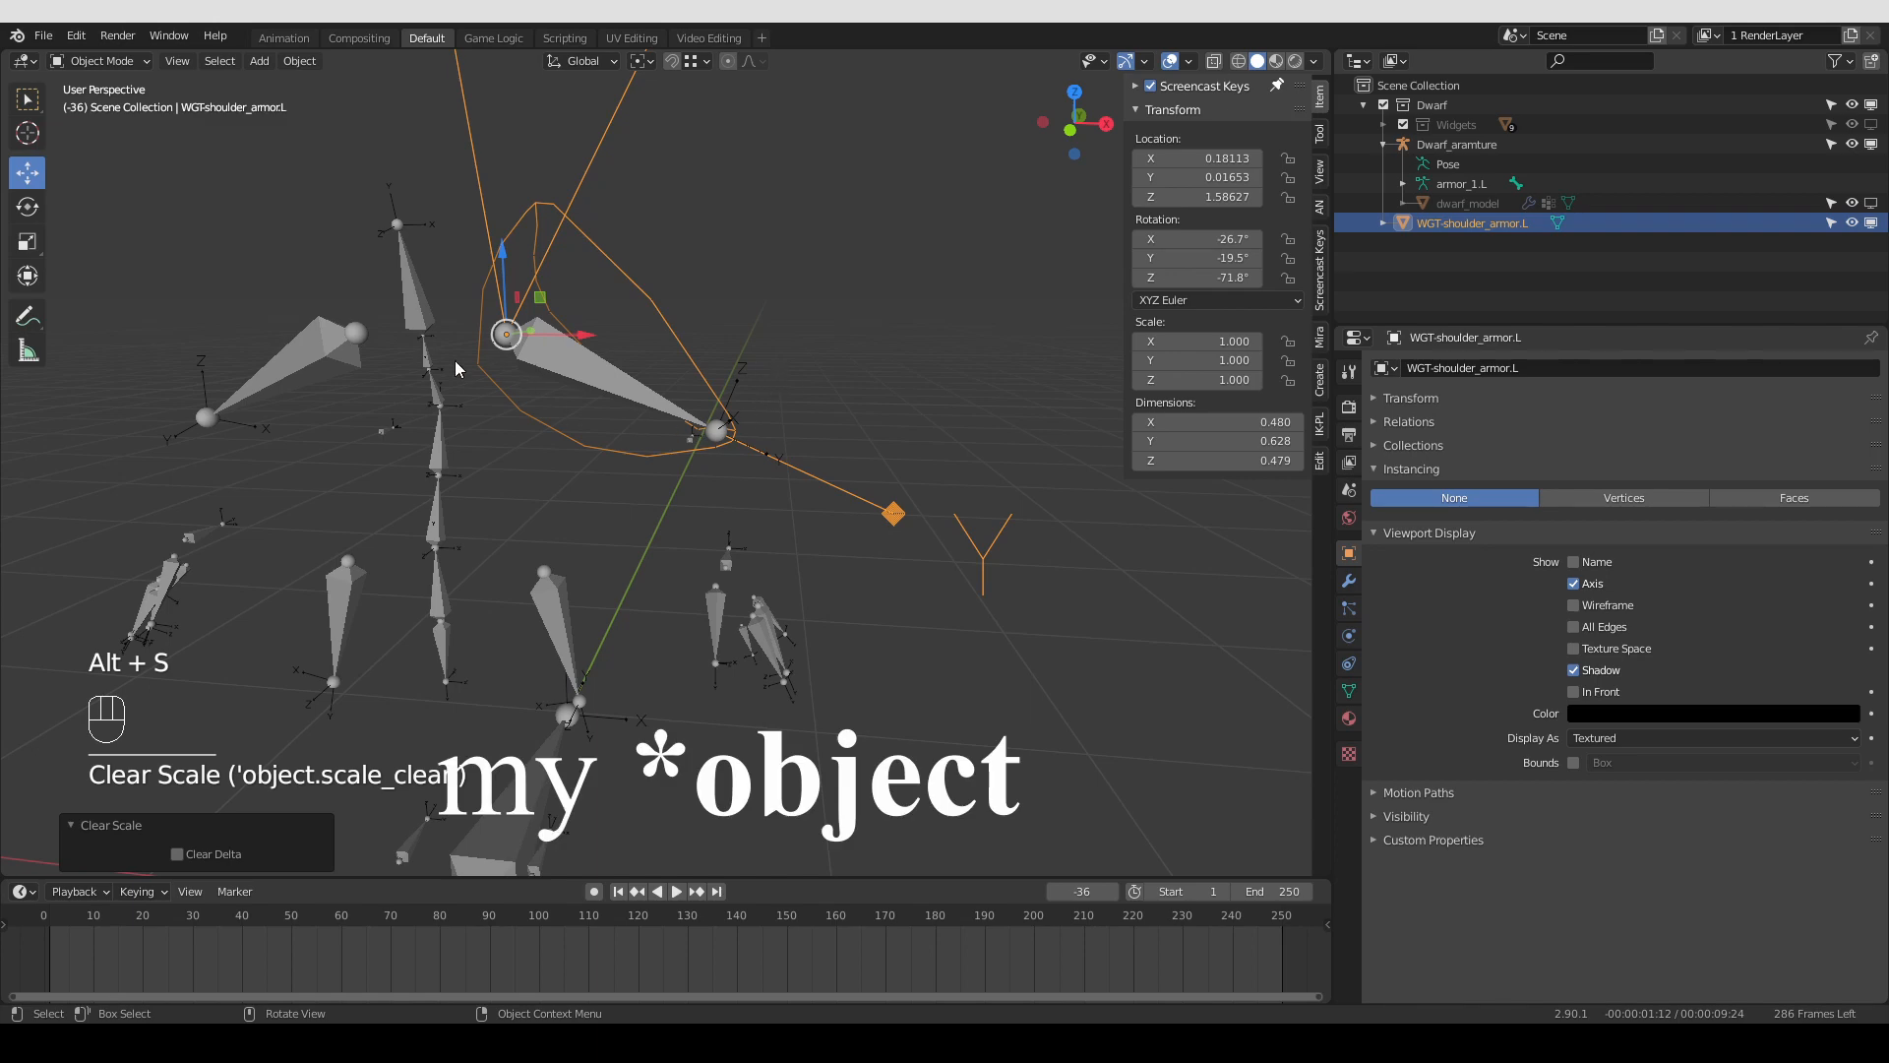
pyautogui.moveTo(455, 361); pyautogui.dragTo(376, 471, button='middle')
pyautogui.press('Tab')
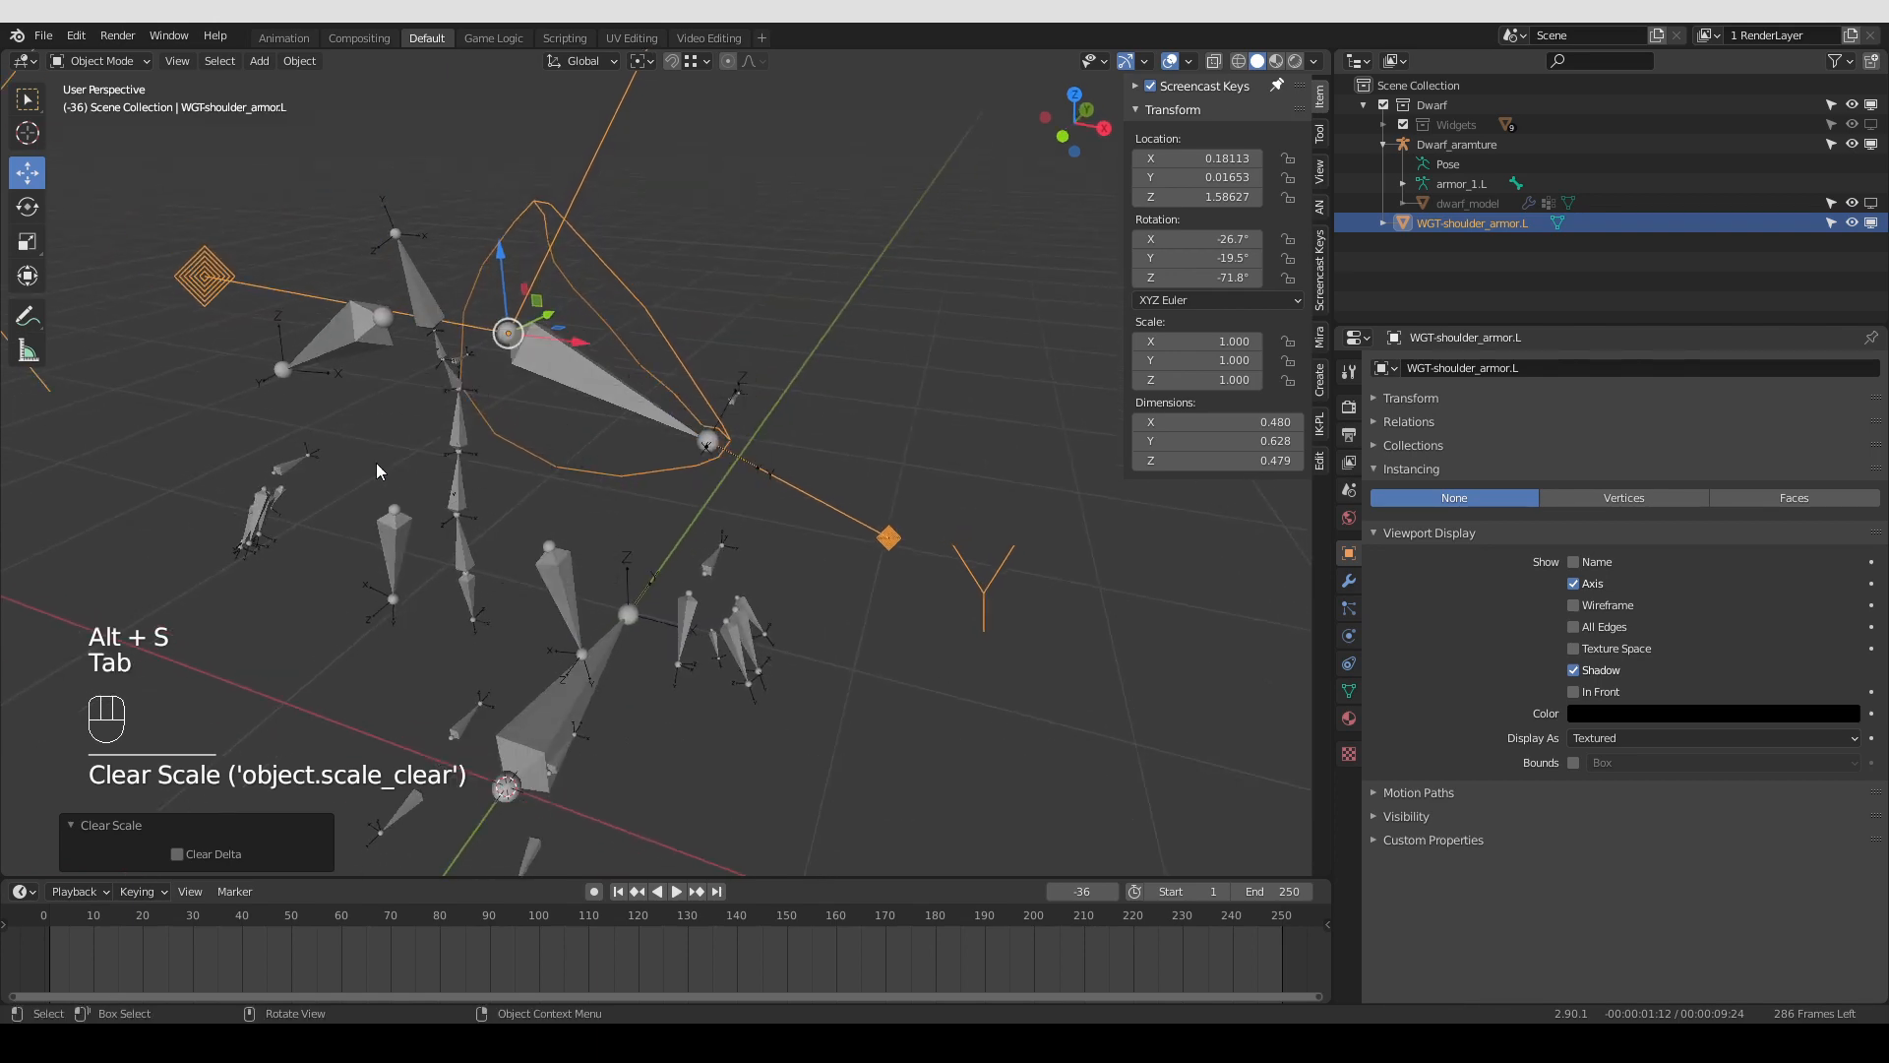
pyautogui.click(576, 390)
pyautogui.press('Tab')
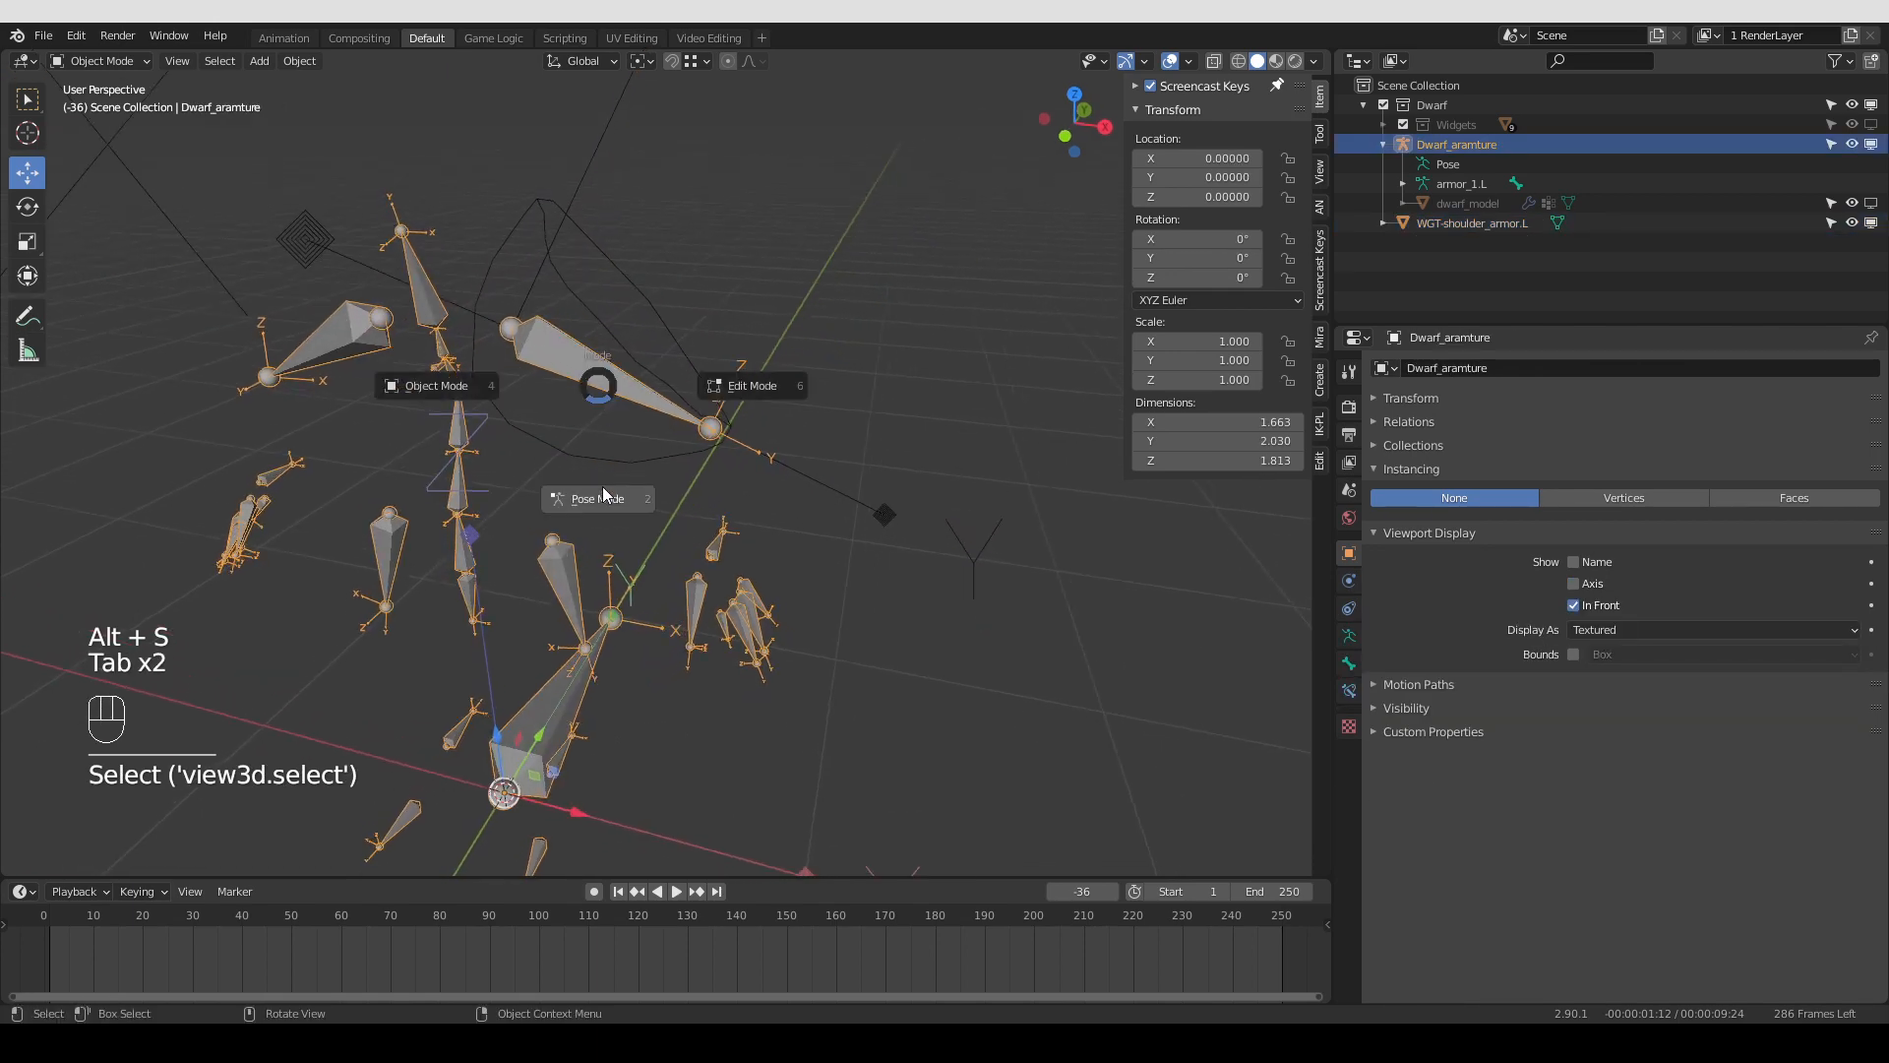
pyautogui.click(602, 486)
pyautogui.click(581, 350)
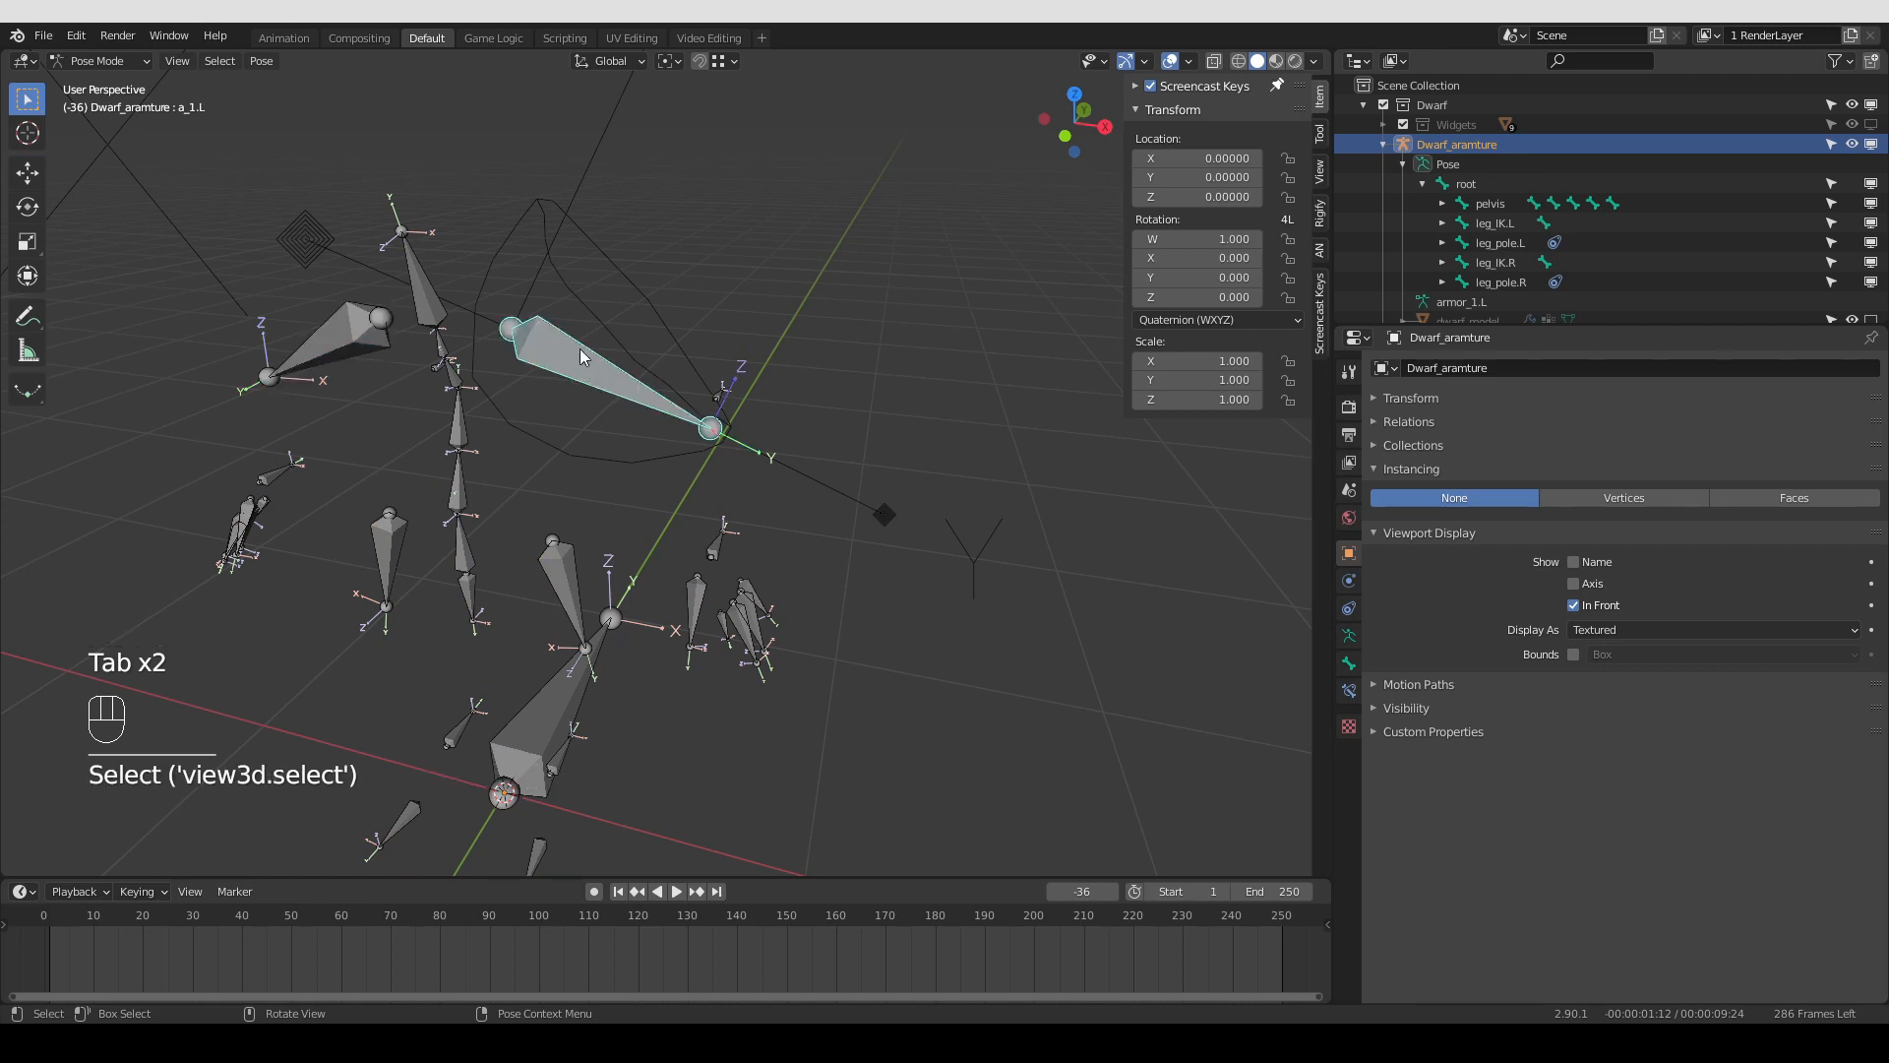
# Assign WGT-shoulder_armor.L as the custom shape object of the left shoulder armor bone
pyautogui.click(1349, 663)
pyautogui.scroll(-2, 1638, 740)
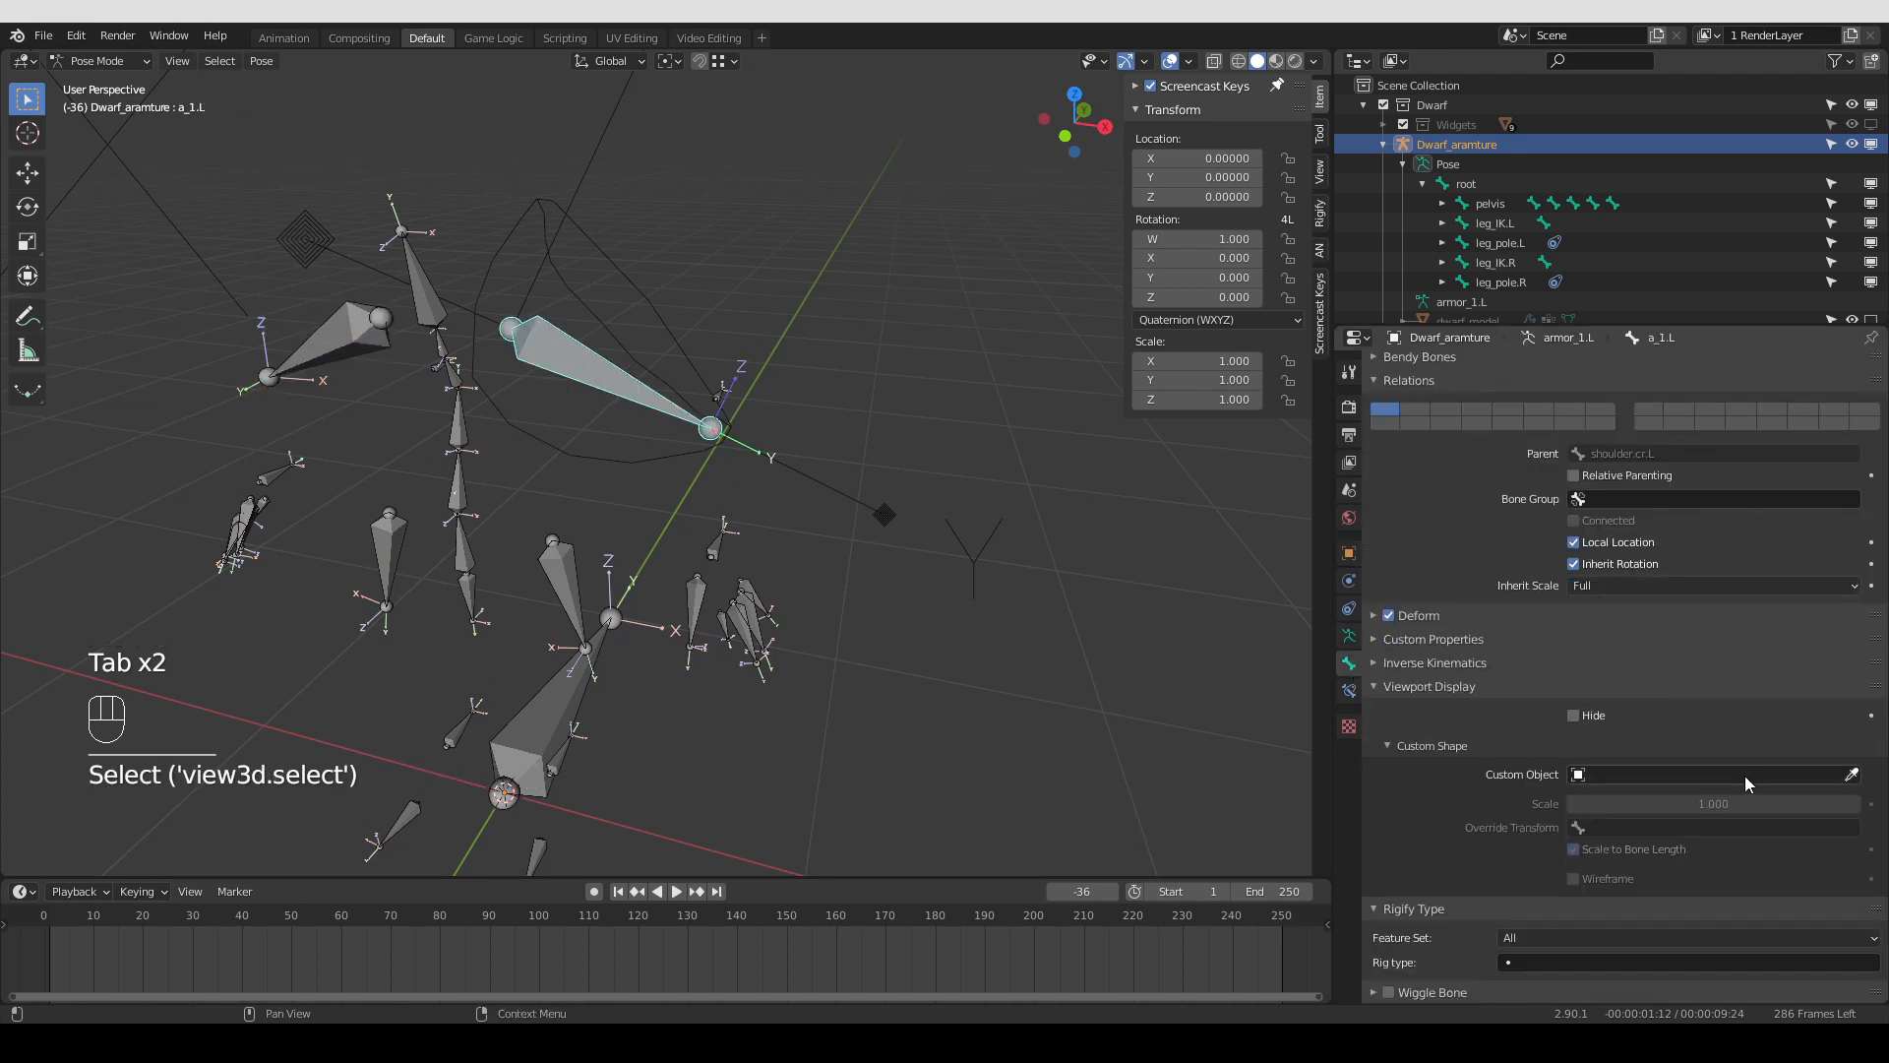
pyautogui.click(1671, 777)
pyautogui.write('wgt')
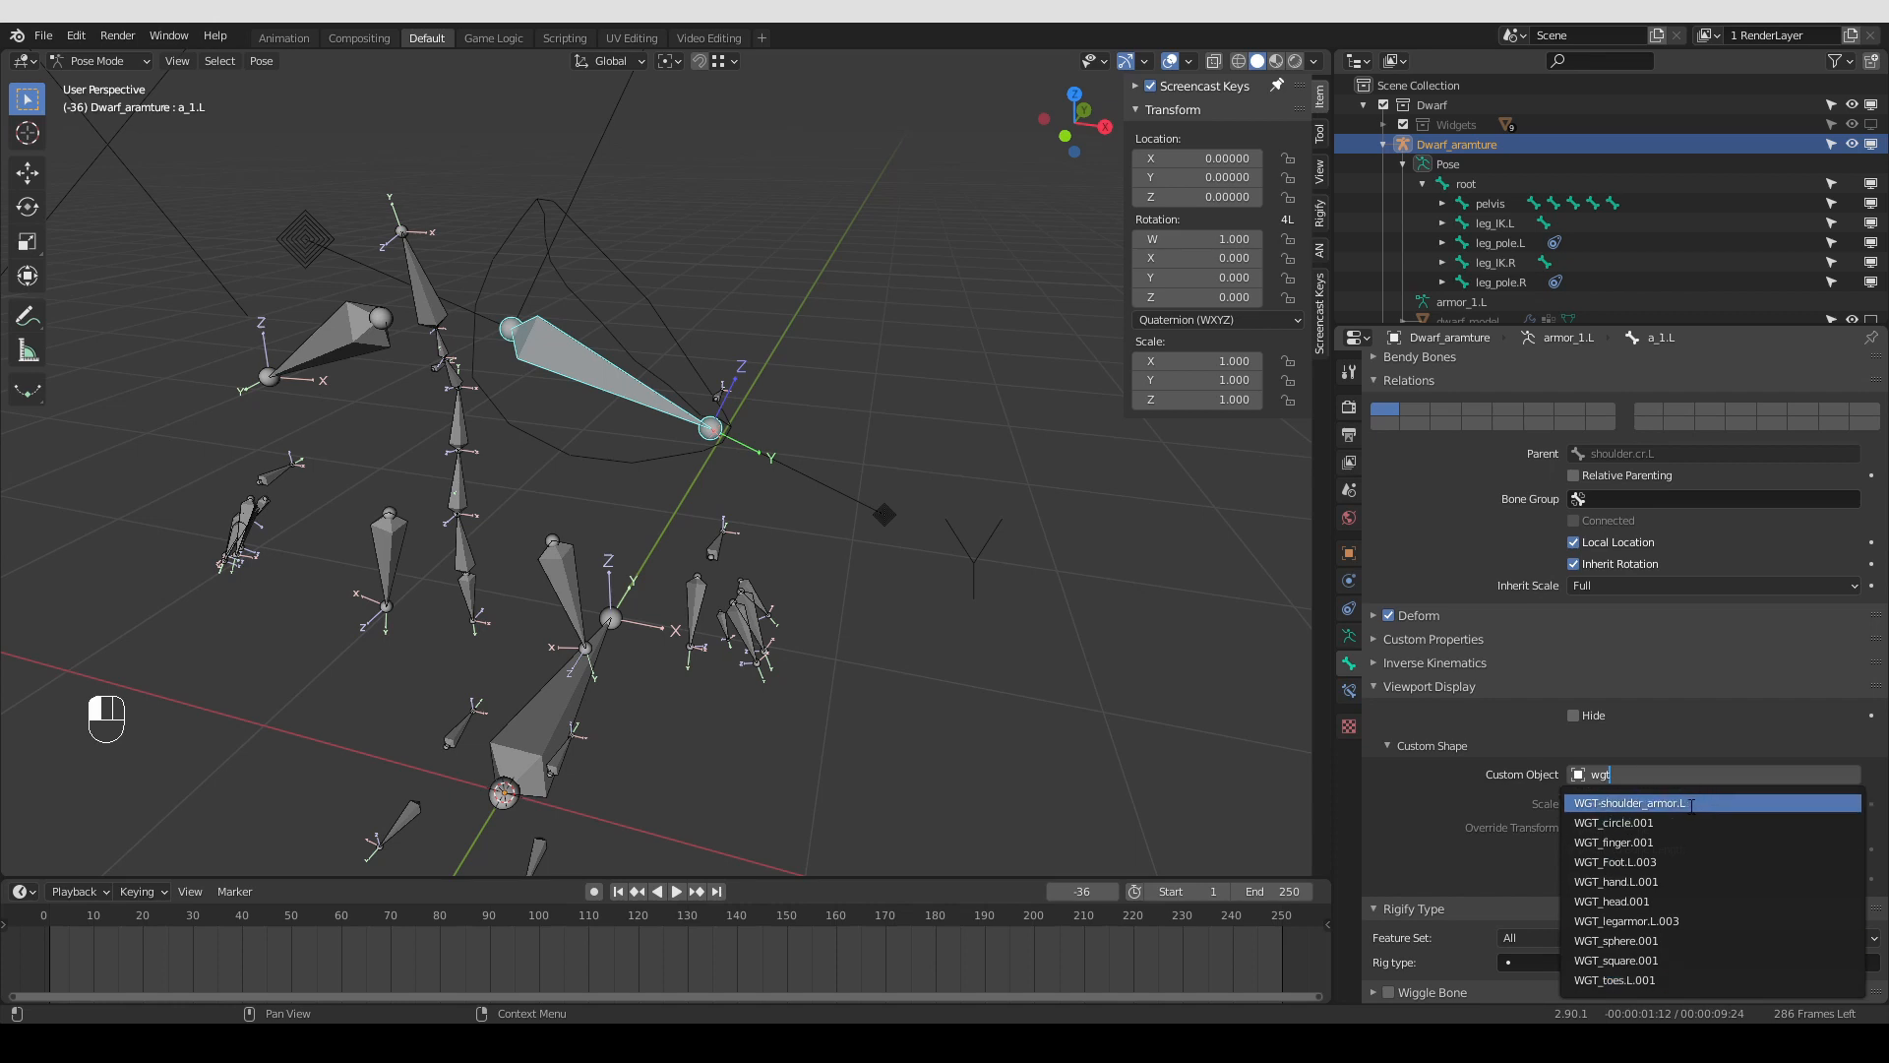
pyautogui.click(1693, 805)
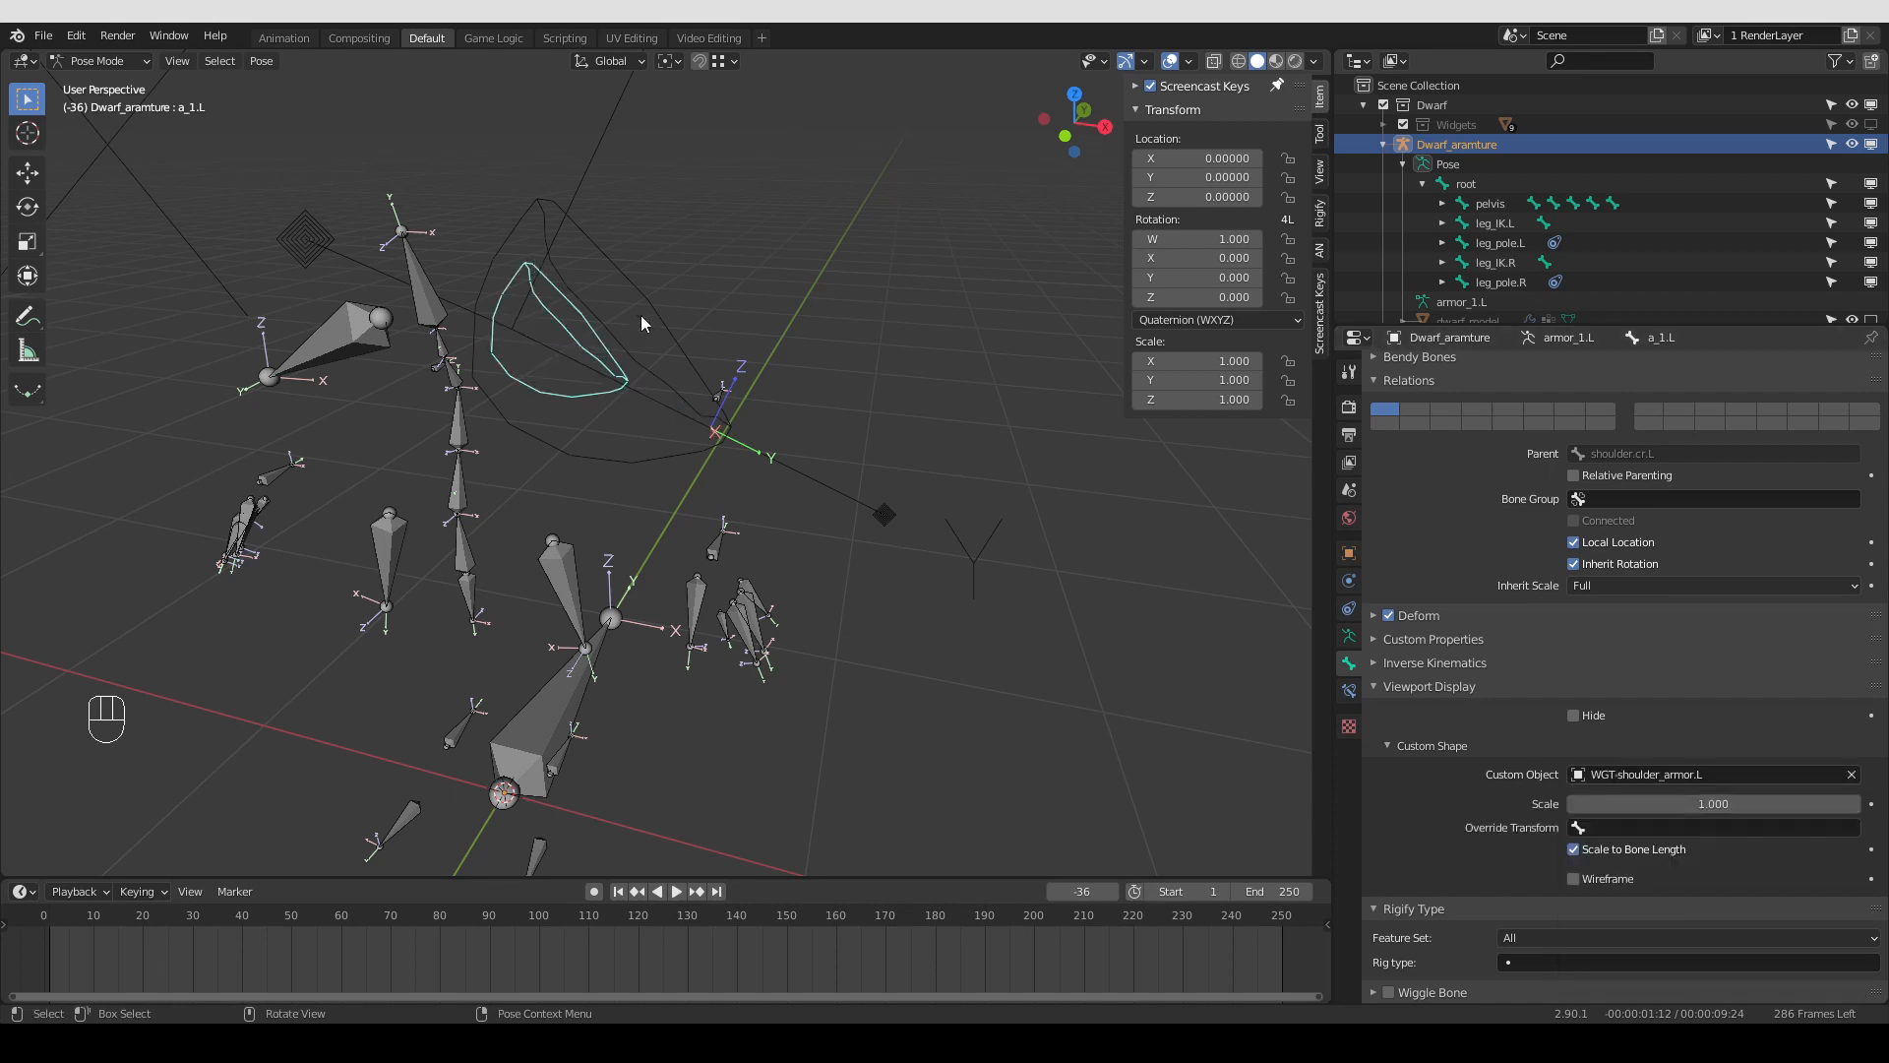
# Turn off Scale to Bone Length for the left shoulder armor bone's custom shape
pyautogui.moveTo(518, 308); pyautogui.dragTo(565, 260, button='middle')
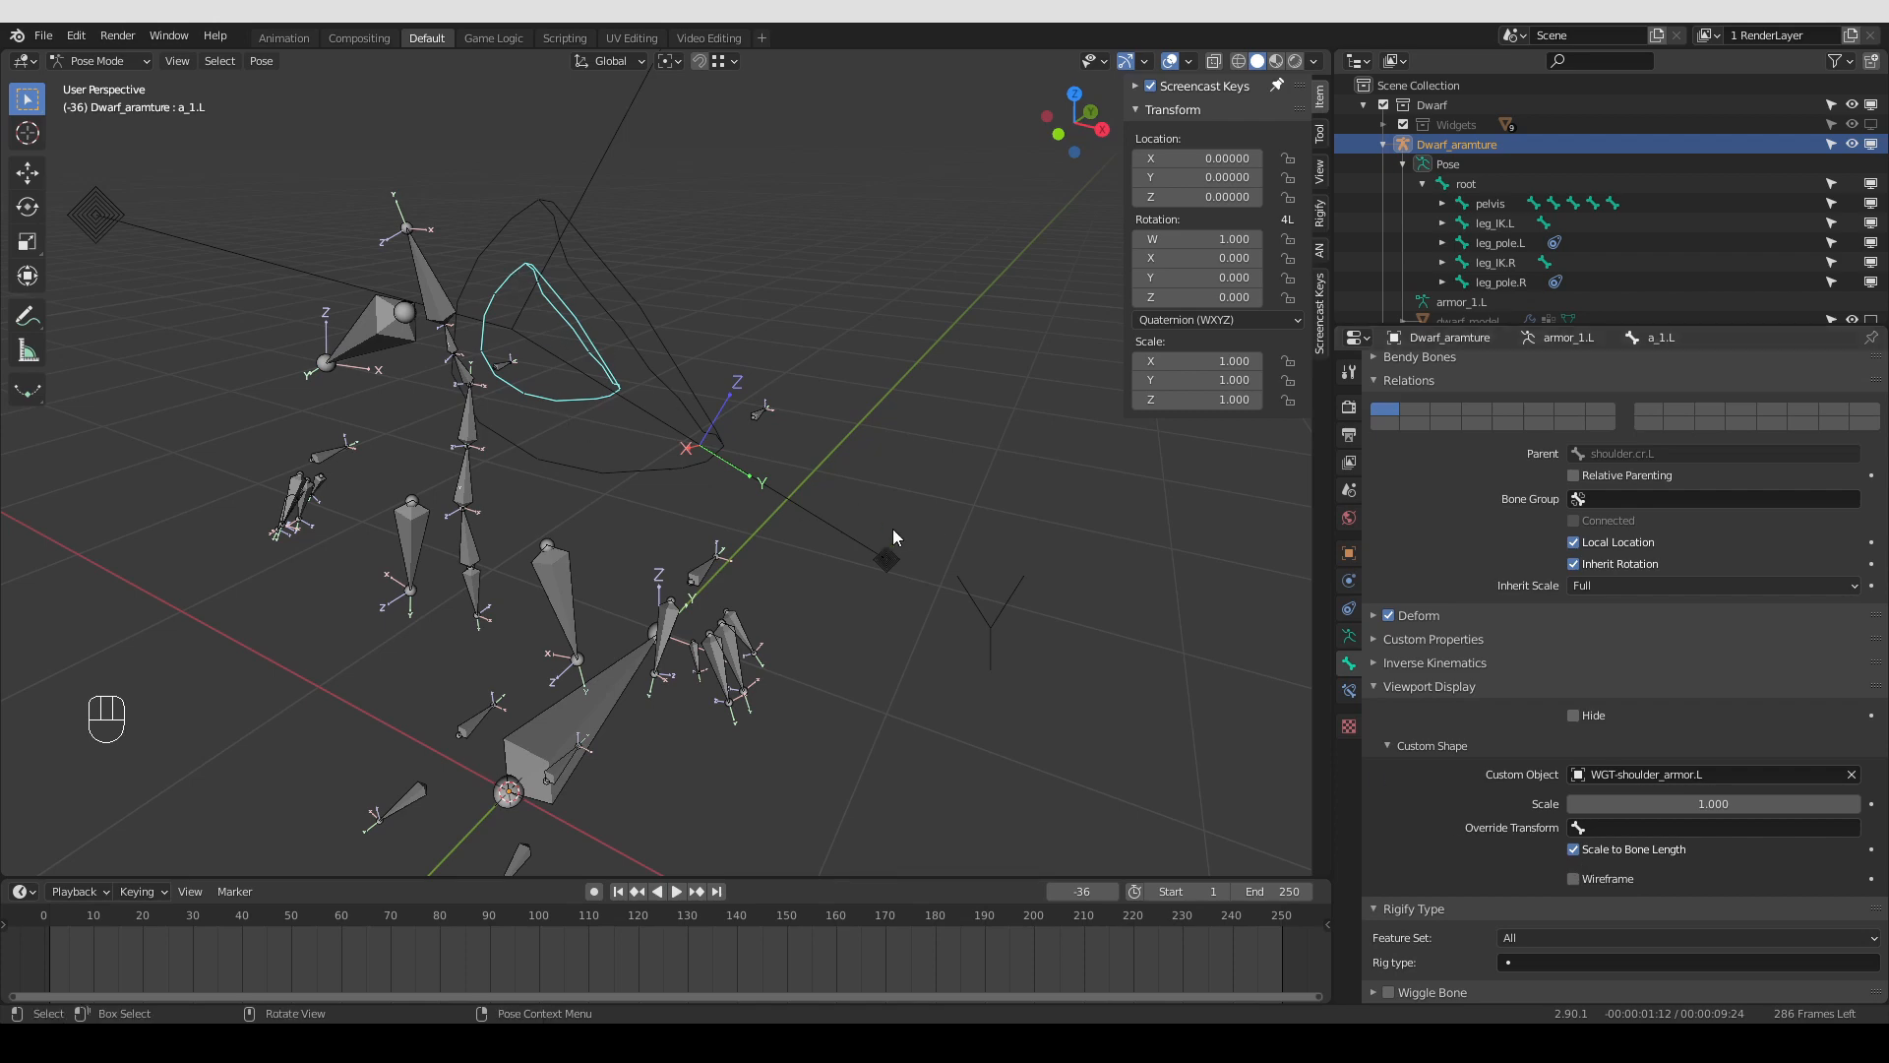
pyautogui.moveTo(620, 408)
pyautogui.mouseDown(button='middle')
pyautogui.moveTo(576, 253)
pyautogui.moveTo(602, 394)
pyautogui.mouseUp(button='middle')
pyautogui.moveTo(671, 549); pyautogui.dragTo(683, 549, button='middle')
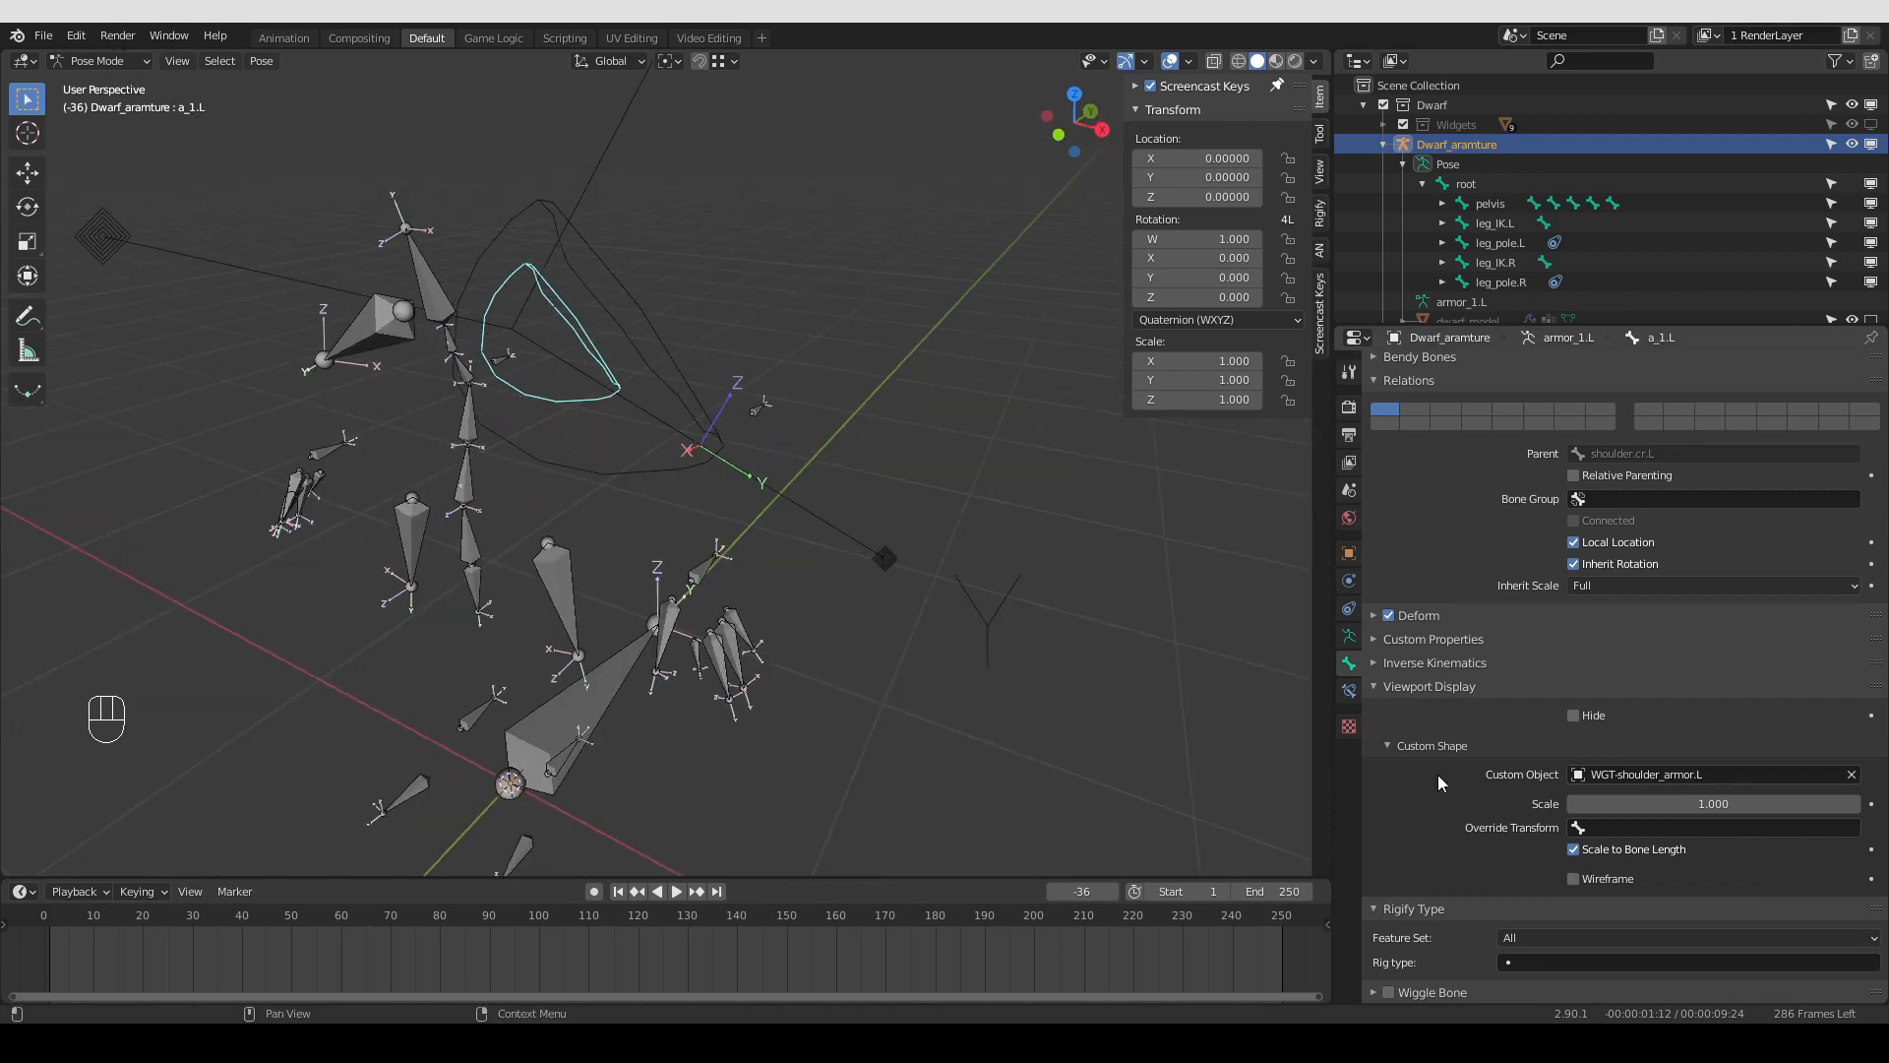
pyautogui.click(1584, 854)
pyautogui.moveTo(622, 565); pyautogui.dragTo(665, 511, button='middle')
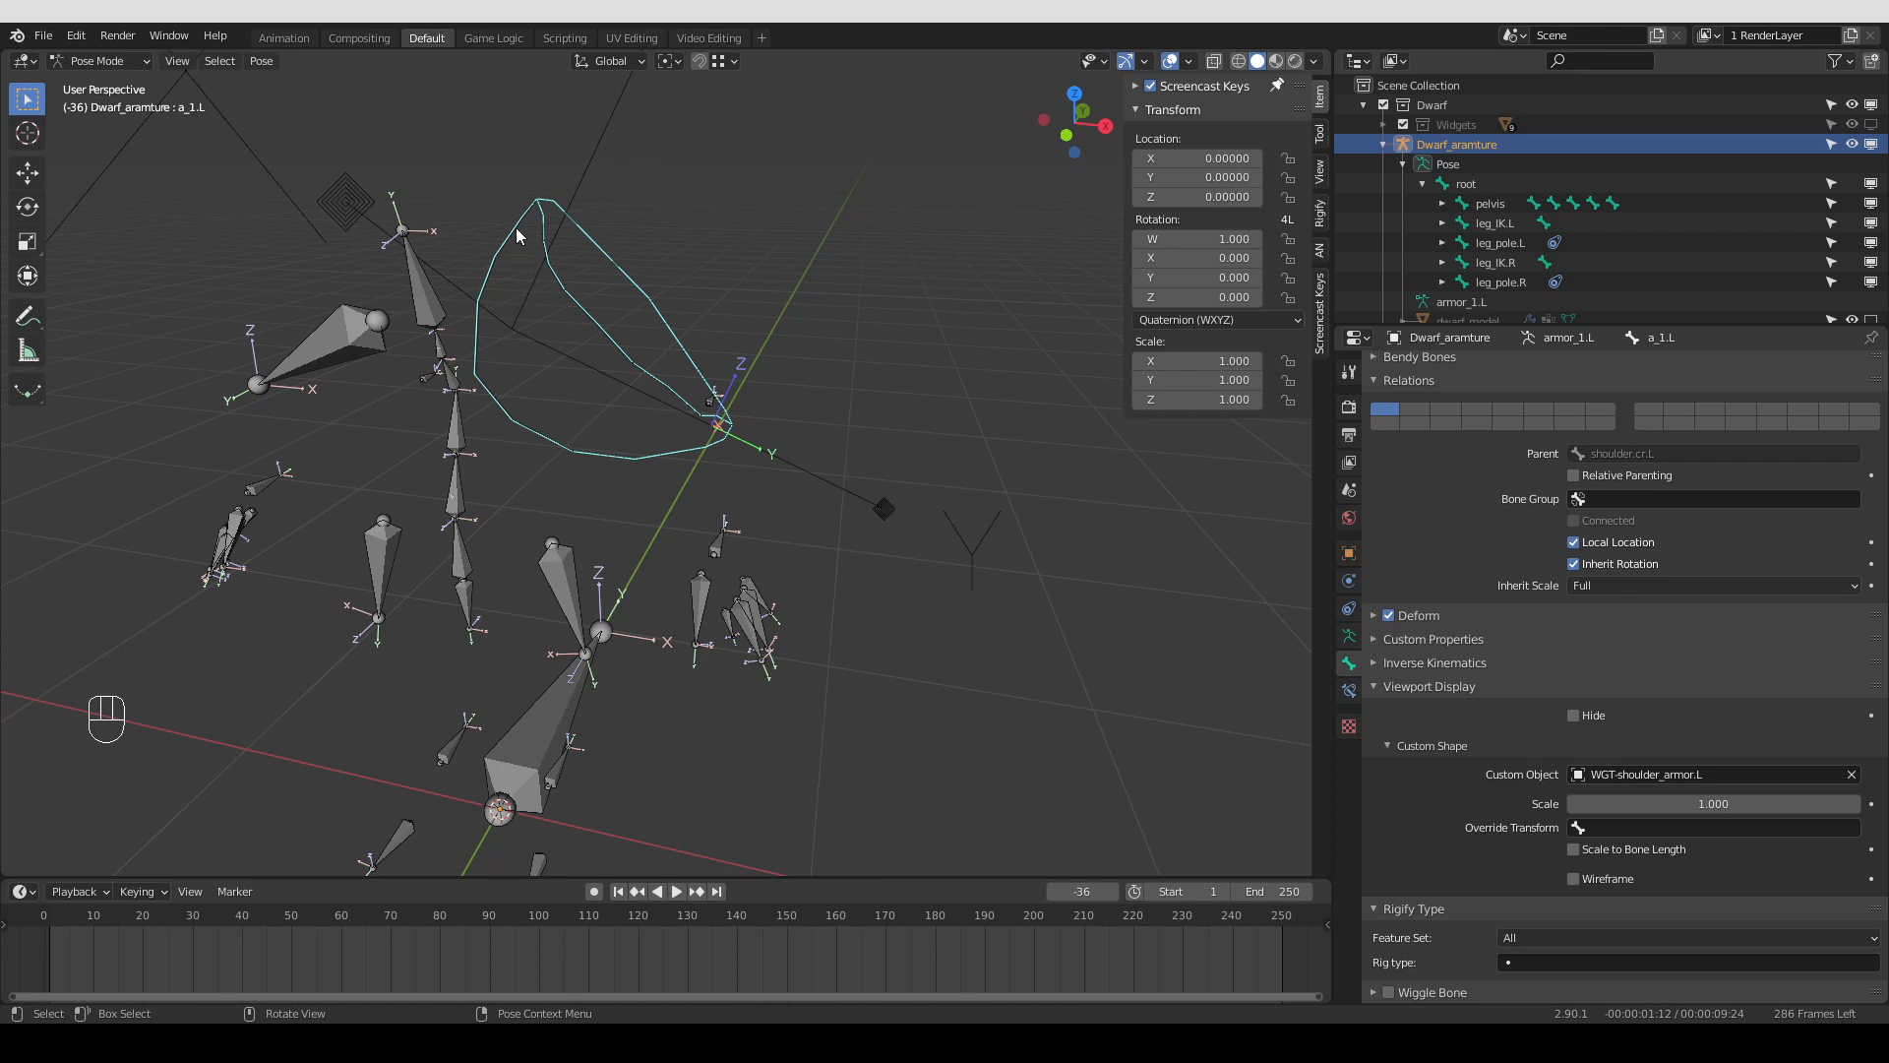
pyautogui.moveTo(516, 227); pyautogui.dragTo(631, 267, button='middle')
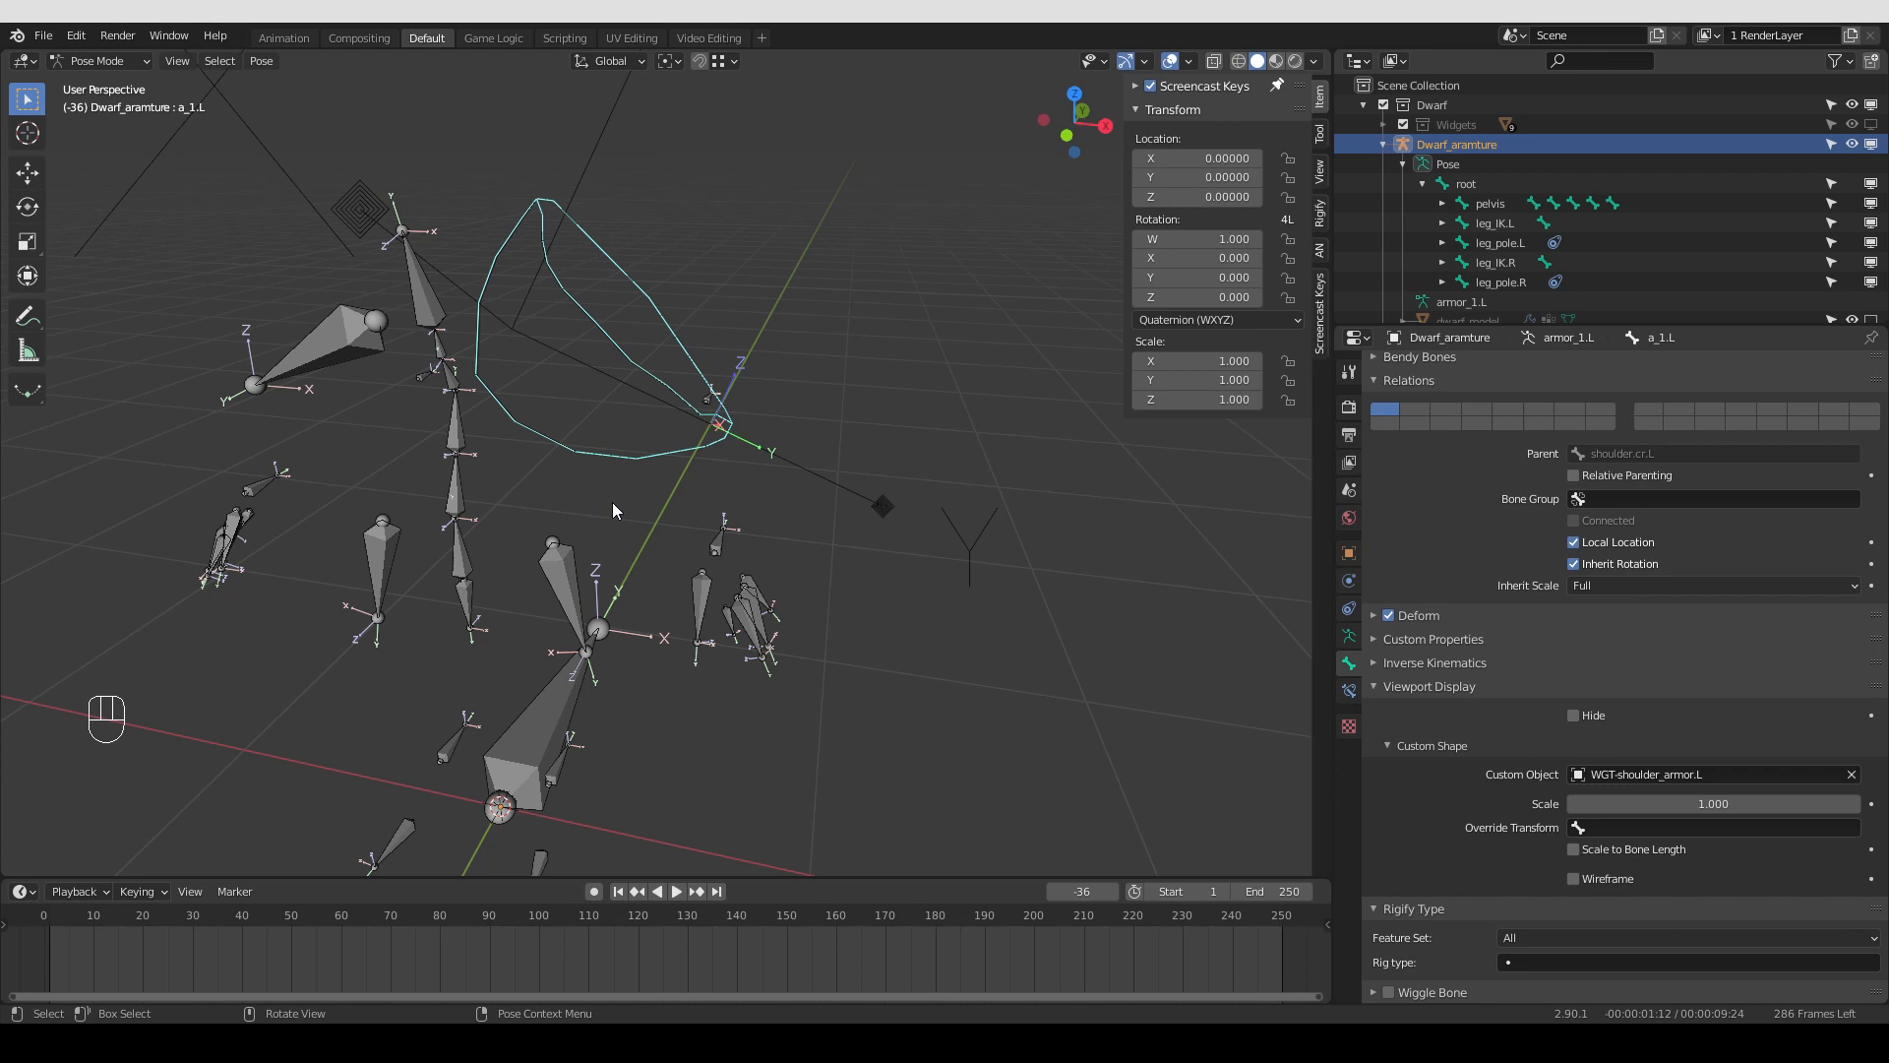
# Collapse the armature's pose bone hierarchy and unhide dwarf_model in the viewport
pyautogui.moveTo(866, 589); pyautogui.dragTo(935, 589, button='middle')
pyautogui.click(1403, 164)
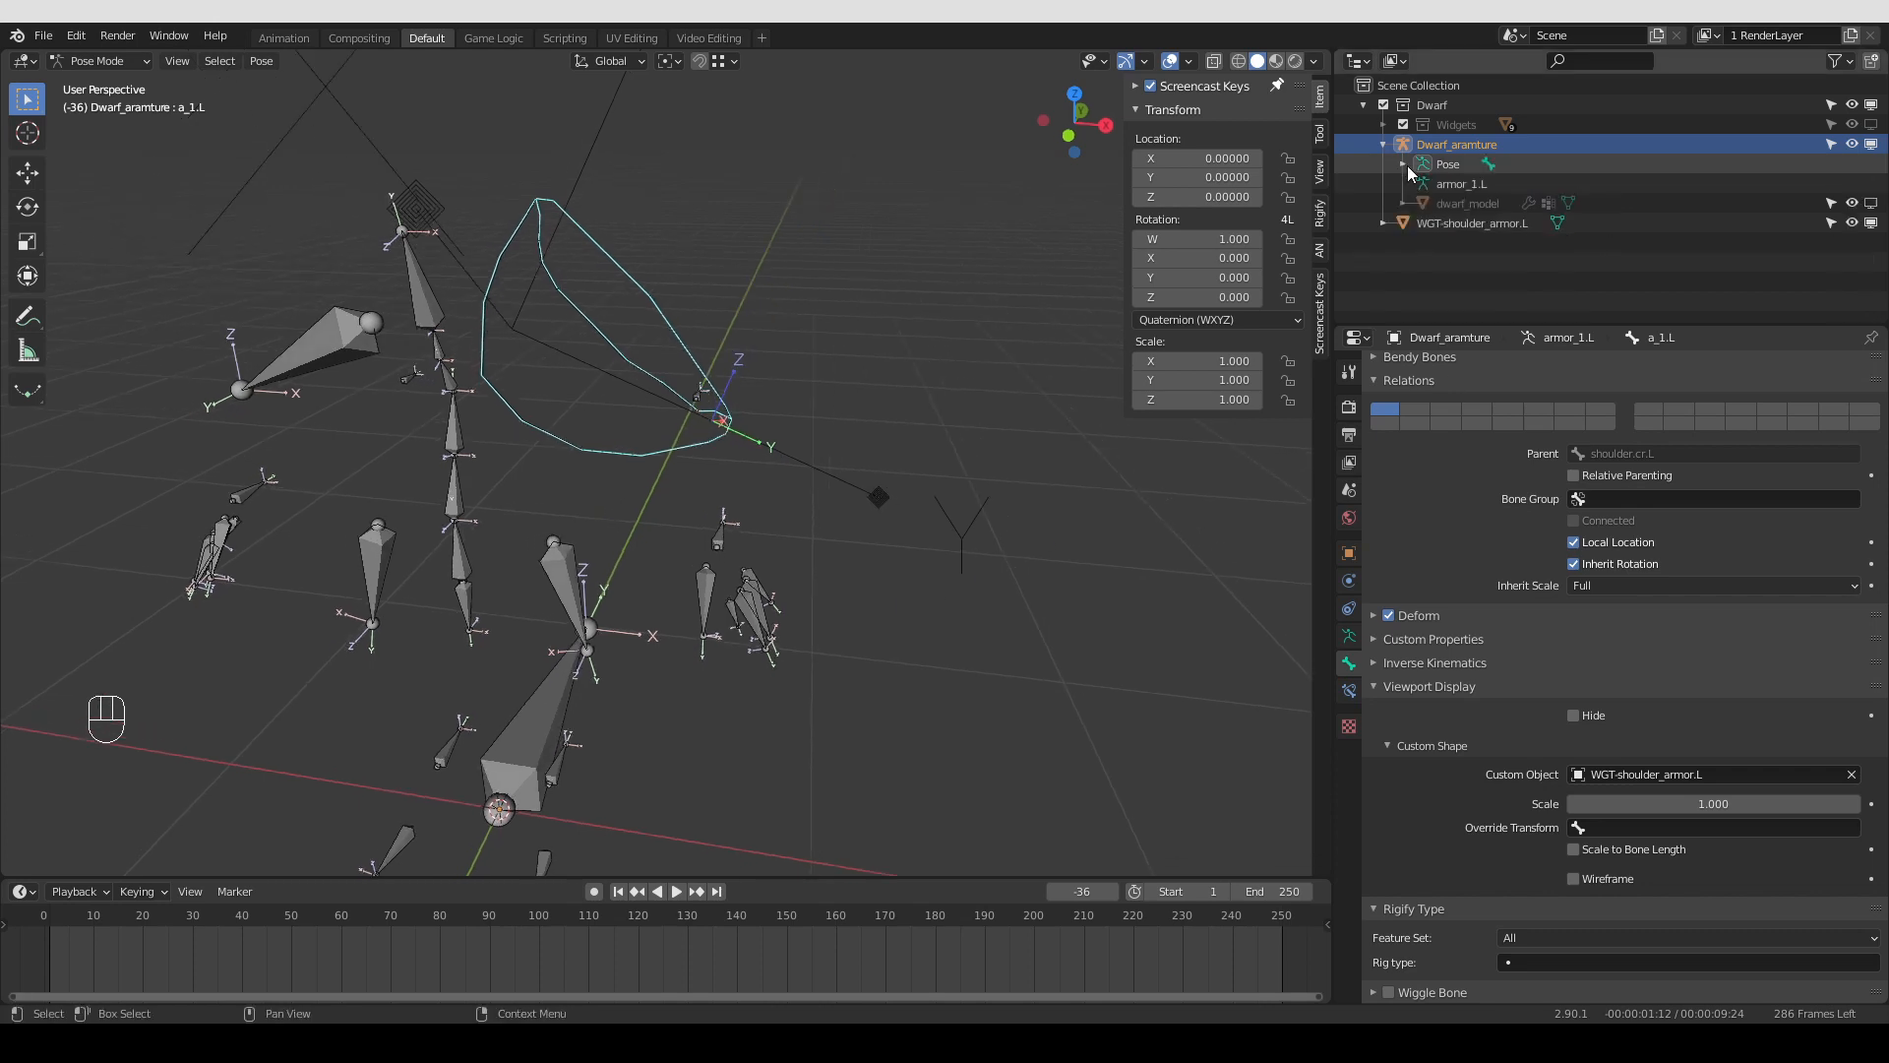
pyautogui.click(1852, 203)
pyautogui.moveTo(984, 493); pyautogui.dragTo(808, 515, button='middle')
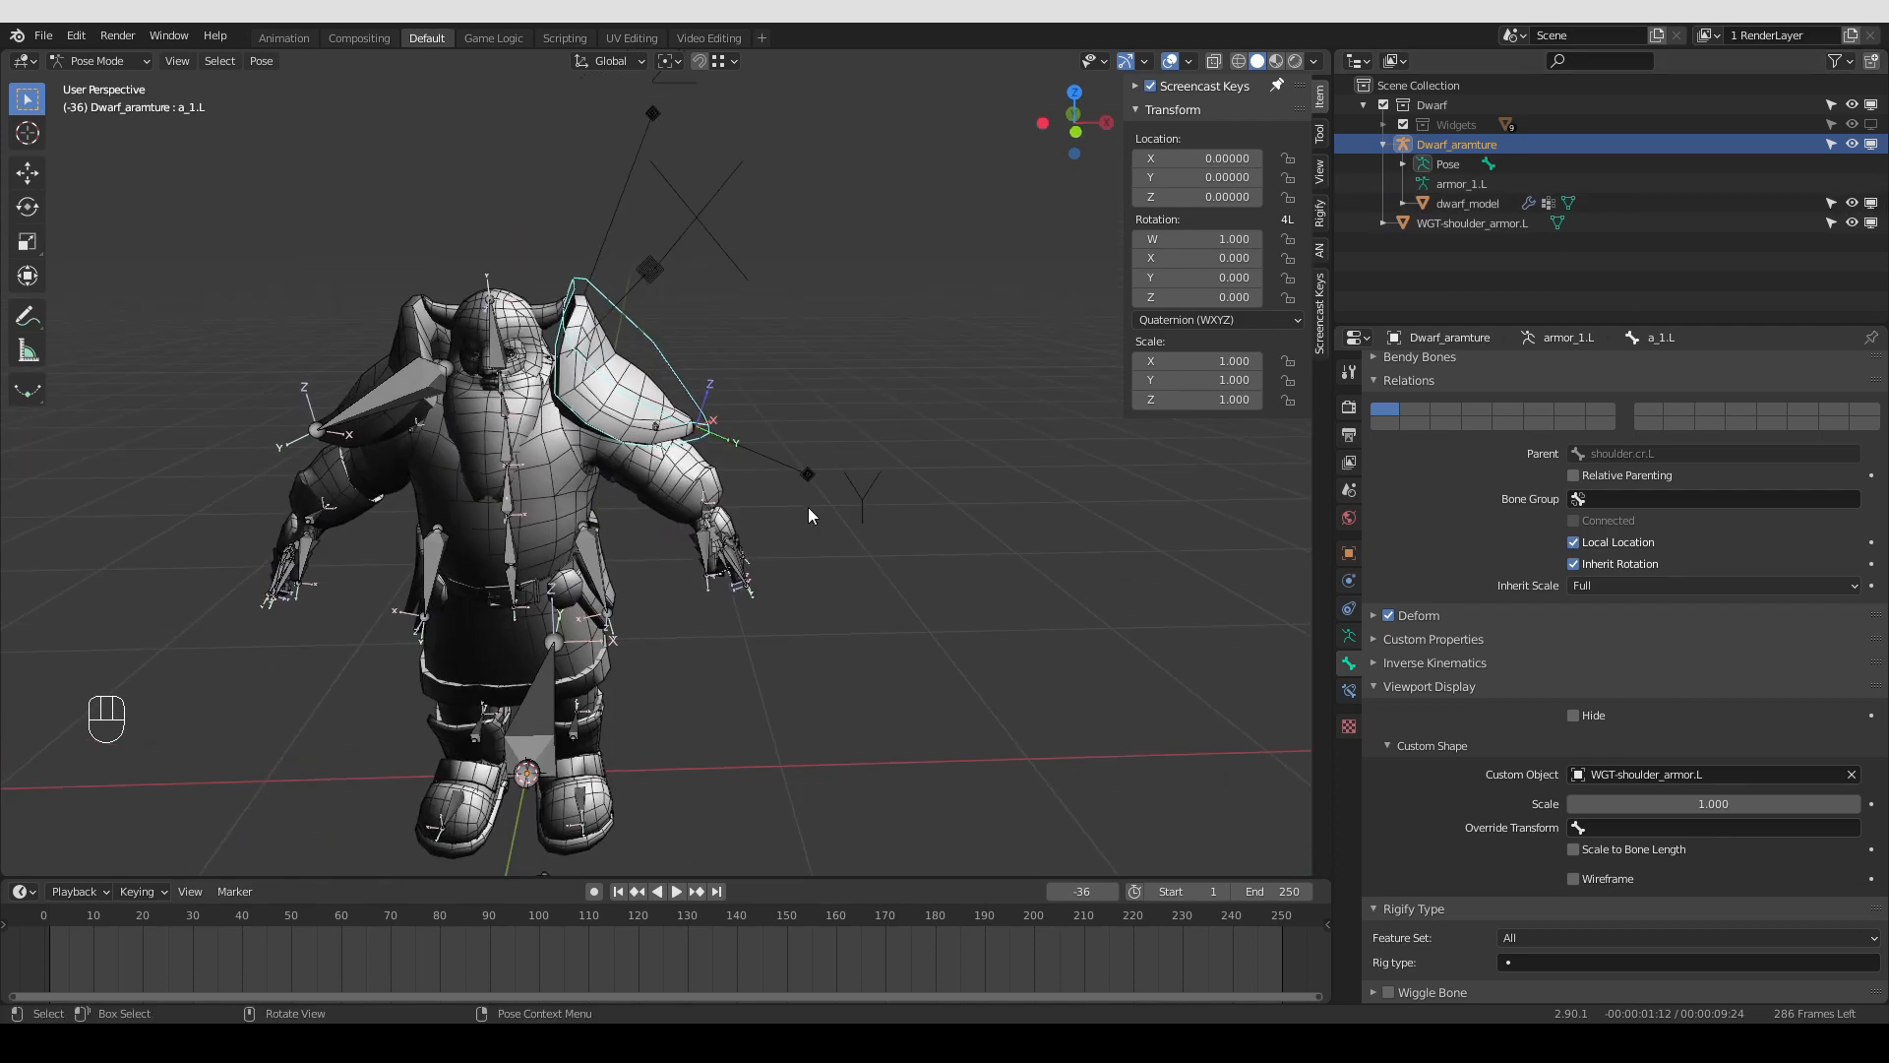
# Return to Object Mode and duplicate WGT-shoulder_armor.L in place
pyautogui.press('Tab')
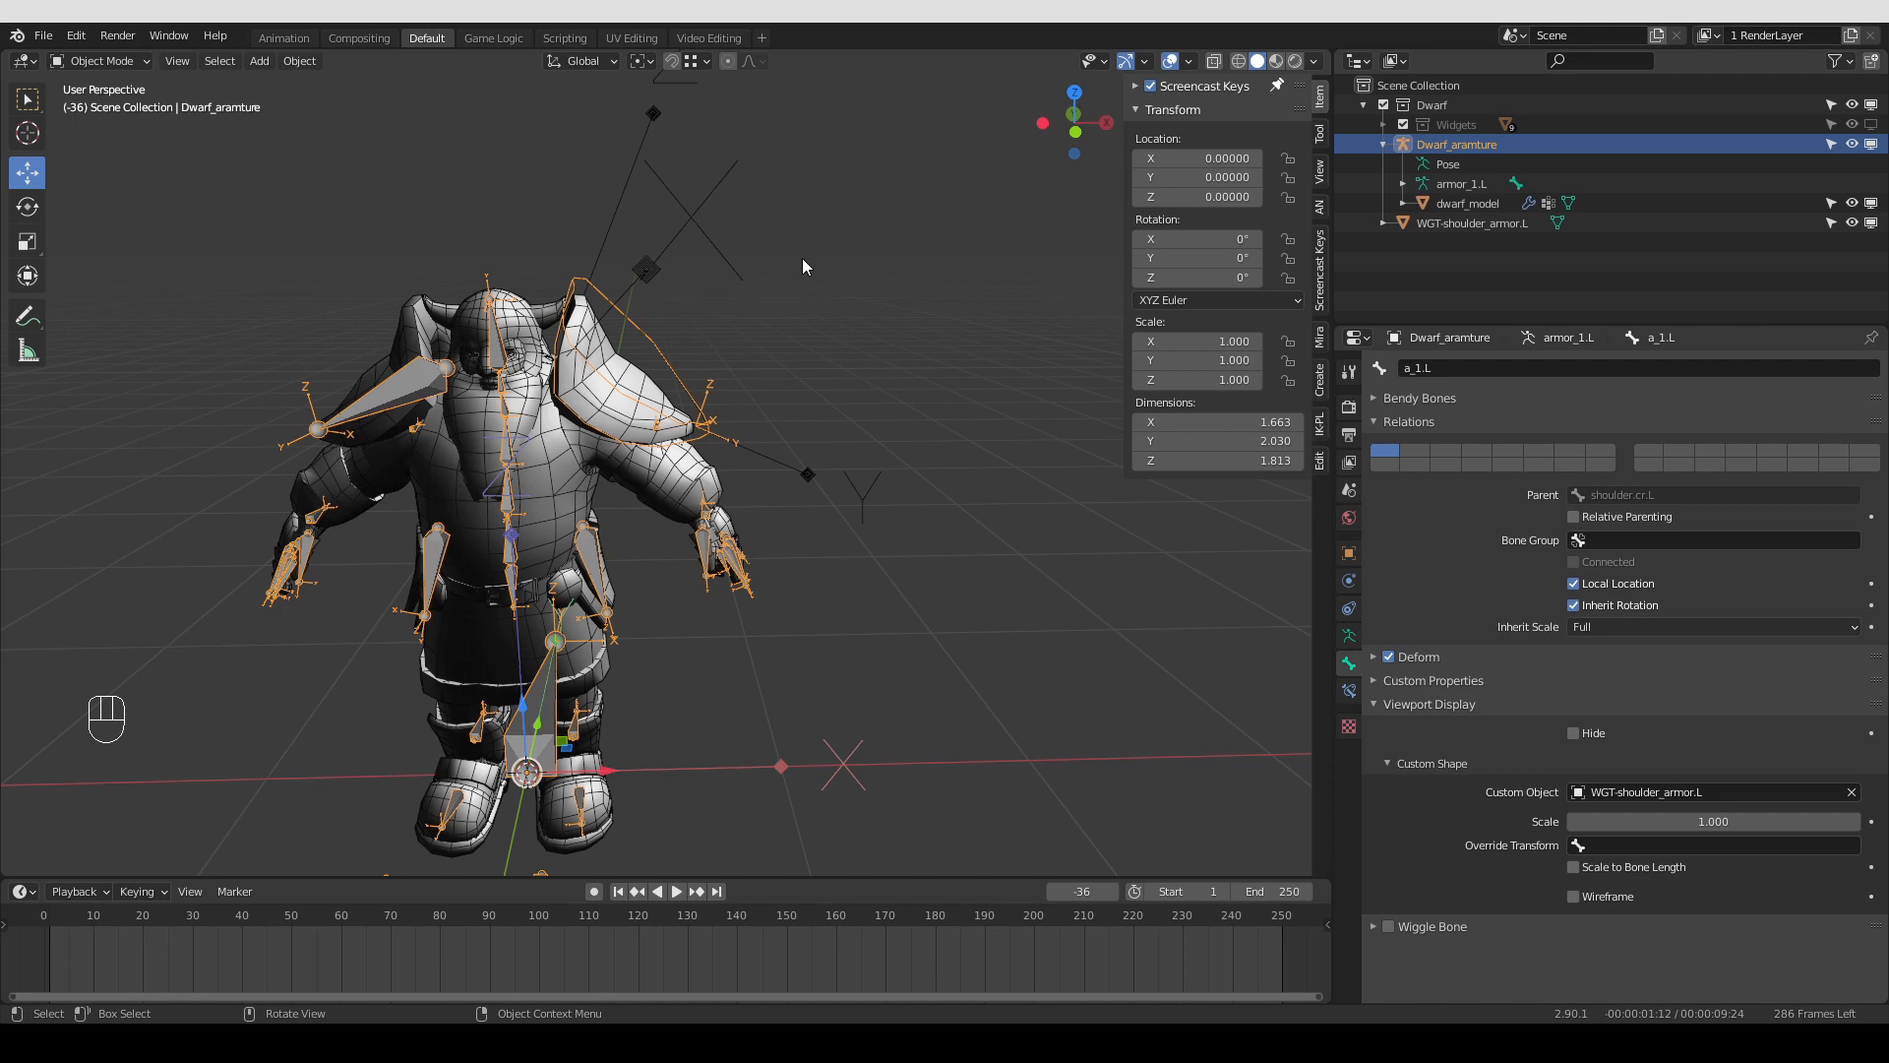
pyautogui.moveTo(803, 265); pyautogui.dragTo(709, 280, button='middle')
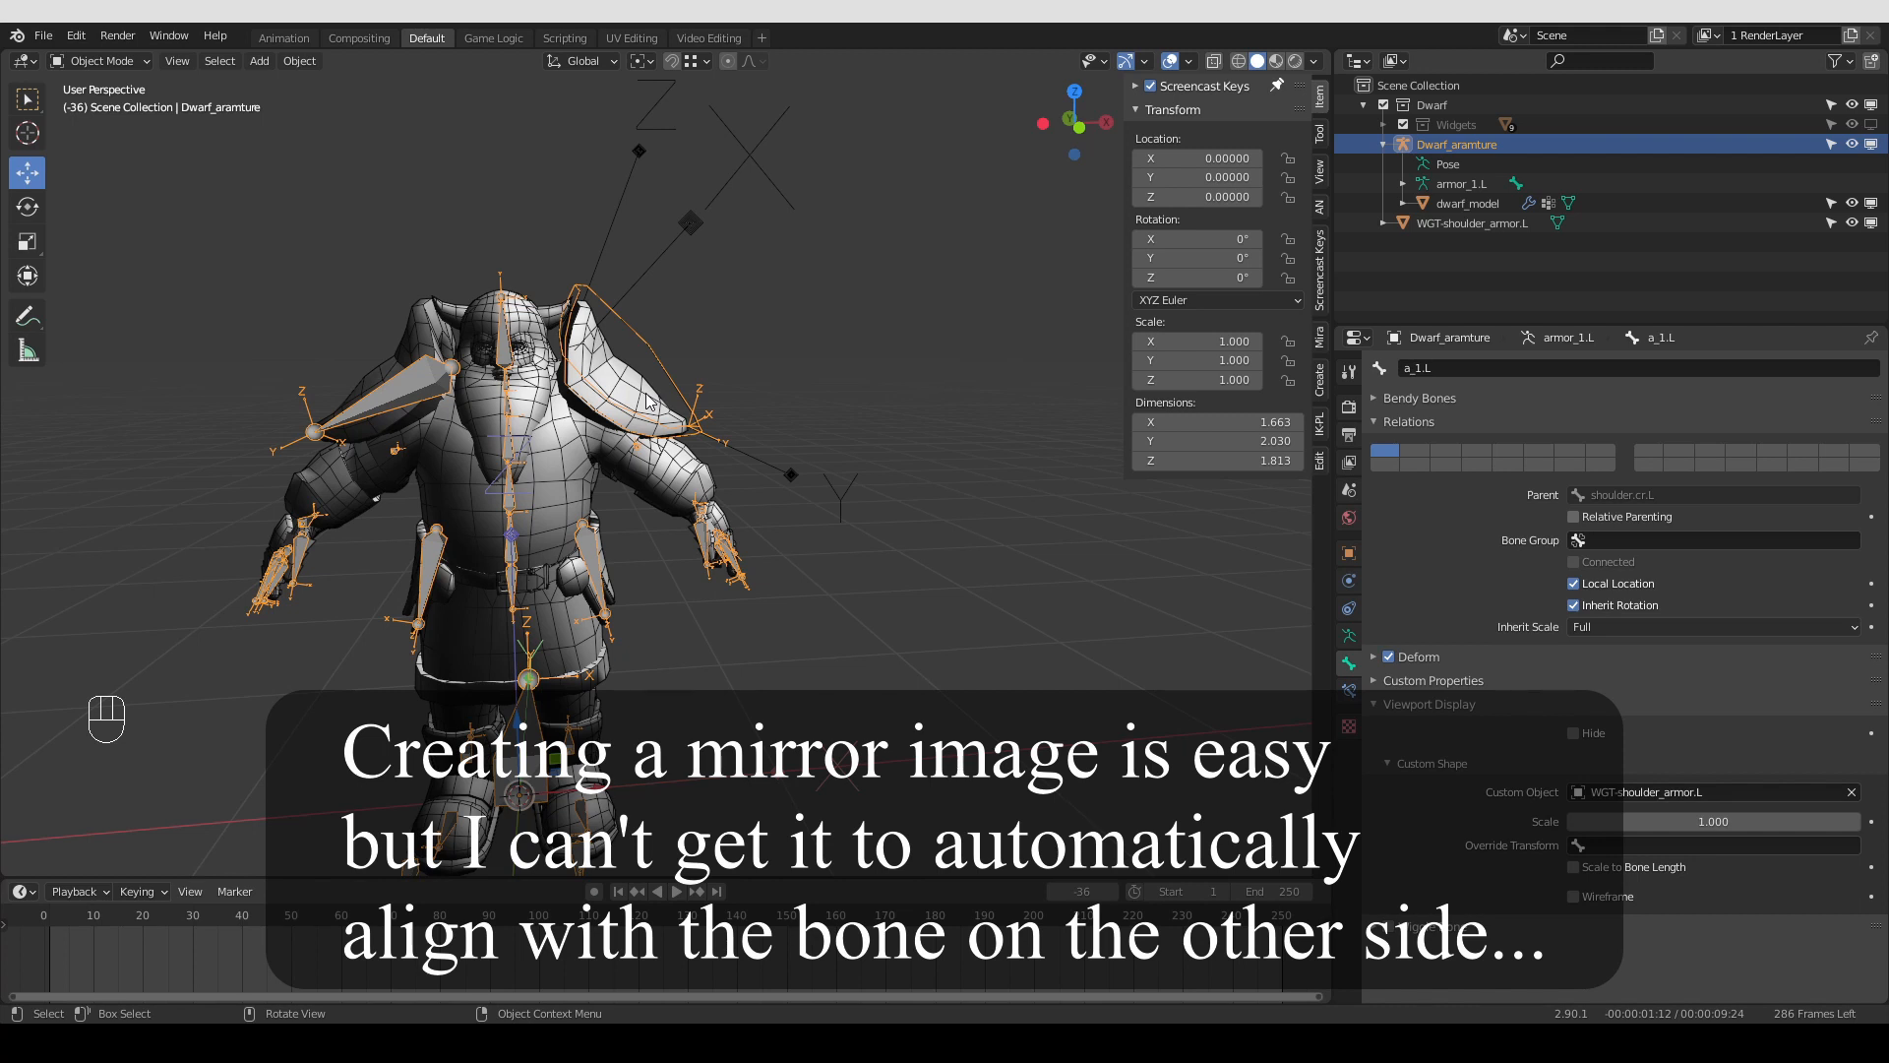
pyautogui.click(1471, 223)
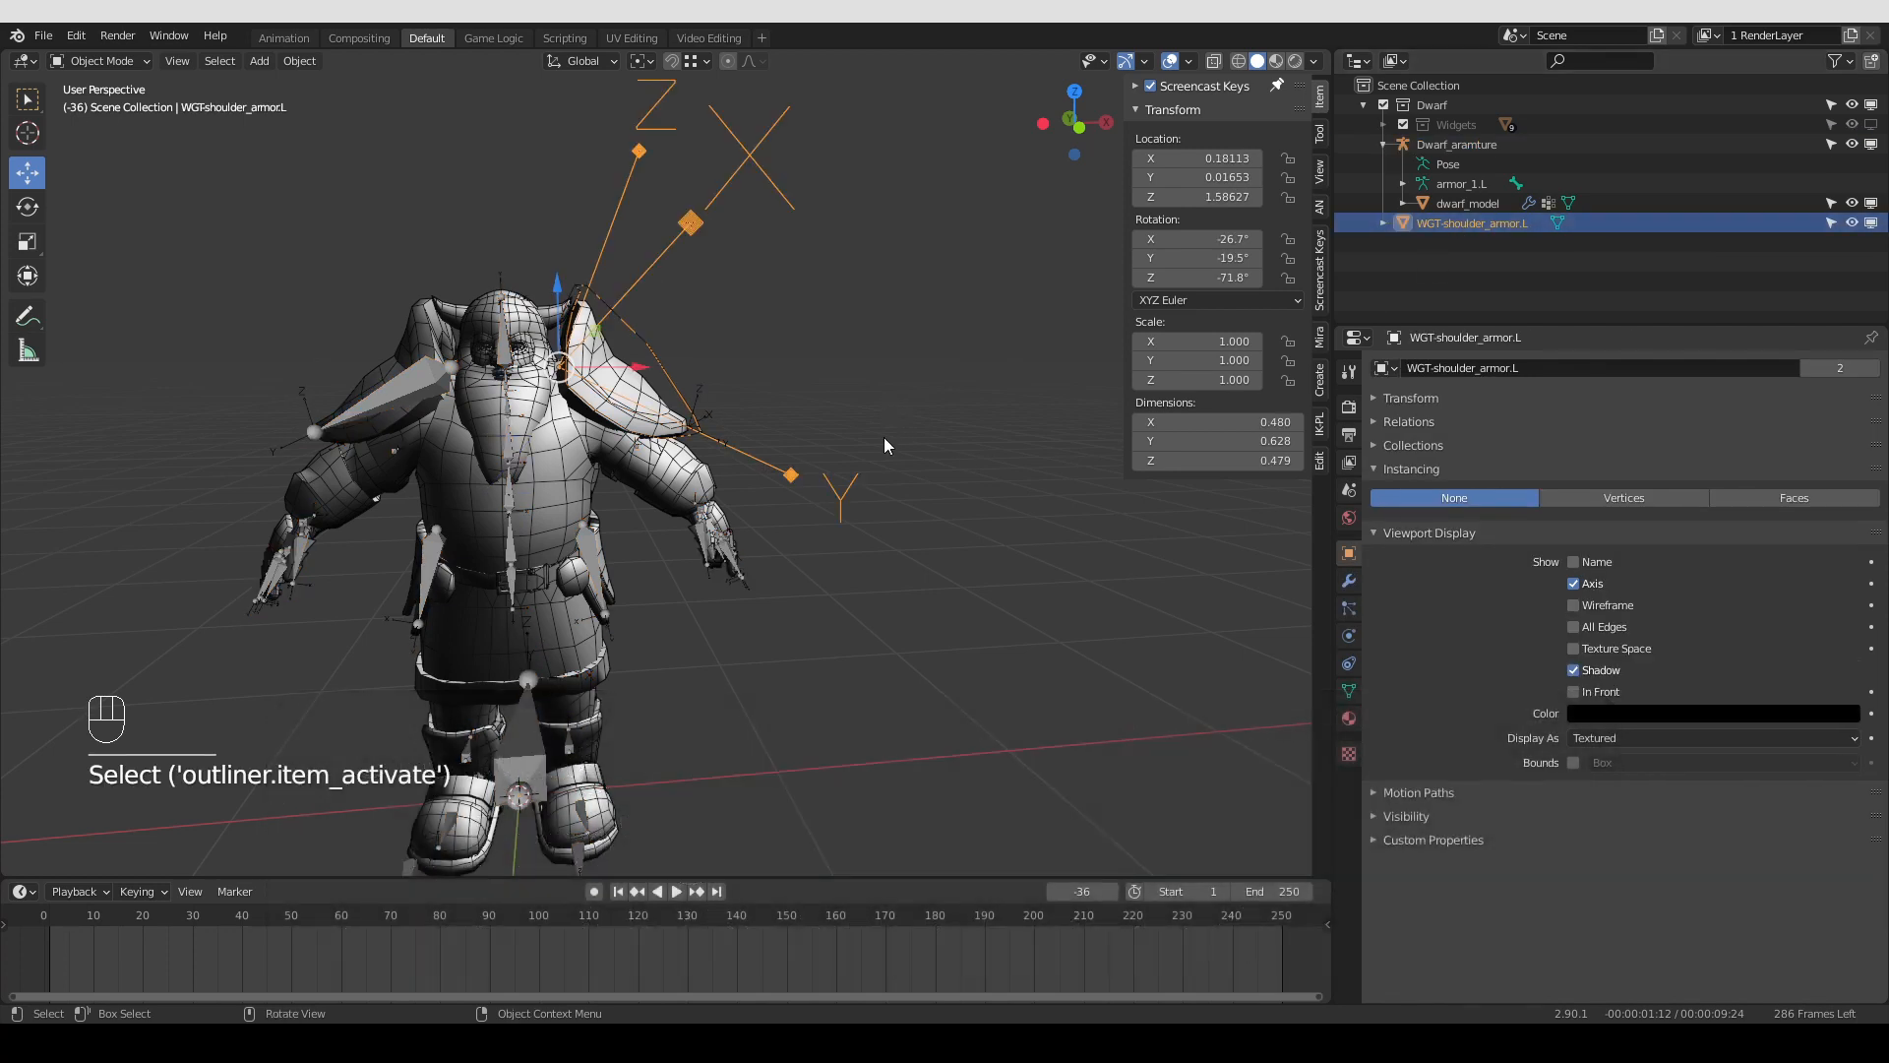
pyautogui.hotkey('shift', 'd')
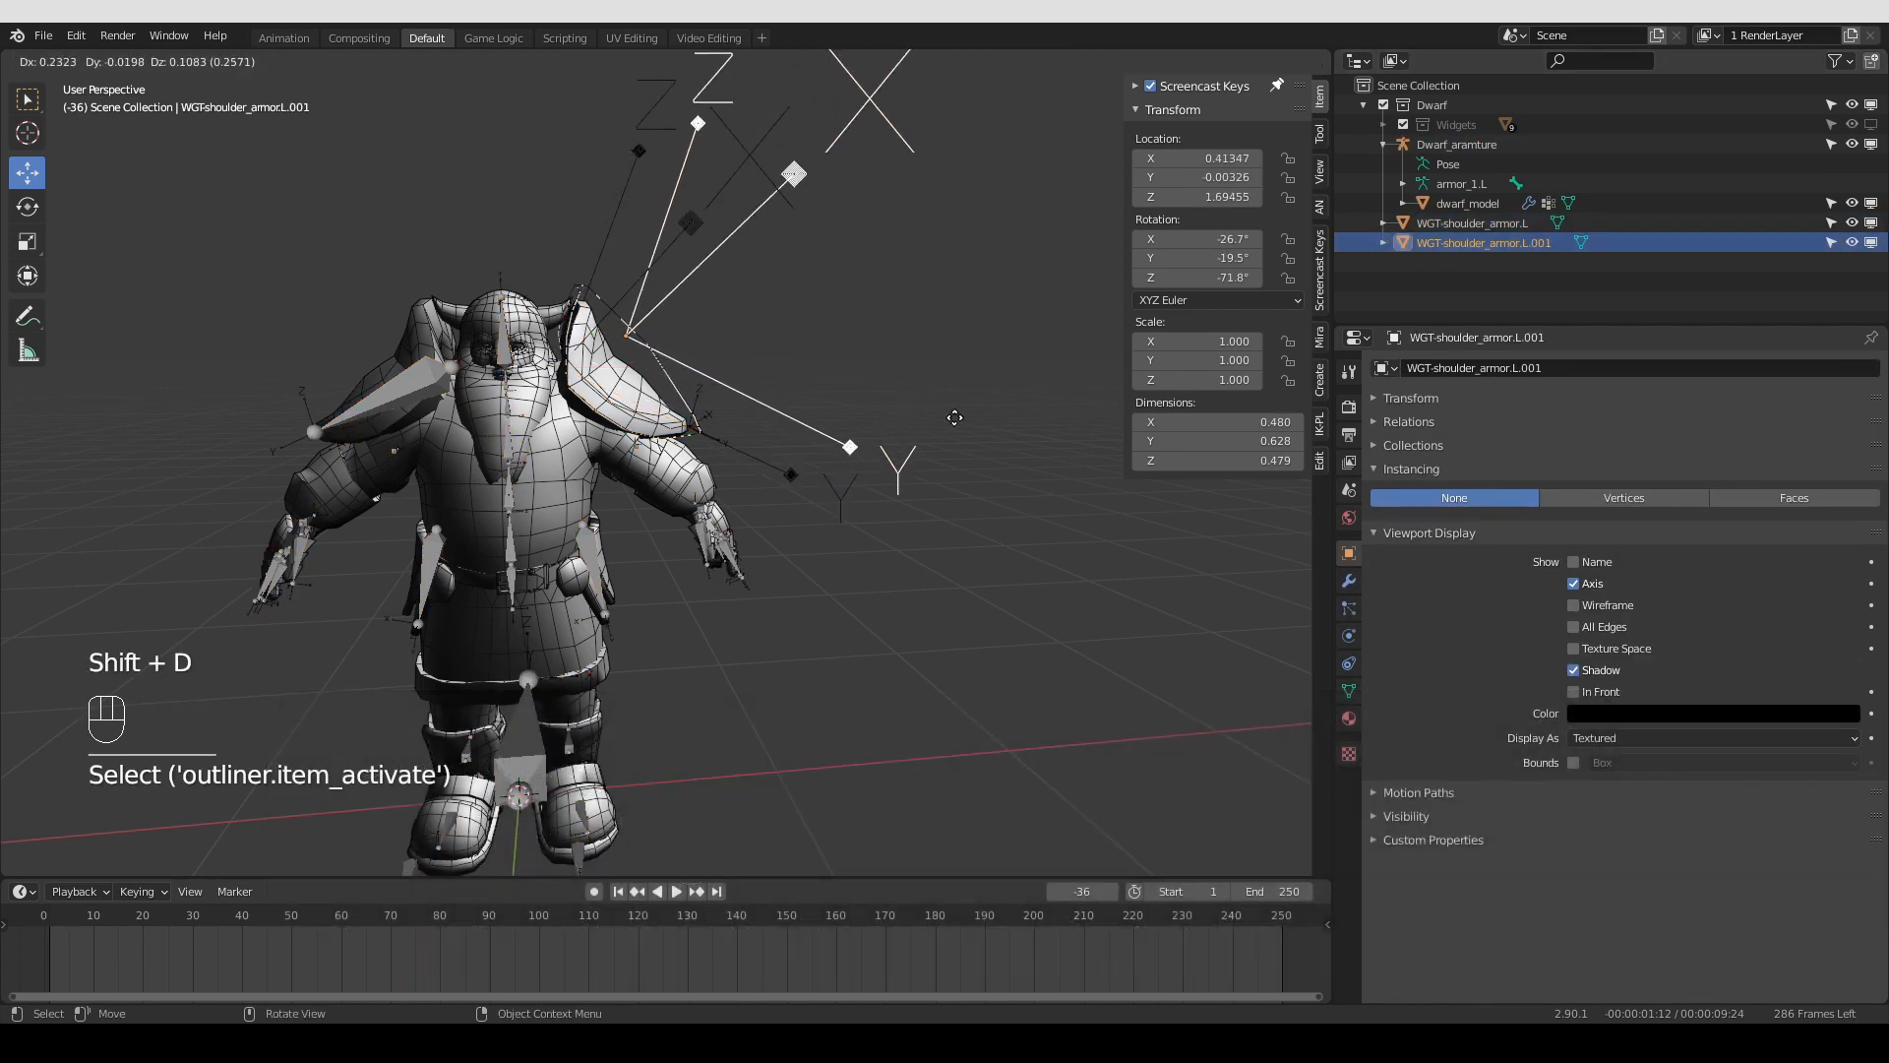
pyautogui.rightClick(956, 434)
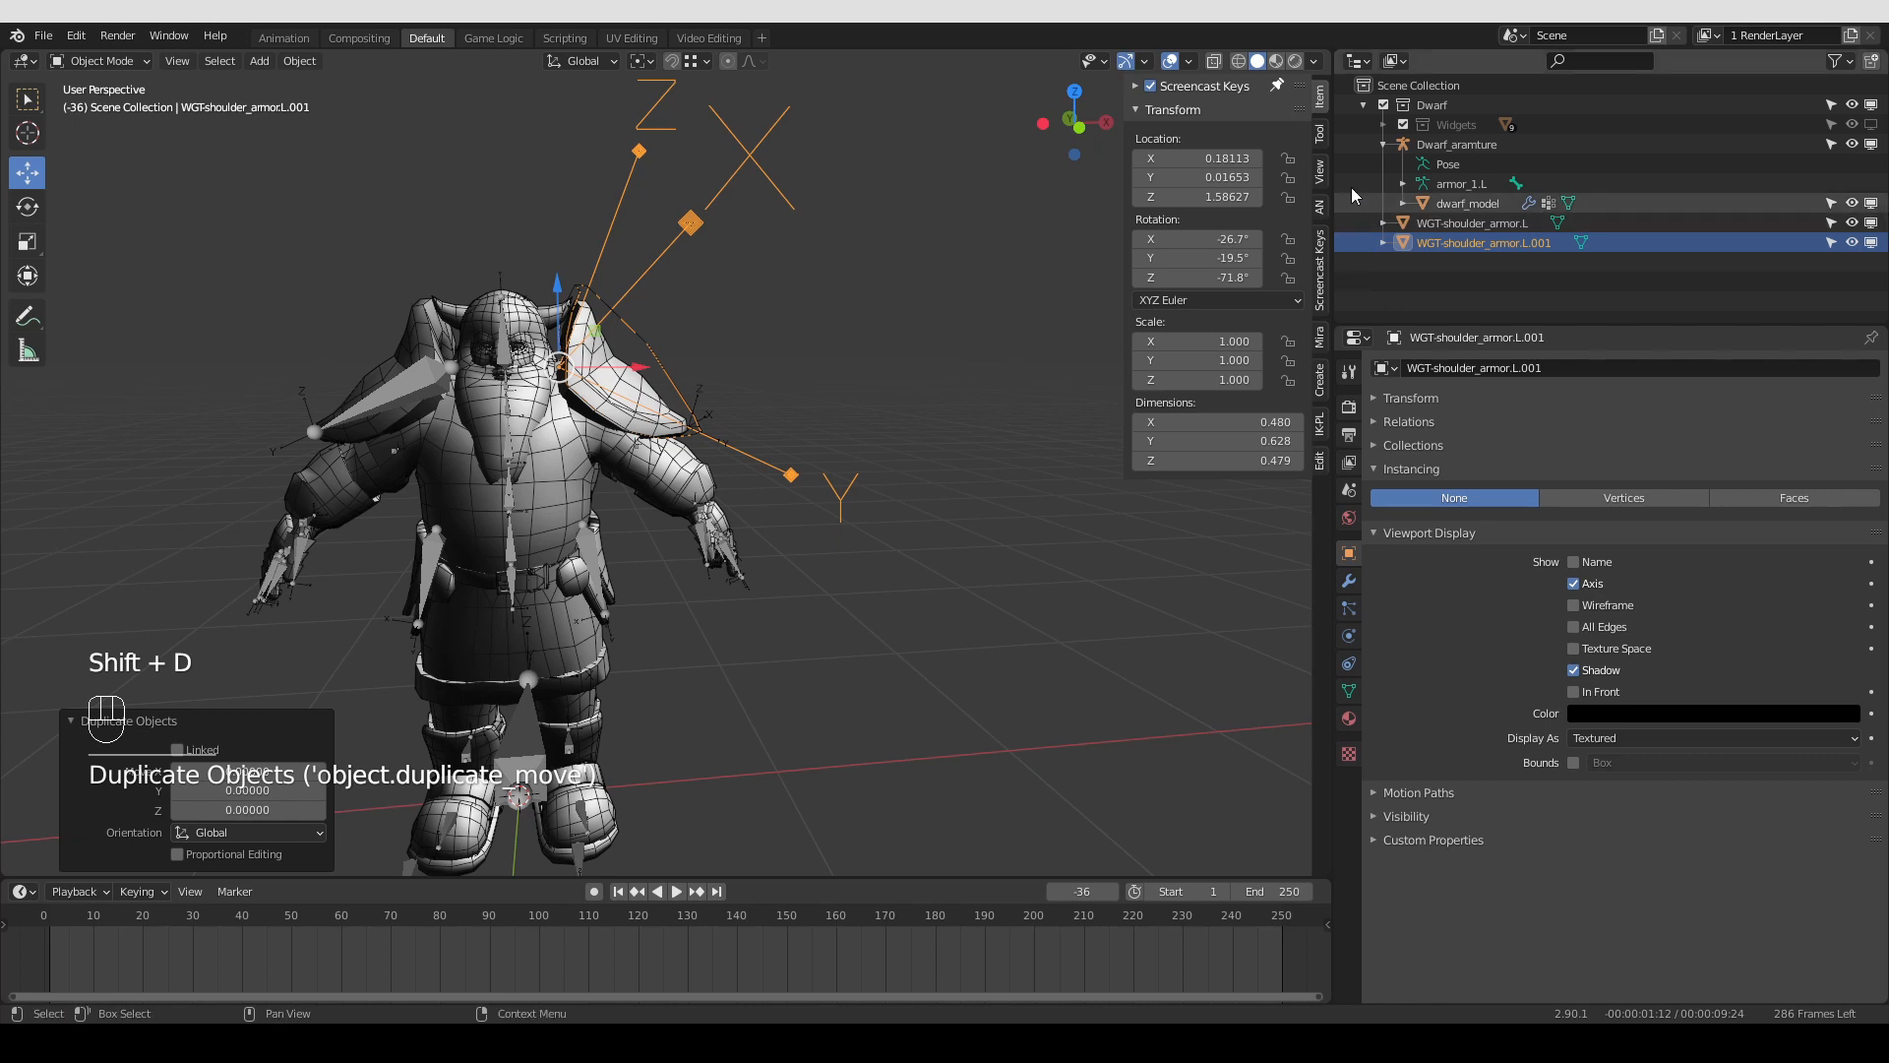
# Disable the option that makes transforms affect only origins, and apply all transforms to the duplicated shoulder widget
pyautogui.click(1321, 136)
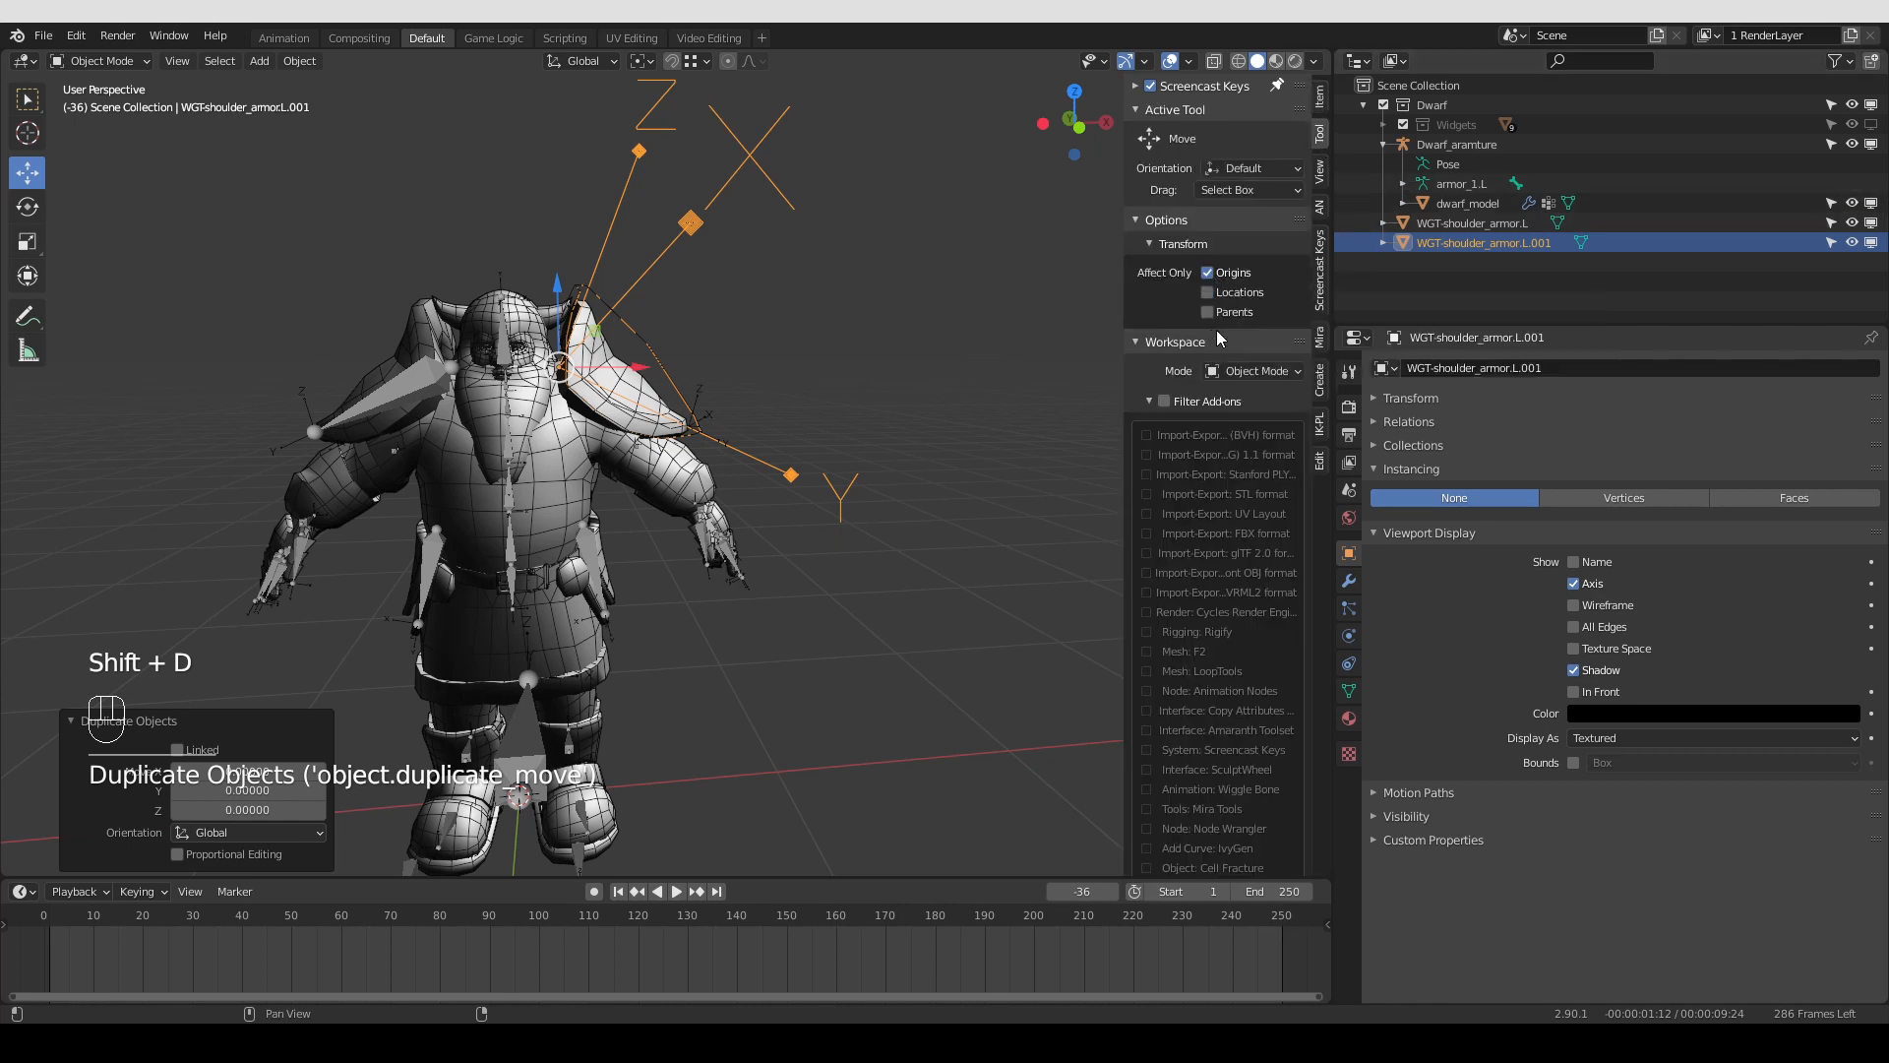
pyautogui.click(1207, 271)
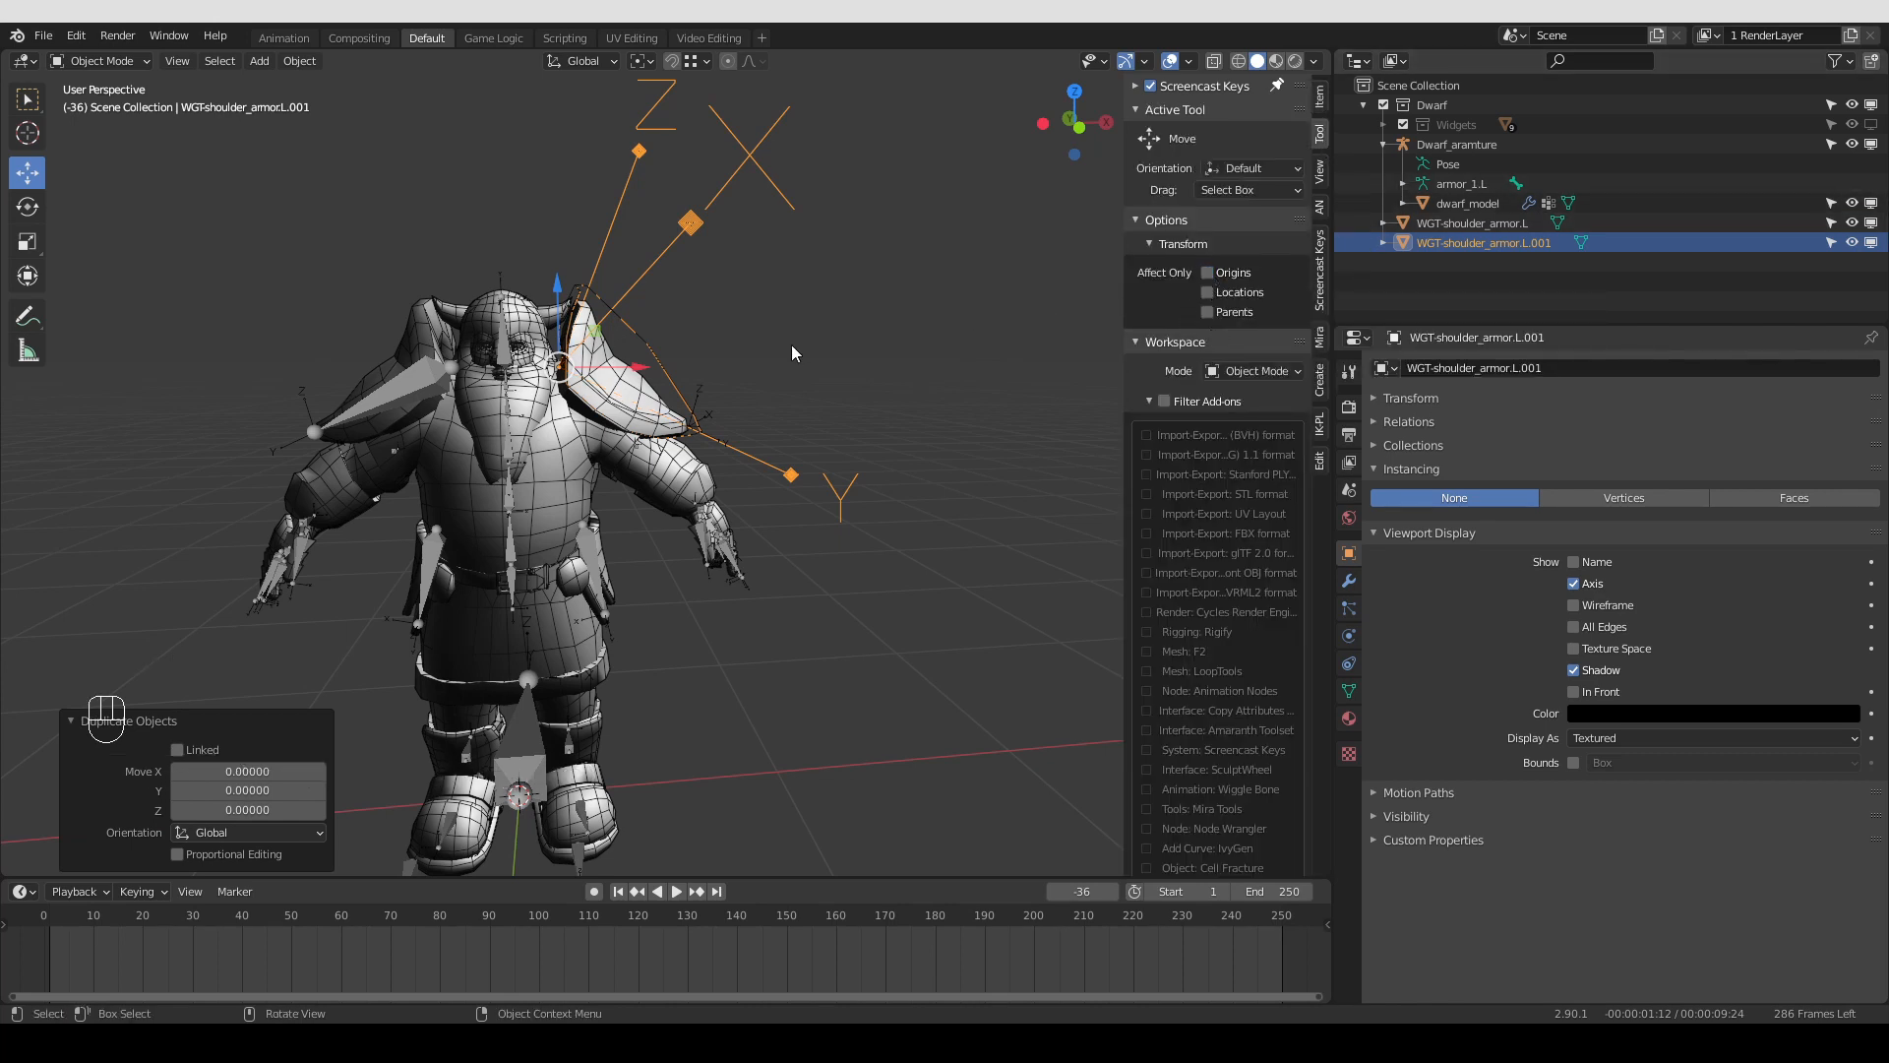
pyautogui.moveTo(807, 339); pyautogui.dragTo(804, 338, button='middle')
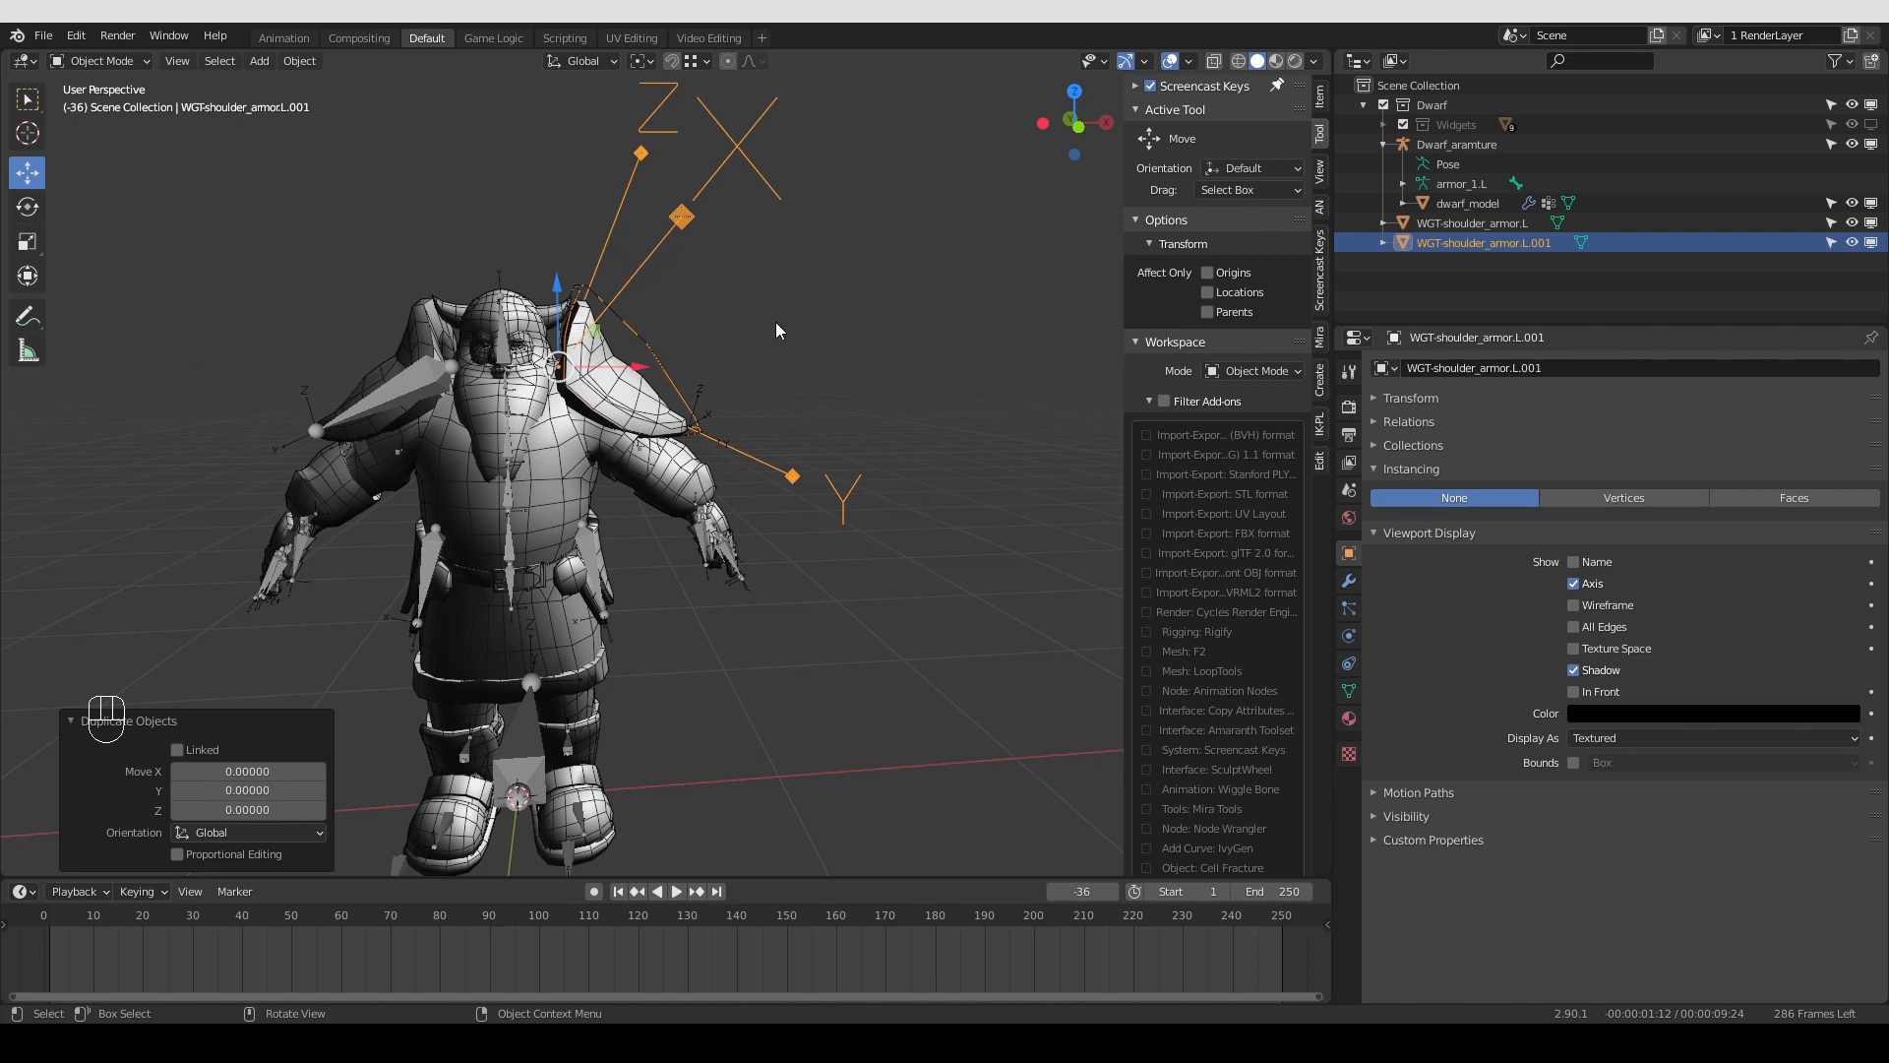
pyautogui.hotkey('ctrl', 'a')
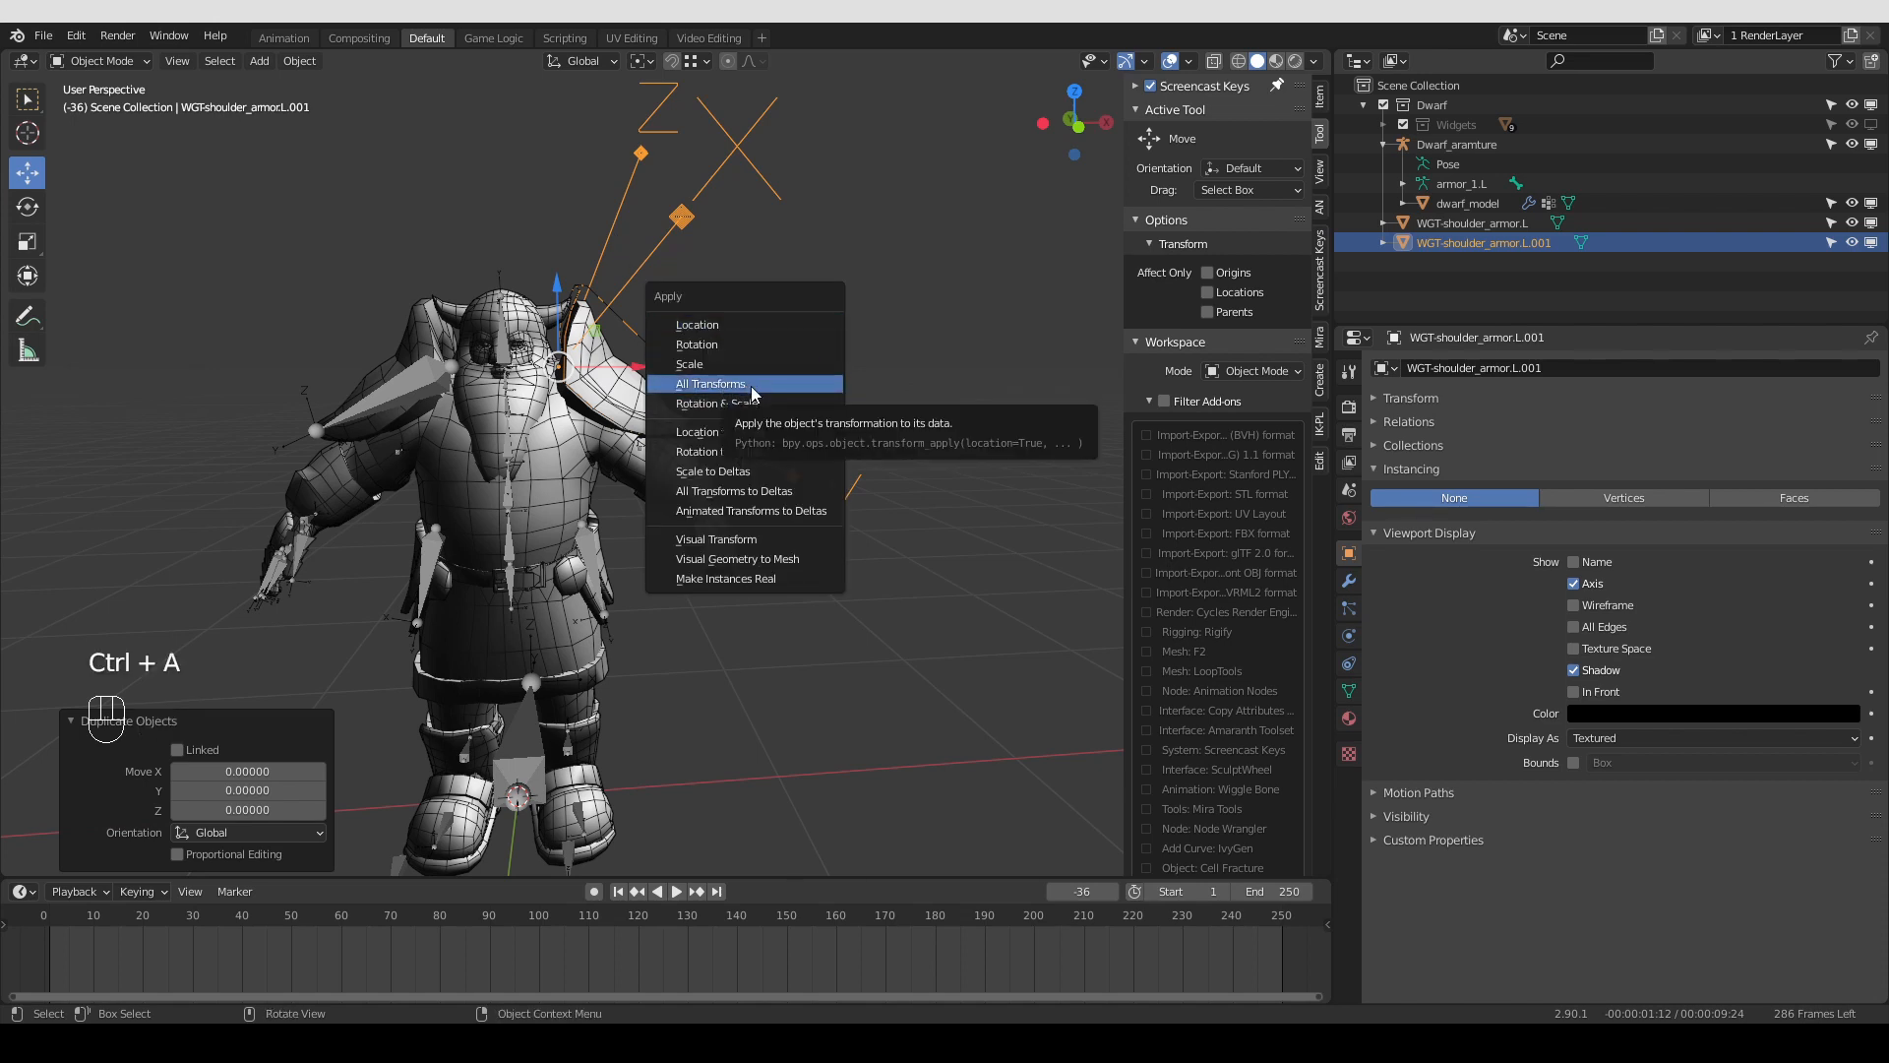
pyautogui.click(751, 386)
pyautogui.click(1349, 582)
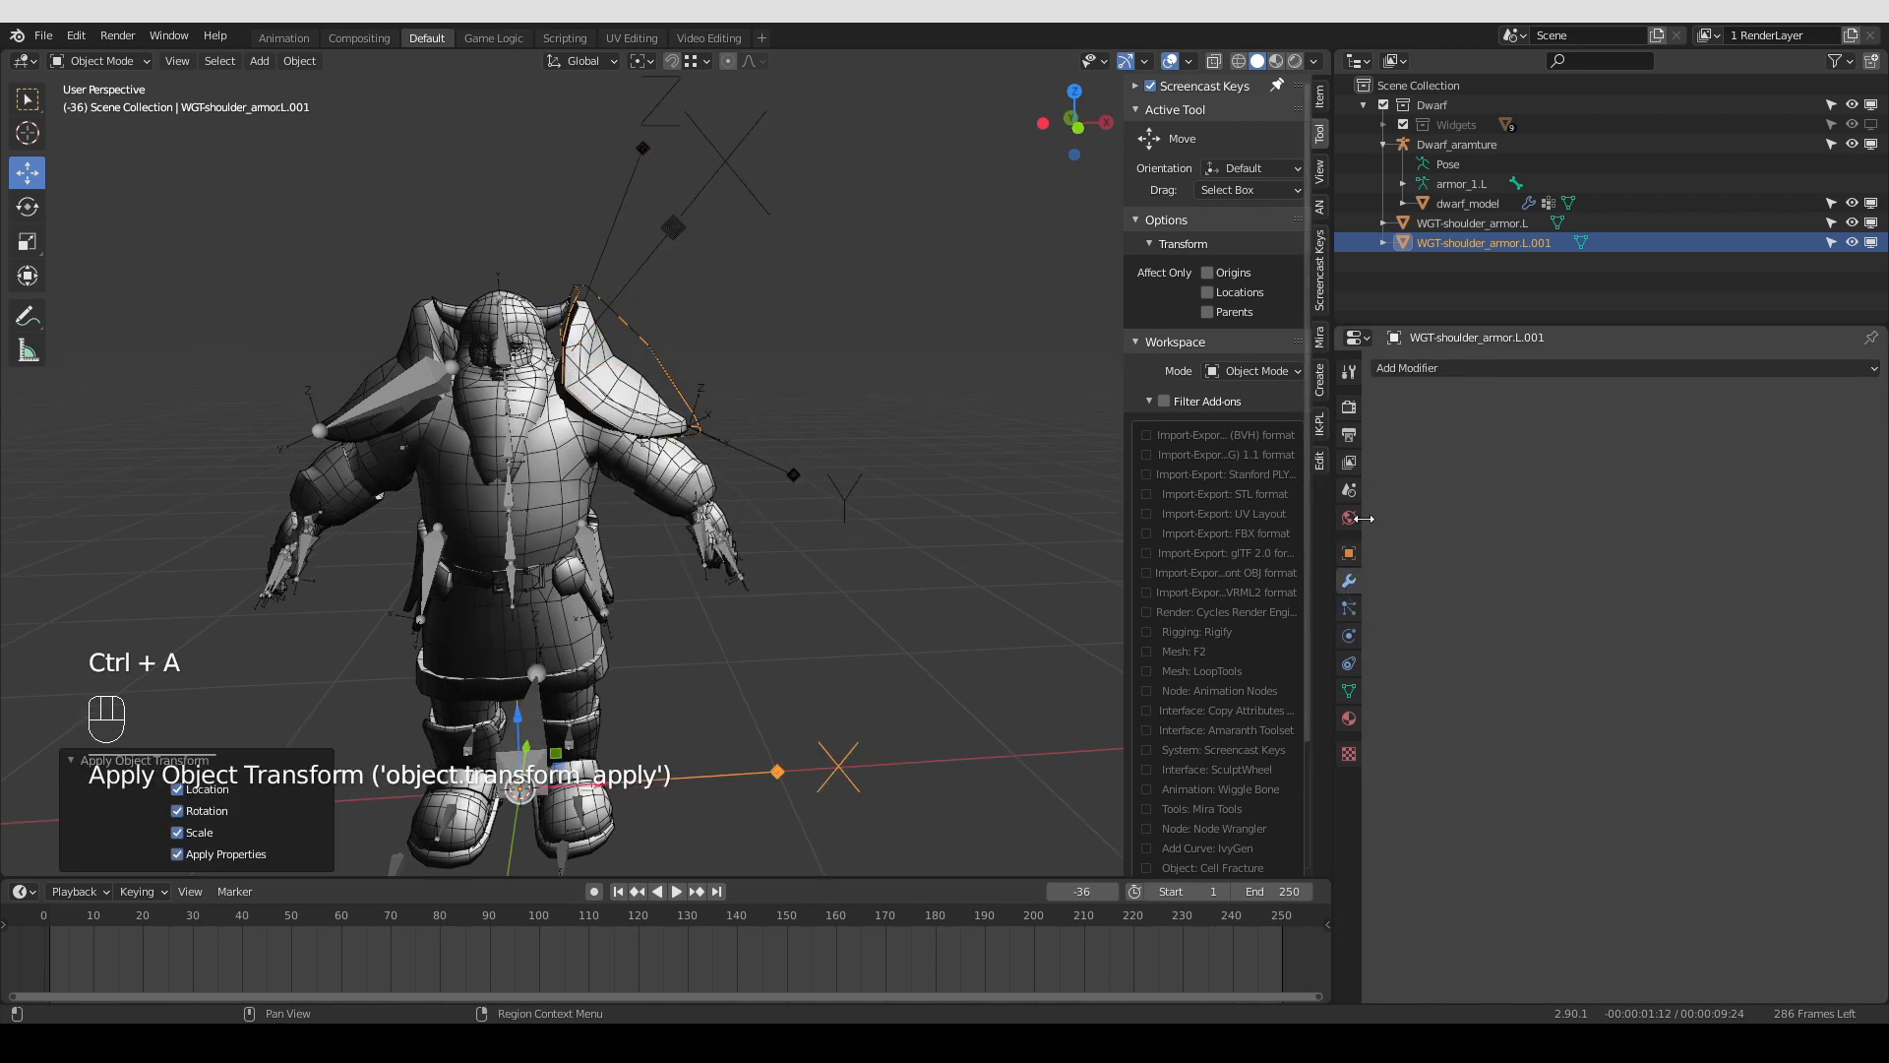
pyautogui.click(1436, 370)
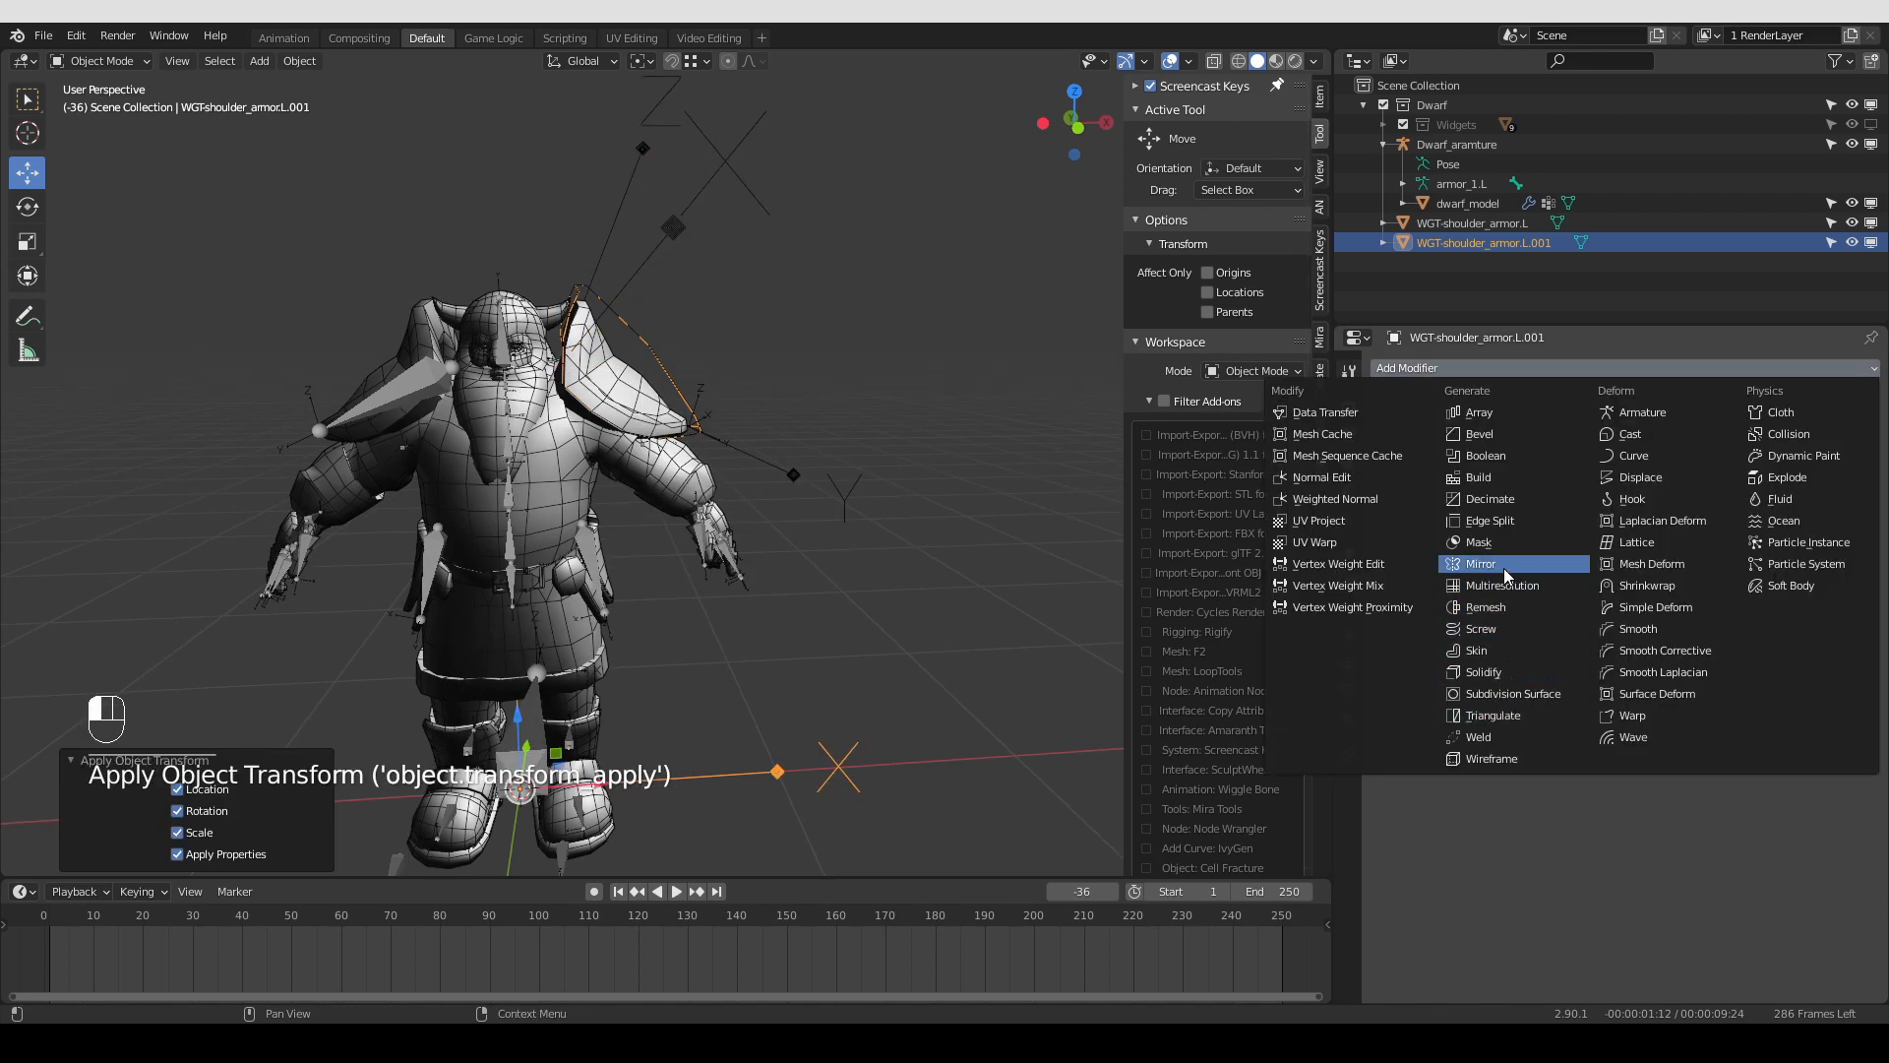
# Symmetrize the duplicated widget's entire mesh in Edit Mode with the direction +X to -X
pyautogui.press('Tab')
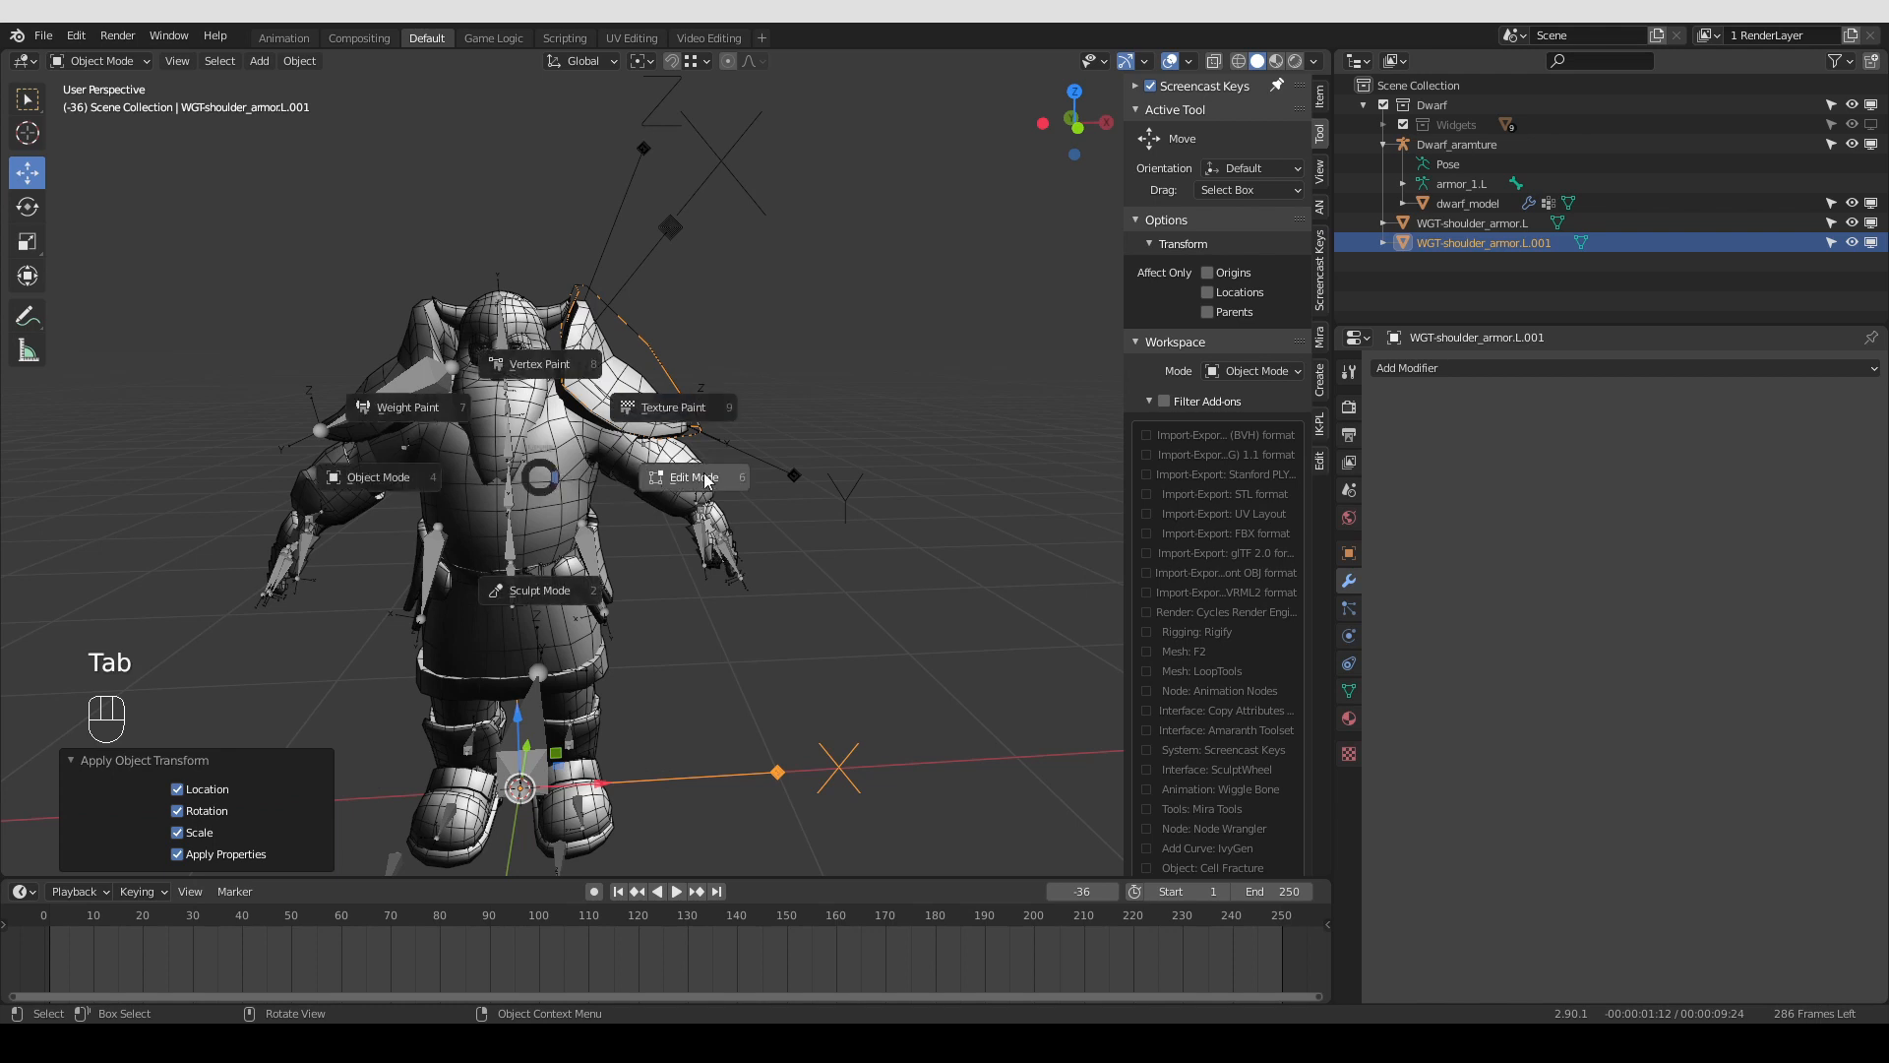
pyautogui.press('a')
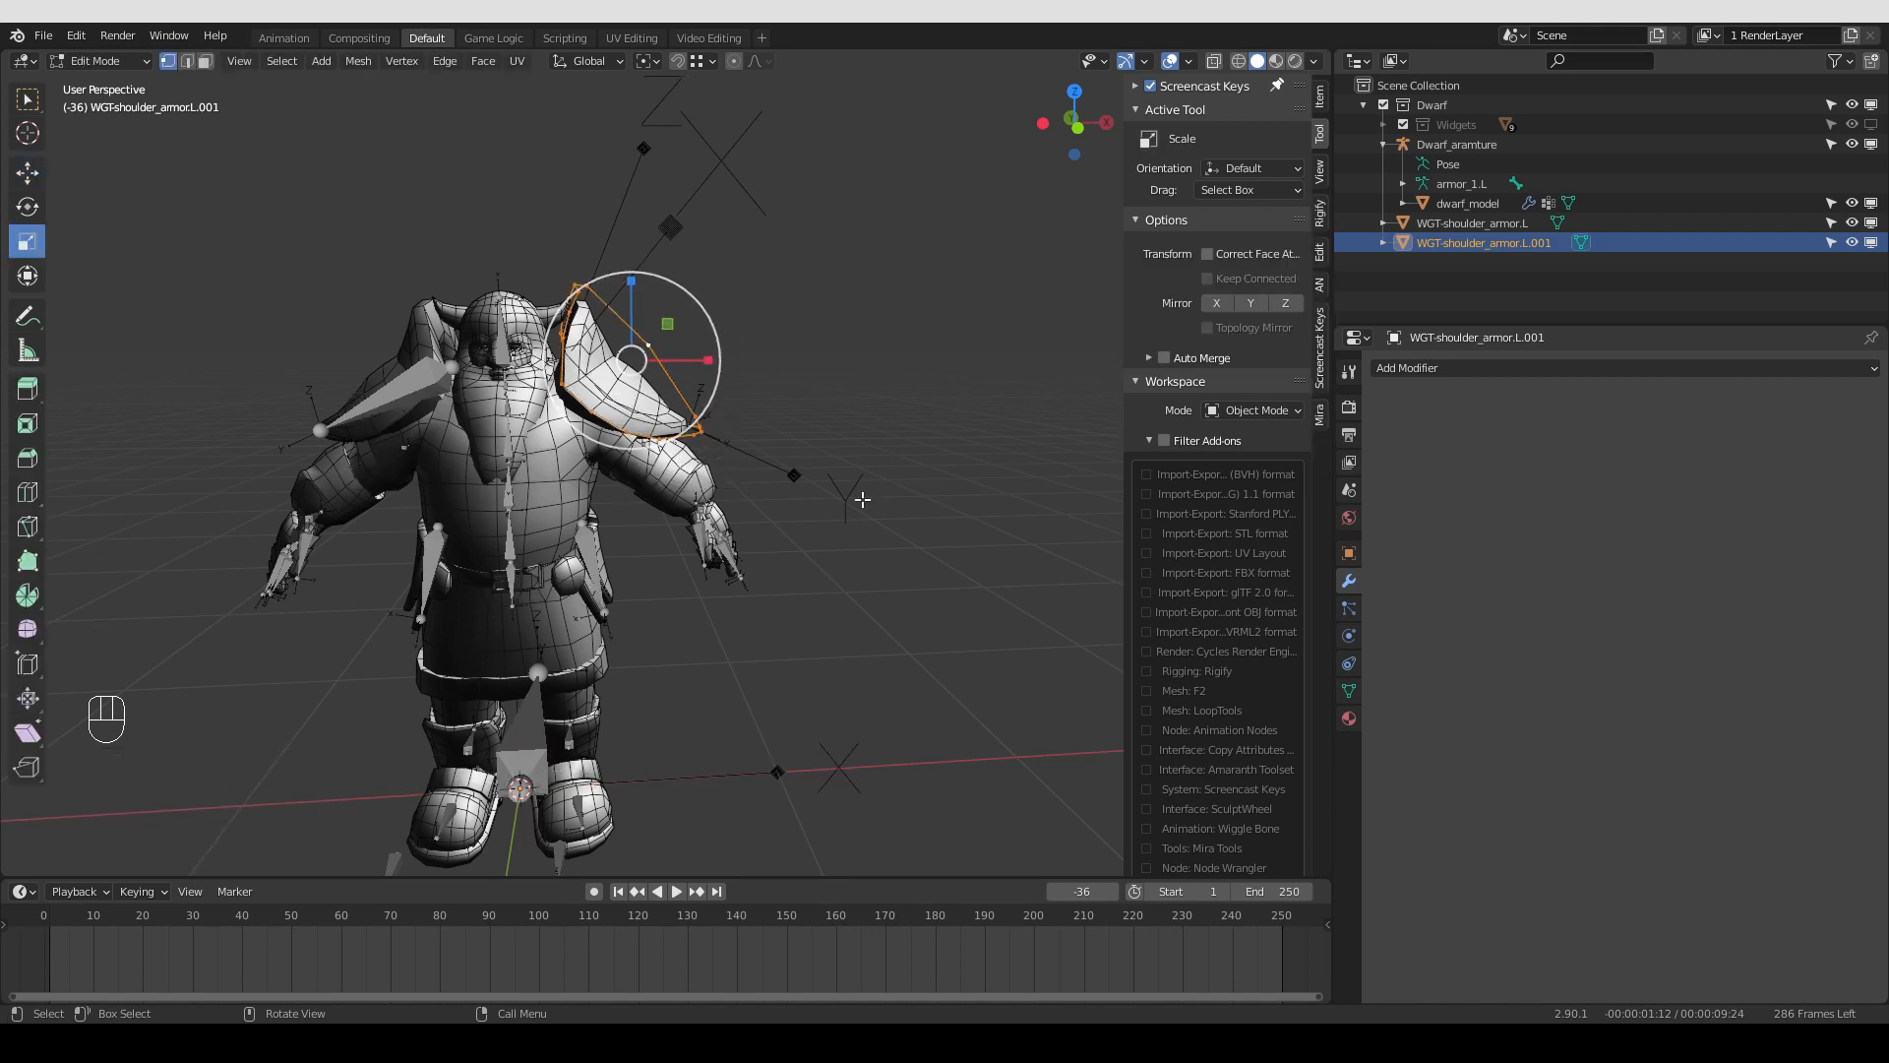
pyautogui.press('space')
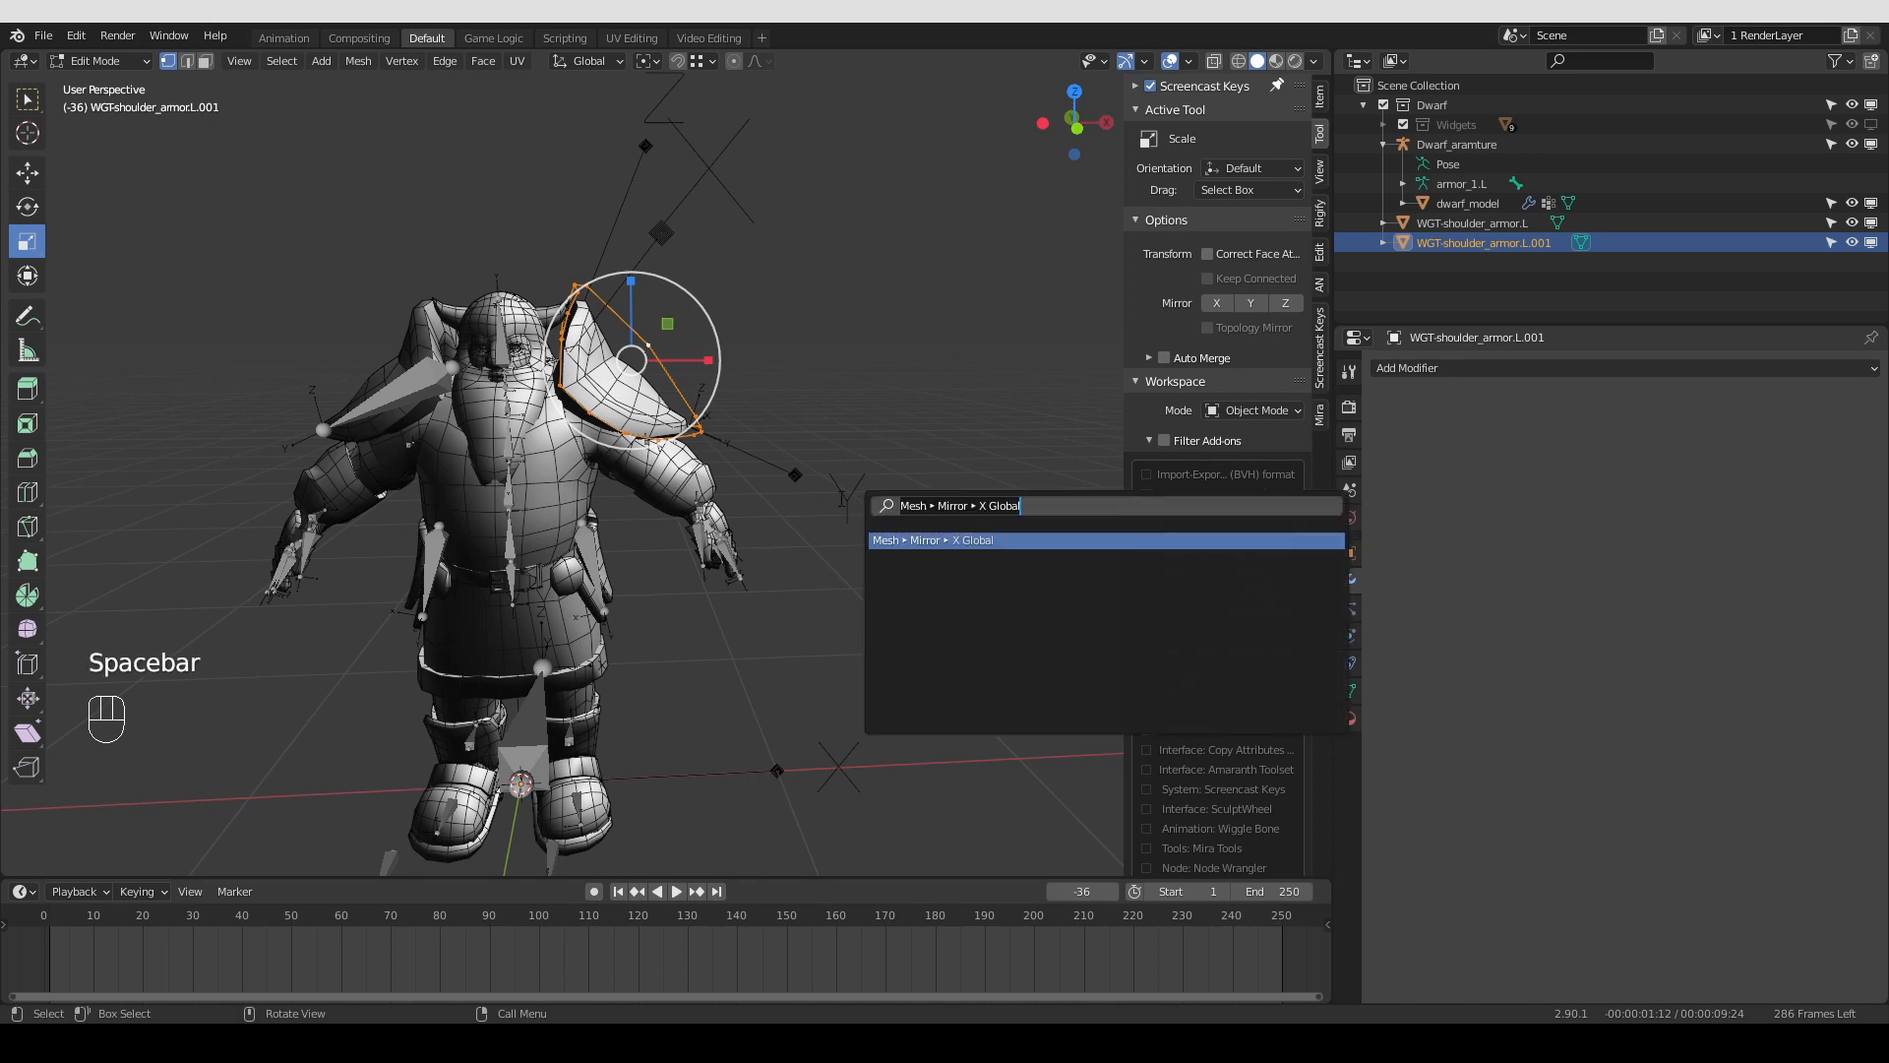
pyautogui.press('F3')
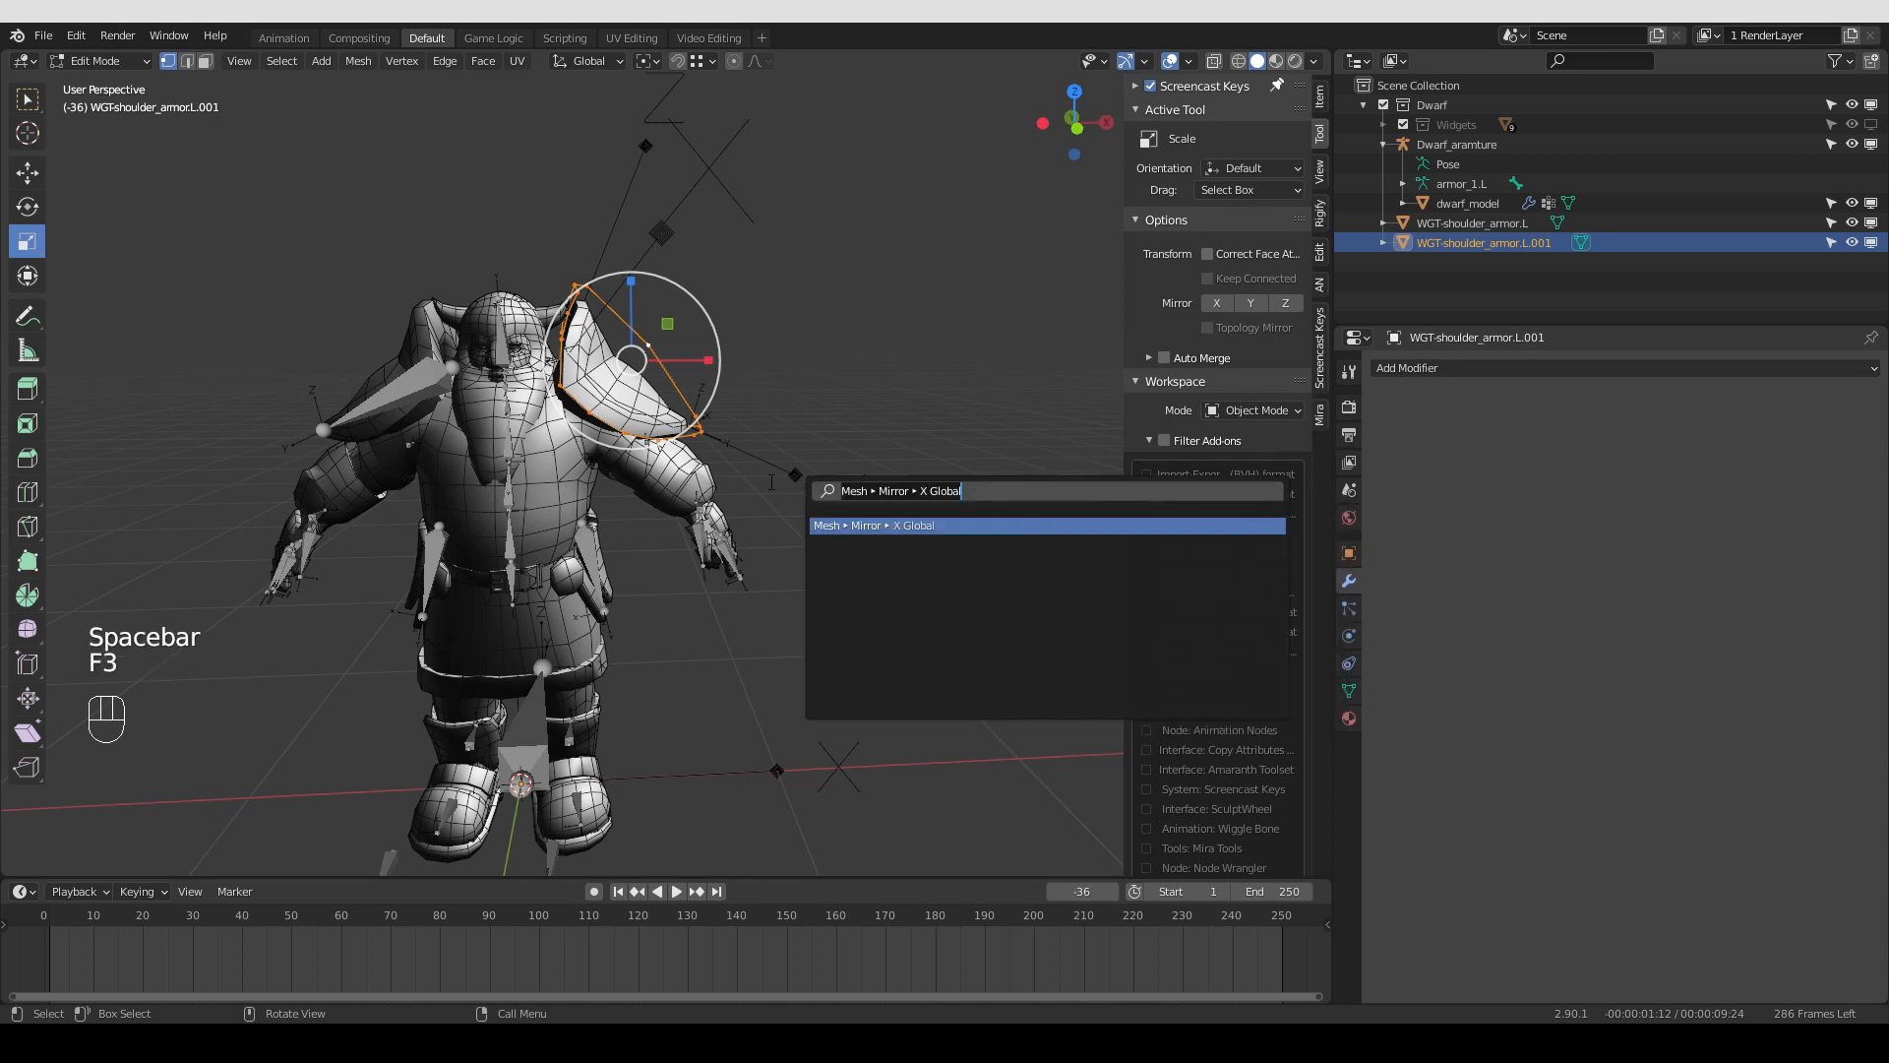
pyautogui.press('BackSpace')
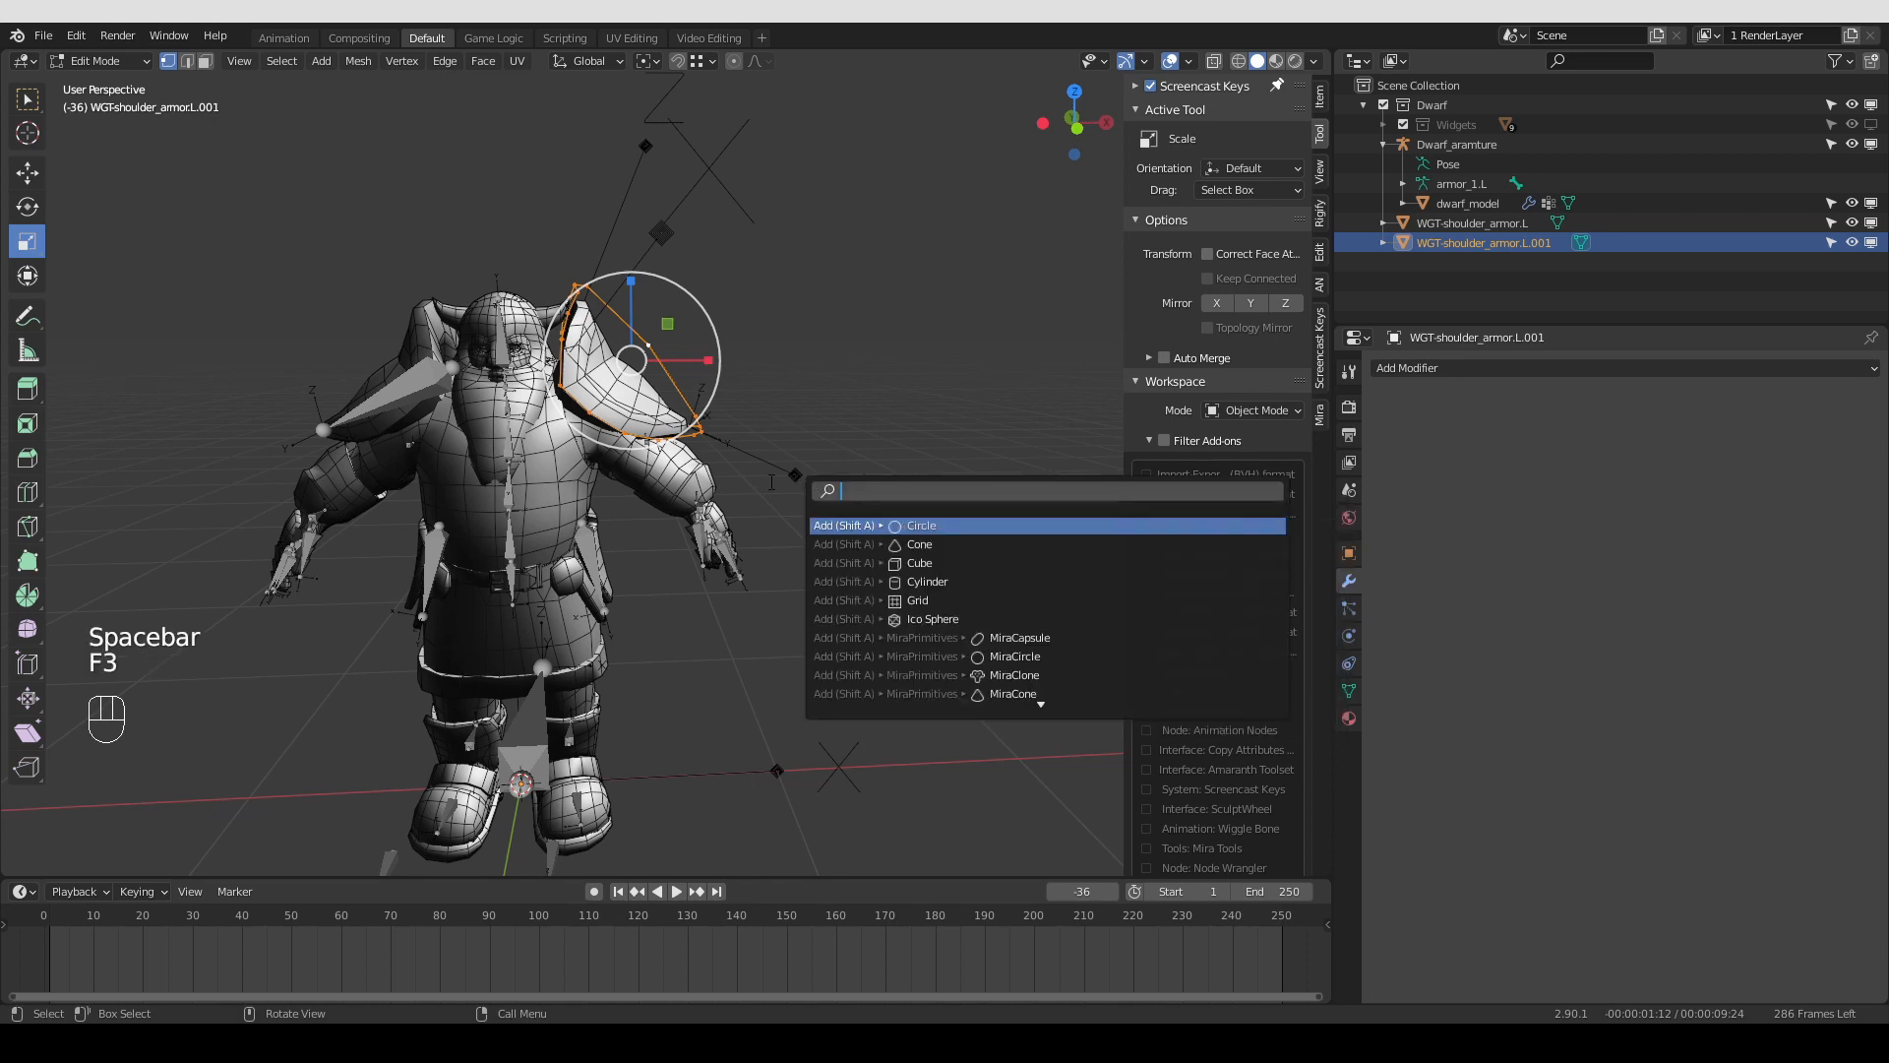
pyautogui.write('symm')
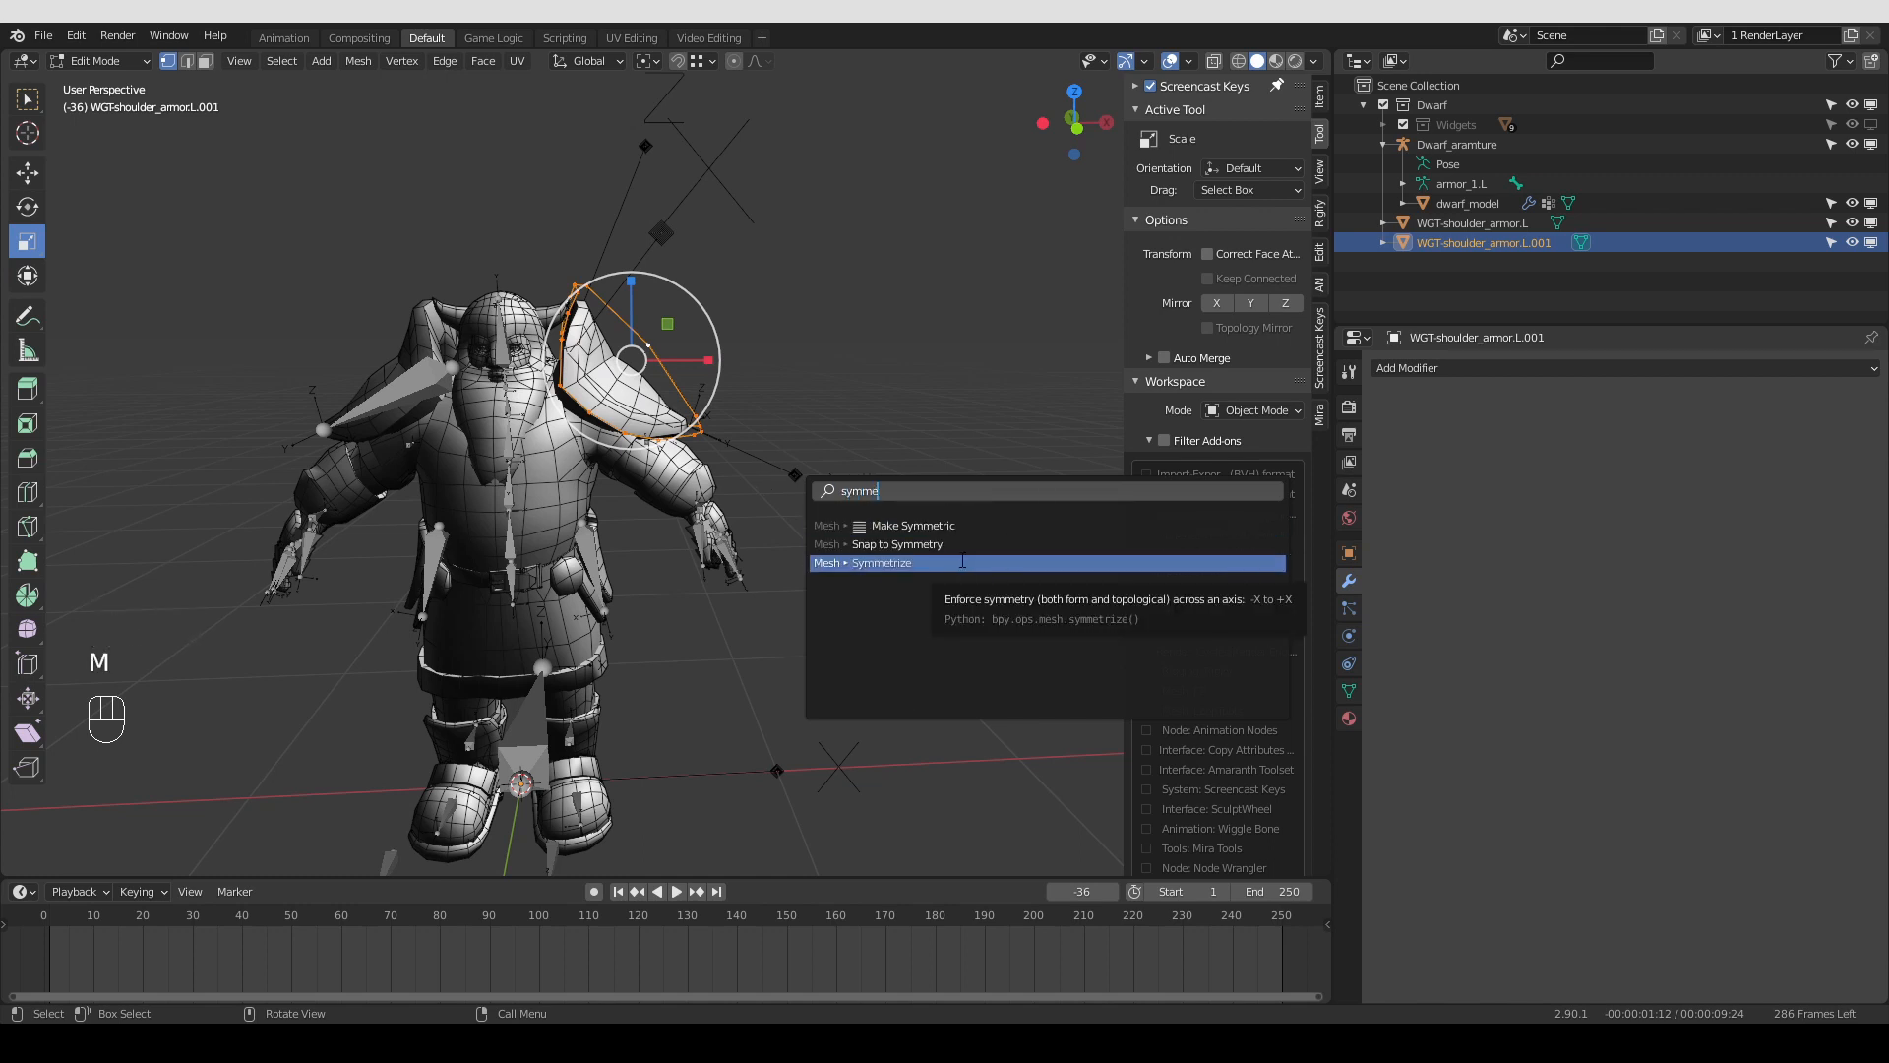
pyautogui.write('e')
pyautogui.click(925, 562)
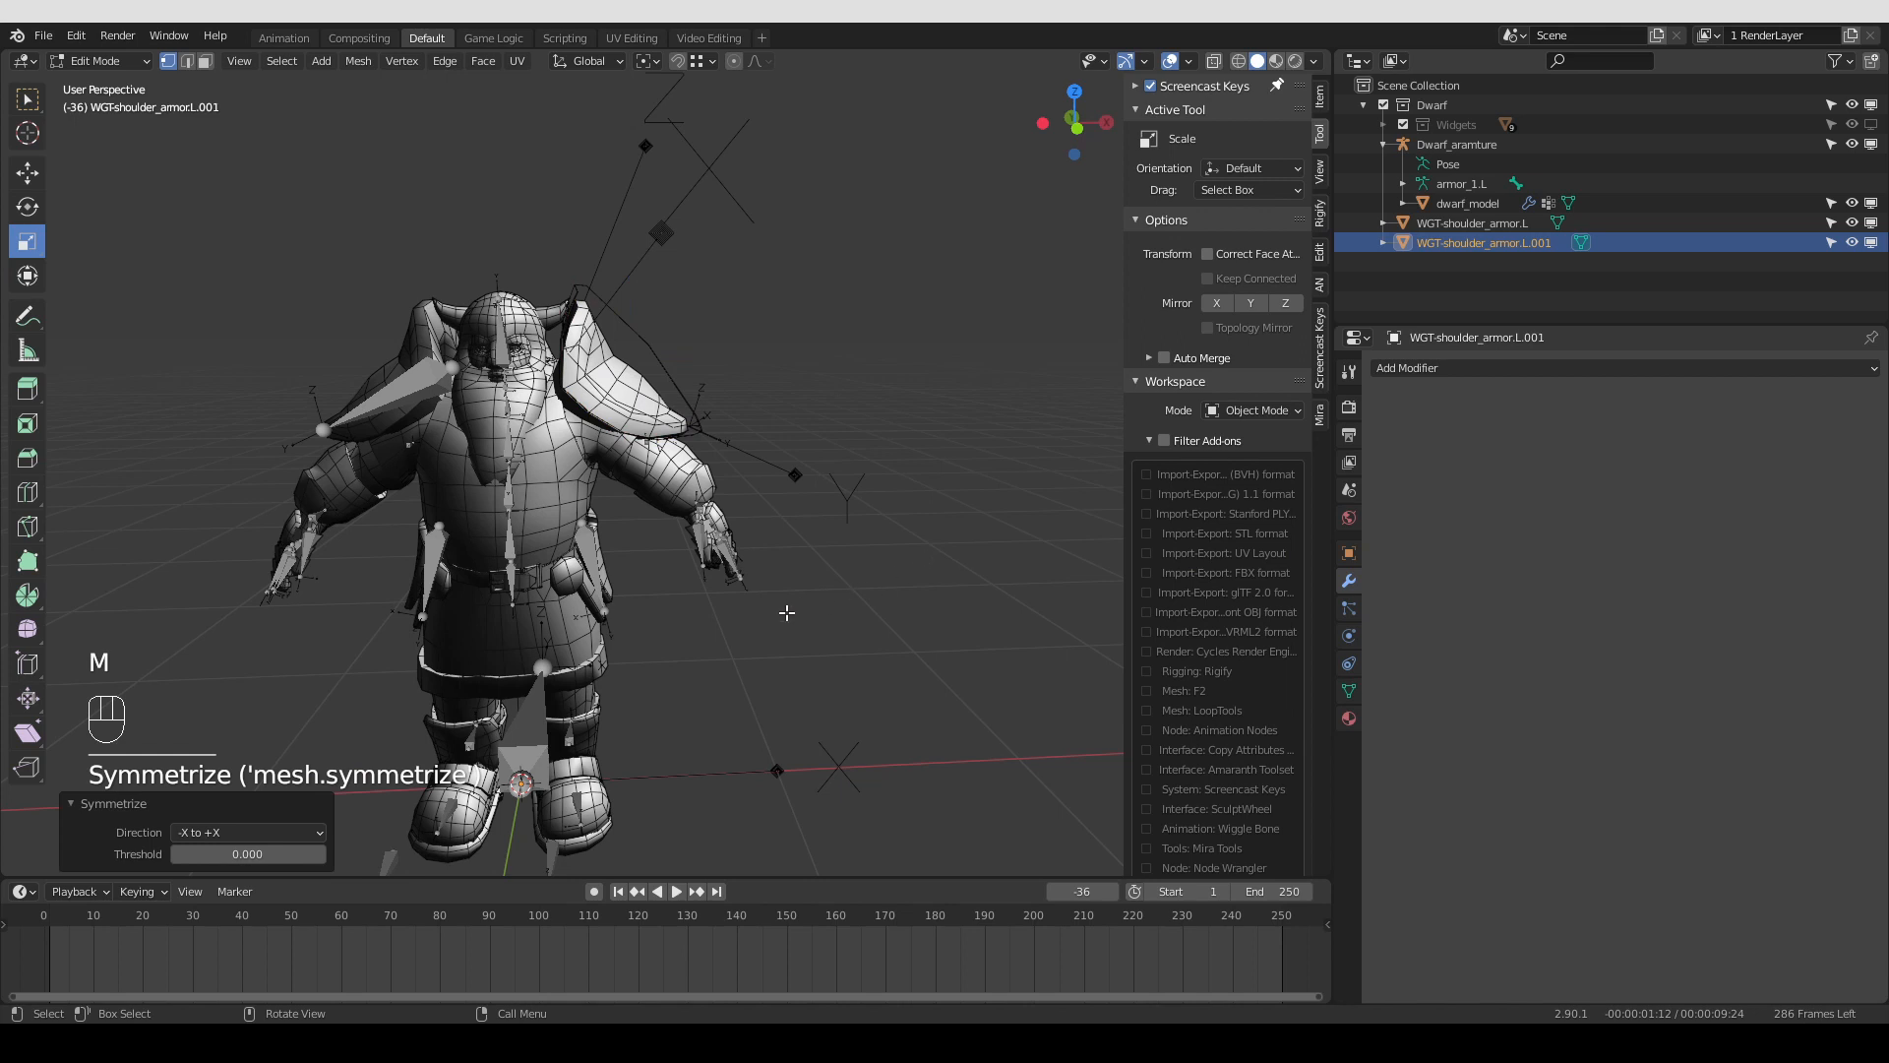
pyautogui.click(294, 833)
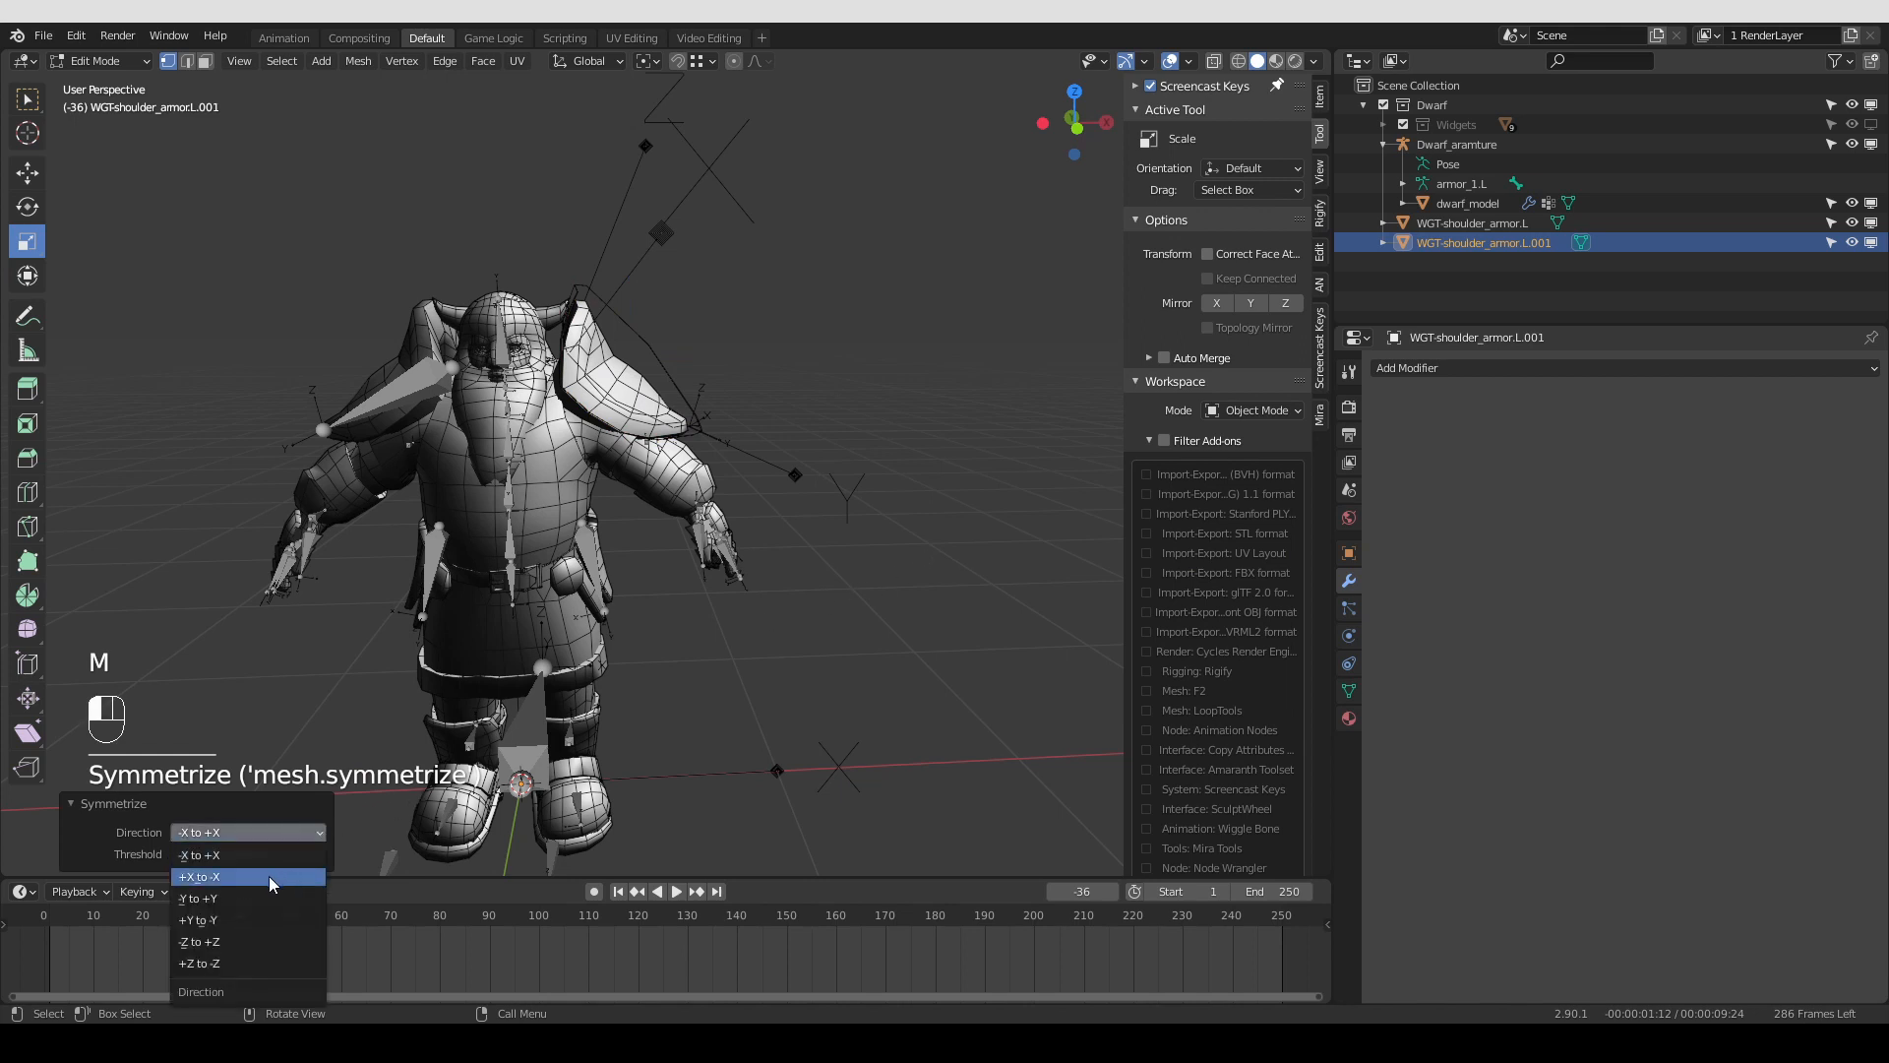
pyautogui.click(232, 878)
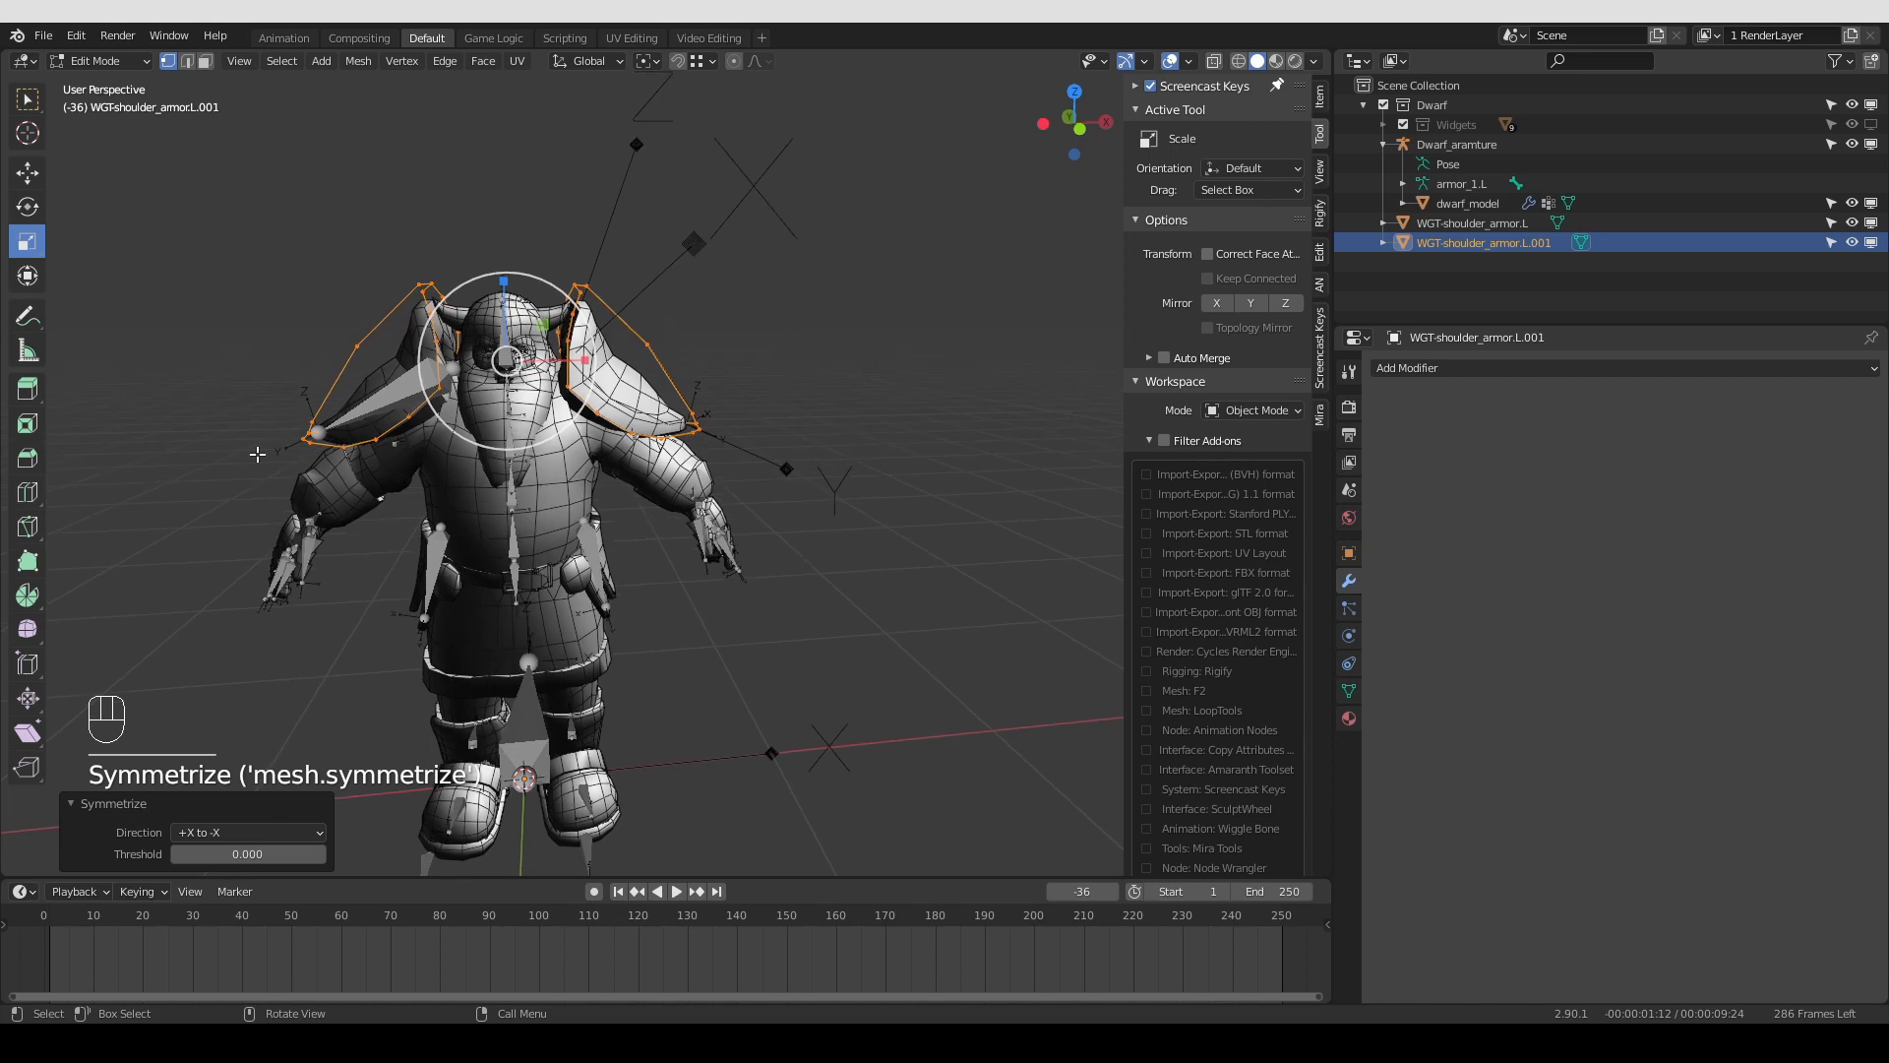
# Delete the left-shoulder half of the duplicated widget's mesh, including all linked geometry, and return to Object Mode
pyautogui.press('alt')
pyautogui.hotkey('alt', 'a')
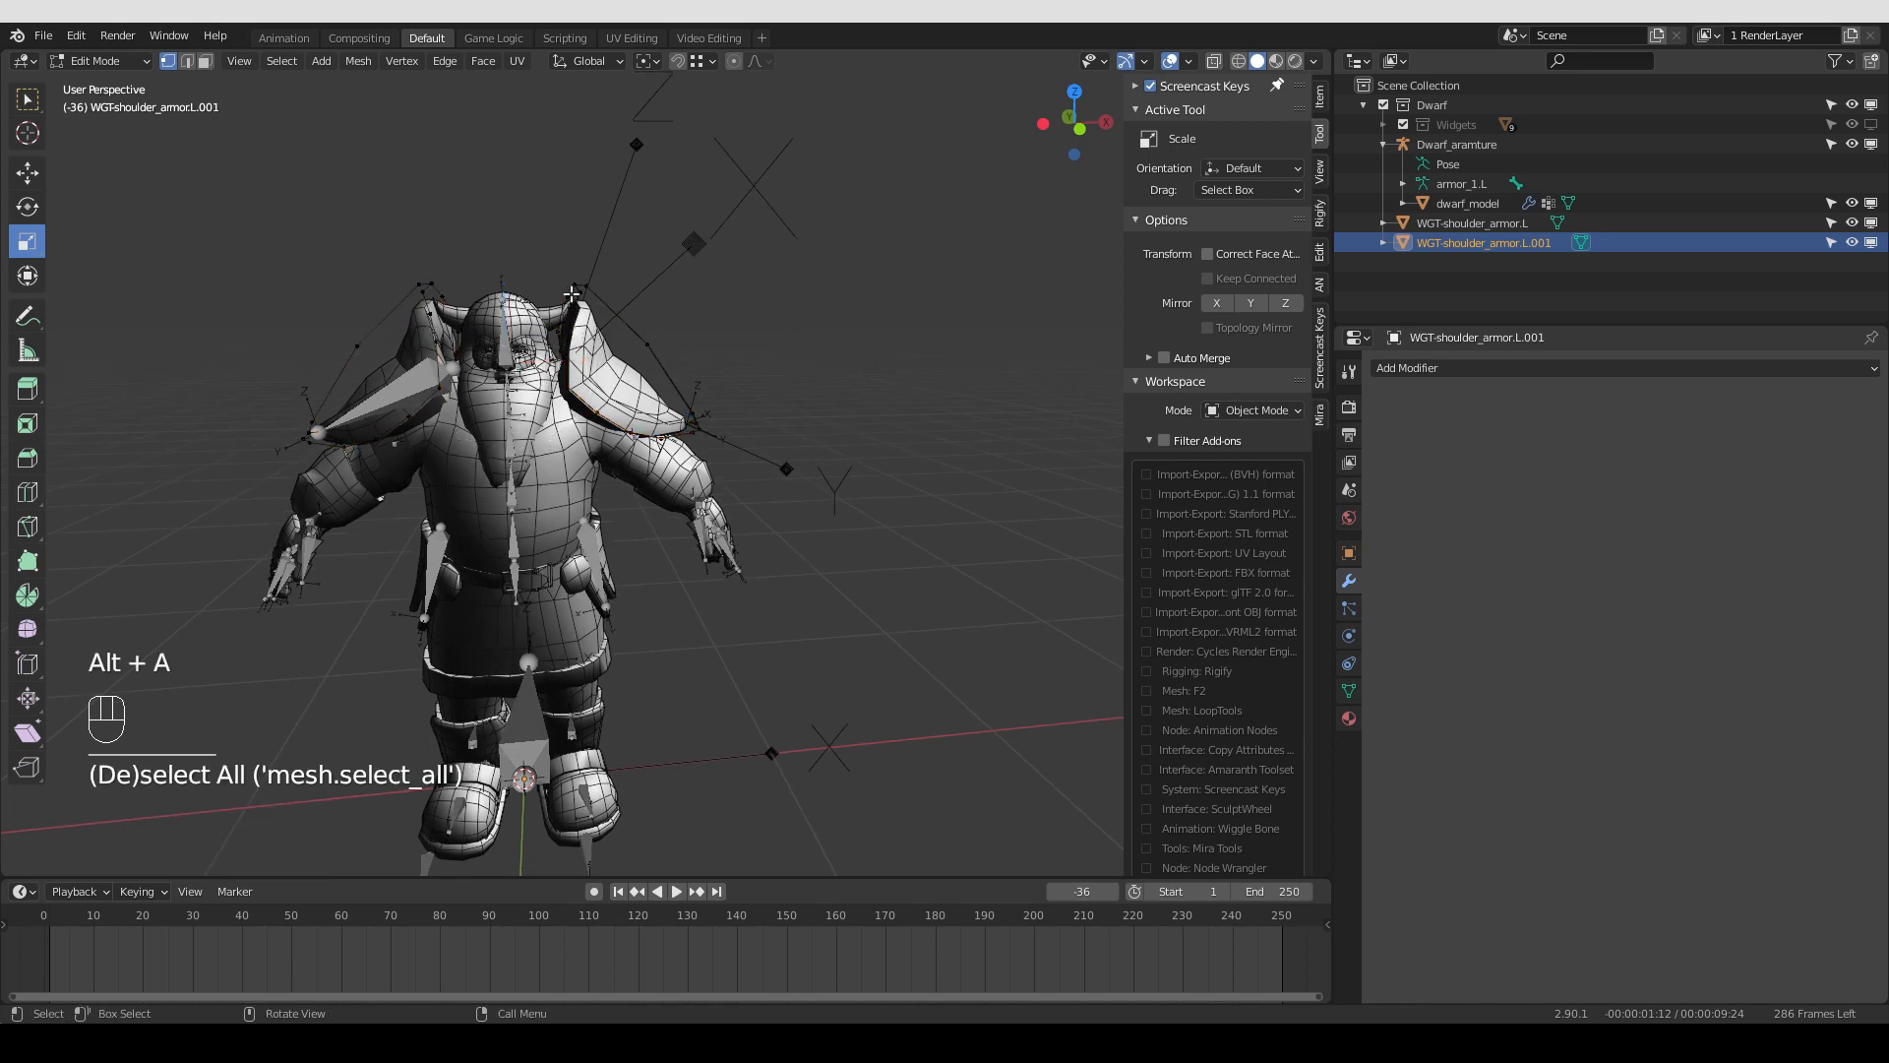
pyautogui.moveTo(535, 264); pyautogui.dragTo(939, 654)
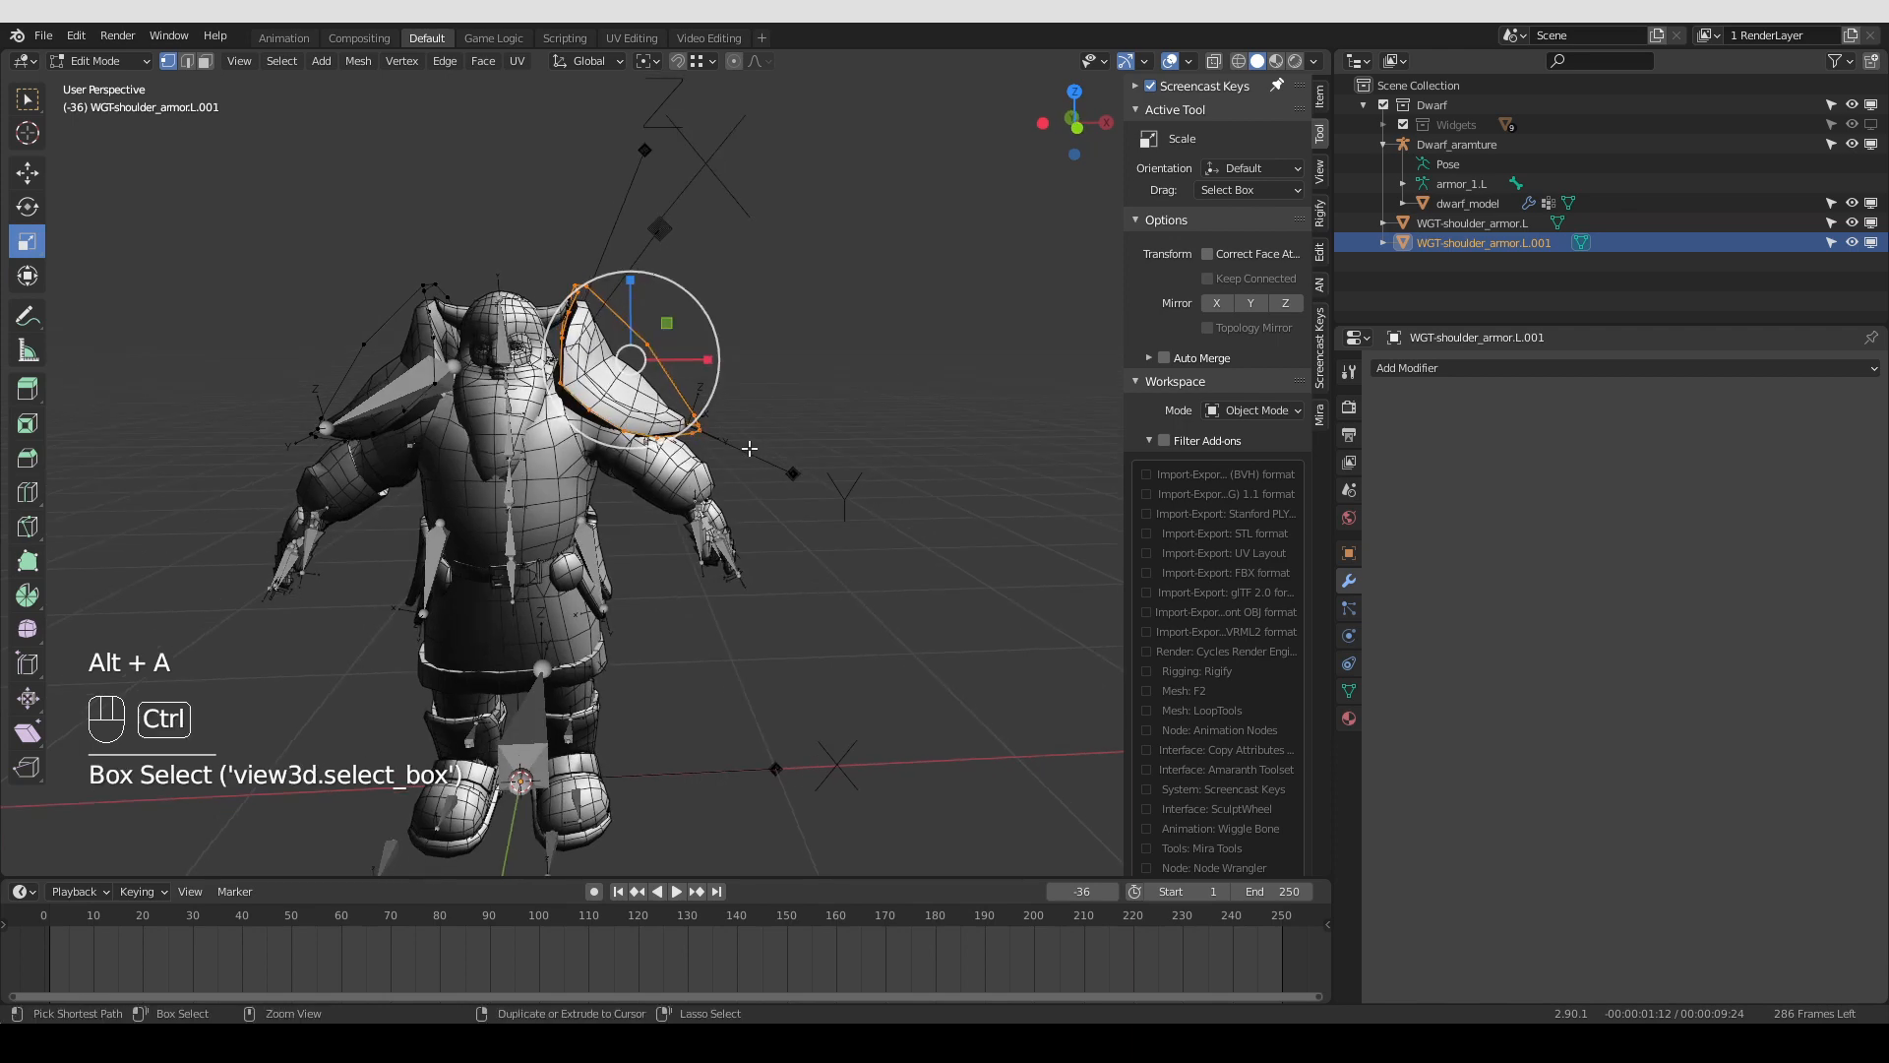
pyautogui.hotkey('ctrl', 'l')
pyautogui.press('x')
pyautogui.click(747, 447)
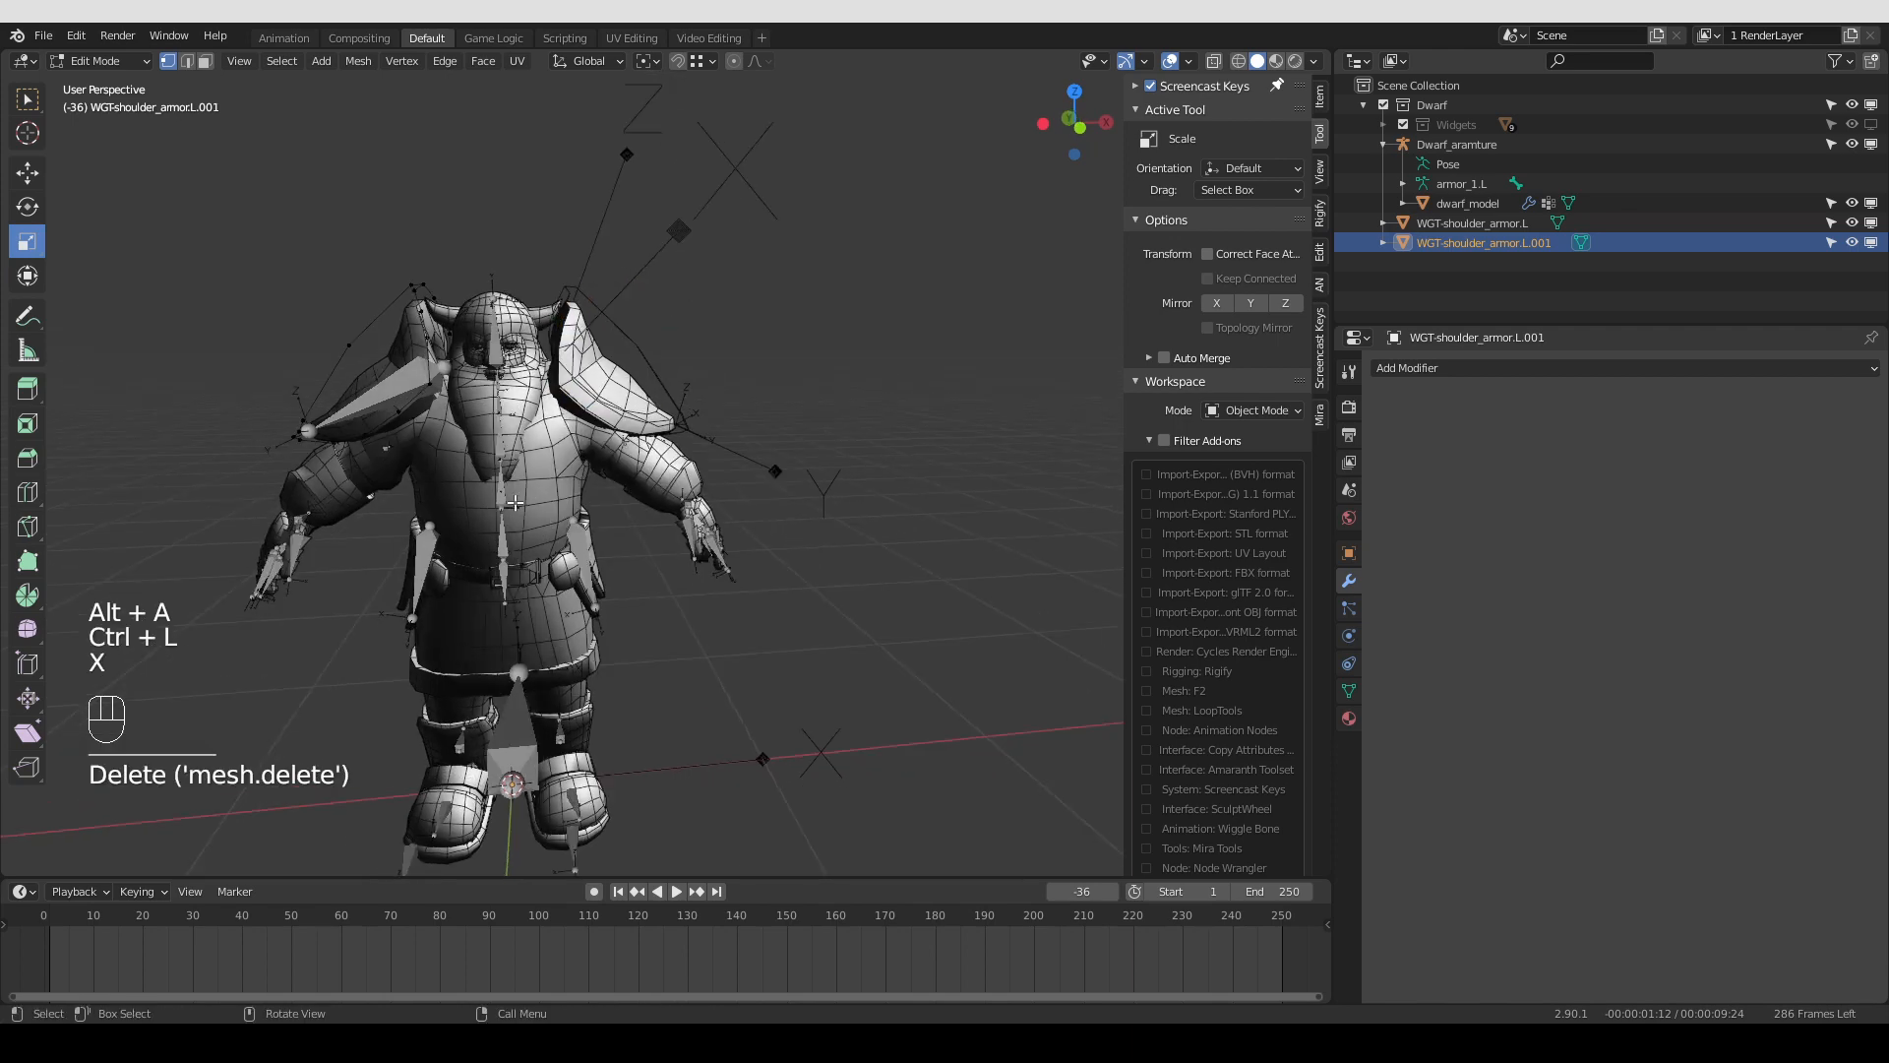
pyautogui.press('Tab')
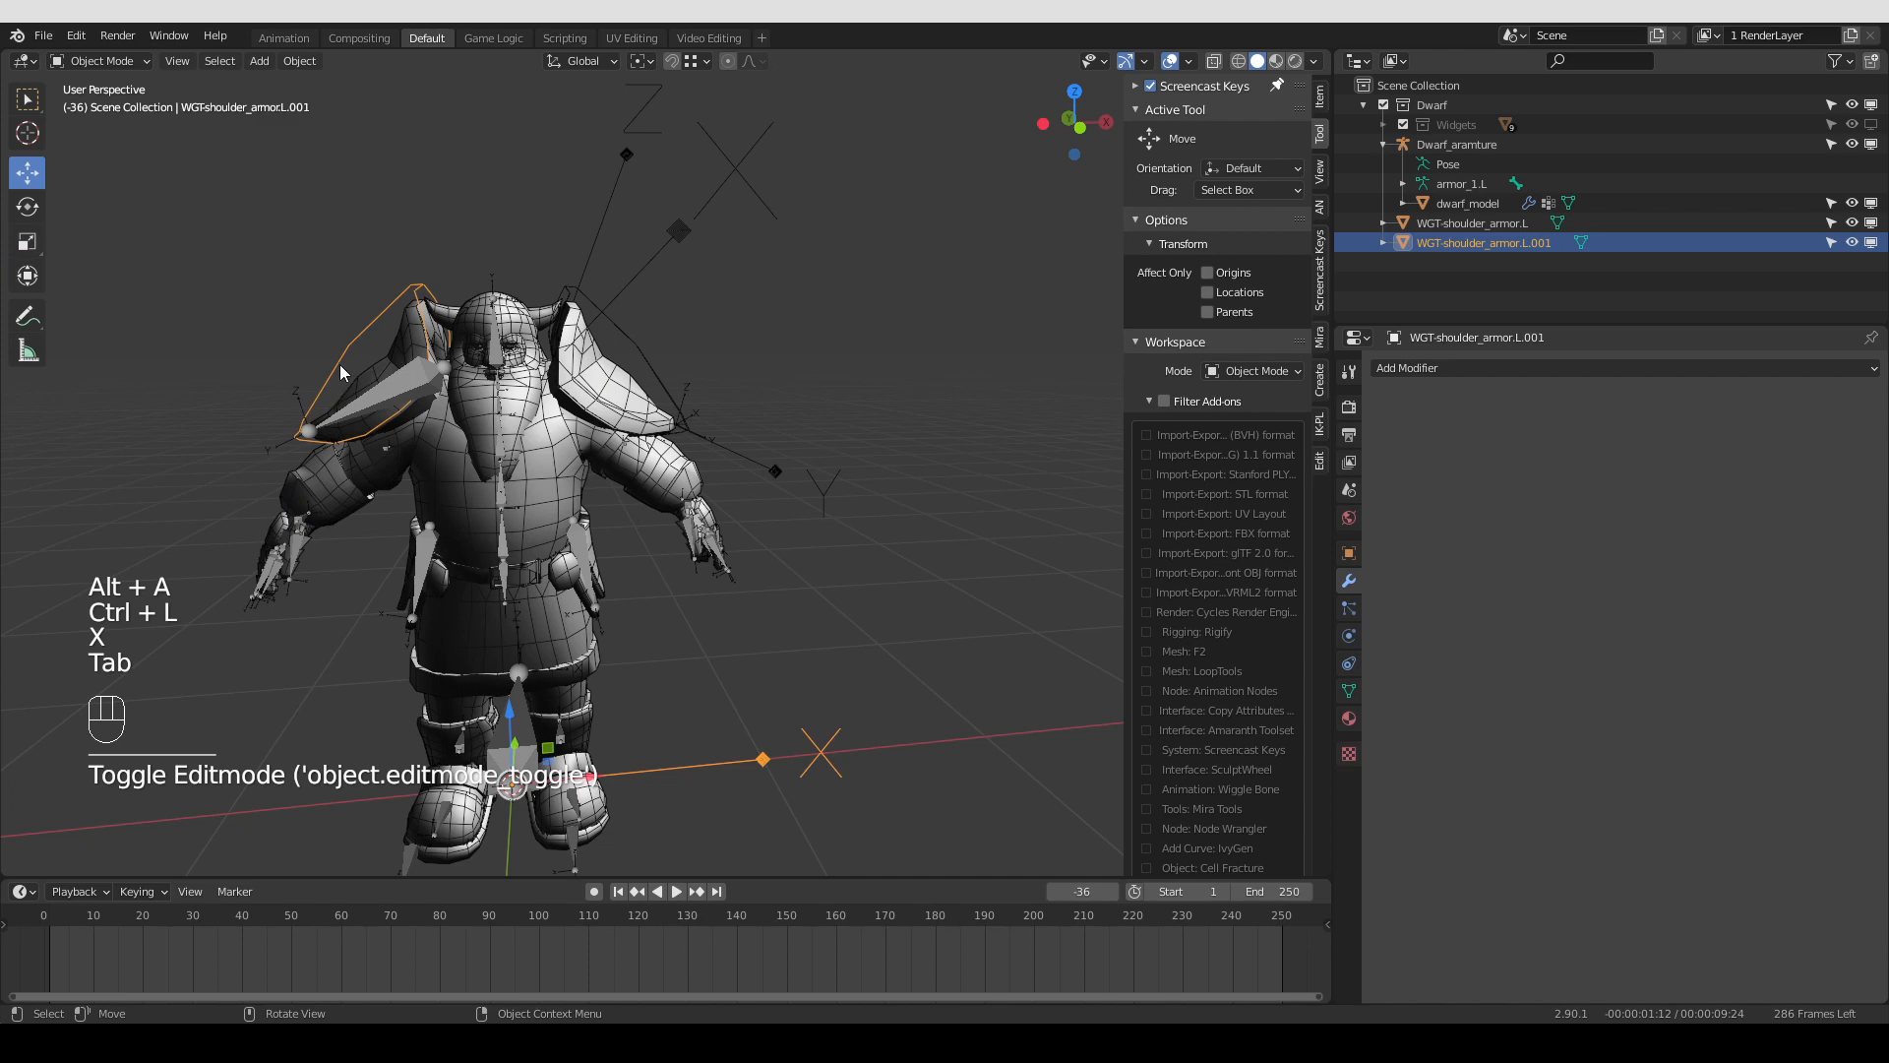
pyautogui.click(340, 366)
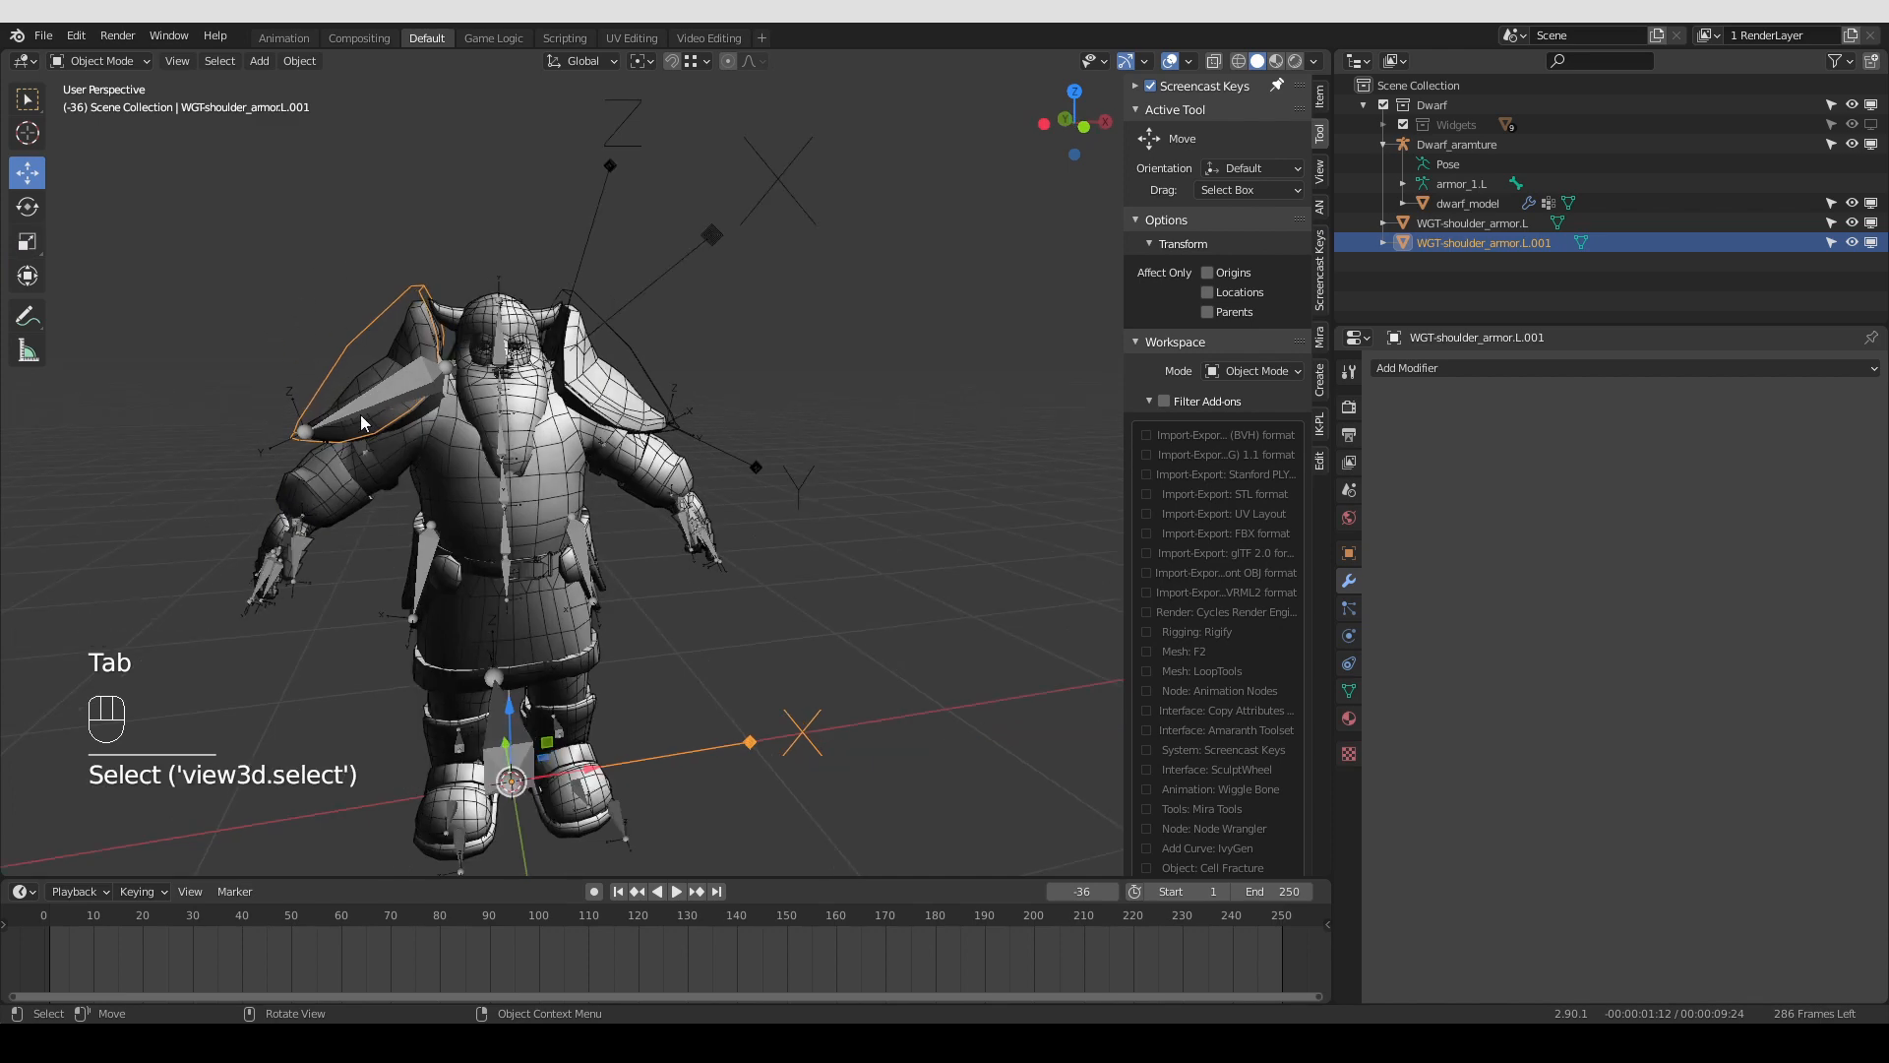
pyautogui.scroll(2, 694, 406)
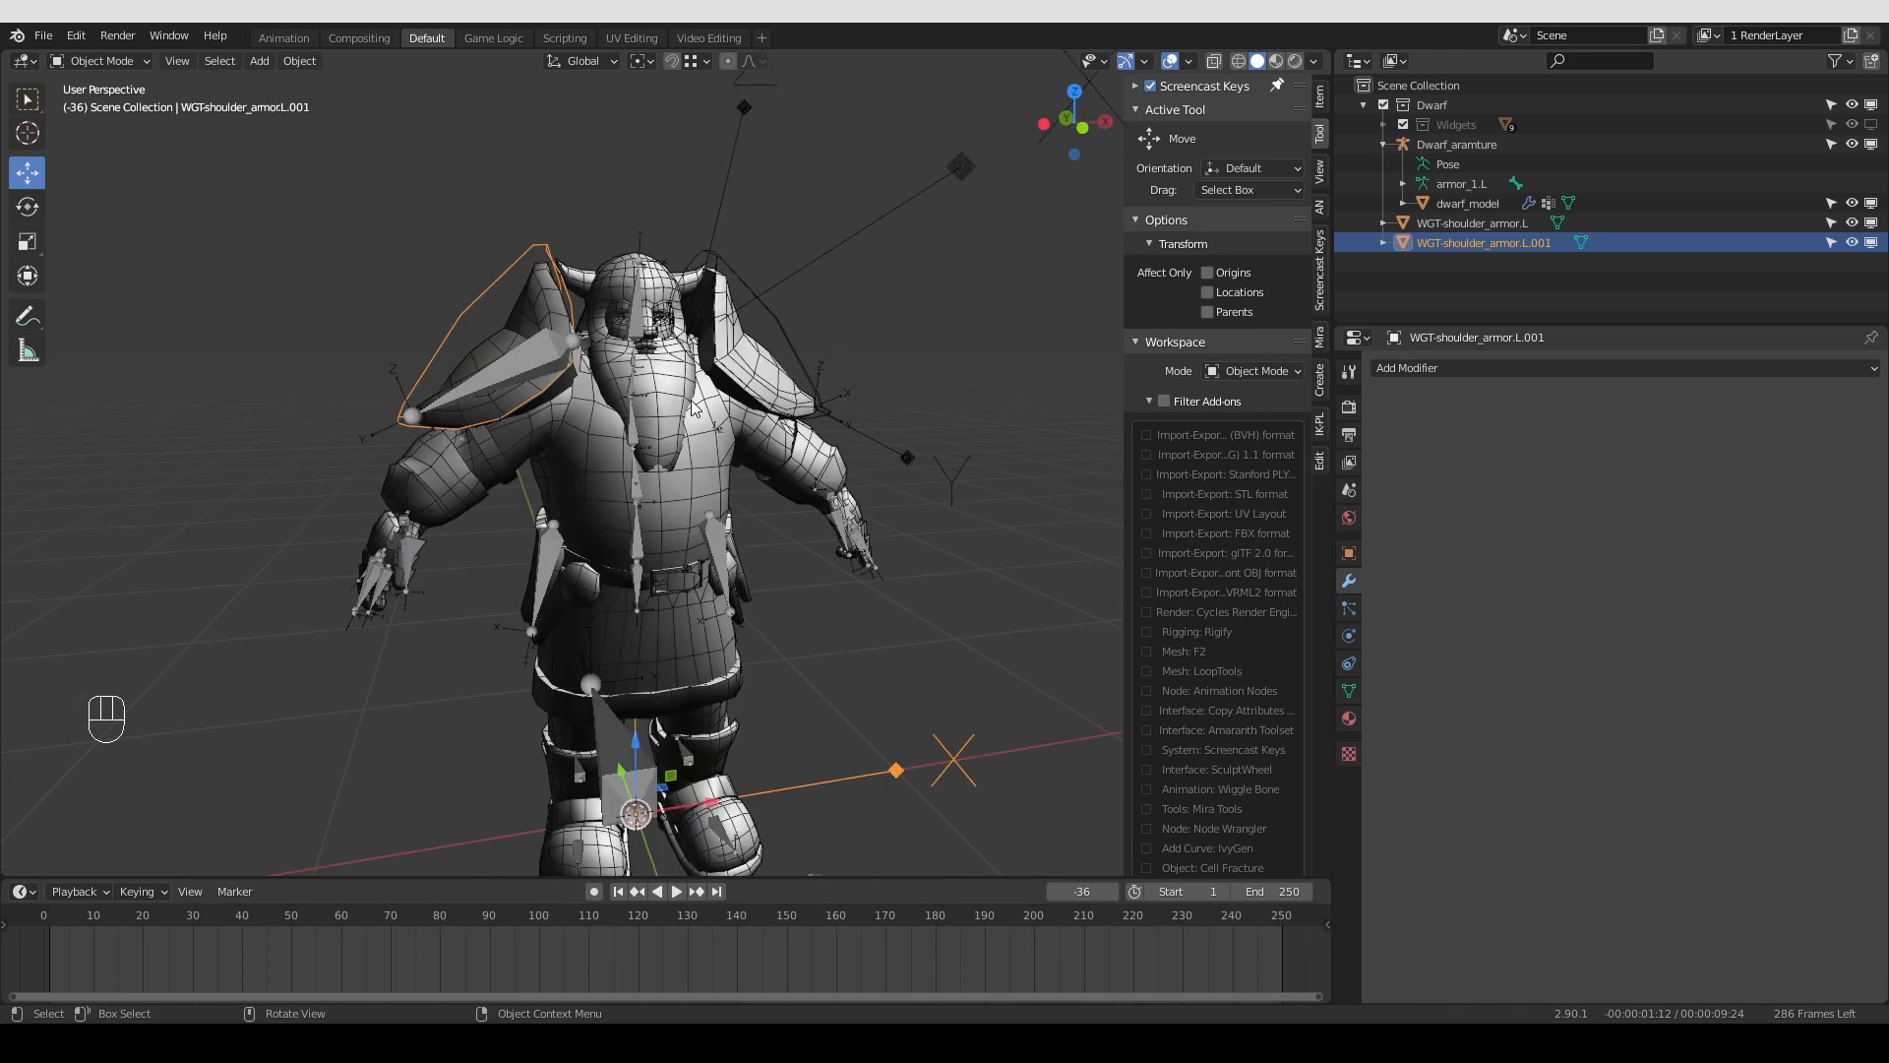
# Restrict transforms to affect only origins and hide dwarf_model in the viewport
pyautogui.click(1208, 273)
pyautogui.moveTo(837, 256); pyautogui.dragTo(777, 354, button='middle')
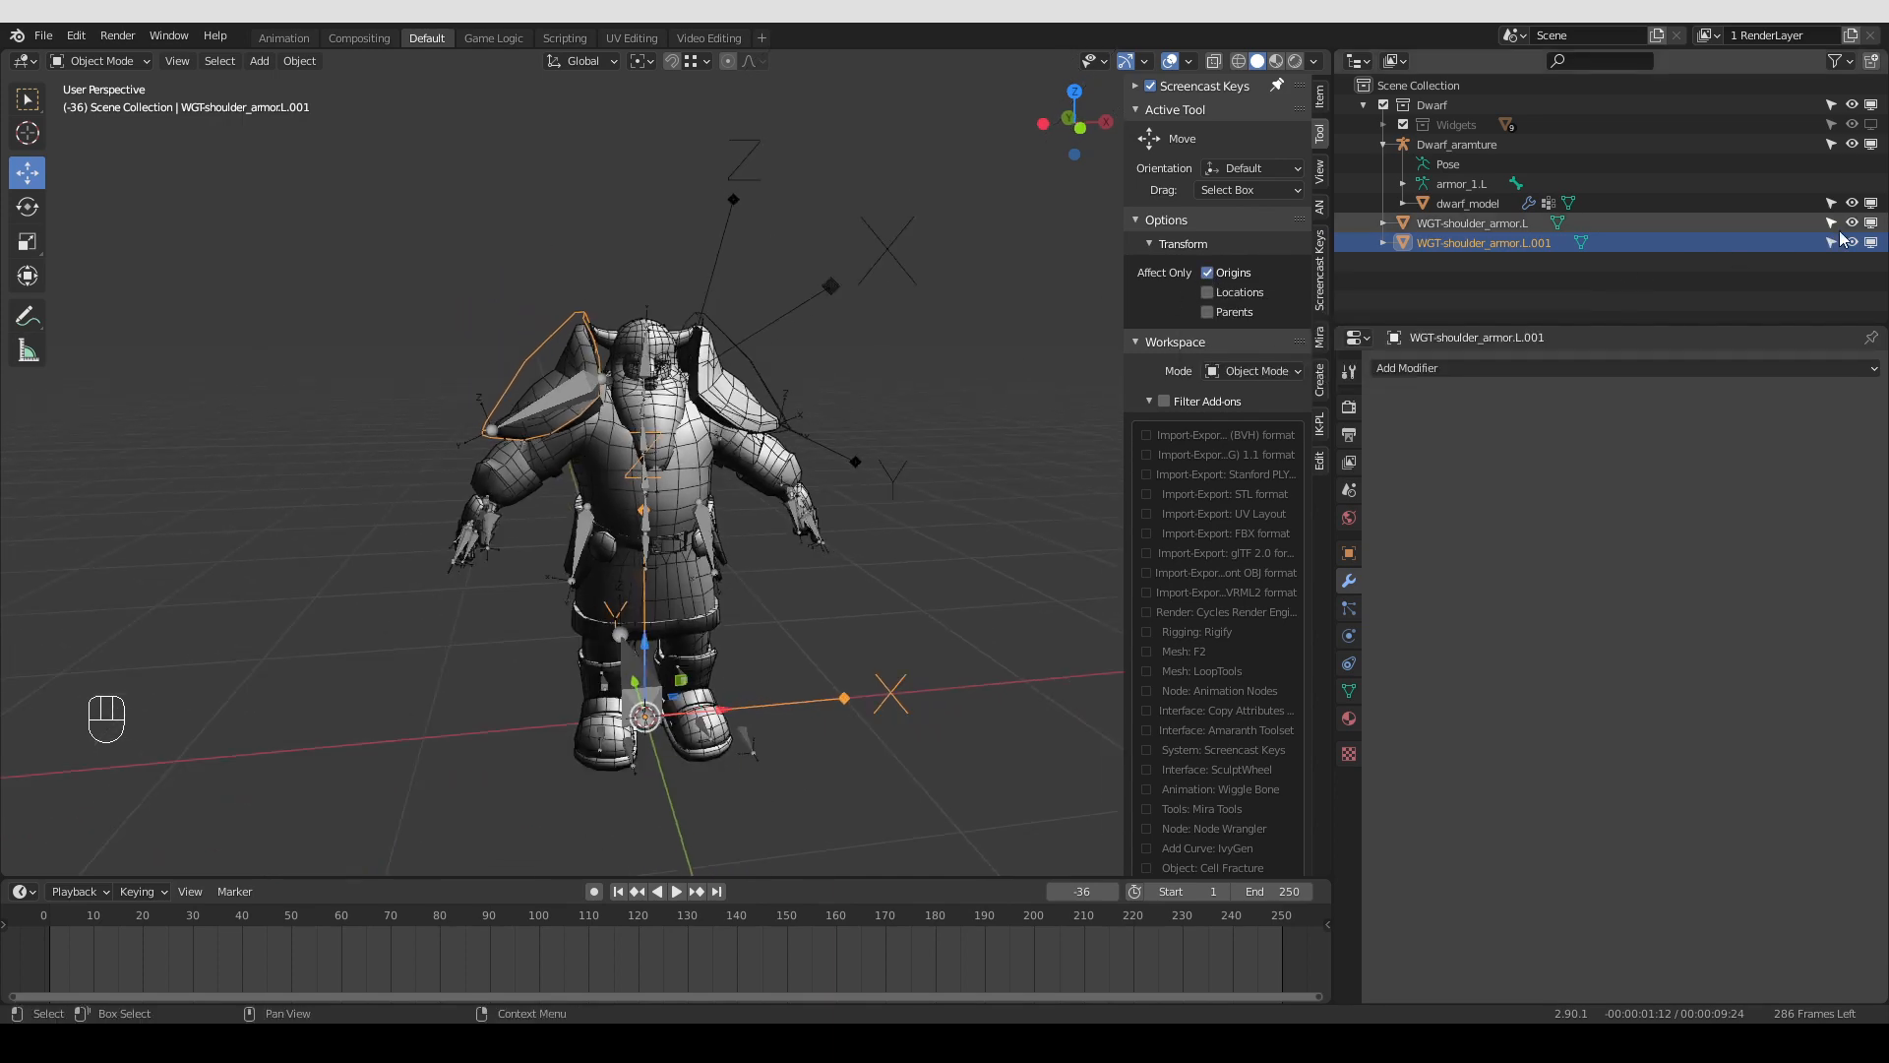
pyautogui.keyDown('shift'); pyautogui.click(1871, 202); pyautogui.keyUp('shift')
pyautogui.scroll(3, 462, 546)
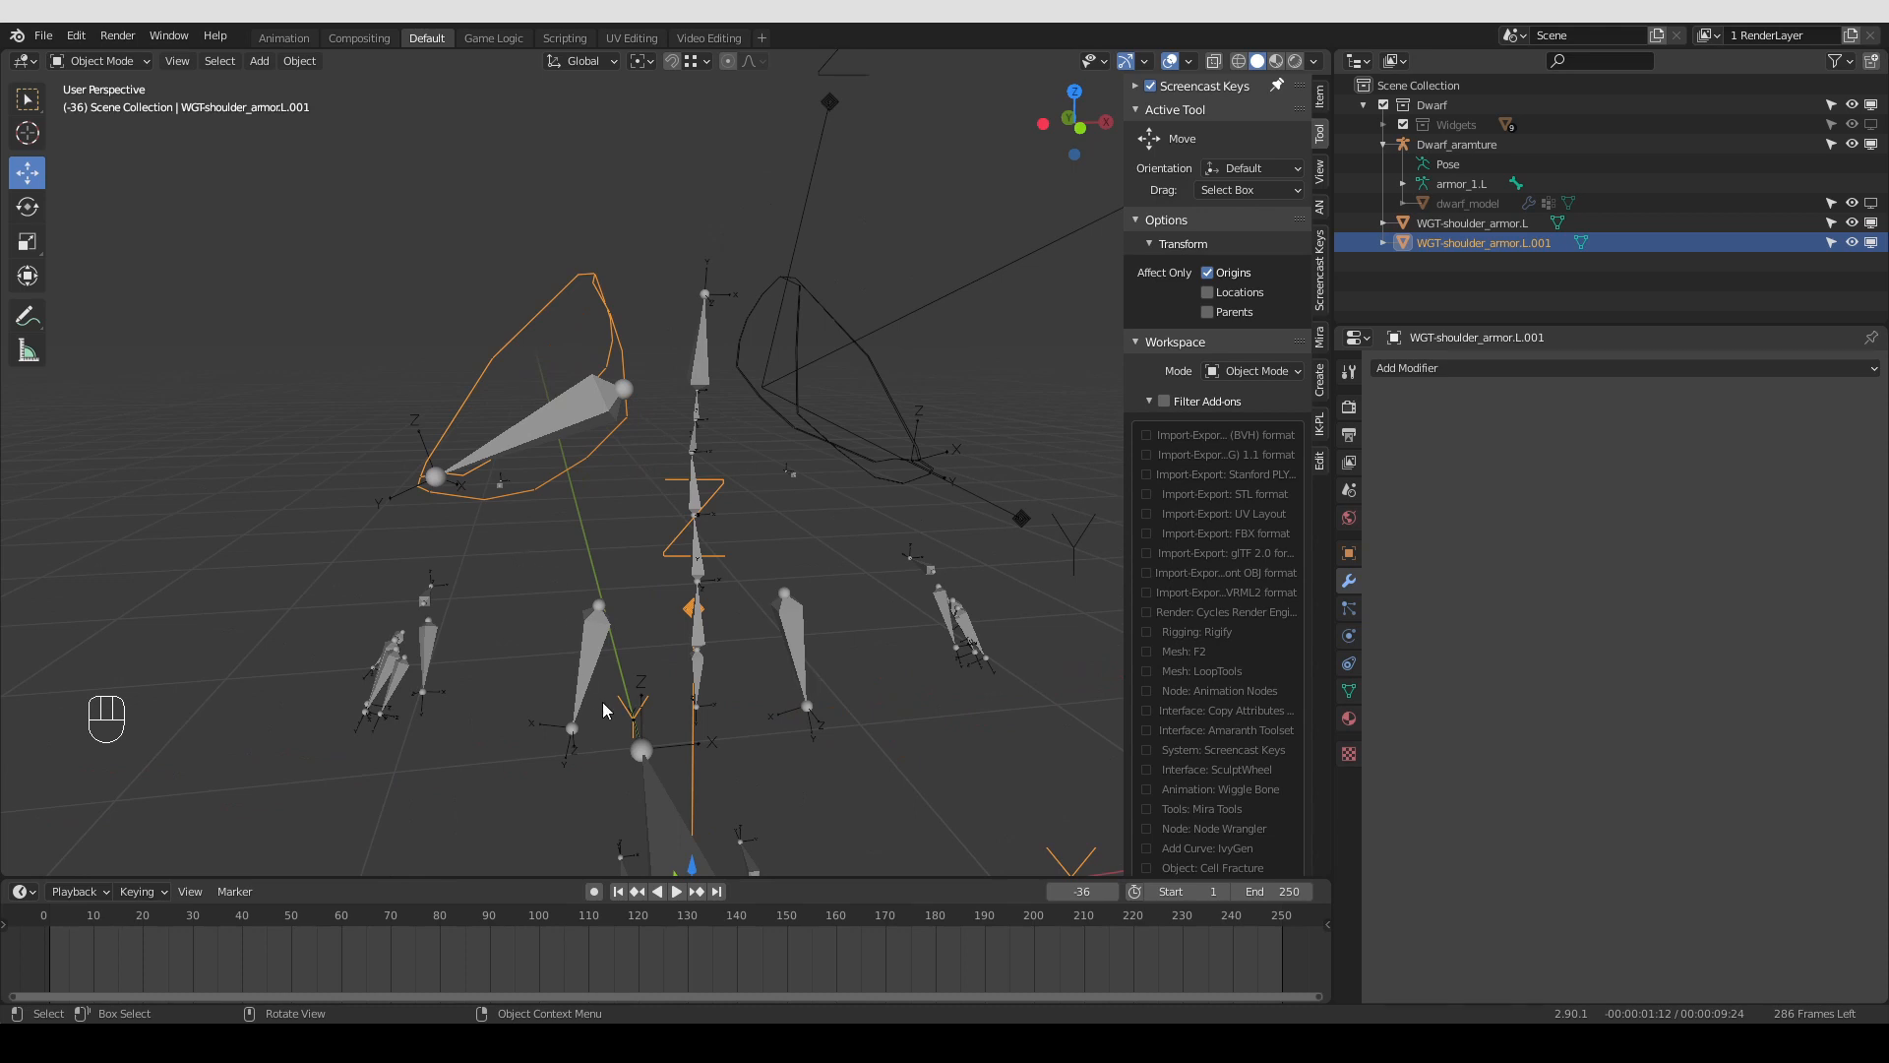
# Move the duplicated widget's origin onto the outer tip of the right shoulder armor bone, using snapping
pyautogui.keyDown('shift'); pyautogui.moveTo(603, 708); pyautogui.dragTo(589, 581, button='middle'); pyautogui.keyUp('shift')
pyautogui.press('g')
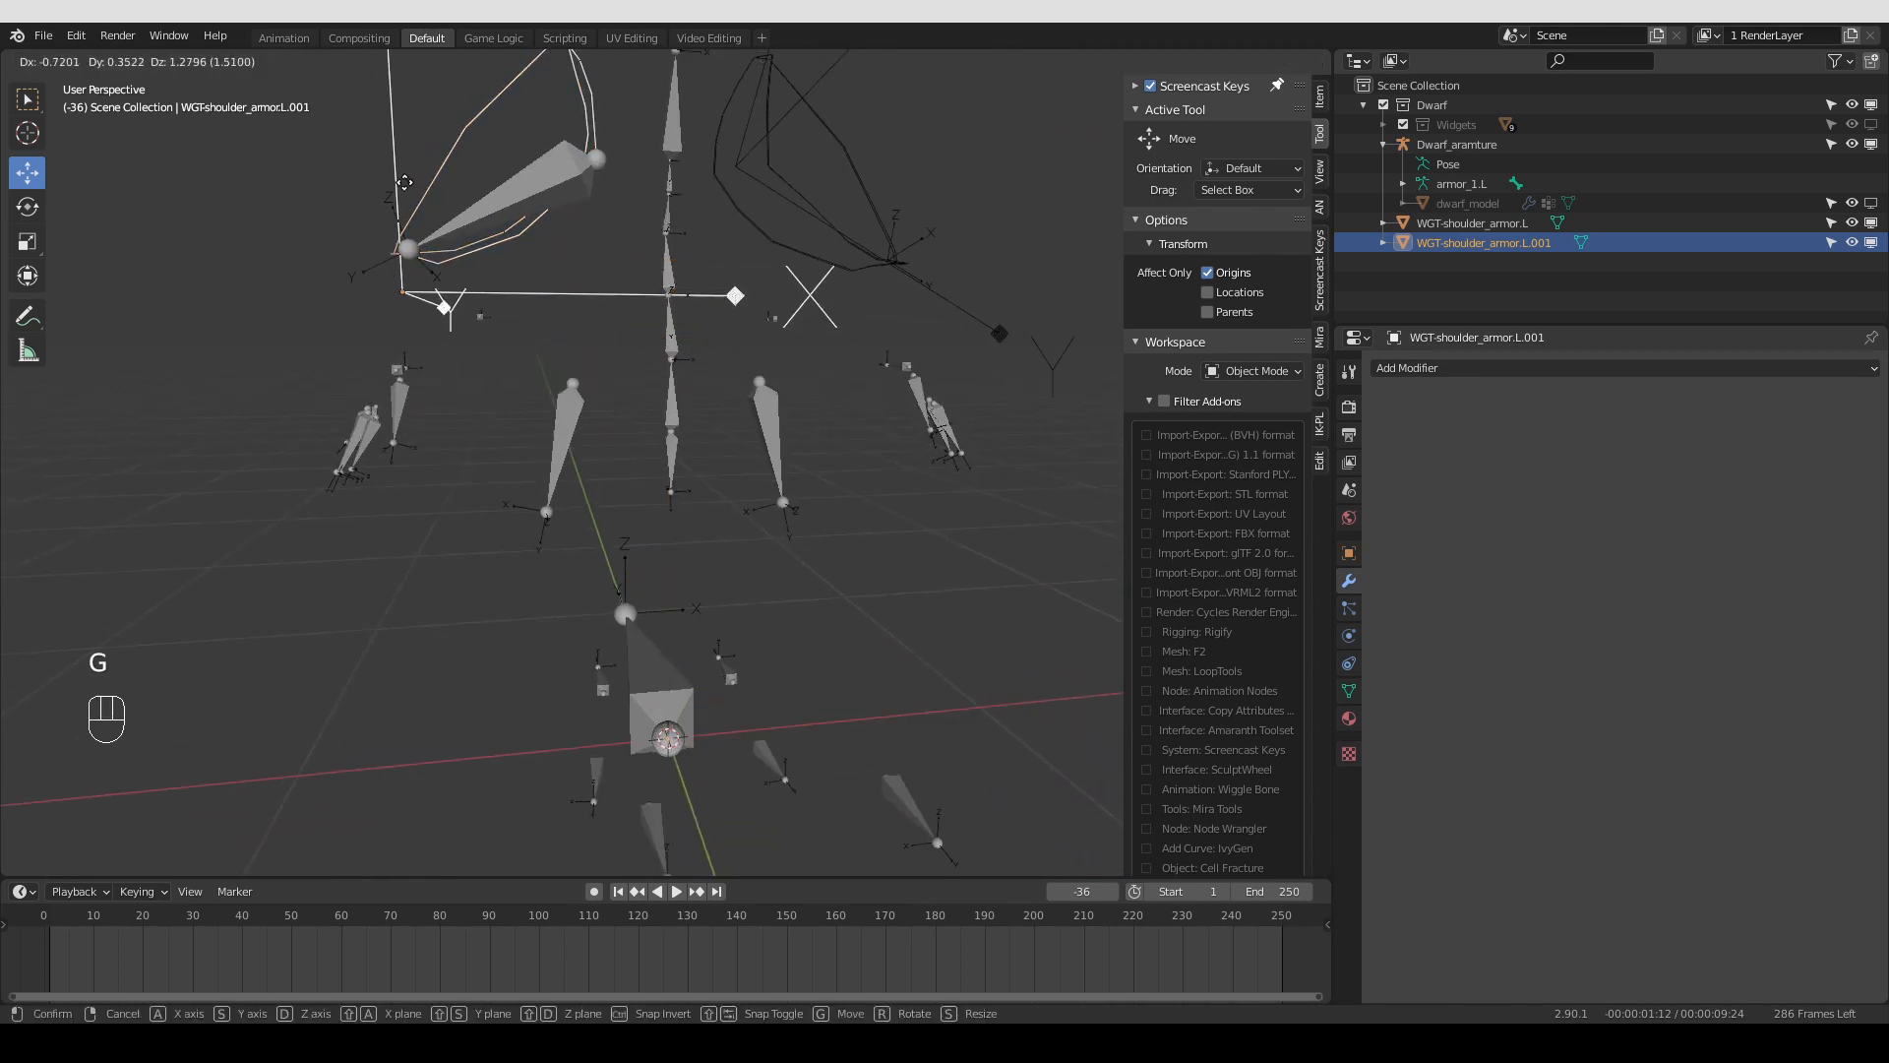
pyautogui.click(388, 287)
pyautogui.press('g')
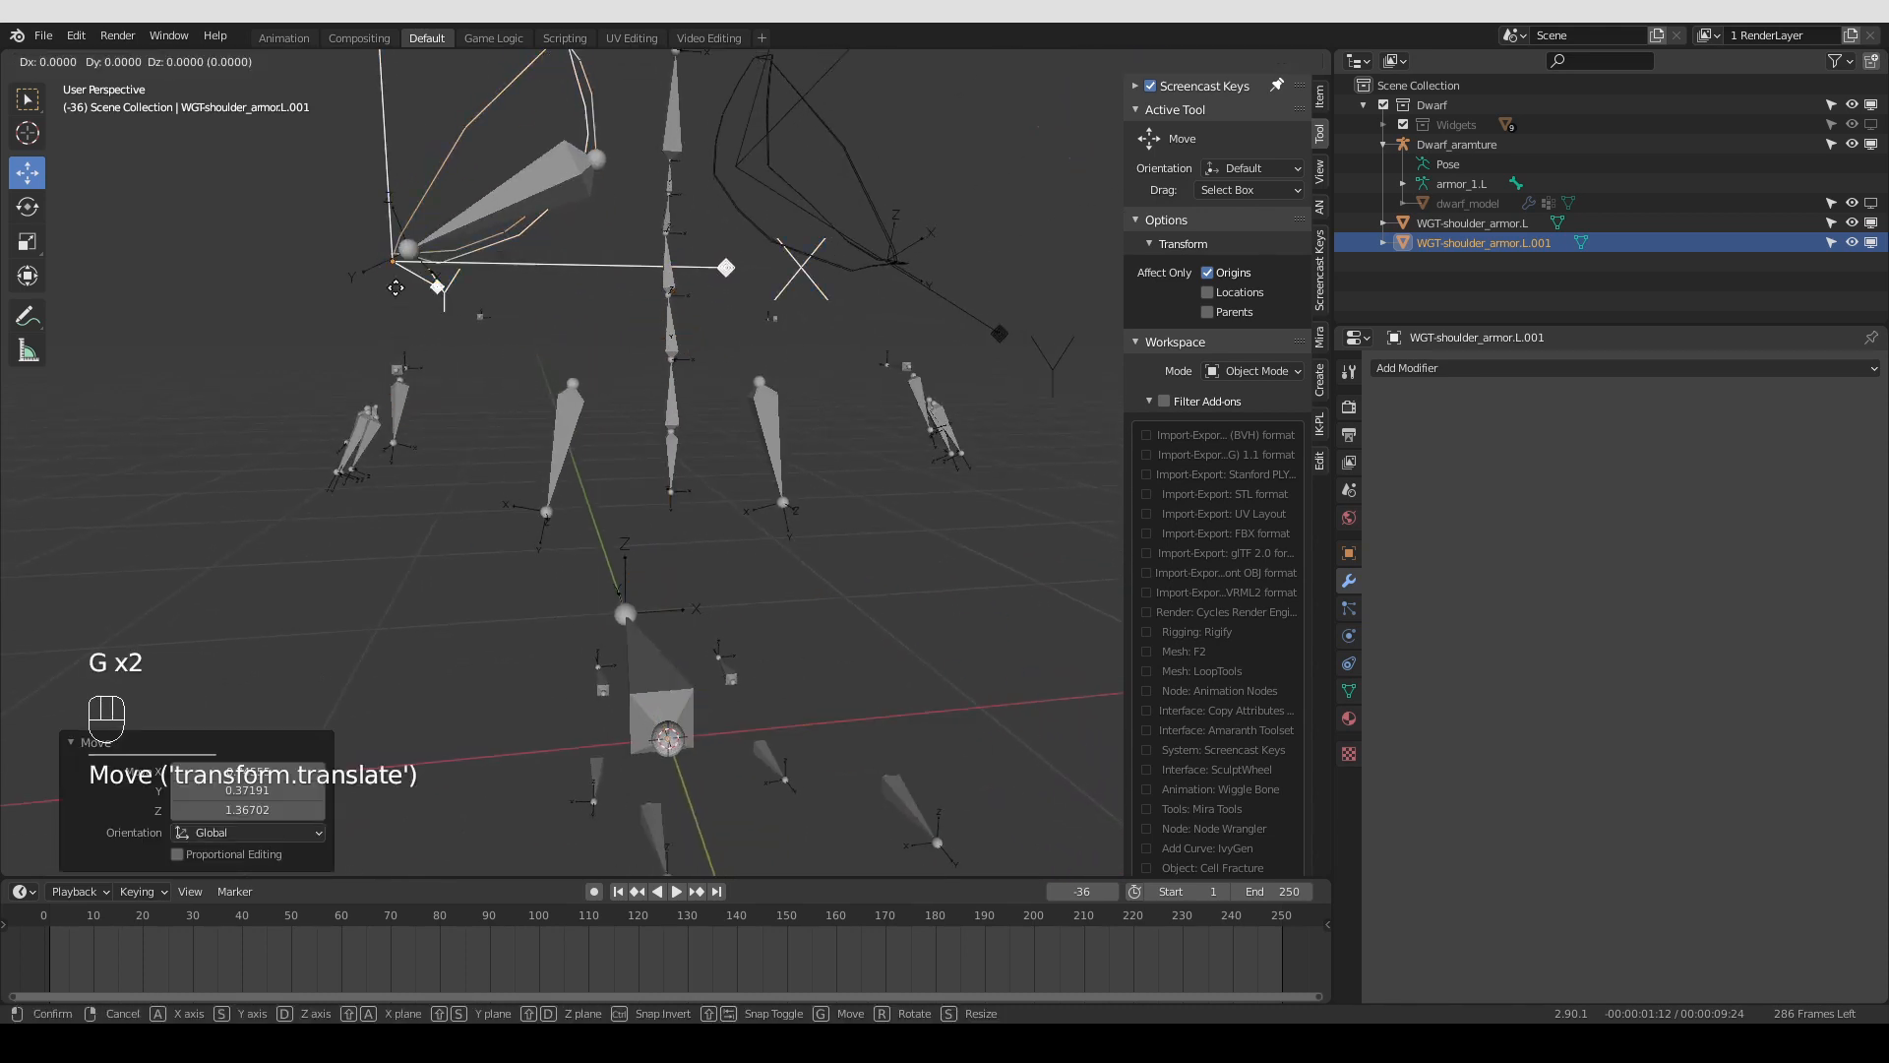
pyautogui.press('ctrl')
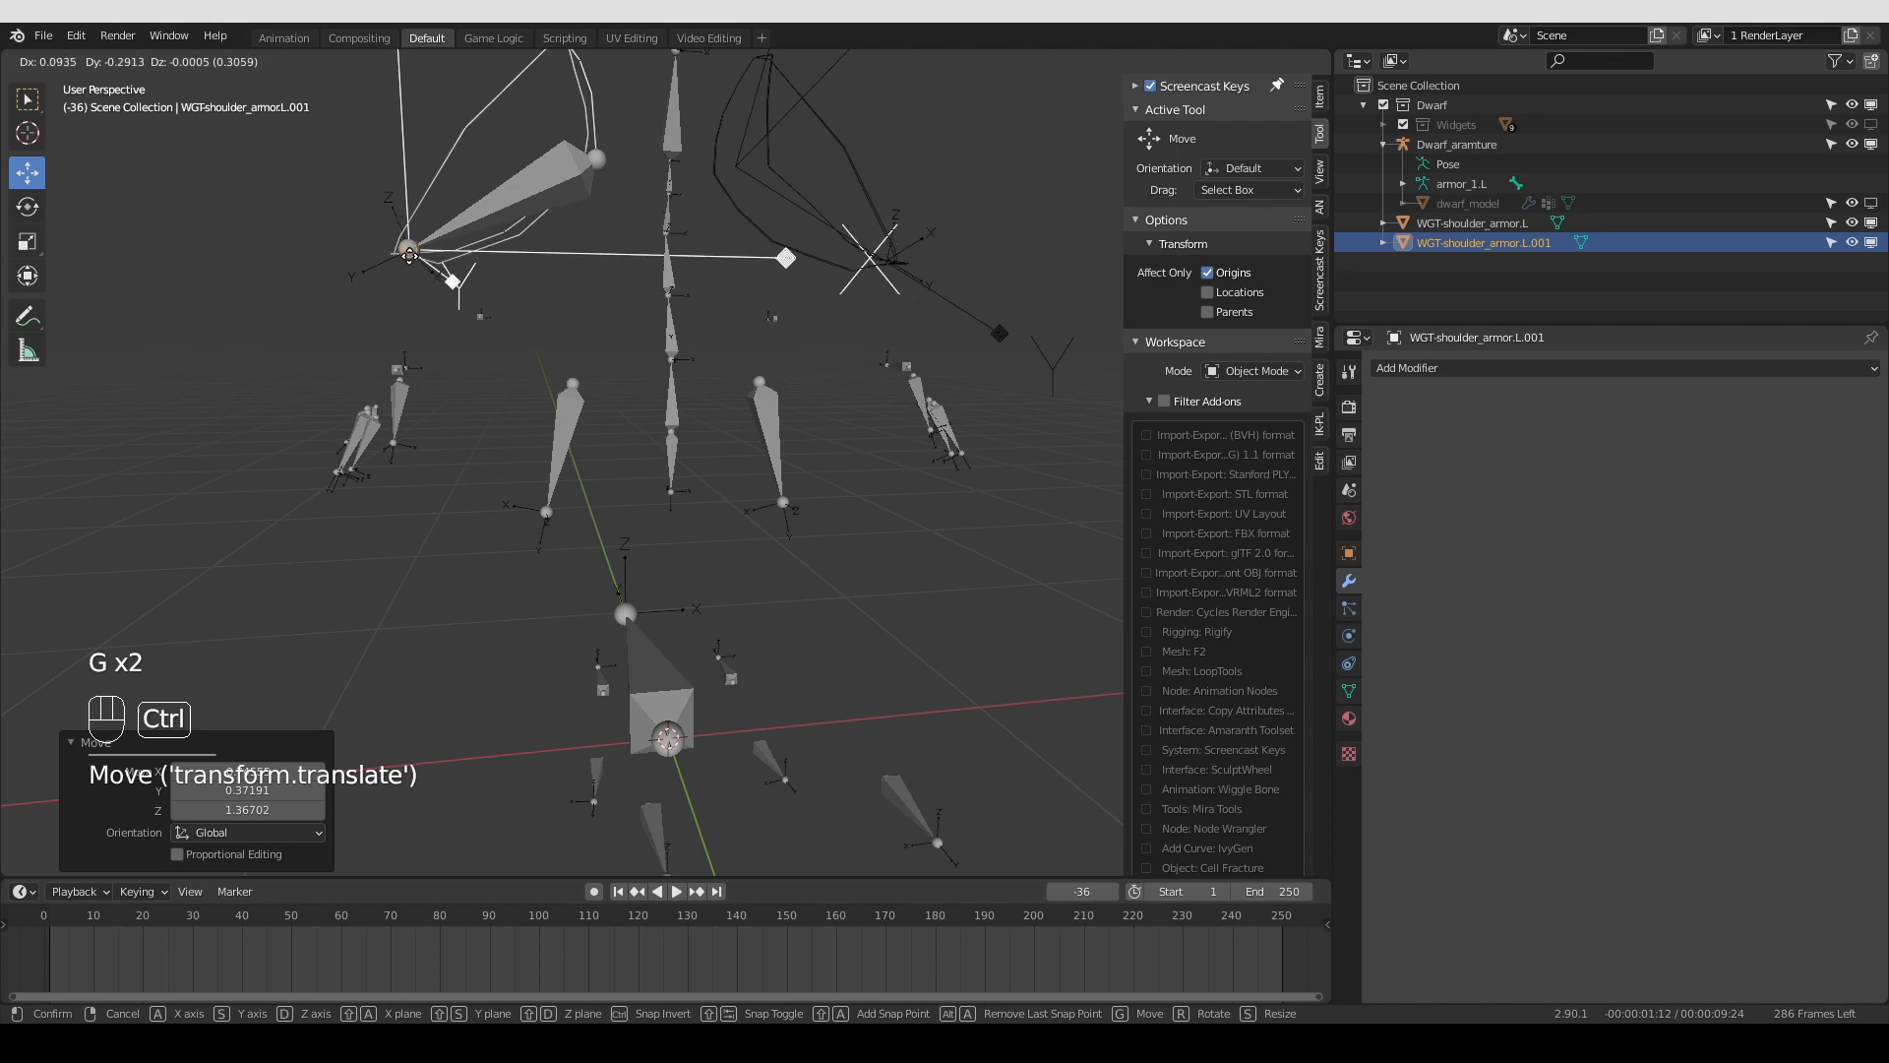
pyautogui.click(403, 273)
pyautogui.moveTo(404, 273); pyautogui.dragTo(468, 333, button='middle')
pyautogui.keyDown('shift'); pyautogui.moveTo(439, 295); pyautogui.dragTo(740, 667, button='middle'); pyautogui.keyUp('shift')
# Scale the widget's origin axes to 0.165 and roughly rotate them with trackball rotation toward the right armor bone's axes
pyautogui.press('s')
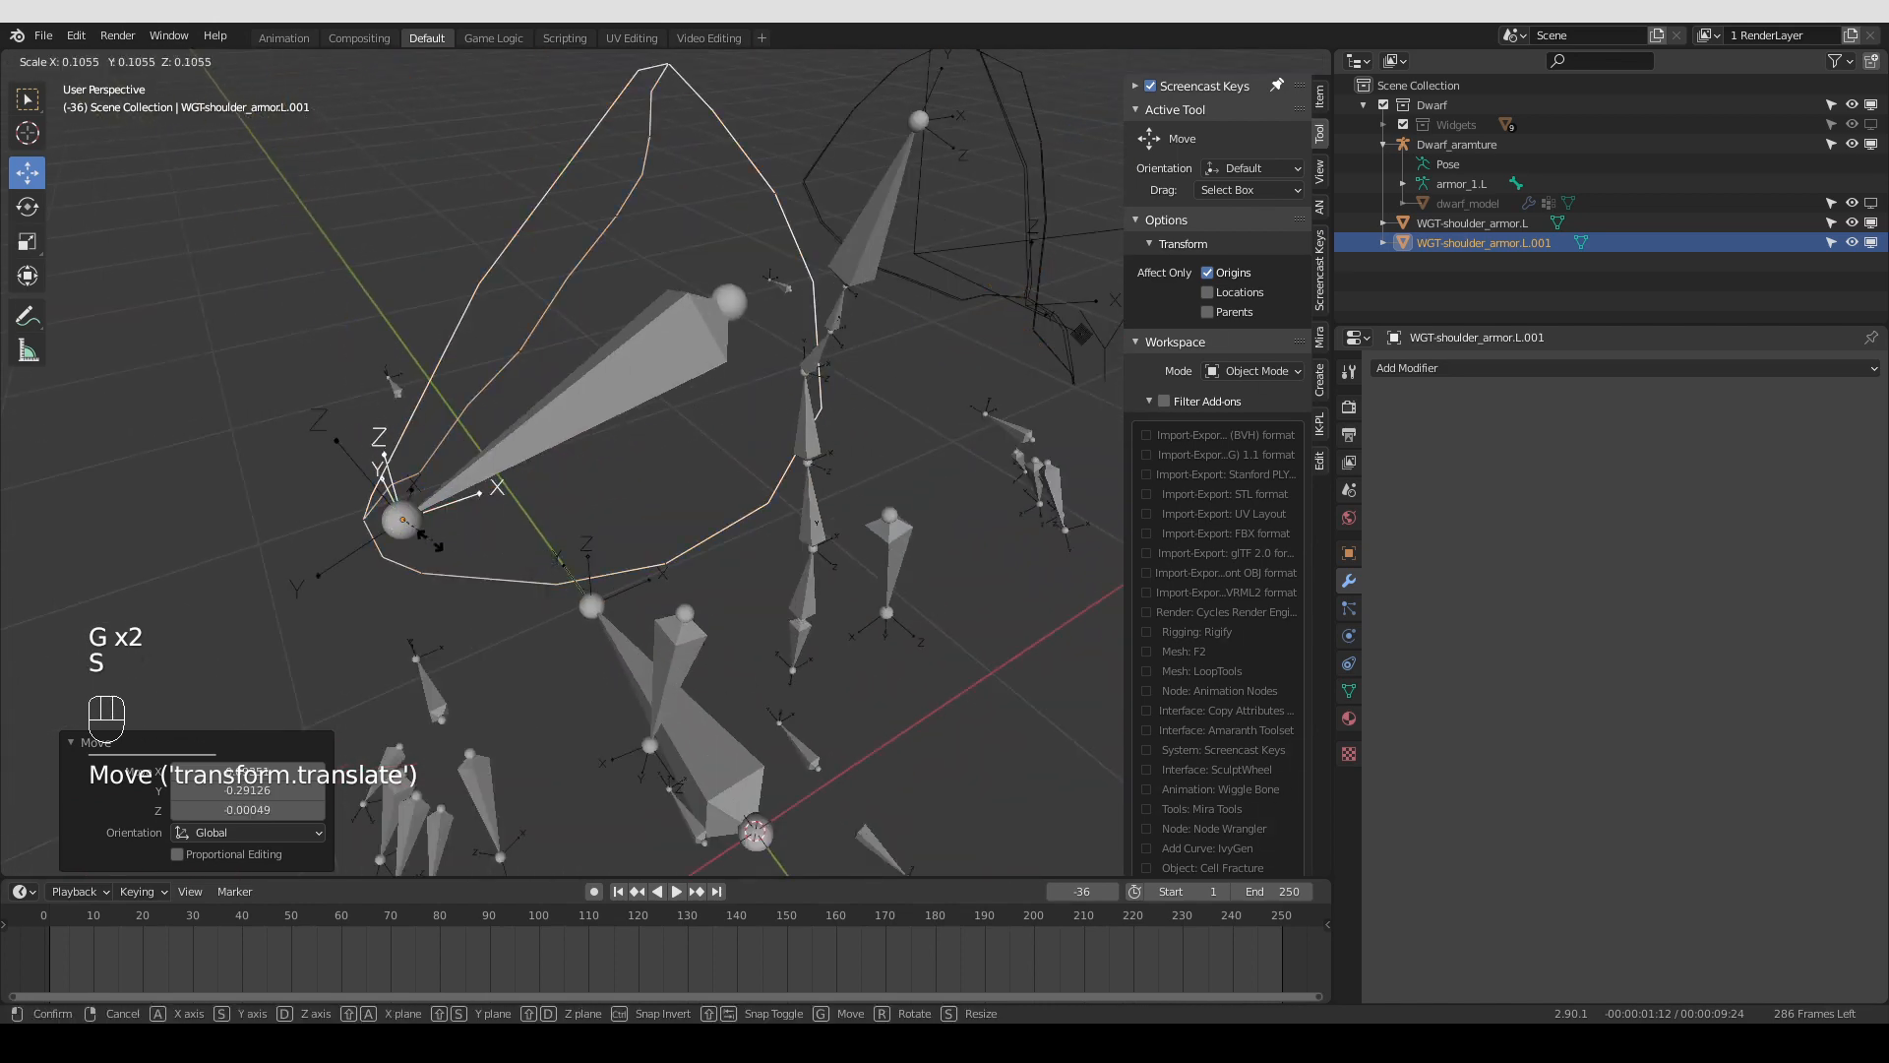
pyautogui.click(503, 547)
pyautogui.press('r')
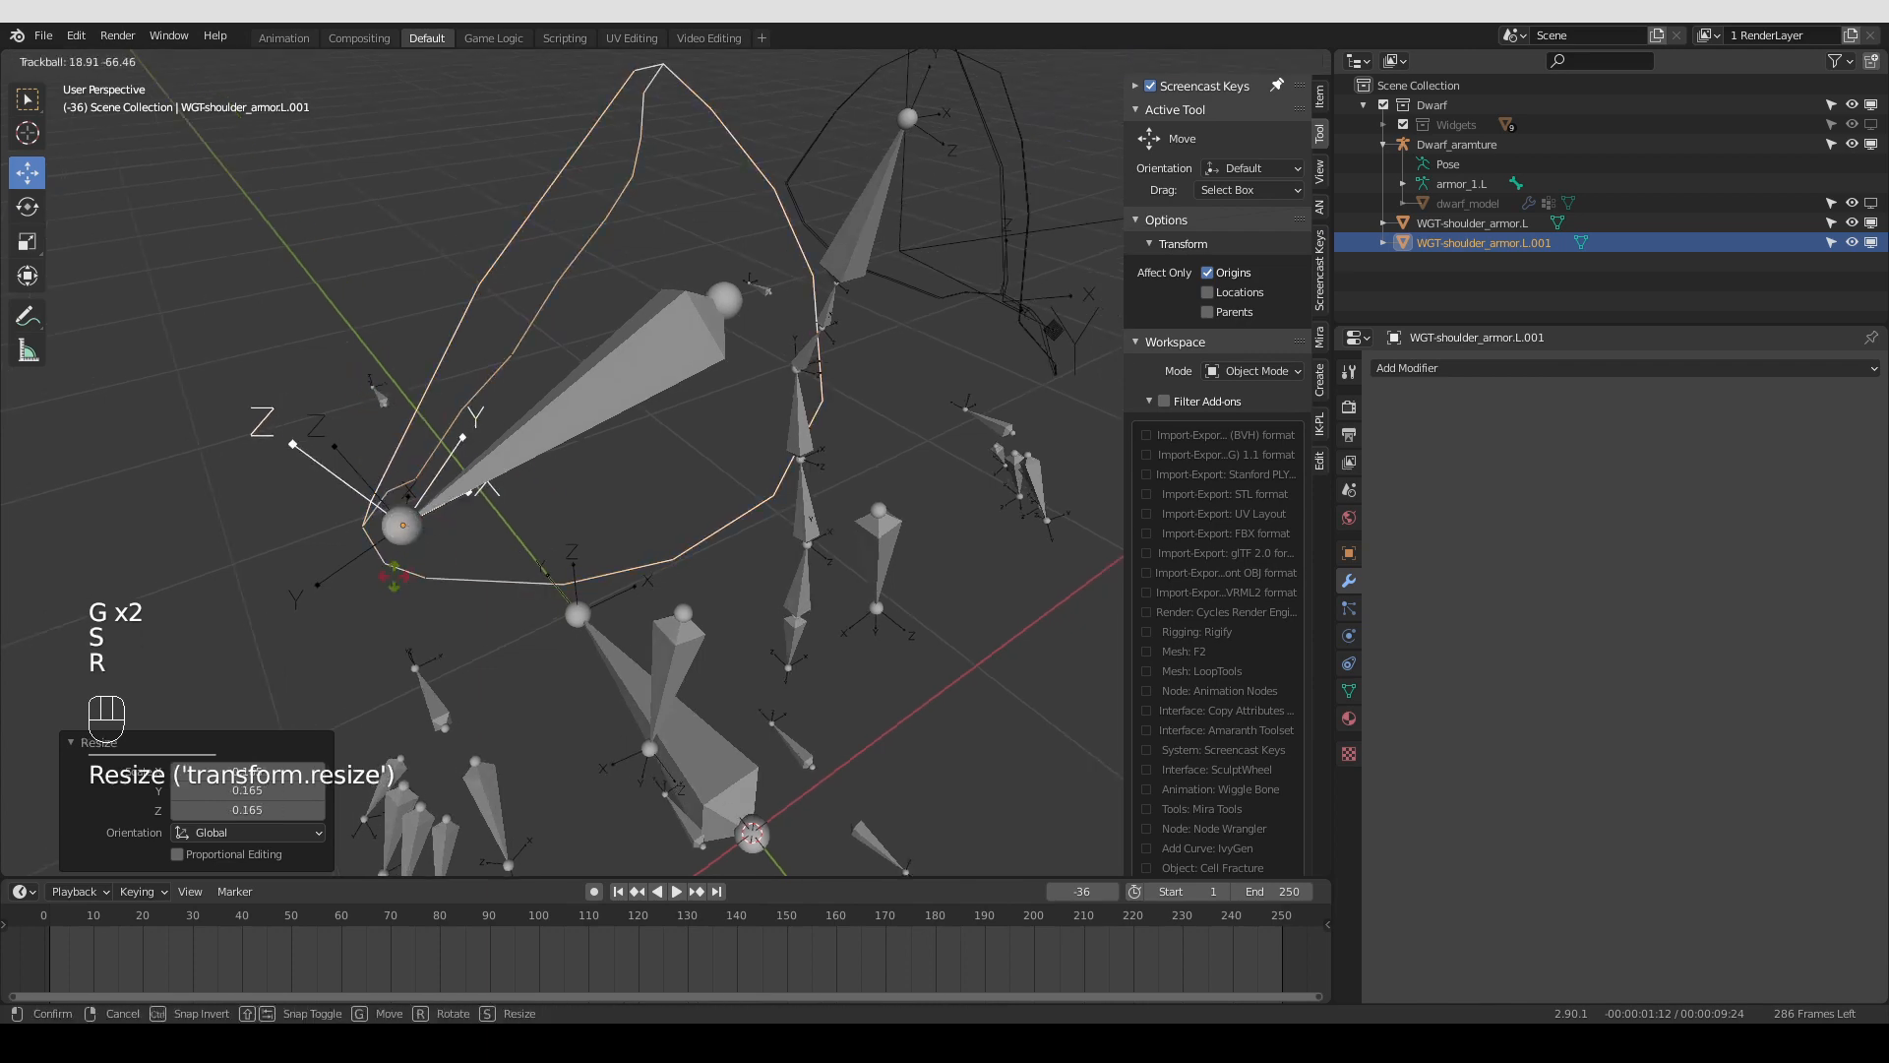
pyautogui.press('r')
pyautogui.click(443, 571)
pyautogui.press('r')
pyautogui.press('r')
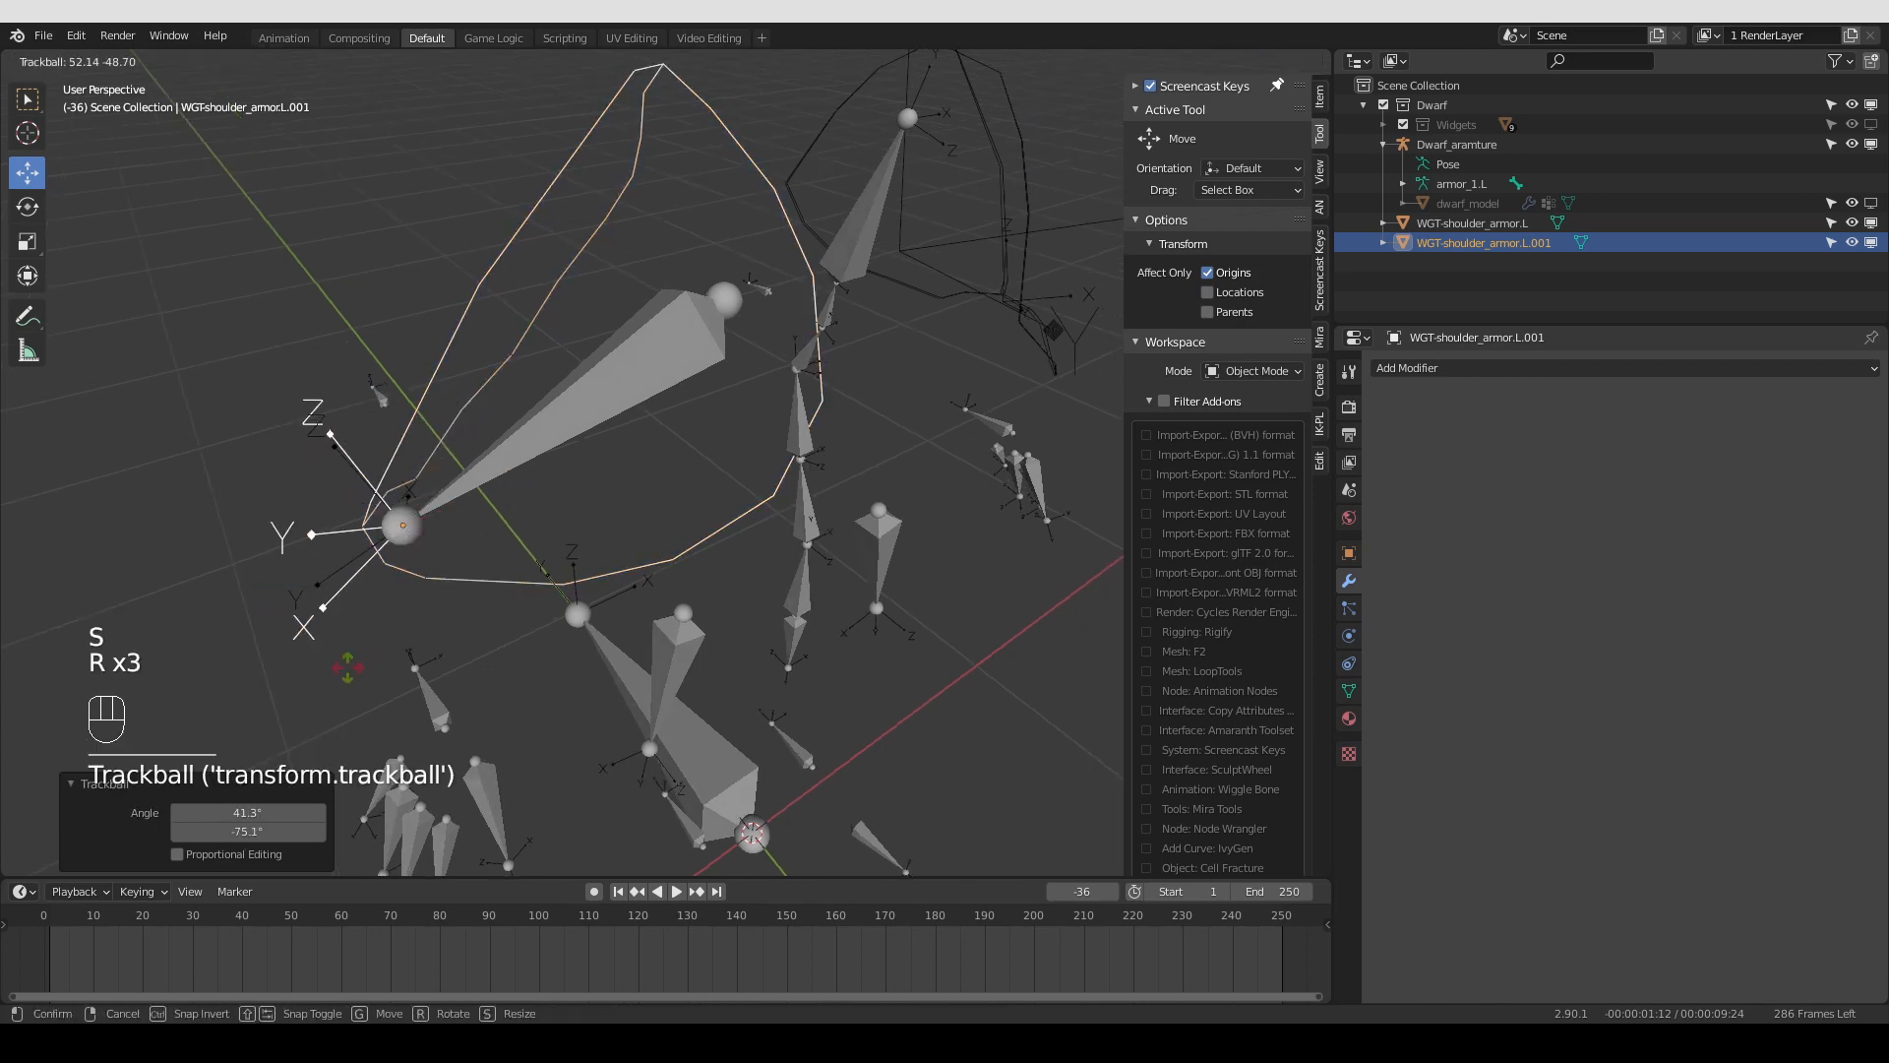
pyautogui.click(353, 687)
# Refine the origin's rotation from the side of the rig so its X, Y and Z axes follow the bone's axes
pyautogui.moveTo(423, 650); pyautogui.dragTo(578, 599, button='middle')
pyautogui.press('r')
pyautogui.press('r')
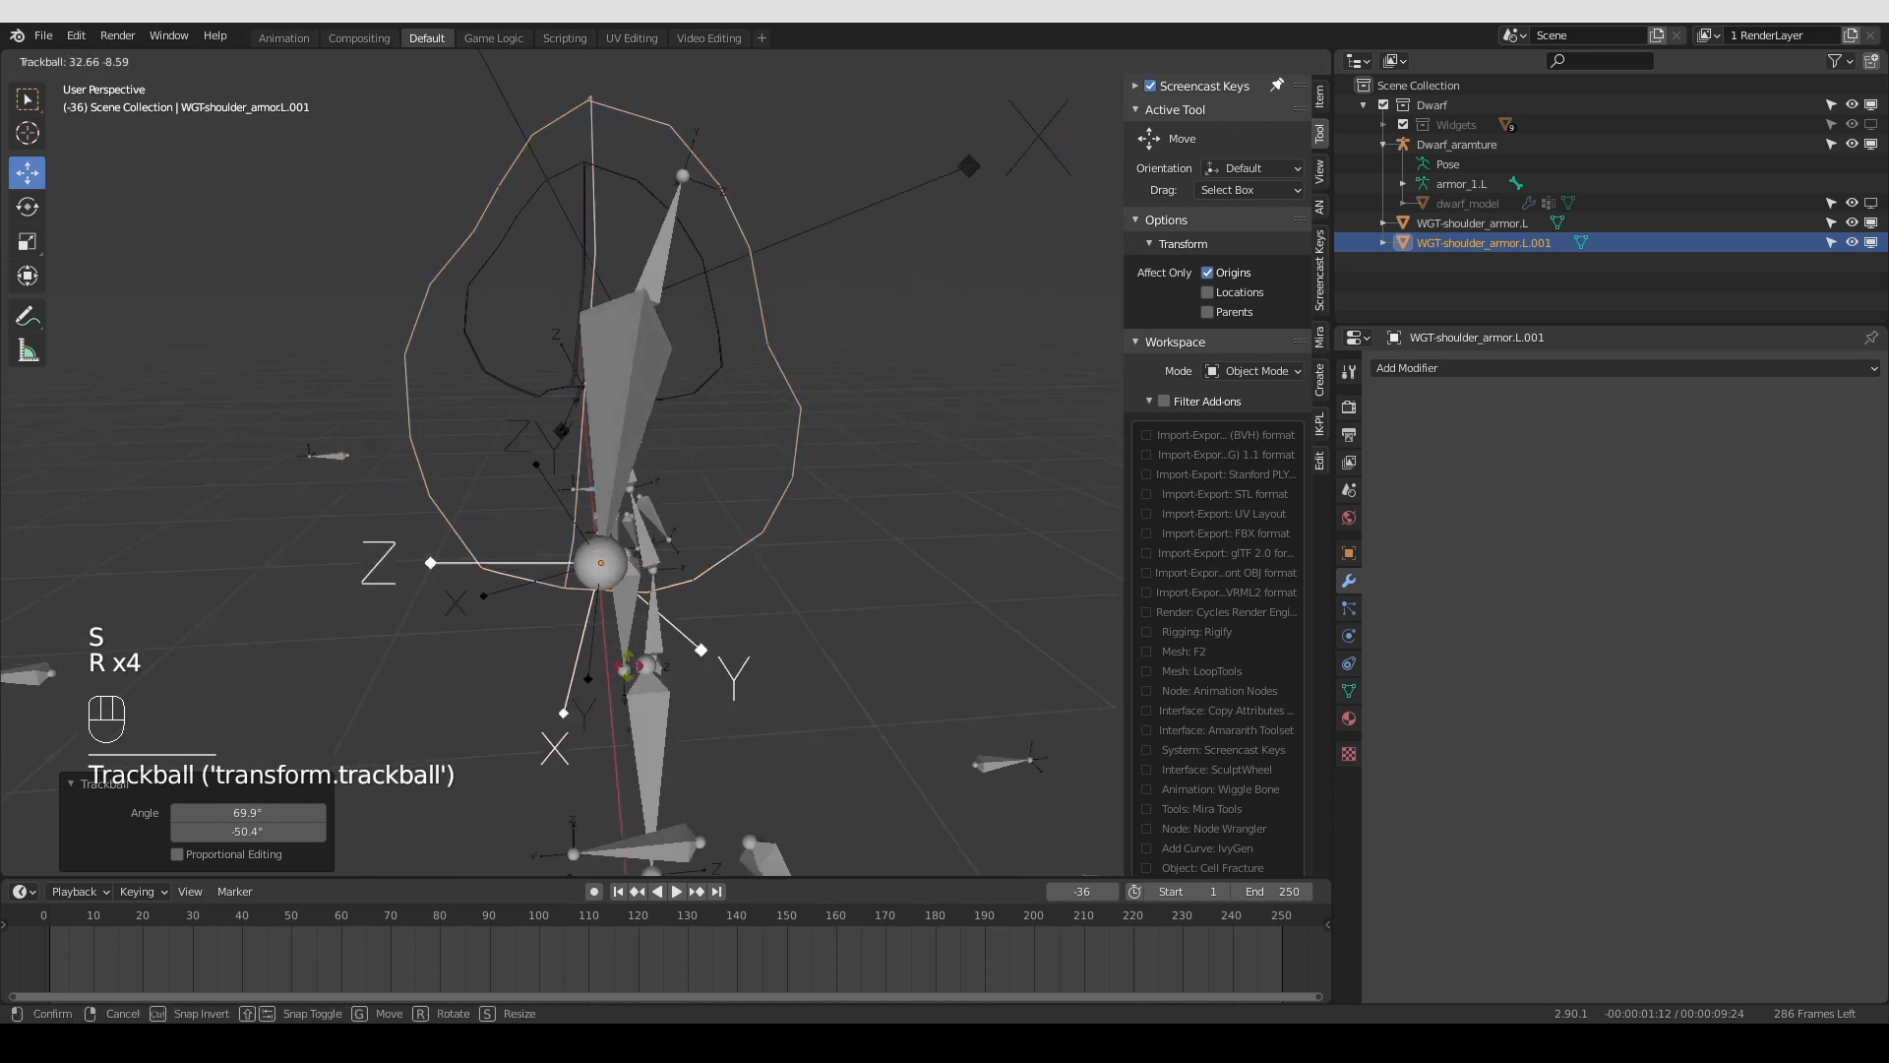
pyautogui.press('r')
pyautogui.click(686, 643)
pyautogui.press('r')
pyautogui.press('r')
pyautogui.click(691, 624)
pyautogui.press('r')
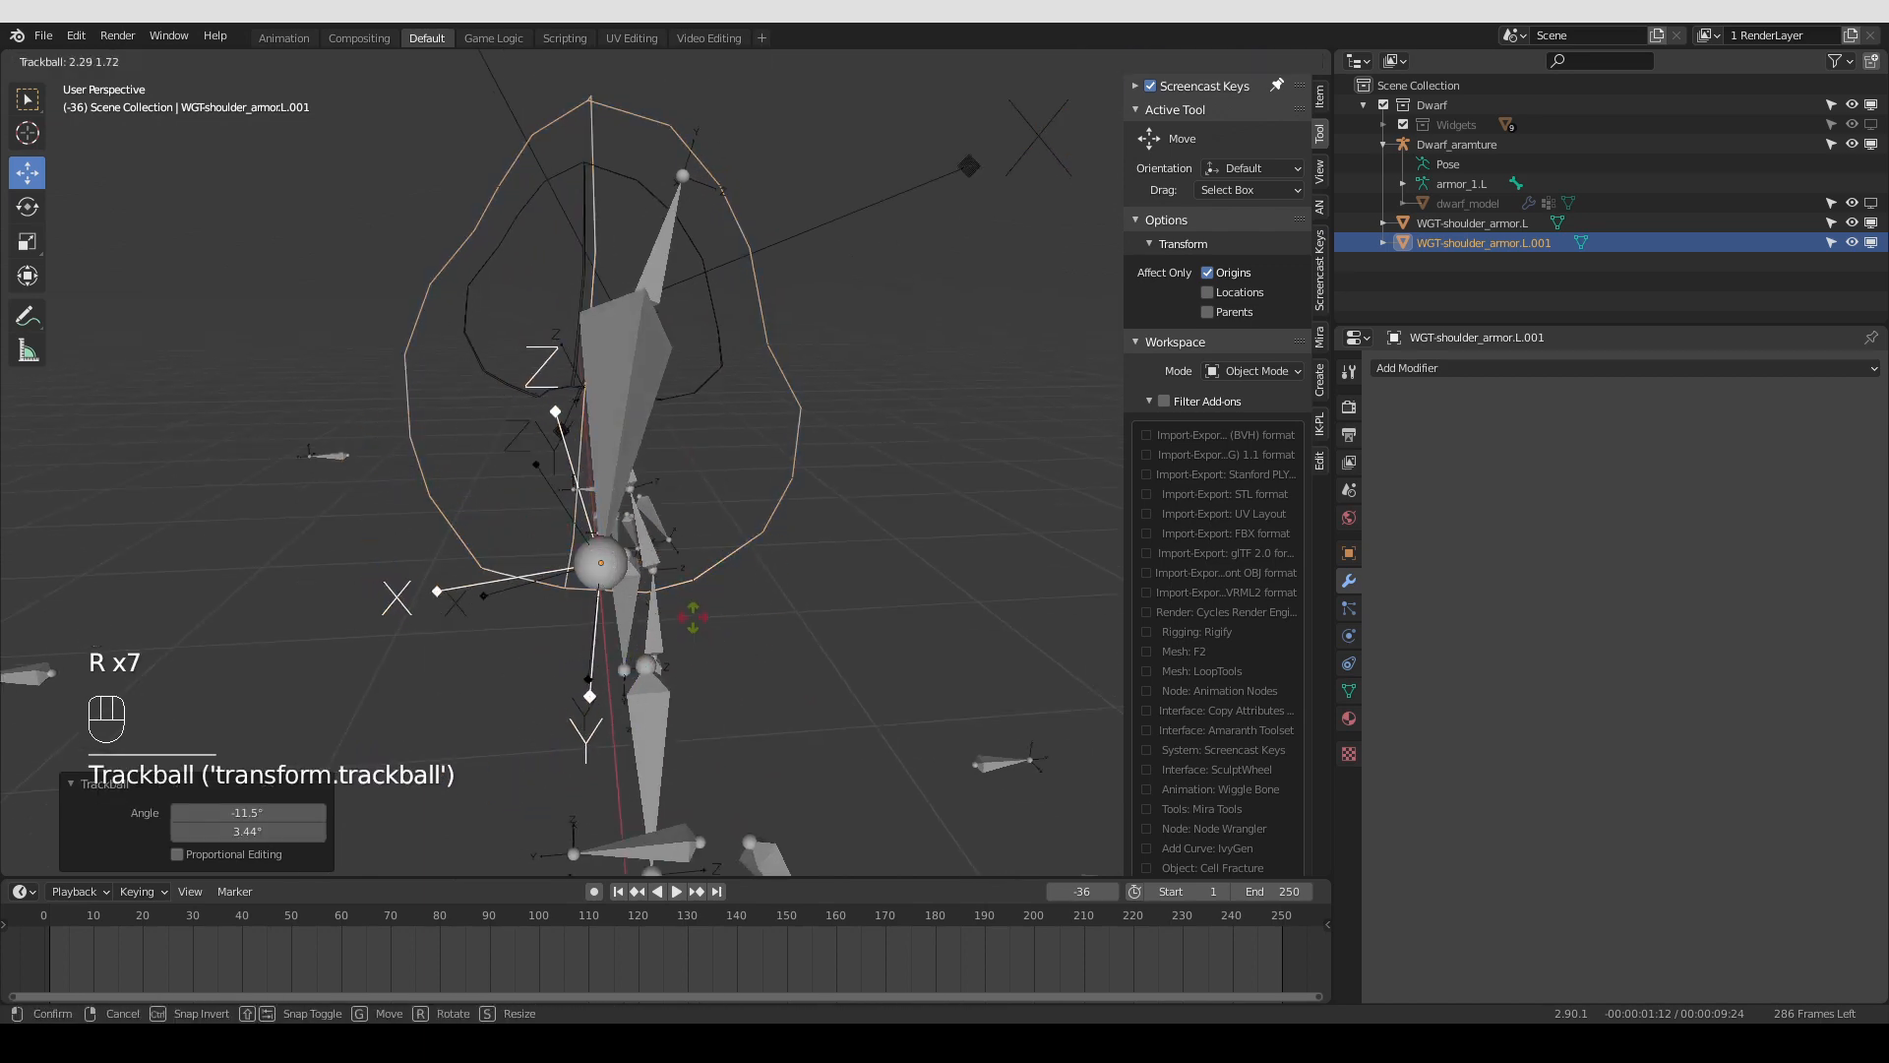
pyautogui.press('r')
pyautogui.click(689, 585)
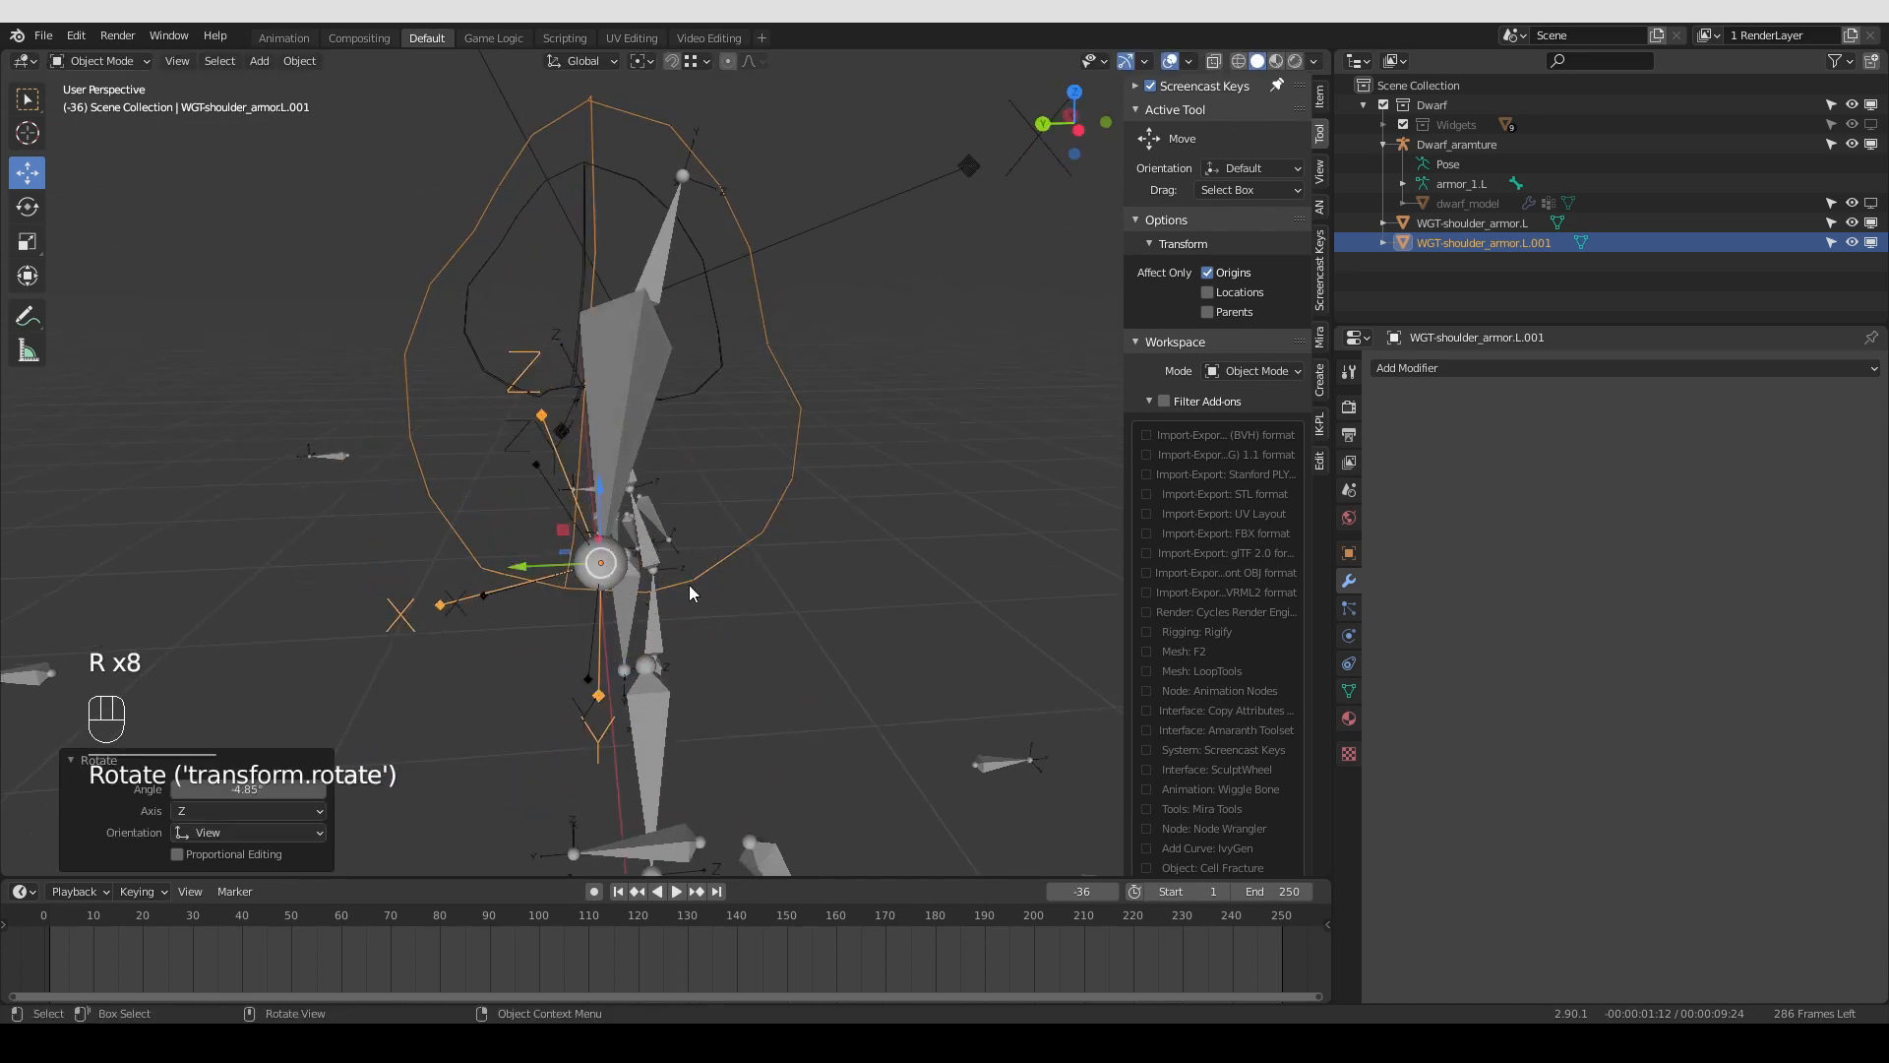
# Align the origin with the bone's axes, rotating it about -9.4° in front view, 5.5° in top view and 5.3° in right view
pyautogui.press('KP_7')
pyautogui.press('KP_1')
pyautogui.keyDown('shift'); pyautogui.moveTo(697, 583); pyautogui.dragTo(422, 568, button='middle'); pyautogui.keyUp('shift')
pyautogui.press('r')
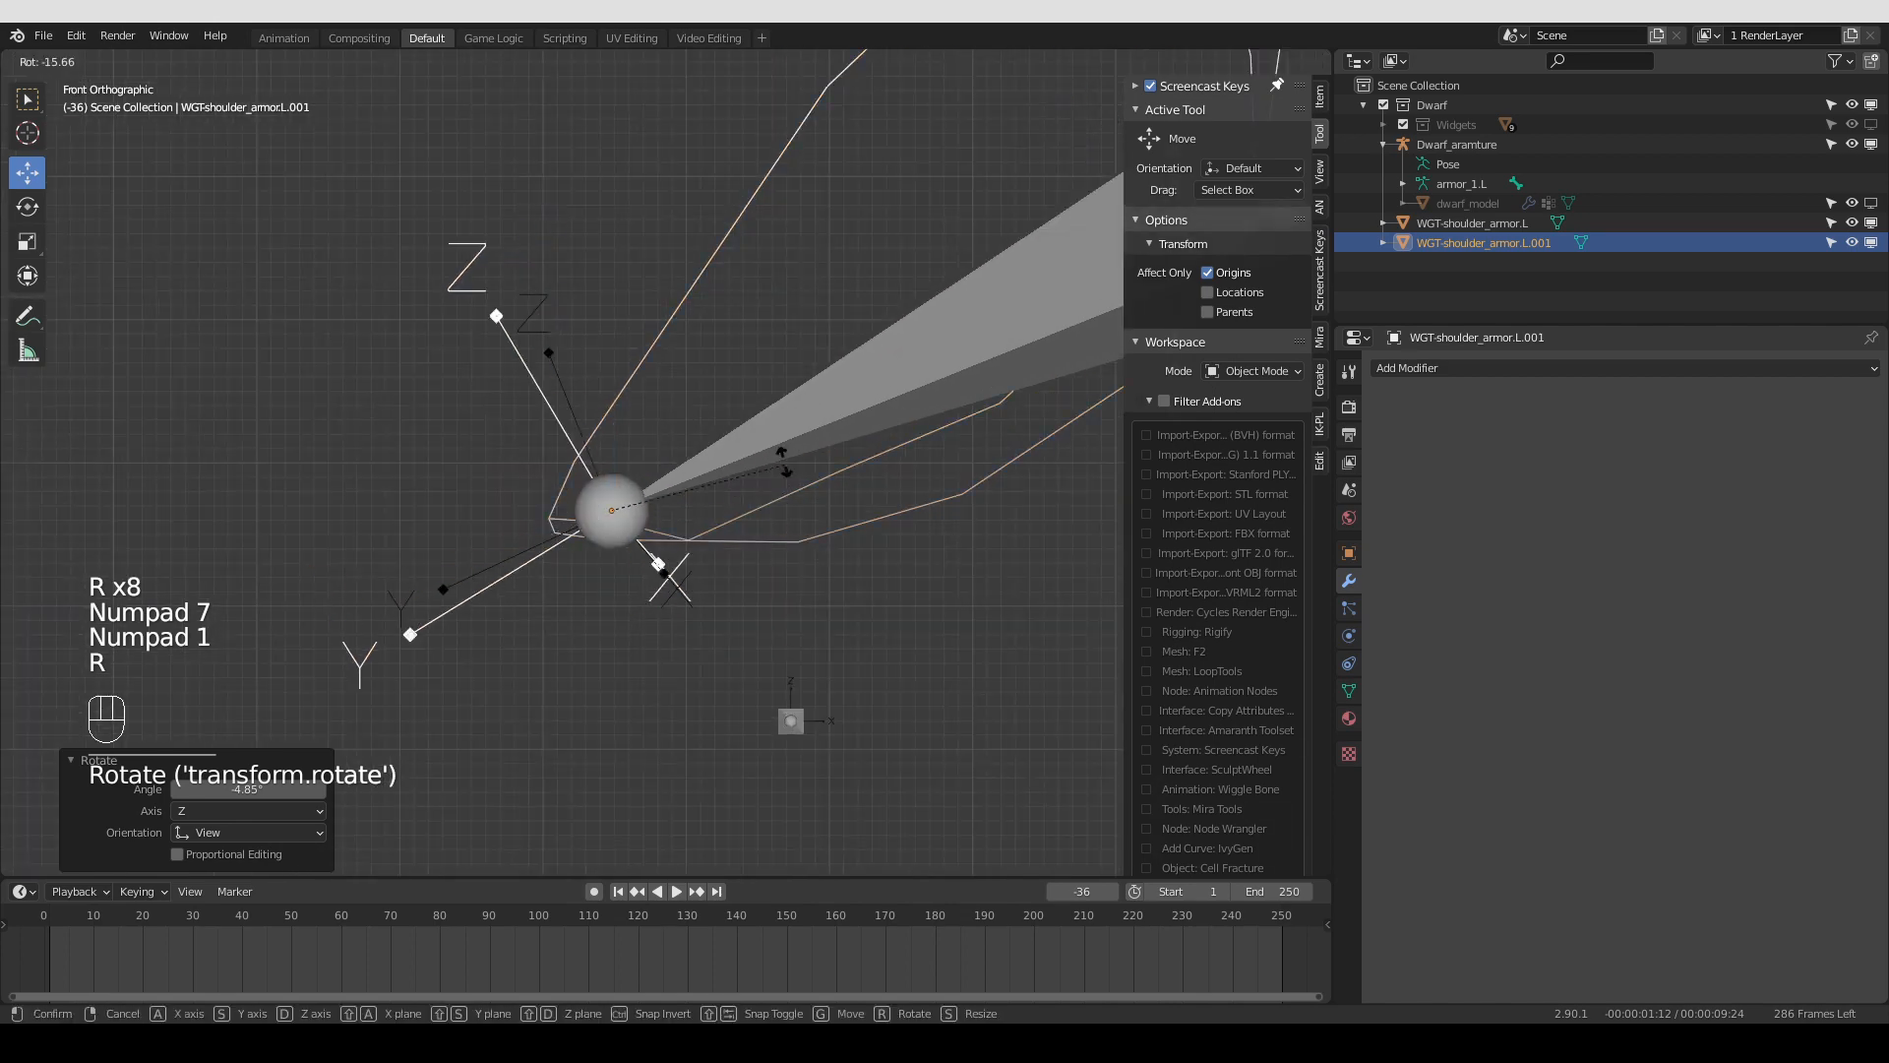
pyautogui.click(789, 482)
pyautogui.press('KP_7')
pyautogui.press('r')
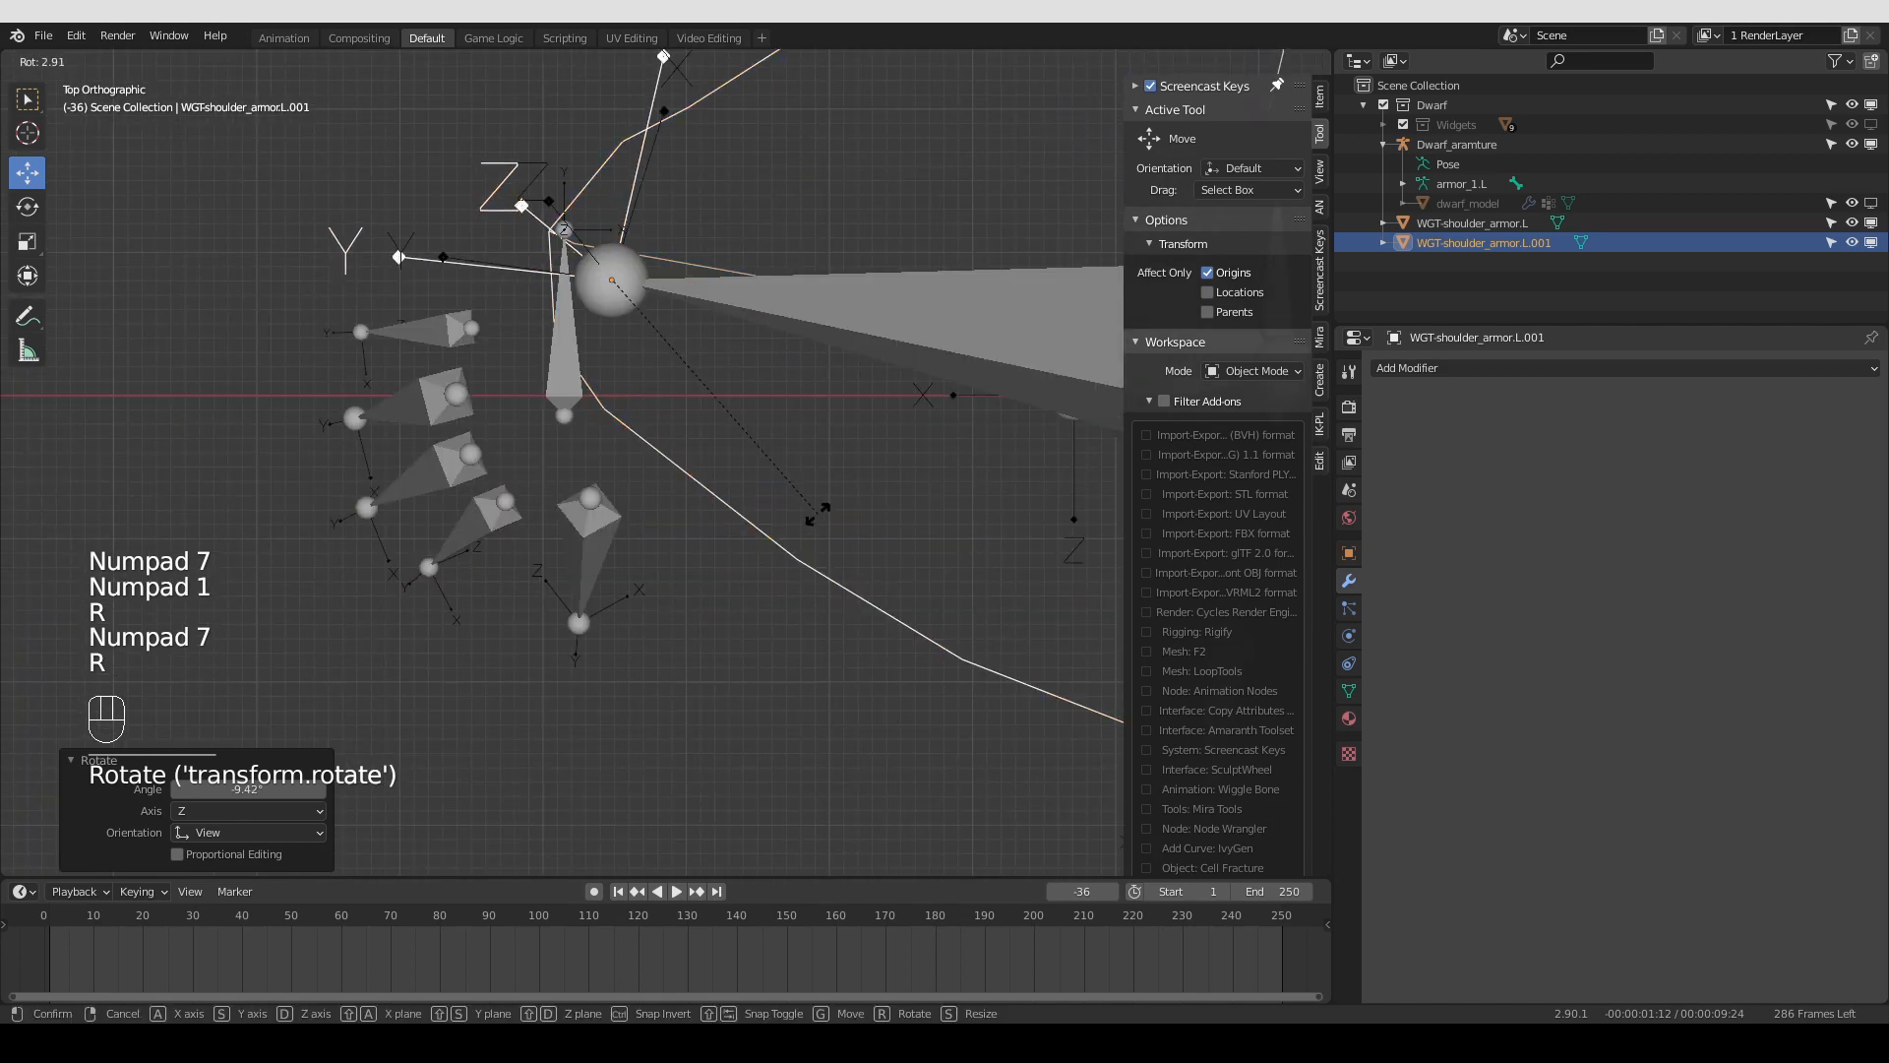
pyautogui.click(831, 559)
pyautogui.press('KP_3')
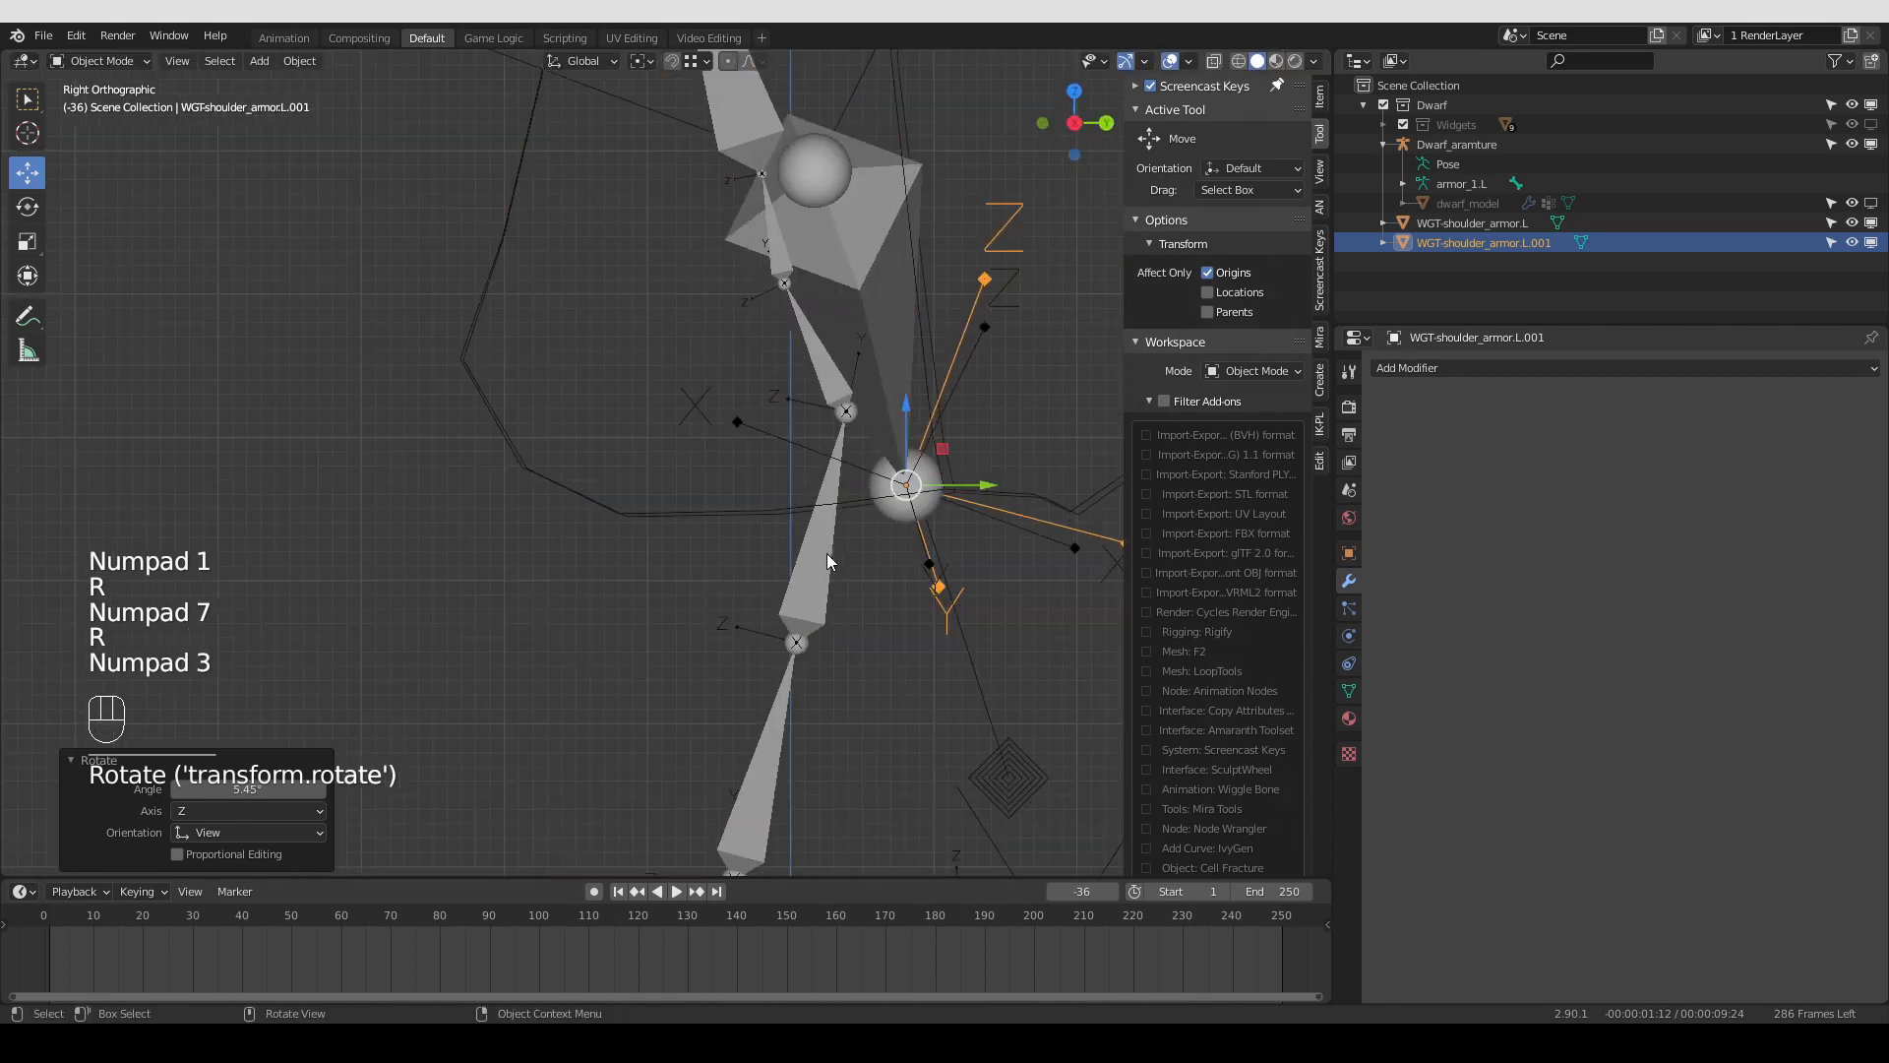
pyautogui.press('r')
pyautogui.click(928, 553)
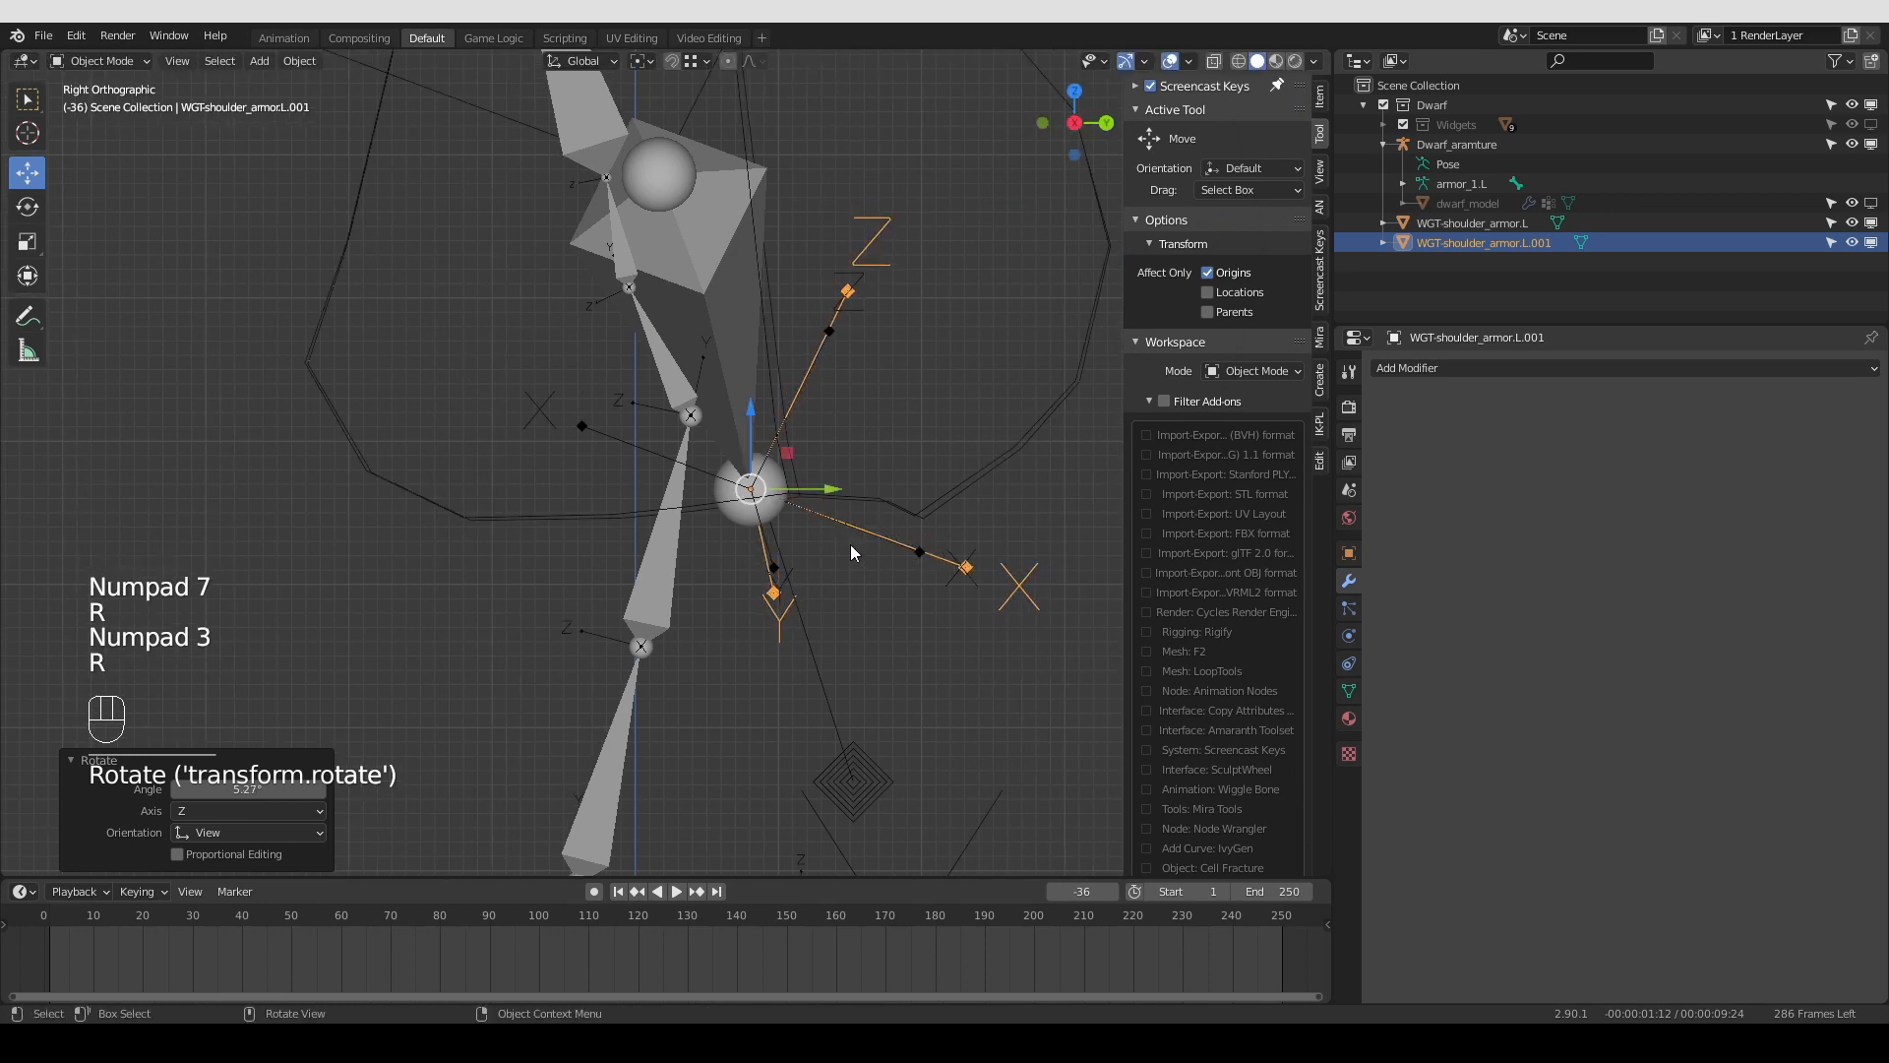
# Fine-tune the origin's rotation in close-up perspective with small trackball and view rotations to match the bone's axes
pyautogui.moveTo(851, 553); pyautogui.dragTo(583, 600, button='middle')
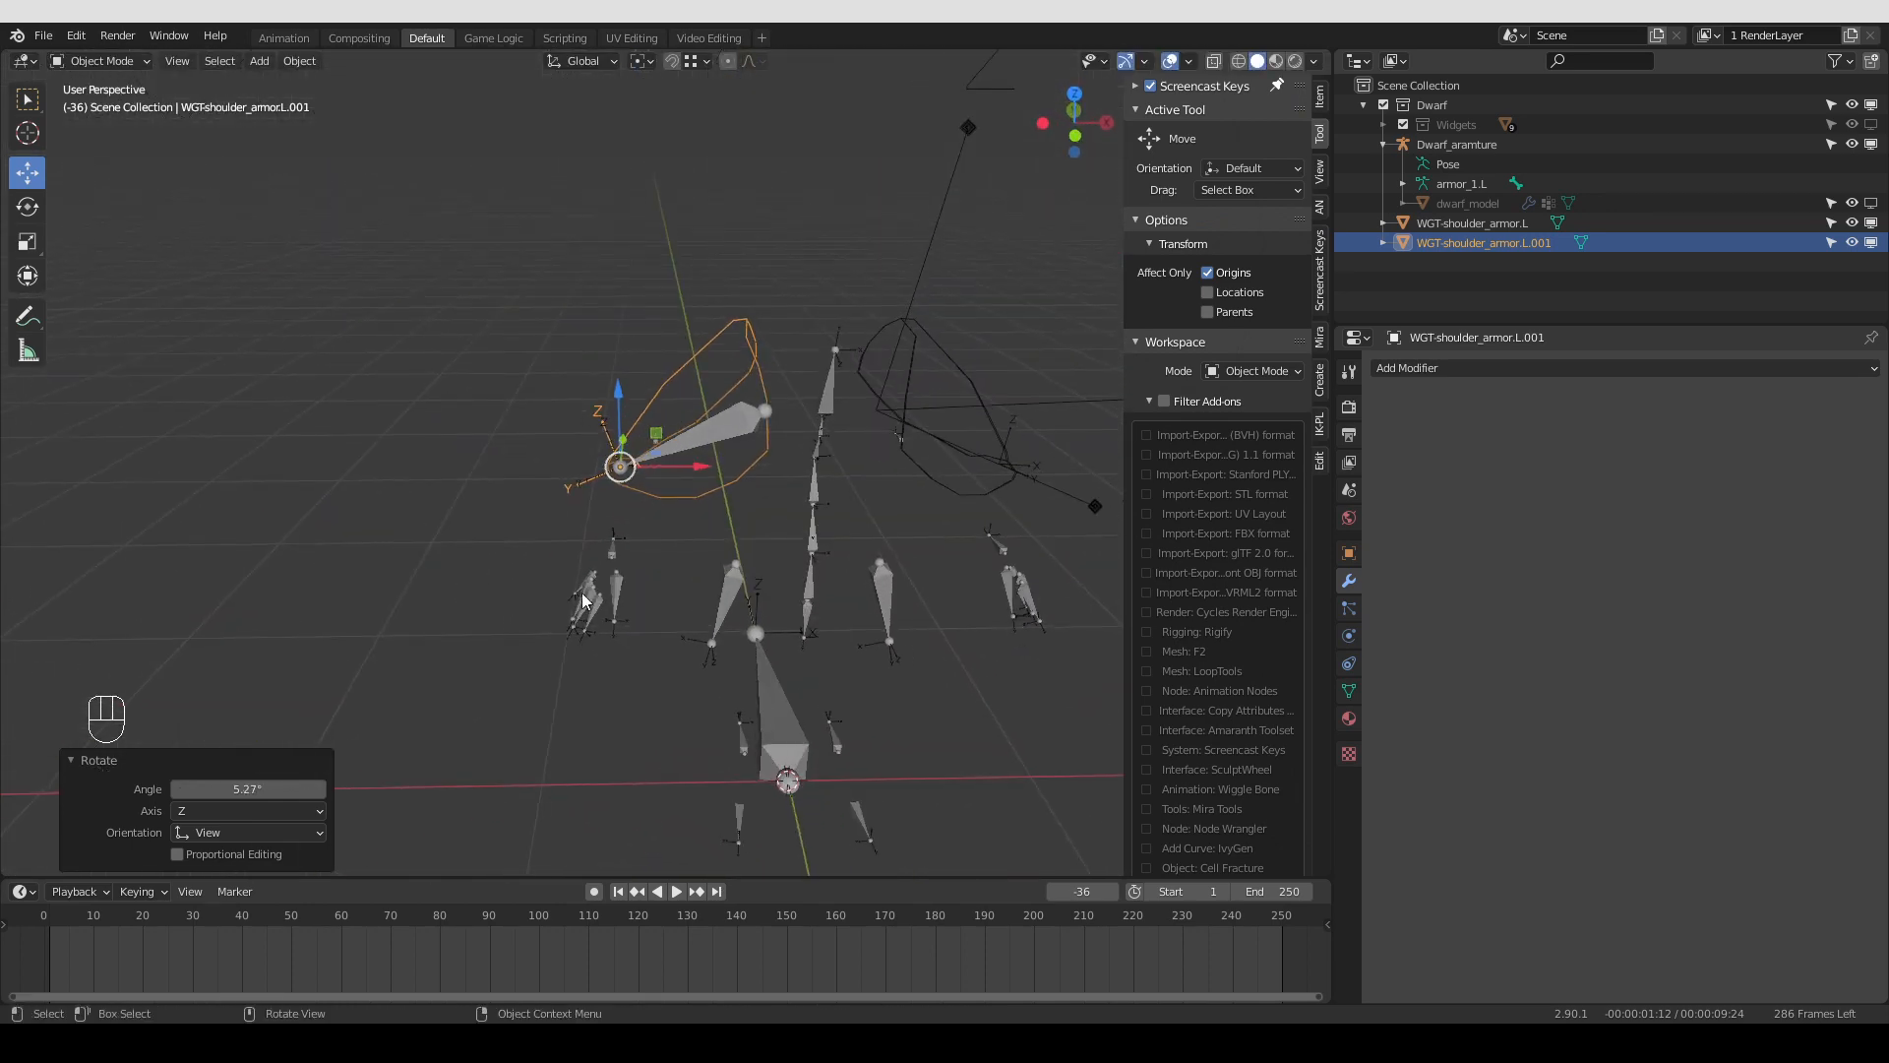
pyautogui.scroll(5, 589, 591)
pyautogui.scroll(-1, 728, 571)
pyautogui.moveTo(856, 610); pyautogui.dragTo(1053, 635, button='middle')
pyautogui.press('r')
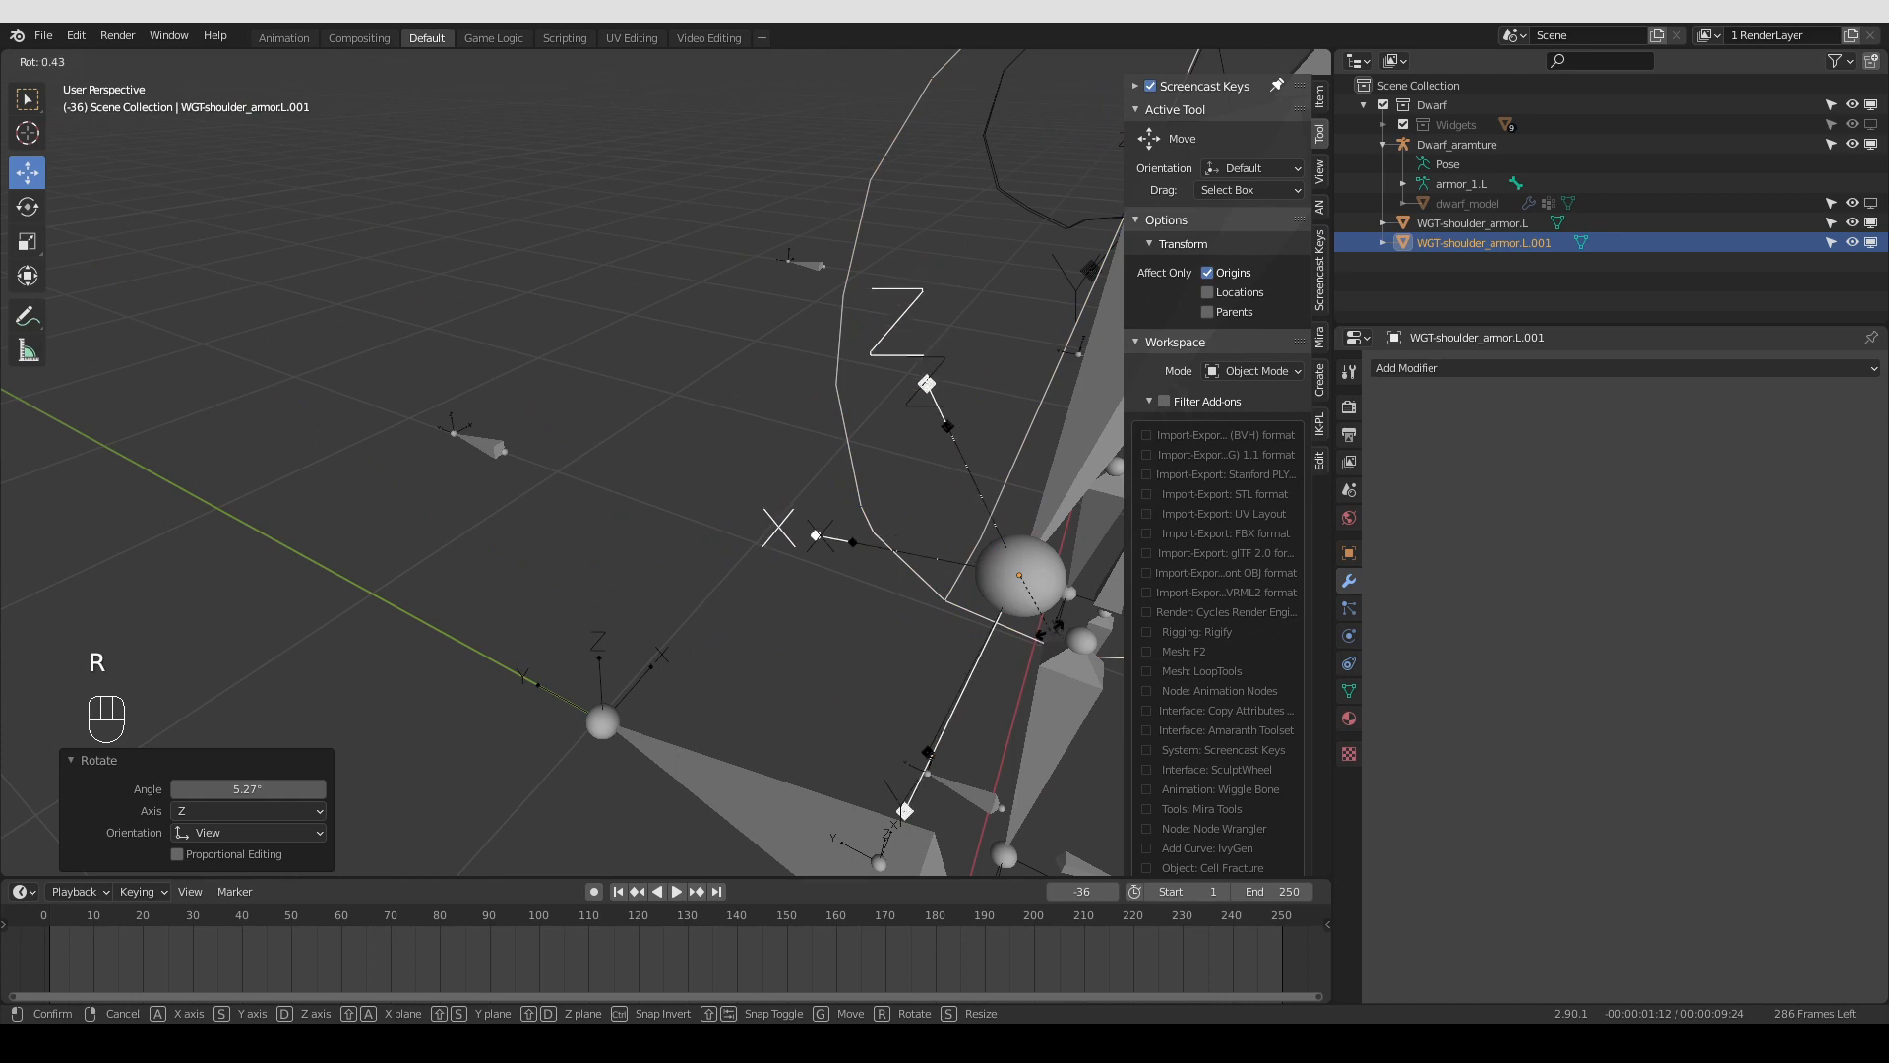
pyautogui.press('r')
pyautogui.press('shift')
pyautogui.press('r')
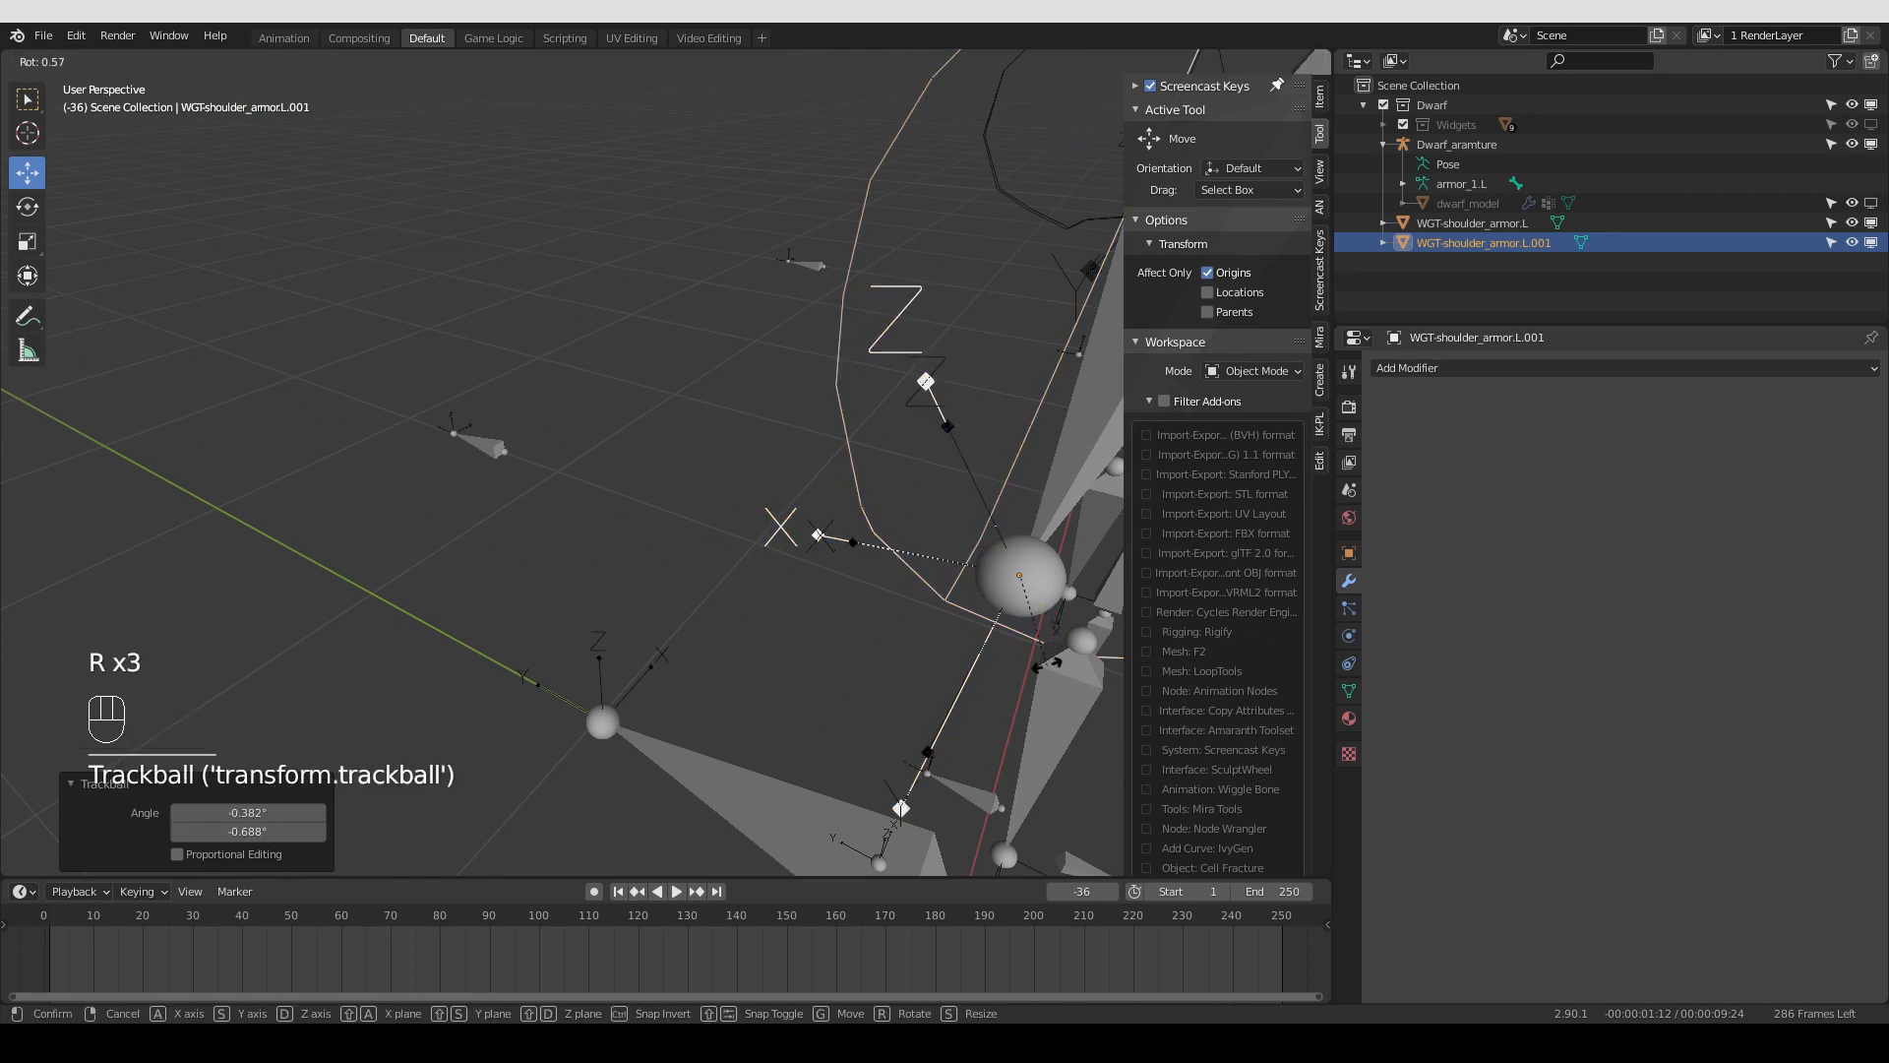
pyautogui.click(1046, 664)
# Clear the duplicated widget's scale and snap its origin to the inner head joint of the right shoulder armor bone
pyautogui.scroll(-5, 984, 667)
pyautogui.hotkey('alt', 's')
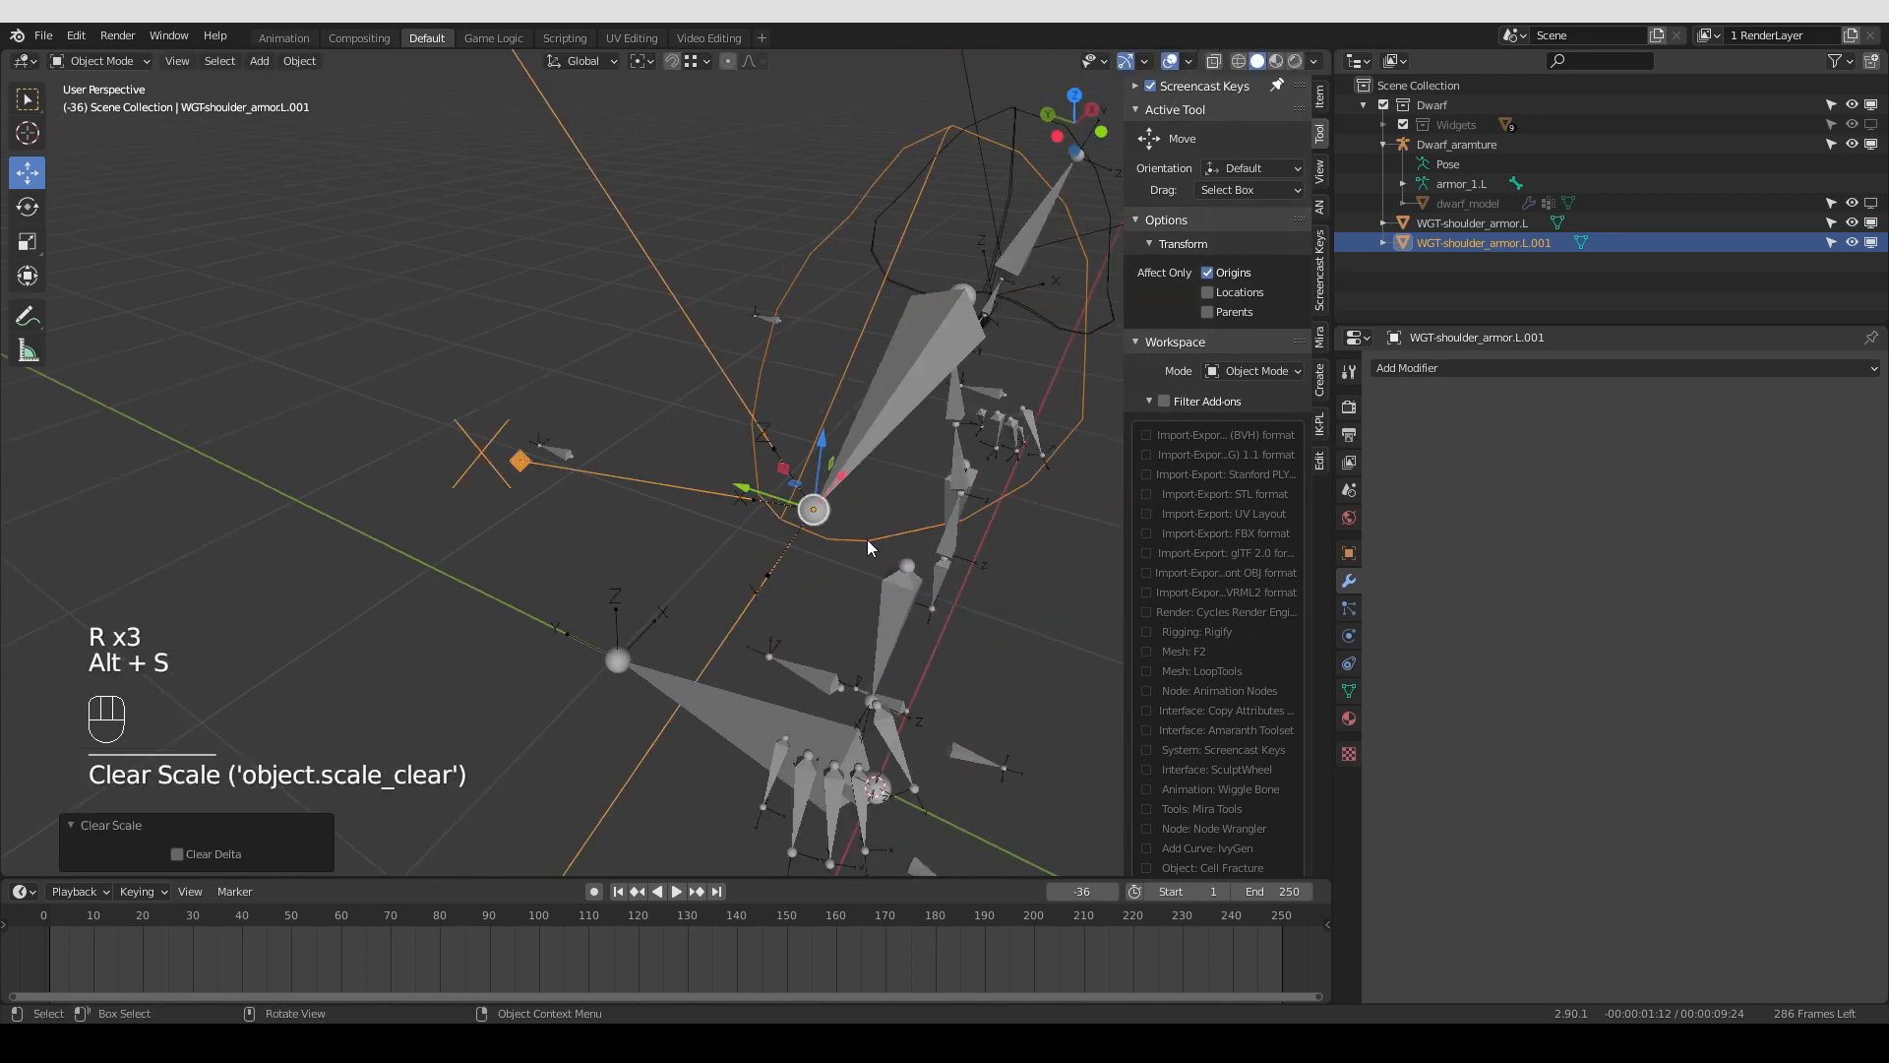
pyautogui.moveTo(868, 547); pyautogui.dragTo(551, 569, button='middle')
pyautogui.press('g')
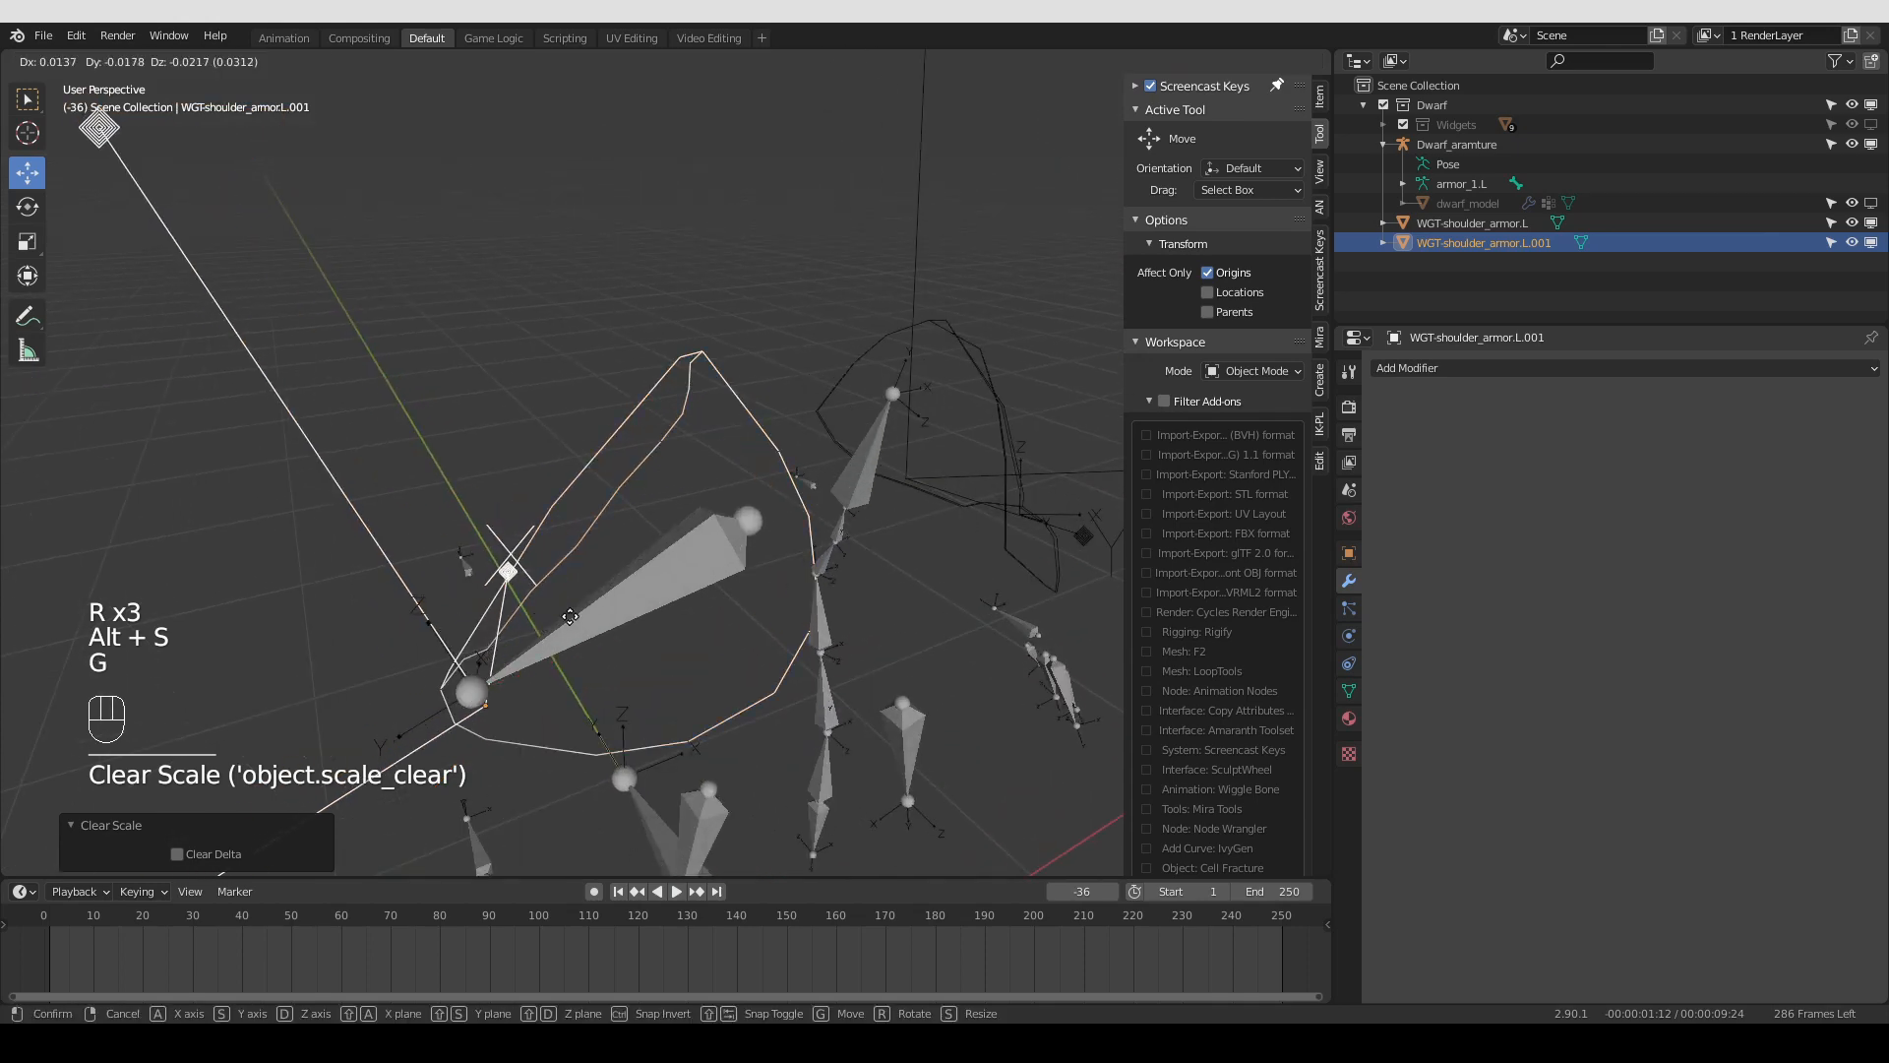
pyautogui.press('ctrl')
pyautogui.click(753, 517)
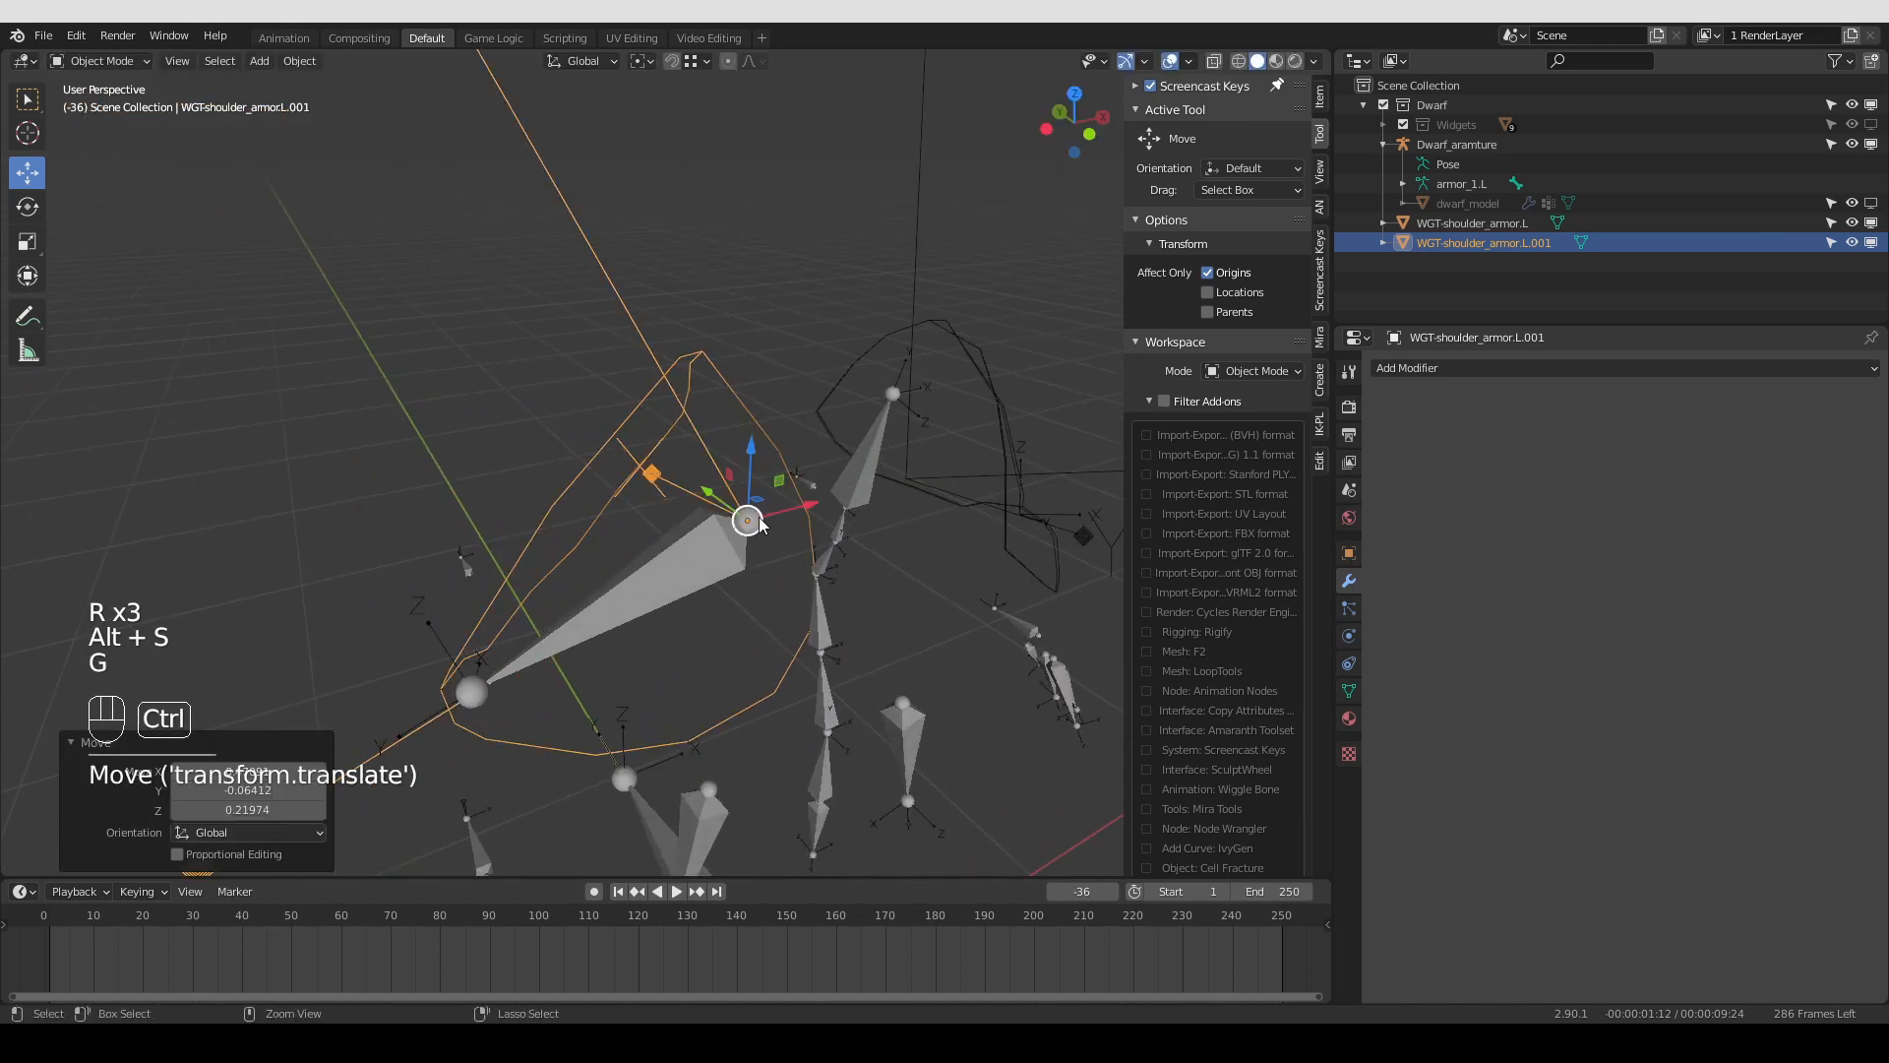
# Select Dwarf_aramture and switch it to Pose Mode
pyautogui.moveTo(764, 498); pyautogui.dragTo(706, 669, button='middle')
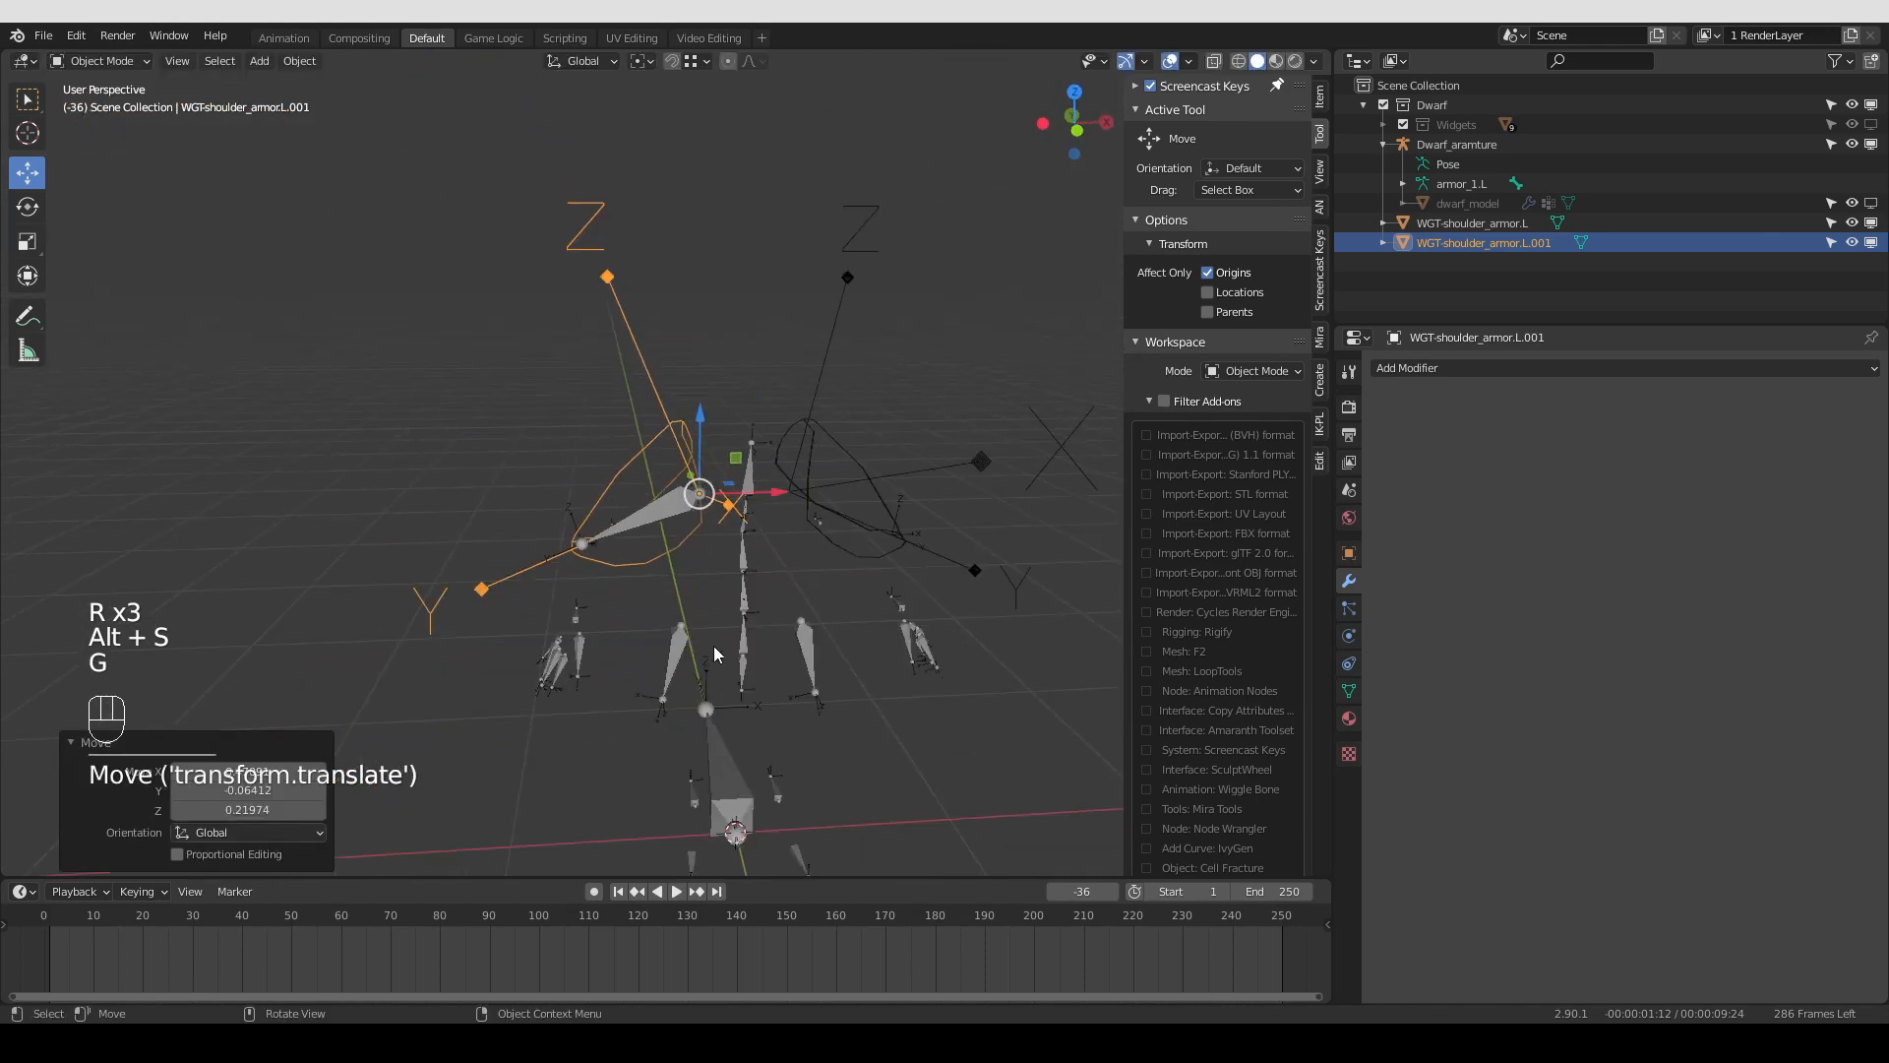
pyautogui.press('Tab')
pyautogui.click(630, 530)
pyautogui.press('Tab')
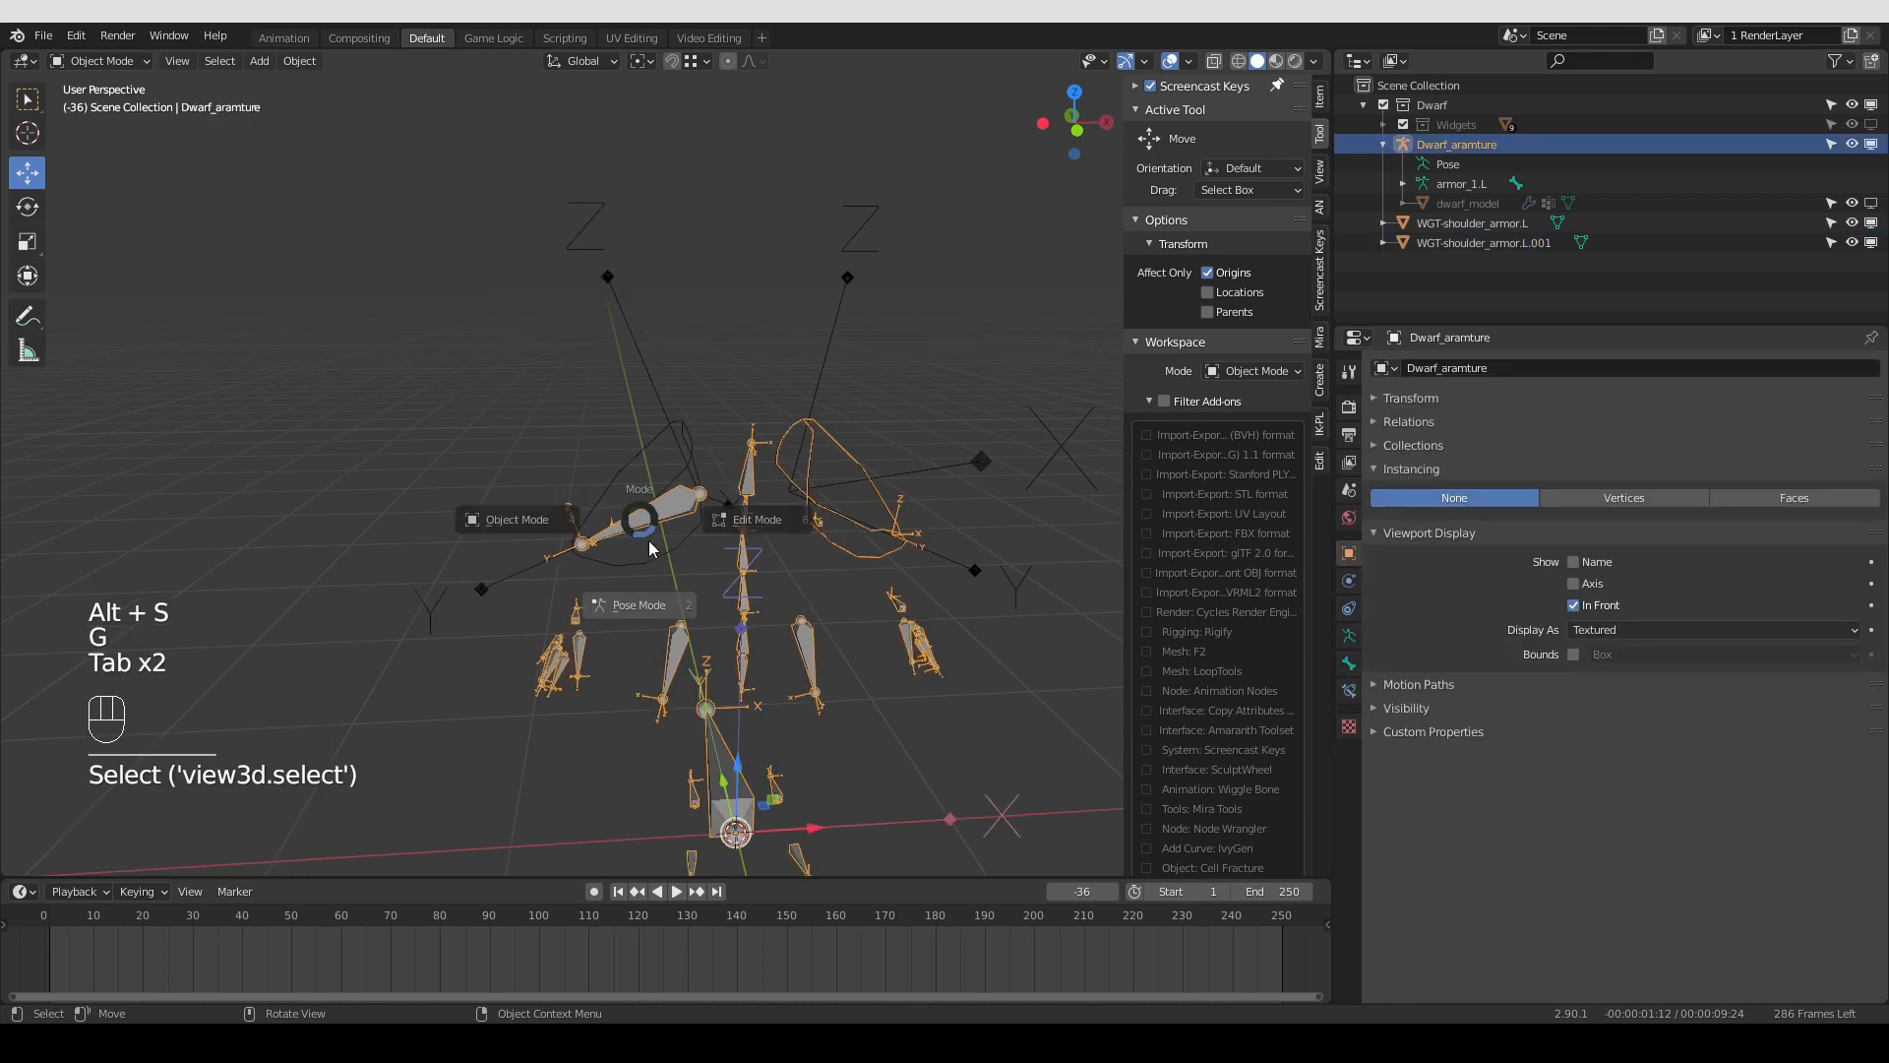
pyautogui.click(645, 539)
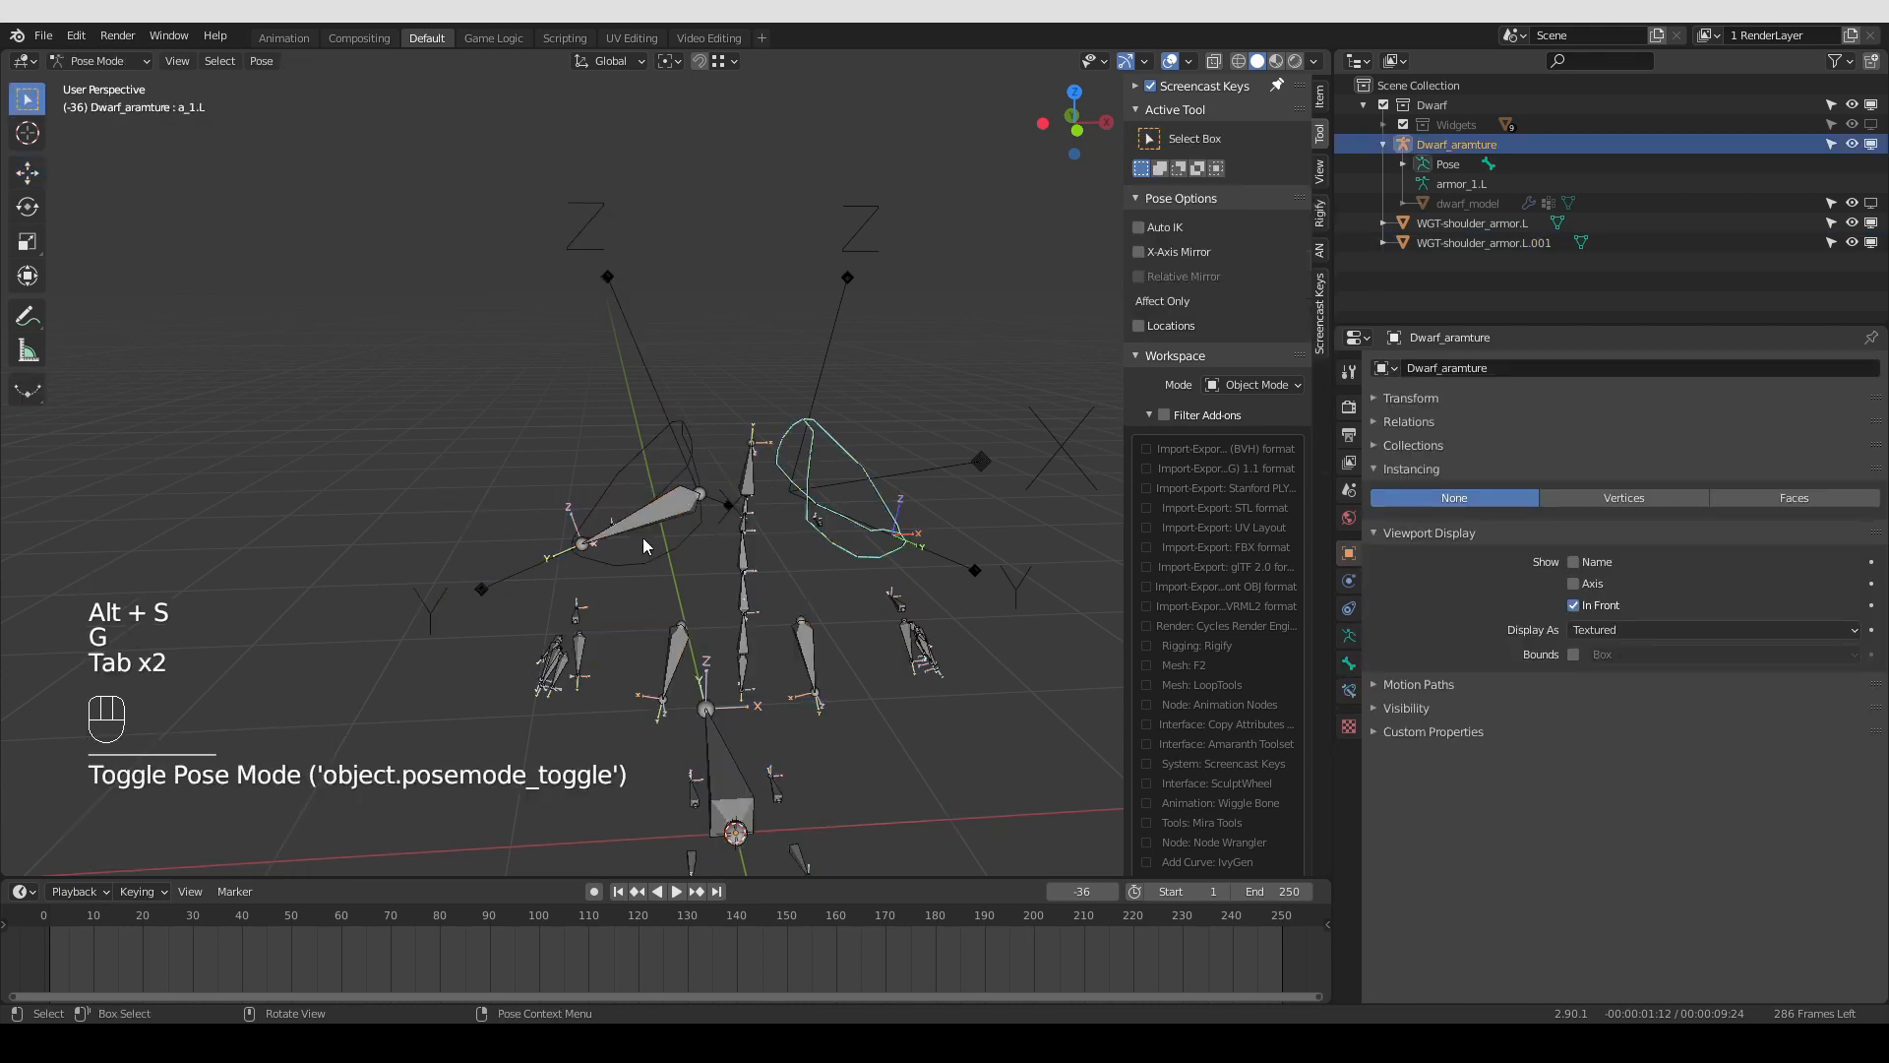
# Rename the object WGT-shoulder_armor.L.001 as WGT-shoulder_armor.R
pyautogui.doubleClick(1525, 245)
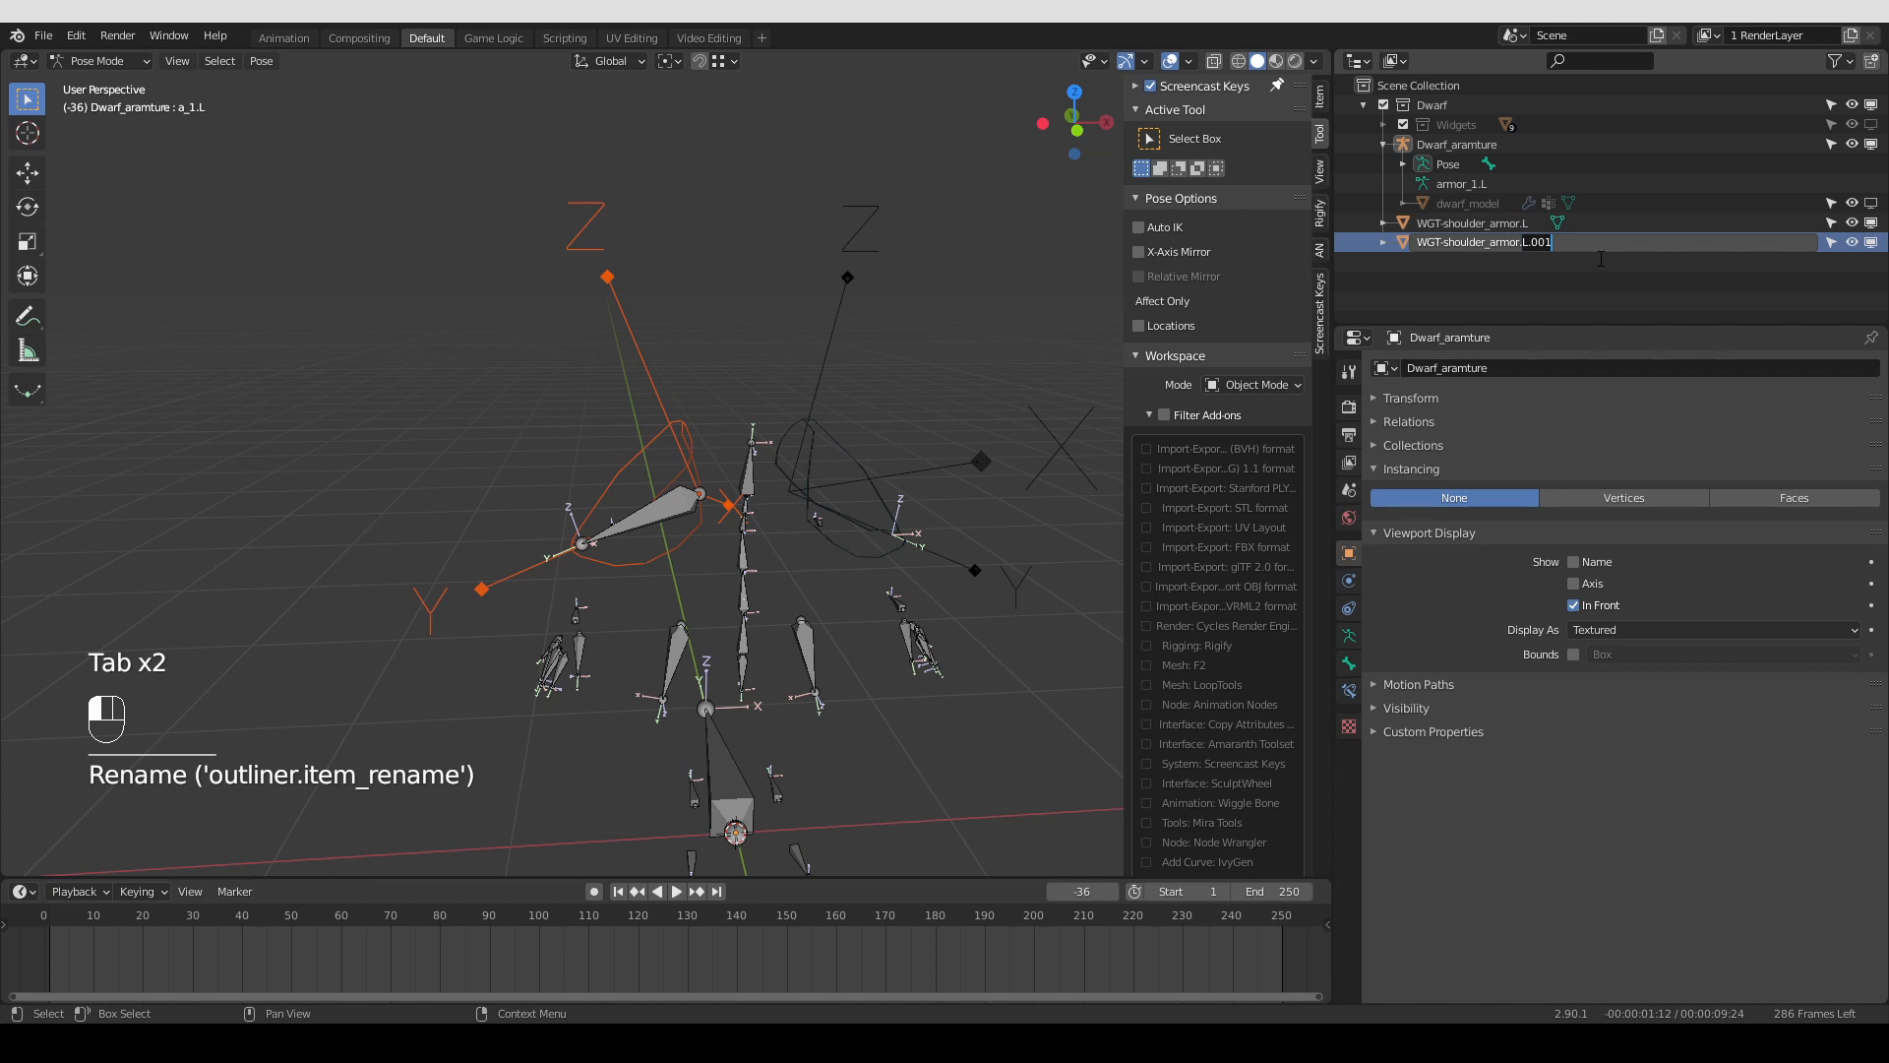
pyautogui.press('shift')
pyautogui.write('R')
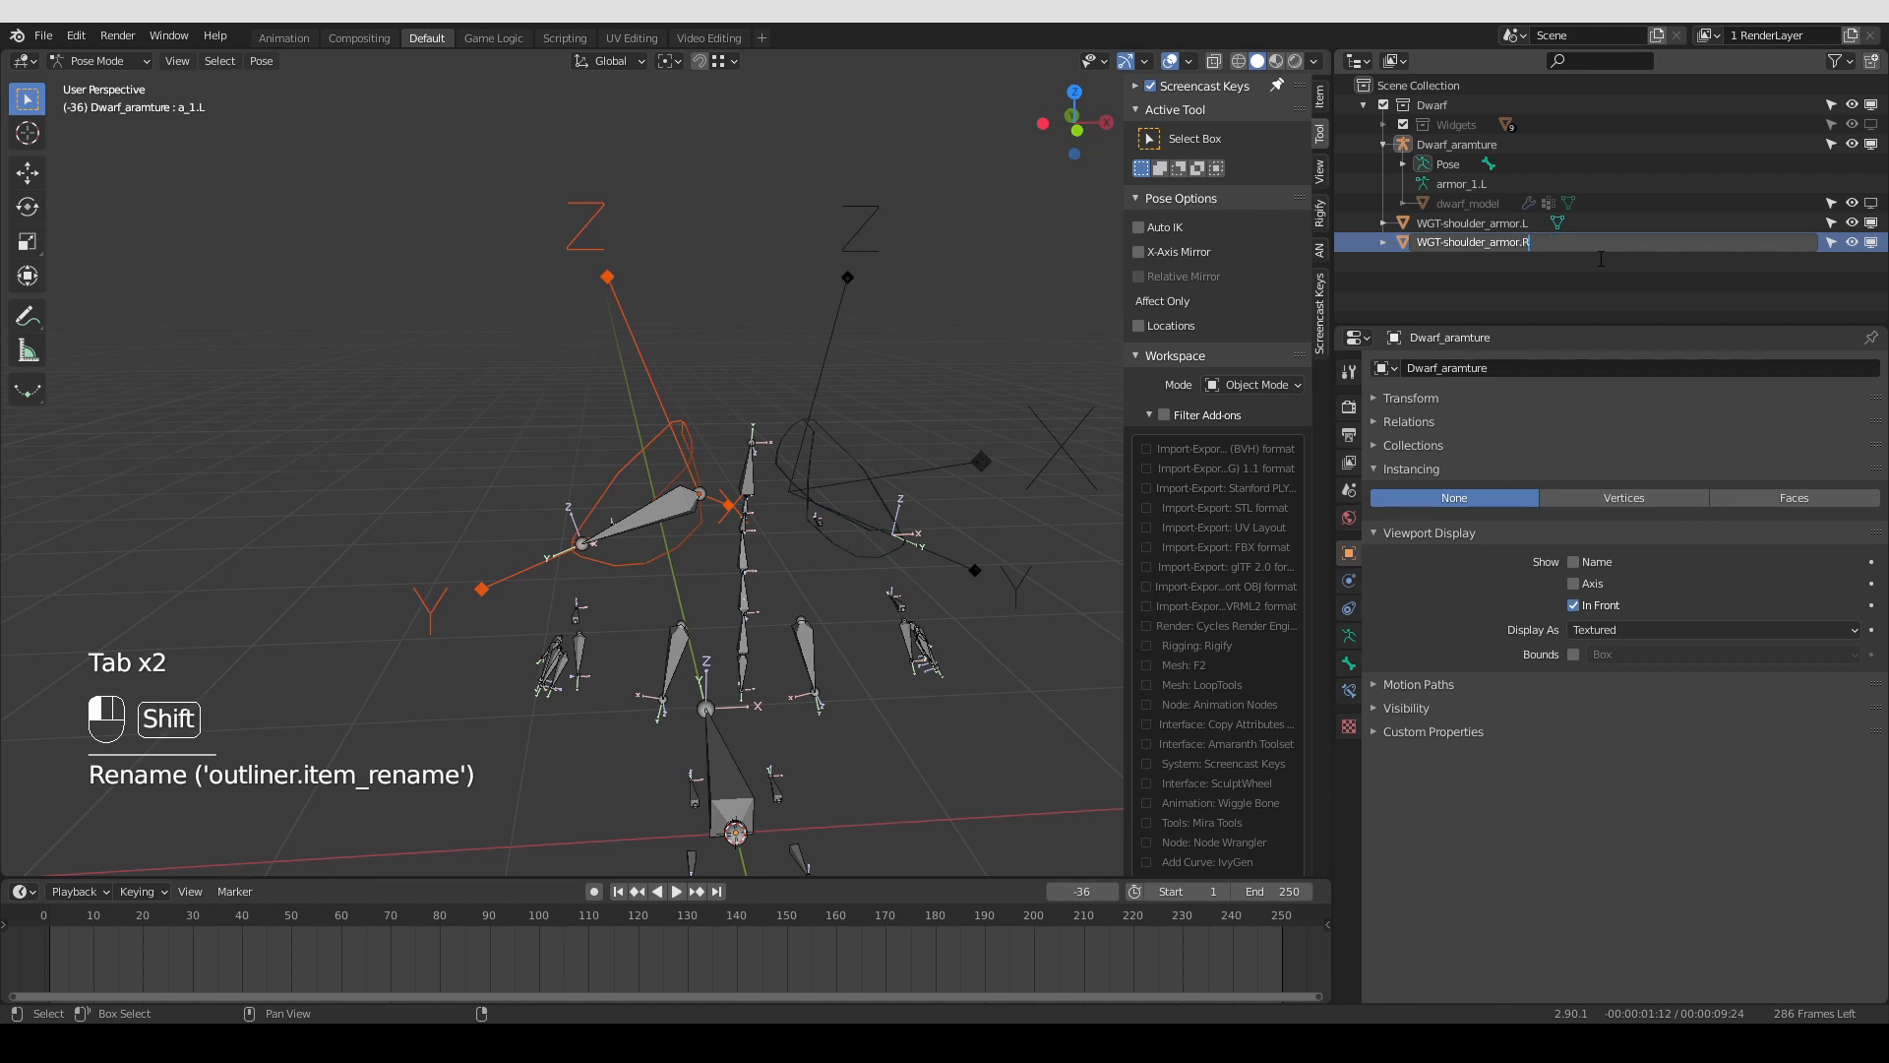
pyautogui.press('Return')
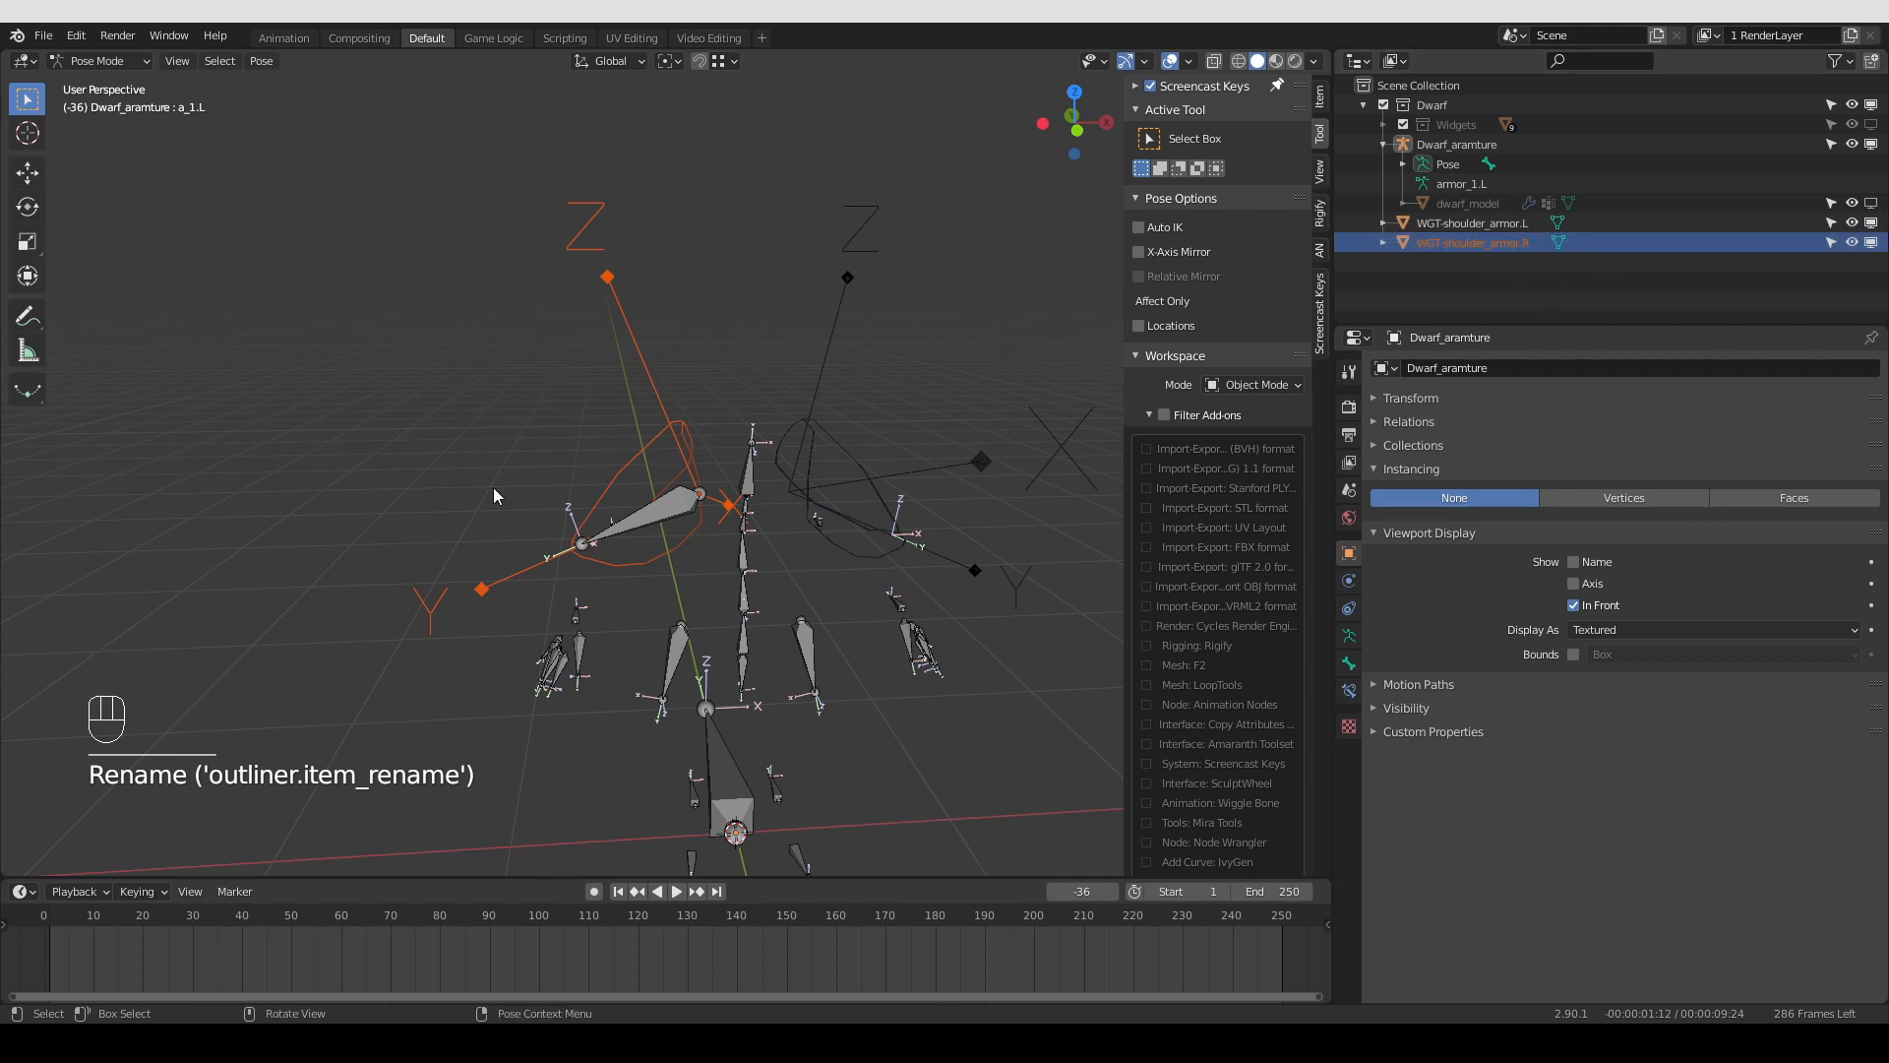
# Return to Object Mode and select the WGT-shoulder_armor.R widget, leaving its name as it is
pyautogui.press('F2')
pyautogui.click(604, 492)
pyautogui.press('Tab')
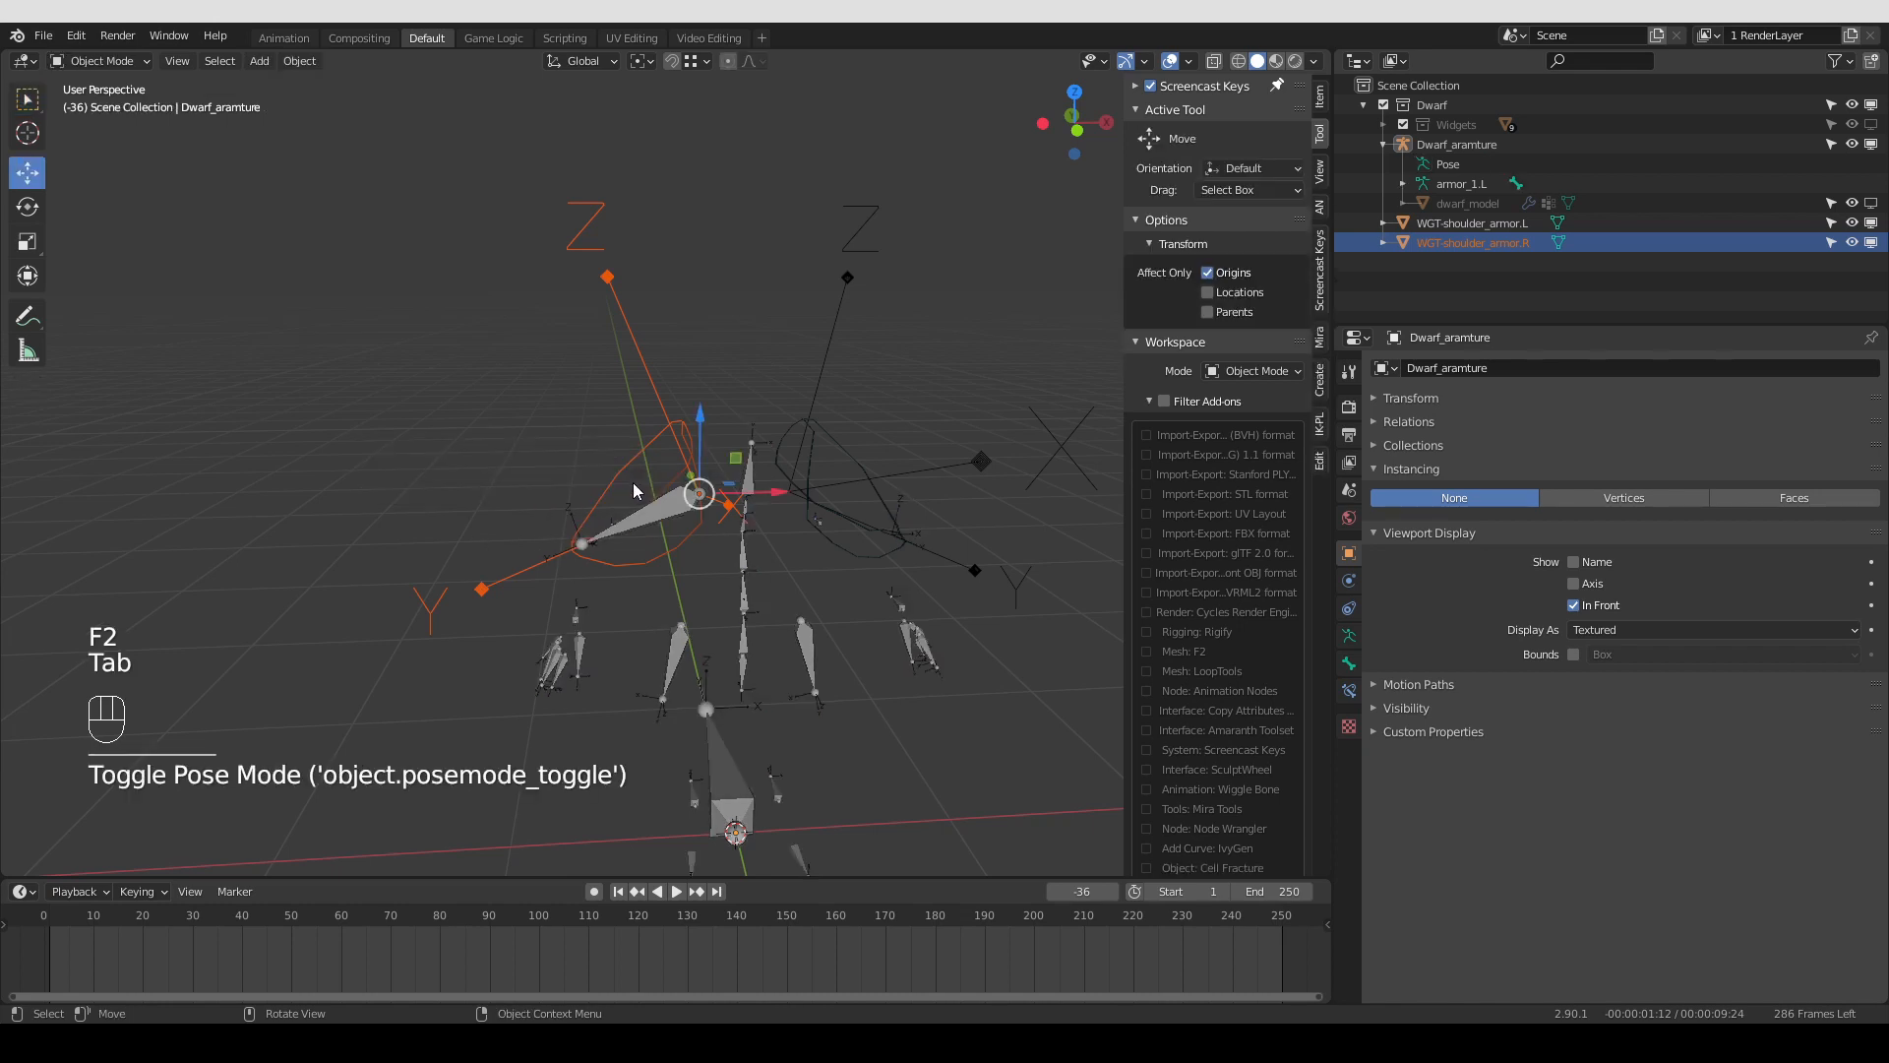
pyautogui.click(629, 490)
pyautogui.press('F2')
pyautogui.rightClick(623, 576)
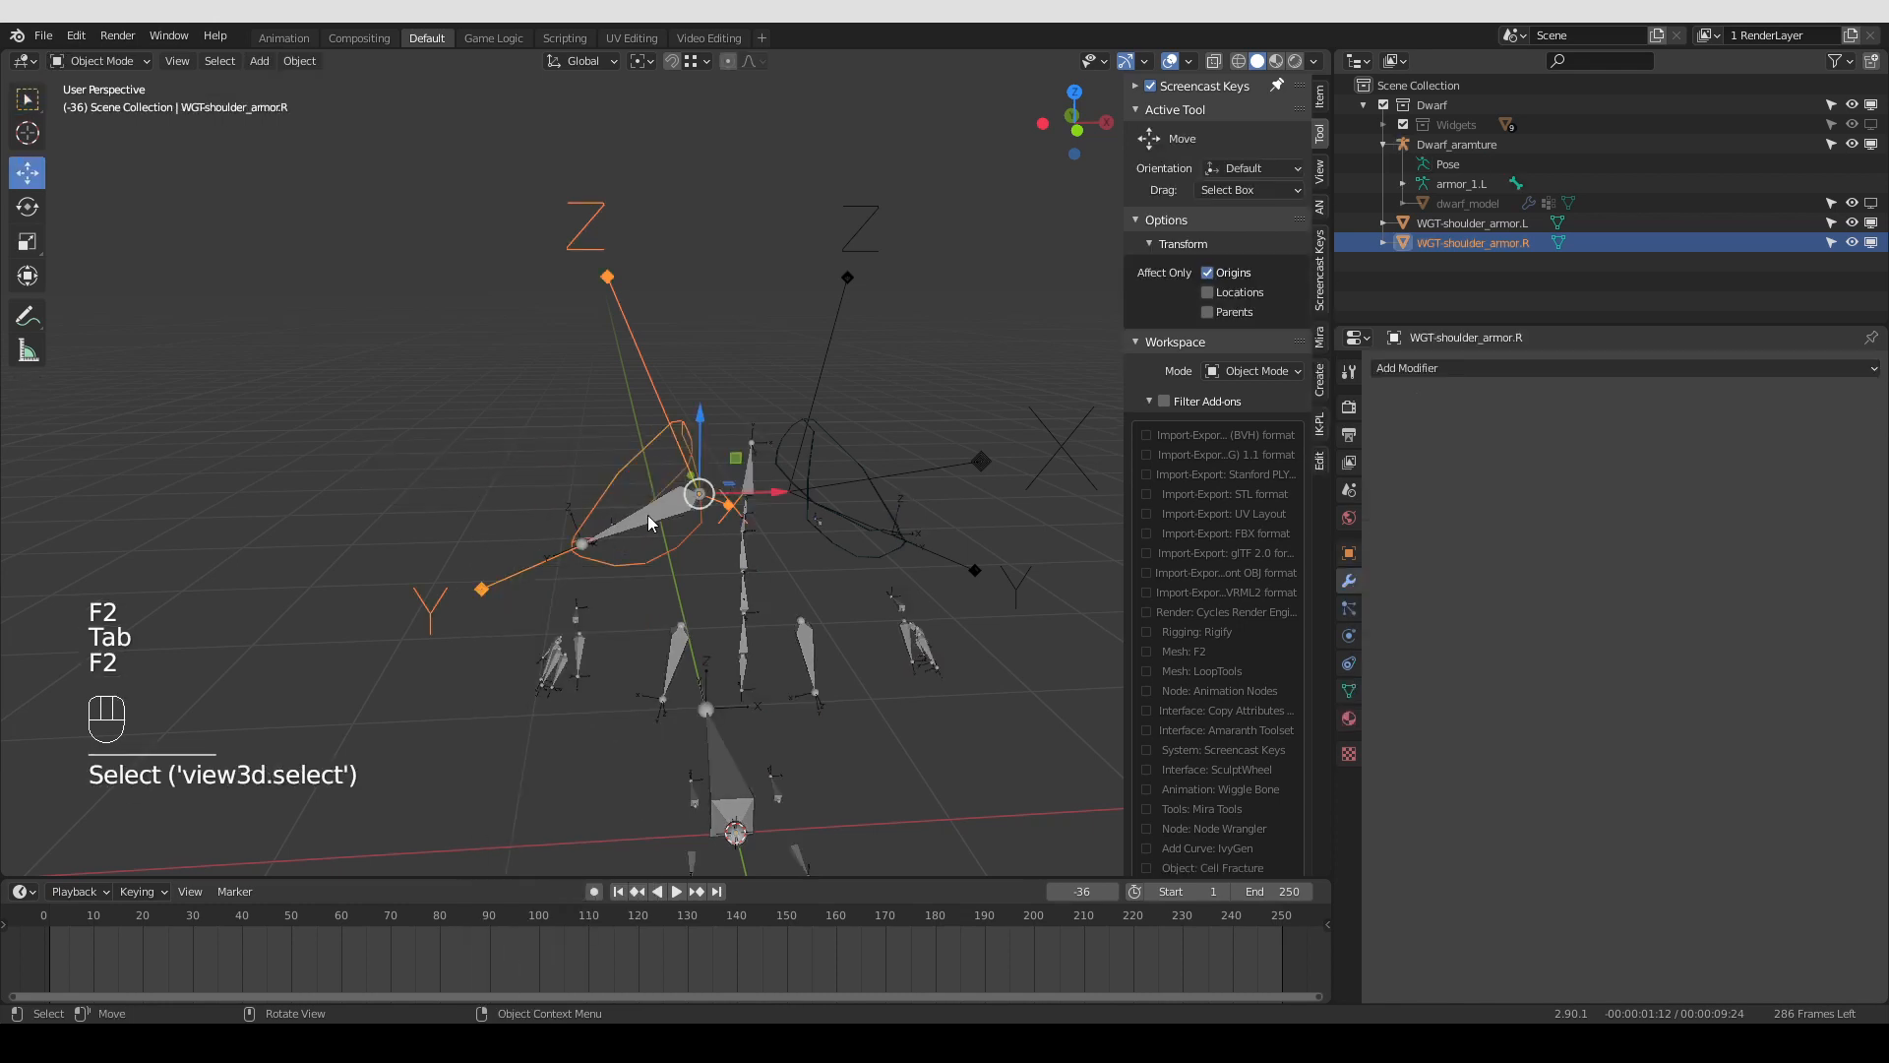
# In Pose Mode, assign WGT-shoulder_armor.R as the custom shape of bone a_1.R and turn off Scale to Bone Length
pyautogui.click(647, 515)
pyautogui.press('Tab')
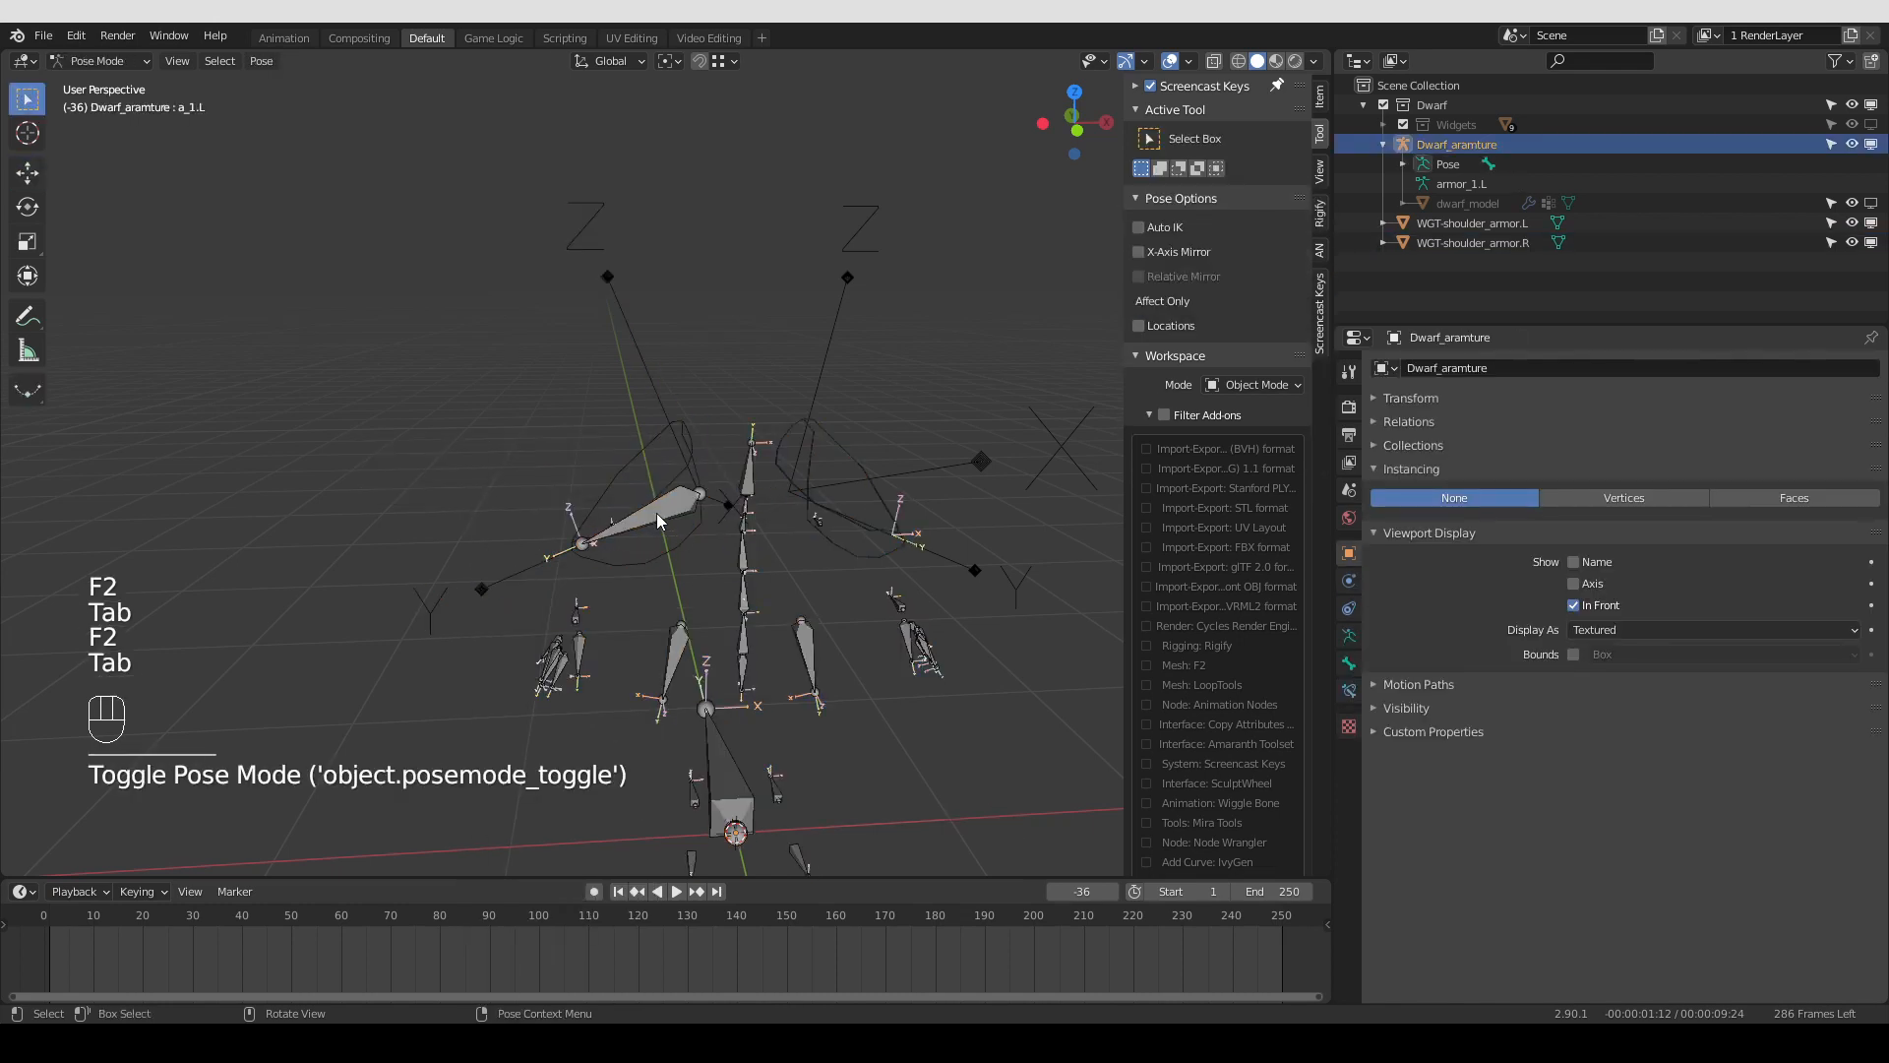
pyautogui.click(657, 511)
pyautogui.click(1349, 662)
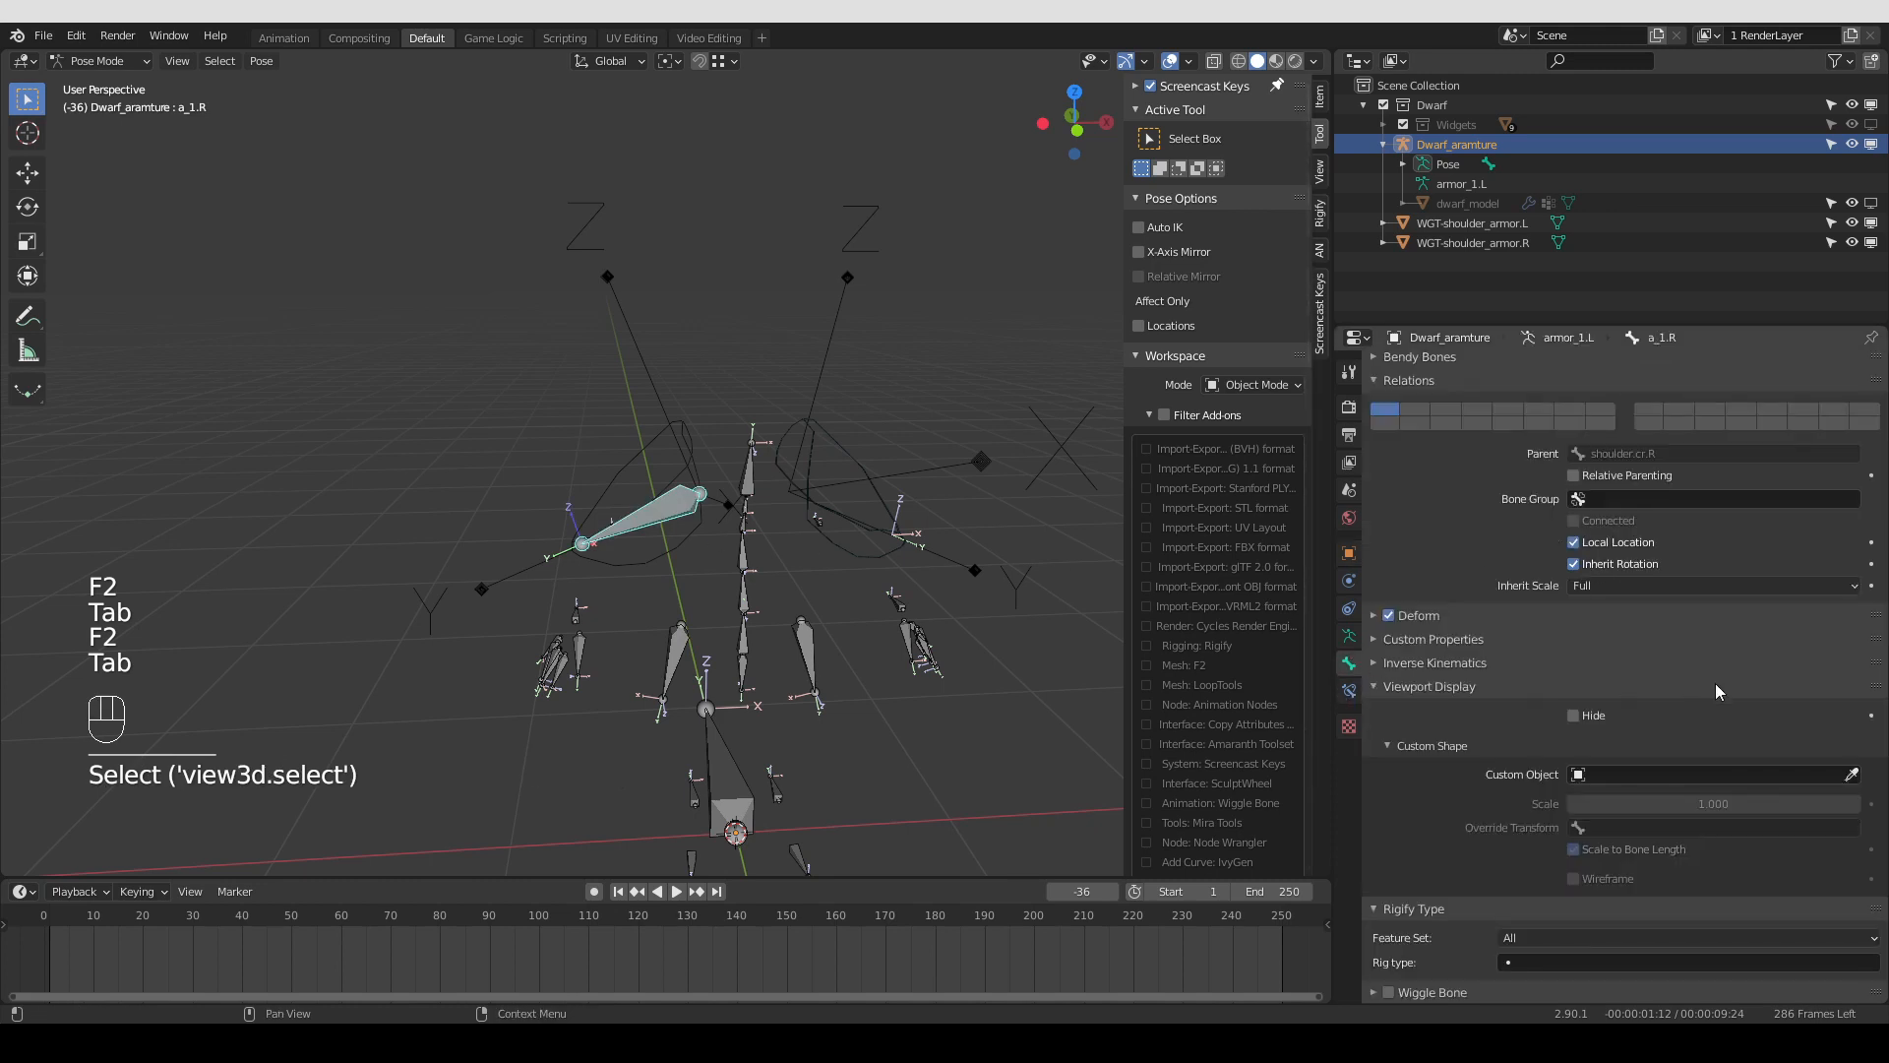
pyautogui.click(1768, 775)
pyautogui.press('Down')
pyautogui.press('Down')
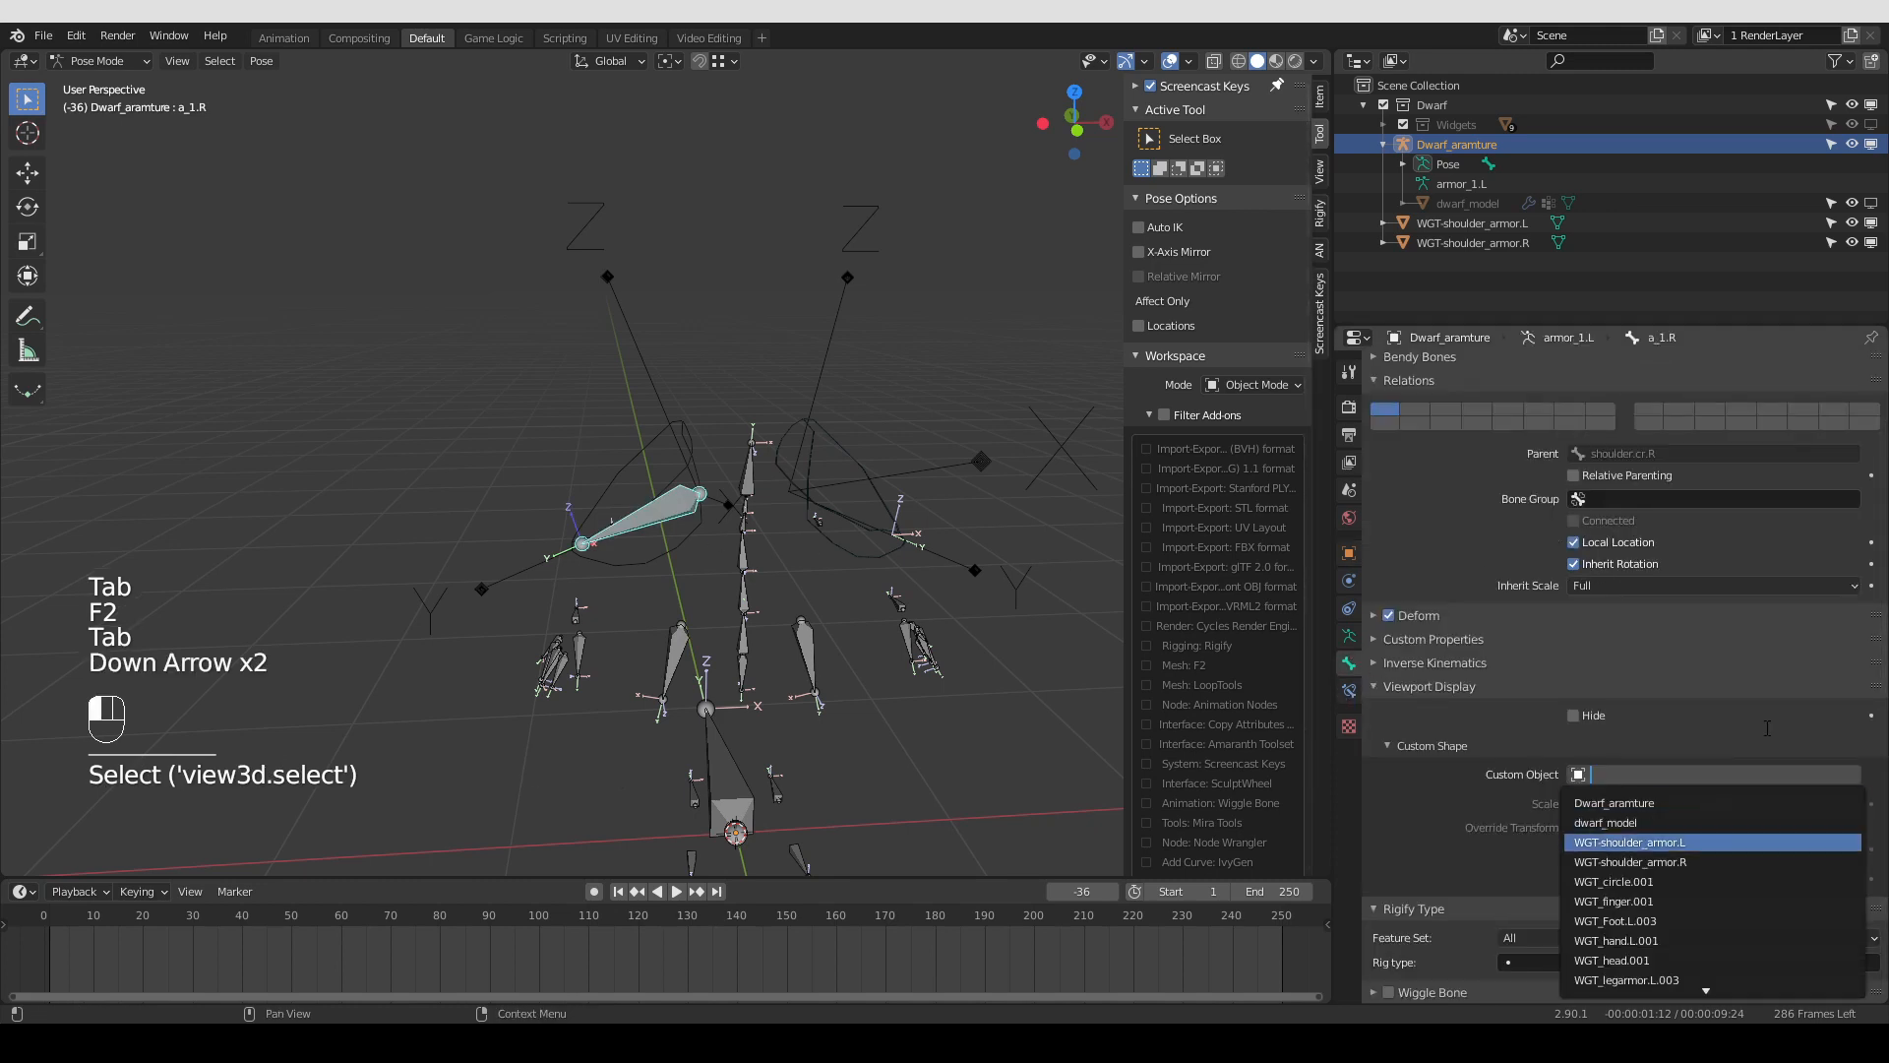
pyautogui.click(1698, 863)
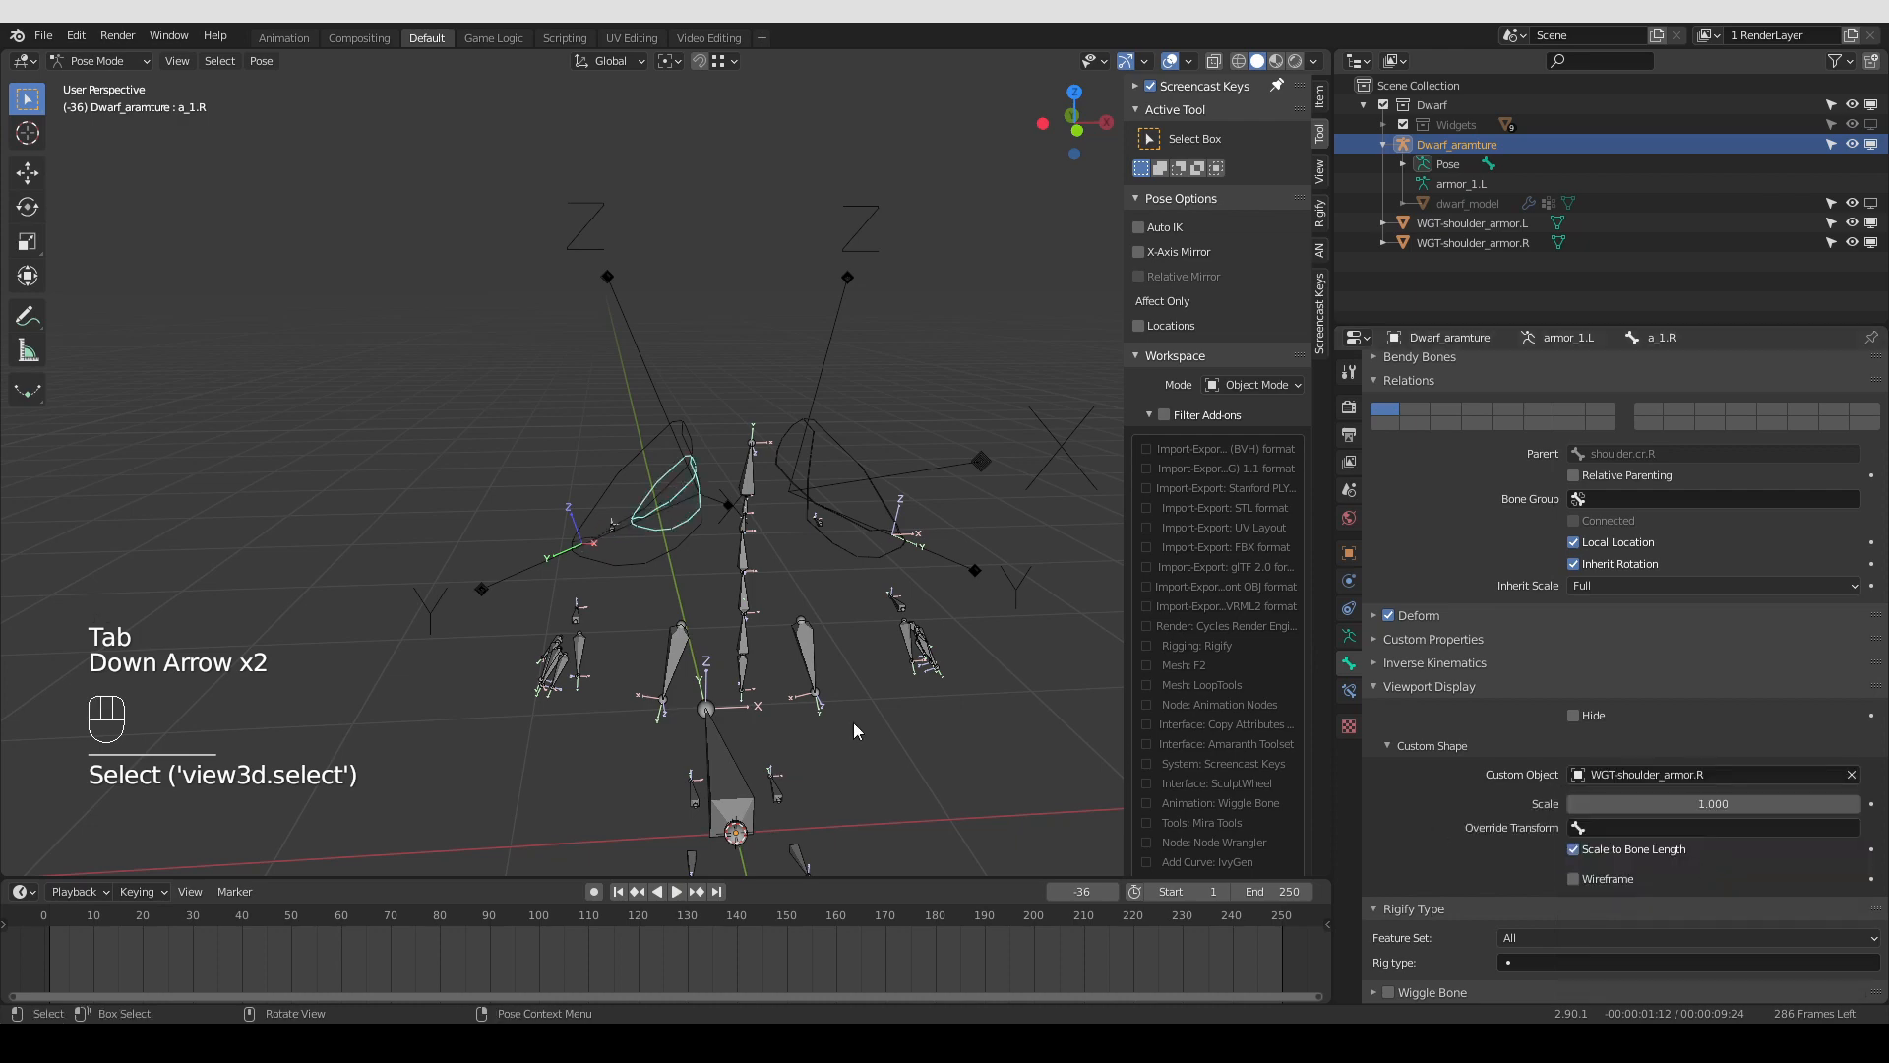
pyautogui.click(1628, 850)
pyautogui.moveTo(709, 591); pyautogui.dragTo(895, 688, button='middle')
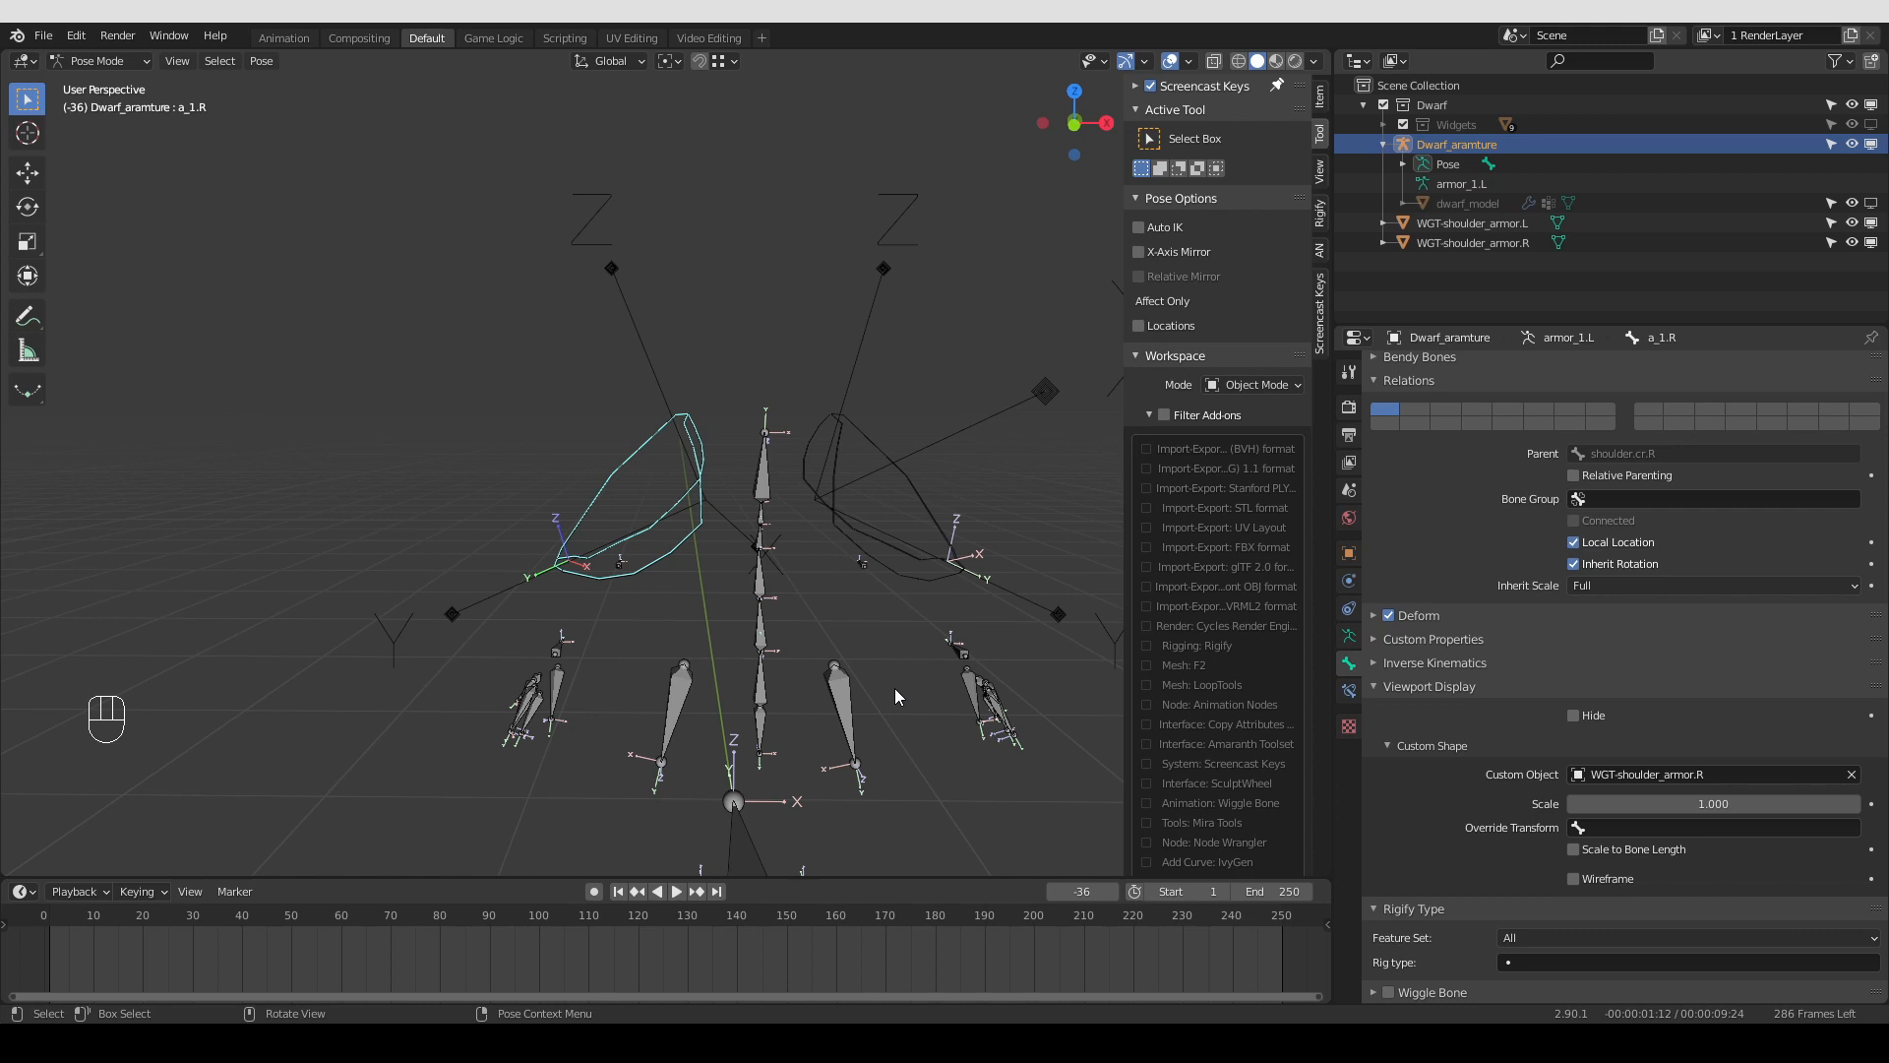
# View the orient_bone_shapes repository page on GitHub in the browser and return to Blender
pyautogui.press('shift')
pyautogui.moveTo(1888, 403); pyautogui.dragTo(950, 378)
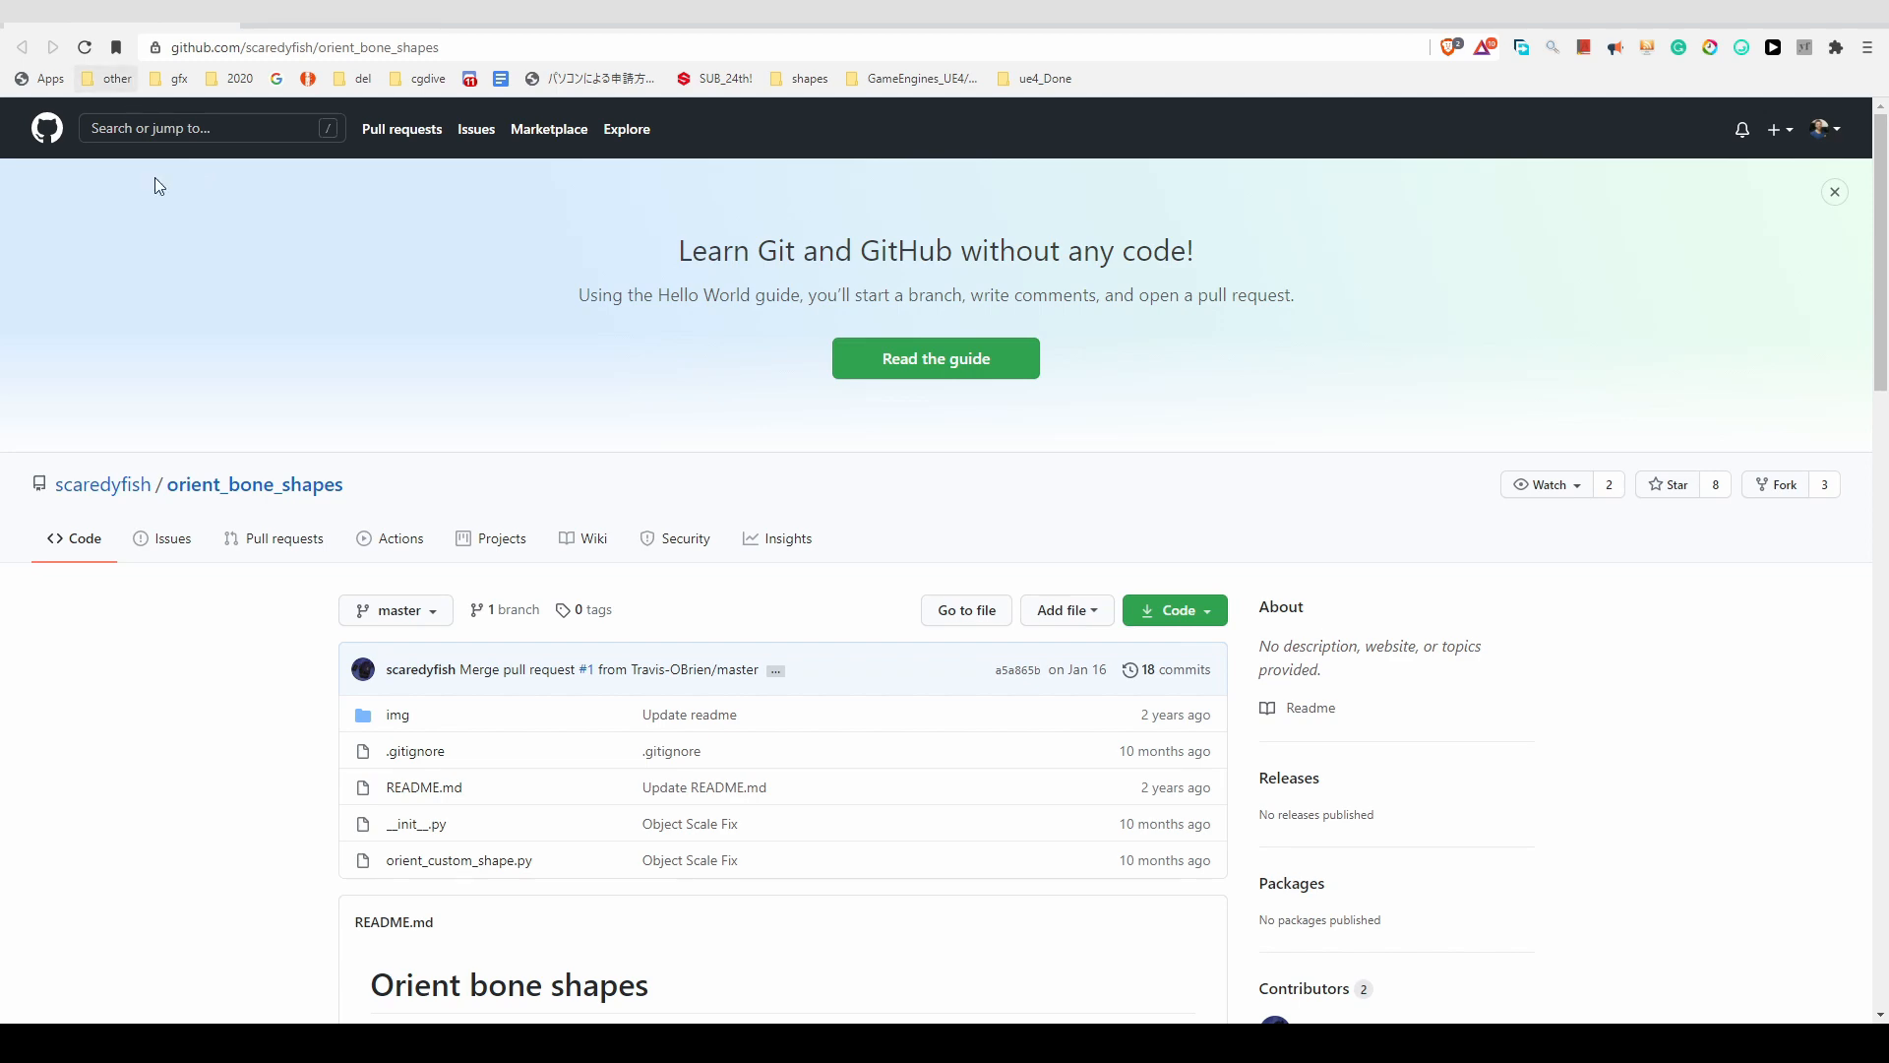
pyautogui.moveTo(113, 14); pyautogui.dragTo(846, 1053)
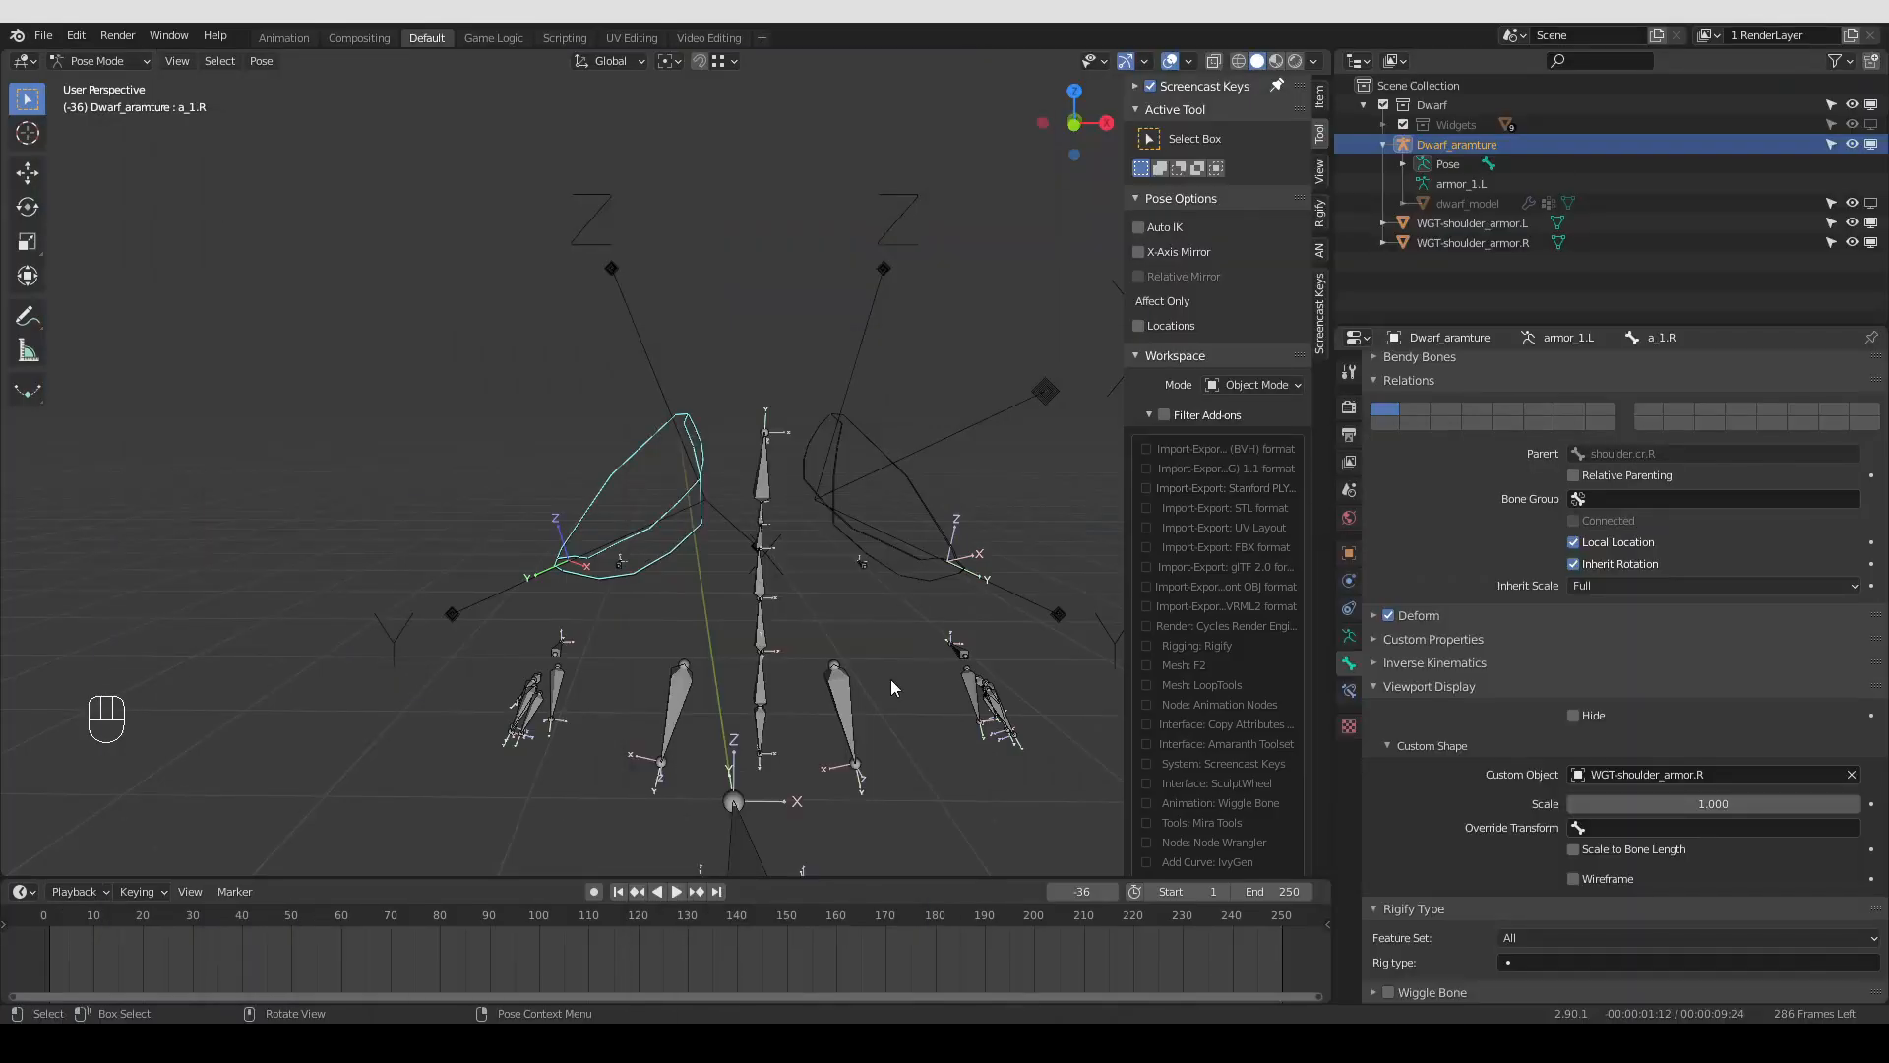
# Unhide dwarf_model in the viewport and return Dwarf_aramture to Object Mode
pyautogui.moveTo(889, 679); pyautogui.dragTo(744, 456, button='middle')
pyautogui.scroll(-3, 776, 559)
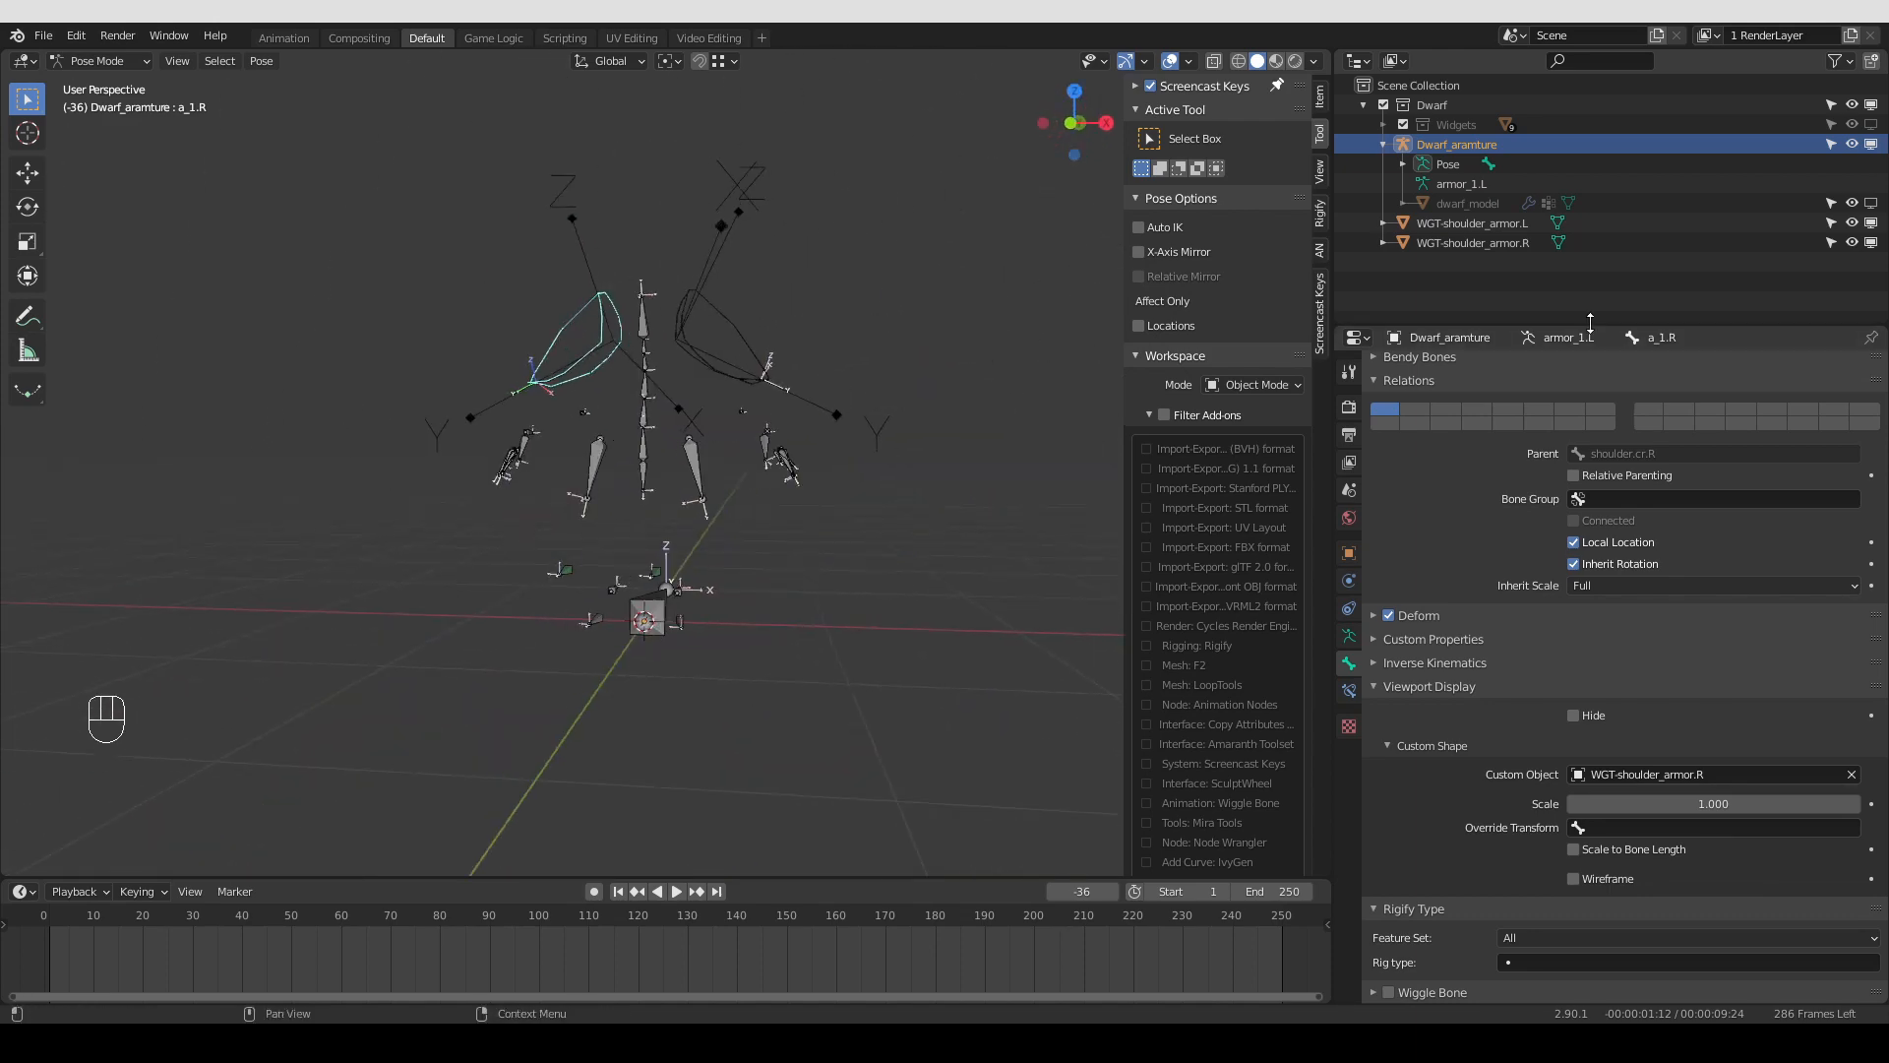
pyautogui.click(1874, 205)
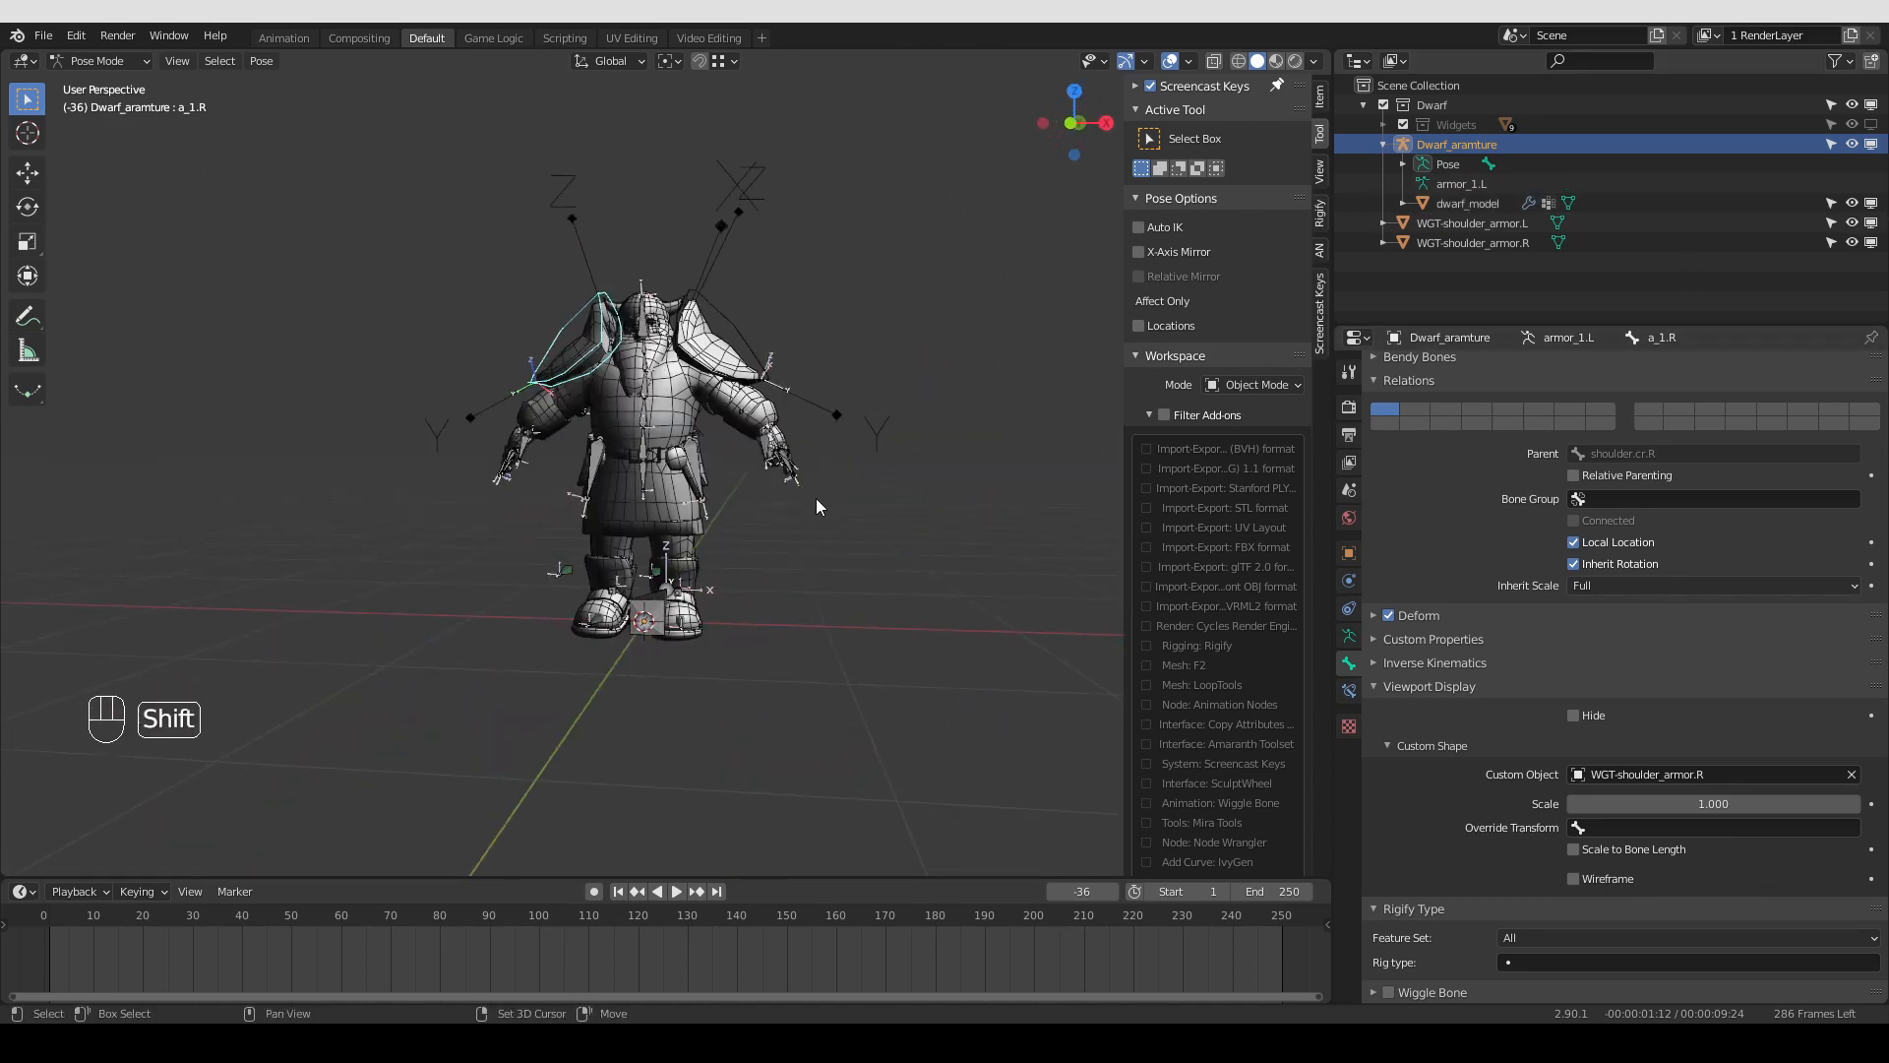
pyautogui.keyDown('shift'); pyautogui.moveTo(817, 497); pyautogui.dragTo(797, 571, button='middle'); pyautogui.keyUp('shift')
pyautogui.press('Tab')
pyautogui.click(650, 574)
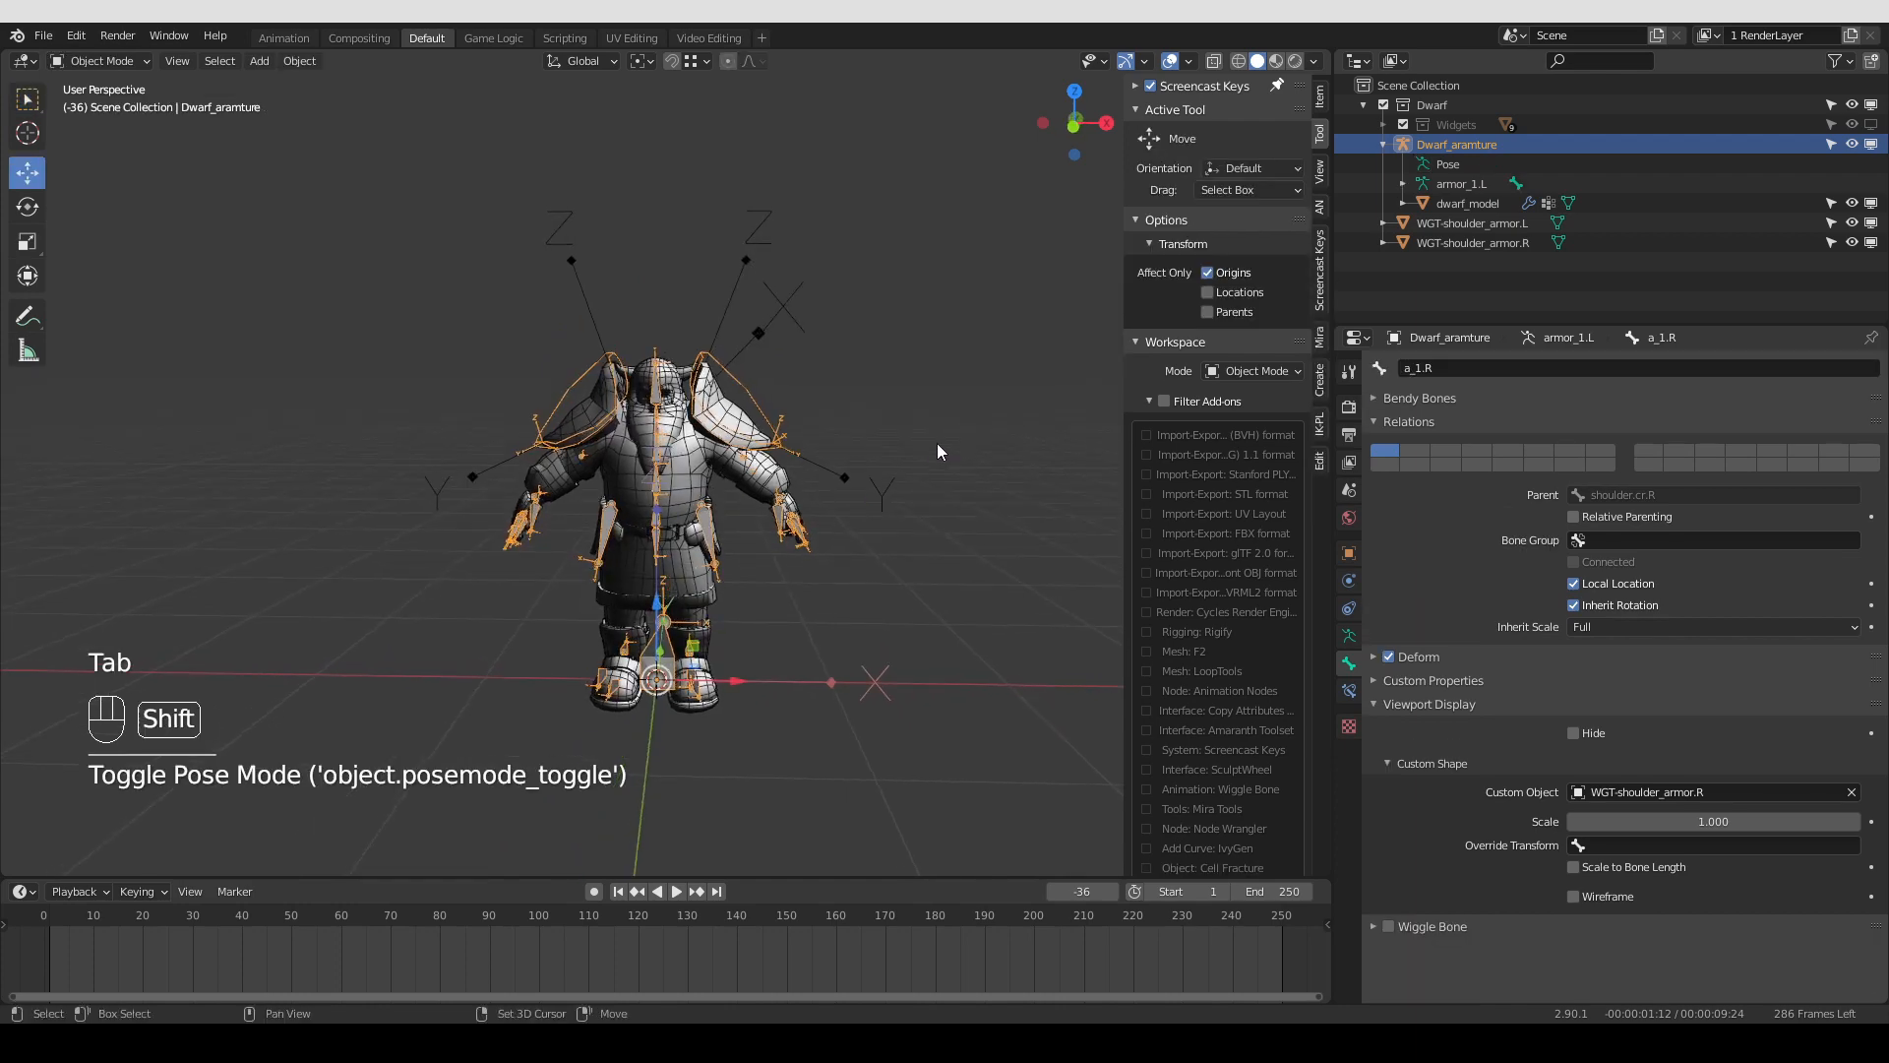
# Unhide the Widgets collection in the viewport
pyautogui.keyDown('shift'); pyautogui.moveTo(936, 443); pyautogui.dragTo(885, 472, button='middle'); pyautogui.keyUp('shift')
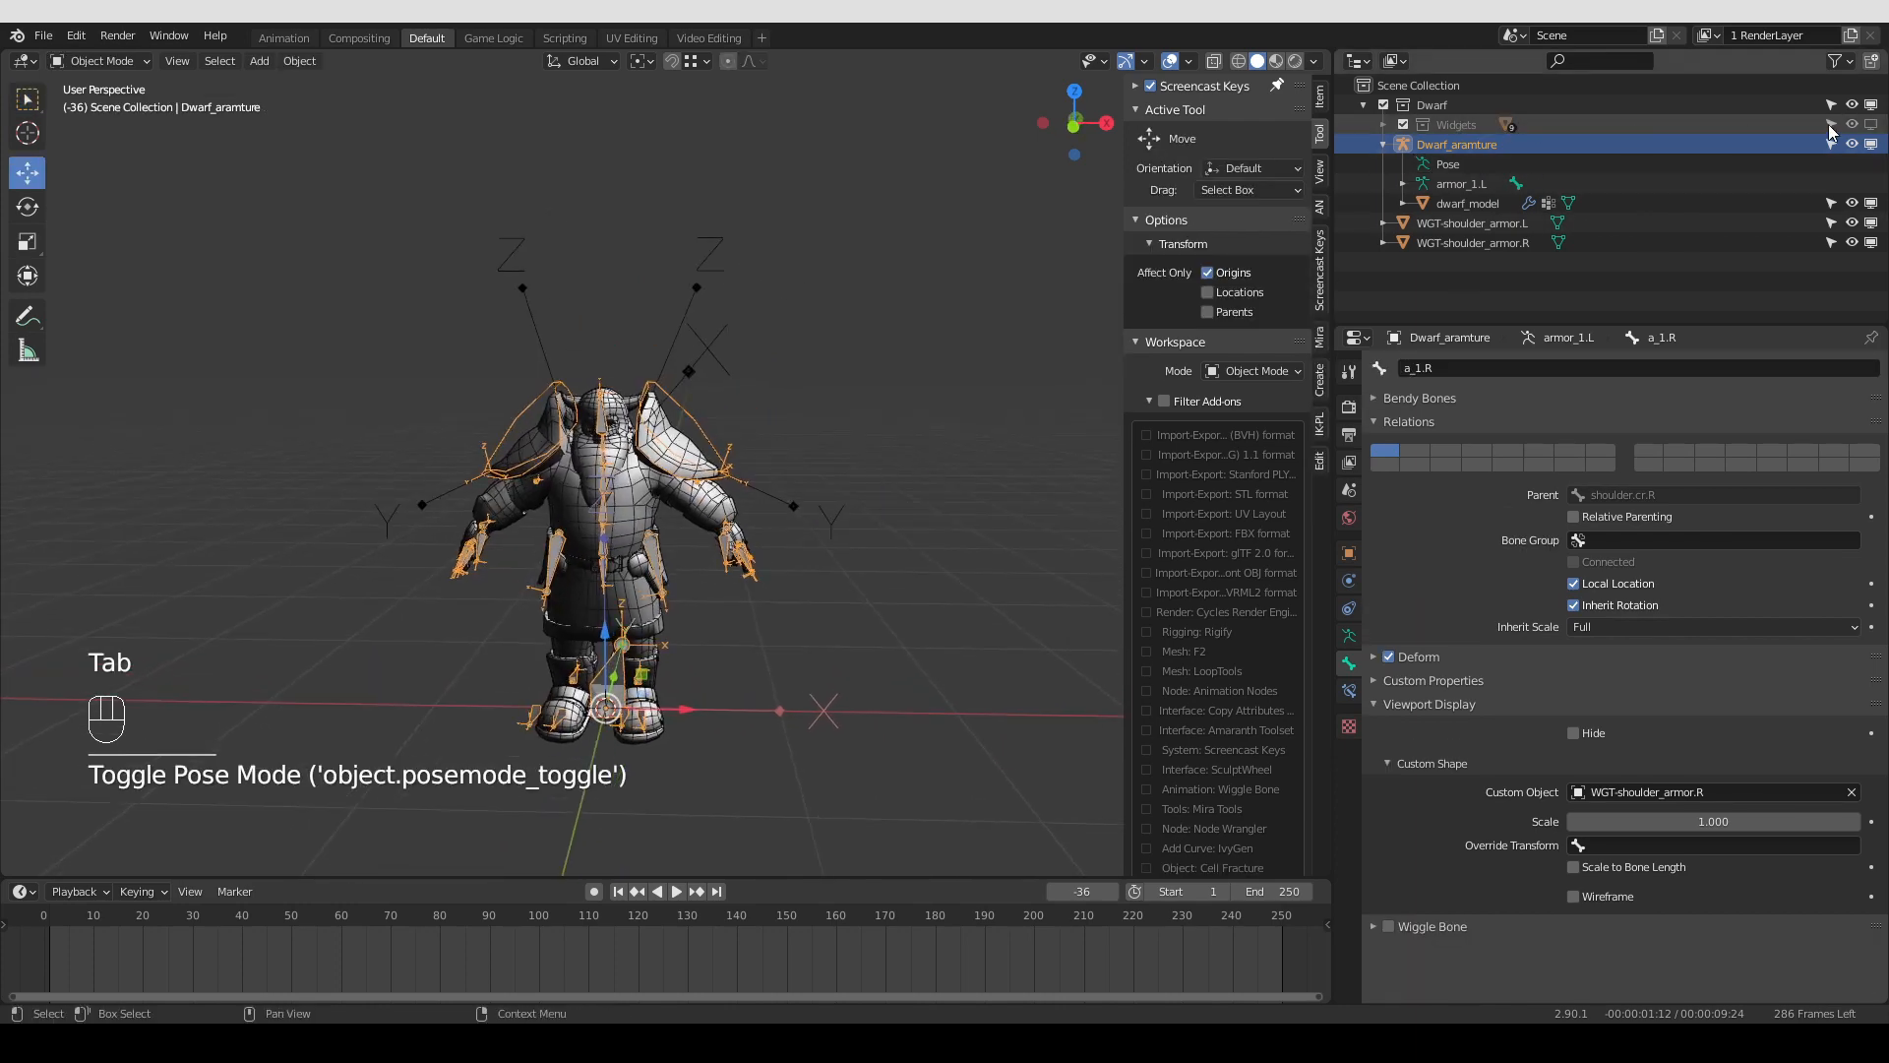
pyautogui.click(1871, 126)
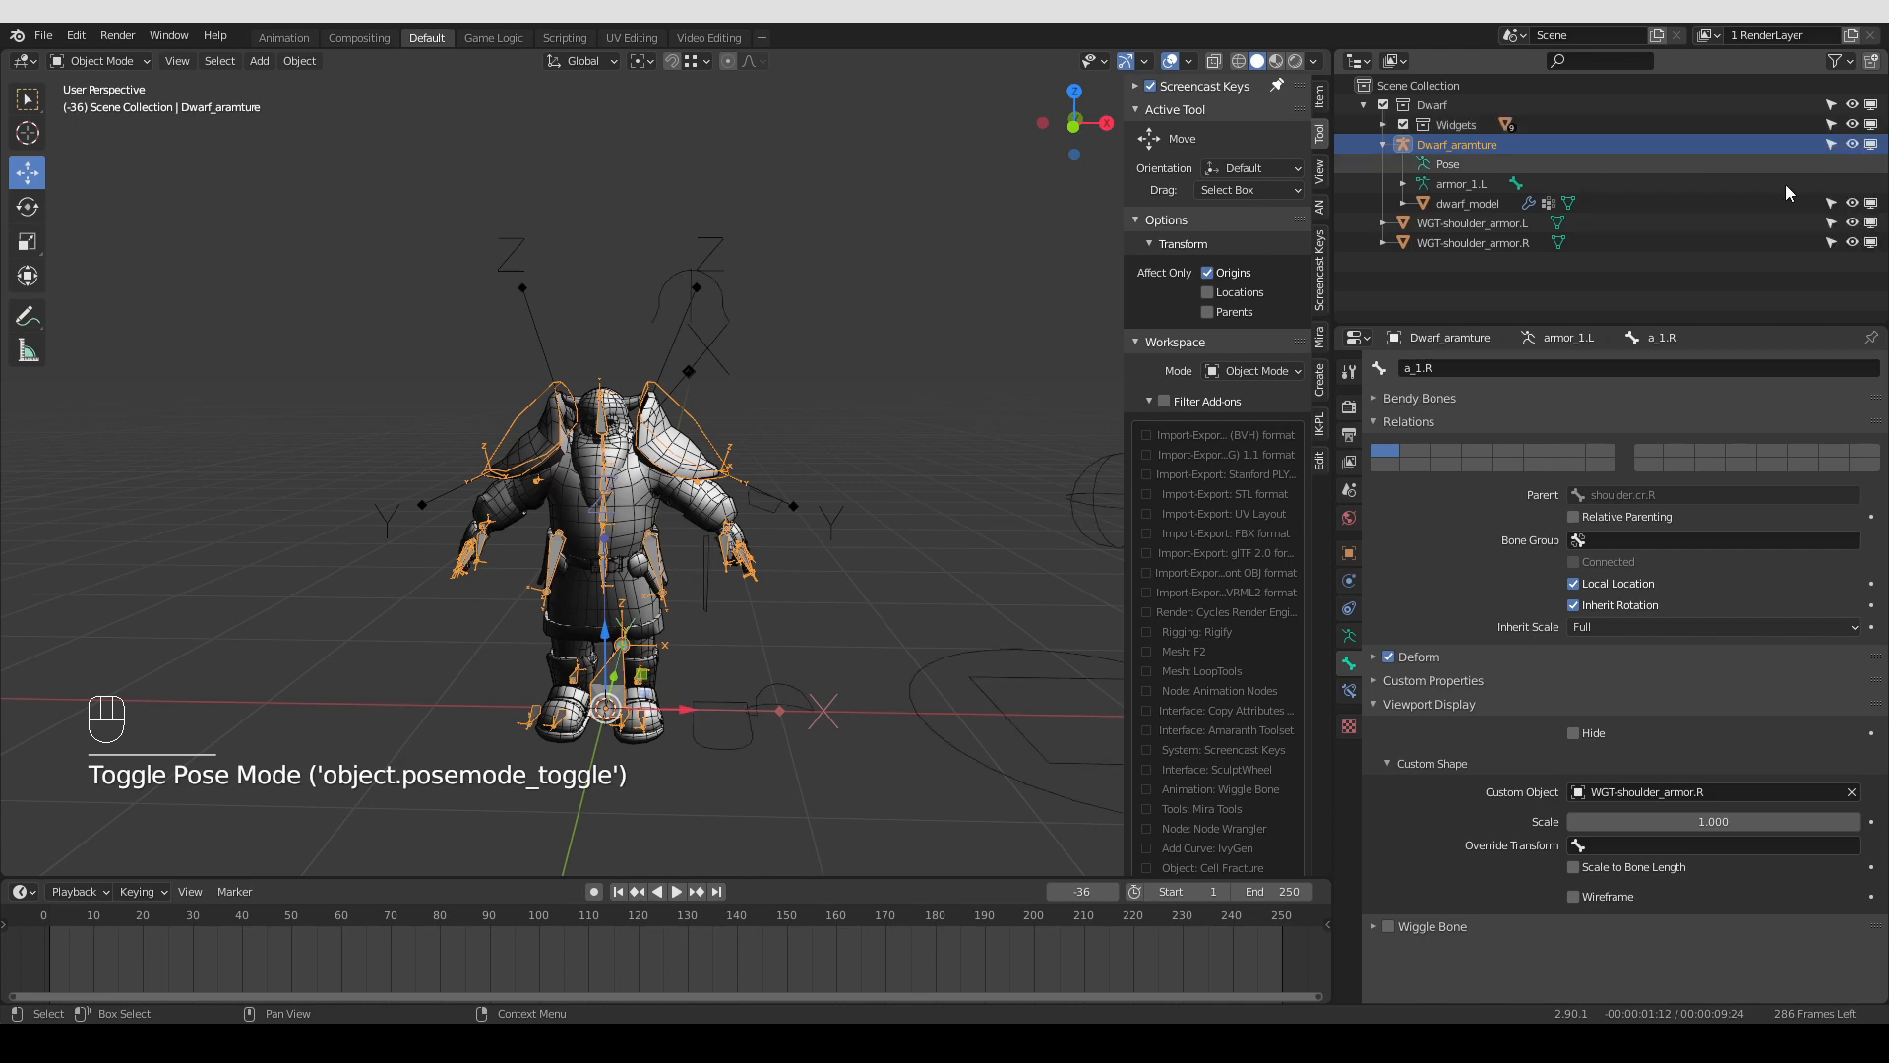
pyautogui.scroll(-1, 853, 528)
pyautogui.moveTo(852, 527); pyautogui.dragTo(866, 526, button='middle')
pyautogui.keyDown('shift'); pyautogui.moveTo(866, 526); pyautogui.dragTo(840, 520, button='middle'); pyautogui.keyUp('shift')
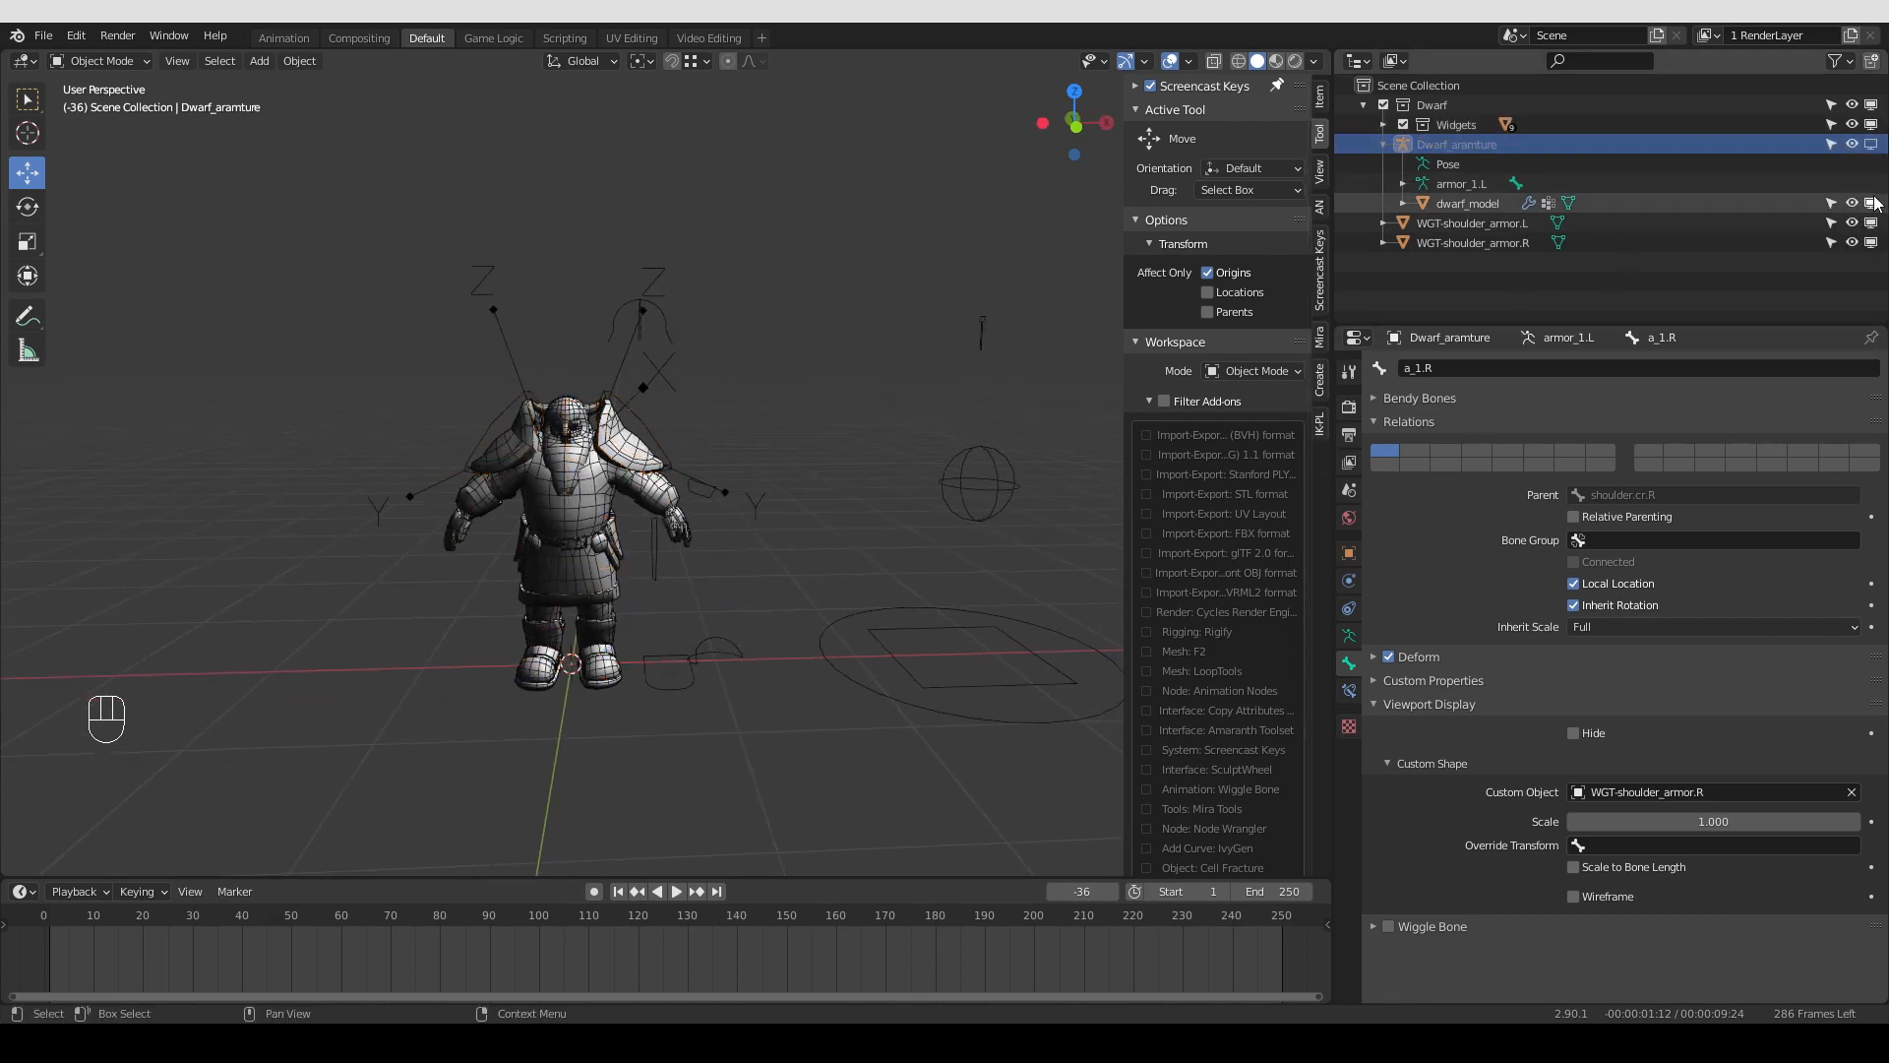
# Hide the armature, dwarf_model and both shoulder armor widgets to examine the remaining widget shapes, selecting WGT_hand.L.001
pyautogui.click(1872, 144)
pyautogui.moveTo(1009, 436); pyautogui.dragTo(1003, 435, button='middle')
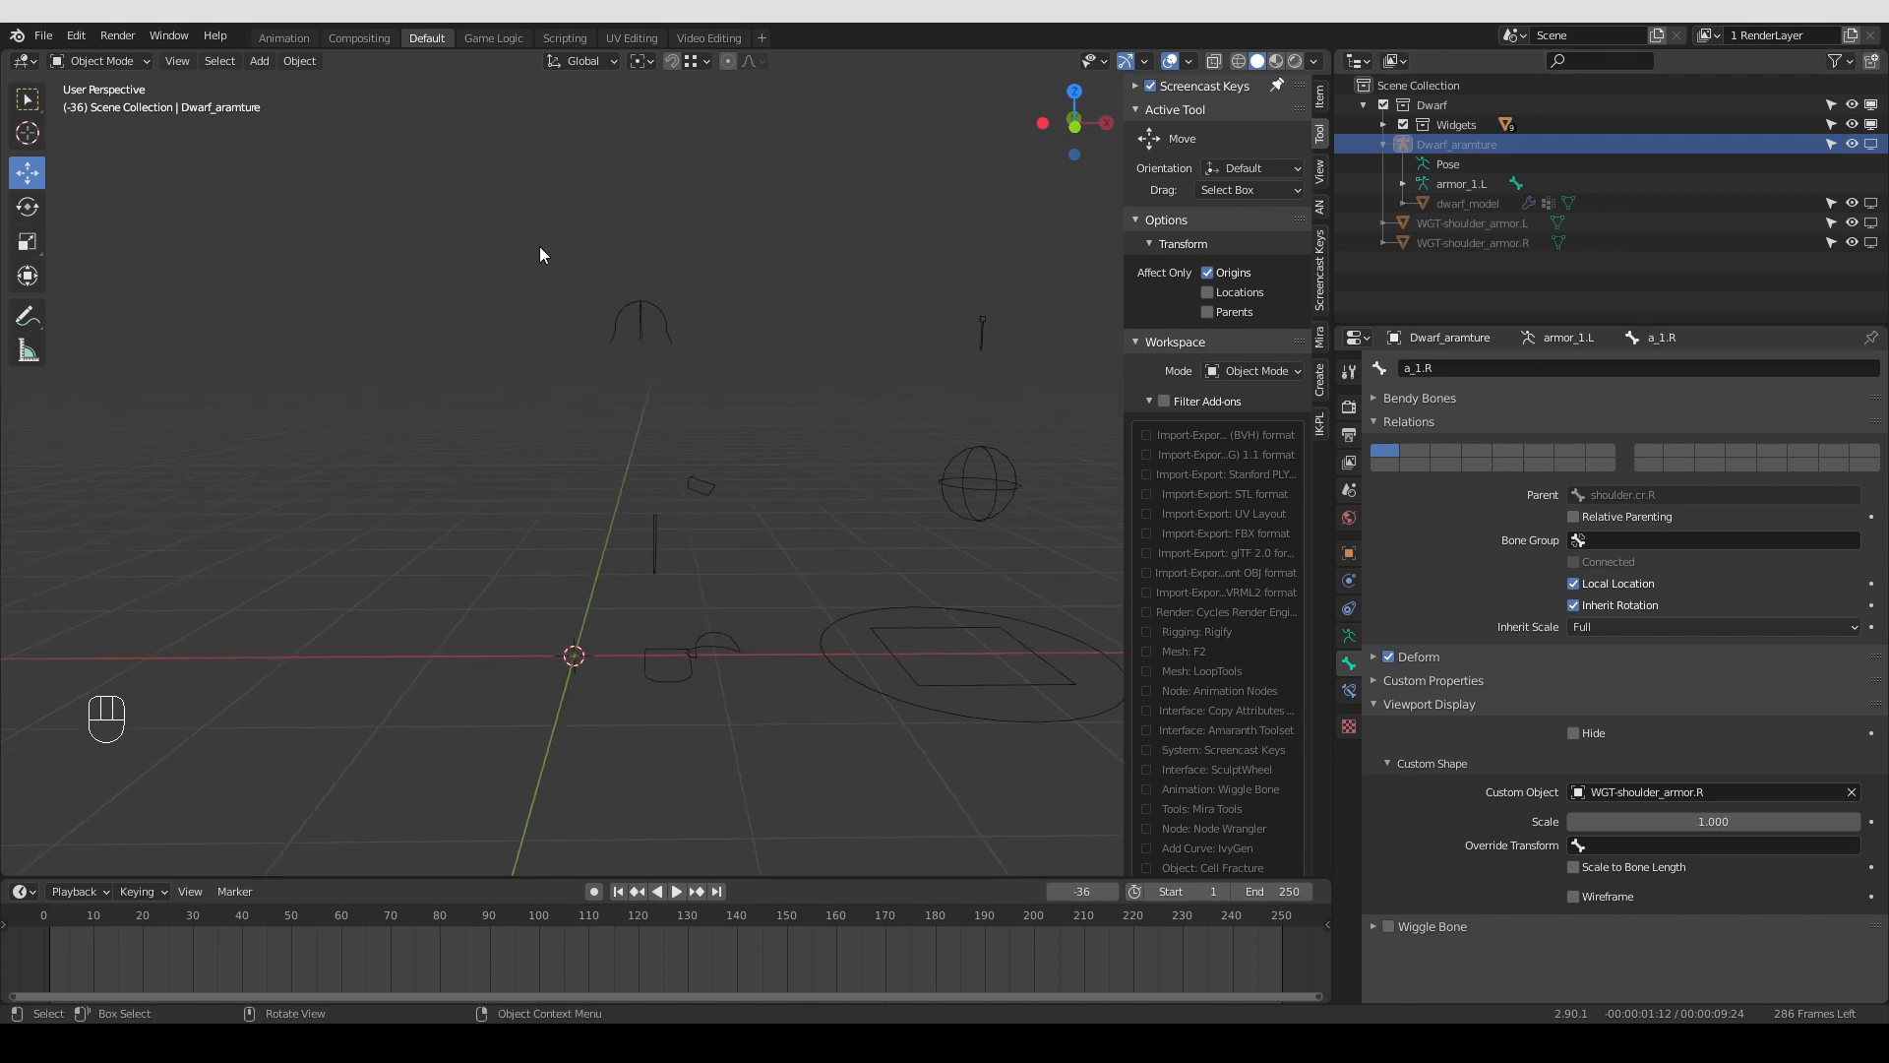
pyautogui.keyDown('shift'); pyautogui.moveTo(854, 551); pyautogui.dragTo(726, 450, button='middle'); pyautogui.keyUp('shift')
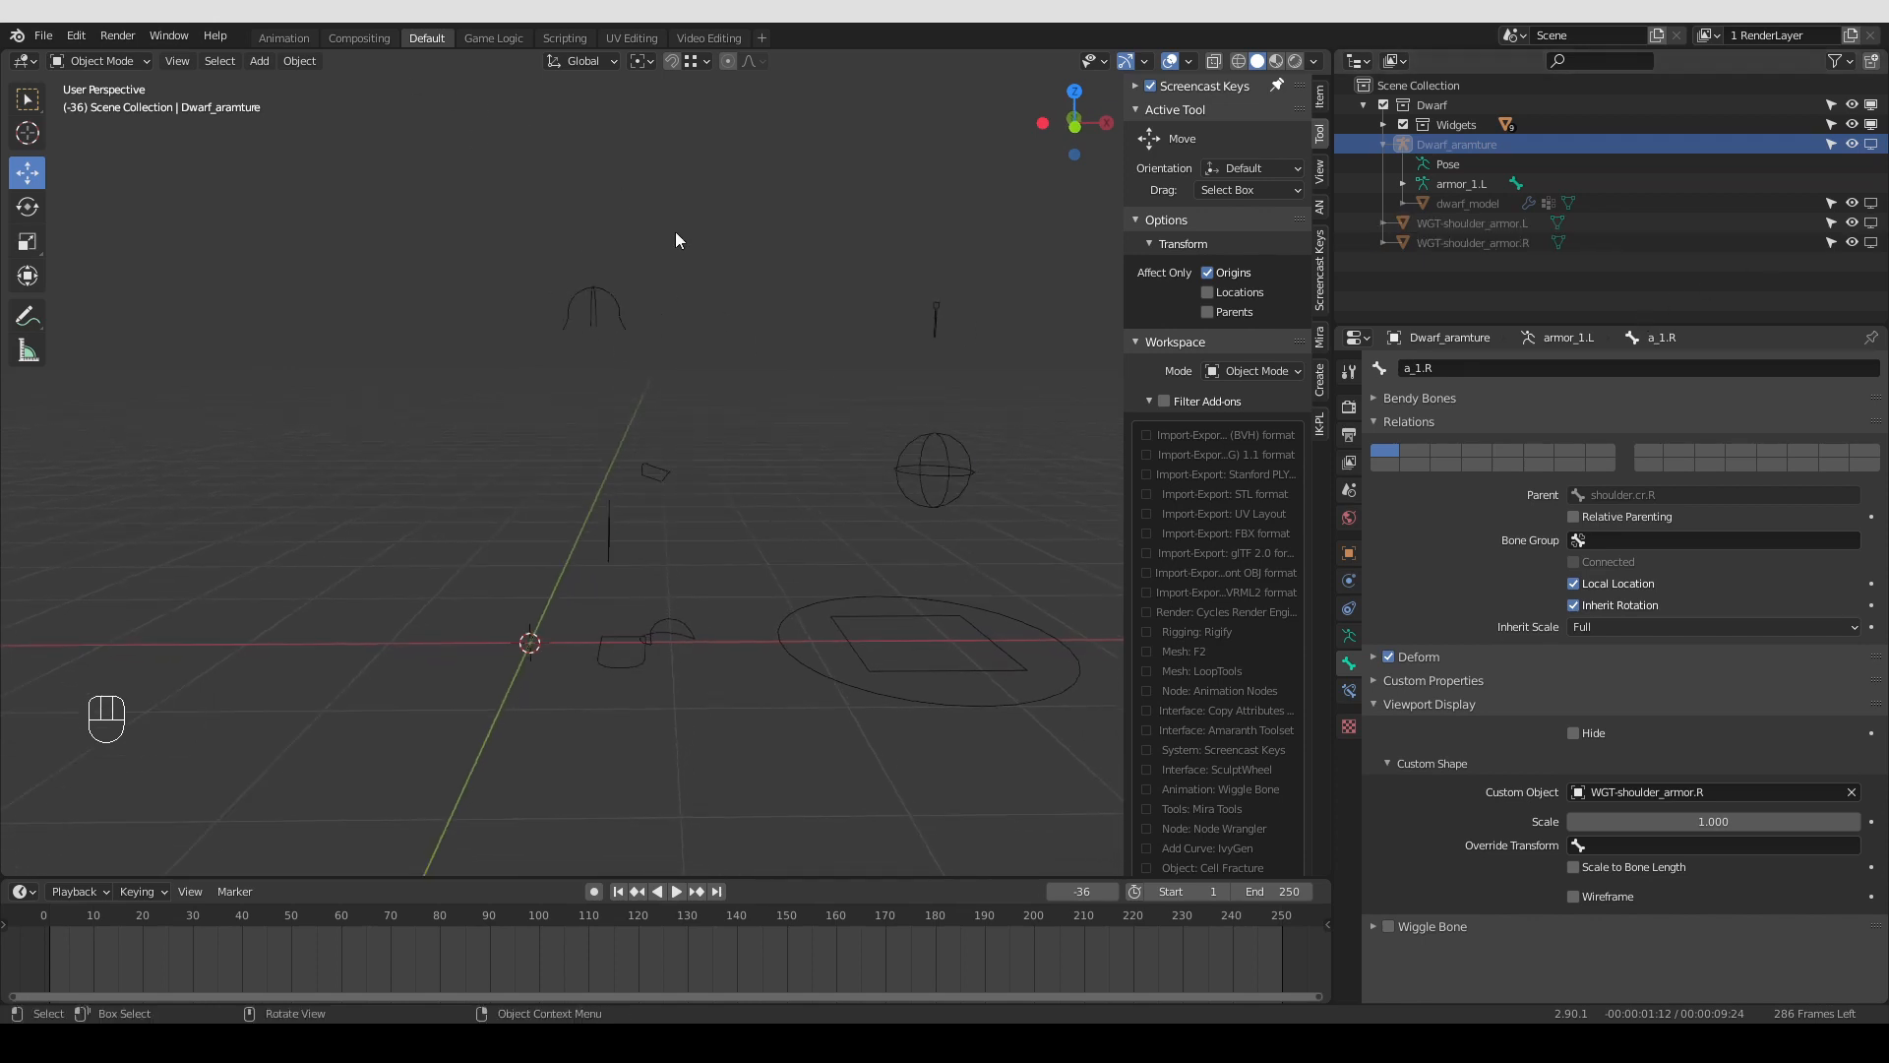
pyautogui.scroll(2, 649, 548)
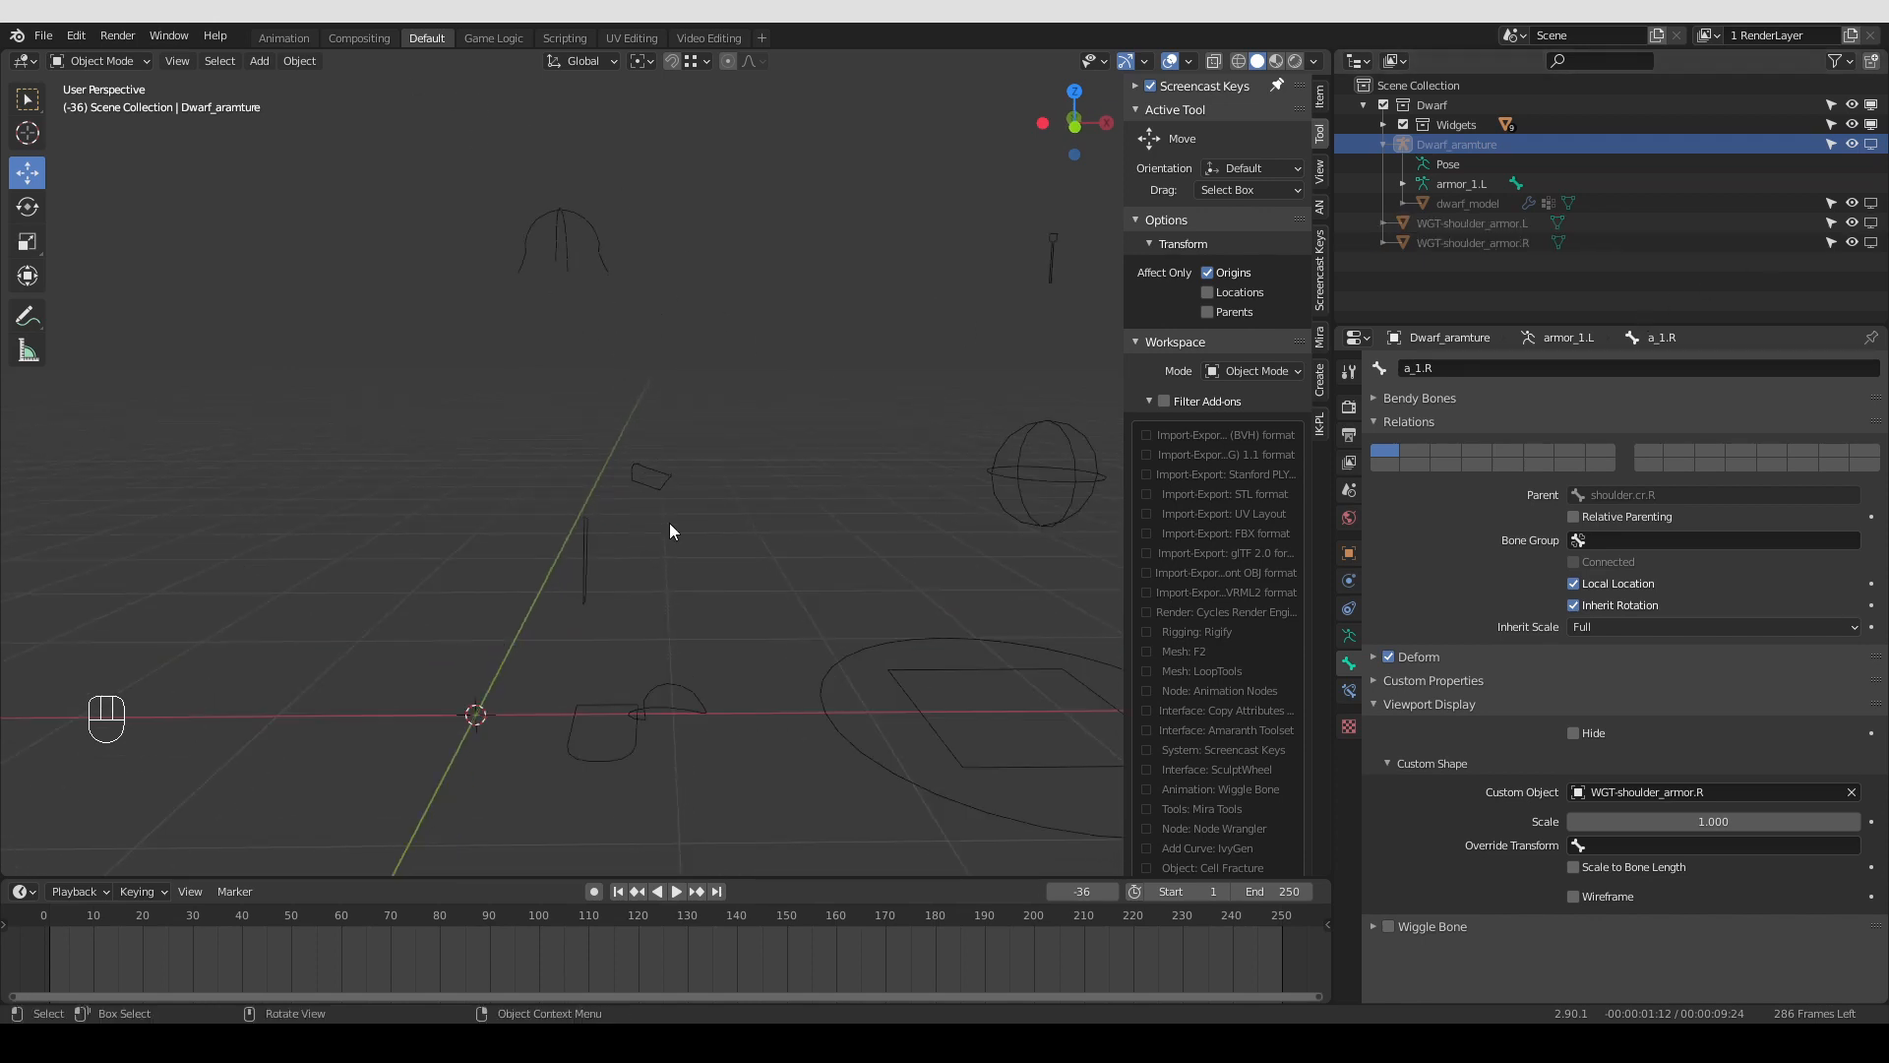
pyautogui.click(658, 479)
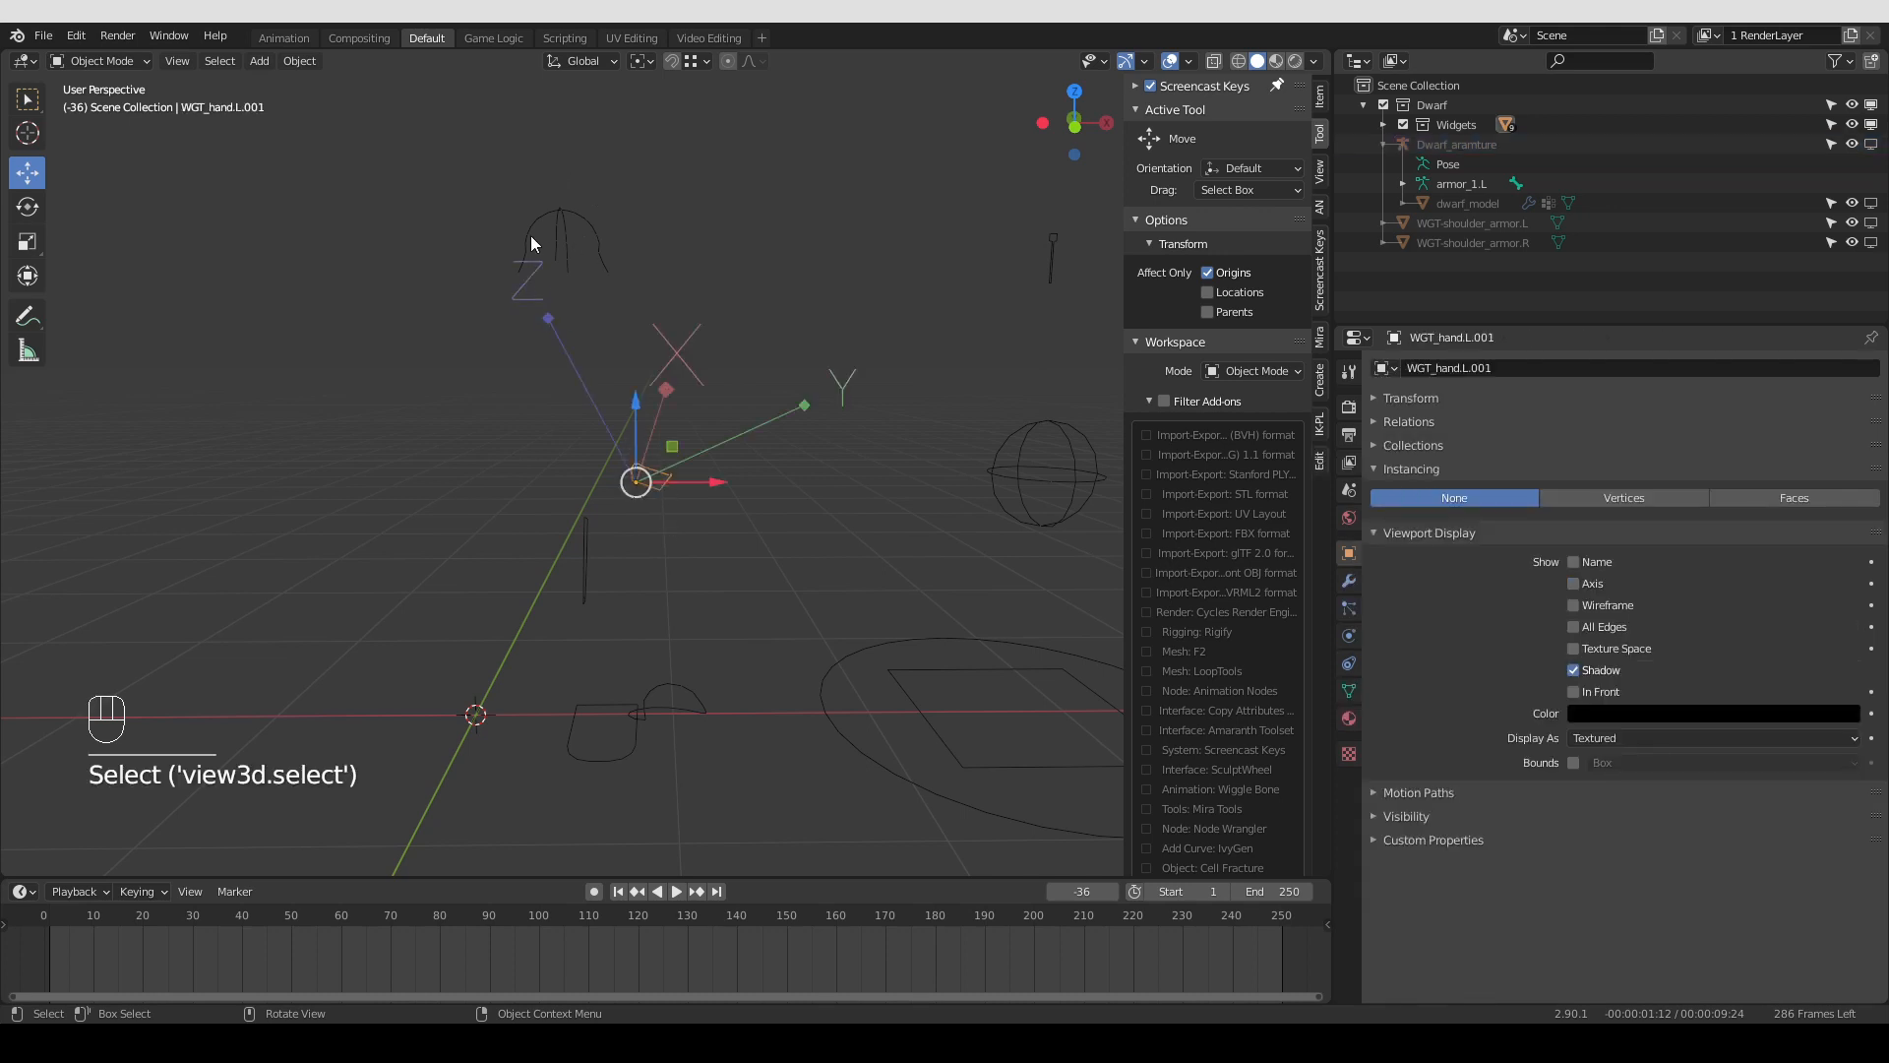
pyautogui.moveTo(617, 586); pyautogui.dragTo(606, 540, button='middle')
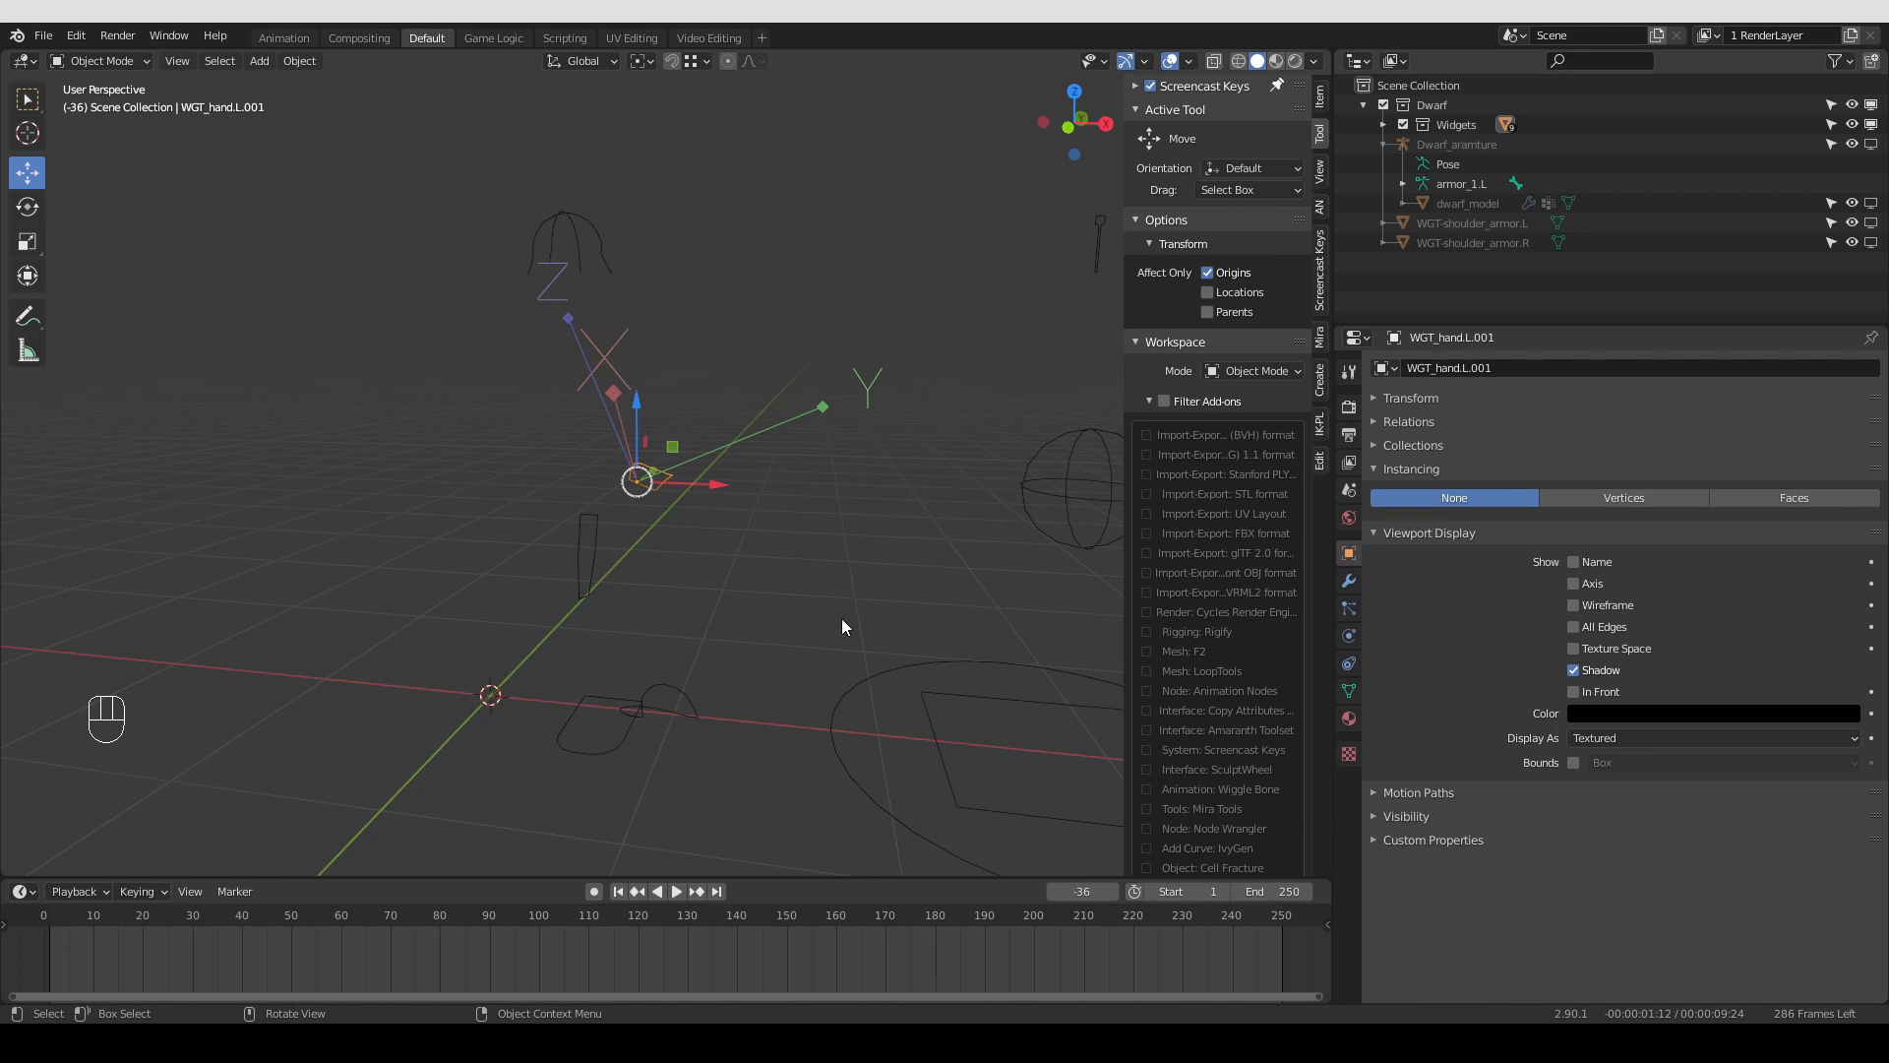
# Stop transforms from affecting only origins, and unhide the armature, dwarf_model and both shoulder armor widgets
pyautogui.click(1205, 273)
pyautogui.moveTo(1872, 145); pyautogui.dragTo(1874, 250)
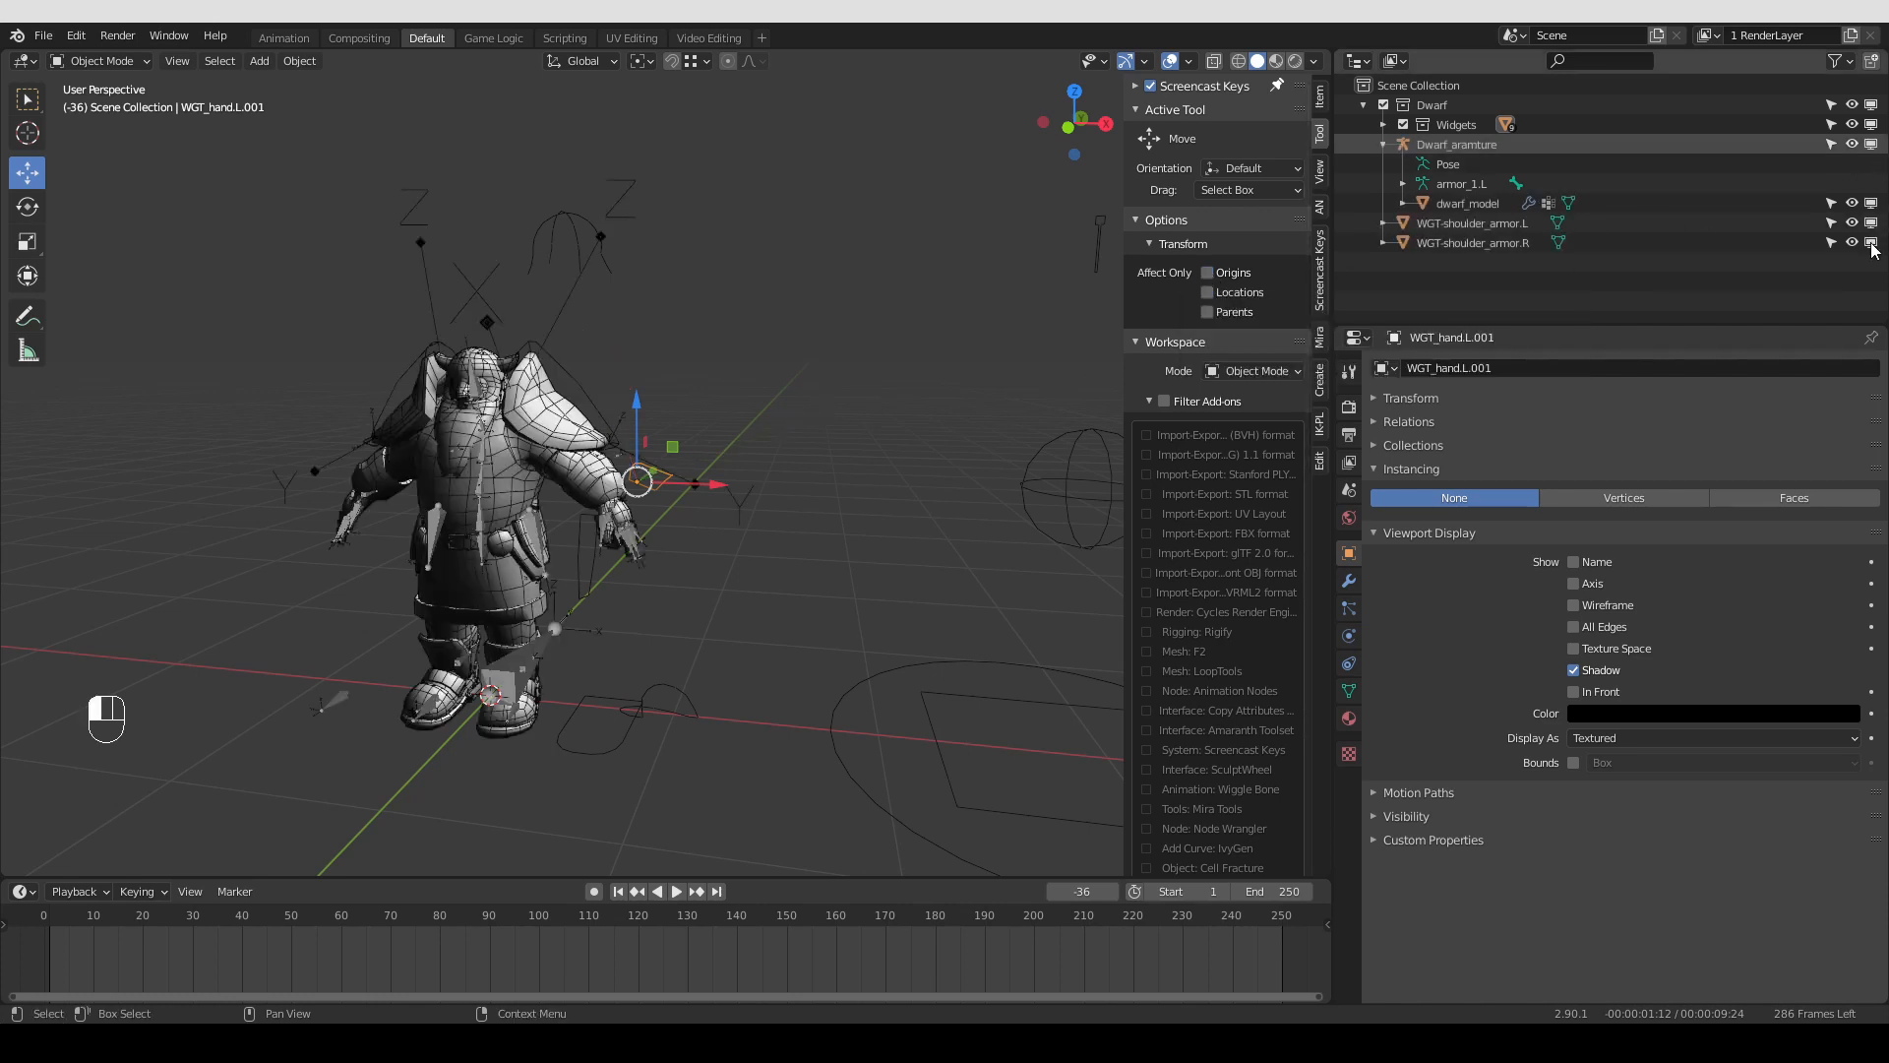
# Move WGT-shoulder_armor.L and WGT-shoulder_armor.R into the Widgets collection and turn off the axis display for both
pyautogui.keyDown('shift'); pyautogui.click(1460, 226); pyautogui.keyUp('shift')
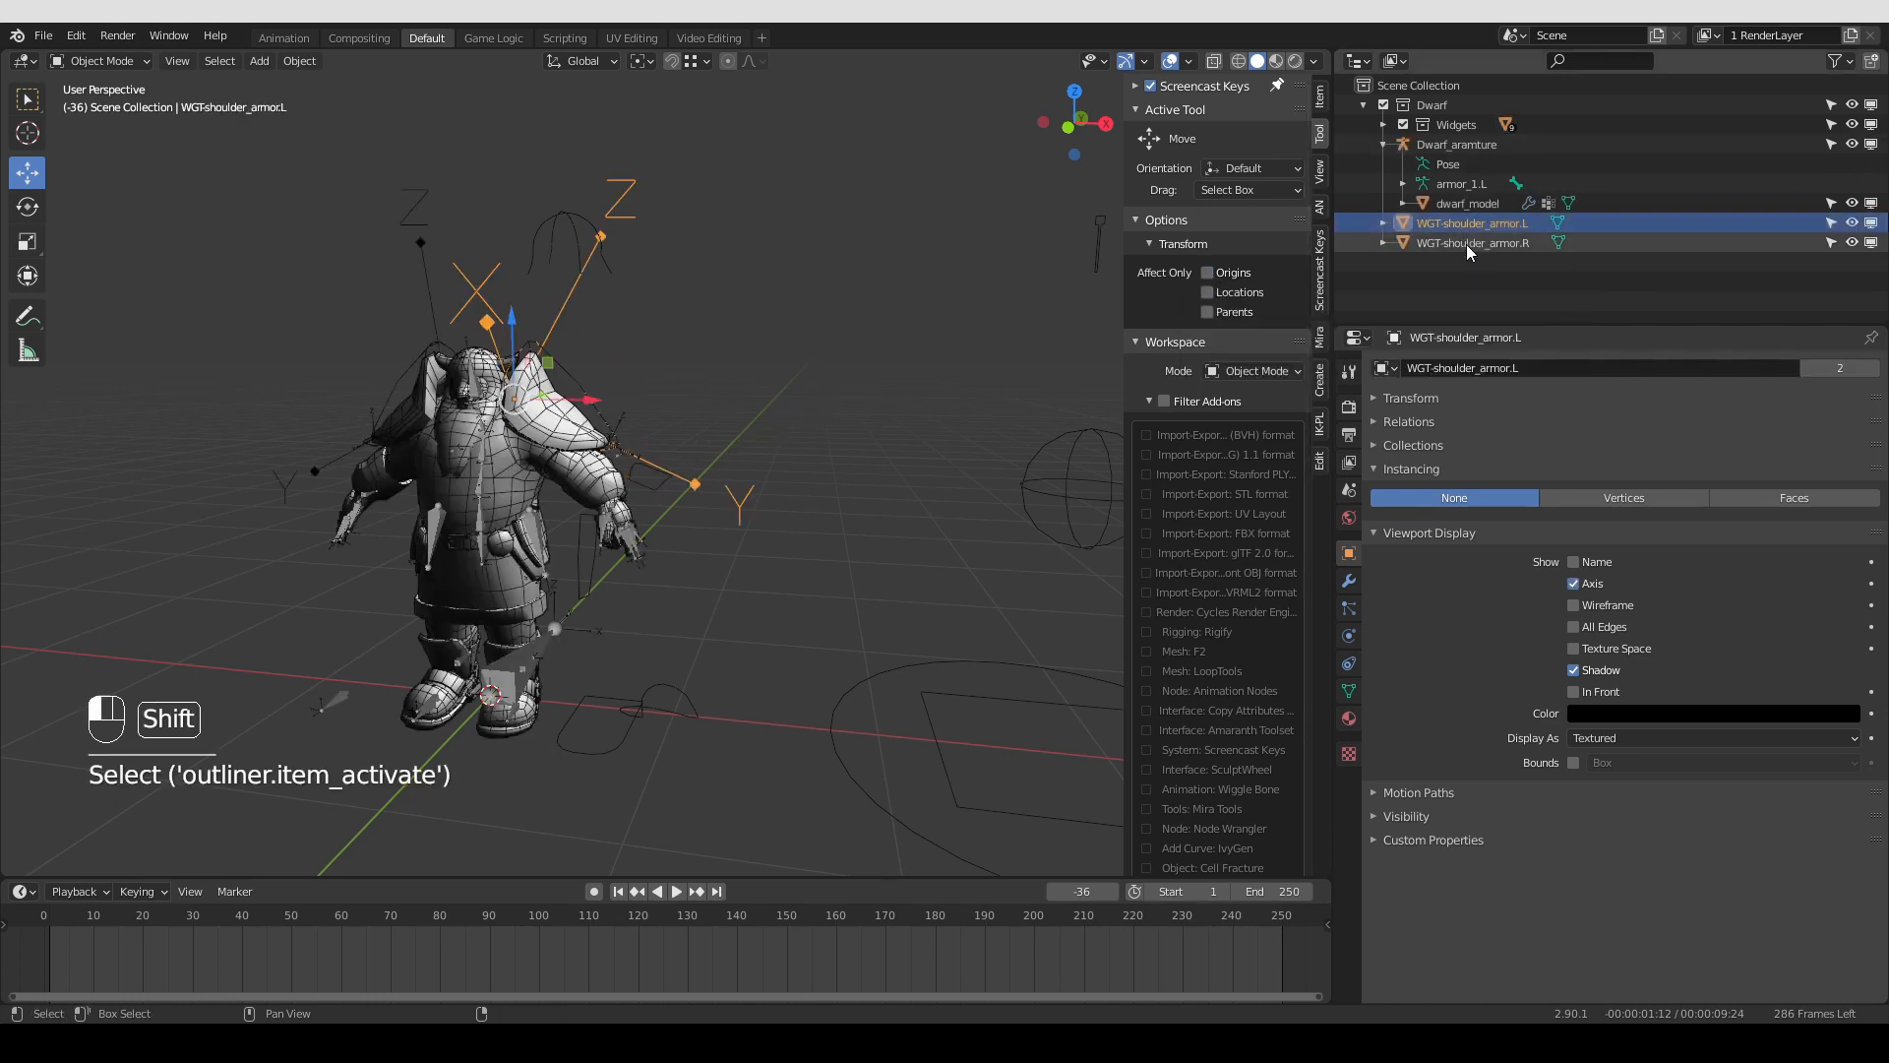
pyautogui.keyDown('shift'); pyautogui.click(1452, 244); pyautogui.keyUp('shift')
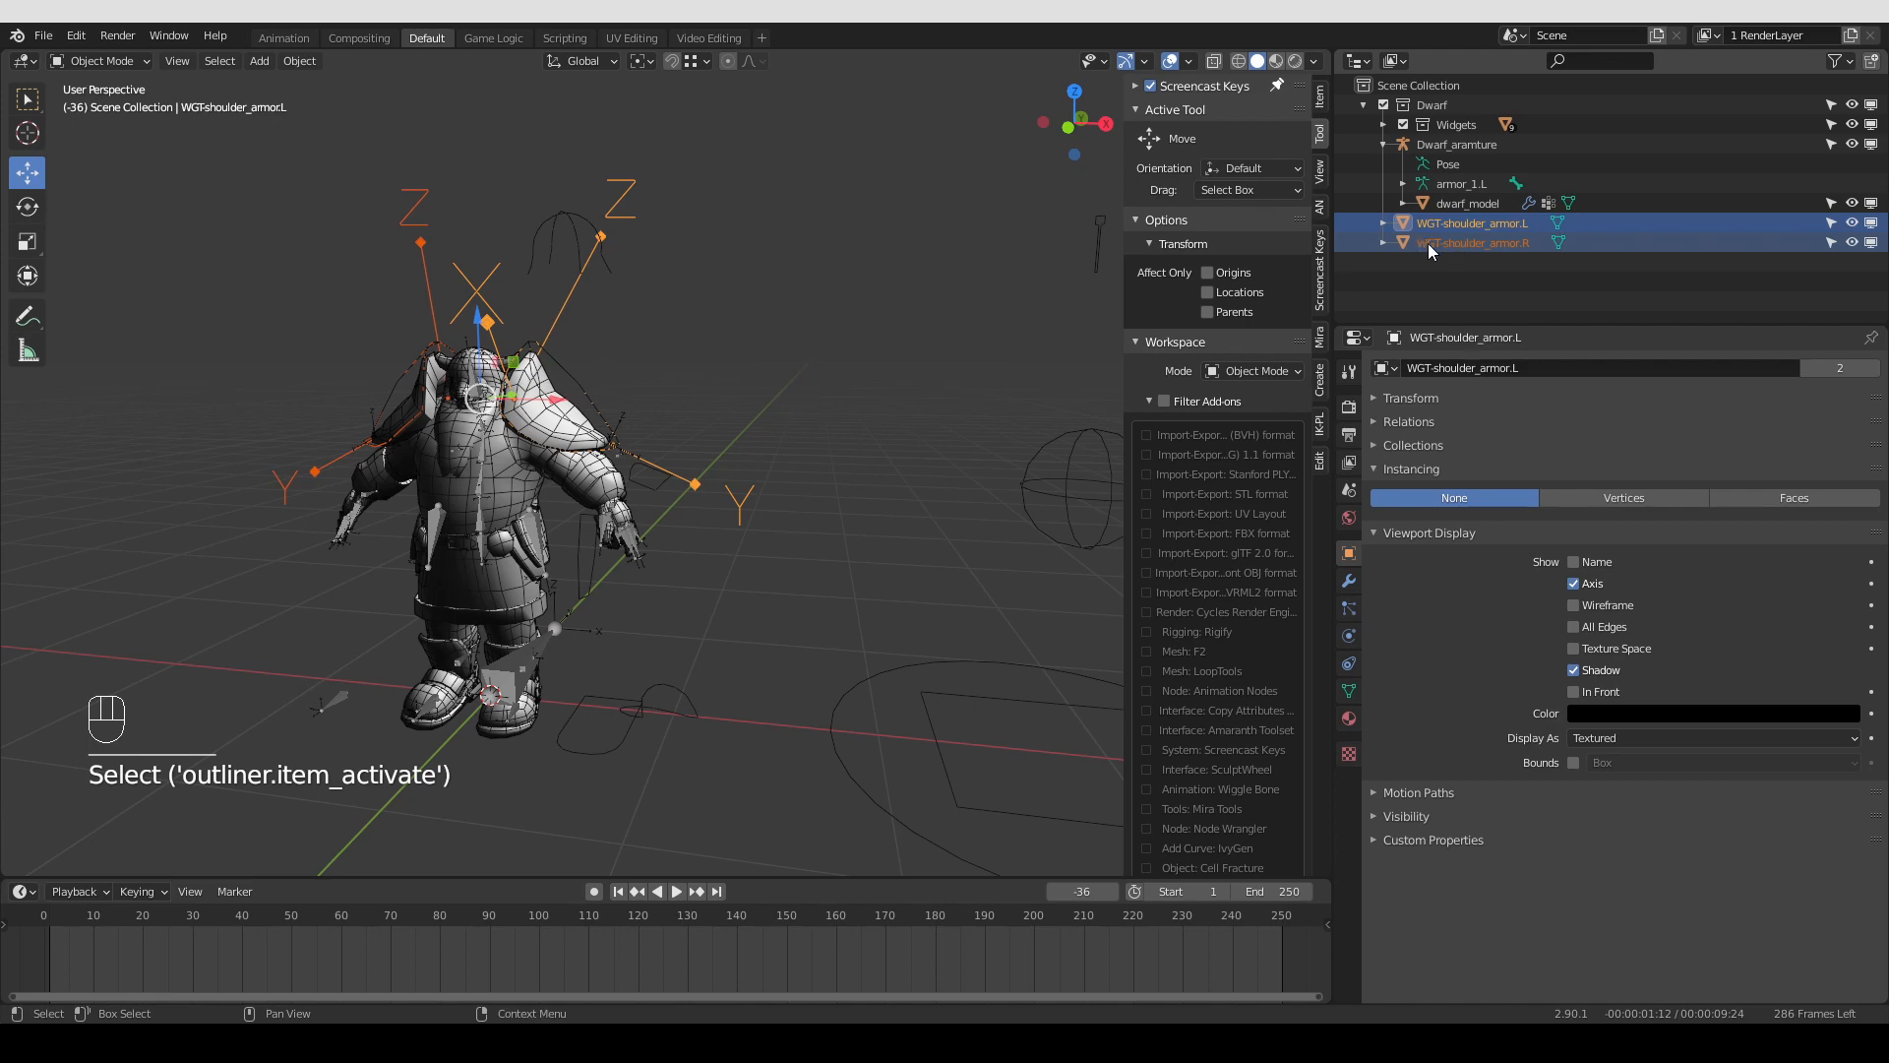
pyautogui.moveTo(1426, 243); pyautogui.dragTo(1468, 128)
pyautogui.moveTo(770, 311); pyautogui.dragTo(551, 330, button='middle')
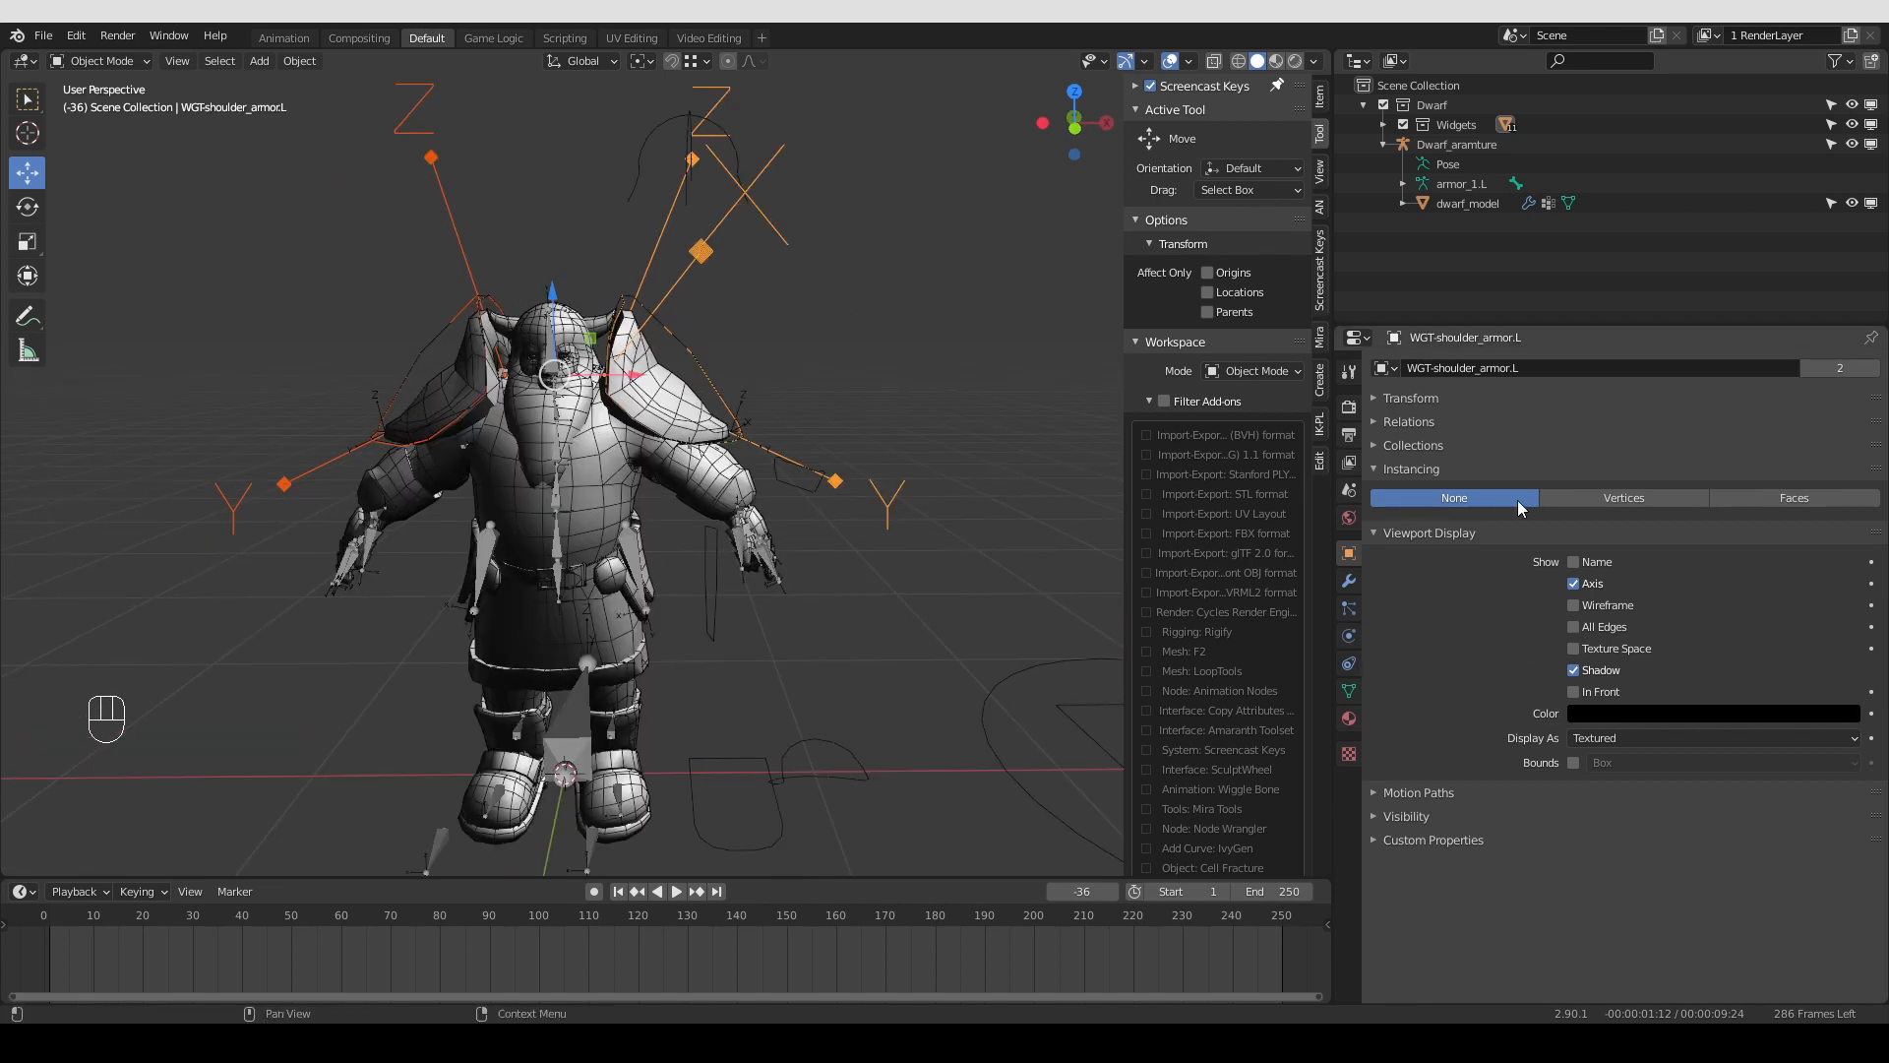
pyautogui.keyDown('alt'); pyautogui.click(1573, 582); pyautogui.keyUp('alt')
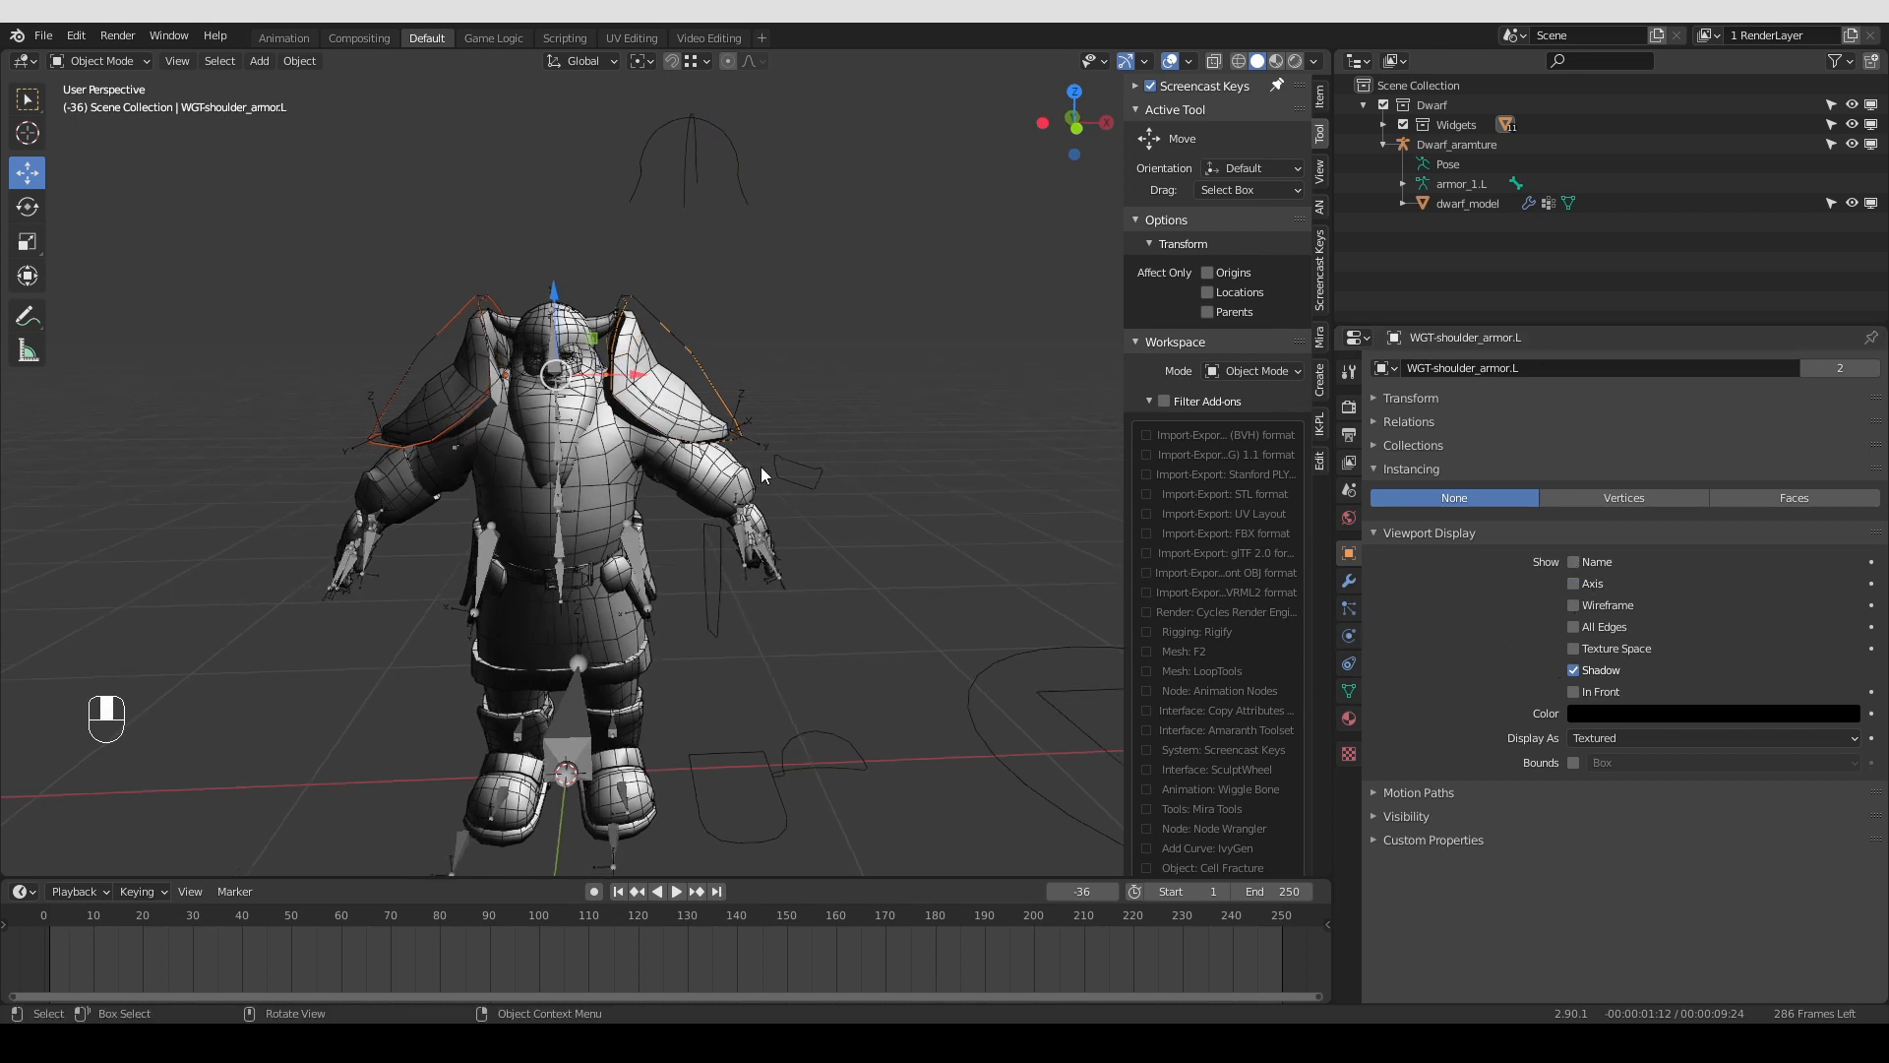
# Select the WGT_head.001 widget and set its X location to 0
pyautogui.press('Tab')
pyautogui.click(633, 191)
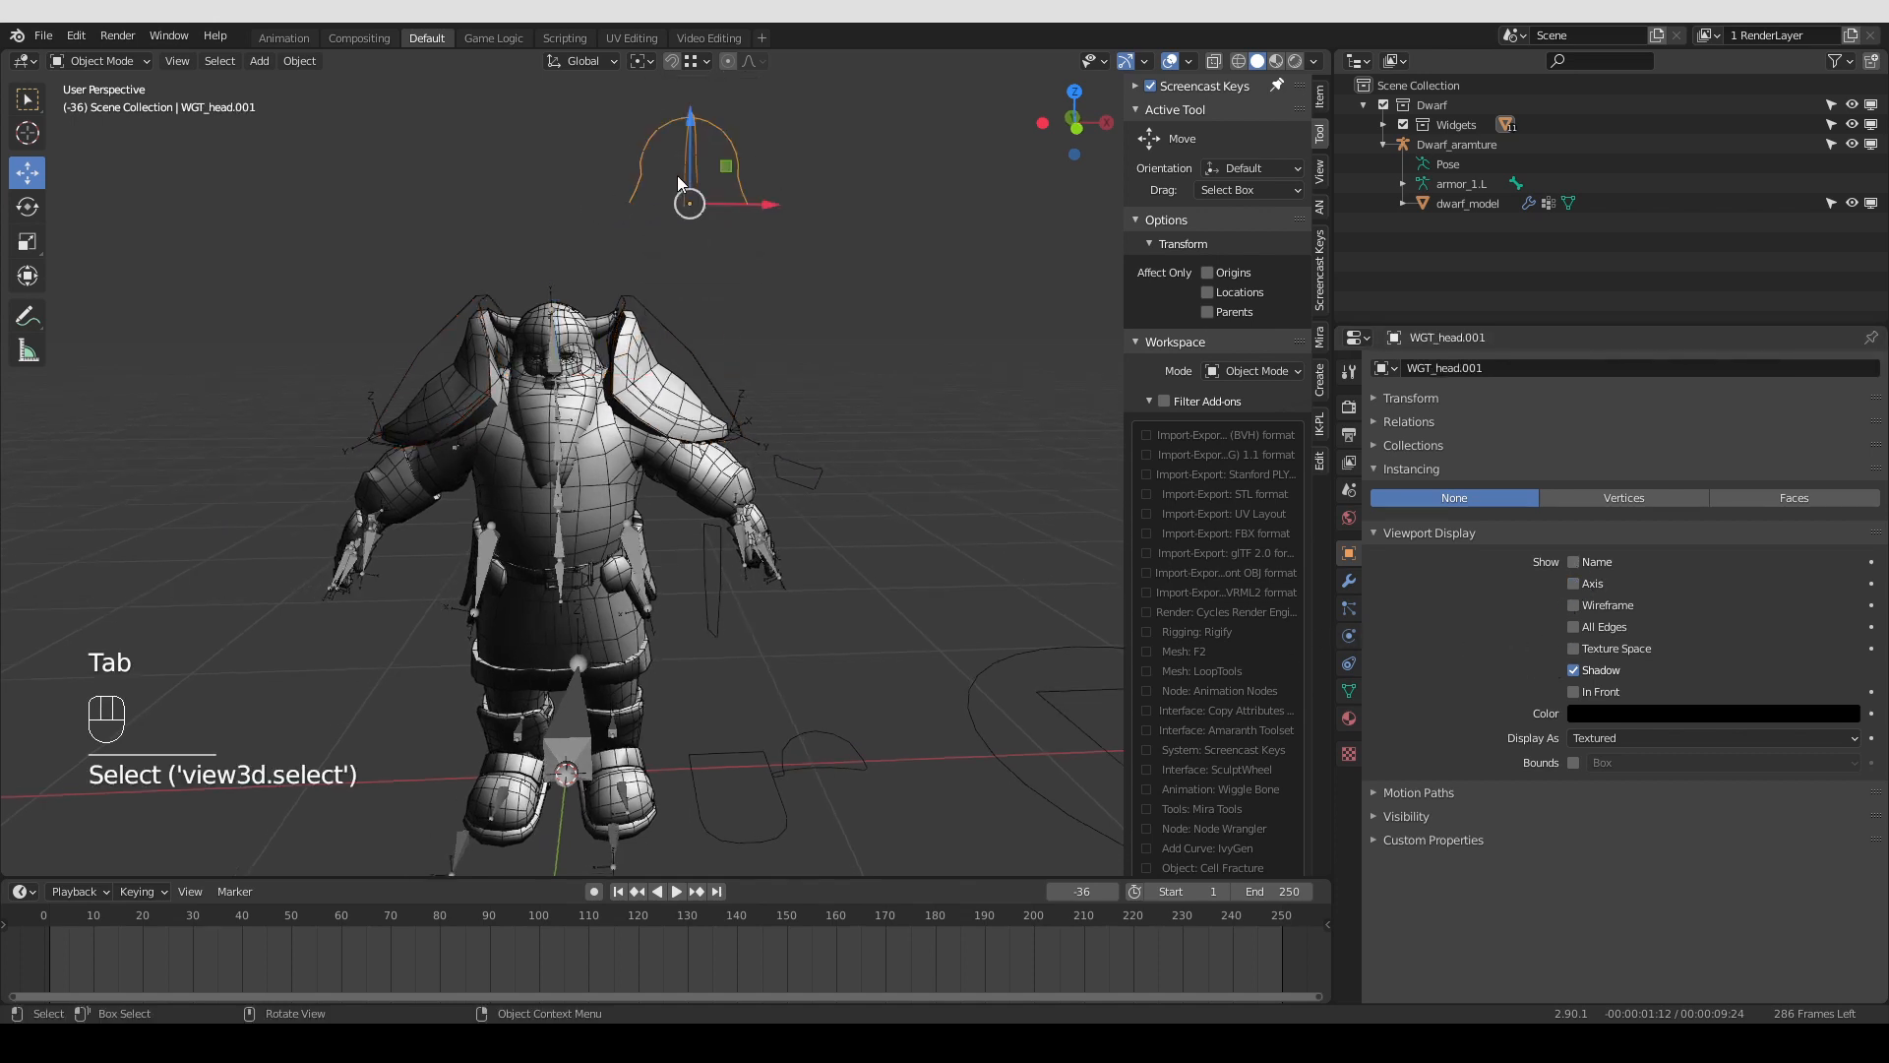
pyautogui.moveTo(678, 213)
pyautogui.mouseDown(button='middle')
pyautogui.moveTo(626, 203)
pyautogui.moveTo(689, 230)
pyautogui.mouseUp(button='middle')
pyautogui.click(1315, 116)
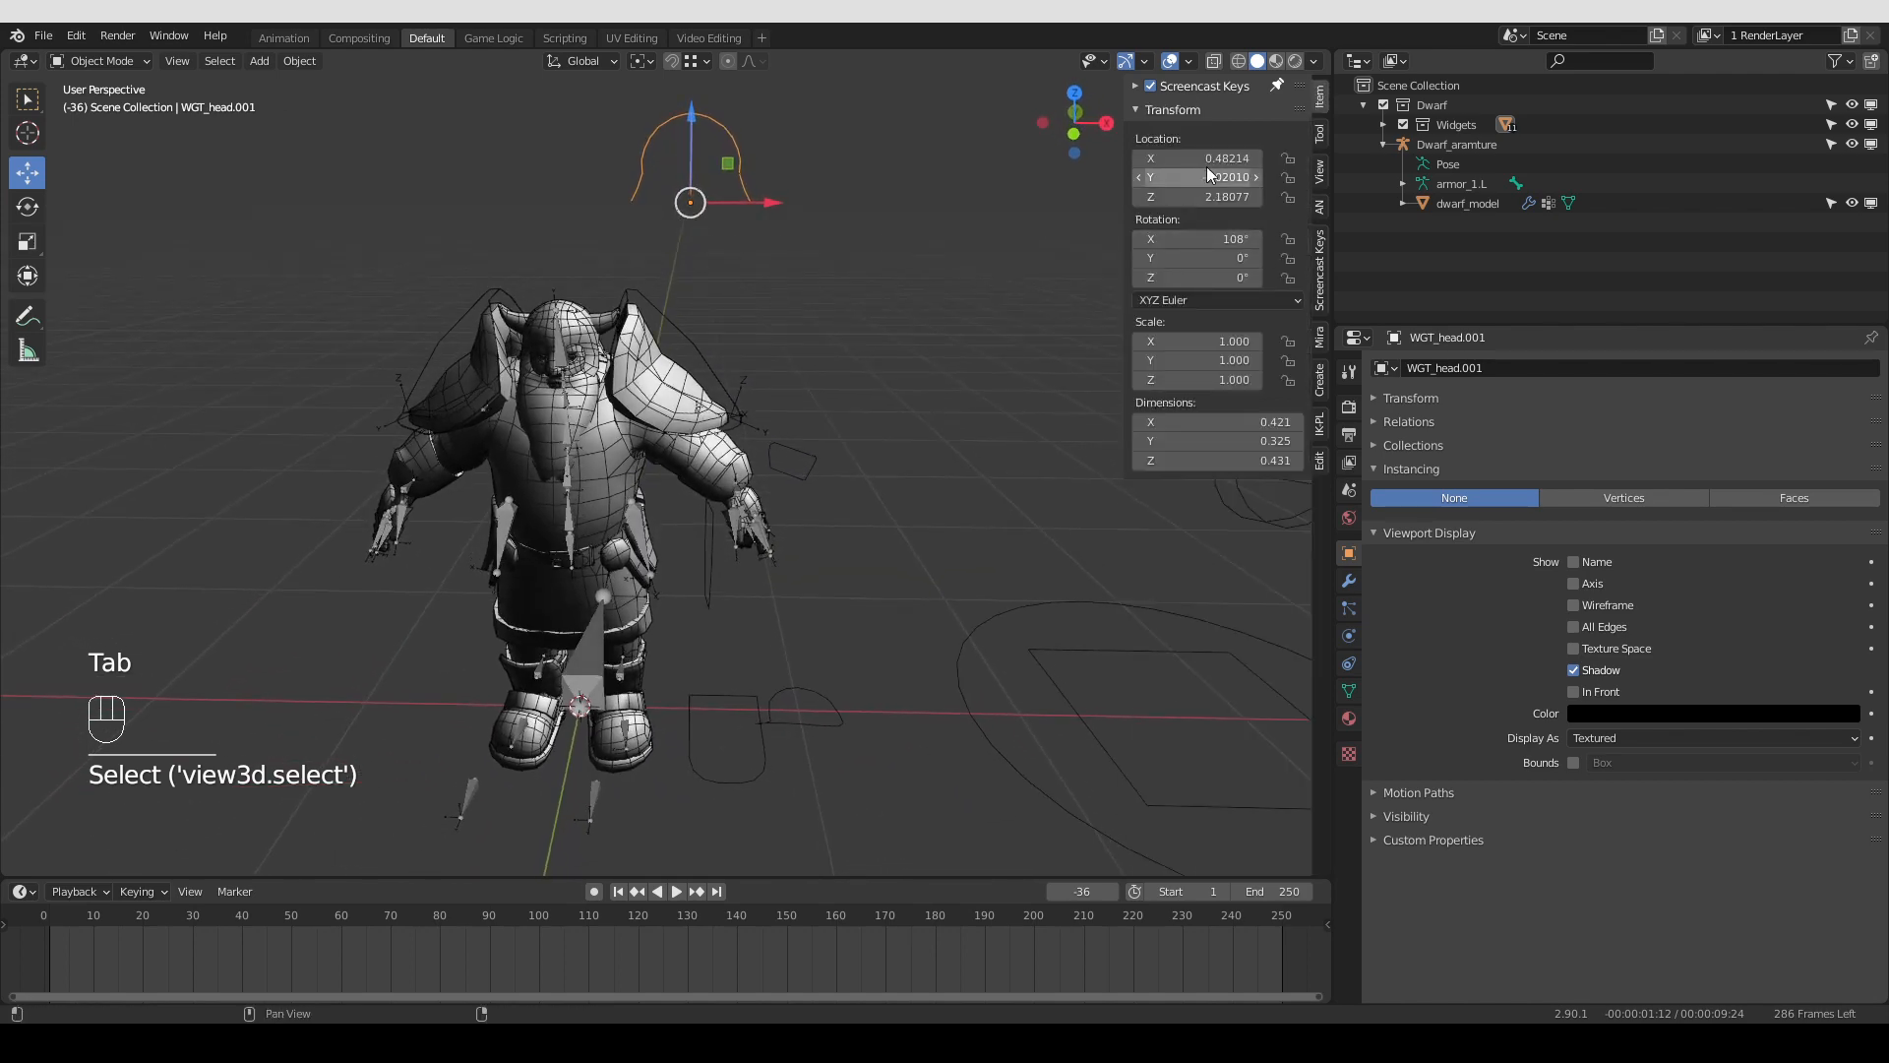
pyautogui.click(1215, 164)
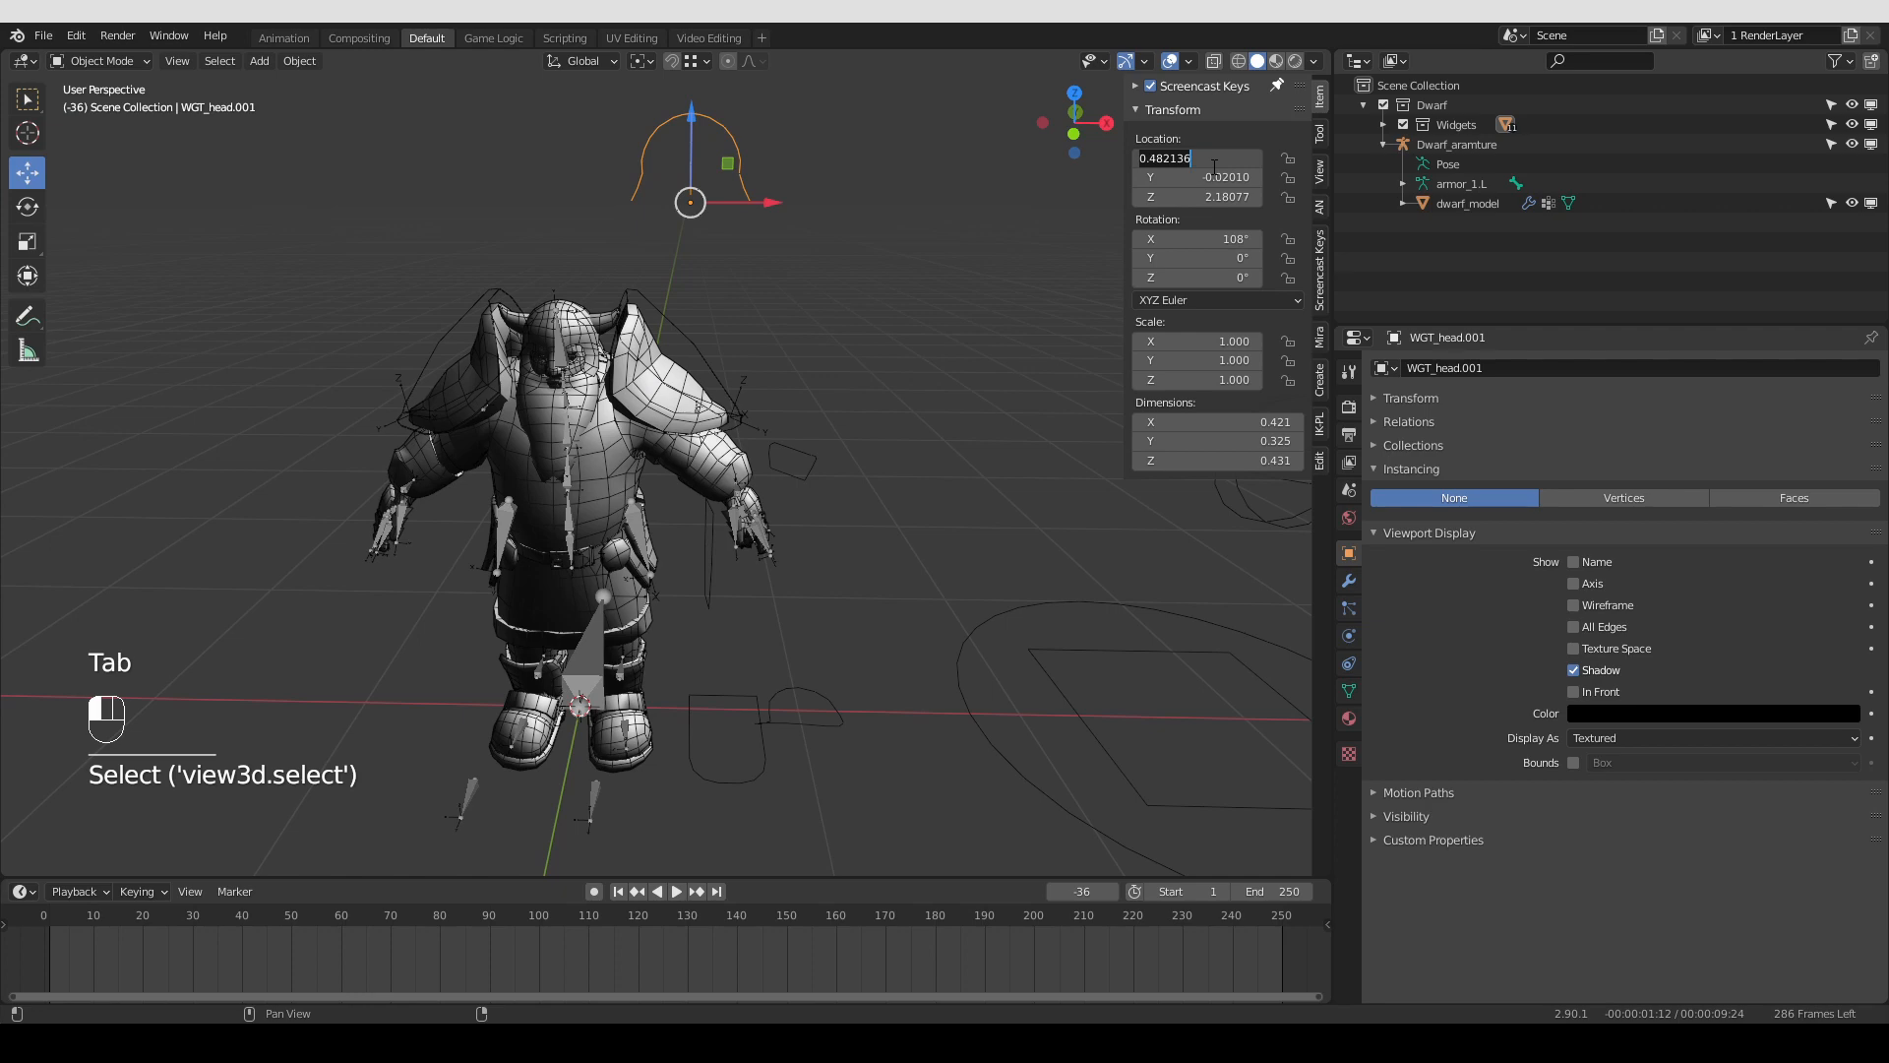
pyautogui.write('0')
pyautogui.press('Return')
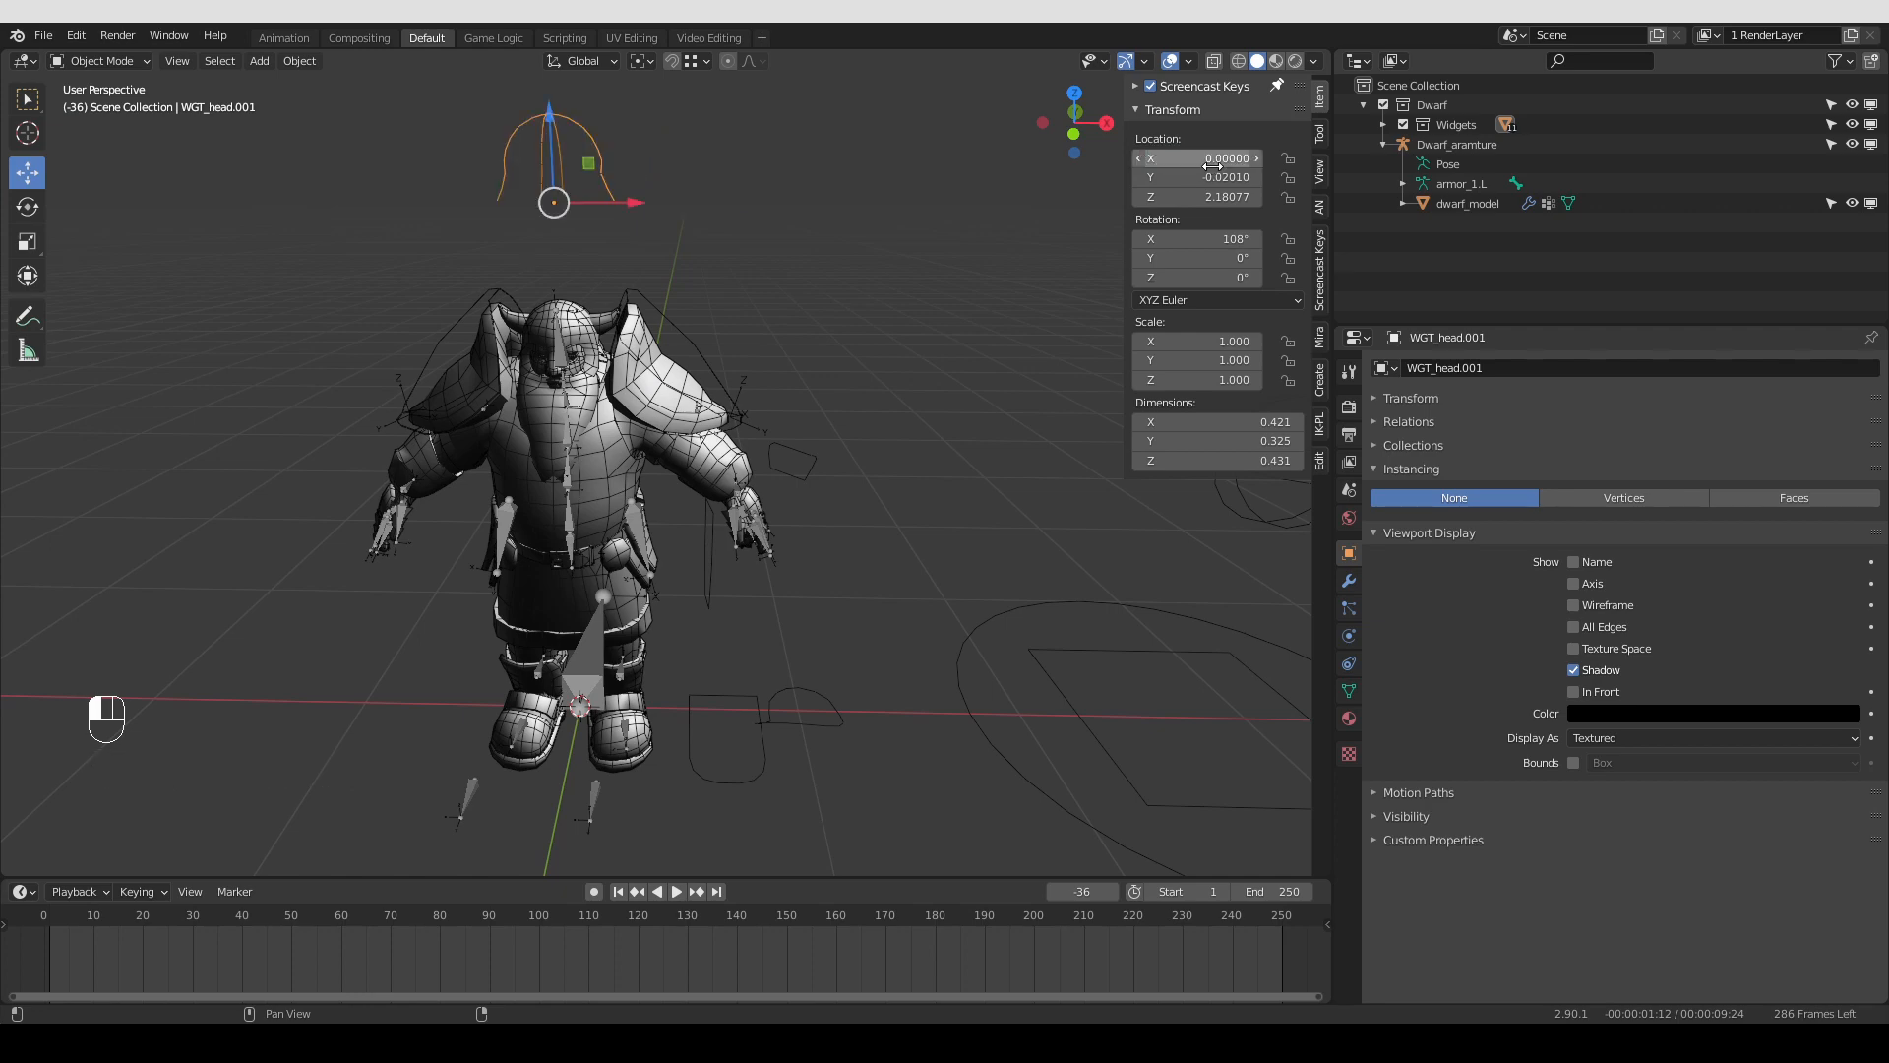
# Move WGT_head.001 onto the dwarf's head, down to about Z 1.616 and slightly forward to about Y -0.030
pyautogui.moveTo(531, 502); pyautogui.dragTo(557, 482, button='middle')
pyautogui.press('KP_1')
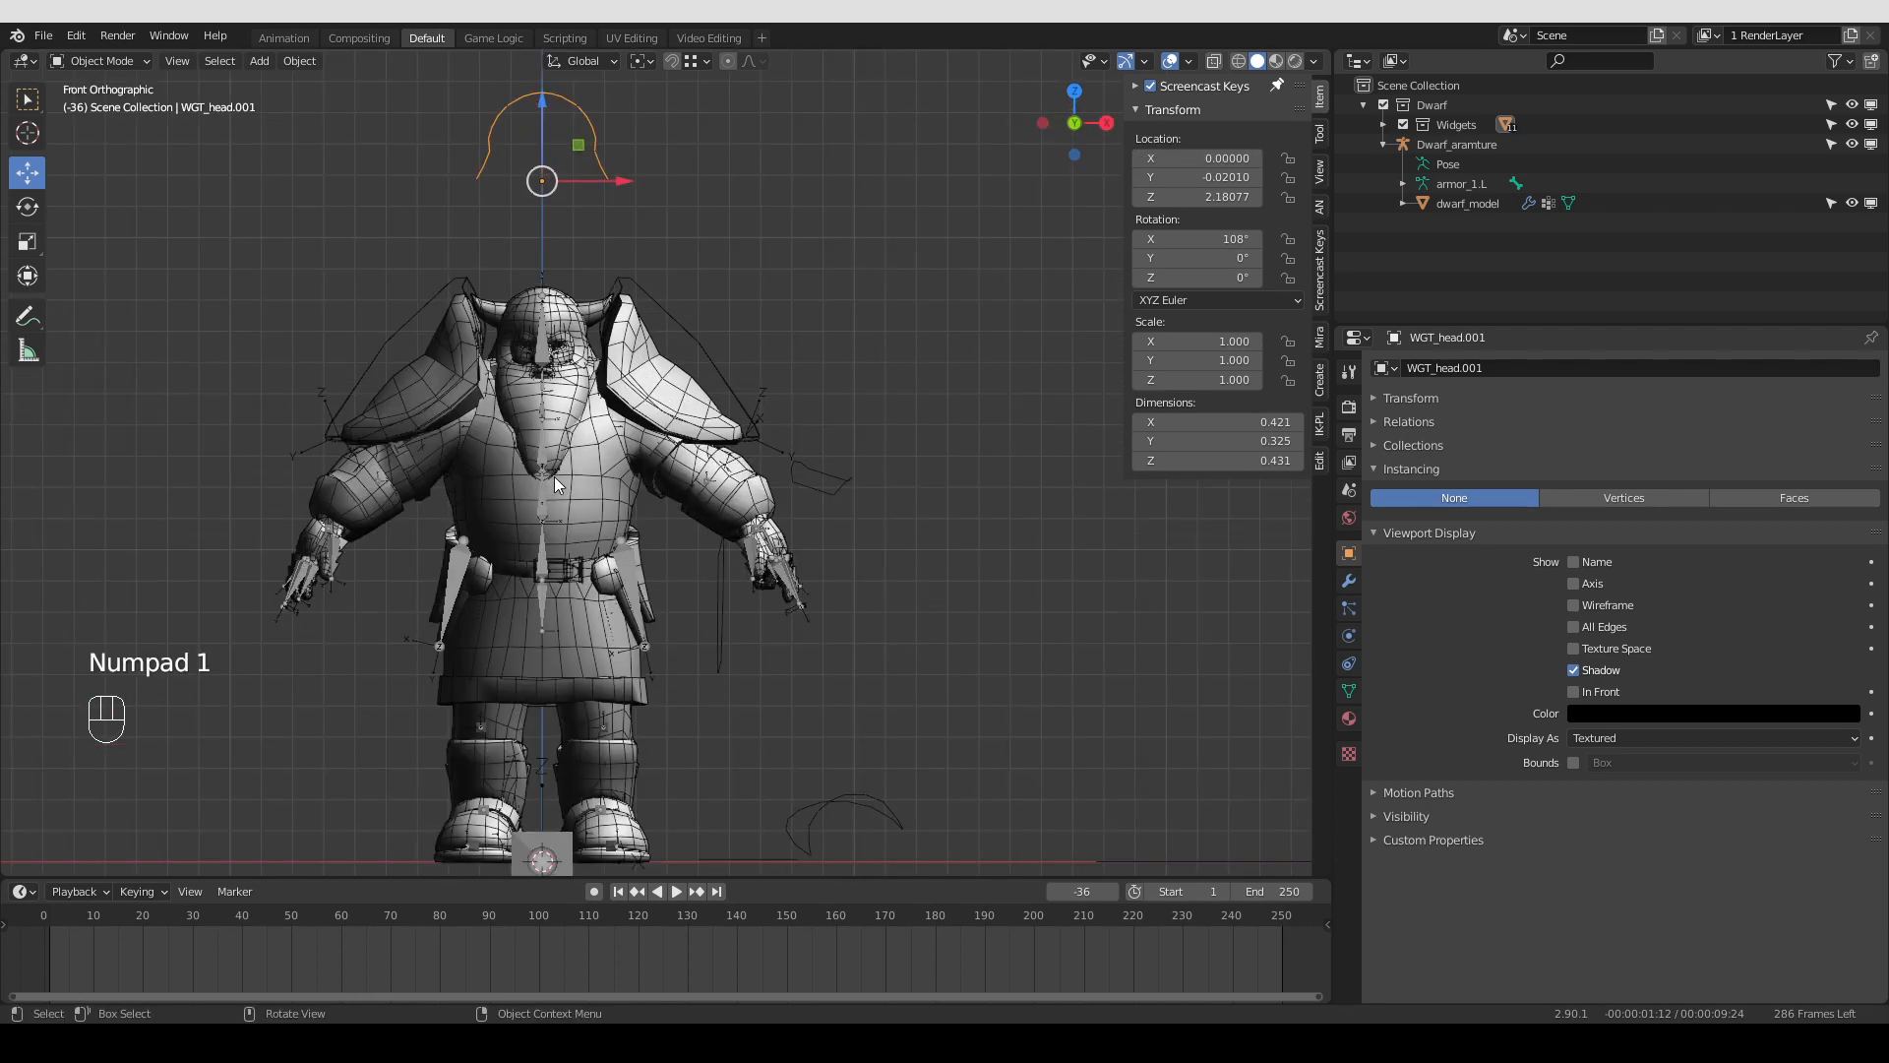
pyautogui.moveTo(548, 147); pyautogui.dragTo(567, 305)
pyautogui.moveTo(567, 297); pyautogui.dragTo(569, 415, button='middle')
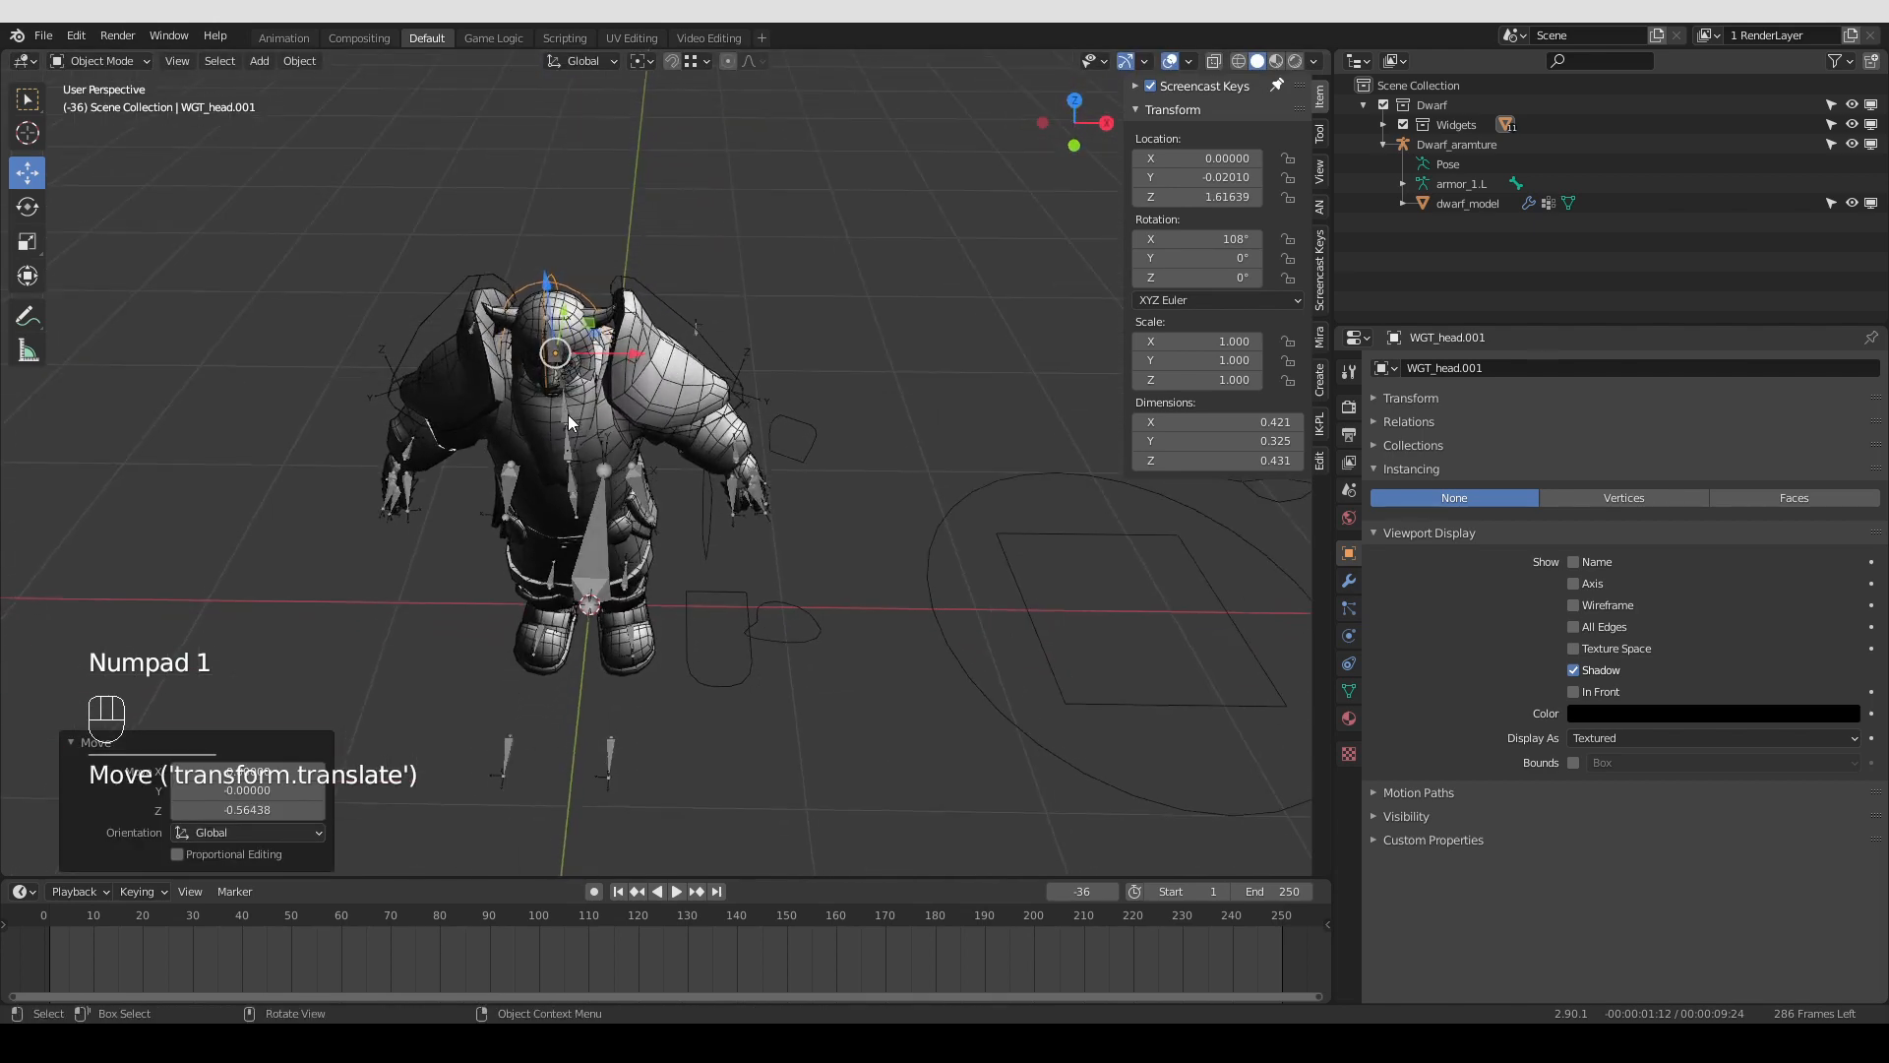
pyautogui.press('KP_7')
pyautogui.moveTo(553, 240); pyautogui.dragTo(553, 246)
pyautogui.moveTo(553, 246); pyautogui.dragTo(650, 295, button='middle')
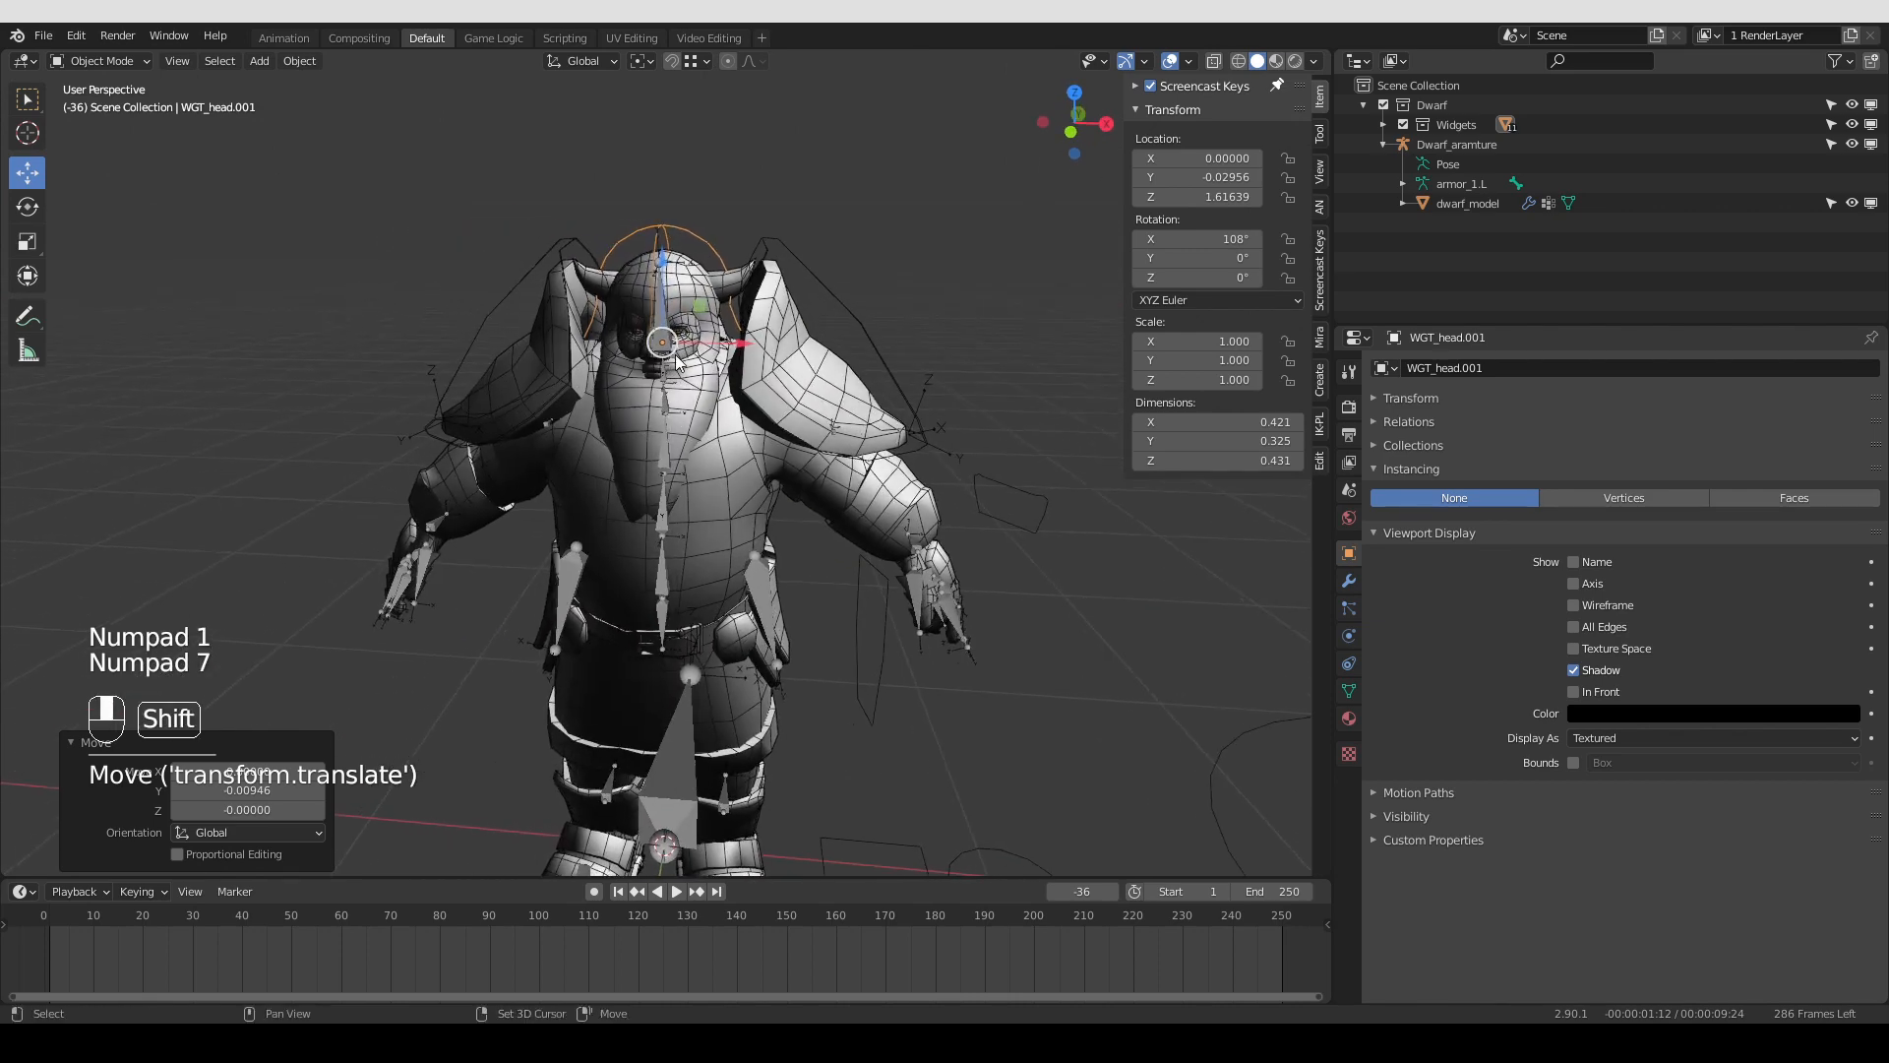
# Add the armature to the WGT_head.001 selection and, in Pose Mode, set and align the widget as the head.cr bone's shape
pyautogui.scroll(2, 661, 293)
pyautogui.keyDown('shift'); pyautogui.click(670, 244); pyautogui.keyUp('shift')
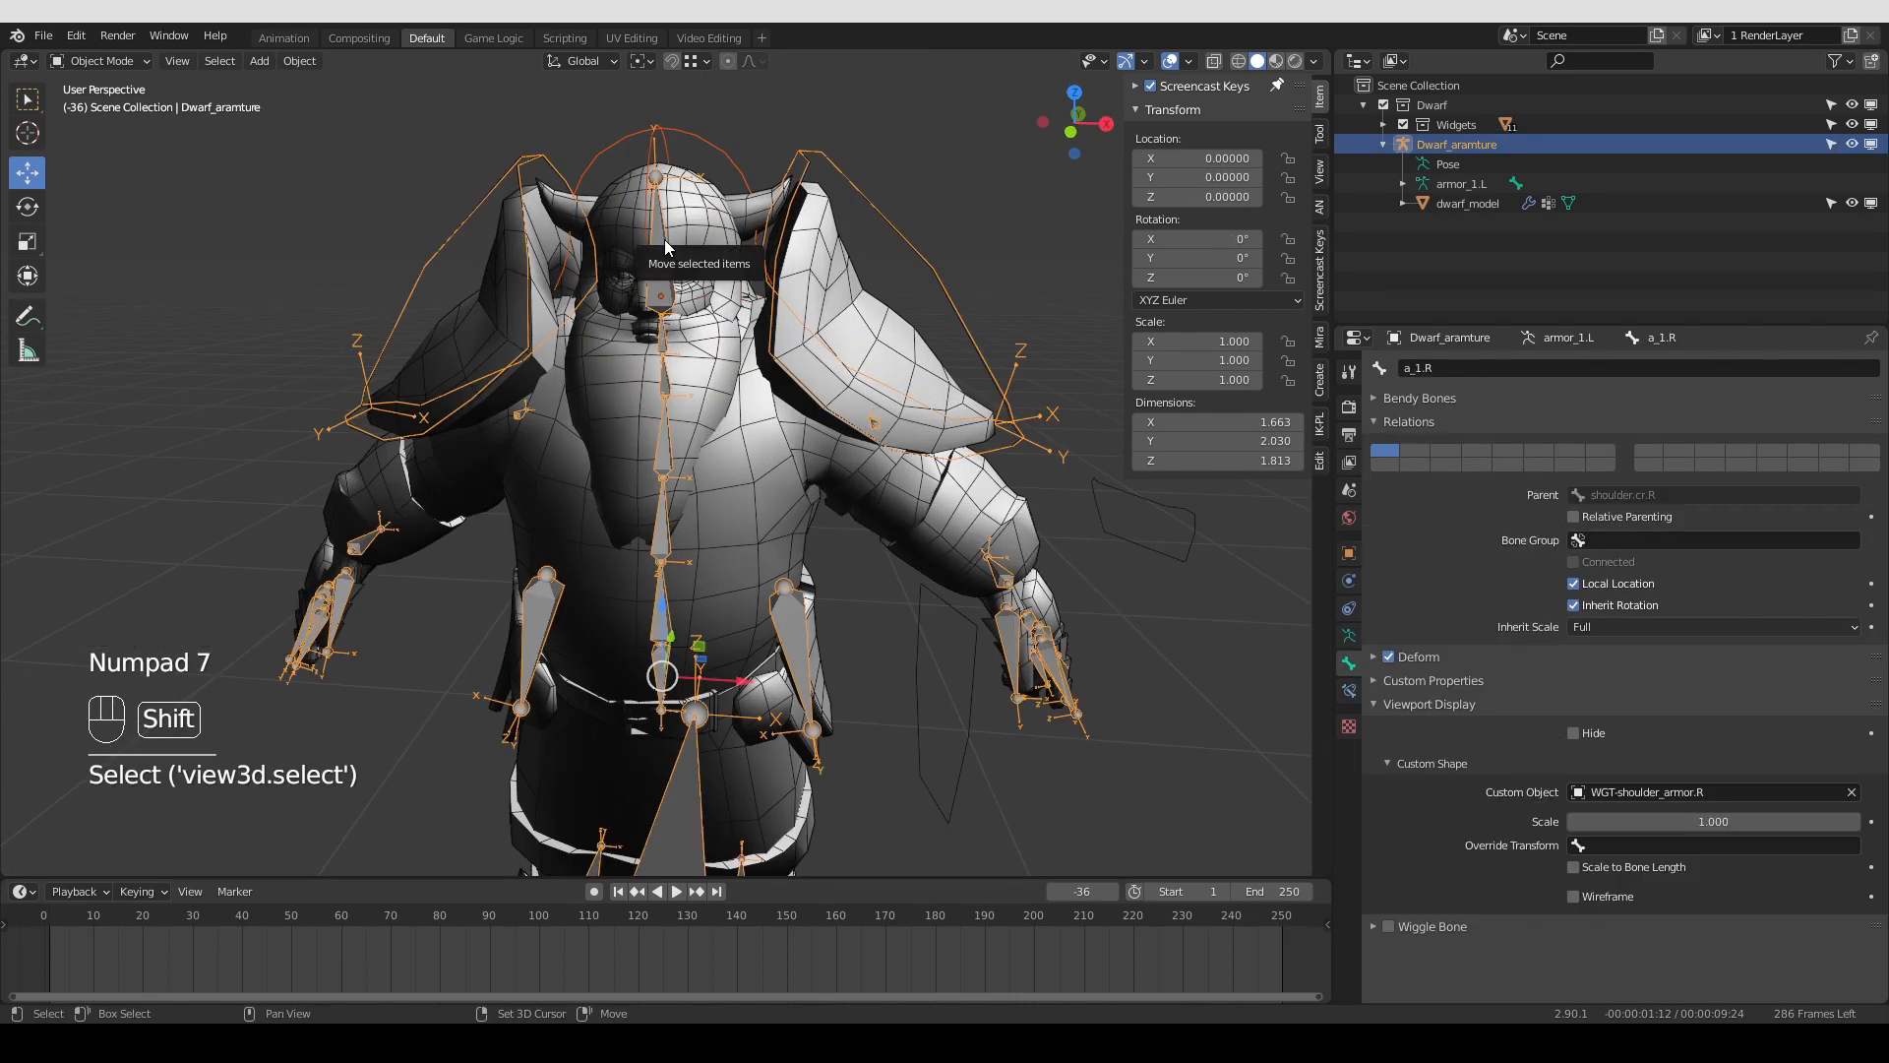
pyautogui.press('Tab')
pyautogui.click(670, 369)
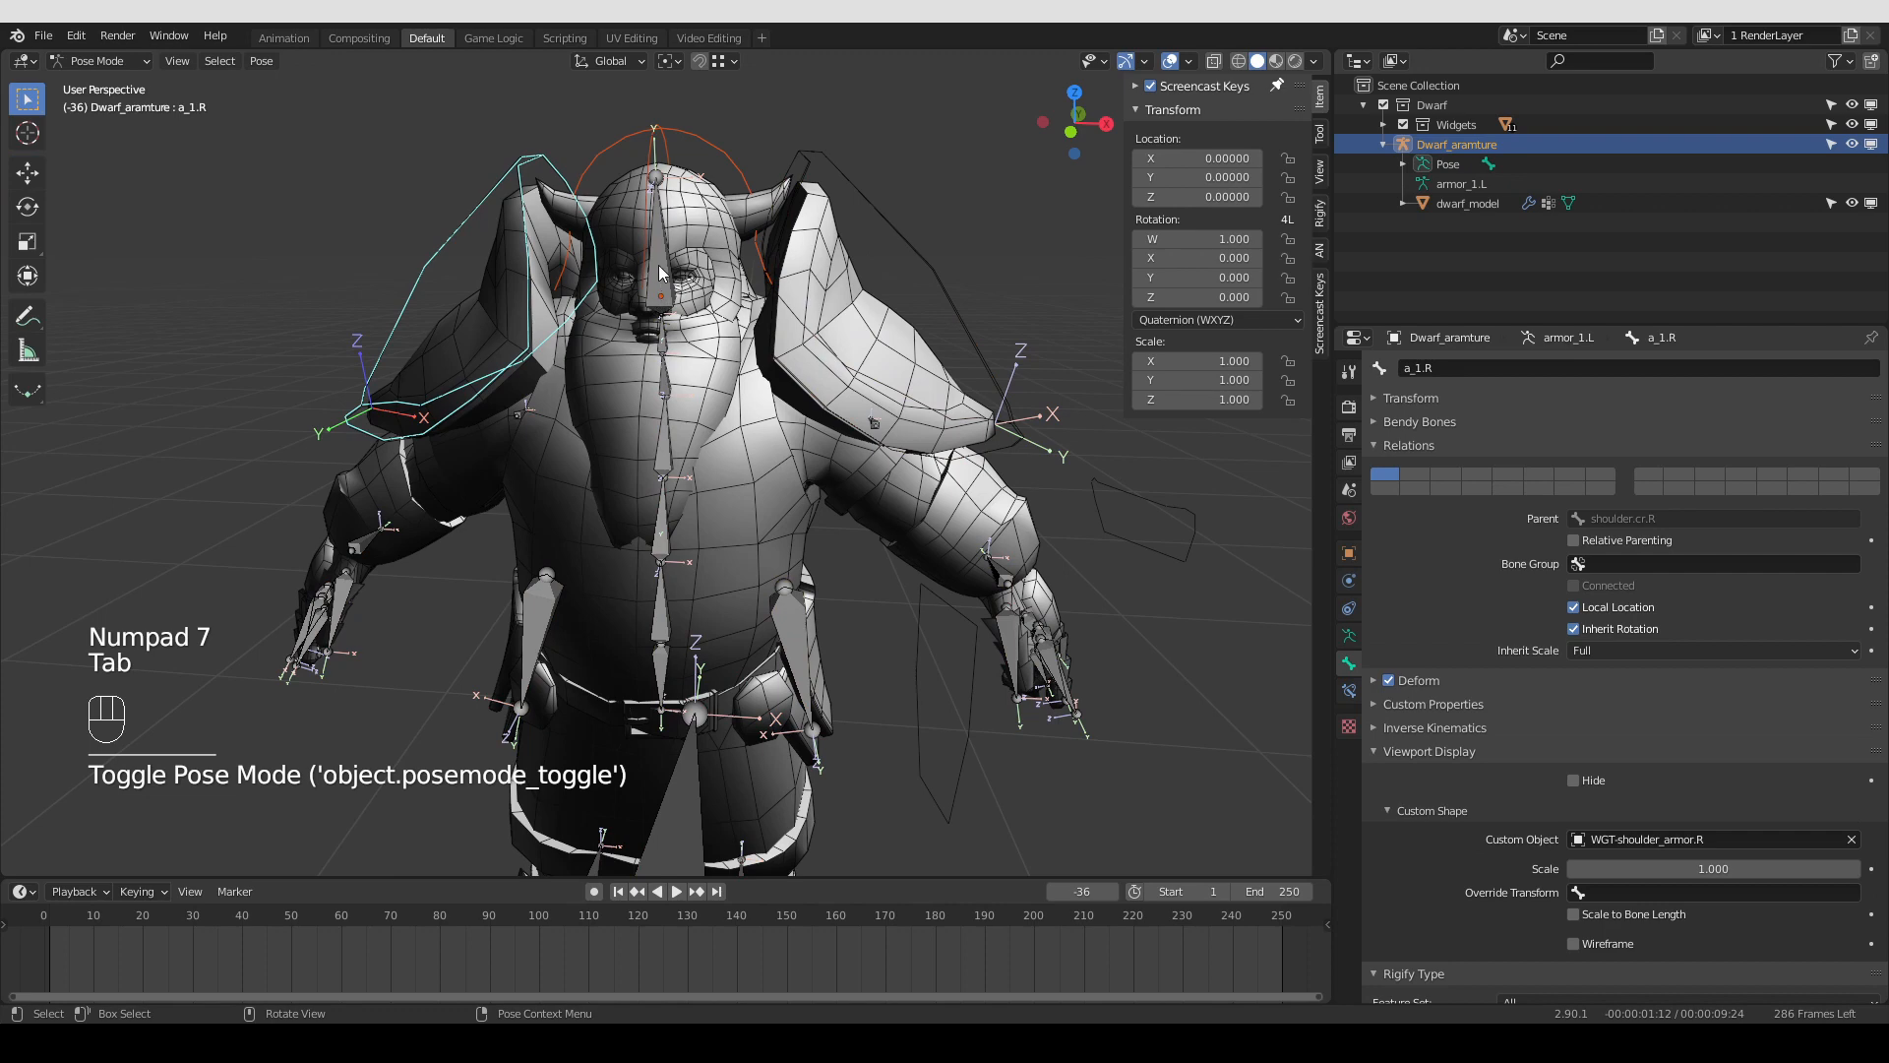
pyautogui.click(659, 263)
pyautogui.rightClick(658, 263)
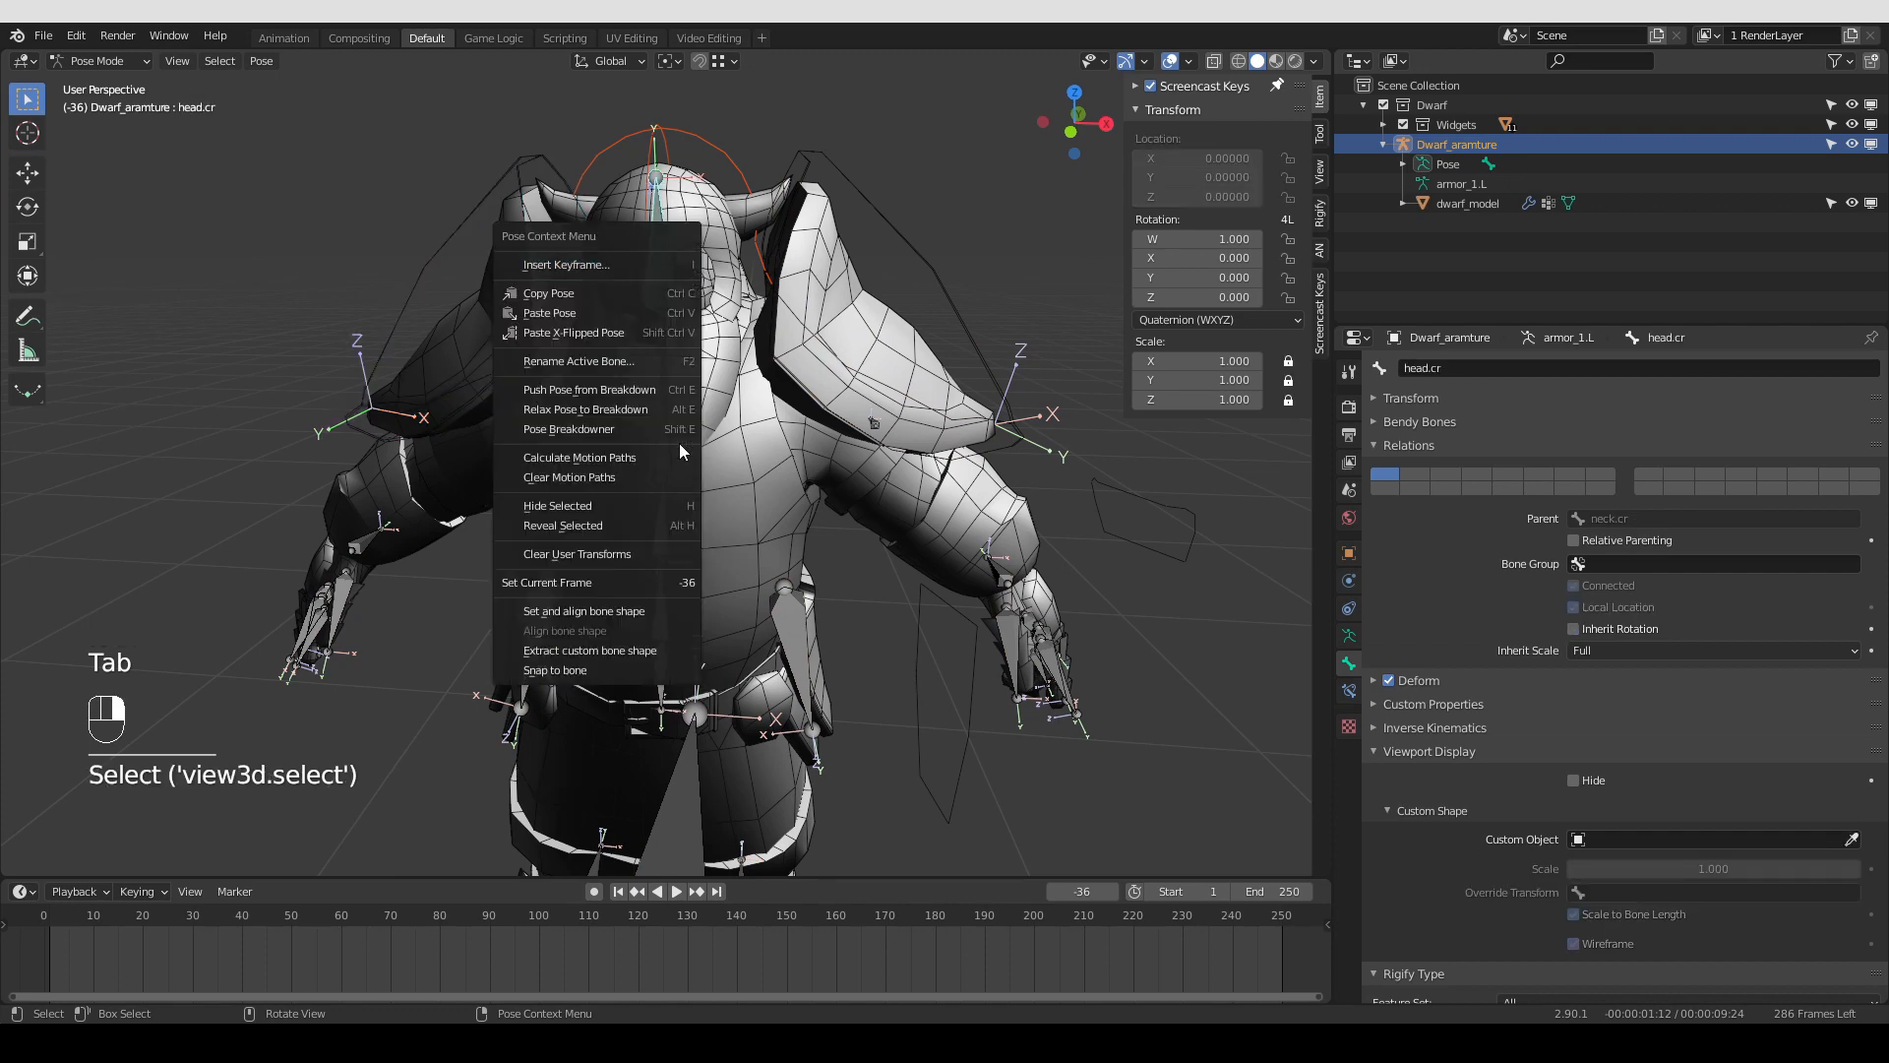
pyautogui.click(659, 610)
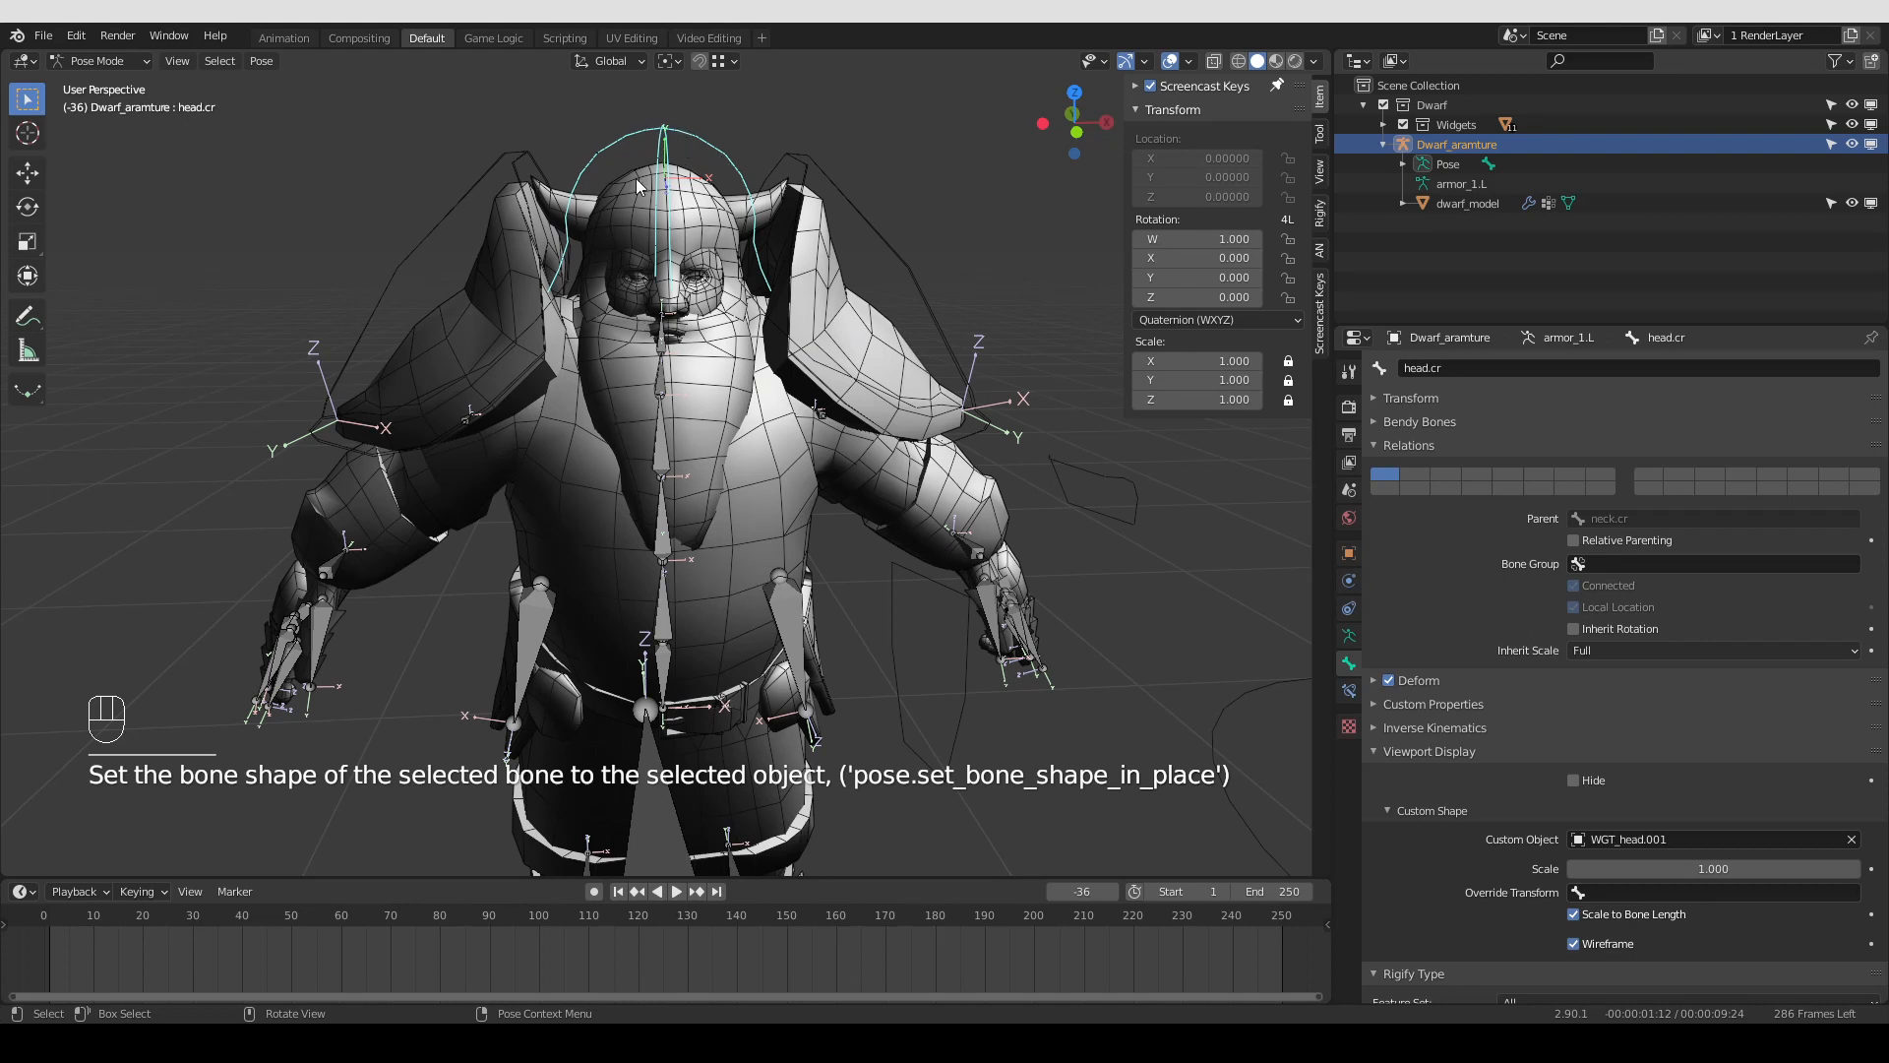
pyautogui.scroll(-5, 817, 463)
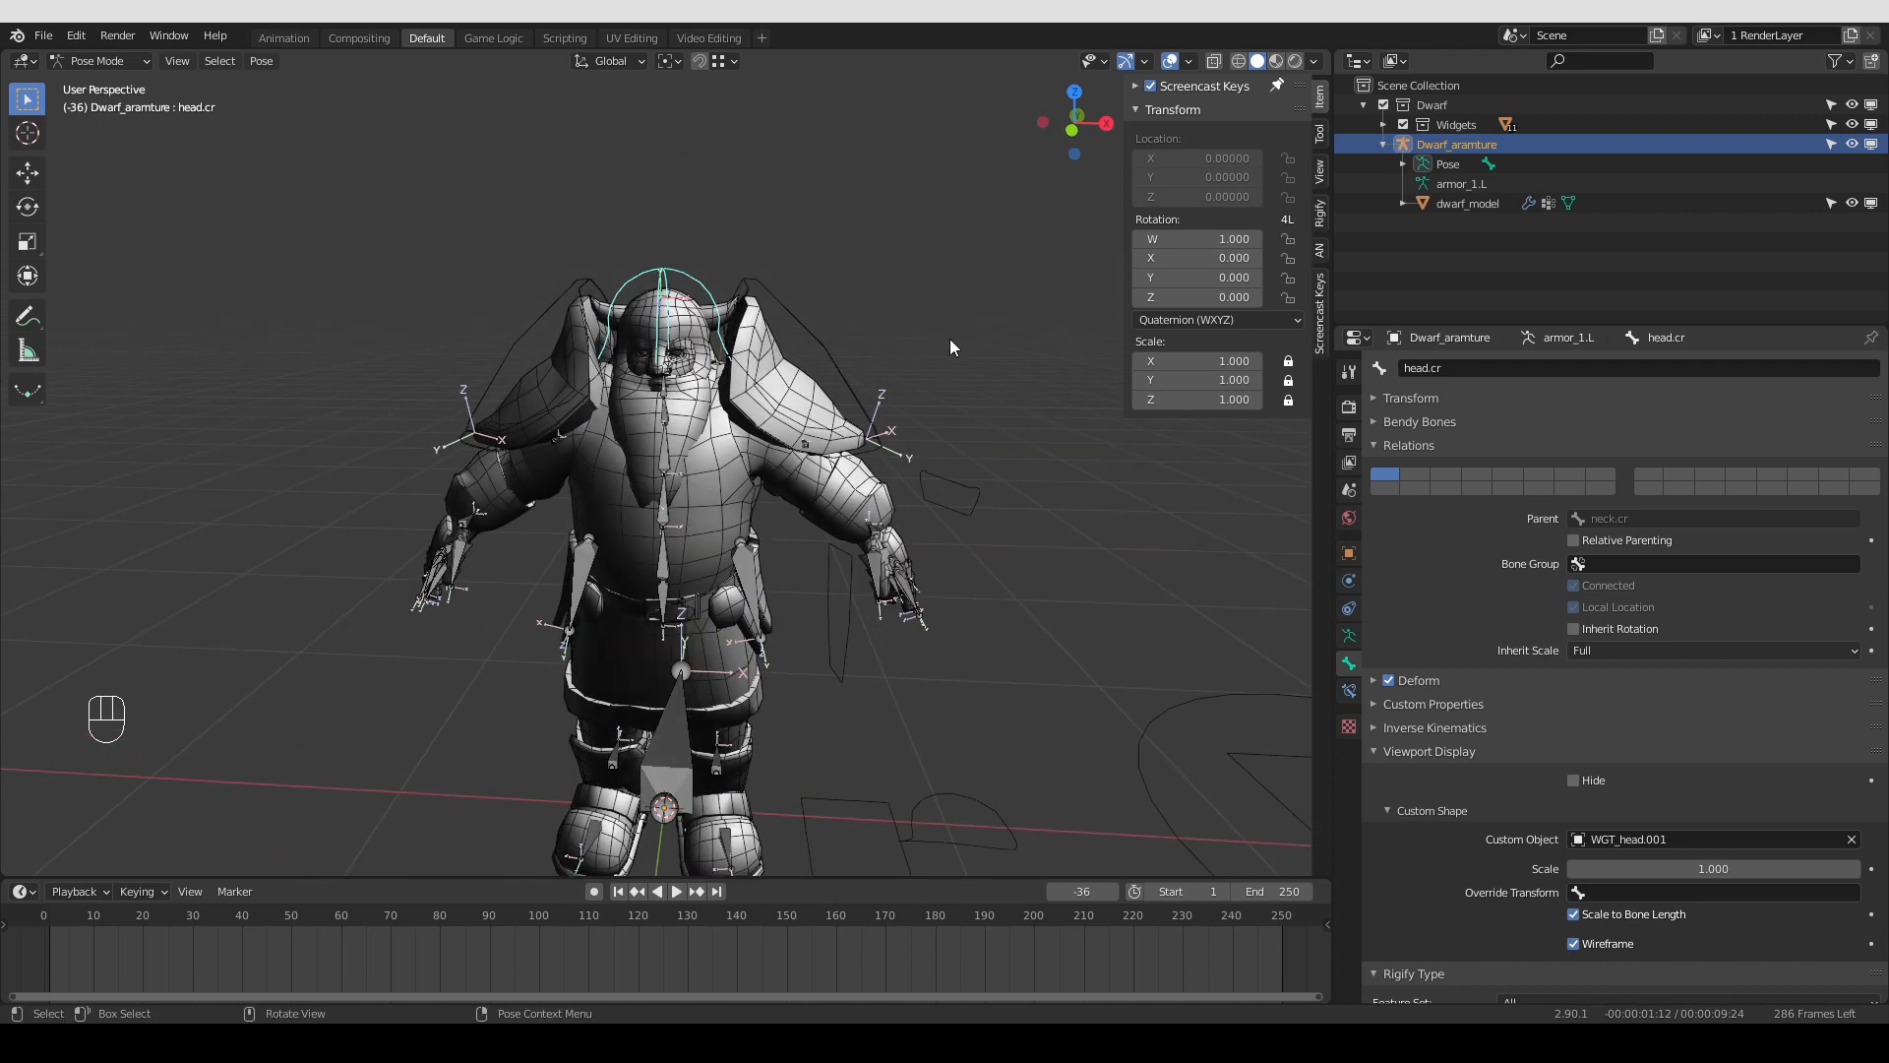
# Return to Object Mode and move the WGT_Foot.L.003 widget along X and down around the dwarf's left foot
pyautogui.press('Tab')
pyautogui.moveTo(793, 330); pyautogui.dragTo(858, 790, button='middle')
pyautogui.click(837, 753)
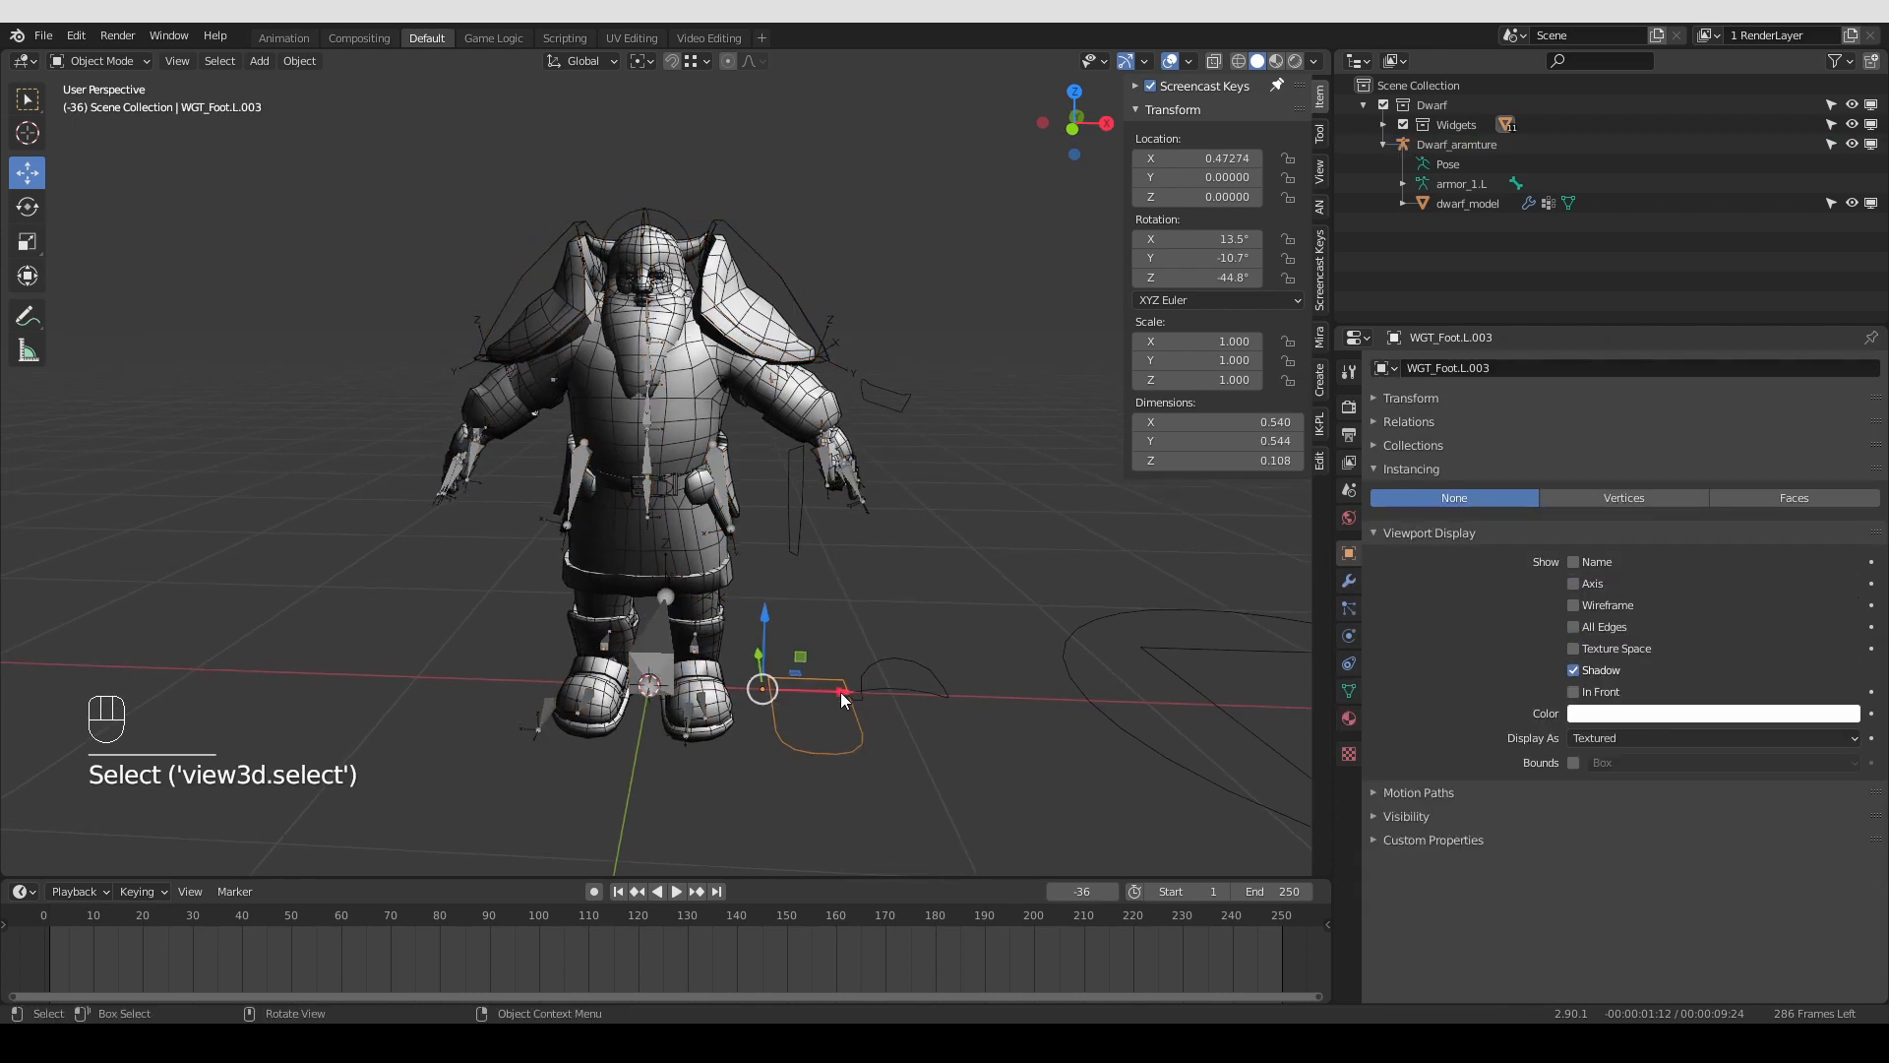
pyautogui.moveTo(843, 699); pyautogui.dragTo(733, 697)
pyautogui.moveTo(733, 697); pyautogui.dragTo(620, 693, button='middle')
pyautogui.scroll(3, 760, 785)
pyautogui.scroll(3, 679, 731)
pyautogui.scroll(2, 630, 679)
pyautogui.moveTo(640, 662); pyautogui.dragTo(641, 677)
# Select the WGT_toes.L.001 widget and move it along X onto the left foot, to about X 0.275
pyautogui.scroll(-5, 642, 677)
pyautogui.moveTo(711, 604); pyautogui.dragTo(756, 590, button='middle')
pyautogui.click(758, 585)
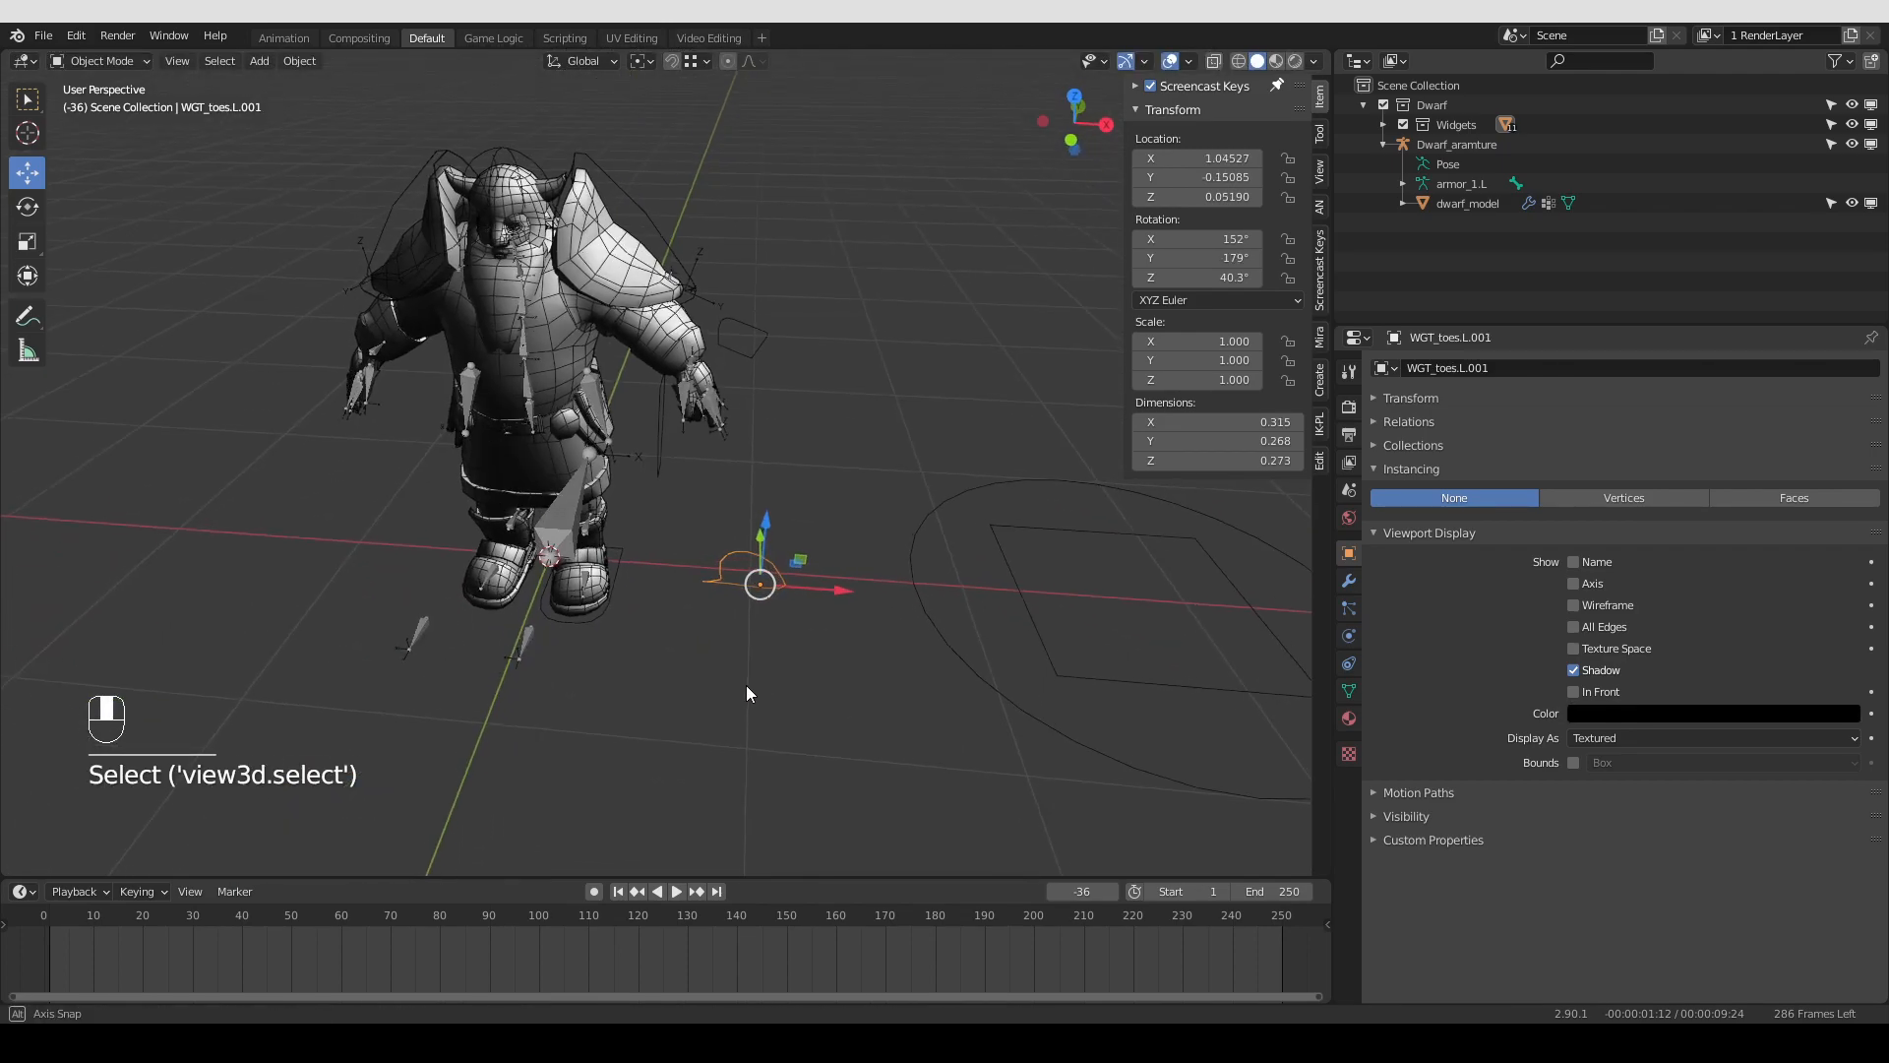
pyautogui.moveTo(746, 692); pyautogui.dragTo(740, 679, button='middle')
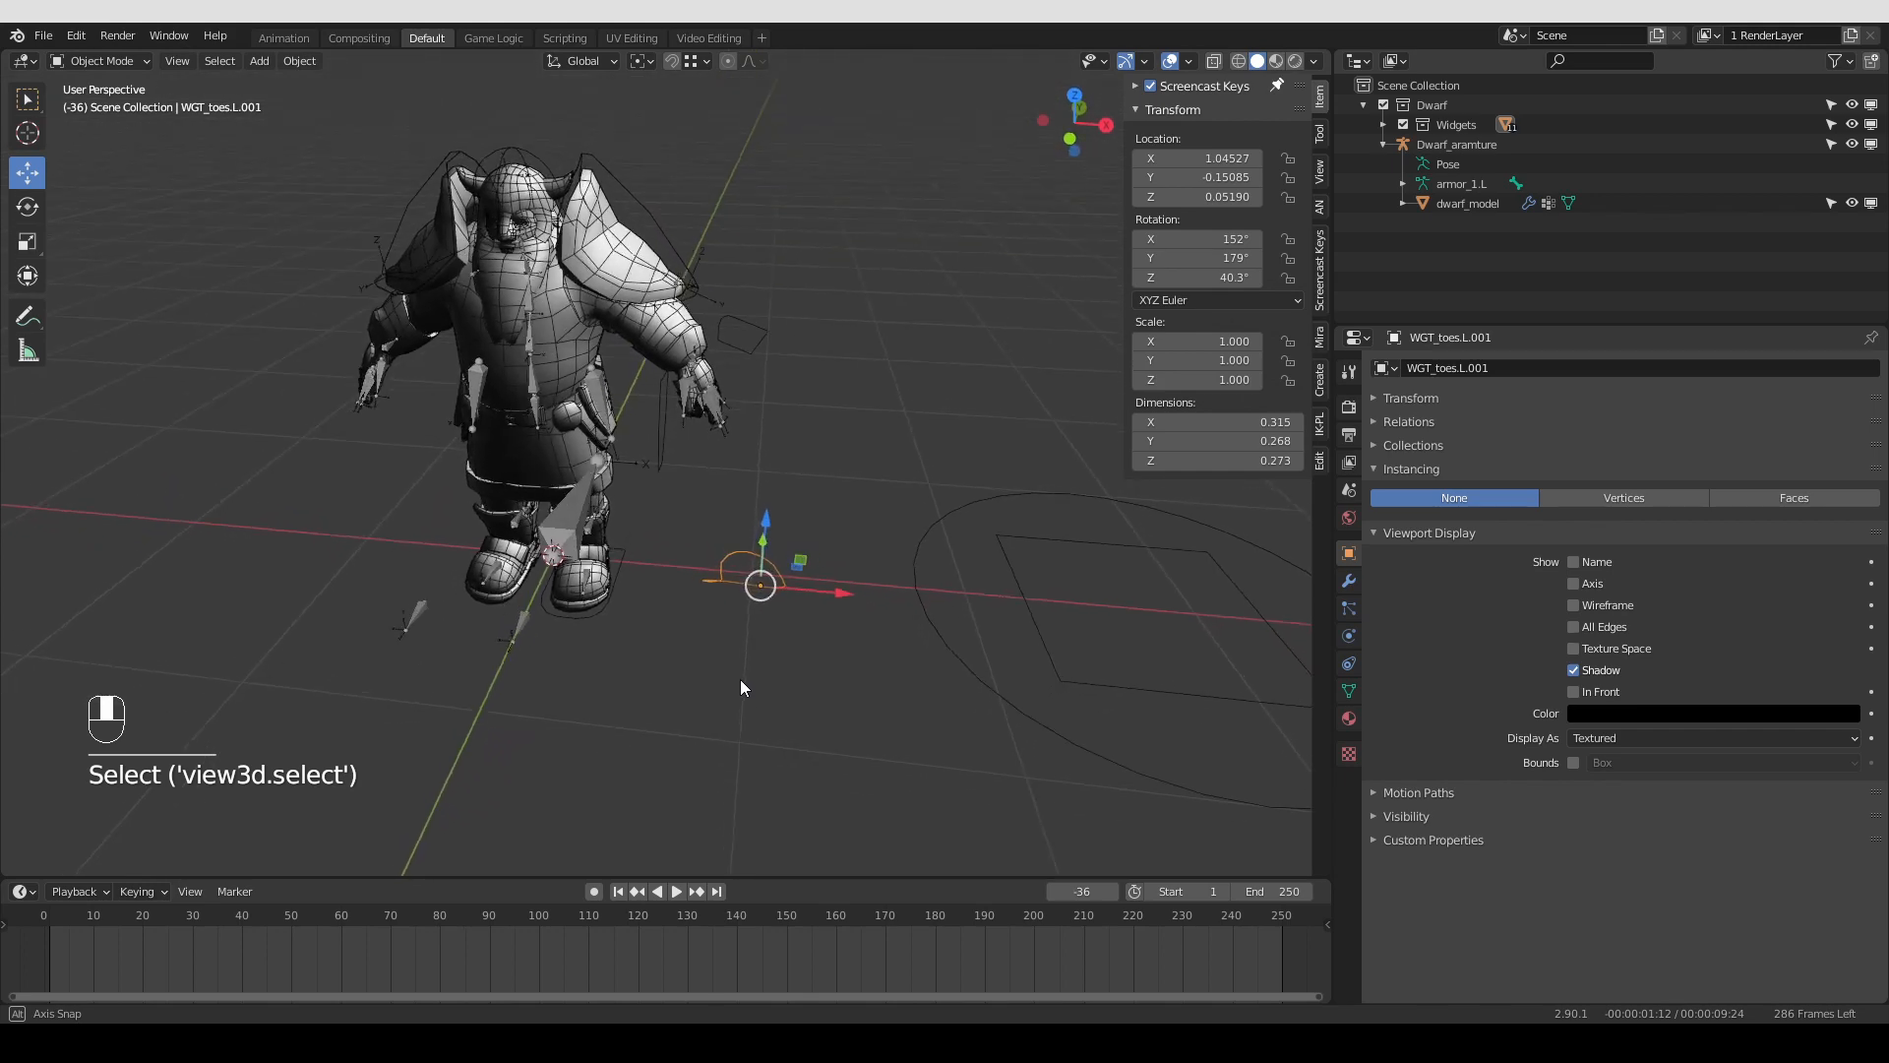
pyautogui.moveTo(818, 597); pyautogui.dragTo(651, 605)
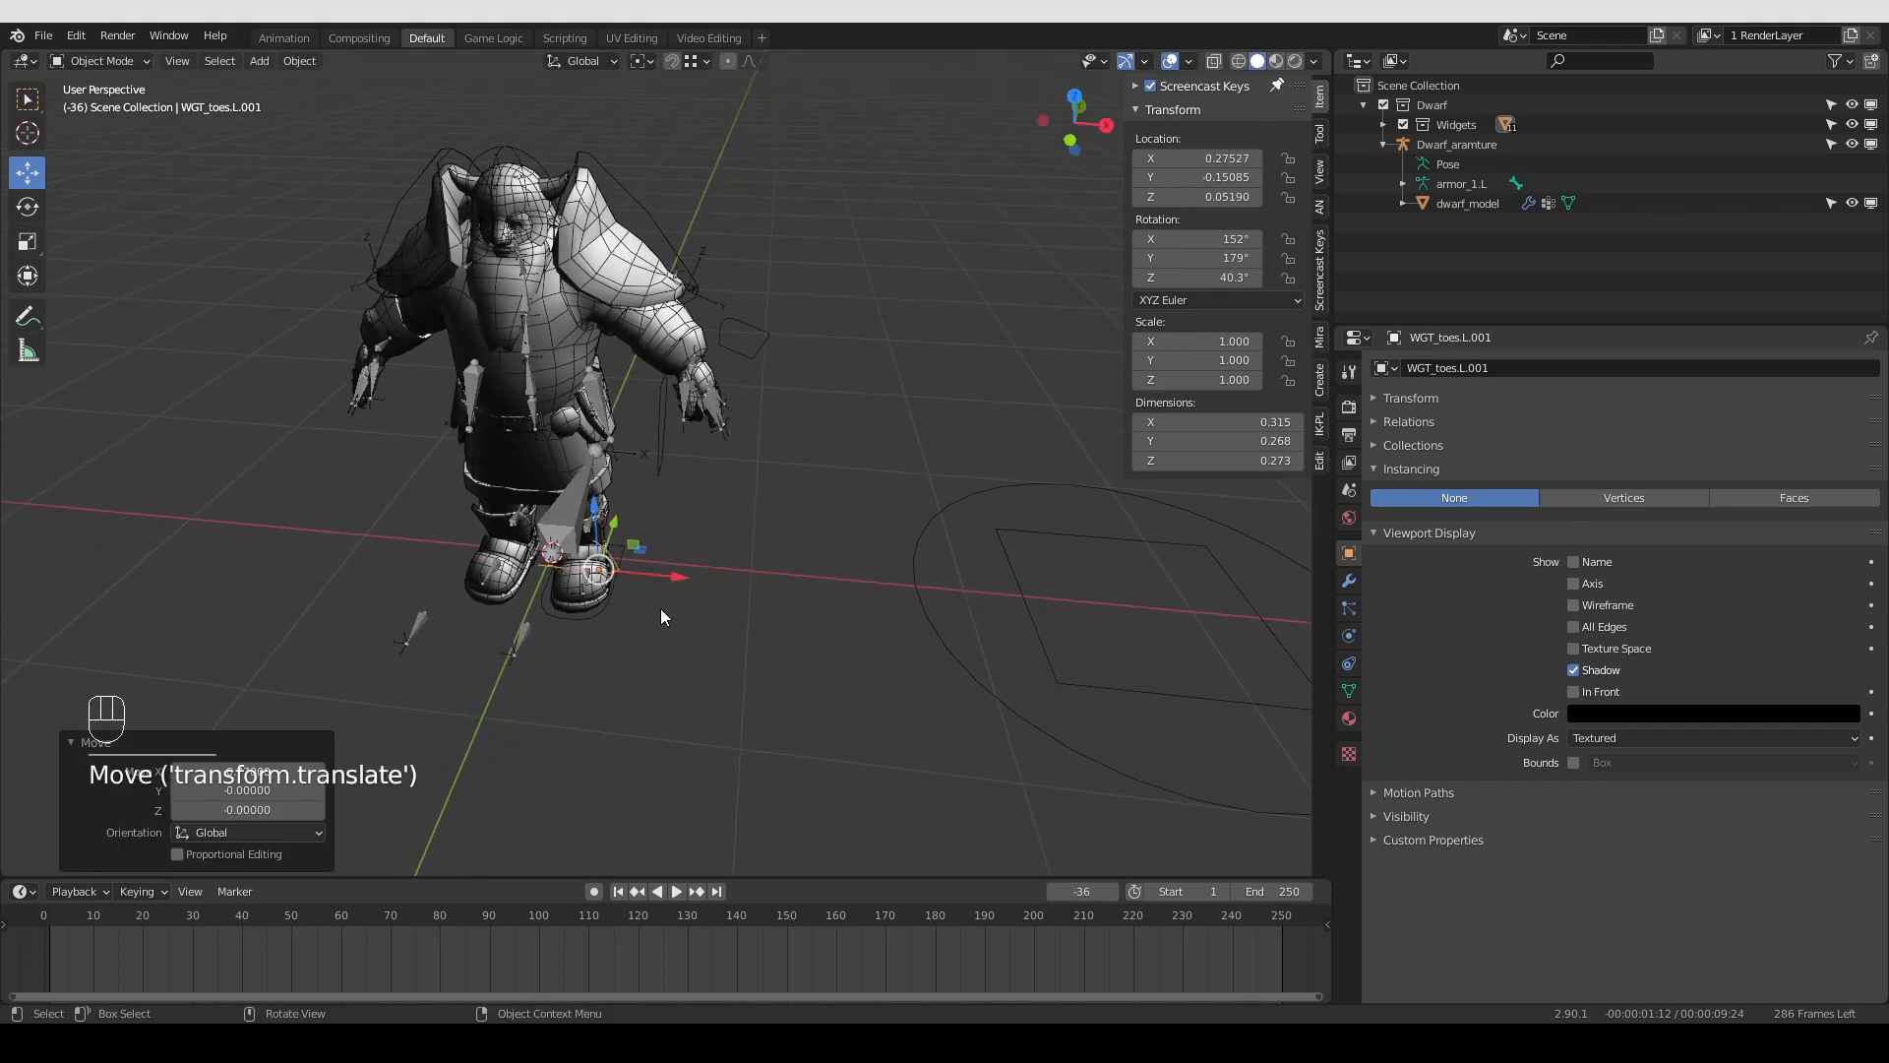
# Rotate WGT_toes.L.001 about 38° in the right view and set its geometry to the origin
pyautogui.press('KP_3')
pyautogui.scroll(4, 547, 610)
pyautogui.scroll(3, 637, 554)
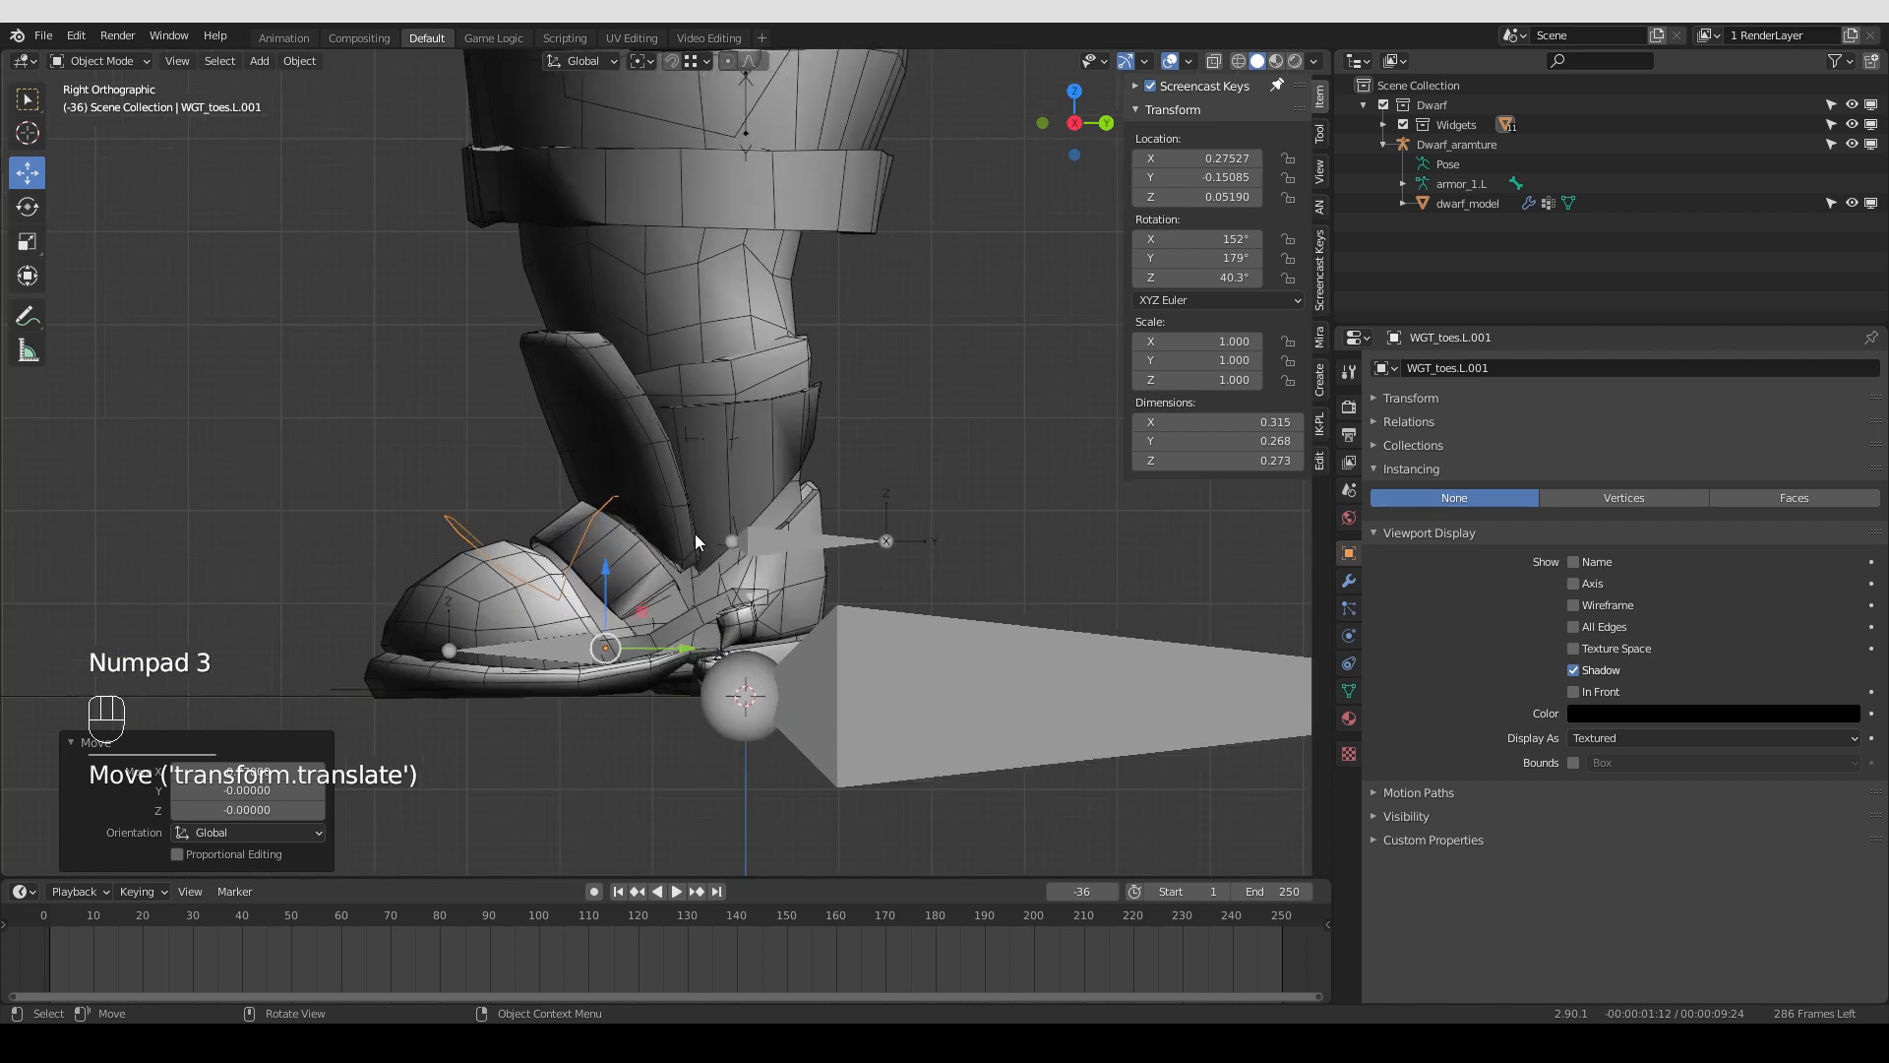
pyautogui.press('r')
pyautogui.click(620, 561)
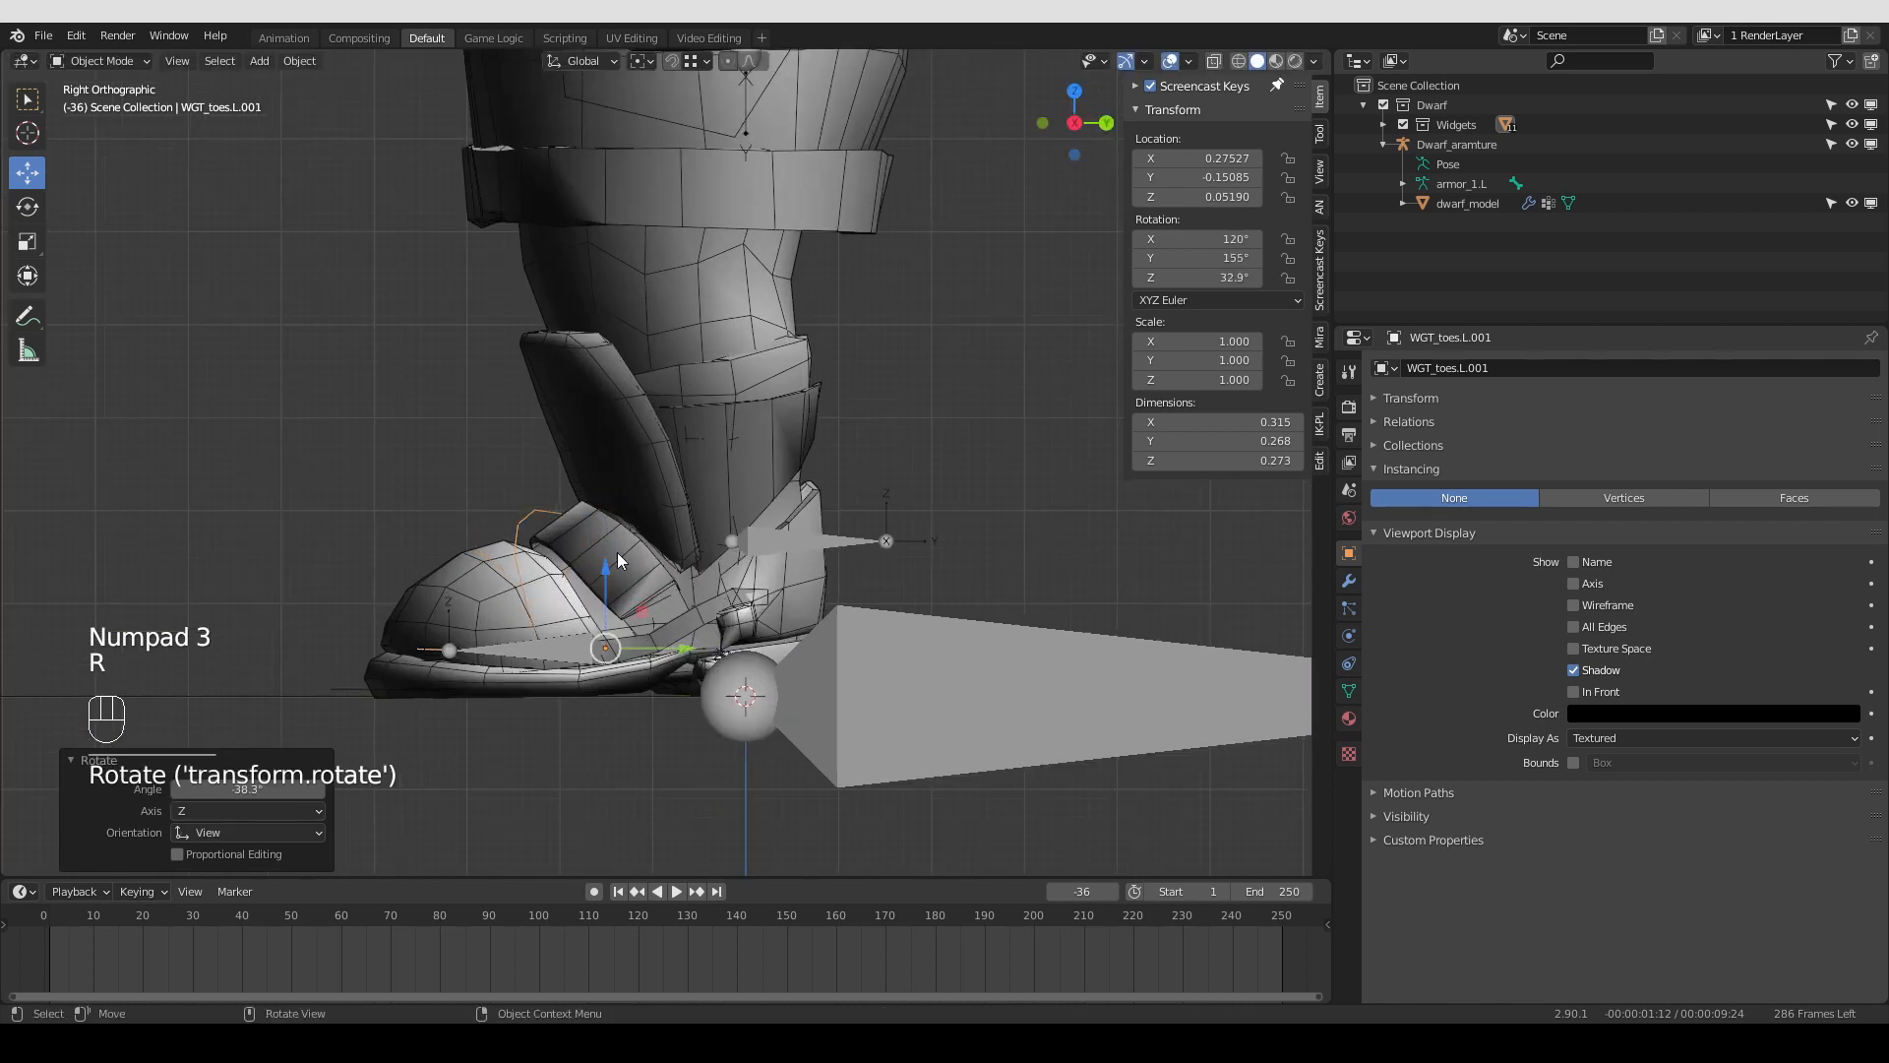
pyautogui.click(300, 61)
pyautogui.moveTo(339, 102)
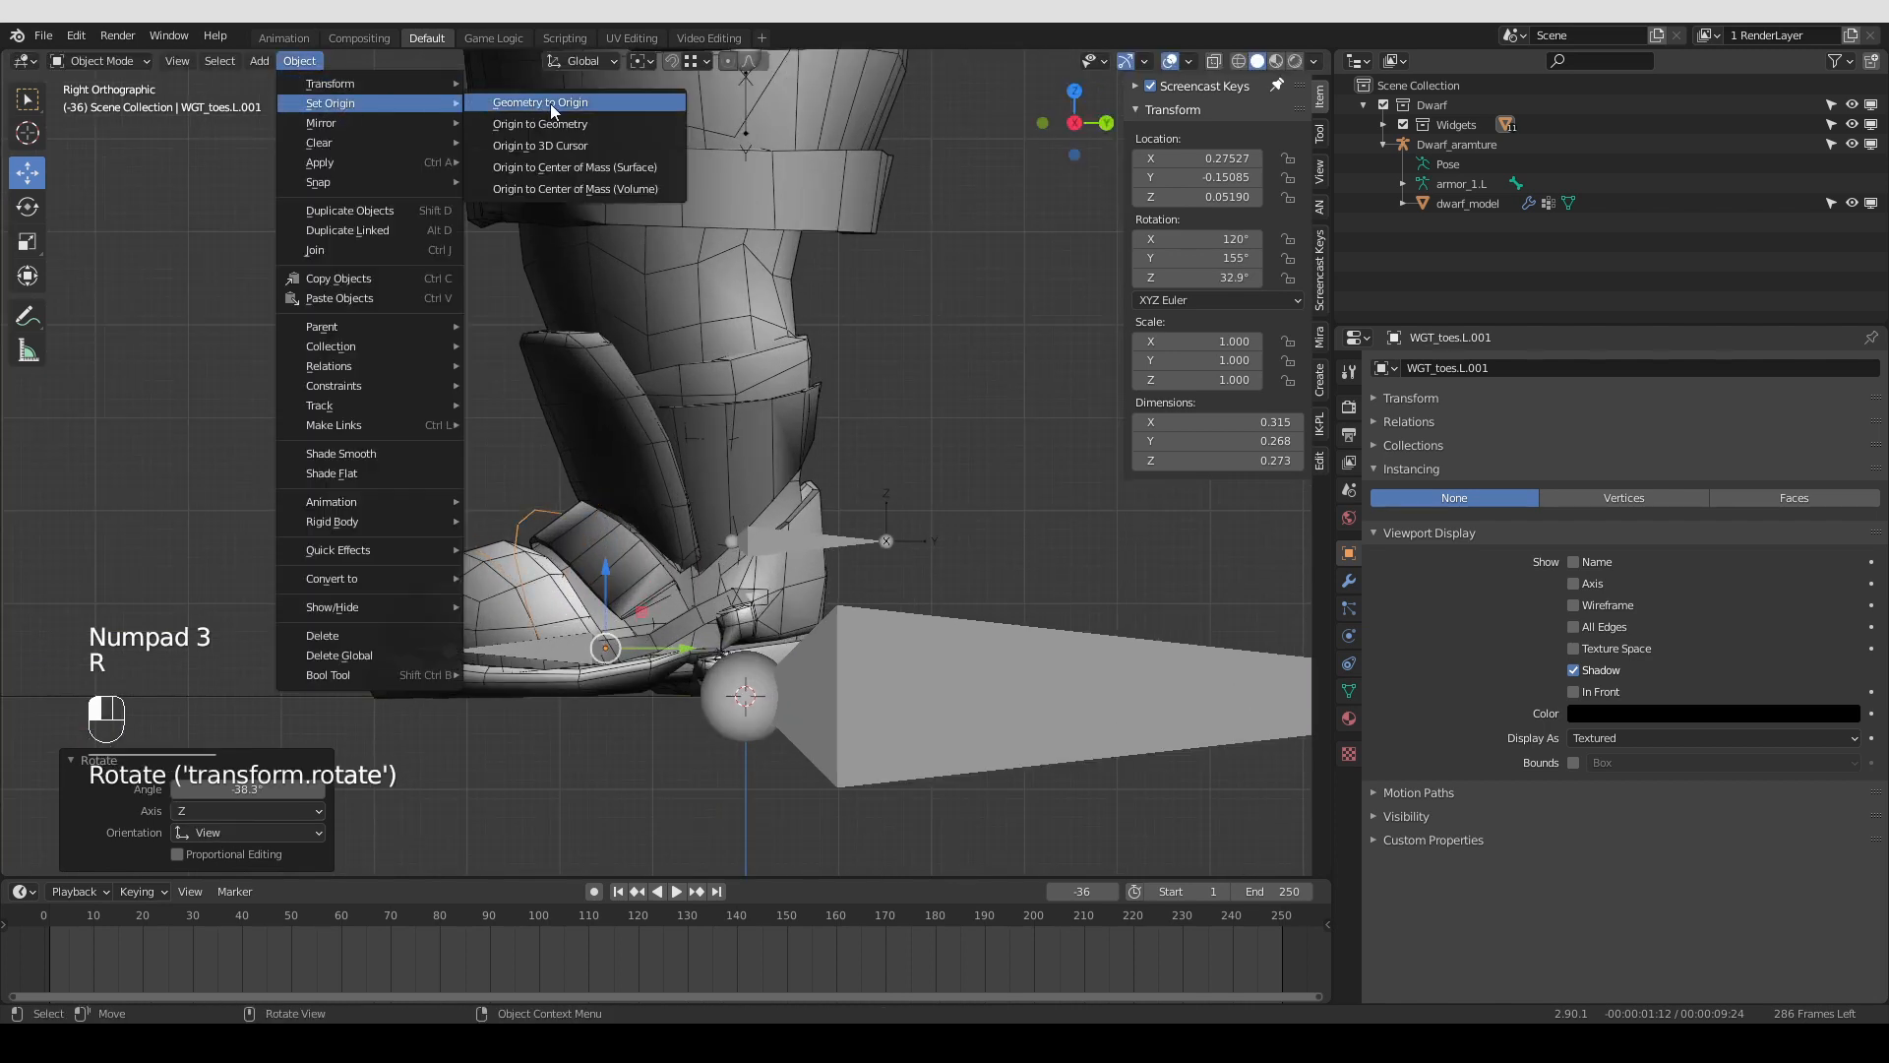
pyautogui.click(558, 104)
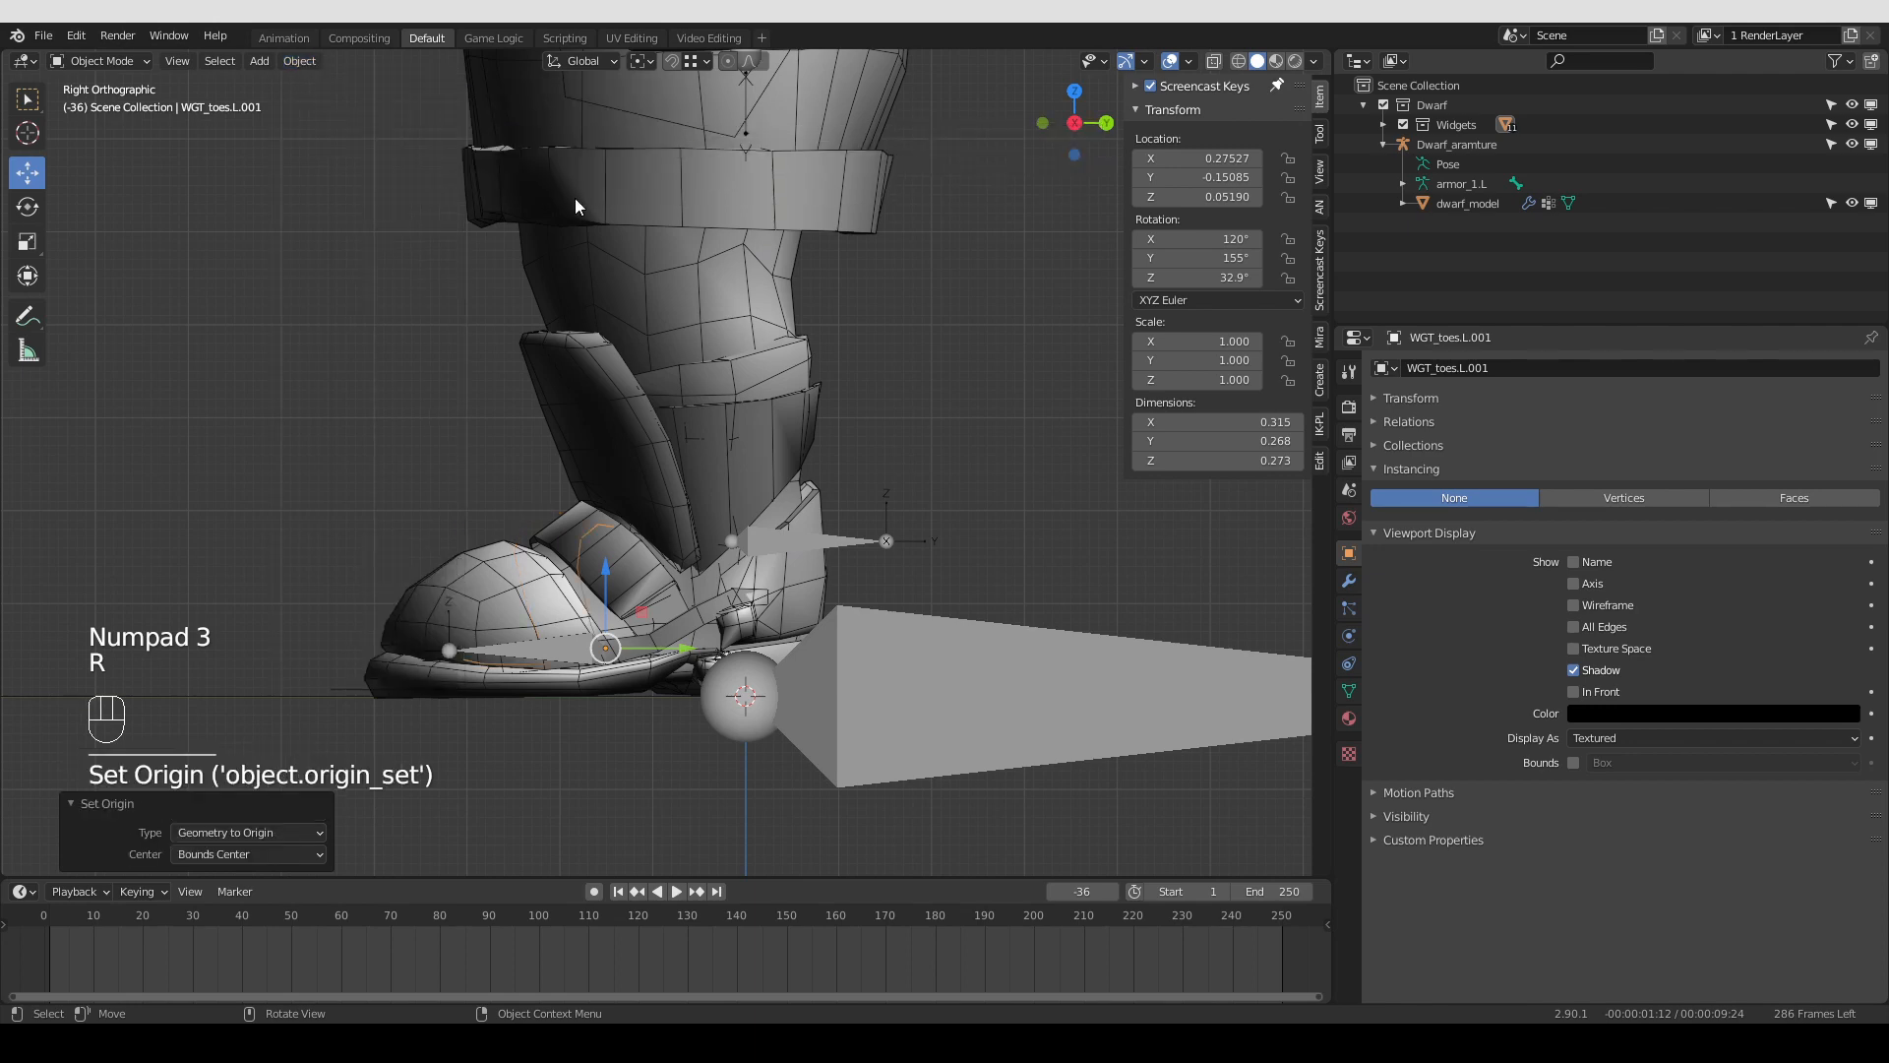
pyautogui.moveTo(574, 197); pyautogui.dragTo(698, 665, button='middle')
pyautogui.scroll(-3, 693, 664)
pyautogui.press('Tab')
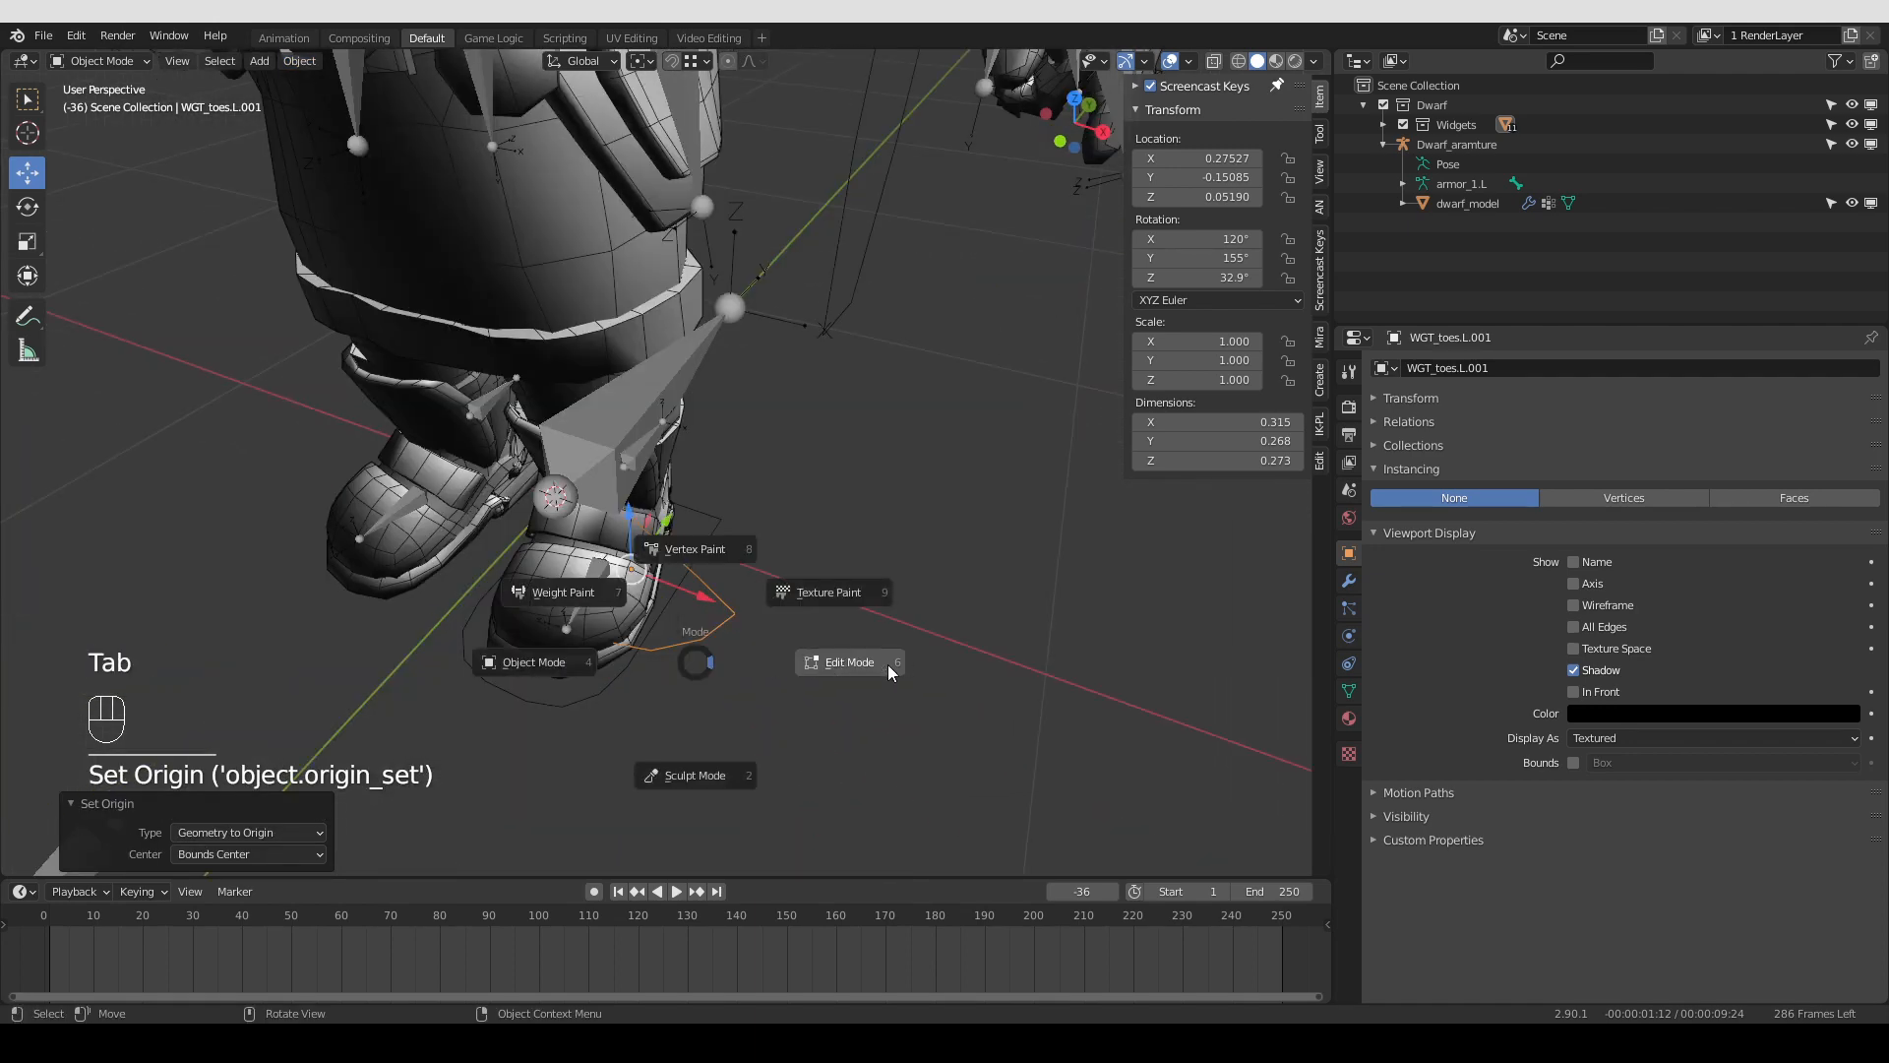
pyautogui.press('f')
pyautogui.hotkey('ctrl', 'z')
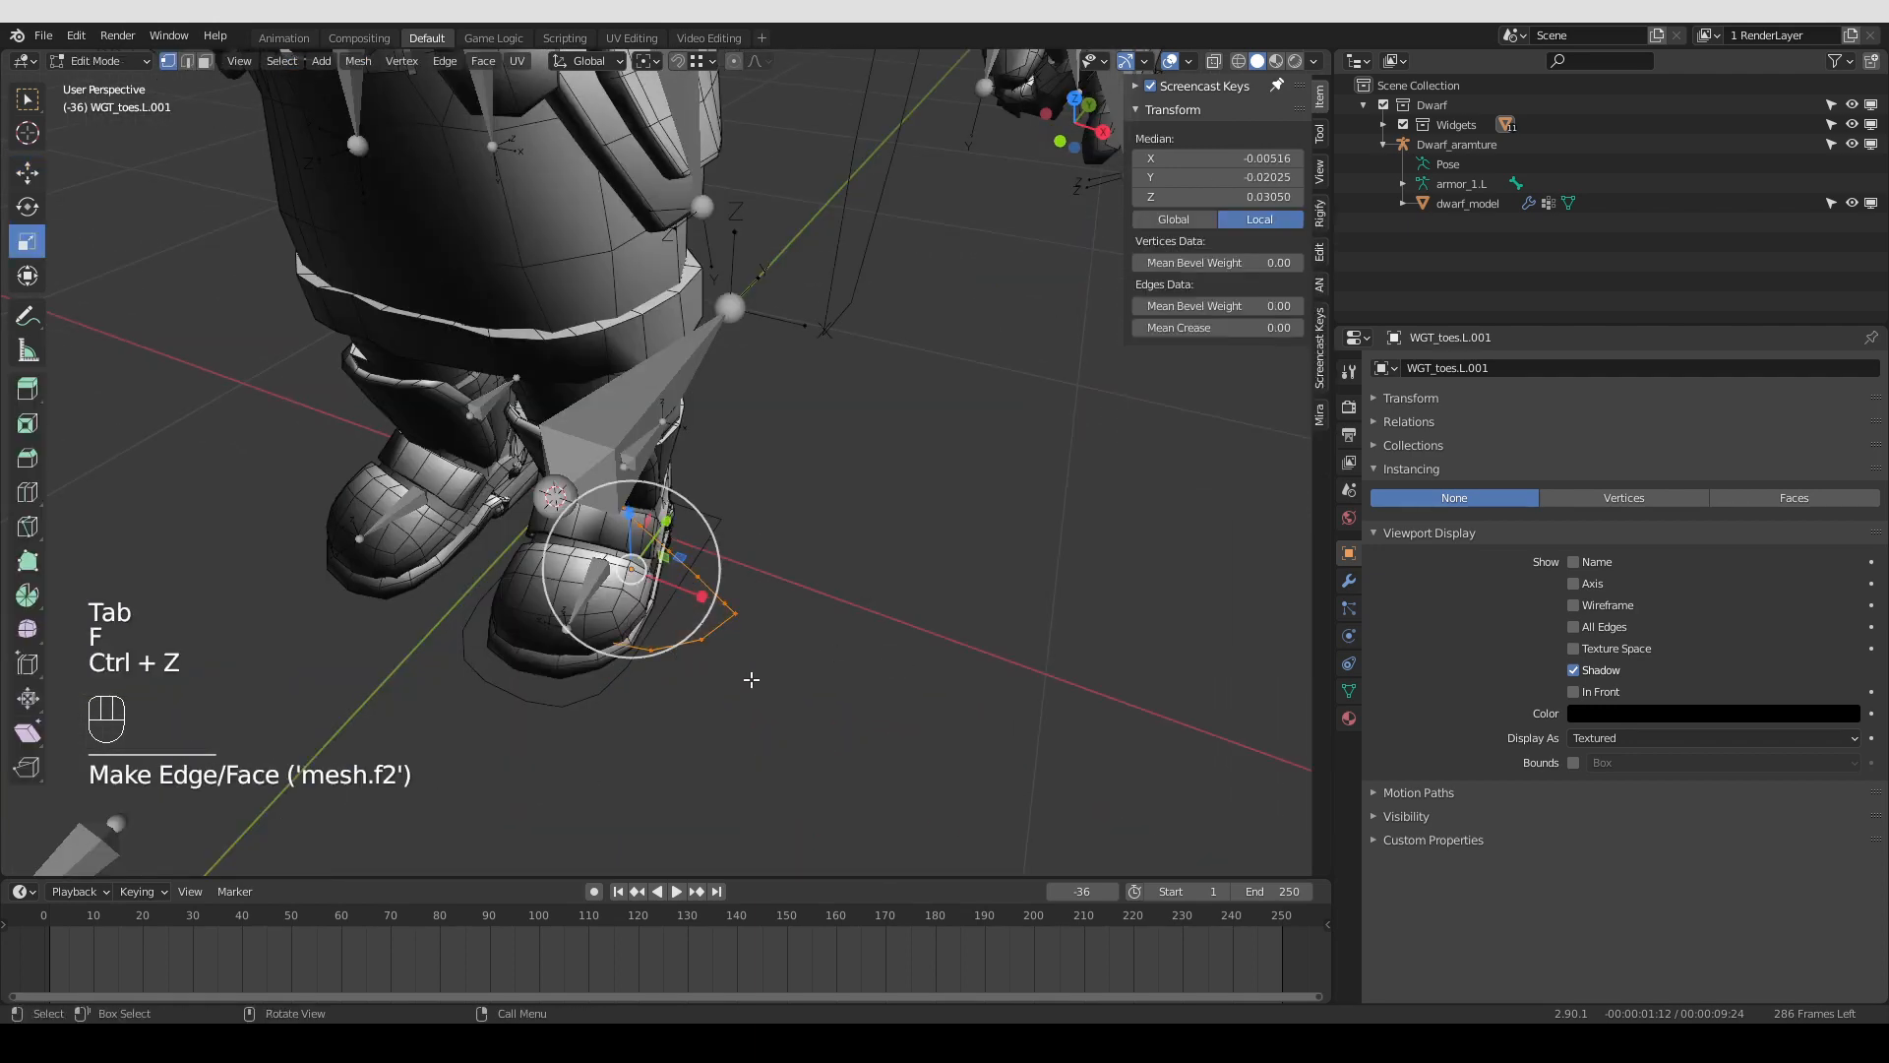
pyautogui.press('g')
pyautogui.click(677, 685)
pyautogui.moveTo(677, 686); pyautogui.dragTo(726, 630, button='middle')
pyautogui.press('Tab')
# Rotate WGT_toes.L.001 toward the left boot's direction and move it forward to about Y -0.253, Z 0.090
pyautogui.press('r')
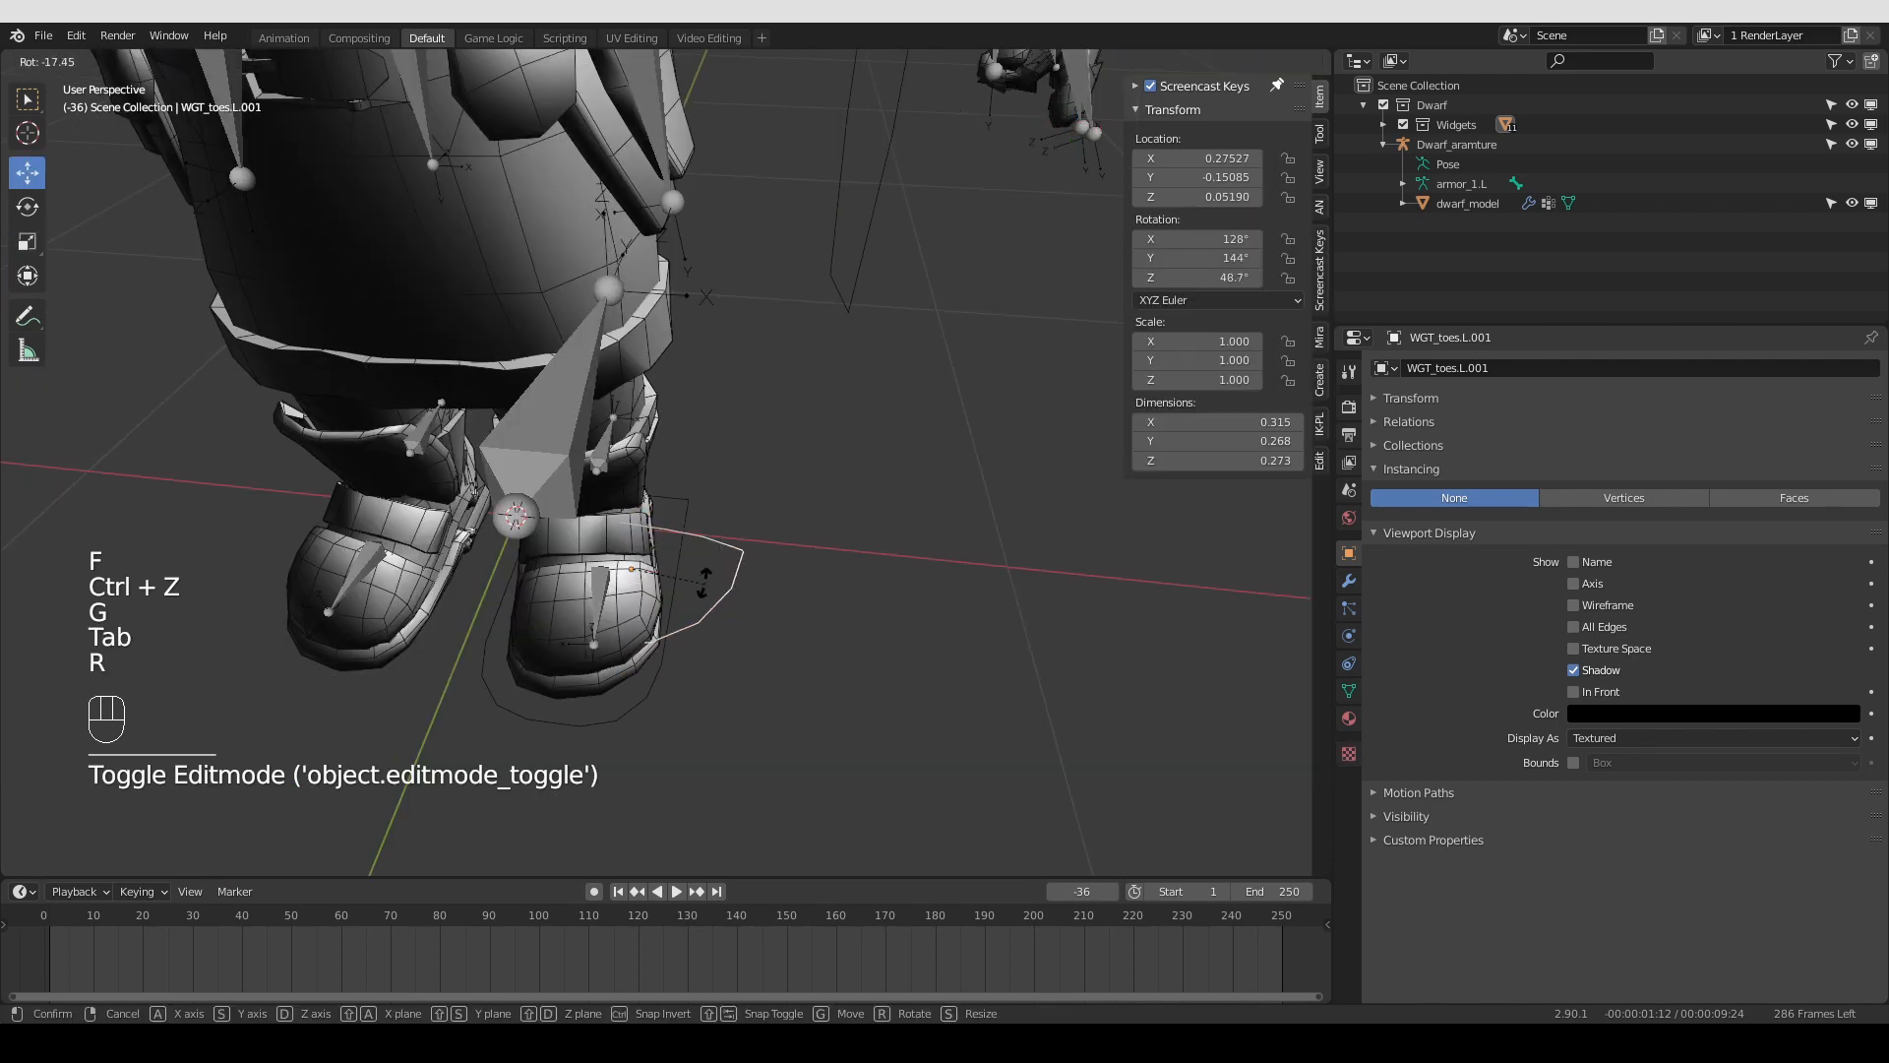
pyautogui.click(699, 570)
pyautogui.press('KP_3')
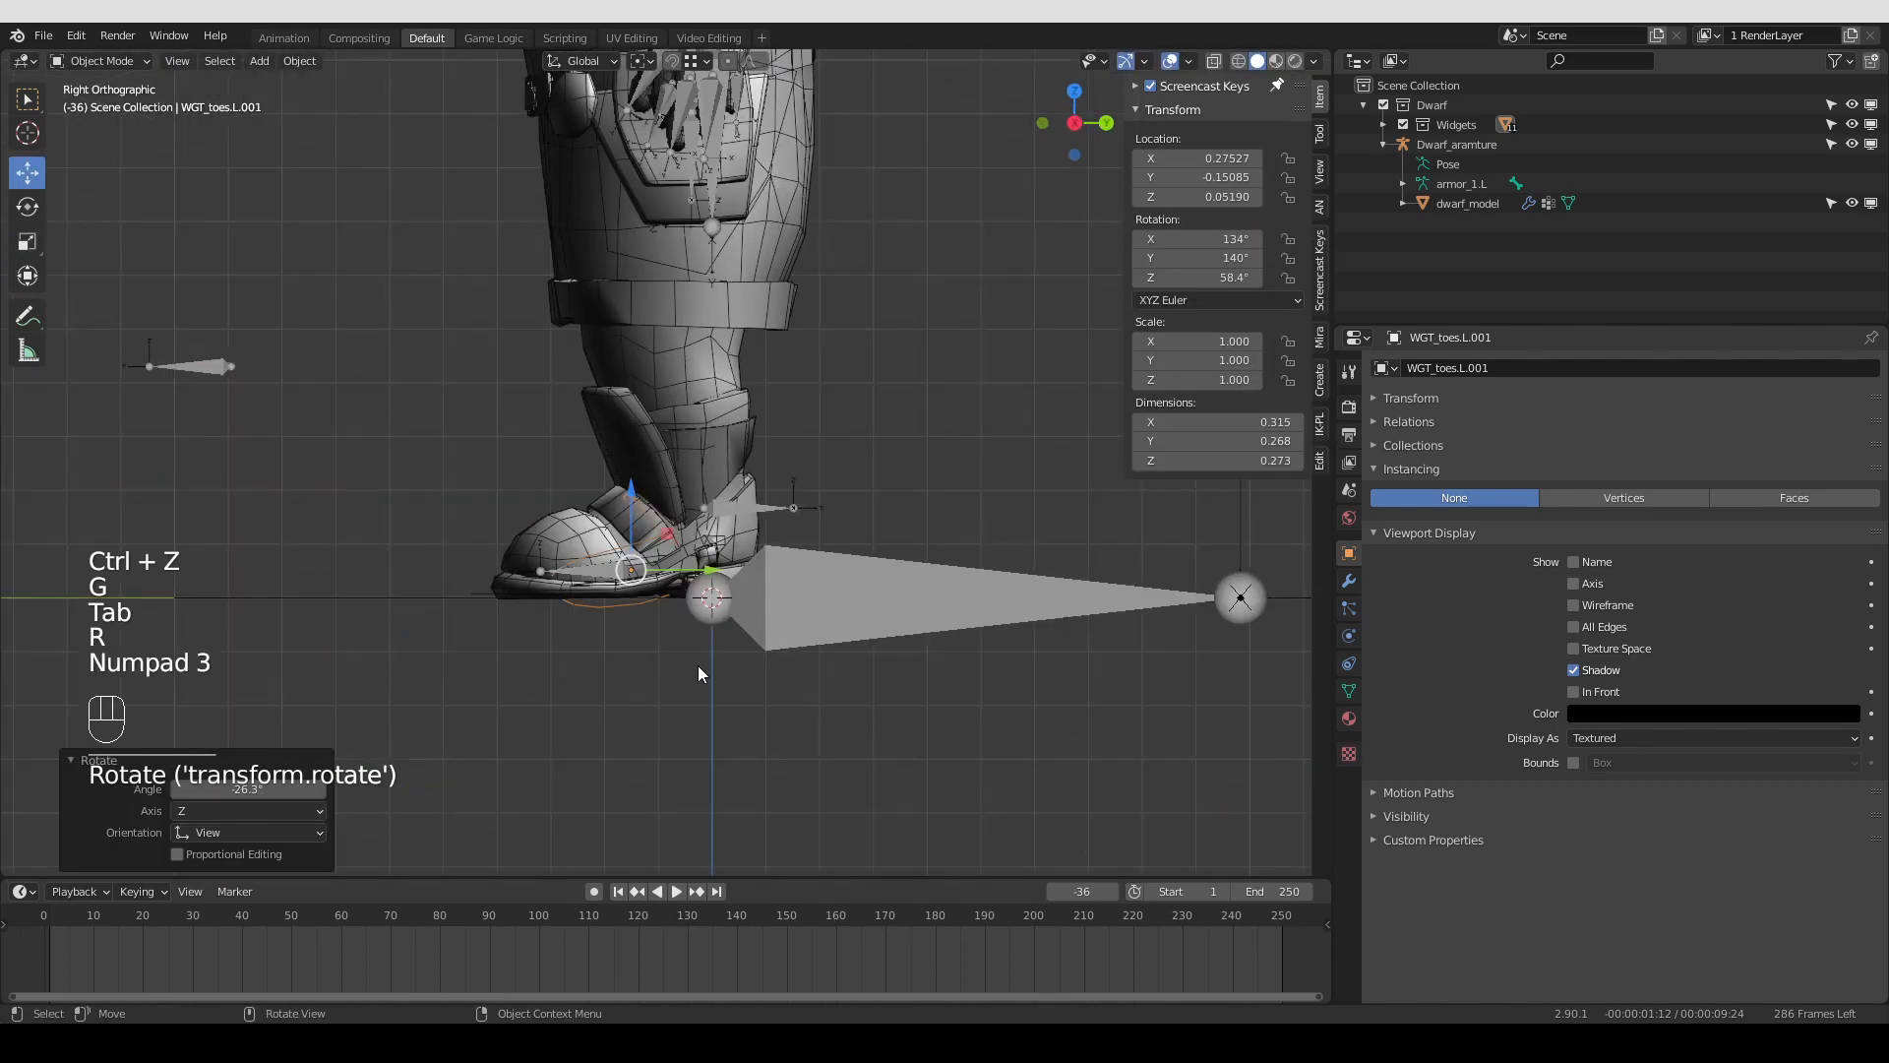
pyautogui.press('g')
pyautogui.click(635, 633)
pyautogui.moveTo(635, 633); pyautogui.dragTo(711, 516, button='middle')
pyautogui.press('r')
pyautogui.press('r')
pyautogui.click(733, 554)
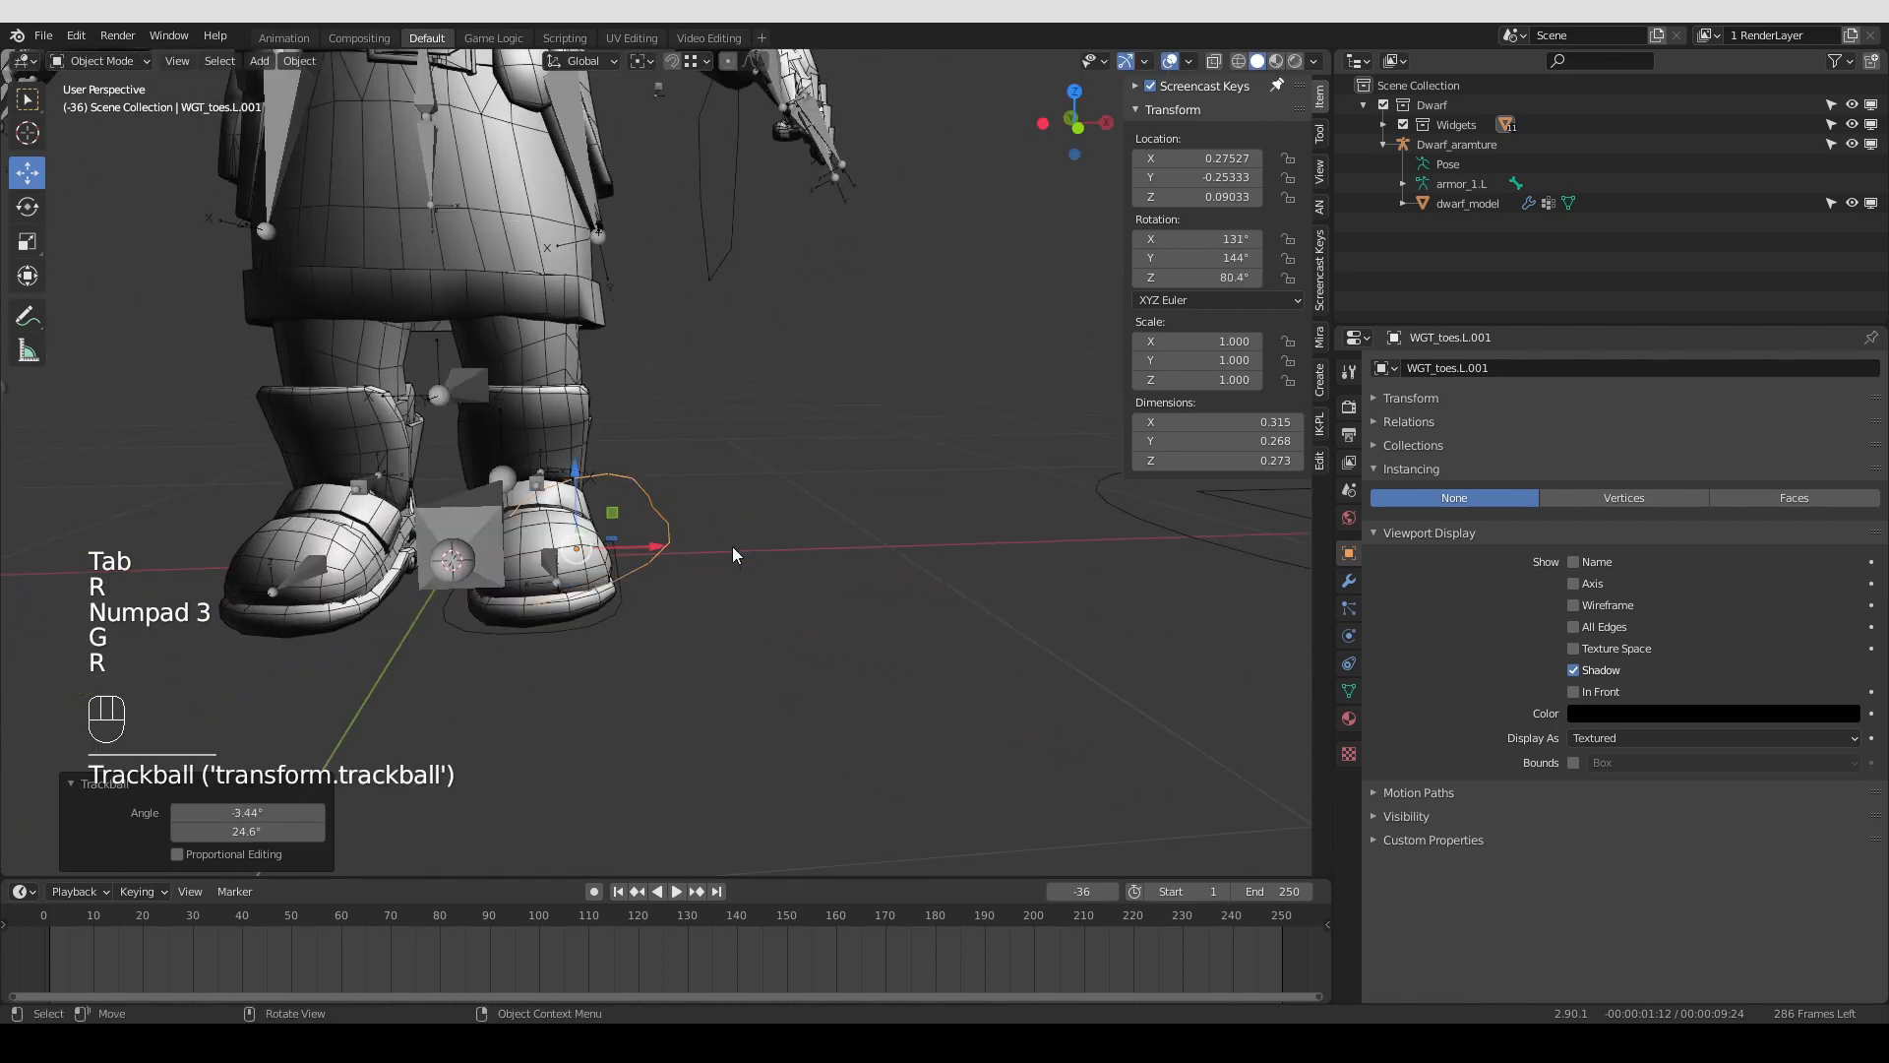
# Rotate WGT_toes.L.001 around the left boot and reposition it at about X 0.190, Y -0.277, Z 0.114
pyautogui.press('r')
pyautogui.press('r')
pyautogui.press('r')
pyautogui.click(586, 640)
pyautogui.press('g')
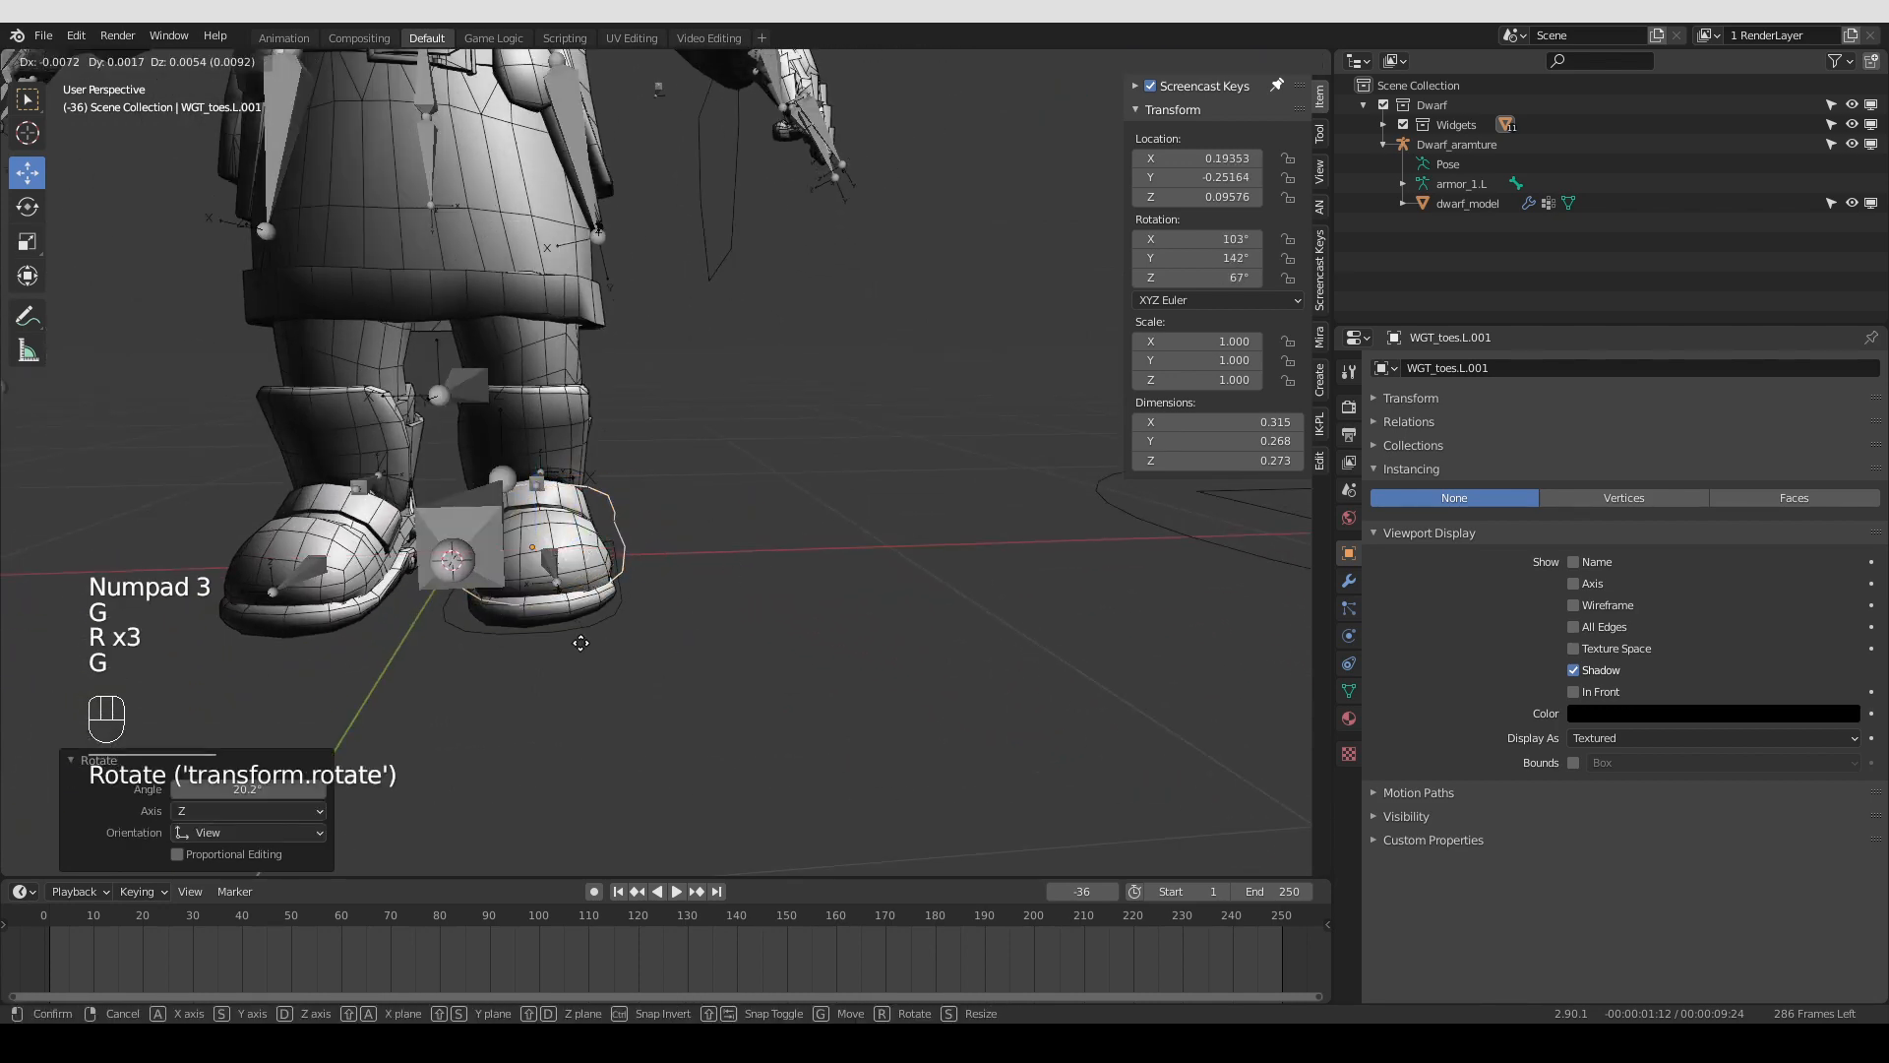
pyautogui.click(581, 645)
pyautogui.moveTo(657, 636); pyautogui.dragTo(549, 632, button='middle')
pyautogui.press('g')
pyautogui.click(536, 621)
# Select the Dwarf_aramture armature and turn off its In Front display
pyautogui.press('Tab')
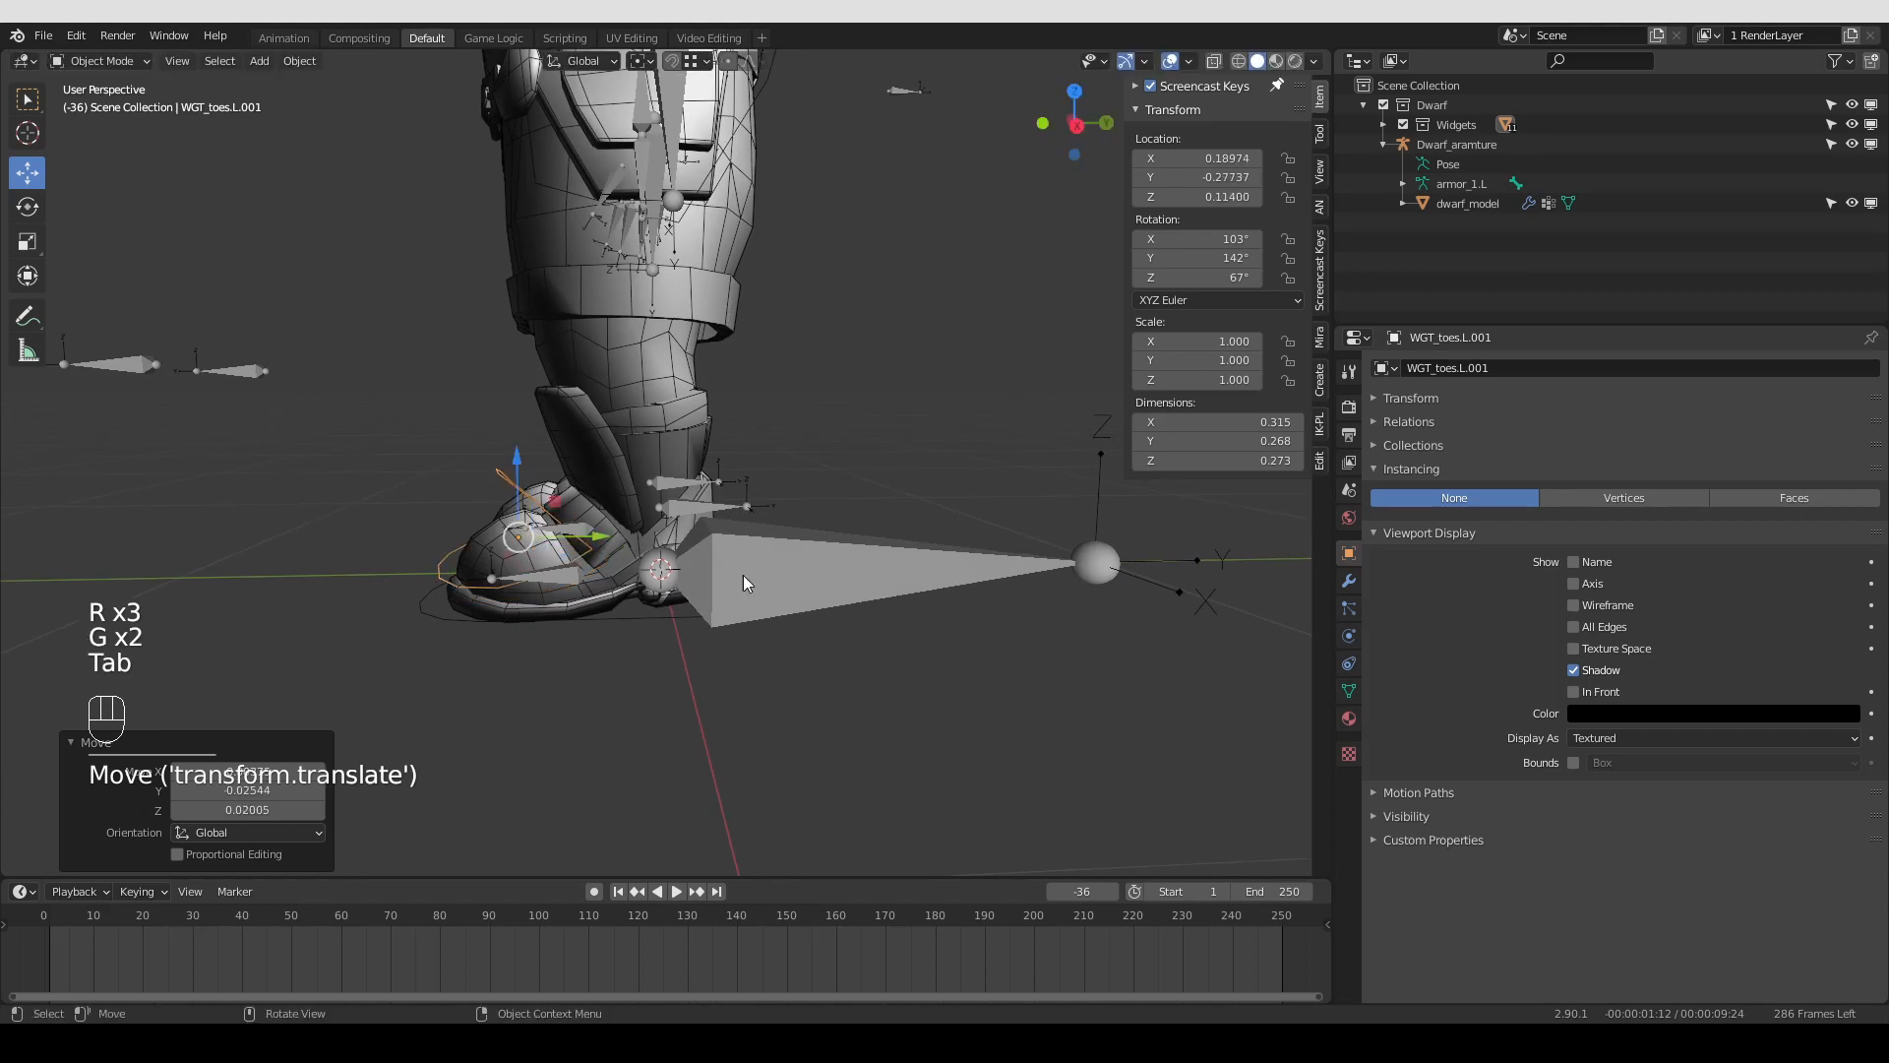
pyautogui.click(795, 565)
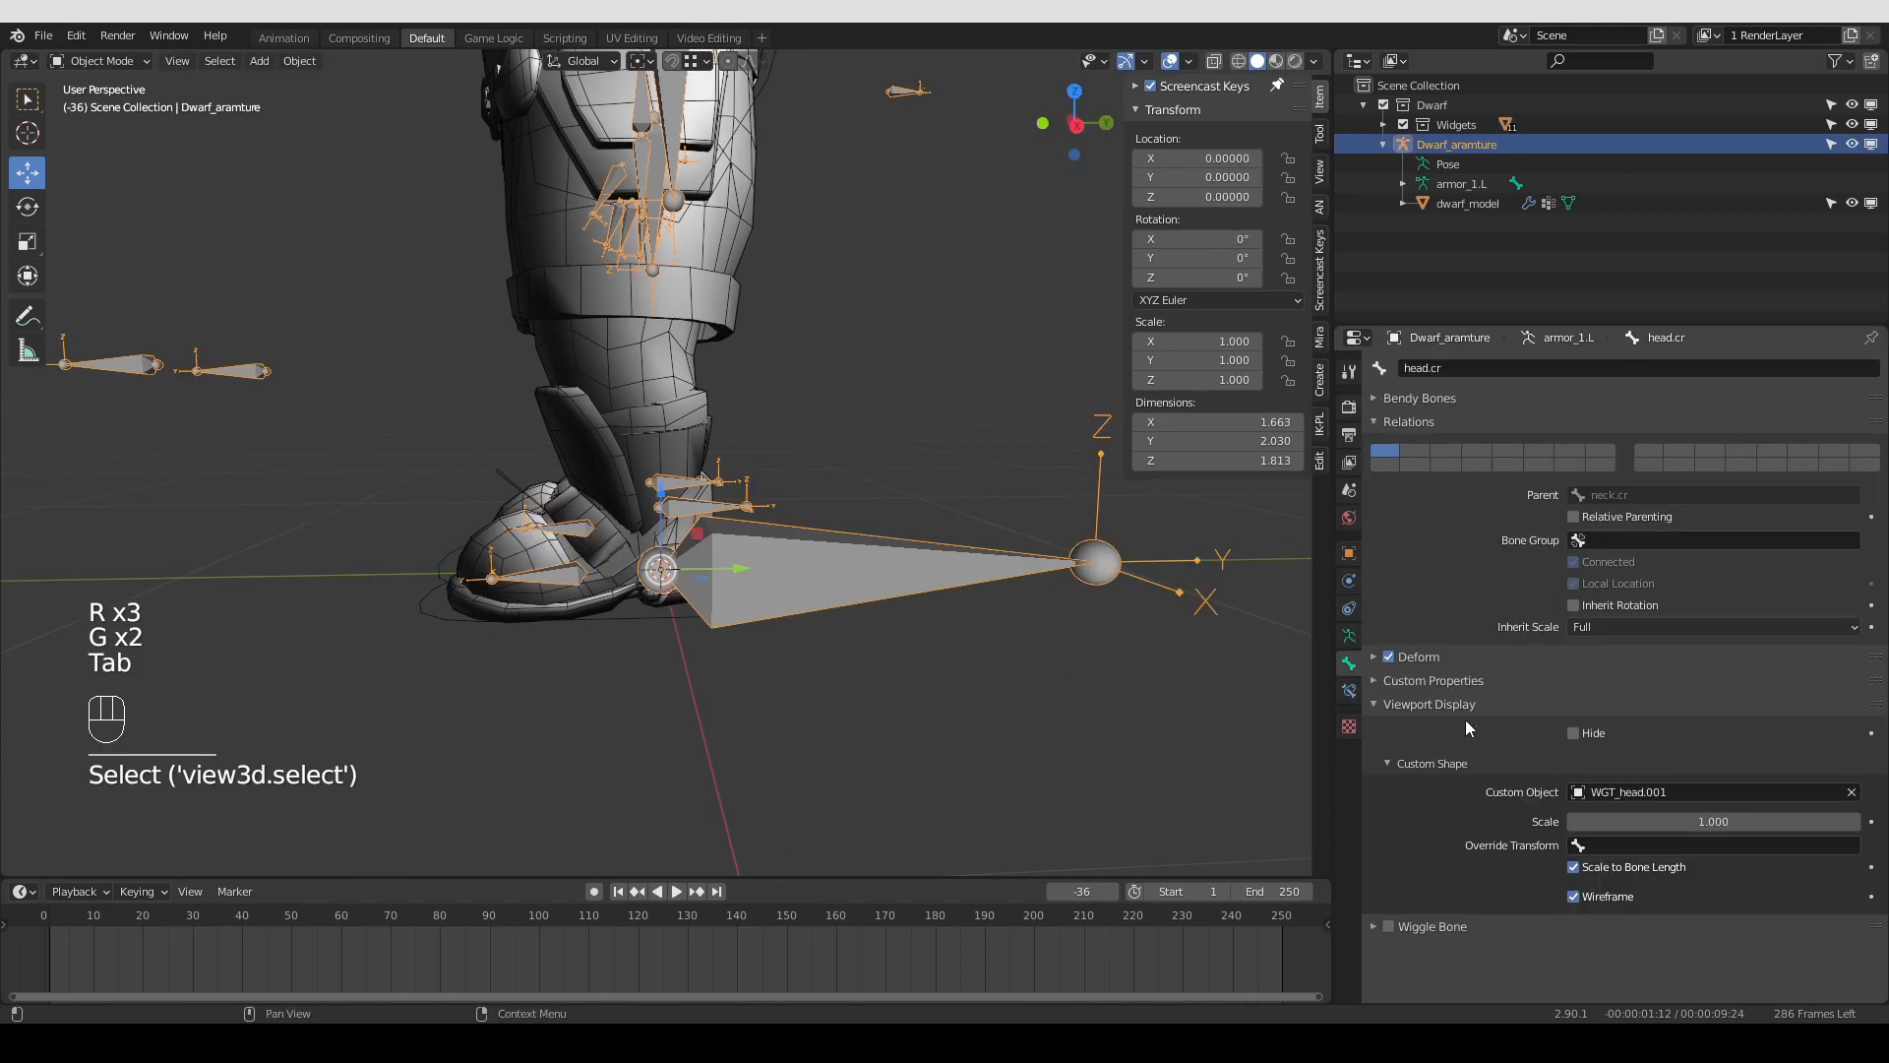
pyautogui.click(1349, 552)
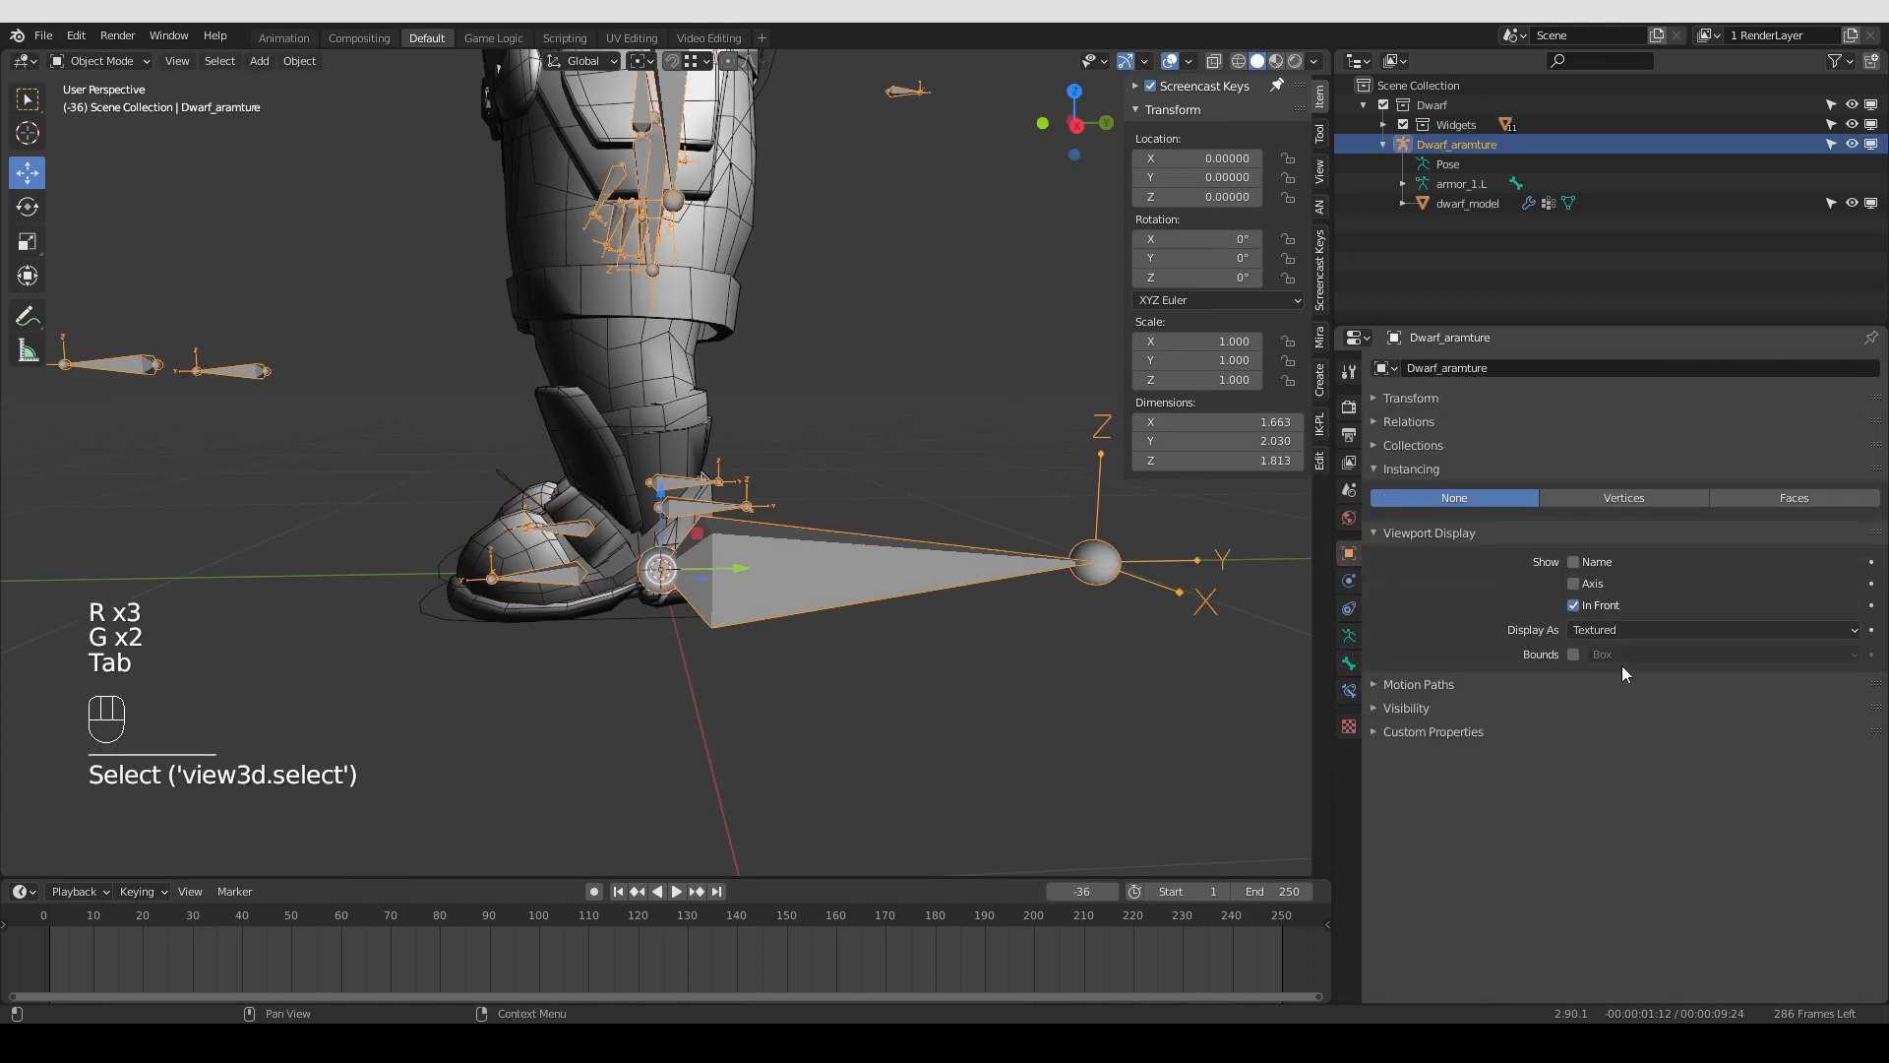
pyautogui.click(1574, 606)
# In Edit Mode, shift the WGT_toes.L.001 mesh slightly along X and scale it to about 0.89
pyautogui.moveTo(748, 630); pyautogui.dragTo(654, 573, button='middle')
pyautogui.click(598, 580)
pyautogui.press('Tab')
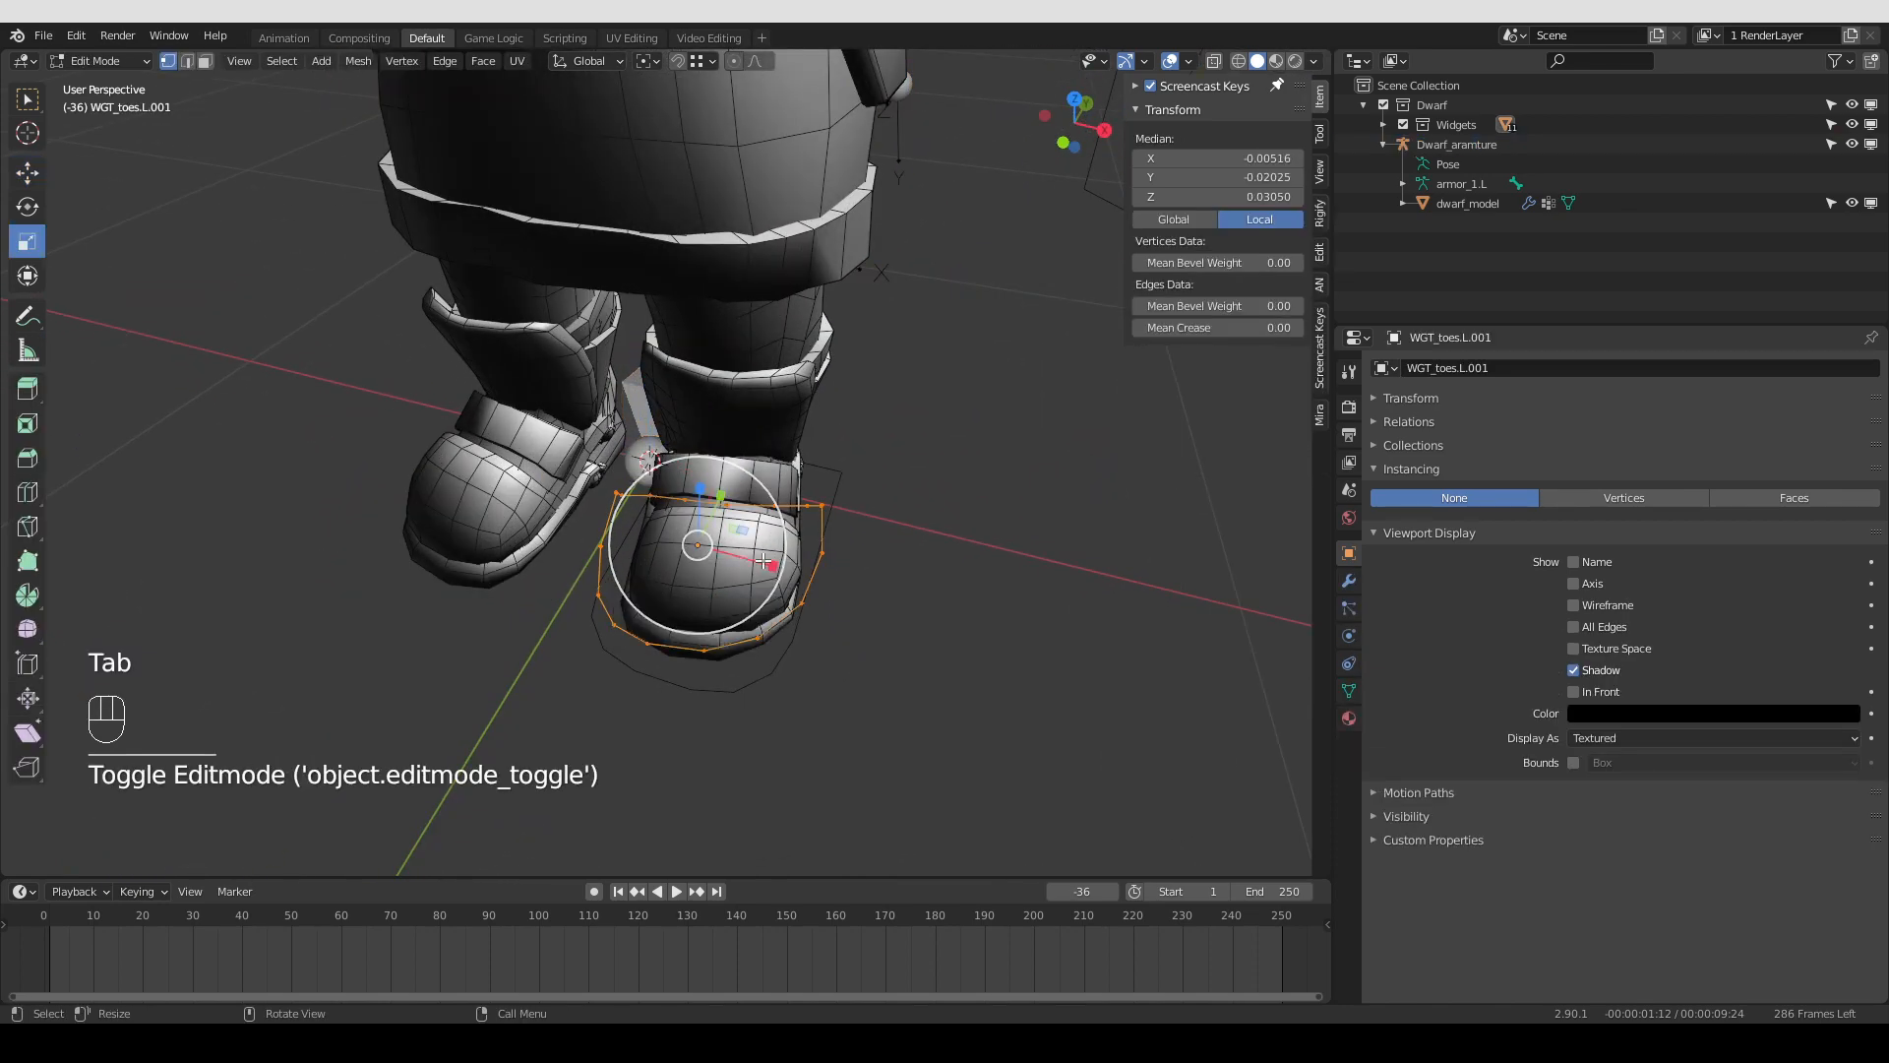
pyautogui.click(27, 173)
pyautogui.moveTo(772, 566); pyautogui.dragTo(755, 561)
pyautogui.moveTo(755, 562); pyautogui.dragTo(719, 532, button='middle')
pyautogui.press('s')
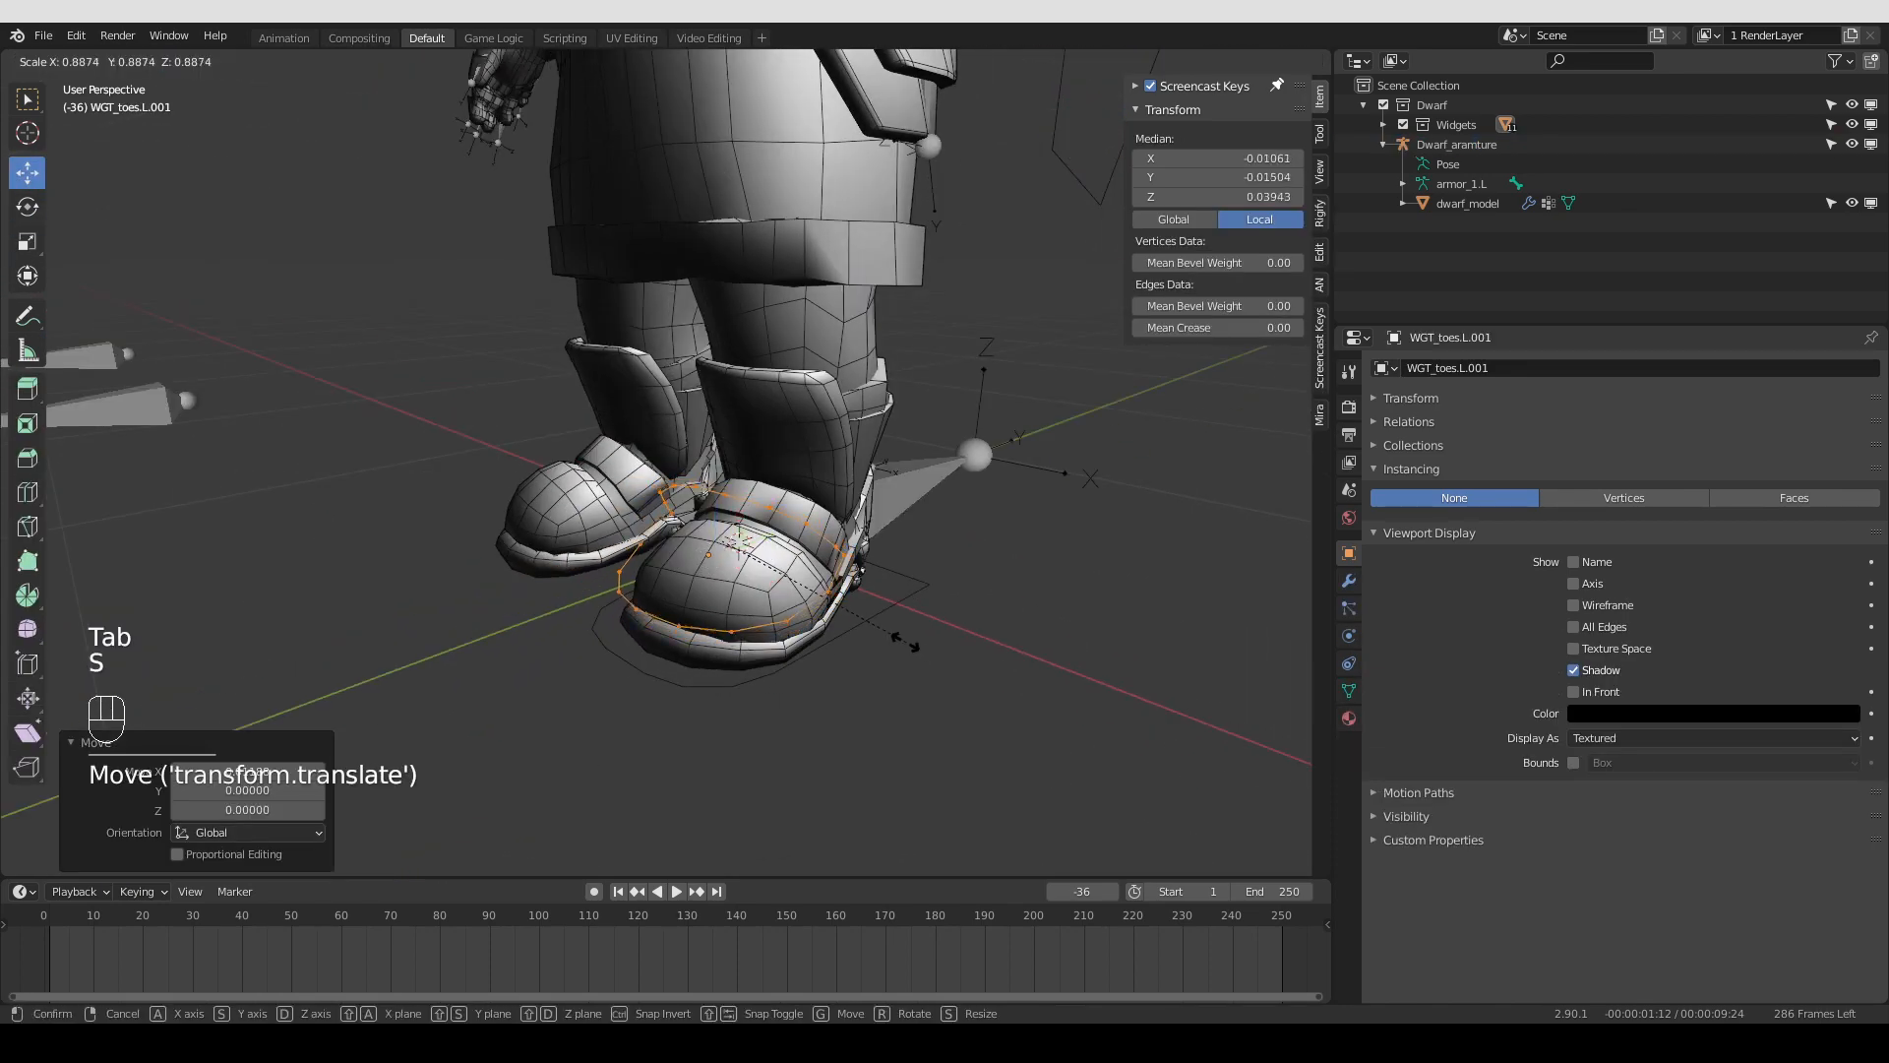
pyautogui.click(910, 645)
pyautogui.moveTo(910, 645); pyautogui.dragTo(964, 679, button='middle')
# Move the WGT_toes.L.001 mesh to center it around the left boot, and return to Object Mode
pyautogui.press('g')
pyautogui.click(792, 644)
pyautogui.press('g')
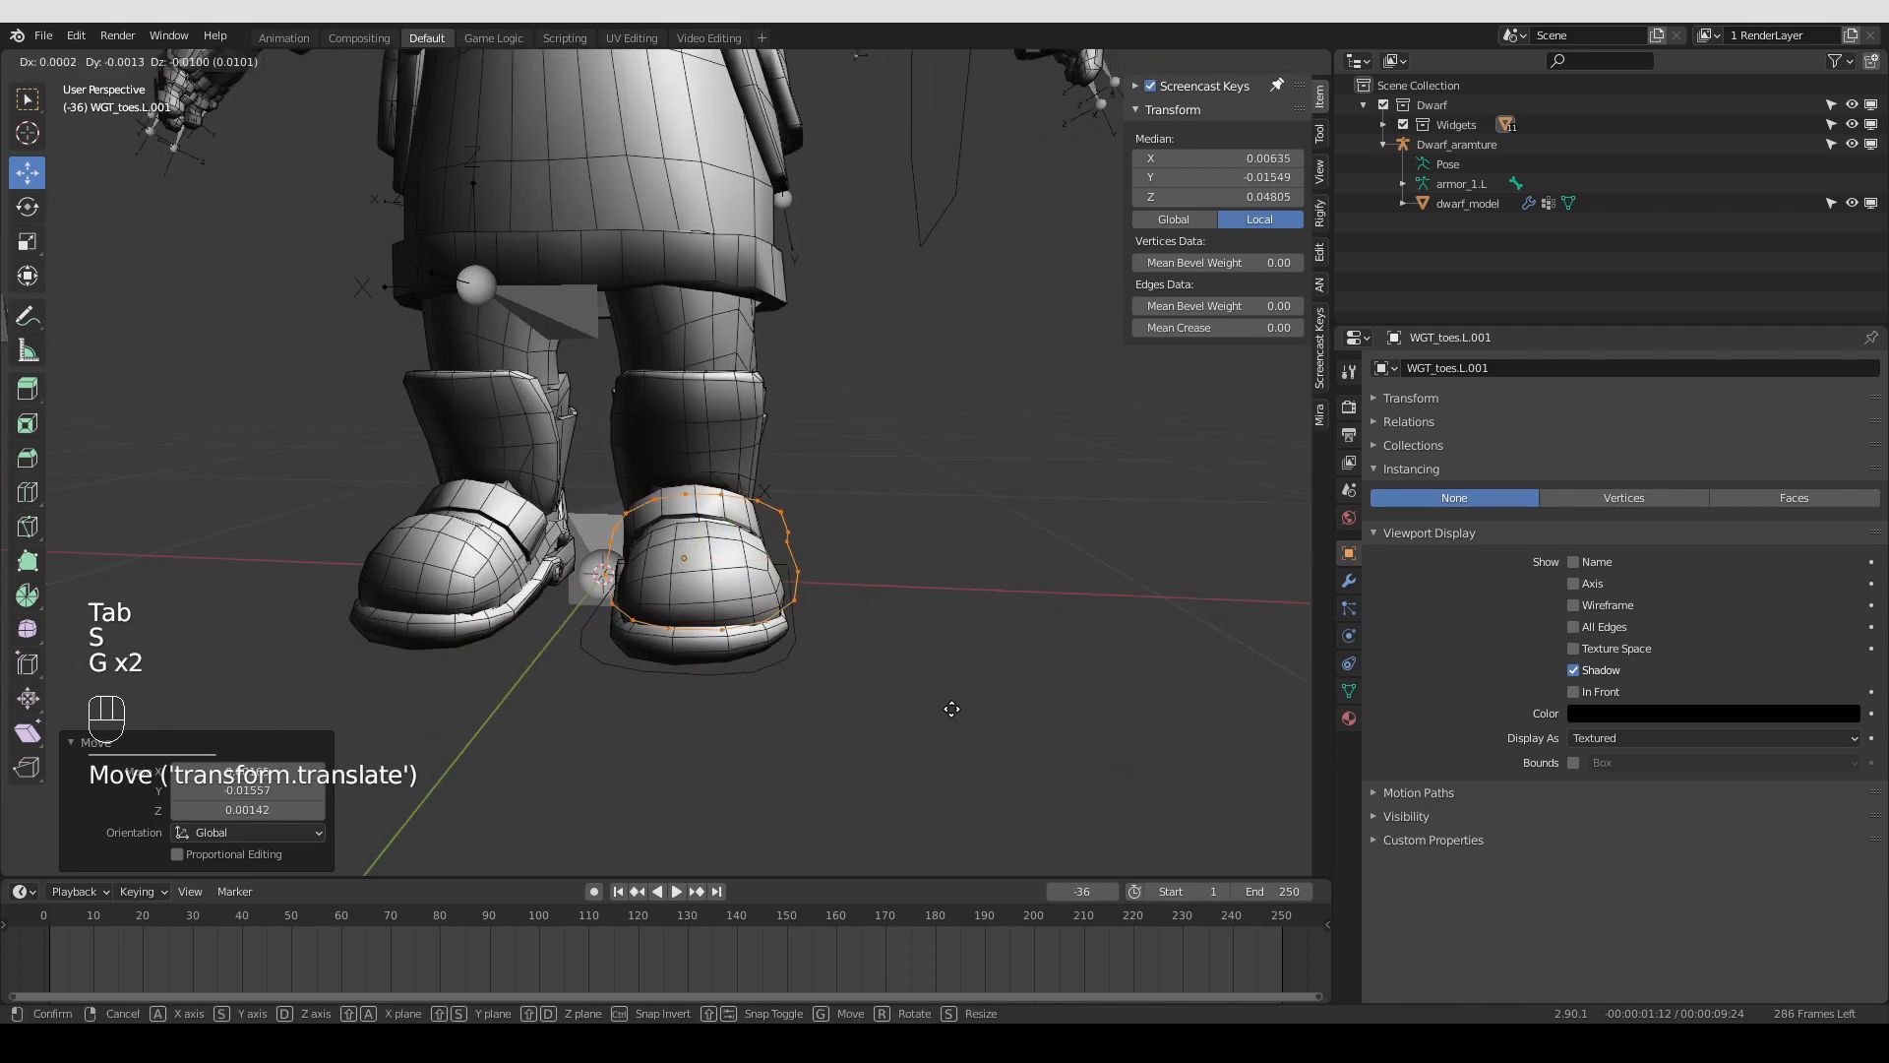
pyautogui.click(945, 701)
pyautogui.press('Tab')
# Try rotating the left leg armor bone a_2.L in Pose Mode and cancel the rotation
pyautogui.press('KP_1')
pyautogui.click(964, 425)
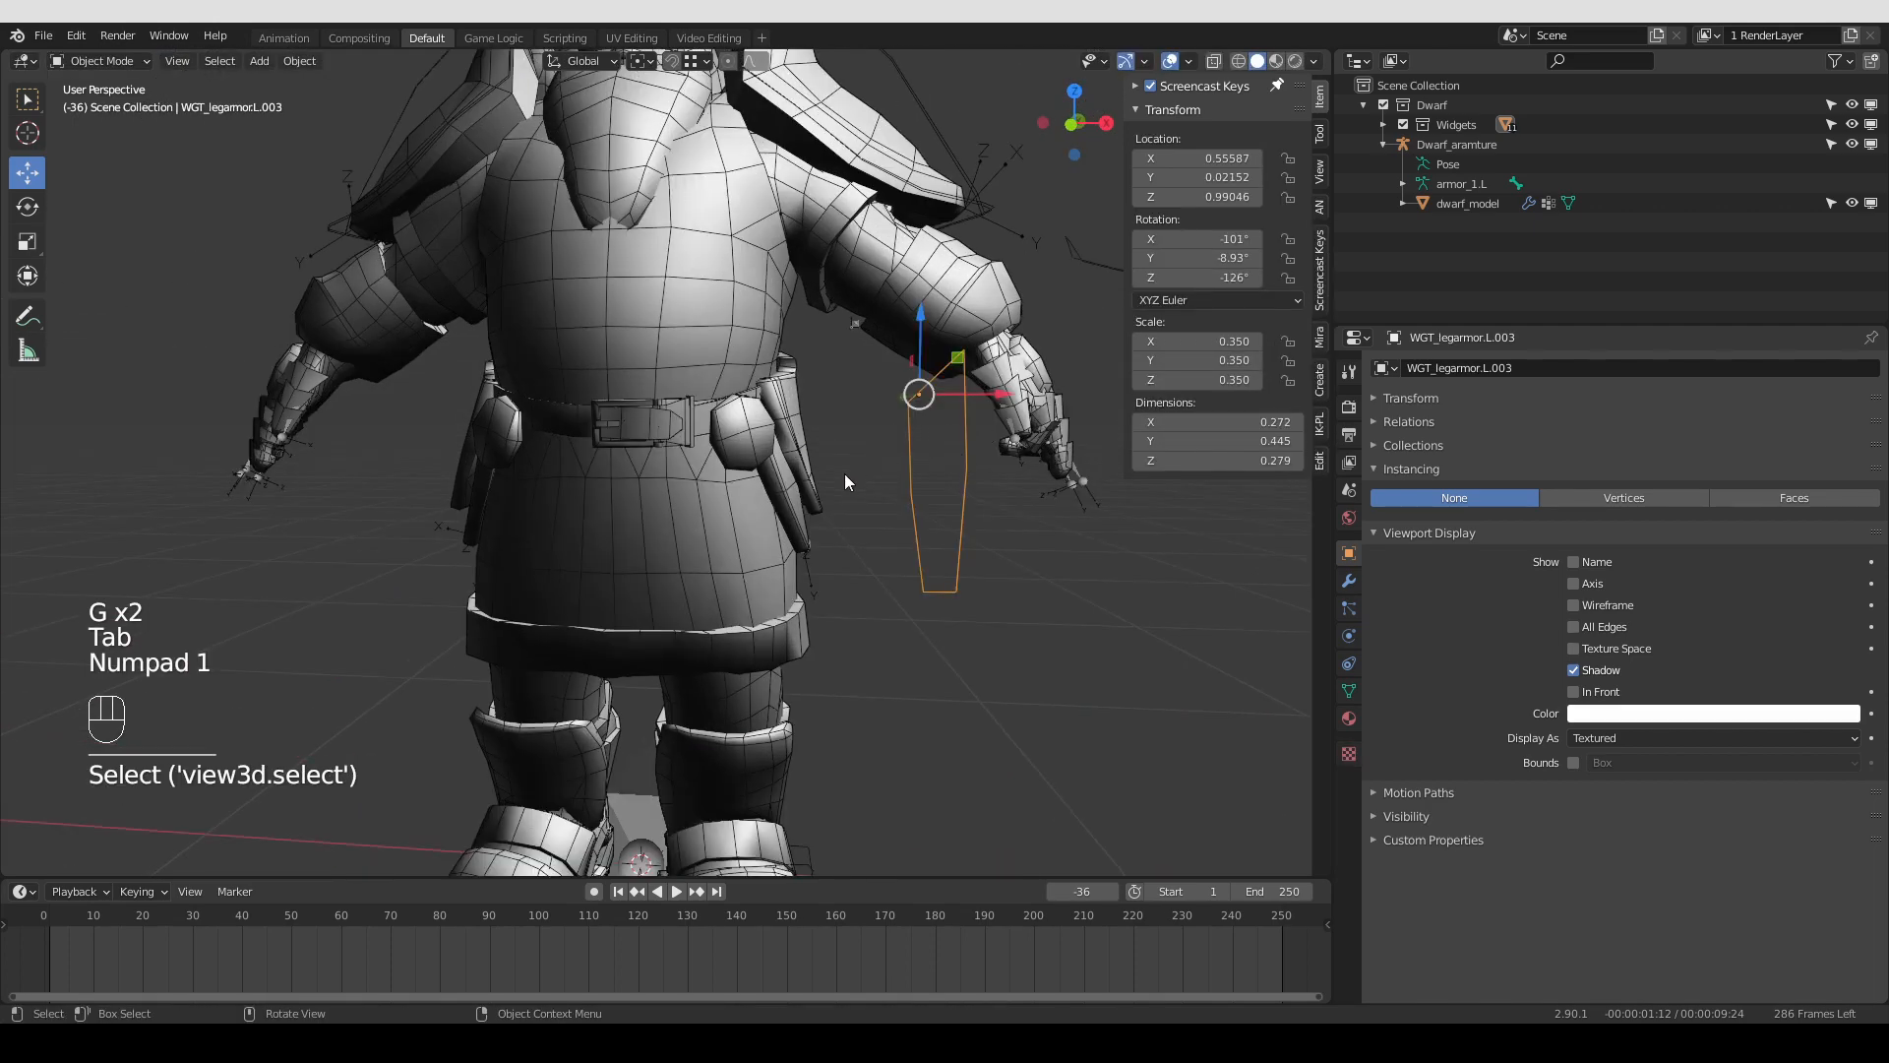
pyautogui.moveTo(847, 482); pyautogui.dragTo(805, 412, button='middle')
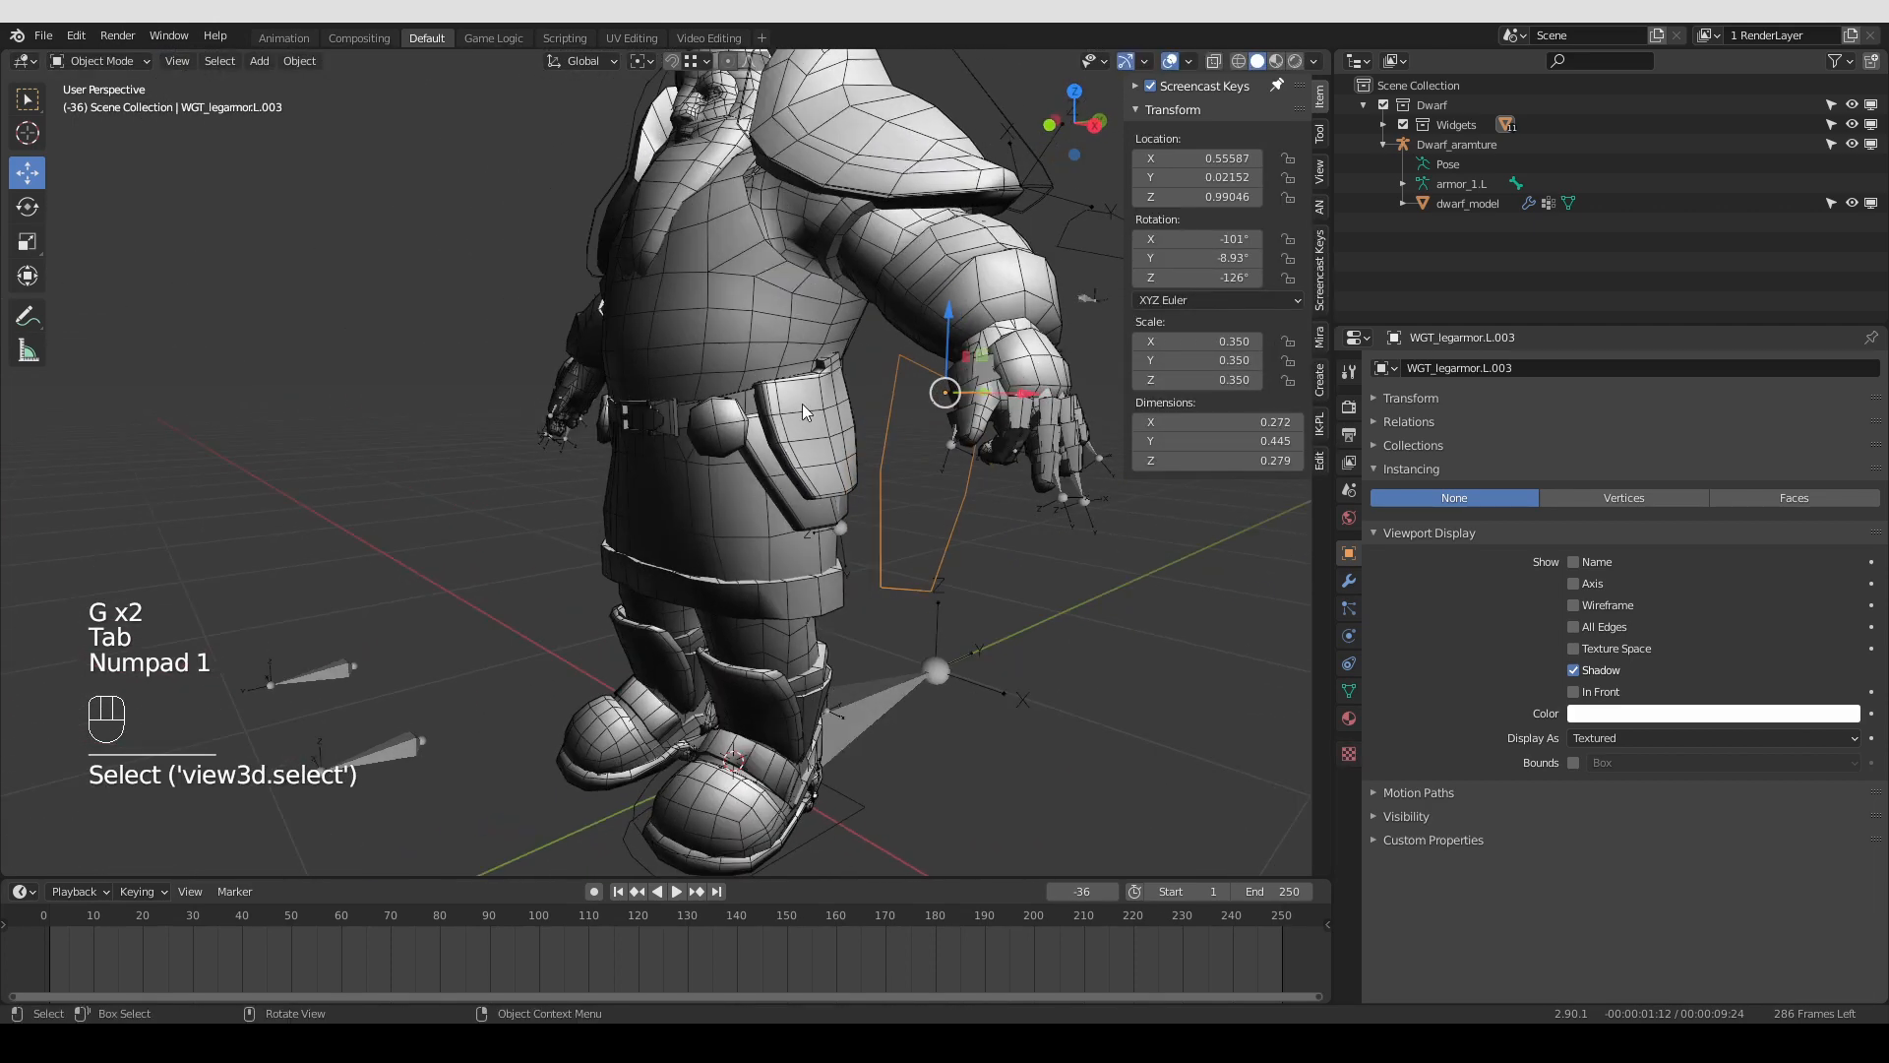
pyautogui.click(841, 529)
pyautogui.press('Tab')
pyautogui.click(844, 524)
pyautogui.press('r')
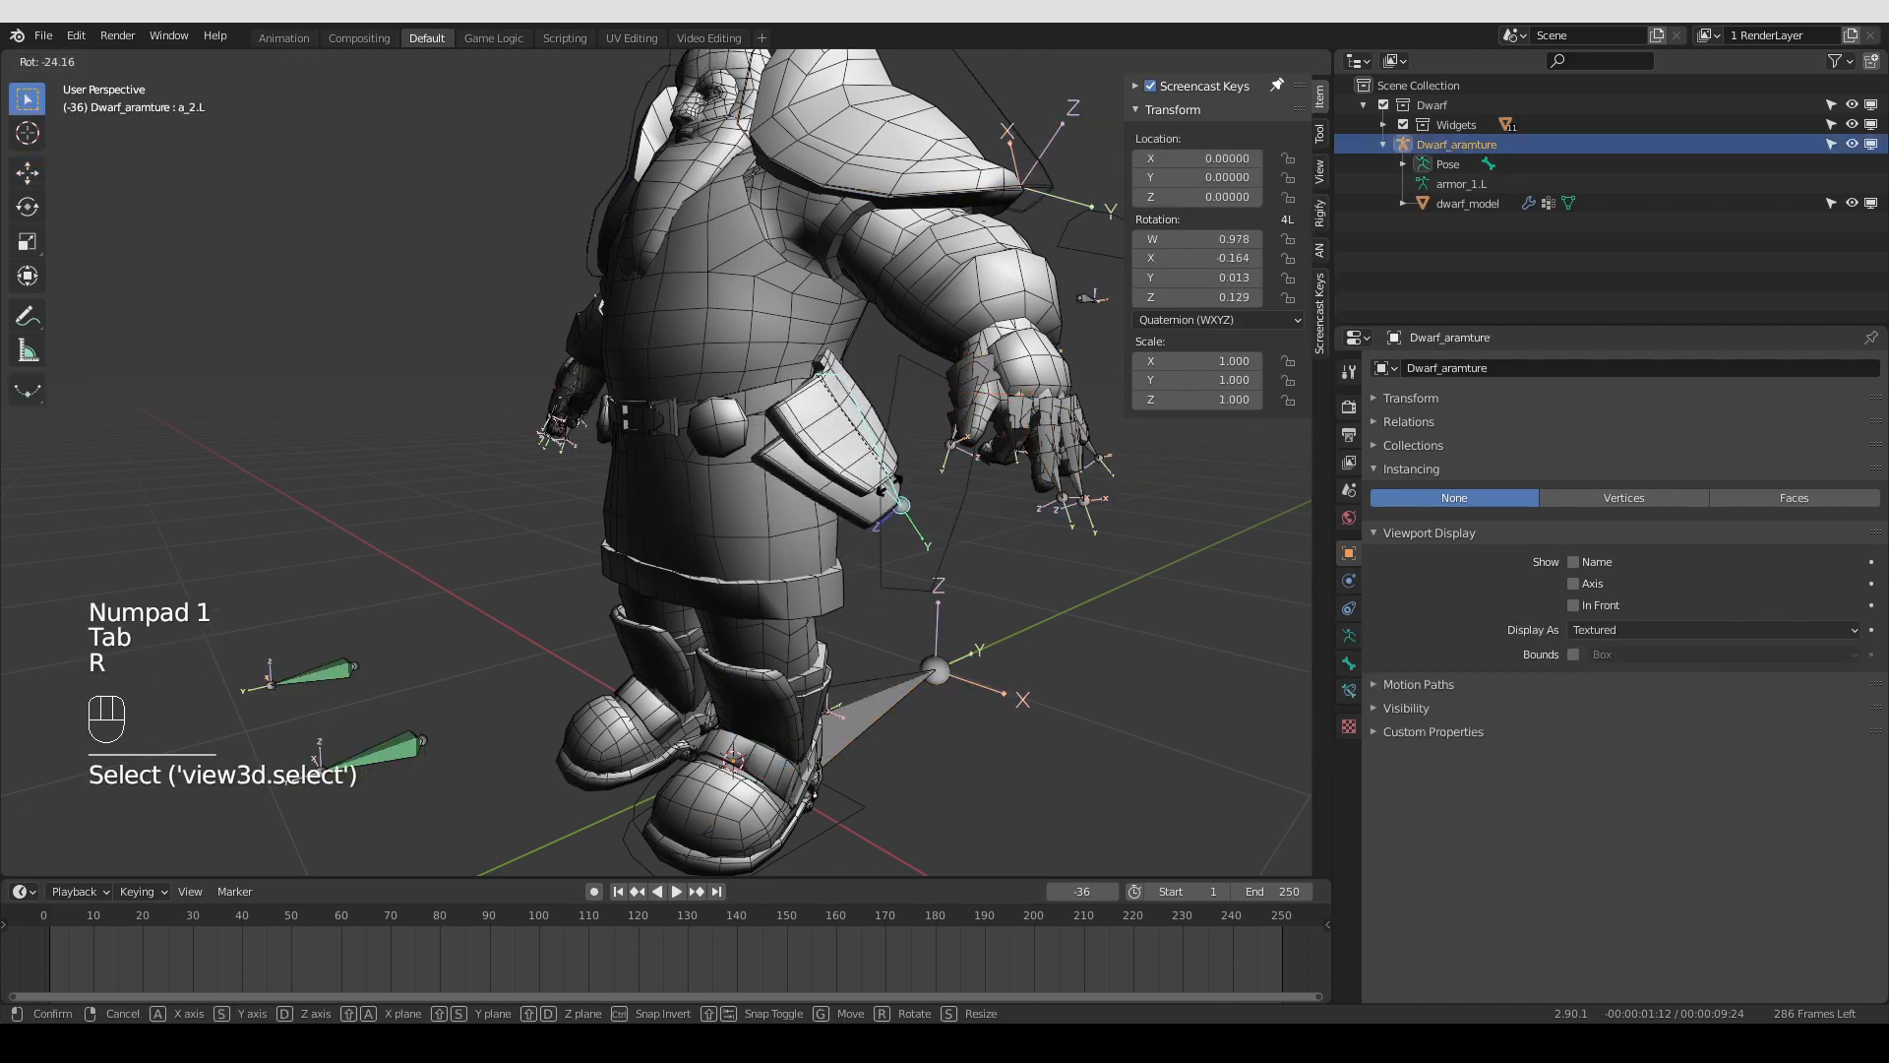
pyautogui.rightClick(931, 527)
# Test the leg pose by raising the leg_IK bone and moving the left foot outward, with X-ray on
pyautogui.scroll(-3, 907, 549)
pyautogui.moveTo(908, 549); pyautogui.dragTo(723, 699, button='middle')
pyautogui.hotkey('alt', 'z')
pyautogui.click(784, 690)
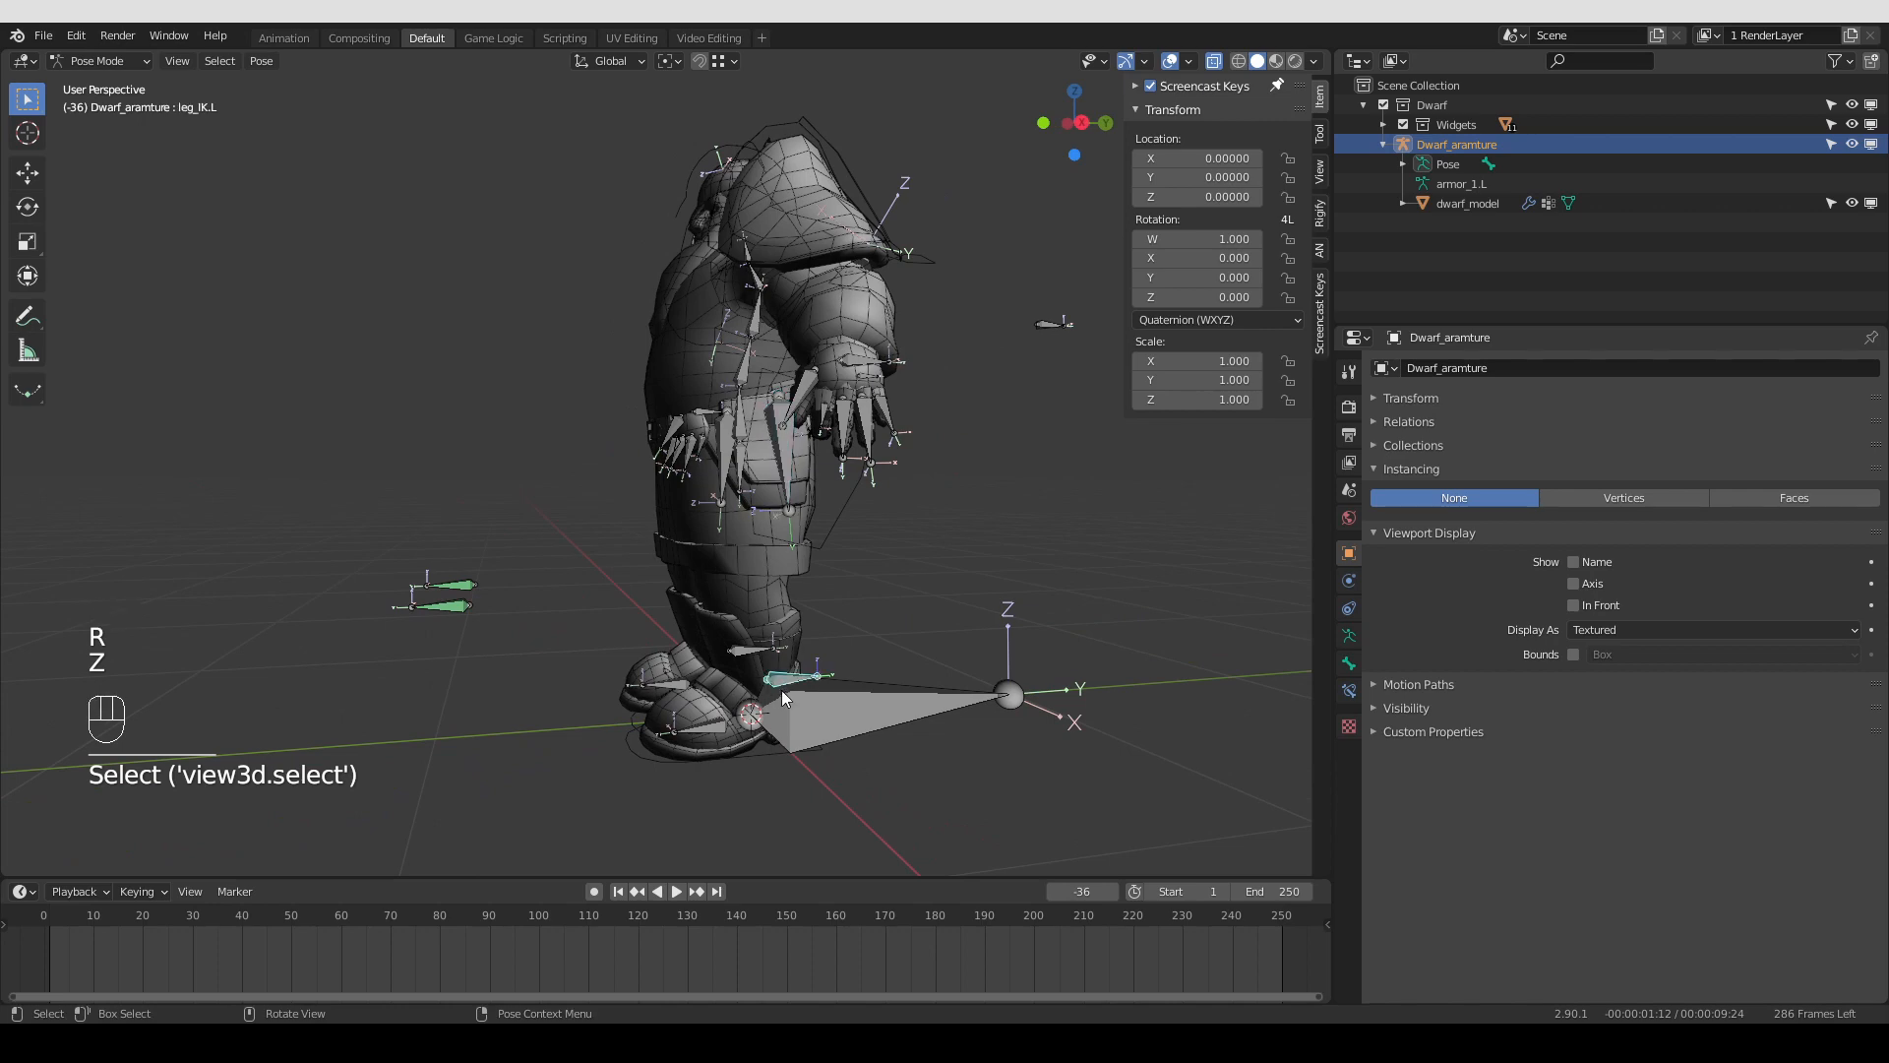
pyautogui.press('f')
pyautogui.press('g')
pyautogui.click(762, 574)
pyautogui.moveTo(761, 573); pyautogui.dragTo(936, 603, button='middle')
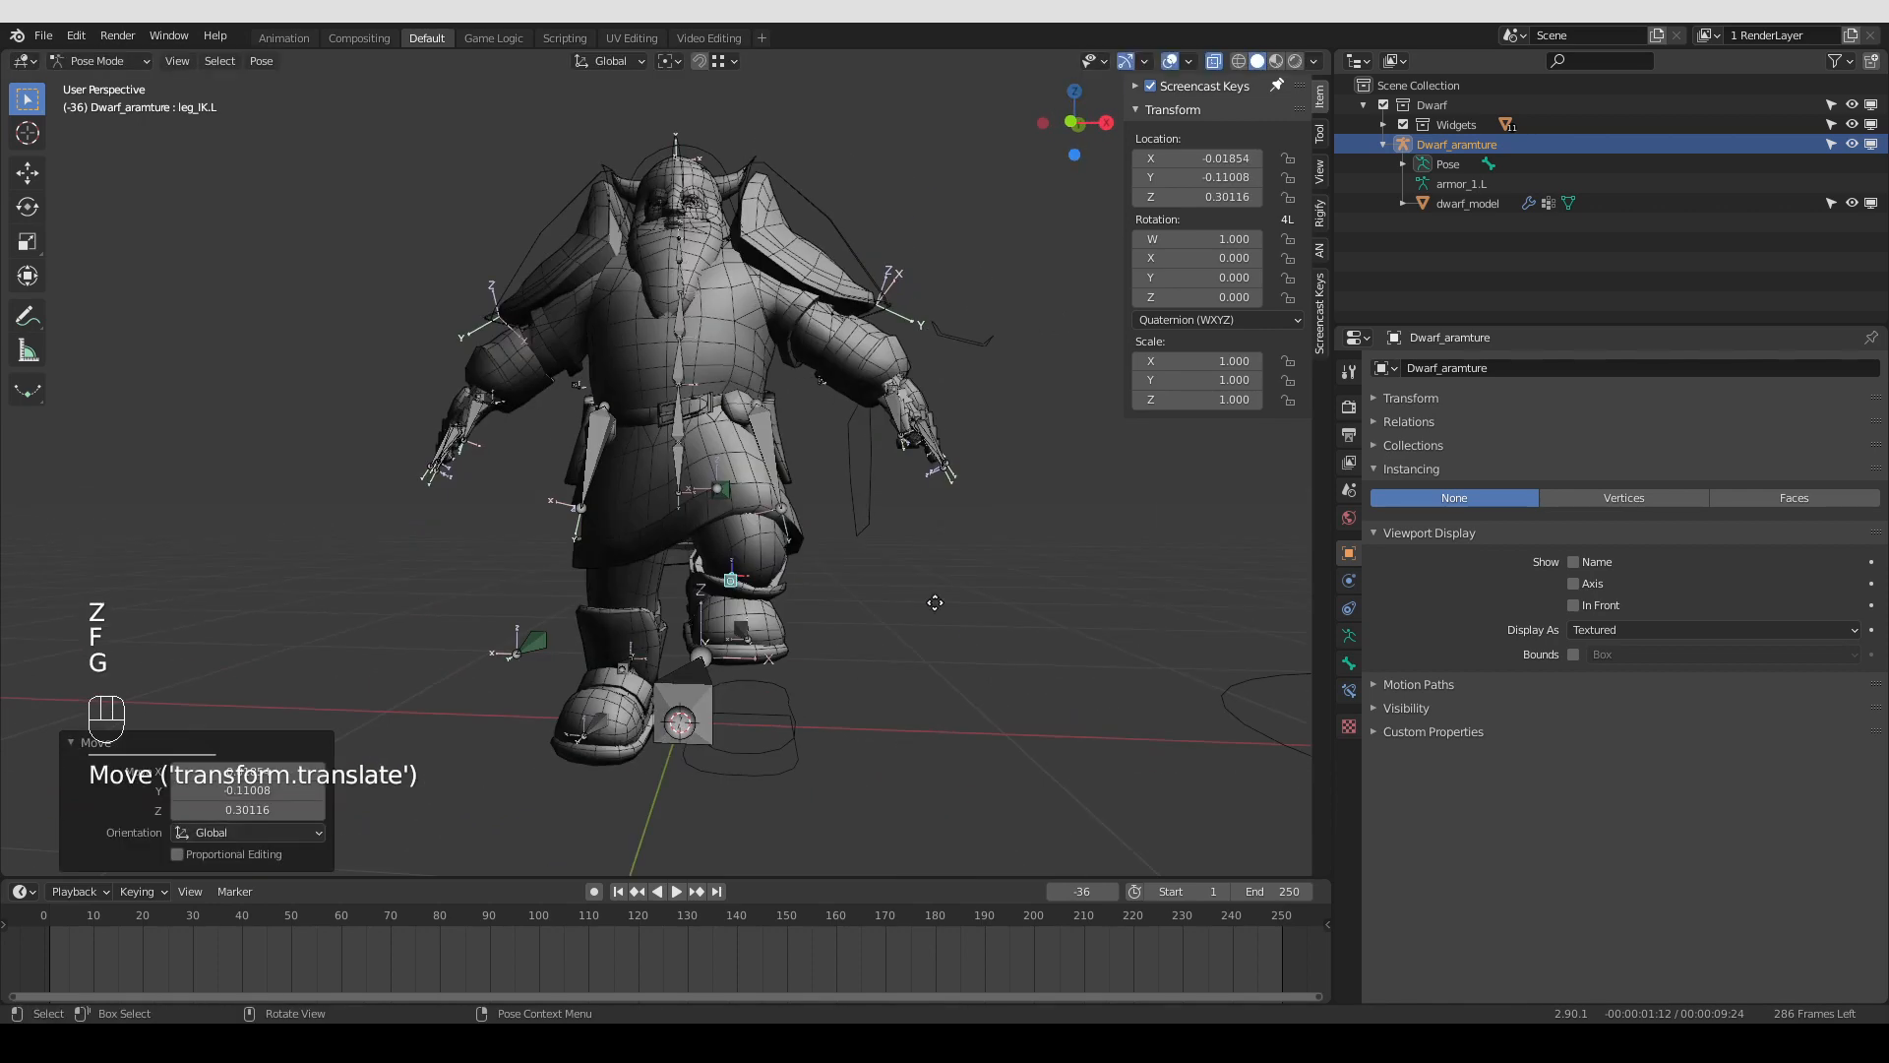
pyautogui.press('g')
pyautogui.rightClick(1026, 608)
# Rotate the a_2.L bone about 46° to swing the left leg armor away from the raised leg
pyautogui.click(777, 488)
pyautogui.press('r')
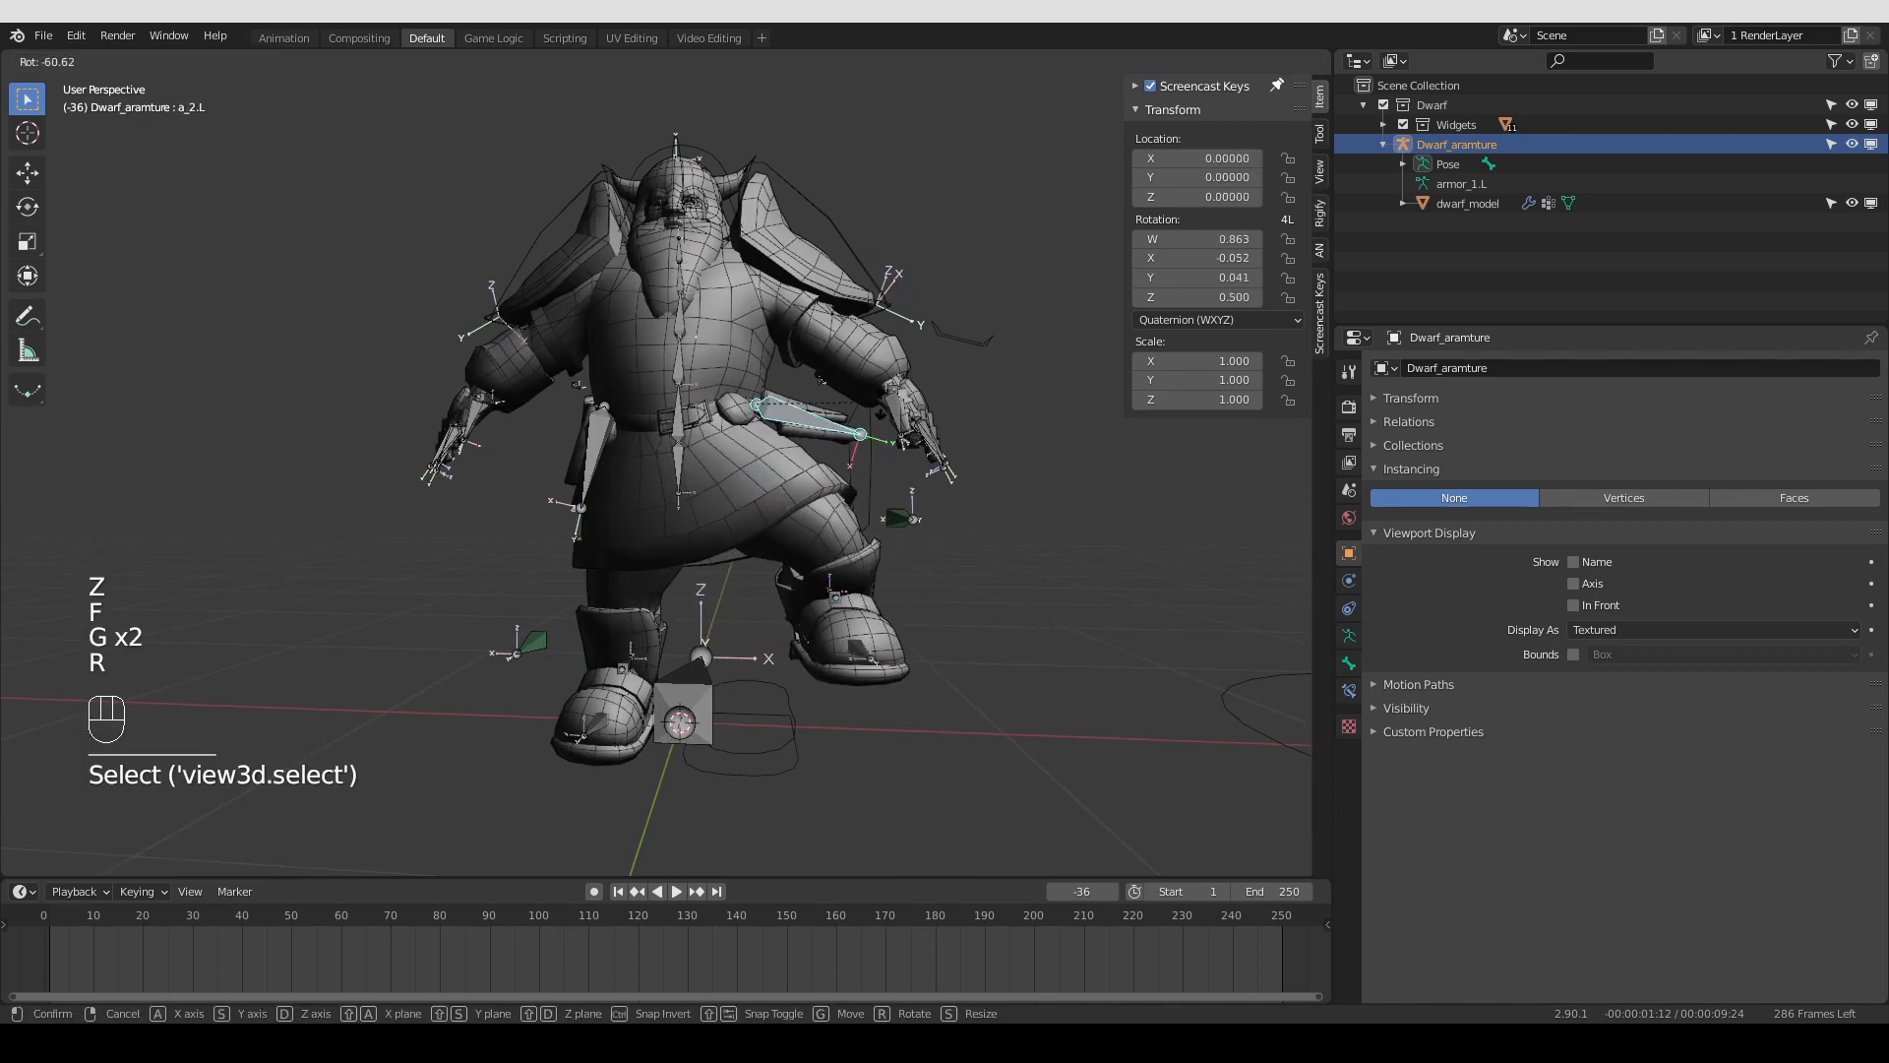
pyautogui.click(919, 592)
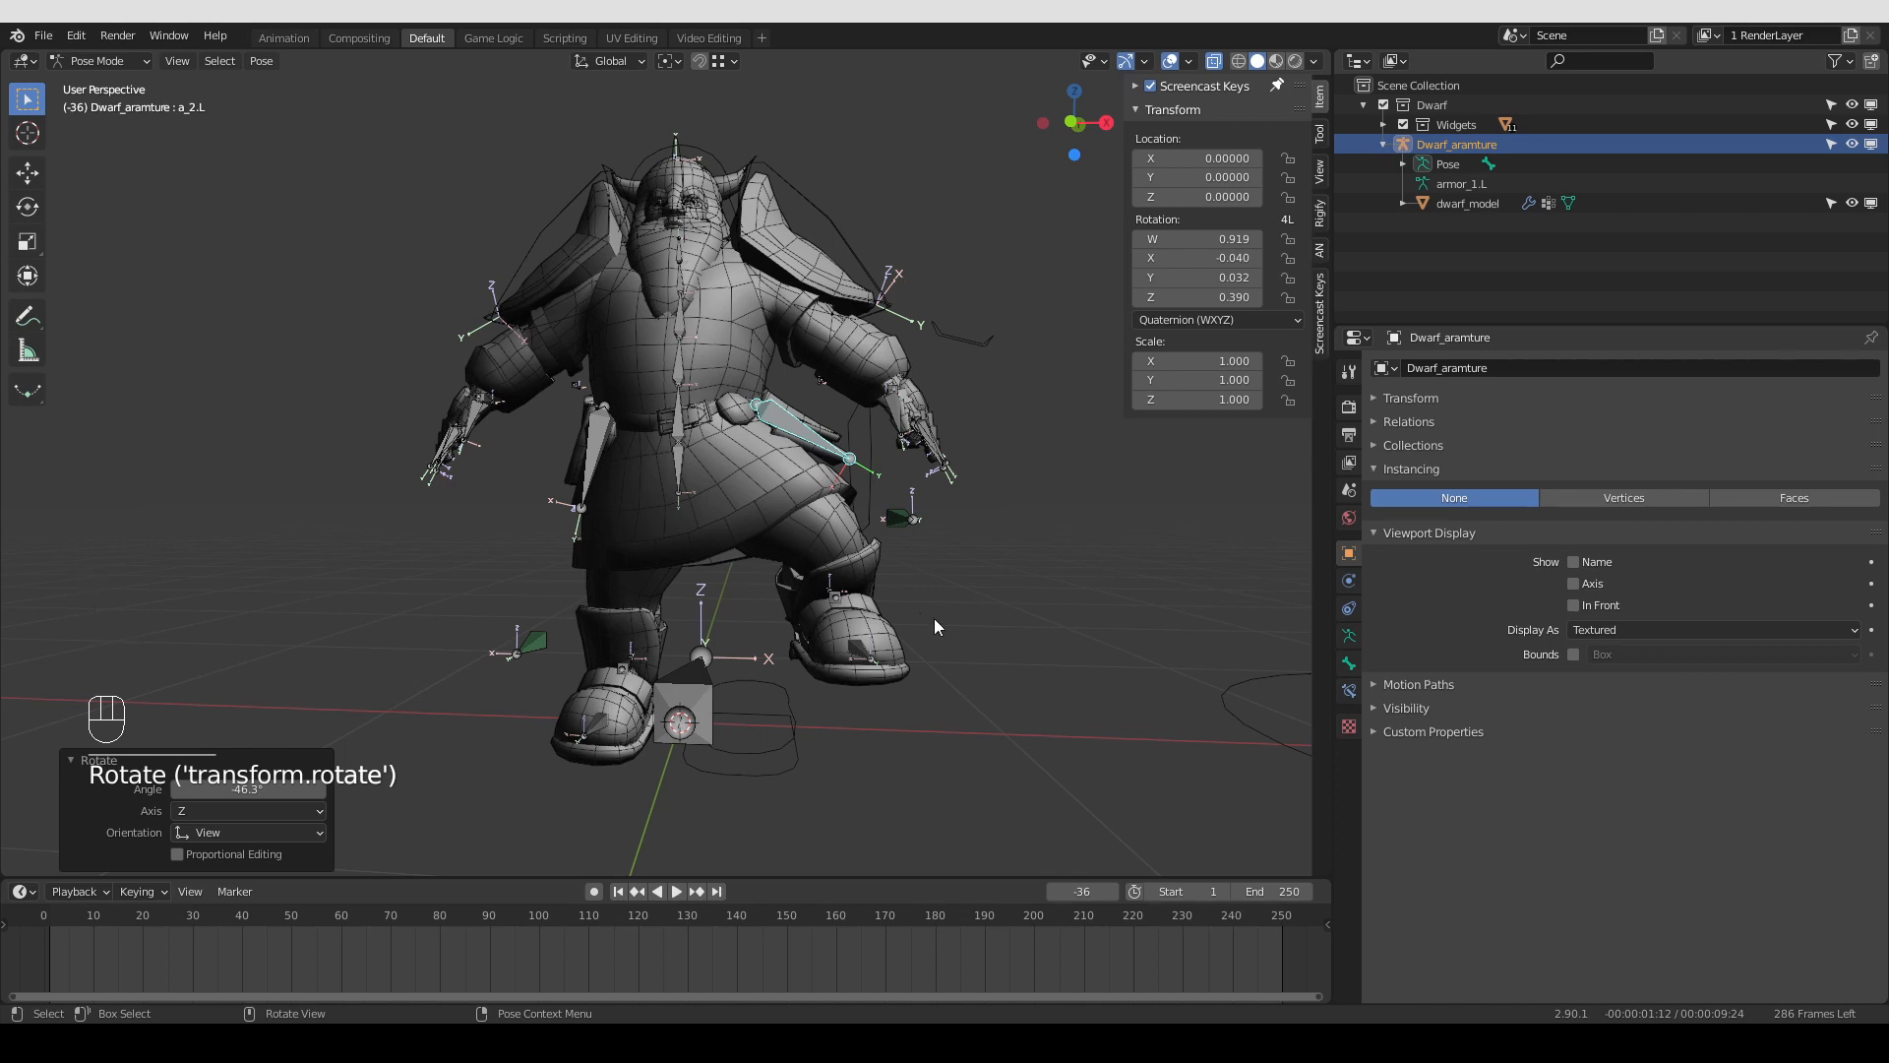
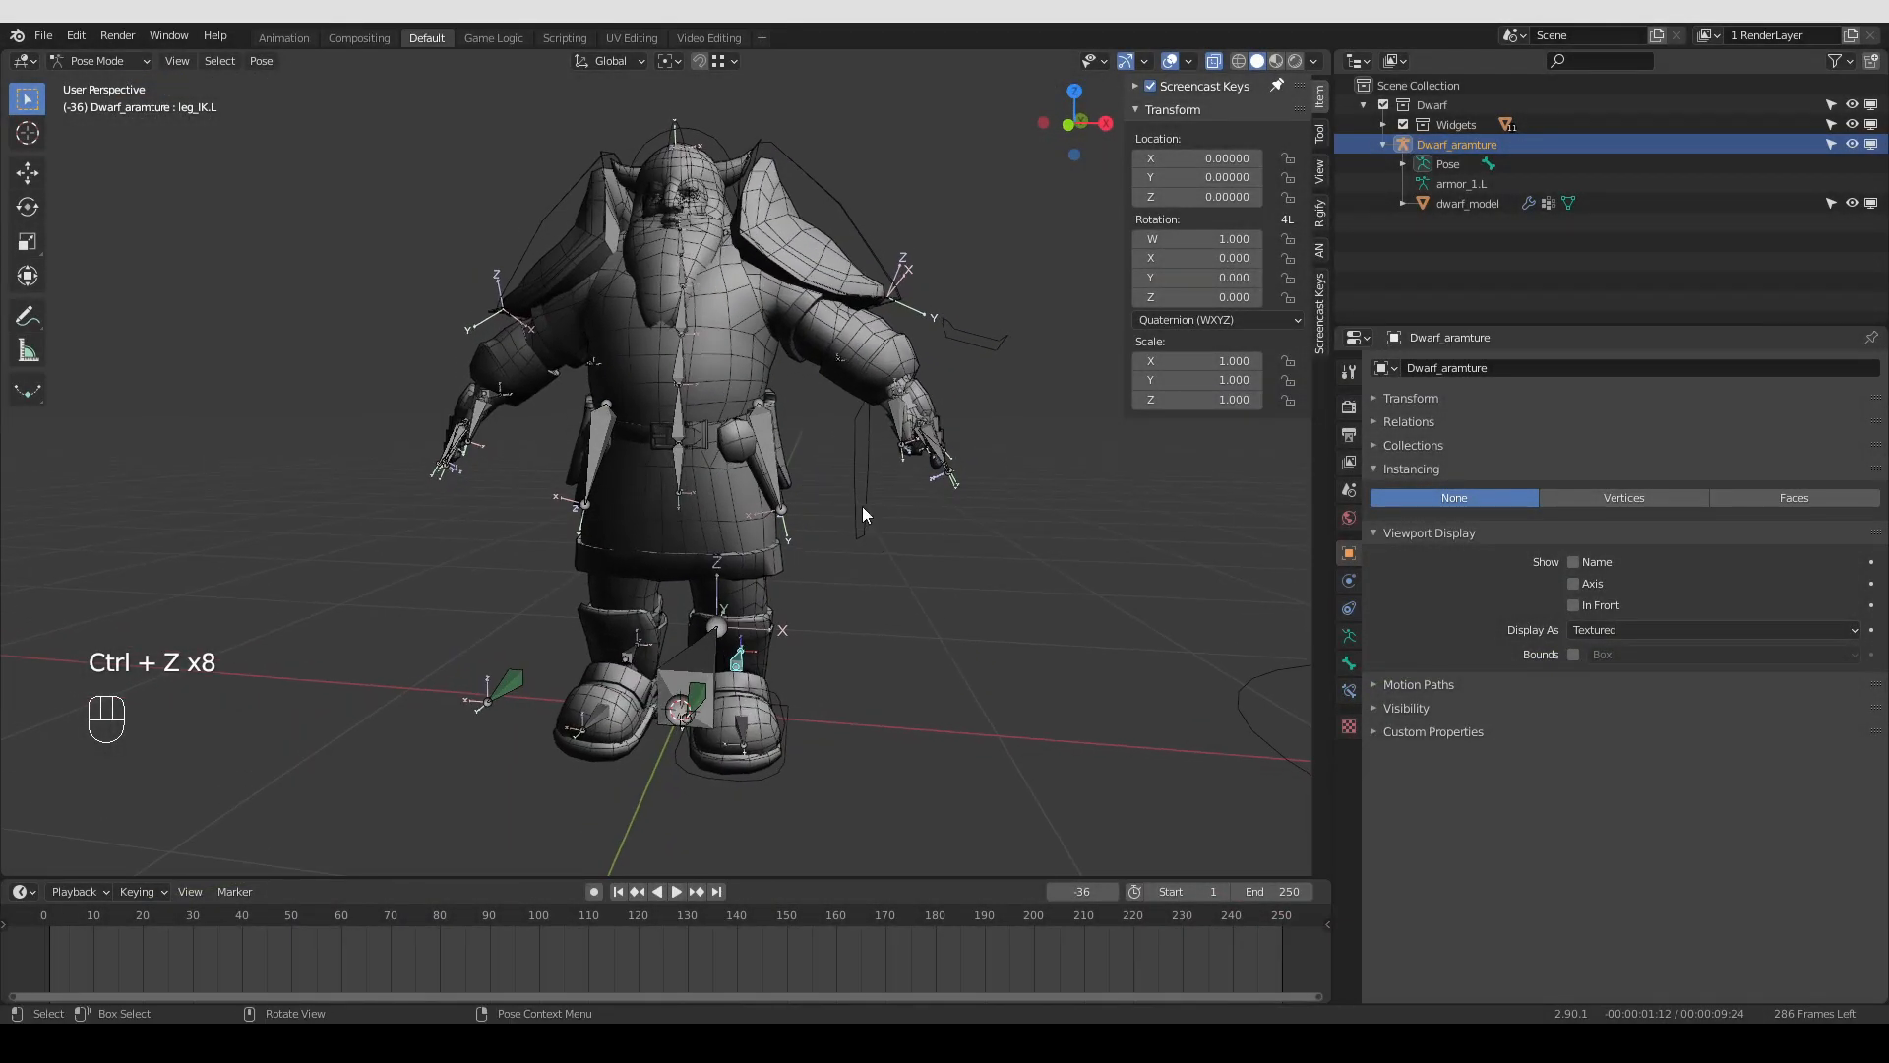
# In Object Mode, move the WGT_legarmor.L.003 widget in front view to about X 0.307, Z 1.061
pyautogui.press('Tab')
pyautogui.click(852, 517)
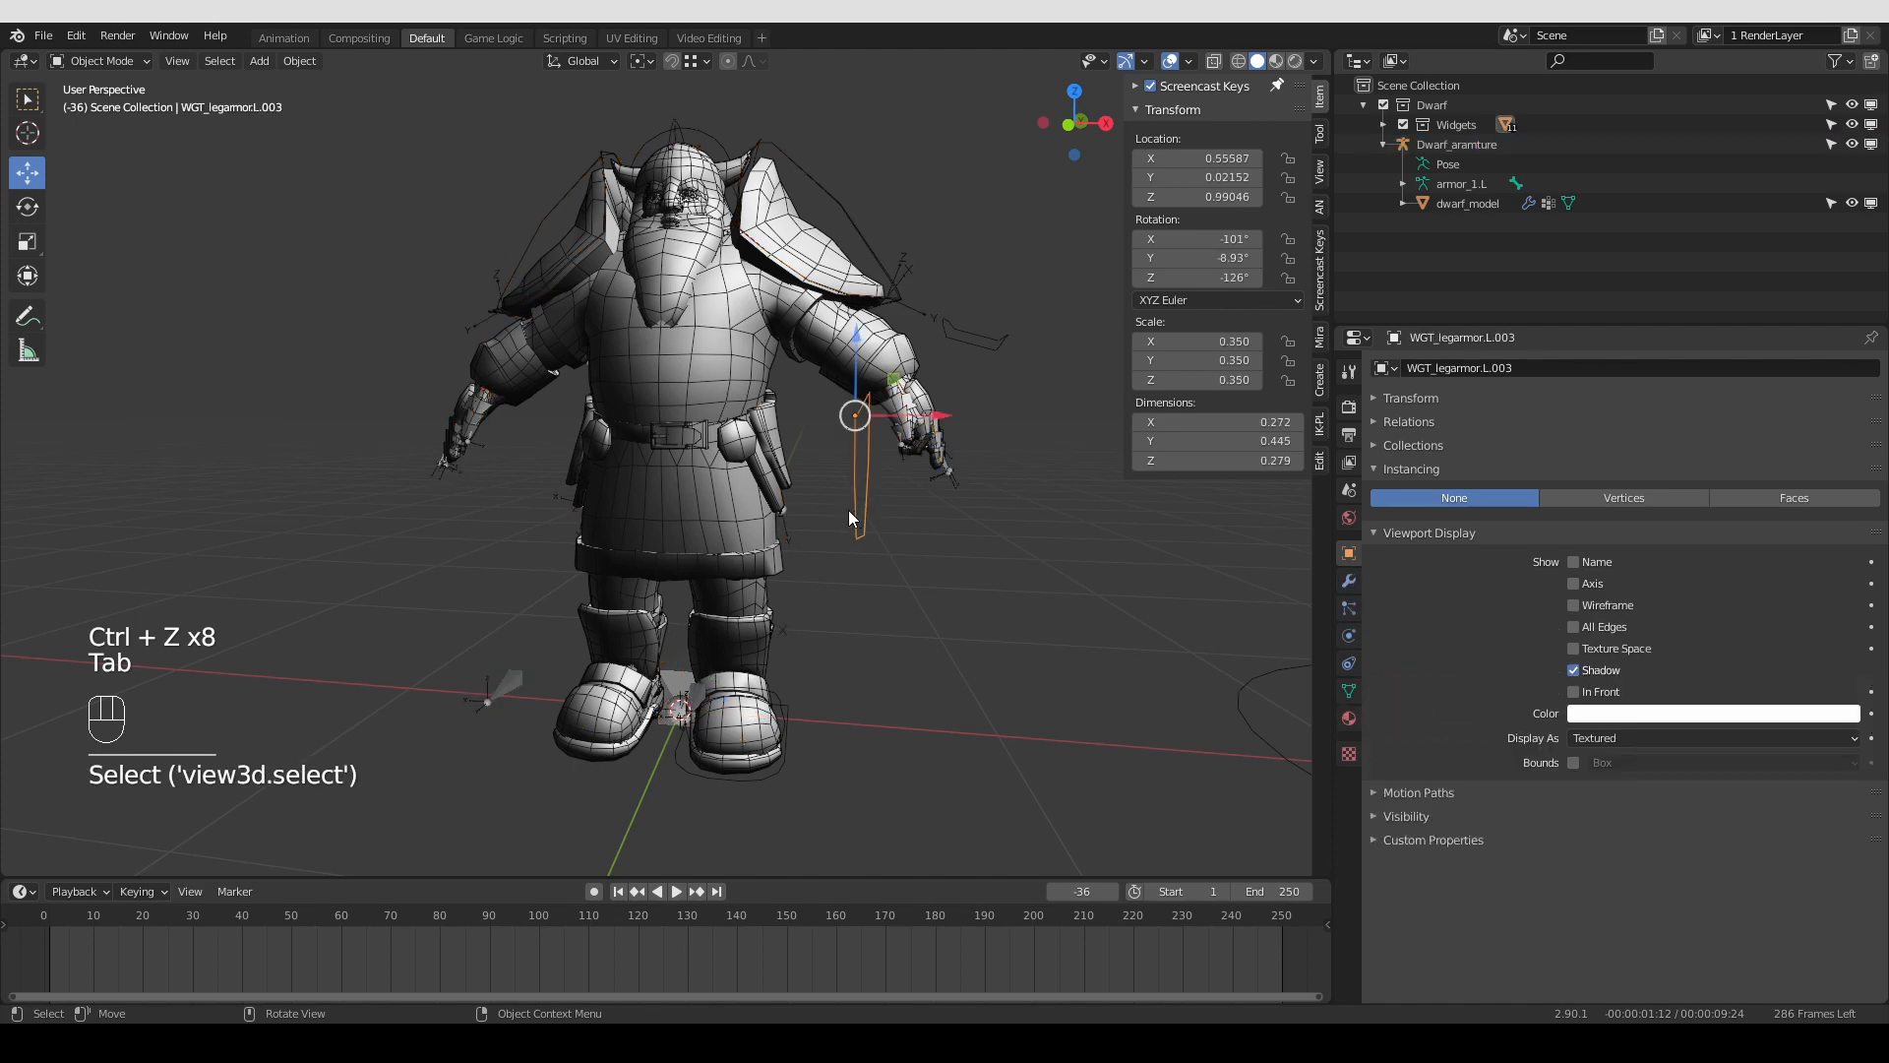
pyautogui.press('KP_1')
pyautogui.press('g')
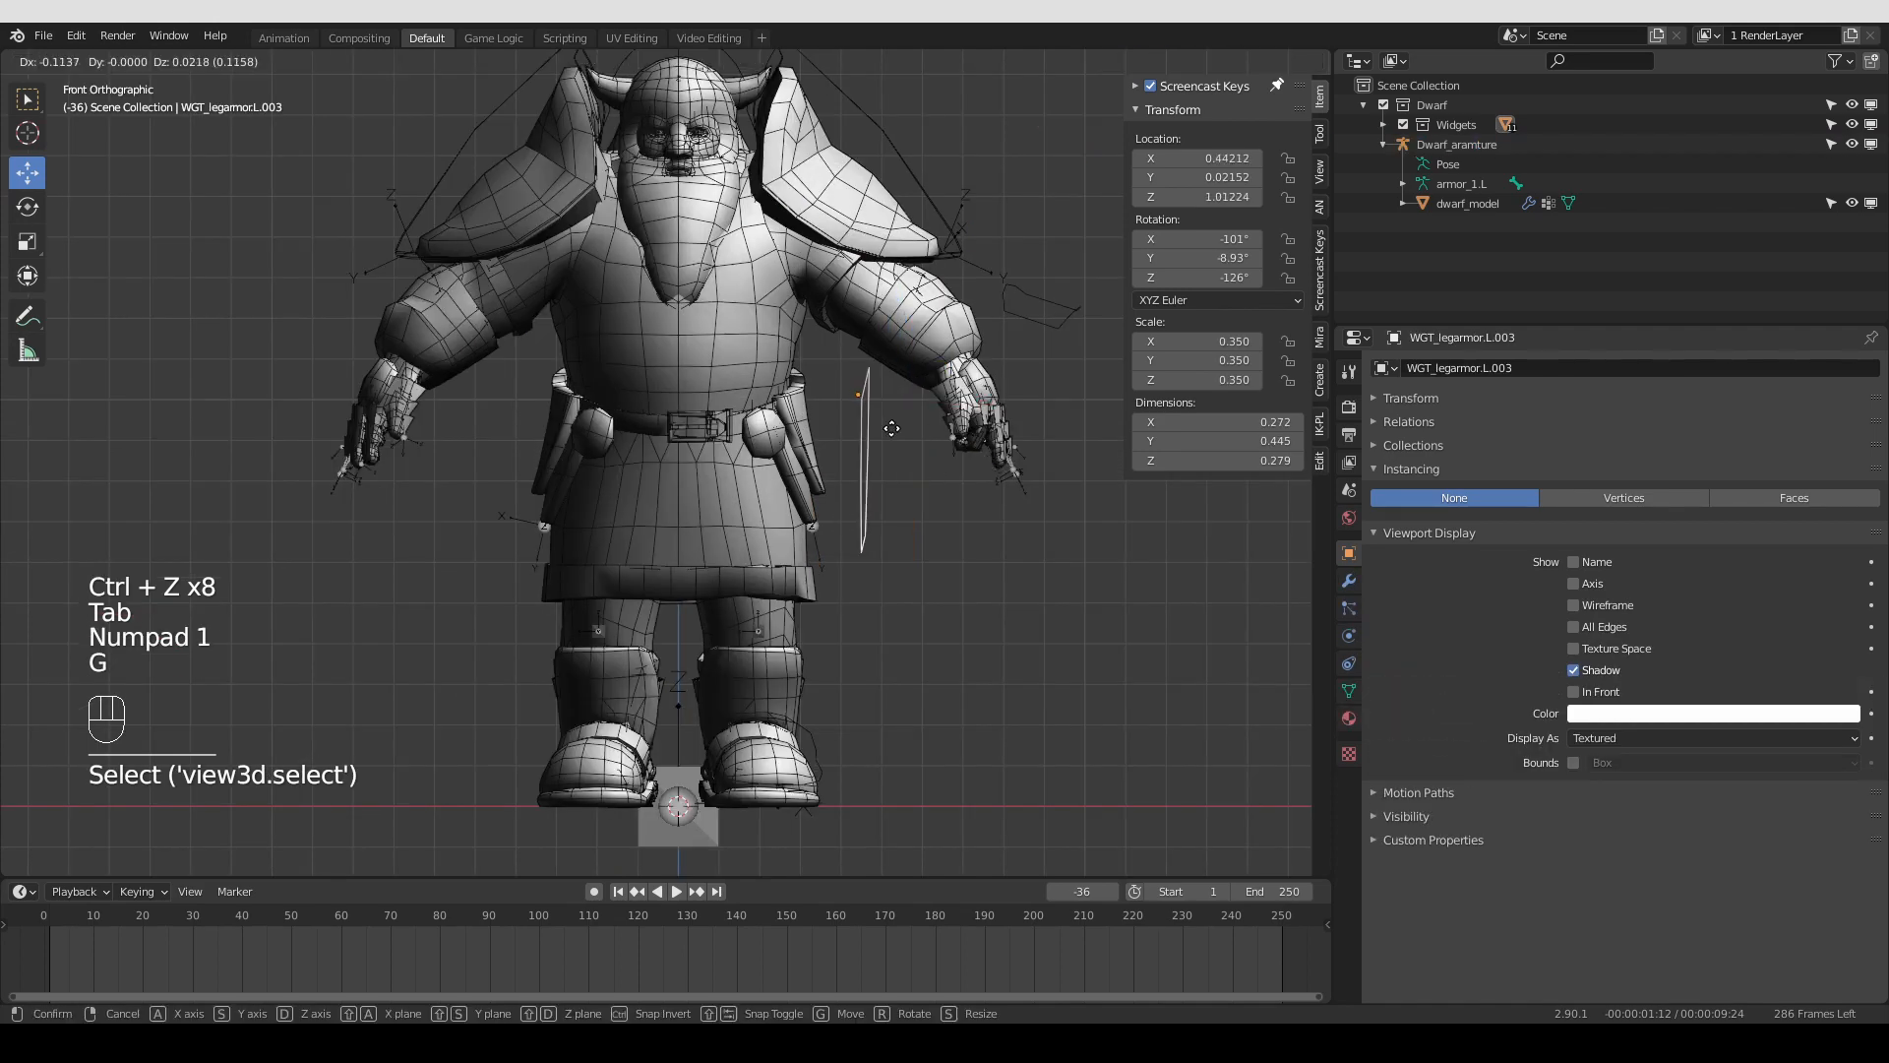
pyautogui.click(837, 409)
# Rotate WGT_legarmor.L.003 to frame the left hip armor plate and reposition it at about X 0.283, Y -0.042, Z 1.046
pyautogui.moveTo(1053, 402); pyautogui.dragTo(947, 433, button='middle')
pyautogui.scroll(2, 947, 434)
pyautogui.press('e')
pyautogui.press('e')
pyautogui.press('e')
pyautogui.press('r')
pyautogui.press('r')
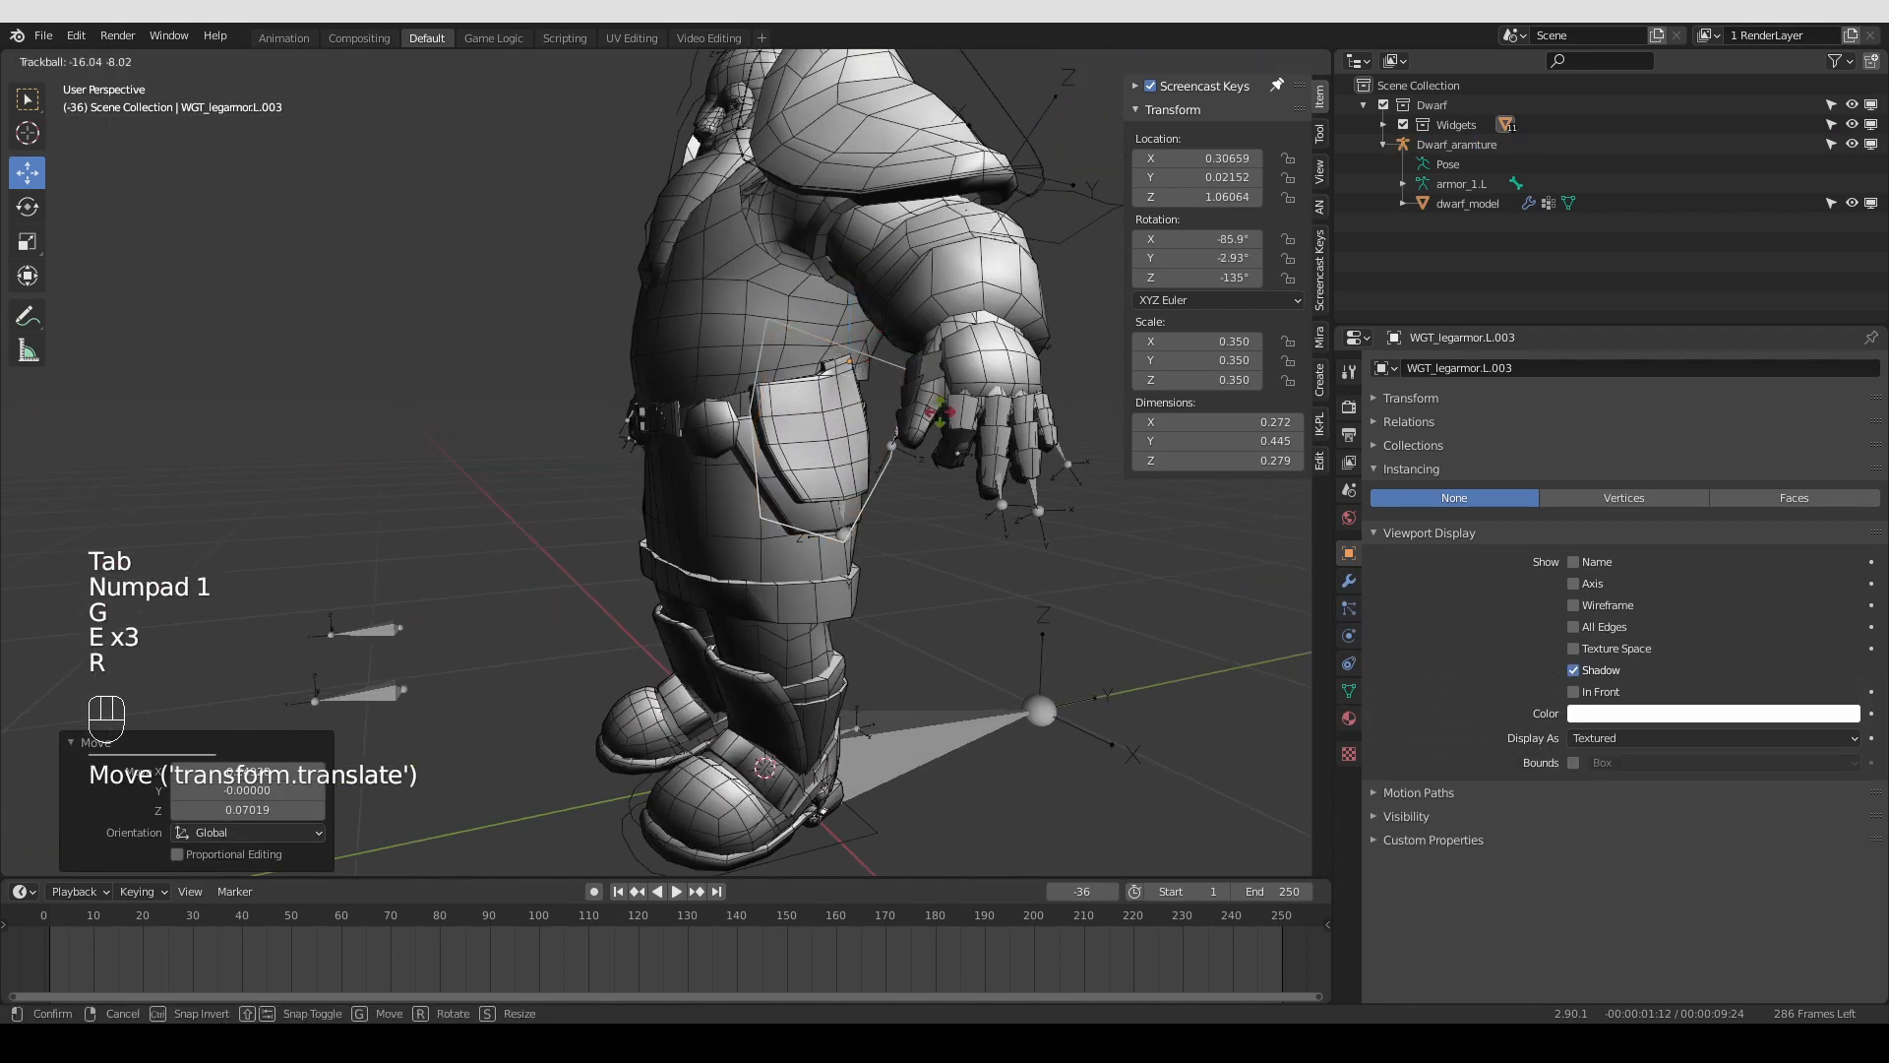
pyautogui.click(930, 411)
pyautogui.press('r')
pyautogui.click(994, 335)
pyautogui.press('g')
pyautogui.click(969, 354)
pyautogui.press('r')
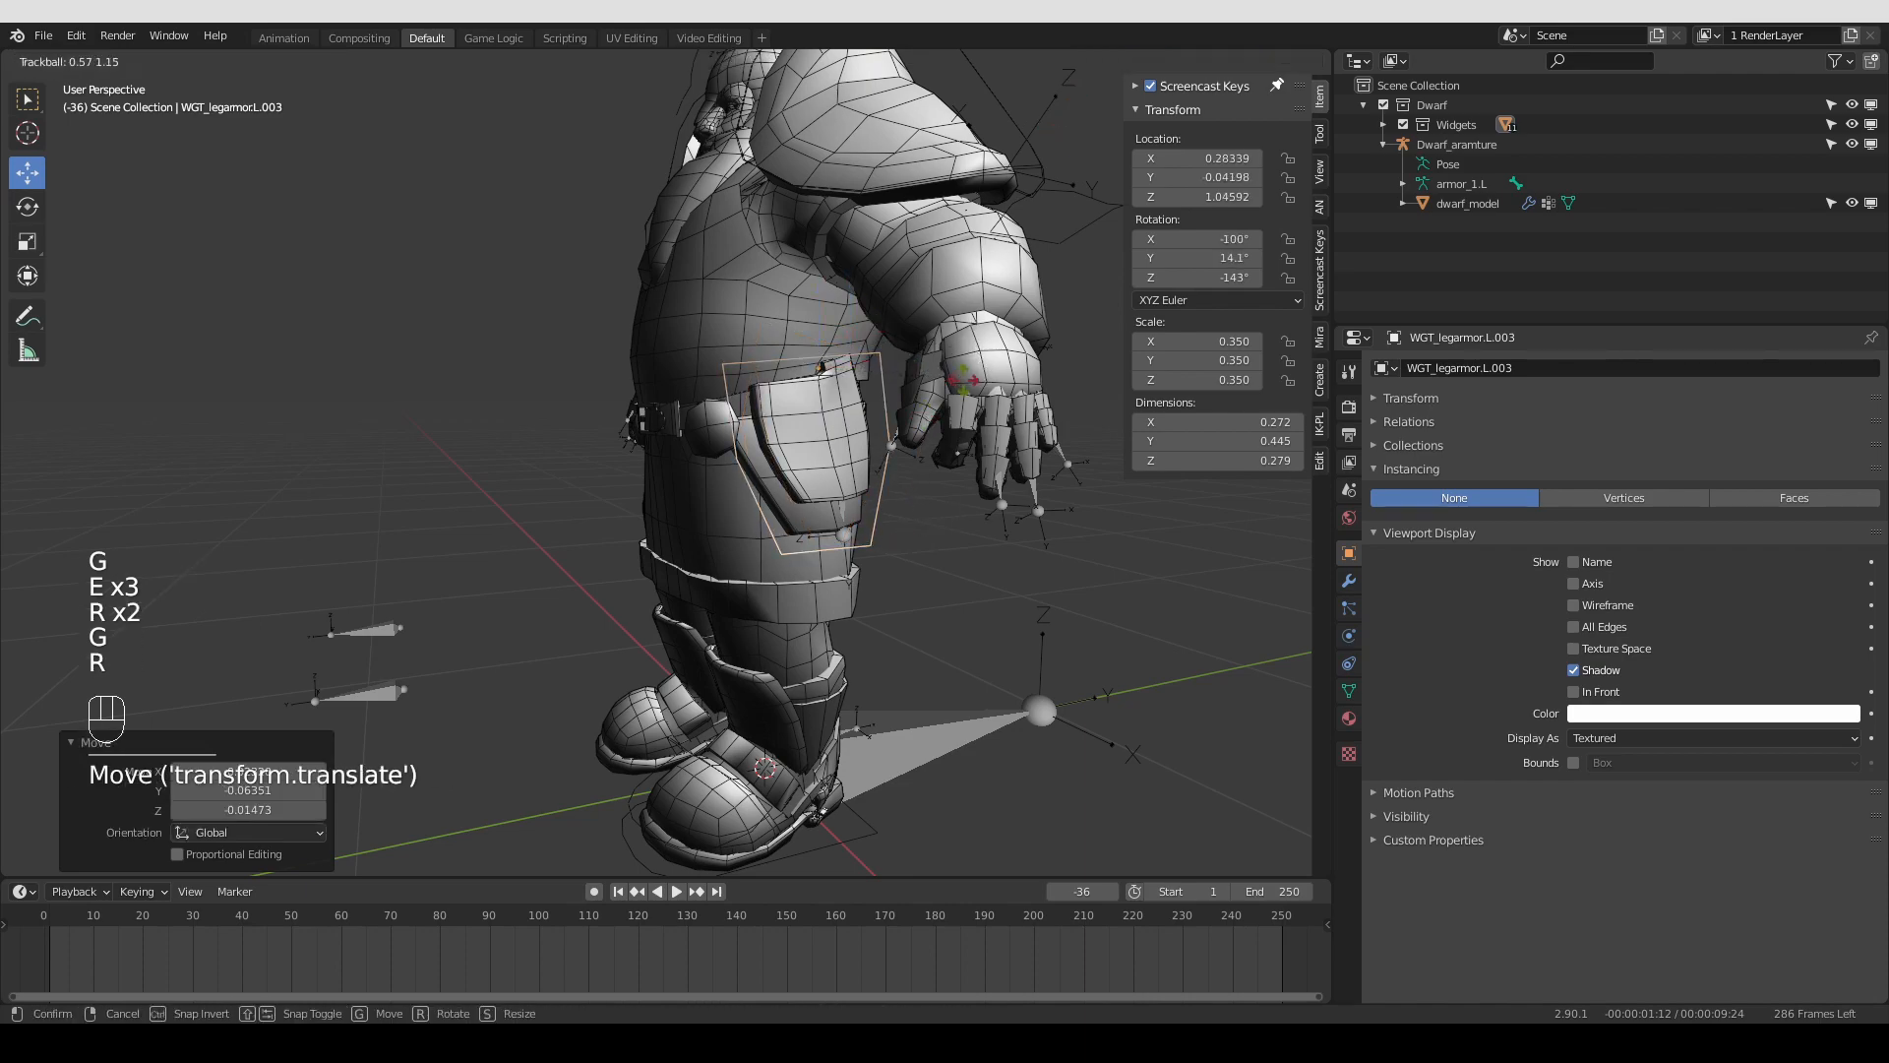
pyautogui.click(966, 358)
# Move the WGT_hand.L.001 widget in front view onto the left hand, to about X 0.715, Z 1.041
pyautogui.moveTo(654, 639); pyautogui.dragTo(854, 604, button='middle')
pyautogui.scroll(-4, 838, 653)
pyautogui.click(908, 391)
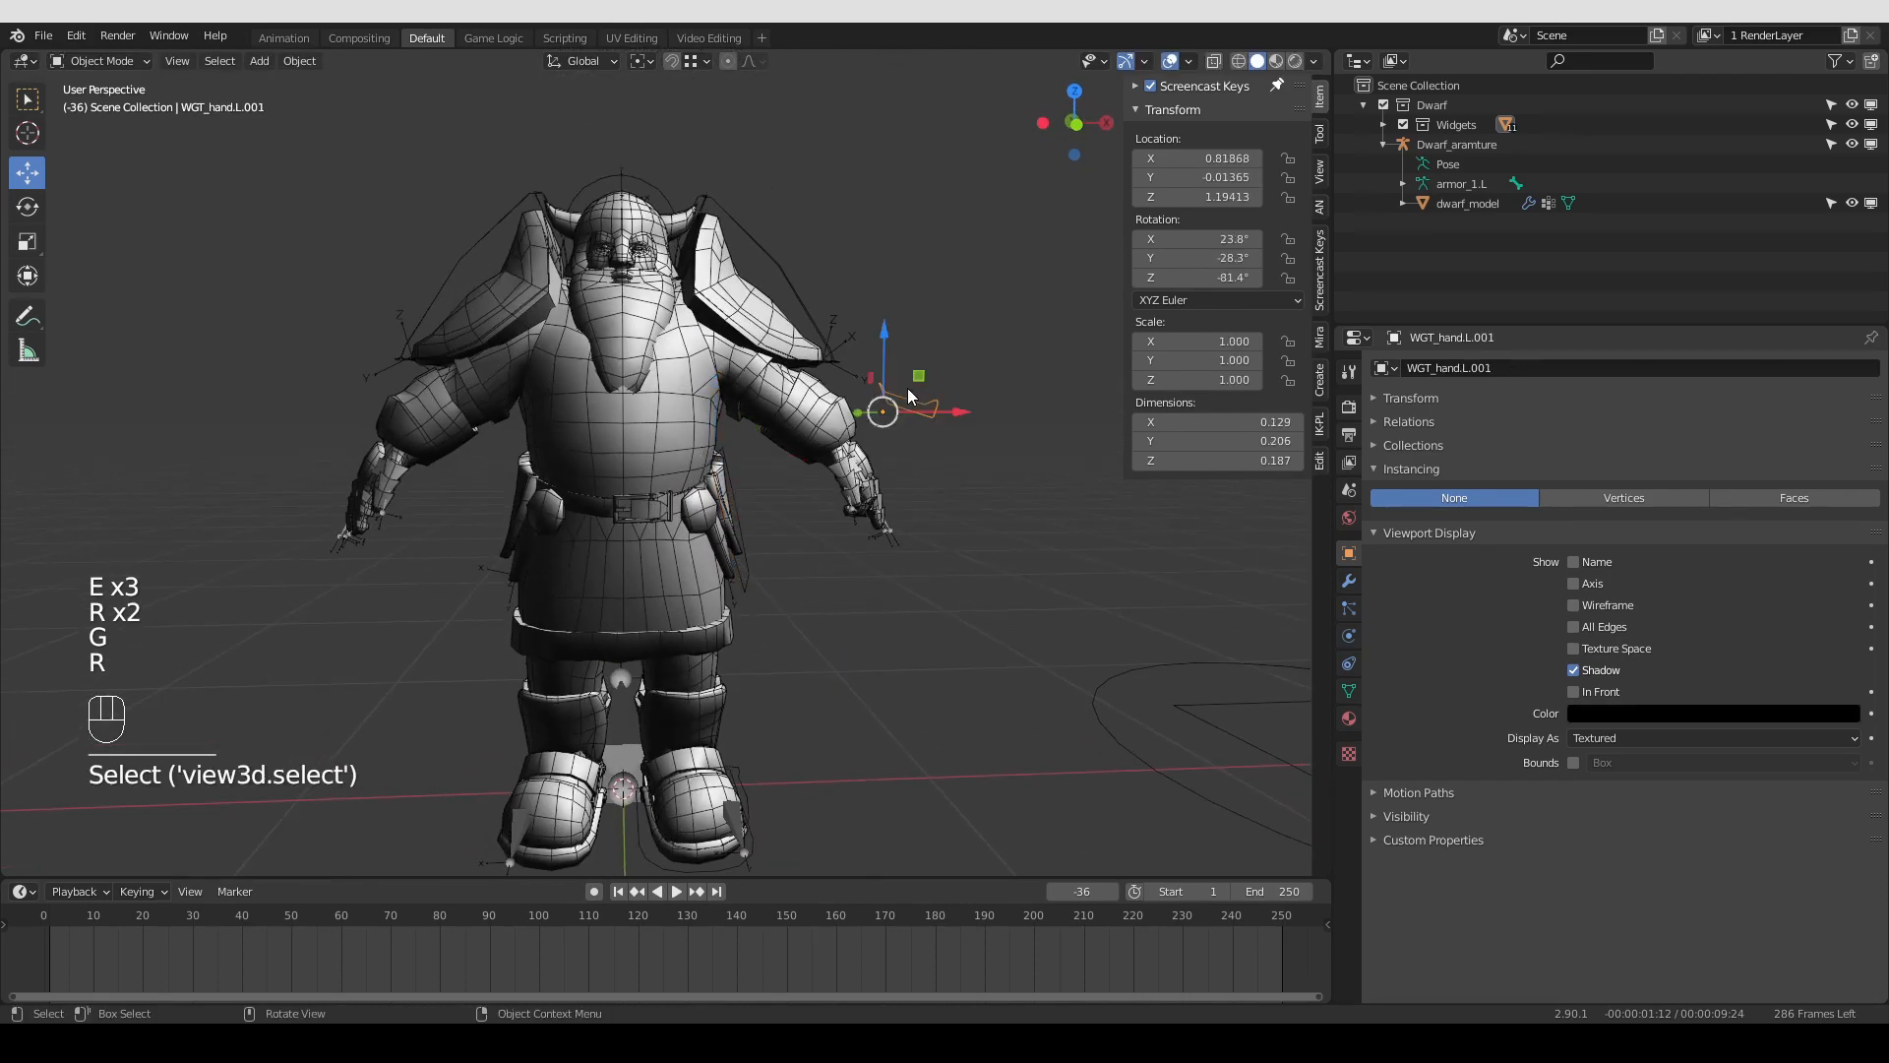
pyautogui.moveTo(872, 489); pyautogui.dragTo(866, 472, button='middle')
pyautogui.press('KP_1')
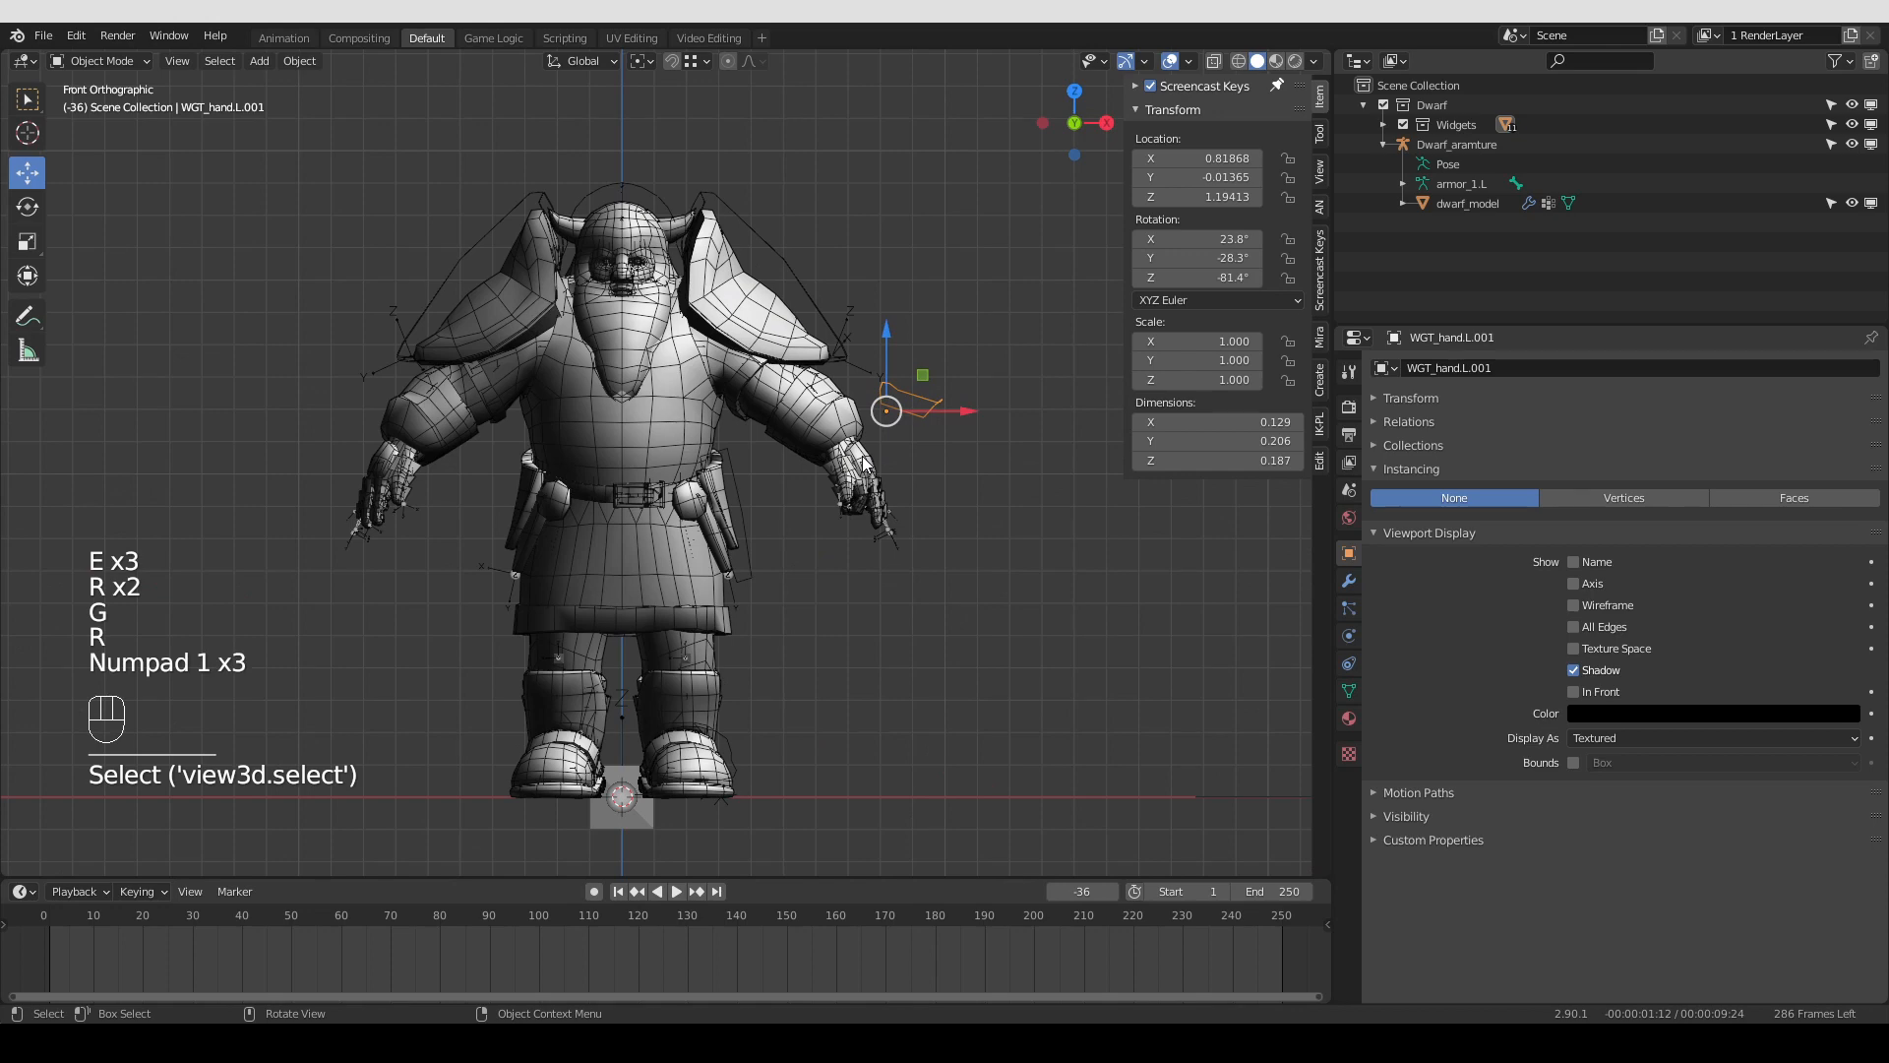
pyautogui.scroll(2, 885, 477)
pyautogui.press('KP_1')
pyautogui.scroll(2, 988, 498)
pyautogui.press('g')
pyautogui.click(989, 517)
# Rotate WGT_hand.L.001 to follow the left hand and reposition it at about X 0.681, Y -0.014, Z 1.085
pyautogui.press('r')
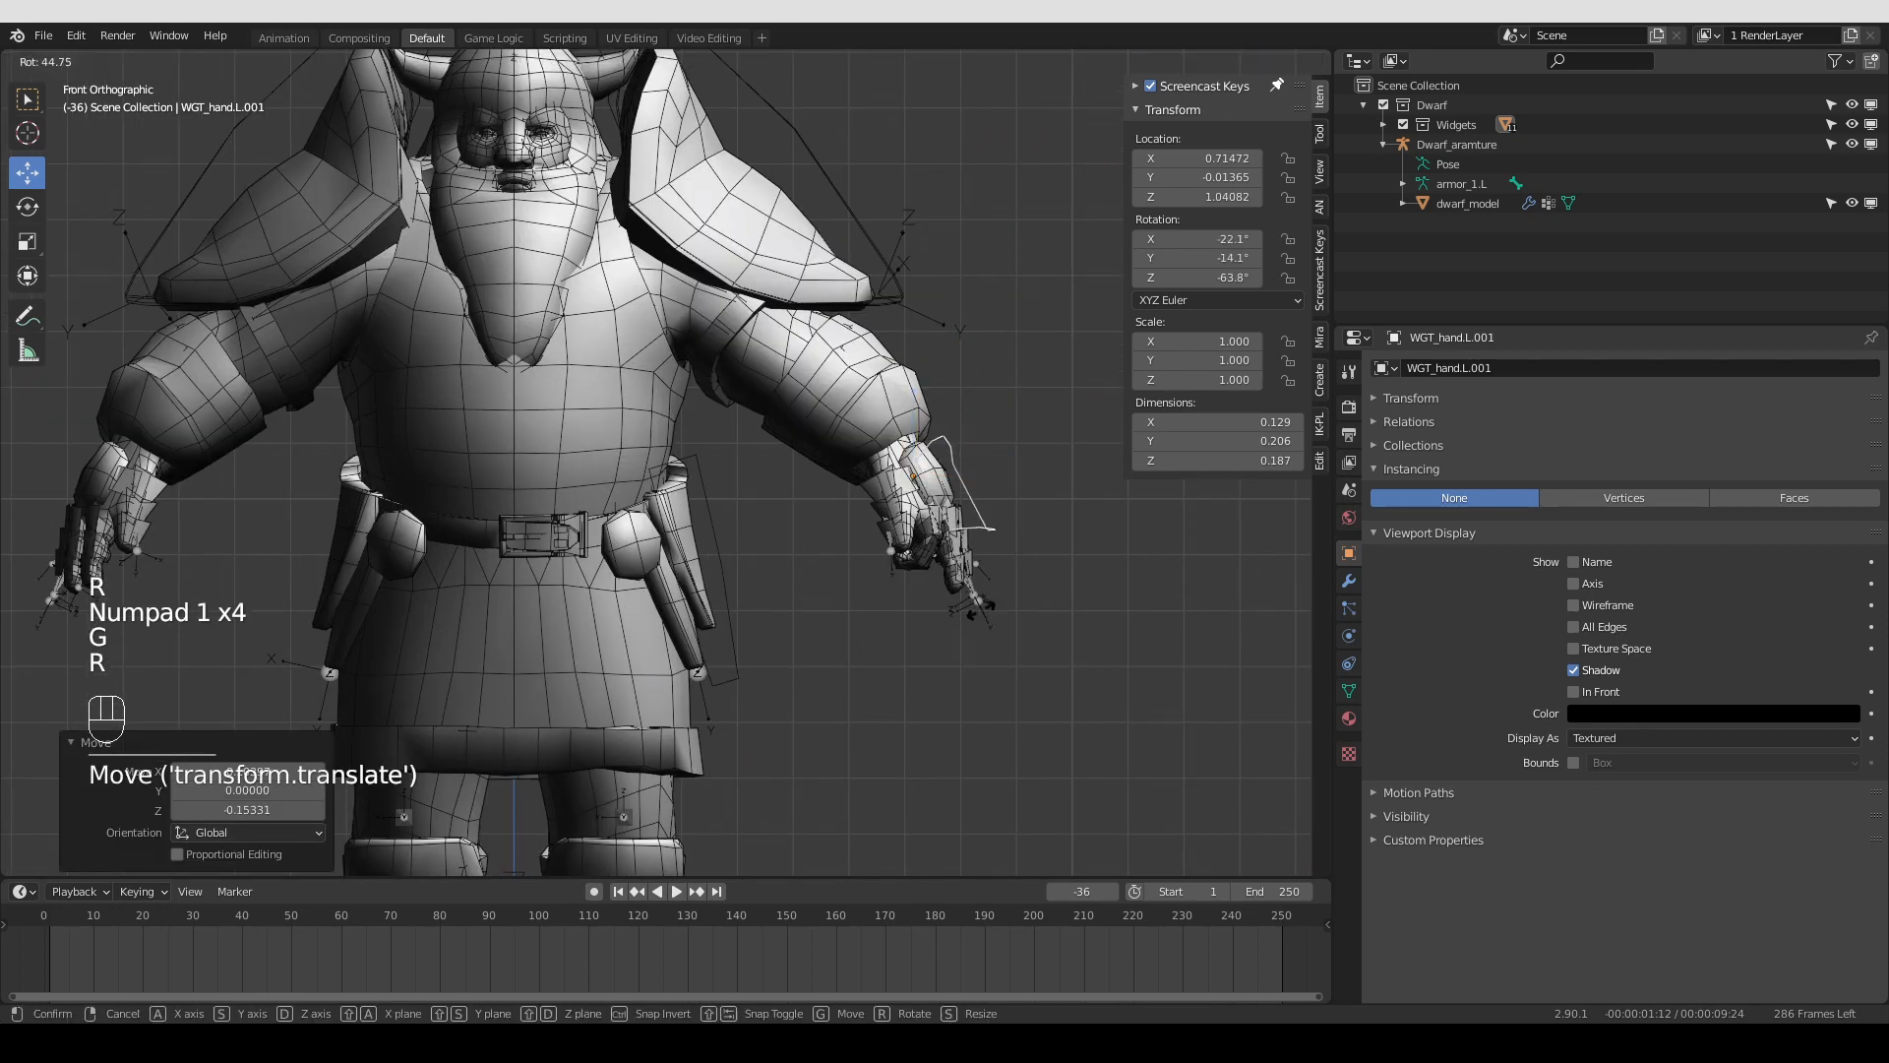
pyautogui.click(982, 608)
pyautogui.press('g')
pyautogui.click(964, 585)
pyautogui.moveTo(962, 575); pyautogui.dragTo(762, 593, button='middle')
pyautogui.moveTo(983, 449); pyautogui.dragTo(962, 466)
pyautogui.moveTo(962, 466); pyautogui.dragTo(937, 688, button='middle')
pyautogui.scroll(-2, 1045, 498)
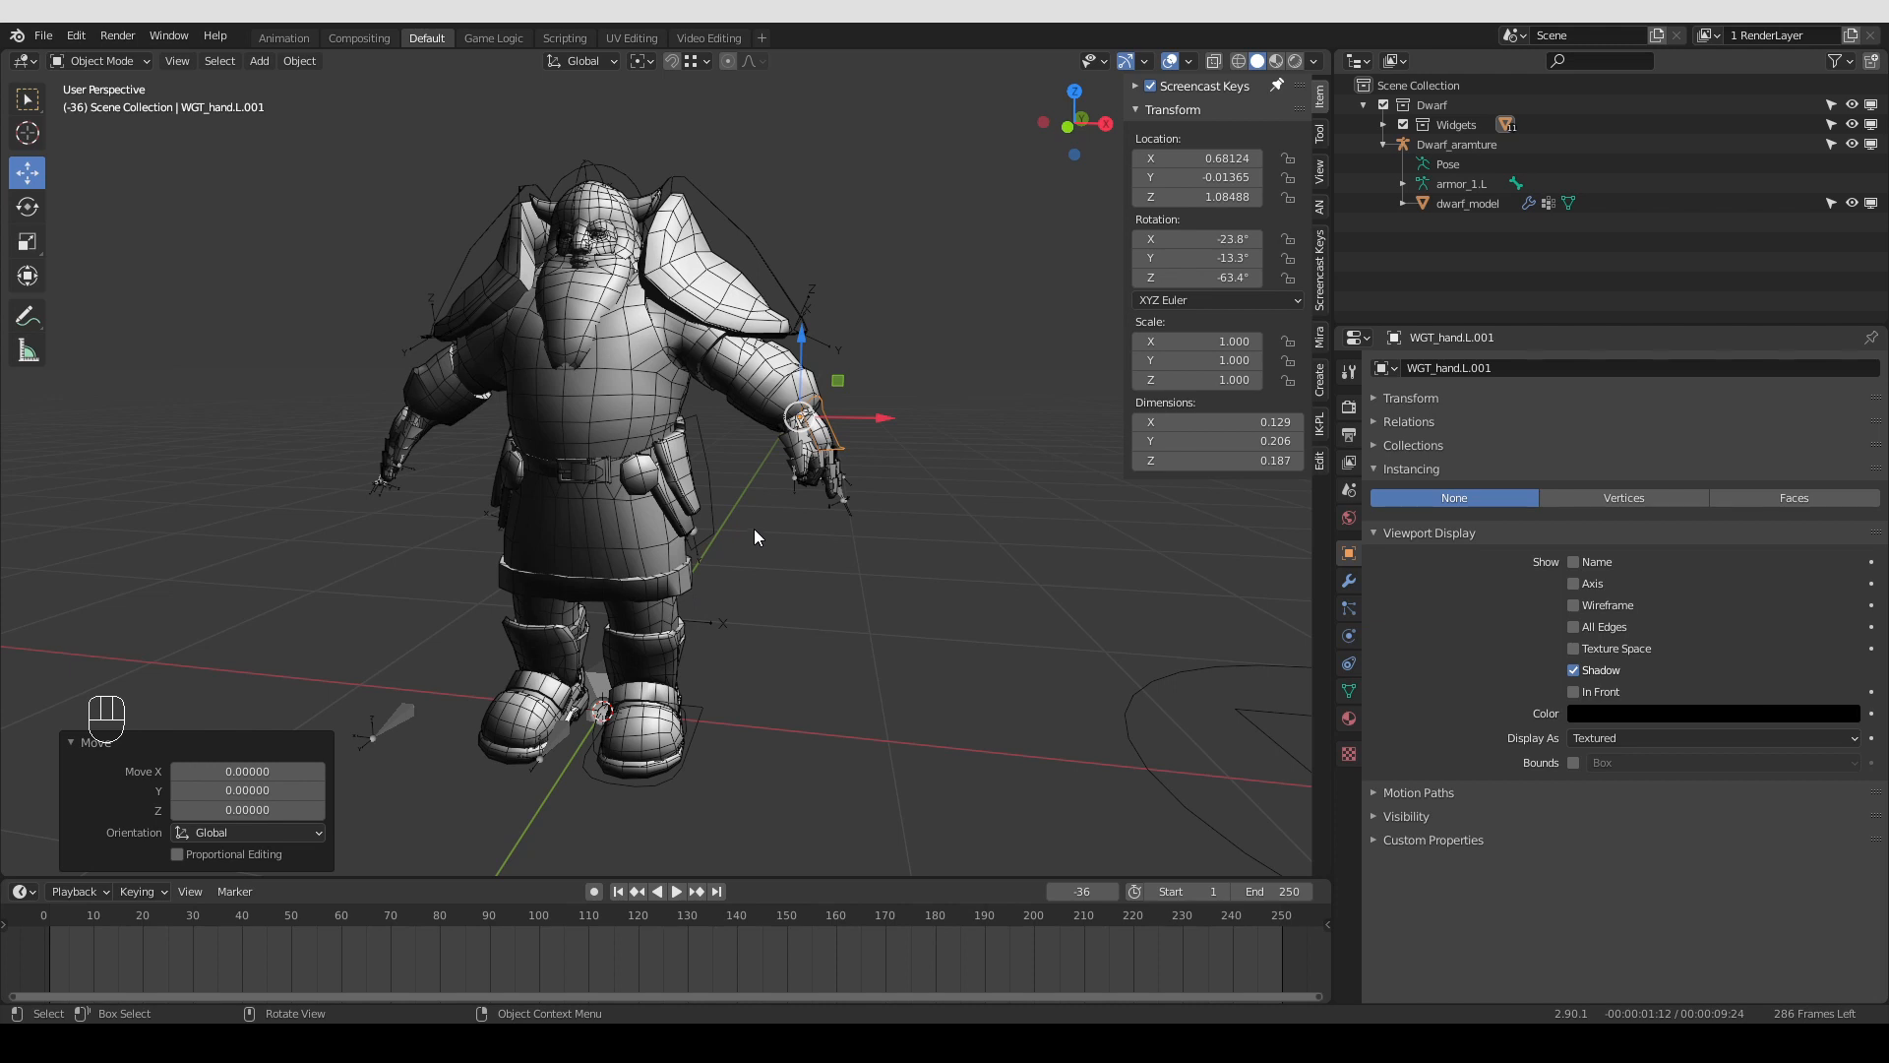
# Join the left hand, side armor, foot and toes widgets into one object and apply all transforms
pyautogui.keyDown('shift'); pyautogui.click(711, 488); pyautogui.keyUp('shift')
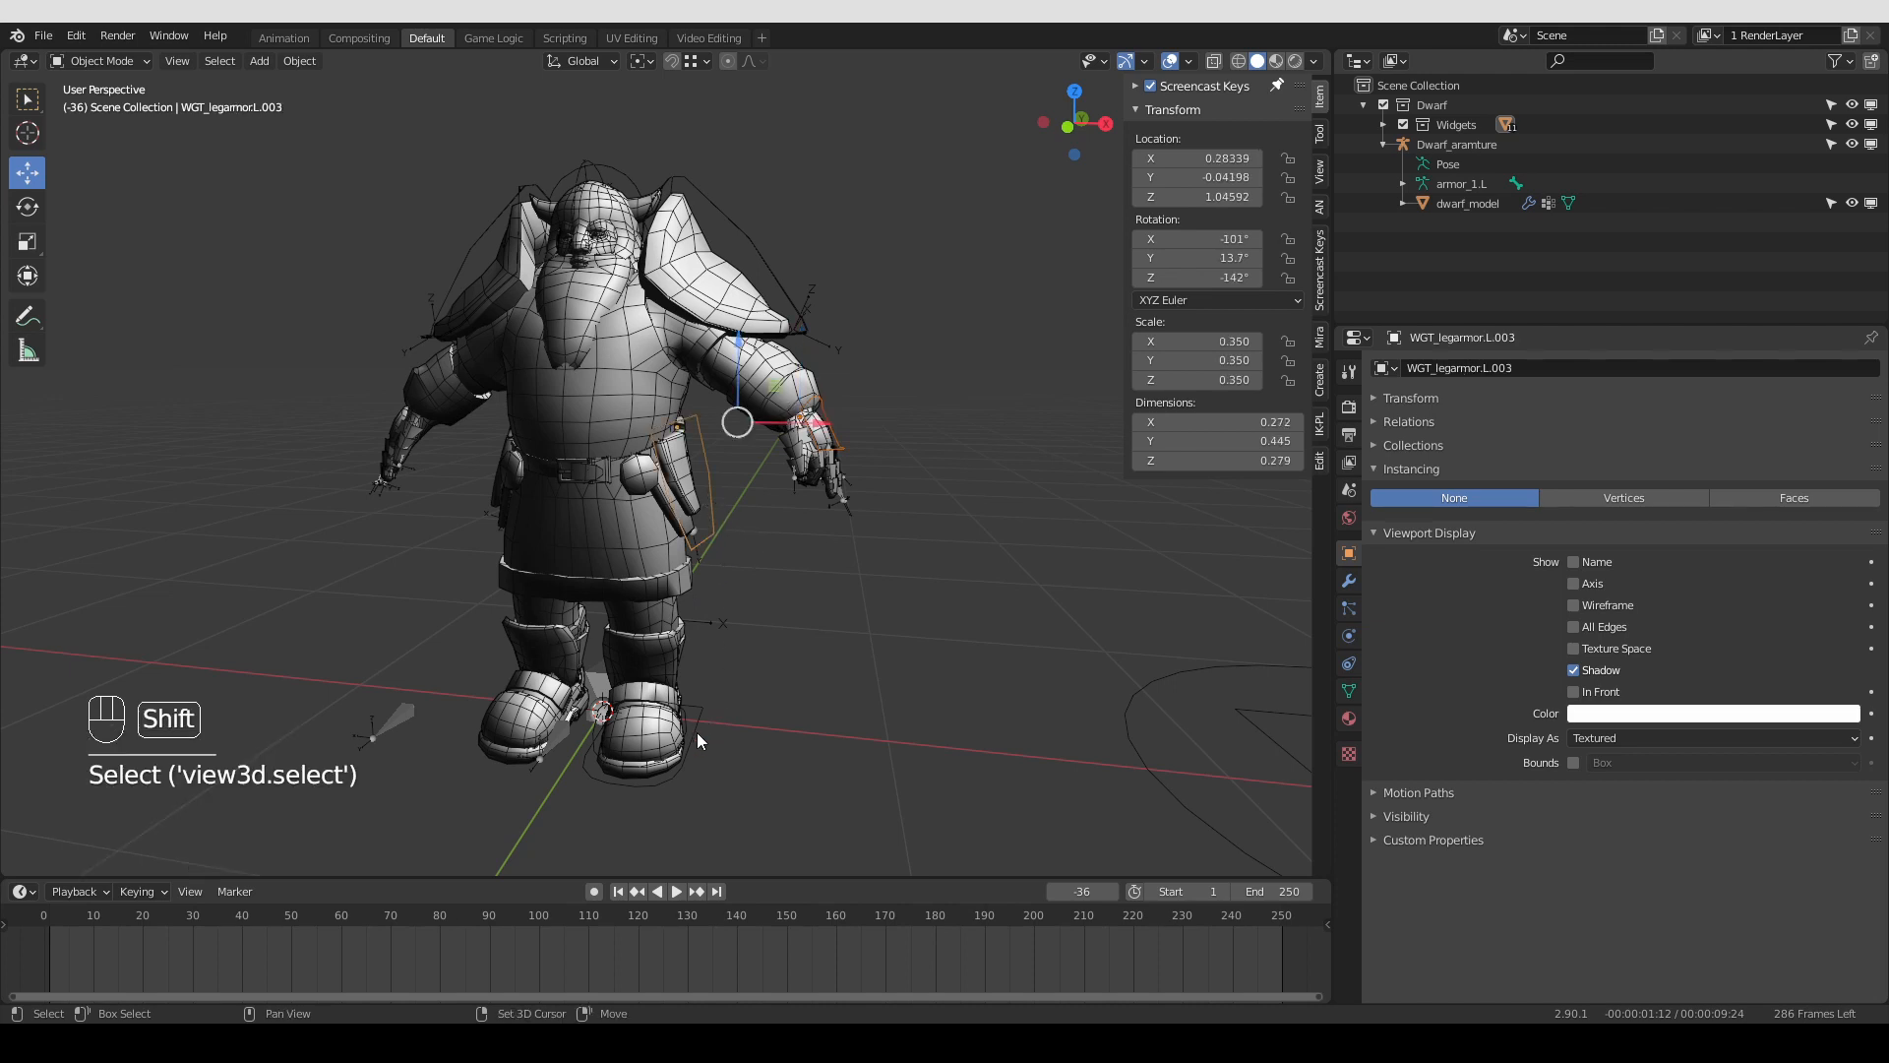
pyautogui.keyDown('shift'); pyautogui.click(598, 764); pyautogui.keyUp('shift')
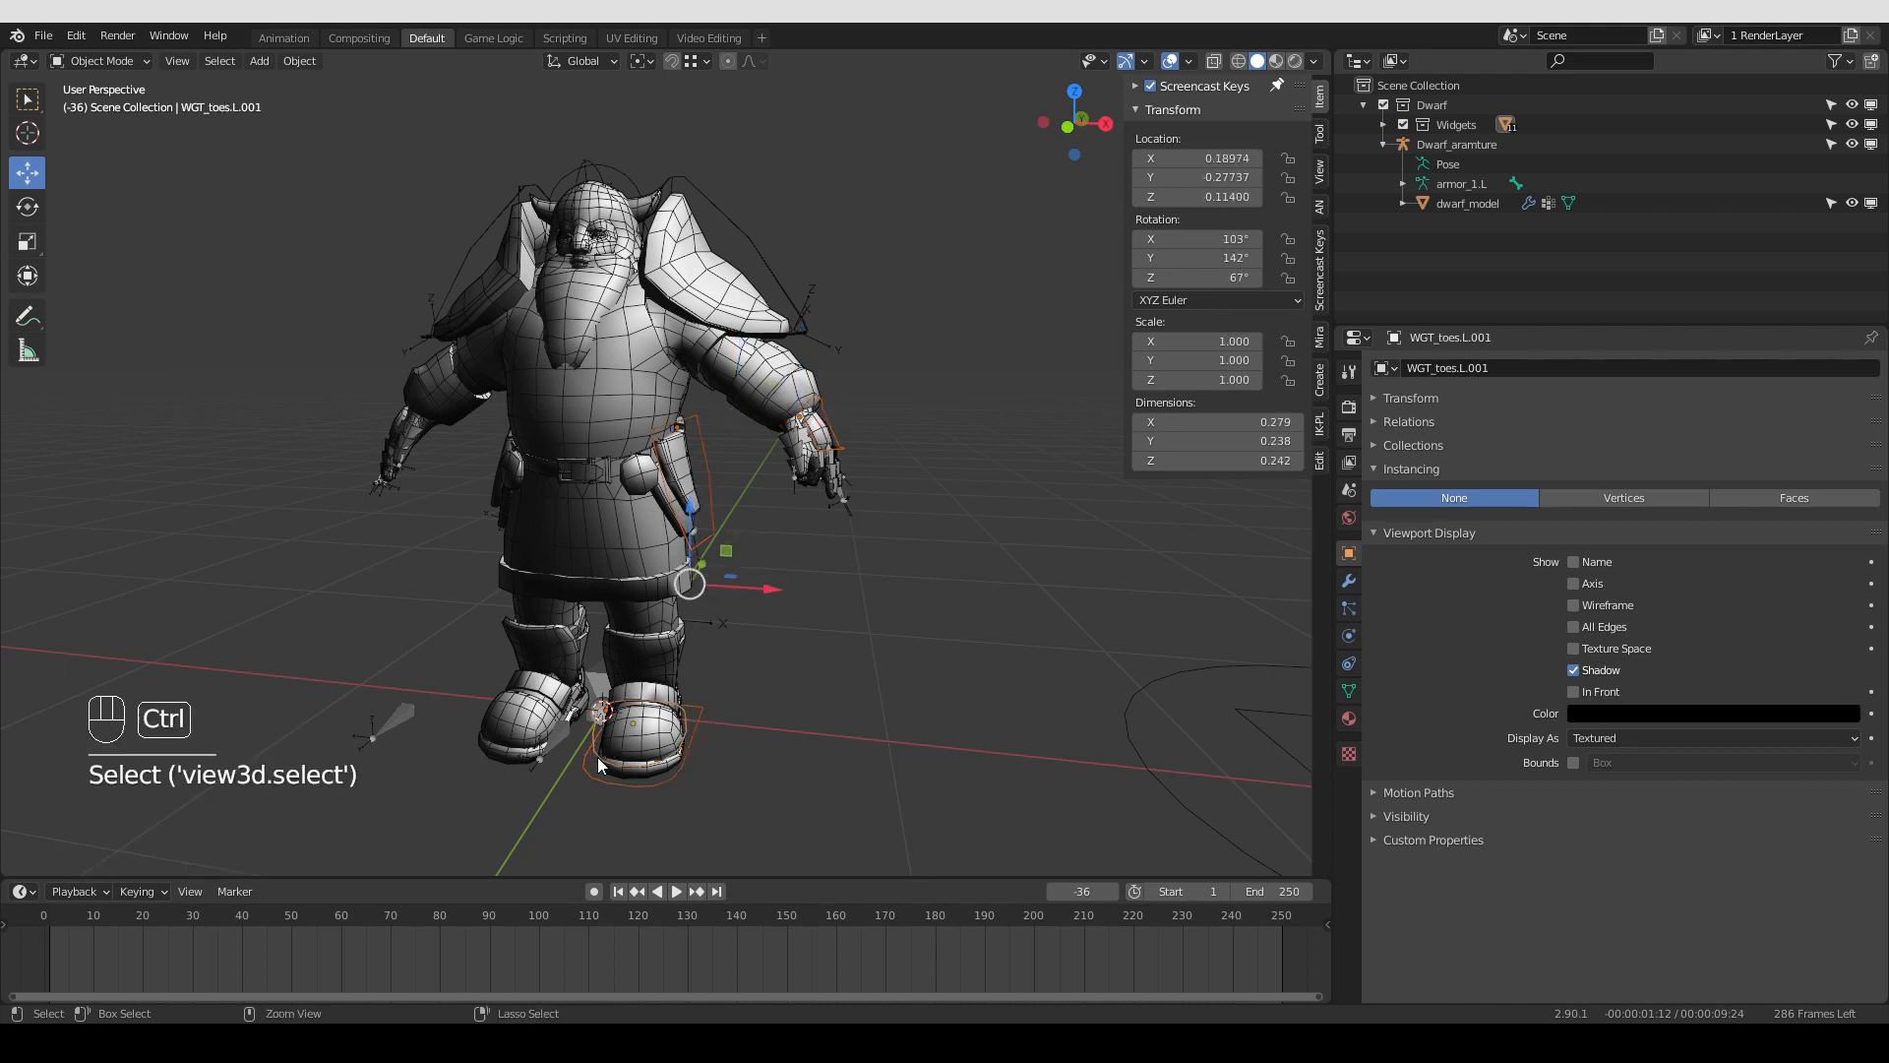
pyautogui.hotkey('ctrl', 'j')
pyautogui.moveTo(636, 630); pyautogui.dragTo(643, 630, button='middle')
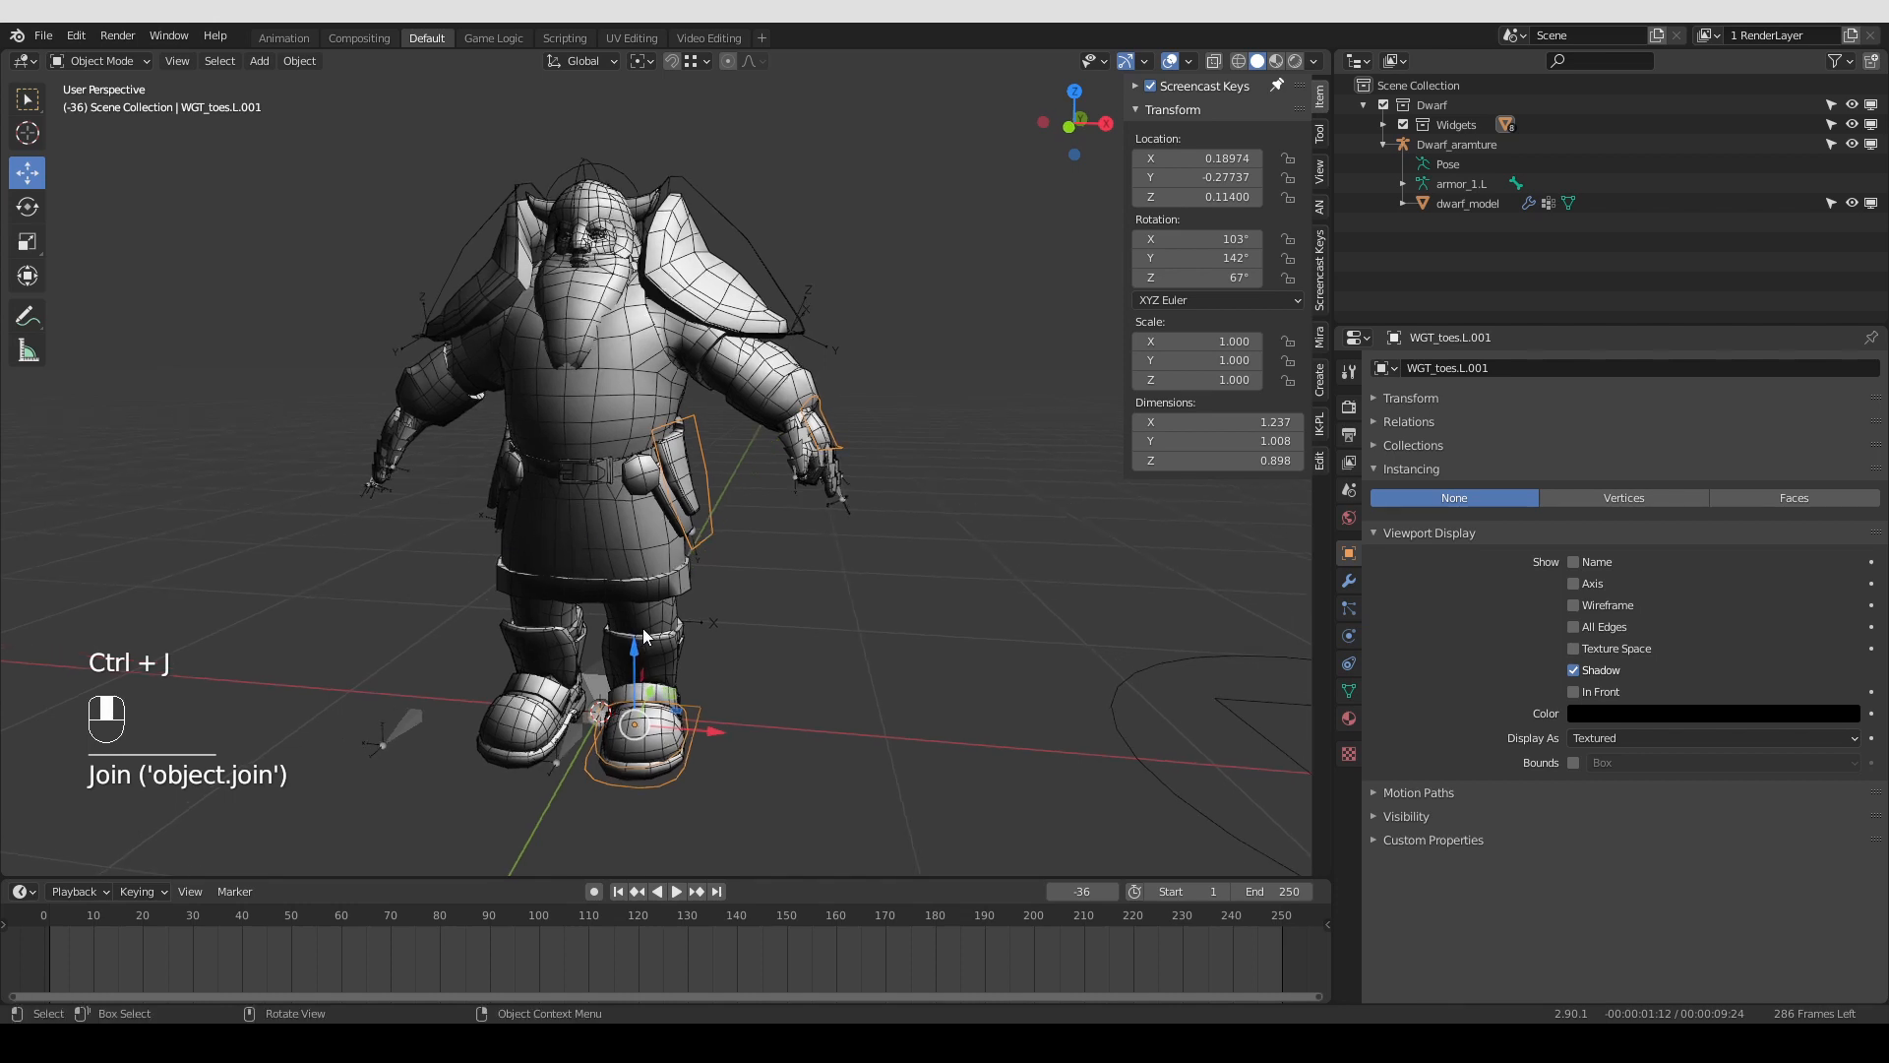
pyautogui.hotkey('ctrl', 'a')
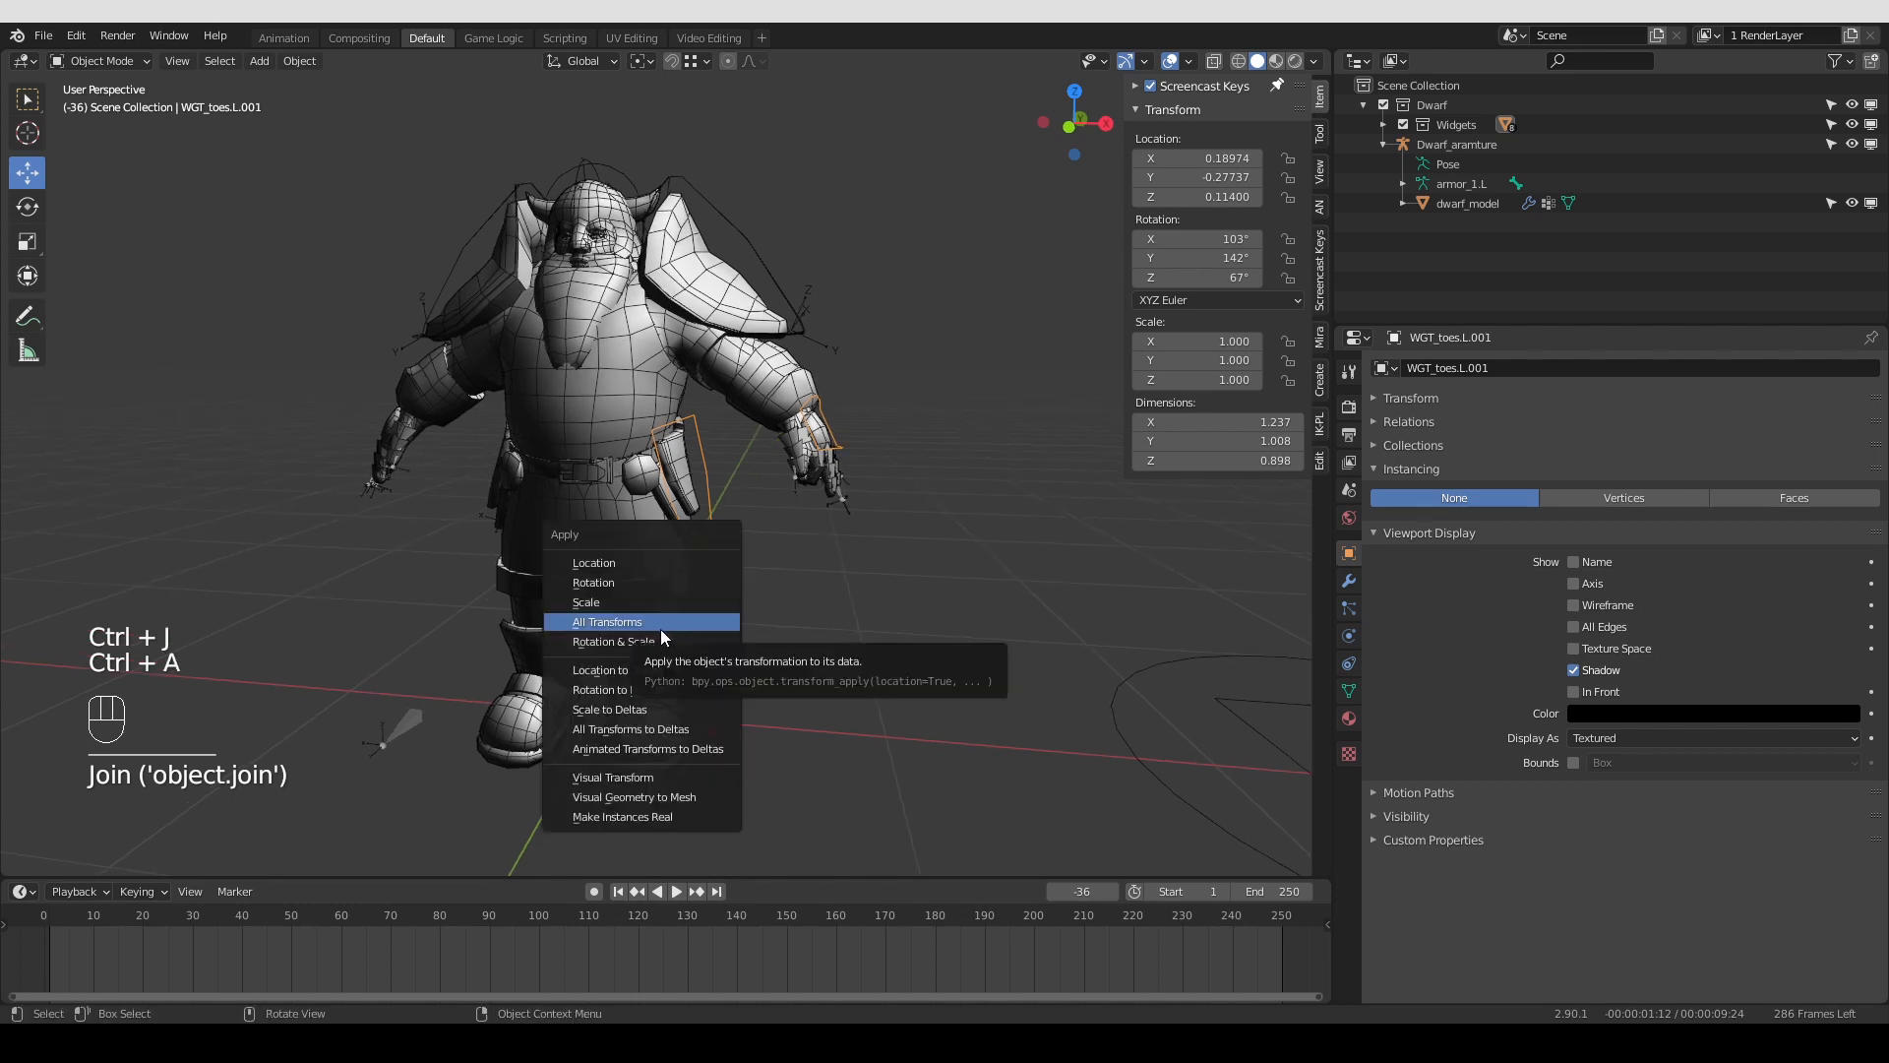
pyautogui.click(658, 624)
# In Edit Mode, symmetrize the whole joined widget mesh from +X to -X
pyautogui.press('Tab')
pyautogui.click(877, 641)
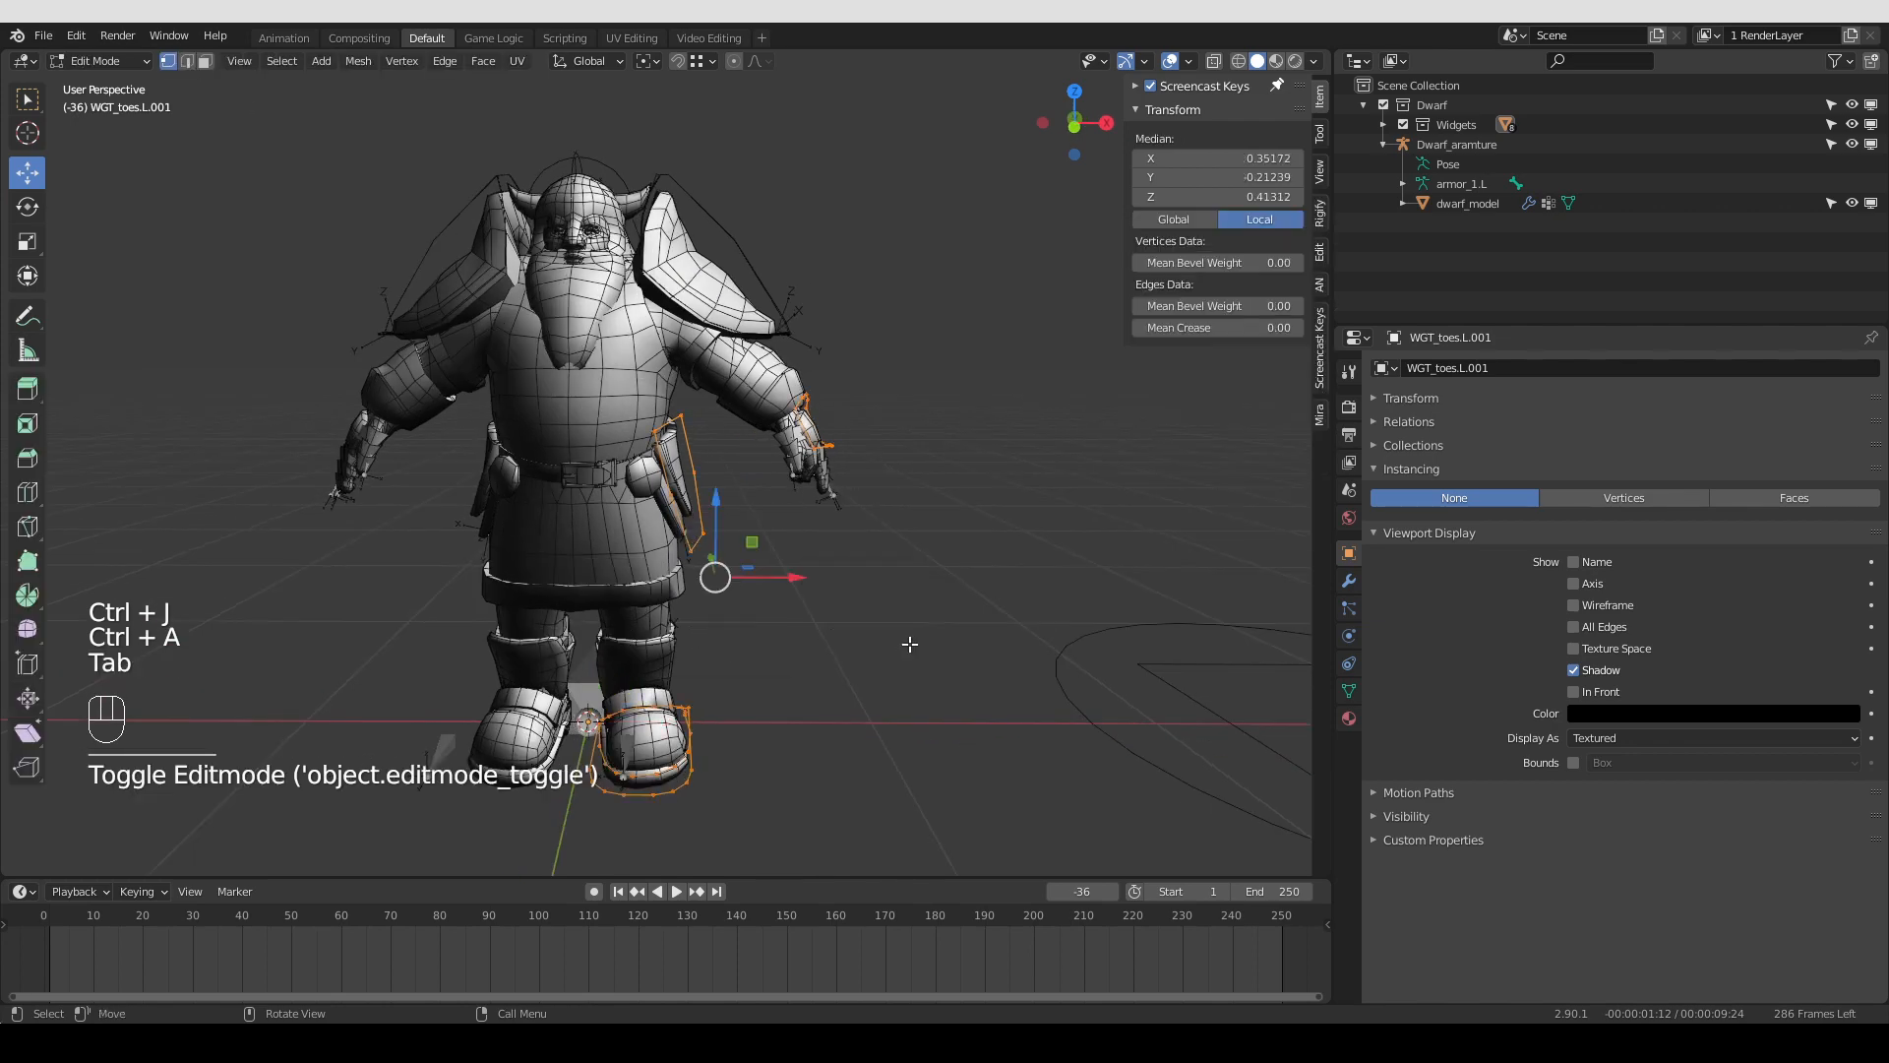
pyautogui.press('a')
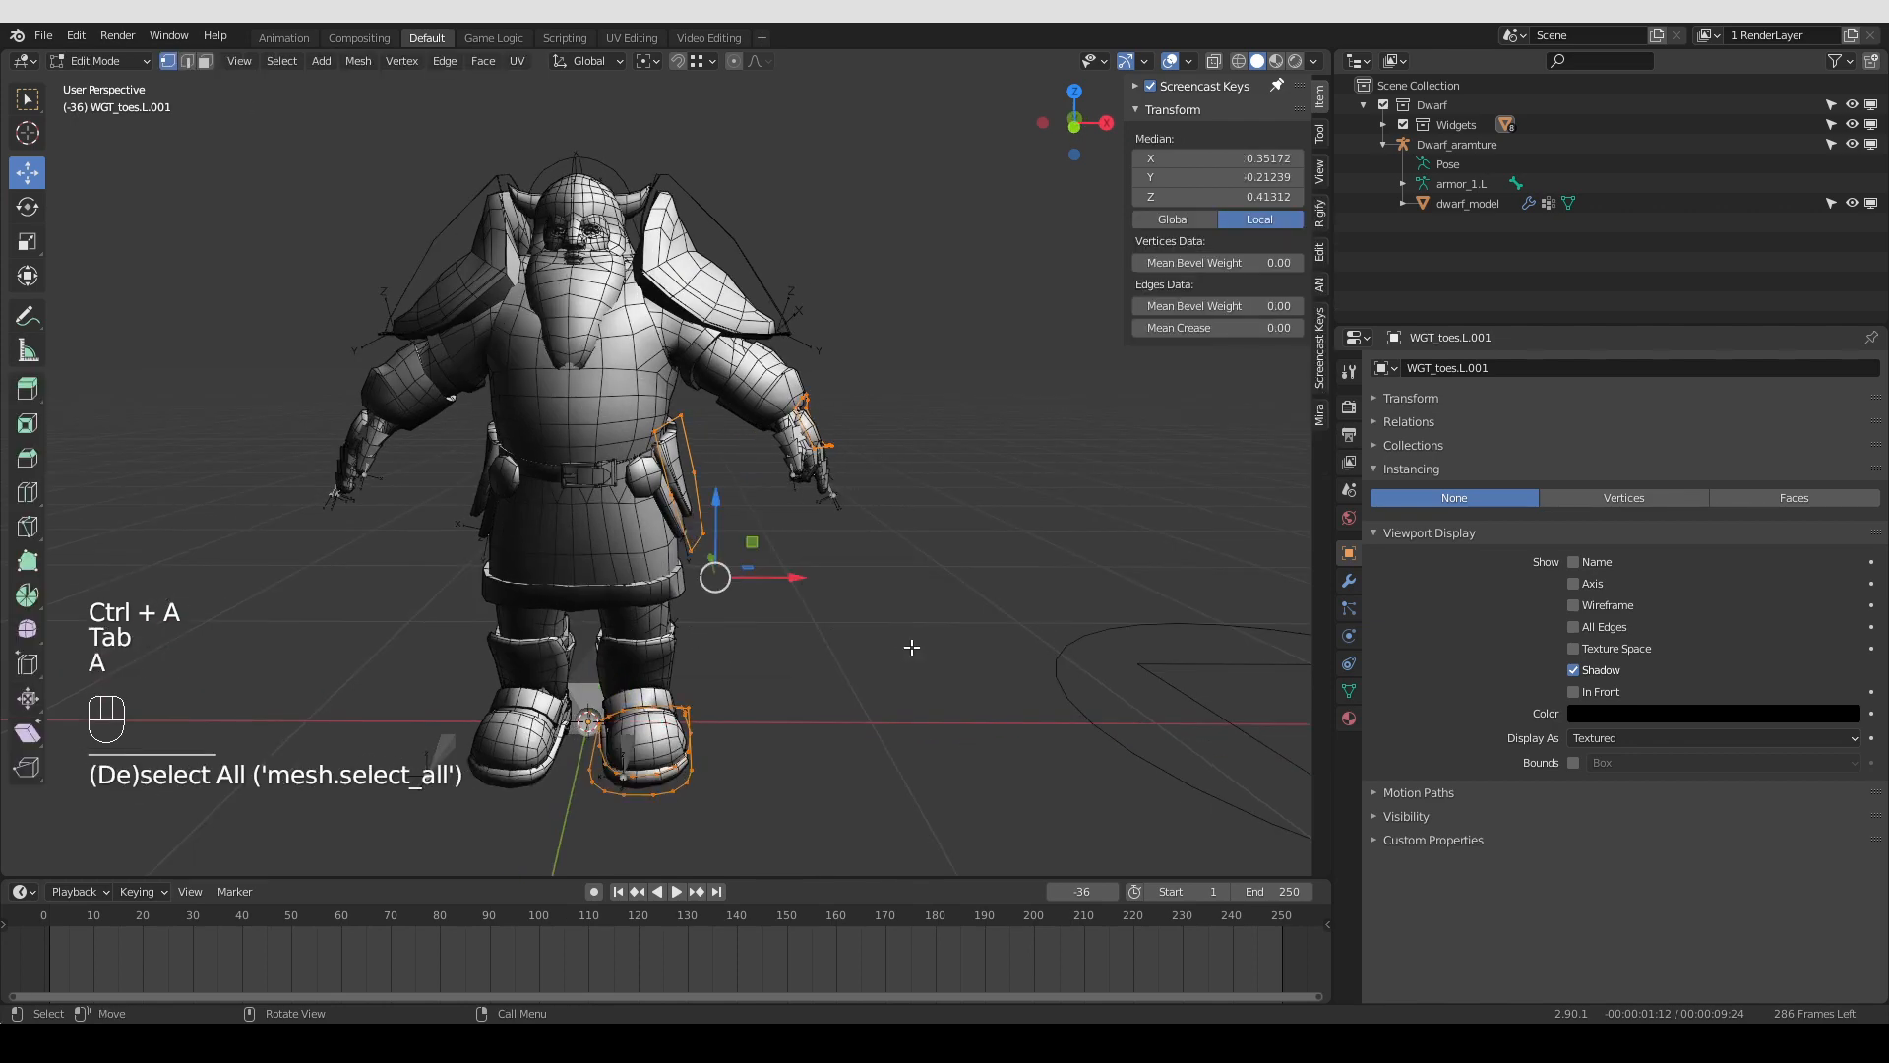
pyautogui.press('space')
pyautogui.write('s')
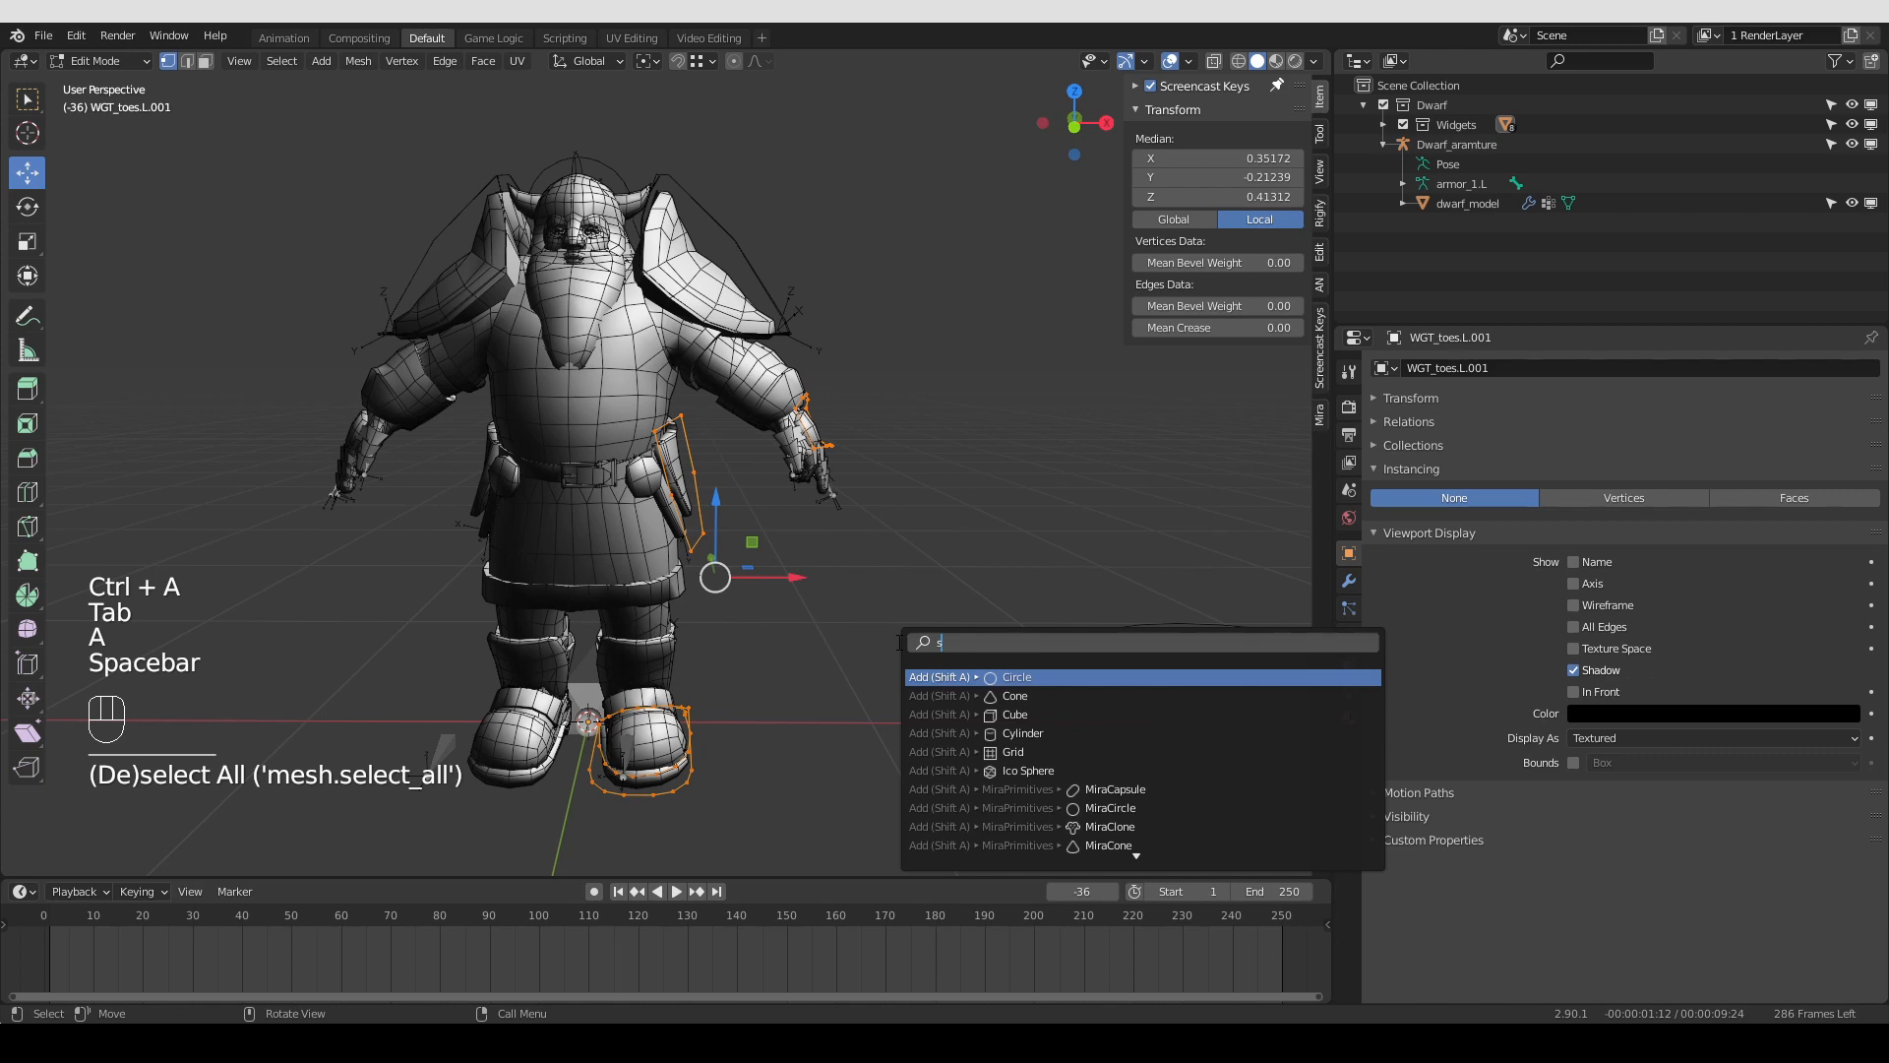
pyautogui.write('mm')
pyautogui.press('Down')
pyautogui.press('Return')
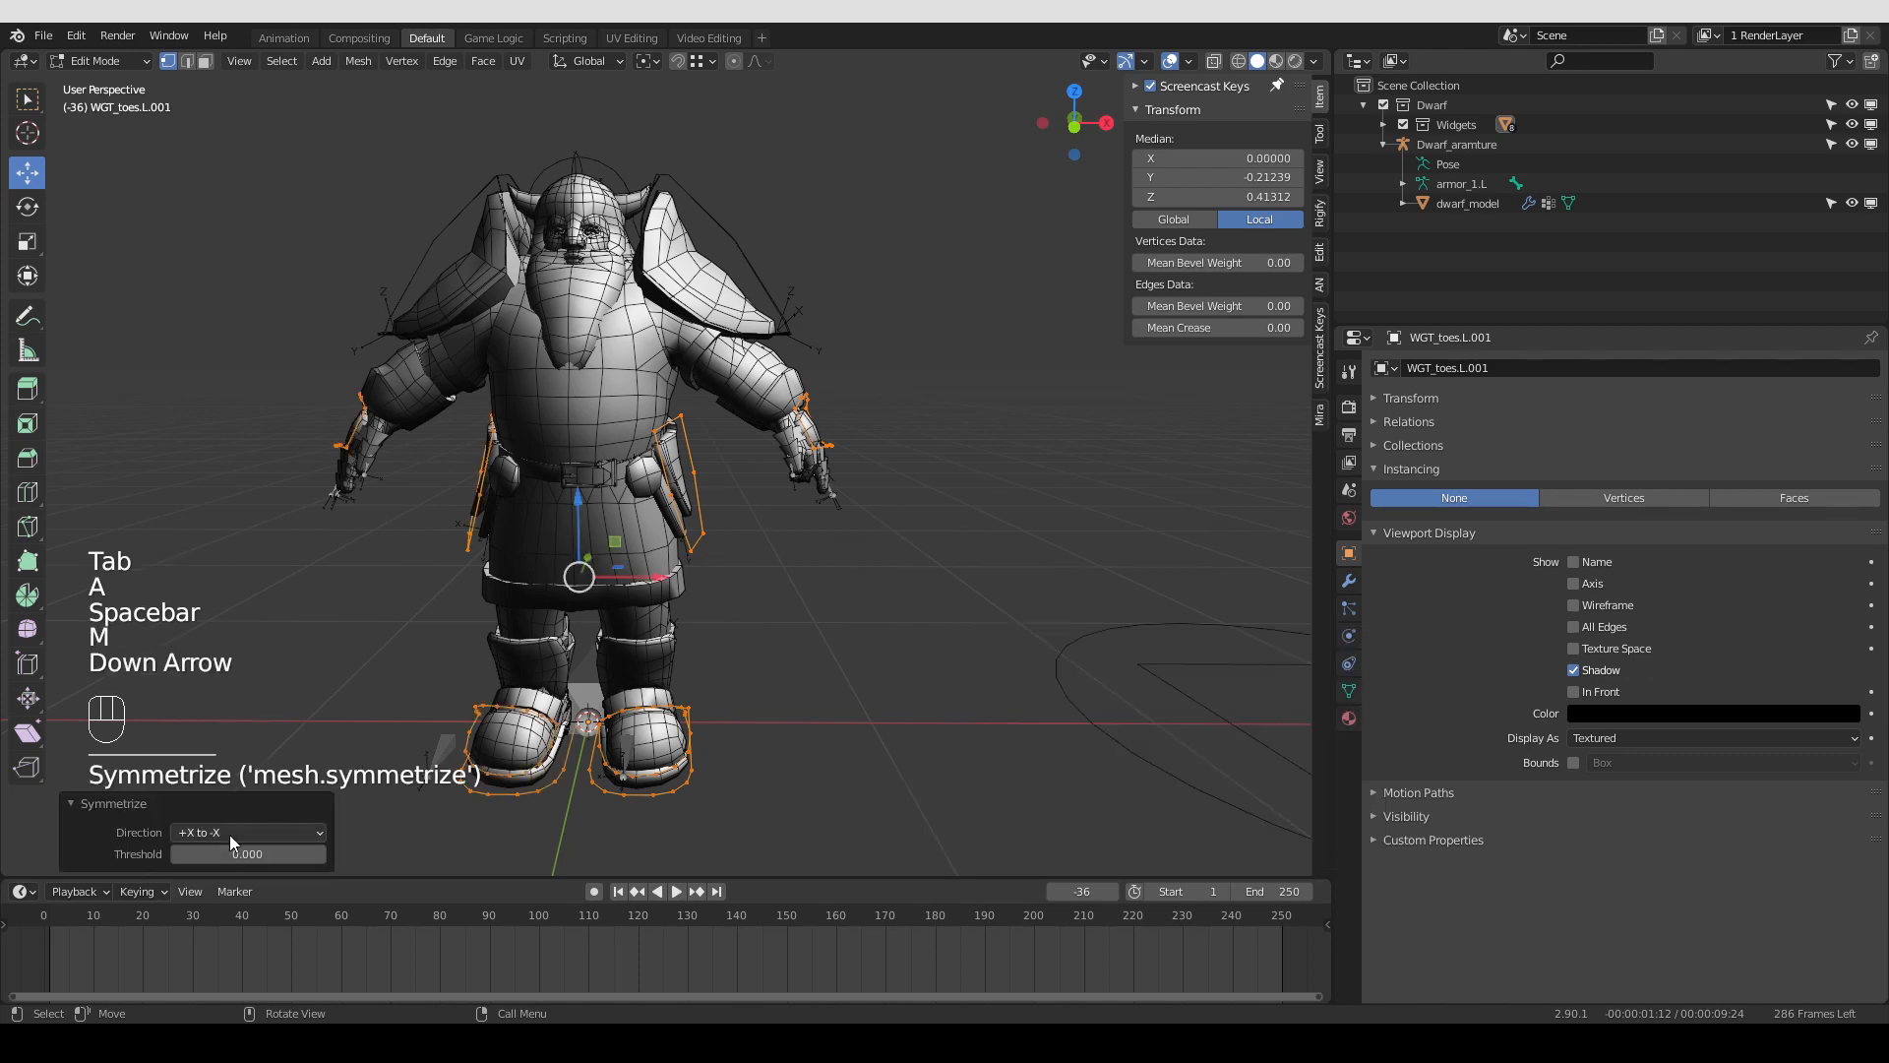
pyautogui.moveTo(363, 528); pyautogui.dragTo(532, 600, button='middle')
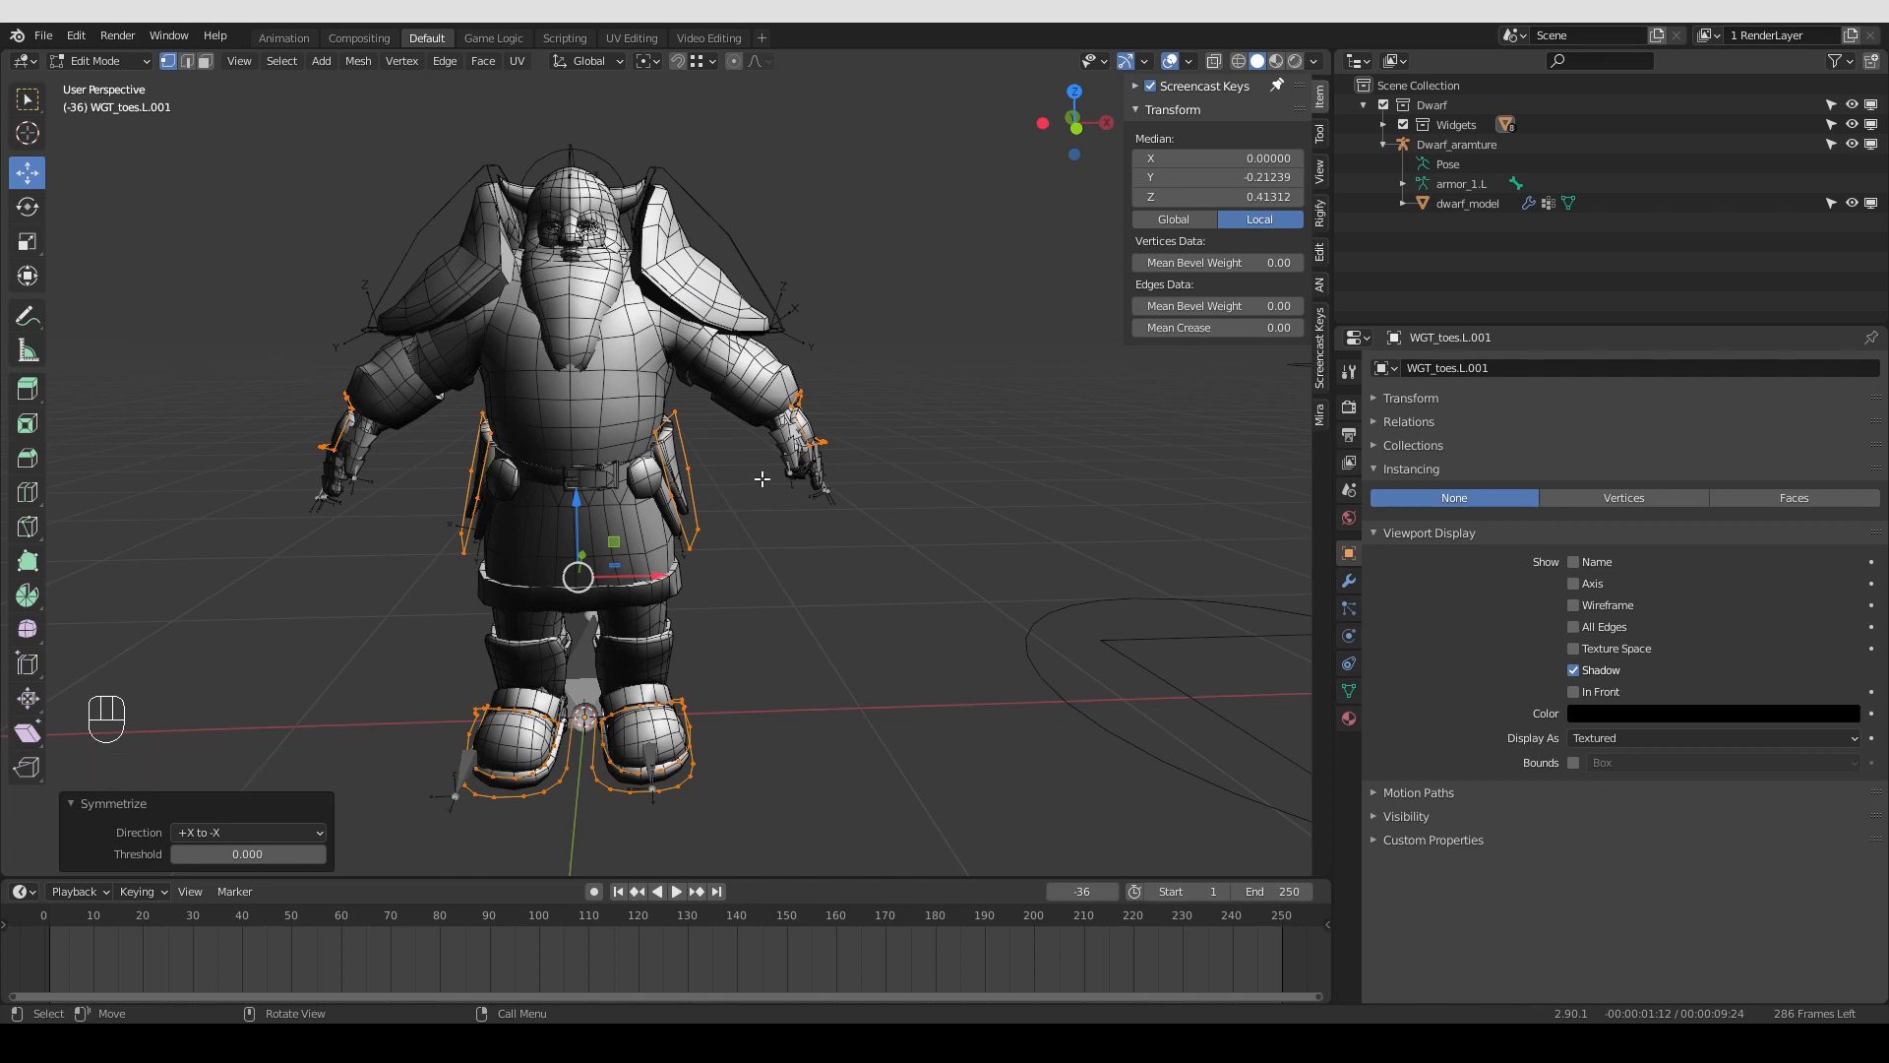
# Separate the mirrored widget mesh by loose parts and return to Object Mode
pyautogui.press('p')
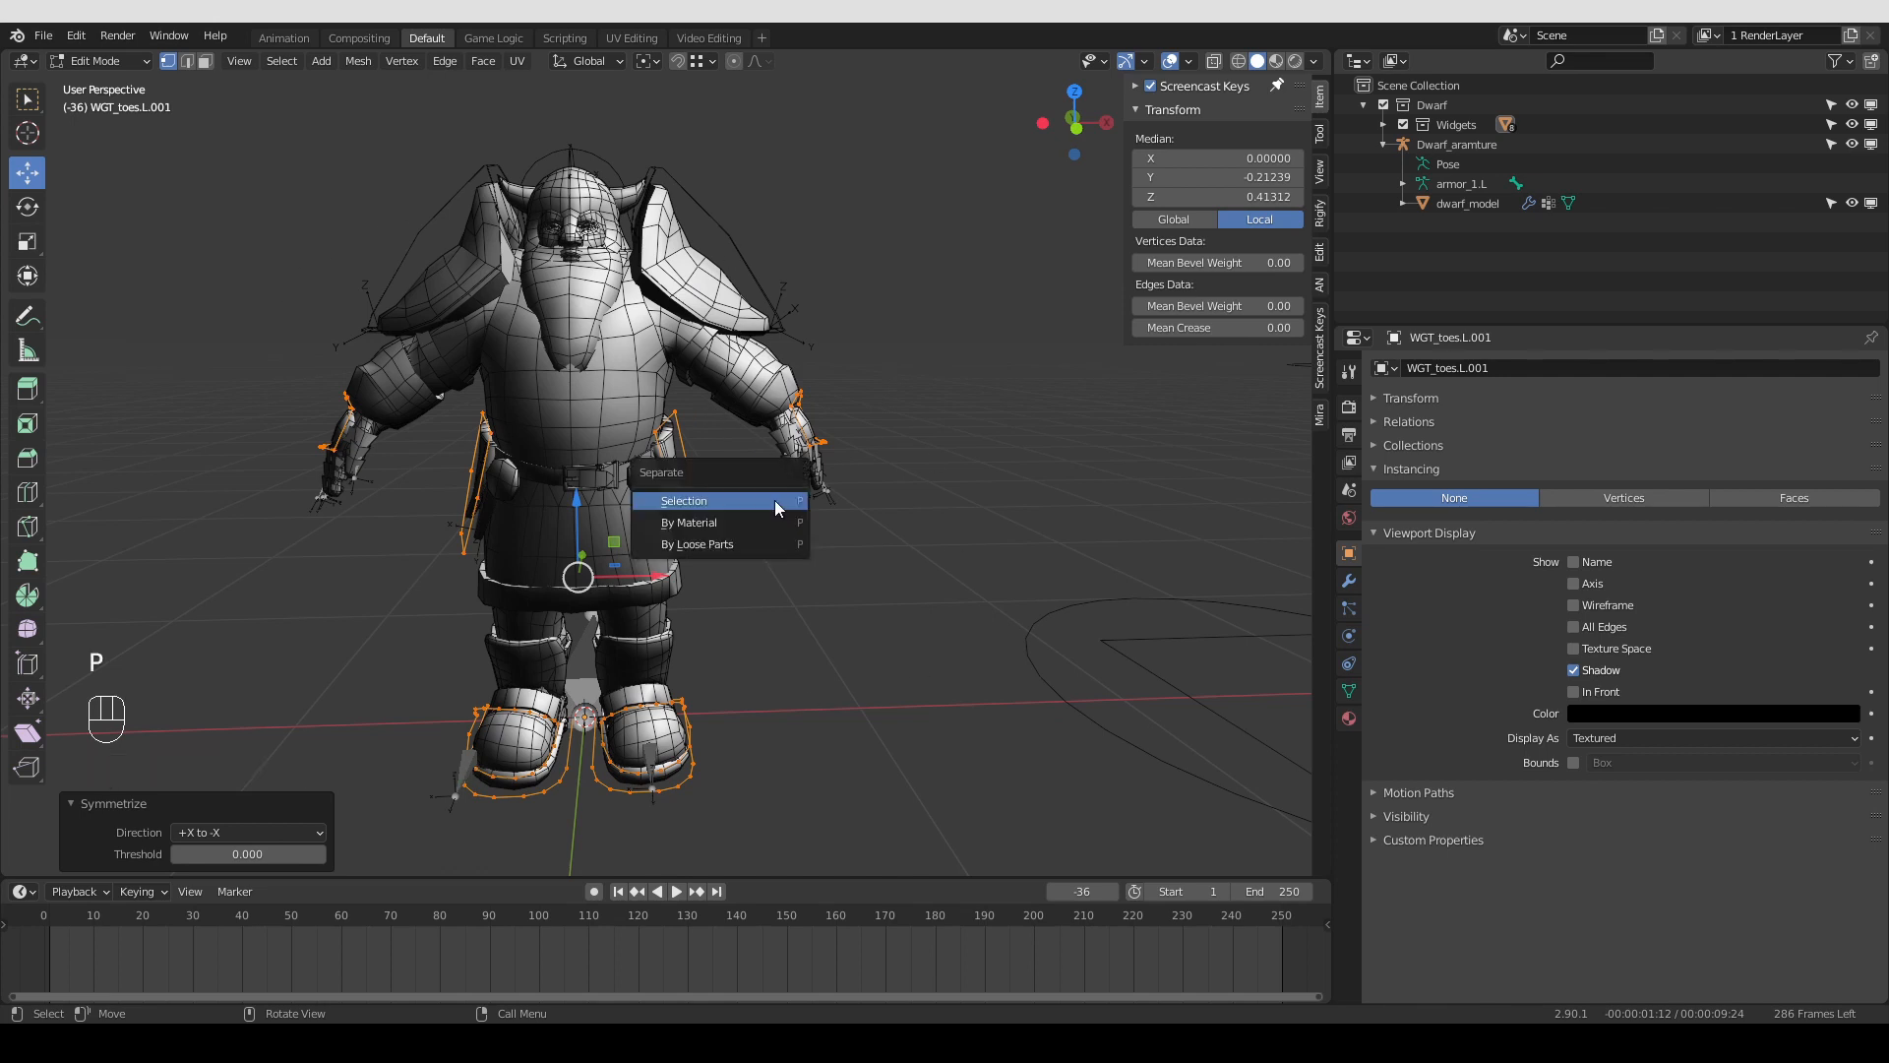
pyautogui.click(753, 545)
pyautogui.press('Tab')
# Check whether the separated side armor and hand widgets move individually, cancelling each test move
pyautogui.click(316, 455)
pyautogui.click(316, 455)
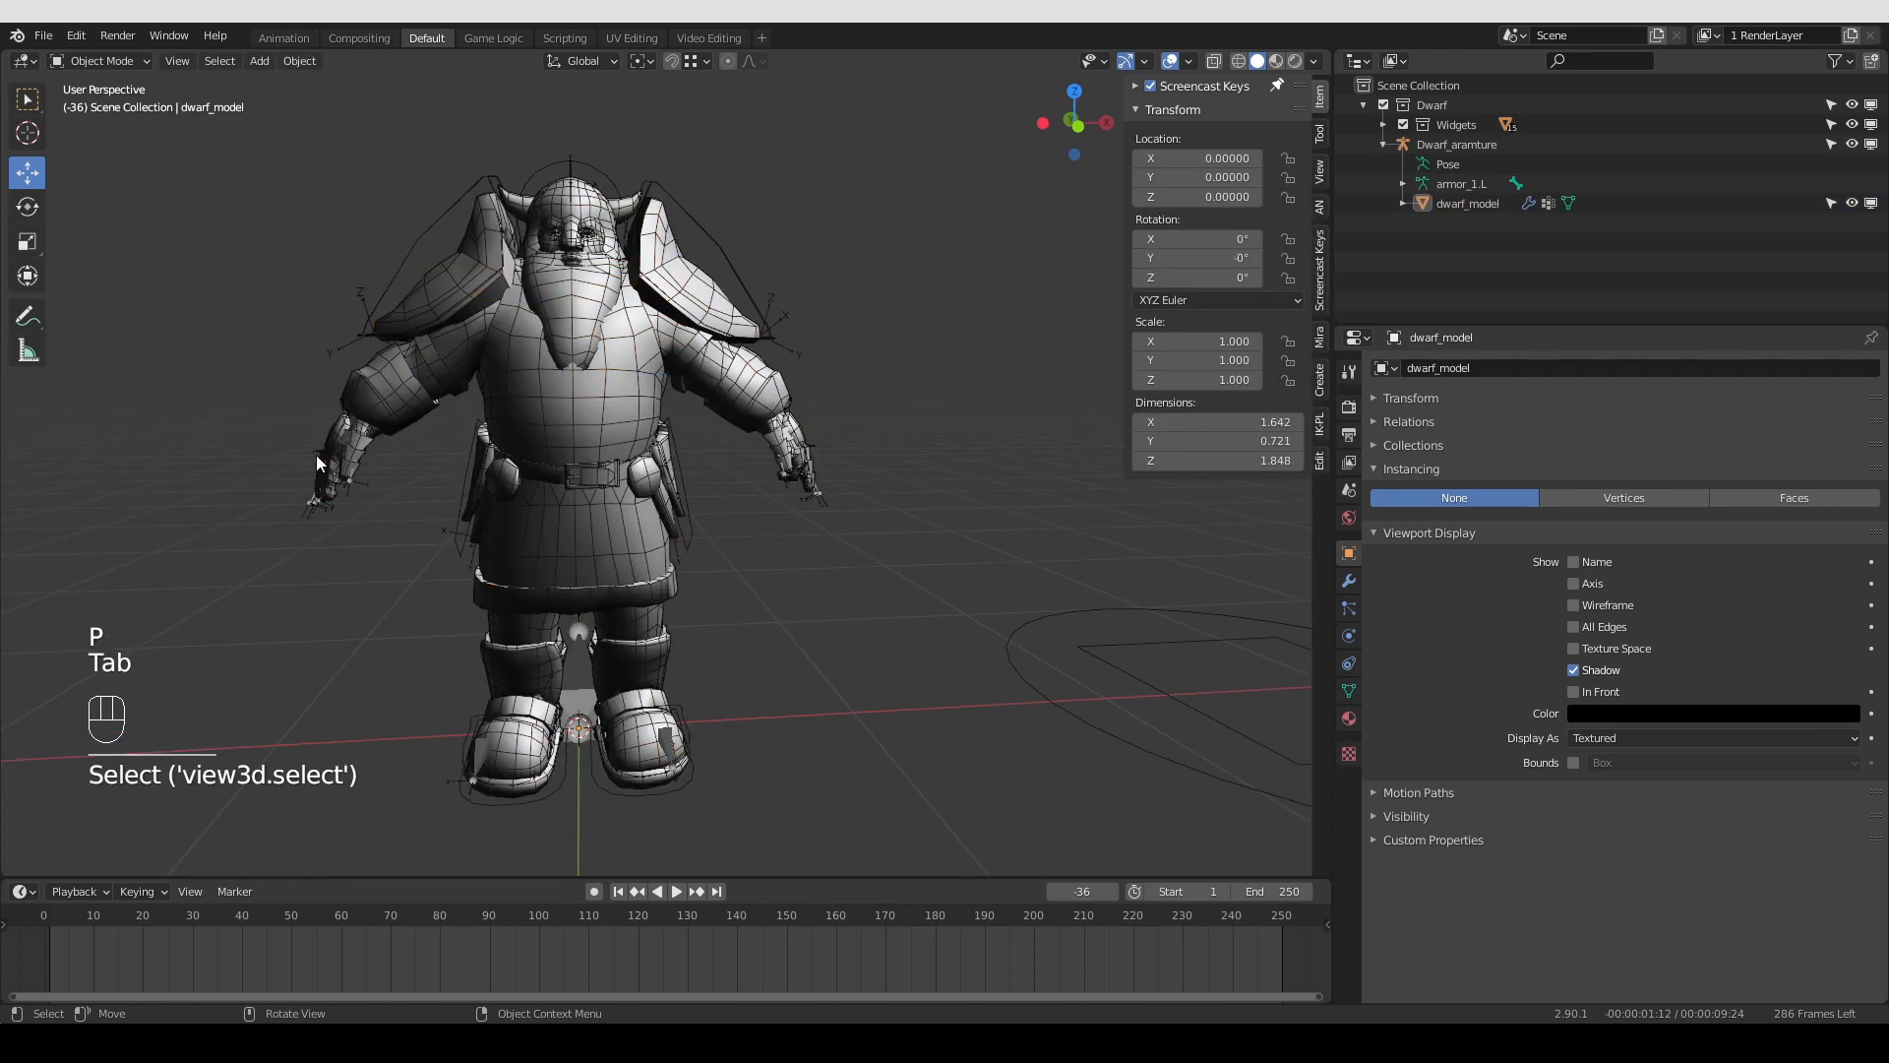
pyautogui.press('g')
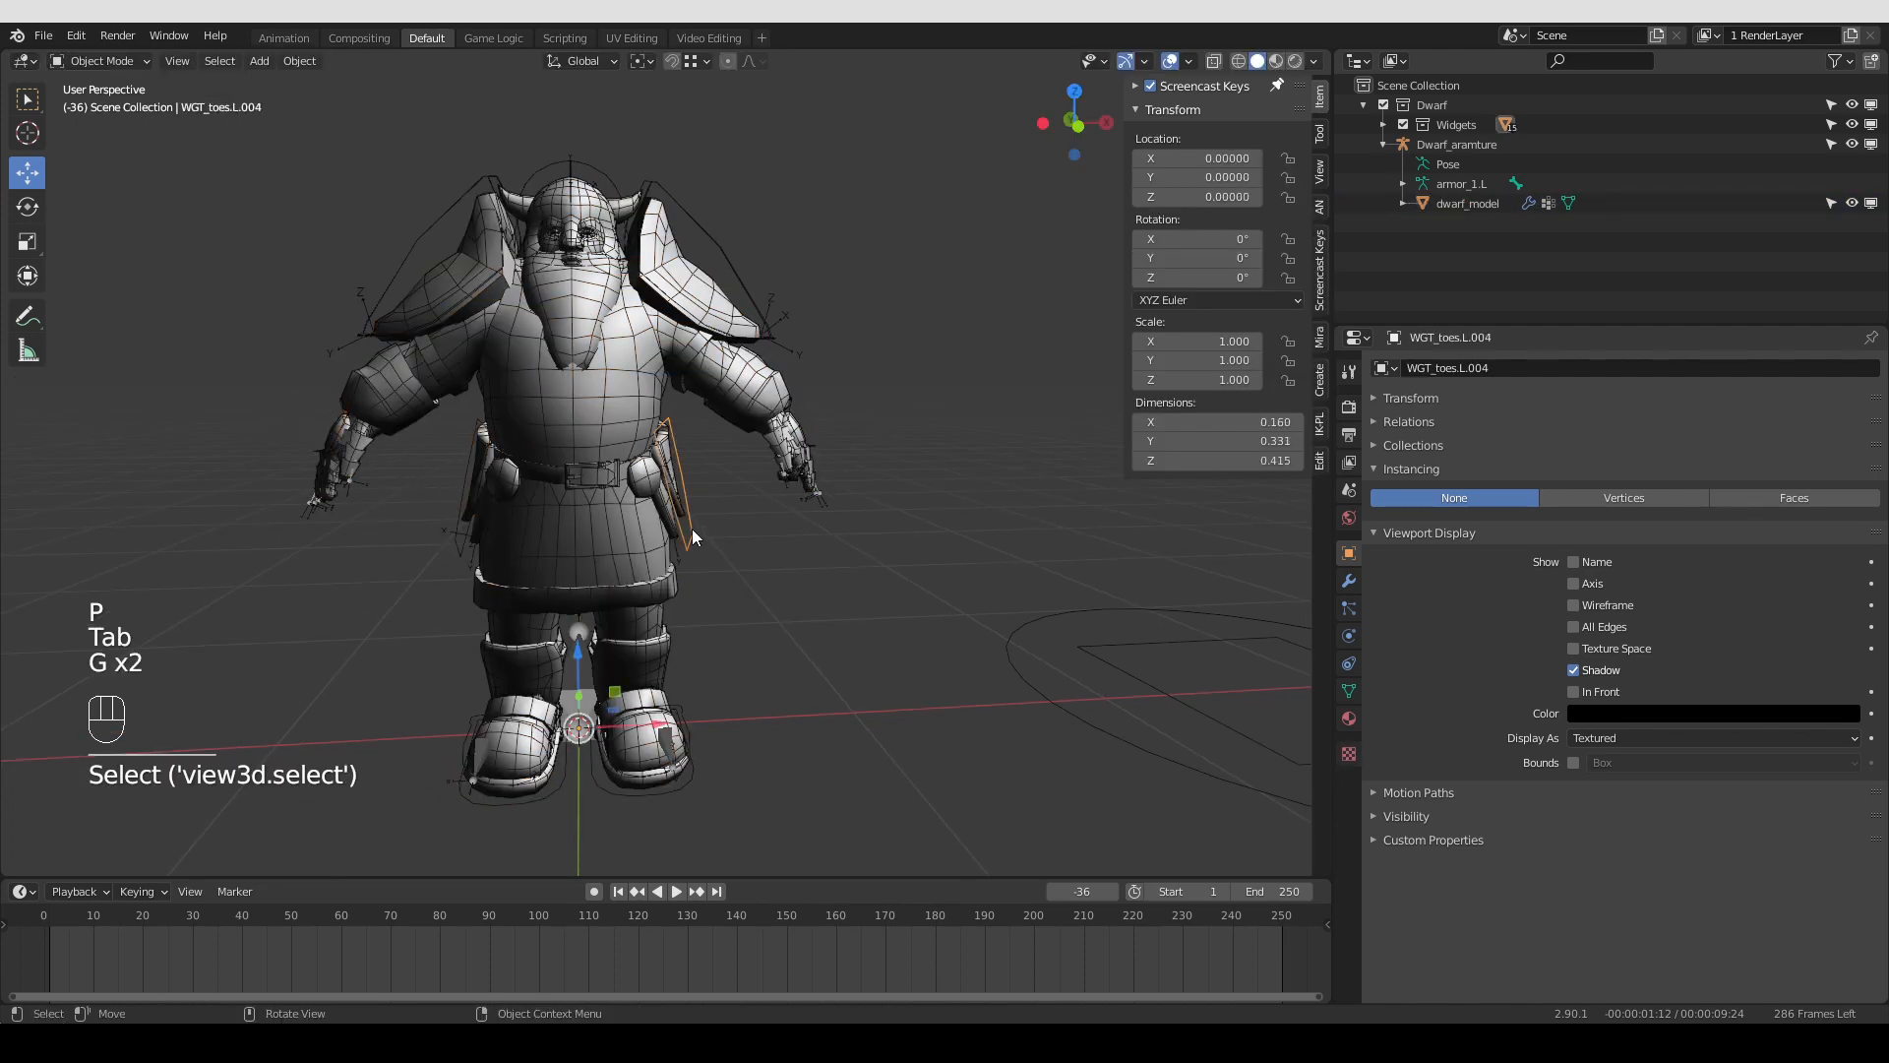
pyautogui.press('g')
pyautogui.click(820, 439)
pyautogui.click(823, 445)
pyautogui.press('g')
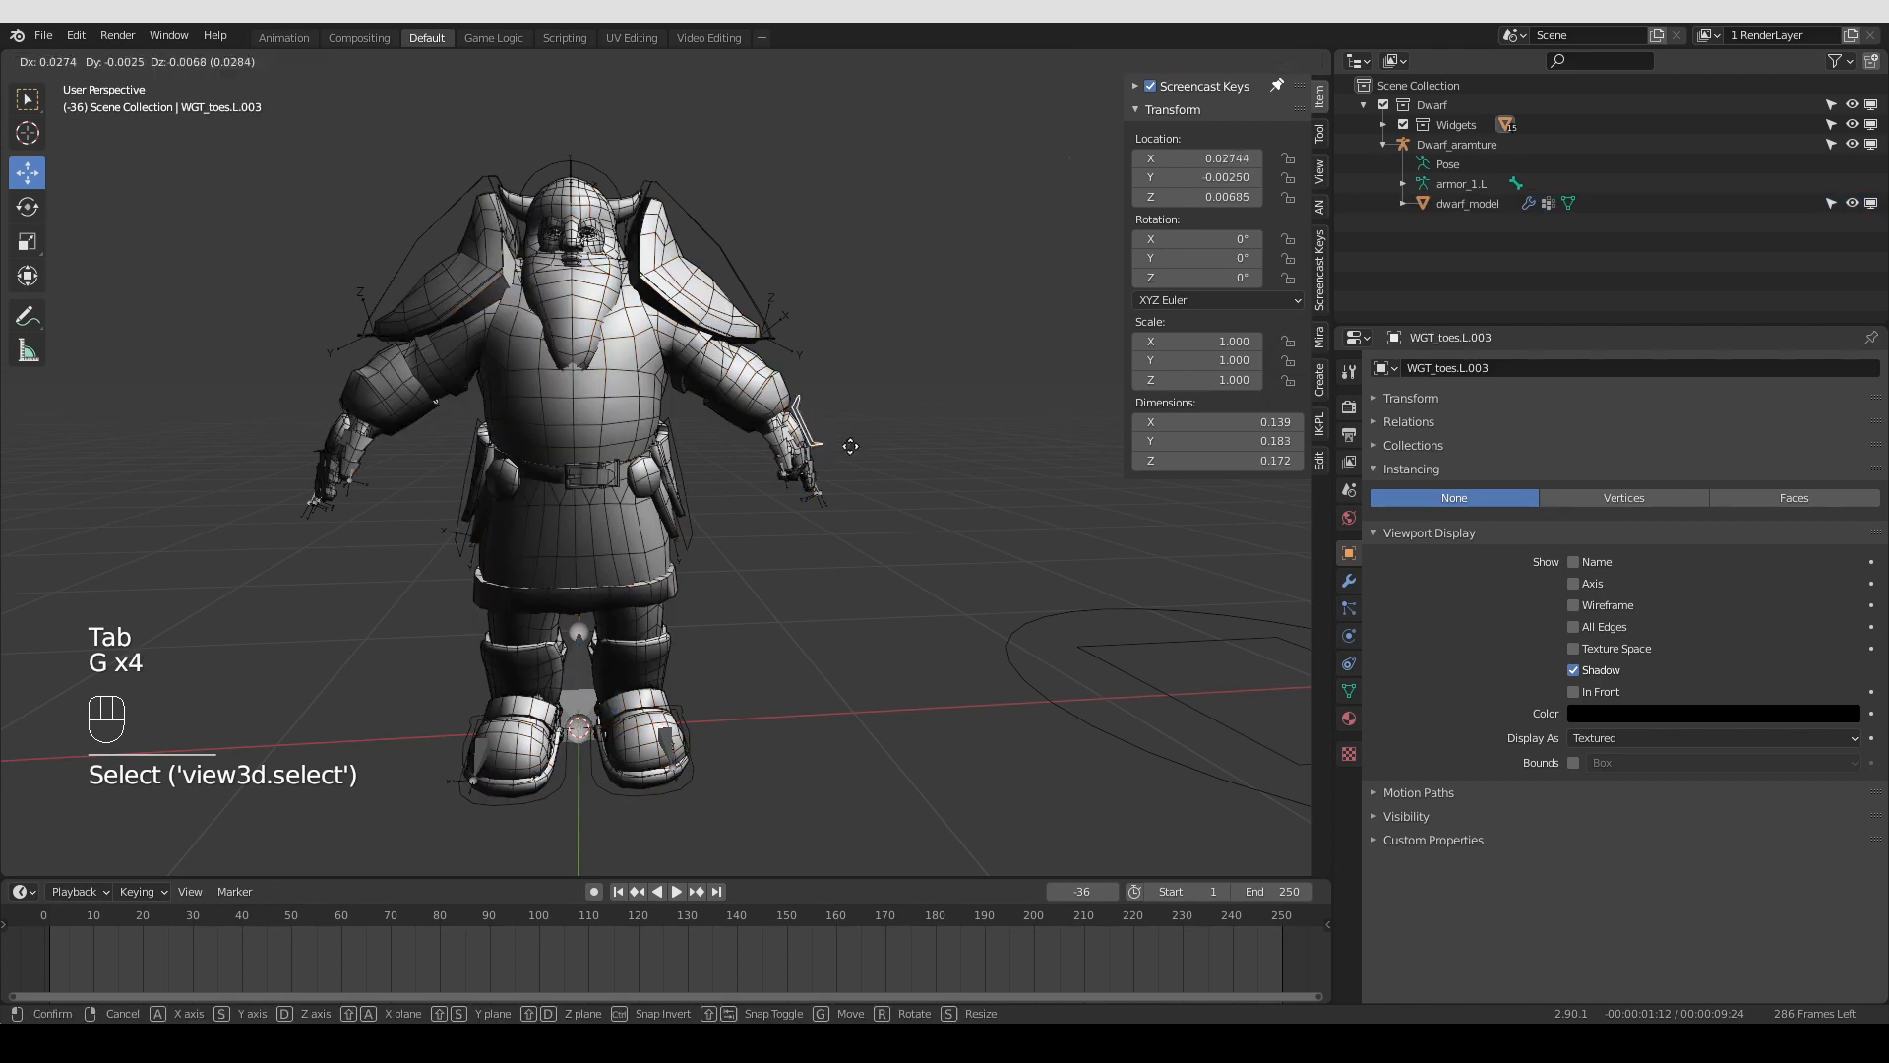
pyautogui.rightClick(864, 594)
pyautogui.moveTo(865, 594)
pyautogui.mouseDown(button='middle')
pyautogui.moveTo(830, 599)
pyautogui.moveTo(858, 583)
pyautogui.mouseUp(button='middle')
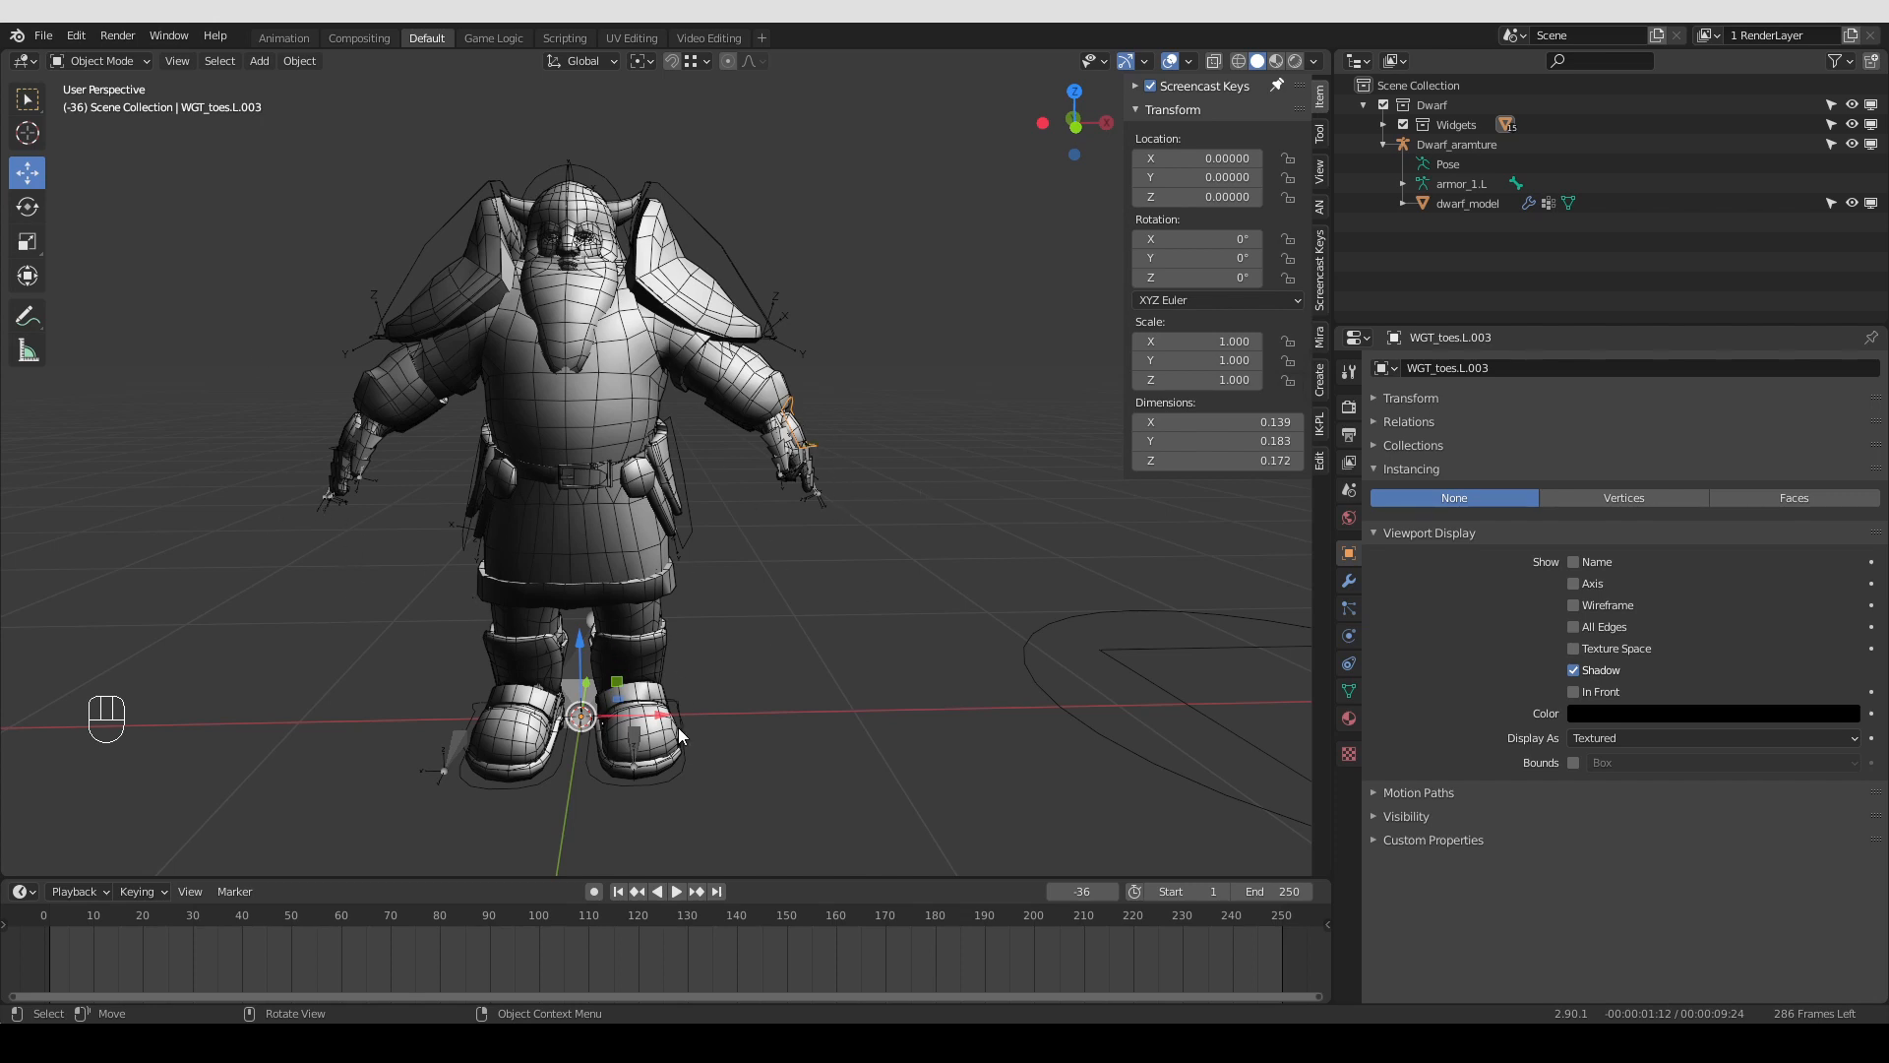
# Rename the left hand widget as WGT_hand.L
pyautogui.moveTo(679, 729); pyautogui.dragTo(724, 613, button='middle')
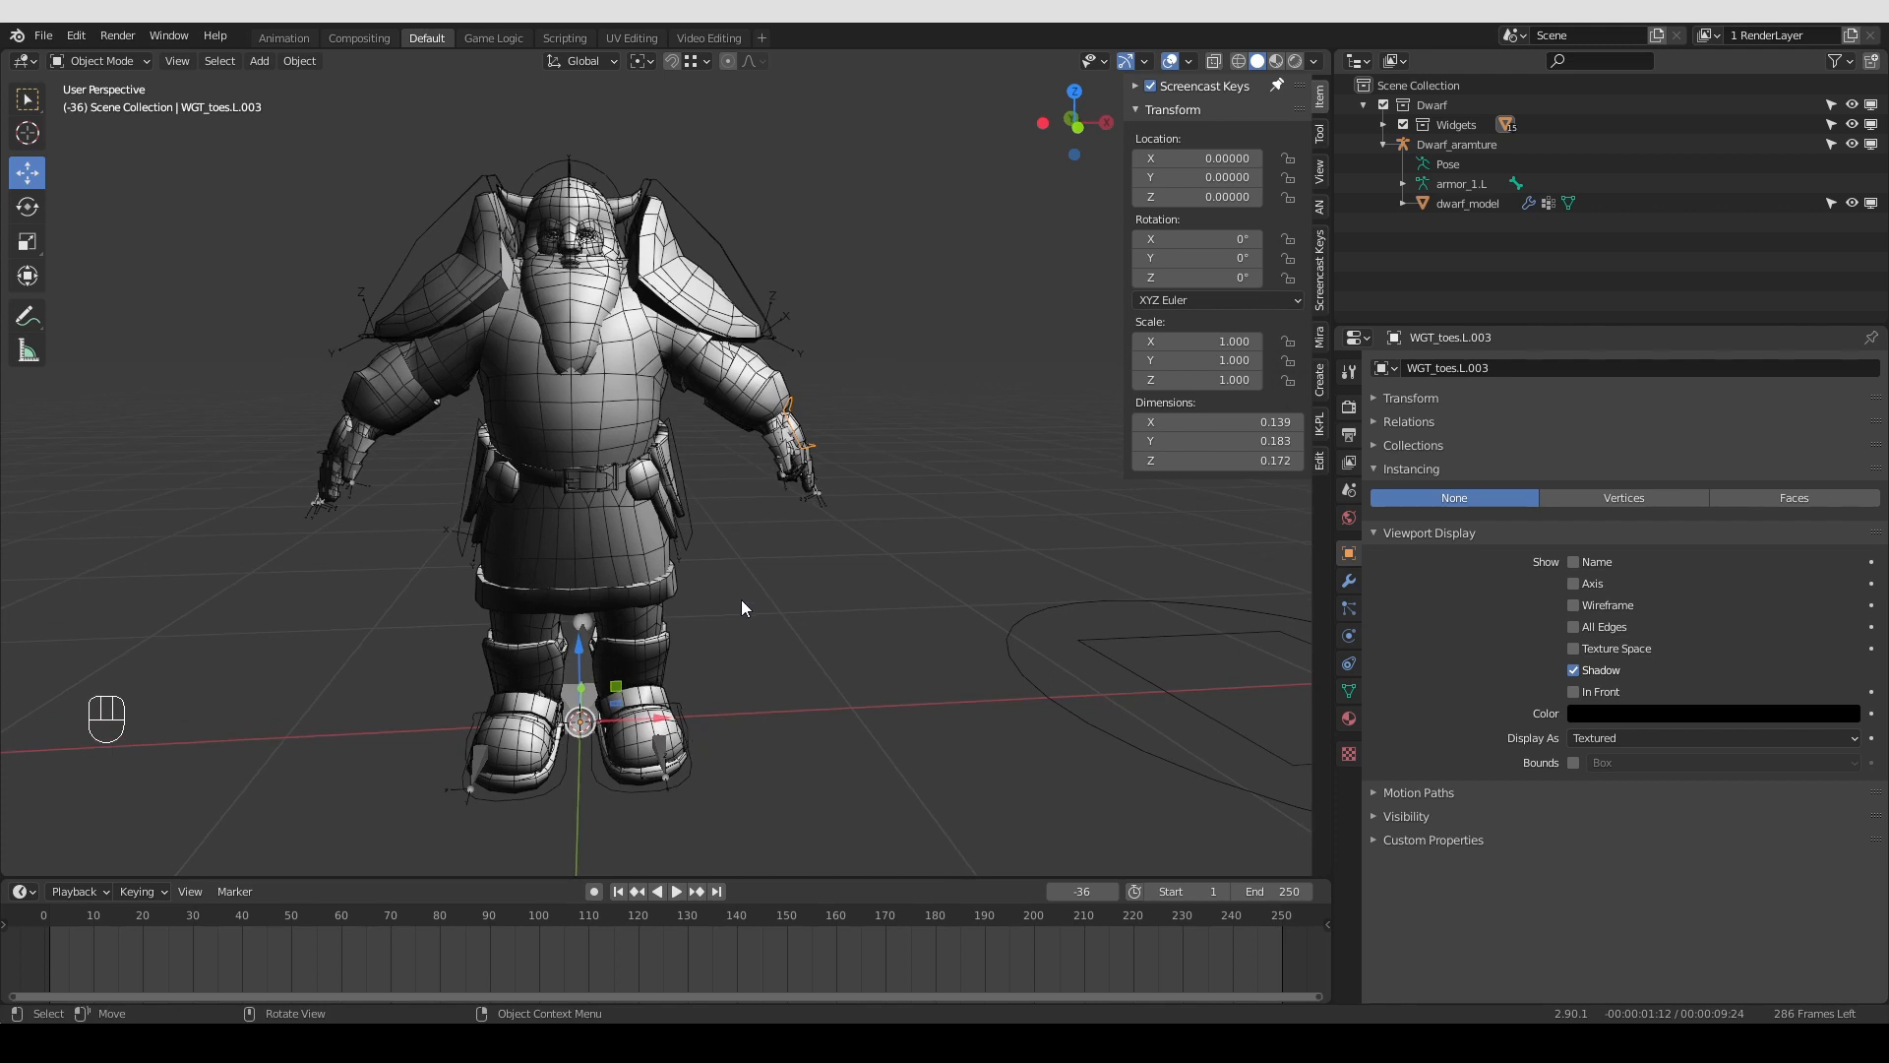
pyautogui.press('F2')
pyautogui.click(799, 529)
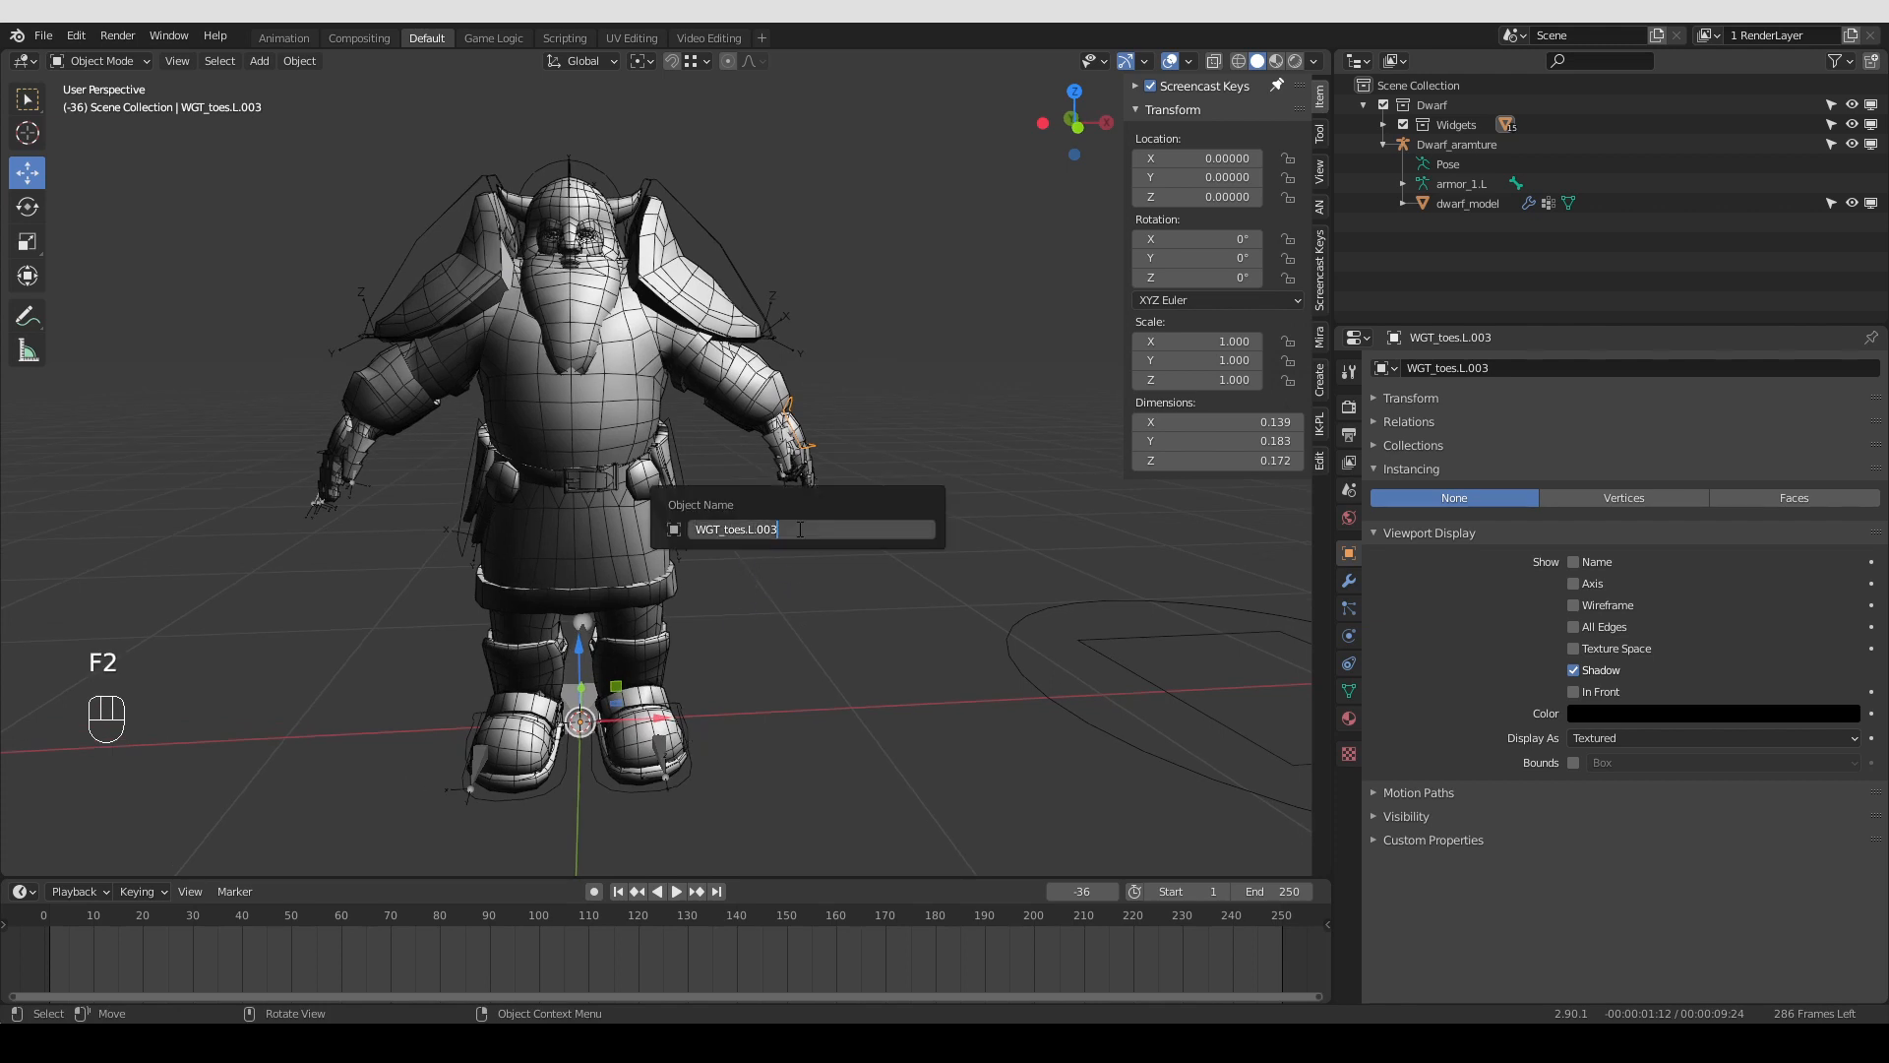
pyautogui.press('BackSpace')
pyautogui.press('BackSpace')
pyautogui.press('BackSpace')
pyautogui.press('BackSpace')
pyautogui.press('BackSpace')
pyautogui.press('BackSpace')
pyautogui.press('BackSpace')
pyautogui.press('BackSpace')
pyautogui.press('BackSpace')
pyautogui.write('hand.L')
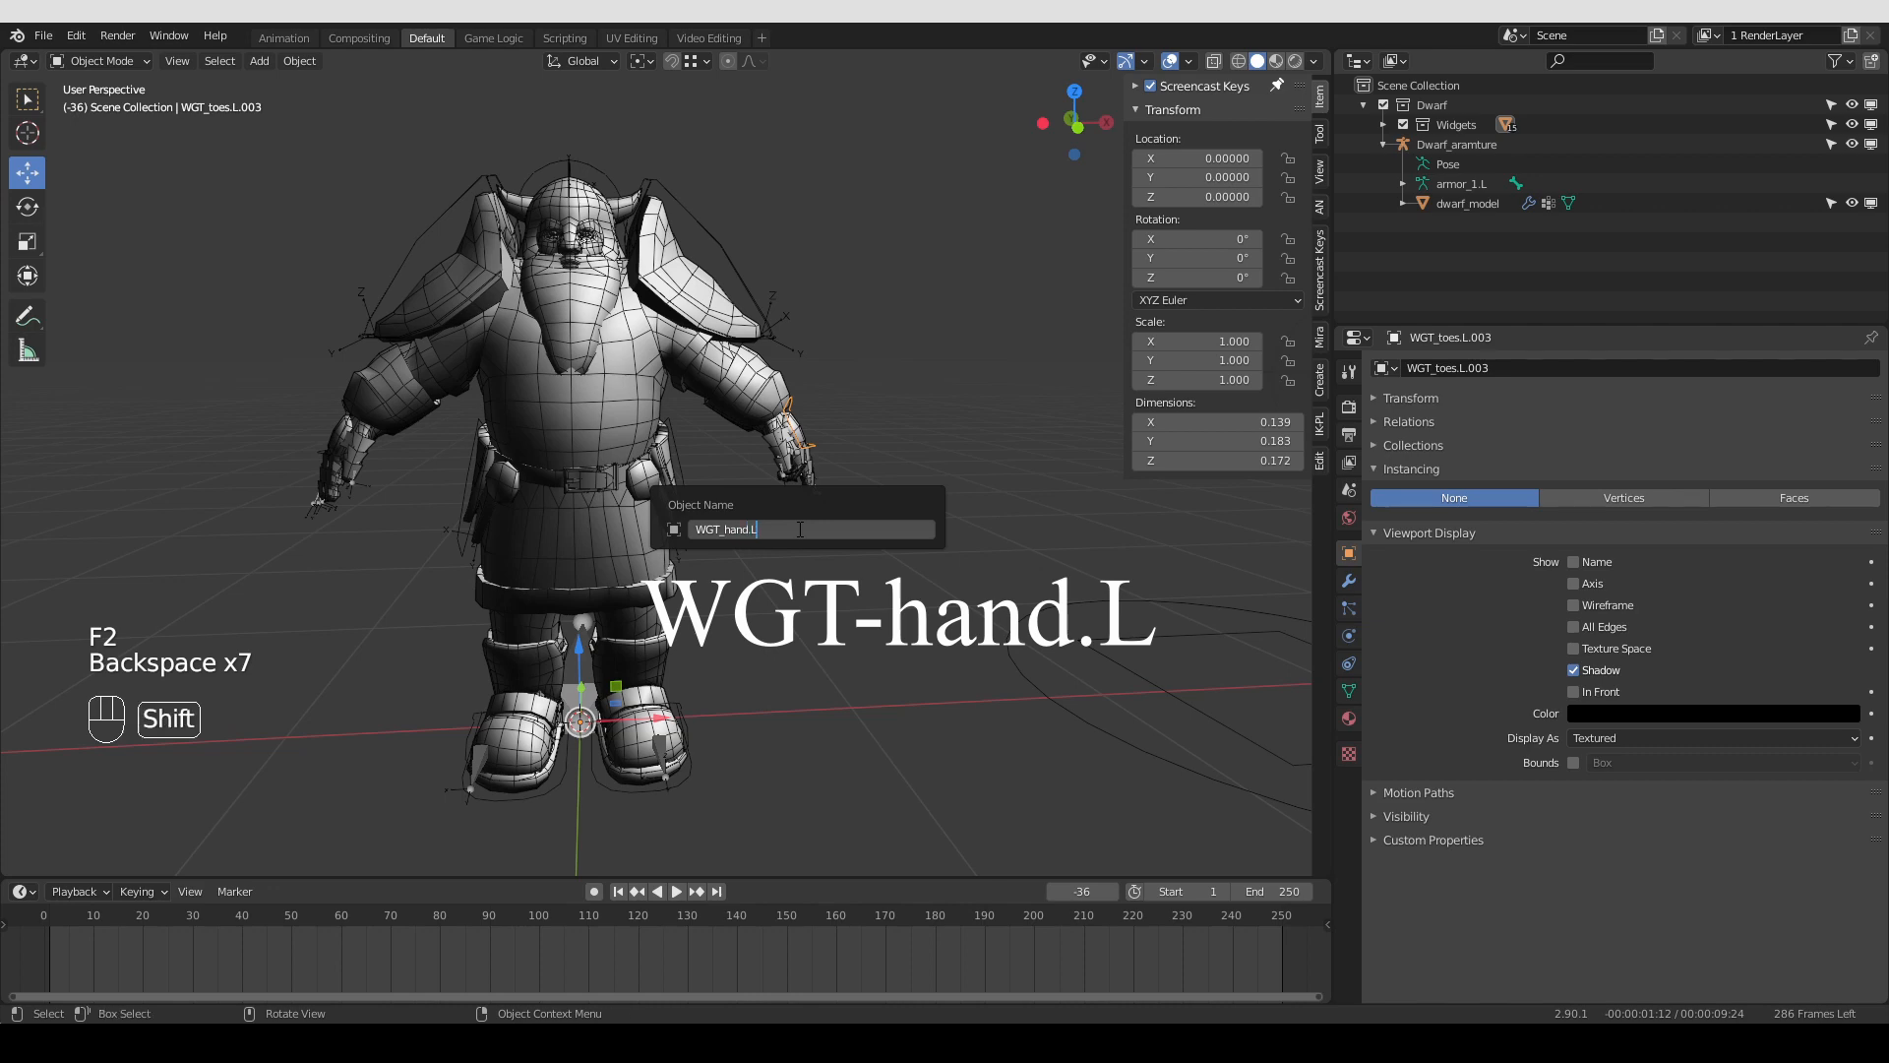
# Rename the right hand widget as WGT_hand.R, undoing the accidental object paste
pyautogui.press('F2')
pyautogui.click(407, 471)
pyautogui.hotkey('ctrl', 'v')
pyautogui.hotkey('ctrl', 'z')
pyautogui.press('F2')
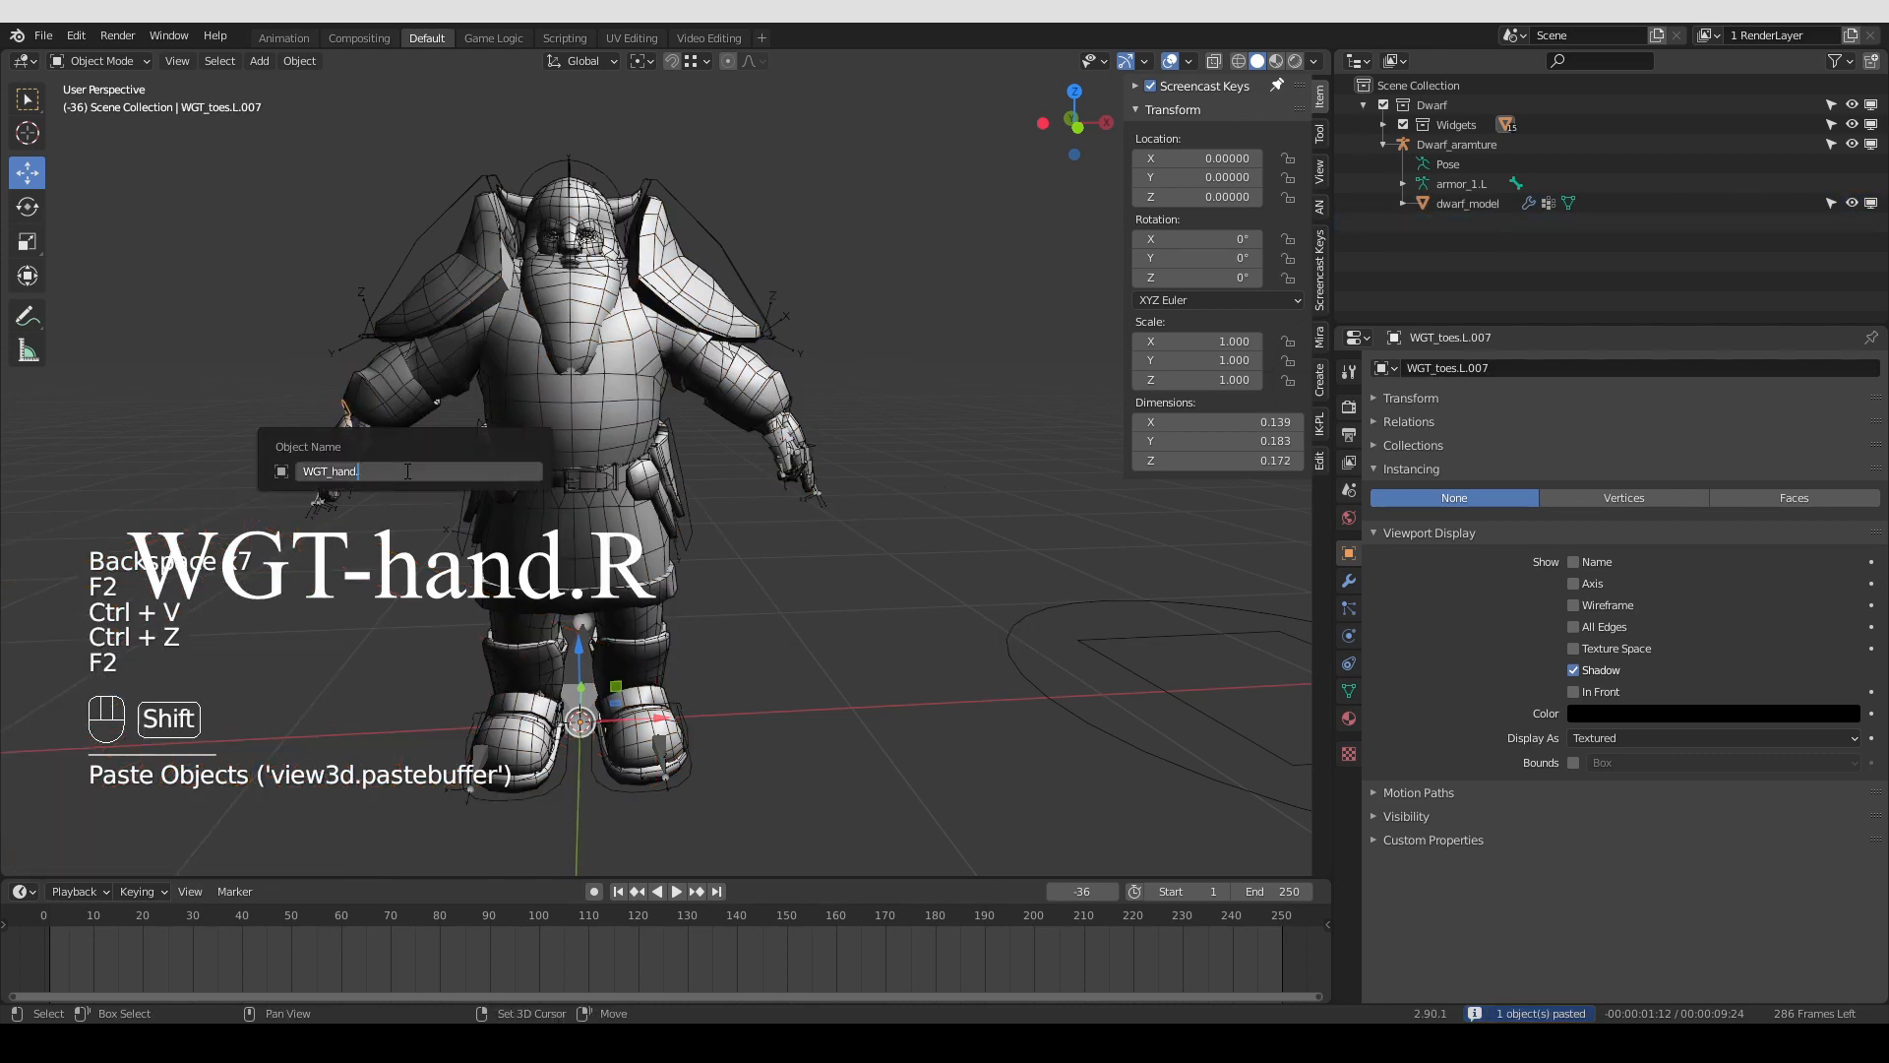
# Rename the left side armor widget as WGT_side_armor.L and copy that name
pyautogui.click(704, 539)
pyautogui.press('F2')
pyautogui.hotkey('shift', 'Left')
pyautogui.hotkey('shift', 'Left')
pyautogui.hotkey('shift', 'Left')
pyautogui.hotkey('shift', 'Left')
pyautogui.hotkey('shift', 'Left')
pyautogui.hotkey('shift', 'Left')
pyautogui.write('s')
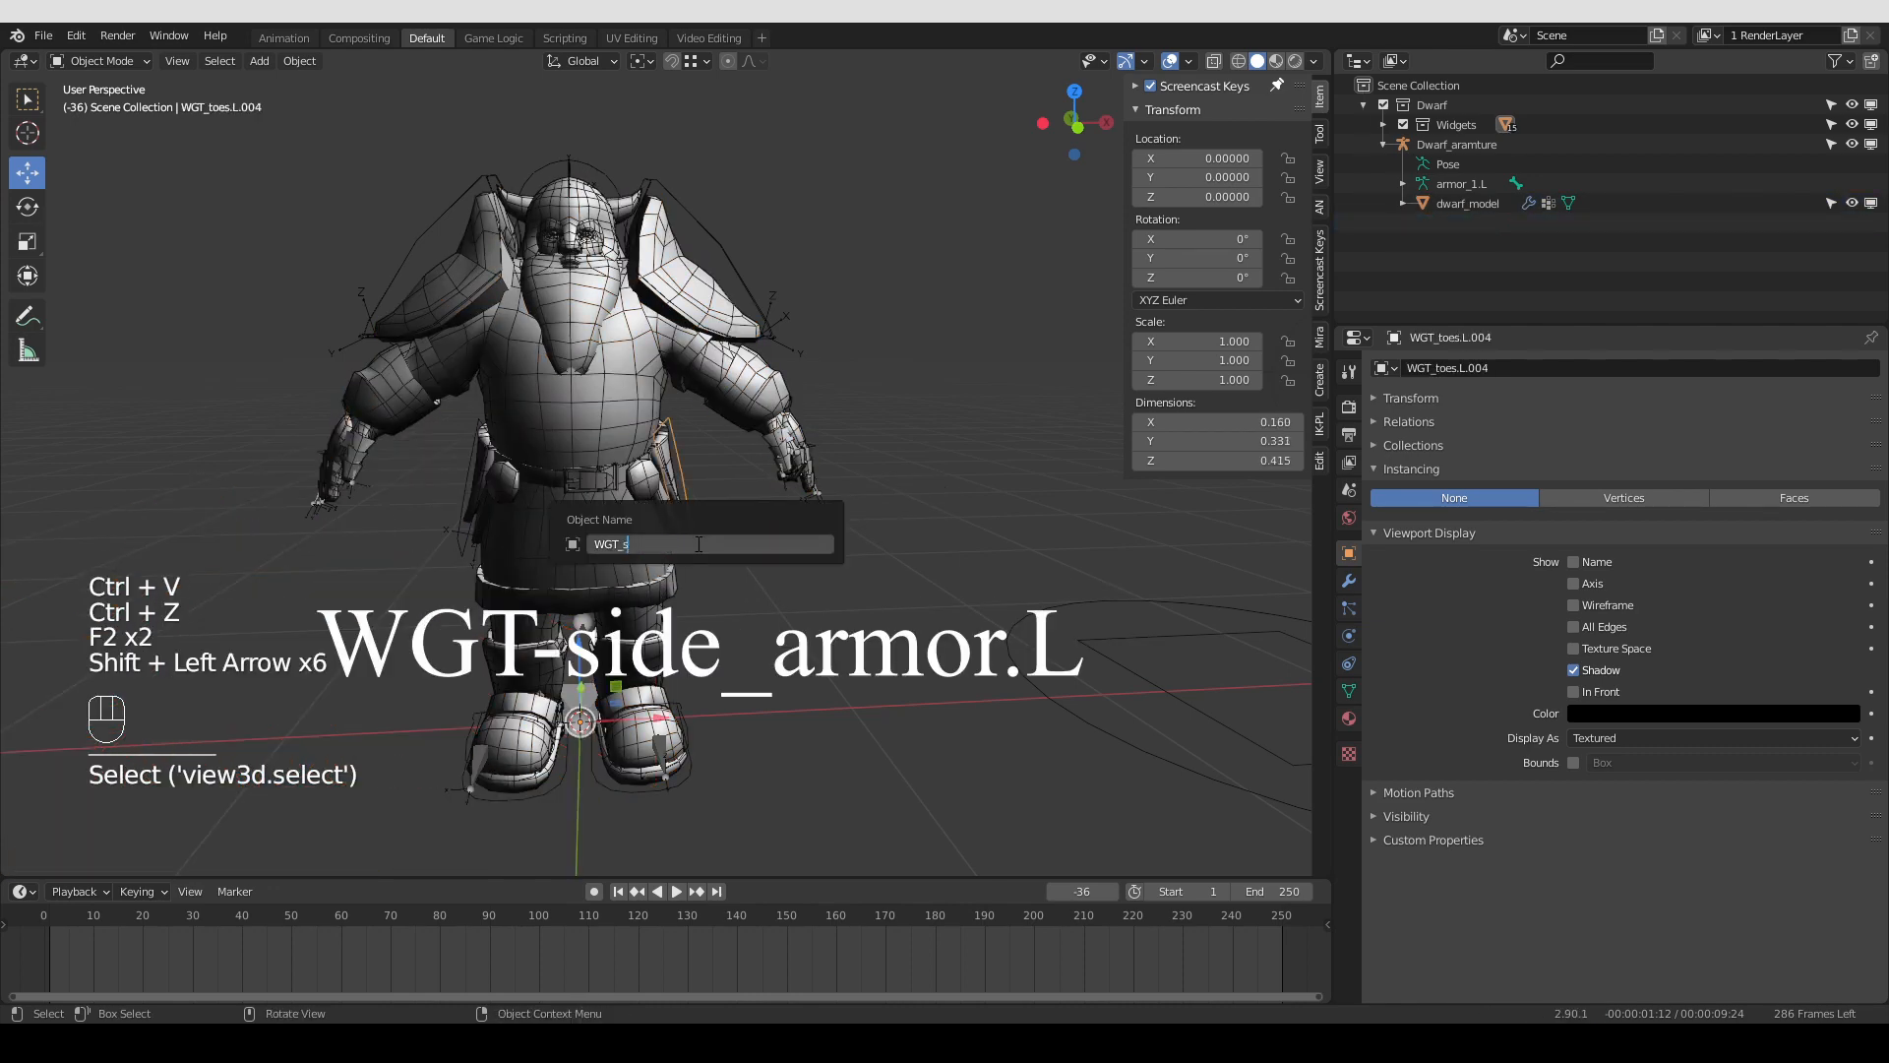
pyautogui.write('ide_armor.L')
pyautogui.hotkey('ctrl', 'a')
pyautogui.hotkey('ctrl', 'c')
pyautogui.press('Return')
# Rename the right side armor widget as WGT_side_armor.R, reusing the copied name
pyautogui.click(464, 547)
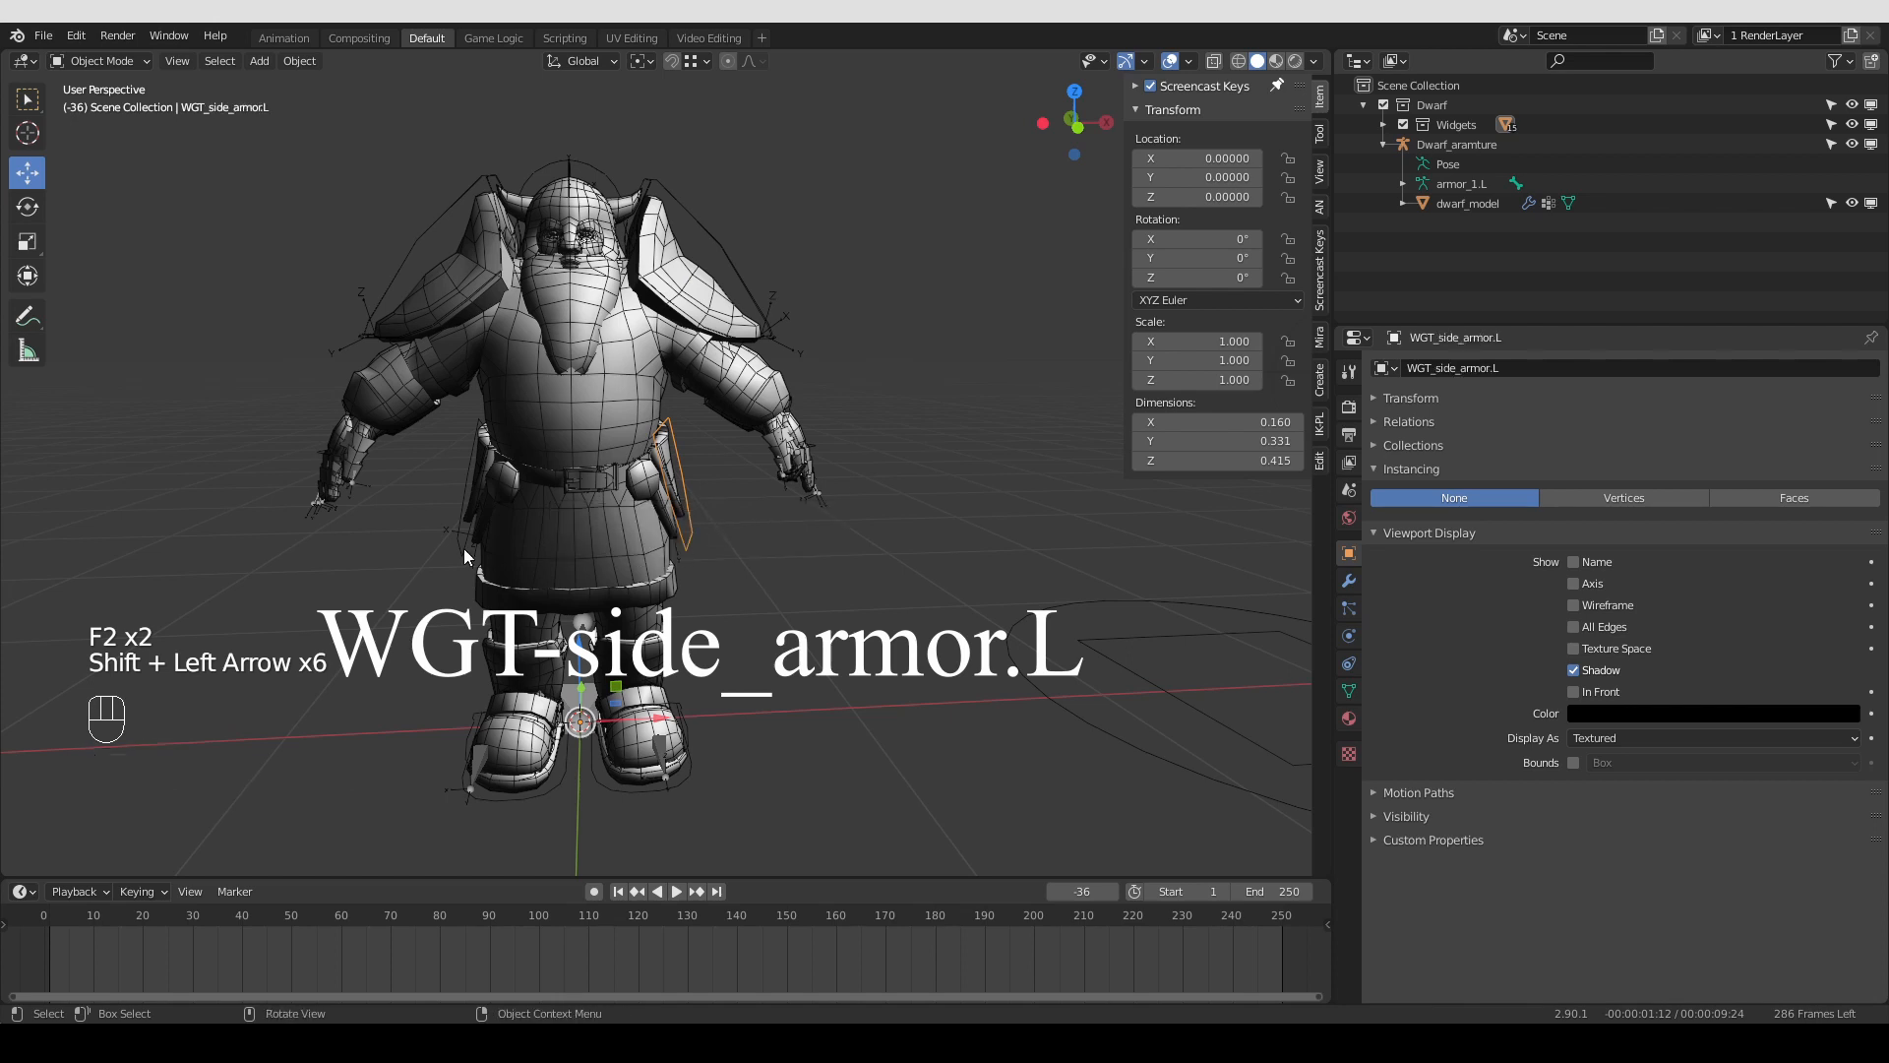
pyautogui.press('F2')
pyautogui.hotkey('ctrl', 'v')
pyautogui.press('Return')
# Rename the widget outlining the left foot's sole as WGT_leg.L
pyautogui.click(685, 777)
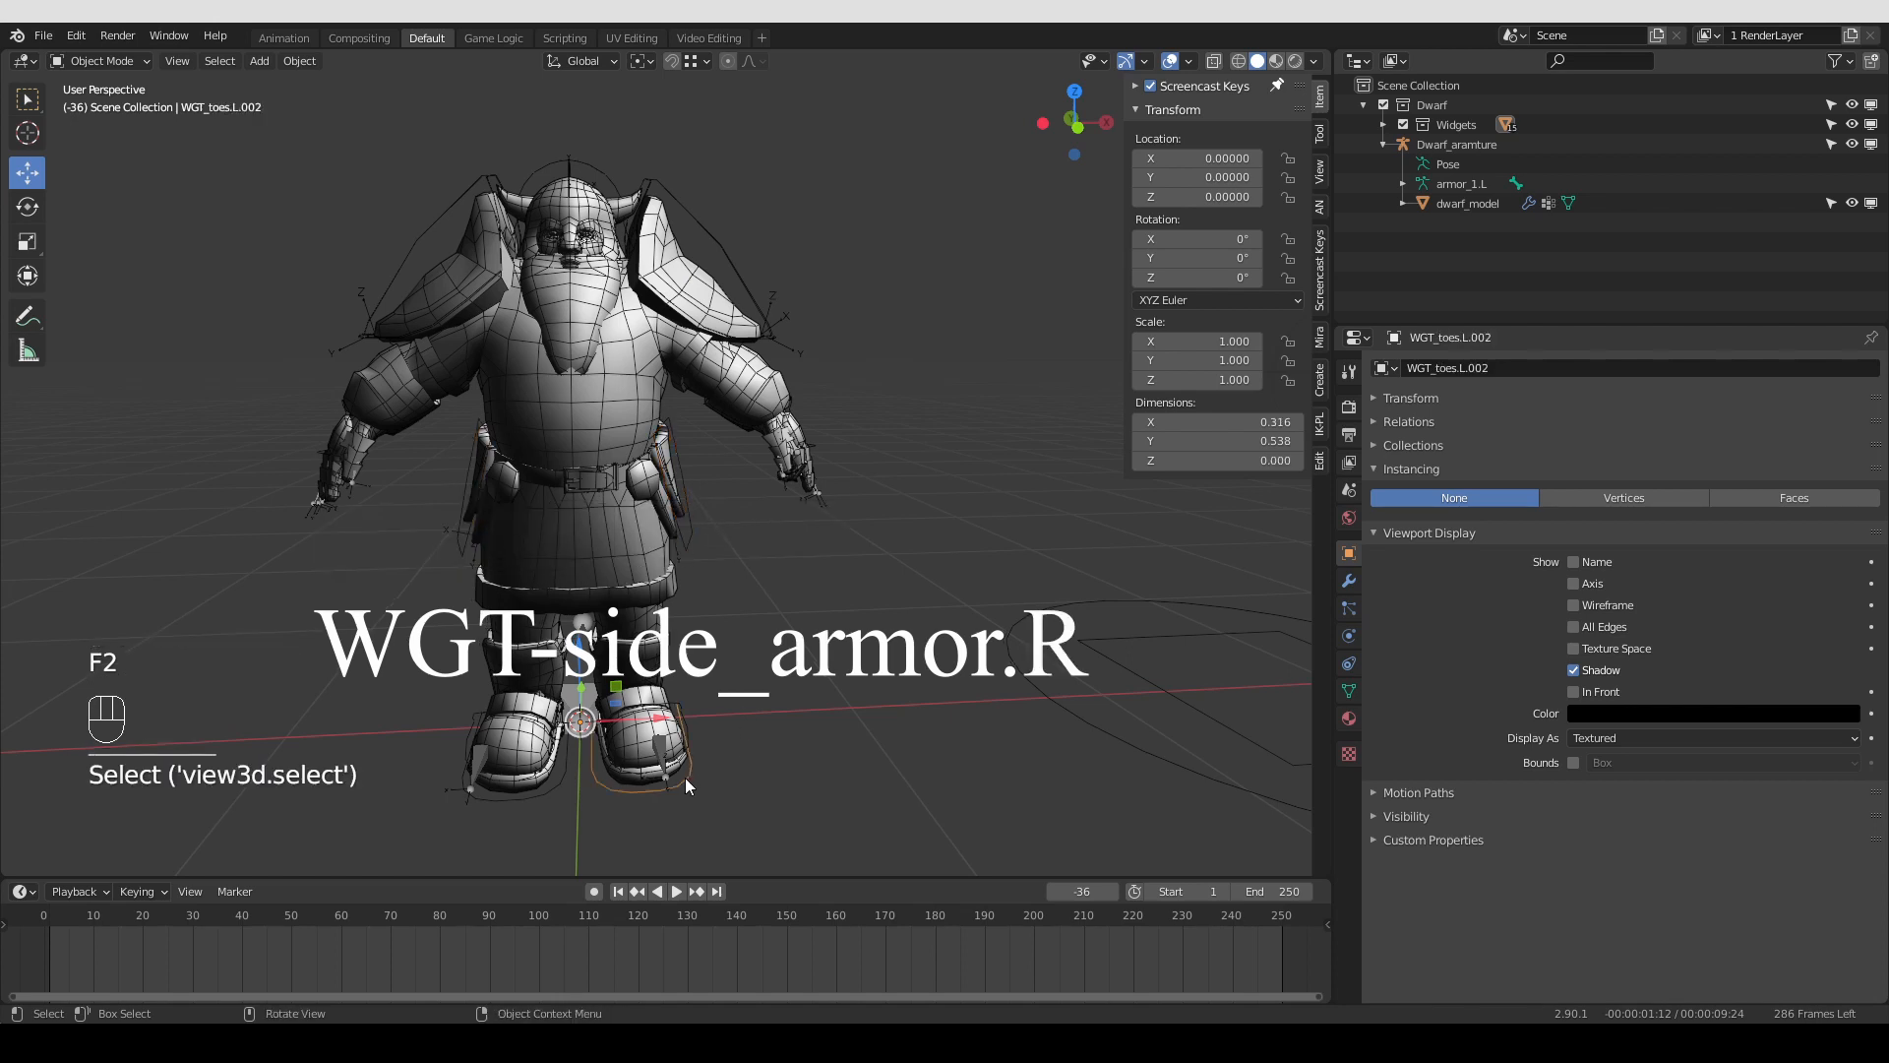
pyautogui.press('F2')
pyautogui.hotkey('shift', 'Left')
pyautogui.hotkey('shift', 'Left')
pyautogui.hotkey('shift', 'Left')
pyautogui.hotkey('shift', 'Left')
pyautogui.hotkey('shift', 'Left')
pyautogui.hotkey('shift', 'Left')
pyautogui.press('BackSpace')
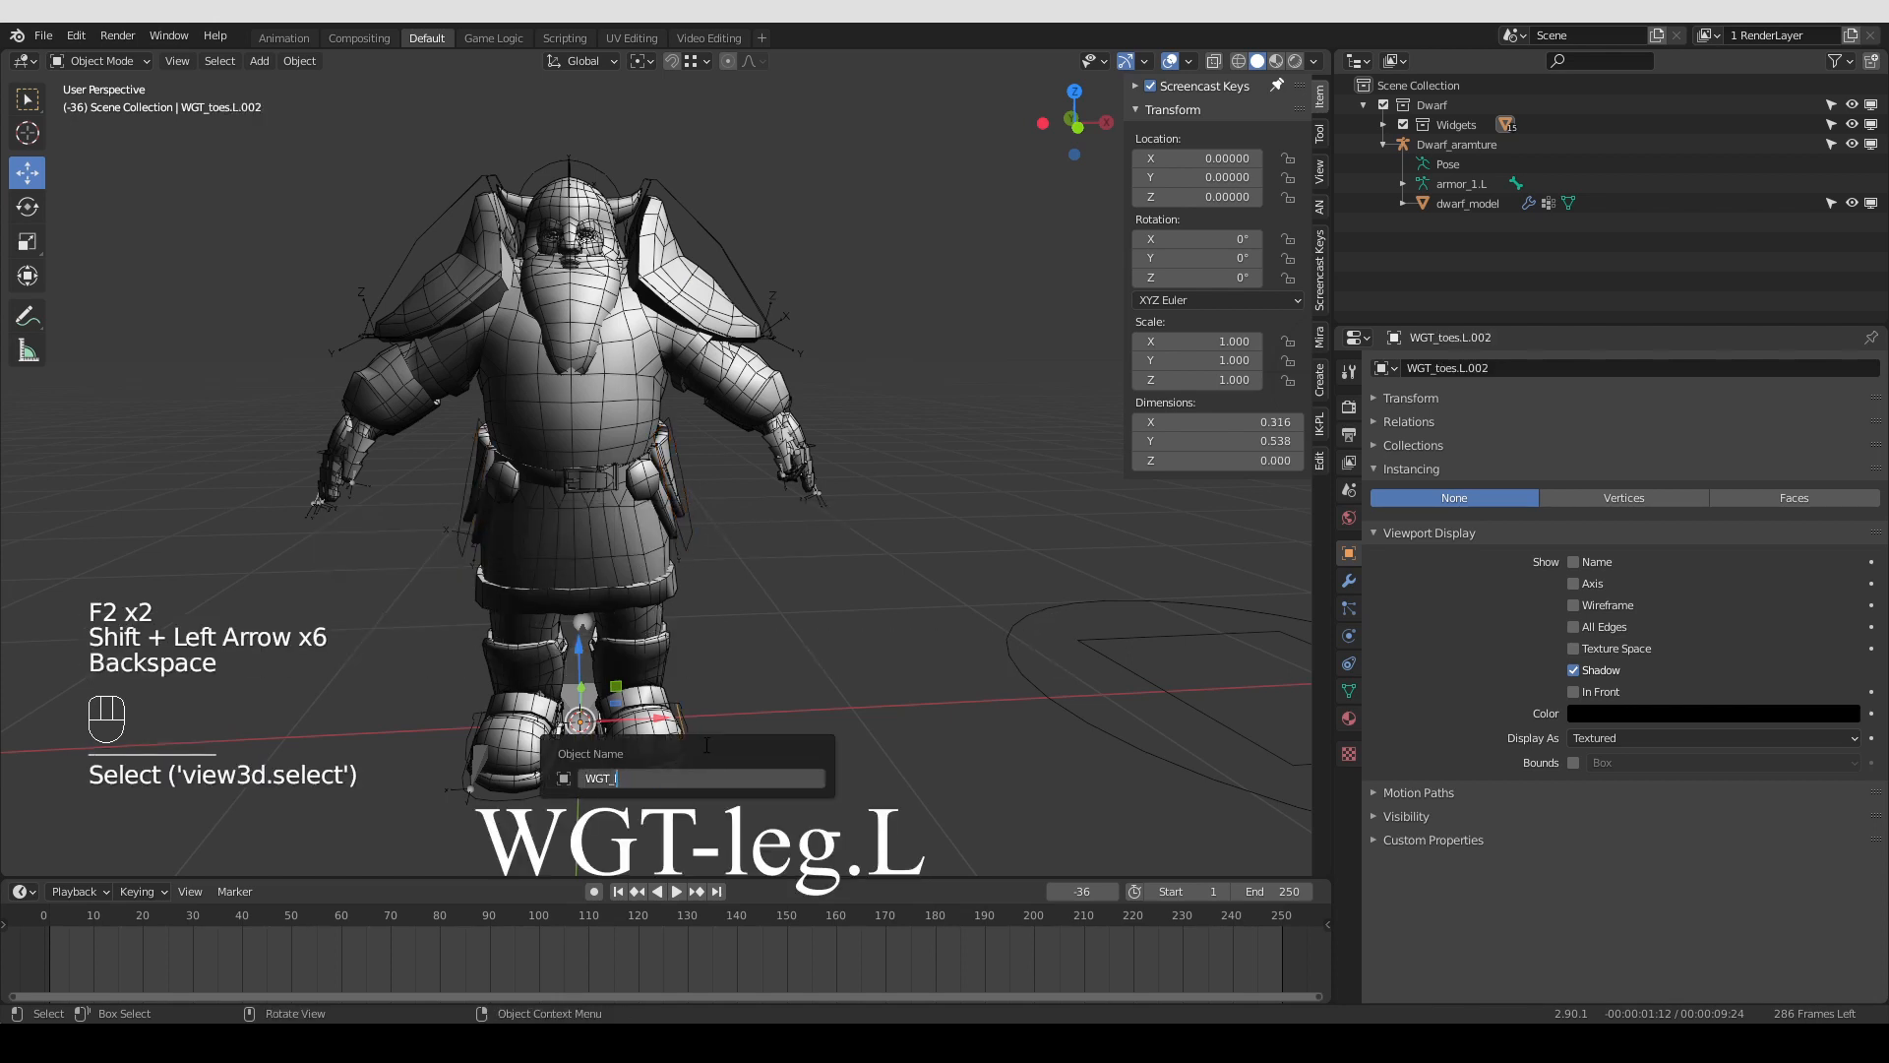
pyautogui.write('leg.L')
pyautogui.press('Return')
# Rename the widget outlining the right foot's sole as WGT_leg.R
pyautogui.click(557, 799)
pyautogui.press('F2')
pyautogui.write('WGT_leg.ER')
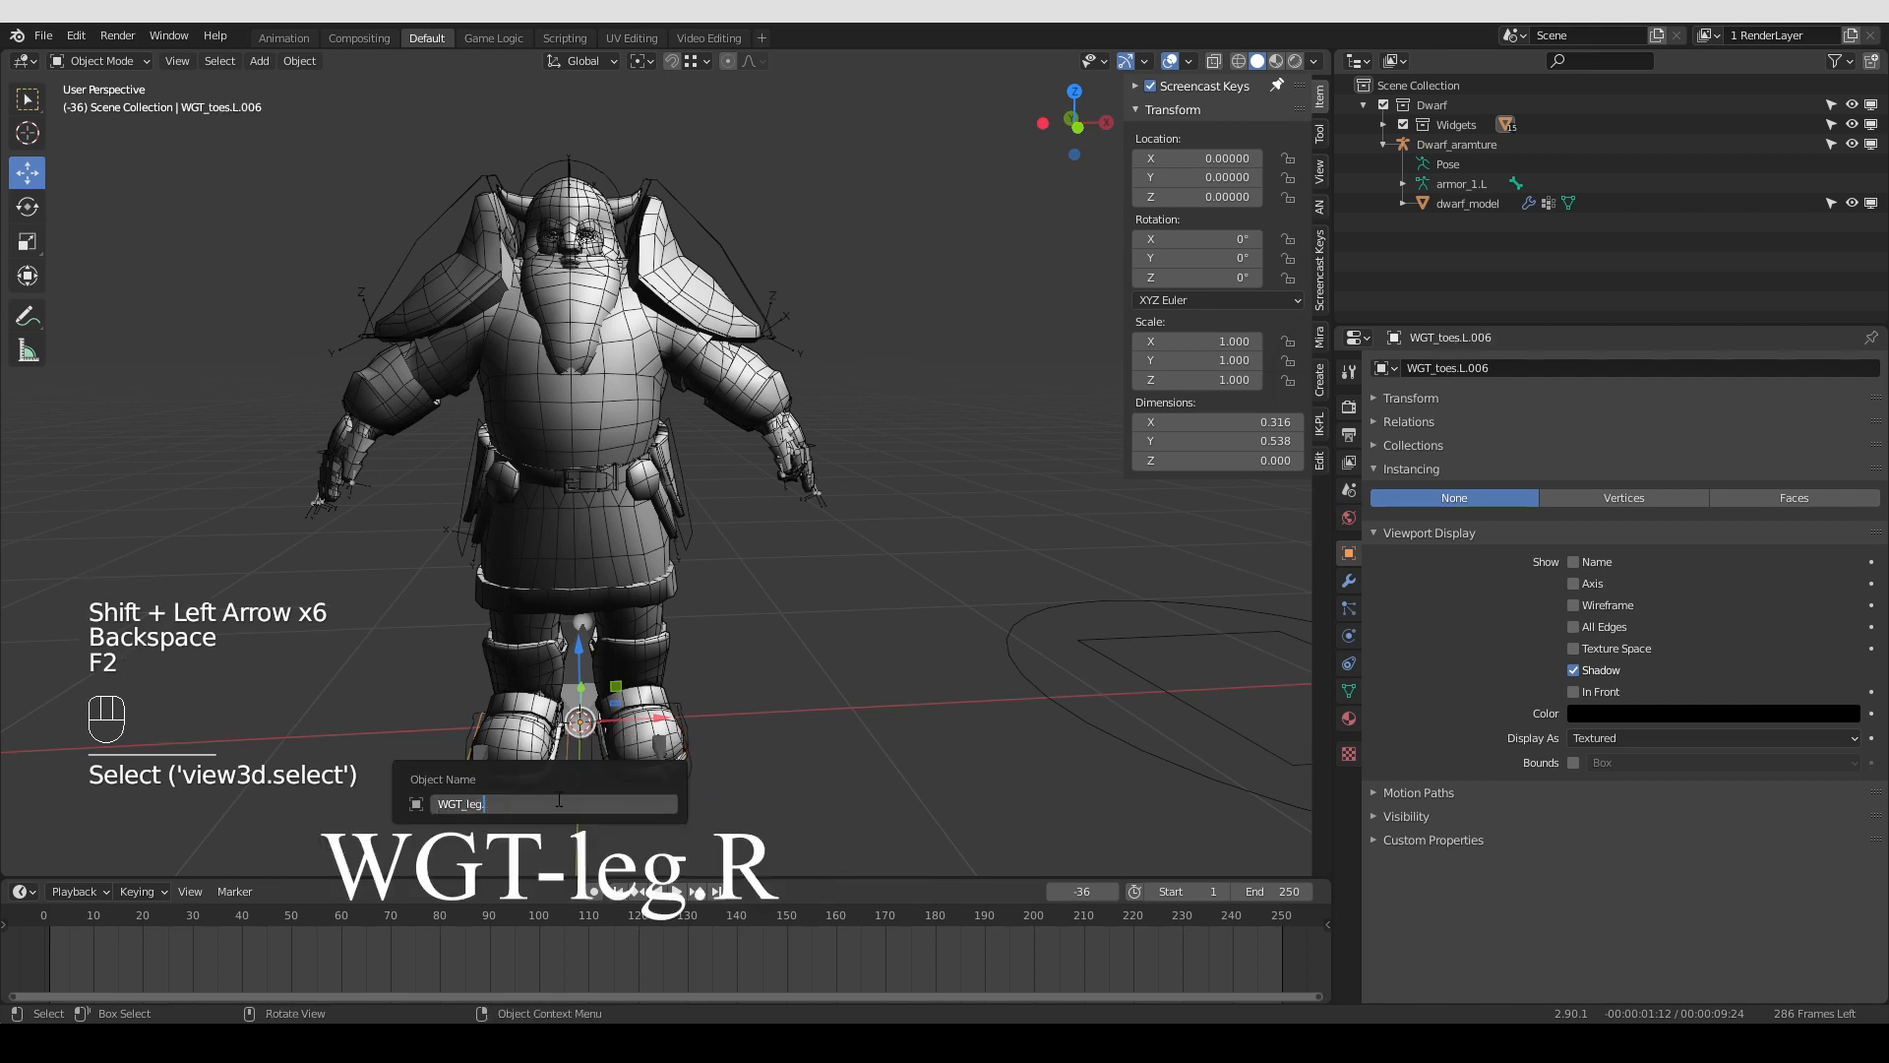
pyautogui.press('Return')
pyautogui.press('F2')
pyautogui.click(501, 799)
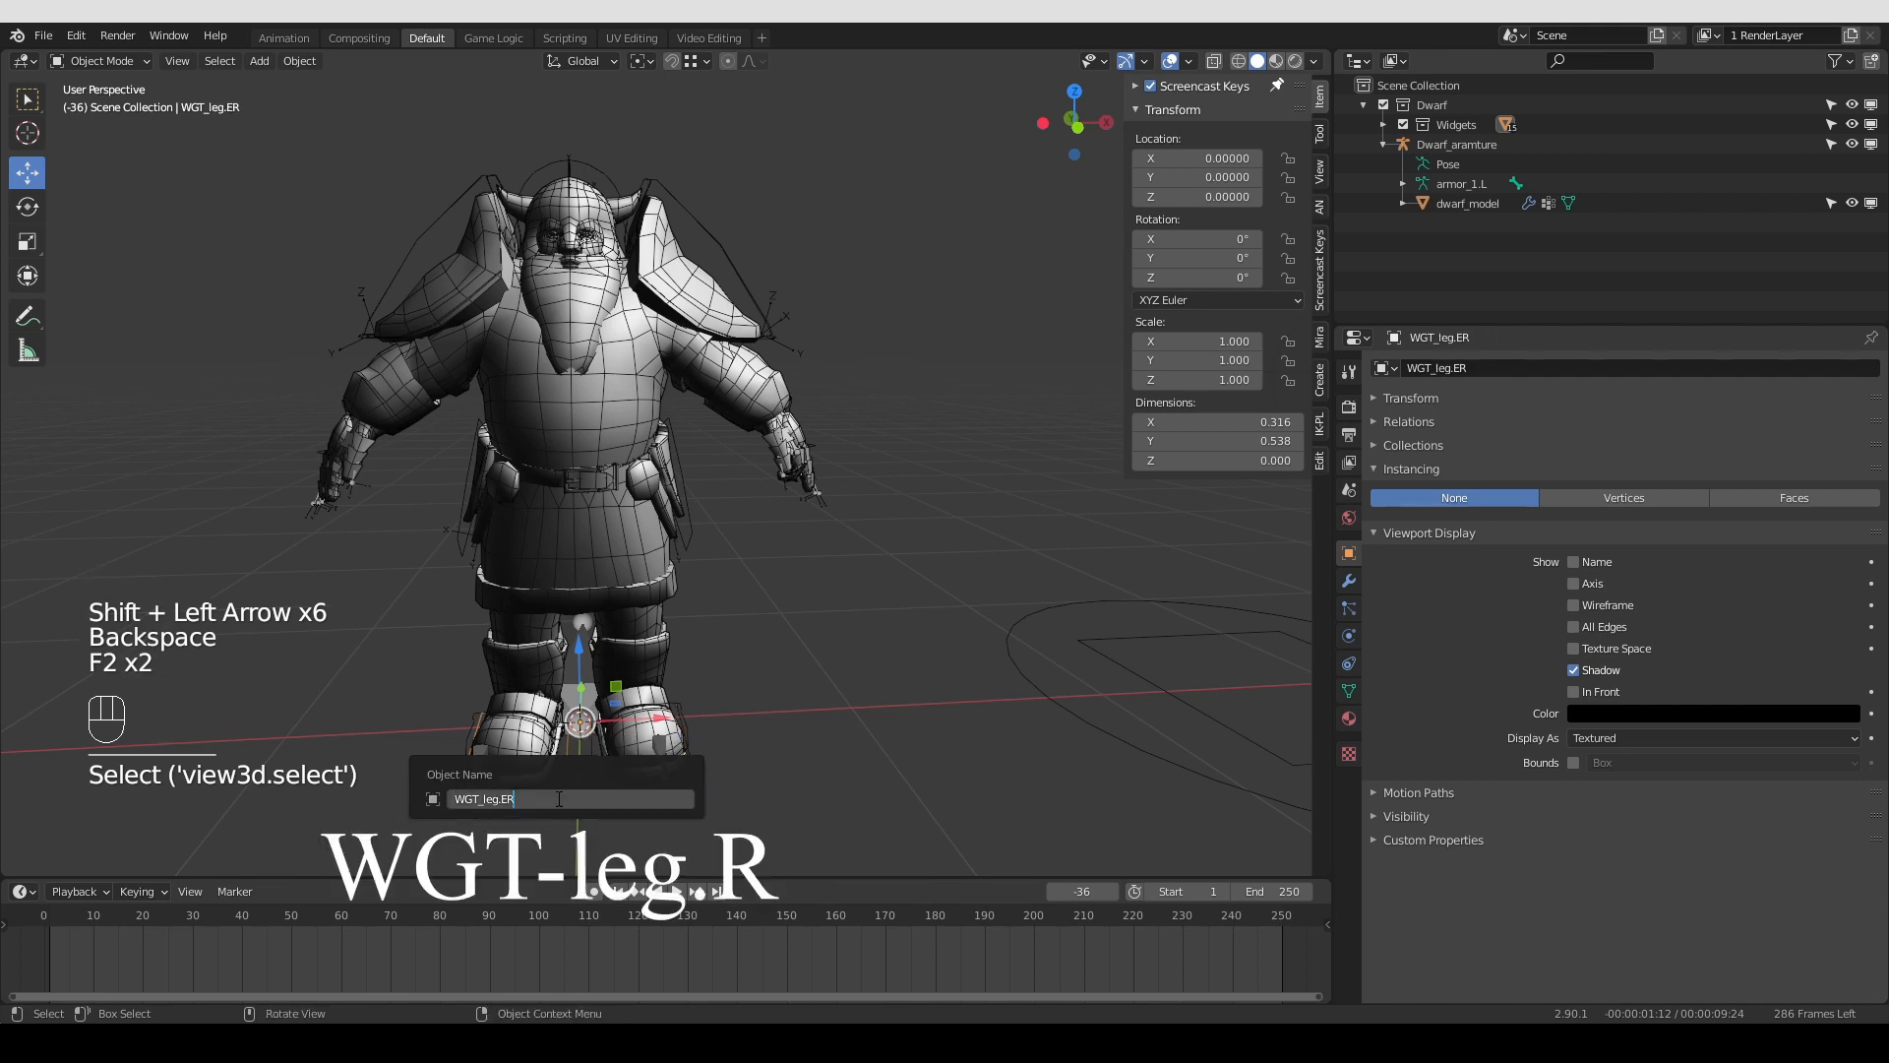
pyautogui.press('BackSpace')
pyautogui.press('Return')
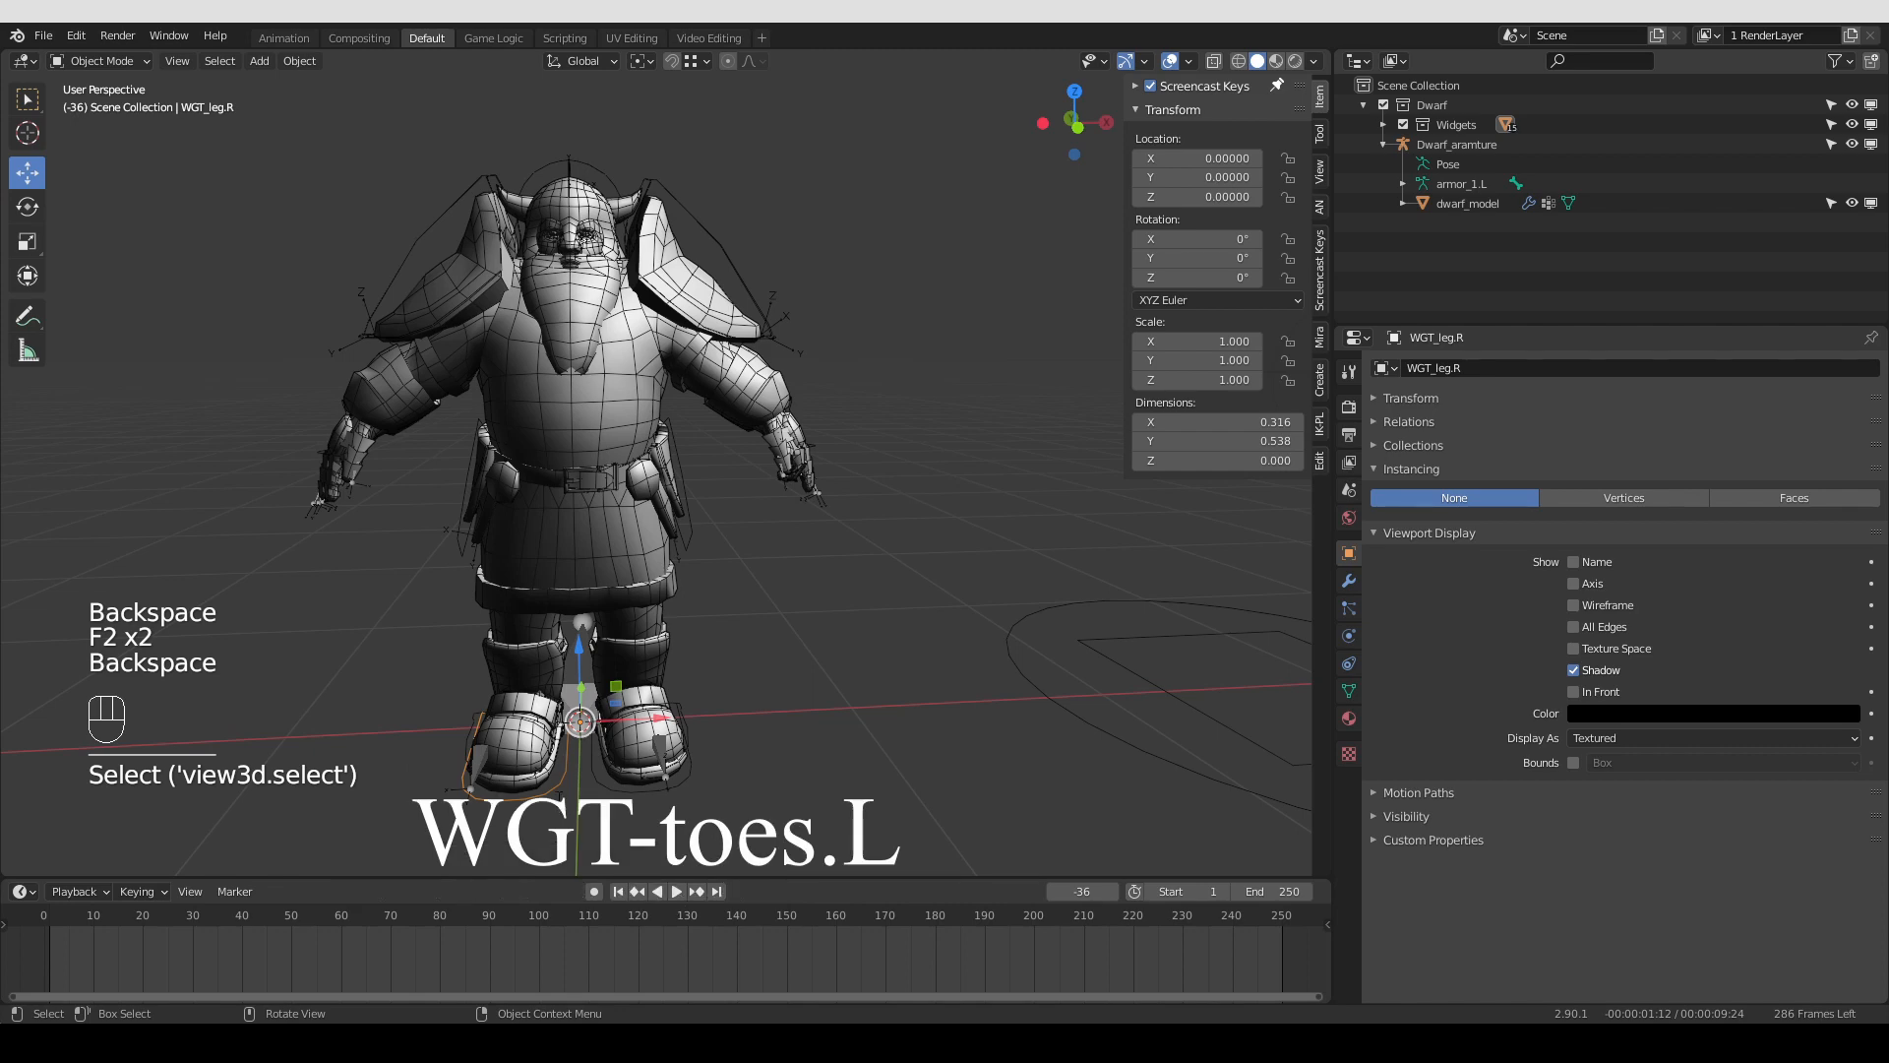
# Rename the left toes widget as WGT_toes.L
pyautogui.press('F2')
pyautogui.click(661, 736)
pyautogui.press('F2')
pyautogui.hotkey('shift', 'Left')
pyautogui.hotkey('shift', 'Left')
pyautogui.hotkey('shift', 'Left')
pyautogui.hotkey('shift', 'Left')
pyautogui.hotkey('shift', 'Left')
pyautogui.hotkey('shift', 'Left')
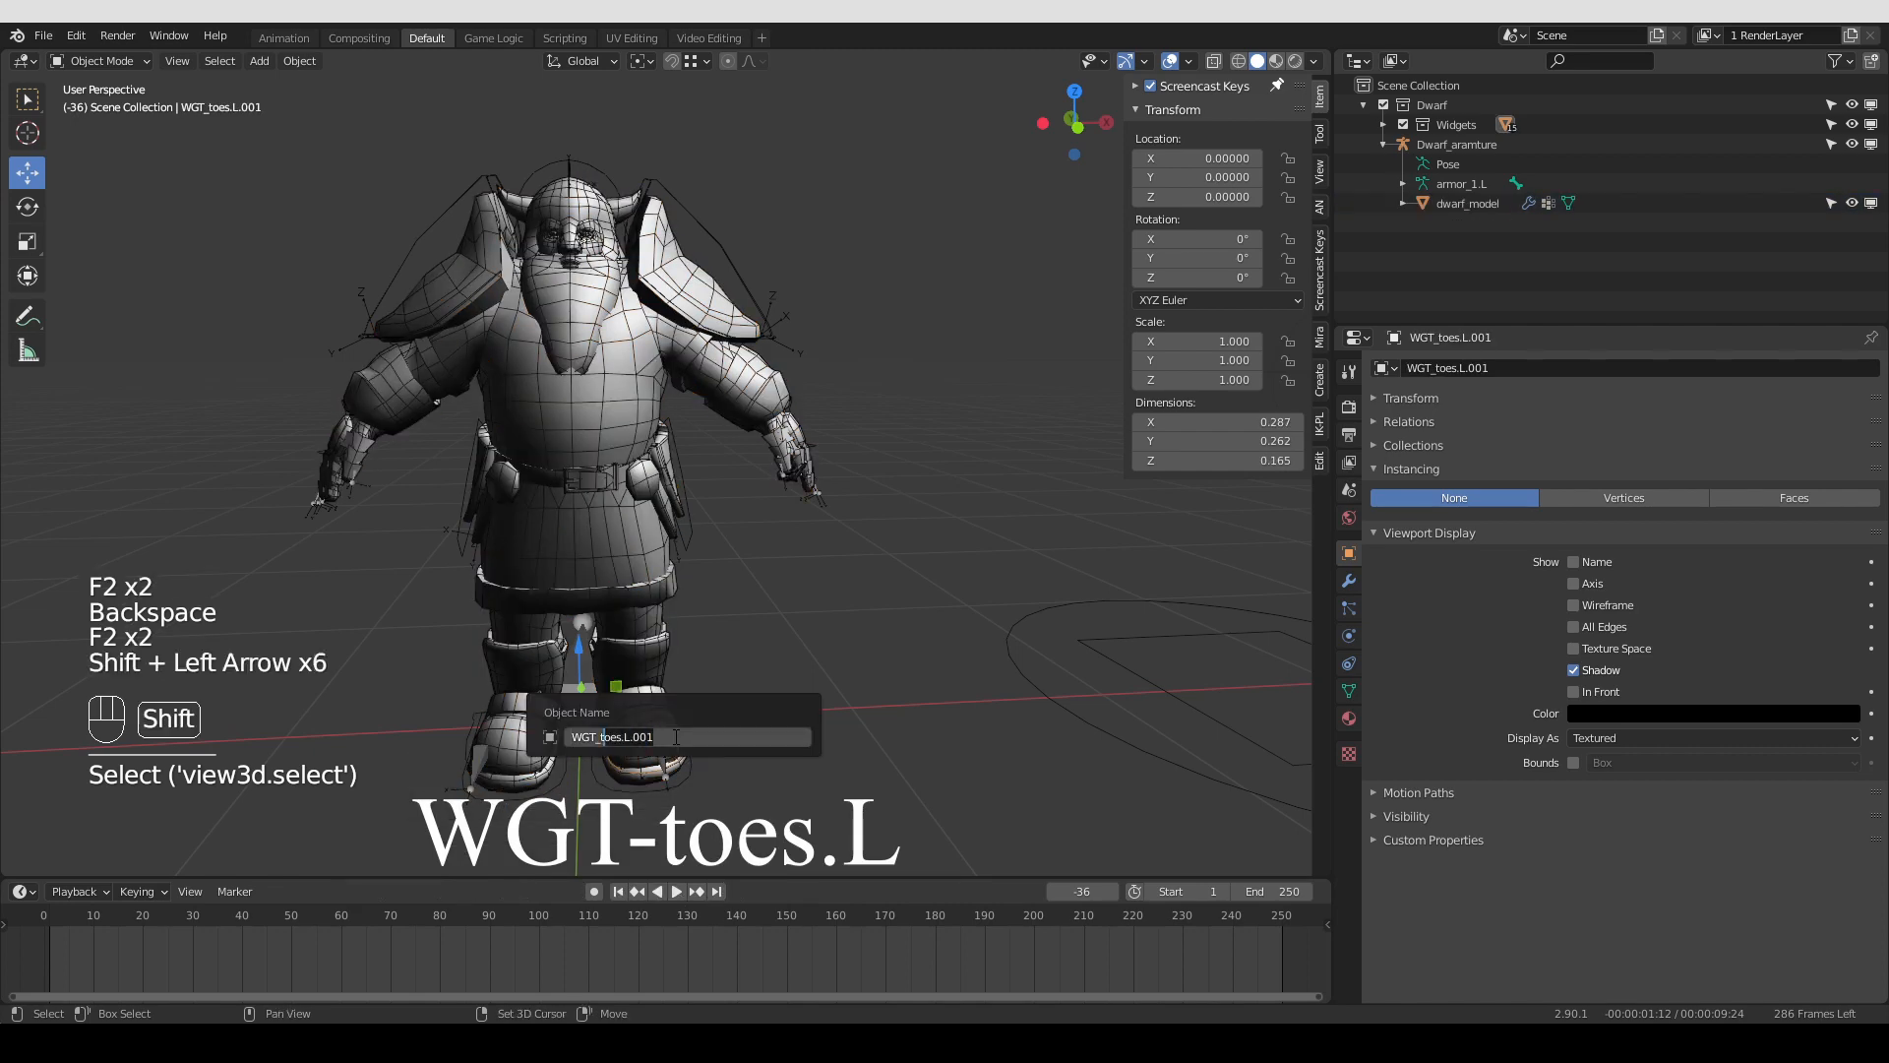
pyautogui.hotkey('shift', 'Right')
pyautogui.hotkey('shift', 'Right')
pyautogui.hotkey('shift', 'Right')
# Rename the right toes widget as WGT_toes.R
pyautogui.click(466, 722)
pyautogui.press('F2')
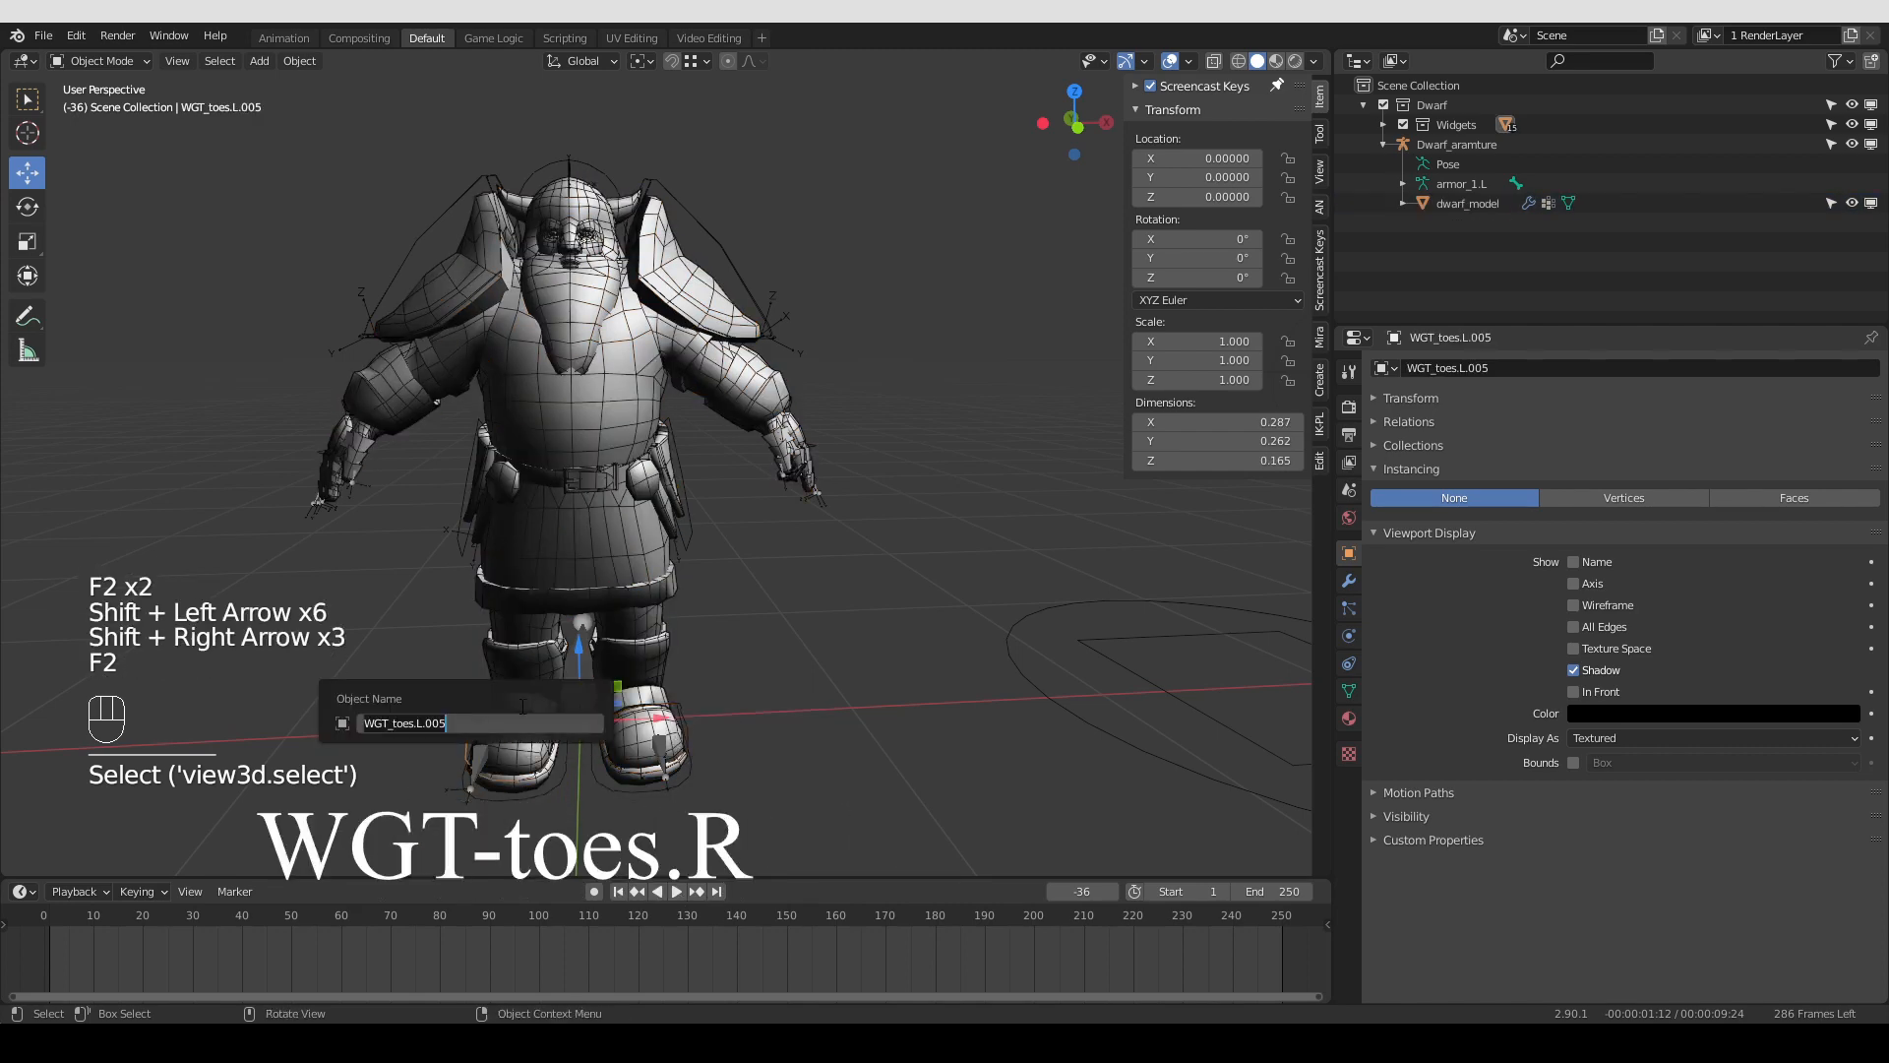
pyautogui.write('R')
pyautogui.press('Return')
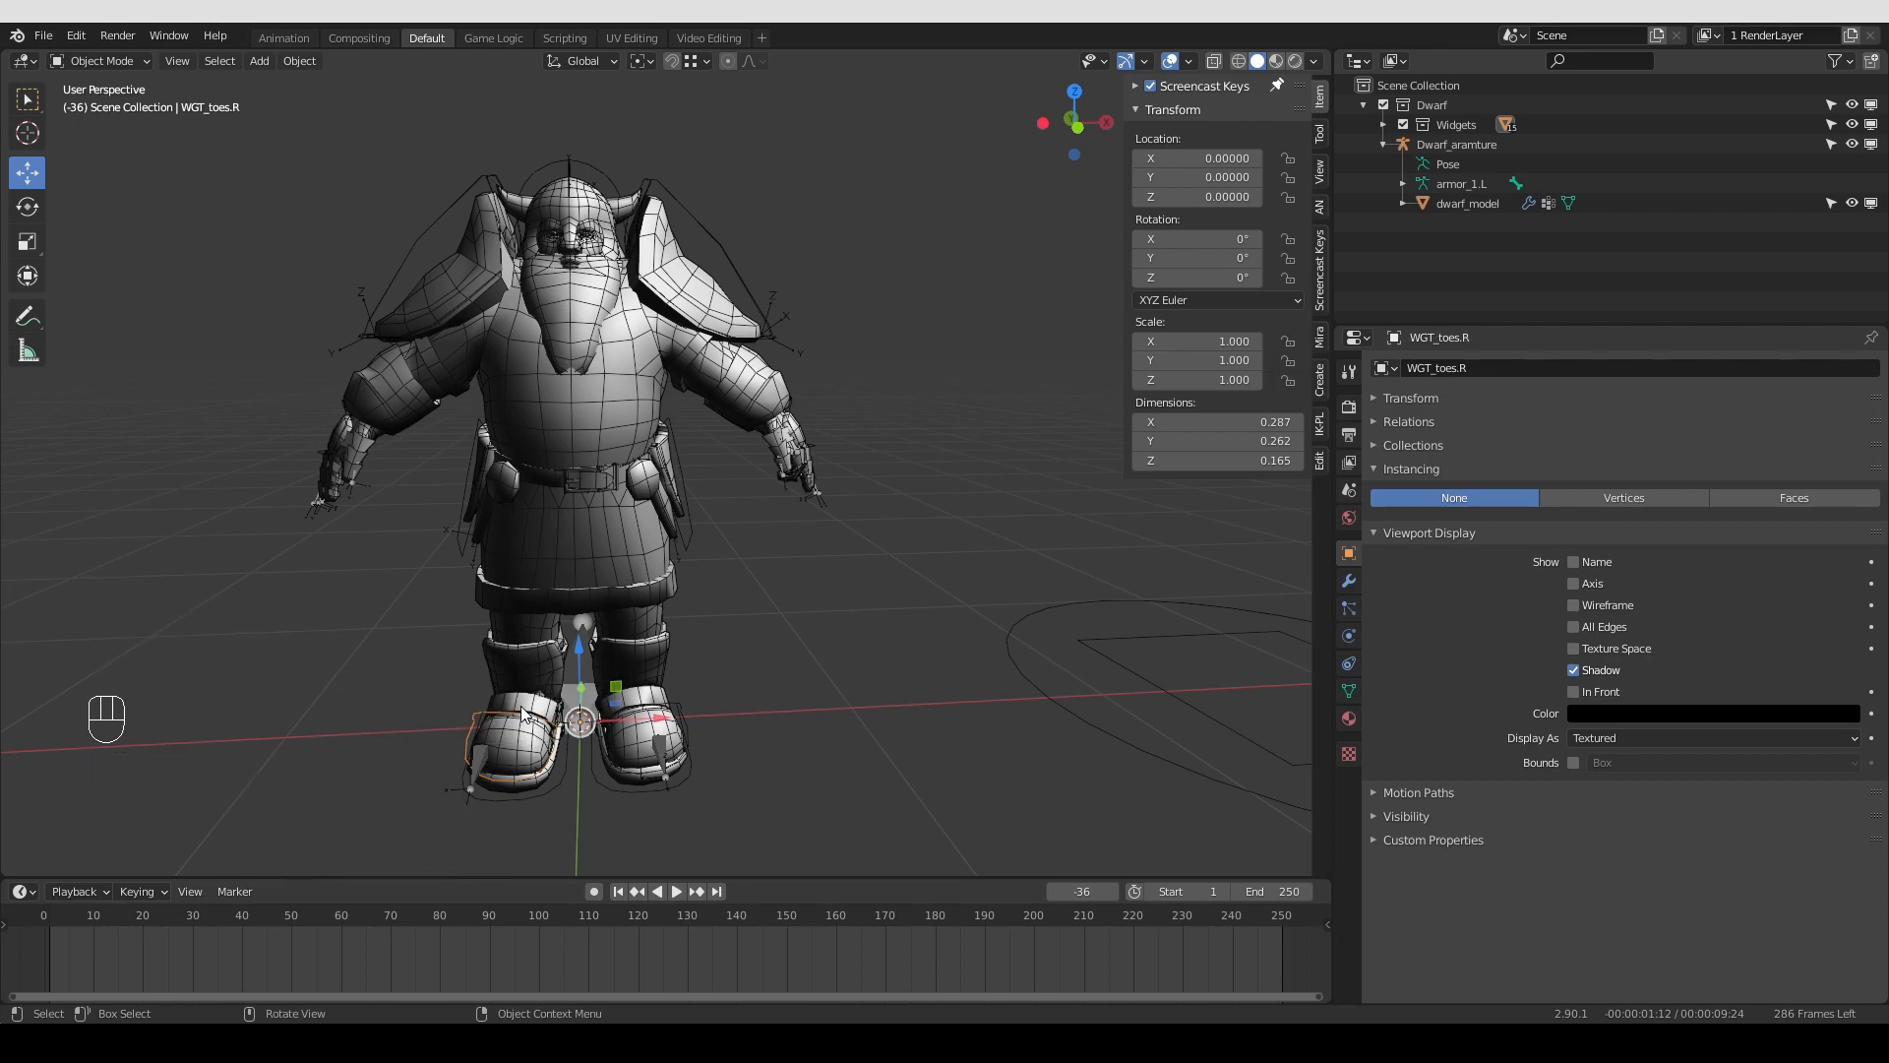
# Set the Dwarf_aramture armature to display in front of the model and turn off its bone axes
pyautogui.moveTo(751, 451); pyautogui.dragTo(777, 477, button='middle')
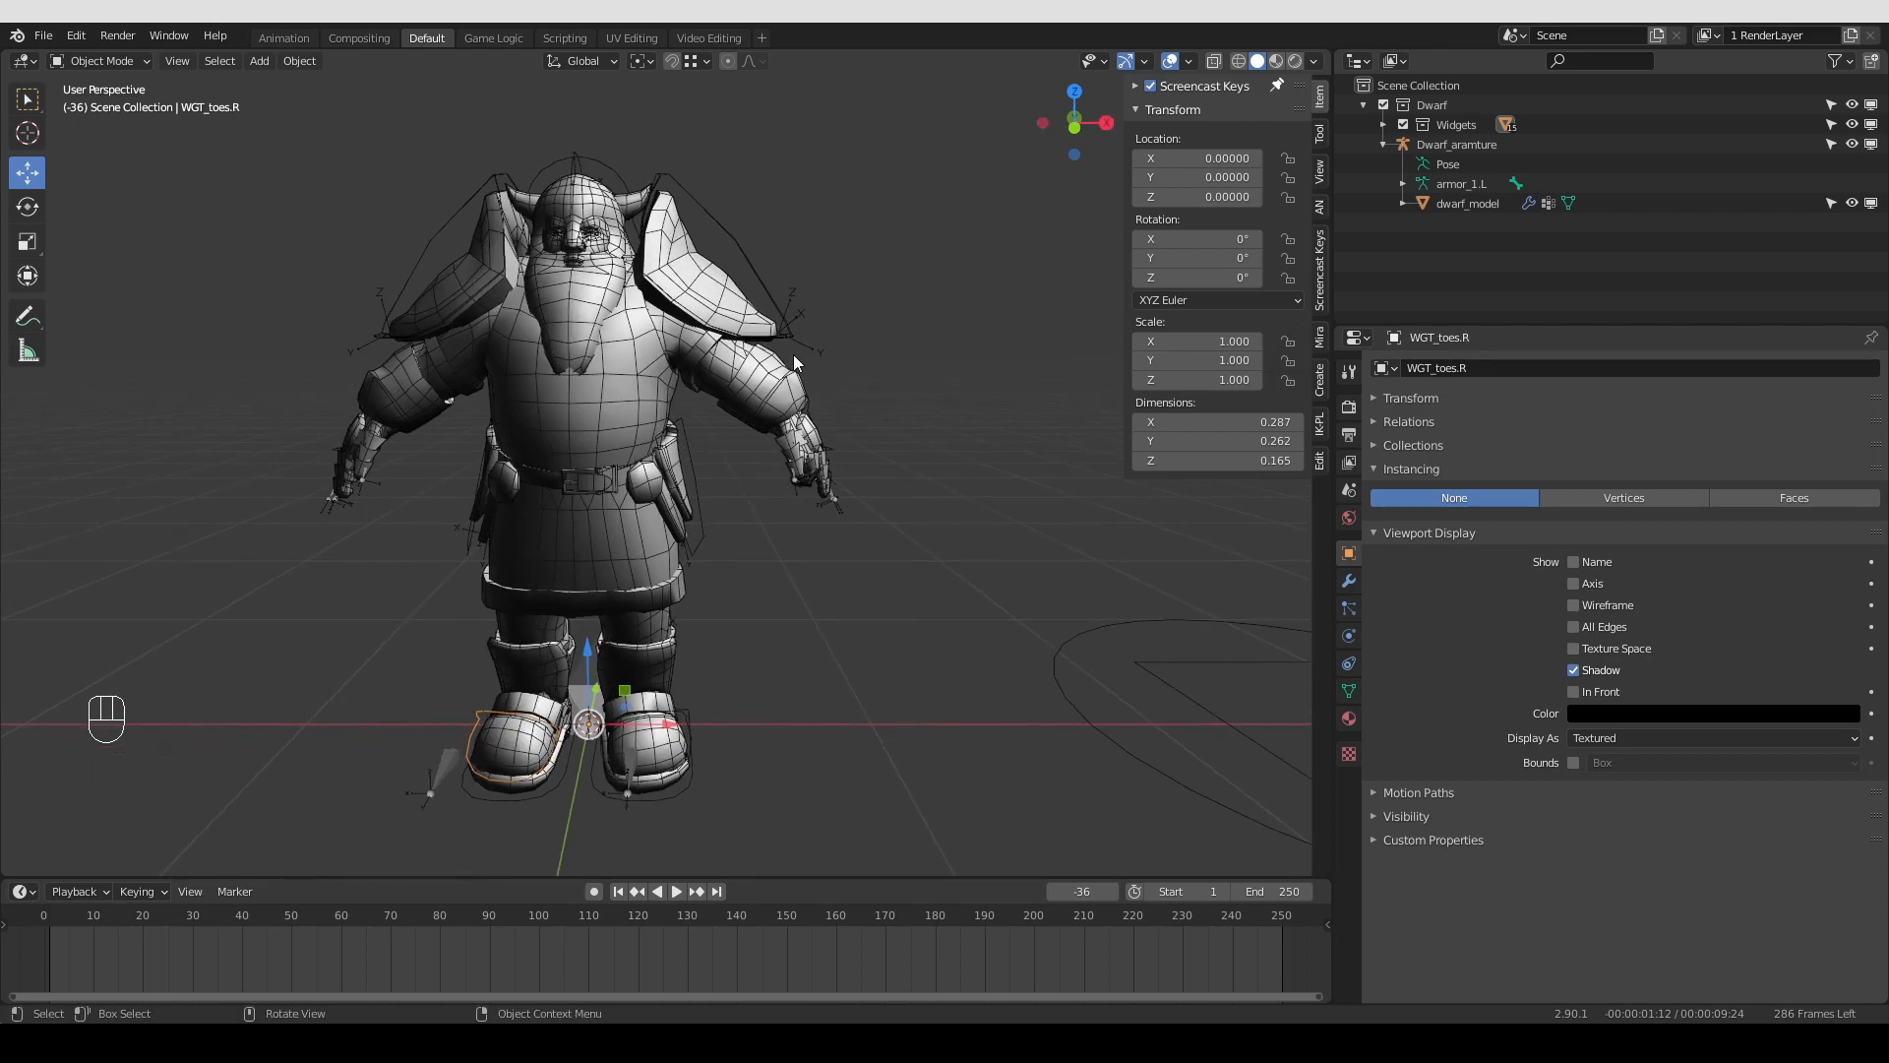
pyautogui.moveTo(704, 370); pyautogui.dragTo(630, 290, button='middle')
pyautogui.click(667, 736)
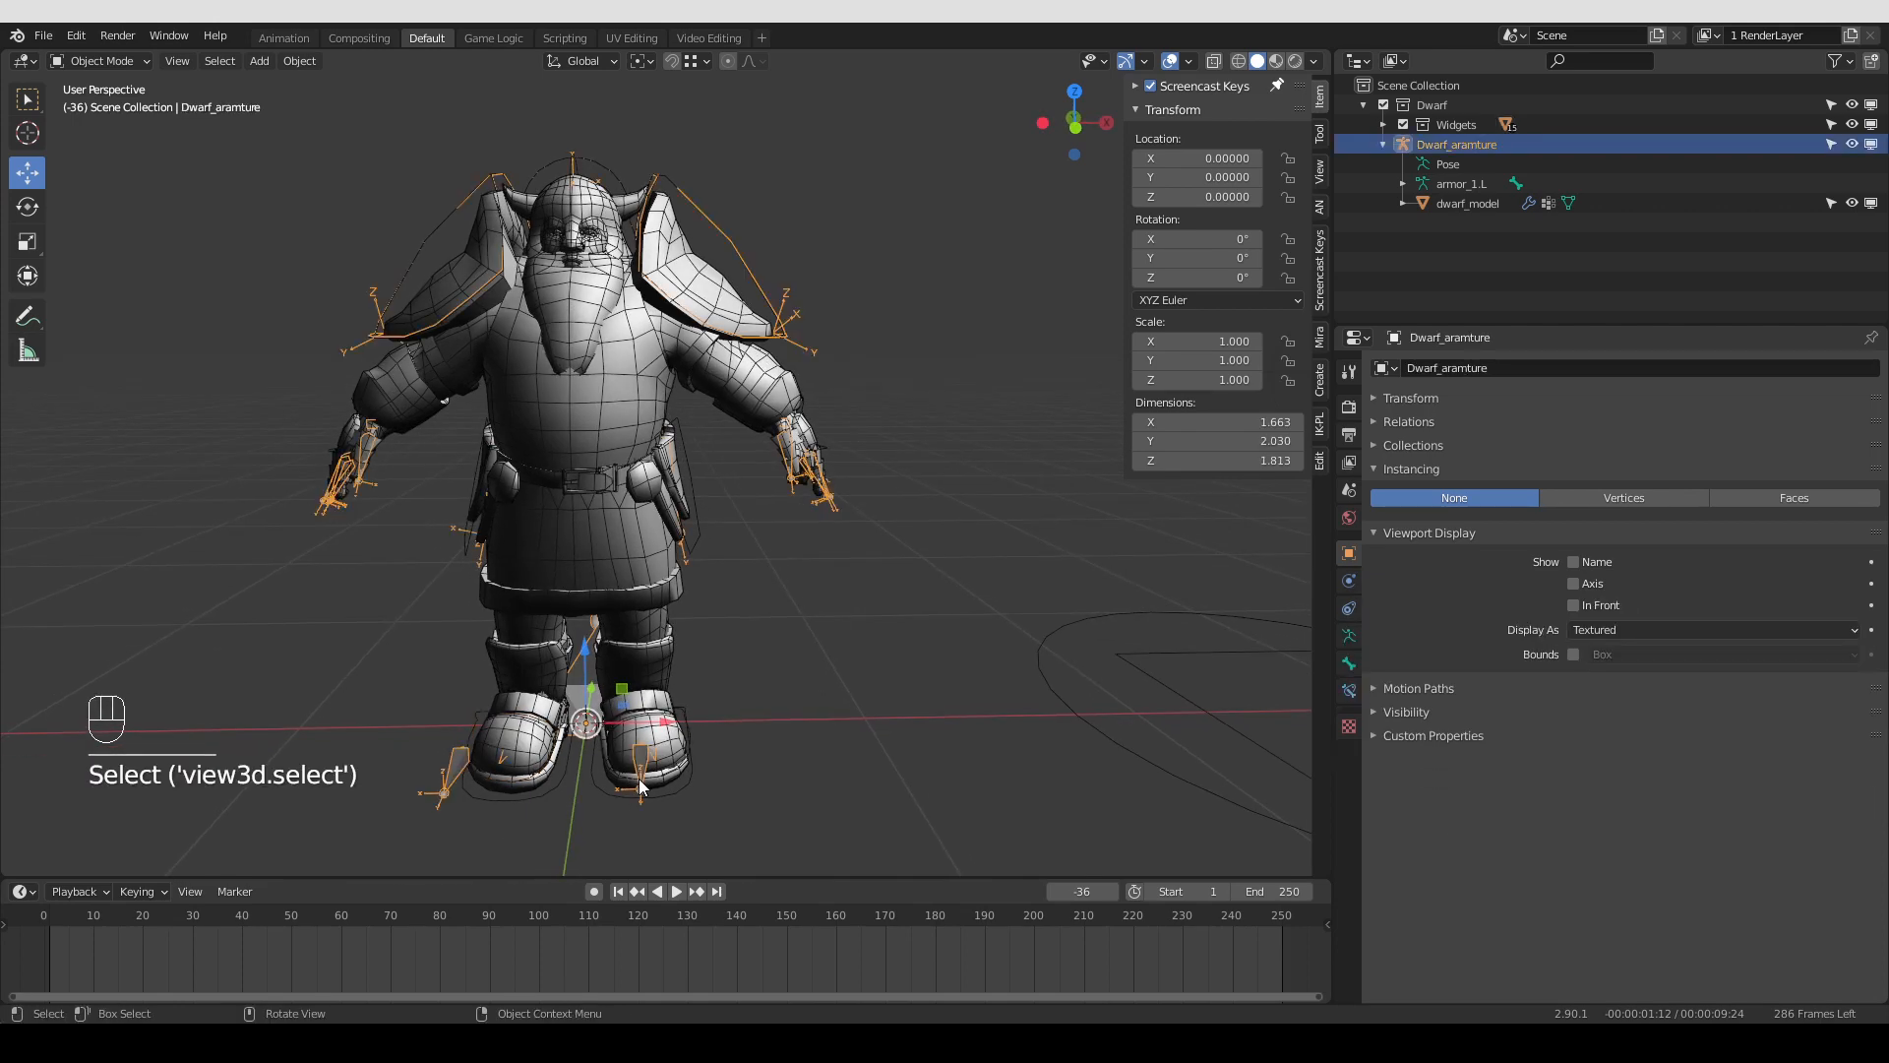
pyautogui.click(1573, 605)
pyautogui.moveTo(971, 547); pyautogui.dragTo(930, 553, button='middle')
pyautogui.click(1349, 636)
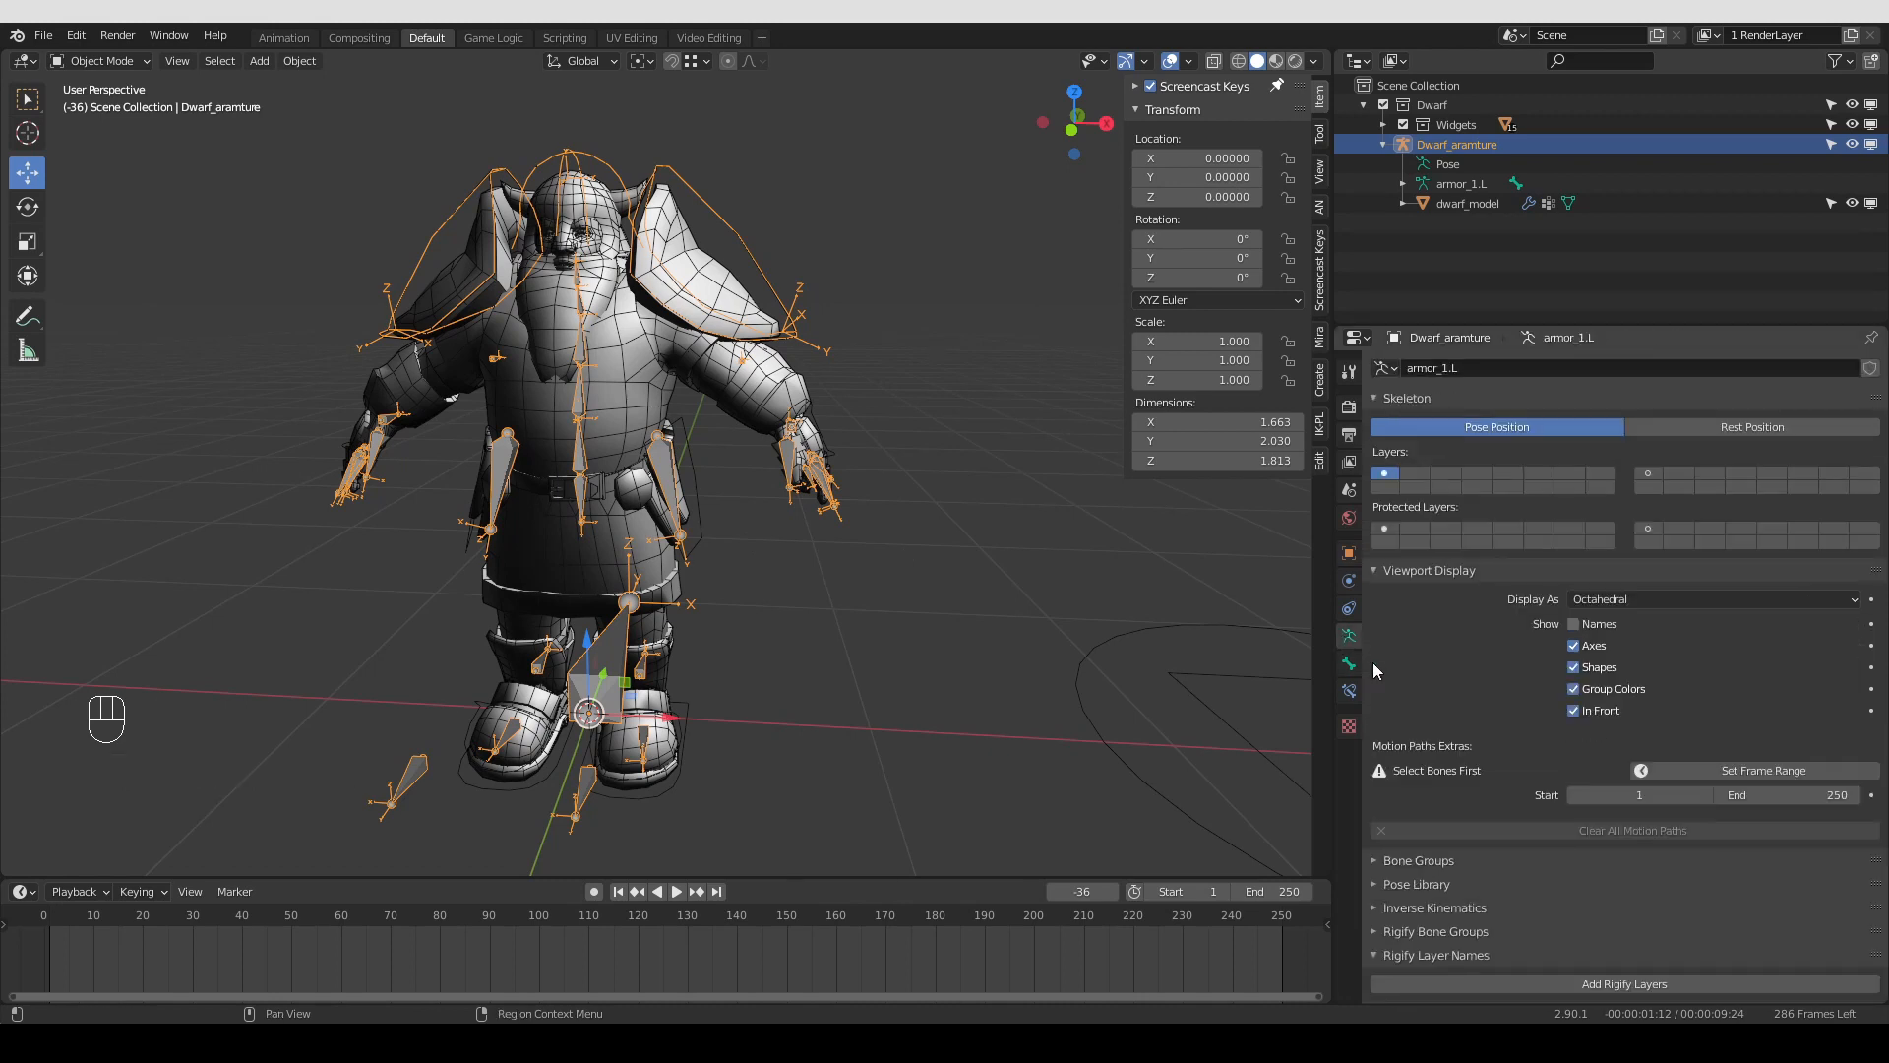
pyautogui.click(1573, 646)
# Select the WGT_side_armor.L widget beside the left hip
pyautogui.moveTo(630, 482); pyautogui.dragTo(699, 509, button='middle')
pyautogui.click(688, 448)
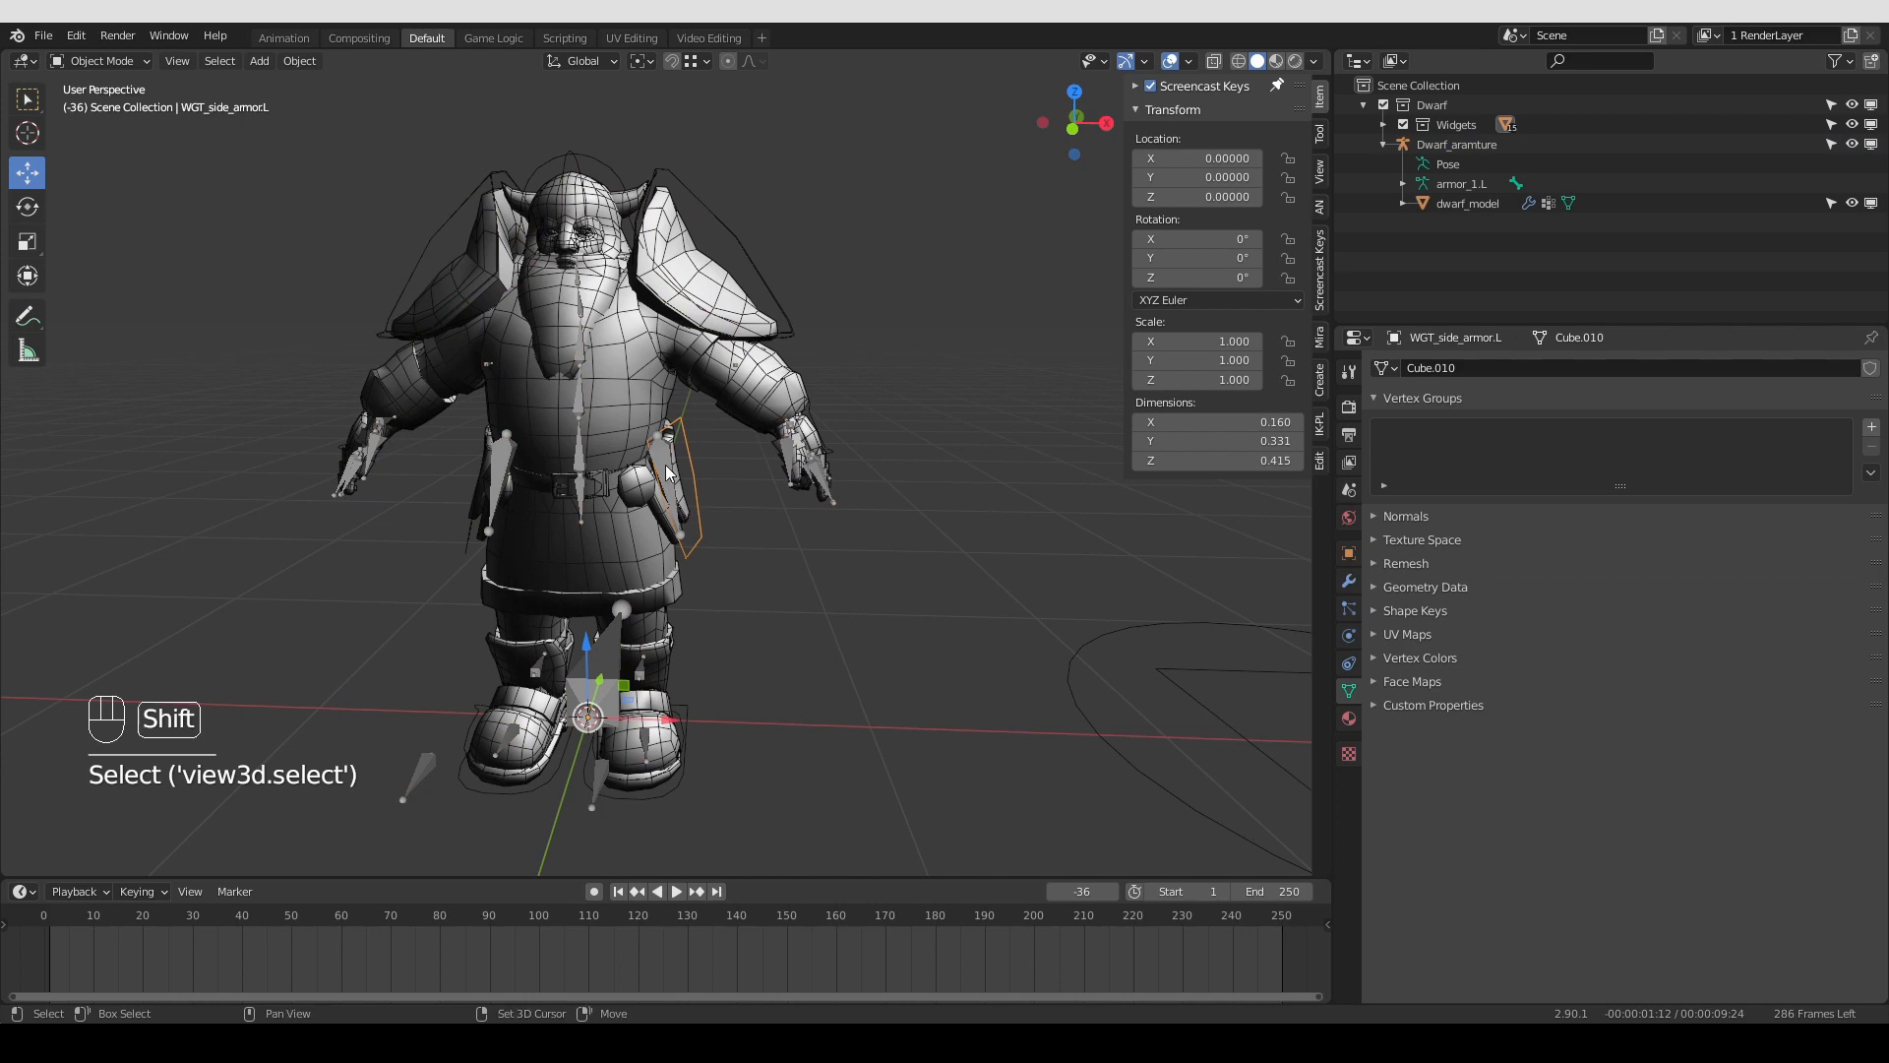
# Set and align the WGT_side_armor.L widget as the custom bone shape of bone a_2.L in pose mode
pyautogui.keyDown('shift'); pyautogui.click(667, 473); pyautogui.keyUp('shift')
pyautogui.press('Tab')
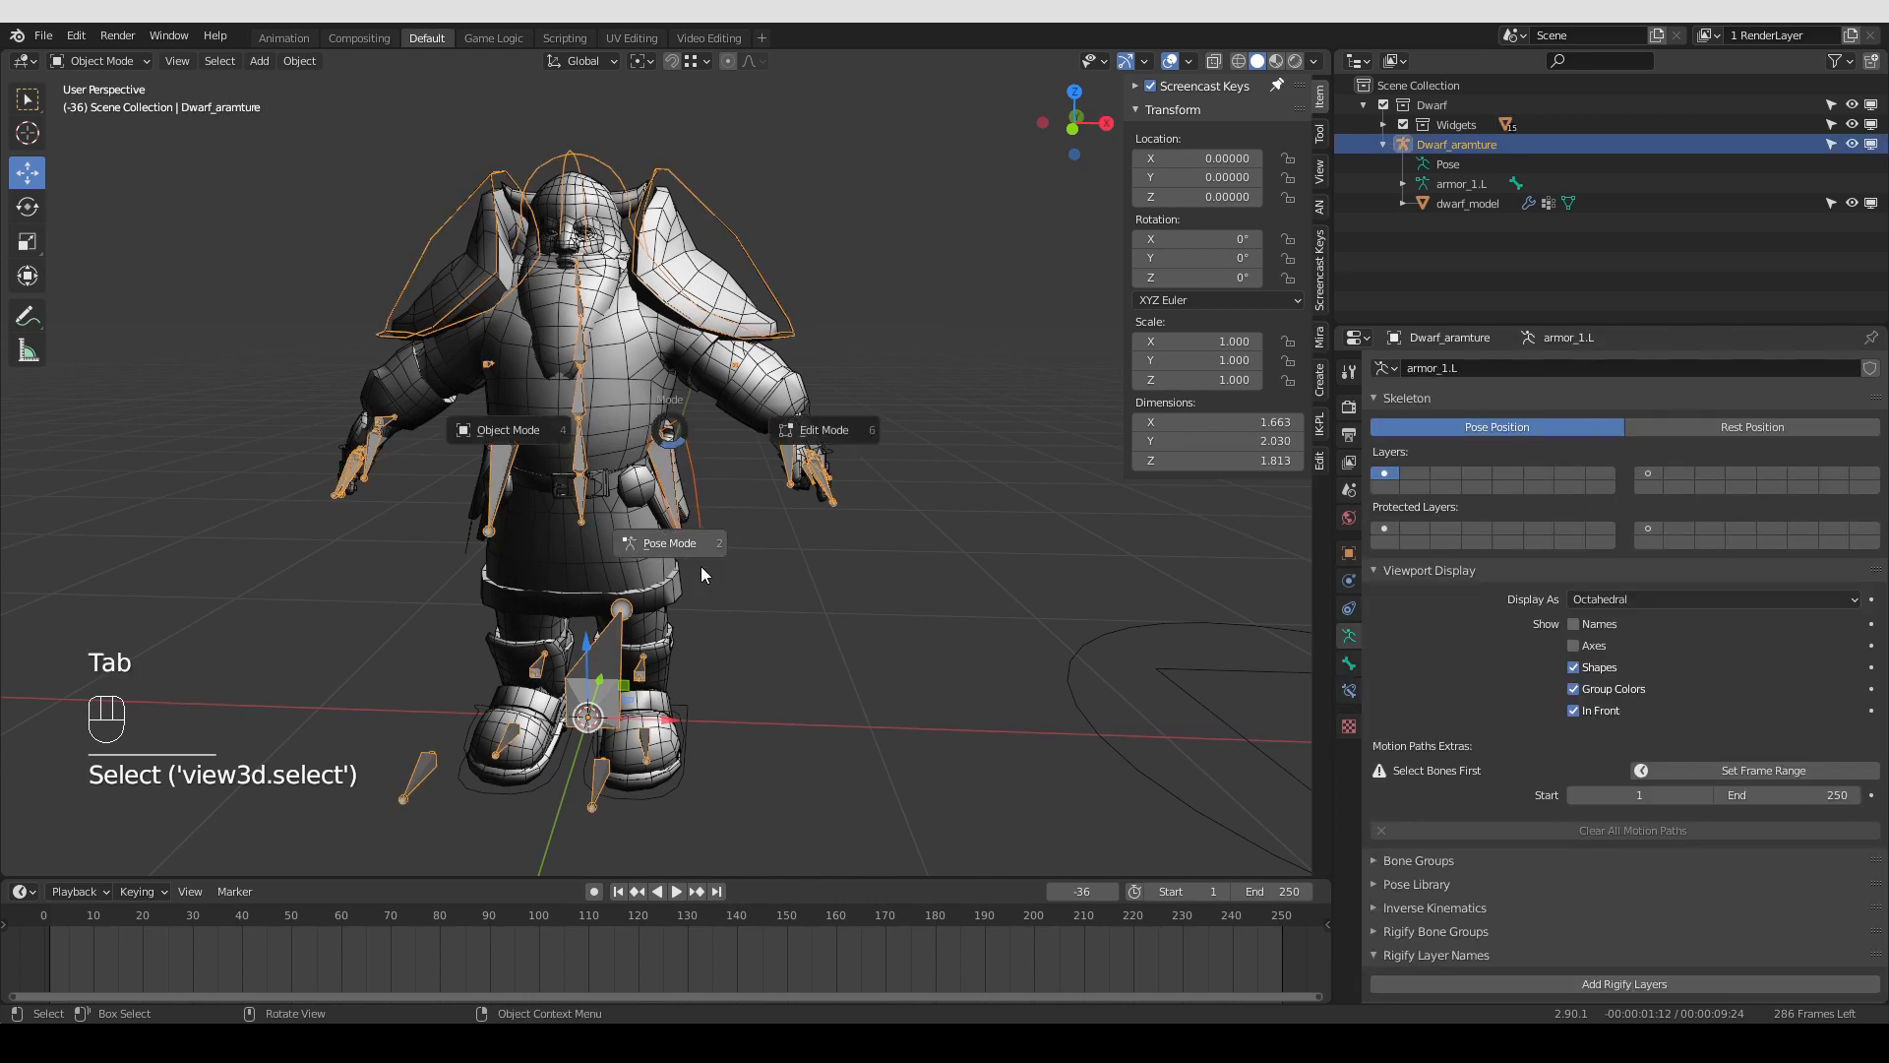
pyautogui.click(670, 474)
pyautogui.rightClick(673, 475)
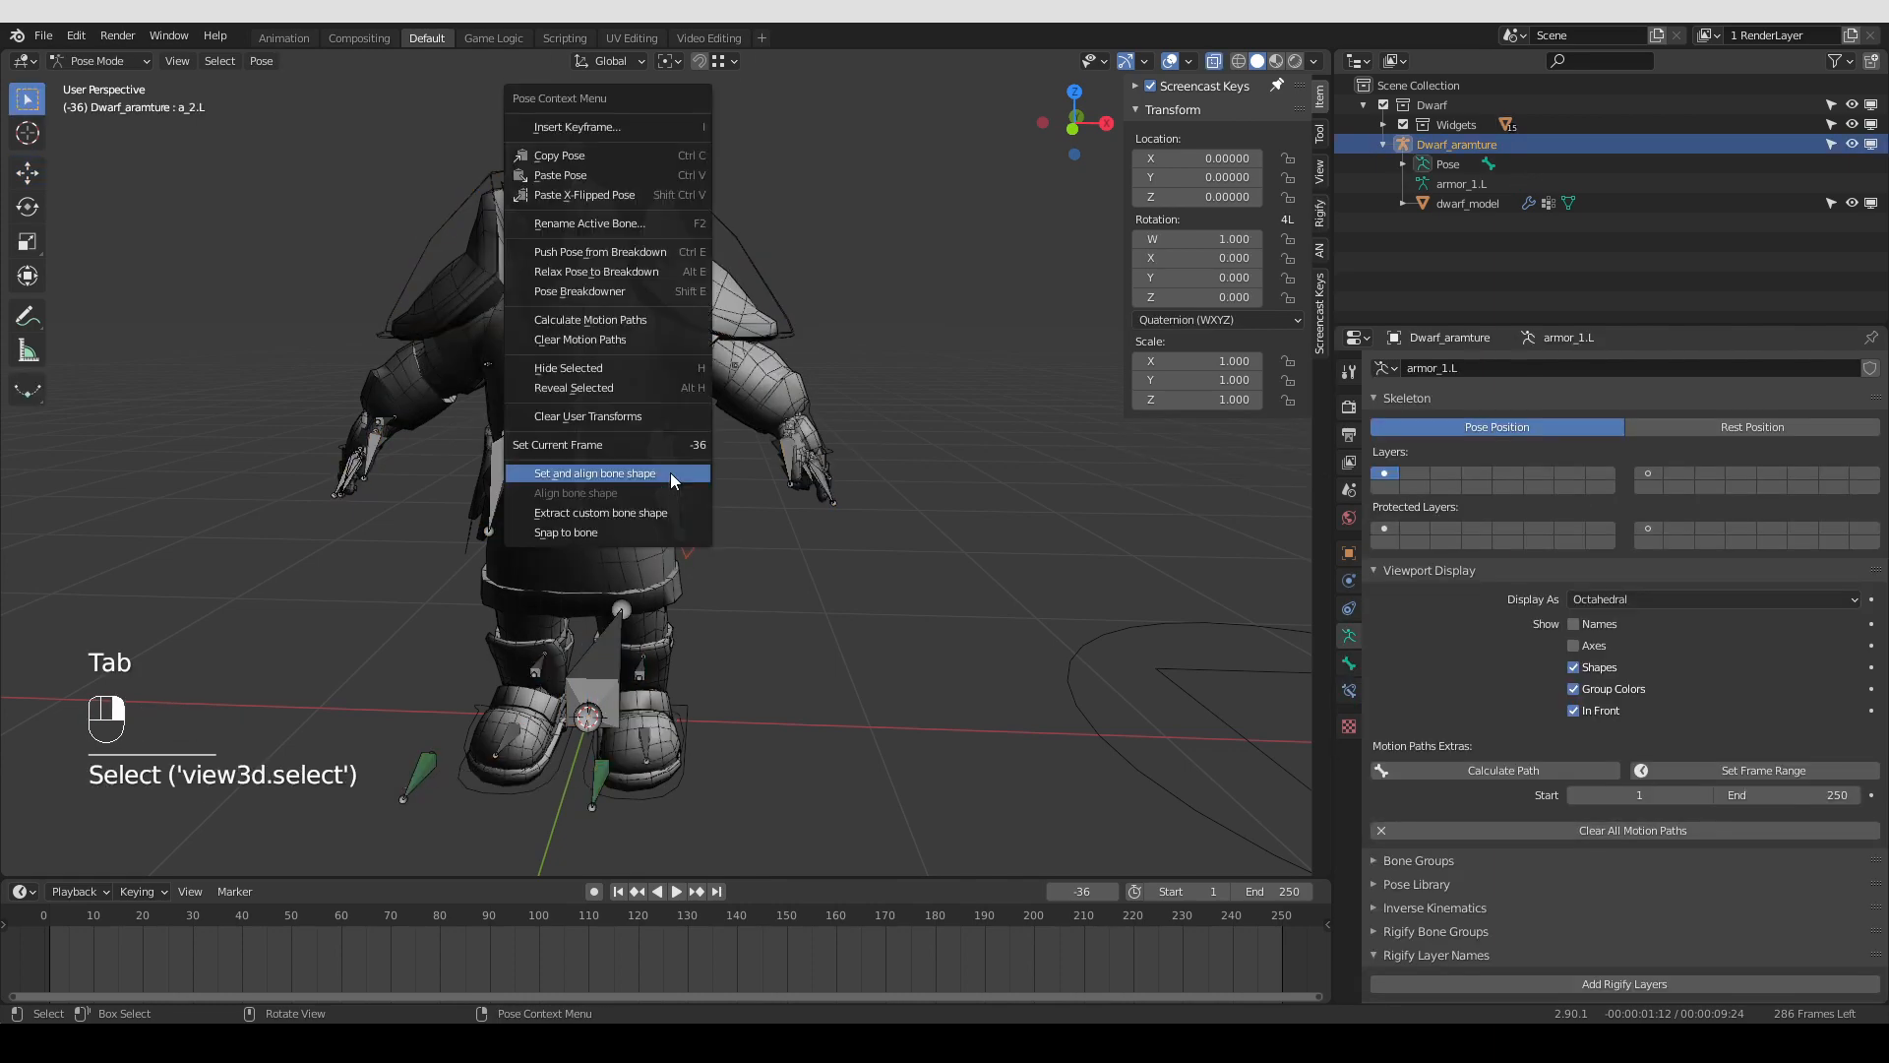
pyautogui.click(671, 473)
# Set and align the dwarf's right side-armor widget as the custom bone shape of bone a_2.R
pyautogui.press('Tab')
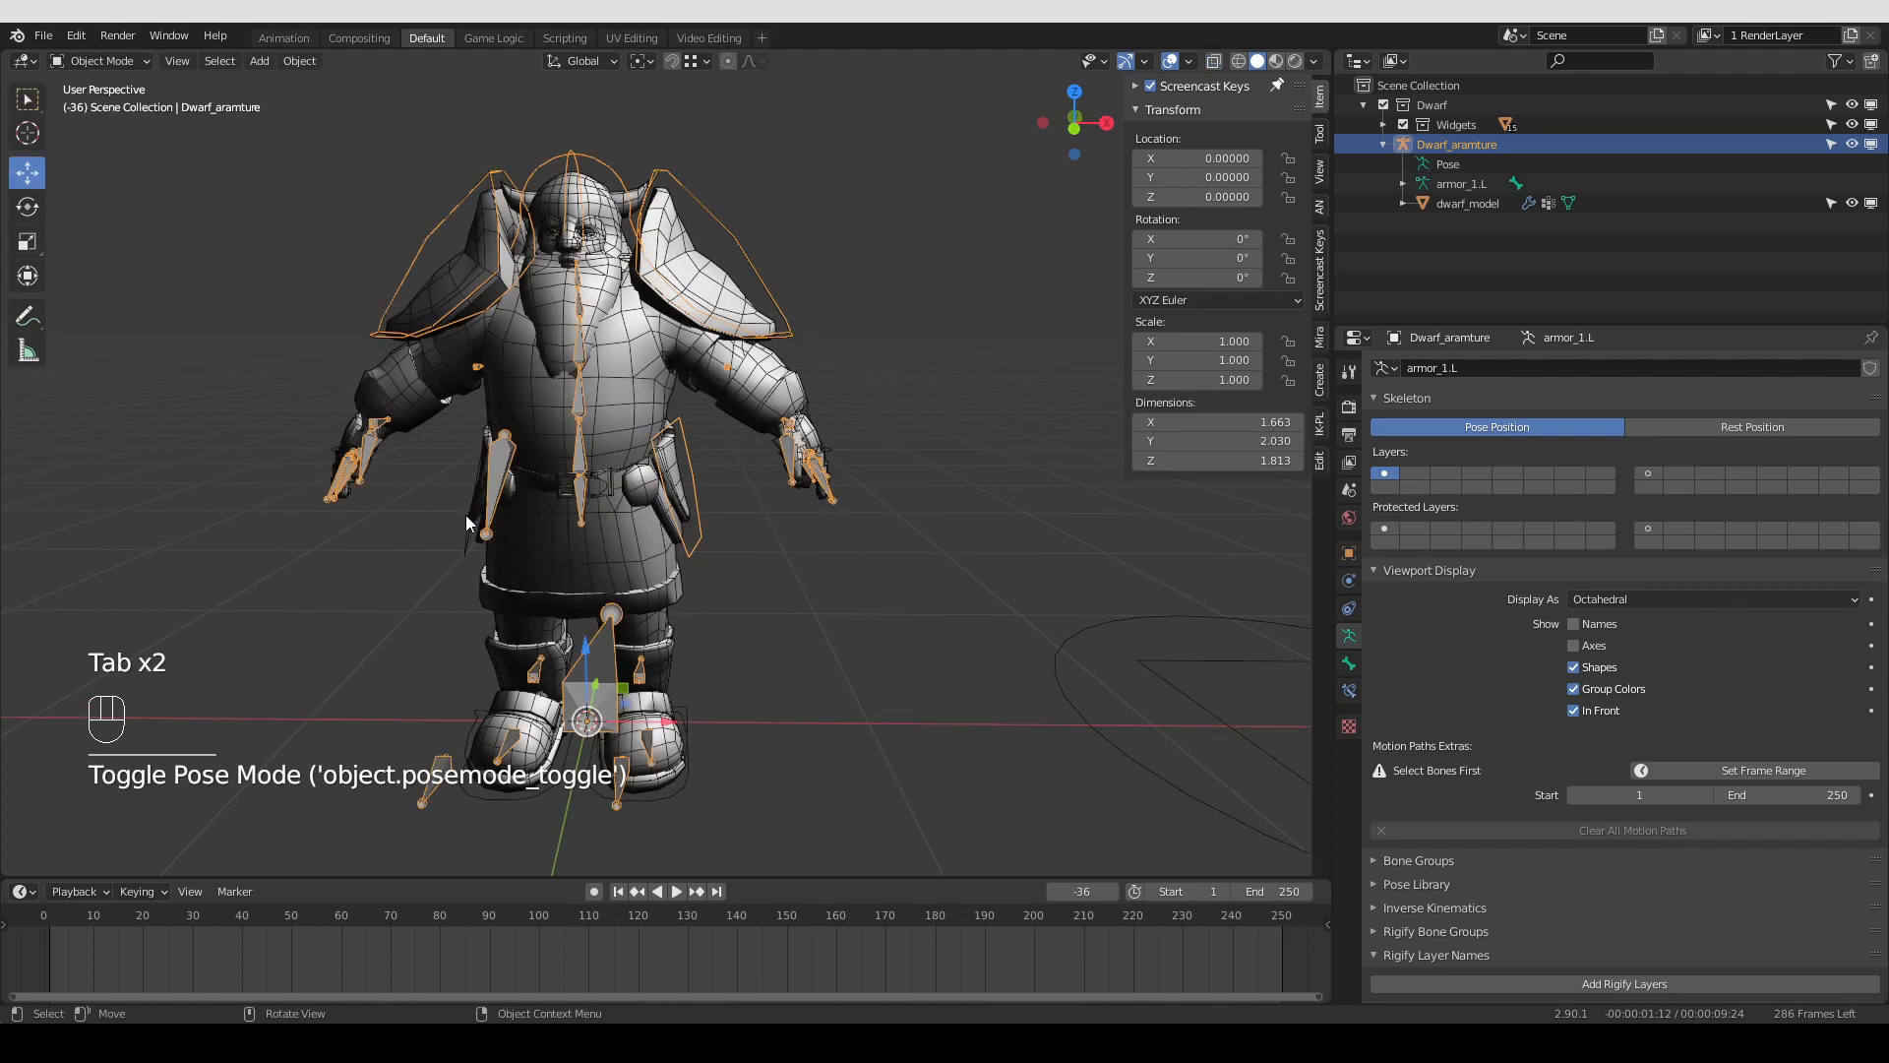
pyautogui.click(462, 544)
pyautogui.keyDown('shift'); pyautogui.click(498, 500); pyautogui.keyUp('shift')
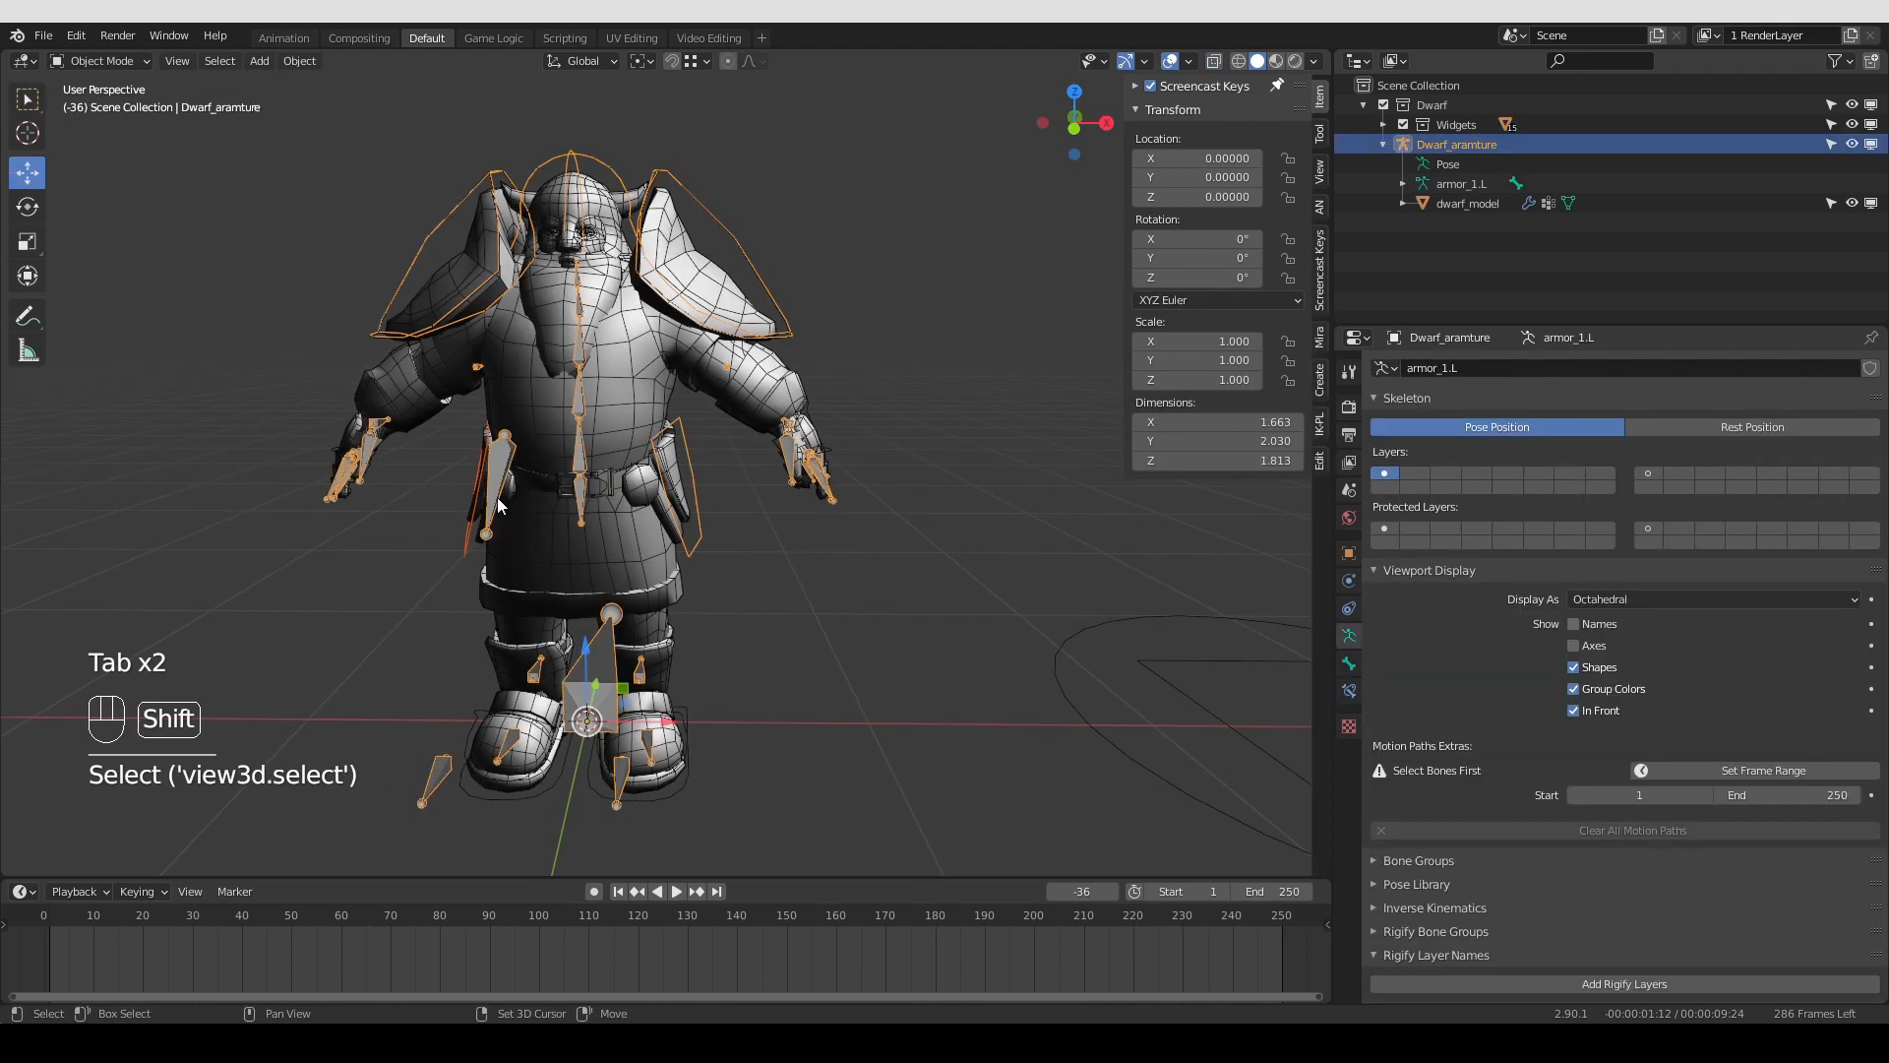
pyautogui.press('Tab')
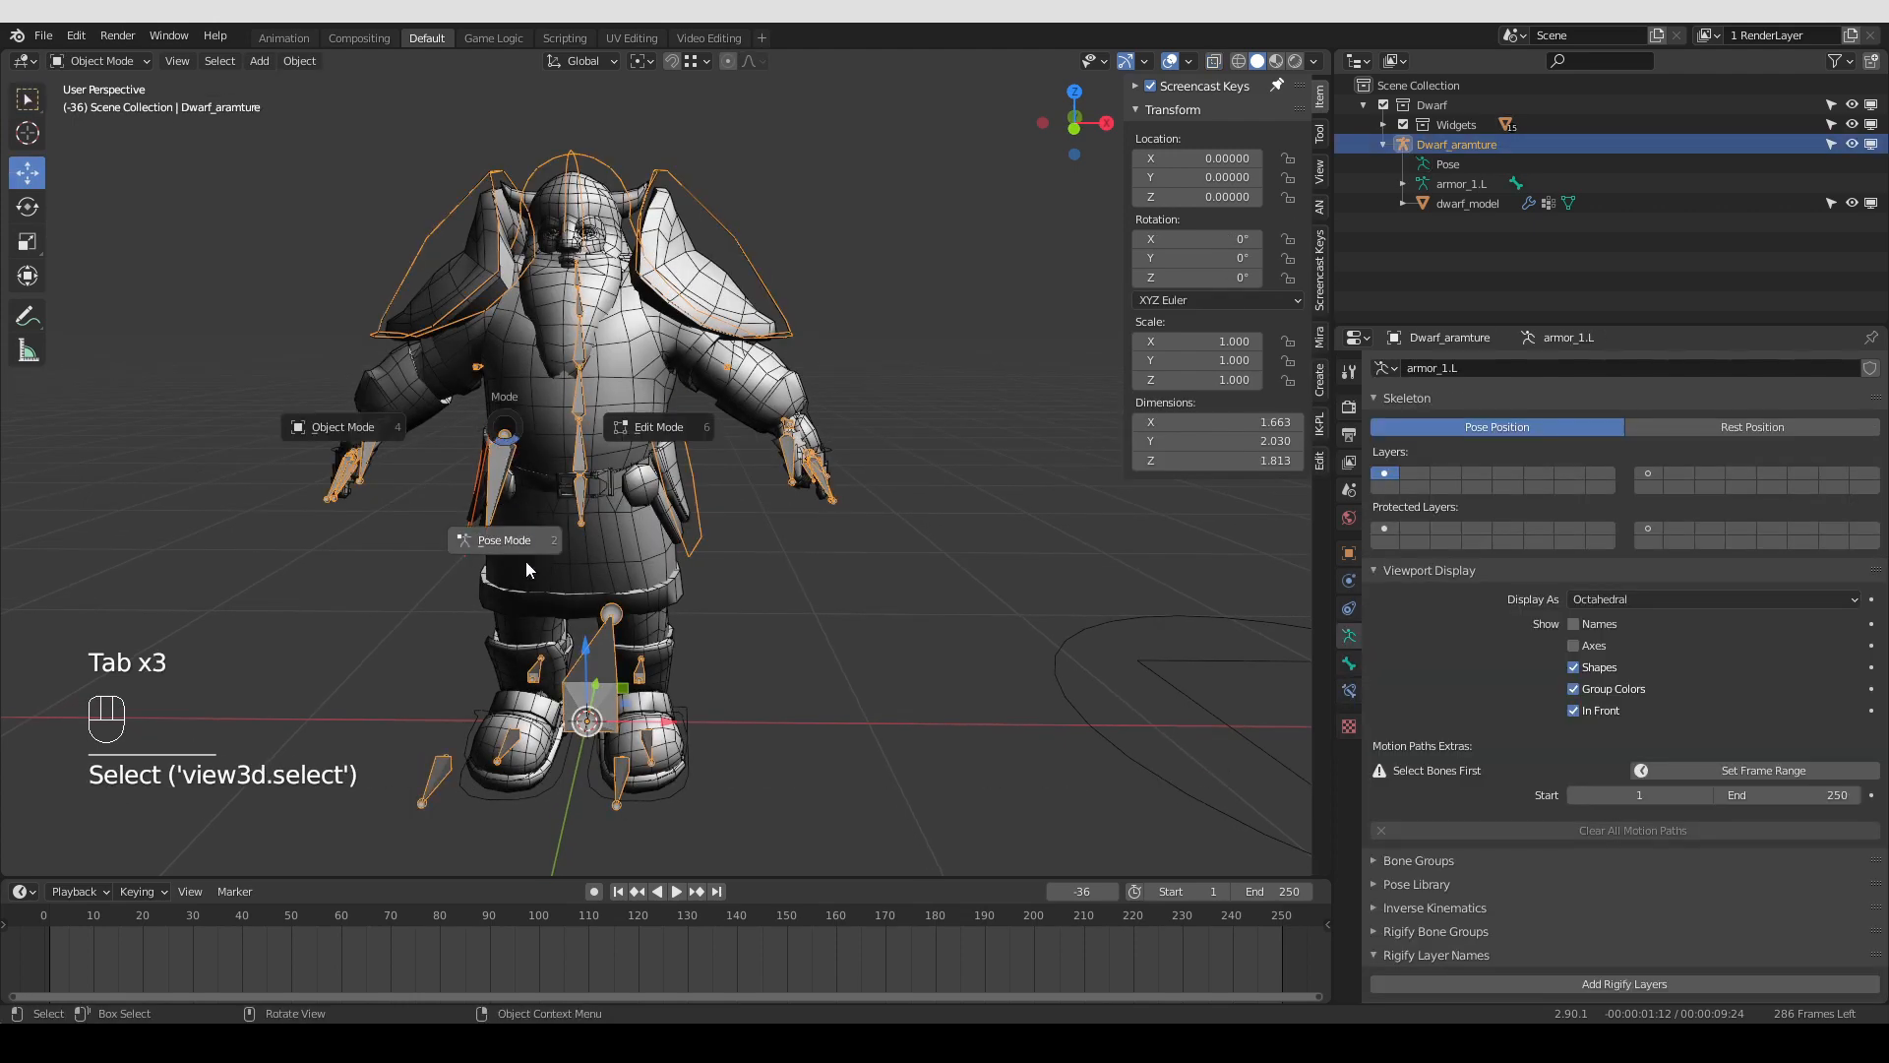
pyautogui.click(501, 480)
pyautogui.rightClick(499, 472)
pyautogui.click(499, 471)
pyautogui.hotkey('ctrl', 'z')
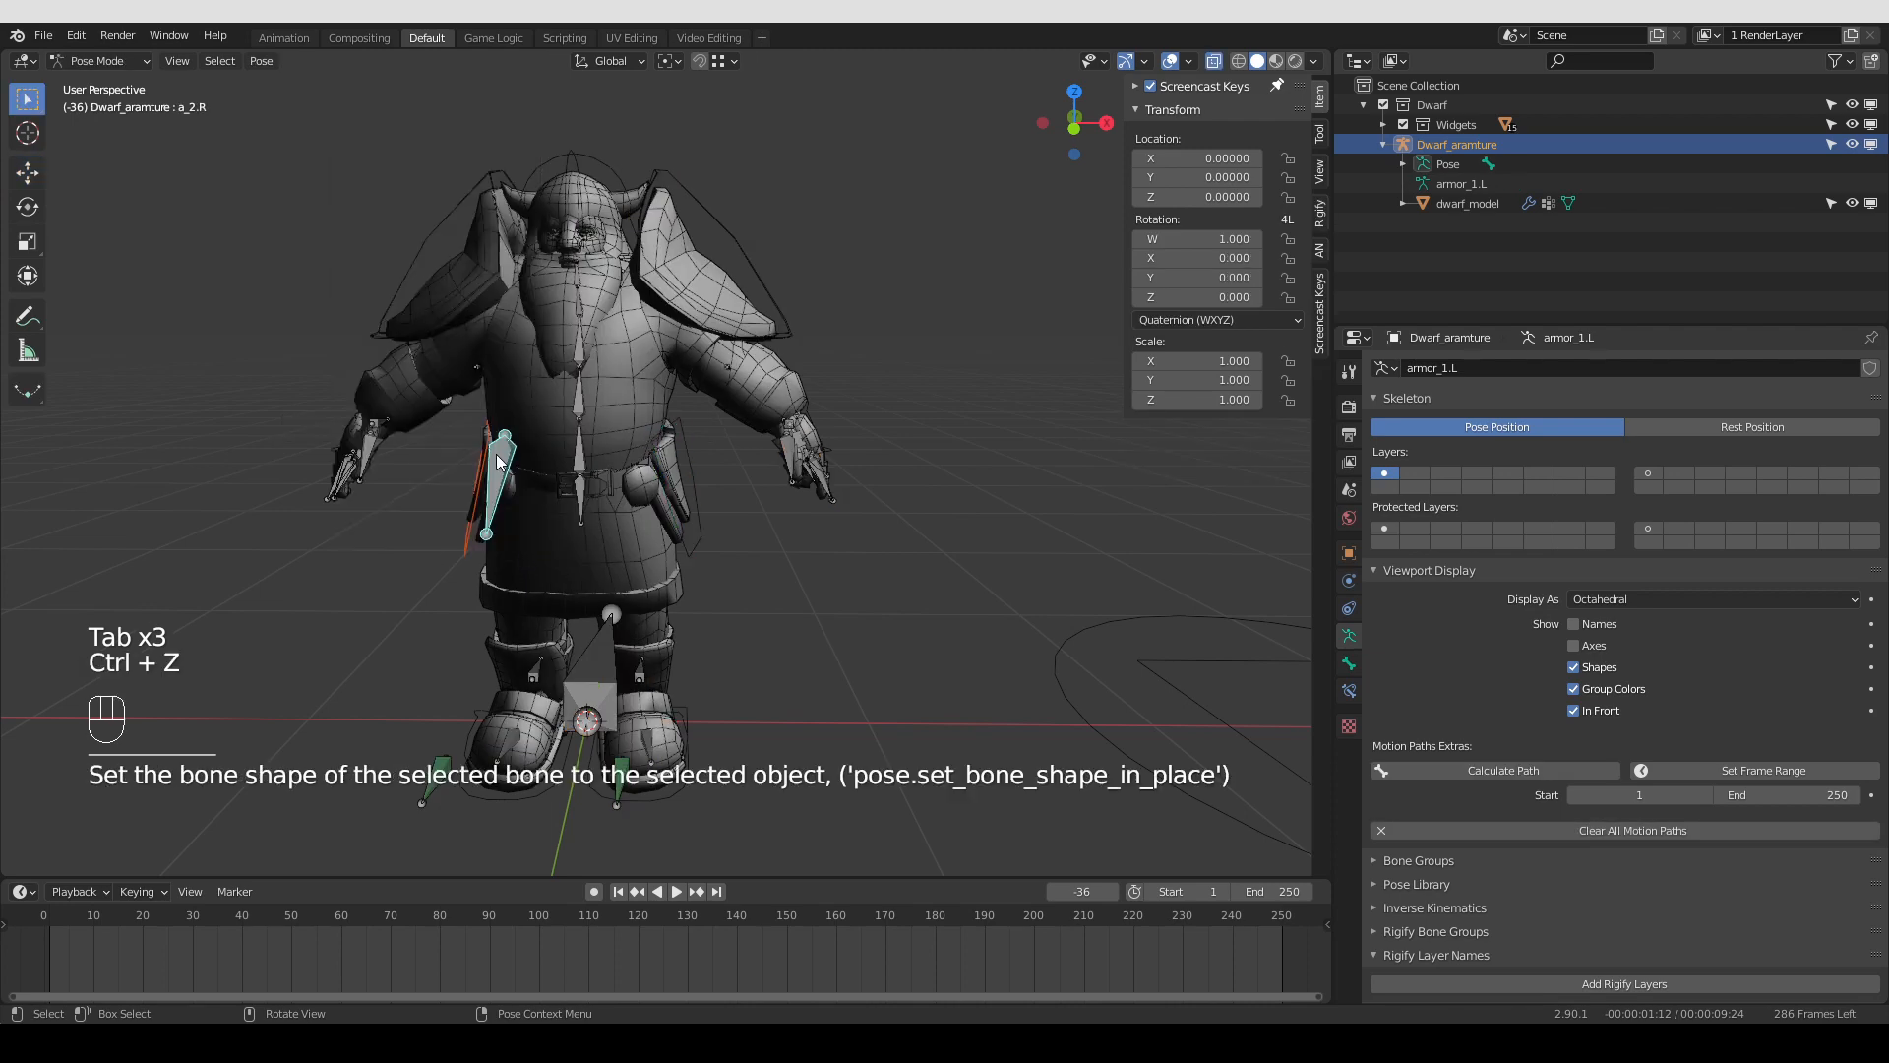
pyautogui.rightClick(496, 452)
pyautogui.click(496, 452)
# Set and align the WGT_leg.L foot widget as the custom bone shape of bone leg_IK.L
pyautogui.moveTo(771, 807); pyautogui.dragTo(647, 699, button='middle')
pyautogui.scroll(2, 664, 712)
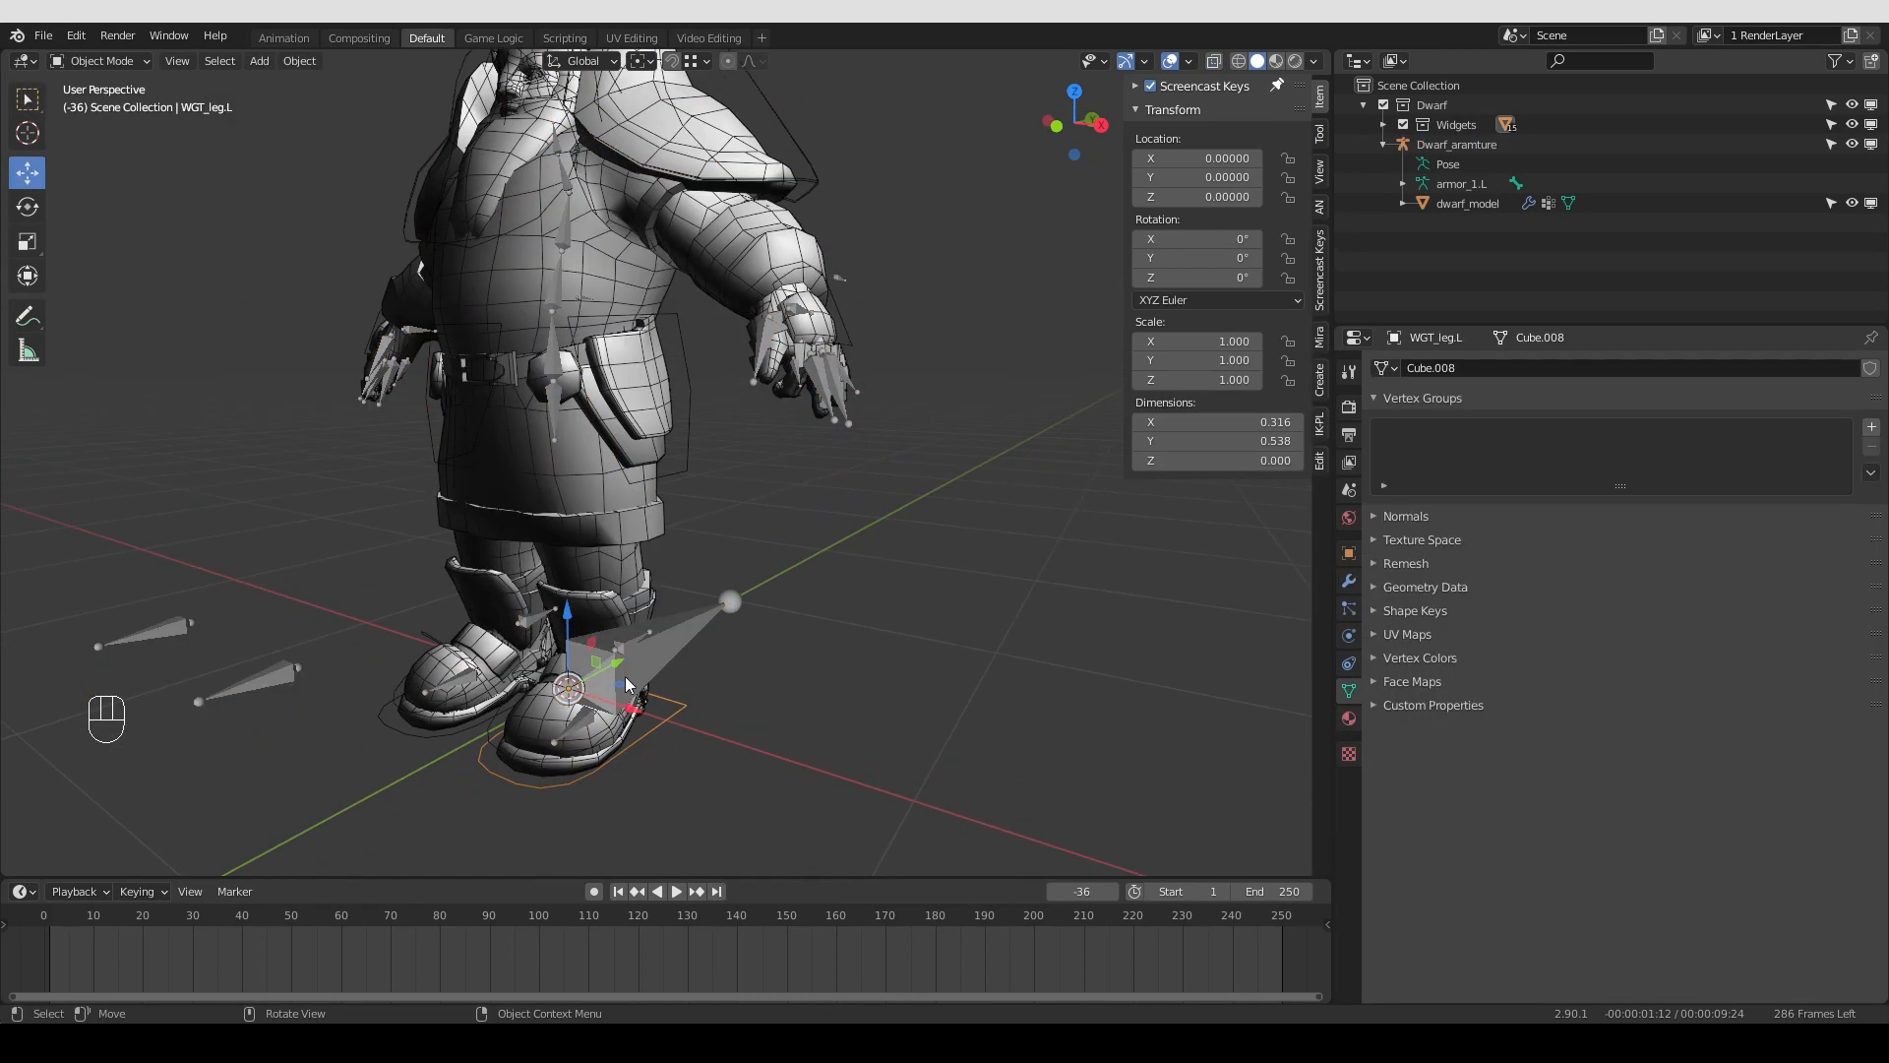
pyautogui.moveTo(645, 701); pyautogui.dragTo(612, 697, button='middle')
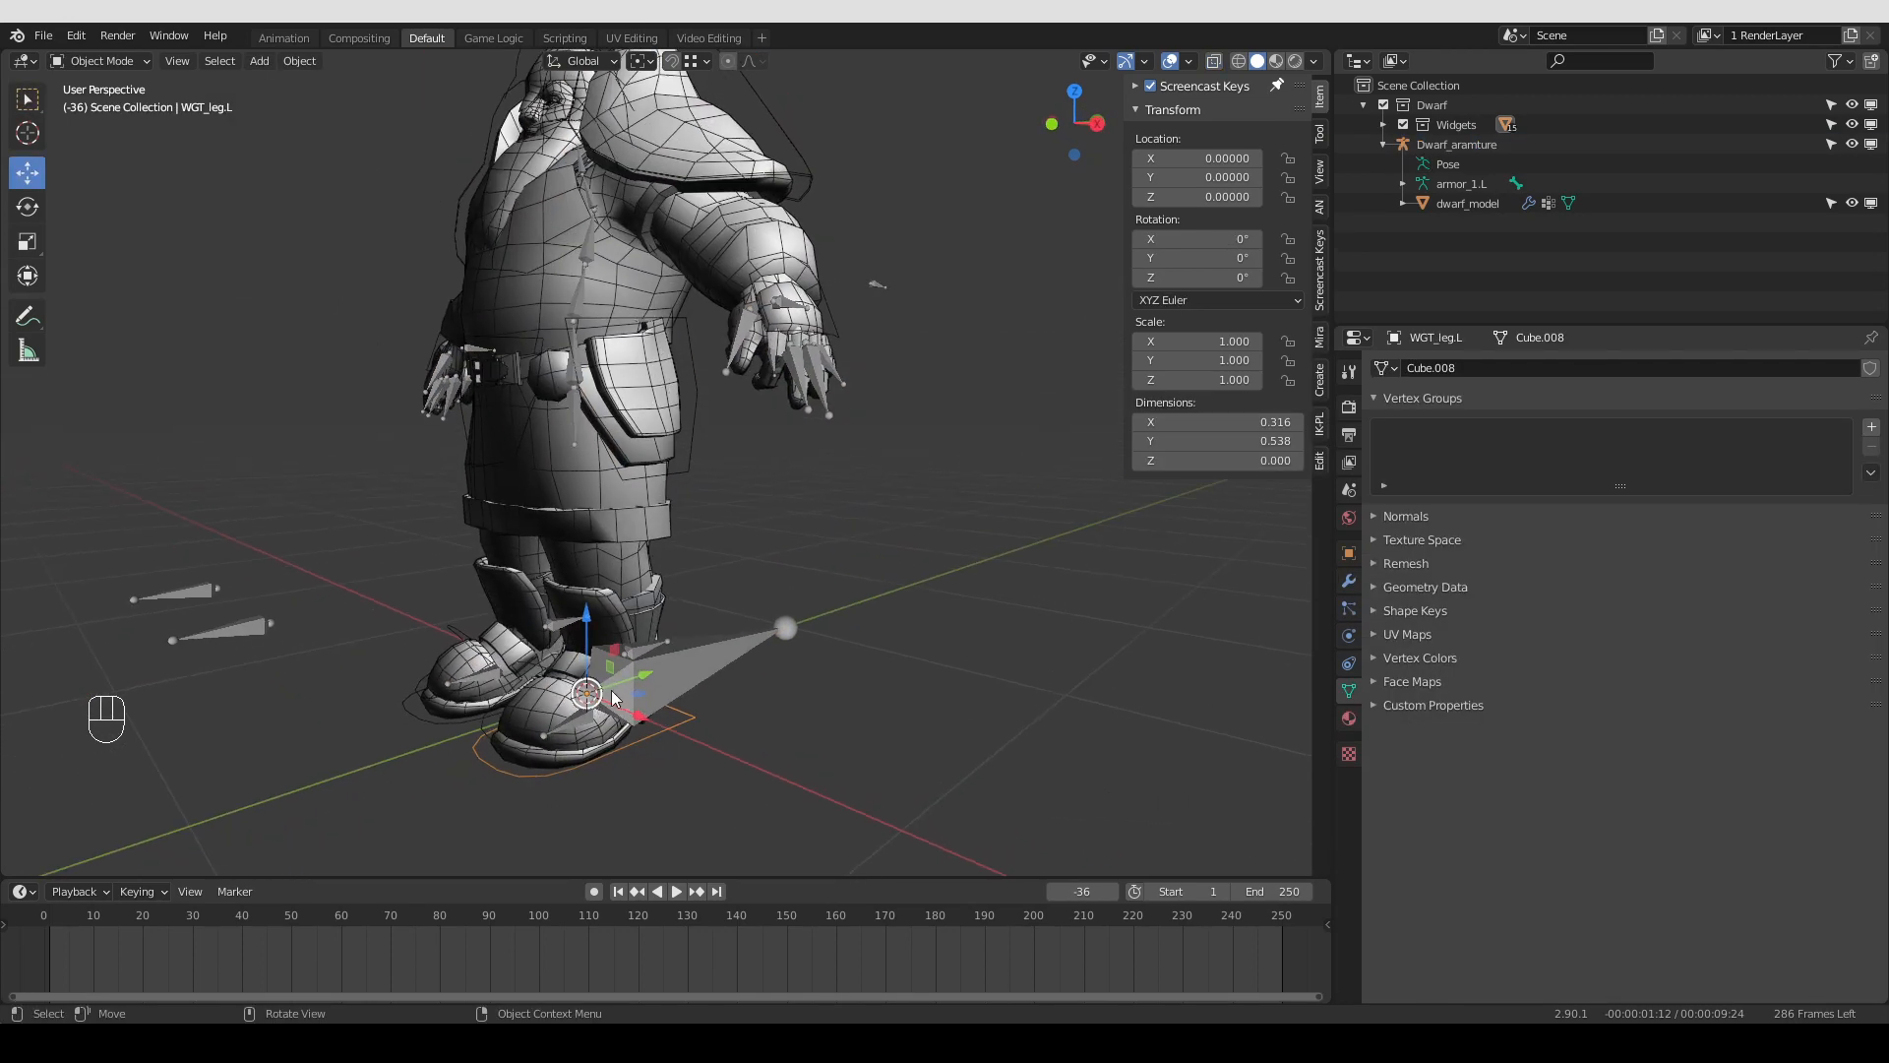
pyautogui.keyDown('shift'); pyautogui.click(652, 644); pyautogui.keyUp('shift')
pyautogui.press('Tab')
pyautogui.click(662, 750)
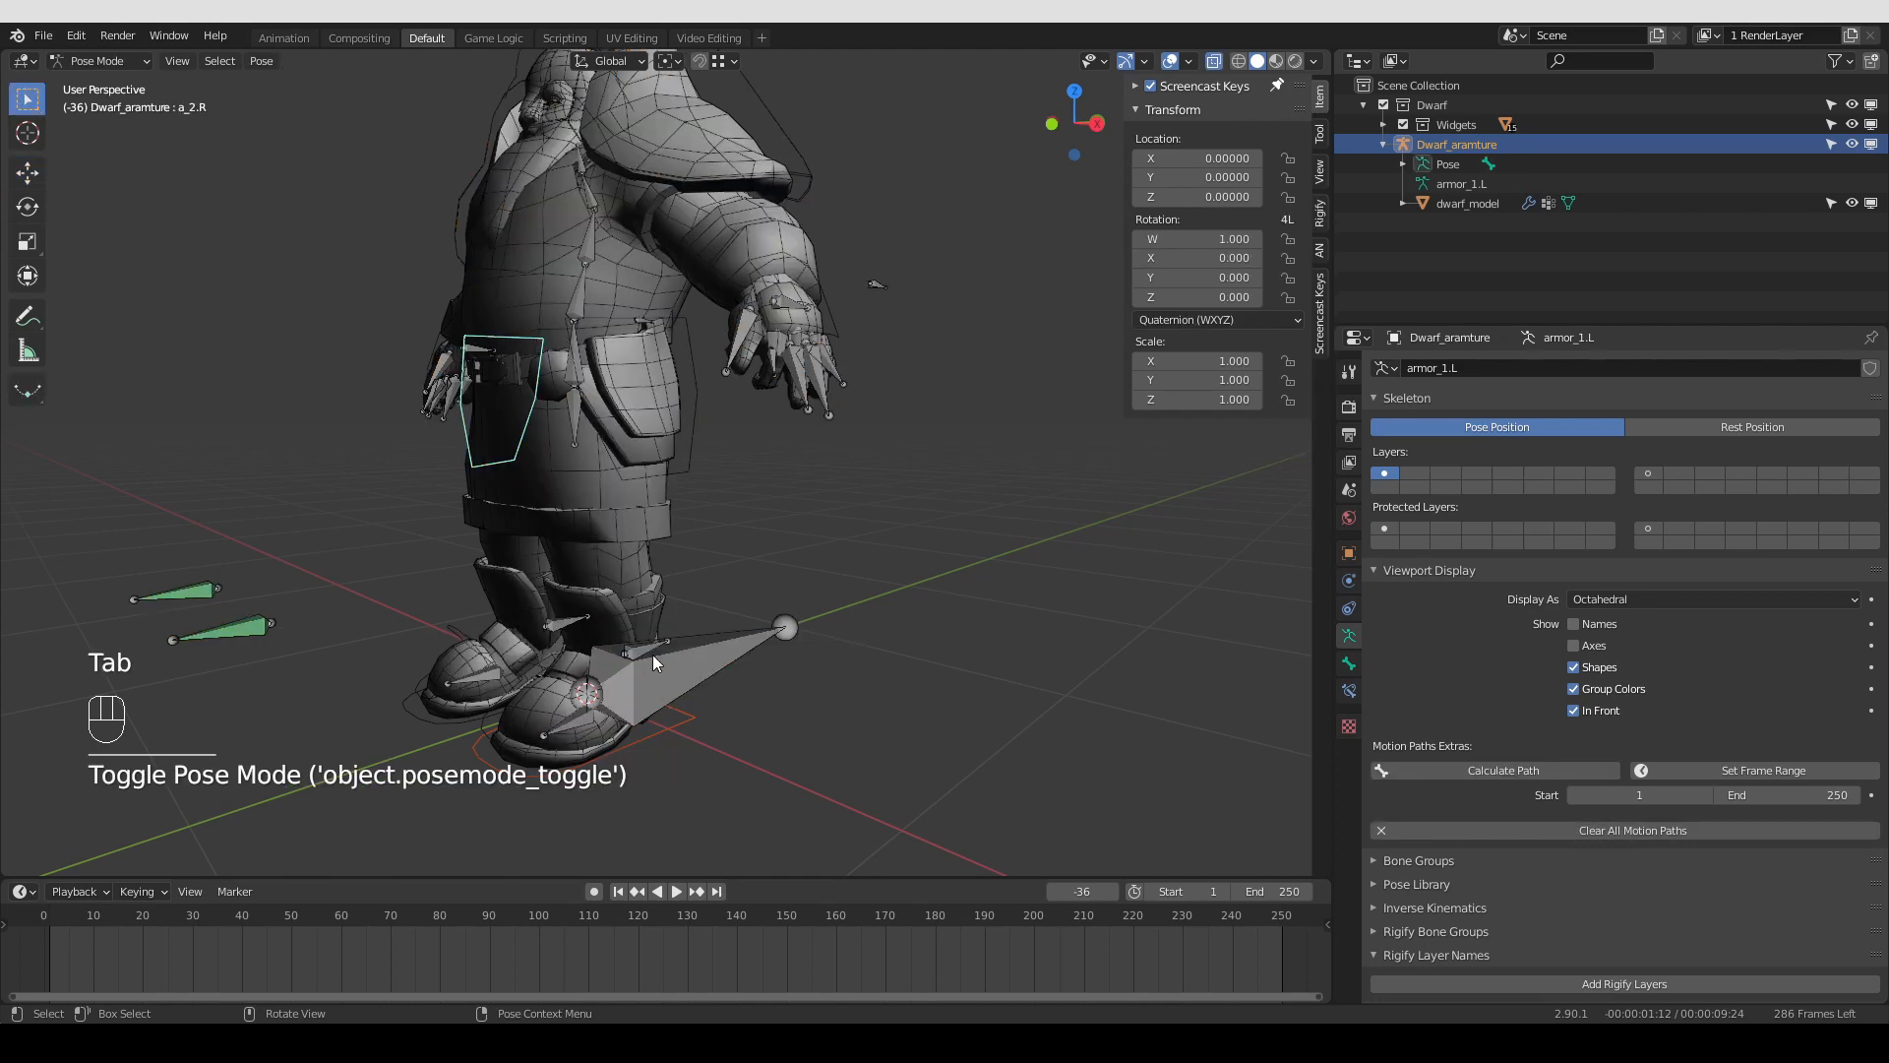
pyautogui.click(649, 651)
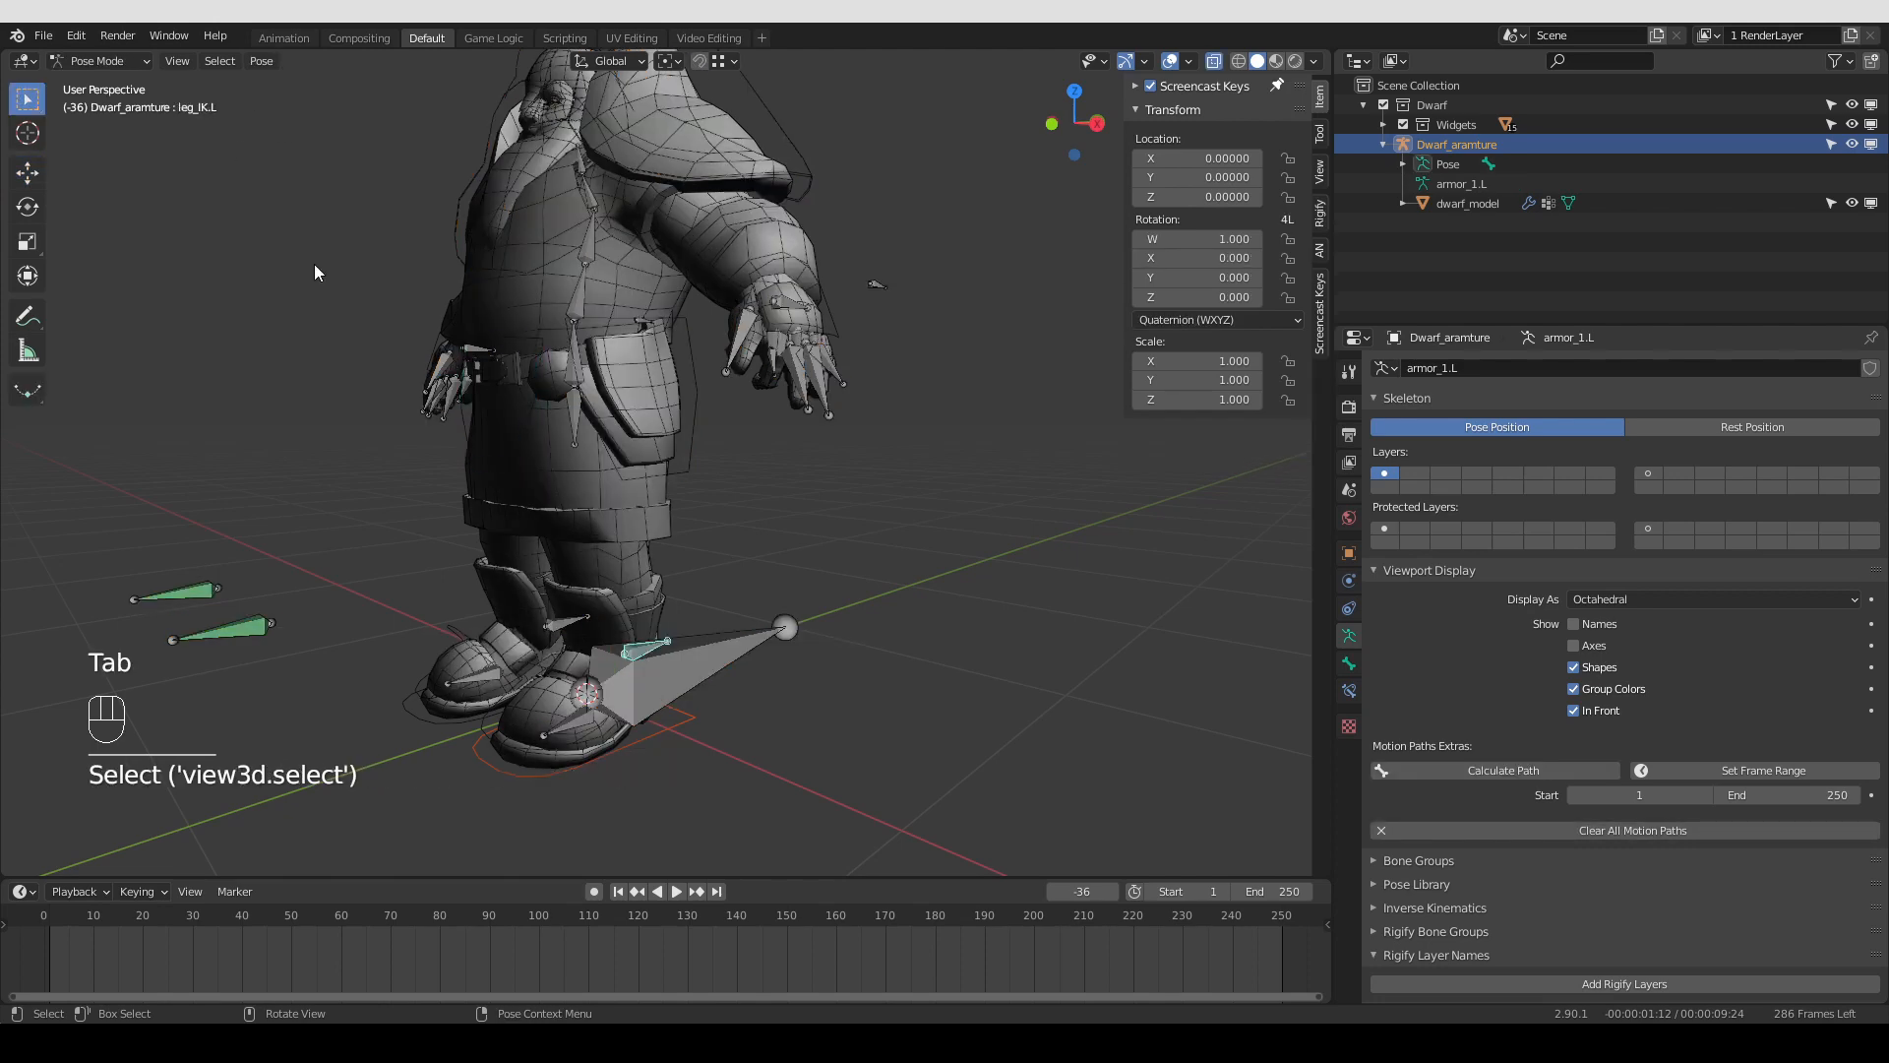
pyautogui.rightClick(664, 647)
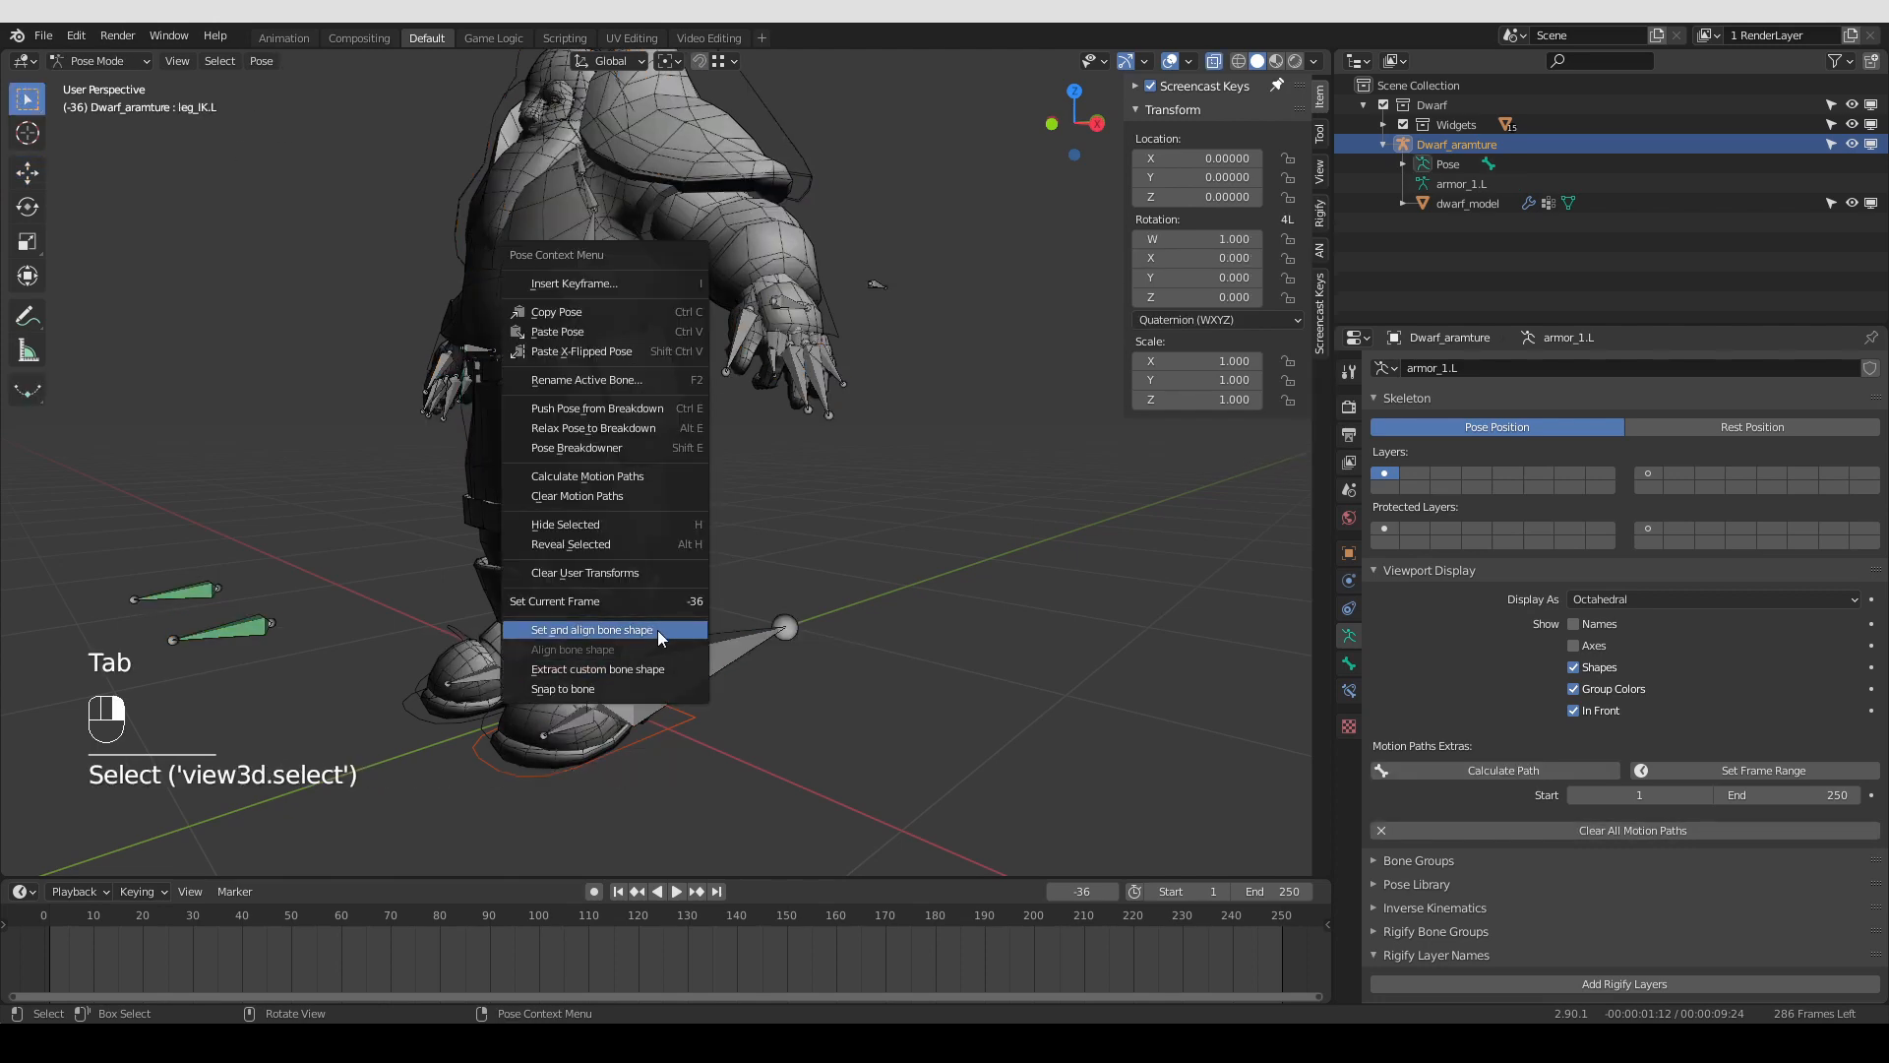
pyautogui.click(658, 629)
# Set and align the WGT_leg.R foot widget as the custom bone shape of bone leg_IK.R
pyautogui.press('Tab')
pyautogui.click(549, 661)
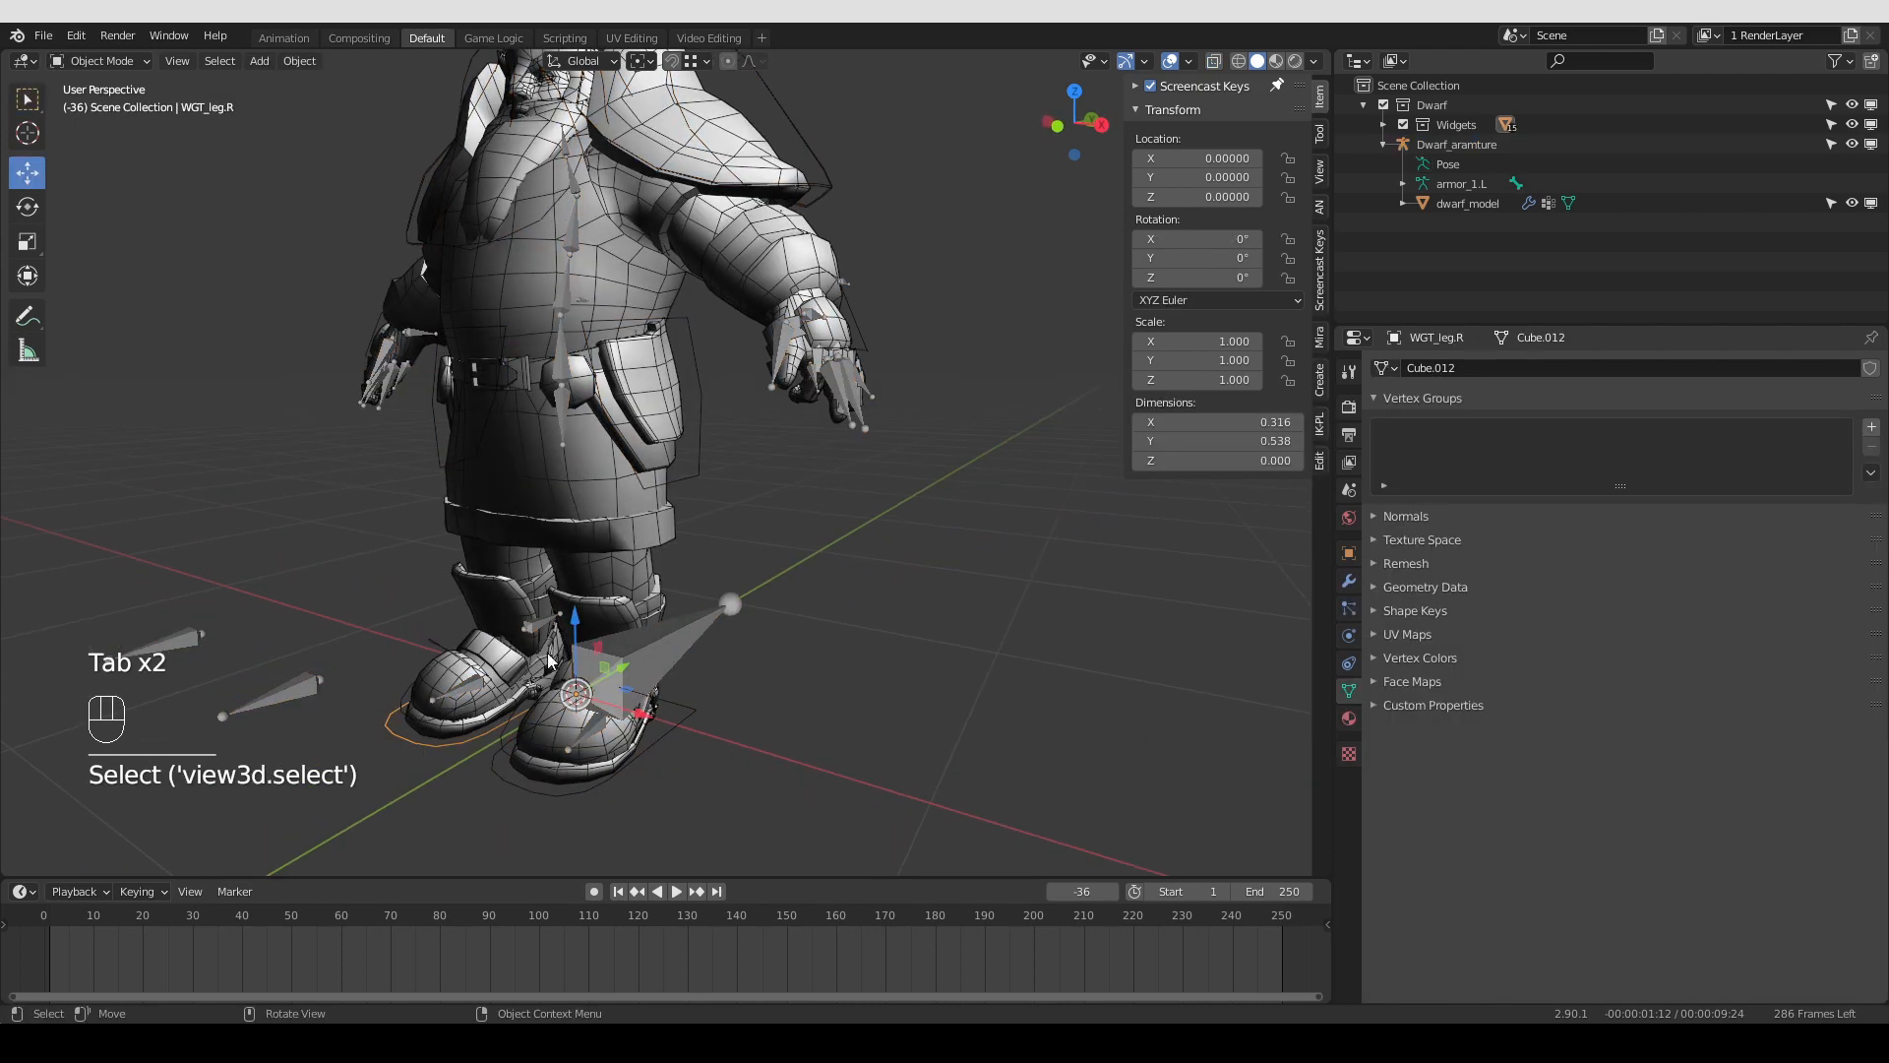
pyautogui.keyDown('shift'); pyautogui.click(561, 625); pyautogui.keyUp('shift')
pyautogui.press('Tab')
pyautogui.rightClick(534, 617)
pyautogui.click(534, 617)
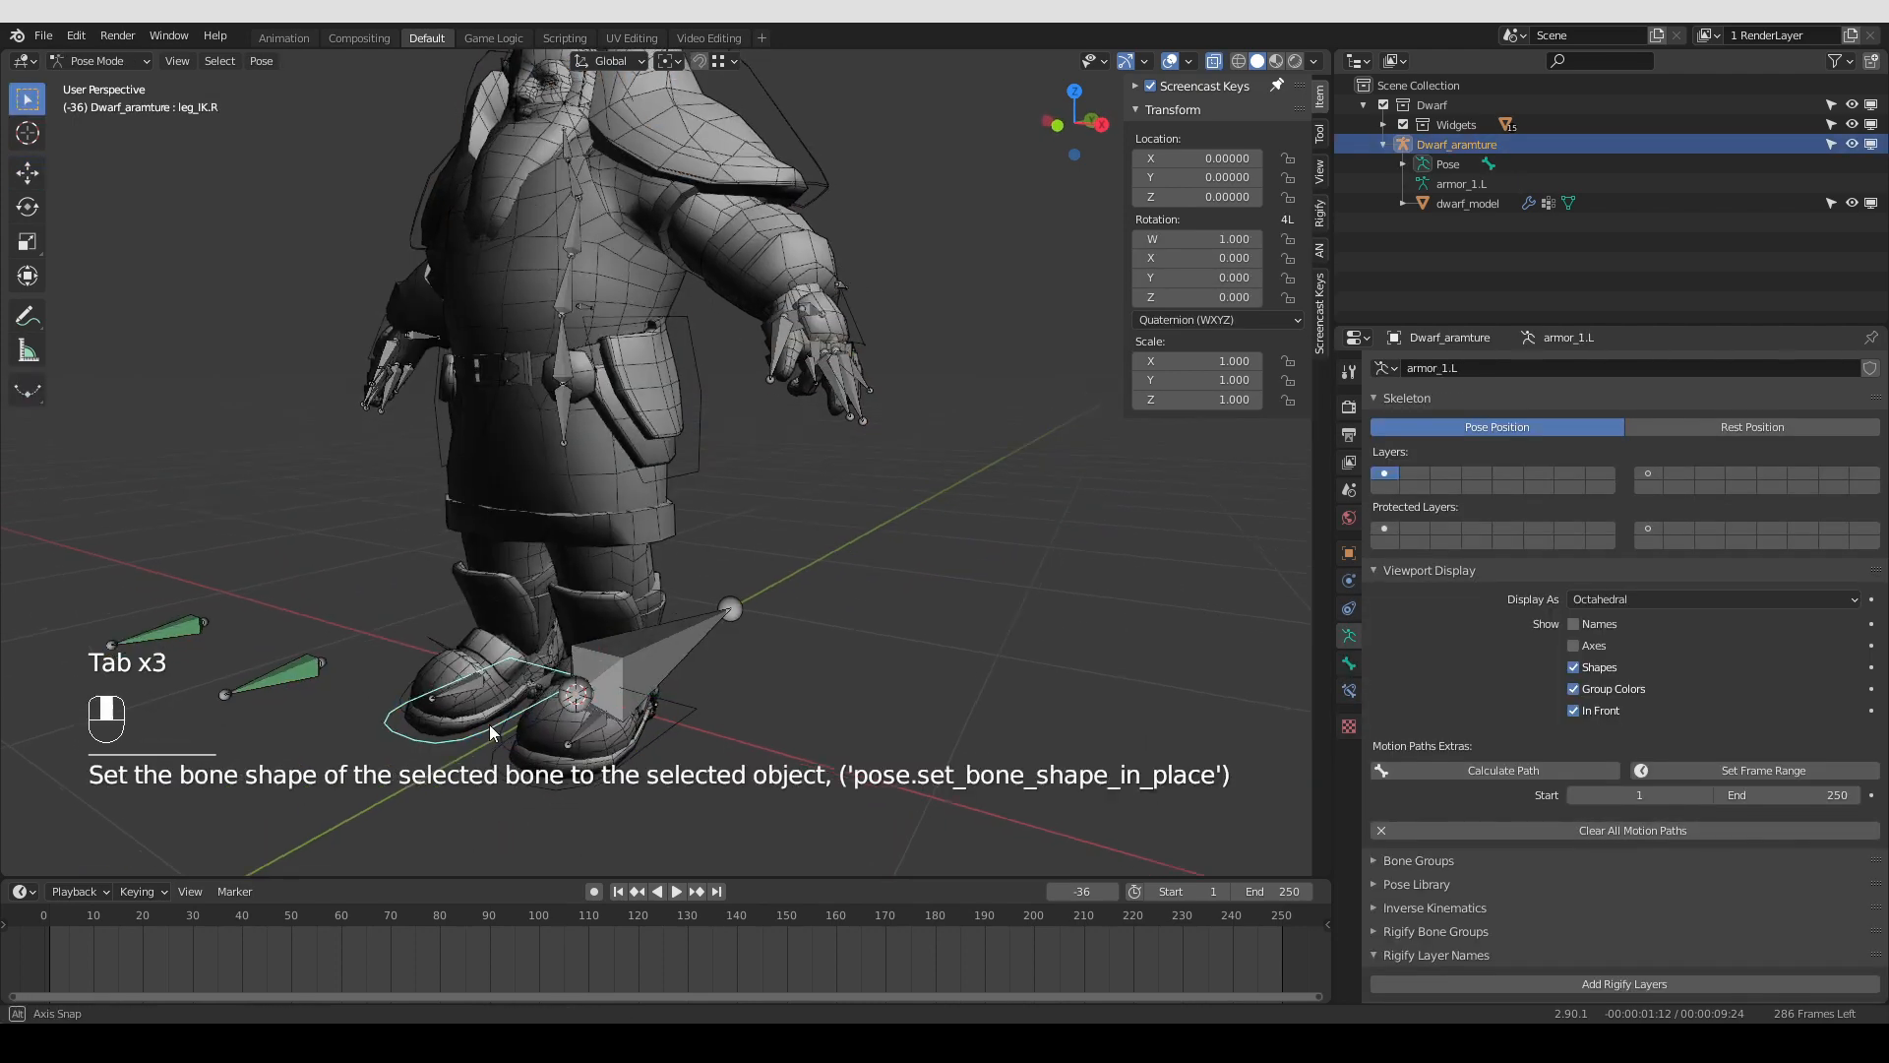
# Set and align the WGT_toes.L widget as the custom bone shape of bone toe.ccL
pyautogui.press('Tab')
pyautogui.click(451, 738)
pyautogui.click(450, 738)
pyautogui.click(547, 736)
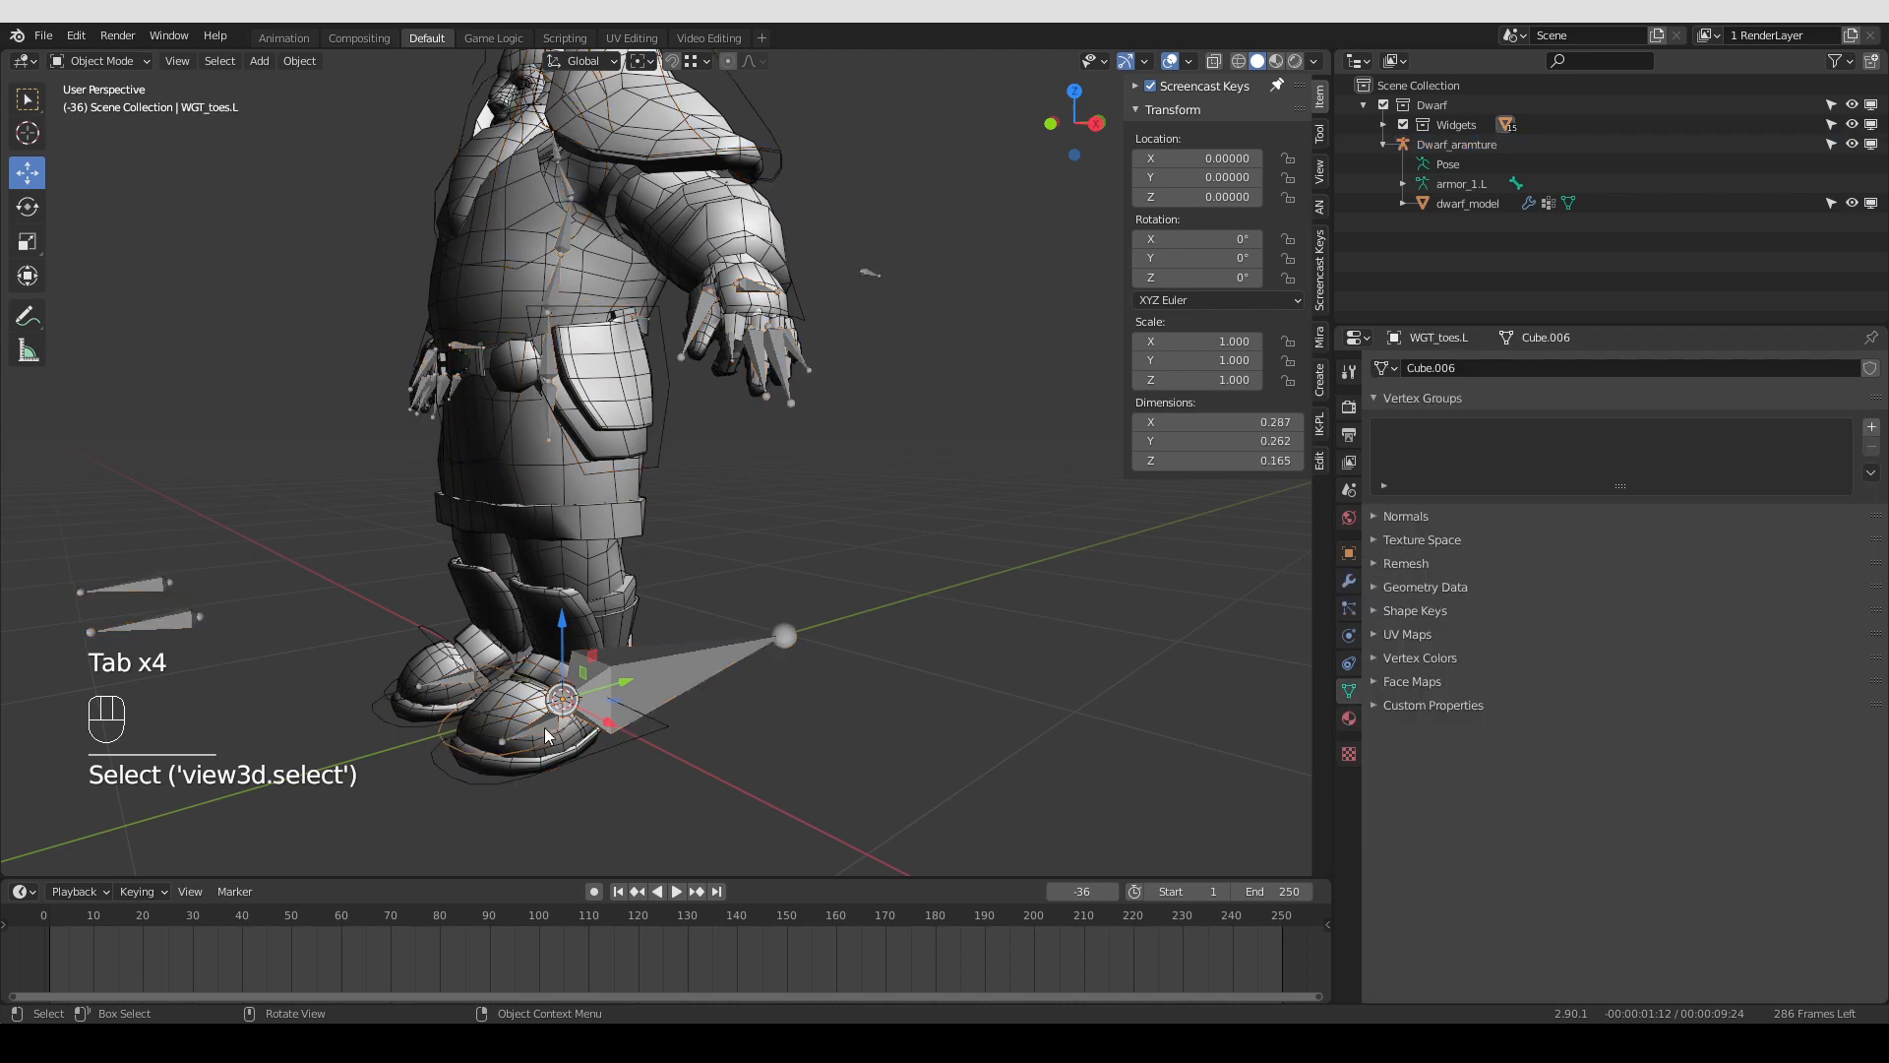
pyautogui.keyDown('shift'); pyautogui.click(541, 725); pyautogui.keyUp('shift')
pyautogui.hotkey('ctrl', 'z')
pyautogui.hotkey('ctrl', 'shift', 'z')
pyautogui.press('Tab')
pyautogui.rightClick(540, 724)
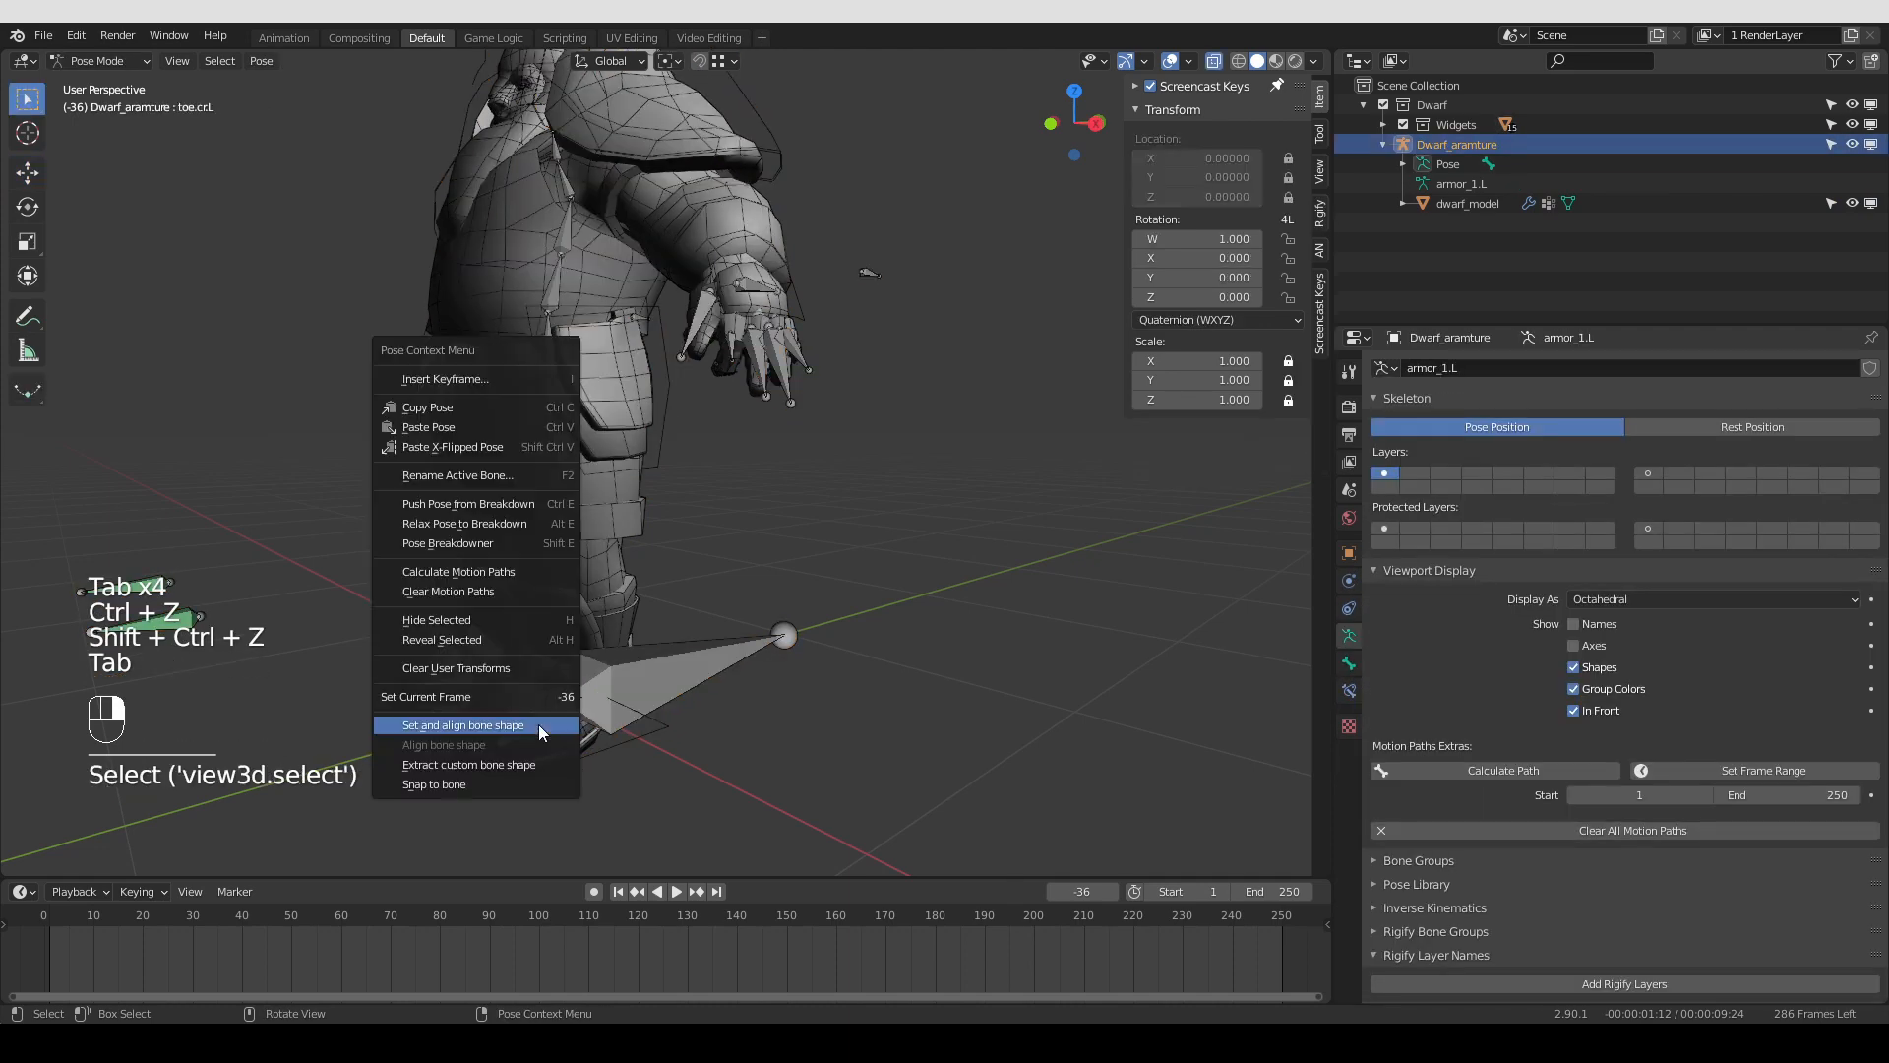
pyautogui.click(540, 725)
# Set and align the dwarf's right toe widget as the custom bone shape of bone toe.ccR
pyautogui.press('Tab')
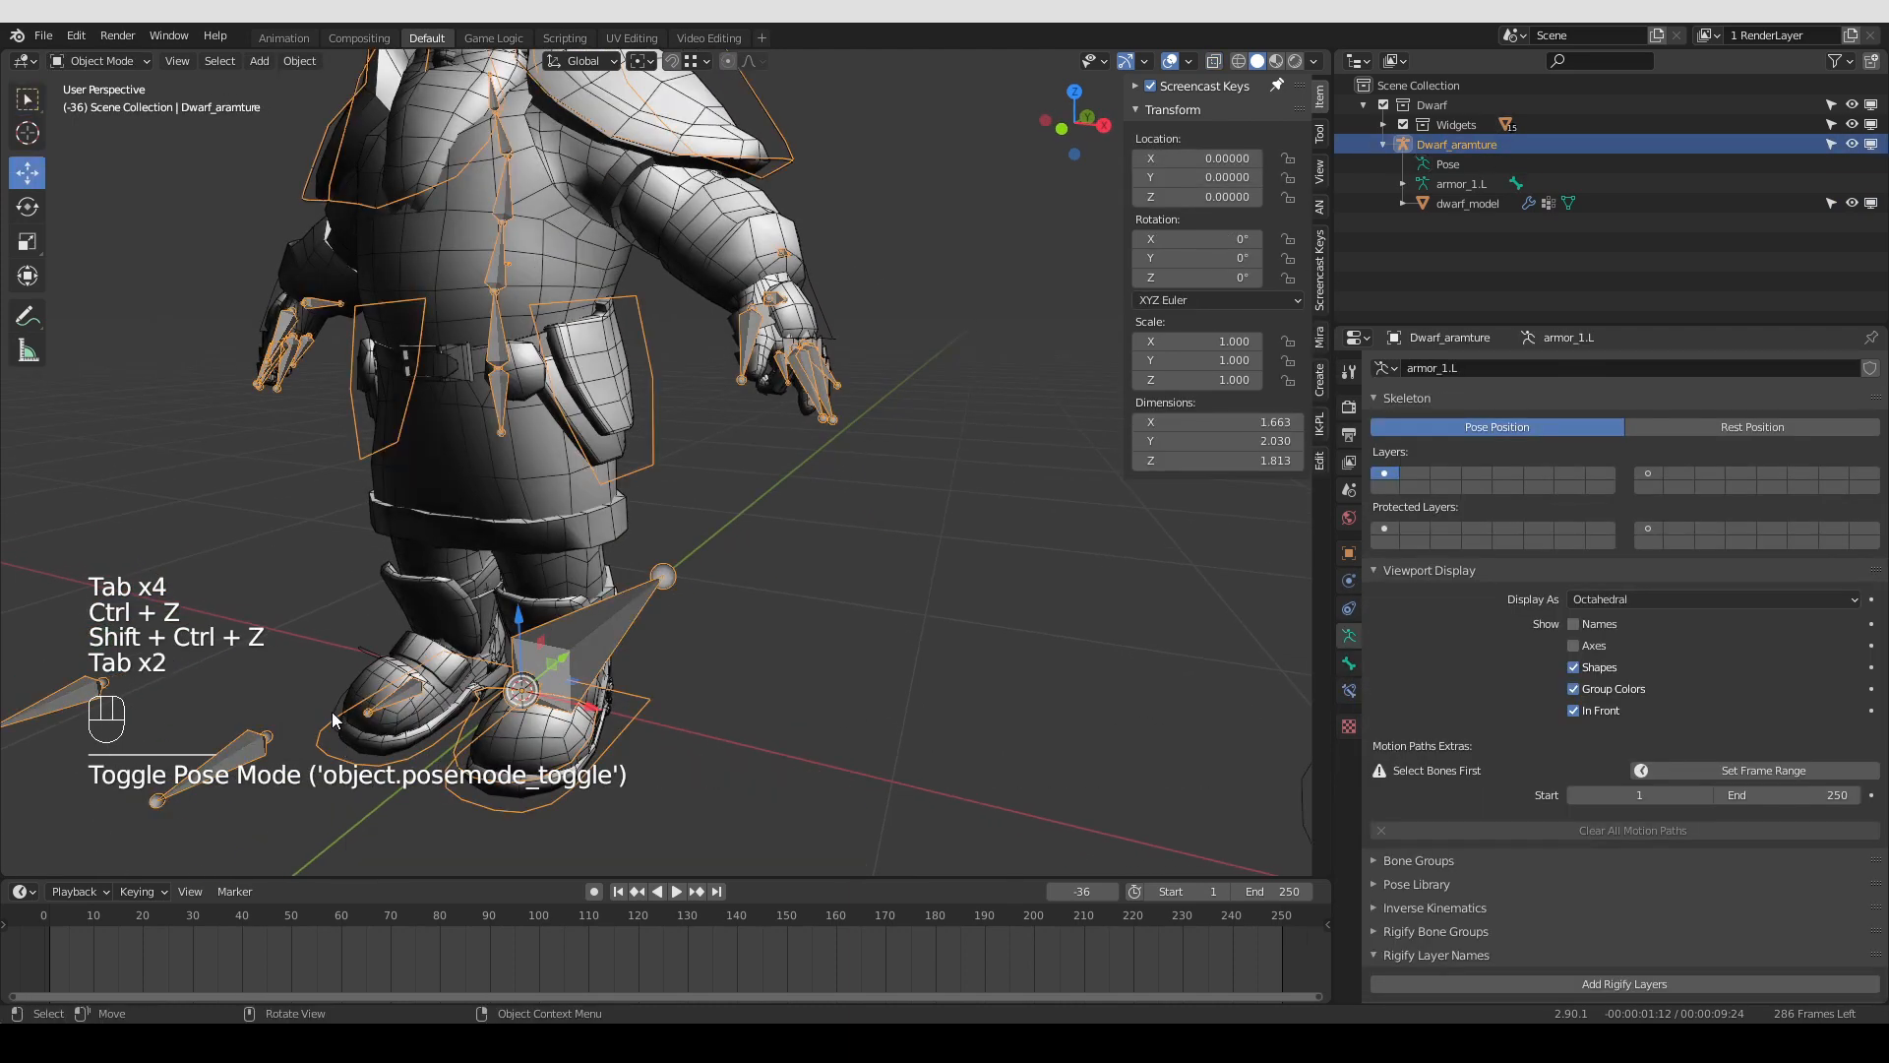
pyautogui.click(334, 715)
pyautogui.keyDown('shift'); pyautogui.click(394, 698); pyautogui.keyUp('shift')
pyautogui.press('Tab')
pyautogui.press('Tab')
pyautogui.rightClick(399, 698)
pyautogui.press('Escape')
pyautogui.click(399, 697)
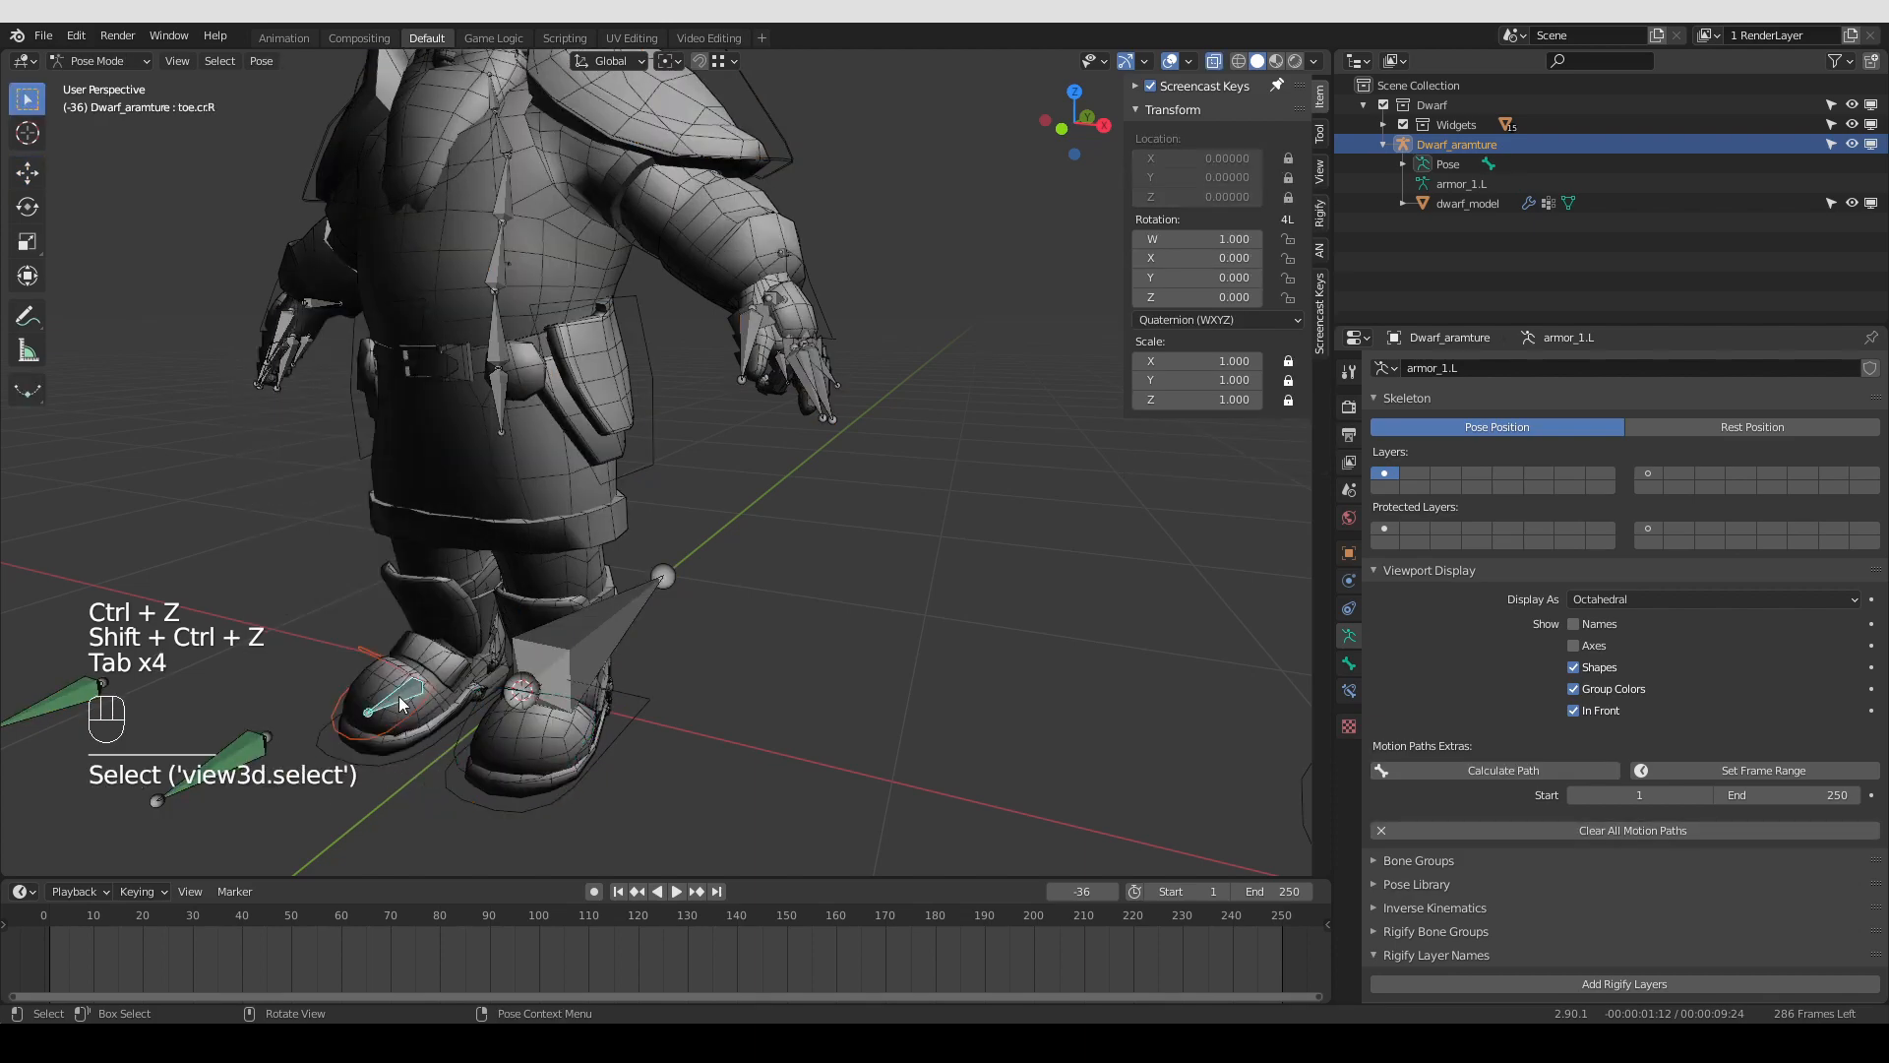
pyautogui.rightClick(399, 698)
pyautogui.click(399, 698)
# Set and align the WGT_hand.L widget as the custom bone shape of wrist bone upper_arm_IK.R.001
pyautogui.moveTo(403, 704); pyautogui.dragTo(624, 699, button='middle')
pyautogui.scroll(-2, 624, 700)
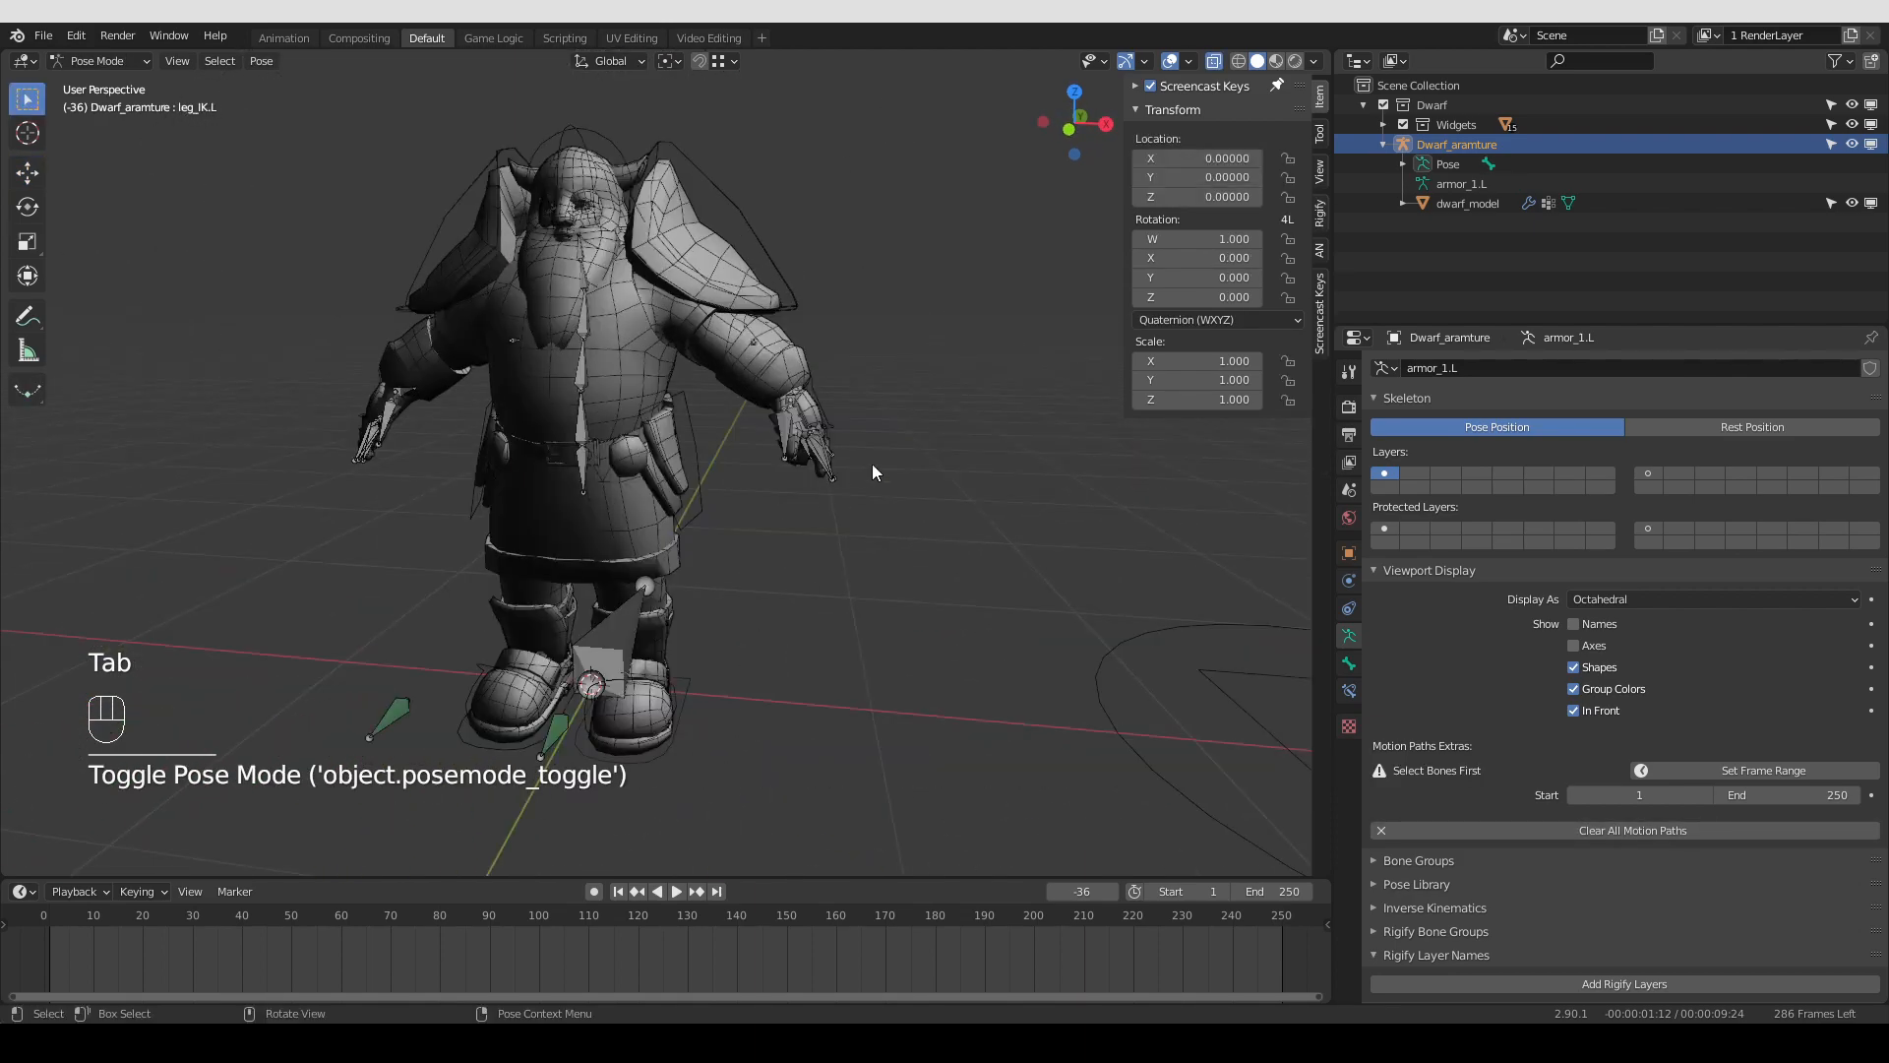
pyautogui.moveTo(842, 453); pyautogui.dragTo(797, 440, button='middle')
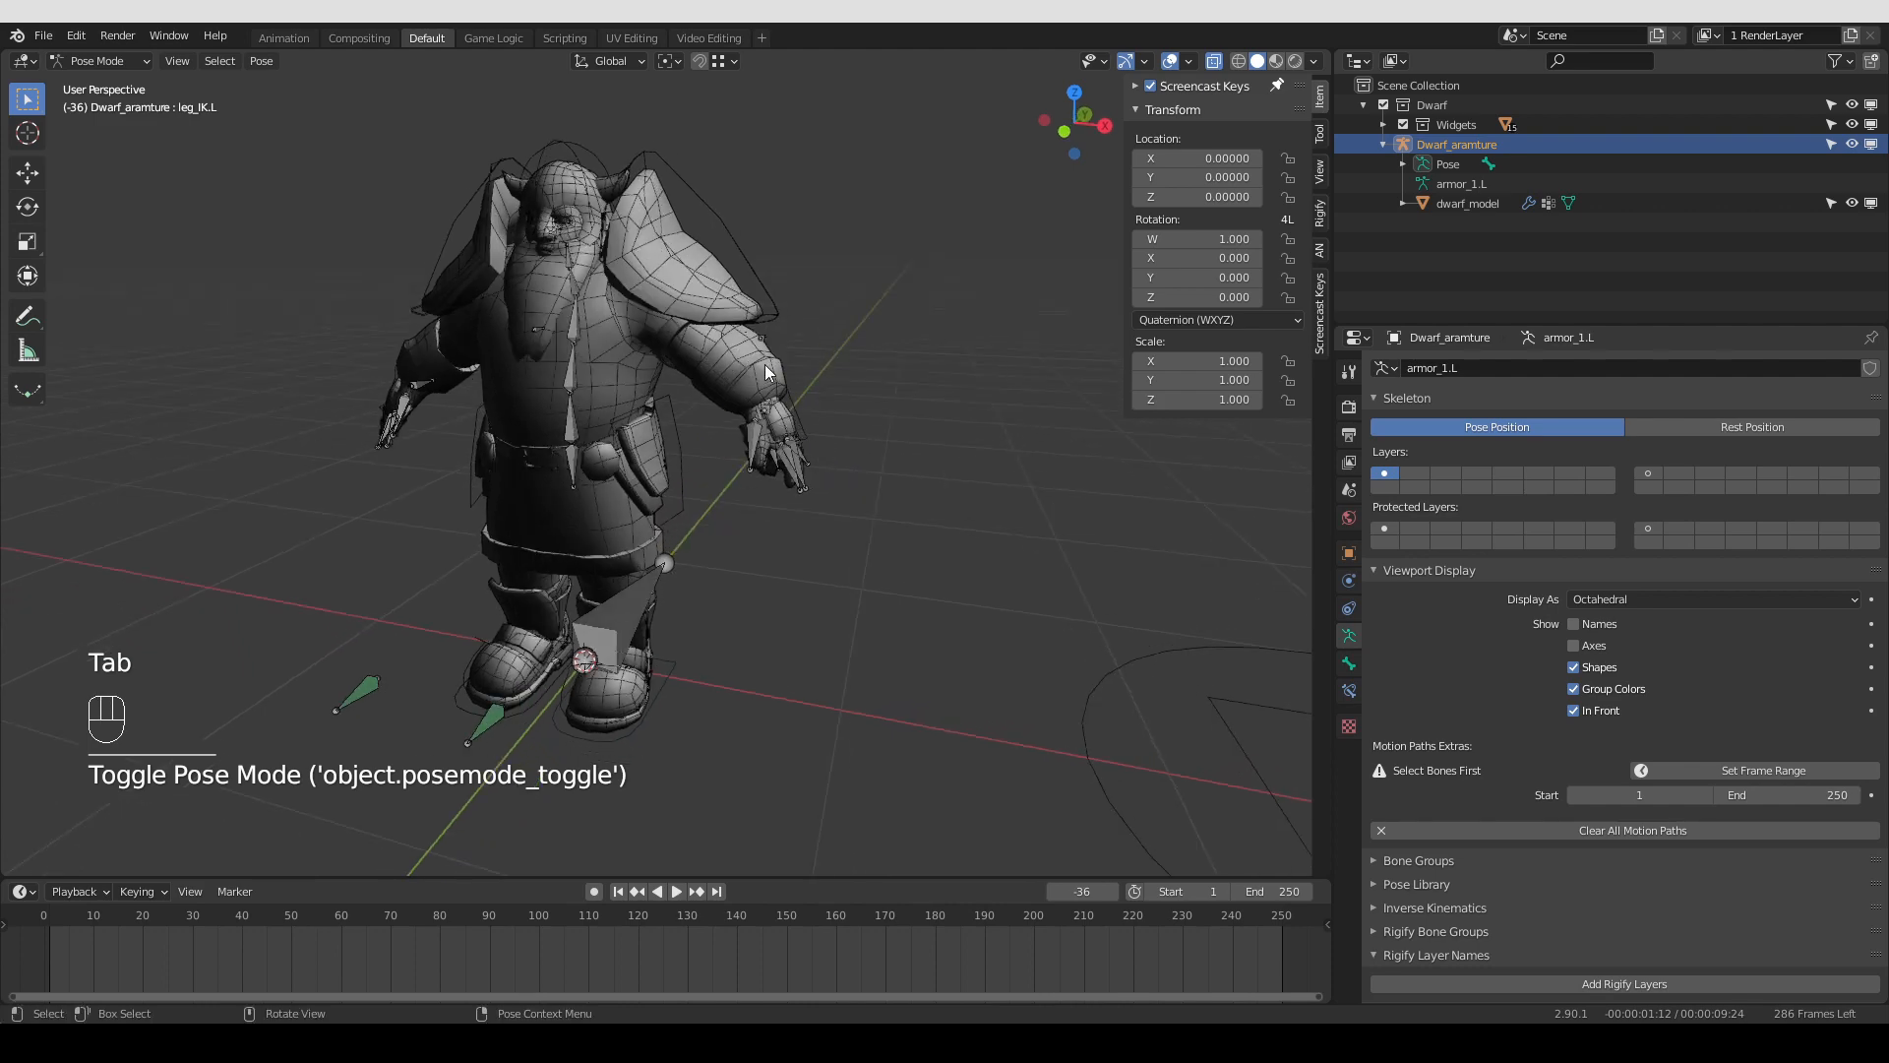
pyautogui.press('Tab')
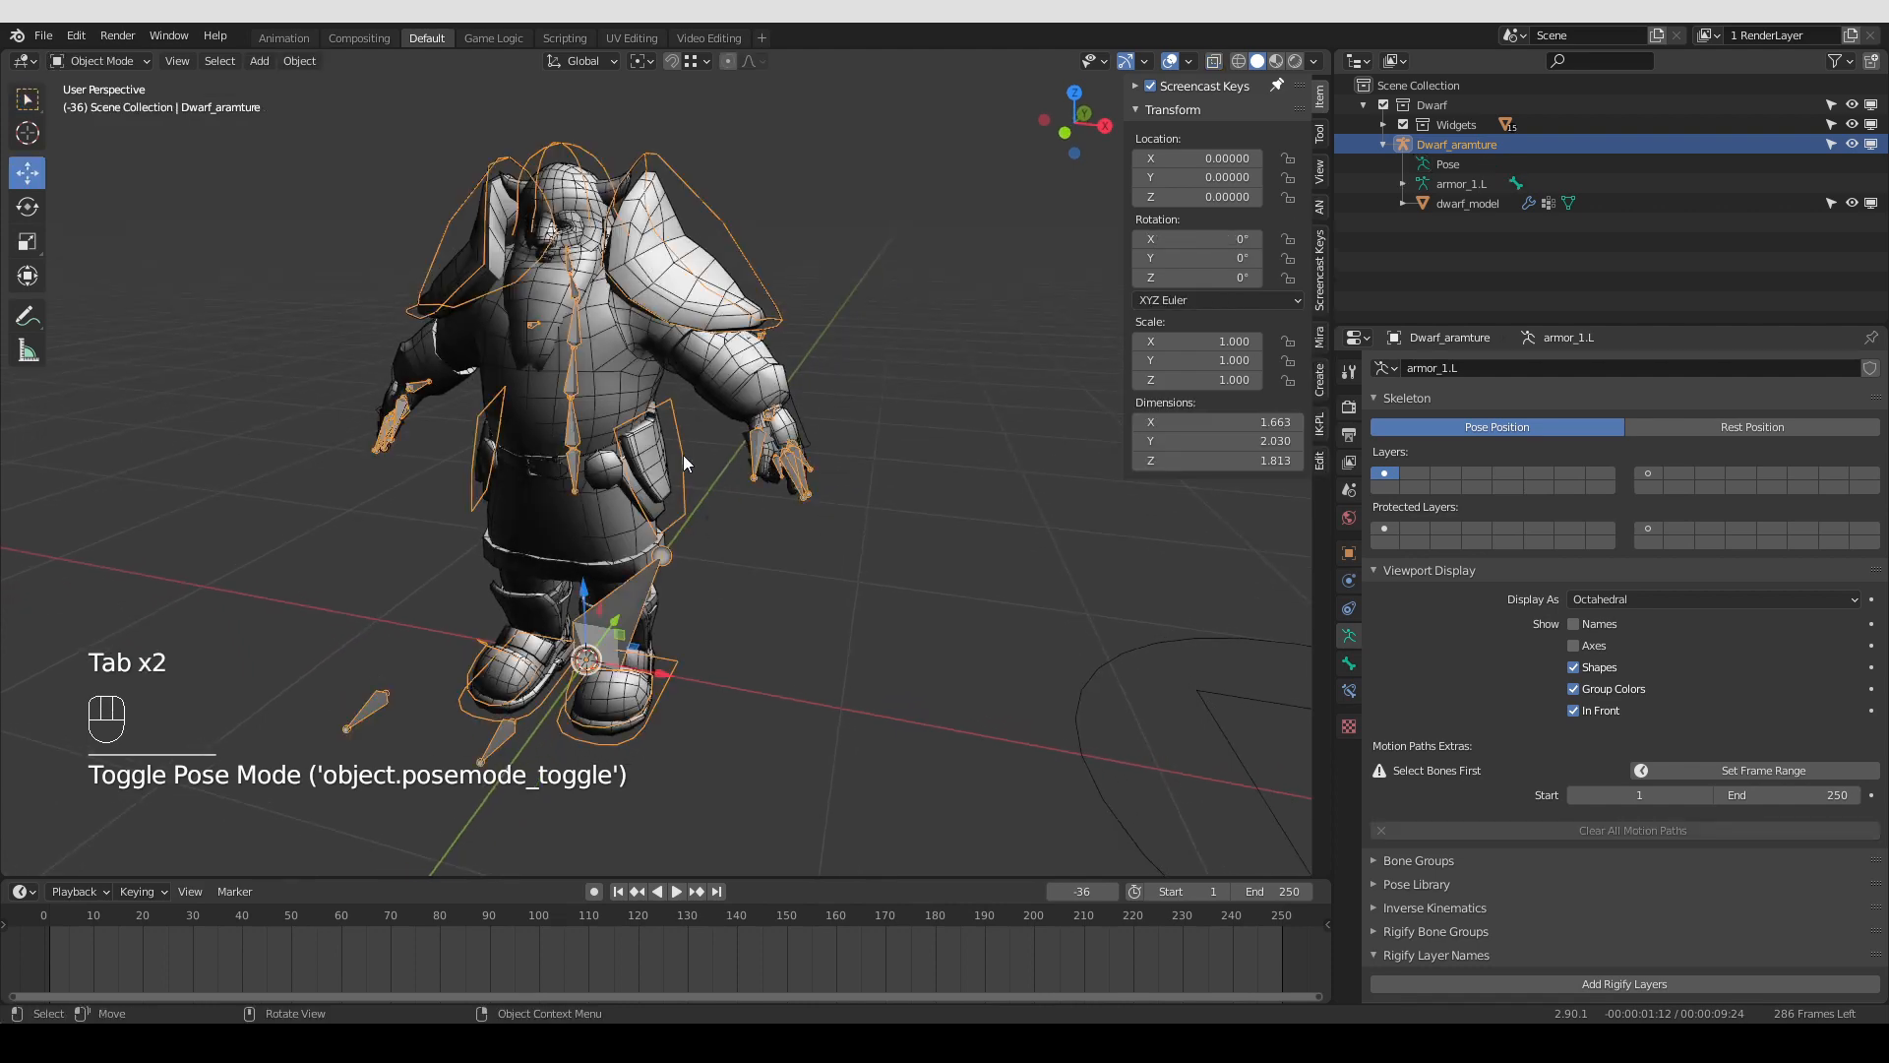
pyautogui.click(806, 421)
pyautogui.scroll(2, 807, 431)
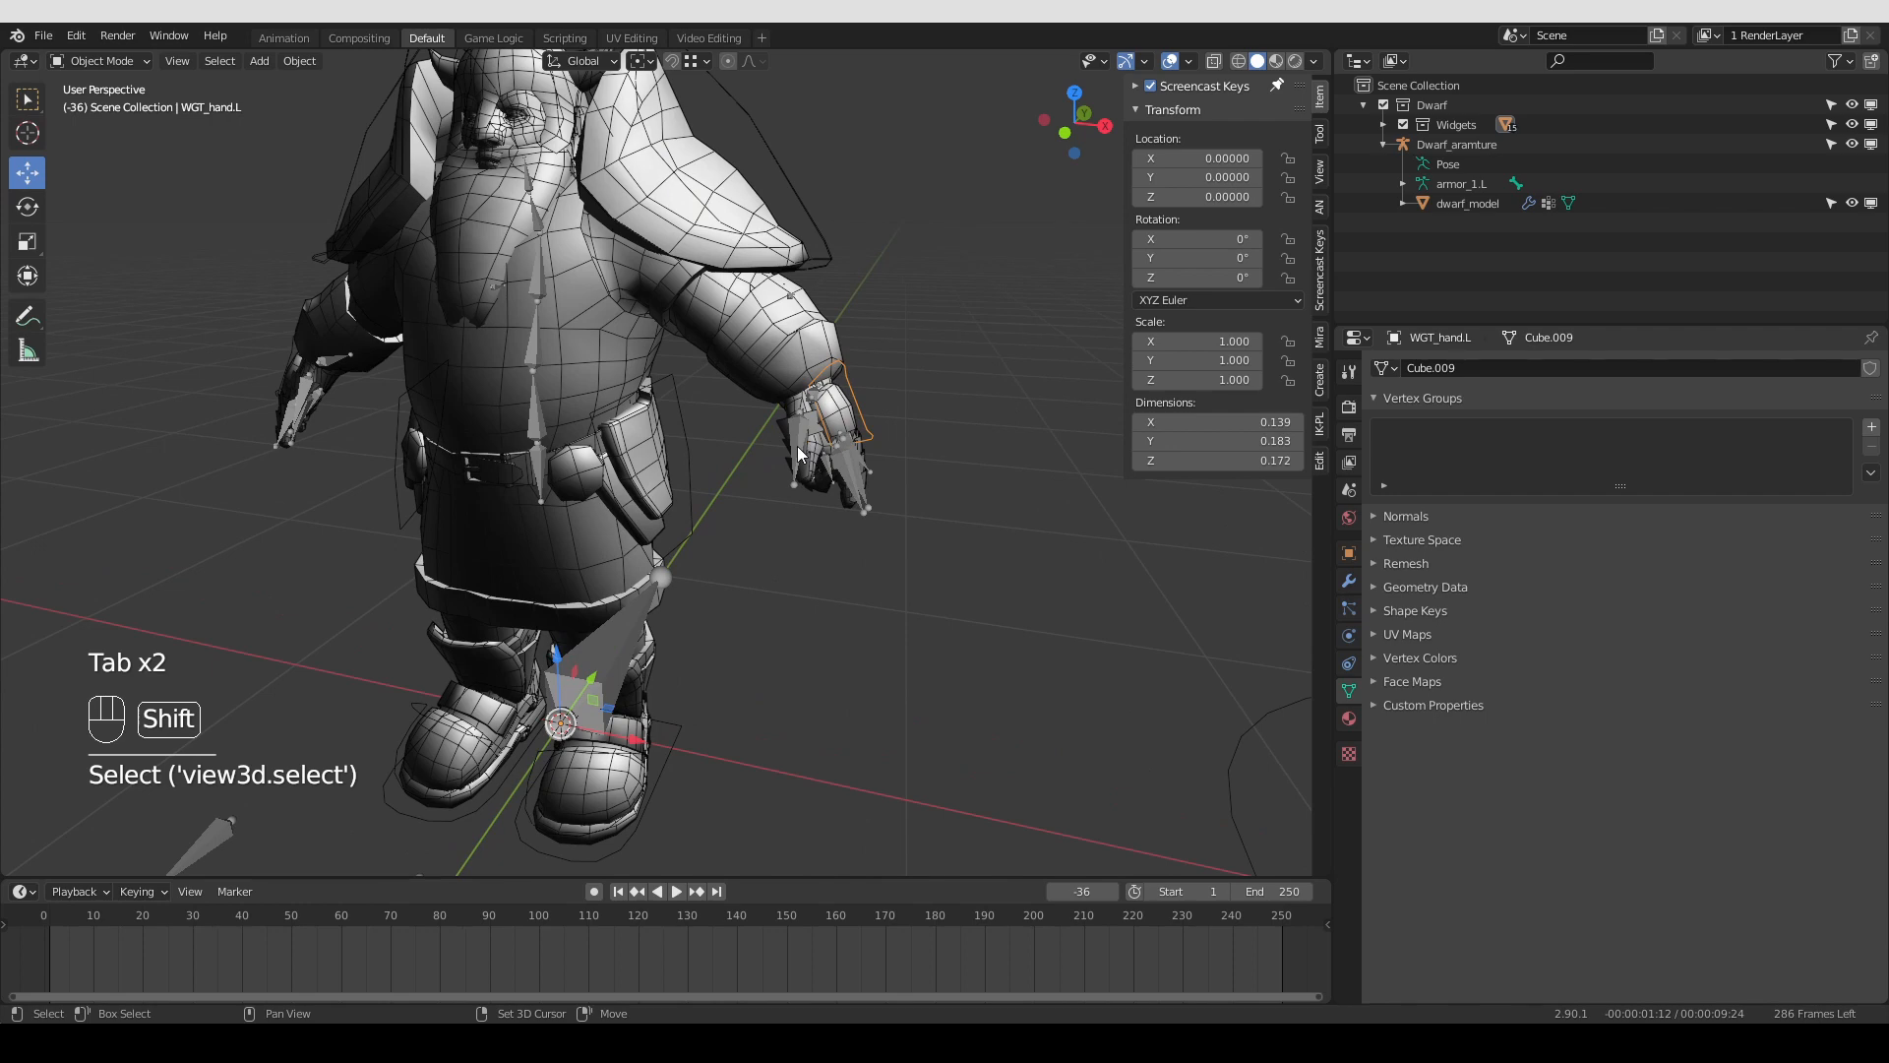
pyautogui.keyDown('shift'); pyautogui.click(799, 441); pyautogui.keyUp('shift')
pyautogui.press('Tab')
pyautogui.moveTo(817, 438); pyautogui.dragTo(773, 455, button='middle')
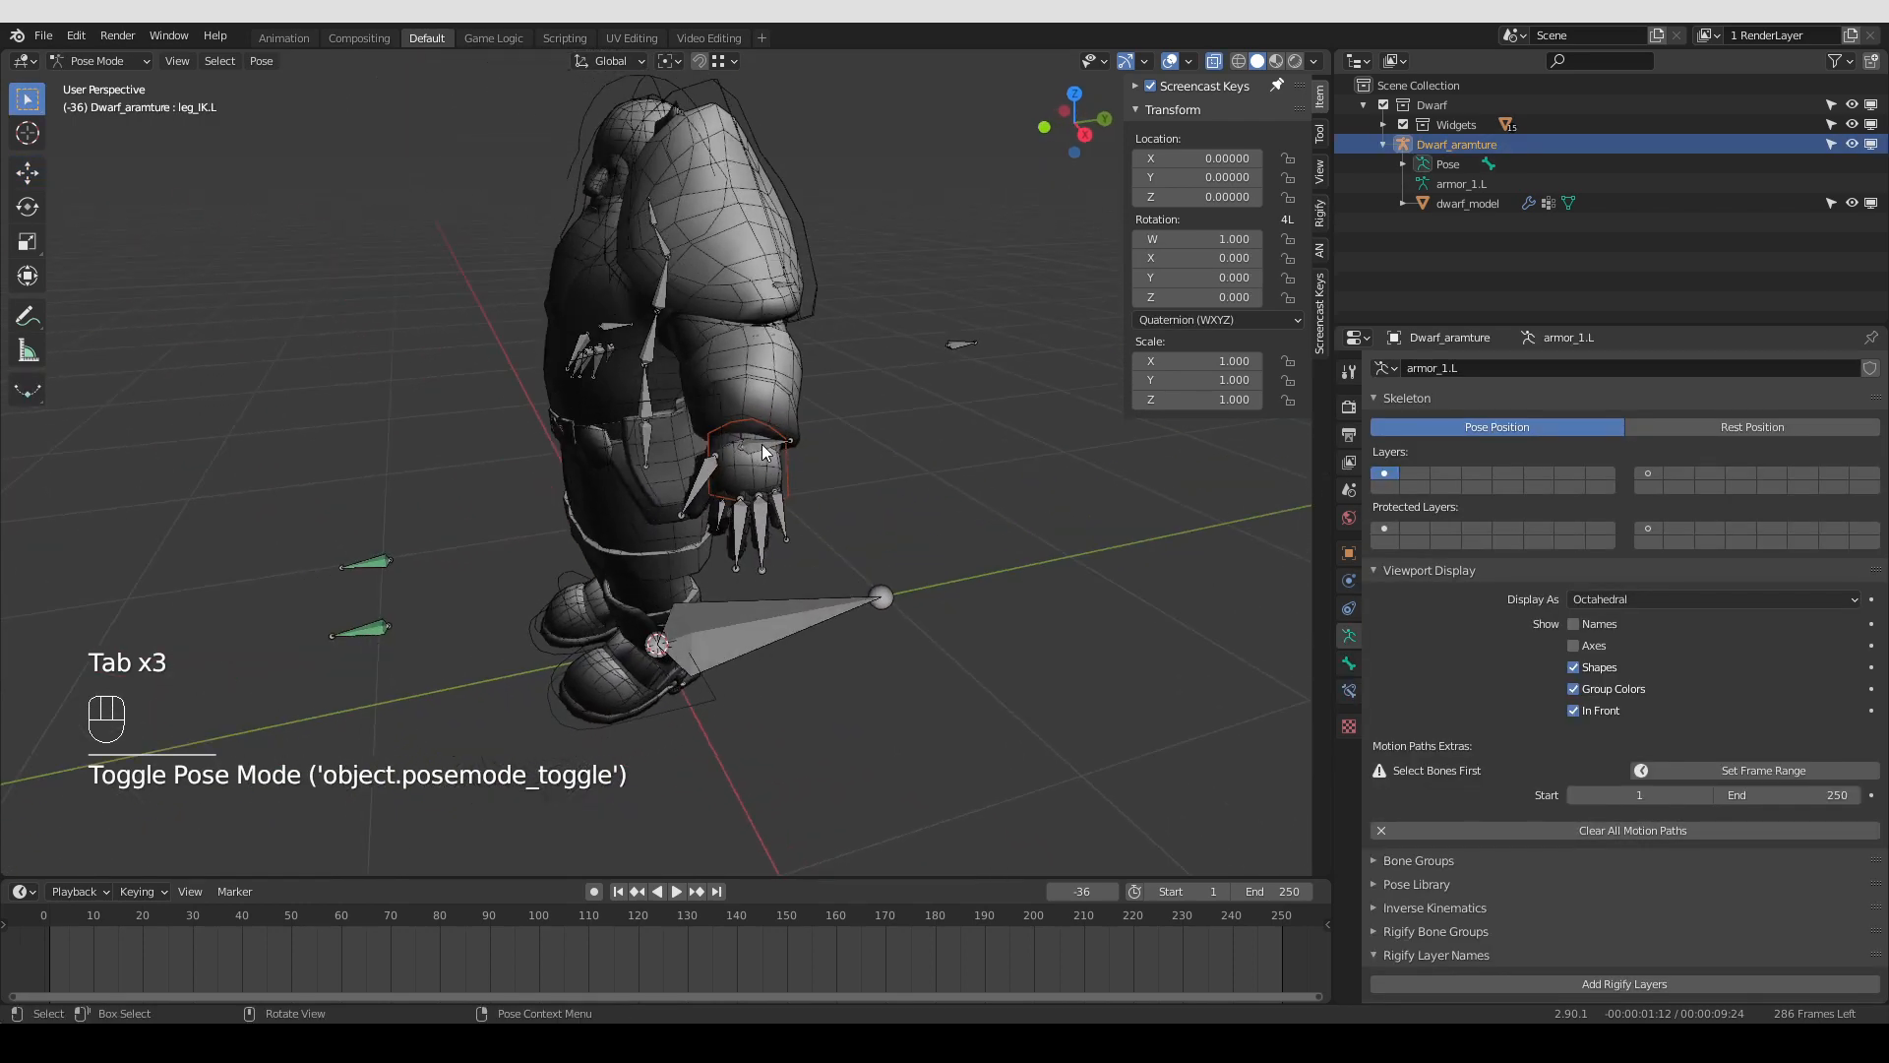
pyautogui.click(762, 448)
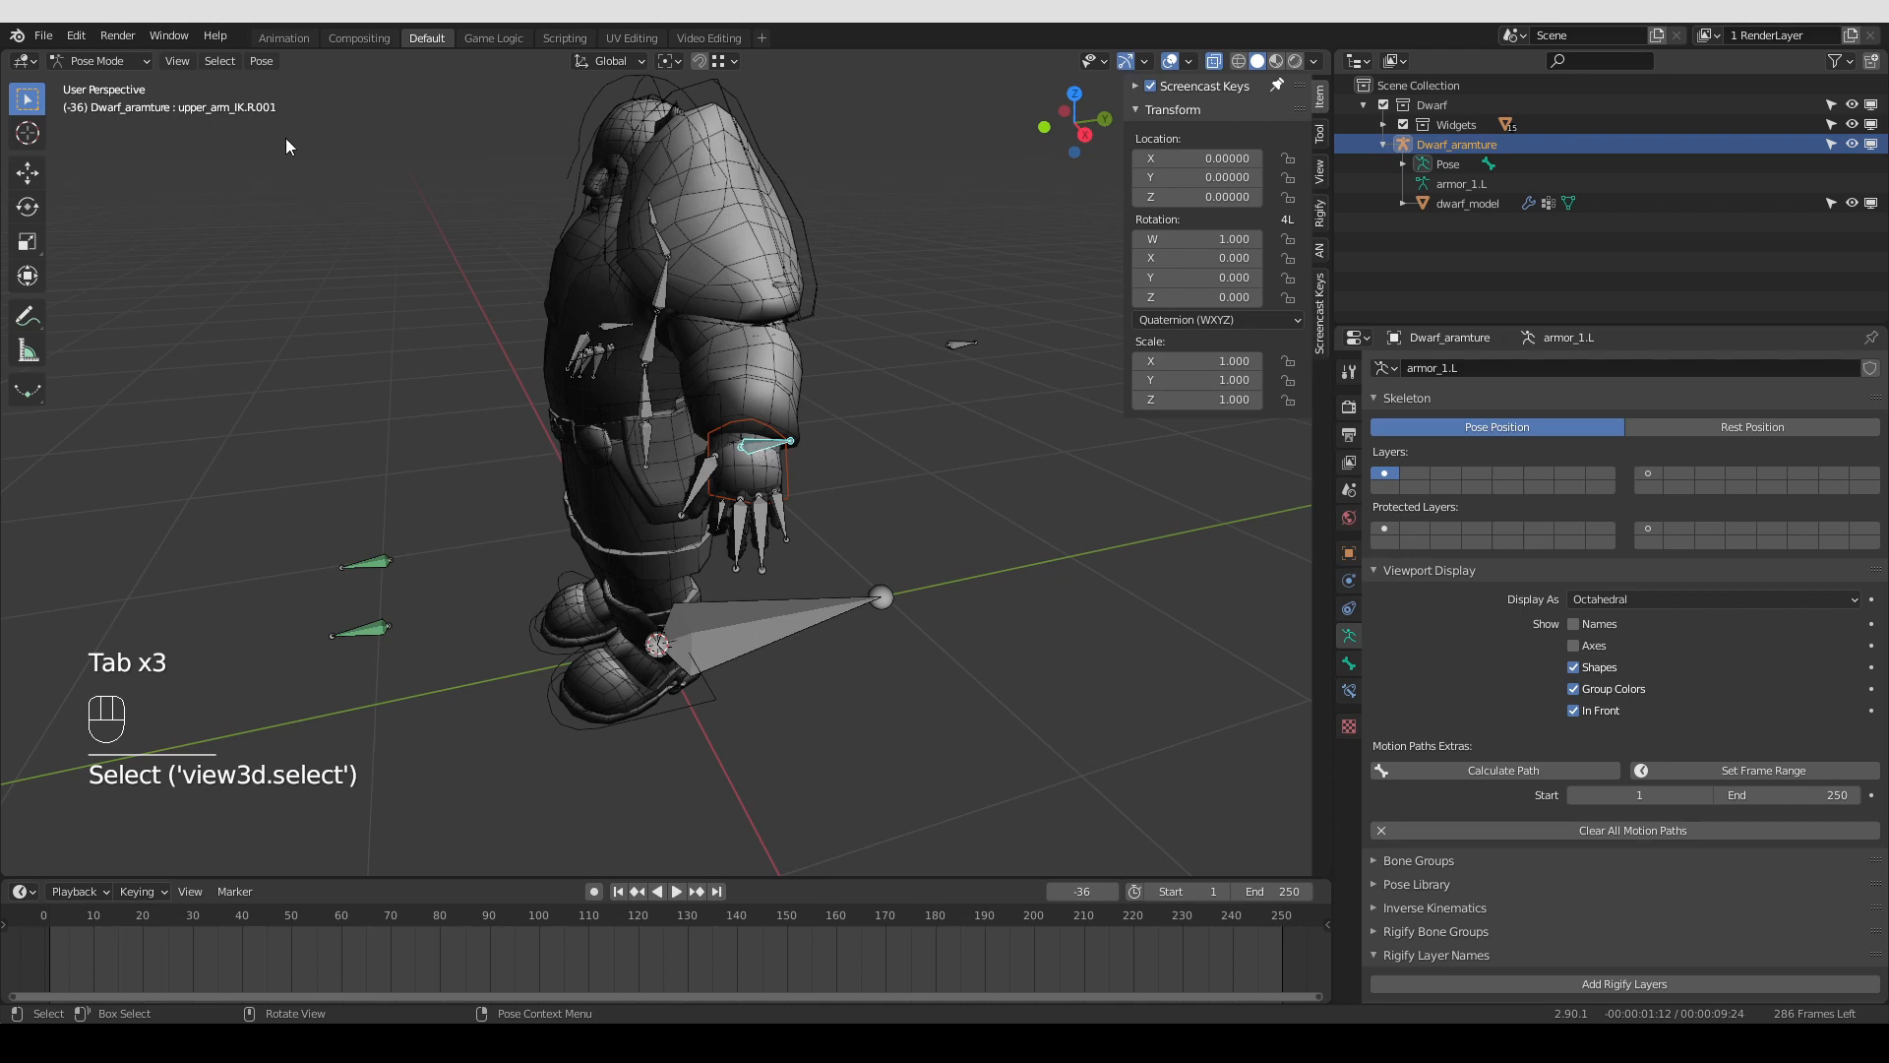
pyautogui.rightClick(753, 389)
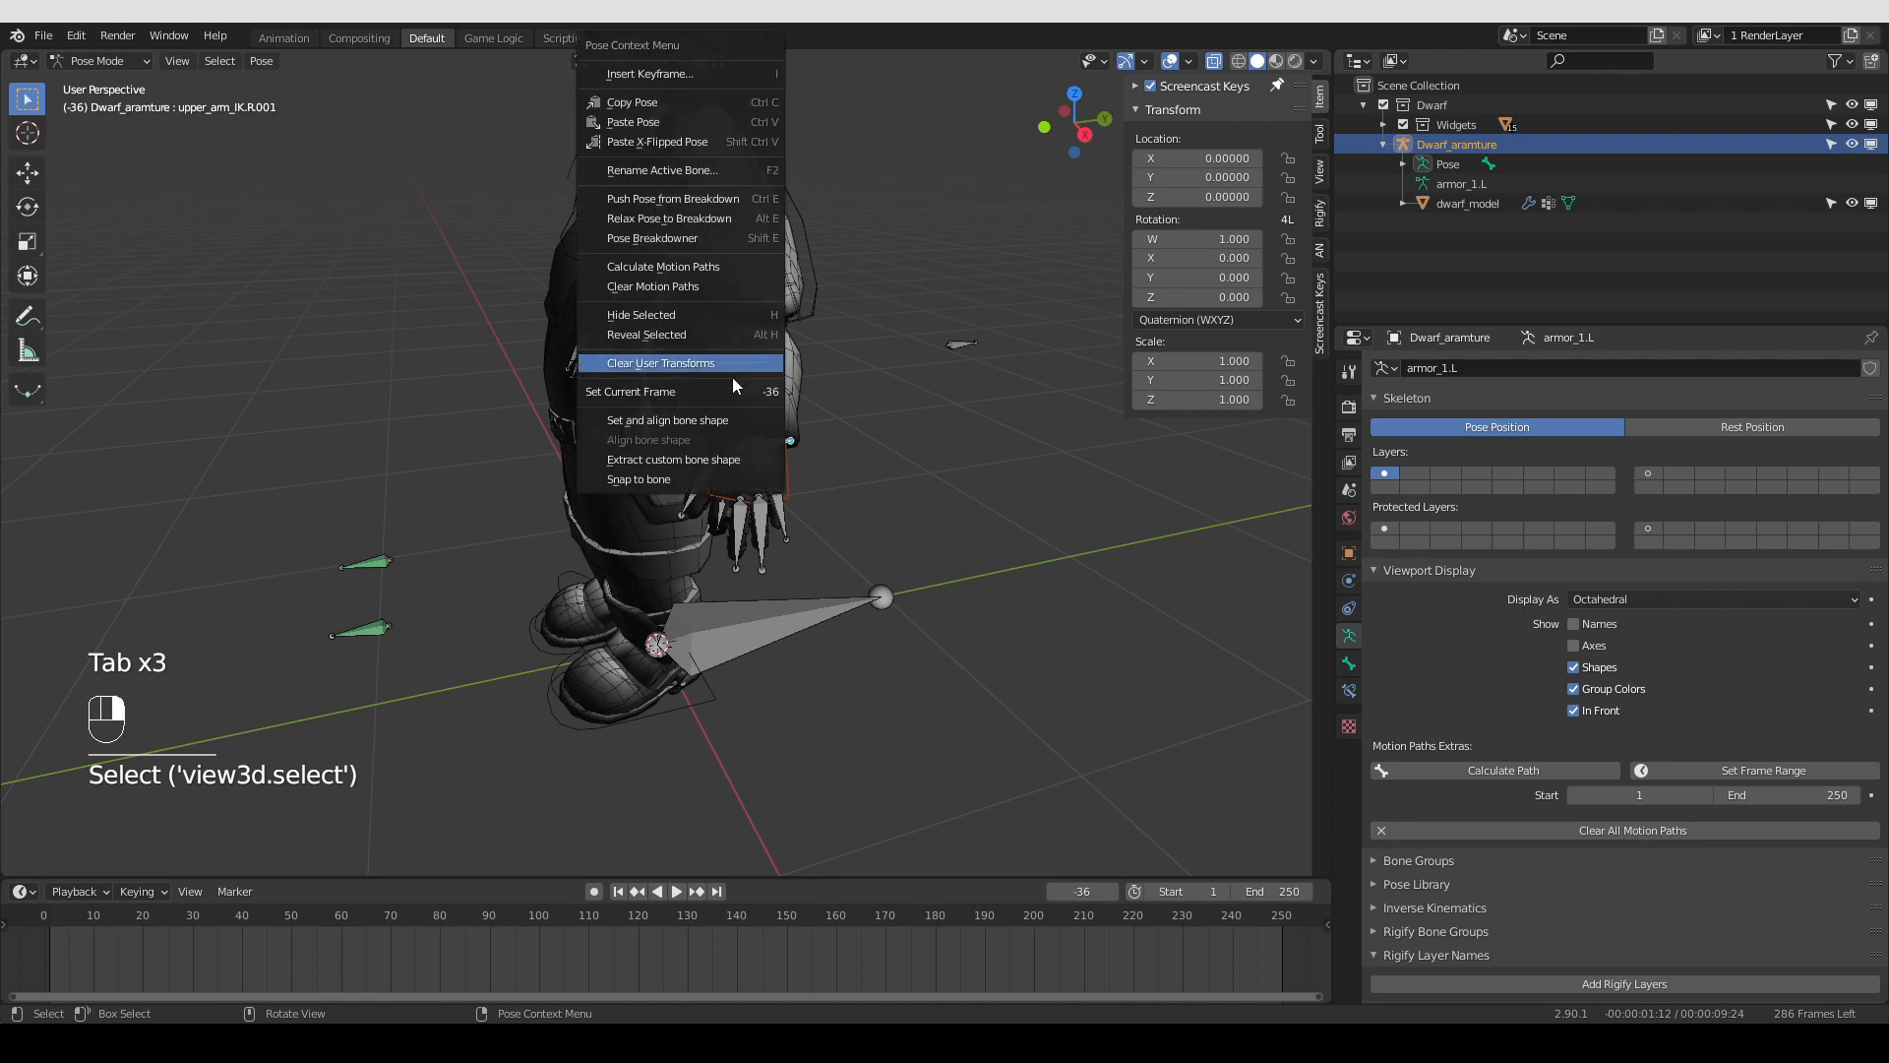
pyautogui.click(717, 420)
# Set and align the WGT_hand.R widget as the custom bone shape of wrist bone upper_arm_IK.L.001
pyautogui.moveTo(578, 481); pyautogui.dragTo(701, 494, button='middle')
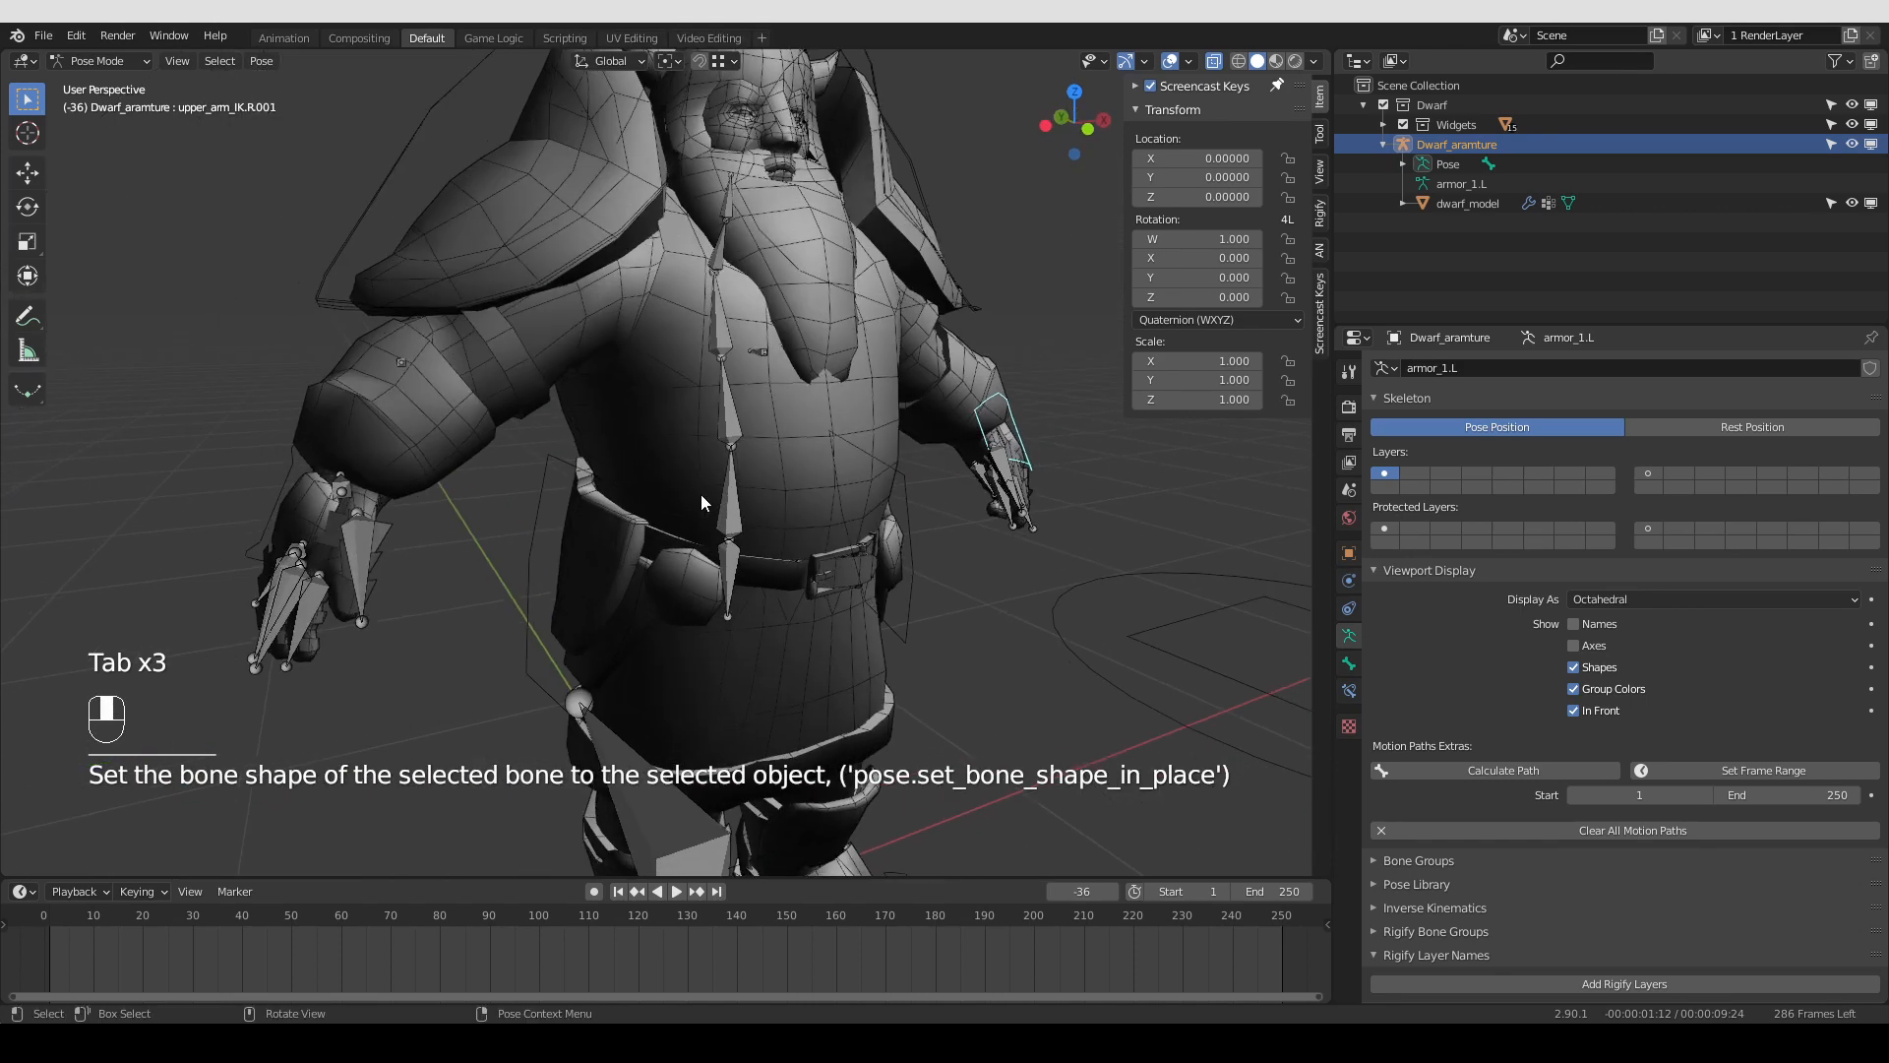
pyautogui.press('Tab')
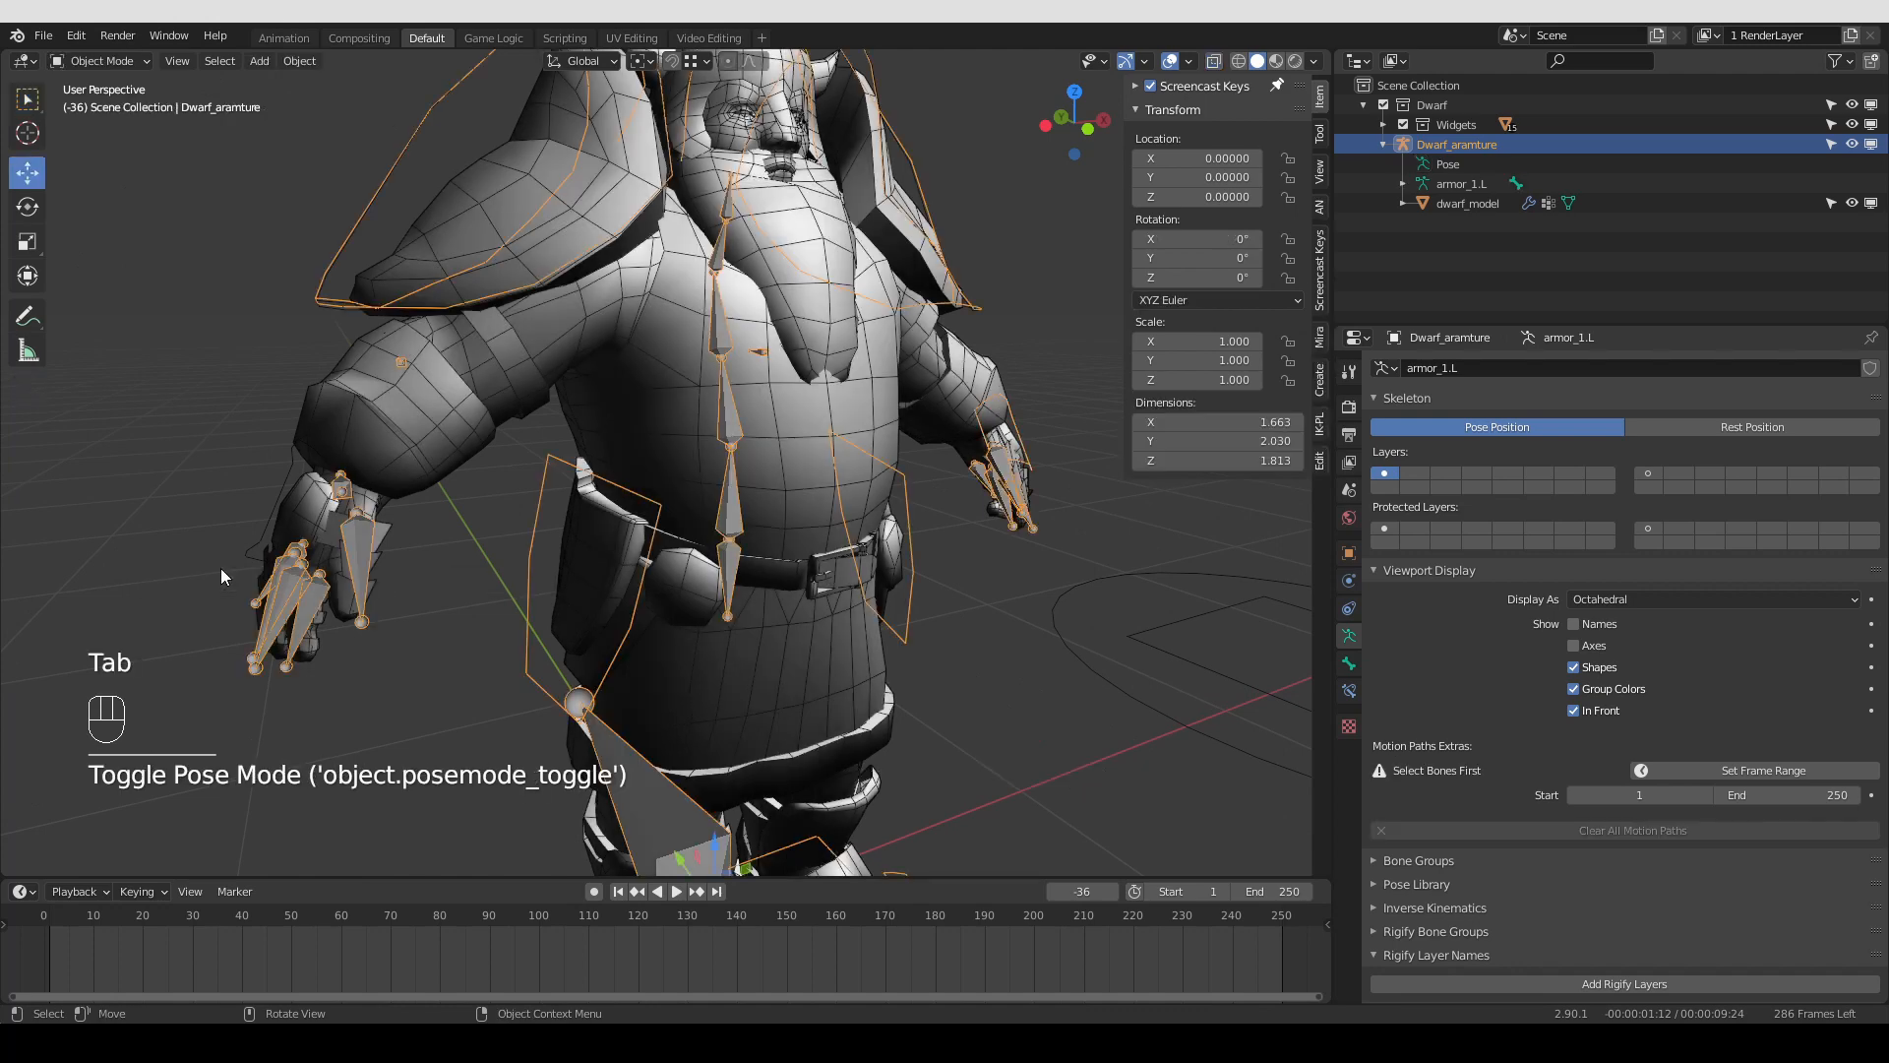
pyautogui.click(254, 514)
pyautogui.moveTo(258, 511); pyautogui.dragTo(330, 477, button='middle')
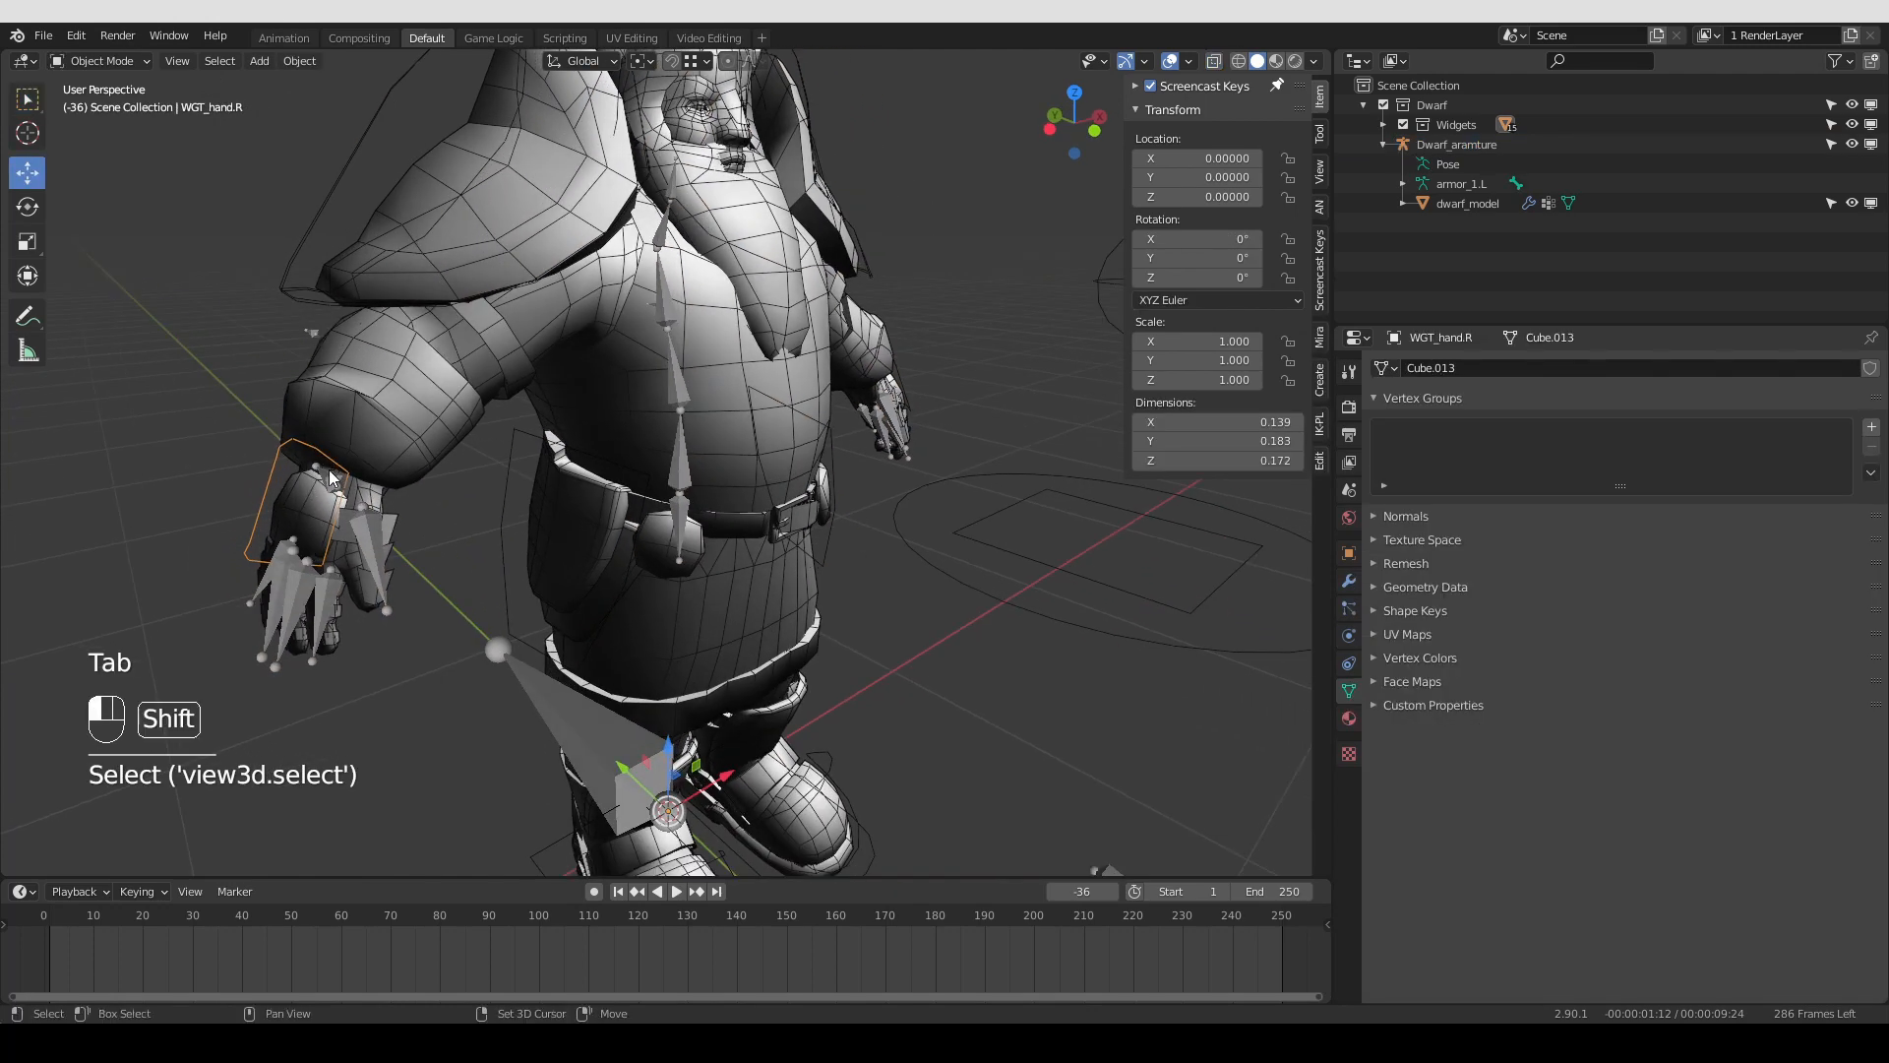
pyautogui.keyDown('shift'); pyautogui.click(329, 478); pyautogui.keyUp('shift')
pyautogui.press('Tab')
pyautogui.click(322, 468)
pyautogui.rightClick(323, 469)
pyautogui.click(323, 468)
pyautogui.moveTo(323, 468); pyautogui.dragTo(340, 553, button='middle')
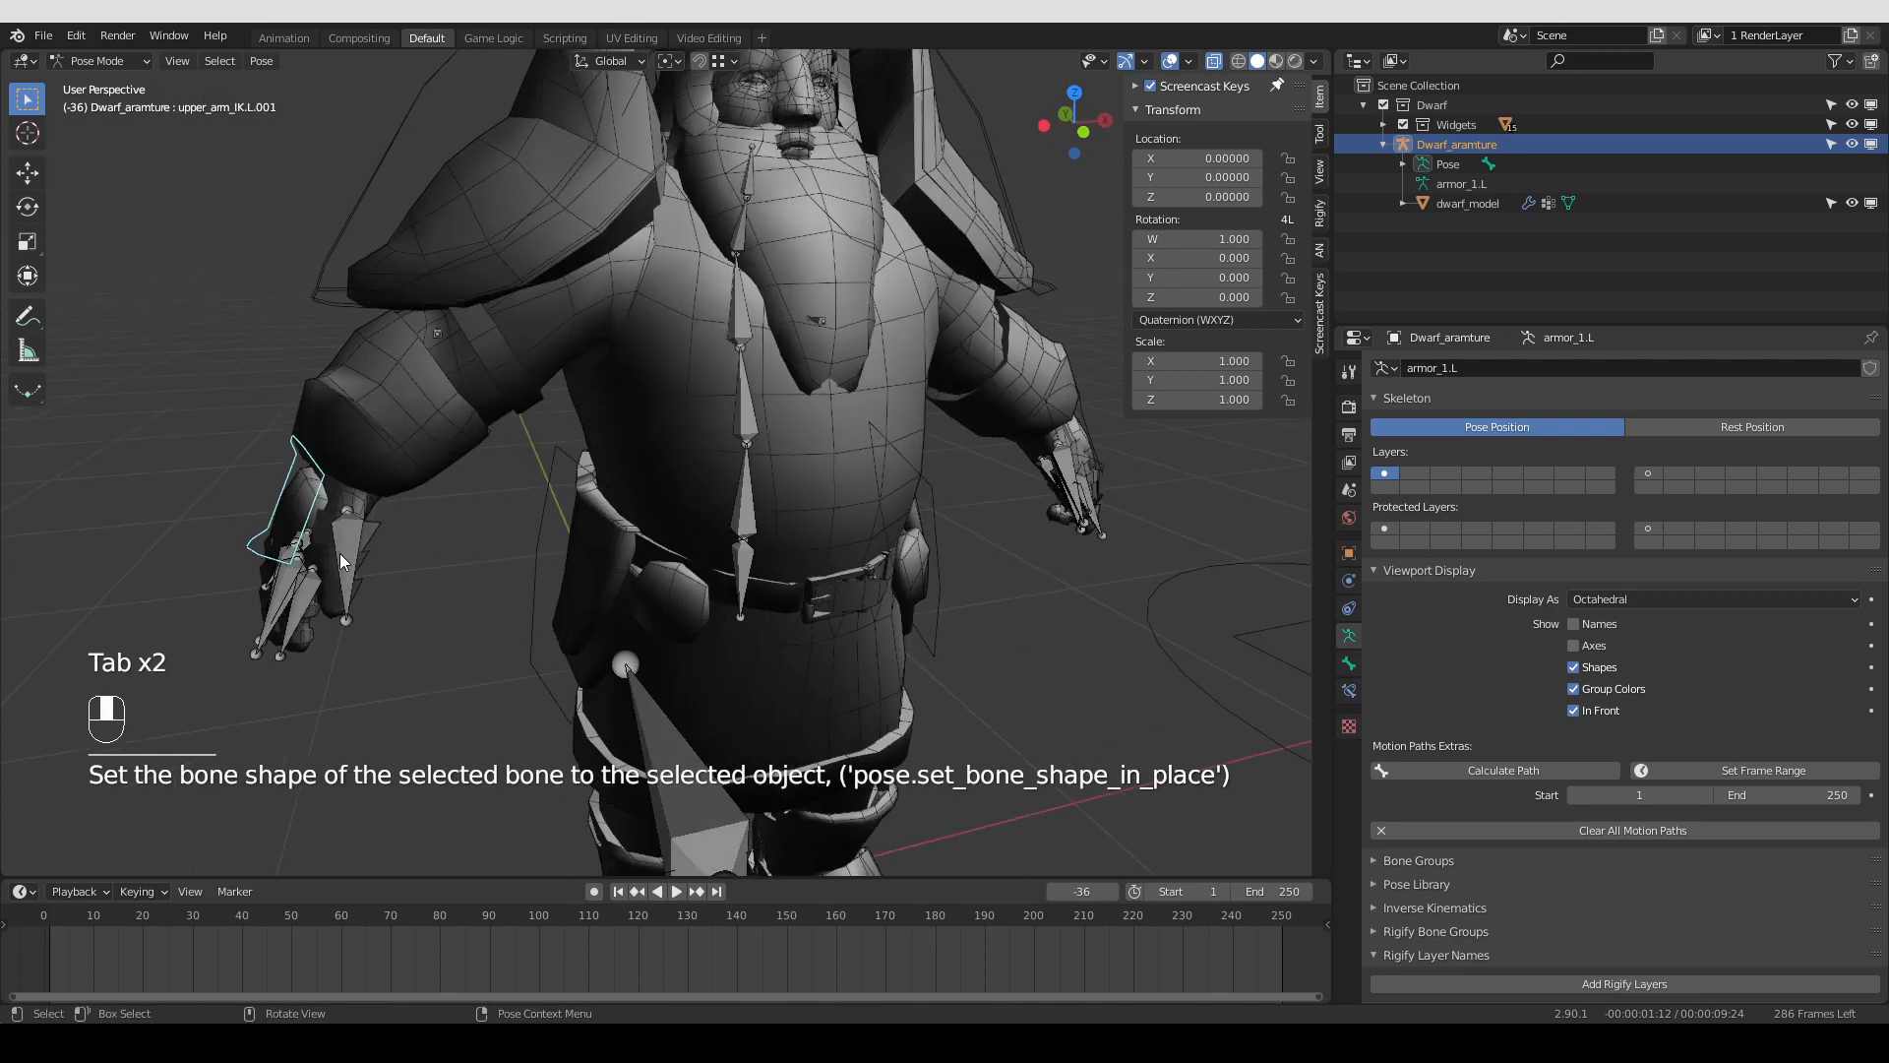
# Test moving the upper_arm_IK.R.001 hand control and rotating the a_1.L shoulder-armor control in pose mode, cancelling both transforms
pyautogui.scroll(-5, 339, 553)
pyautogui.press('Tab')
pyautogui.moveTo(439, 588); pyautogui.dragTo(656, 630, button='middle')
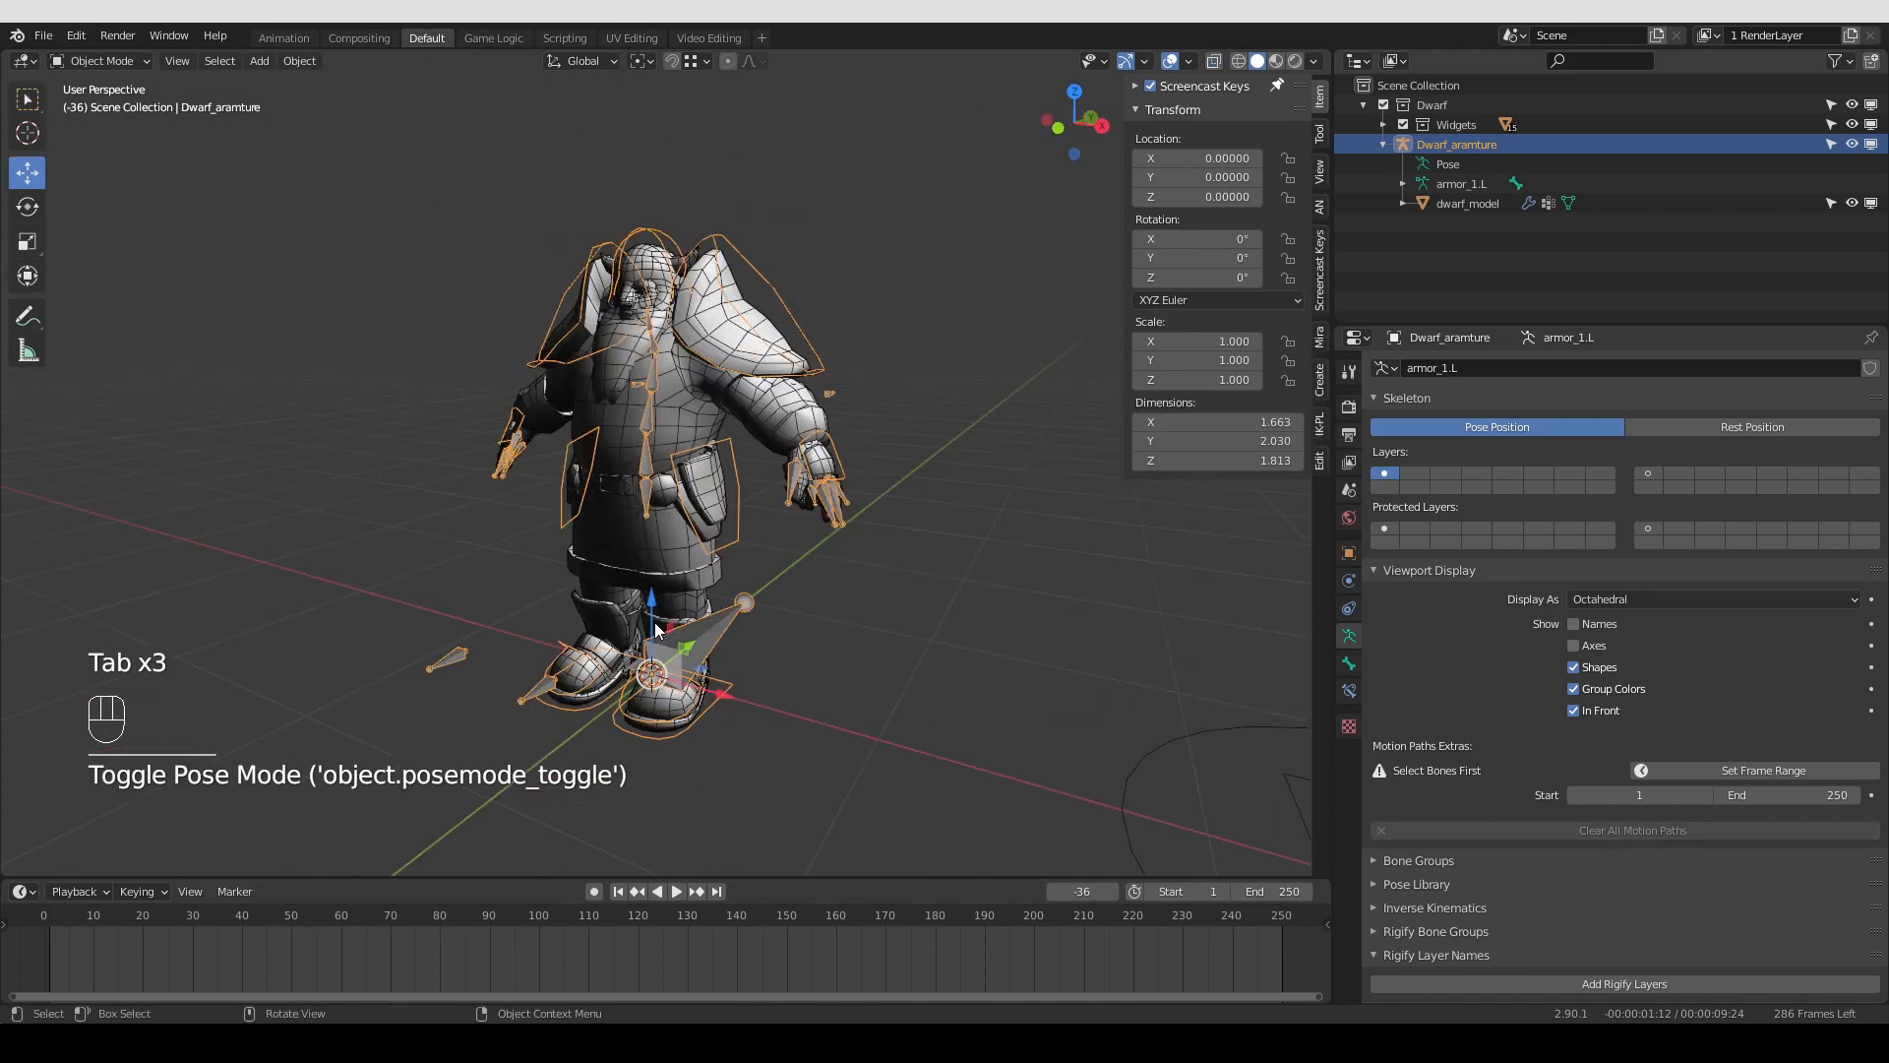
pyautogui.scroll(3, 824, 570)
pyautogui.moveTo(799, 572); pyautogui.dragTo(750, 606, button='middle')
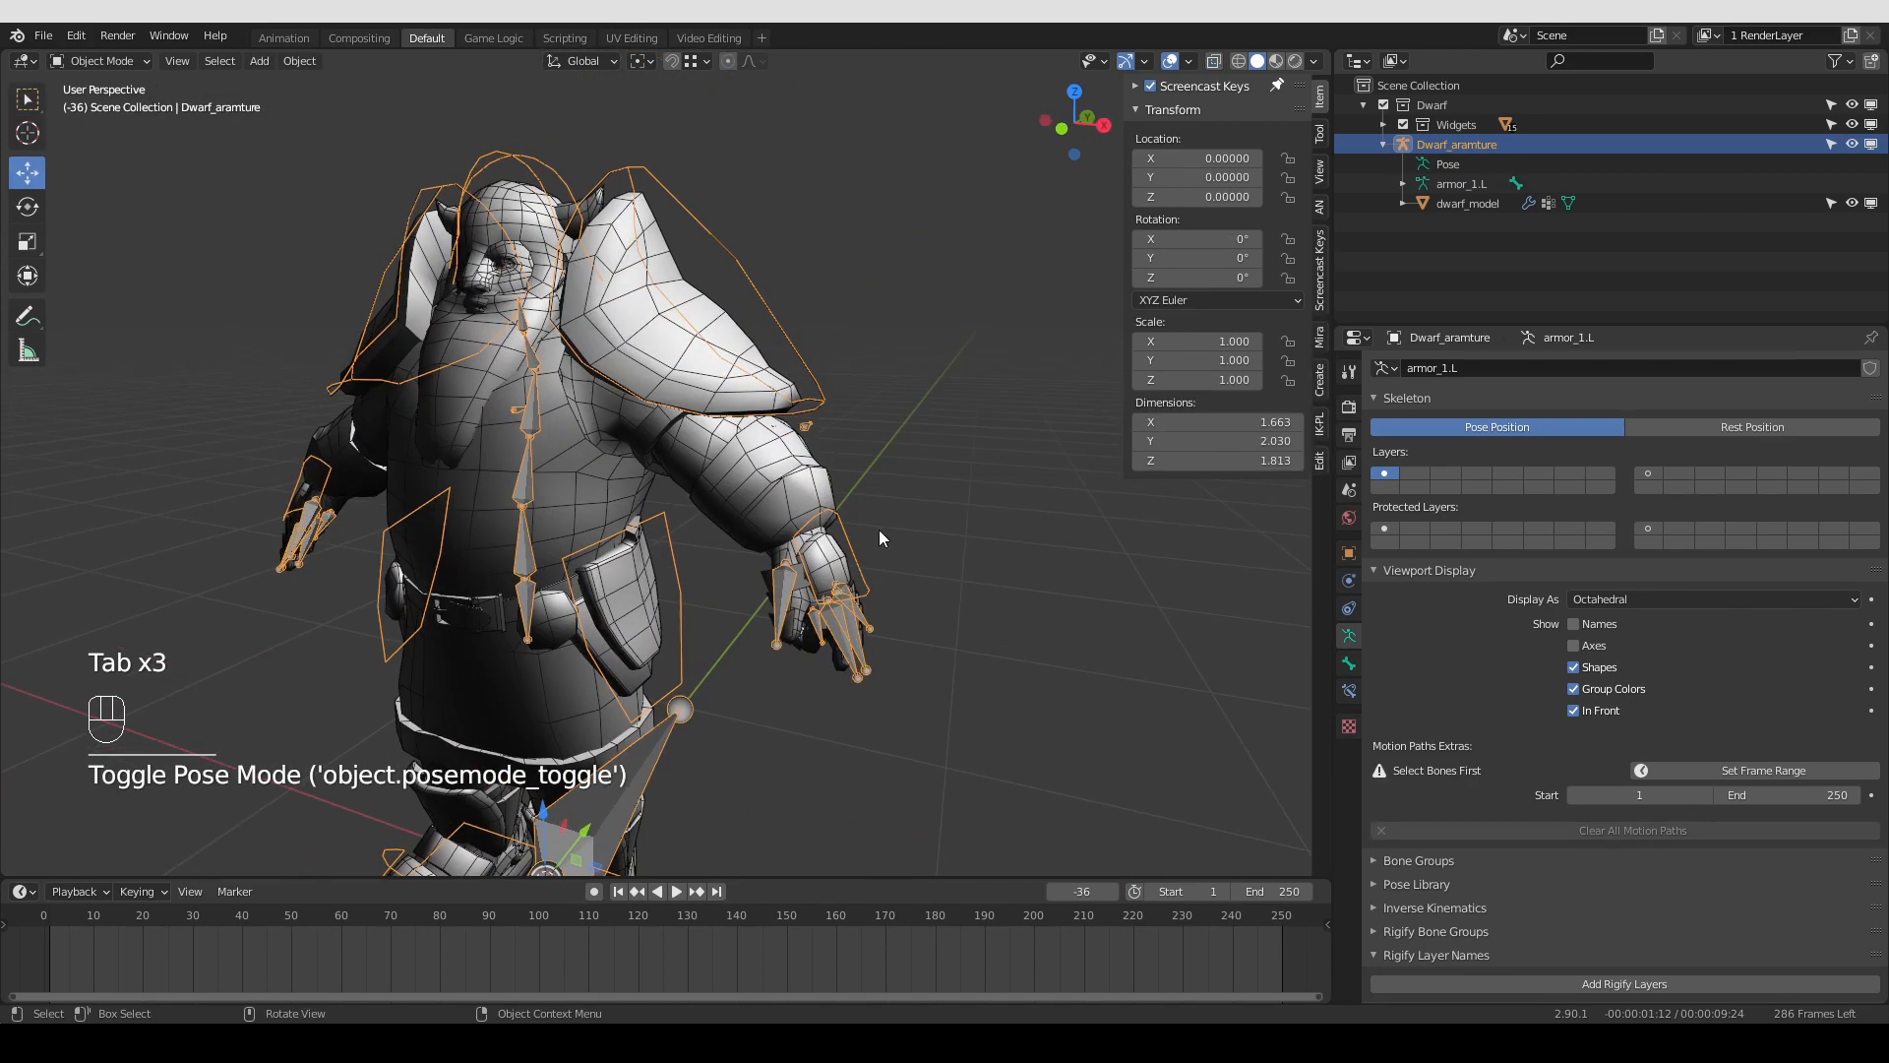
pyautogui.press('Tab')
pyautogui.moveTo(903, 677); pyautogui.dragTo(866, 552, button='middle')
pyautogui.click(870, 569)
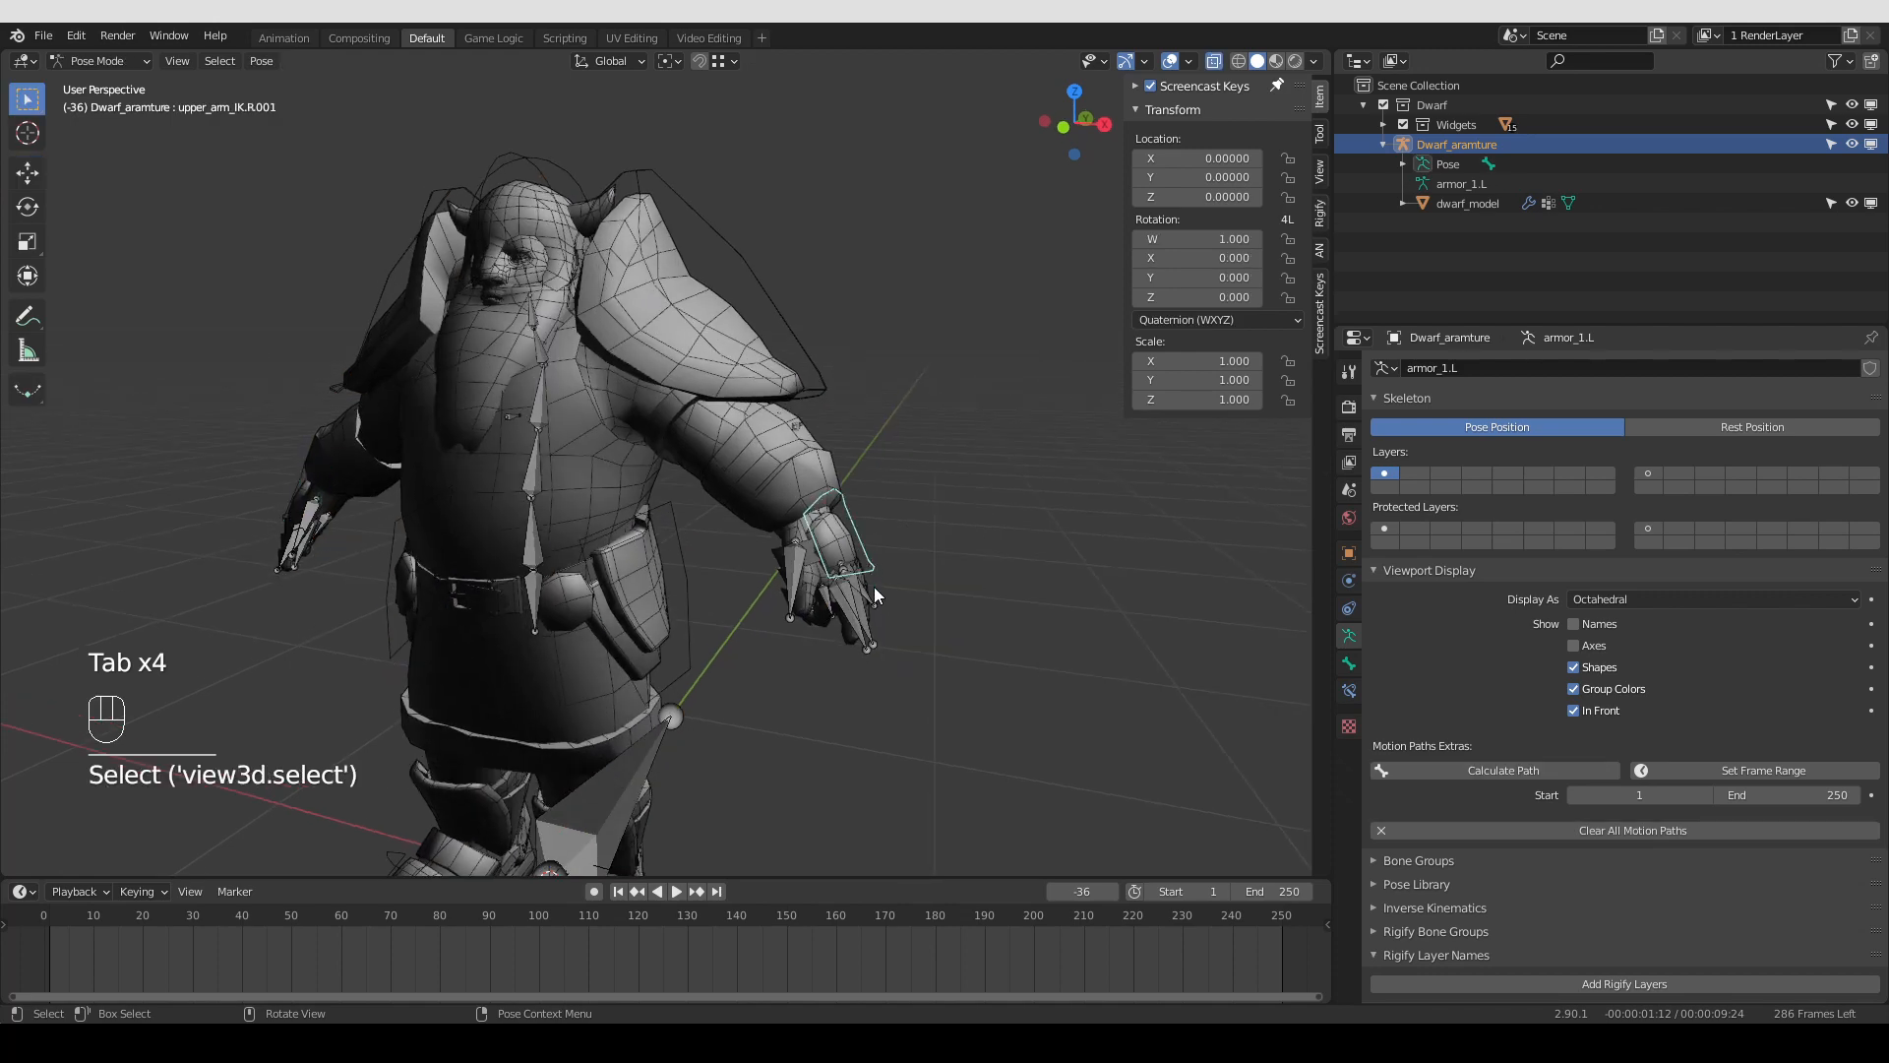
pyautogui.press('g')
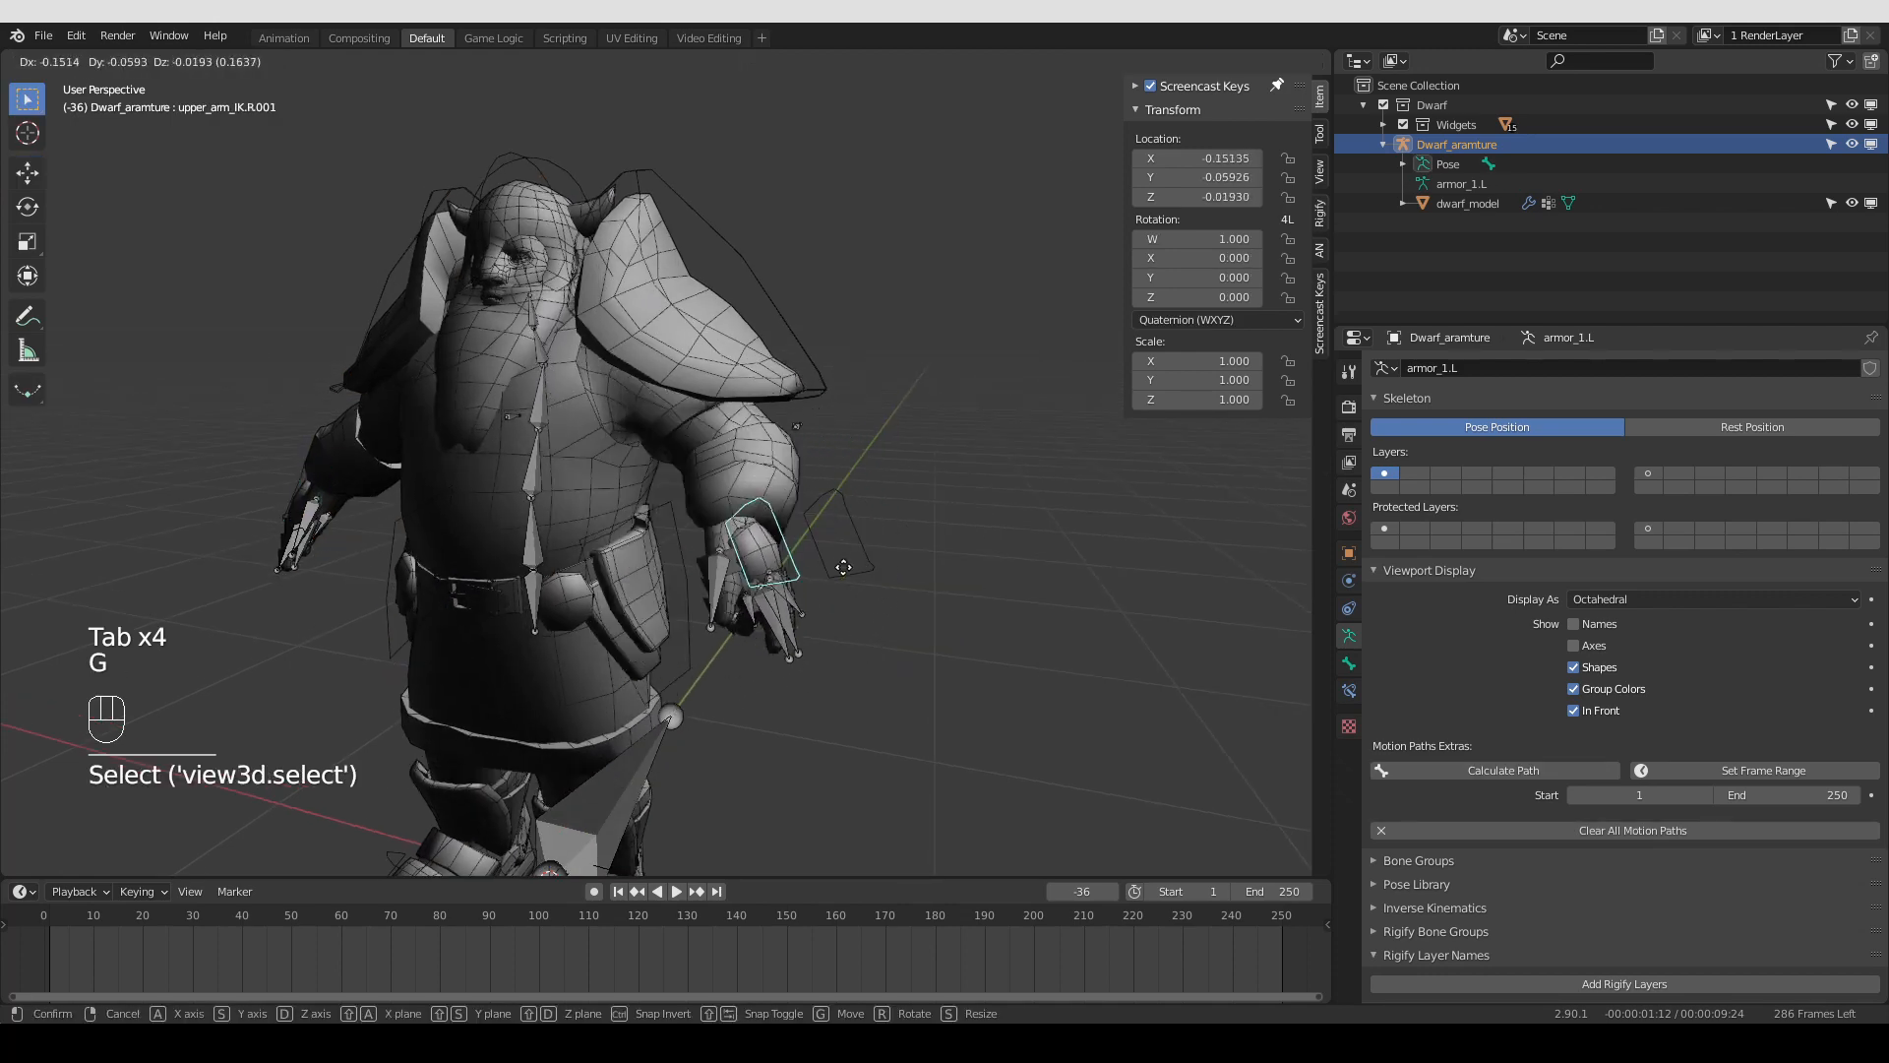
pyautogui.rightClick(844, 567)
pyautogui.click(803, 379)
pyautogui.press('r')
pyautogui.rightClick(836, 391)
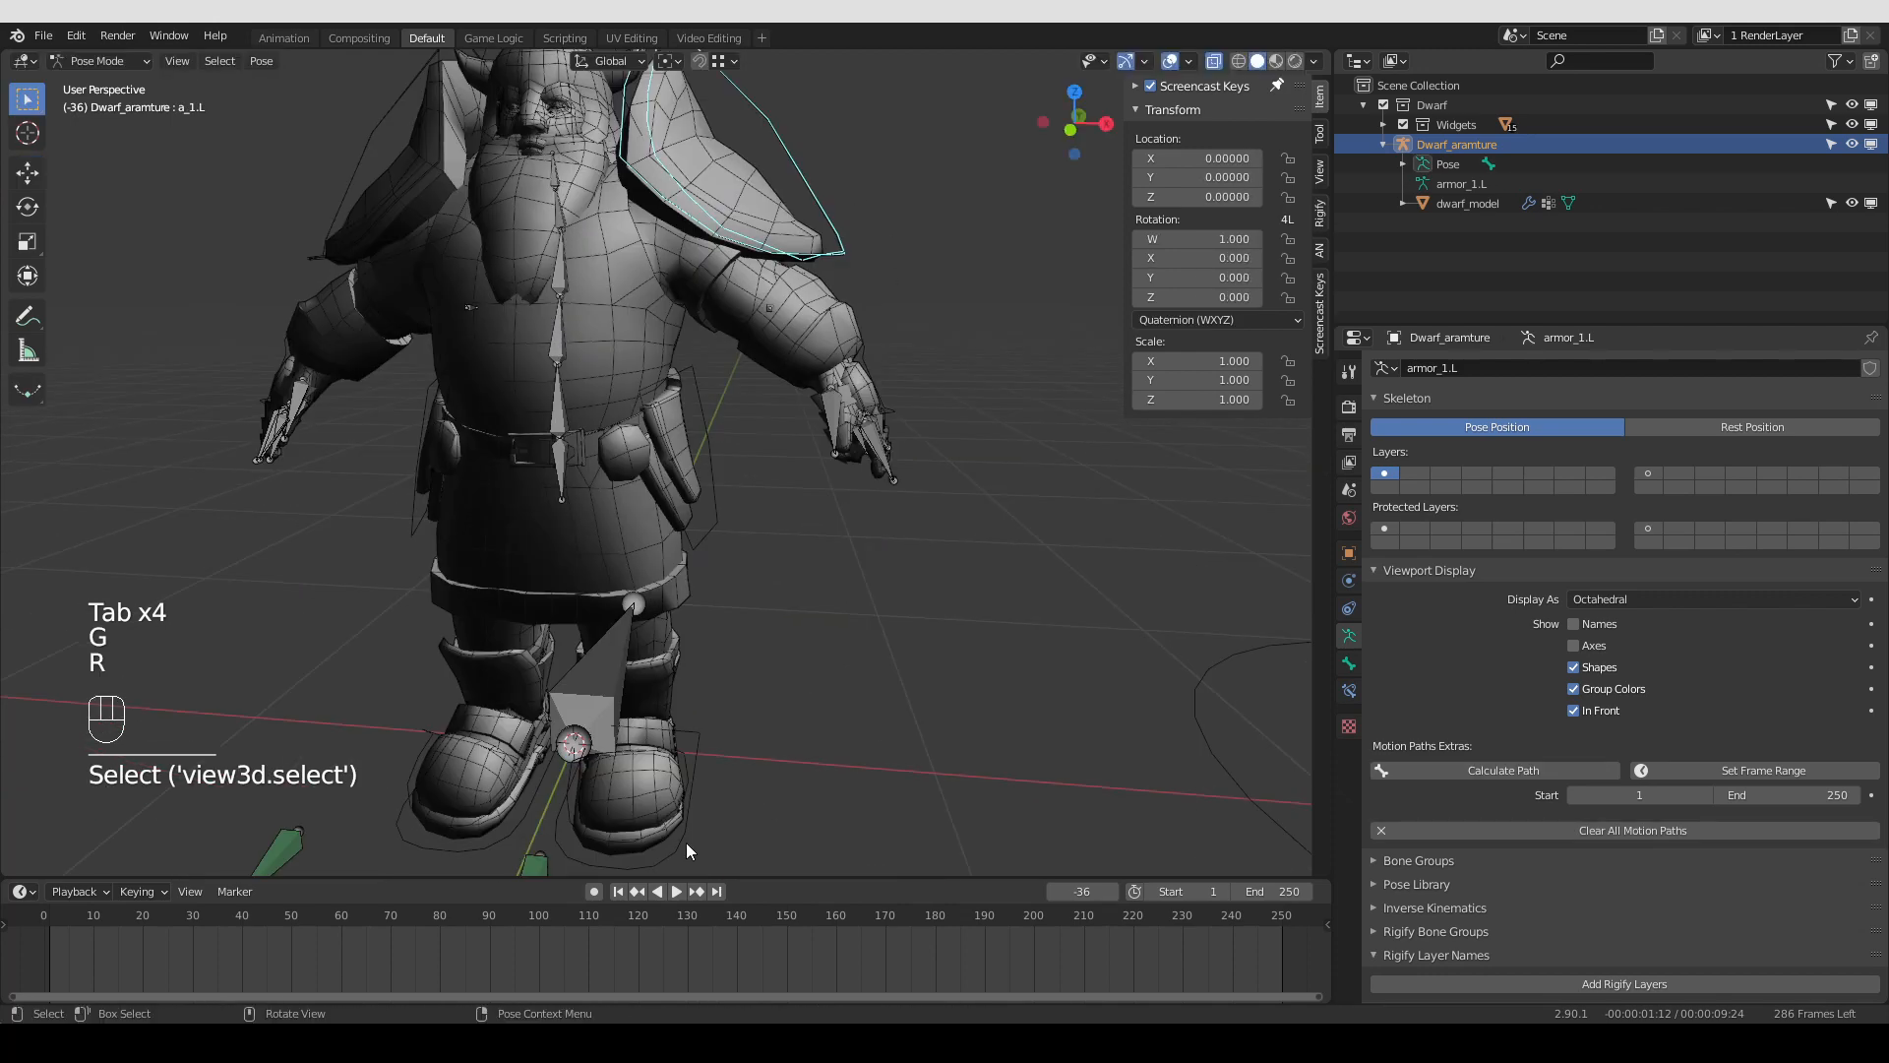
# Test moving the dwarf's left foot control and moving and rotating the a_2.L side-armor control, cancelling each transform
pyautogui.click(687, 852)
pyautogui.press('g')
pyautogui.rightClick(640, 767)
pyautogui.click(705, 551)
pyautogui.moveTo(706, 551); pyautogui.dragTo(740, 651, button='middle')
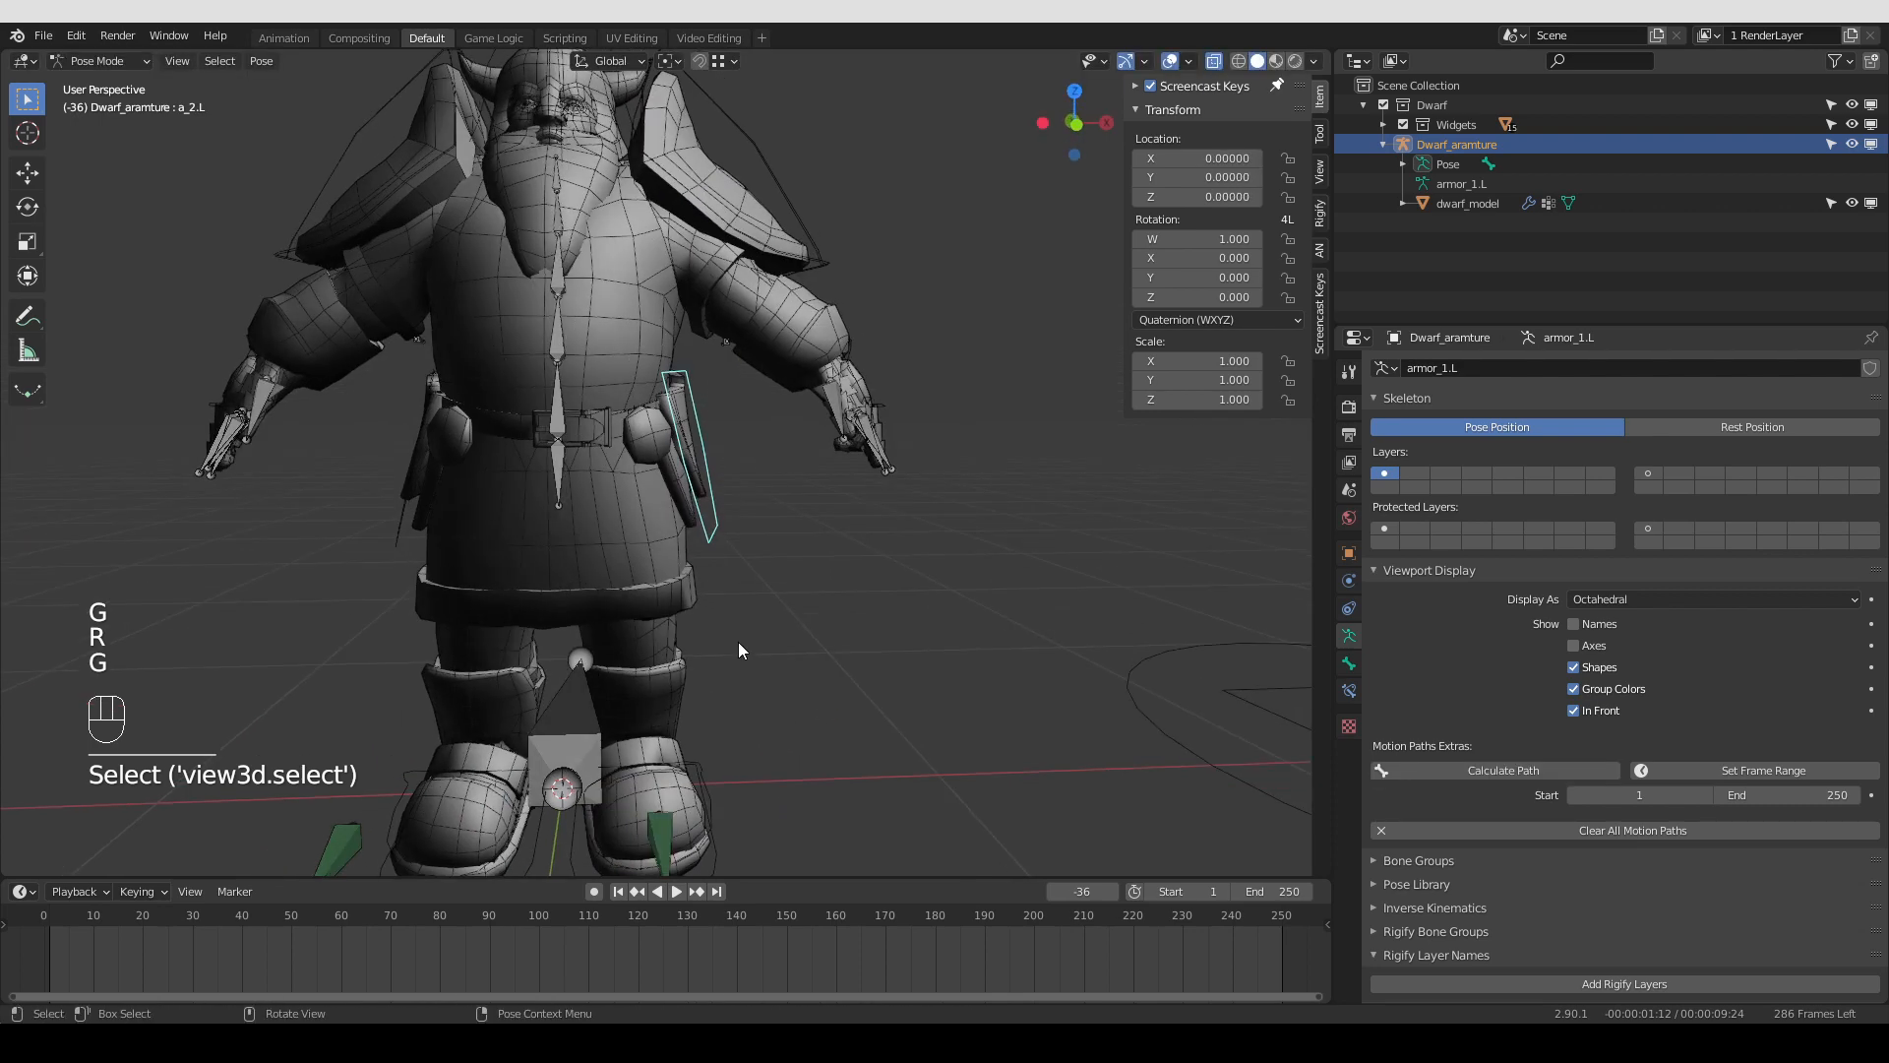
pyautogui.press('g')
pyautogui.press('r')
pyautogui.rightClick(854, 583)
pyautogui.moveTo(854, 583); pyautogui.dragTo(827, 551, button='middle')
pyautogui.scroll(-3, 827, 551)
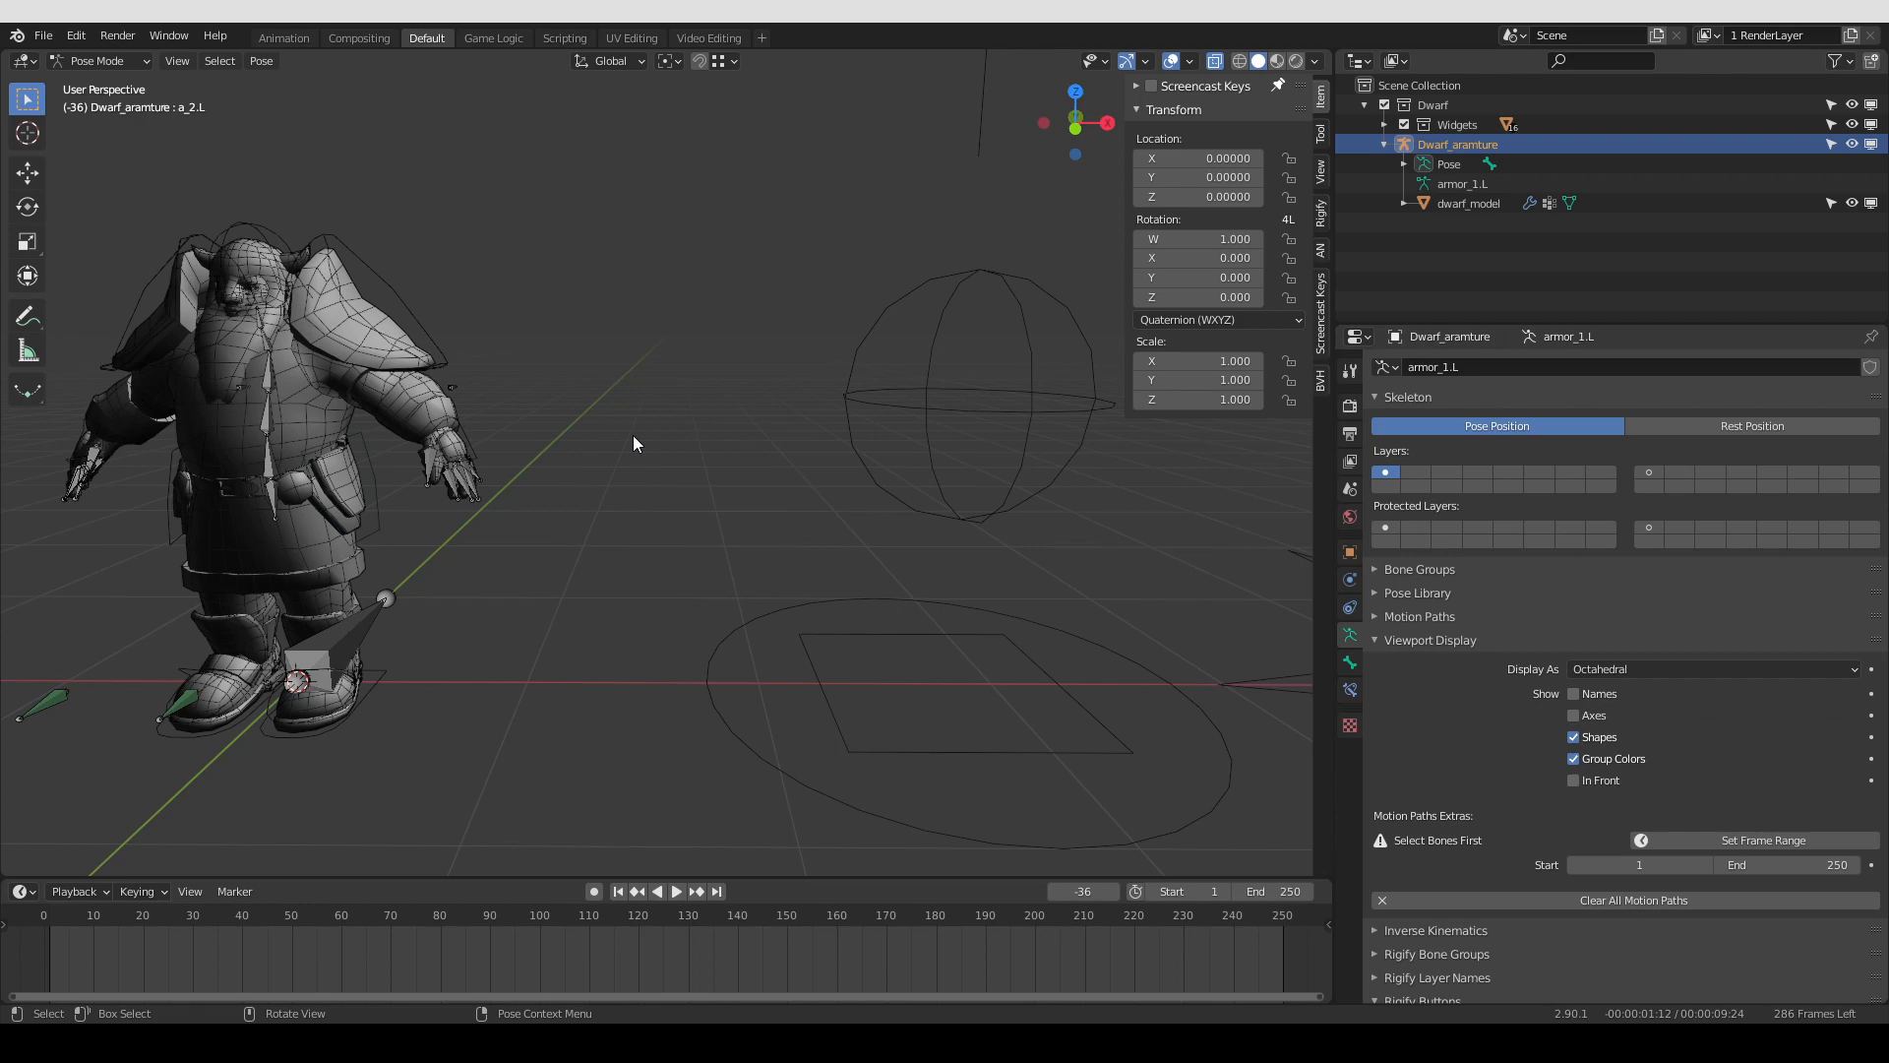
# Switch to object mode and select the WGT_circle widget to examine its transform values
pyautogui.scroll(-5, 779, 531)
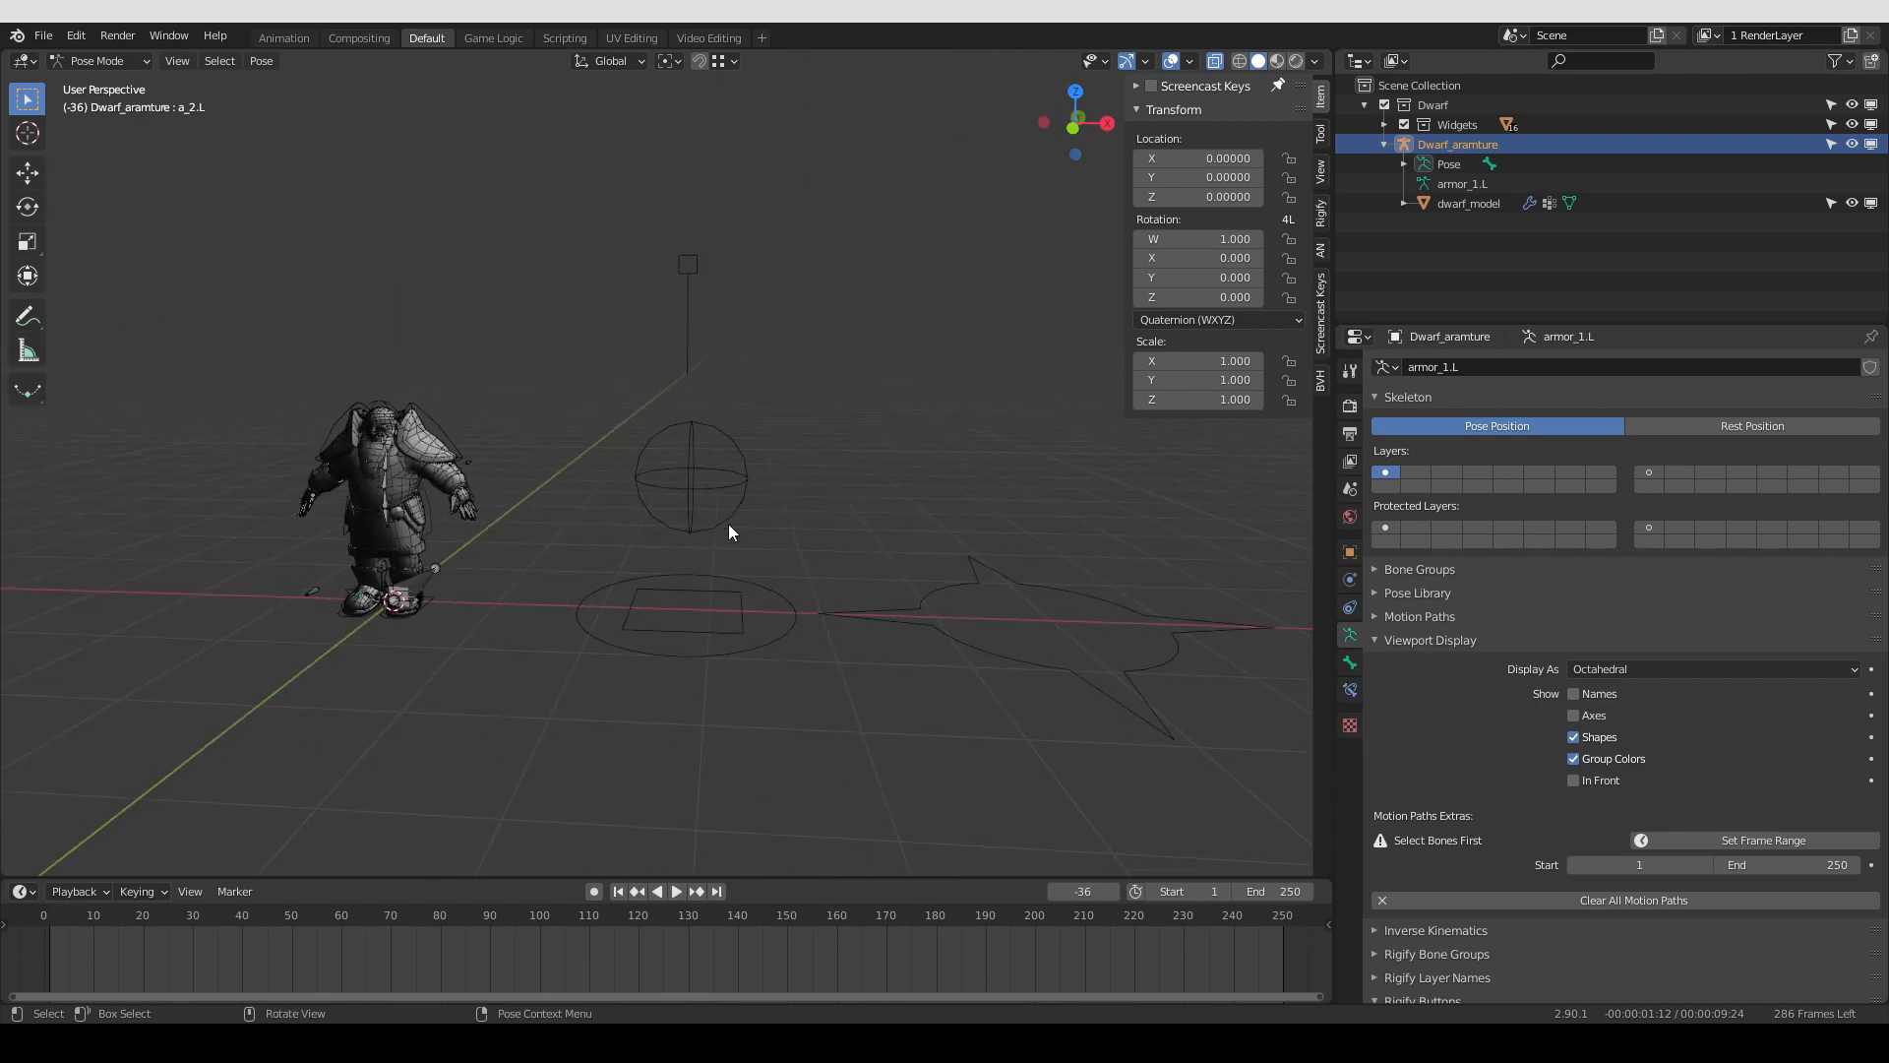
pyautogui.hotkey('ctrl', 'Tab')
pyautogui.click(641, 526)
pyautogui.click(611, 624)
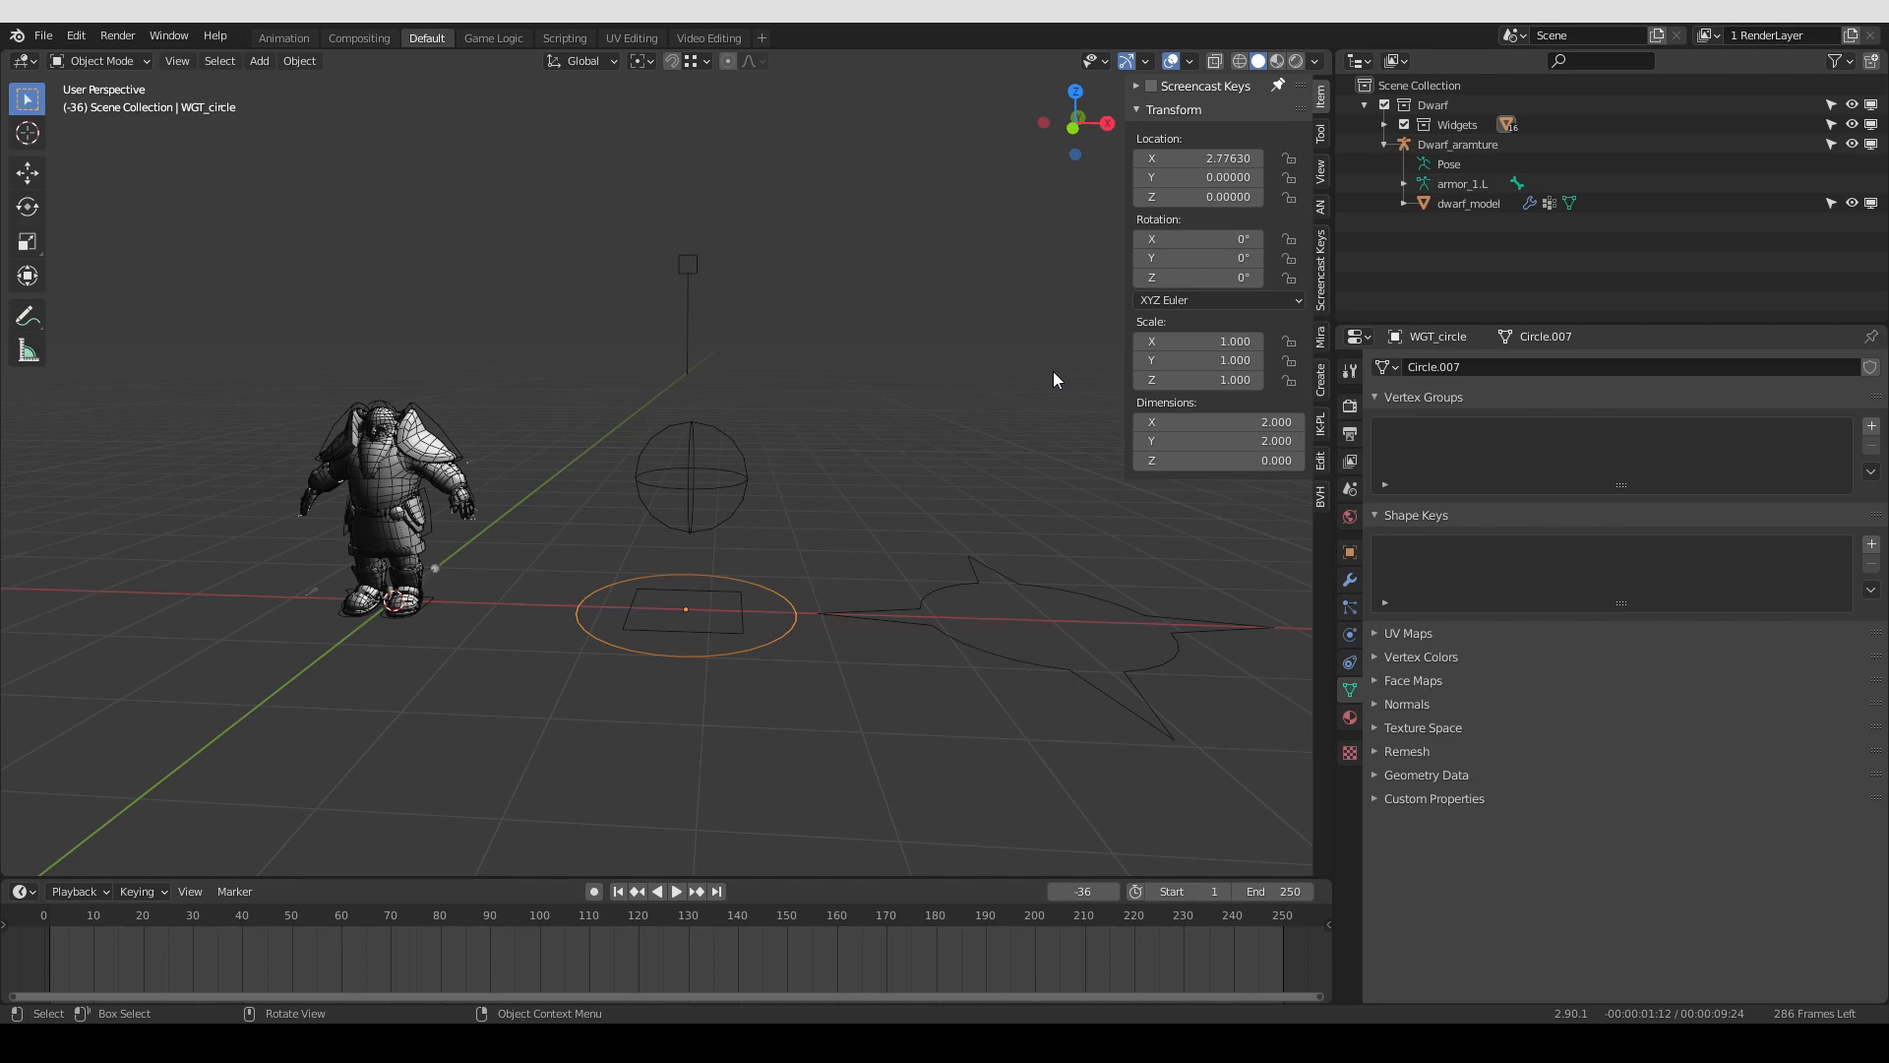
# Select the dwarf armature and enable the display of its bone axes in the viewport
pyautogui.moveTo(519, 535); pyautogui.dragTo(485, 653, button='middle')
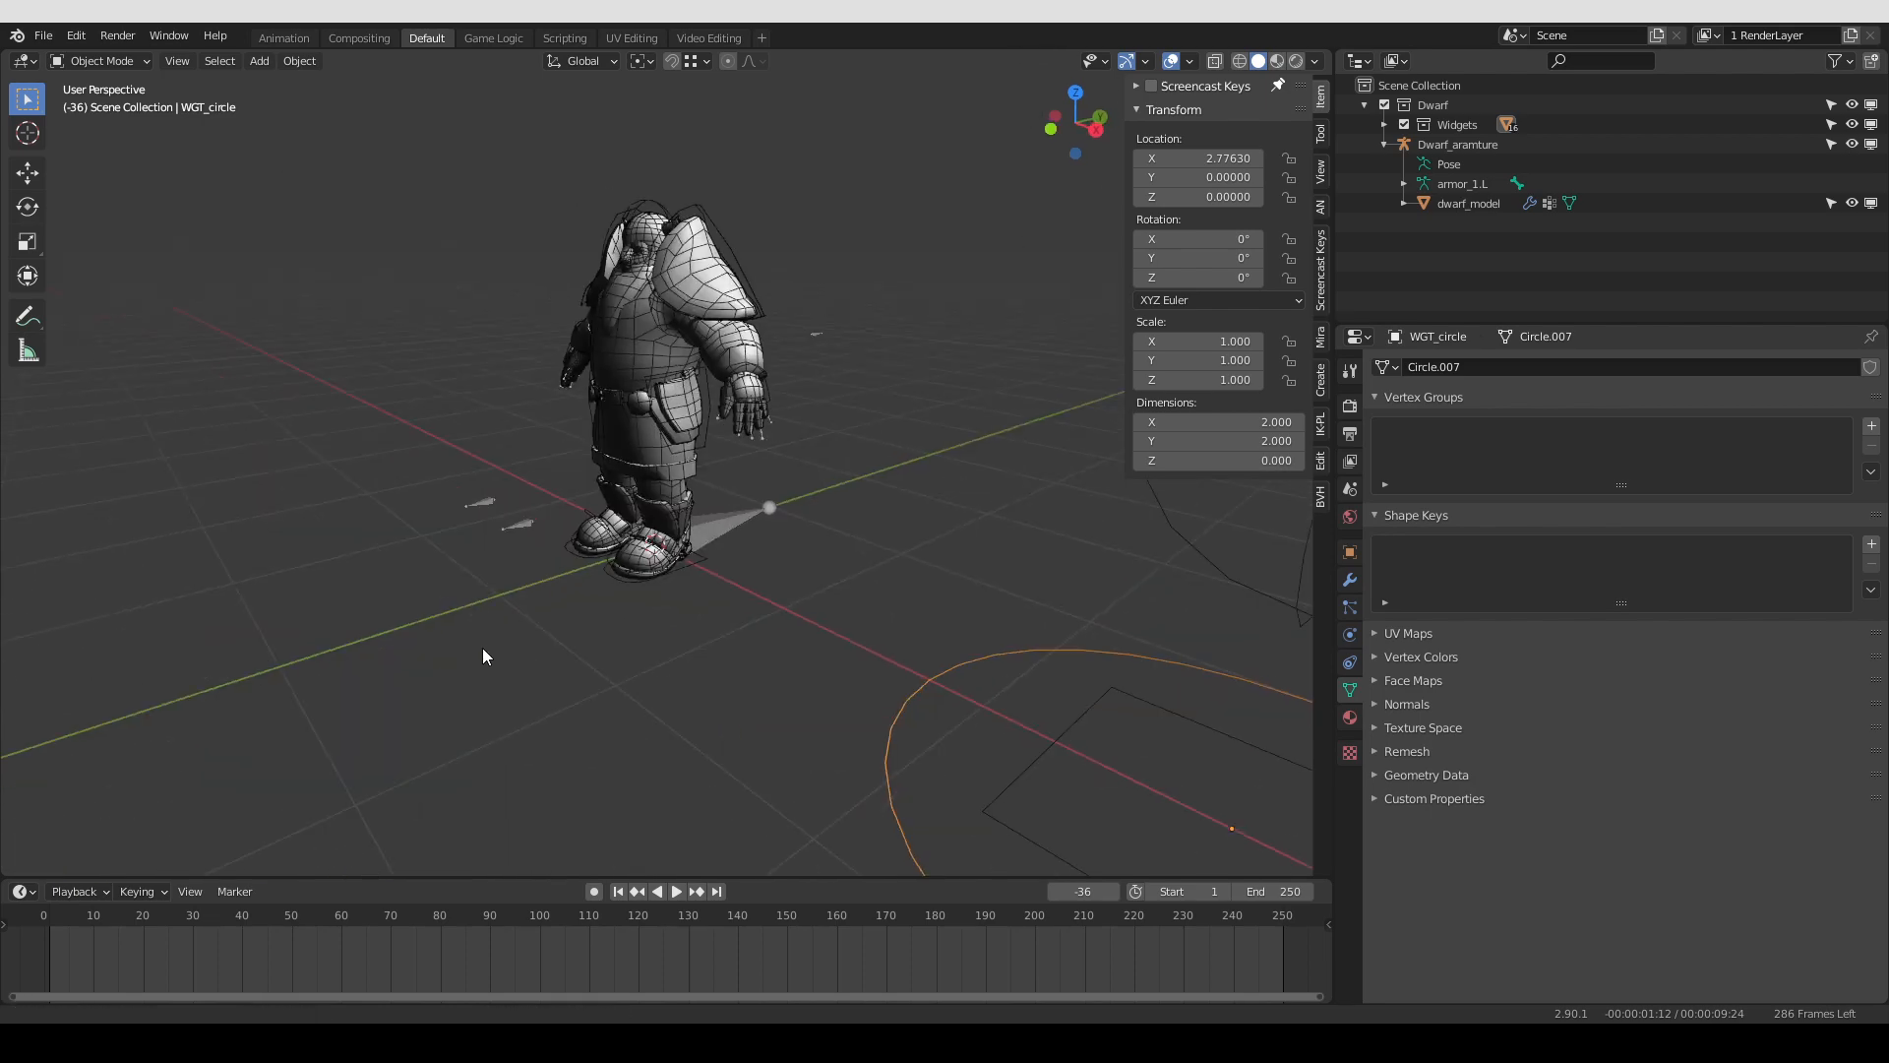
pyautogui.scroll(4, 779, 576)
pyautogui.click(779, 576)
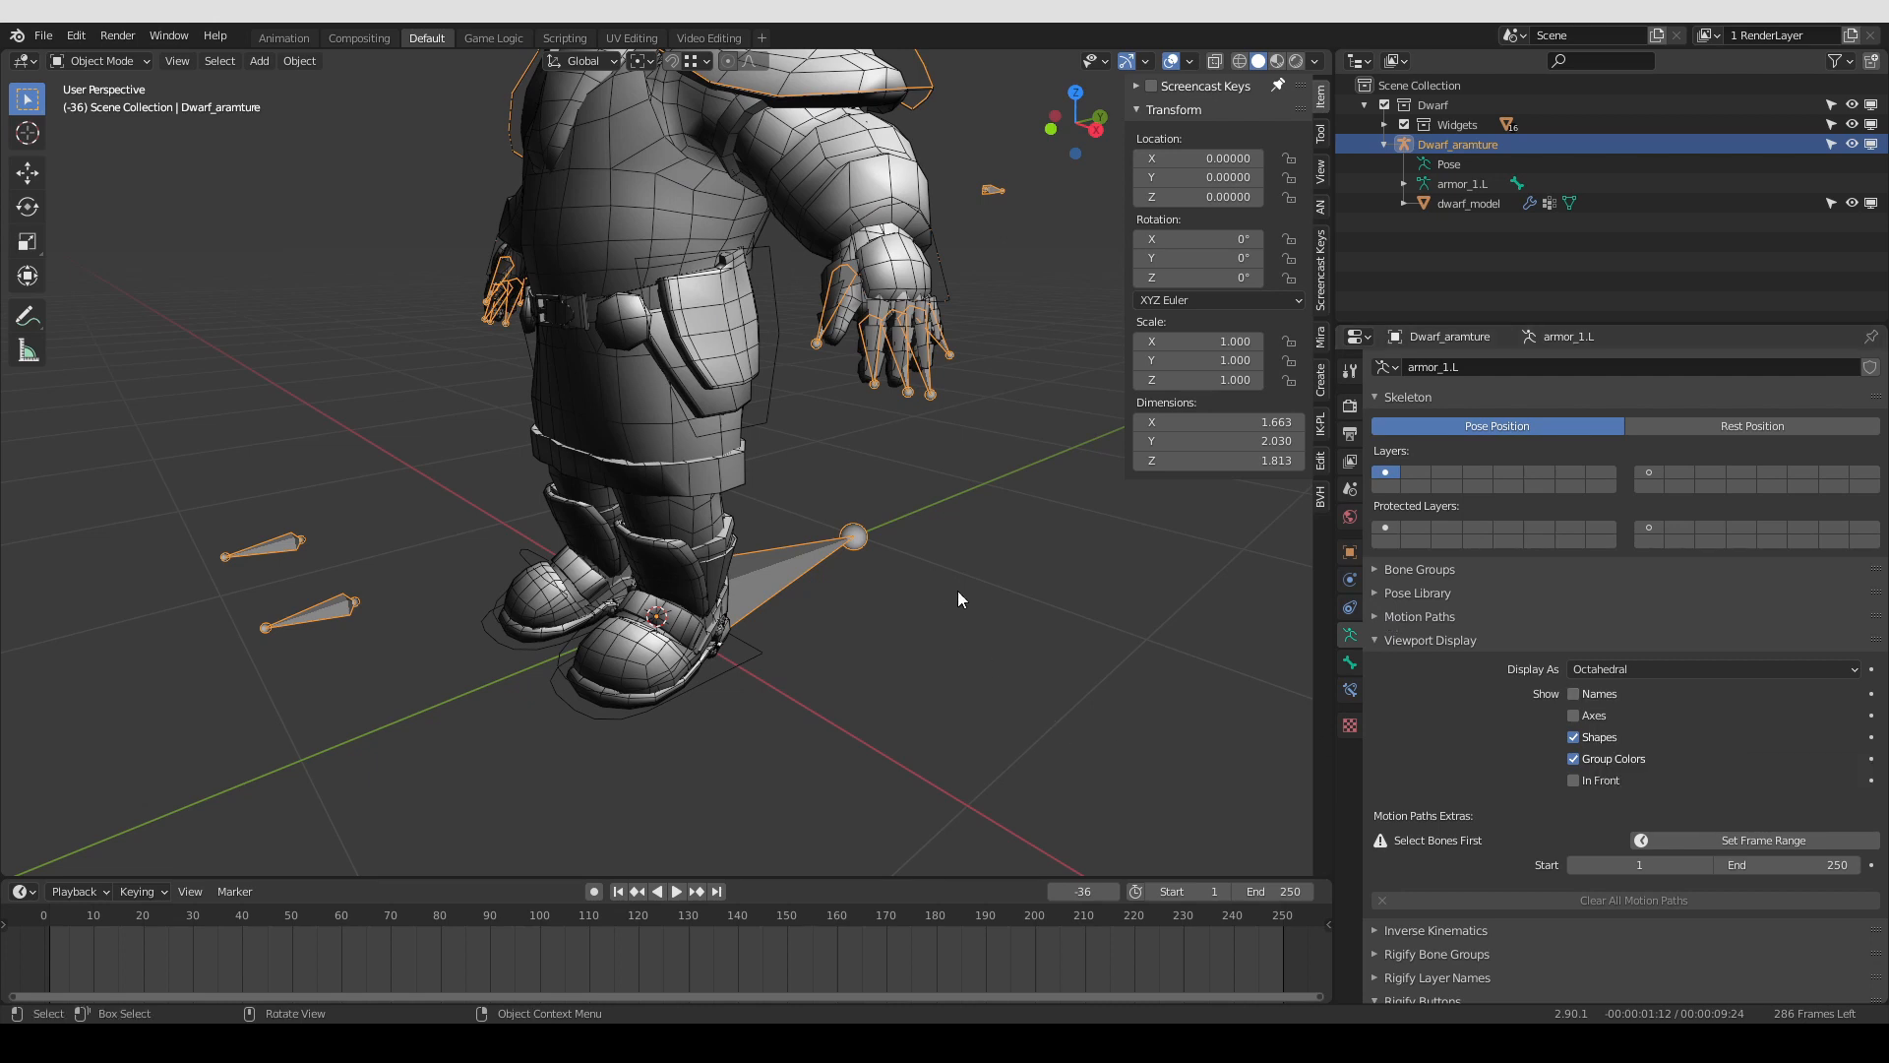
pyautogui.click(1574, 717)
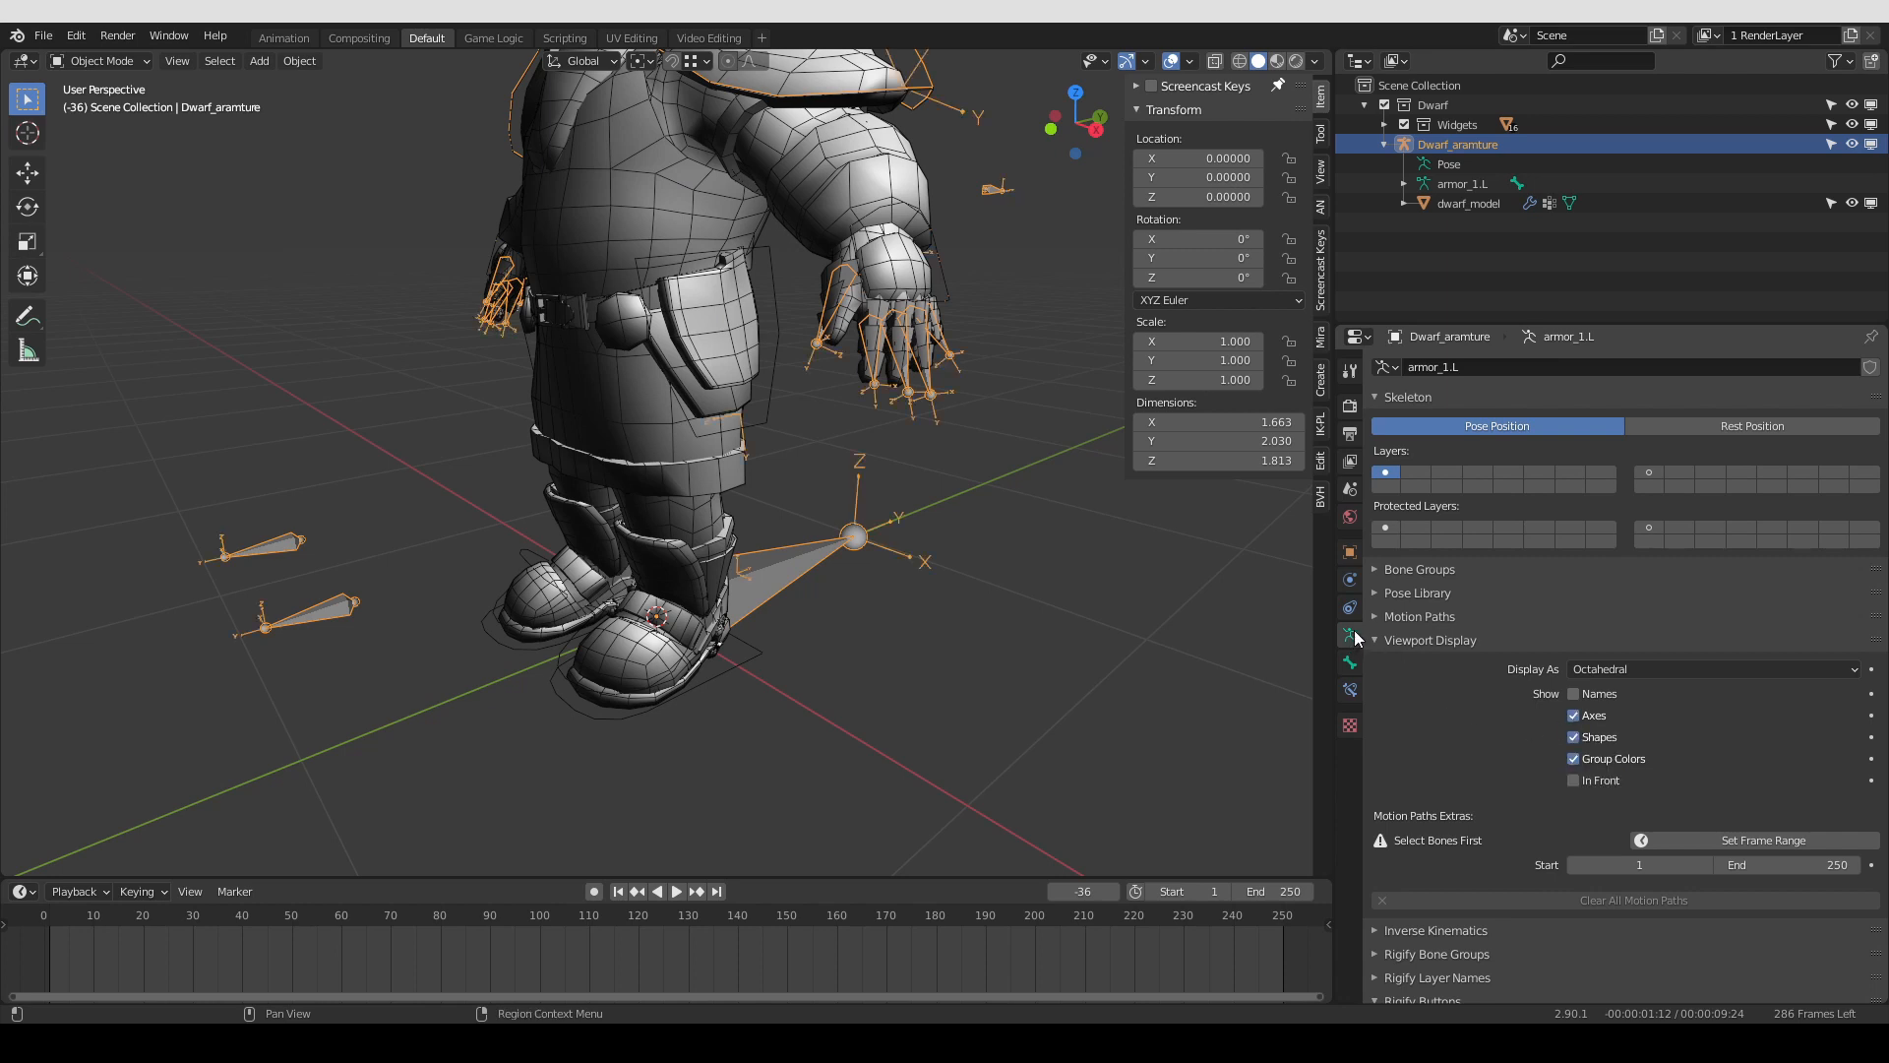
pyautogui.moveTo(890, 512); pyautogui.dragTo(883, 492, button='middle')
pyautogui.moveTo(872, 405); pyautogui.dragTo(850, 468, button='middle')
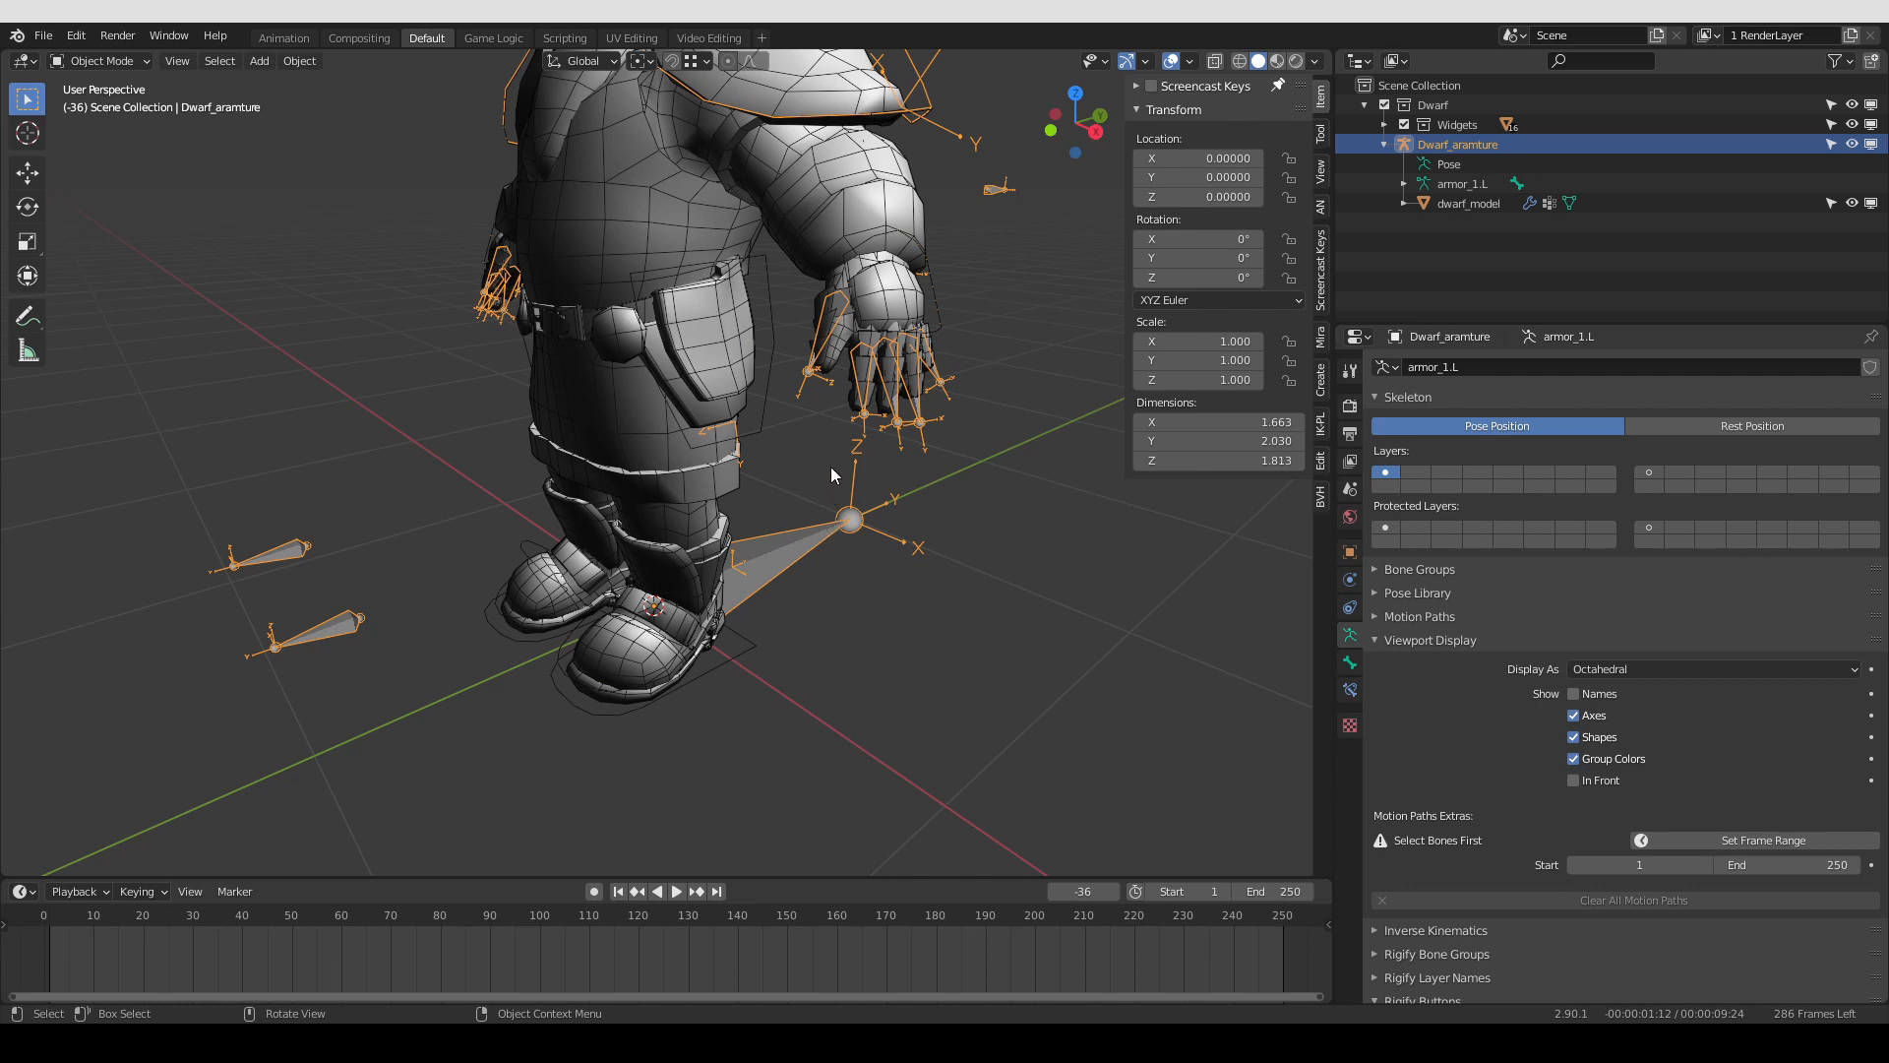
# Draw a freehand annotation stroke near the view's axis gizmo and remove it again
pyautogui.moveTo(1016, 111); pyautogui.dragTo(1078, 175)
pyautogui.keyDown('ctrl'); pyautogui.scroll(-2, 1326, 460); pyautogui.keyUp('ctrl')
pyautogui.click(1296, 804)
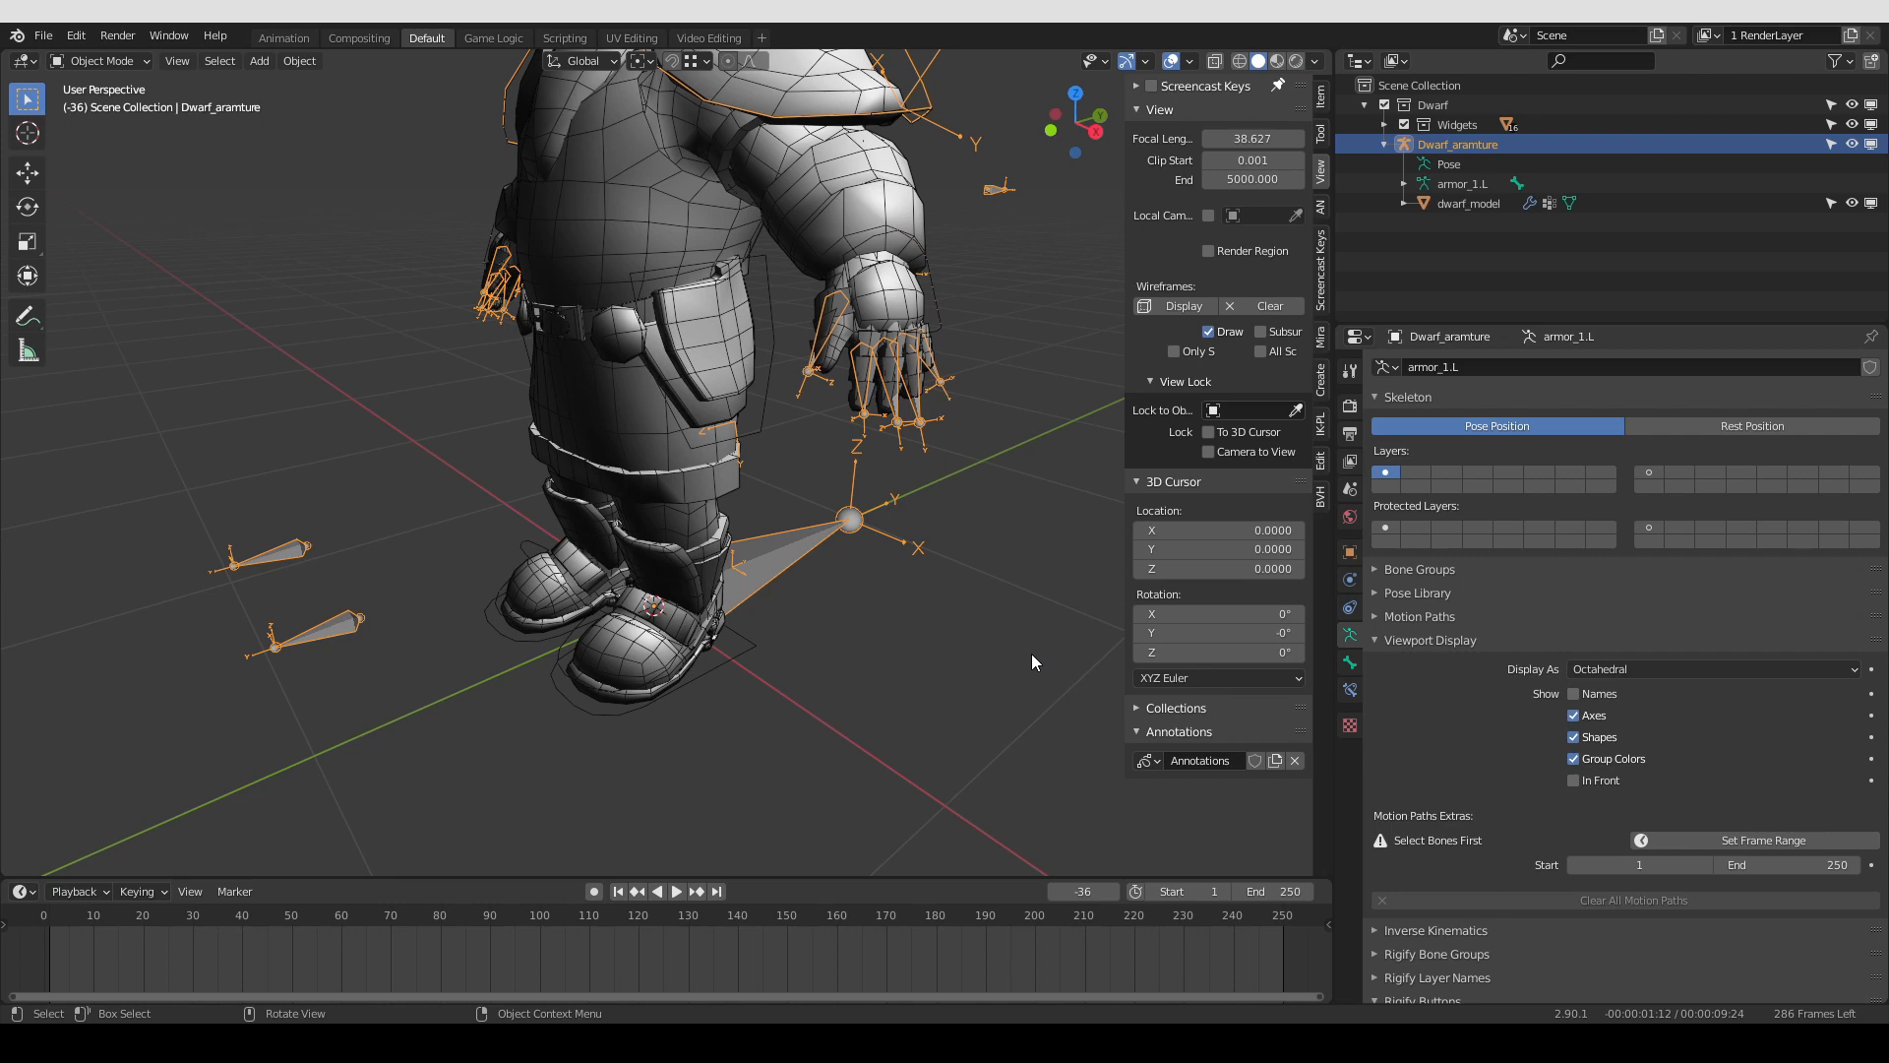
# Select the WGT_circle widget, view and dismiss its Apply transform options, and examine its location, rotation and scale
pyautogui.scroll(-6, 1028, 669)
pyautogui.hotkey('ctrl', 'Tab')
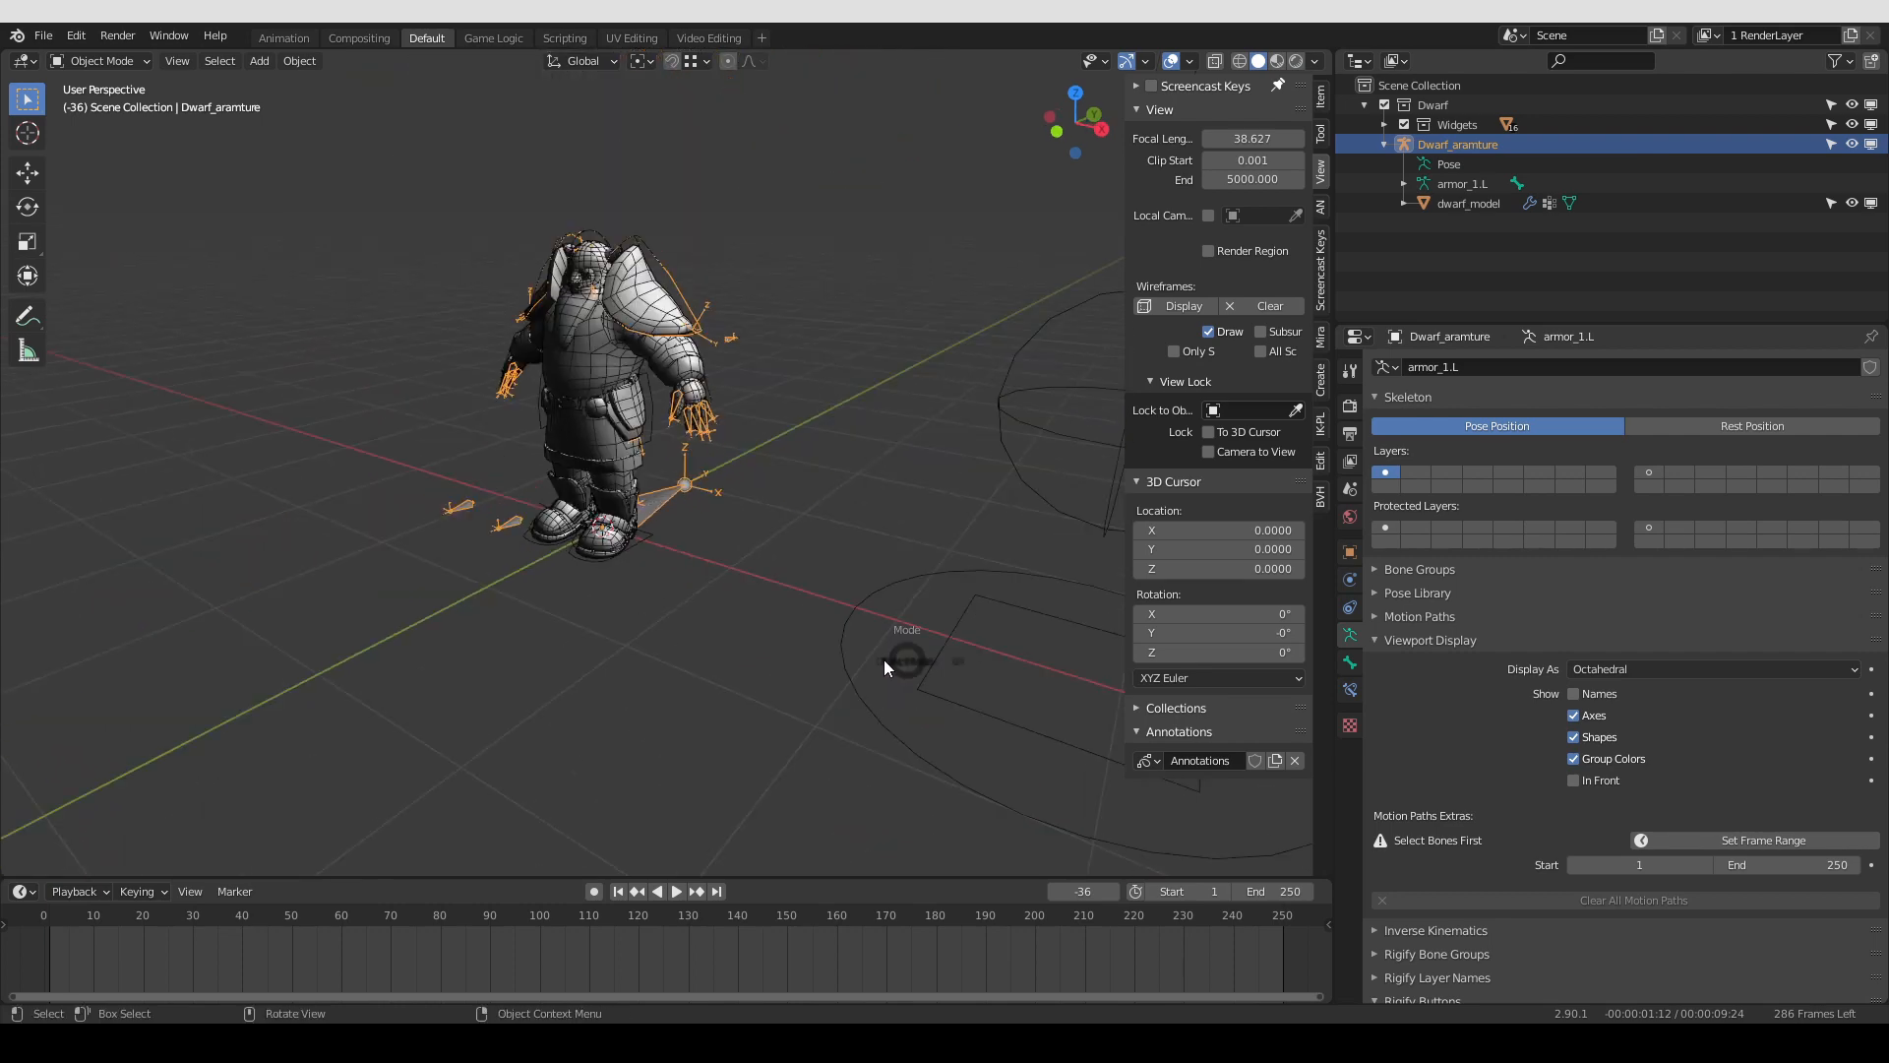
pyautogui.click(844, 657)
pyautogui.scroll(2, 659, 533)
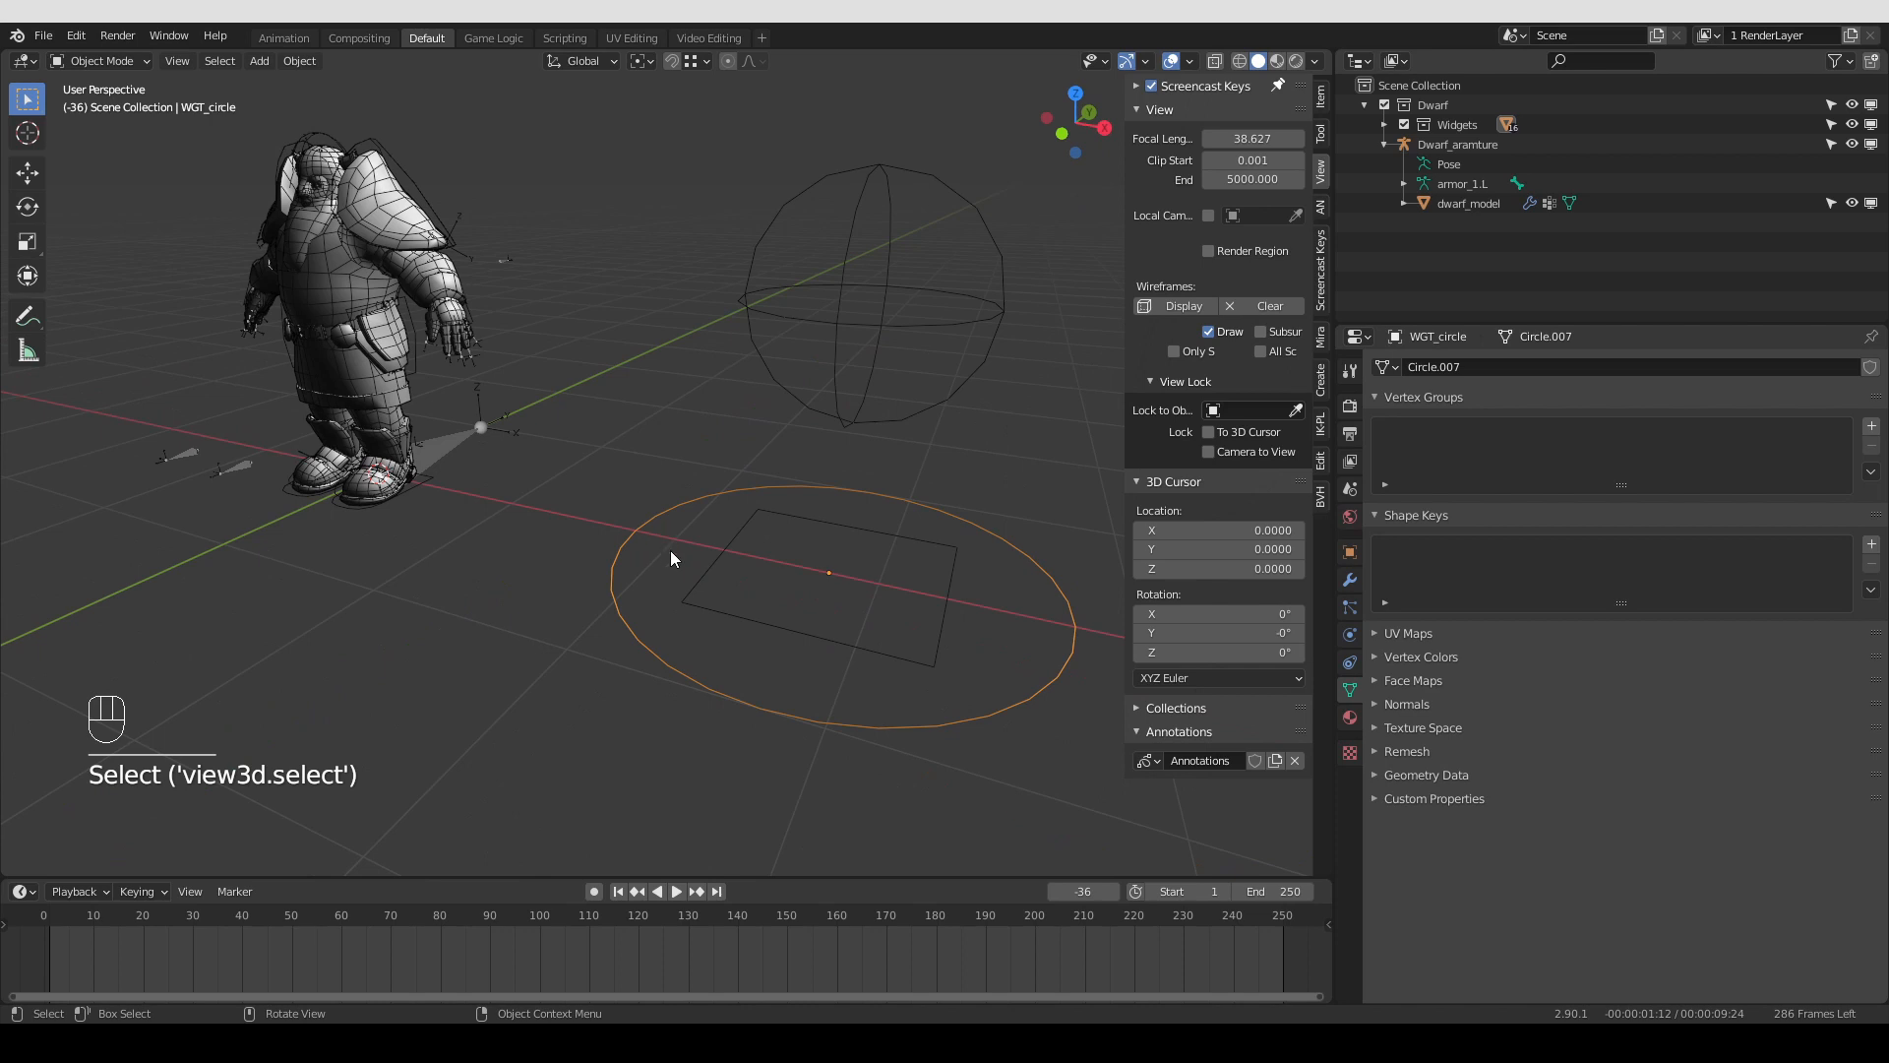
pyautogui.hotkey('ctrl', 'a')
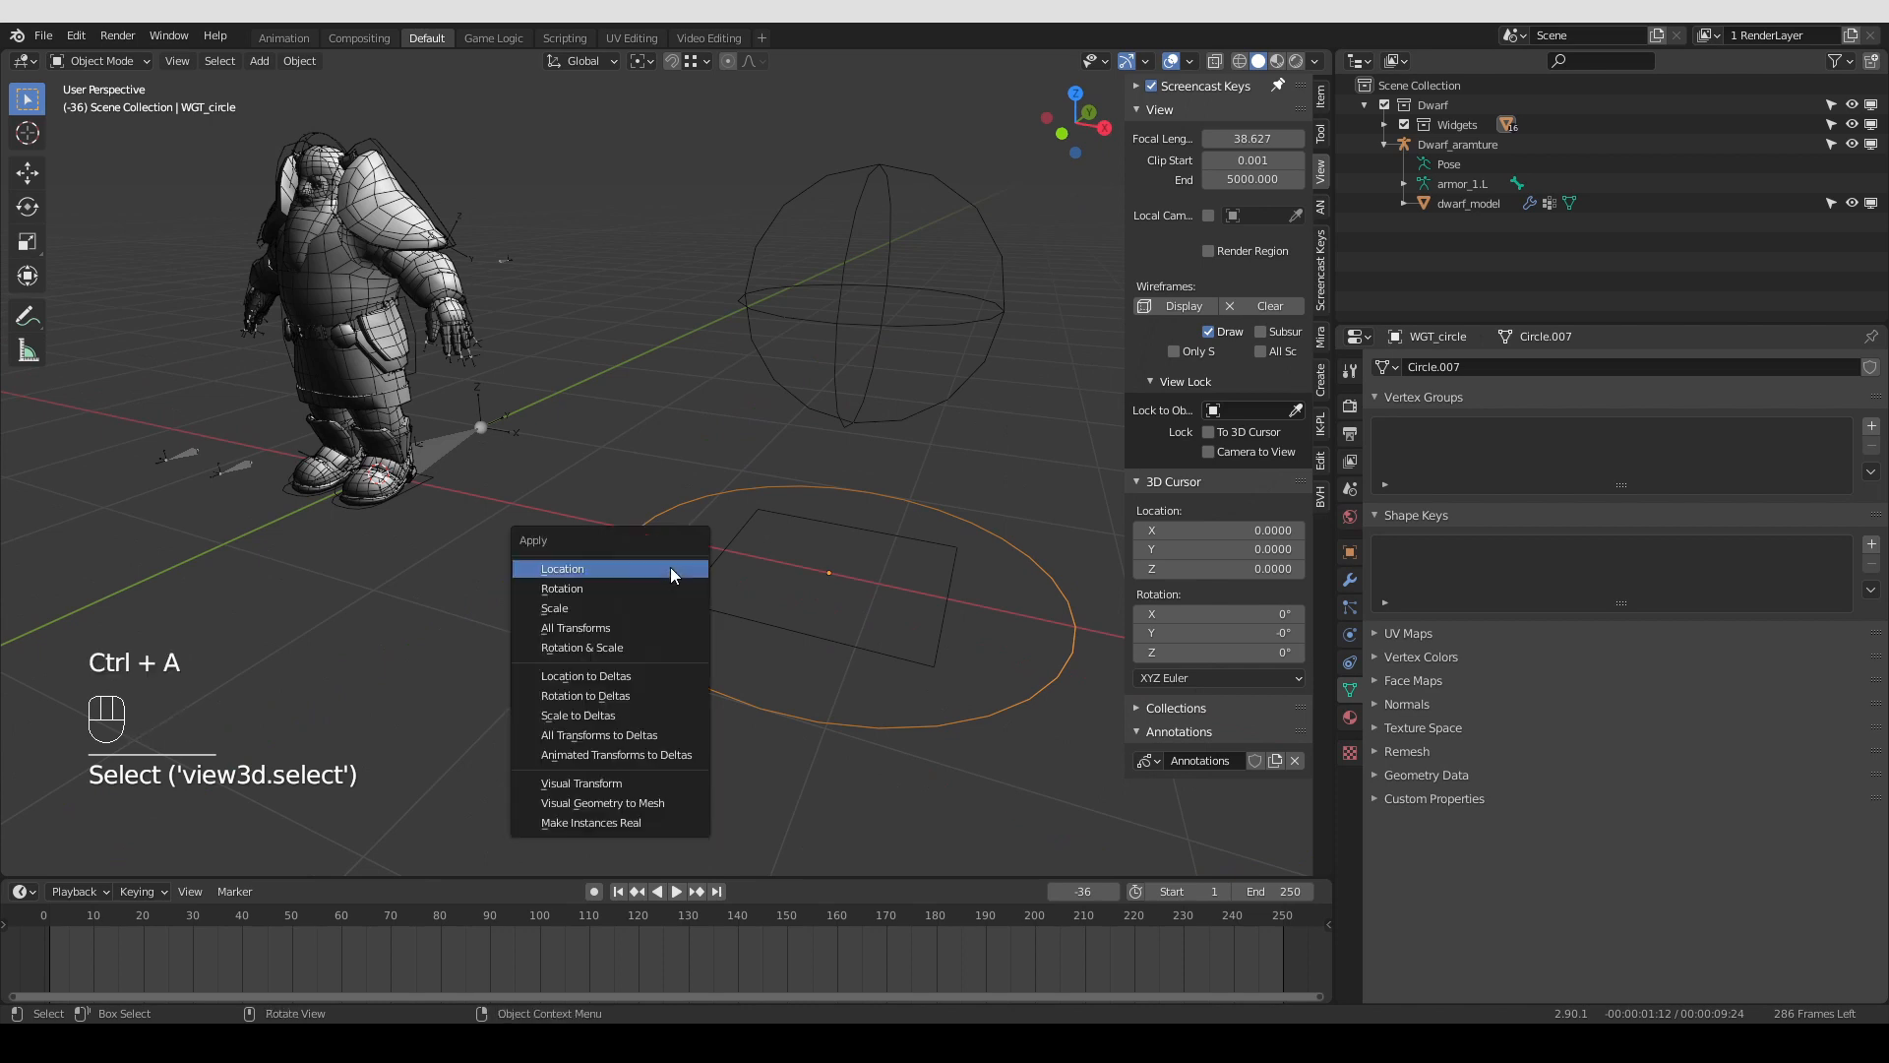
pyautogui.click(611, 587)
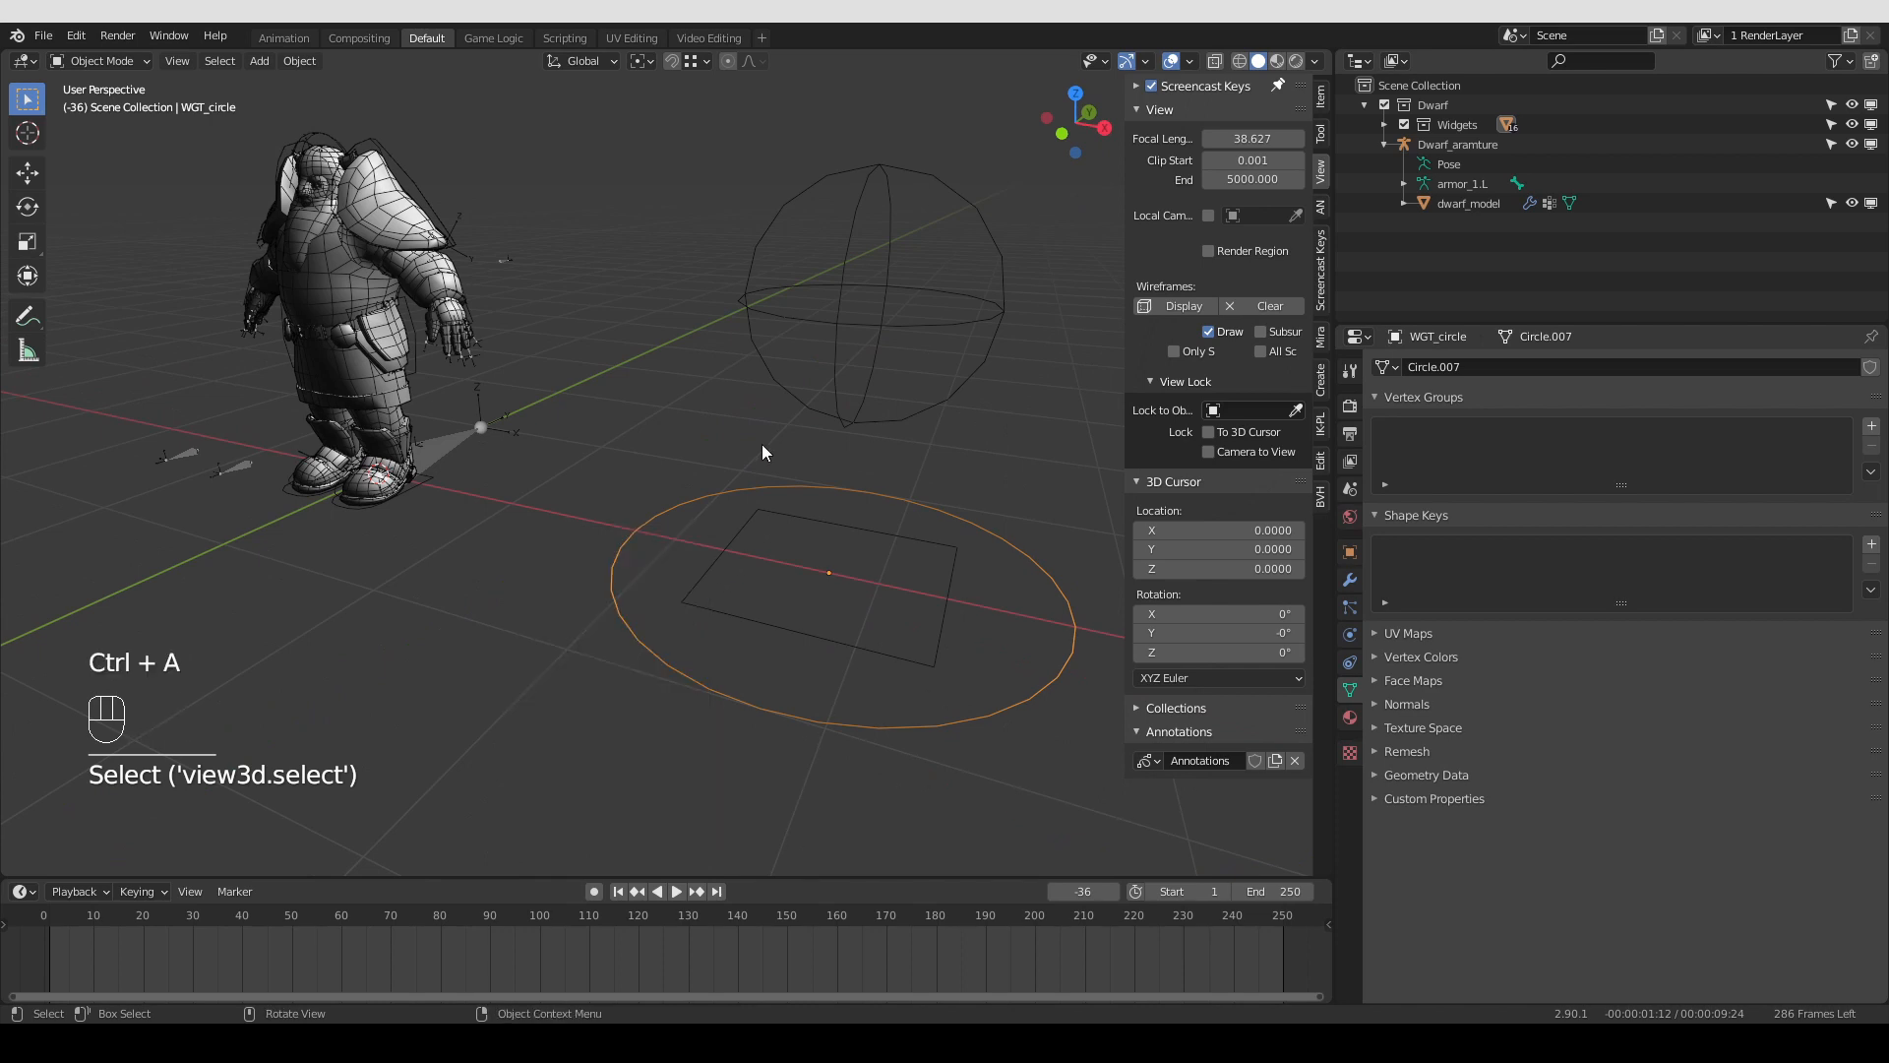
pyautogui.click(1320, 99)
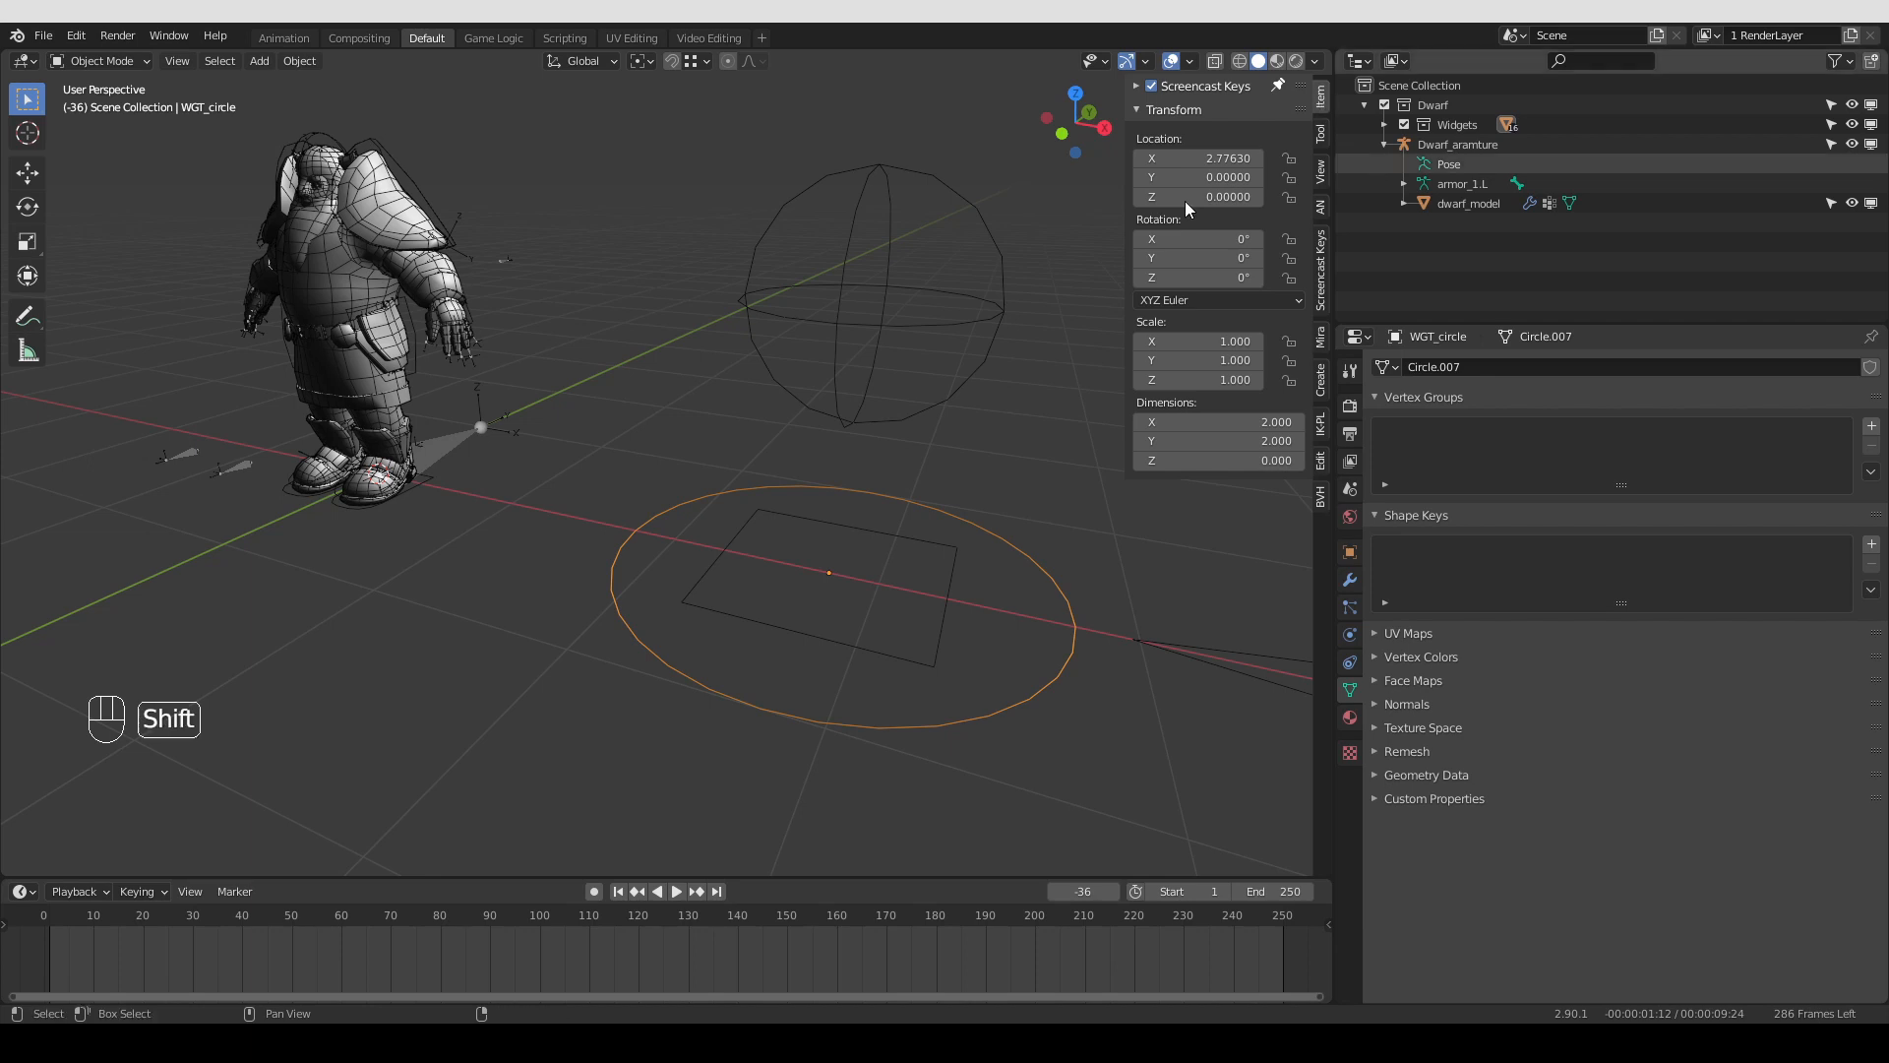
# Select the armature's root bone in pose mode and assign WGT-root as its custom shape object
pyautogui.keyDown('shift'); pyautogui.moveTo(398, 305); pyautogui.dragTo(506, 369, button='middle'); pyautogui.keyUp('shift')
pyautogui.click(528, 492)
pyautogui.press('Tab')
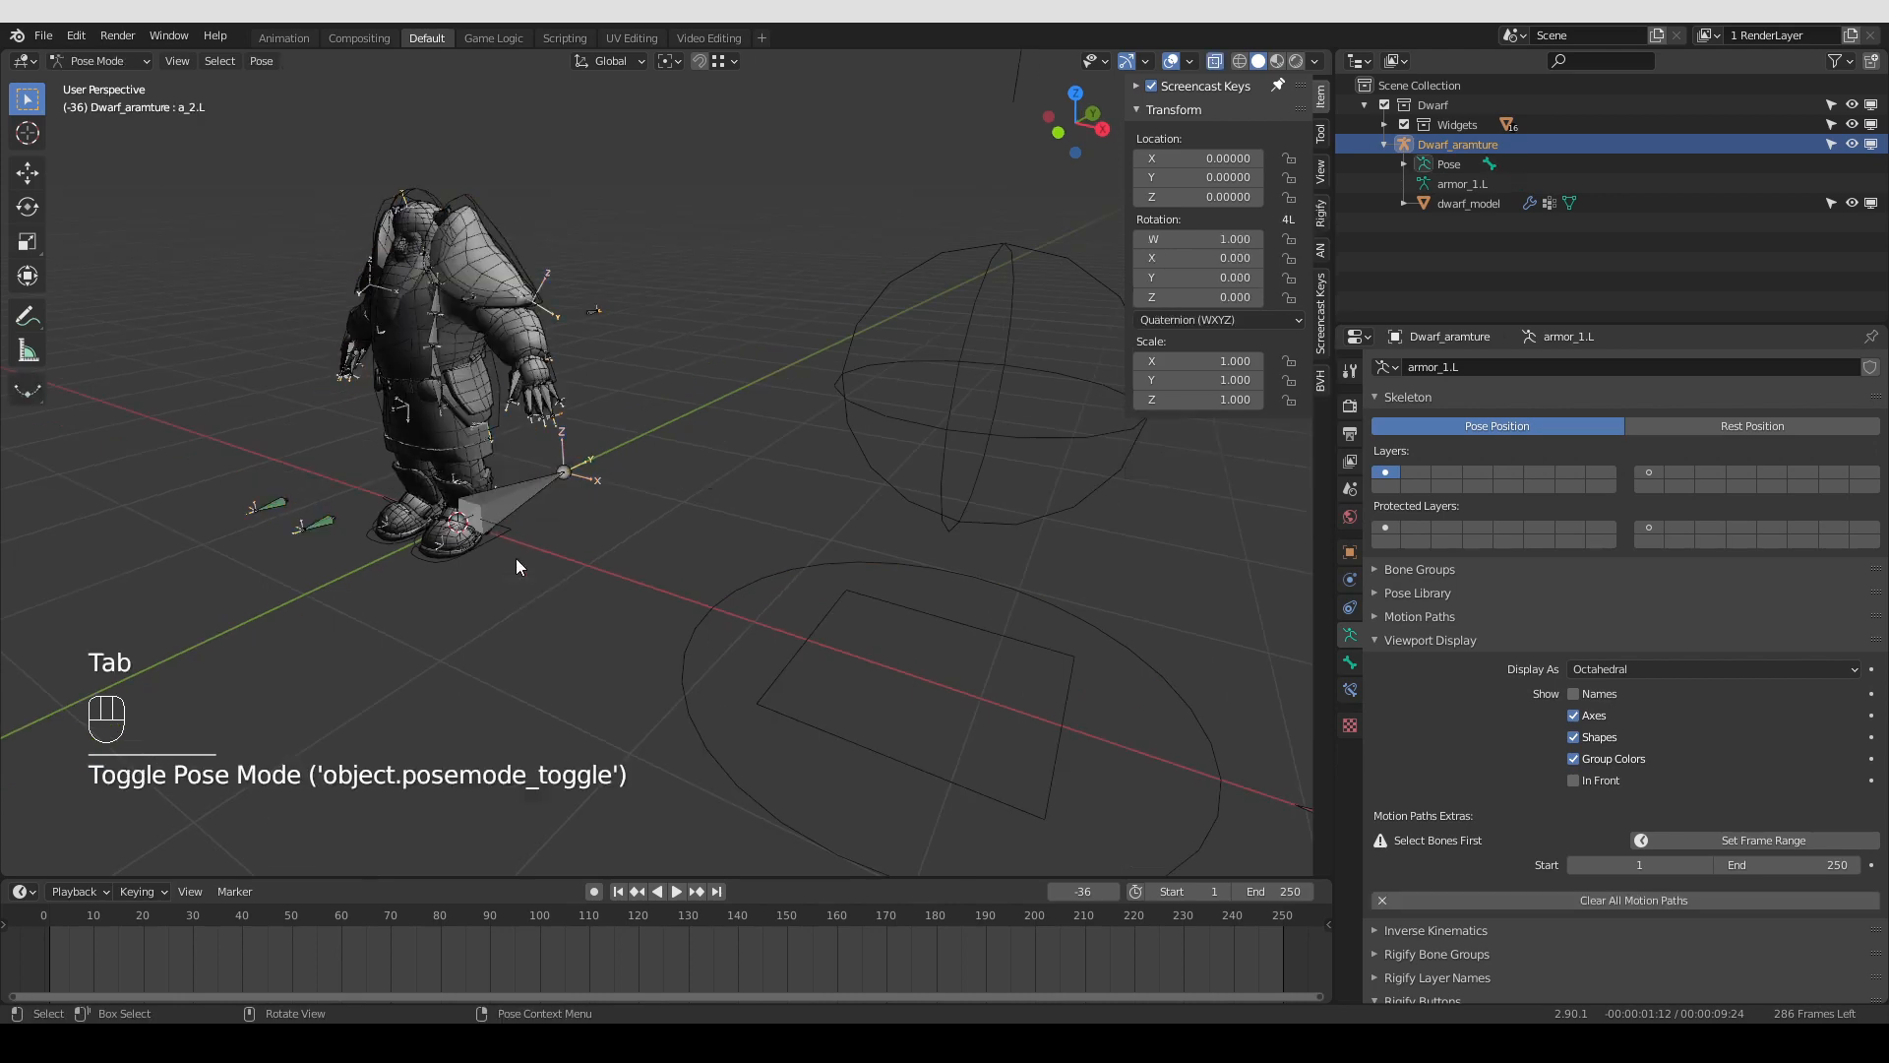
pyautogui.click(505, 492)
pyautogui.keyDown('shift'); pyautogui.moveTo(475, 560); pyautogui.dragTo(532, 563, button='middle'); pyautogui.keyUp('shift')
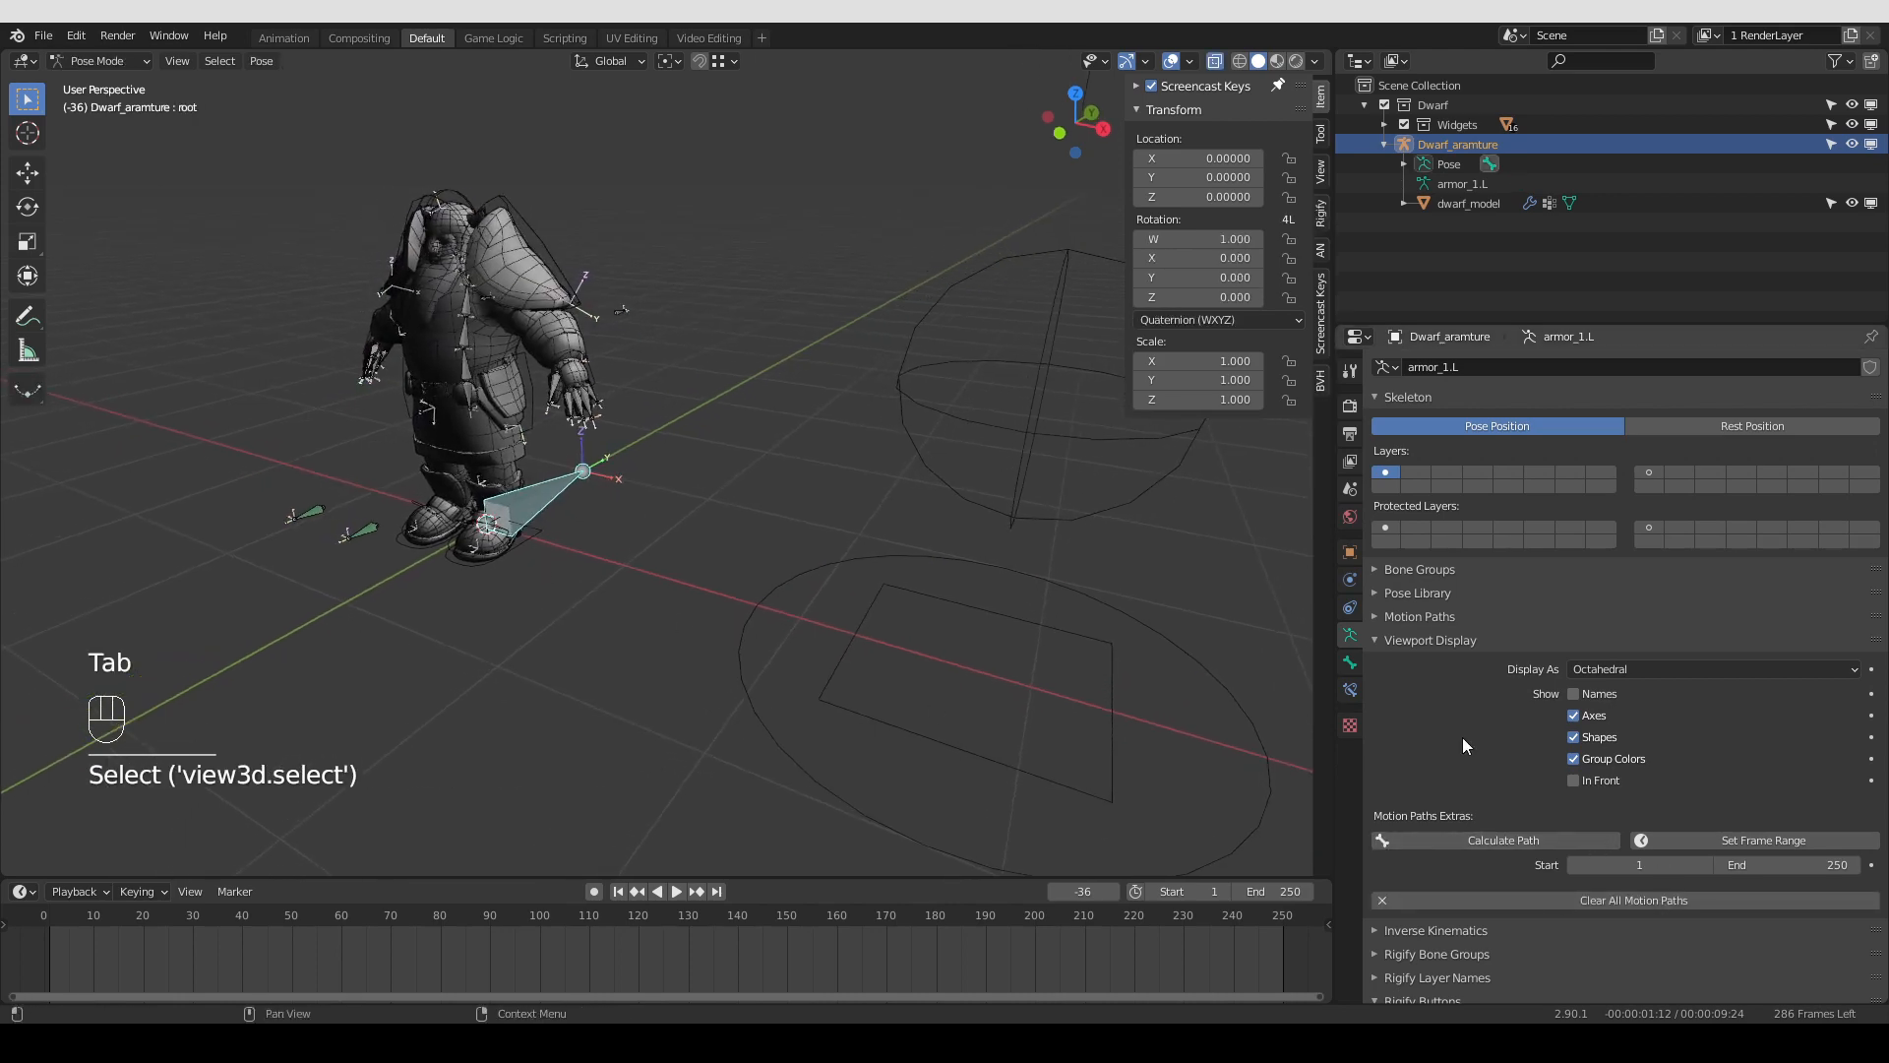
pyautogui.click(1350, 662)
pyautogui.scroll(-2, 1460, 747)
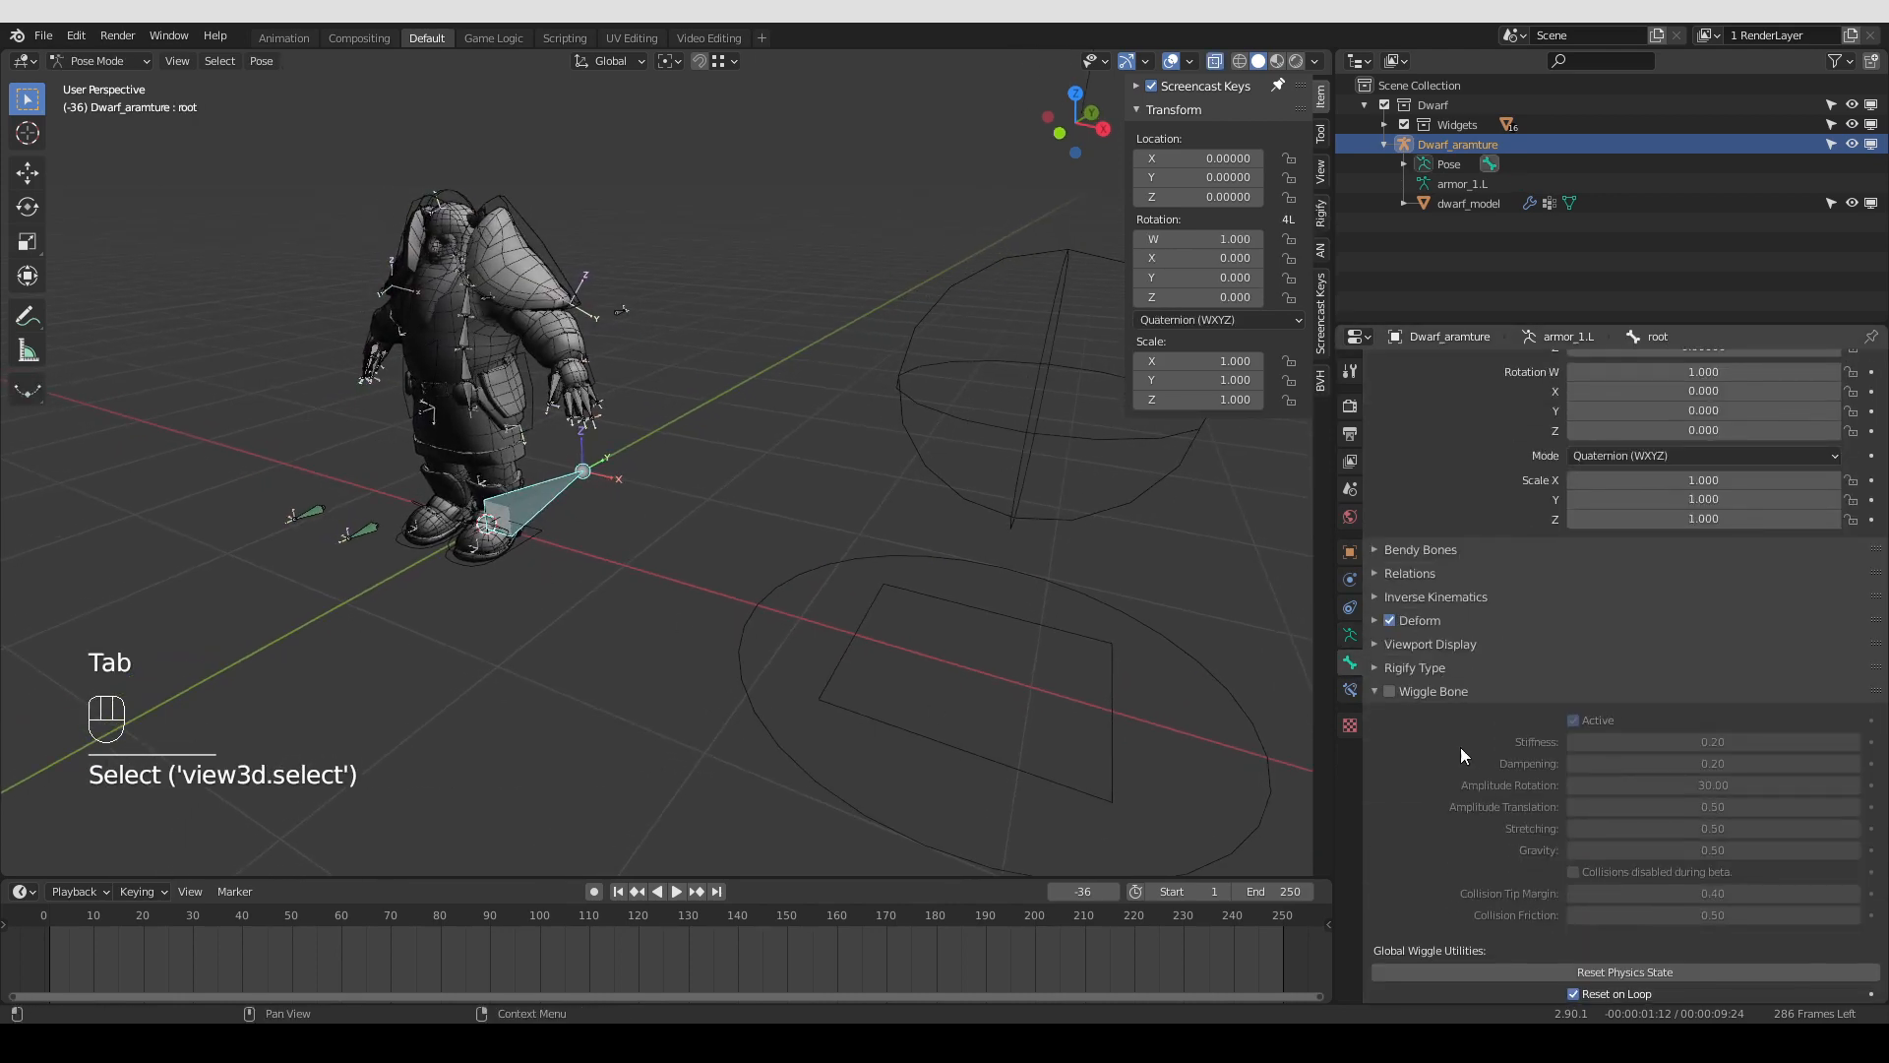
pyautogui.click(1450, 736)
pyautogui.click(1461, 762)
pyautogui.scroll(-1, 1461, 762)
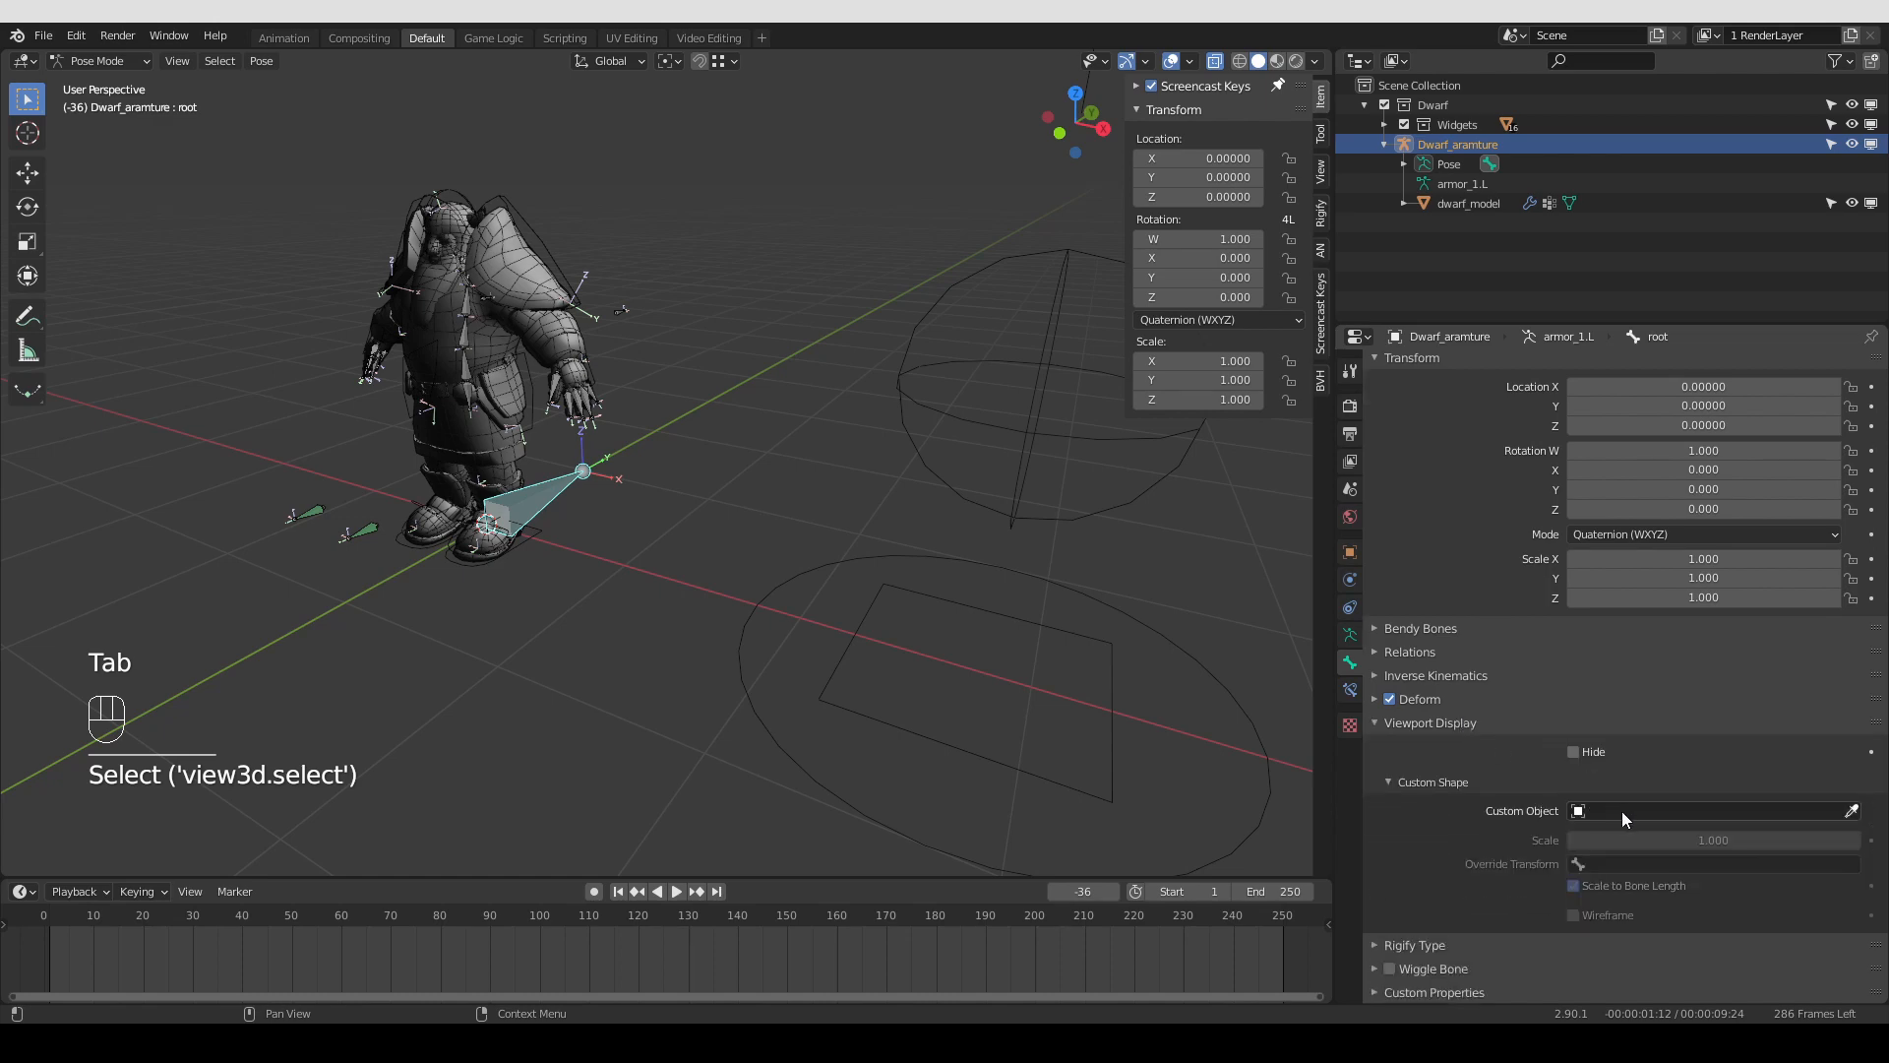
pyautogui.click(1619, 811)
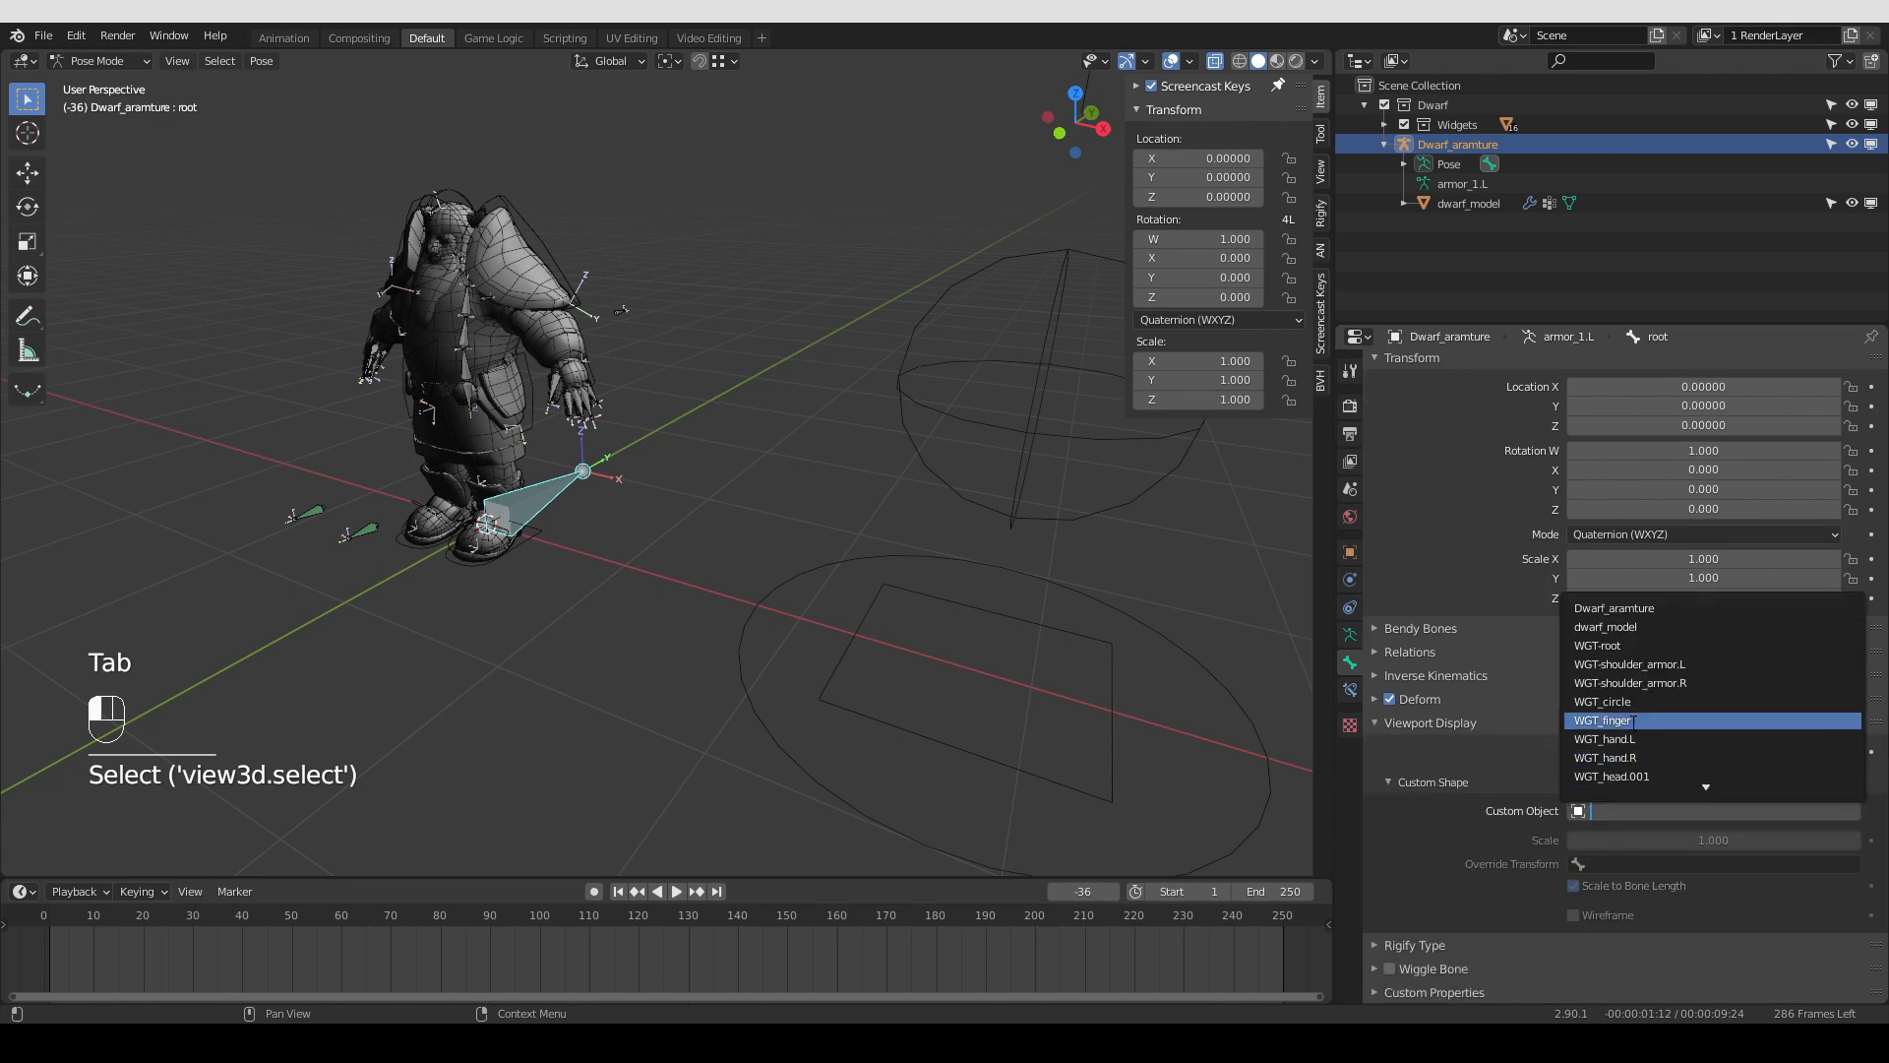
pyautogui.click(1627, 646)
pyautogui.moveTo(1072, 677); pyautogui.dragTo(995, 640, button='middle')
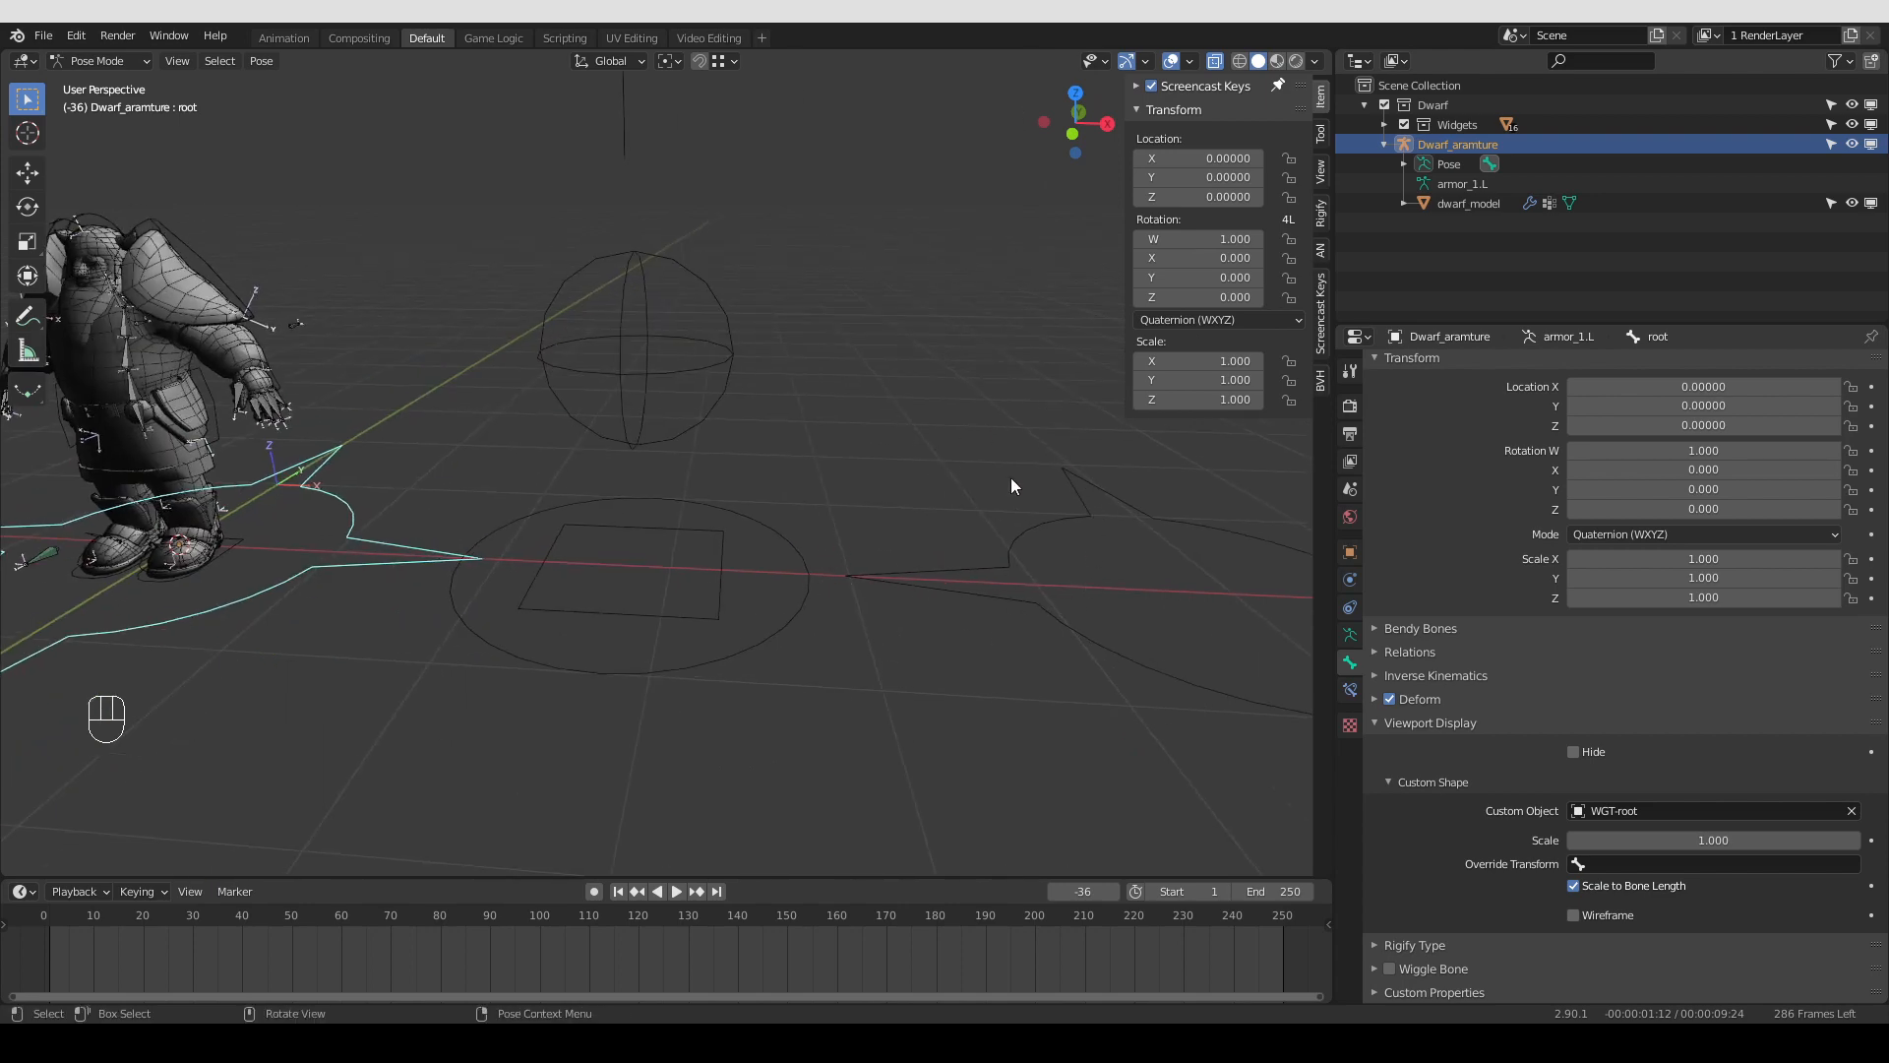
# Test resizing the root bone's custom shape and cancel the scale change
pyautogui.keyDown('shift'); pyautogui.moveTo(462, 700); pyautogui.dragTo(509, 695, button='middle'); pyautogui.keyUp('shift')
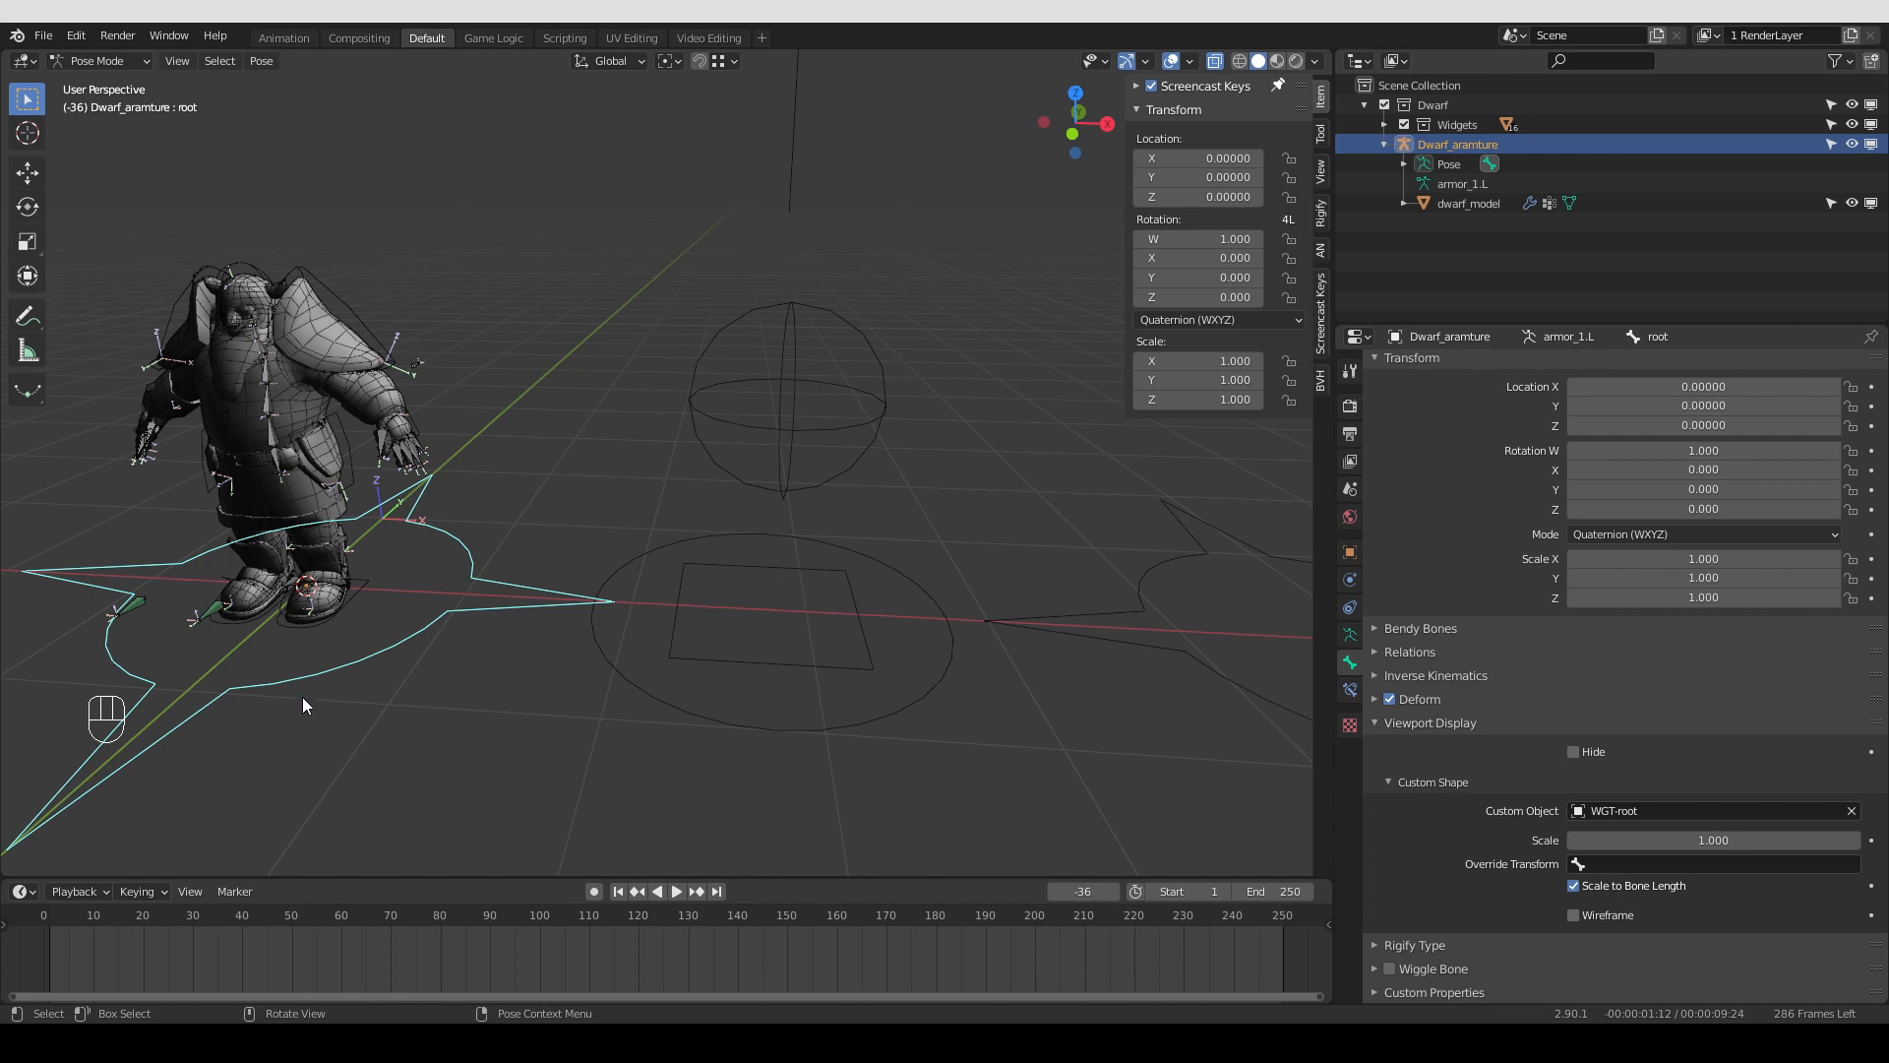
pyautogui.keyDown('shift'); pyautogui.moveTo(303, 696); pyautogui.dragTo(396, 645, button='middle'); pyautogui.keyUp('shift')
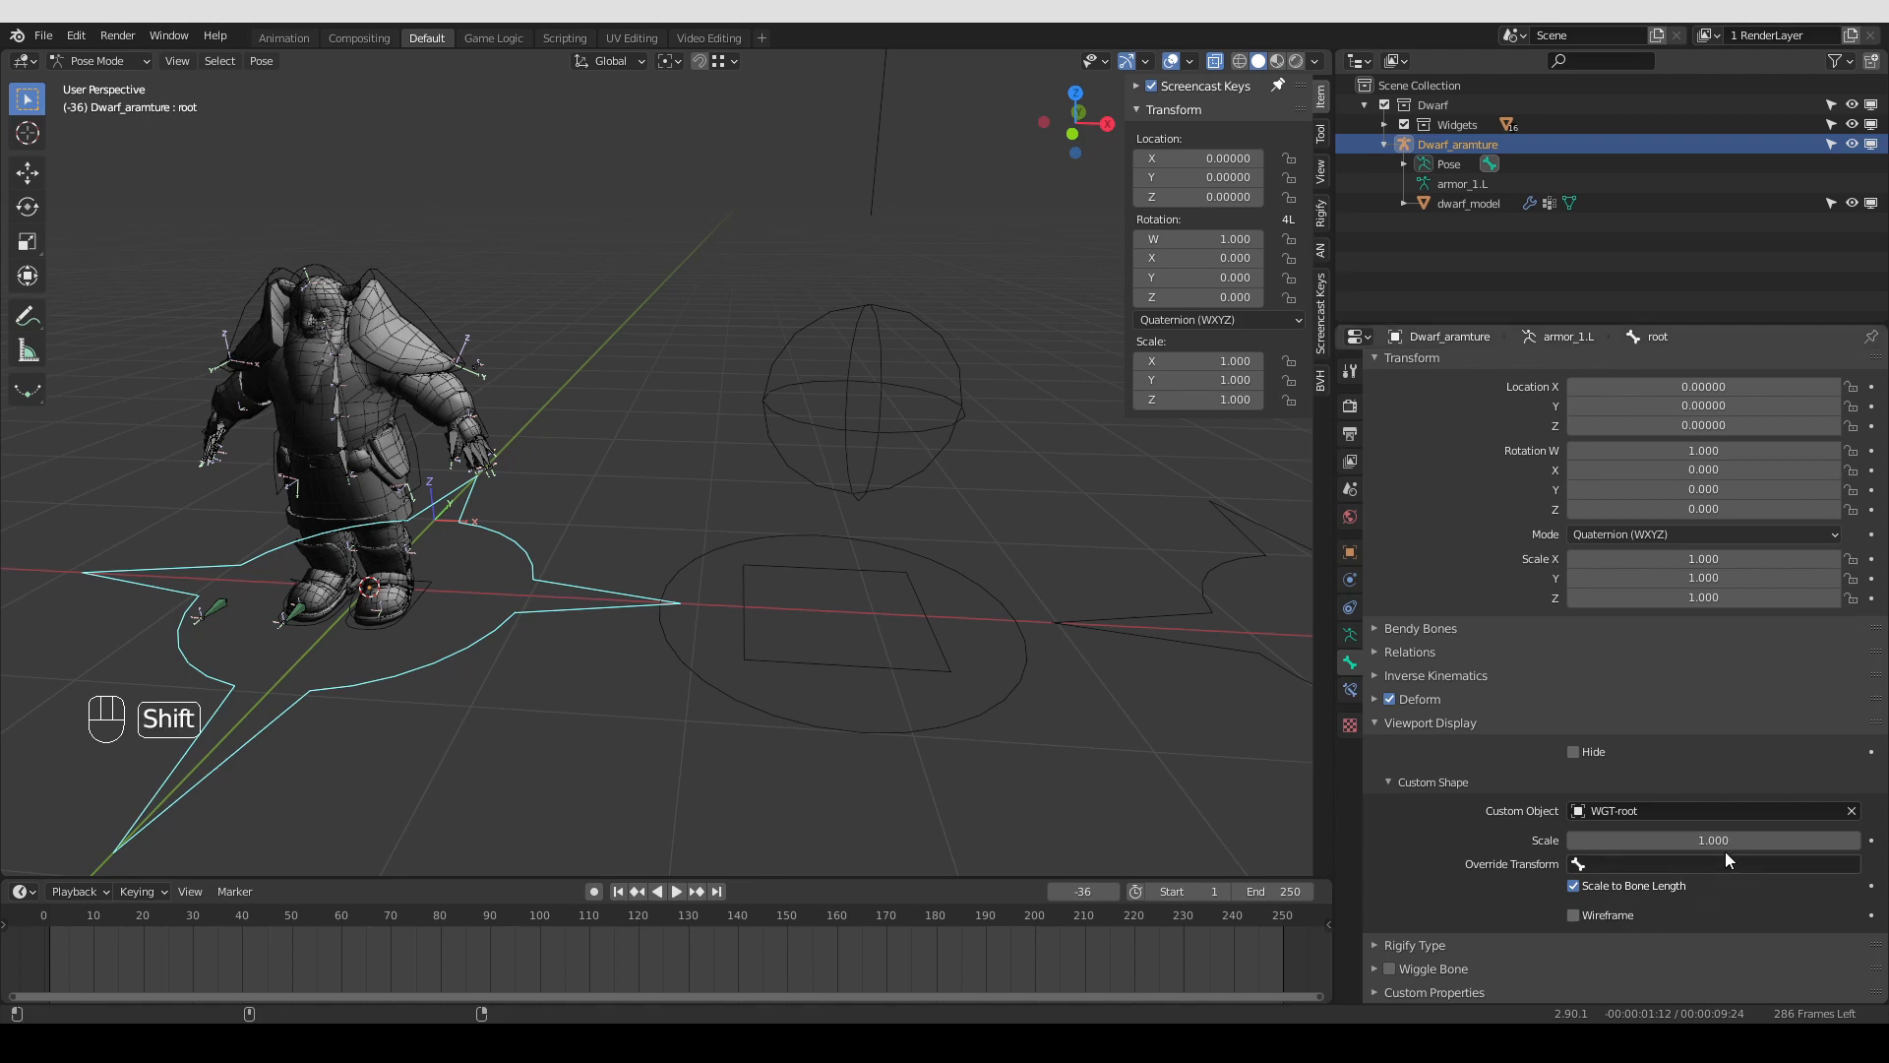
pyautogui.keyDown('shift'); pyautogui.moveTo(1726, 840); pyautogui.dragTo(1663, 840); pyautogui.keyUp('shift')
pyautogui.rightClick(1662, 840)
pyautogui.moveTo(690, 577); pyautogui.dragTo(646, 647, button='middle')
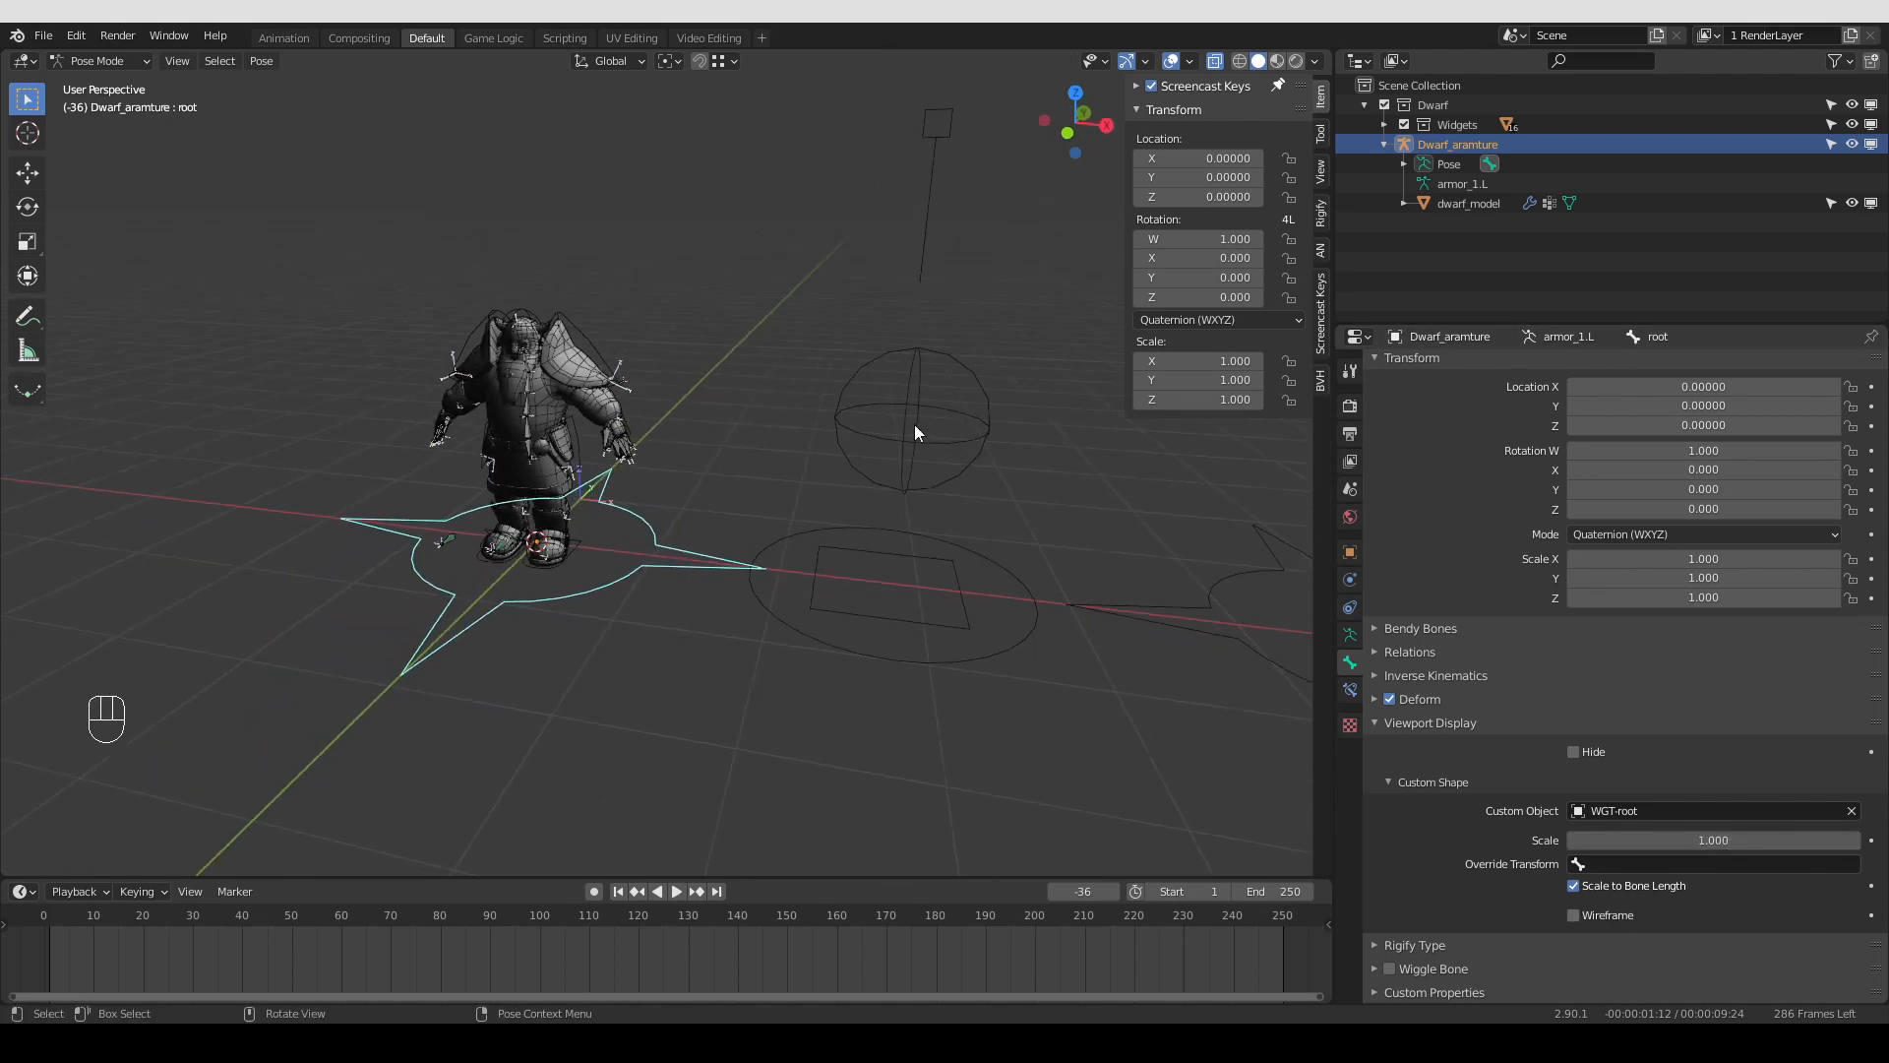
# Select the WGT_sphere widget in object mode and examine its transforms and shape
pyautogui.press('Tab')
pyautogui.click(908, 463)
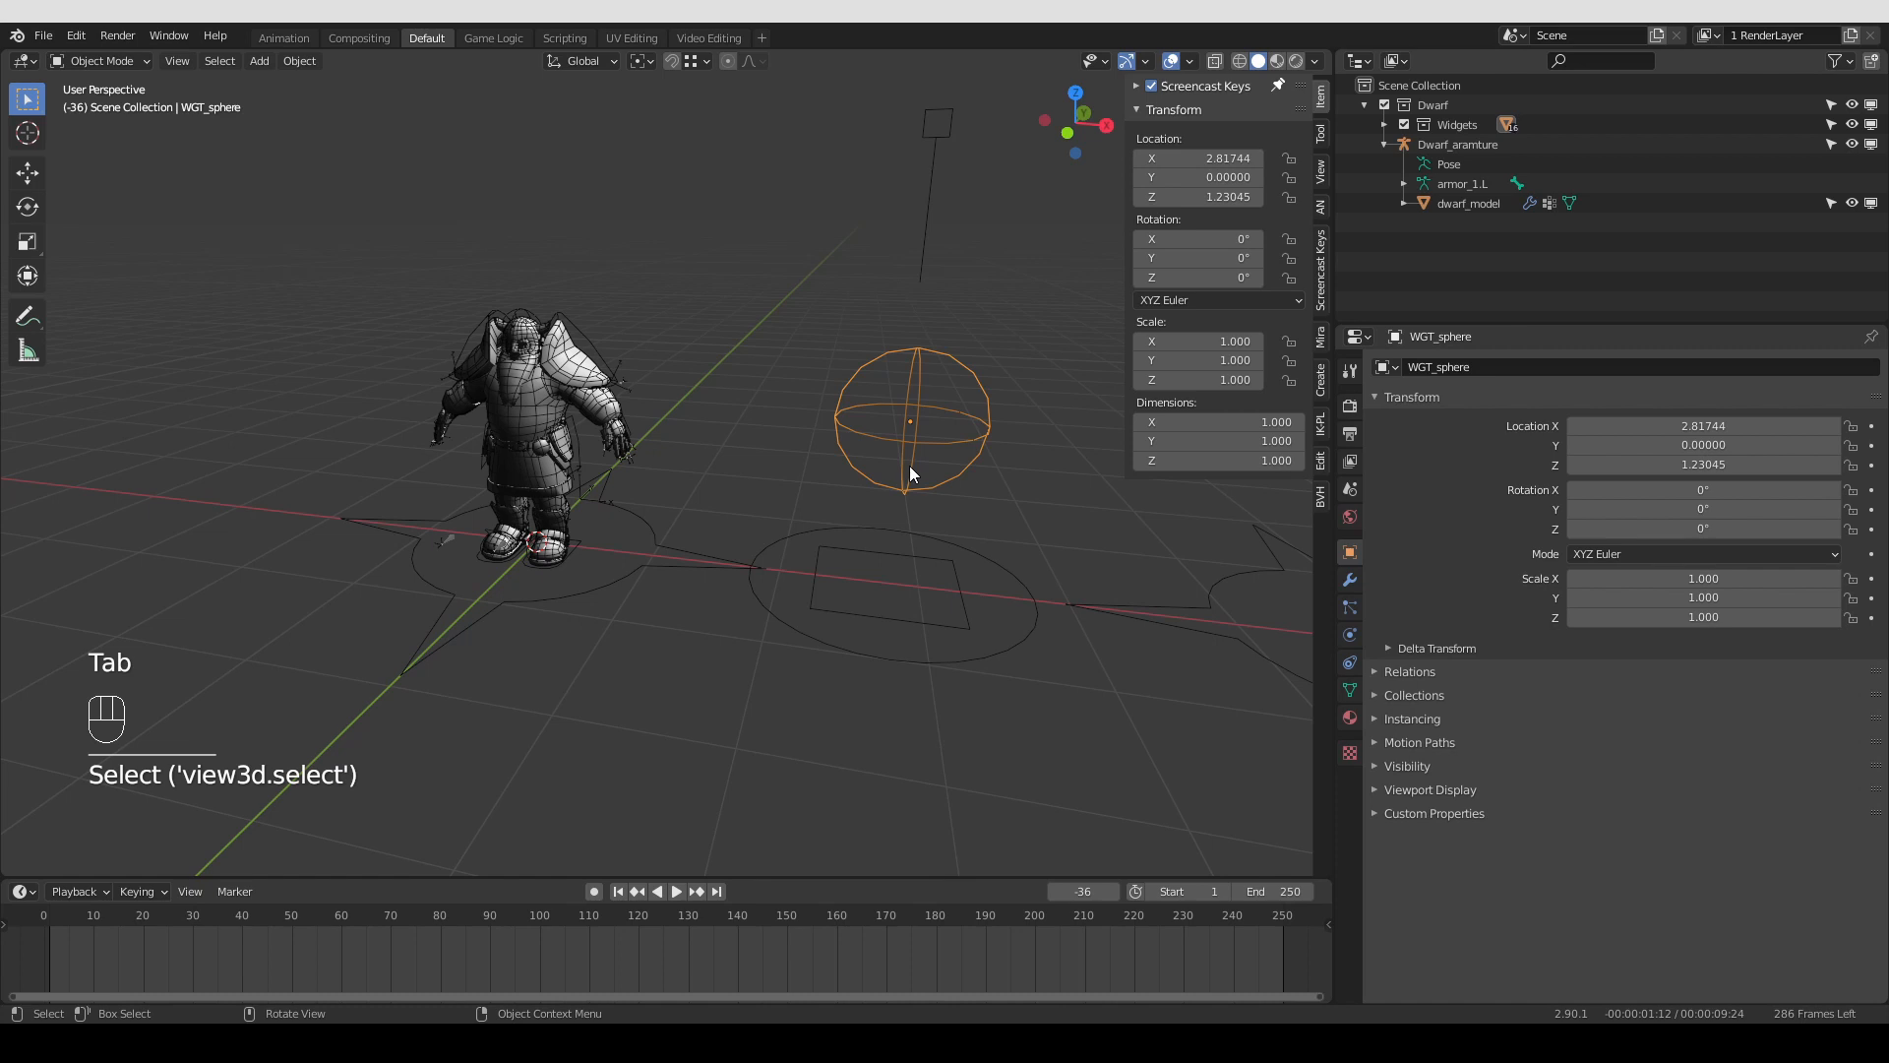
pyautogui.moveTo(896, 465)
pyautogui.mouseDown(button='middle')
pyautogui.moveTo(873, 407)
pyautogui.moveTo(883, 457)
pyautogui.mouseUp(button='middle')
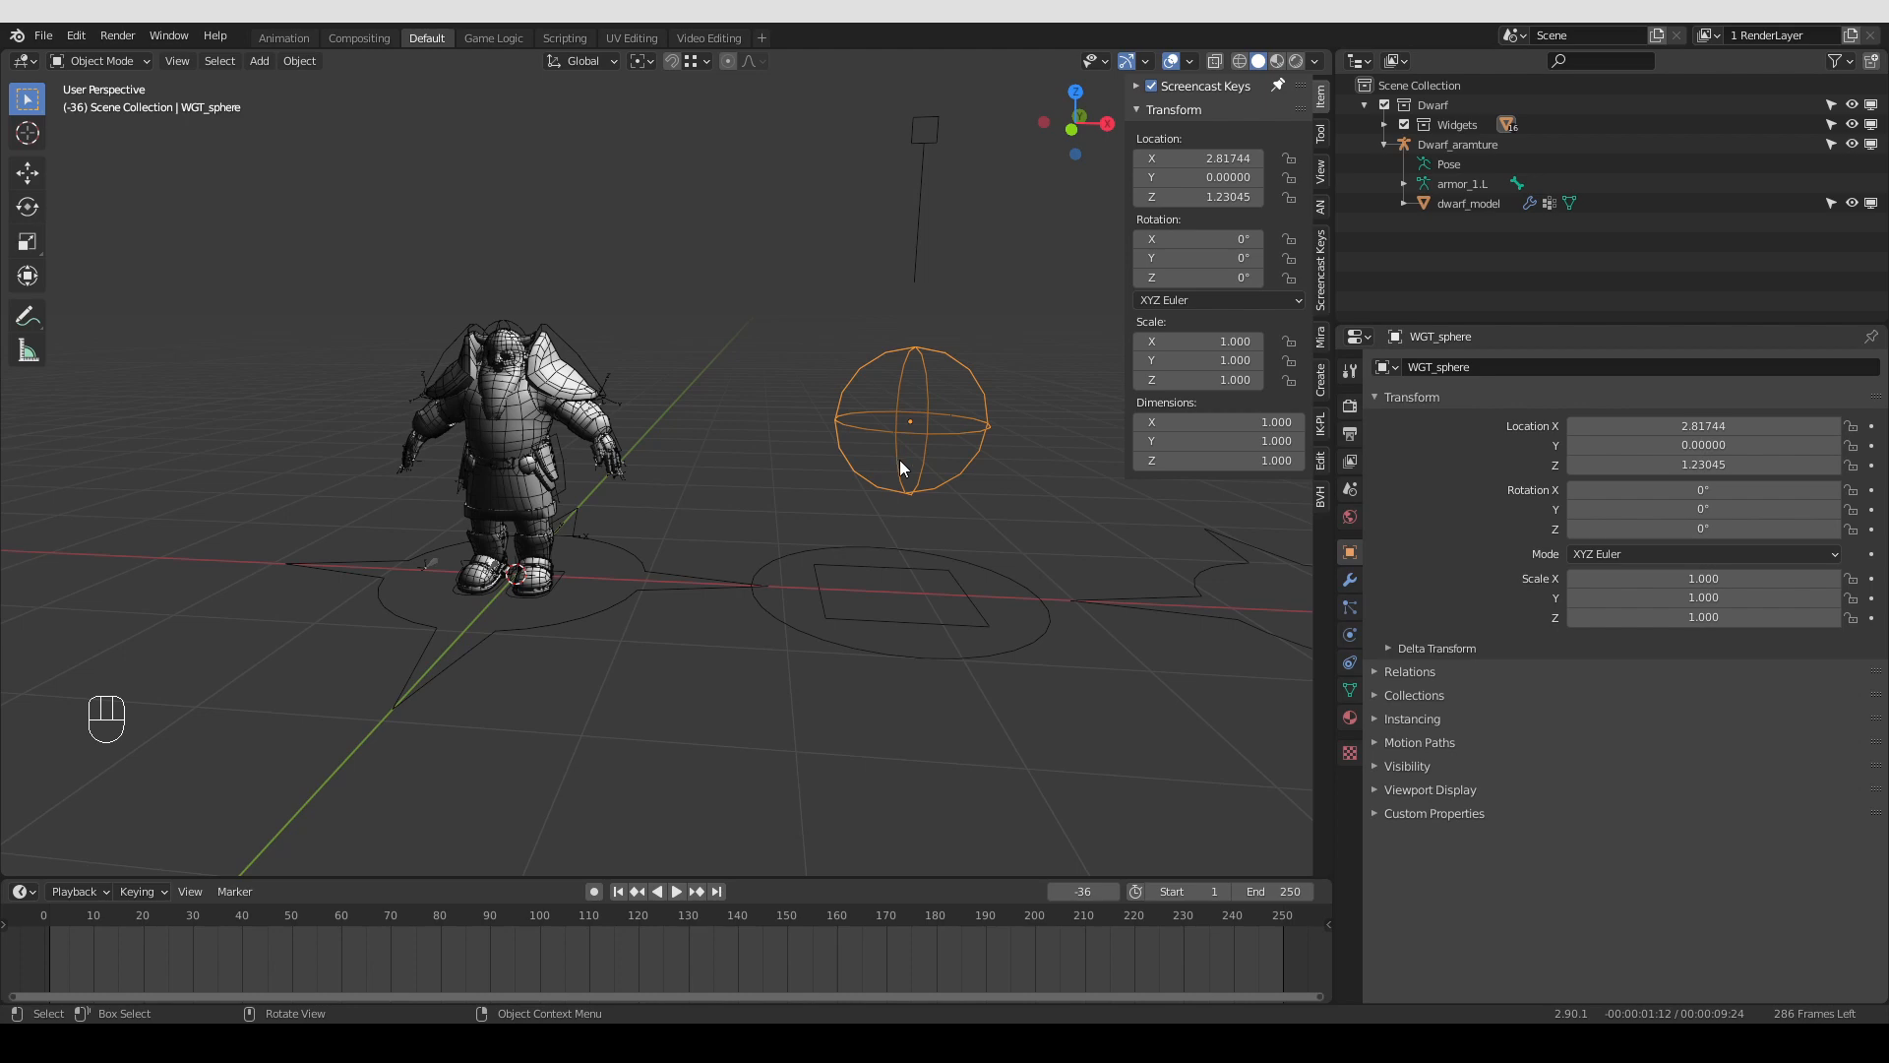
# Select both leg pole bones and both arm pole bones in pose mode, with arm_pole.R as the active bone
pyautogui.moveTo(833, 513); pyautogui.dragTo(683, 417, button='middle')
pyautogui.click(337, 569)
pyautogui.press('Tab')
pyautogui.click(334, 579)
pyautogui.keyDown('shift'); pyautogui.click(408, 589); pyautogui.keyUp('shift')
pyautogui.keyDown('shift'); pyautogui.click(755, 417); pyautogui.keyUp('shift')
pyautogui.keyDown('shift'); pyautogui.click(654, 288); pyautogui.keyUp('shift')
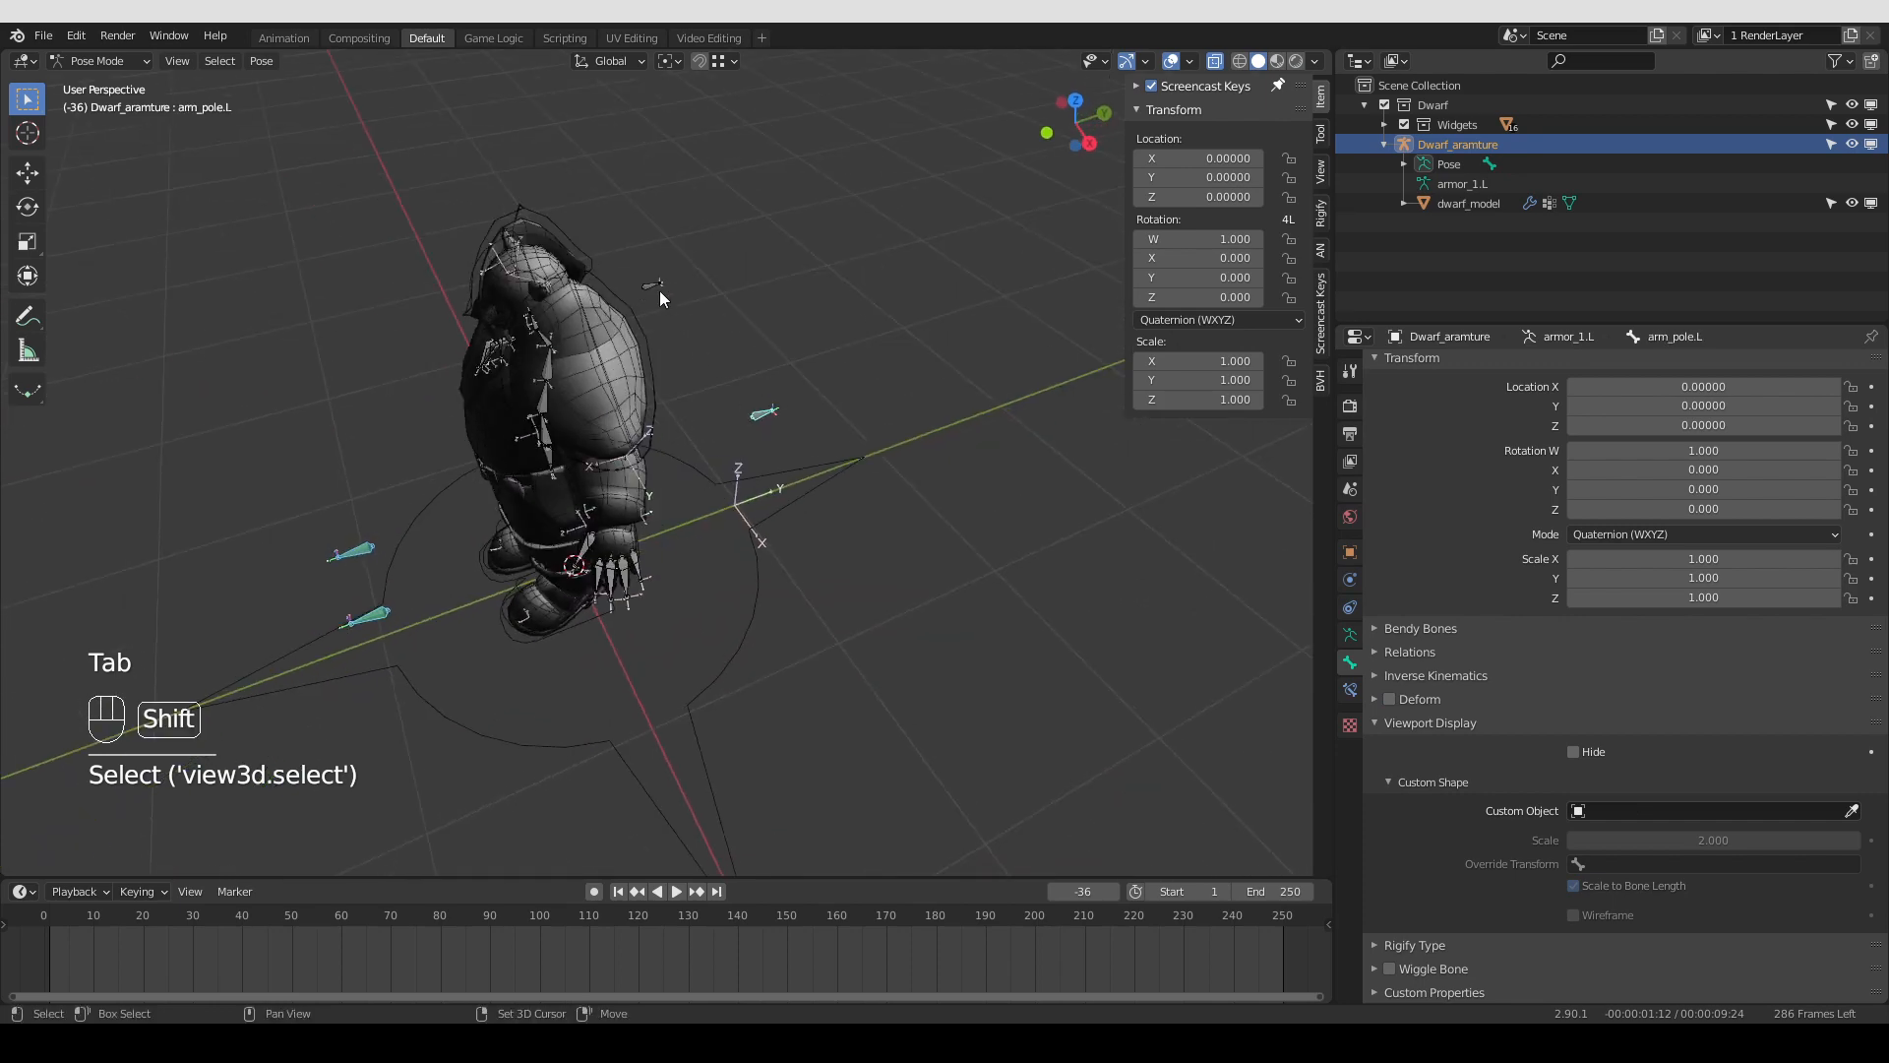
pyautogui.moveTo(410, 575)
pyautogui.mouseDown(button='middle')
pyautogui.moveTo(447, 535)
pyautogui.moveTo(423, 573)
pyautogui.mouseUp(button='middle')
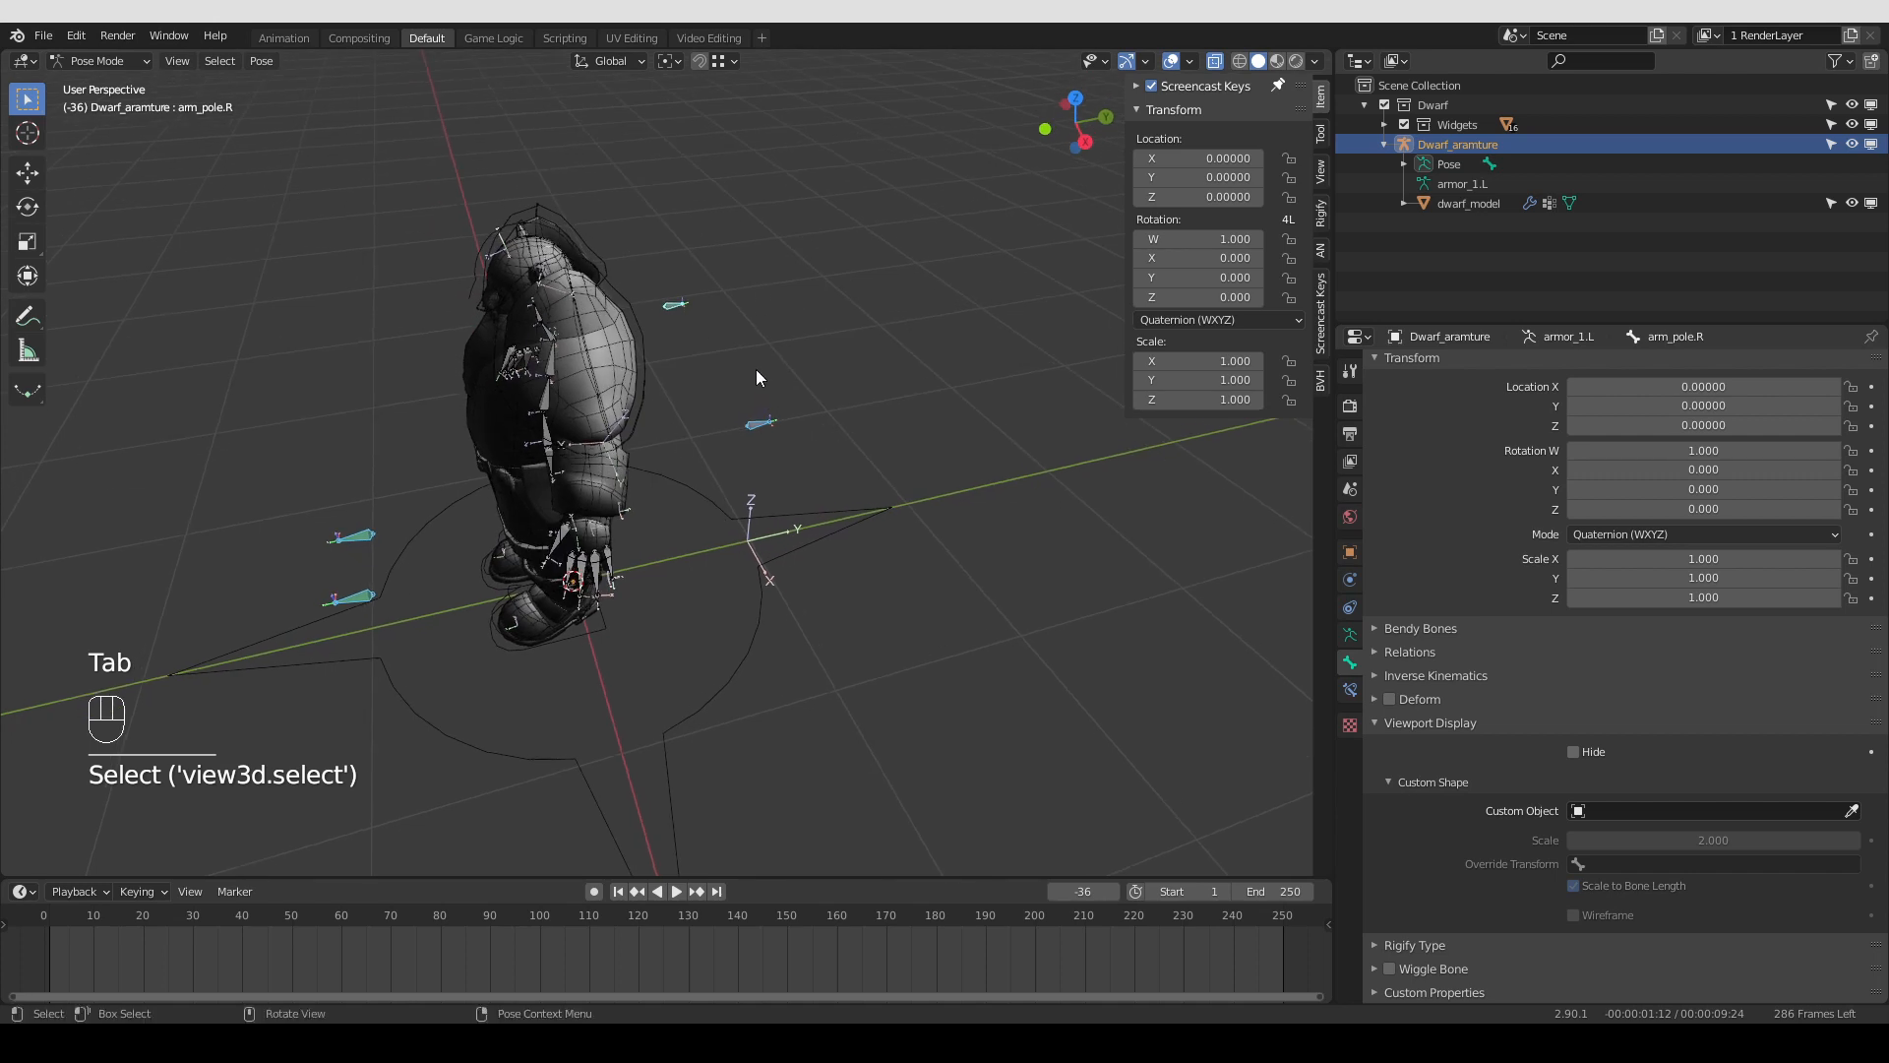
# Assign WGT_sphere as the custom shape of arm_pole.R and copy it to the other selected pole bones
pyautogui.click(1622, 809)
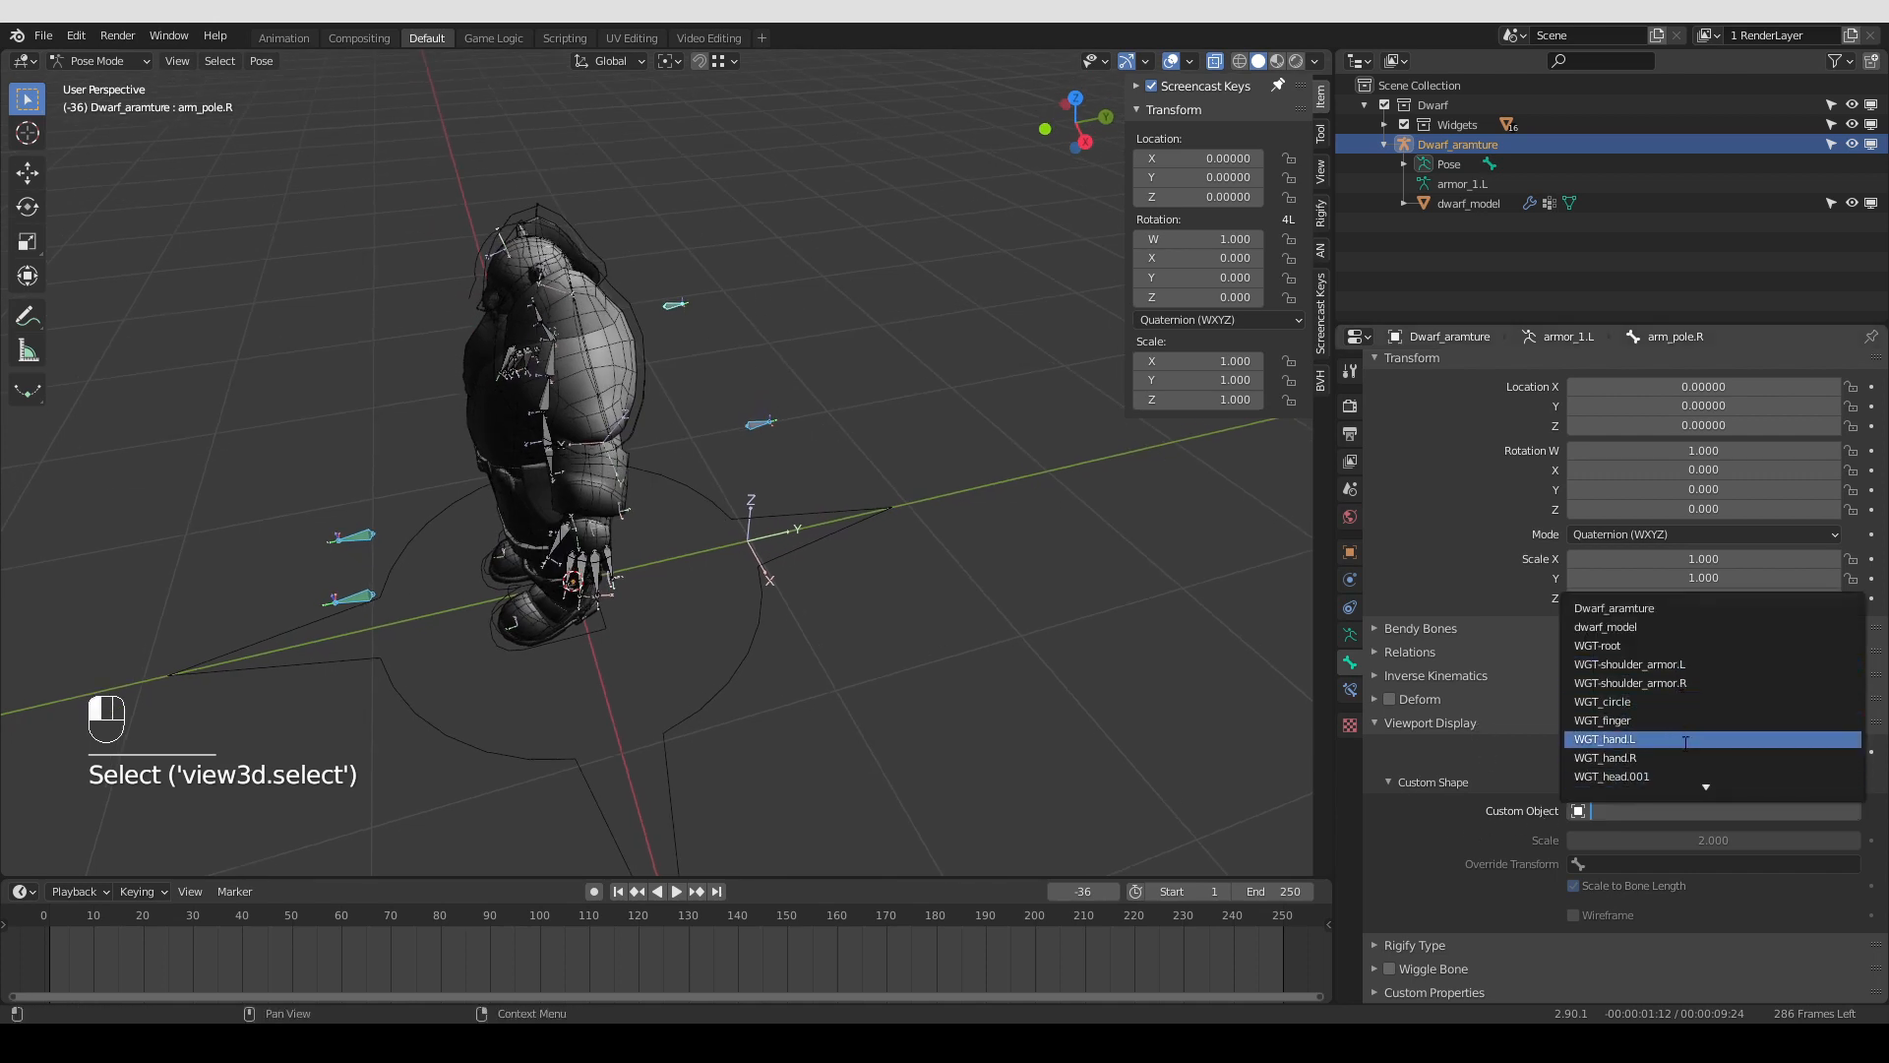
pyautogui.write('spe')
pyautogui.press('BackSpace')
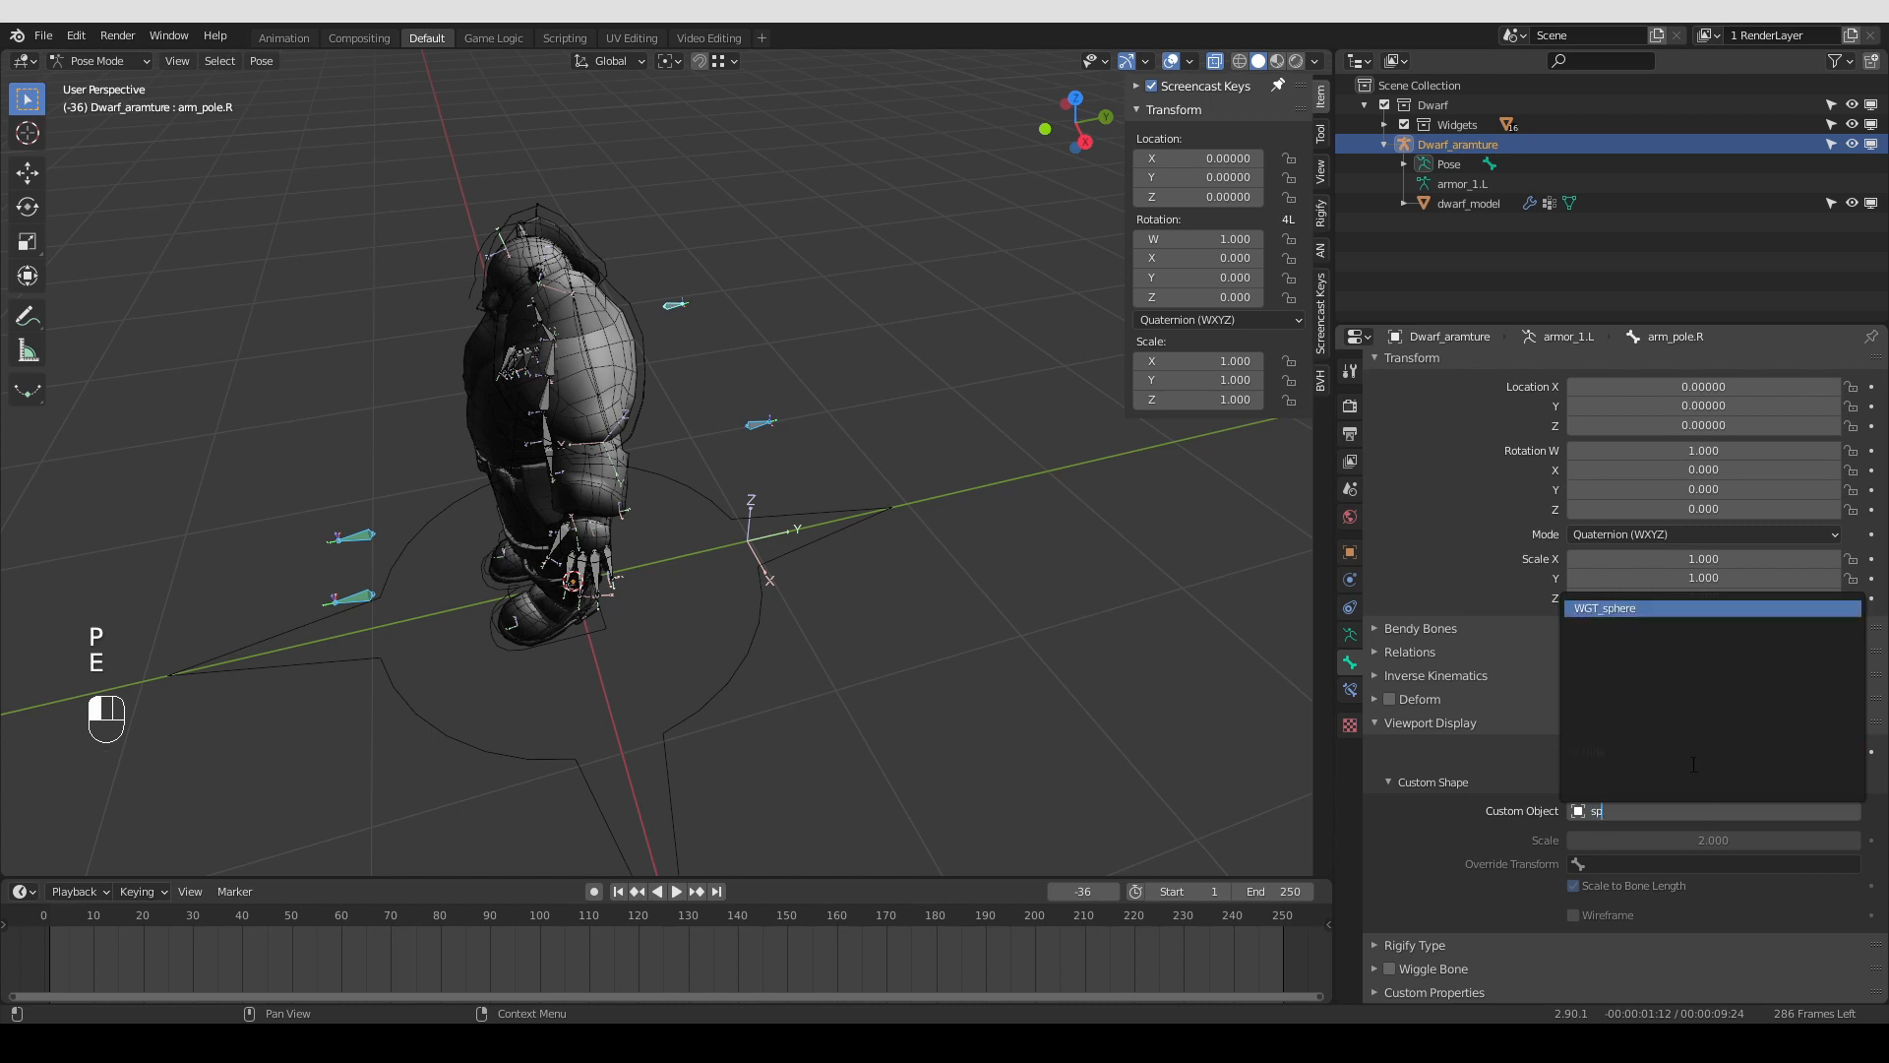
pyautogui.click(1639, 608)
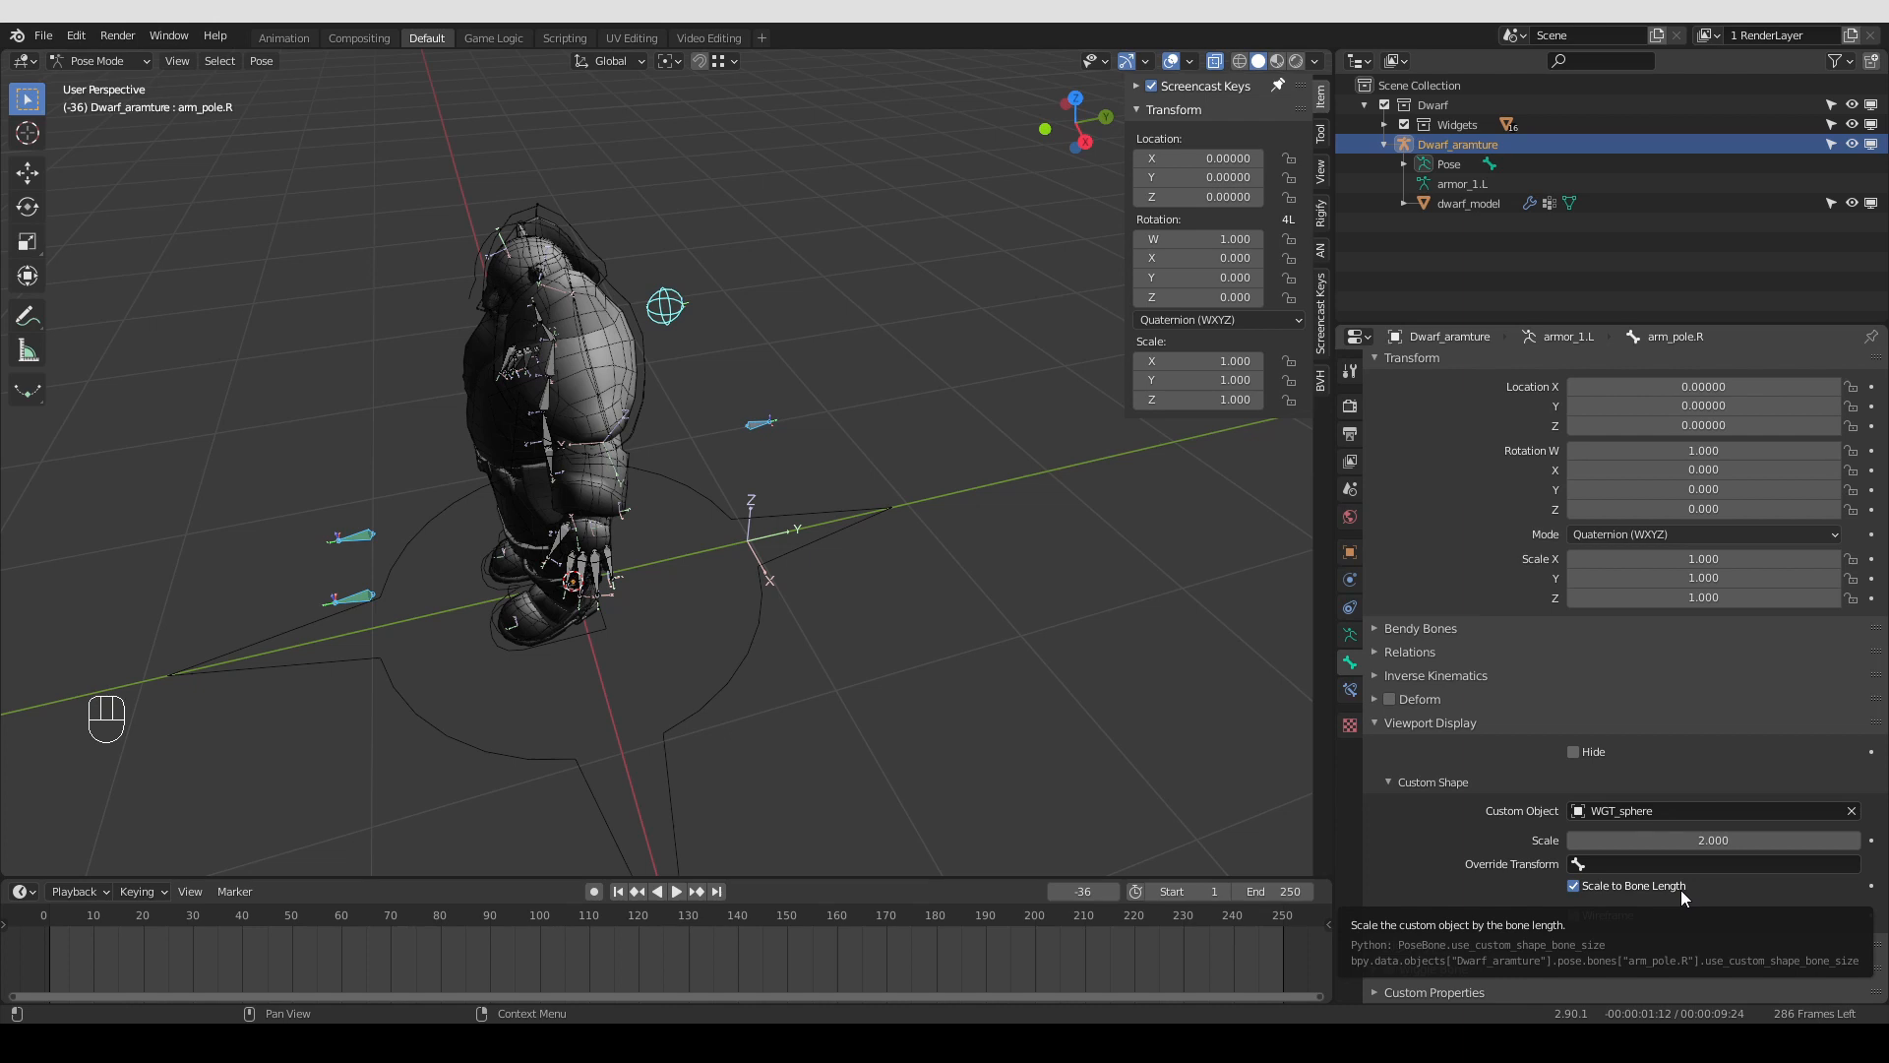
pyautogui.rightClick(1643, 809)
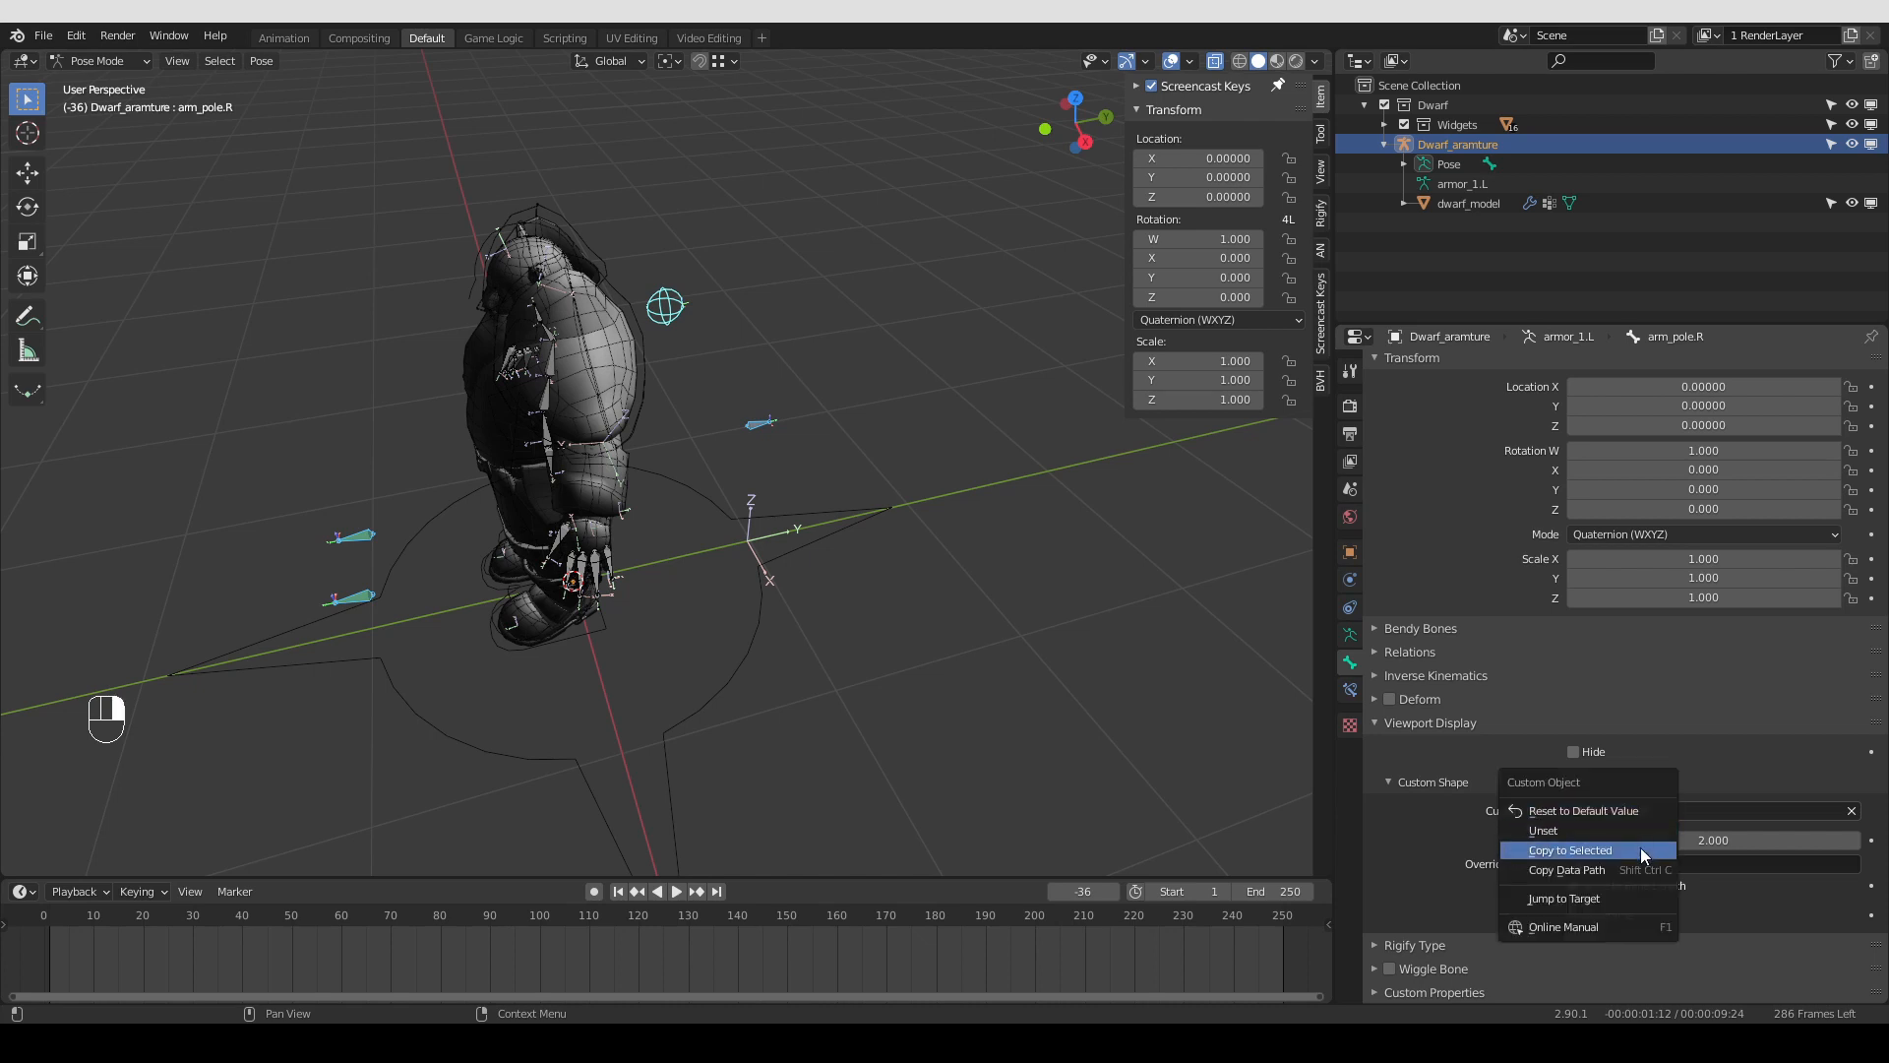
pyautogui.click(1642, 849)
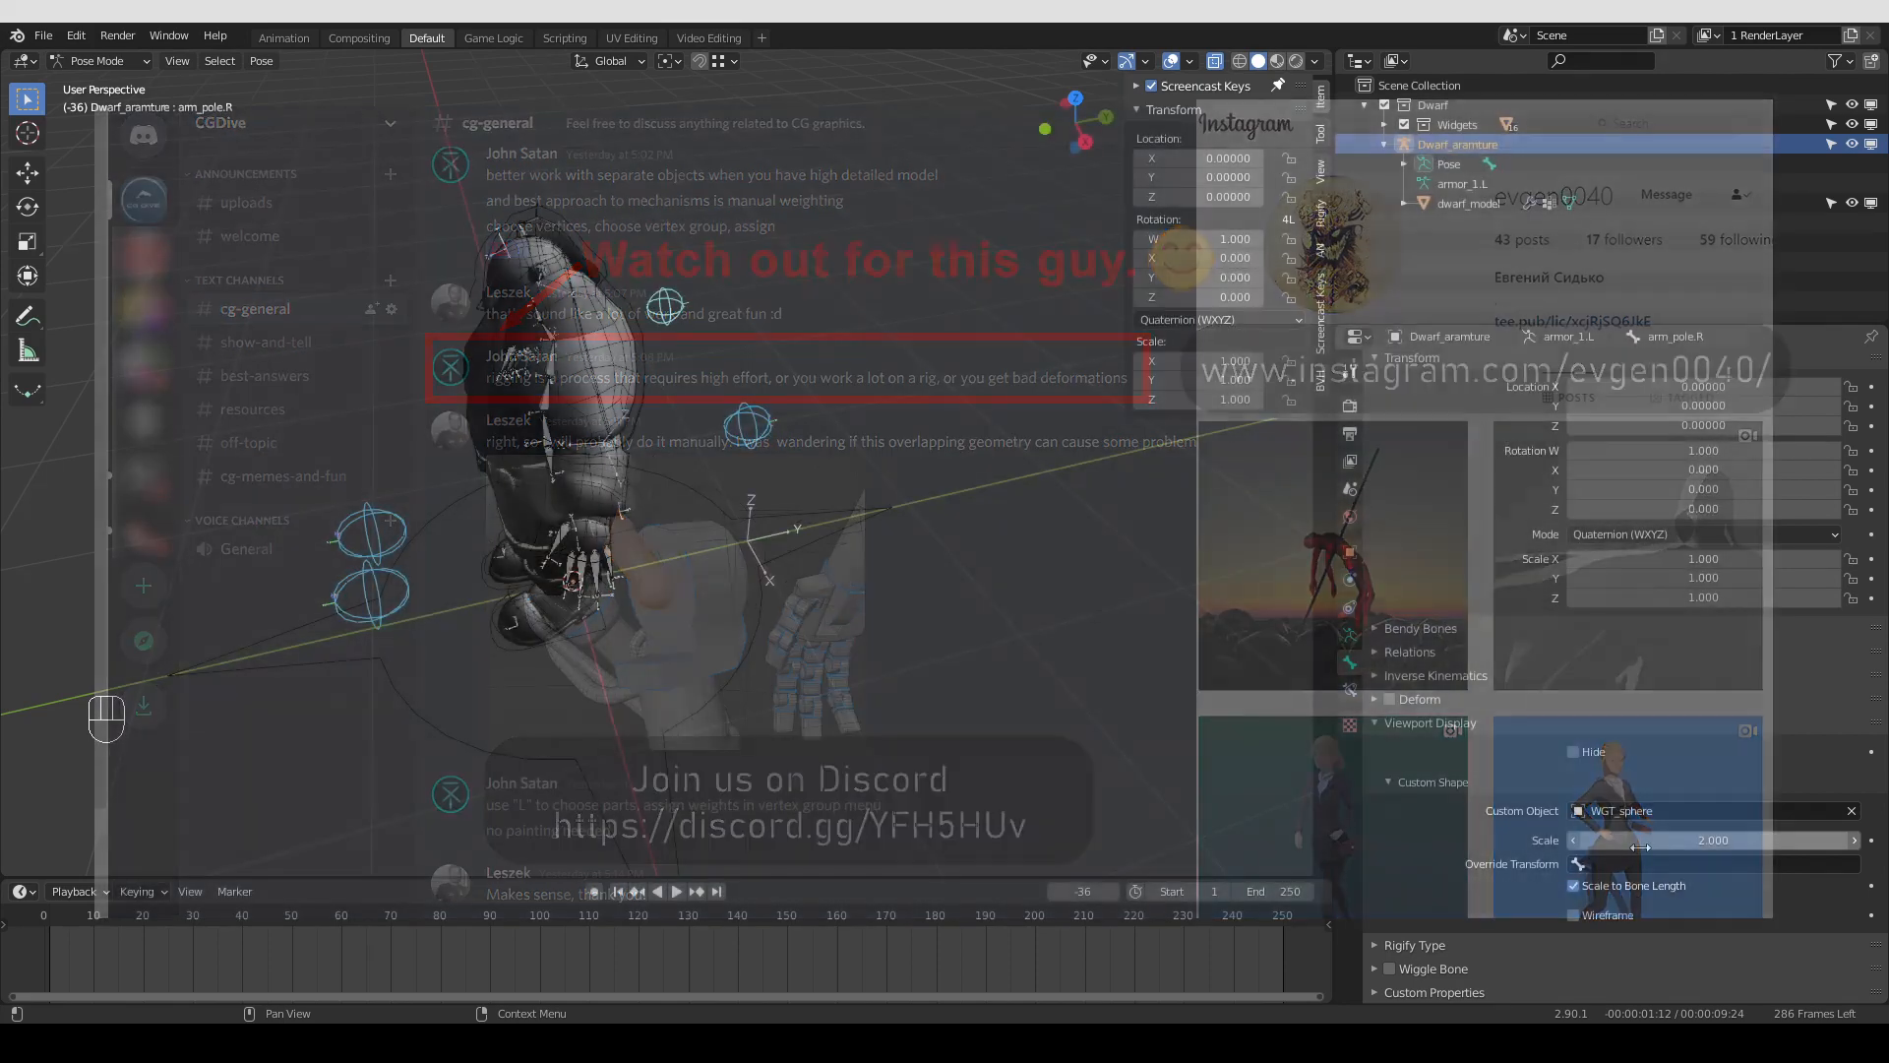
# Select both leg pole bones and set their custom shape scale to 1.100
pyautogui.moveTo(374, 628); pyautogui.dragTo(494, 547, button='middle')
pyautogui.click(478, 558)
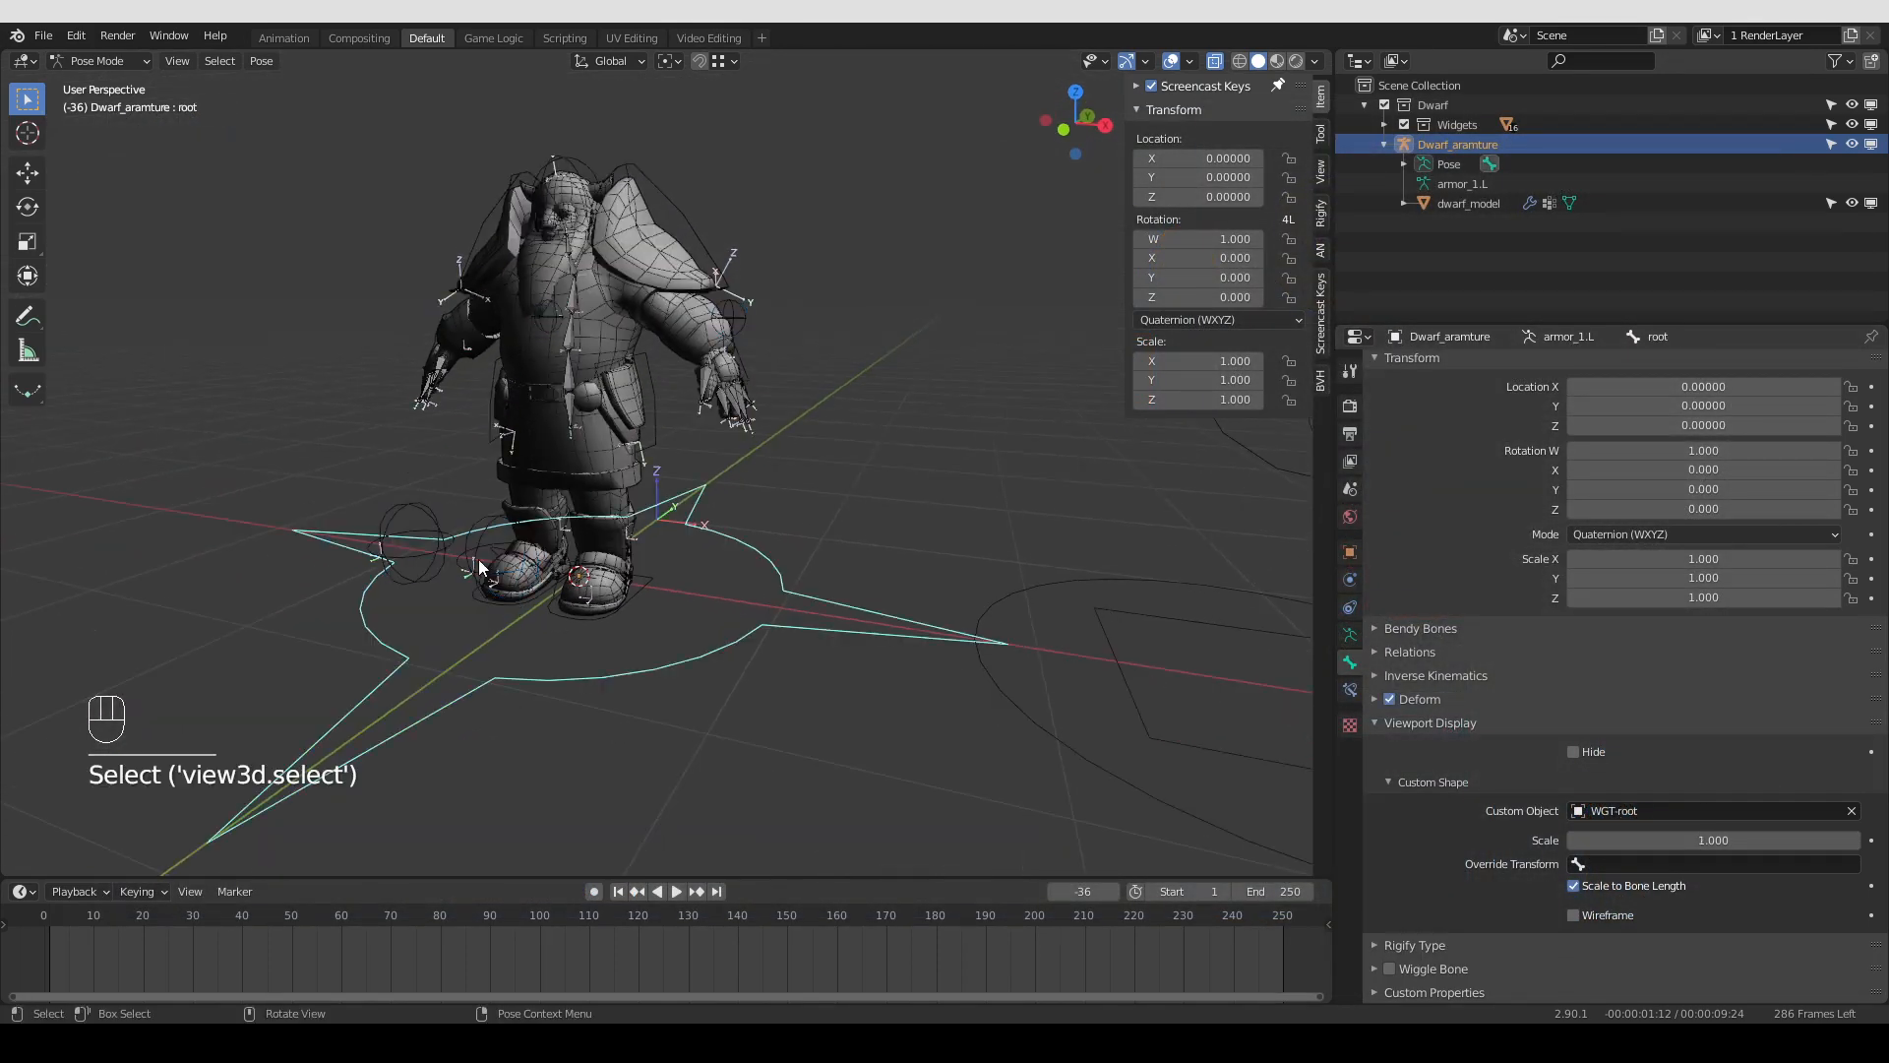
pyautogui.keyDown('shift'); pyautogui.click(478, 559); pyautogui.keyUp('shift')
pyautogui.click(423, 545)
pyautogui.keyDown('shift'); pyautogui.click(479, 576); pyautogui.keyUp('shift')
pyautogui.keyDown('alt'); pyautogui.moveTo(1727, 836); pyautogui.dragTo(1639, 836); pyautogui.keyUp('alt')
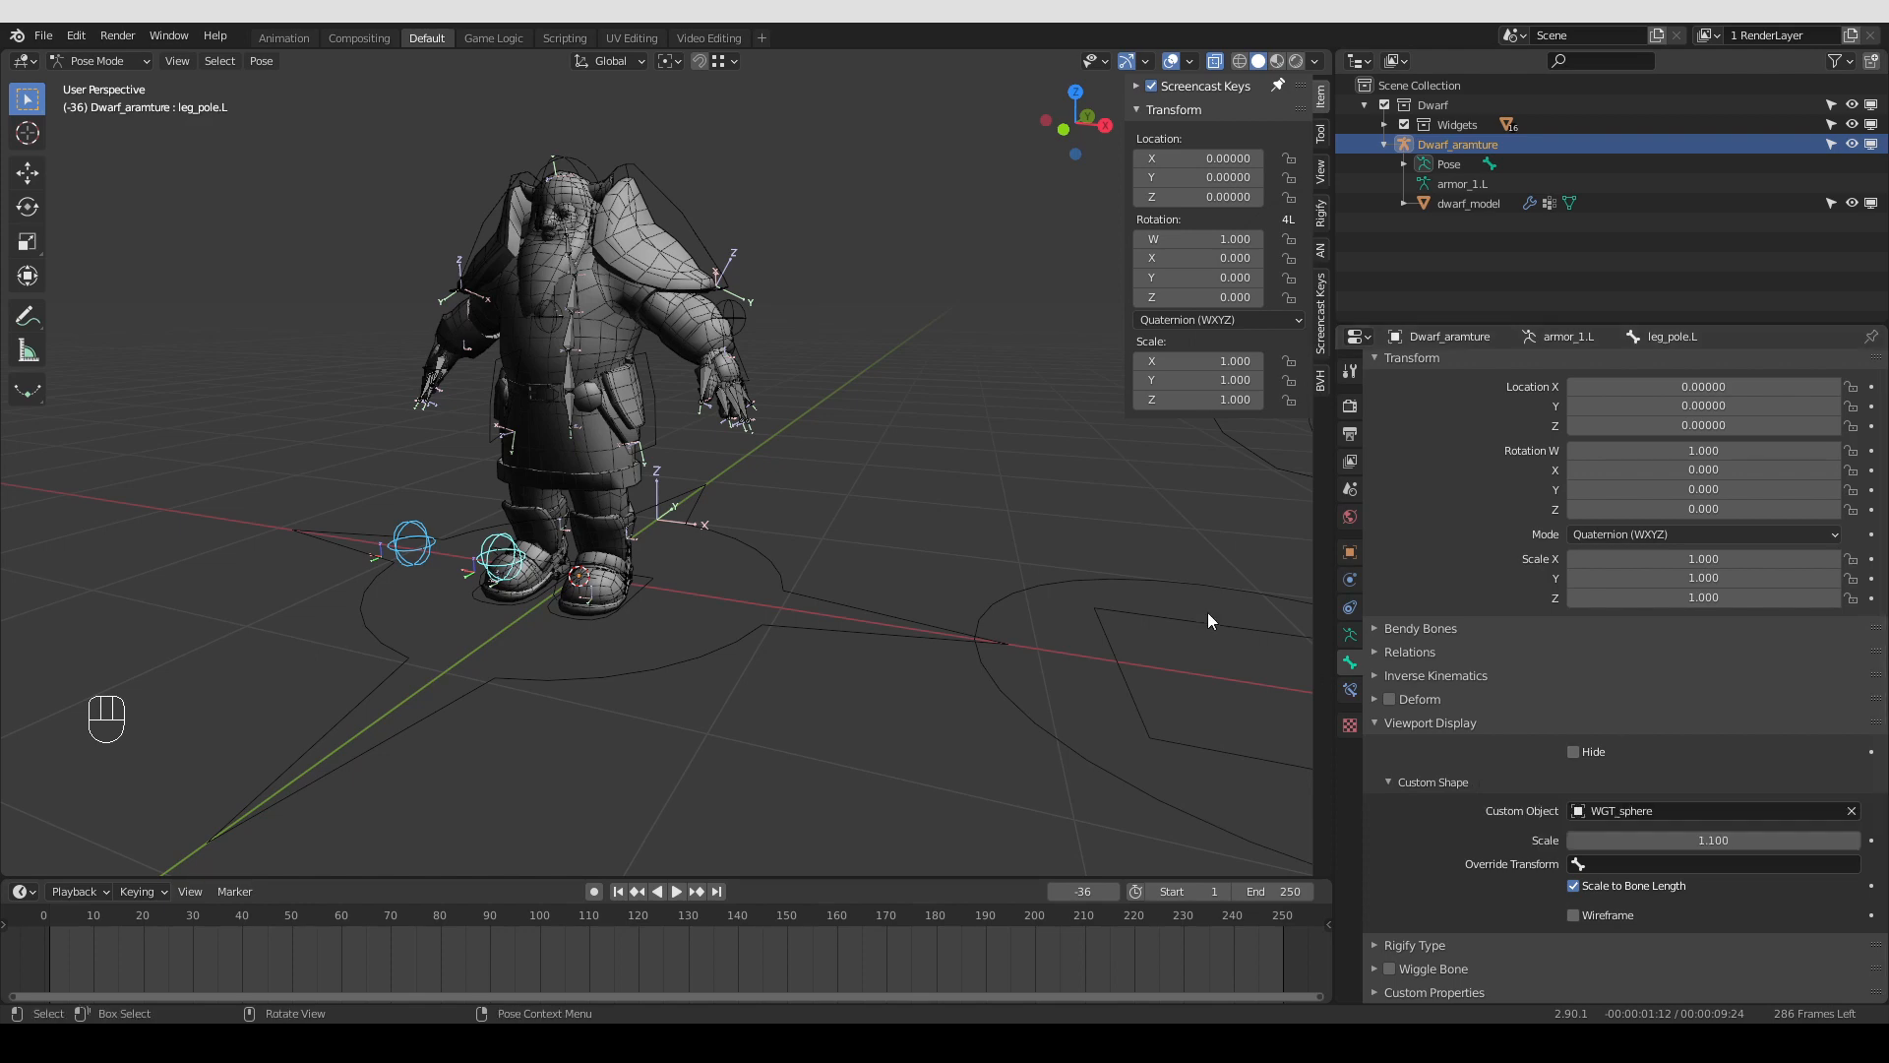
# Draw a curved freehand annotation stroke alongside the second spine bone above the dwarf's belt
pyautogui.keyDown('shift'); pyautogui.moveTo(763, 462); pyautogui.dragTo(790, 595, button='middle'); pyautogui.keyUp('shift')
pyautogui.scroll(2, 580, 513)
pyautogui.scroll(1, 580, 527)
pyautogui.keyDown('shift'); pyautogui.moveTo(611, 599); pyautogui.dragTo(631, 537, button='middle'); pyautogui.keyUp('shift')
pyautogui.scroll(1, 641, 536)
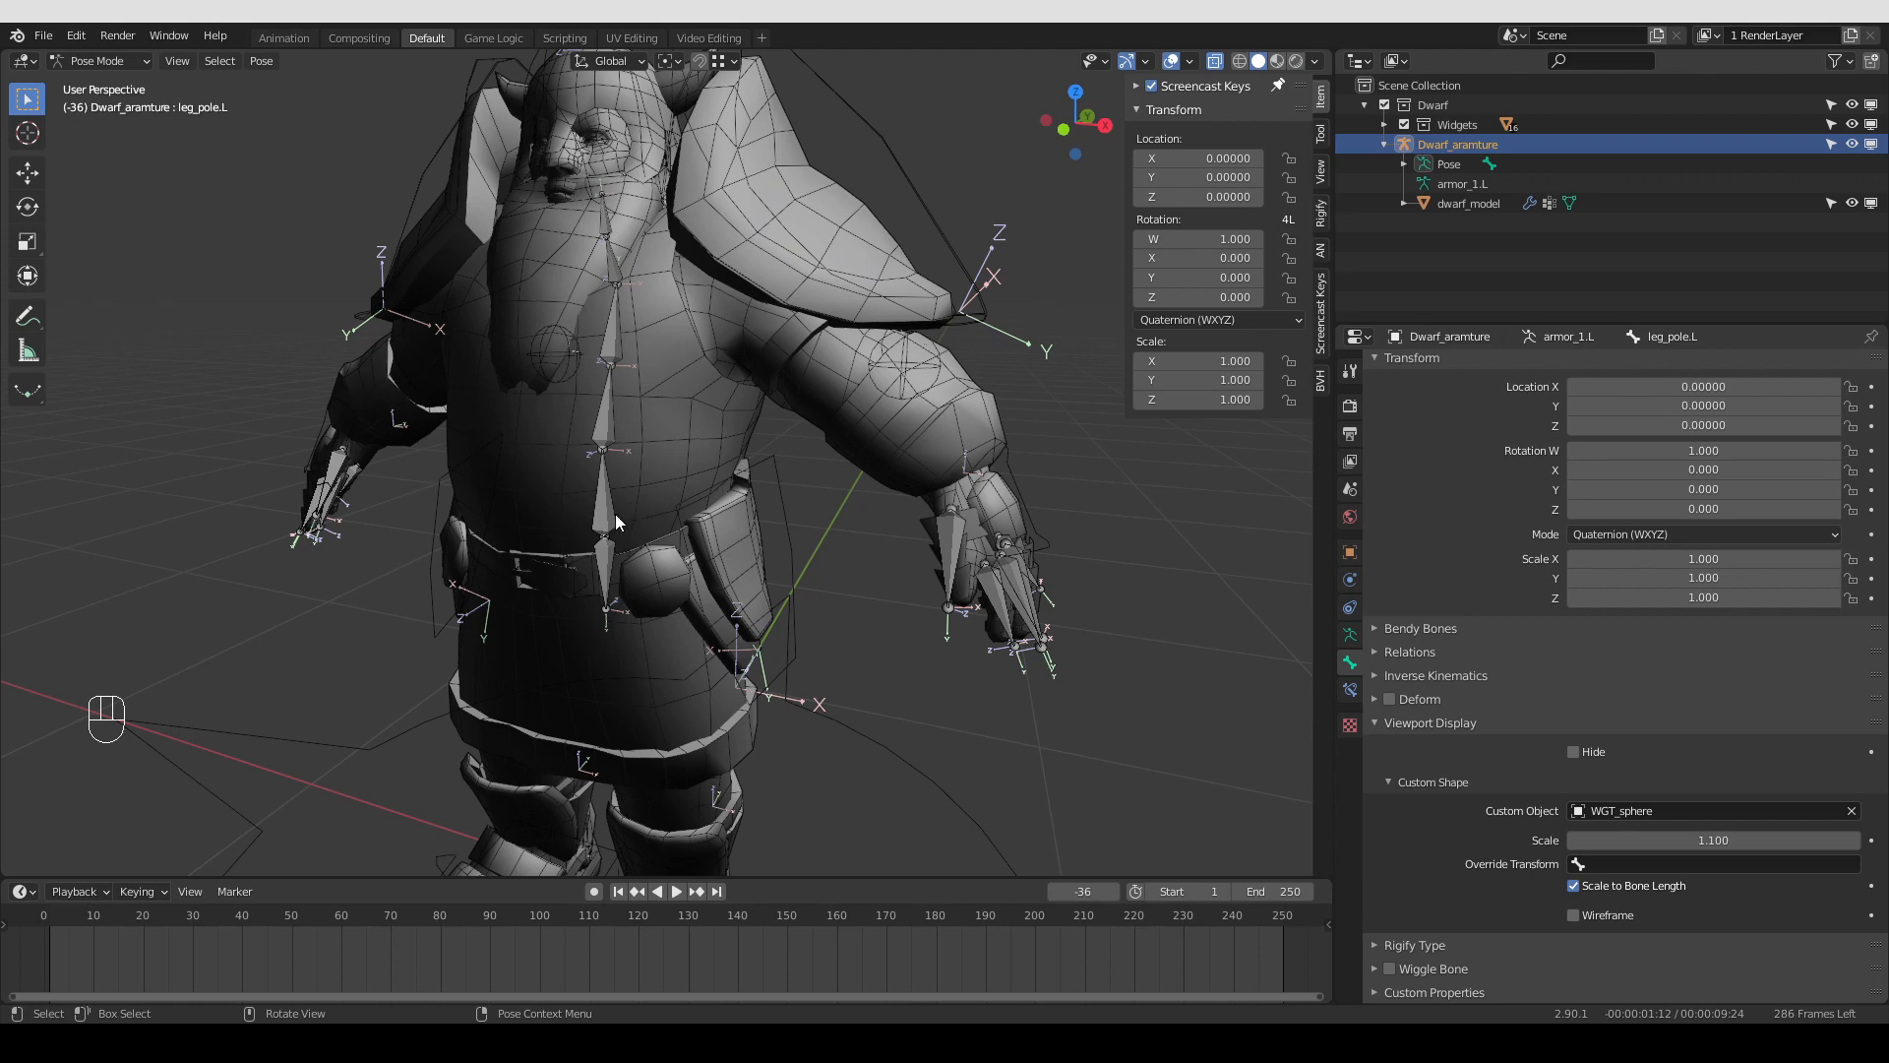
pyautogui.scroll(3, 612, 534)
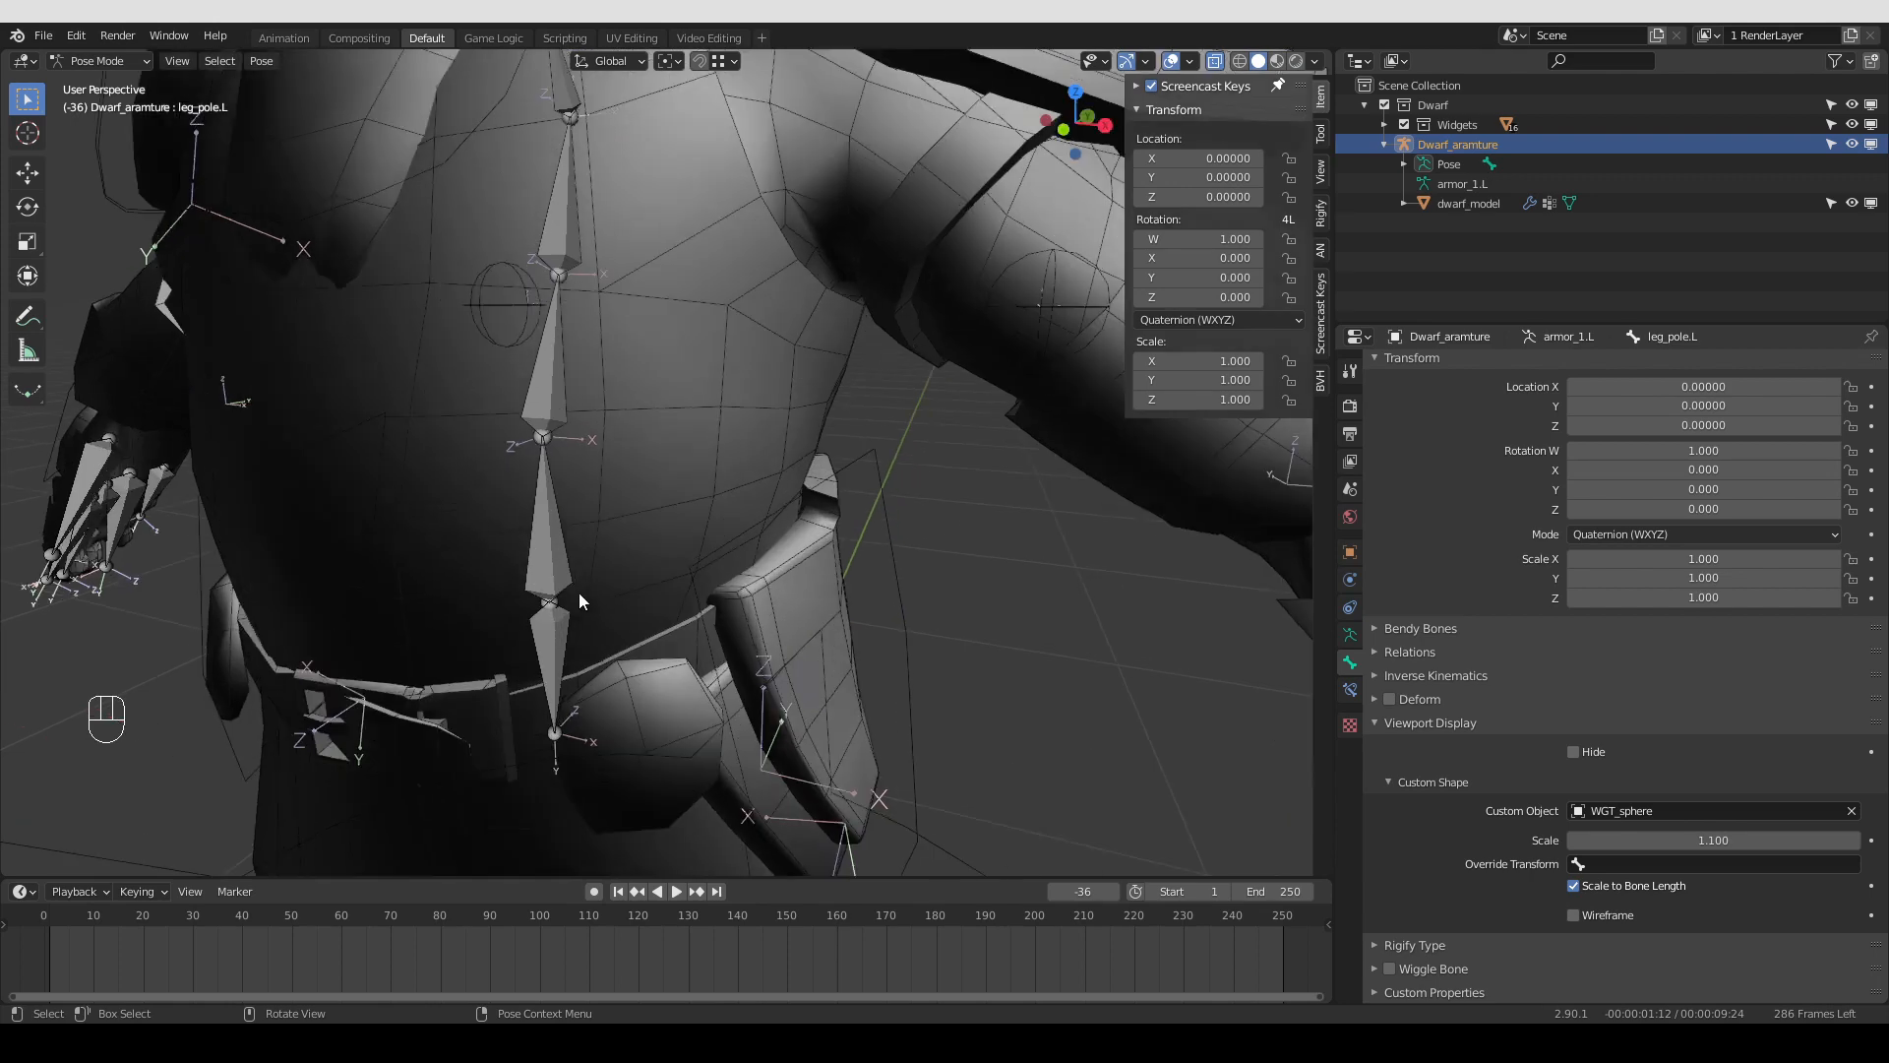
pyautogui.moveTo(585, 592); pyautogui.dragTo(562, 430)
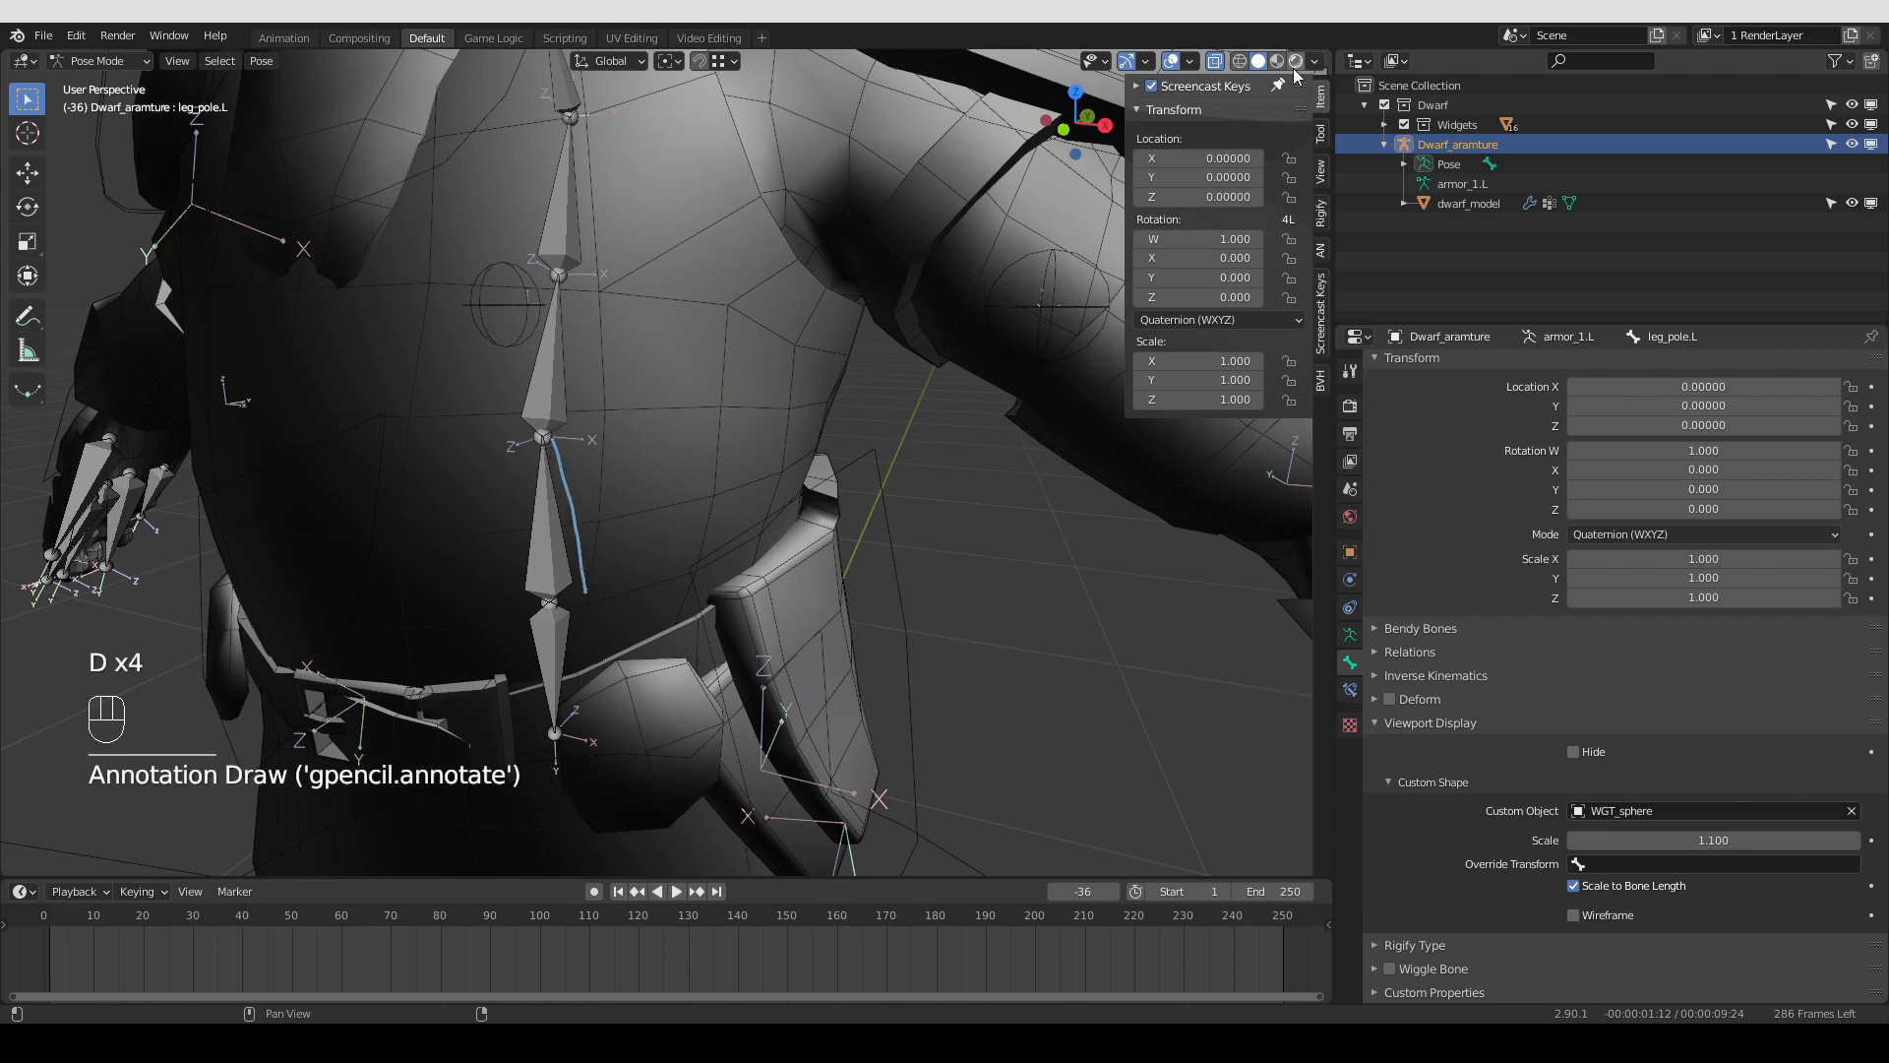
# Switch the viewport to wireframe shading and draw short annotation strokes along the Y axes of the dwarf's spine bones
pyautogui.click(1240, 61)
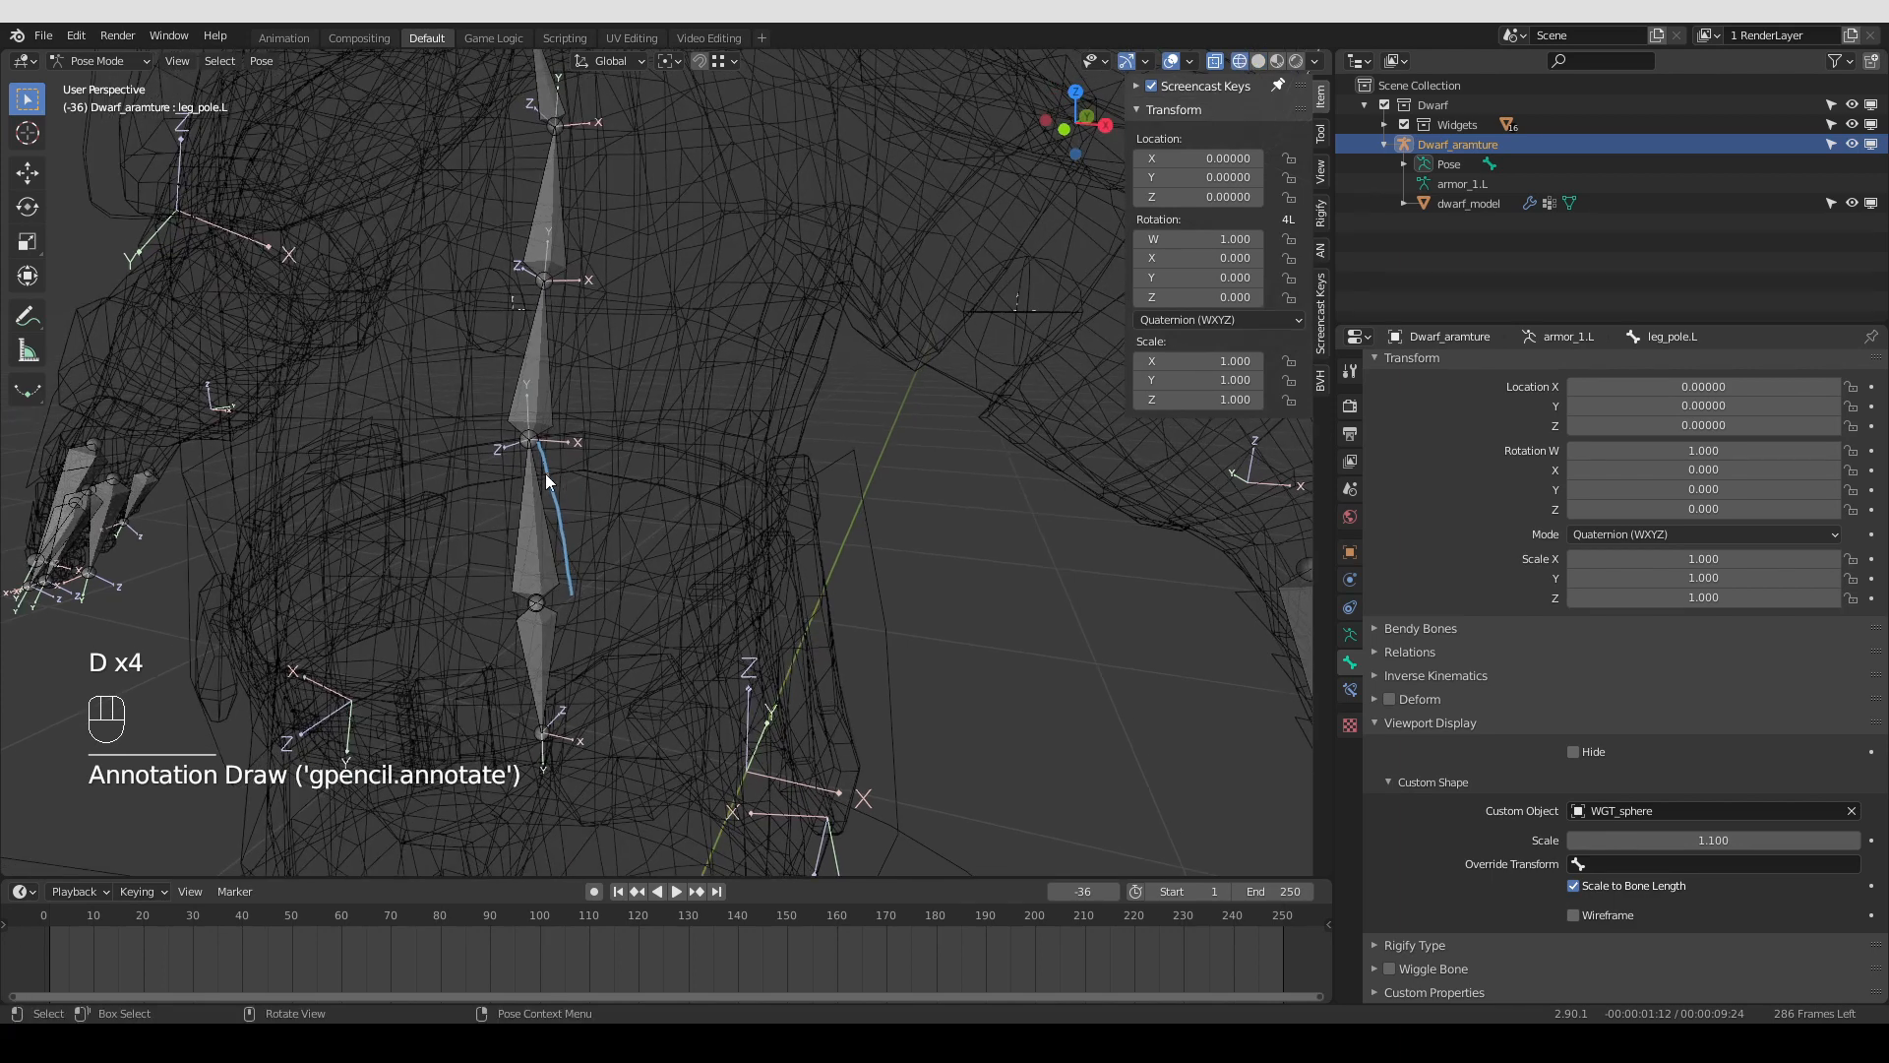
pyautogui.scroll(1, 536, 442)
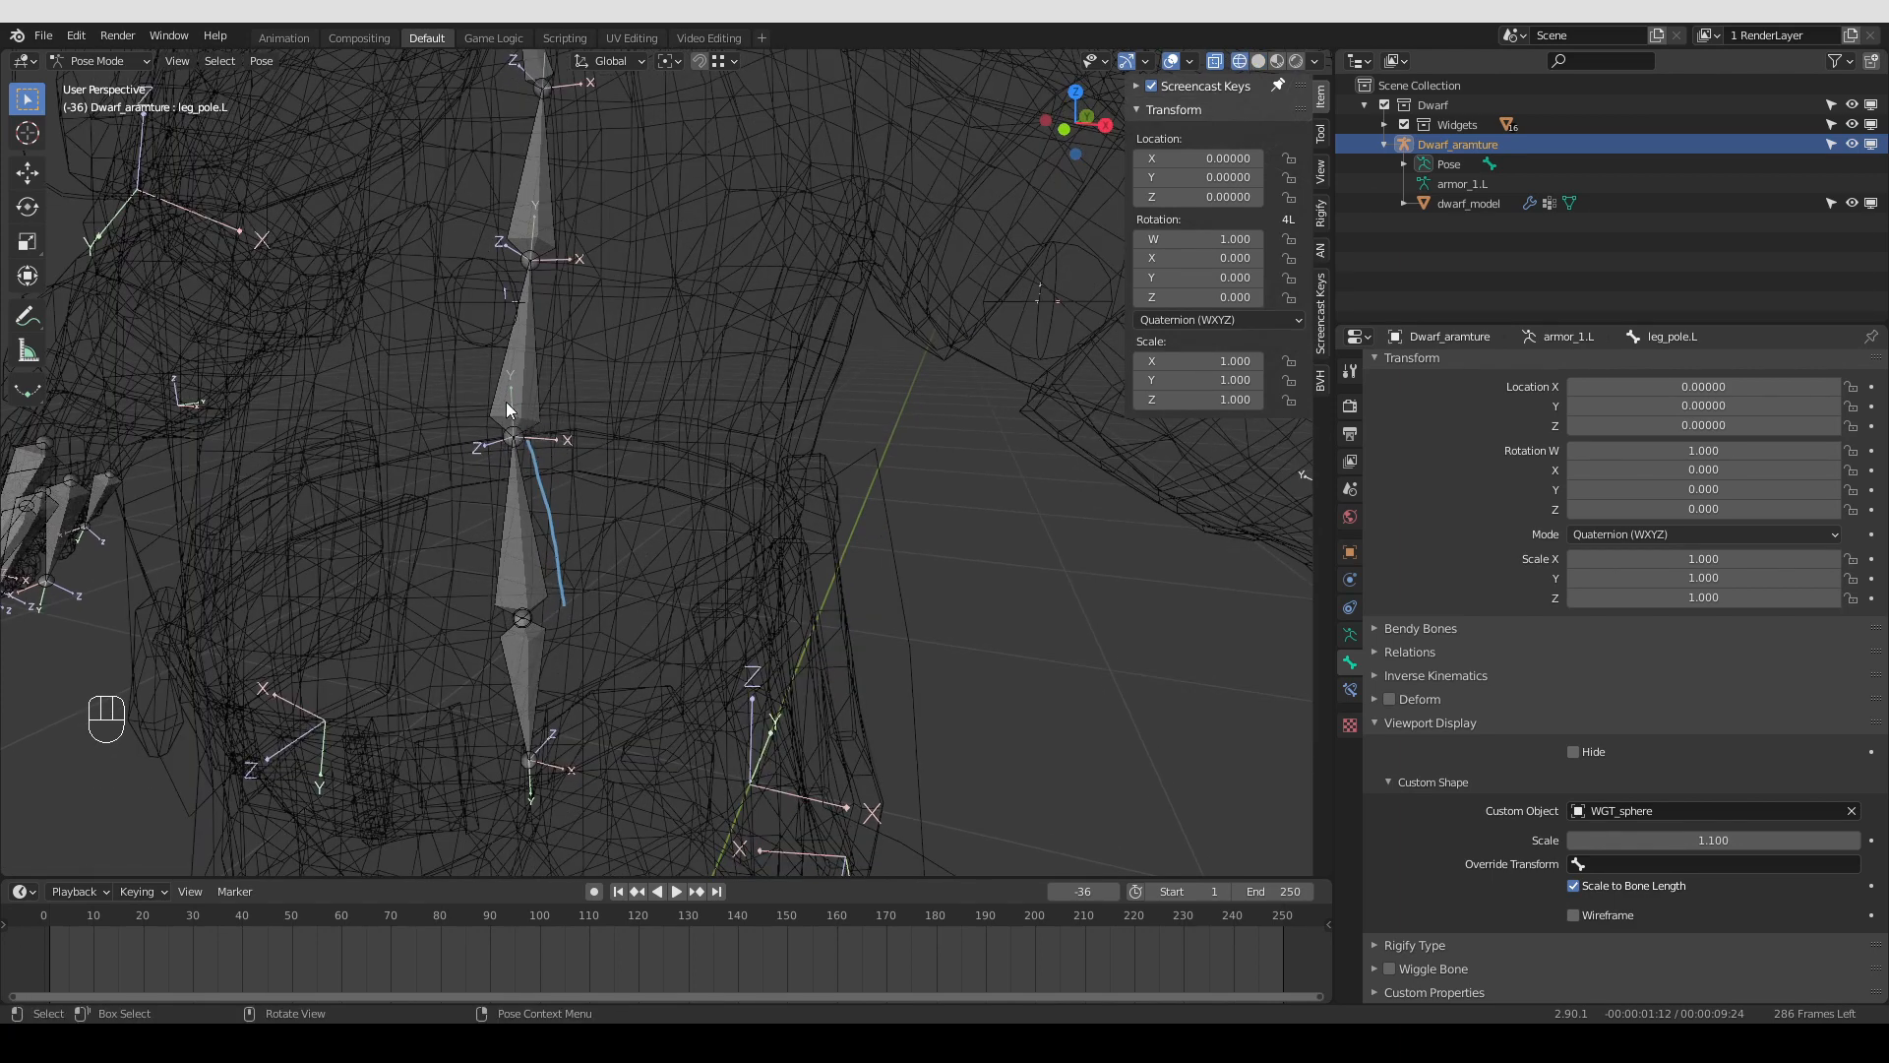
pyautogui.scroll(1, 530, 414)
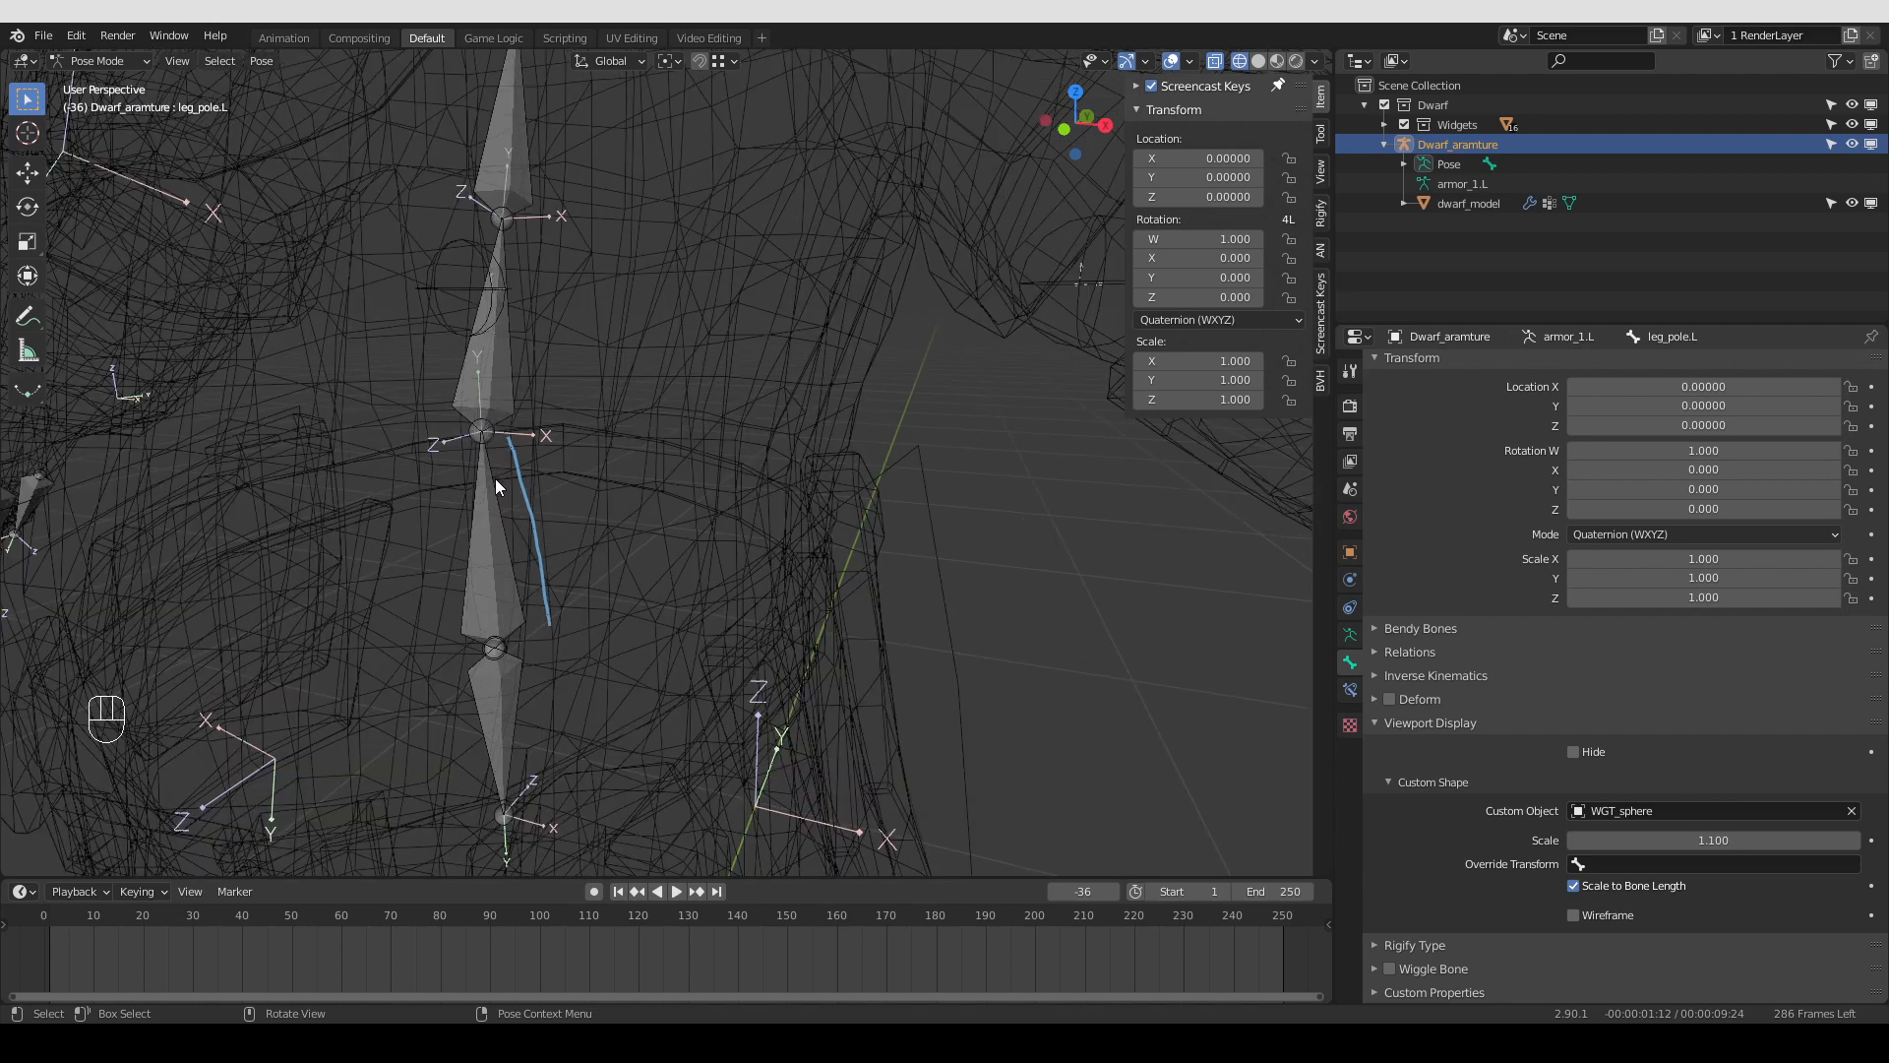
pyautogui.moveTo(494, 478); pyautogui.dragTo(486, 362)
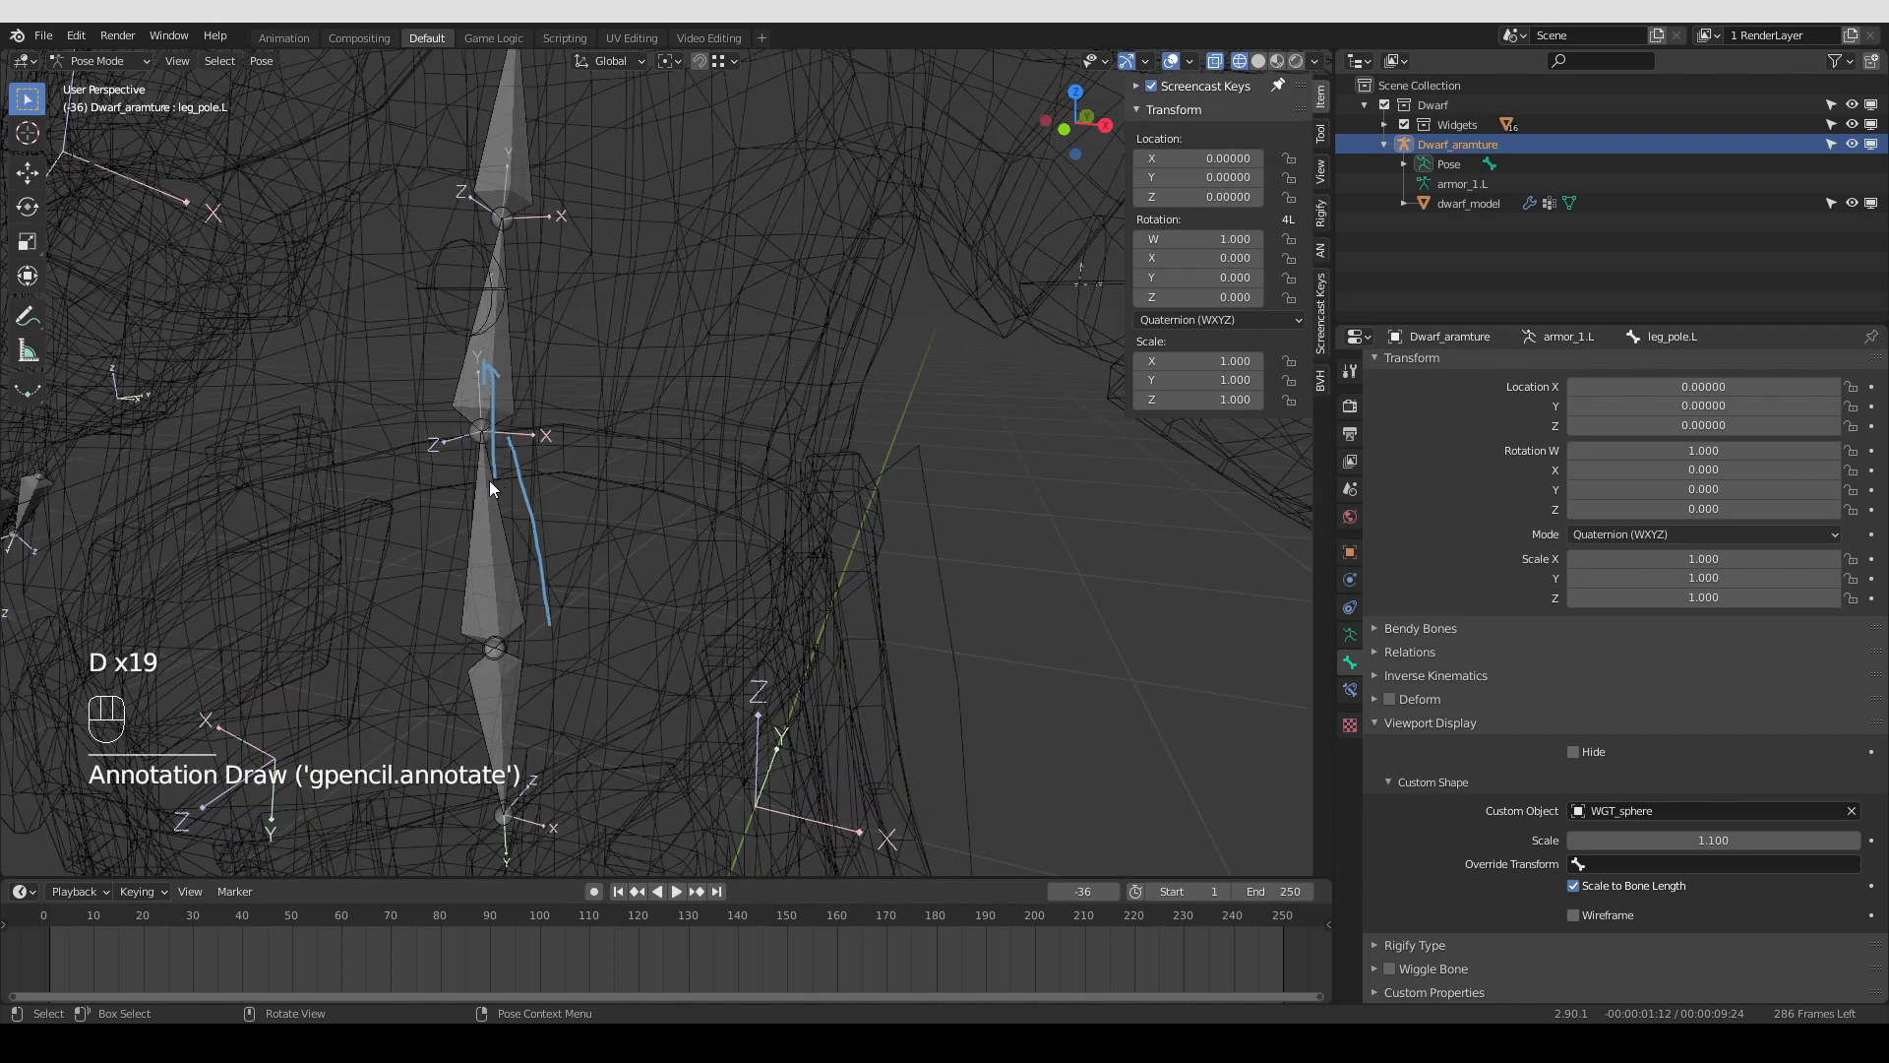
pyautogui.keyDown('shift'); pyautogui.moveTo(492, 285); pyautogui.dragTo(489, 317, button='middle'); pyautogui.keyUp('shift')
pyautogui.moveTo(502, 278); pyautogui.dragTo(508, 205)
pyautogui.keyDown('shift'); pyautogui.moveTo(529, 191); pyautogui.dragTo(520, 451, button='middle'); pyautogui.keyUp('shift')
pyautogui.scroll(-2, 520, 450)
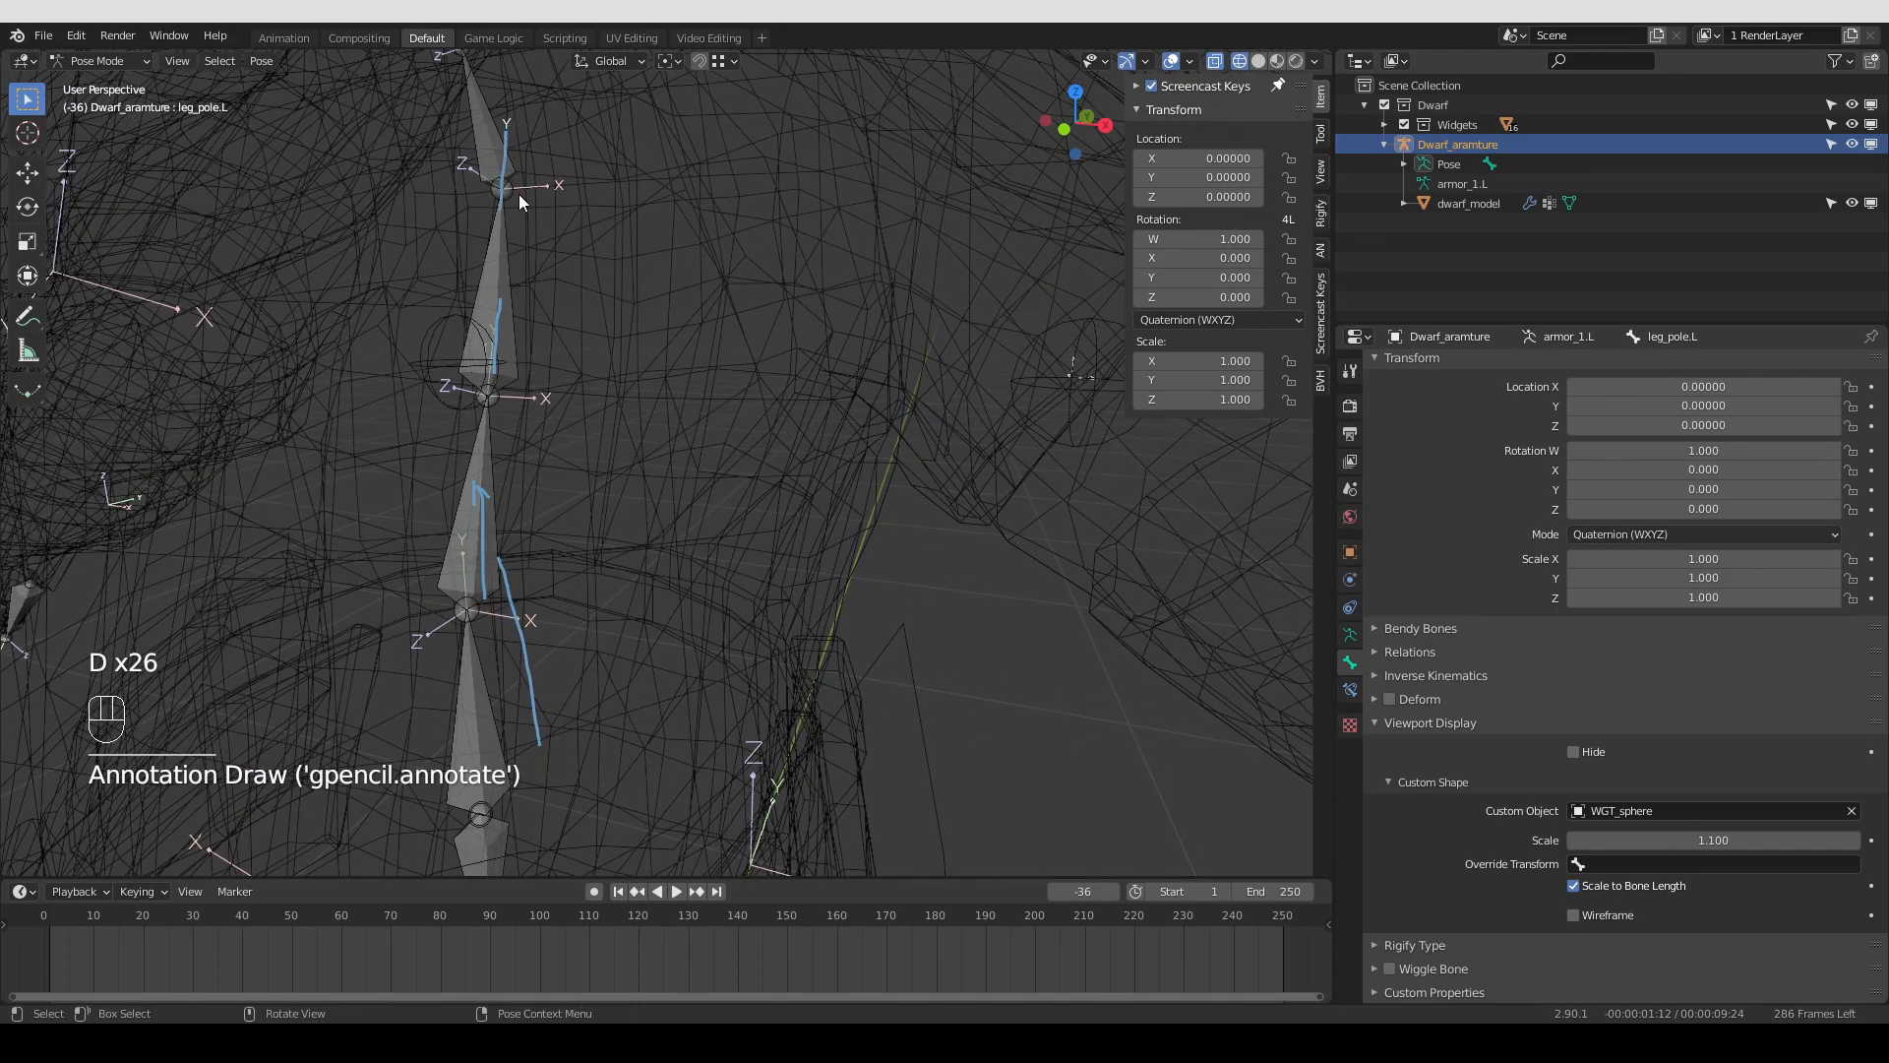
# Remove the annotation layer holding the strokes drawn along the spine bones
pyautogui.scroll(-1, 549, 322)
pyautogui.scroll(-2, 549, 321)
pyautogui.keyDown('shift'); pyautogui.moveTo(984, 620); pyautogui.dragTo(901, 321, button='middle'); pyautogui.keyUp('shift')
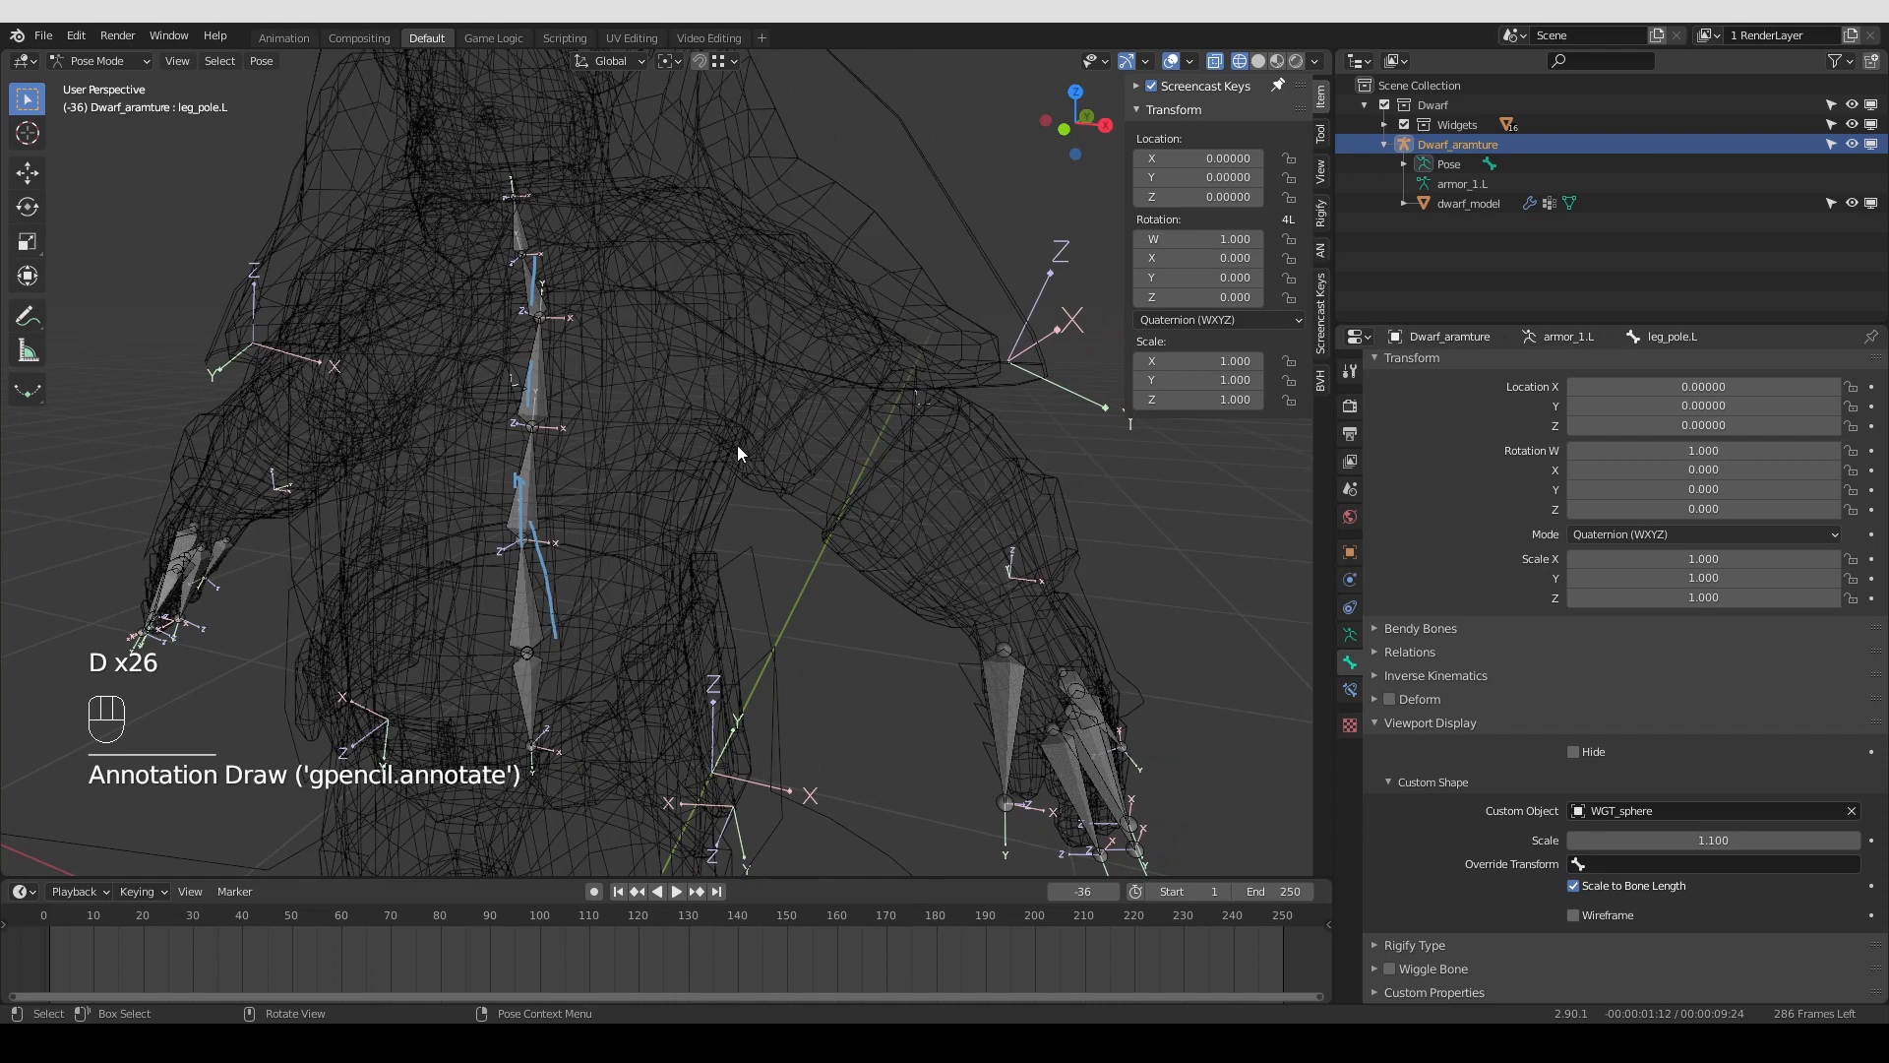
pyautogui.click(1320, 172)
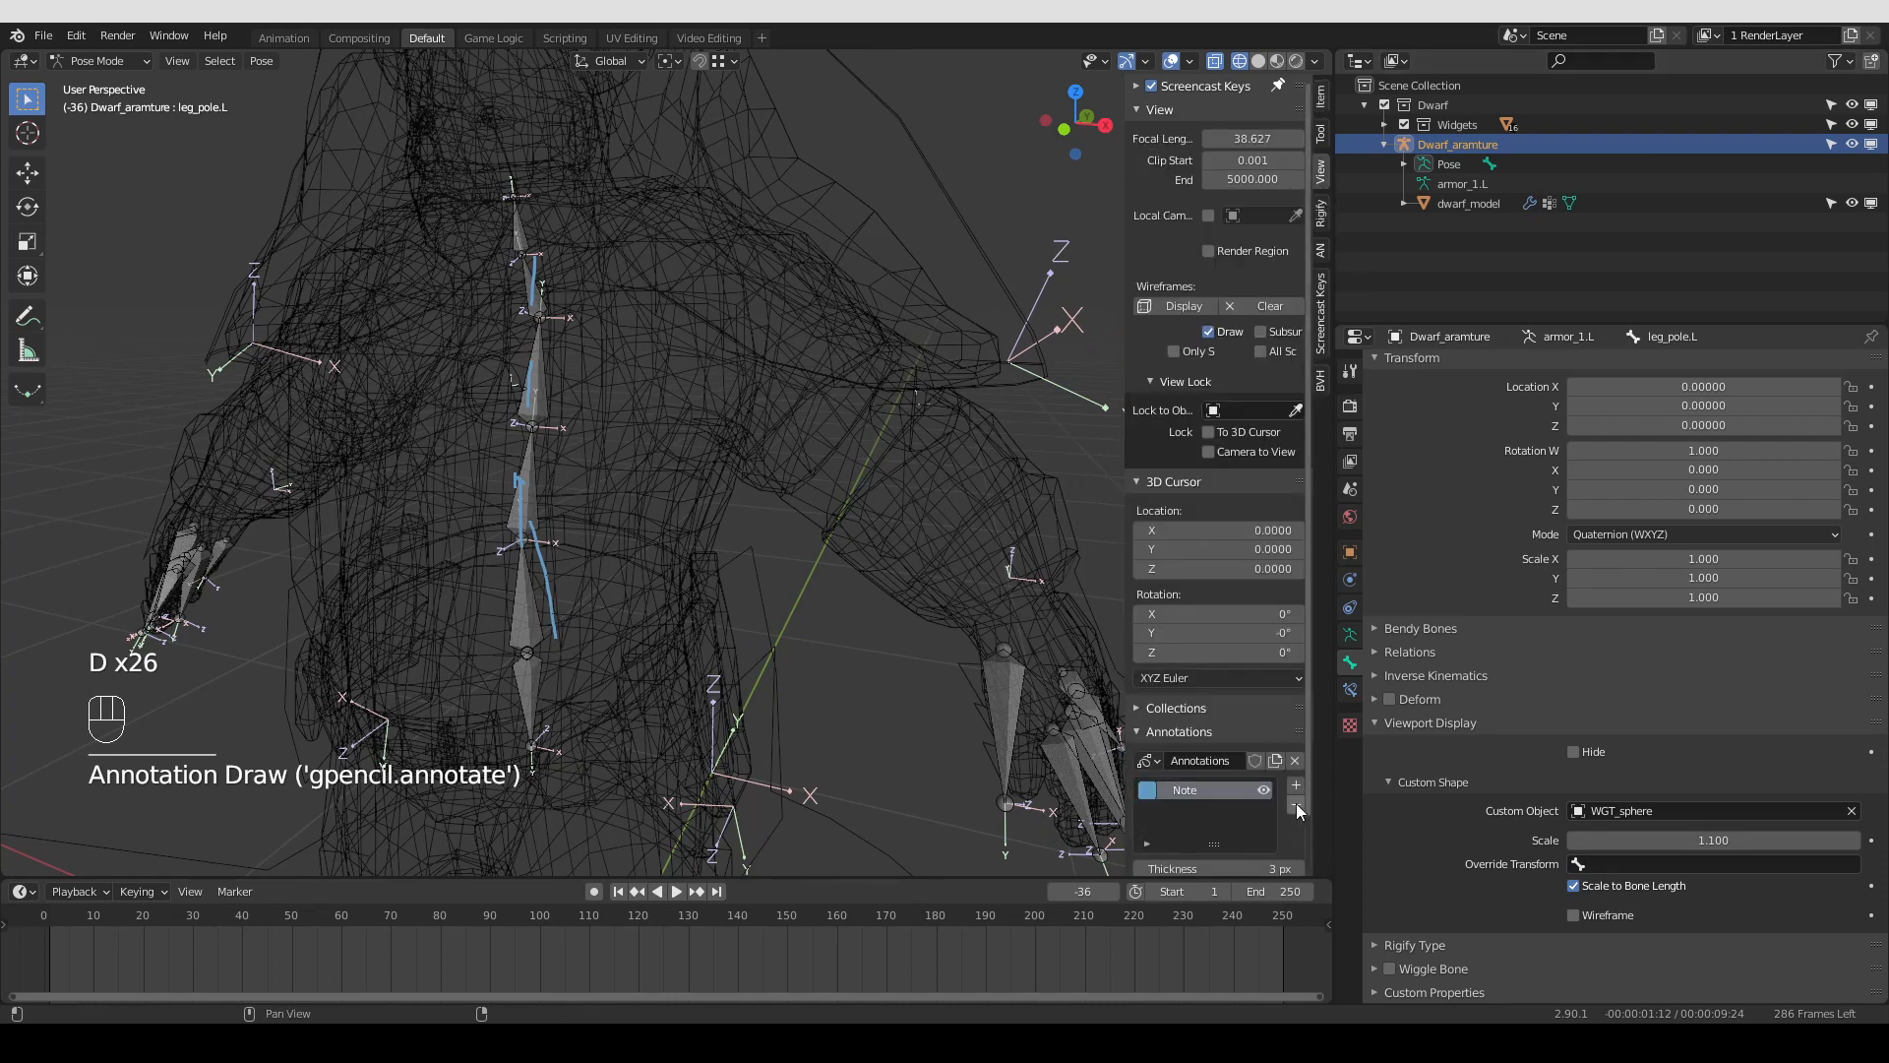
pyautogui.click(1297, 807)
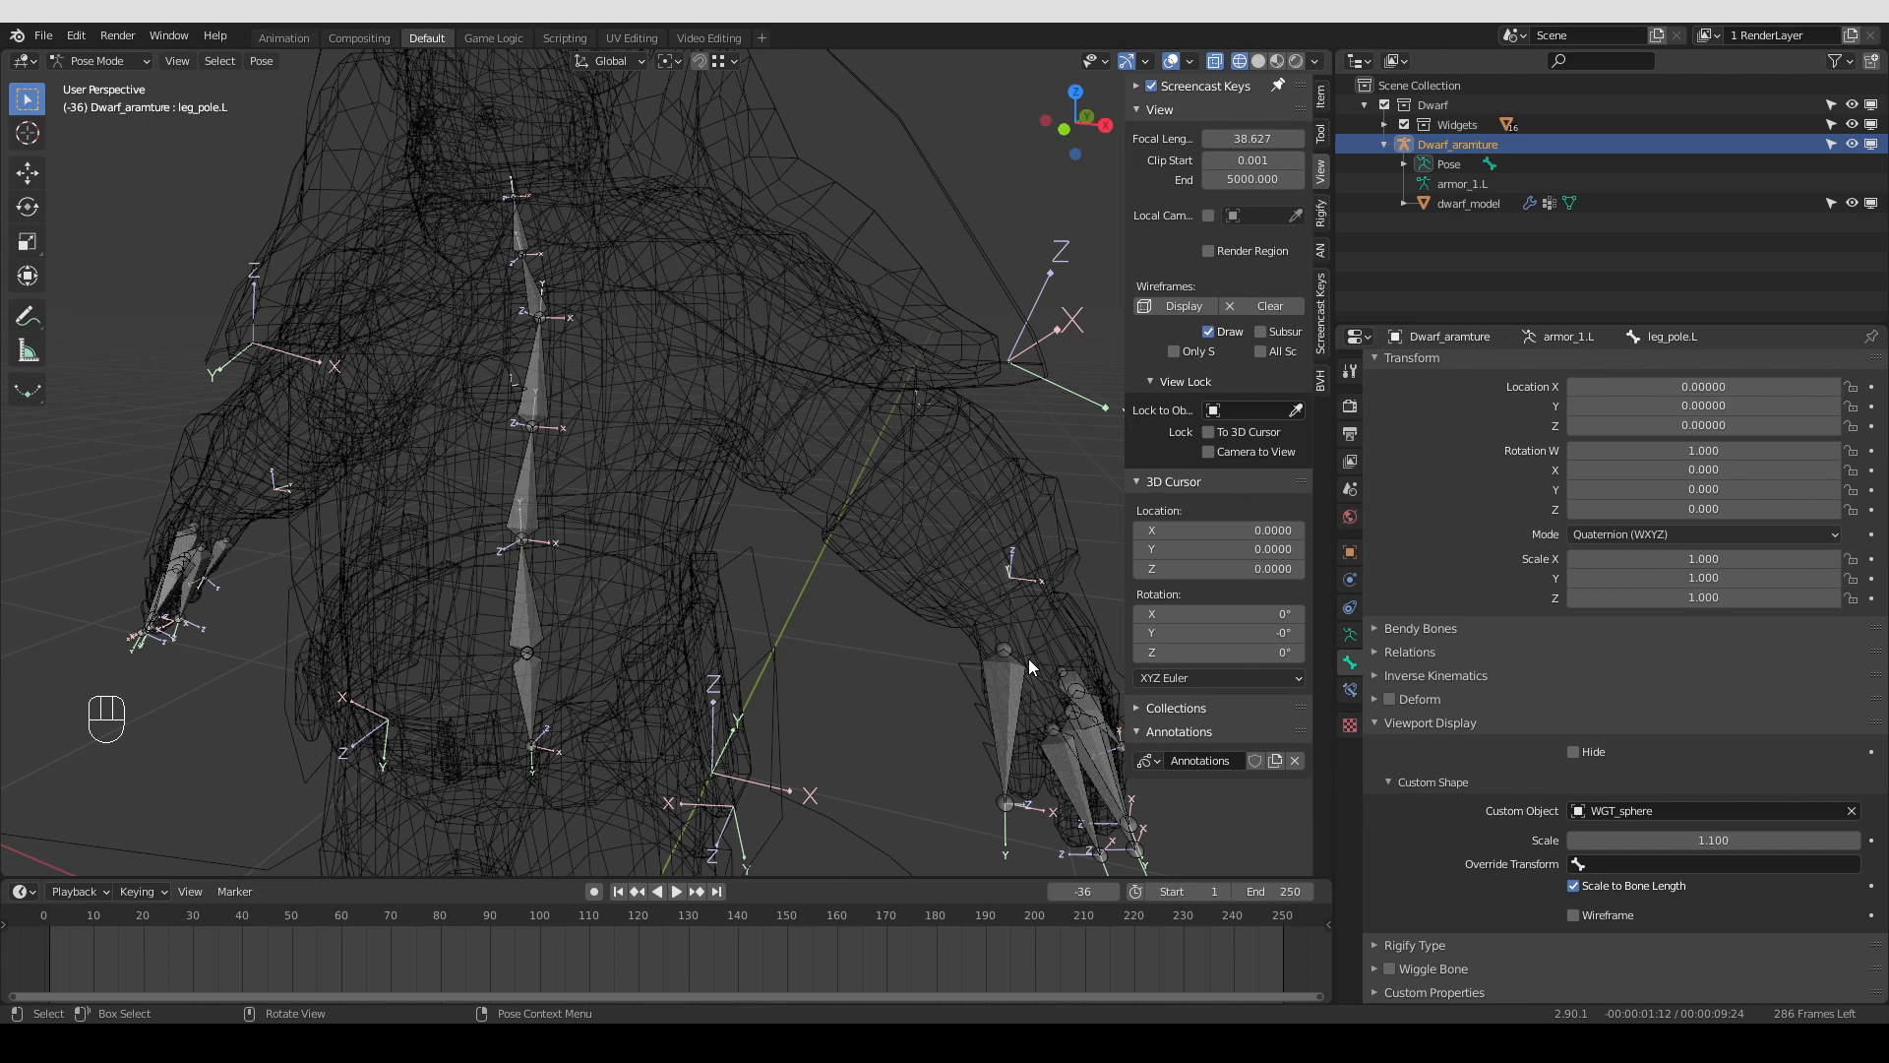
# Switch to object mode, select the WGT_circle widget and enable its axis display in the viewport
pyautogui.scroll(-8, 836, 649)
pyautogui.press('Tab')
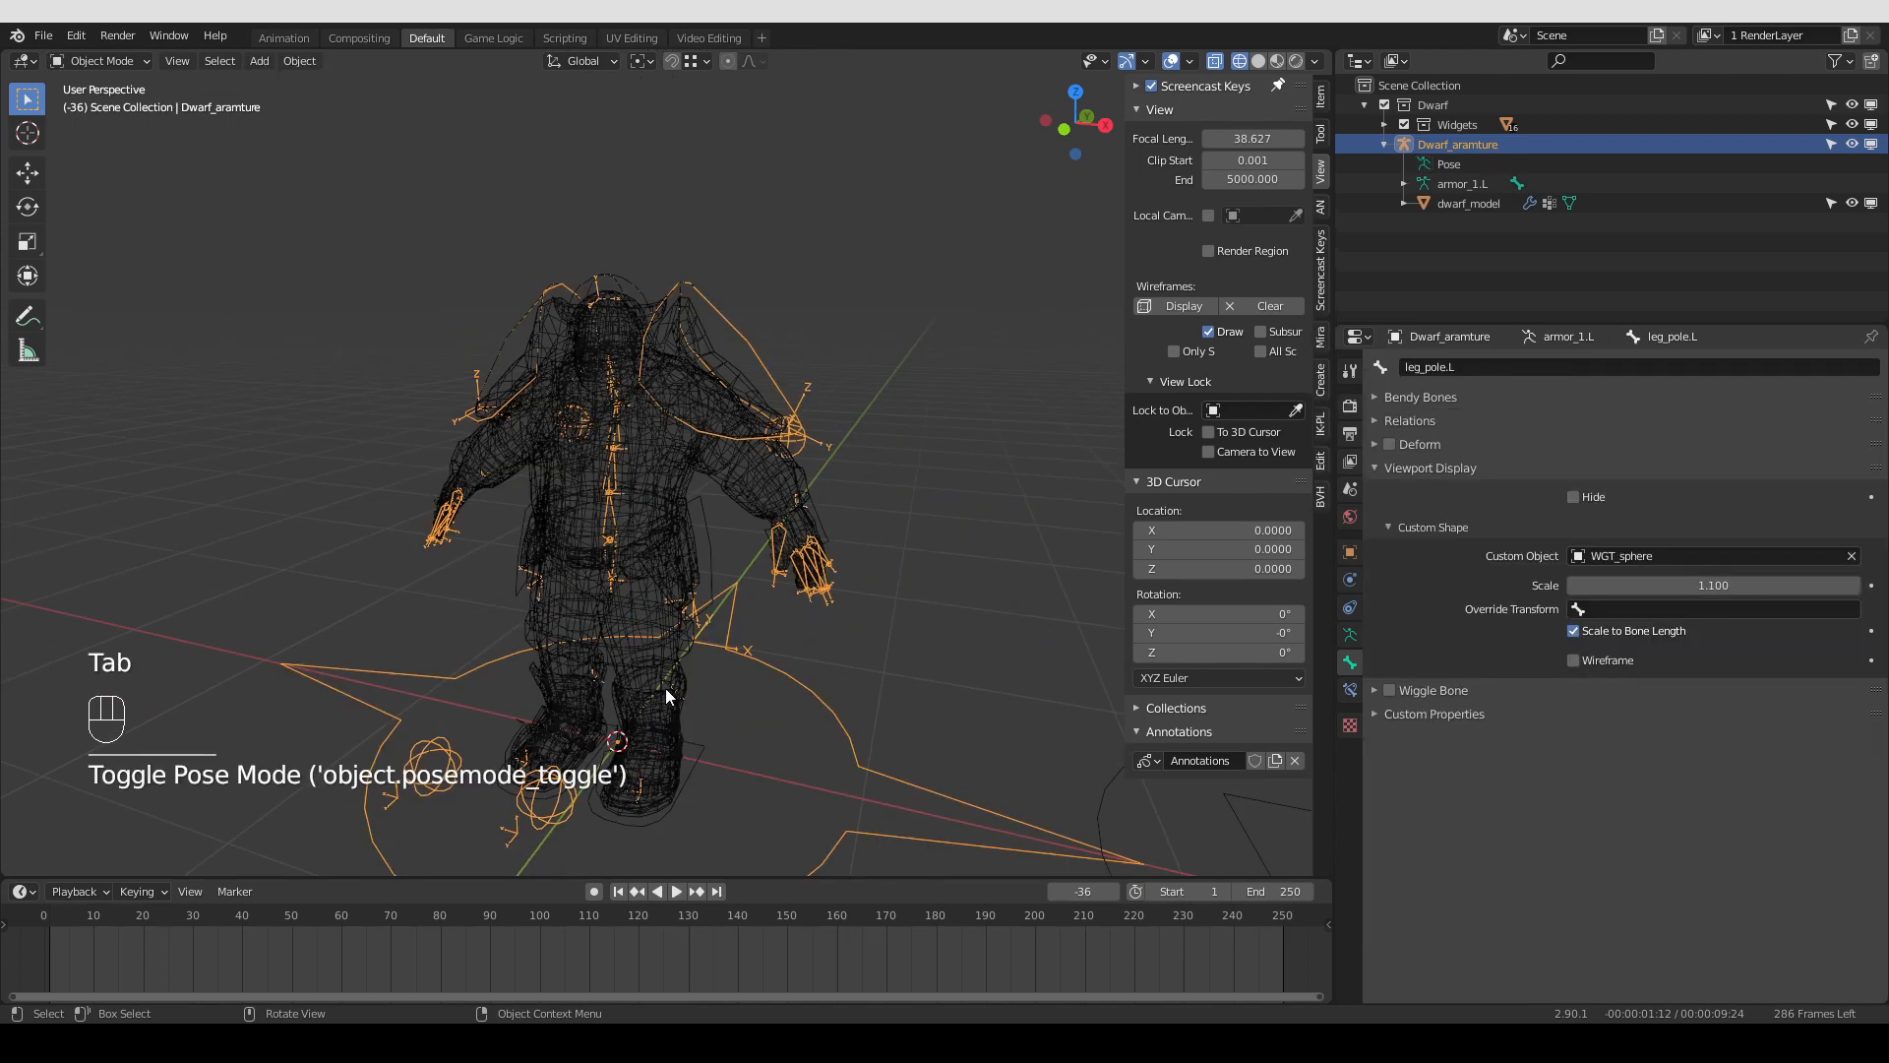
pyautogui.moveTo(666, 688); pyautogui.dragTo(835, 564, button='middle')
pyautogui.click(878, 685)
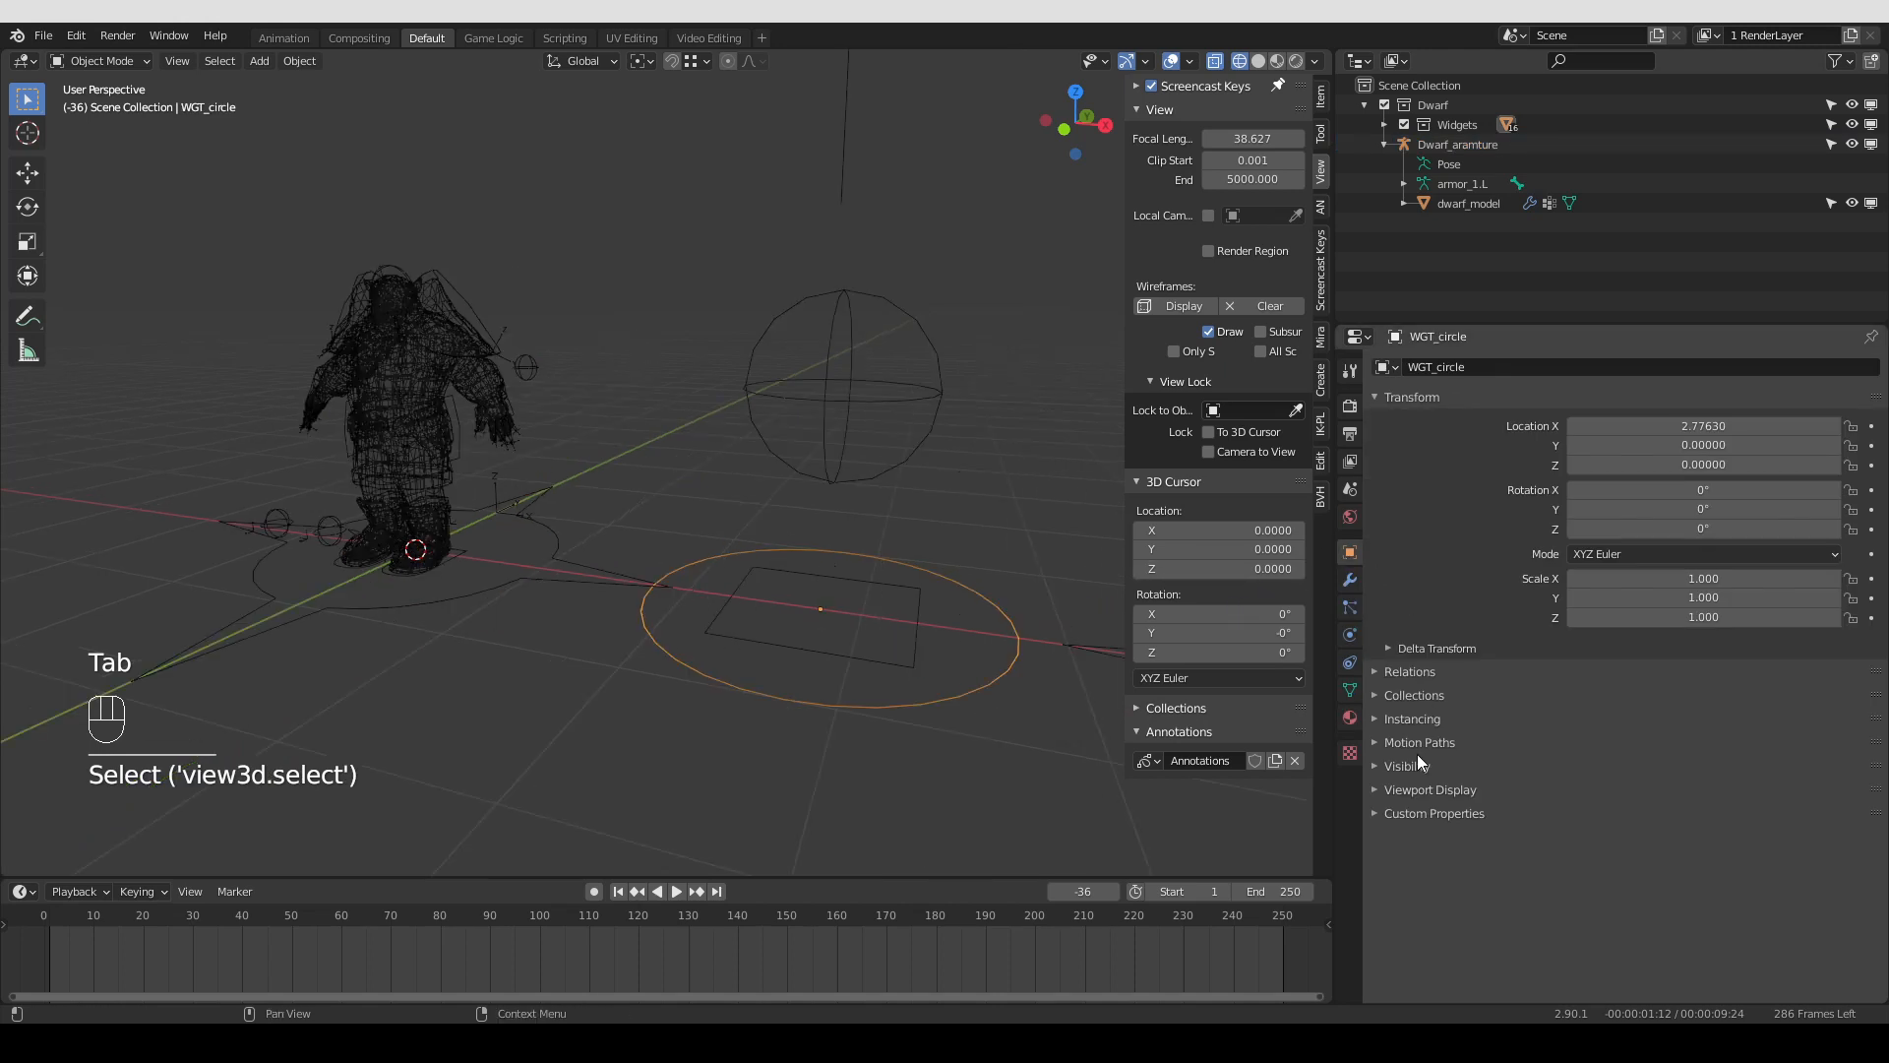
pyautogui.click(1426, 789)
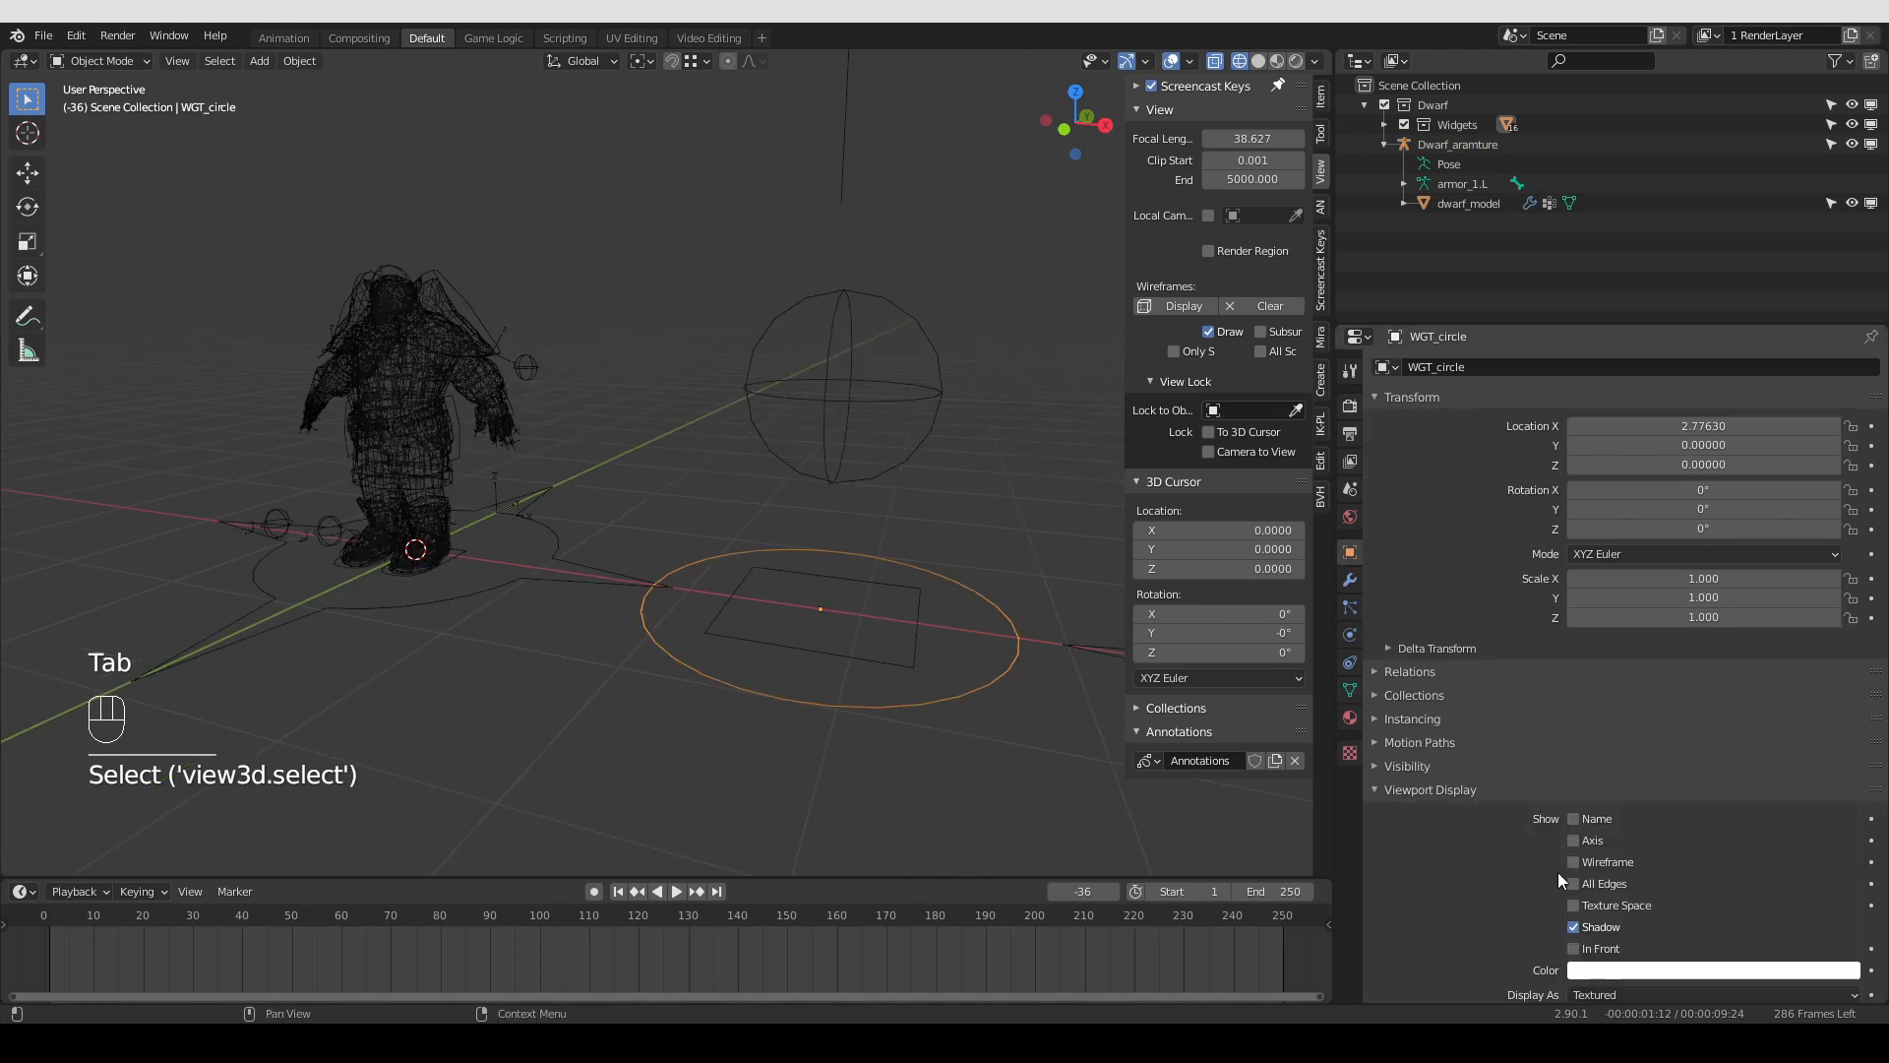
pyautogui.click(1574, 841)
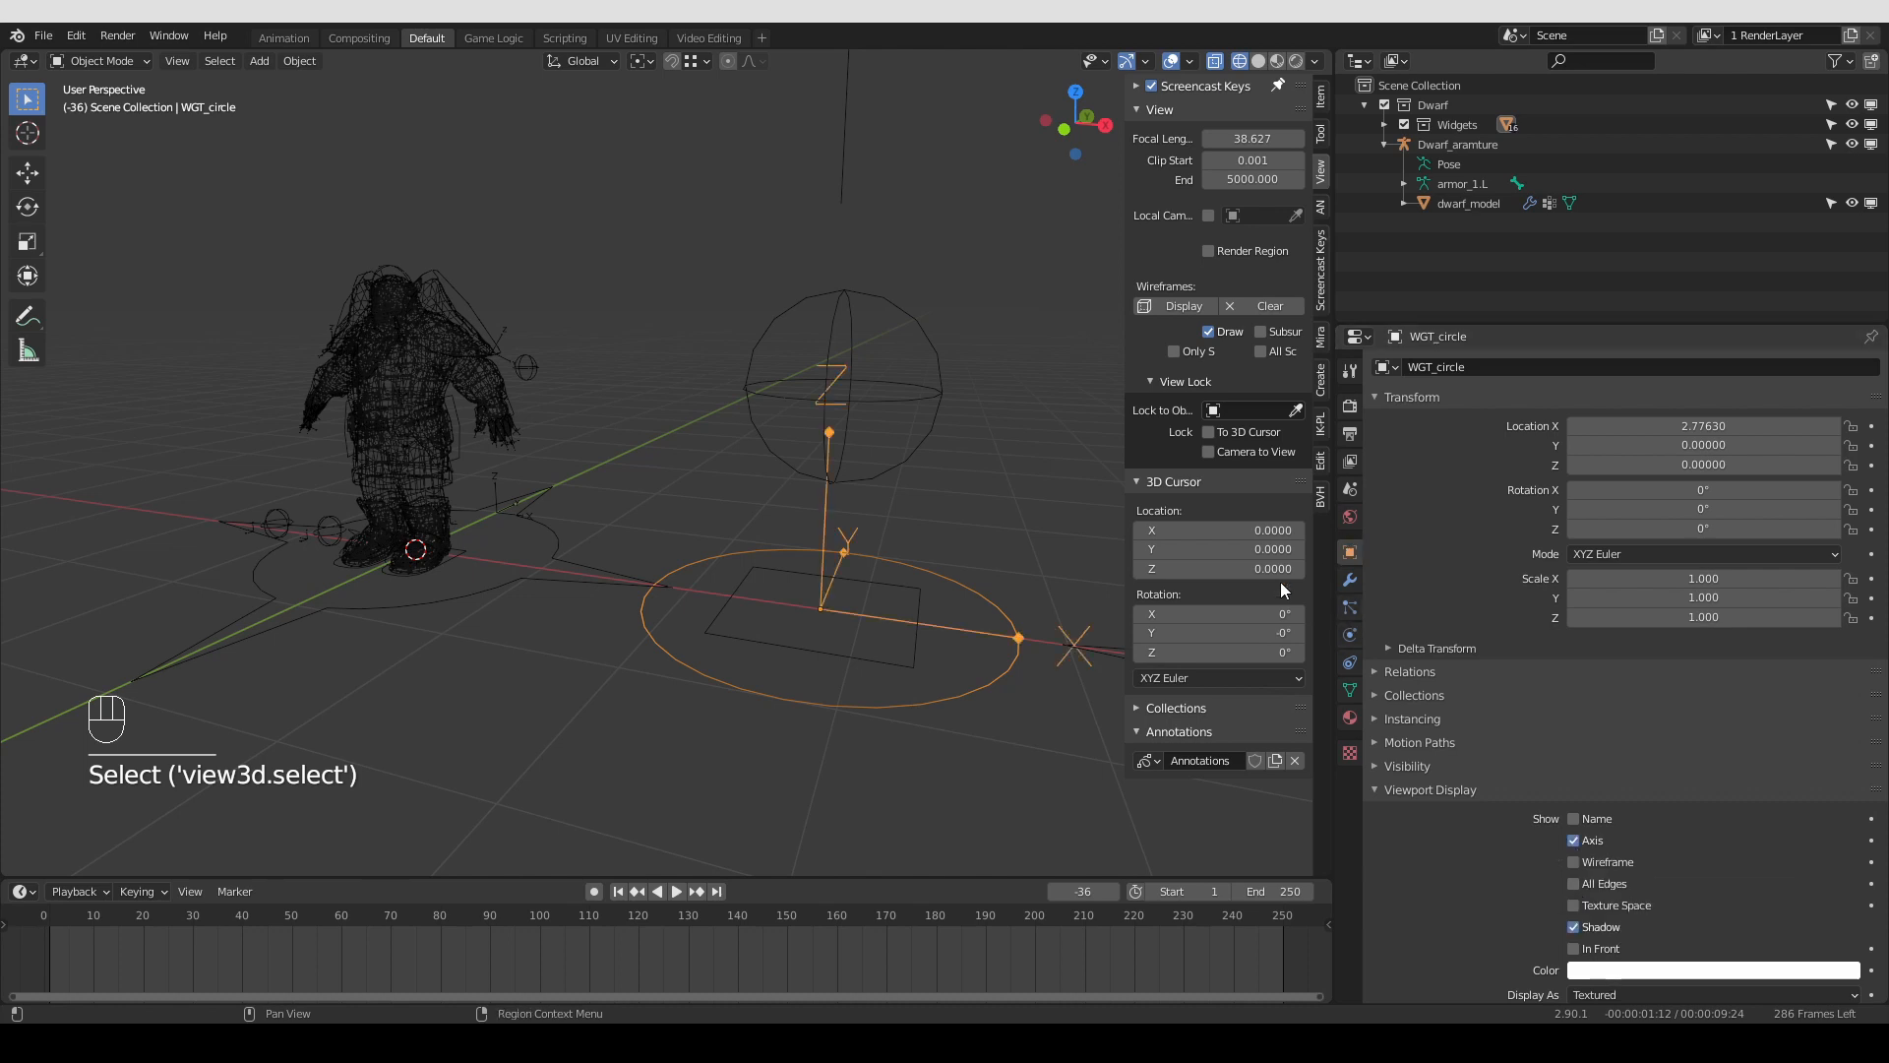
pyautogui.keyDown('shift'); pyautogui.moveTo(770, 619); pyautogui.dragTo(860, 626, button='middle'); pyautogui.keyUp('shift')
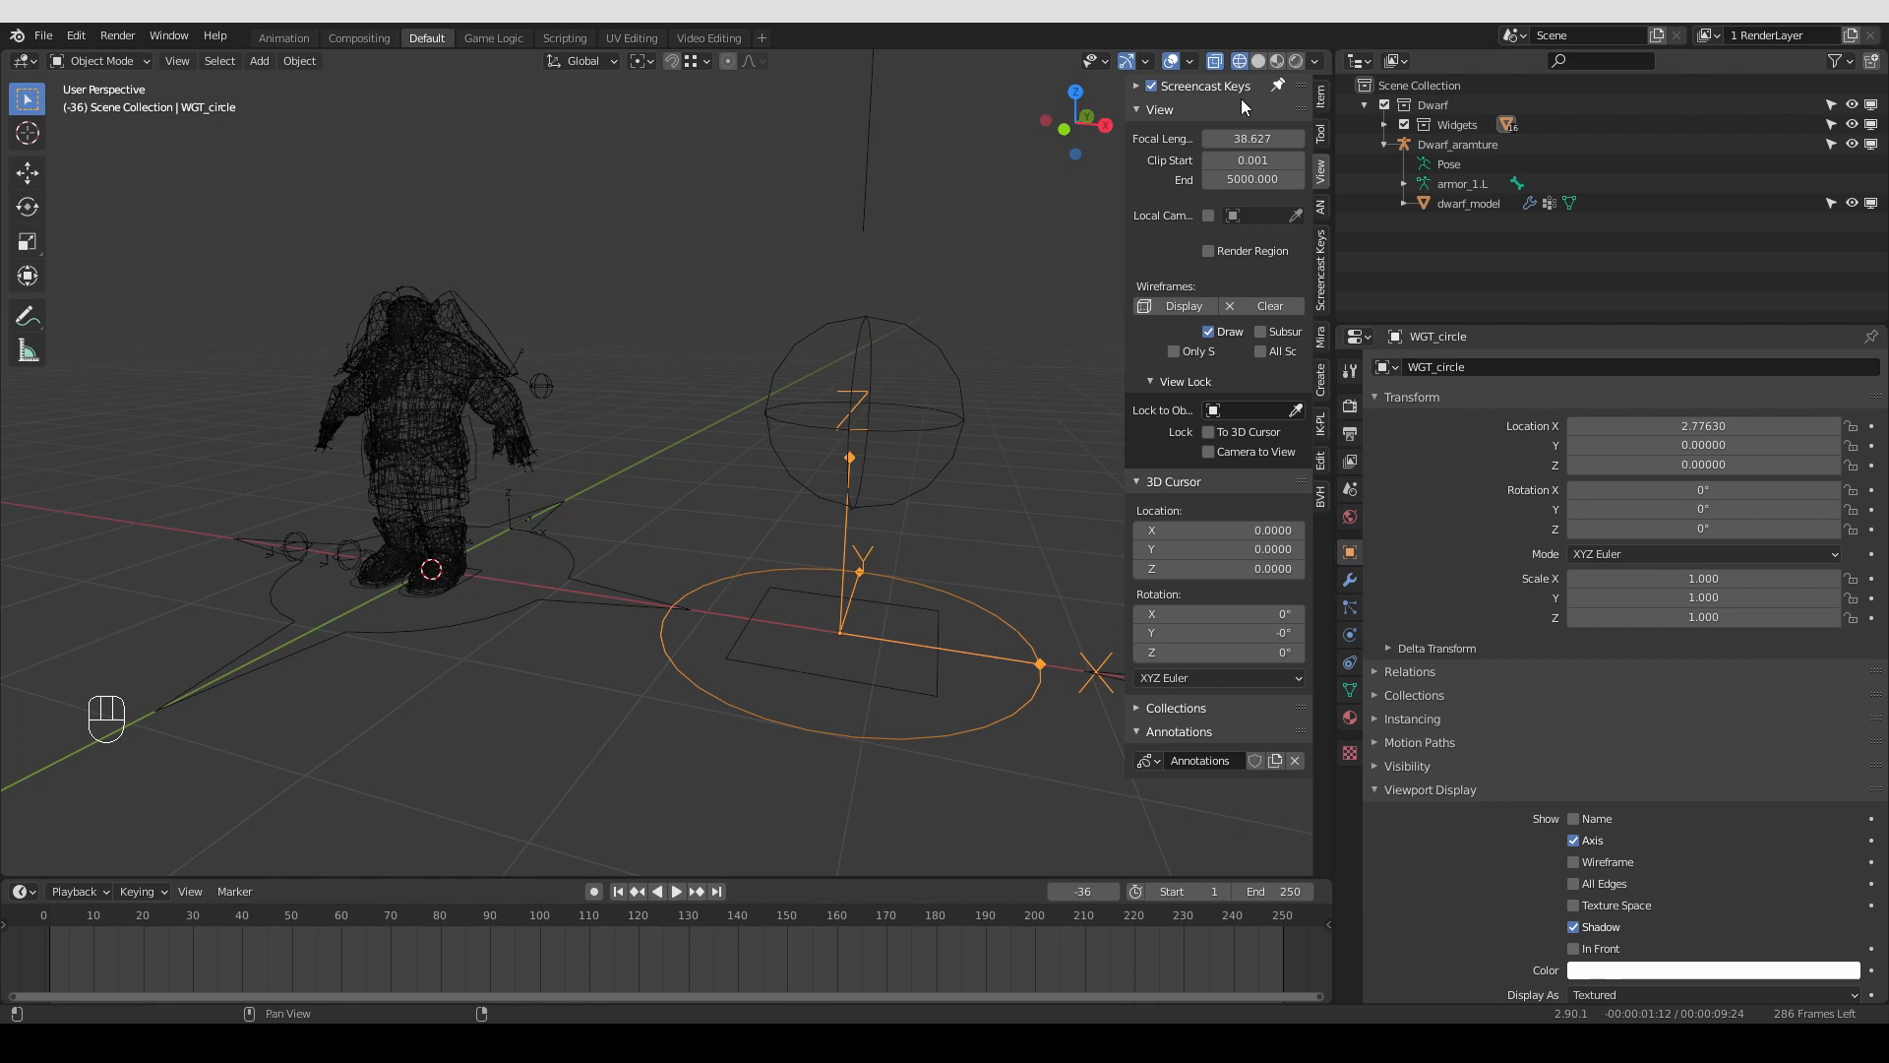
# Return the viewport to solid shading, select the dwarf armature and set its bones to display in front
pyautogui.click(1258, 61)
pyautogui.keyDown('shift'); pyautogui.moveTo(709, 511); pyautogui.dragTo(683, 492, button='middle'); pyautogui.keyUp('shift')
pyautogui.scroll(4, 594, 459)
pyautogui.scroll(-4, 594, 459)
pyautogui.click(595, 458)
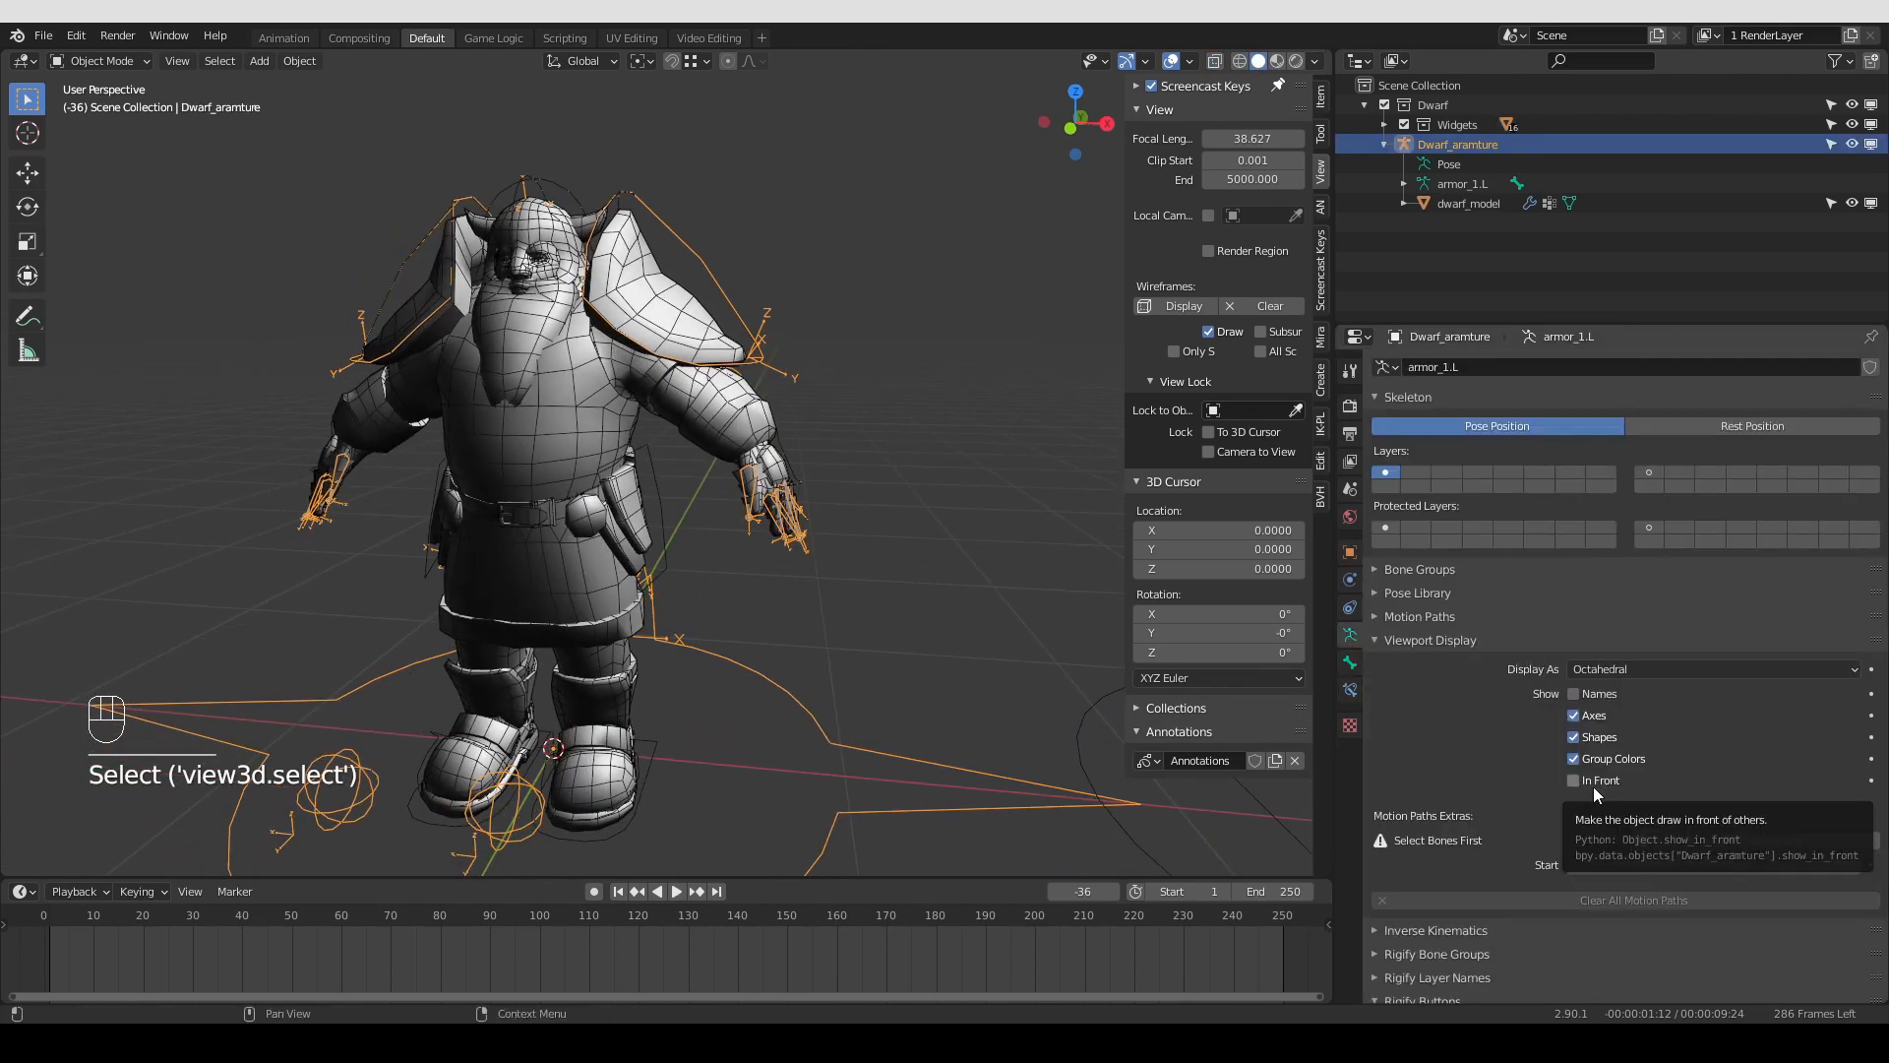
pyautogui.click(1587, 783)
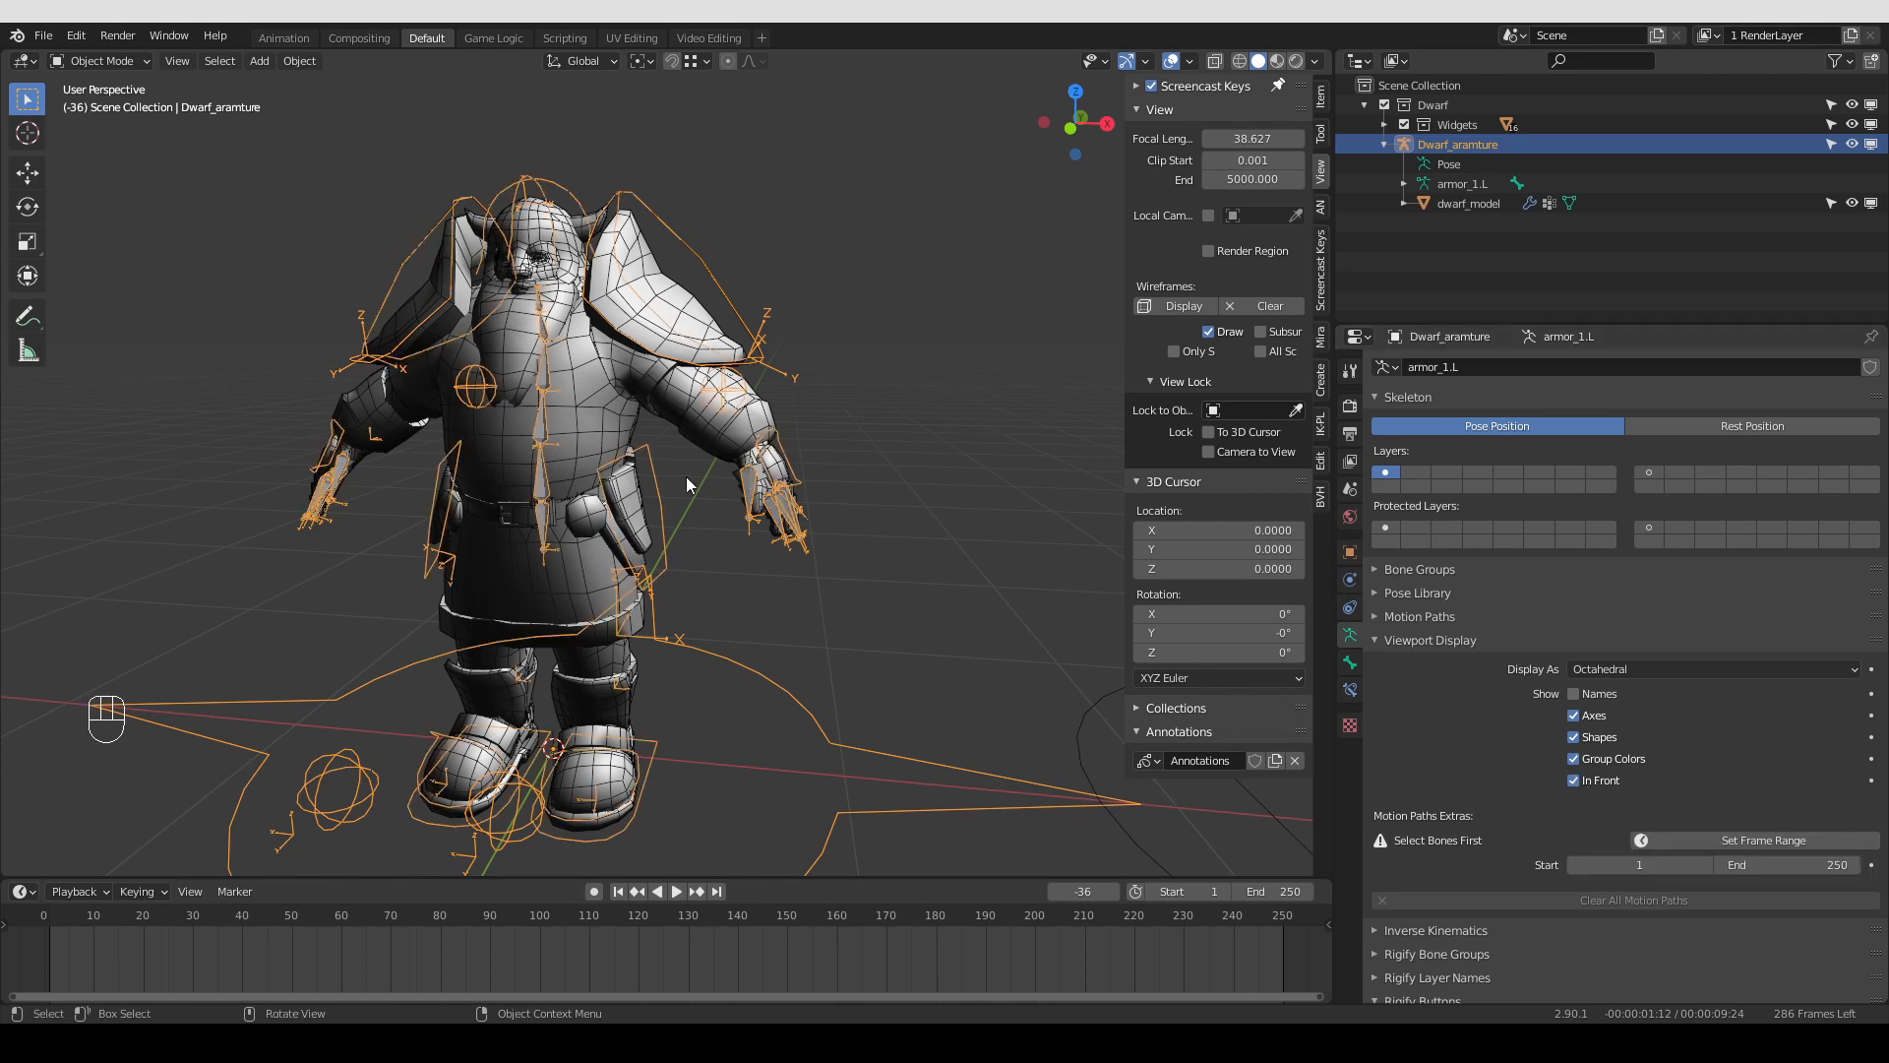
# Select the spine.cr.00 bone in pose mode and assign WGT_circle as its custom shape
pyautogui.press('Tab')
pyautogui.click(540, 502)
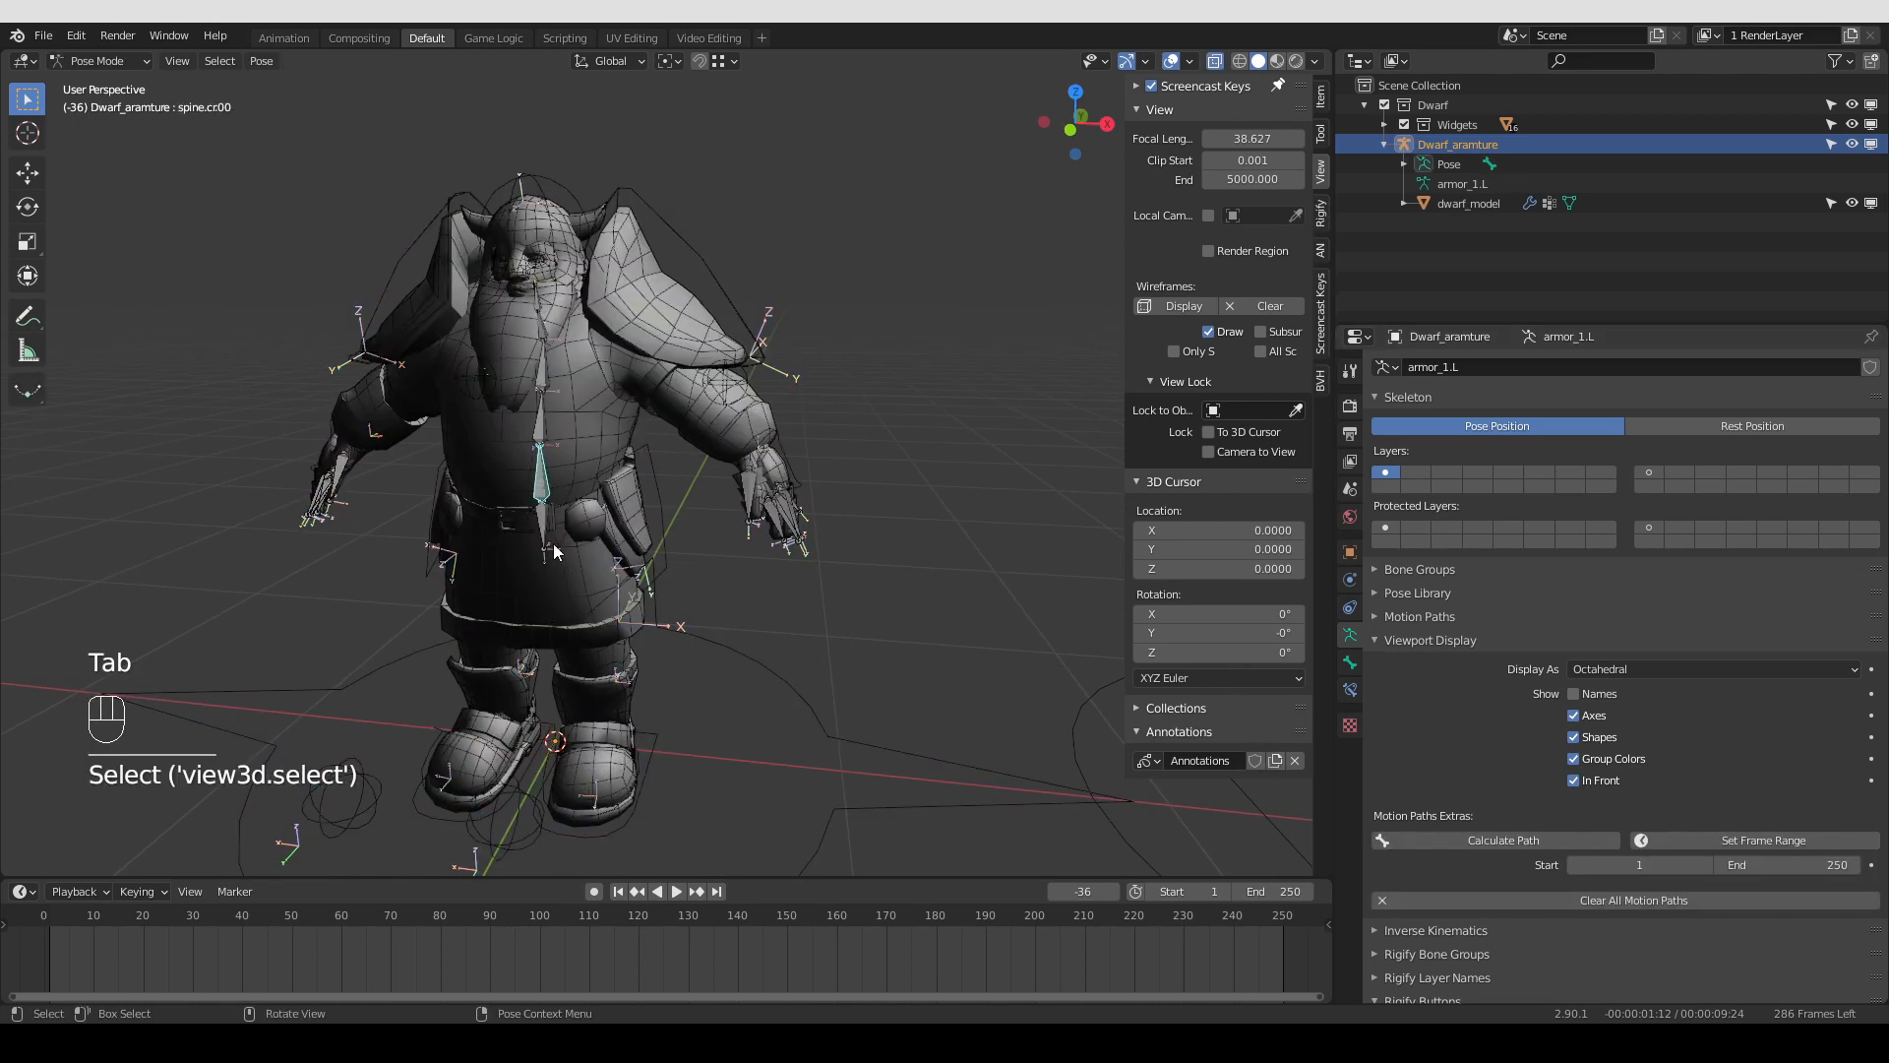
pyautogui.click(538, 533)
pyautogui.click(545, 478)
pyautogui.click(1350, 665)
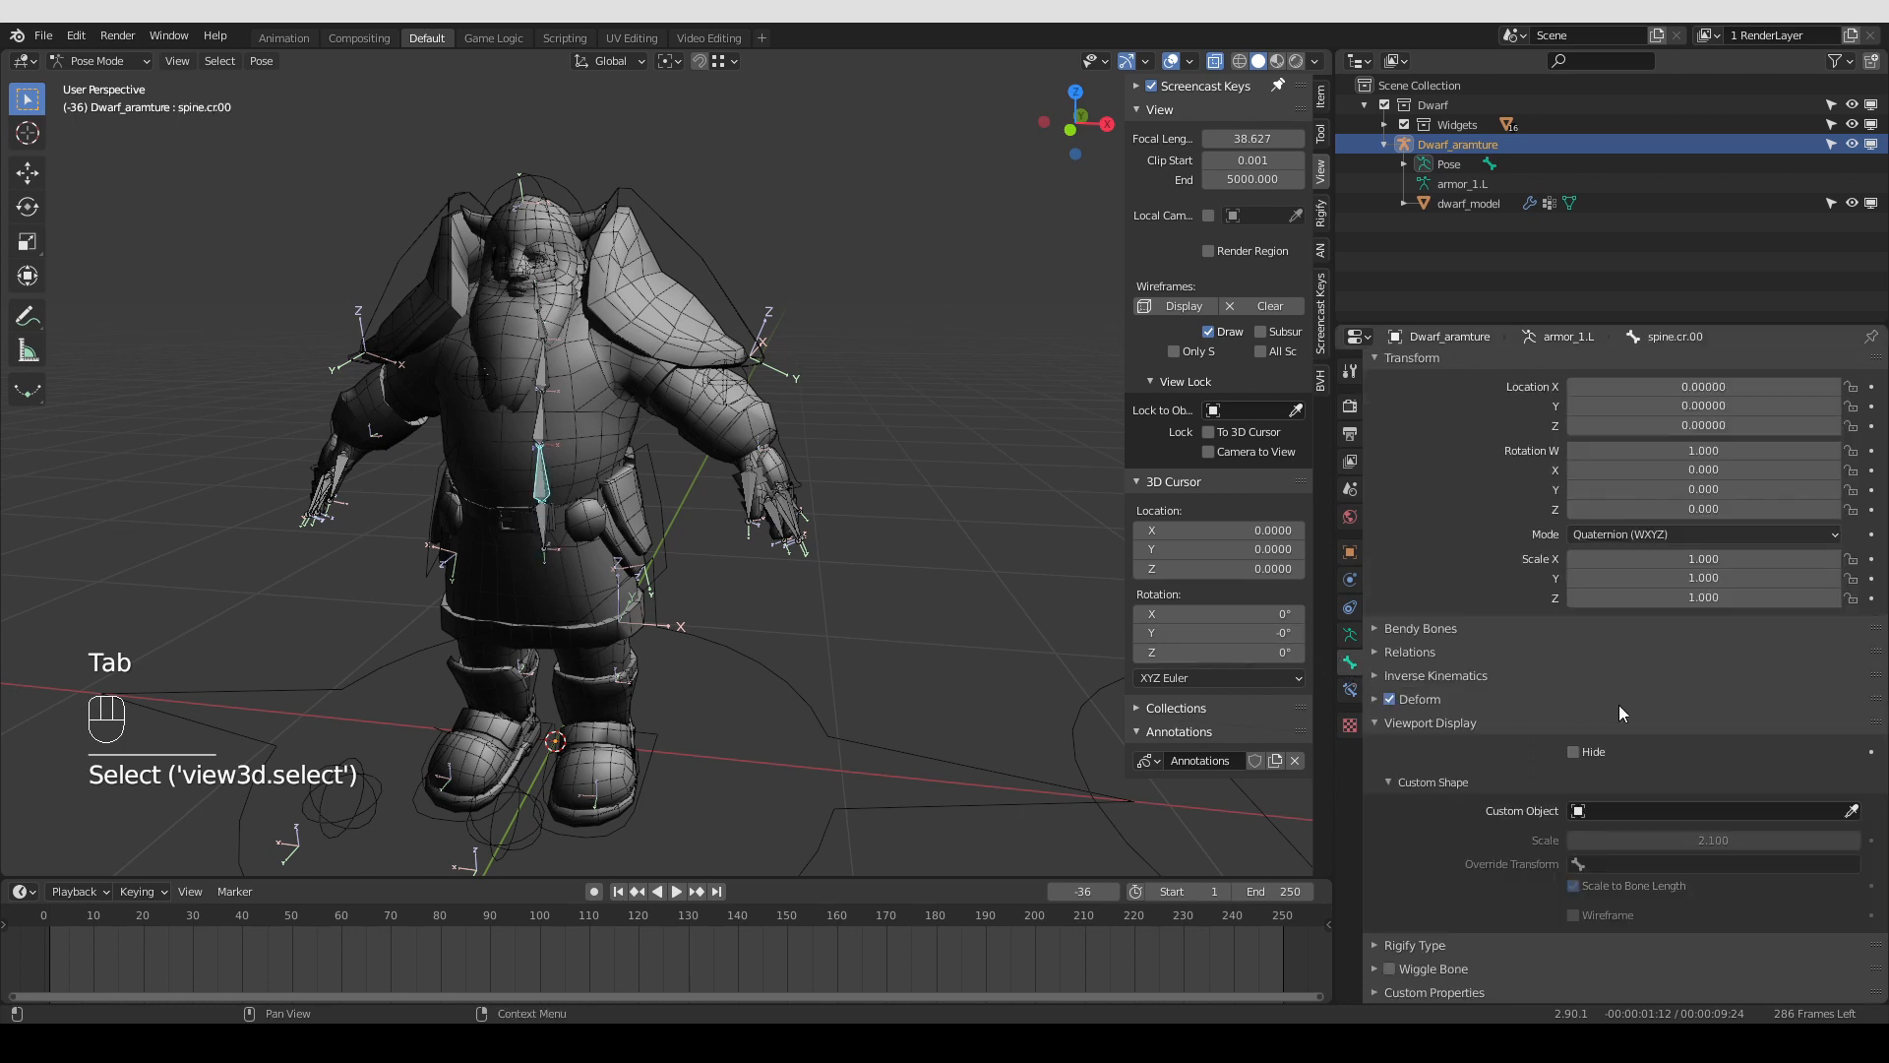
pyautogui.click(1634, 811)
pyautogui.write('cir')
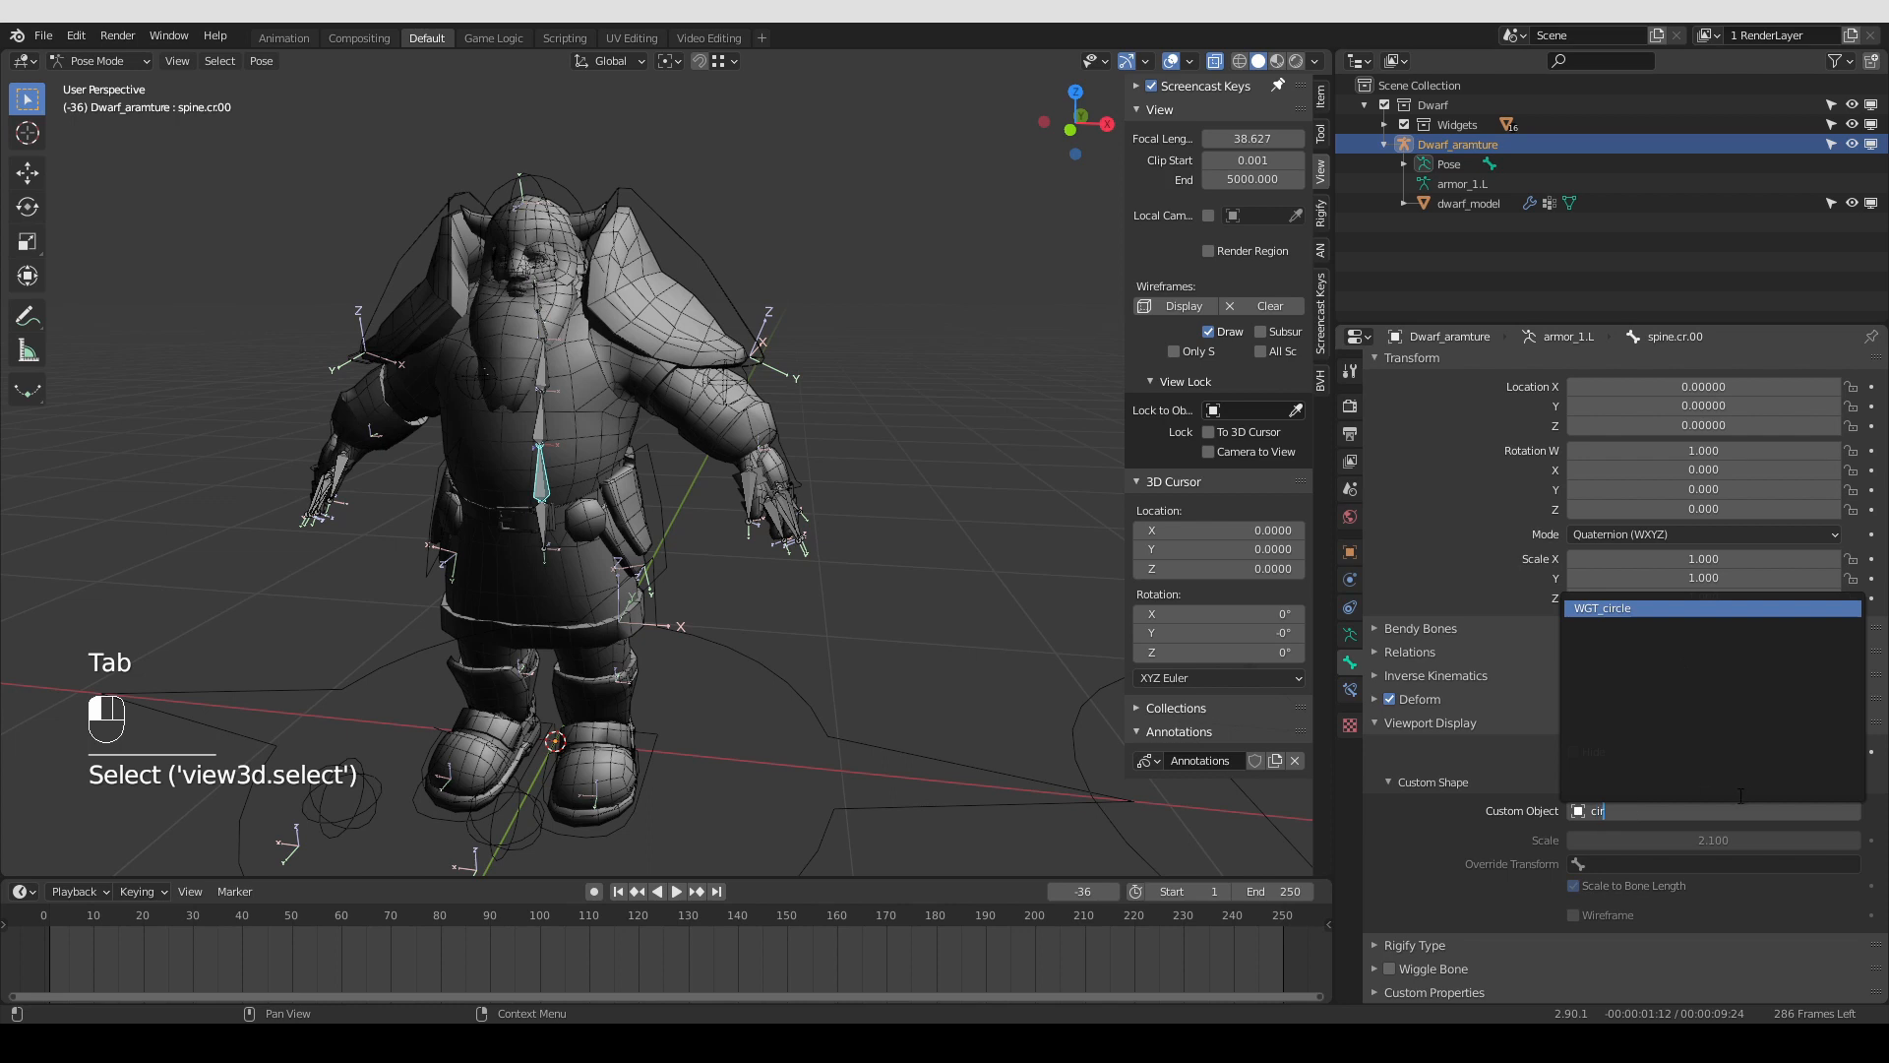
pyautogui.click(1629, 607)
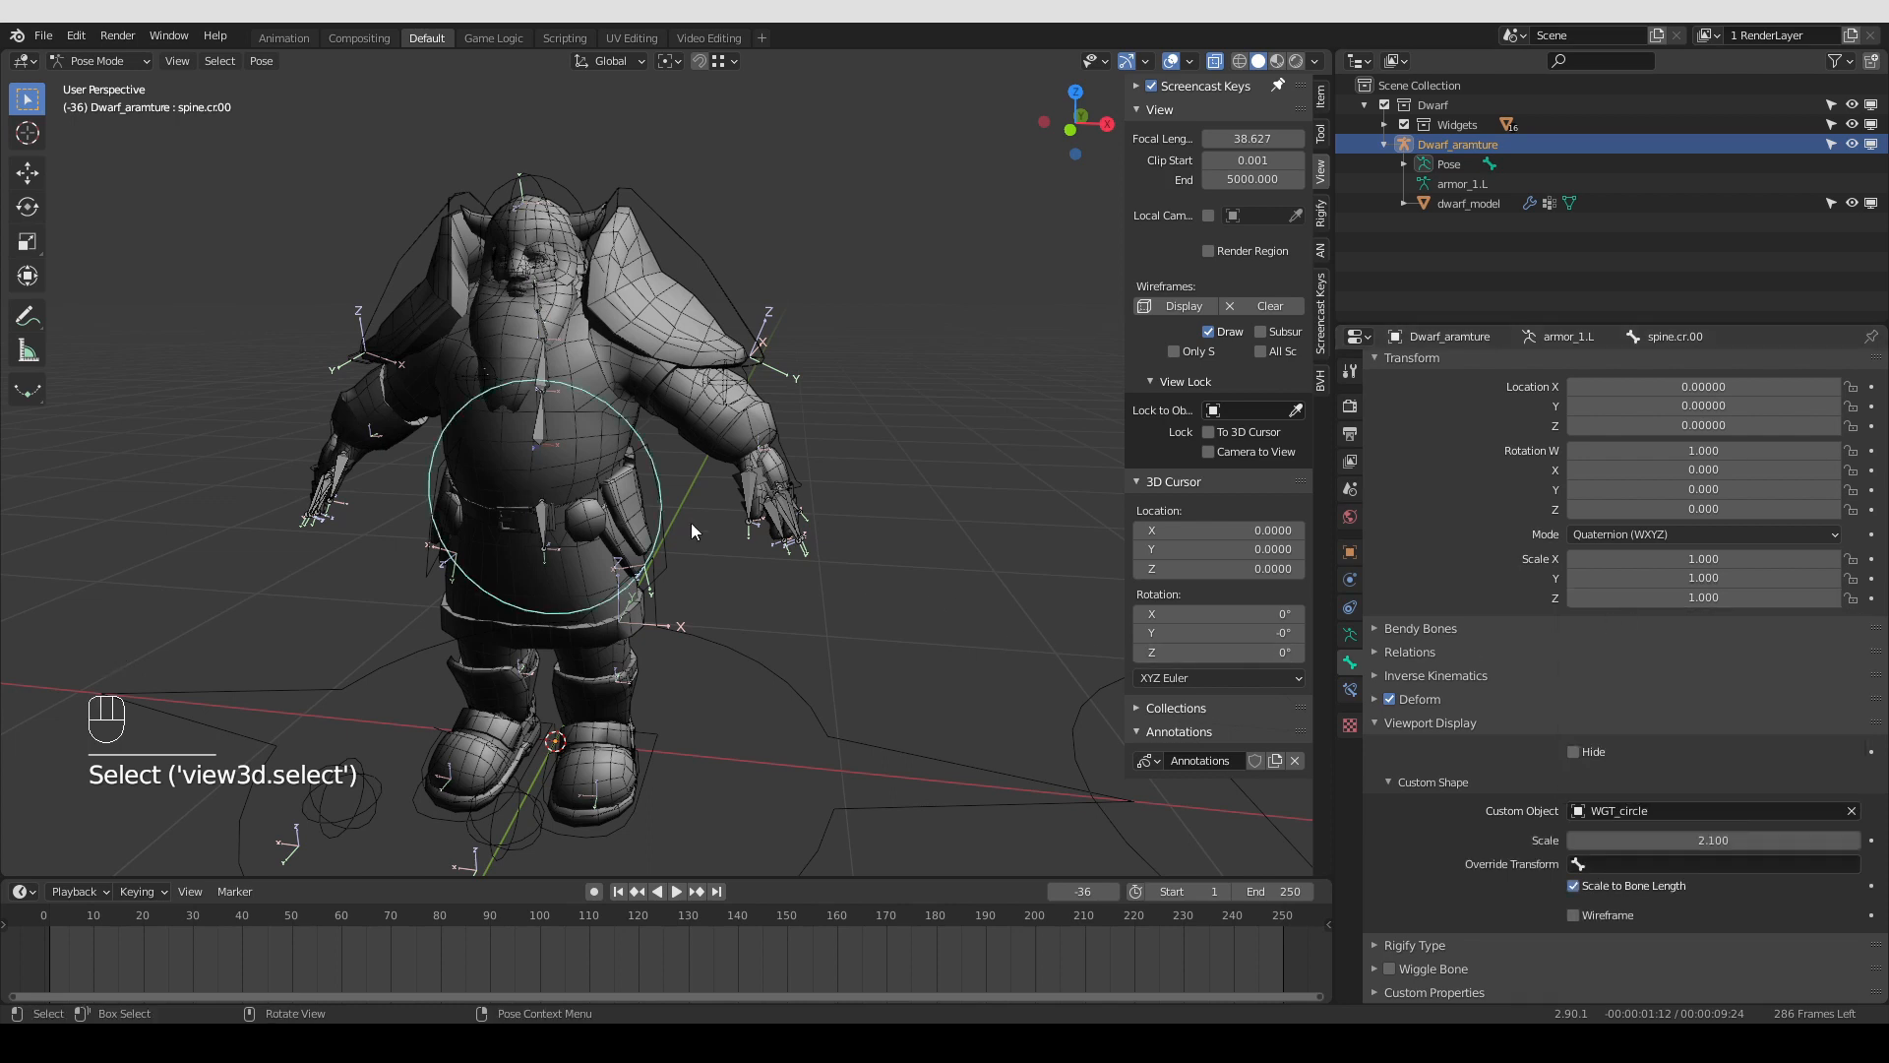
# Draw a horizontal annotation line across the dwarf's belt and set the spine.cr.00 custom shape scale to 1.000
pyautogui.keyDown('shift'); pyautogui.moveTo(545, 466); pyautogui.dragTo(571, 435, button='middle'); pyautogui.keyUp('shift')
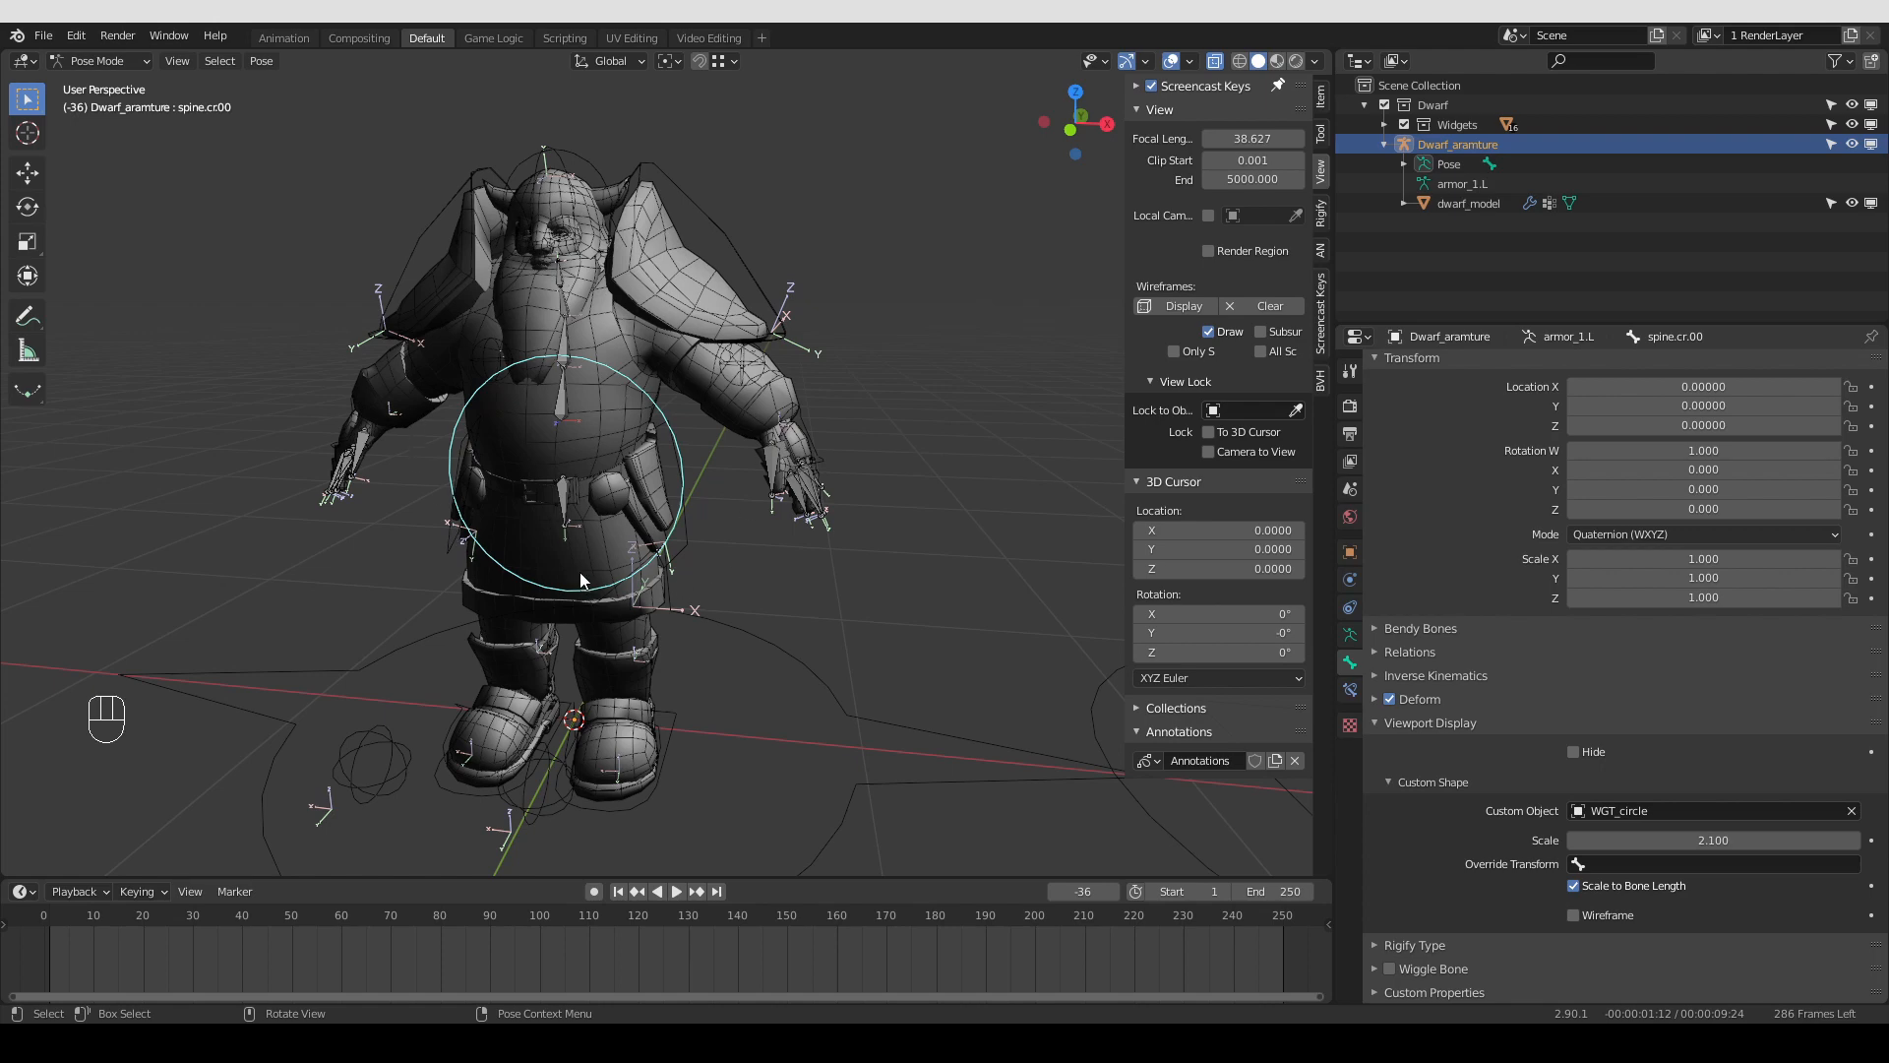
pyautogui.moveTo(581, 571); pyautogui.dragTo(419, 464, button='middle')
pyautogui.moveTo(401, 461); pyautogui.dragTo(745, 474)
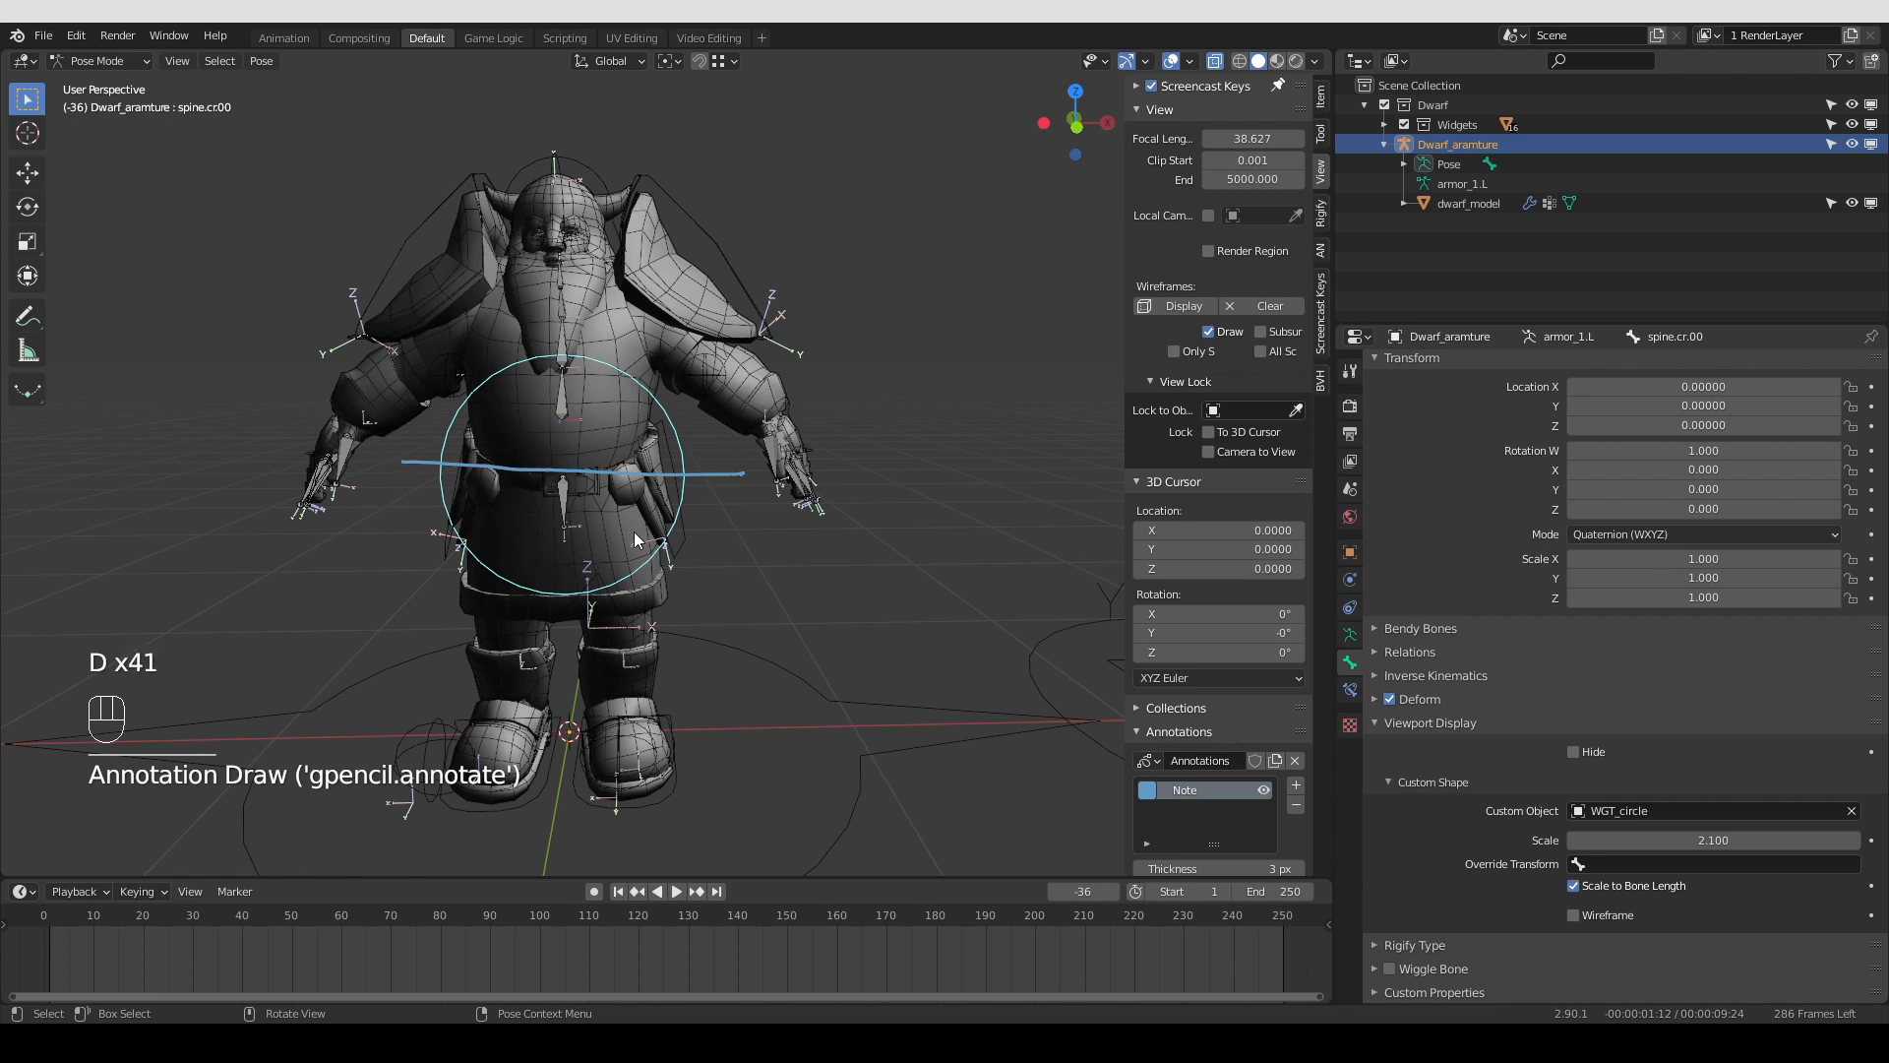
pyautogui.click(1714, 839)
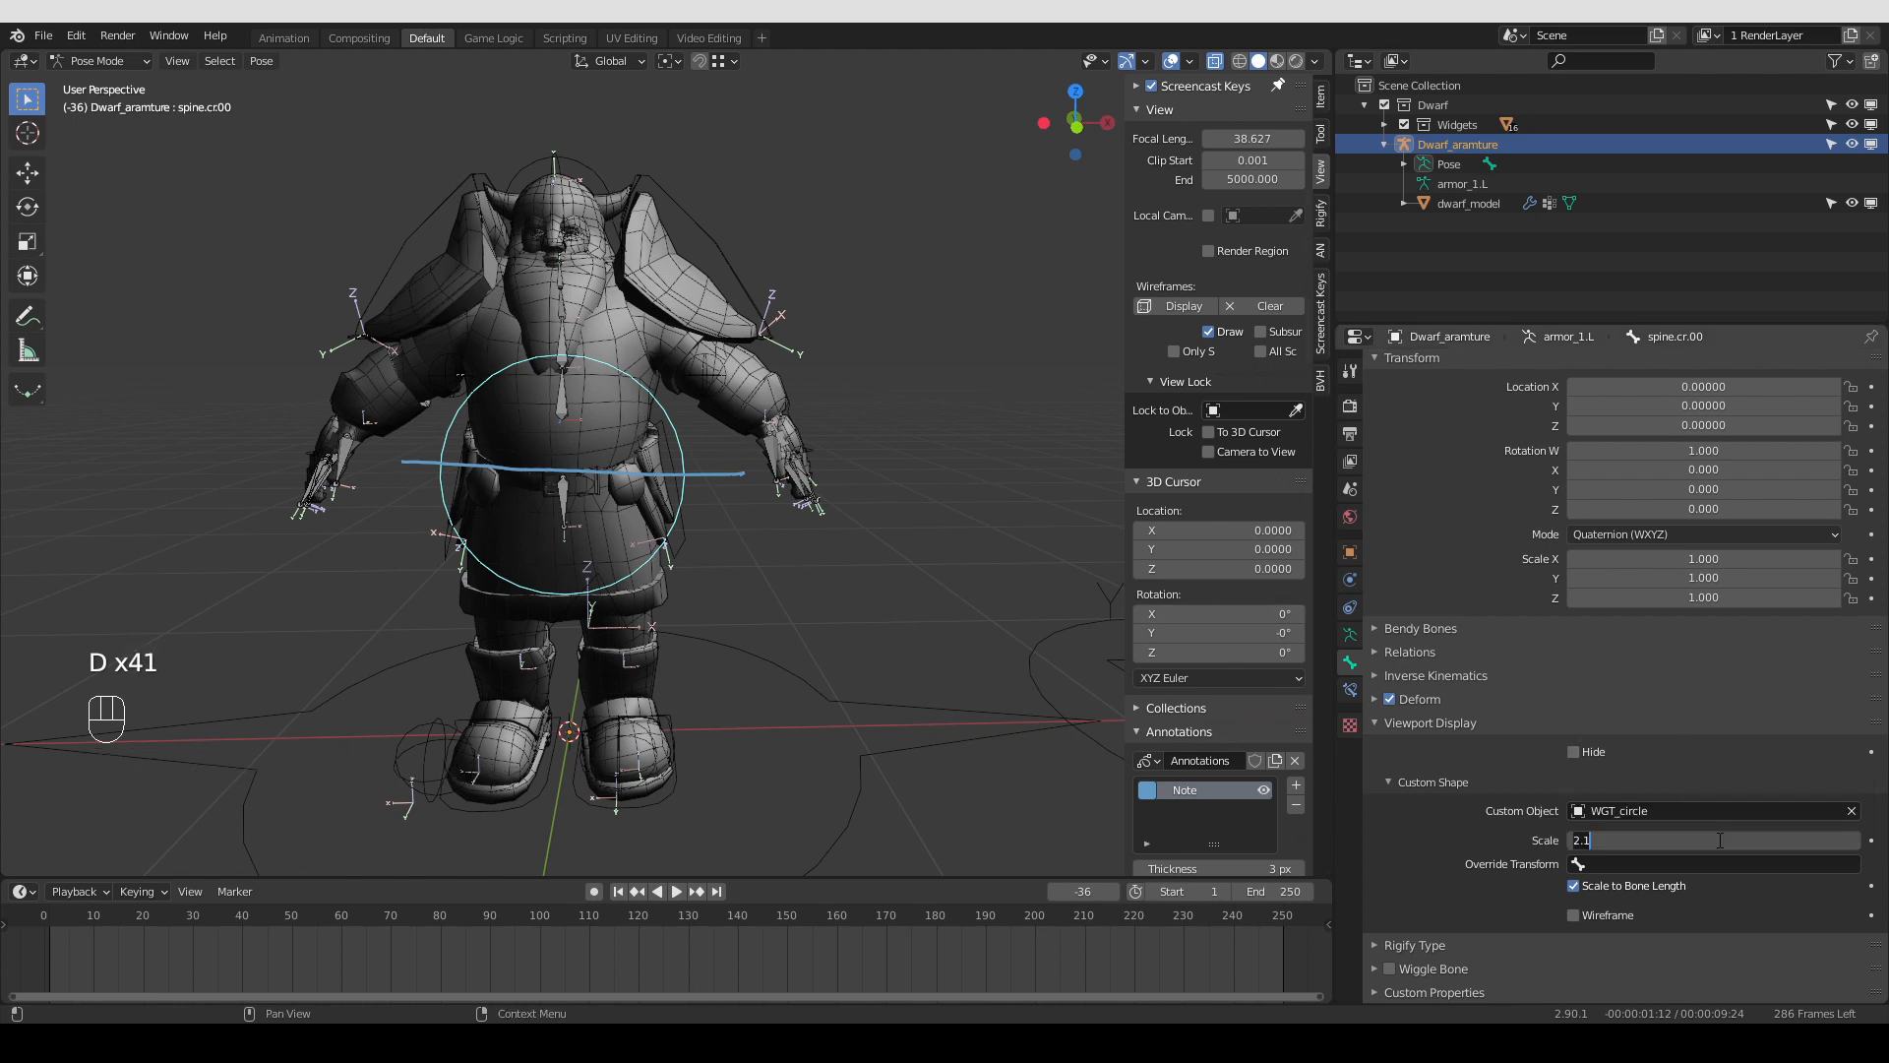
pyautogui.press('Return')
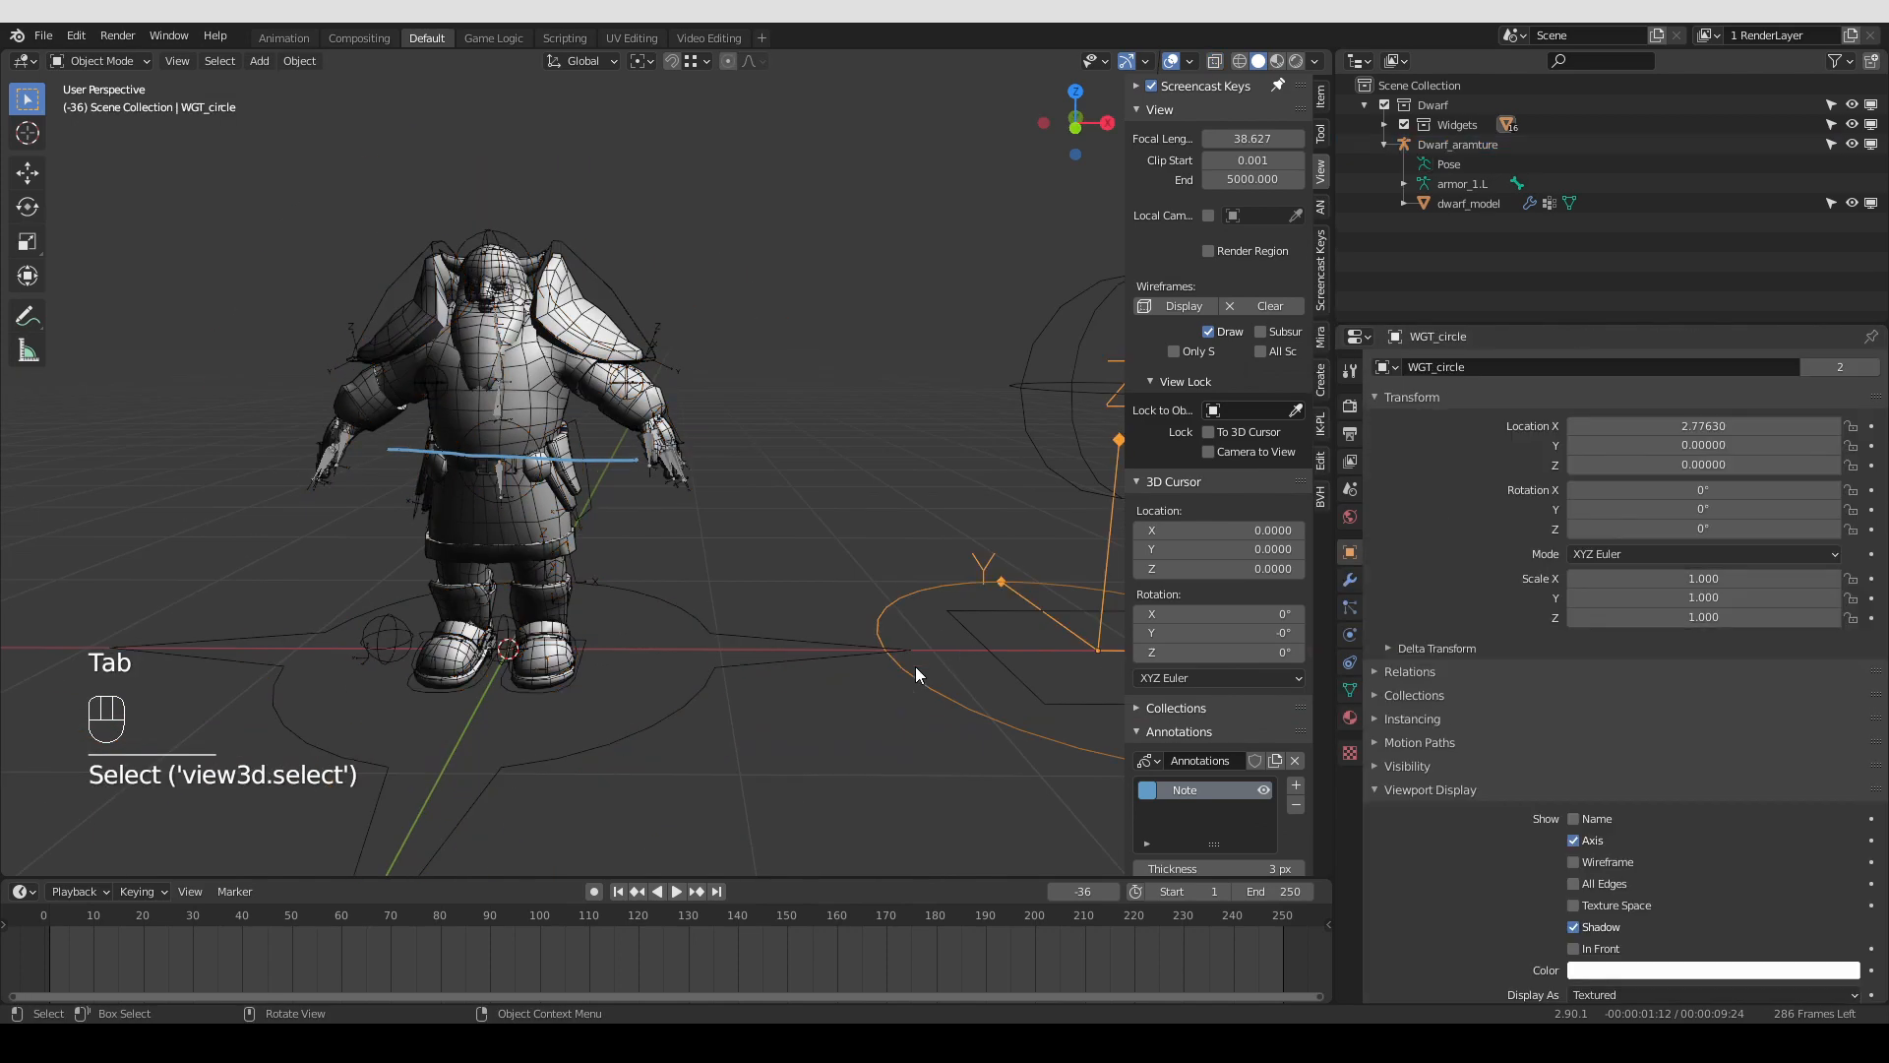
# Rotate only the origin of WGT_circle 90° around the X axis so its Y axis points up
pyautogui.keyDown('shift'); pyautogui.moveTo(988, 671); pyautogui.dragTo(685, 665, button='middle'); pyautogui.keyUp('shift')
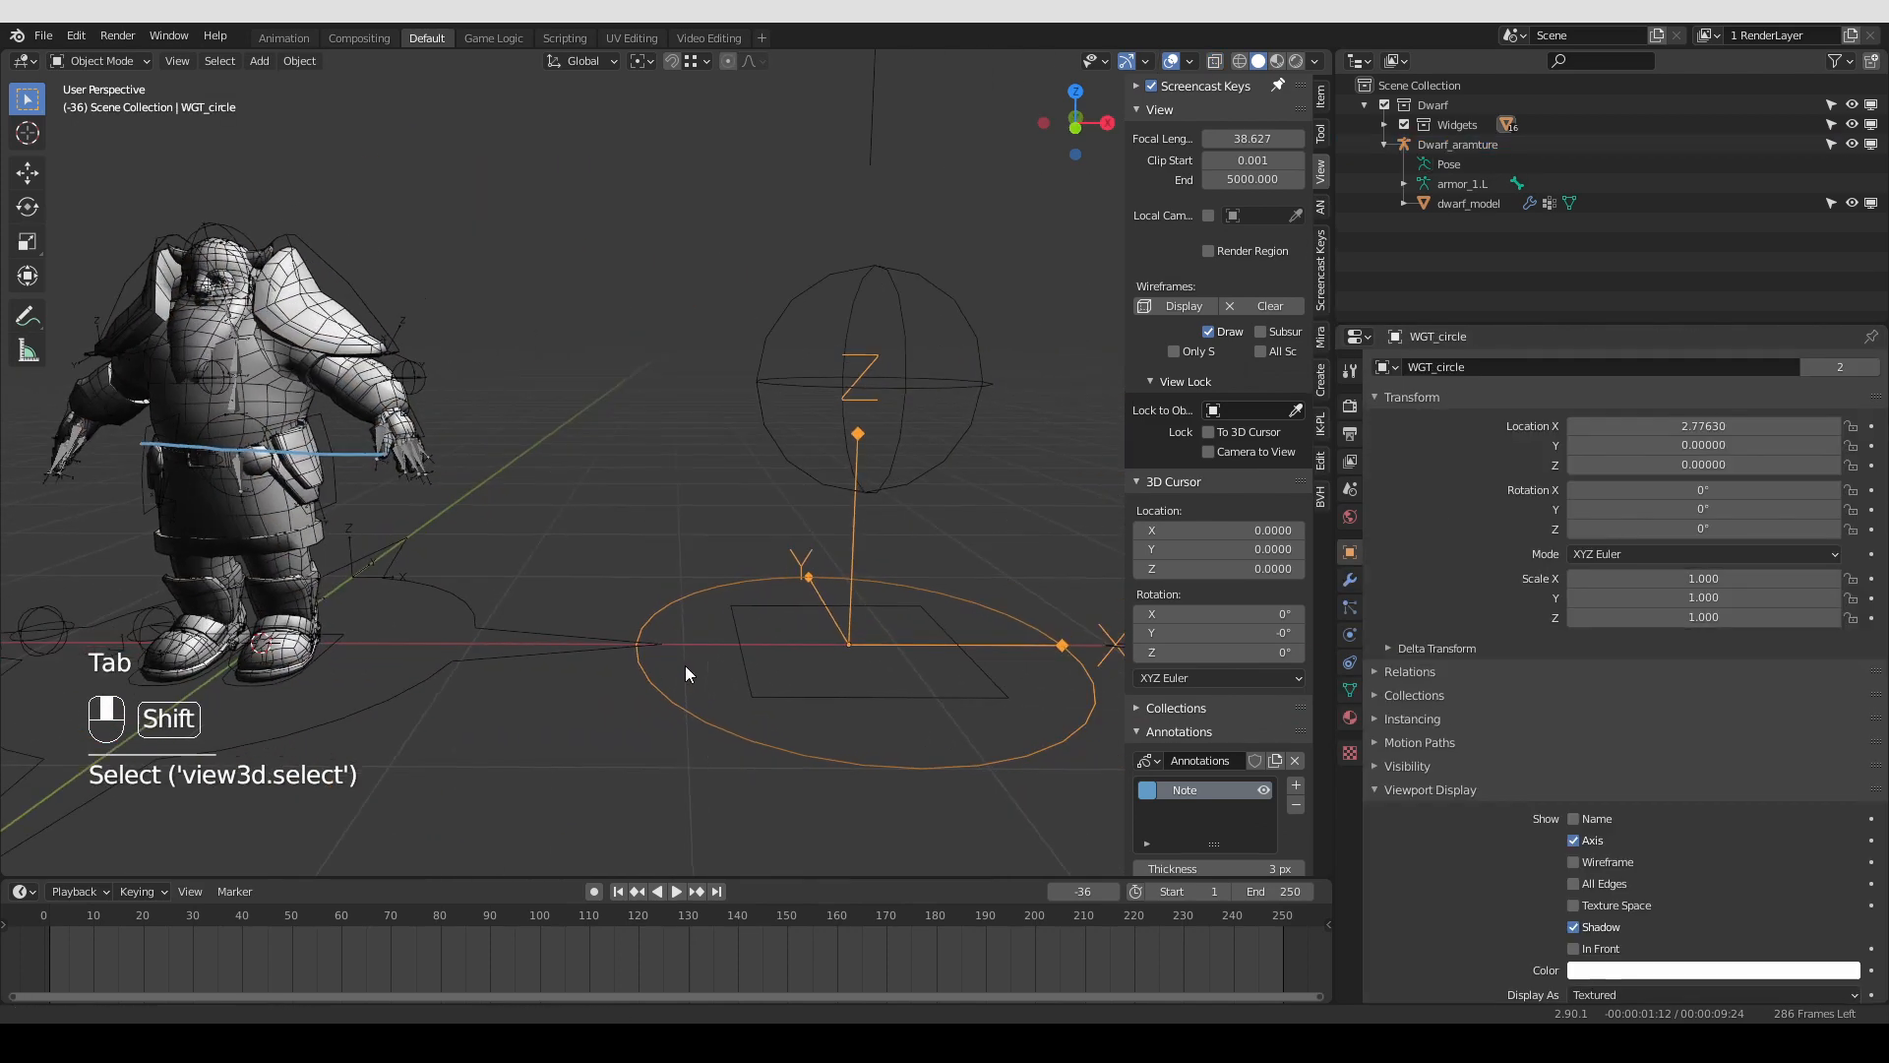
pyautogui.click(1319, 134)
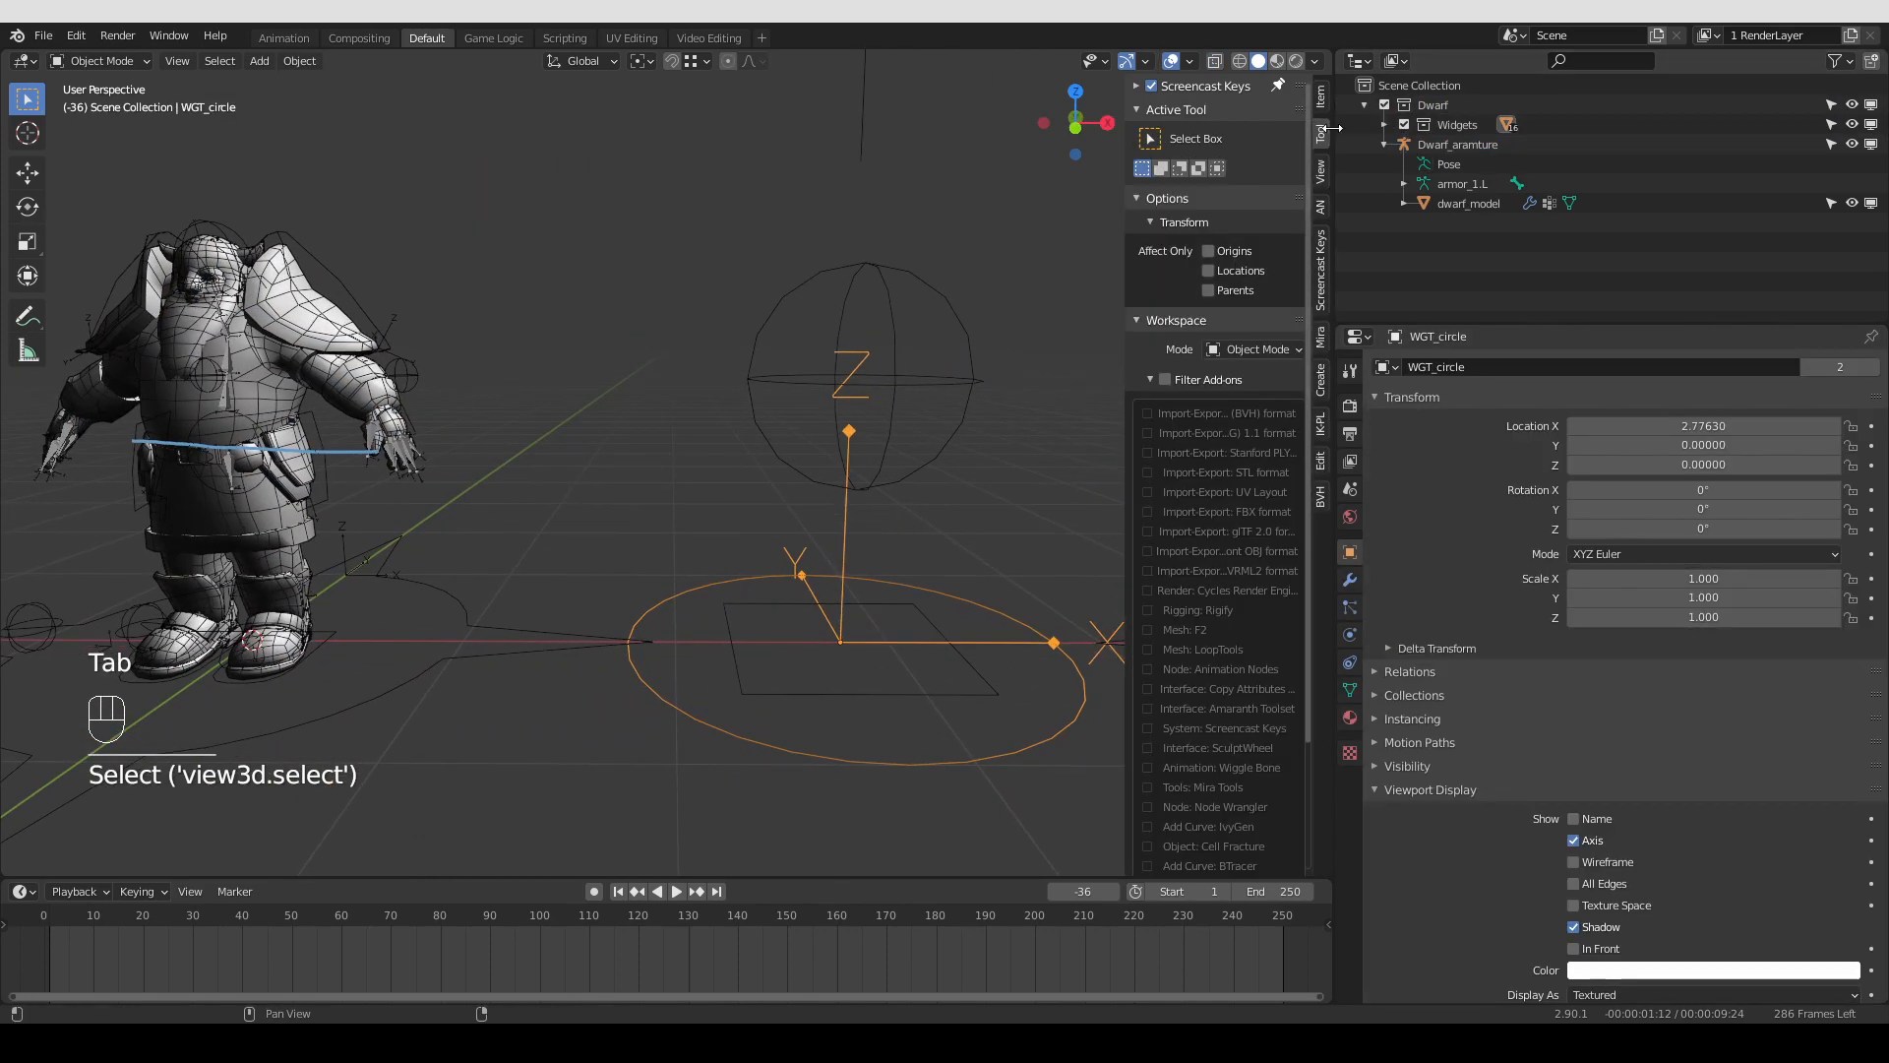
pyautogui.click(1209, 251)
pyautogui.moveTo(925, 575); pyautogui.dragTo(789, 545, button='middle')
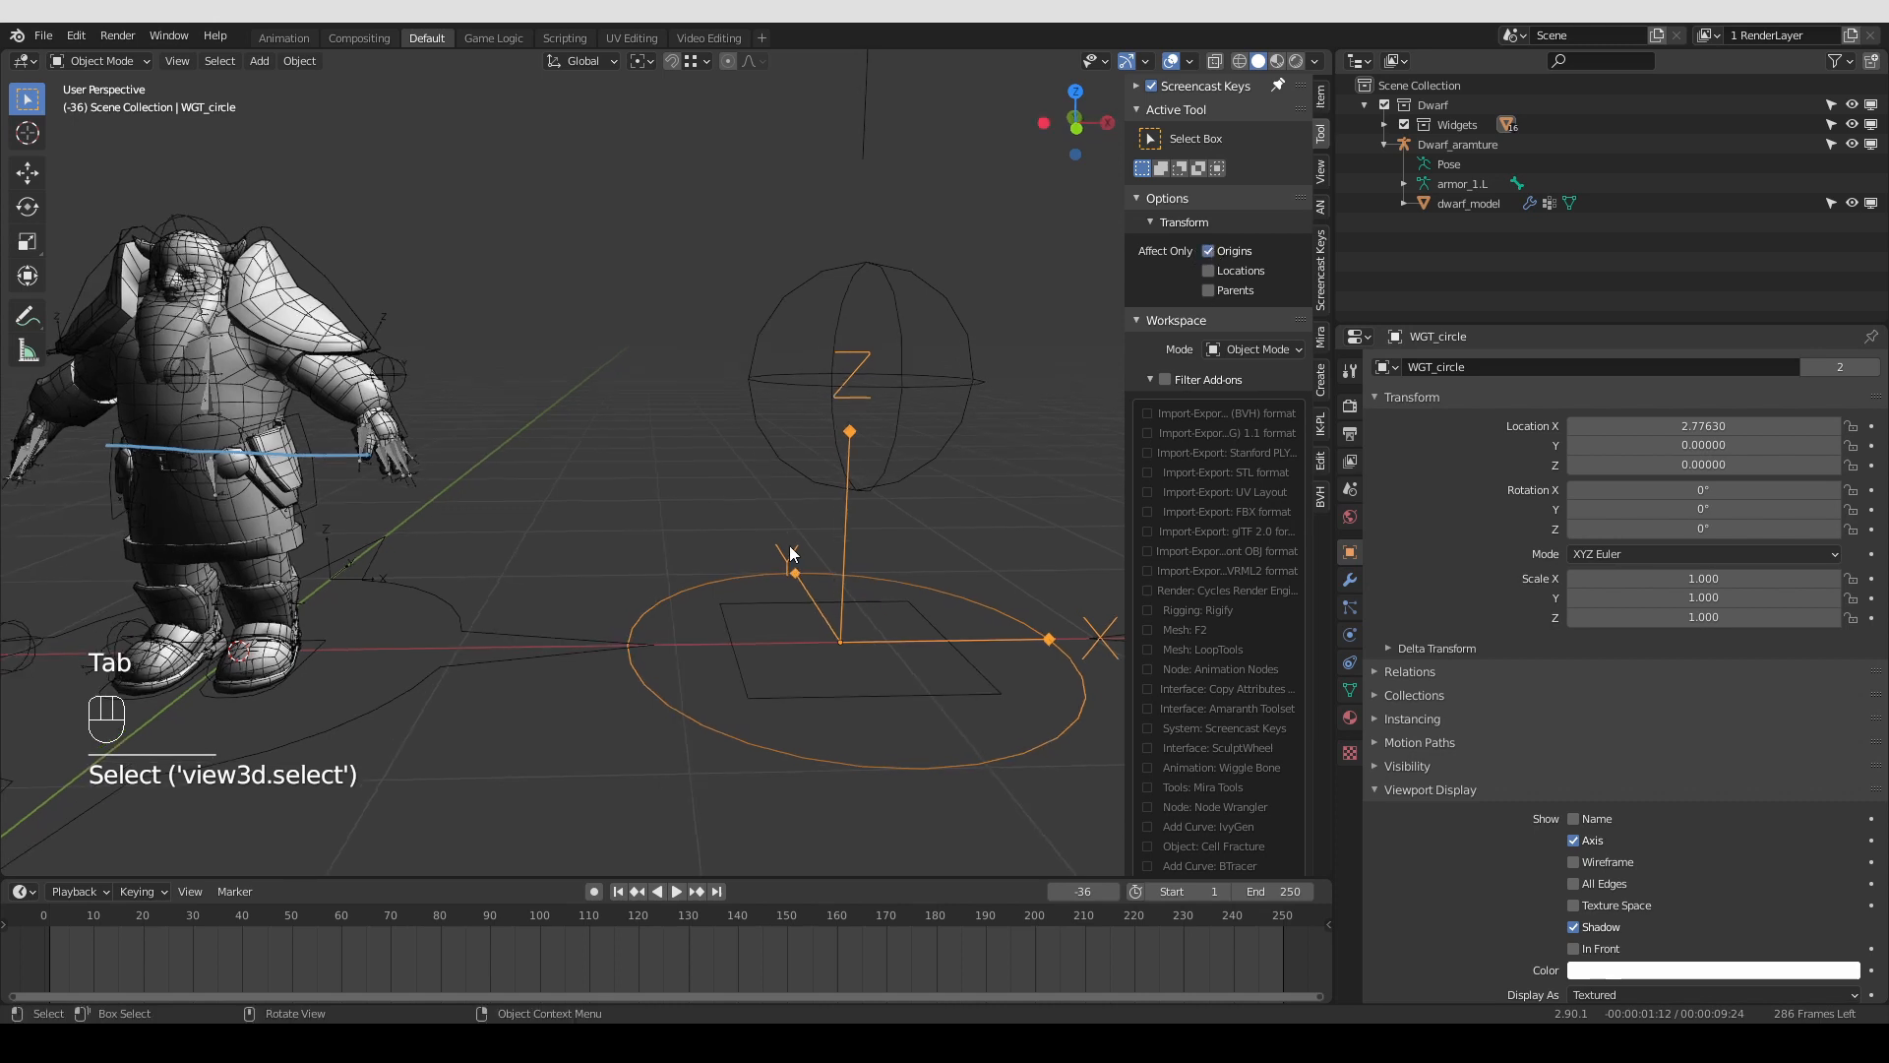
pyautogui.click(28, 207)
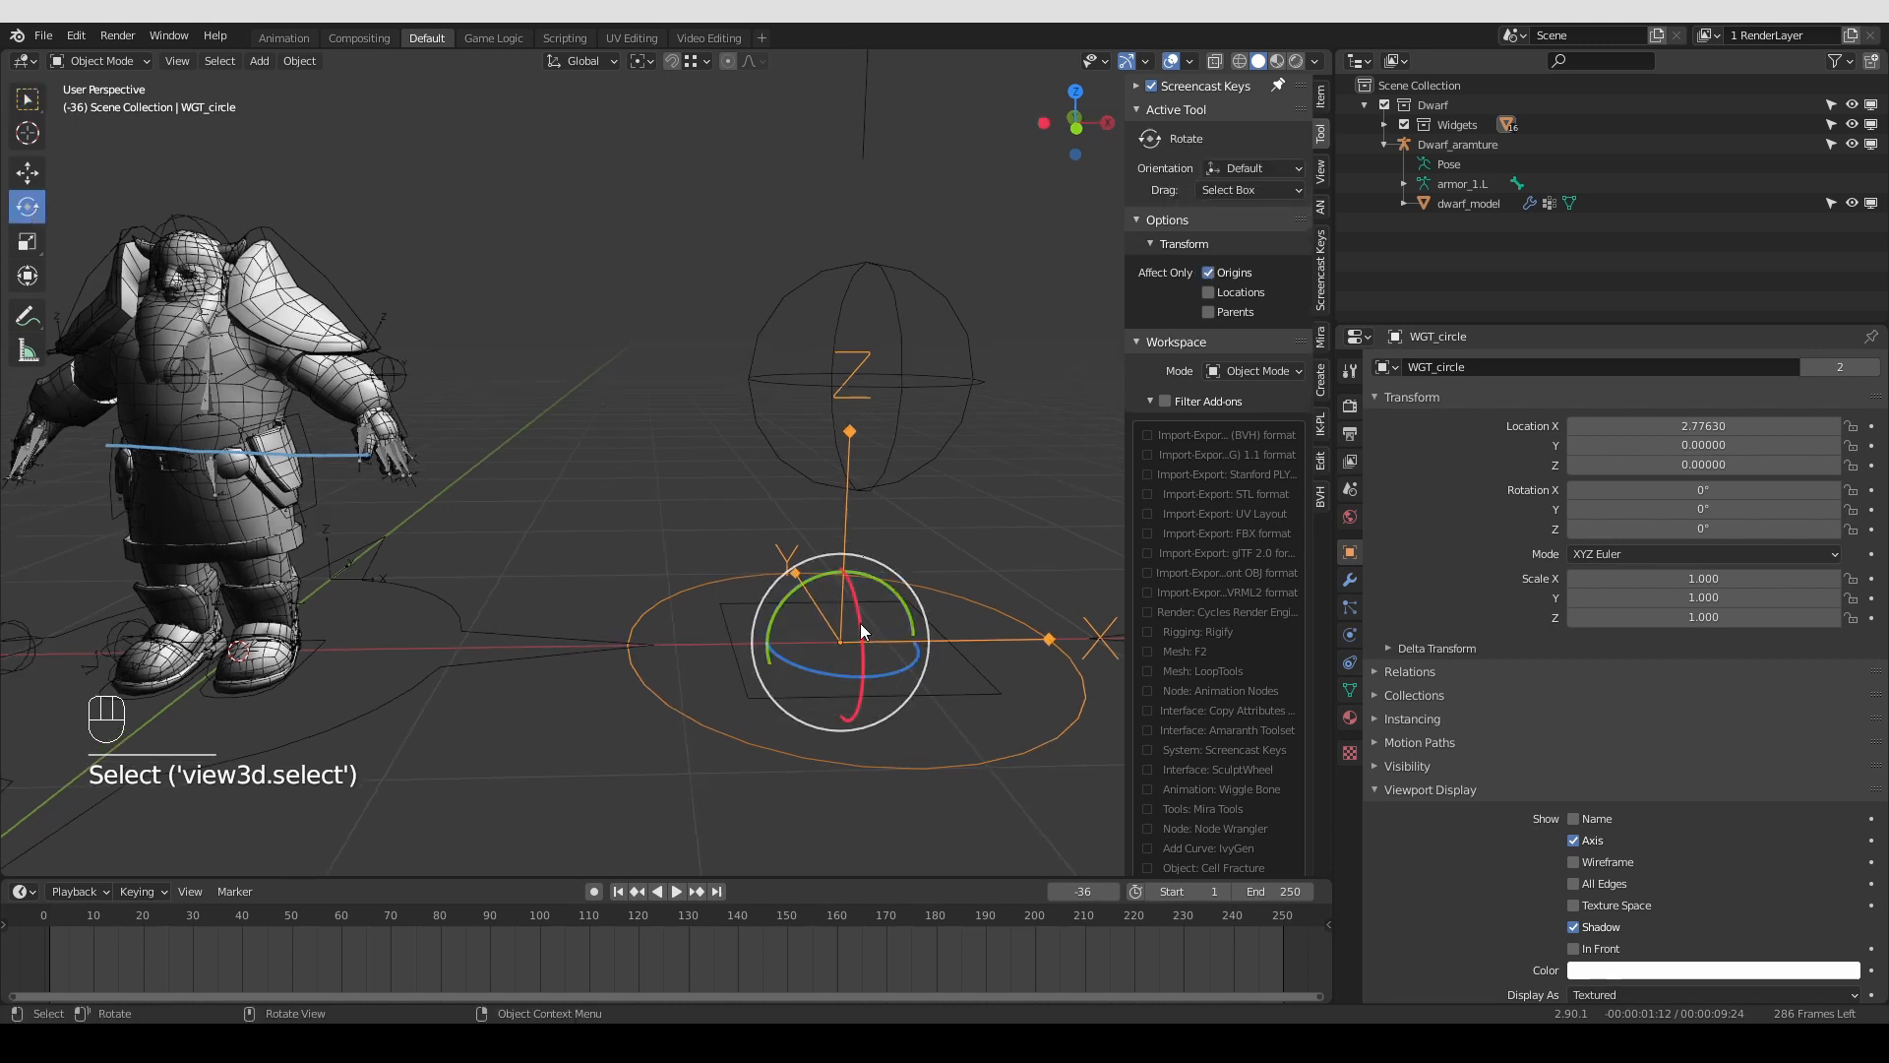
pyautogui.moveTo(858, 608); pyautogui.dragTo(872, 661)
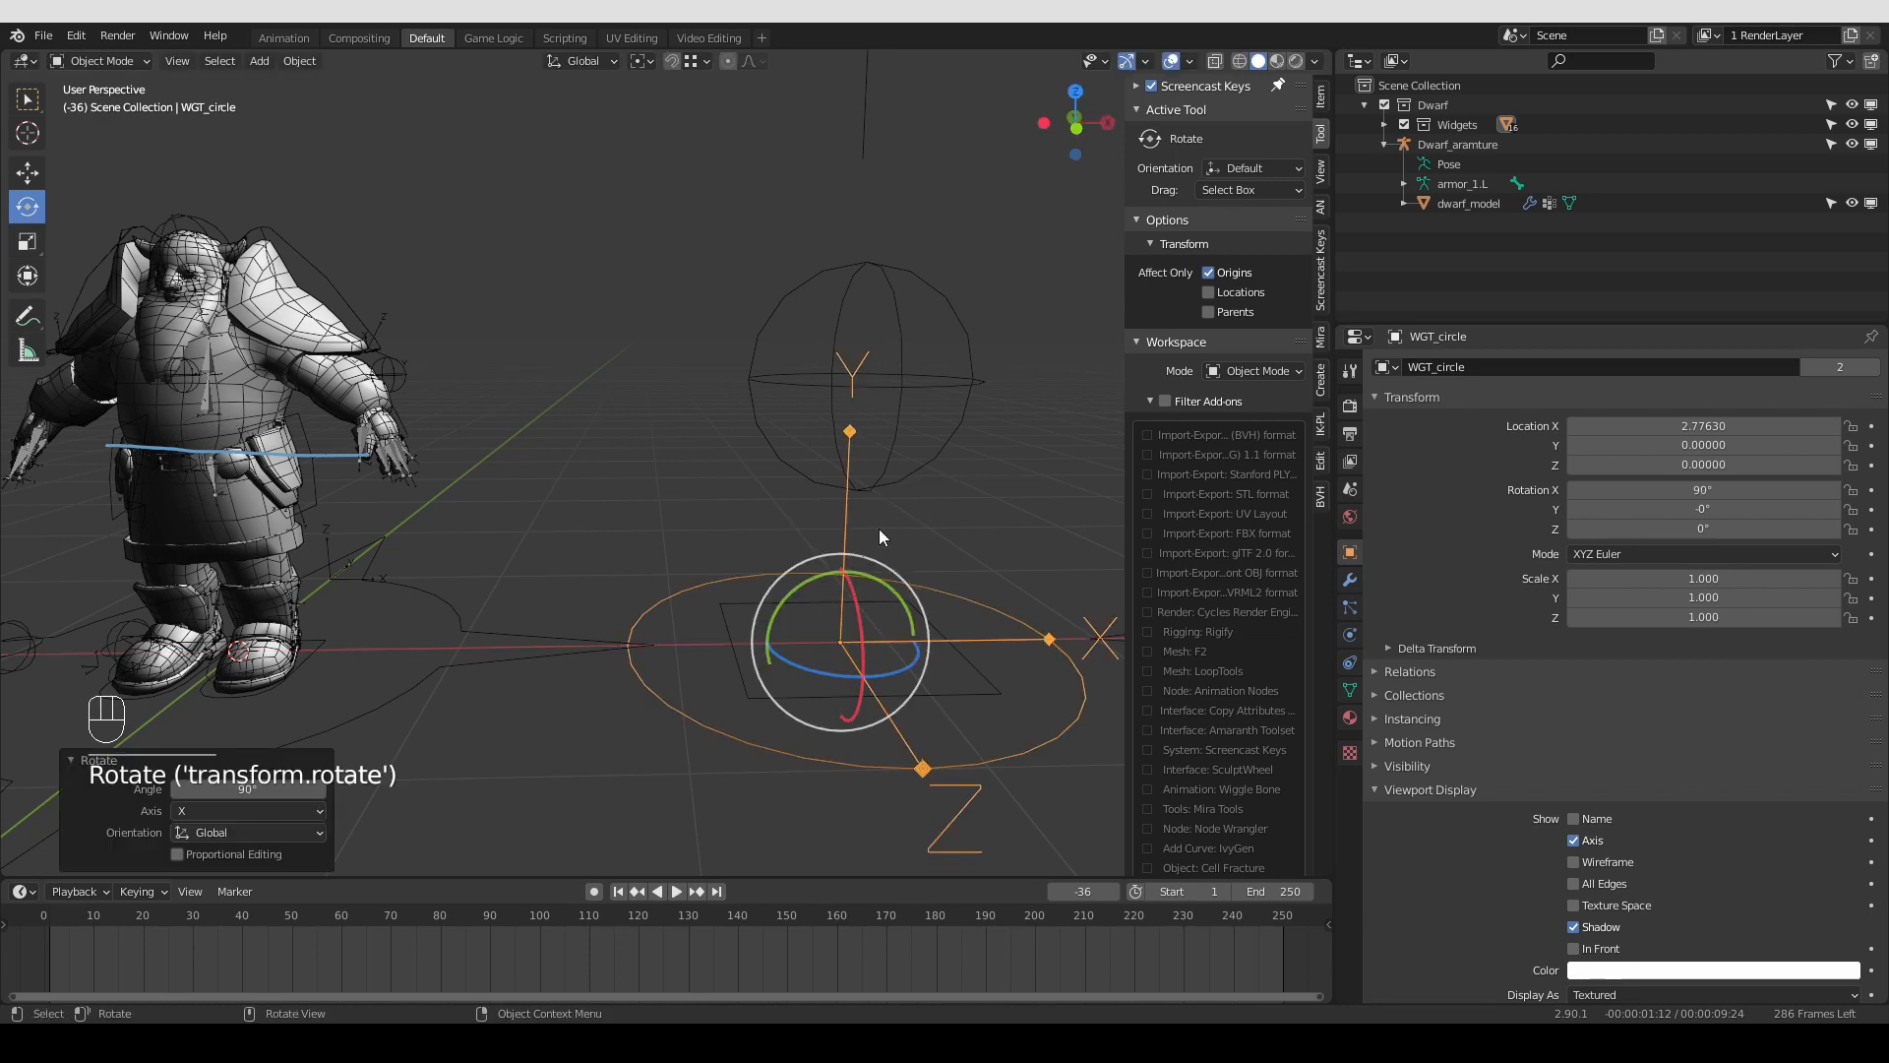
pyautogui.moveTo(860, 389); pyautogui.dragTo(885, 521, button='middle')
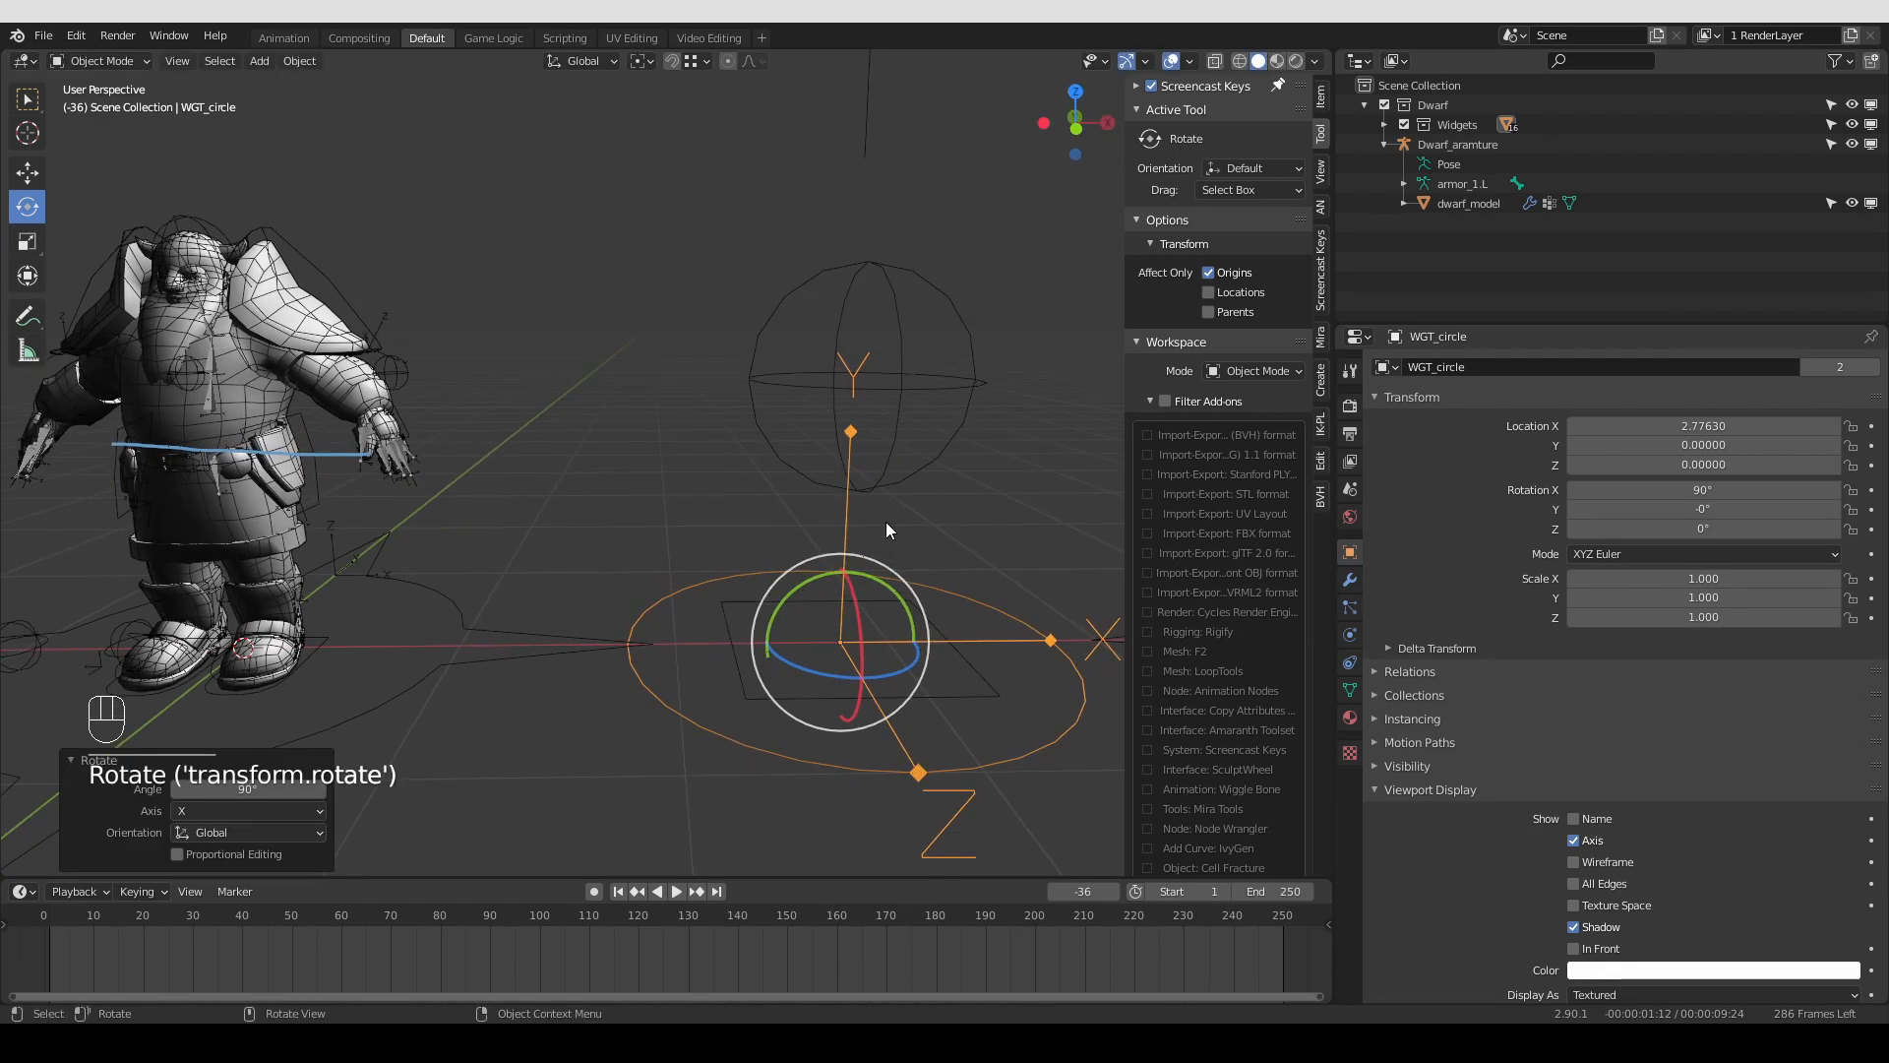
# Remove the annotation layer containing the line across the dwarf's belt
pyautogui.moveTo(788, 453); pyautogui.dragTo(842, 506, button='middle')
pyautogui.click(1320, 172)
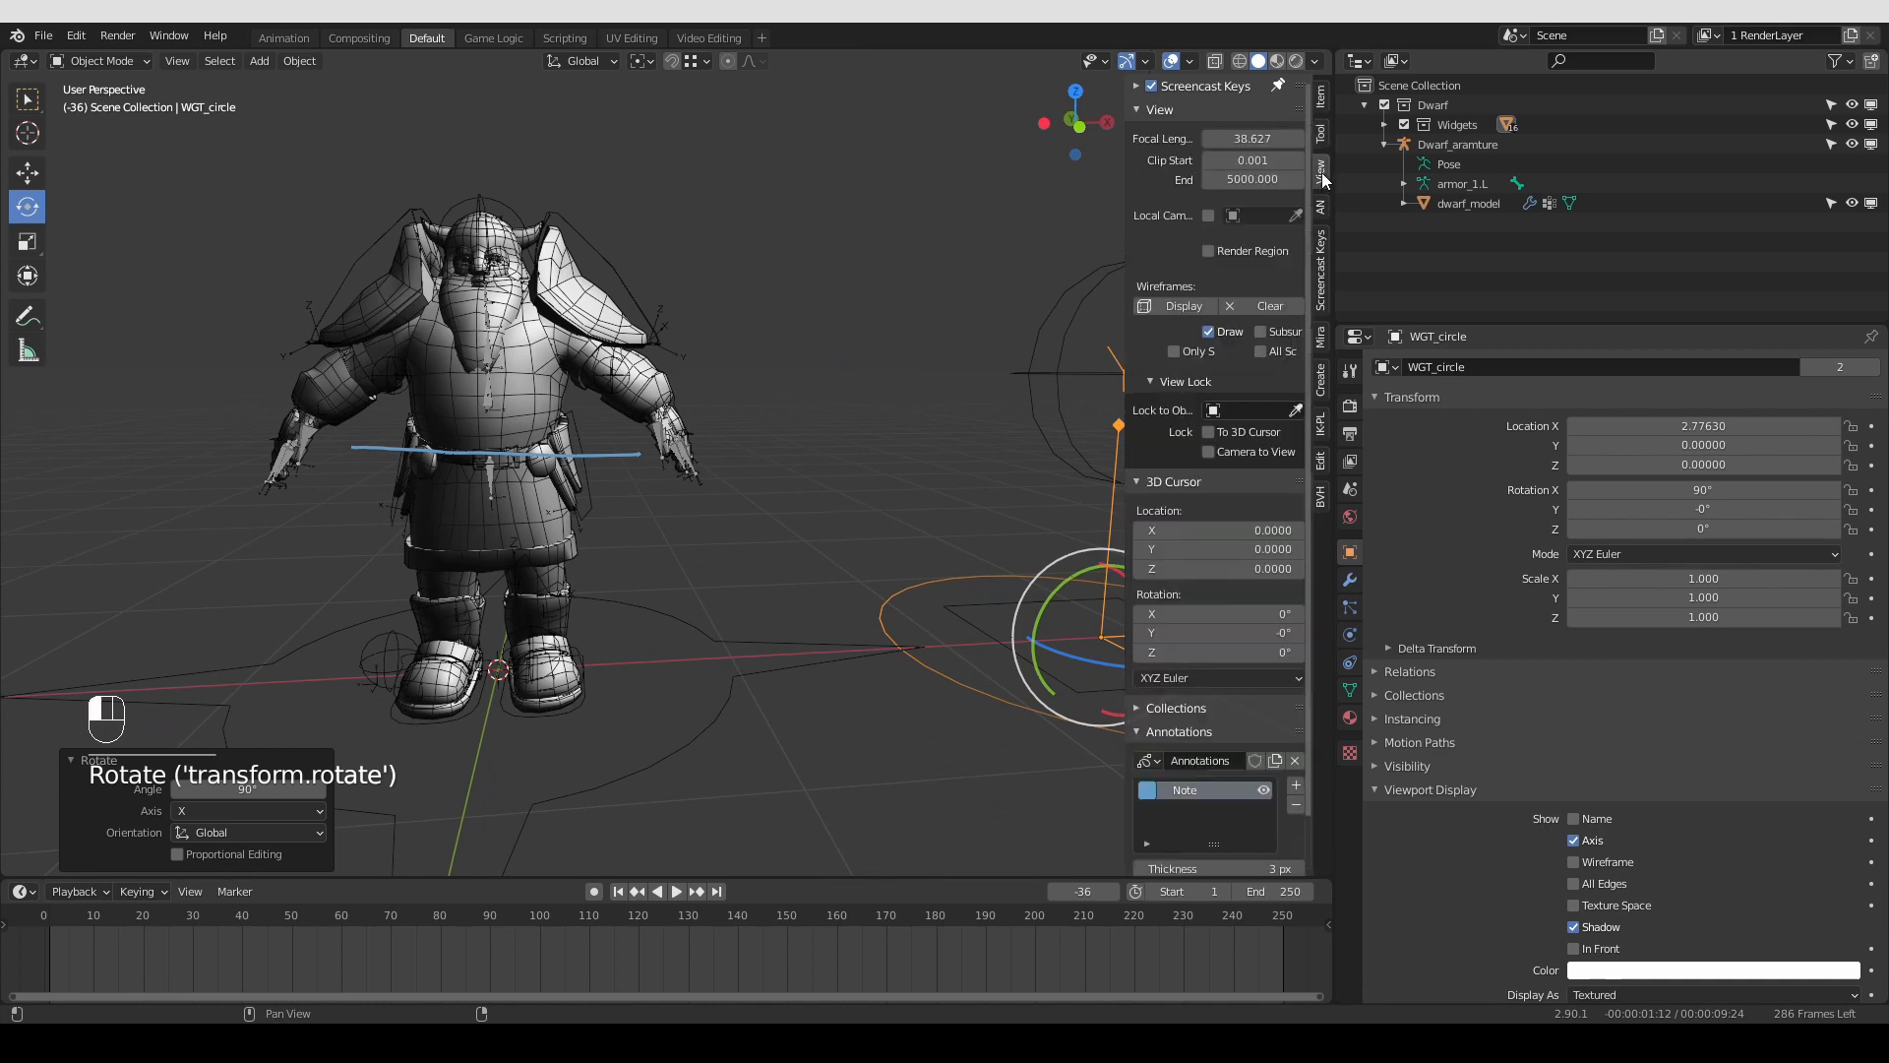
pyautogui.click(1296, 805)
# Reselect the spine.cr.00 bone in pose mode and set its custom shape scale to 2.140
pyautogui.moveTo(620, 602)
pyautogui.mouseDown(button='middle')
pyautogui.moveTo(489, 480)
pyautogui.moveTo(544, 448)
pyautogui.mouseUp(button='middle')
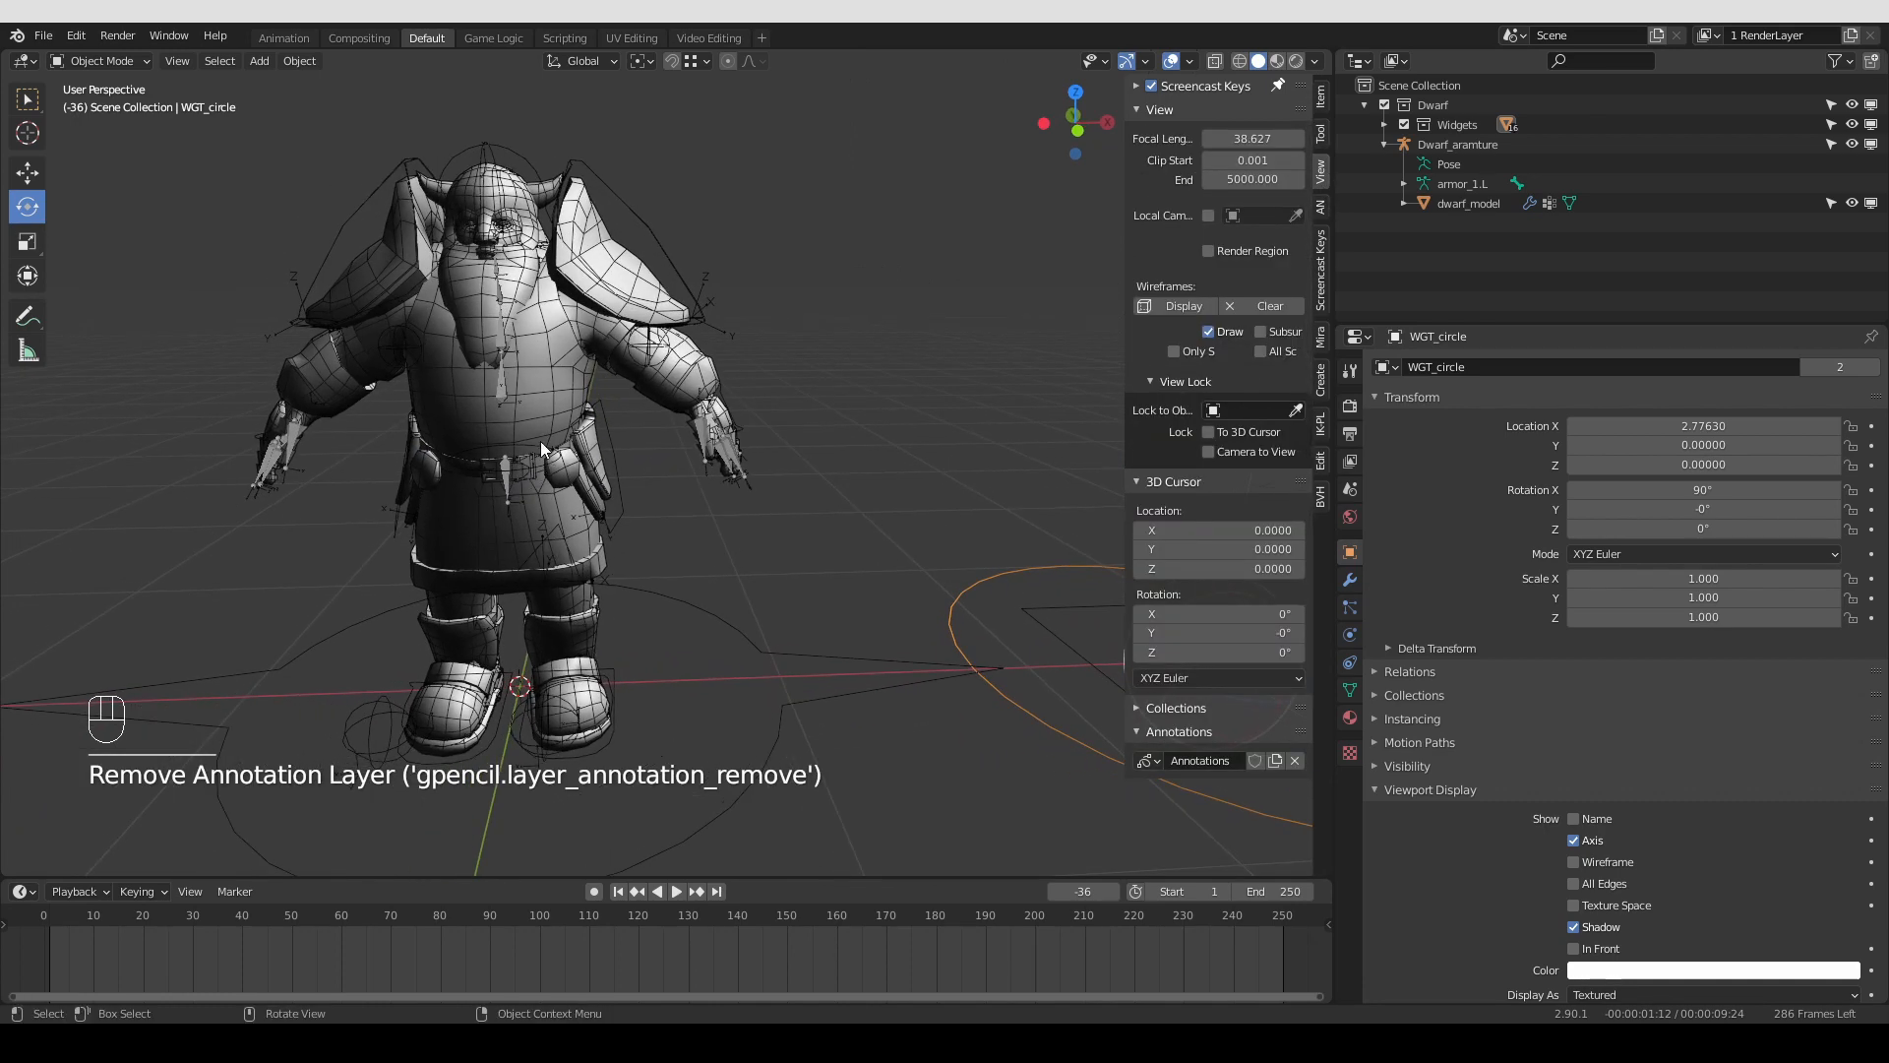
pyautogui.click(536, 440)
pyautogui.press('Tab')
pyautogui.click(530, 464)
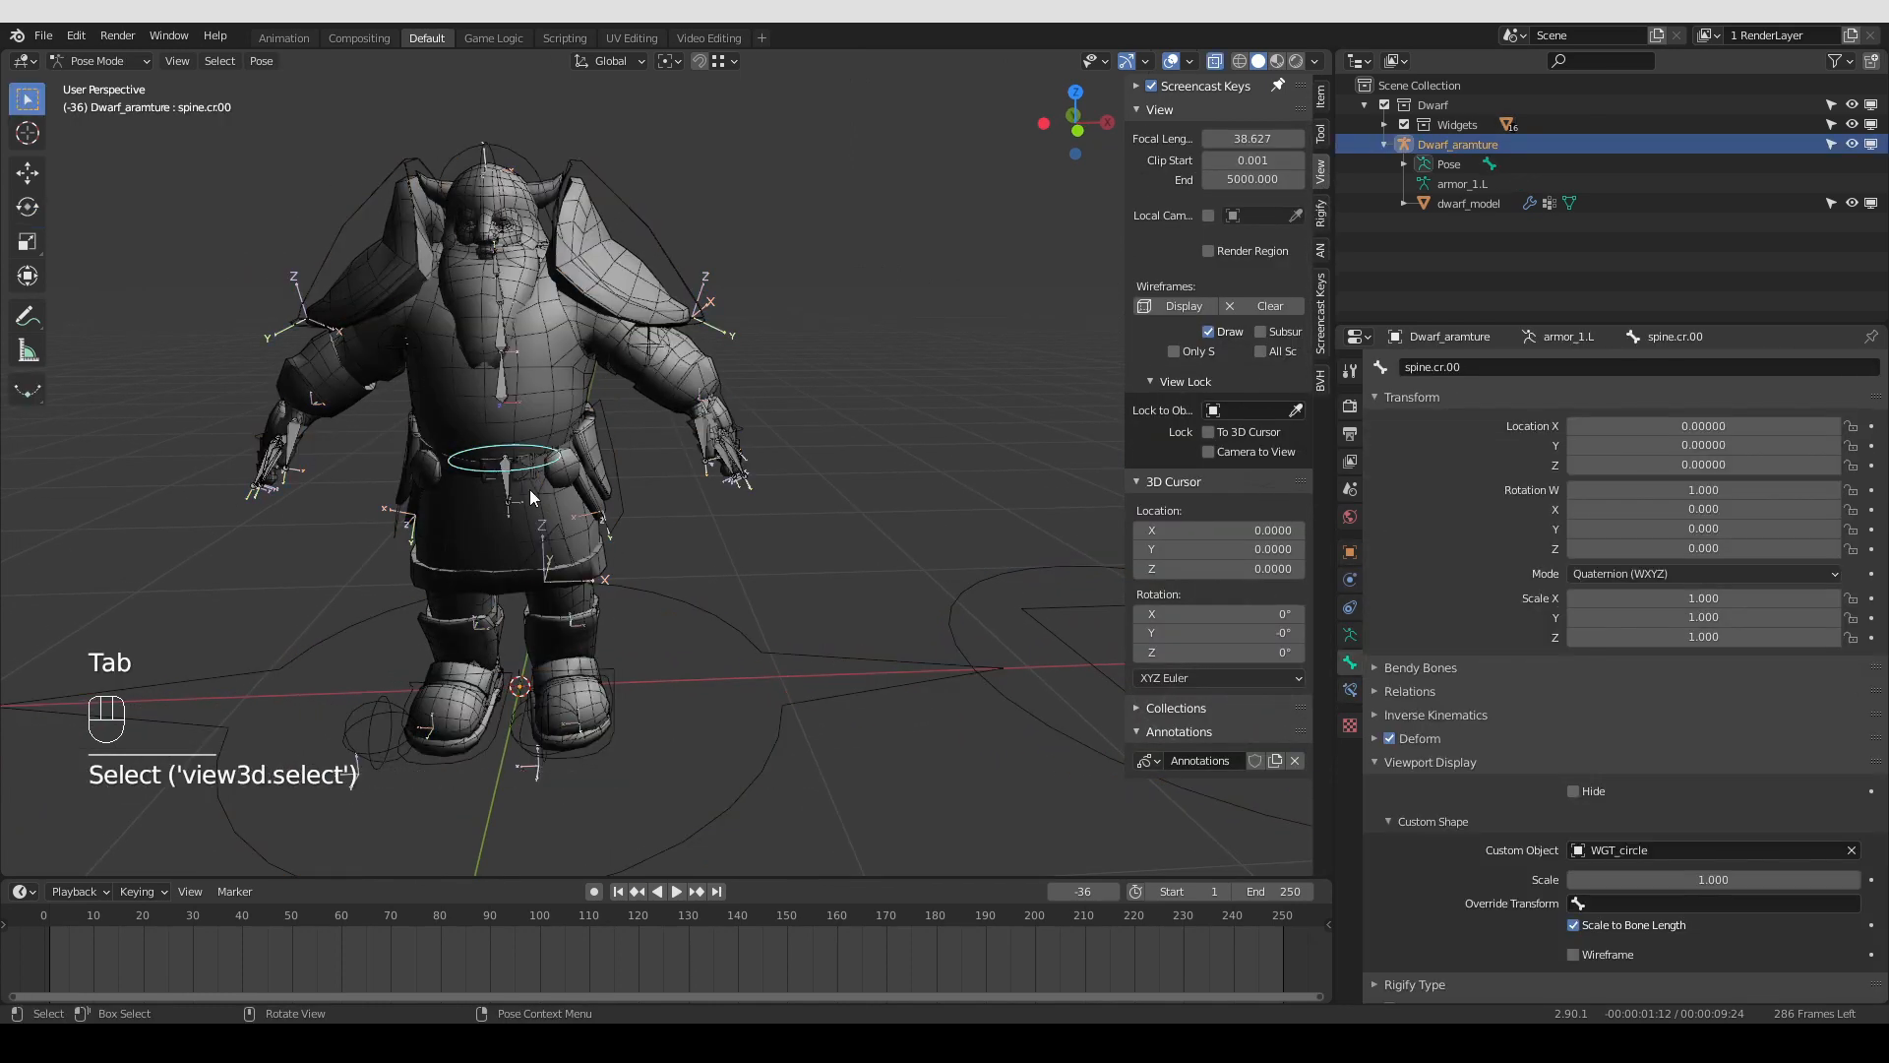
pyautogui.moveTo(1672, 879); pyautogui.dragTo(1752, 879)
pyautogui.moveTo(1713, 879); pyautogui.dragTo(1648, 879)
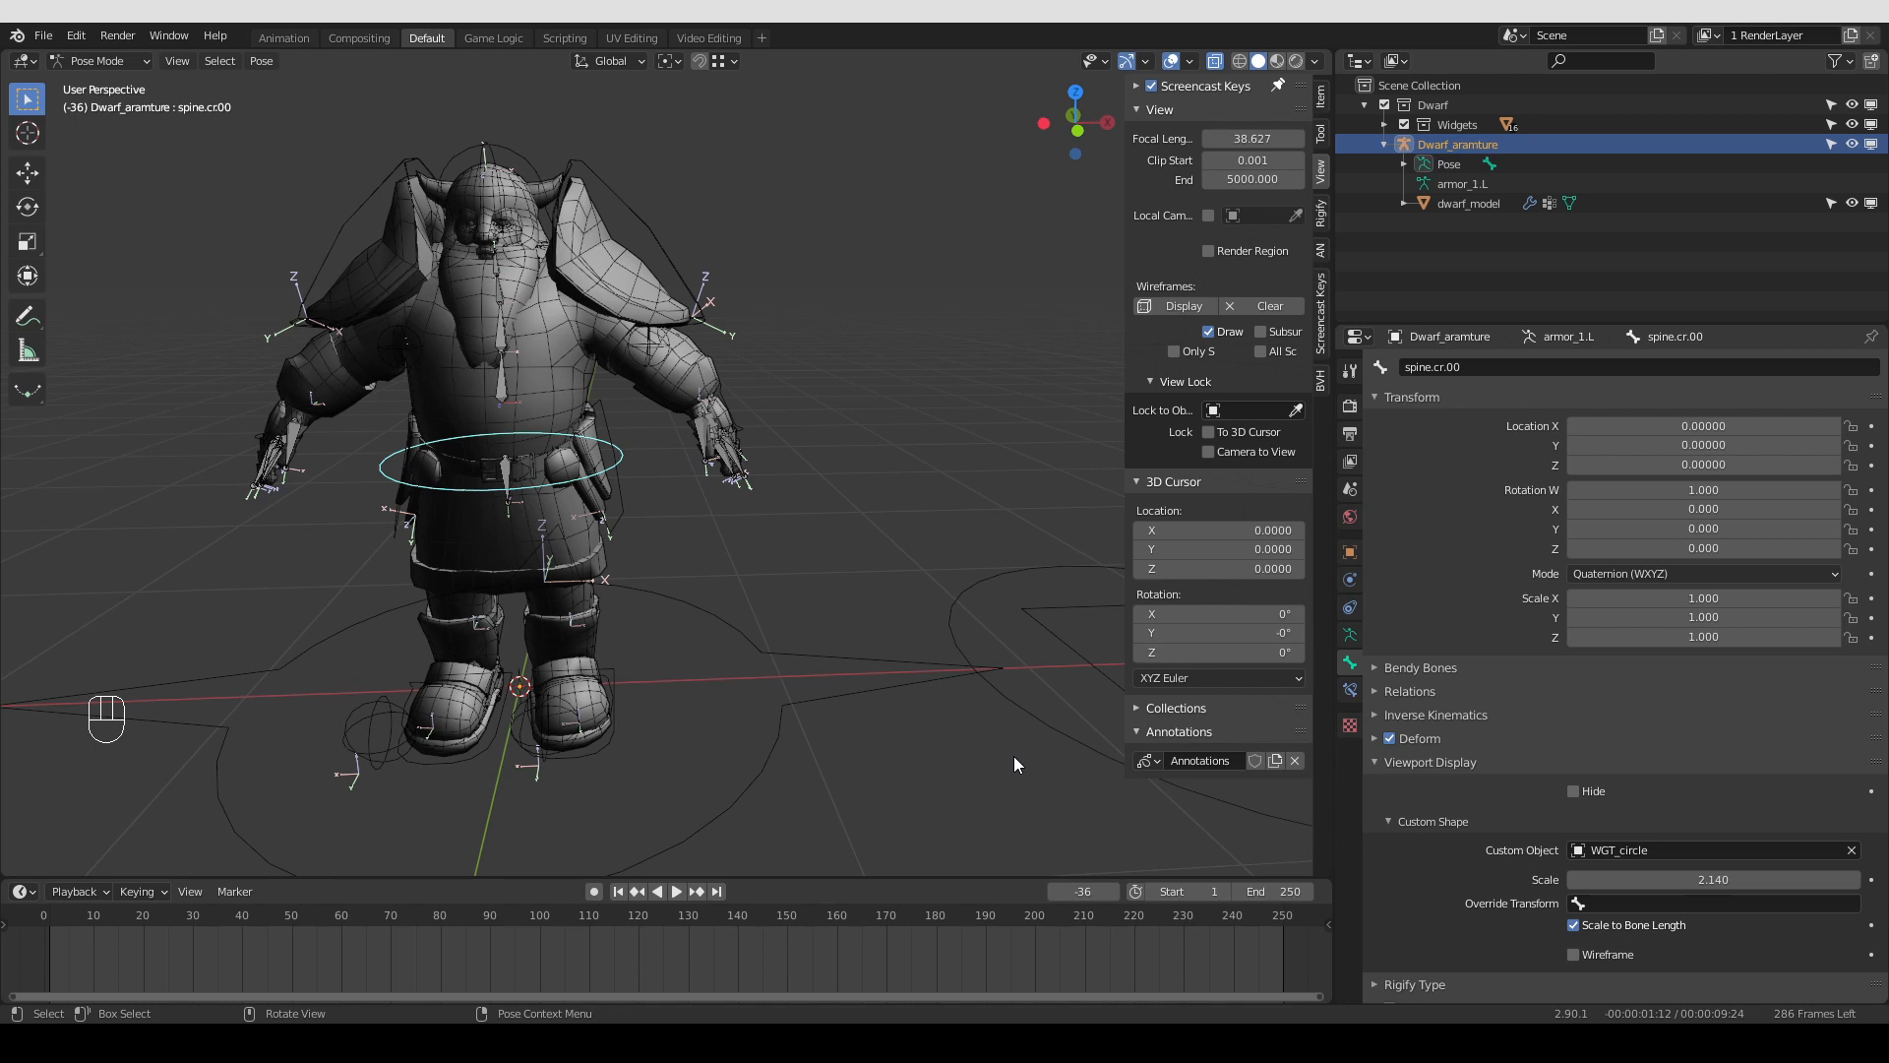
# Select the upper spine bones together with spine.cr.00, making spine.cr.00 the active bone
pyautogui.click(500, 392)
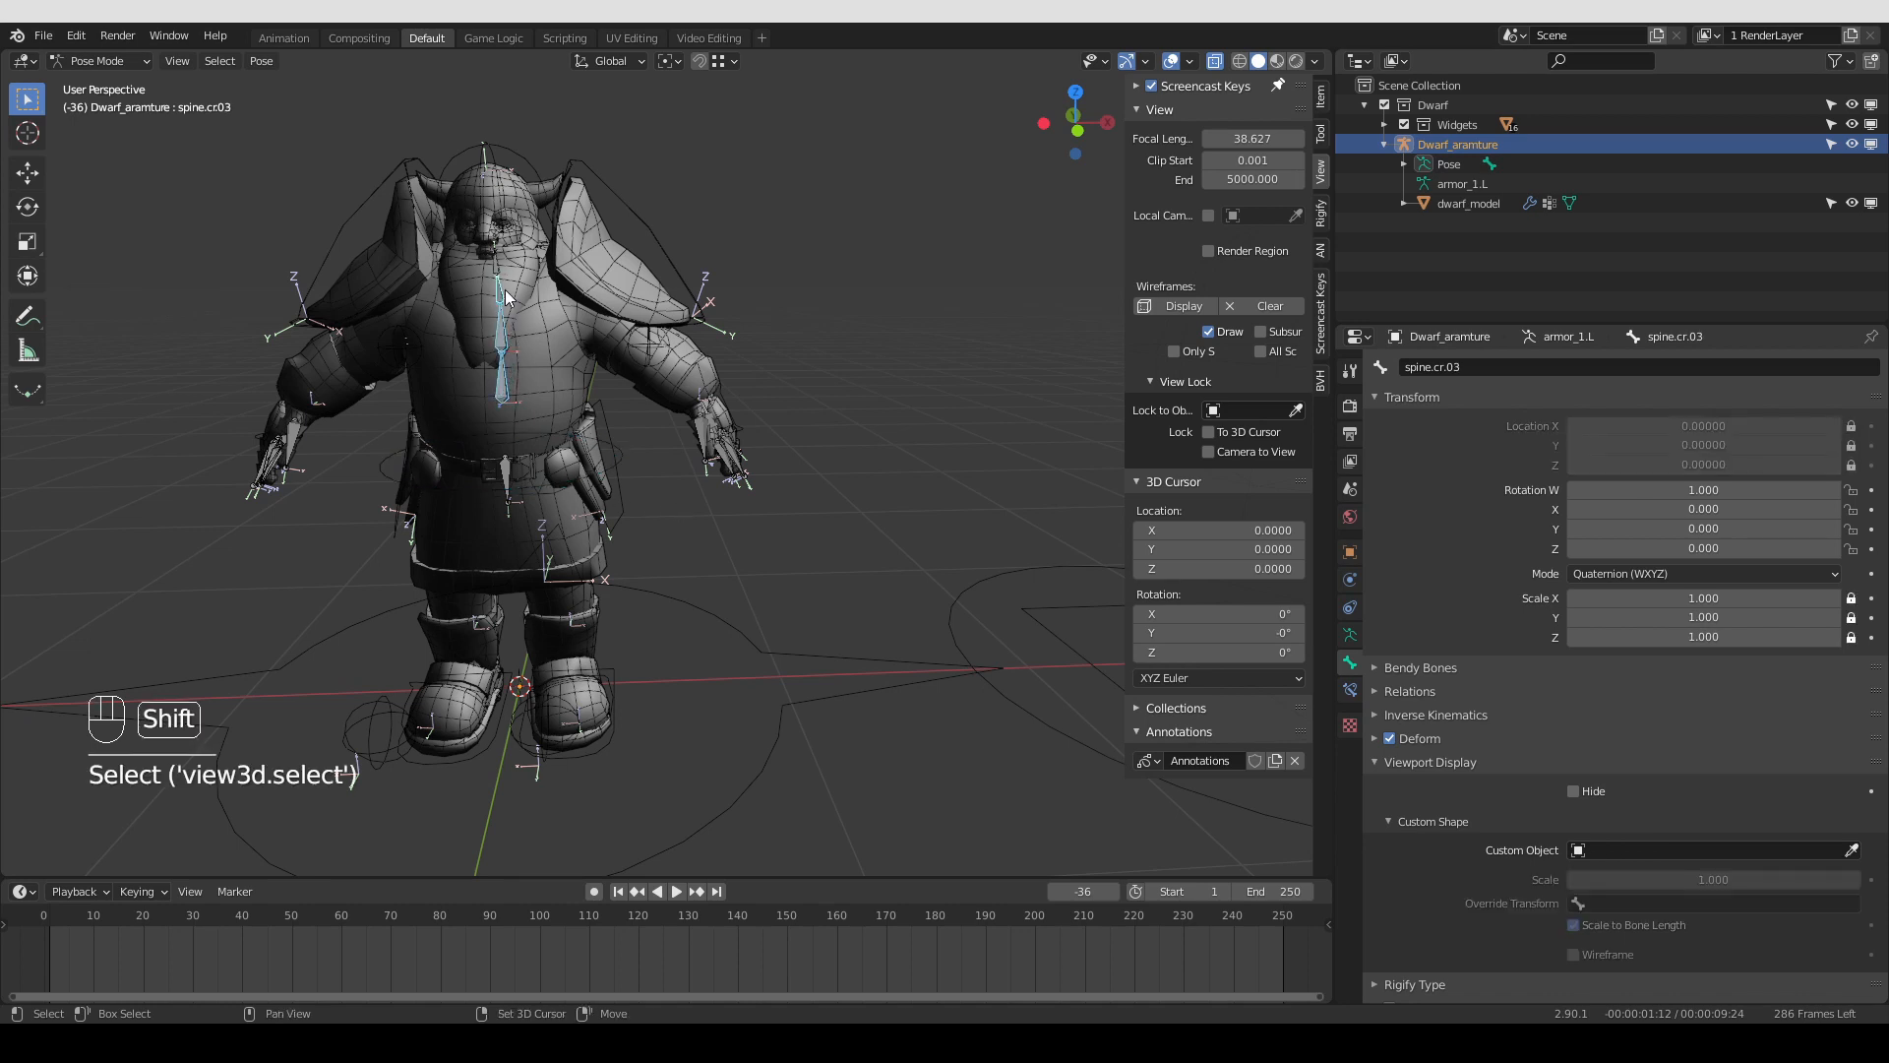
pyautogui.keyDown('shift'); pyautogui.click(498, 263); pyautogui.keyUp('shift')
pyautogui.moveTo(546, 292); pyautogui.dragTo(577, 492, button='middle')
pyautogui.keyDown('shift'); pyautogui.click(610, 466); pyautogui.keyUp('shift')
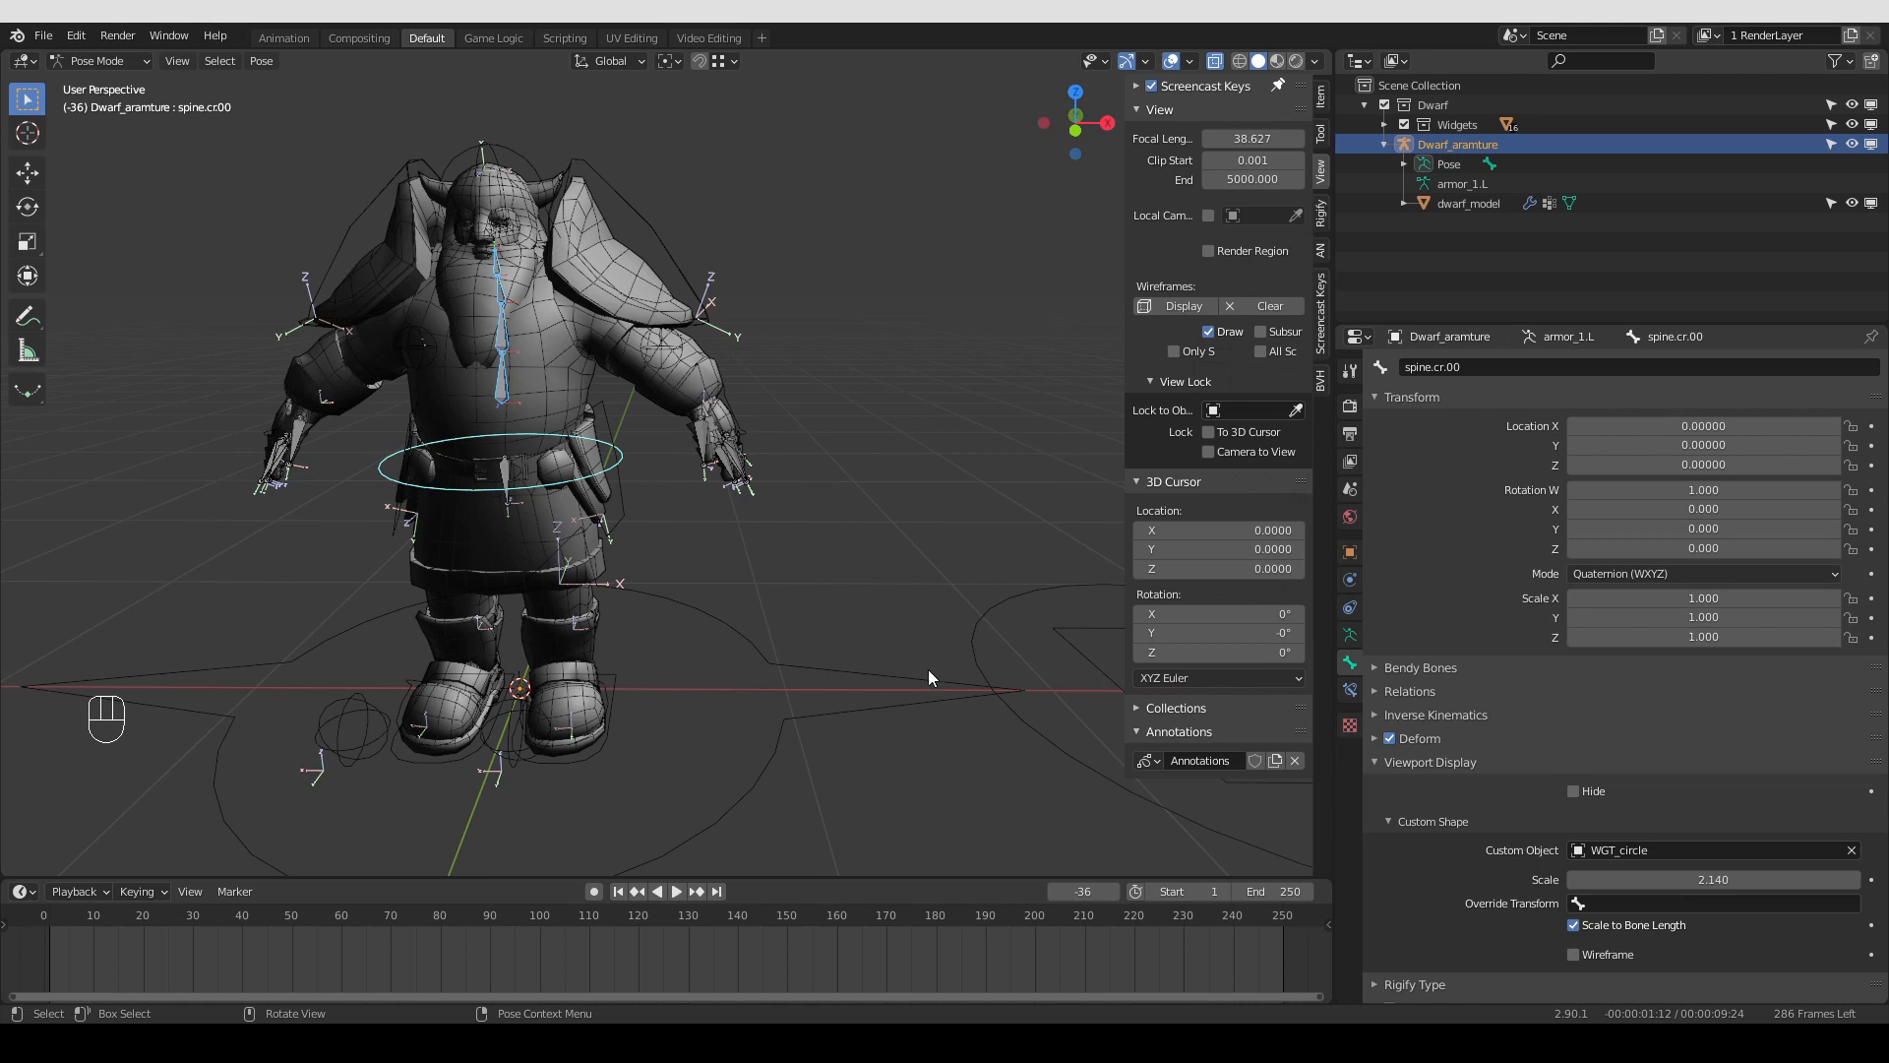
# Copy the WGT_circle custom object and the custom shape scale from spine.cr.00 to the selected upper spine bones
pyautogui.rightClick(1667, 852)
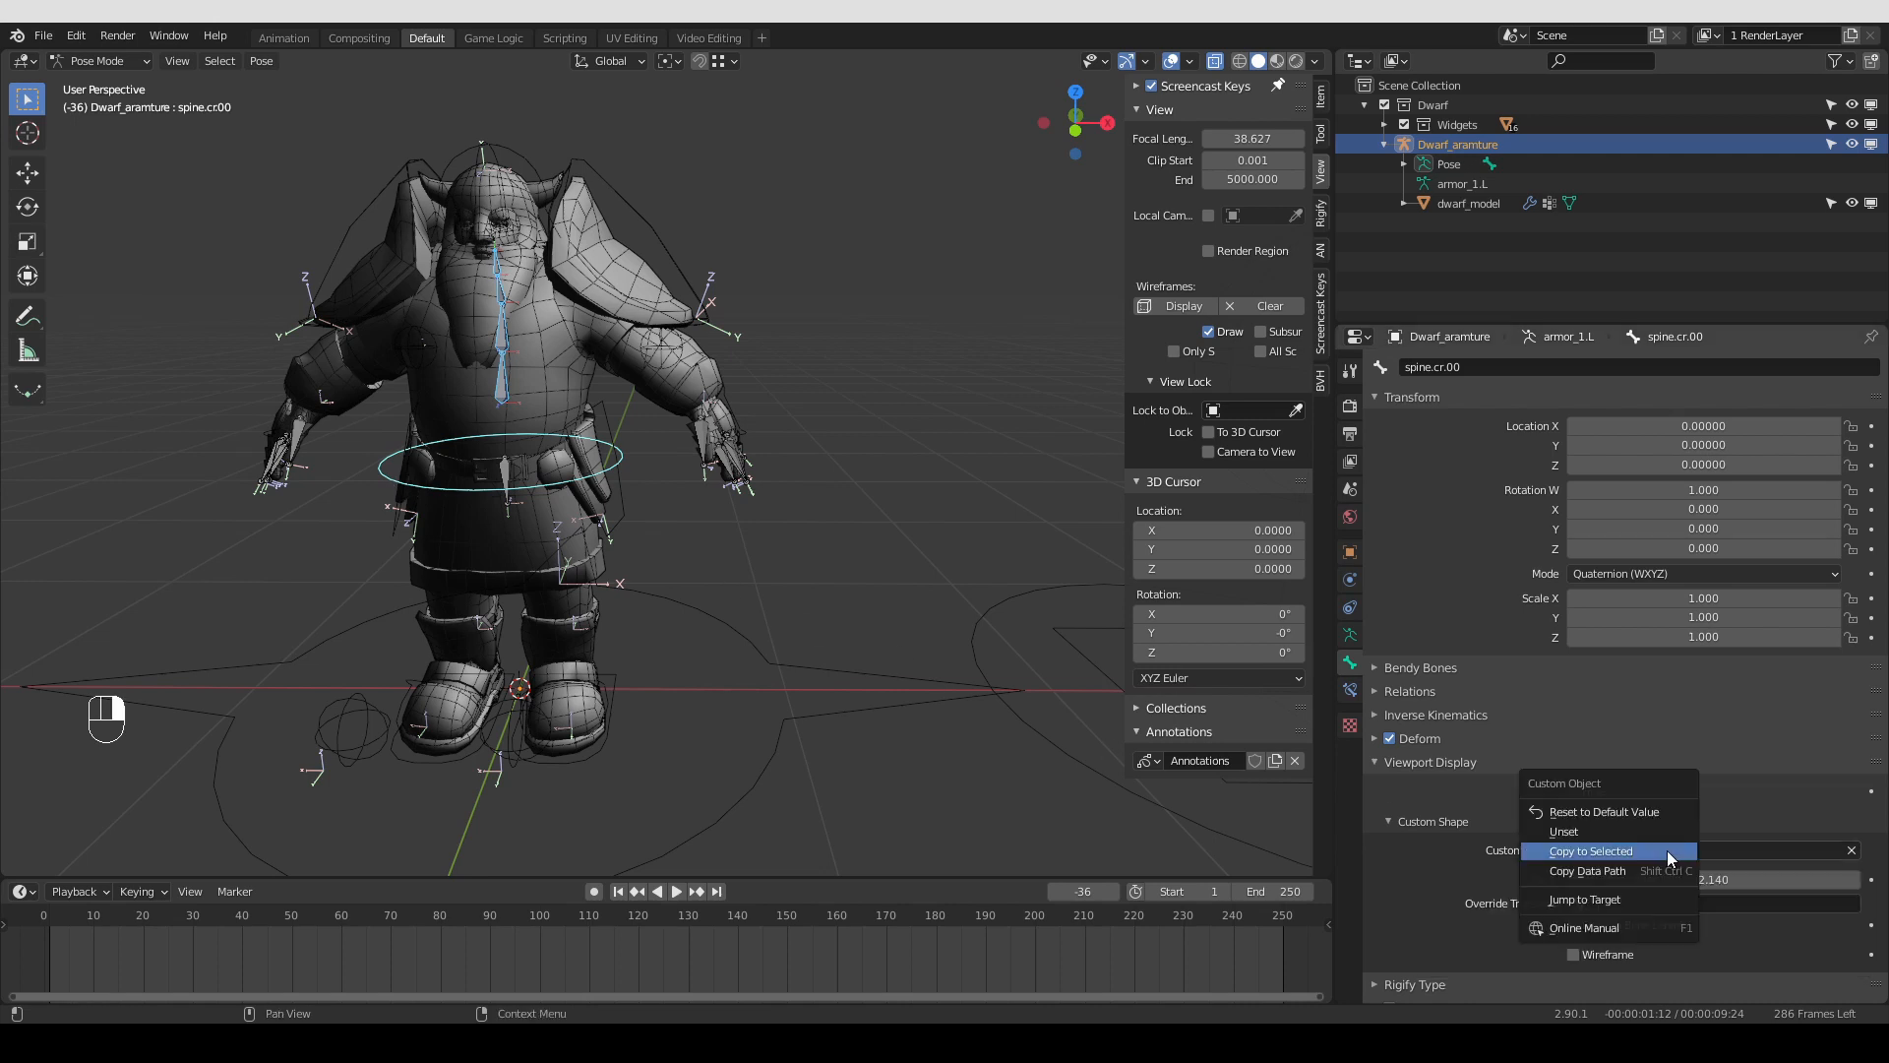
pyautogui.click(1656, 853)
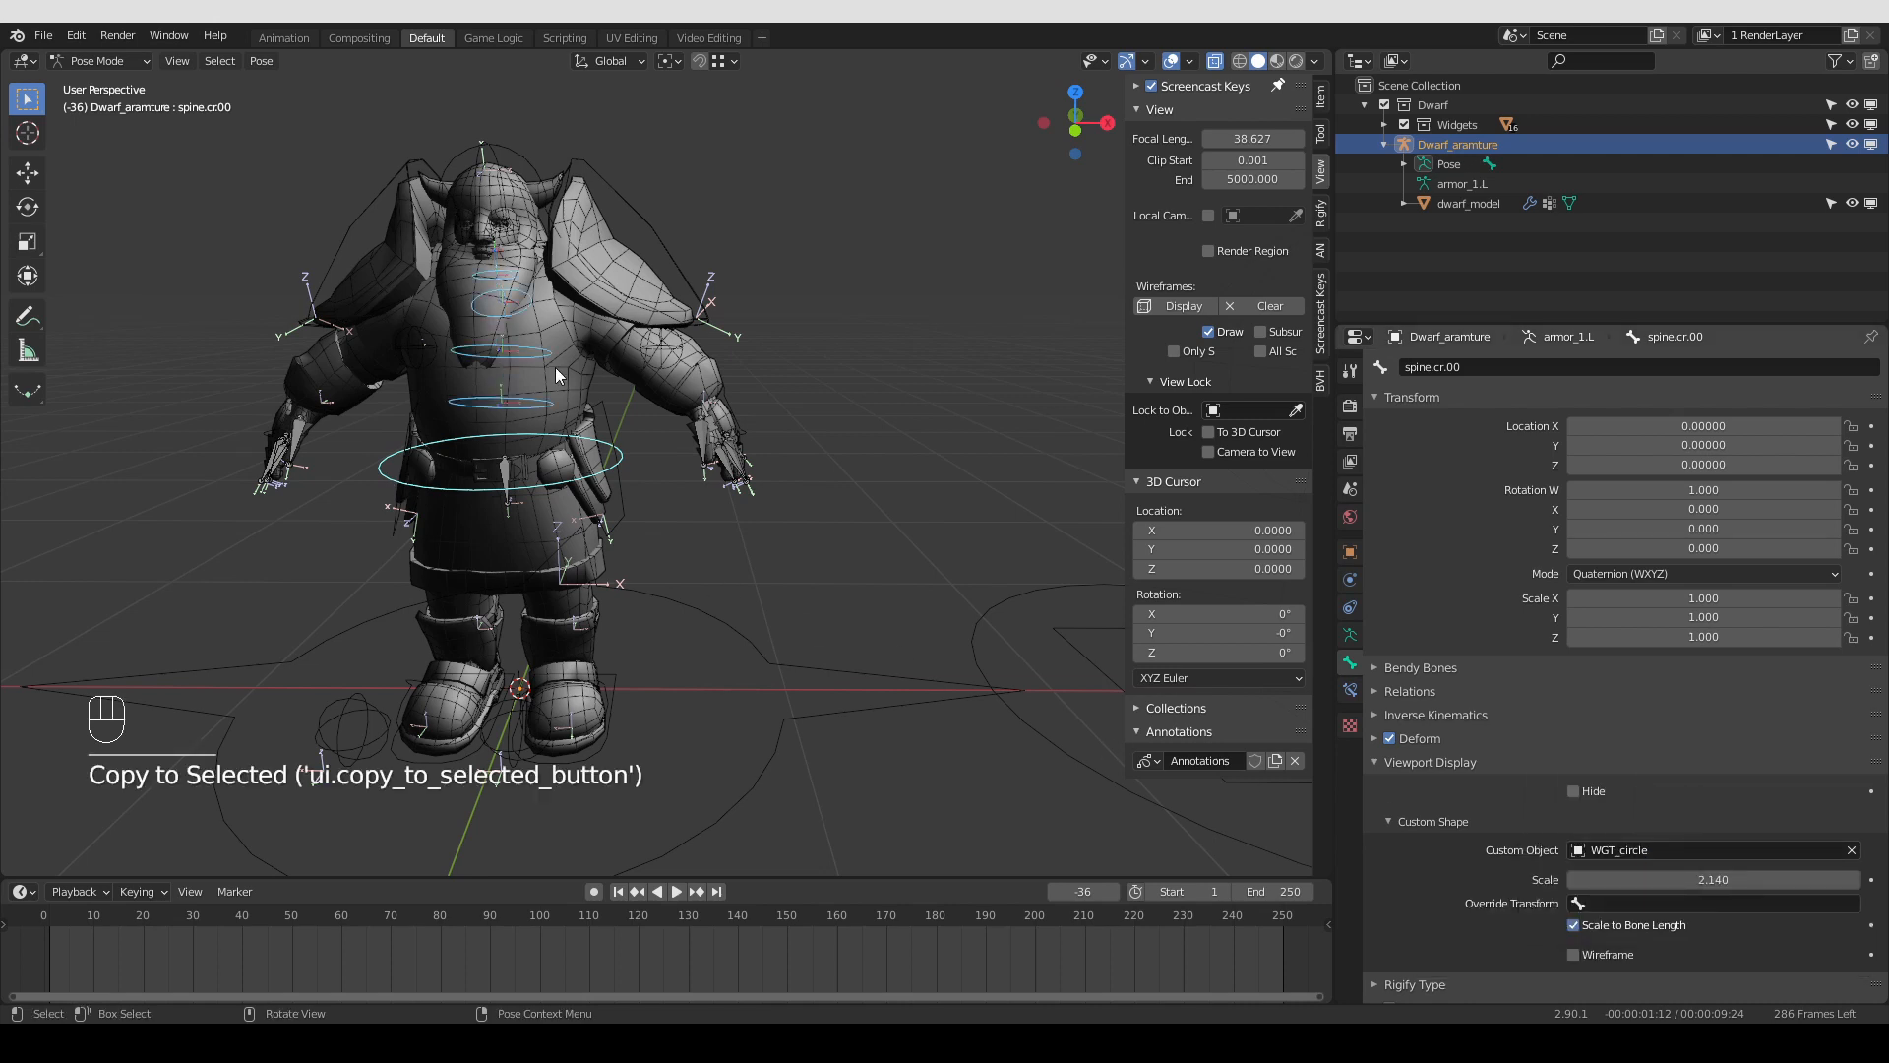
pyautogui.rightClick(1692, 880)
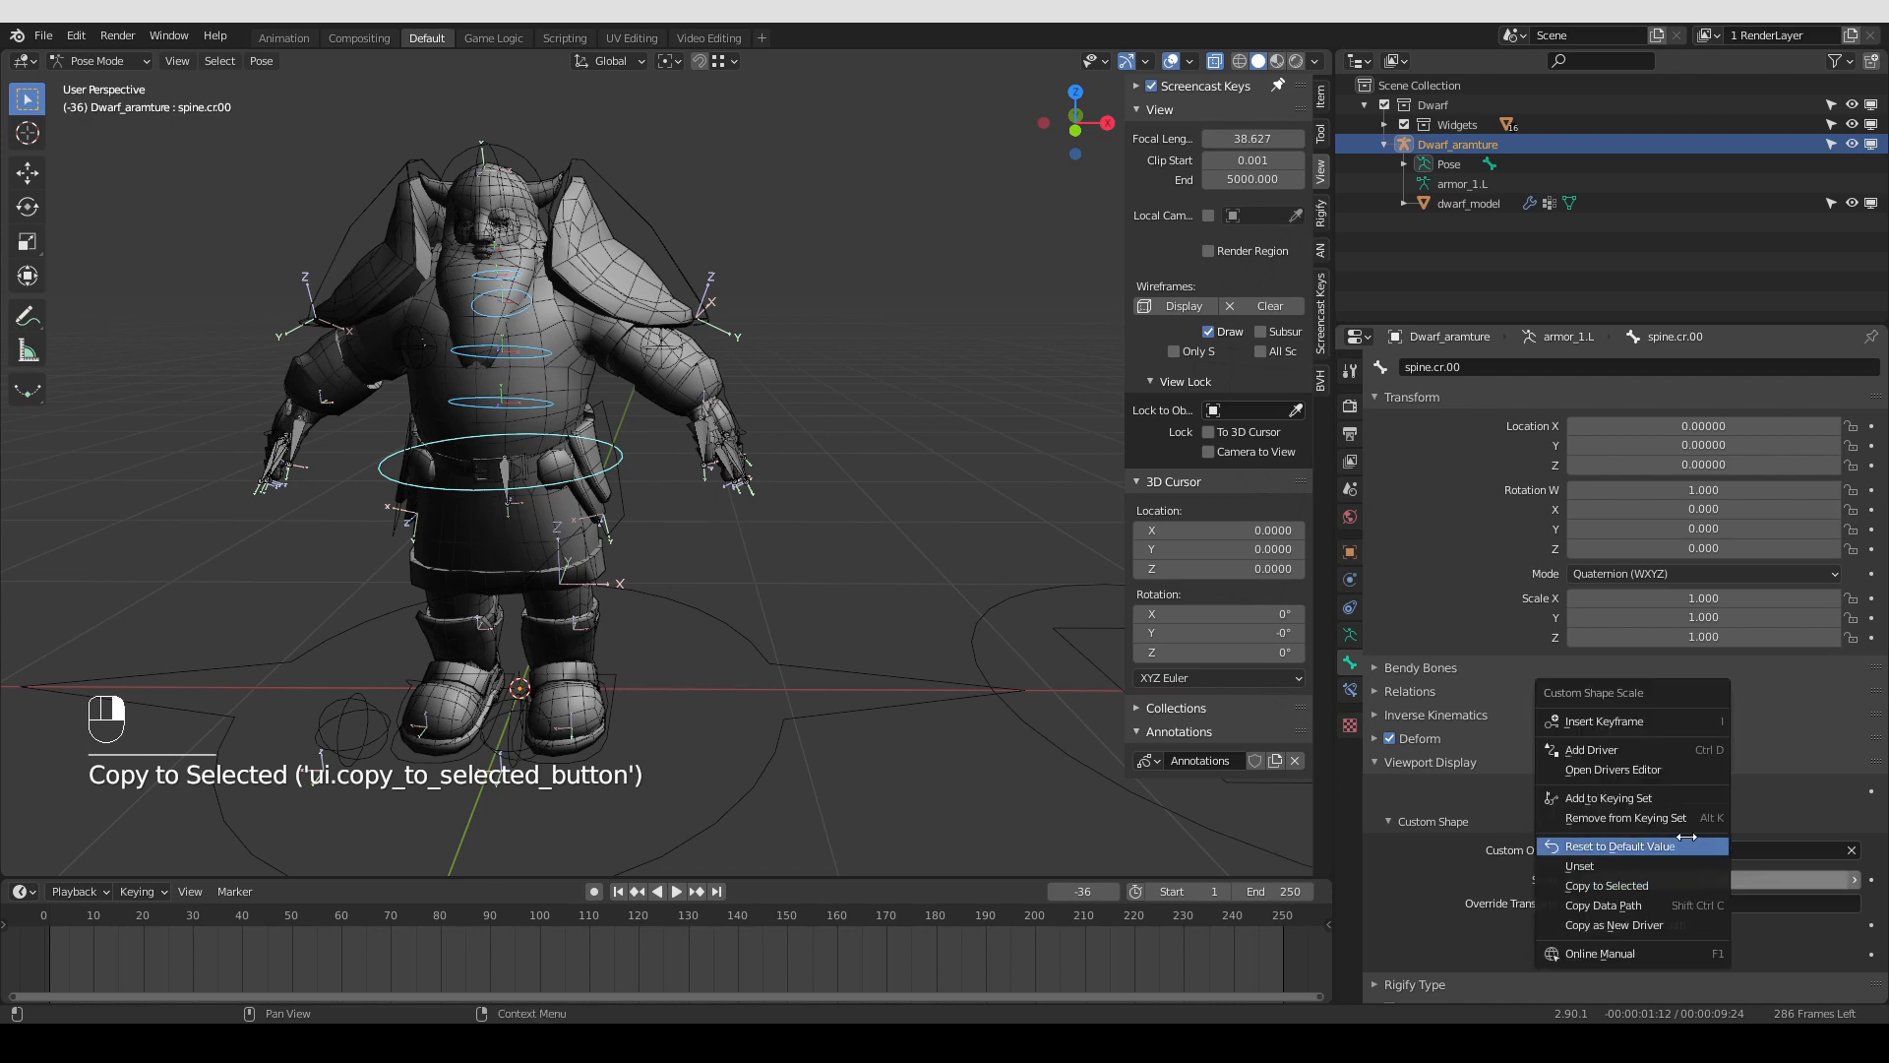
pyautogui.click(1695, 885)
pyautogui.moveTo(837, 512); pyautogui.dragTo(673, 462, button='middle')
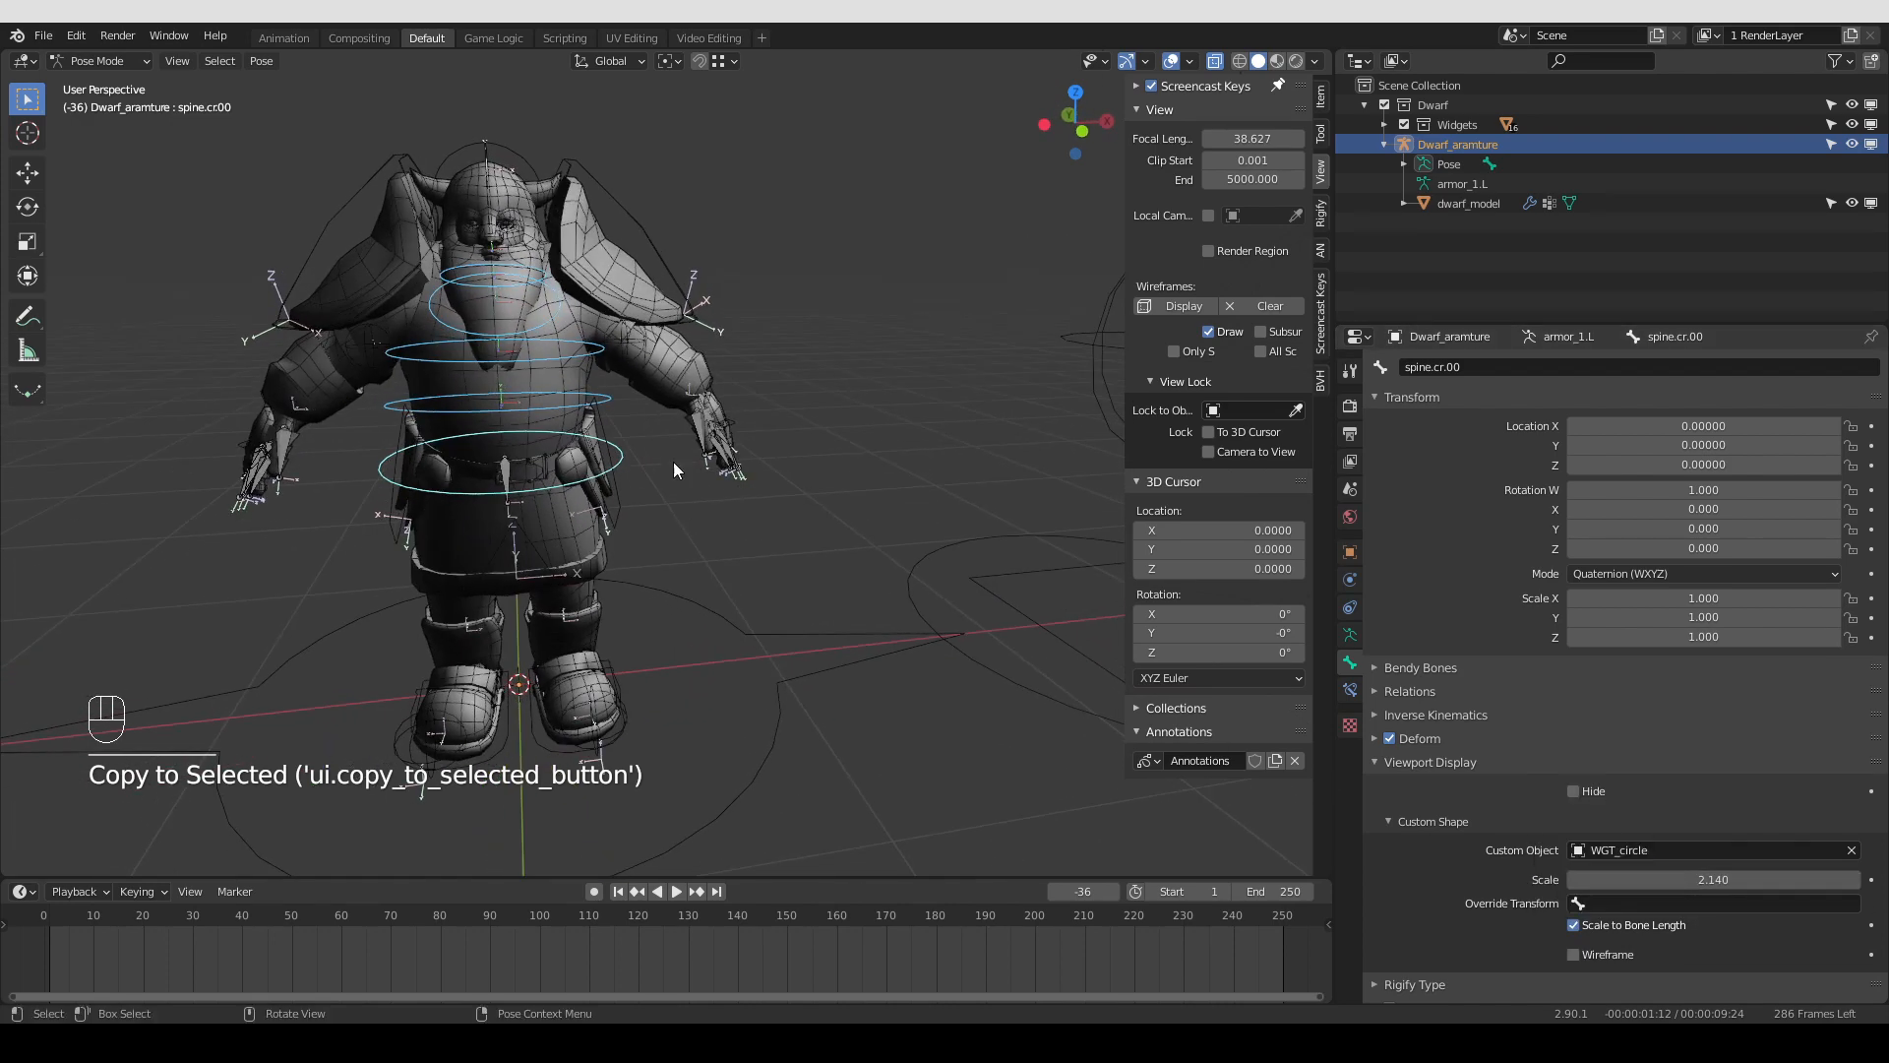
# Increase the custom shape scale of the chest bone spine.cr.03
pyautogui.scroll(4, 518, 256)
pyautogui.click(511, 254)
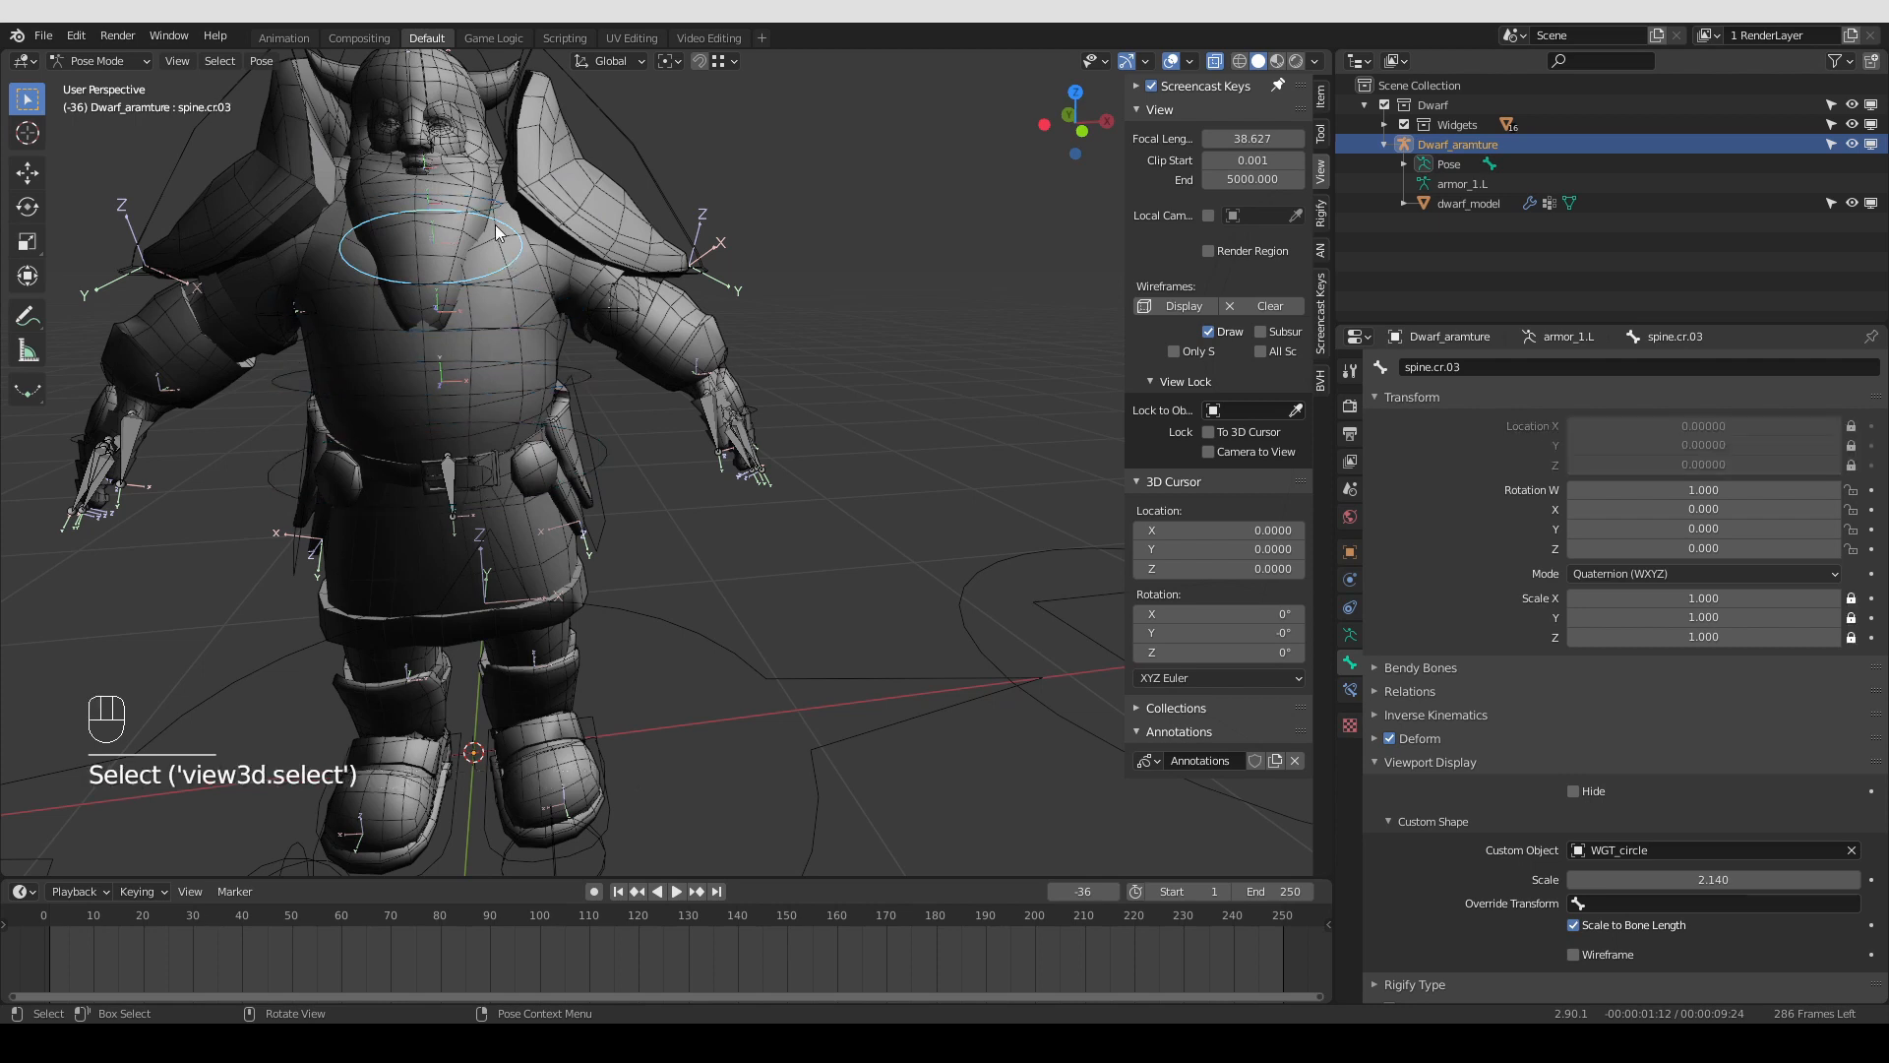
pyautogui.moveTo(1713, 880); pyautogui.dragTo(1813, 879)
# Set the custom shape scale of the neck.cr bone to 4.140
pyautogui.click(448, 214)
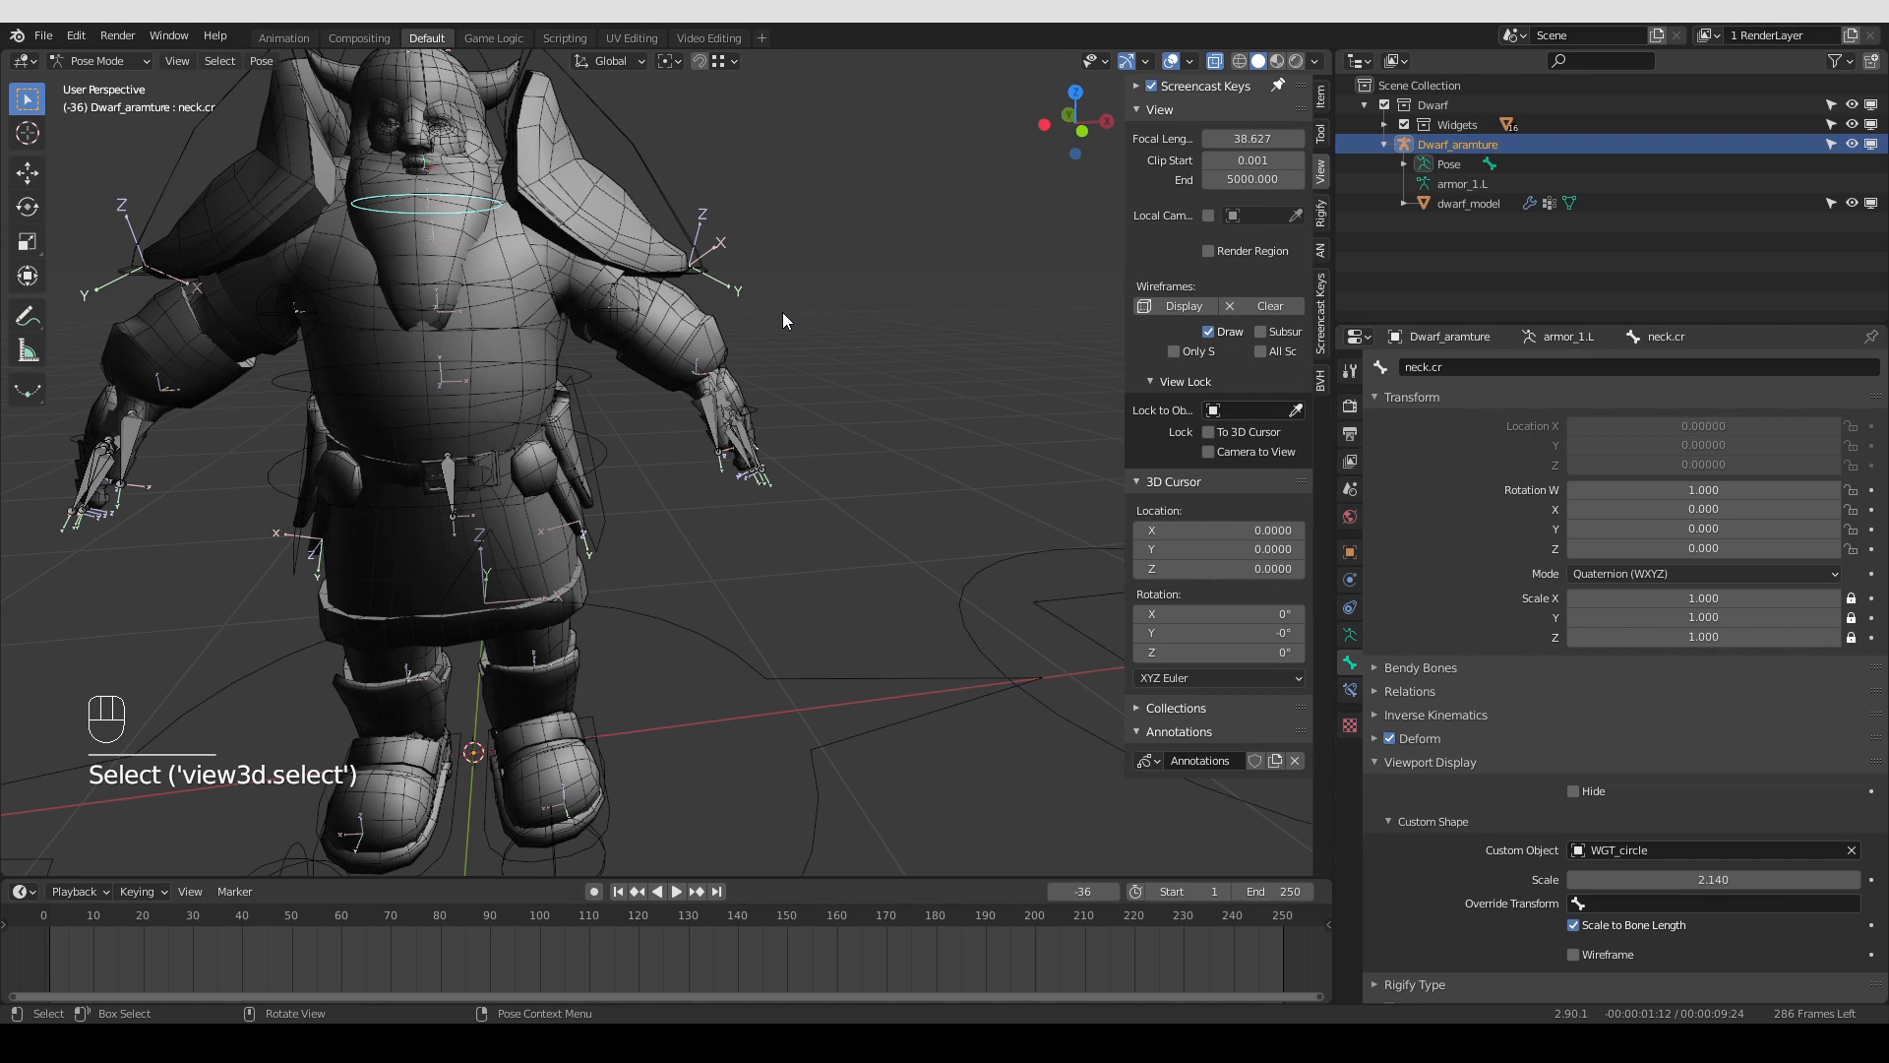
pyautogui.moveTo(782, 313); pyautogui.dragTo(752, 309, button='middle')
pyautogui.scroll(-2, 689, 321)
pyautogui.scroll(1, 545, 346)
pyautogui.moveTo(1652, 879); pyautogui.dragTo(1817, 880)
pyautogui.moveTo(866, 654); pyautogui.dragTo(784, 629, button='middle')
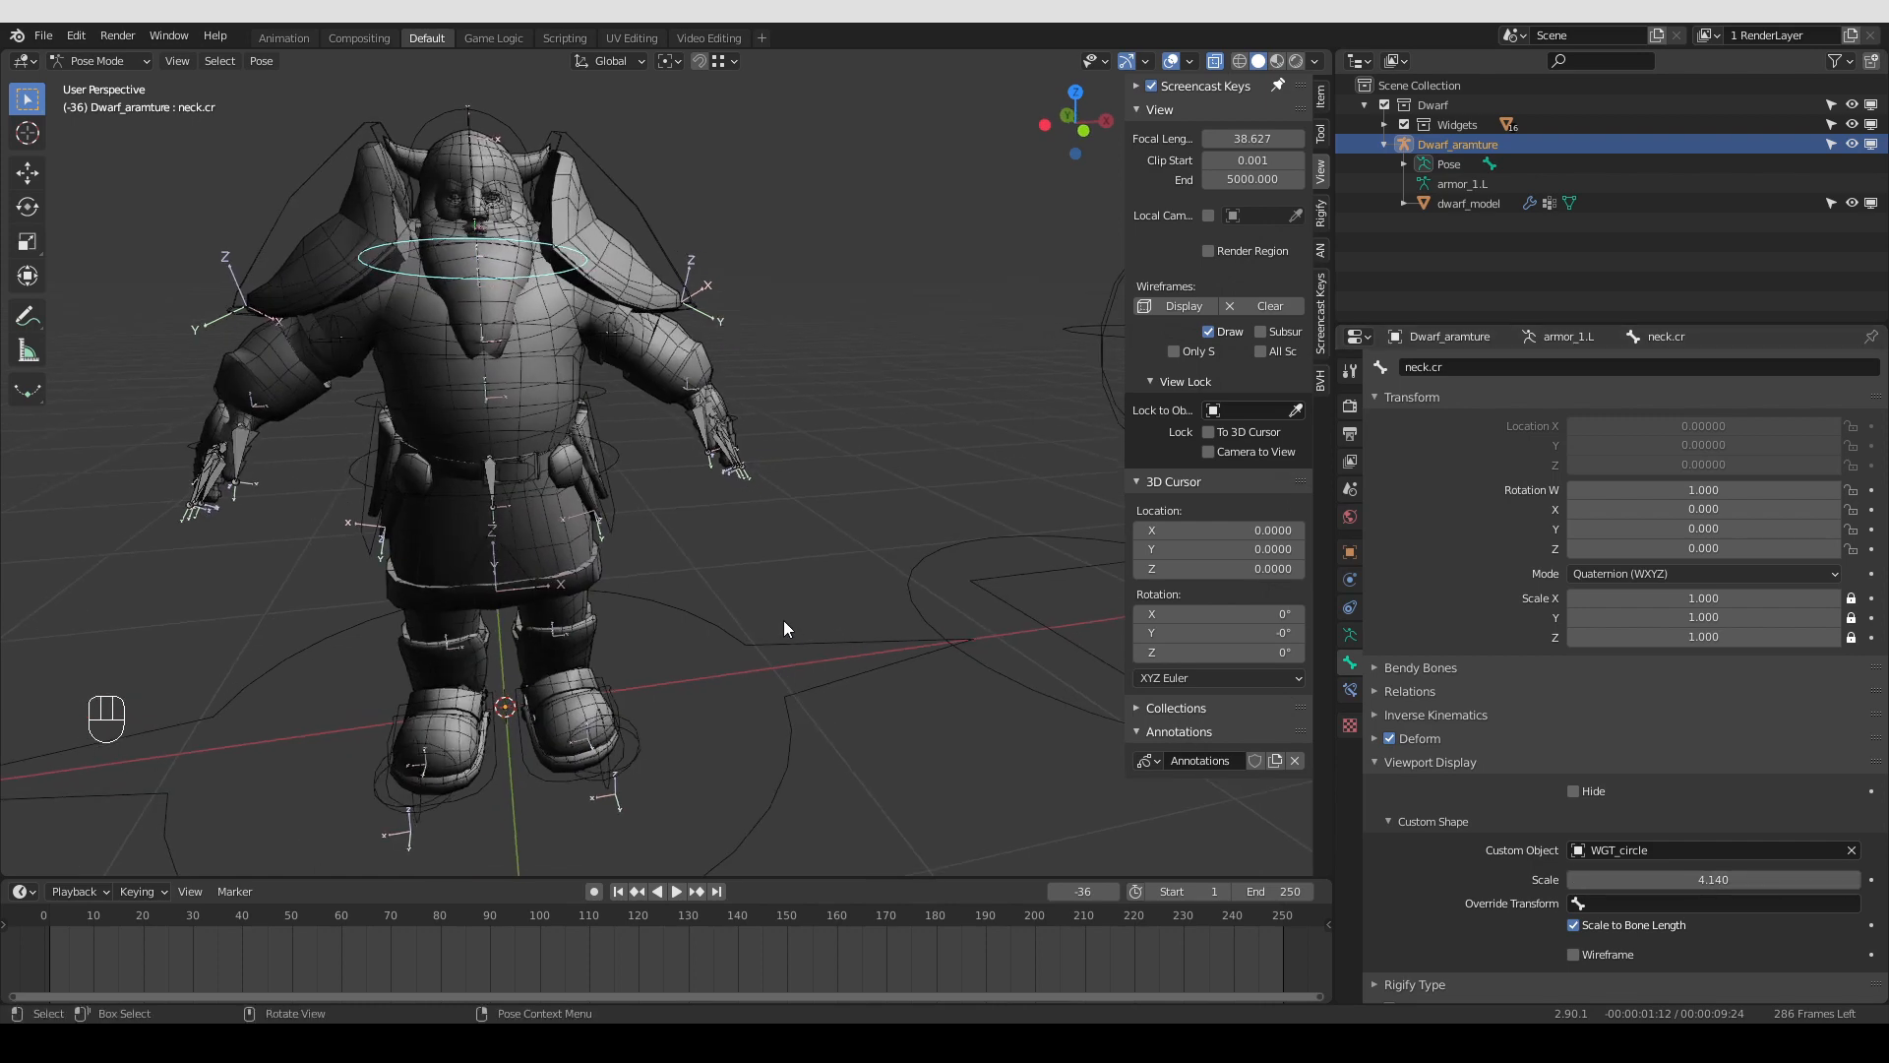
# Select the pelvis bone and assign WGT_square as its custom shape
pyautogui.moveTo(899, 581); pyautogui.dragTo(778, 572, button='middle')
pyautogui.scroll(-2, 620, 551)
pyautogui.scroll(2, 541, 474)
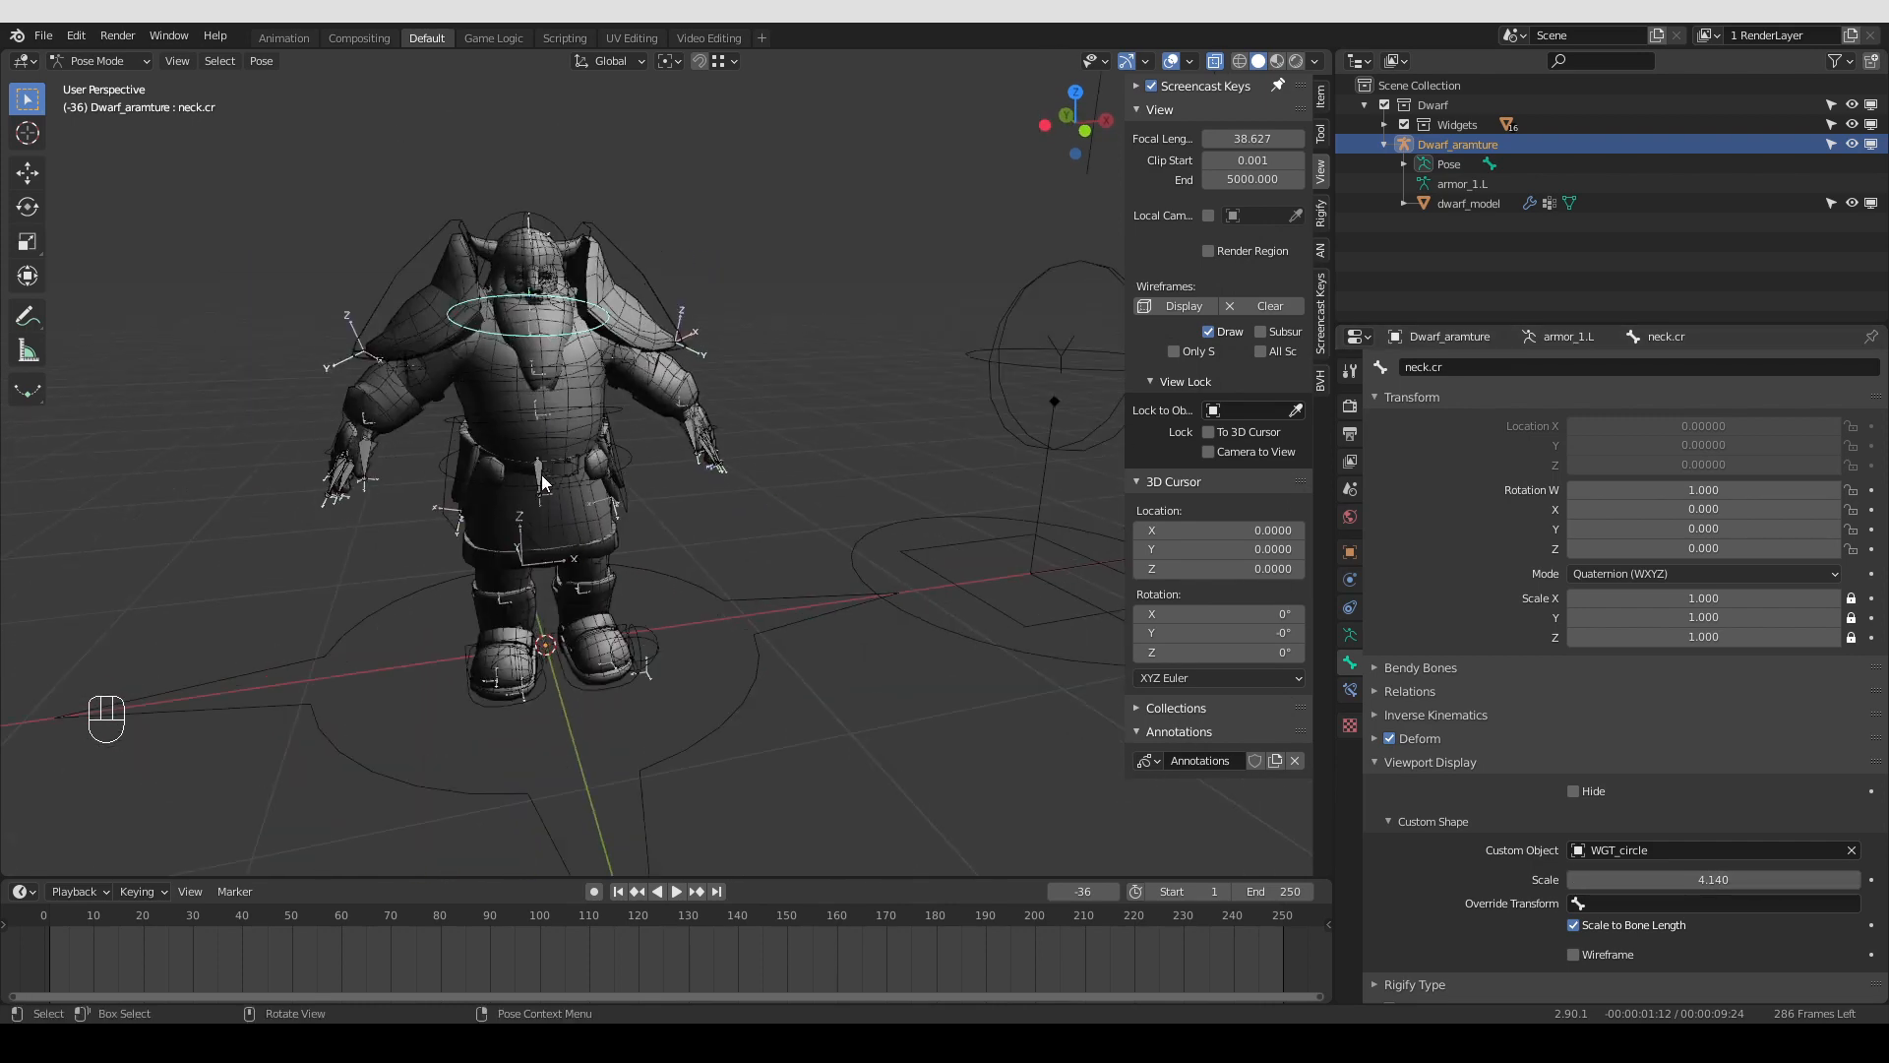
pyautogui.click(508, 470)
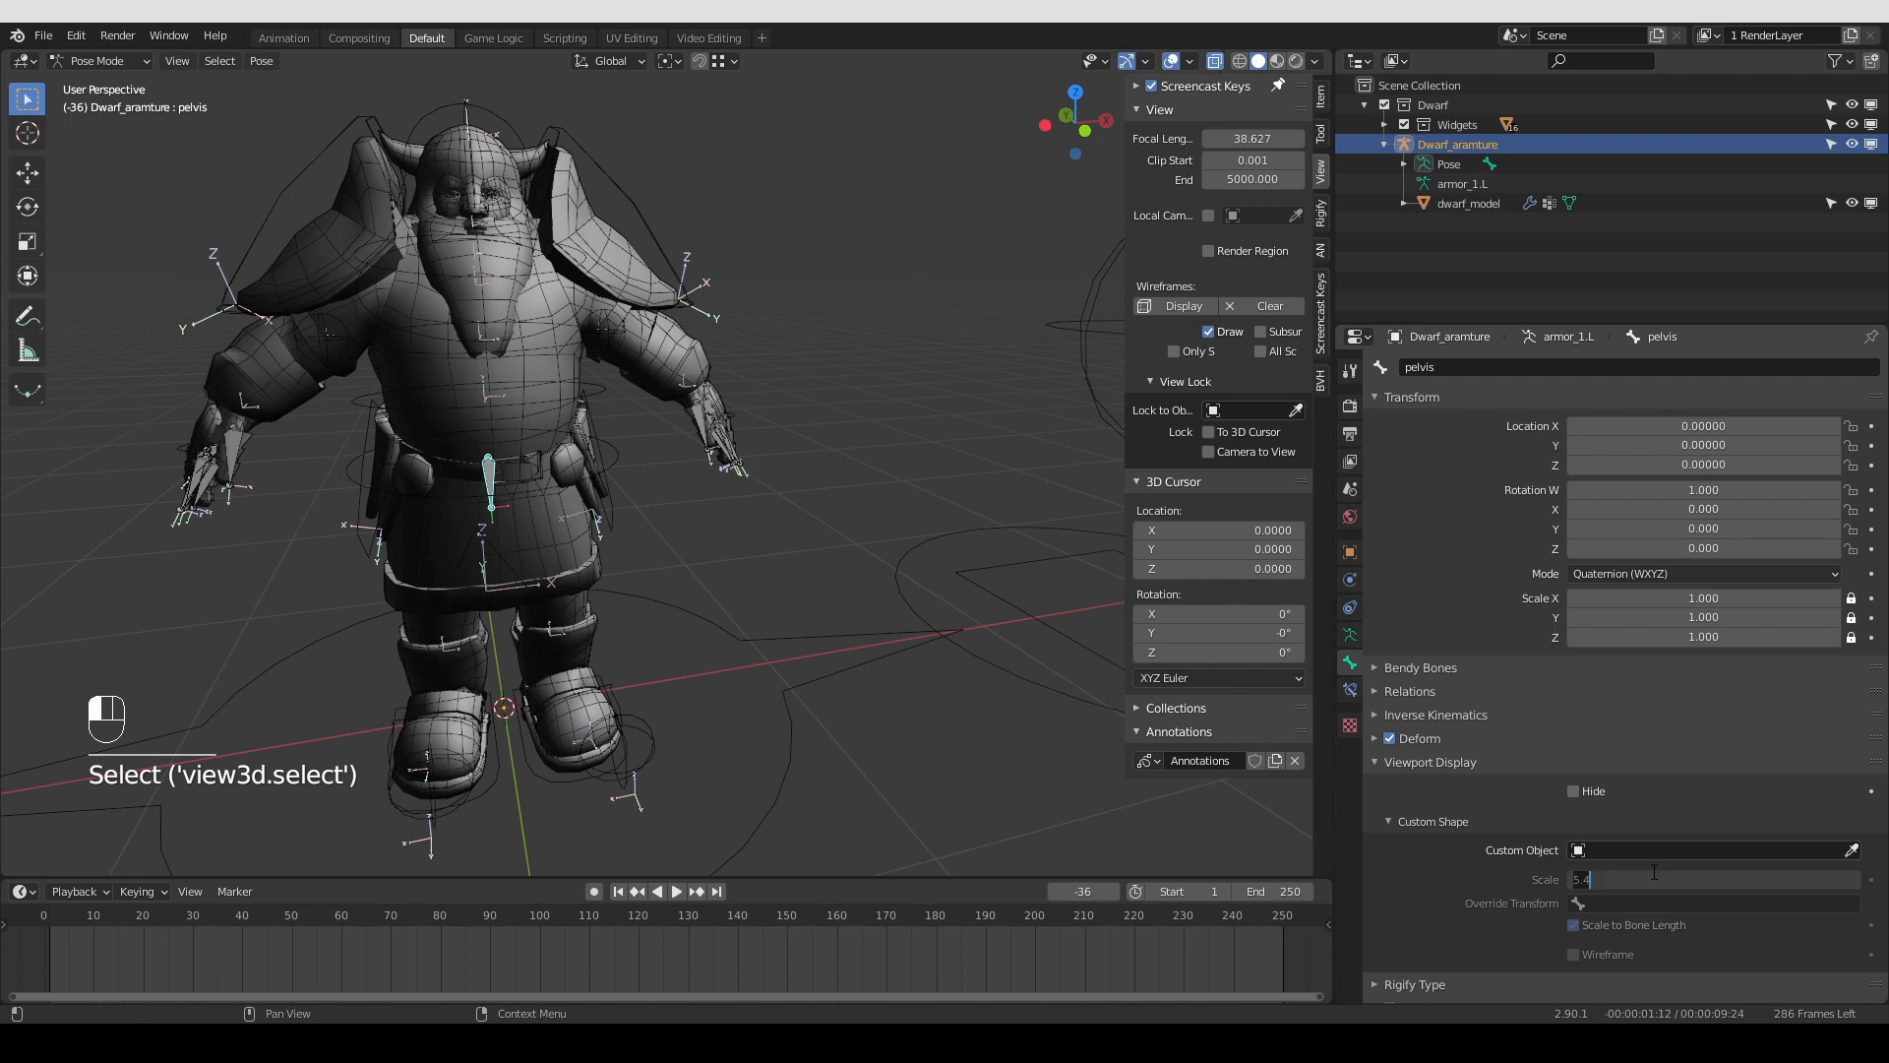
pyautogui.moveTo(533, 481); pyautogui.dragTo(848, 581, button='middle')
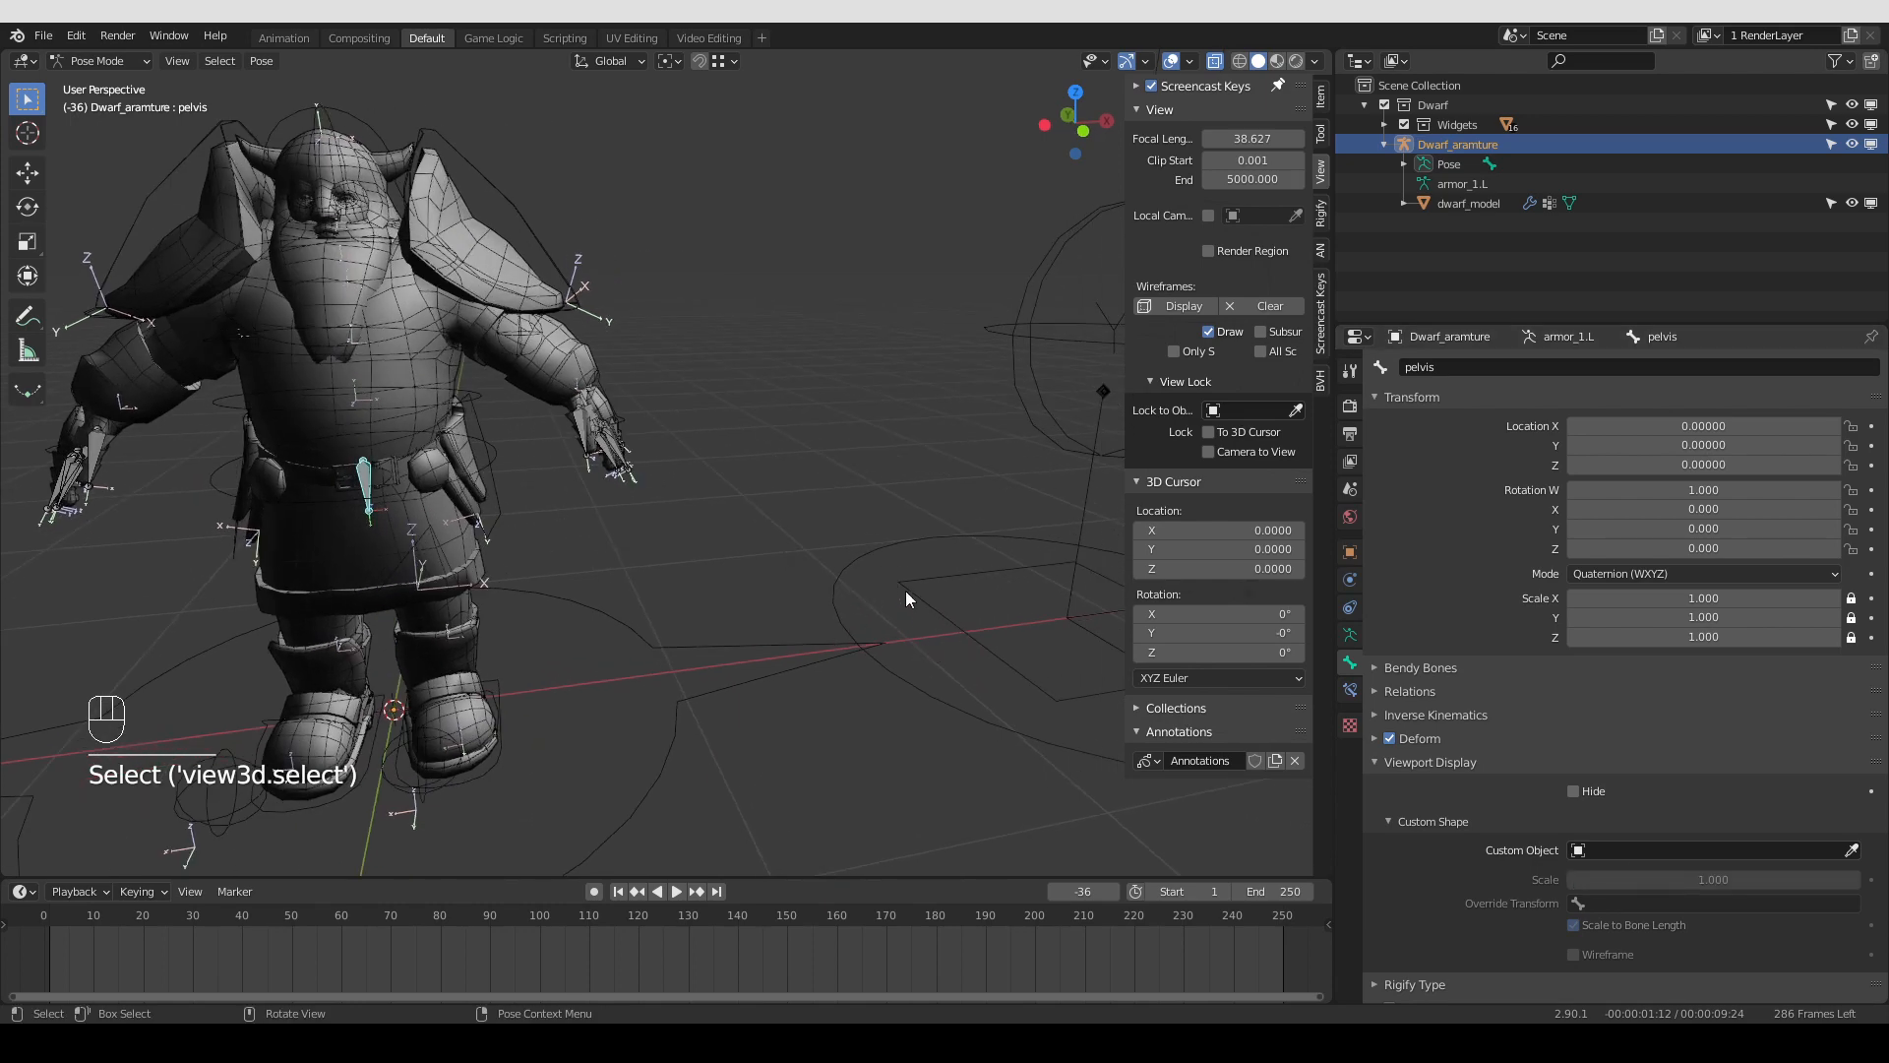
pyautogui.click(1599, 850)
pyautogui.write('sq')
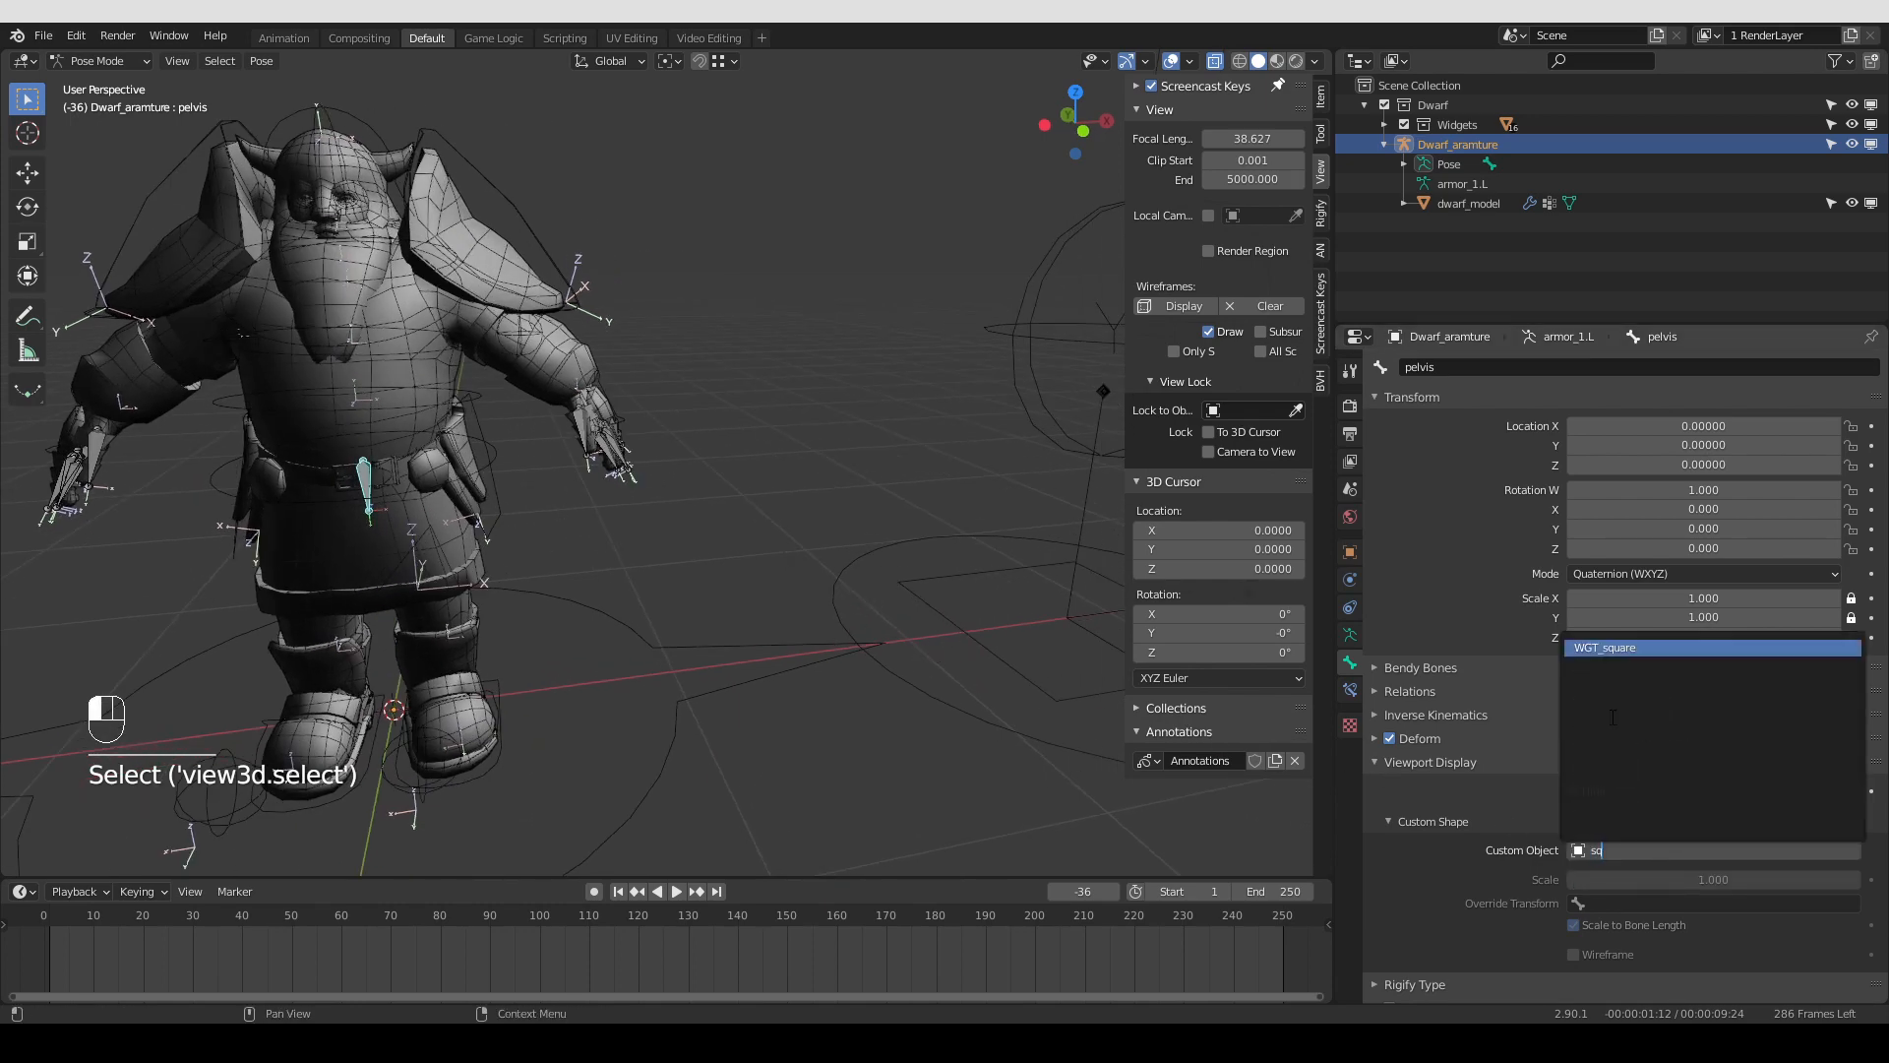
pyautogui.click(1650, 647)
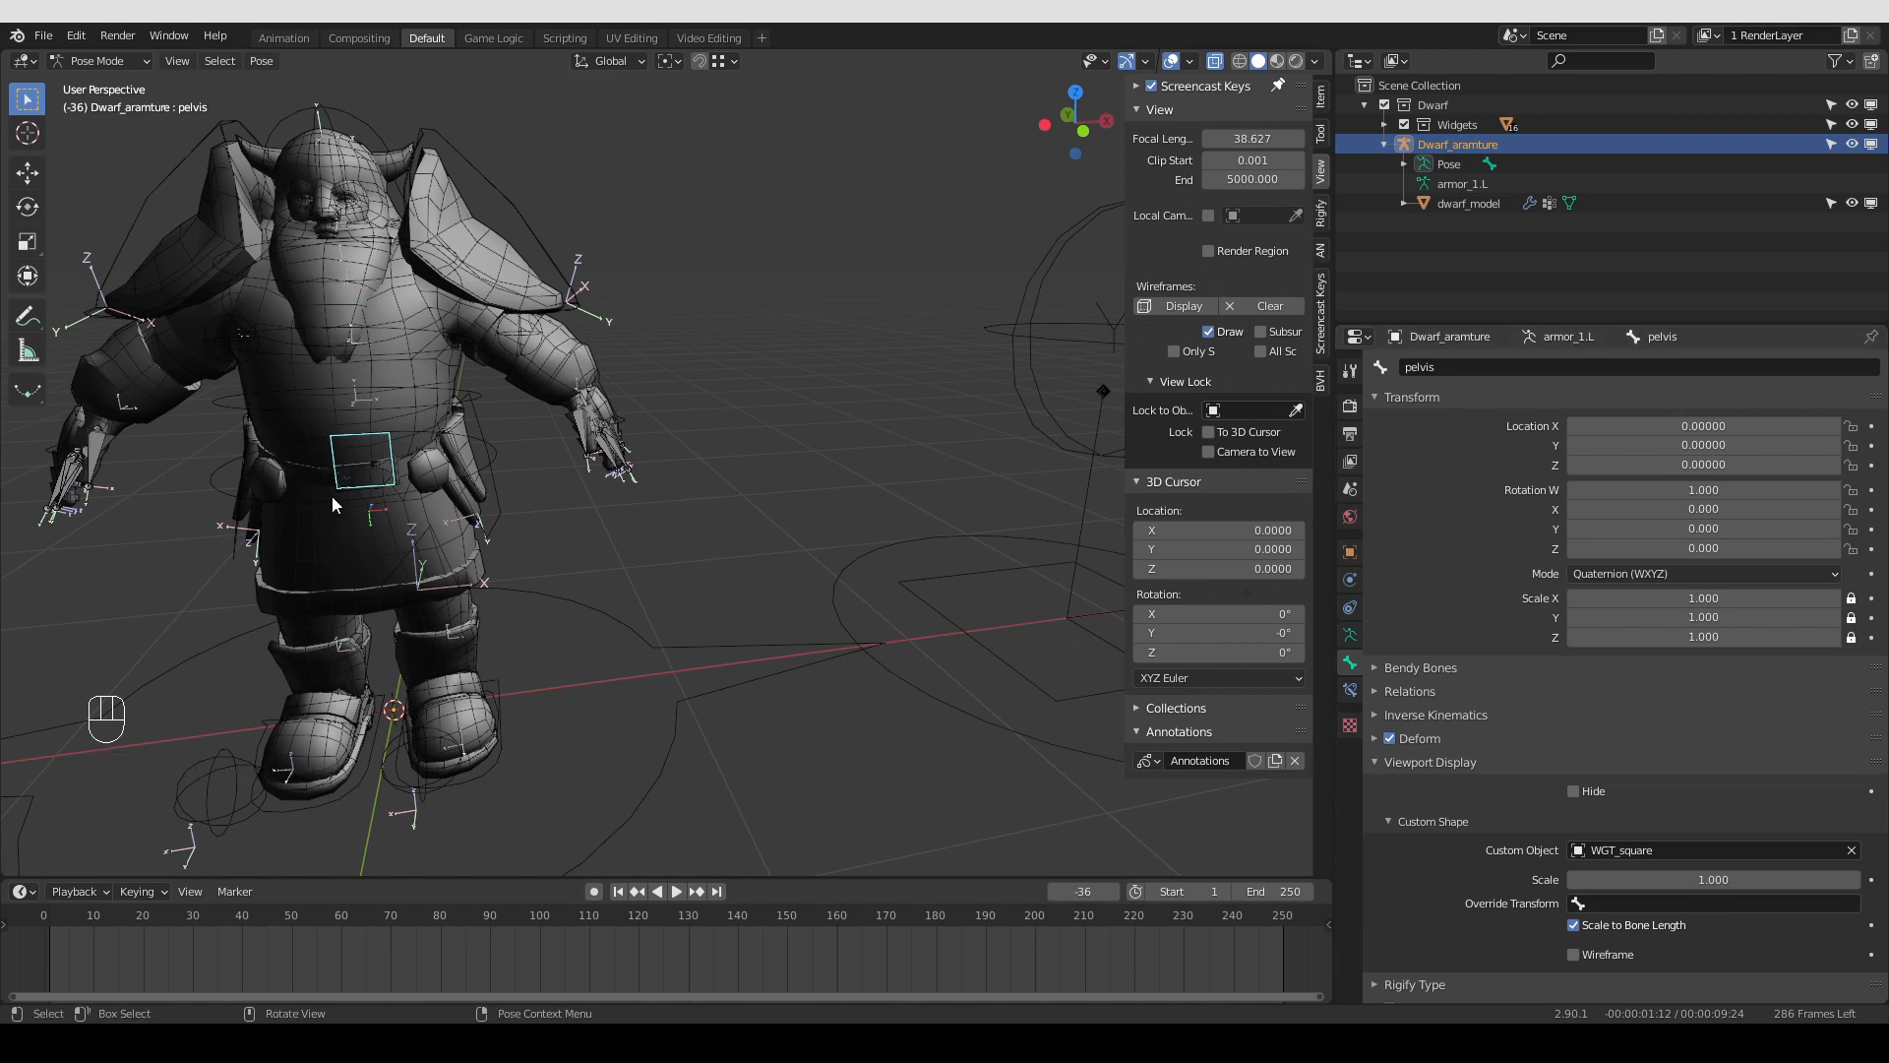
# In object mode, rotate only the origin of WGT_square 90° around the X axis
pyautogui.press('Tab')
pyautogui.click(930, 679)
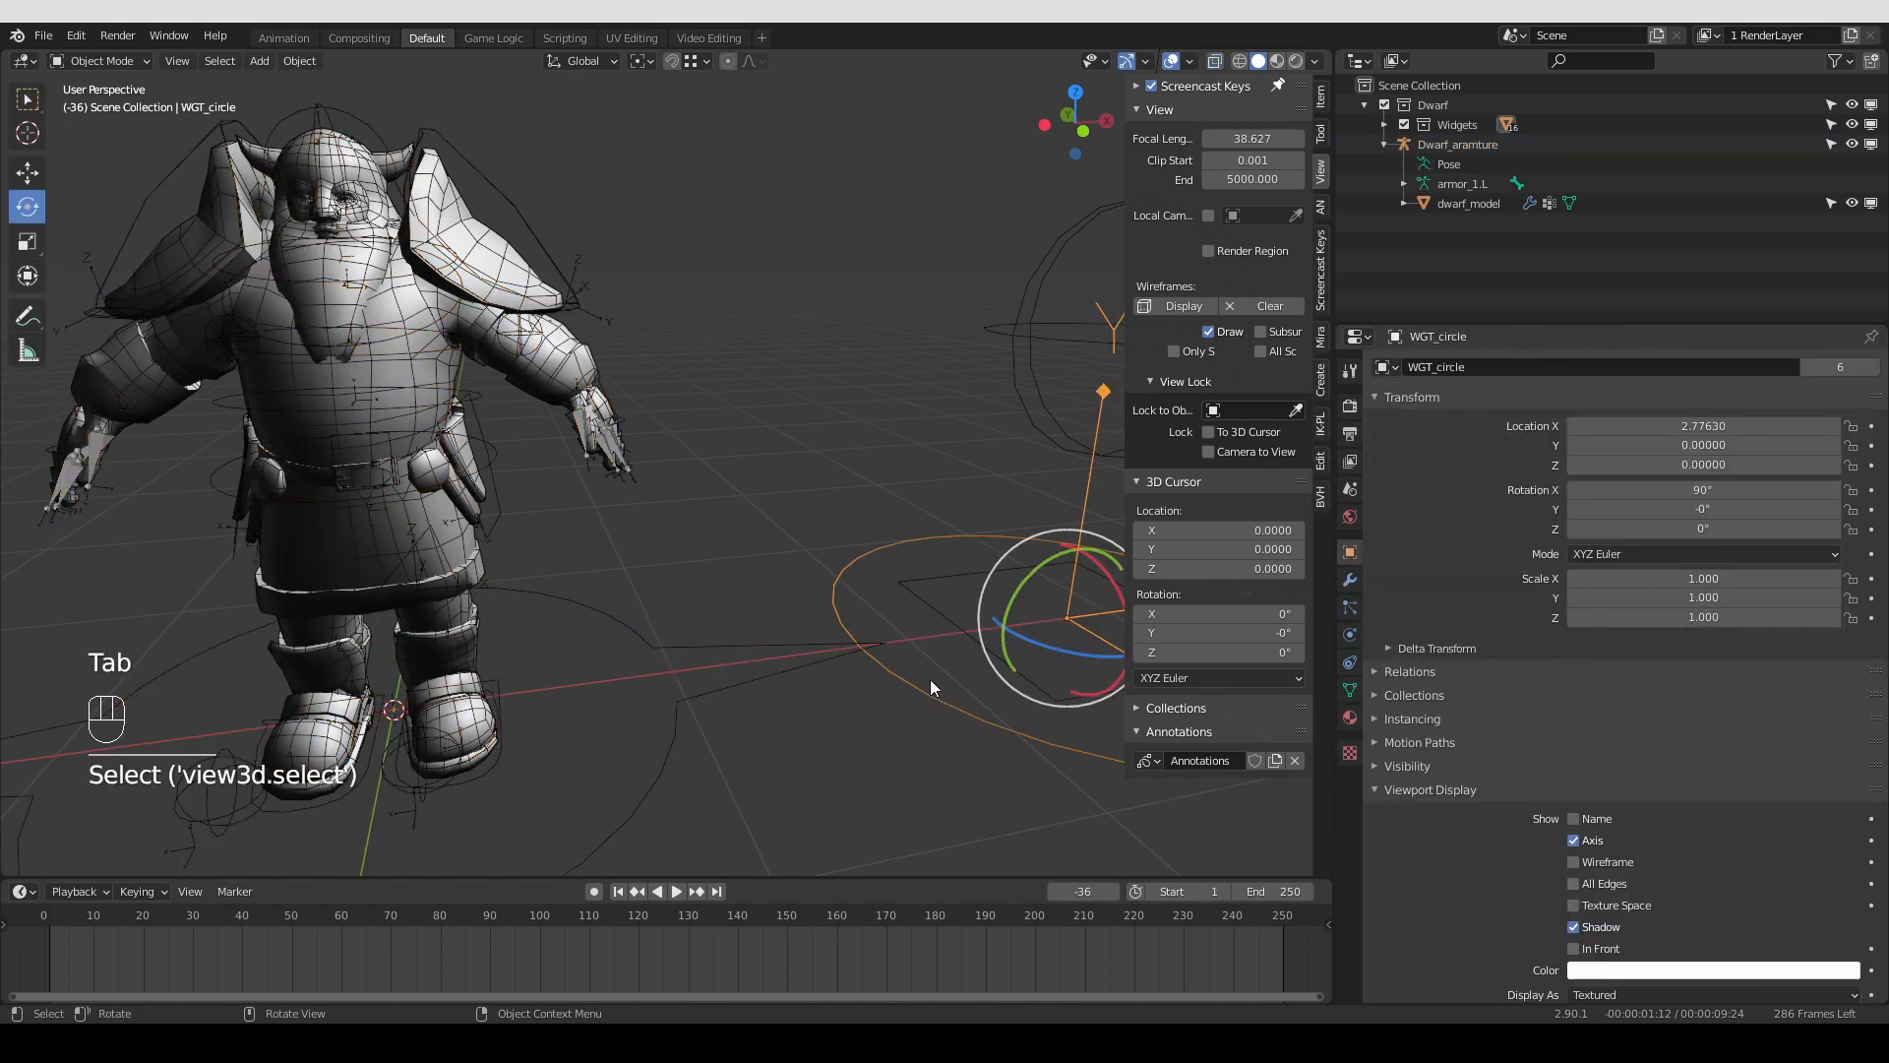
pyautogui.keyDown('shift'); pyautogui.moveTo(960, 638); pyautogui.dragTo(853, 641, button='middle'); pyautogui.keyUp('shift')
pyautogui.click(853, 642)
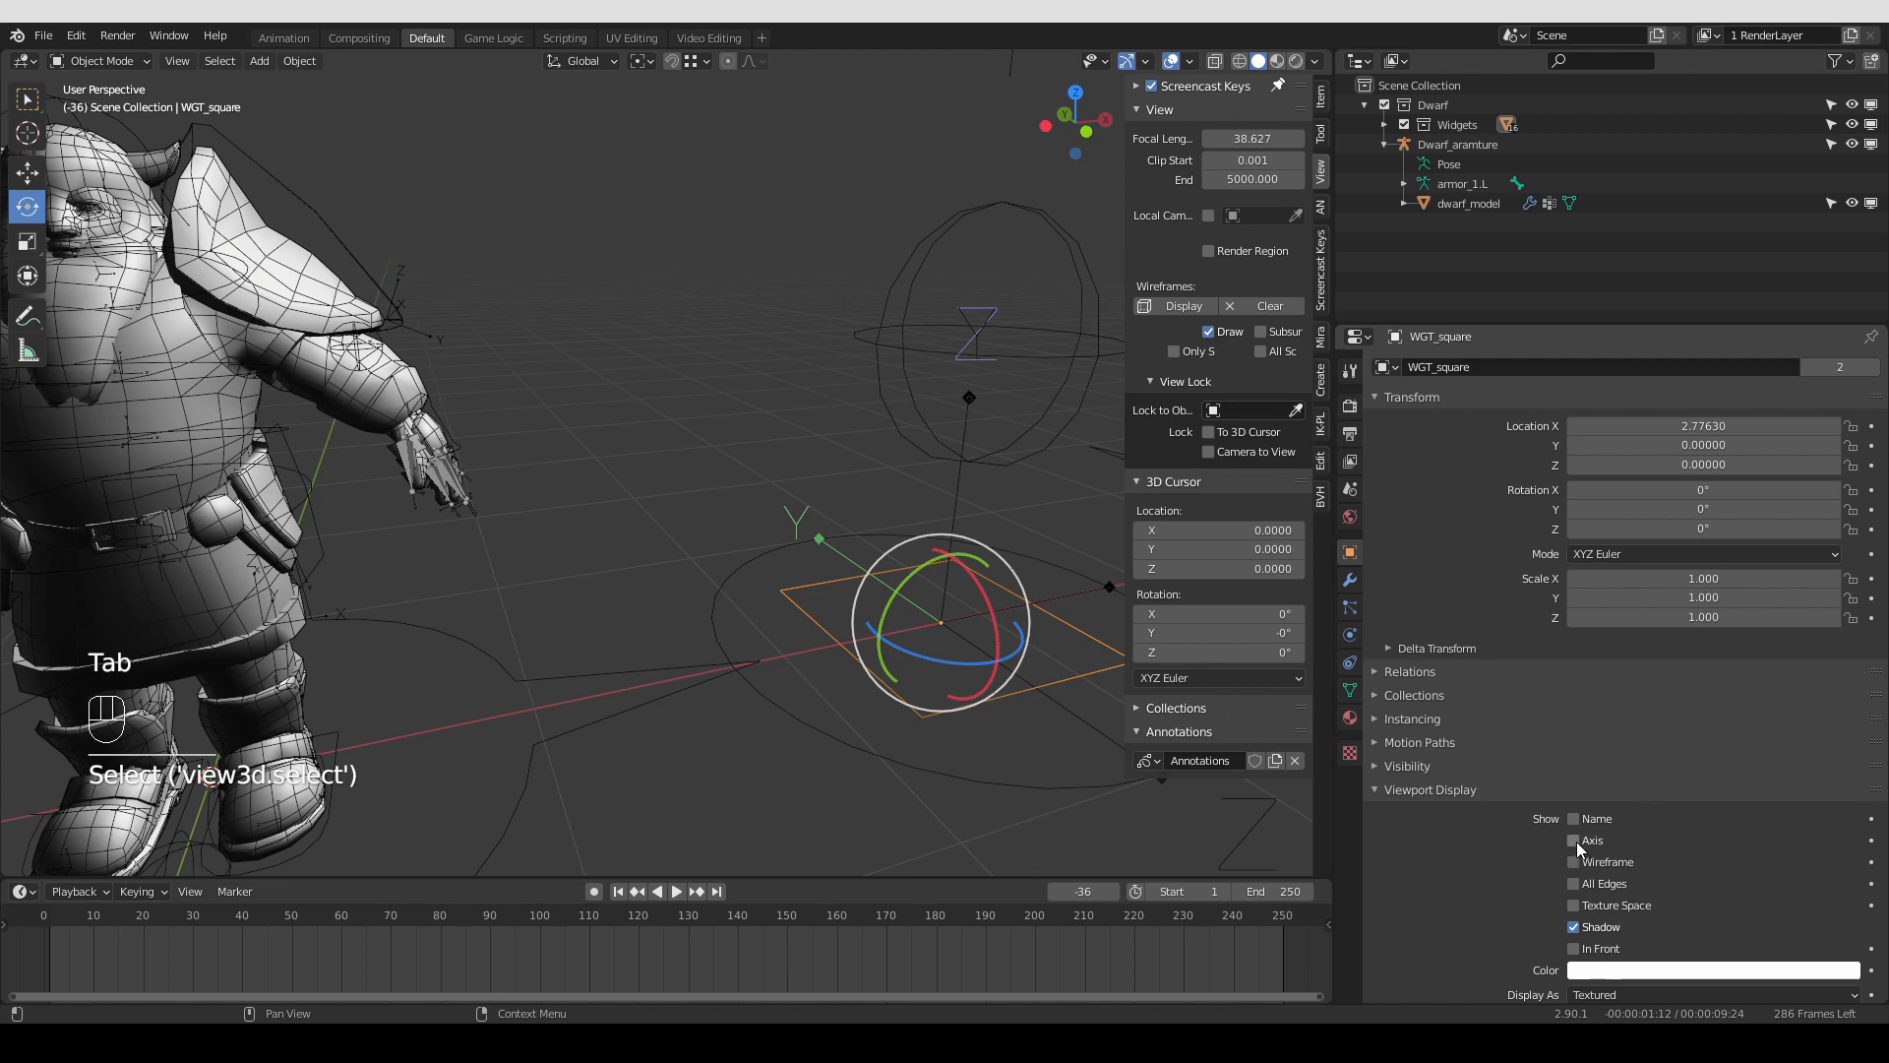
pyautogui.click(1320, 133)
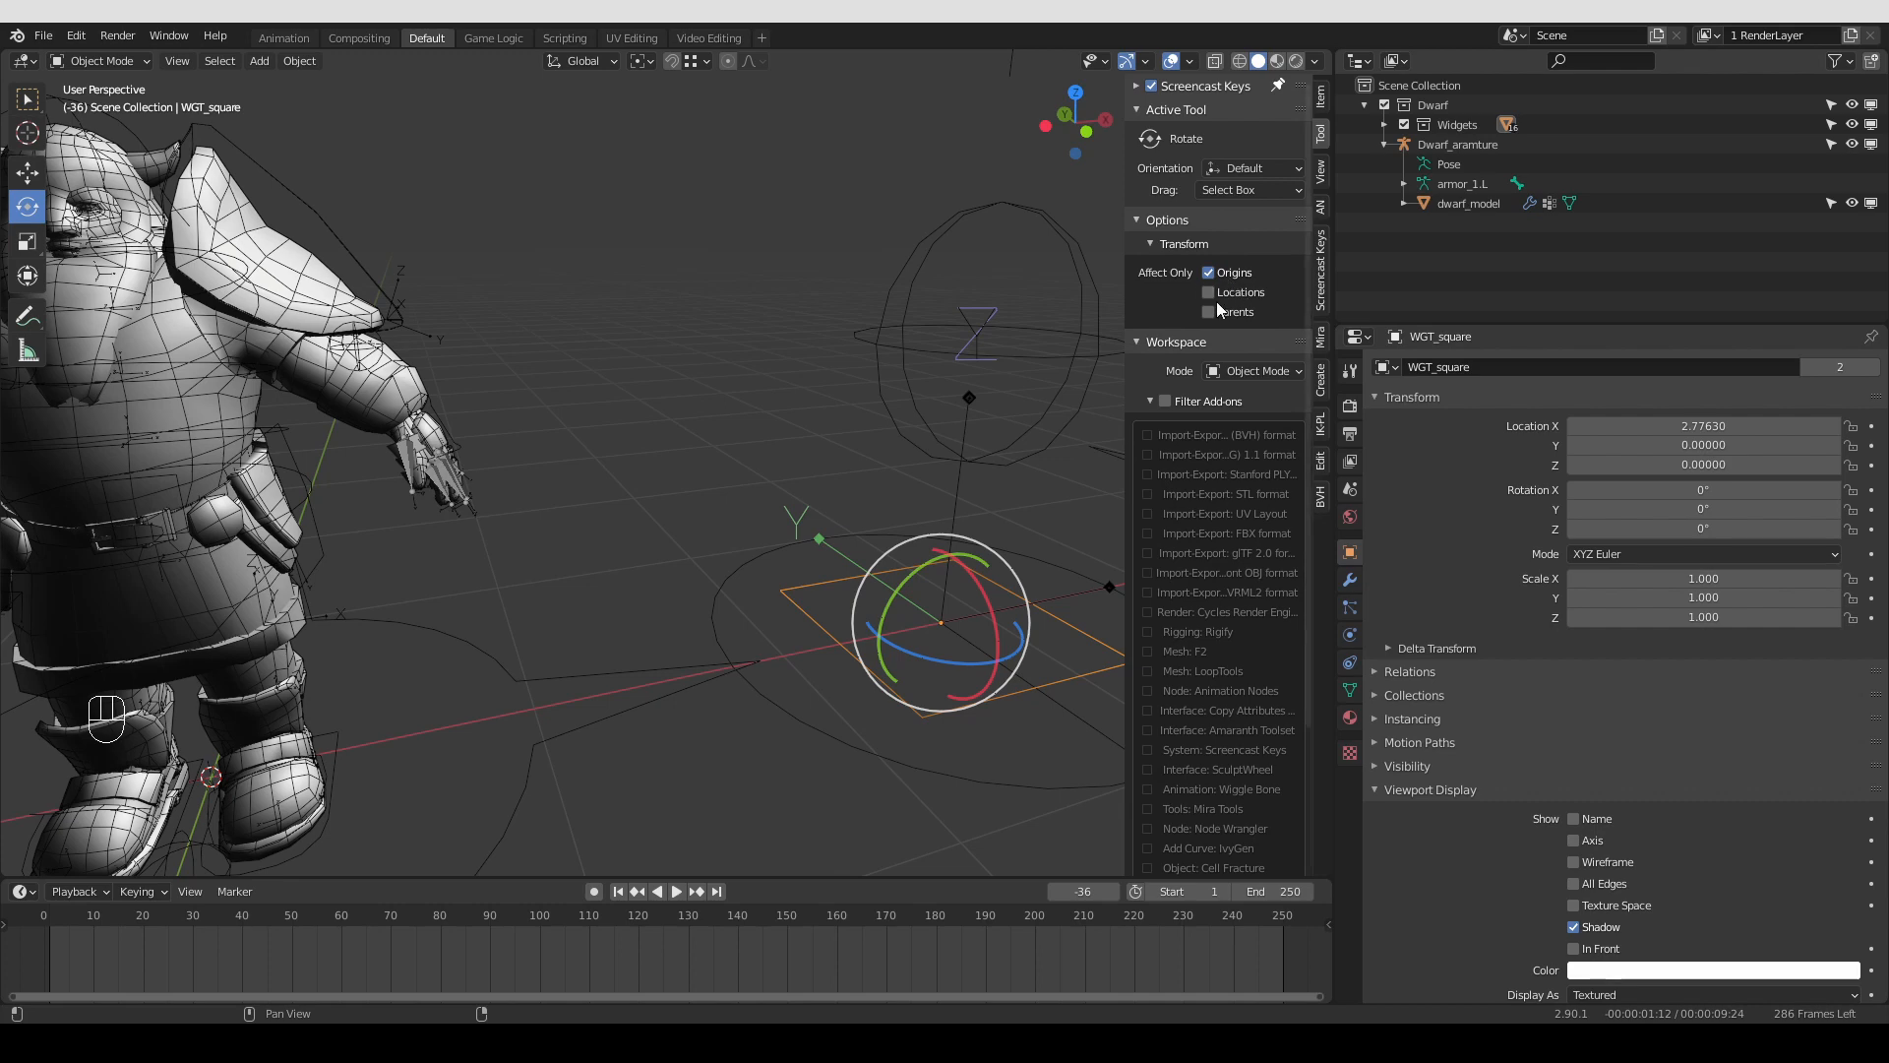
pyautogui.moveTo(982, 581); pyautogui.dragTo(936, 535, button='middle')
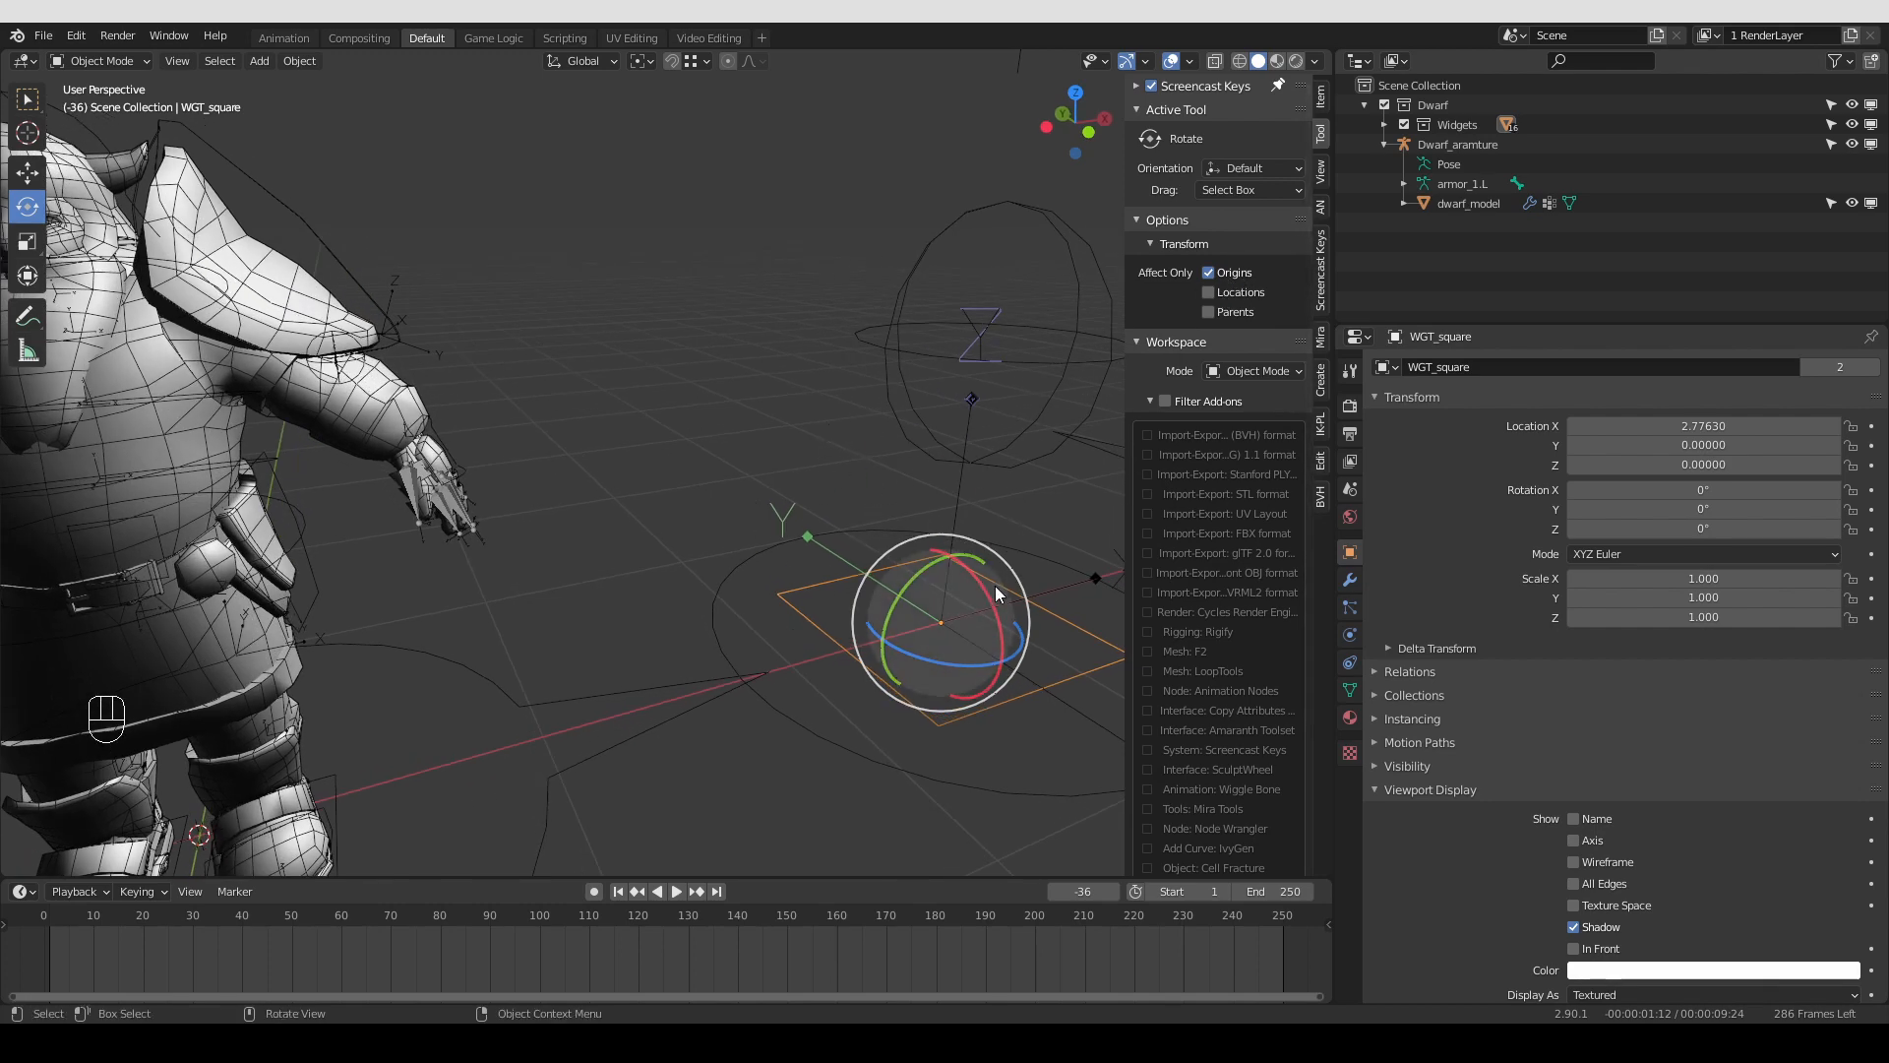
pyautogui.moveTo(984, 593); pyautogui.dragTo(1001, 620)
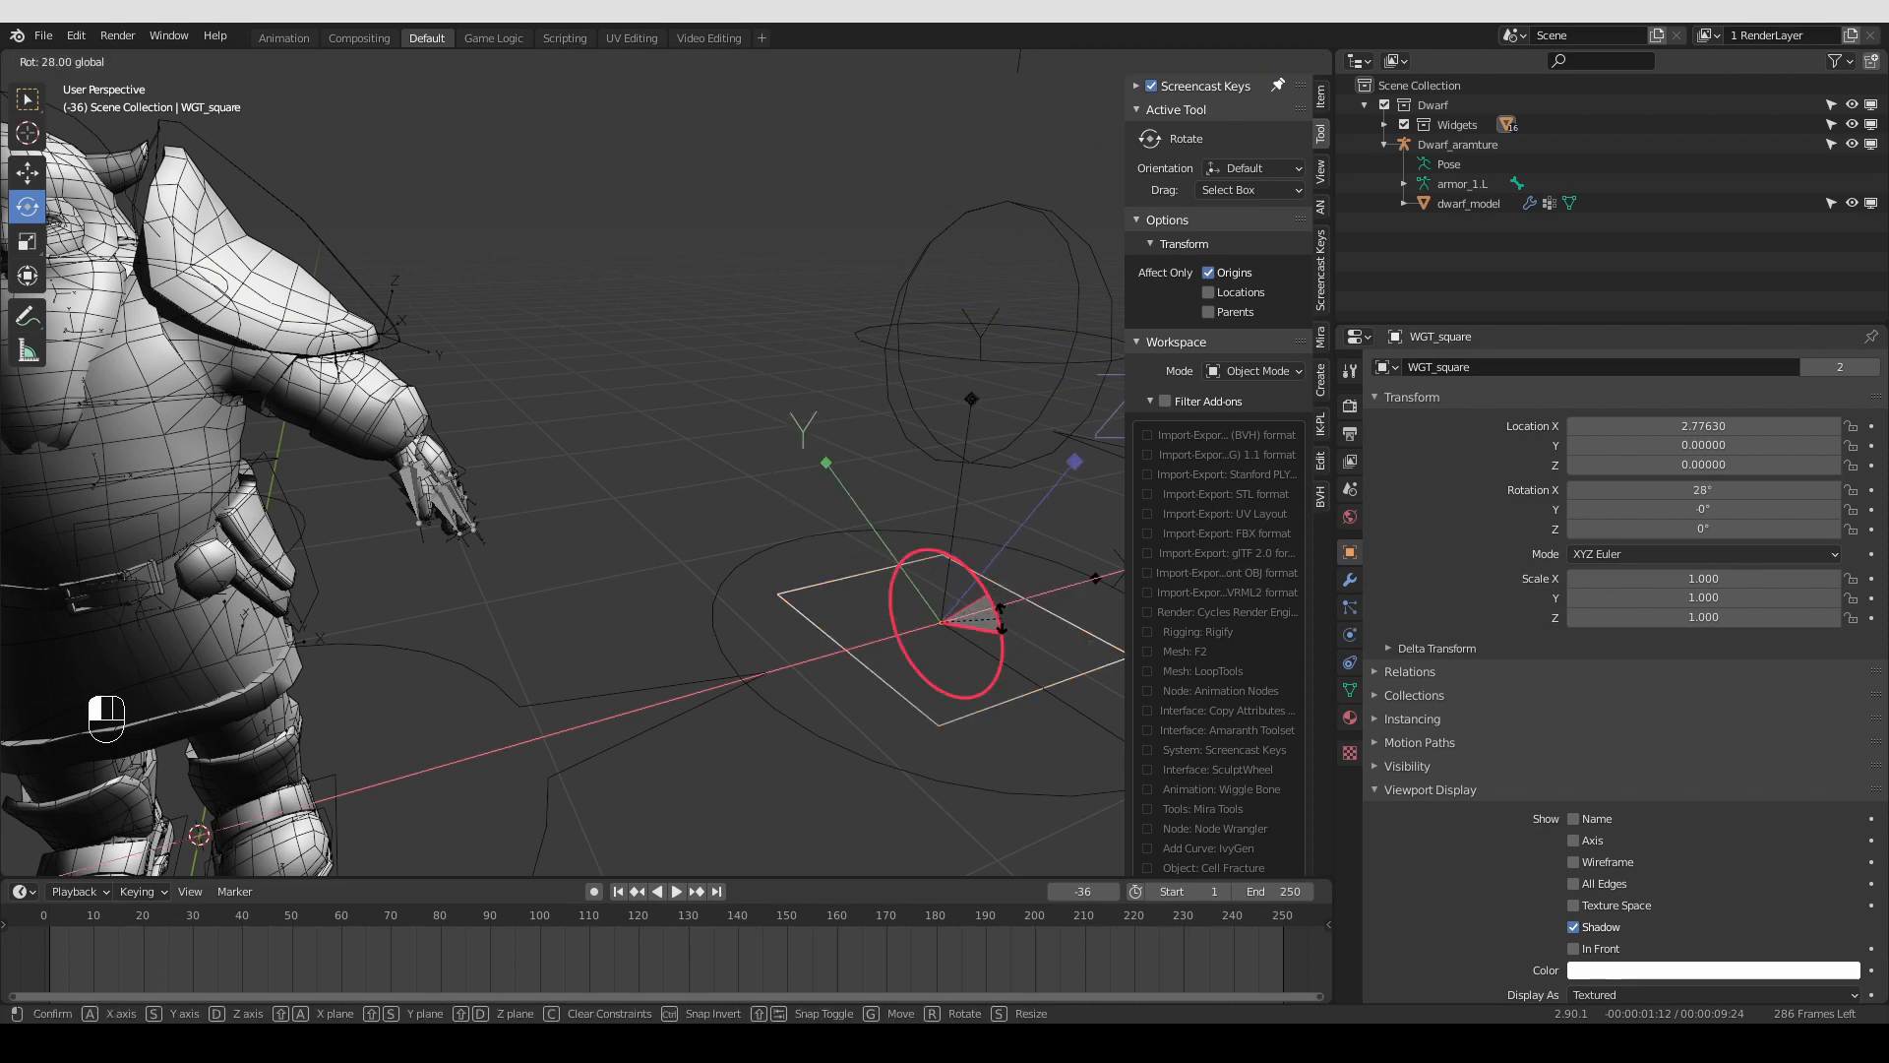
pyautogui.write('90')
pyautogui.press('Return')
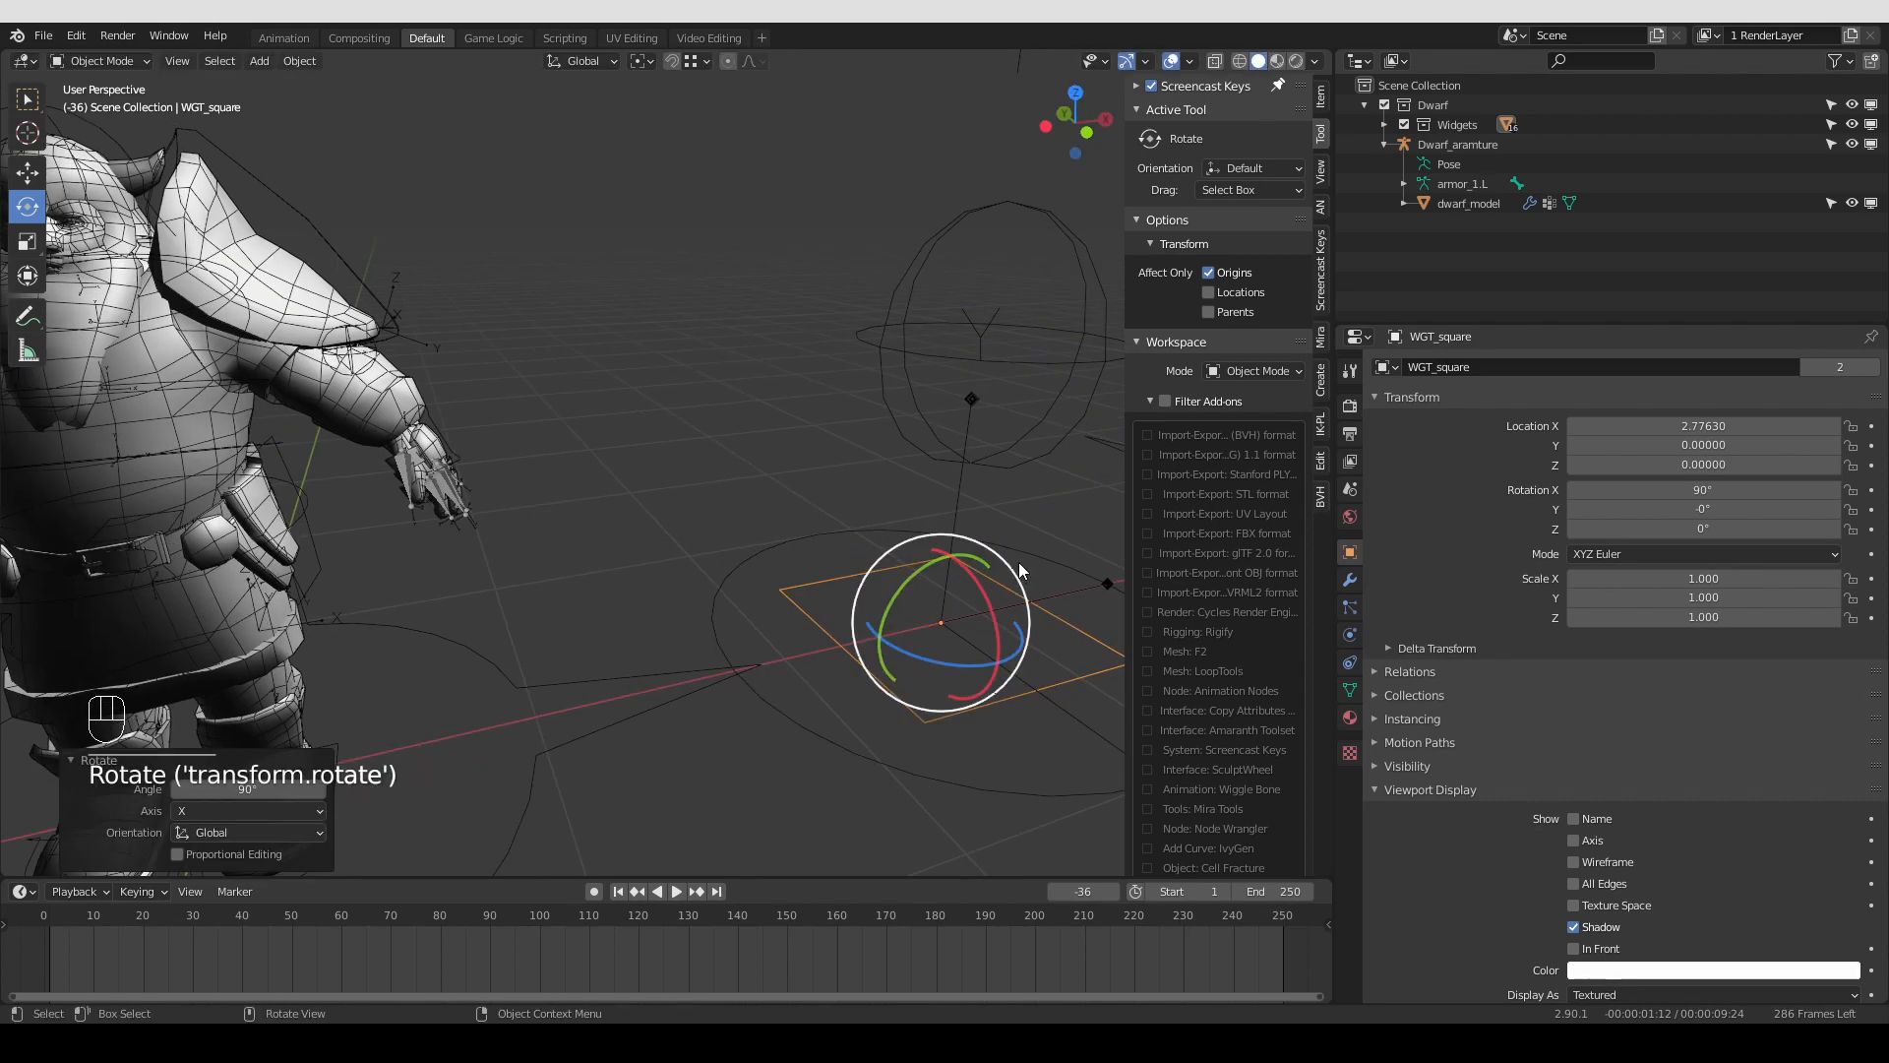
# Return the armature to pose mode and set the pelvis bone's custom shape scale to 5.500
pyautogui.scroll(-4, 1007, 565)
pyautogui.scroll(4, 310, 599)
pyautogui.keyDown('shift'); pyautogui.moveTo(311, 599); pyautogui.dragTo(468, 585, button='middle'); pyautogui.keyUp('shift')
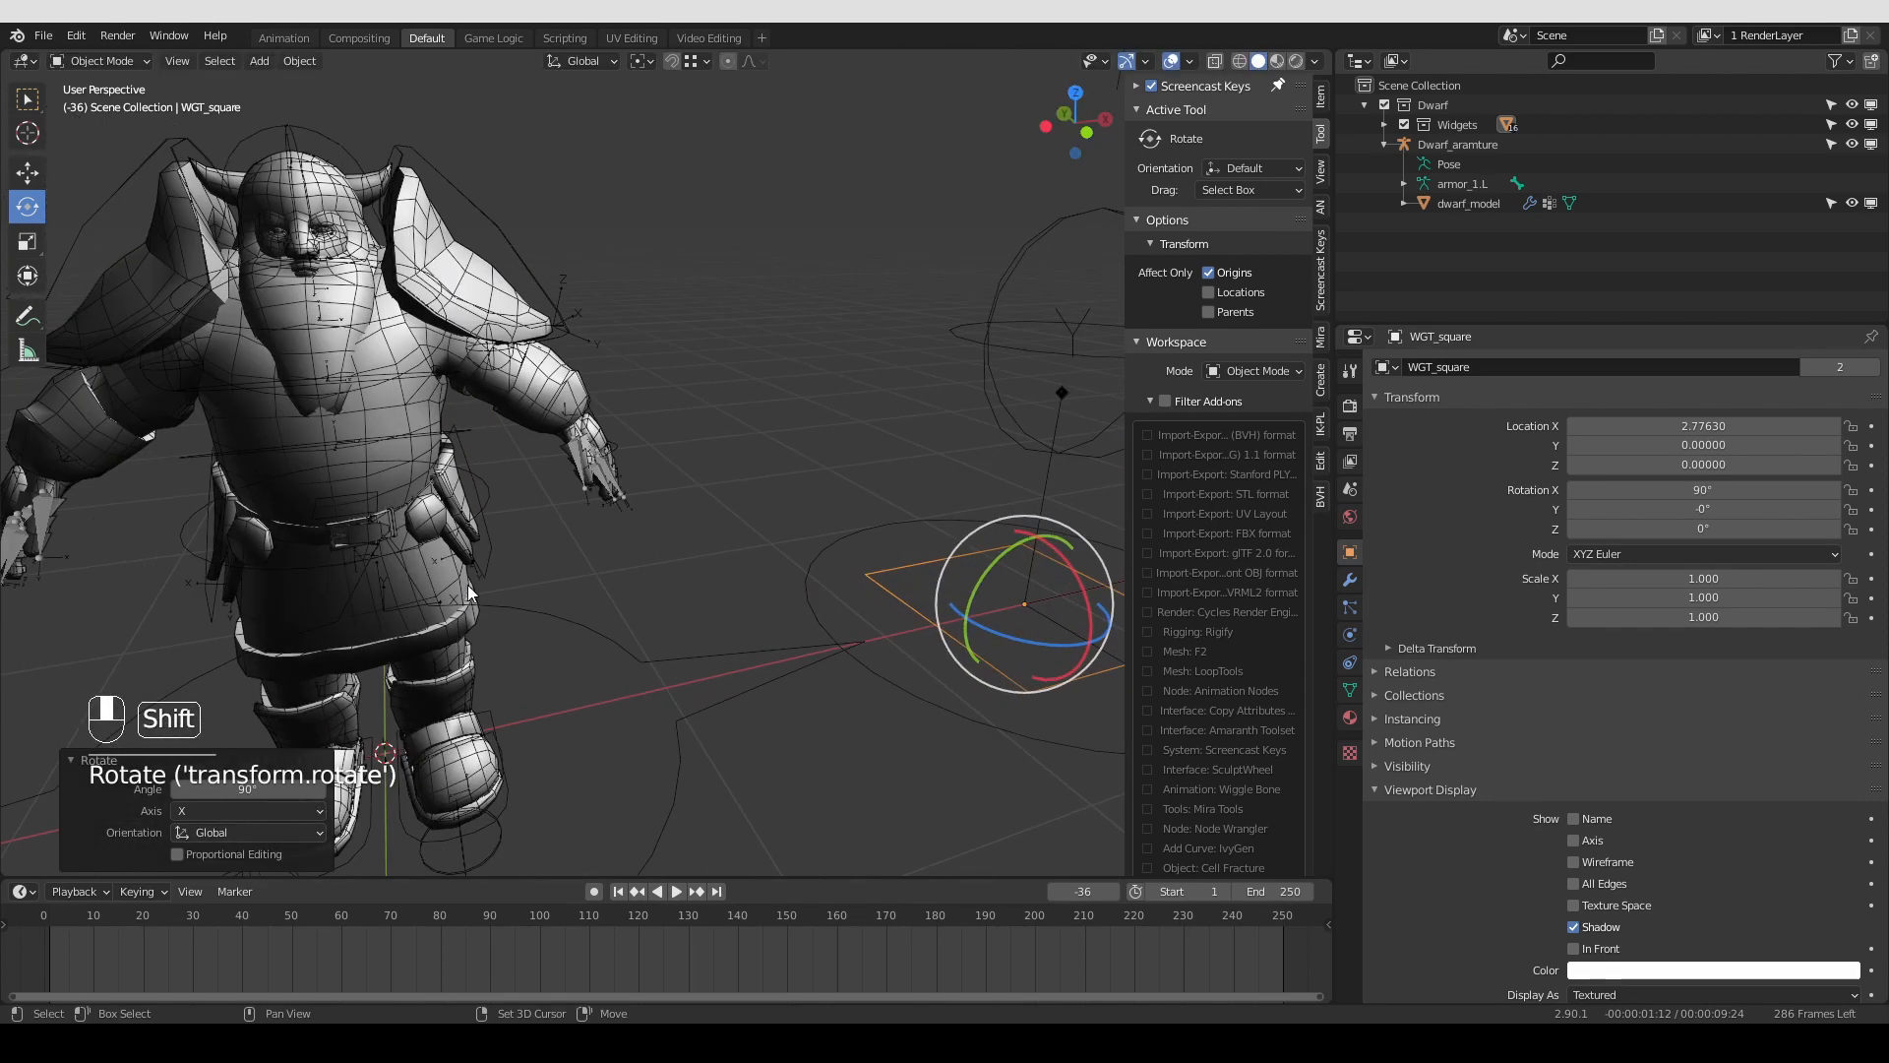
pyautogui.press('Tab')
pyautogui.click(370, 503)
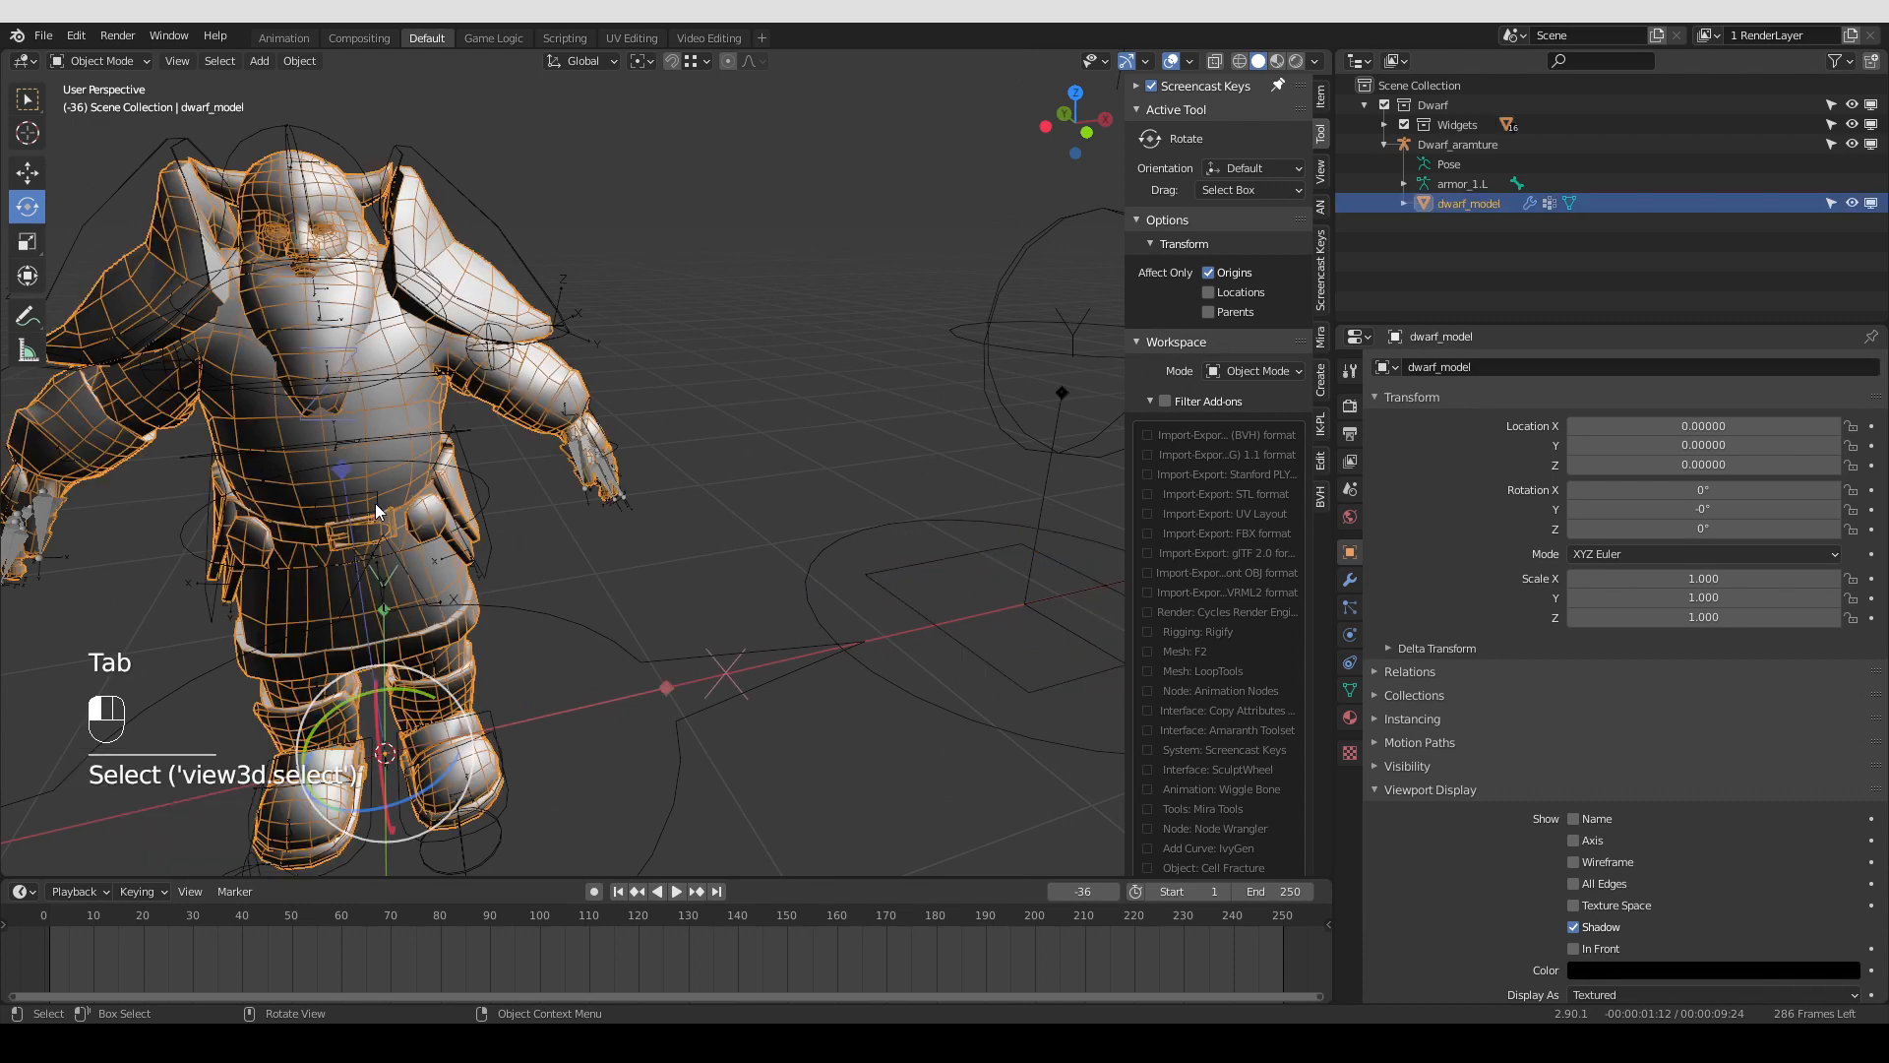
pyautogui.click(375, 504)
pyautogui.hotkey('ctrl', 'Tab')
pyautogui.click(375, 504)
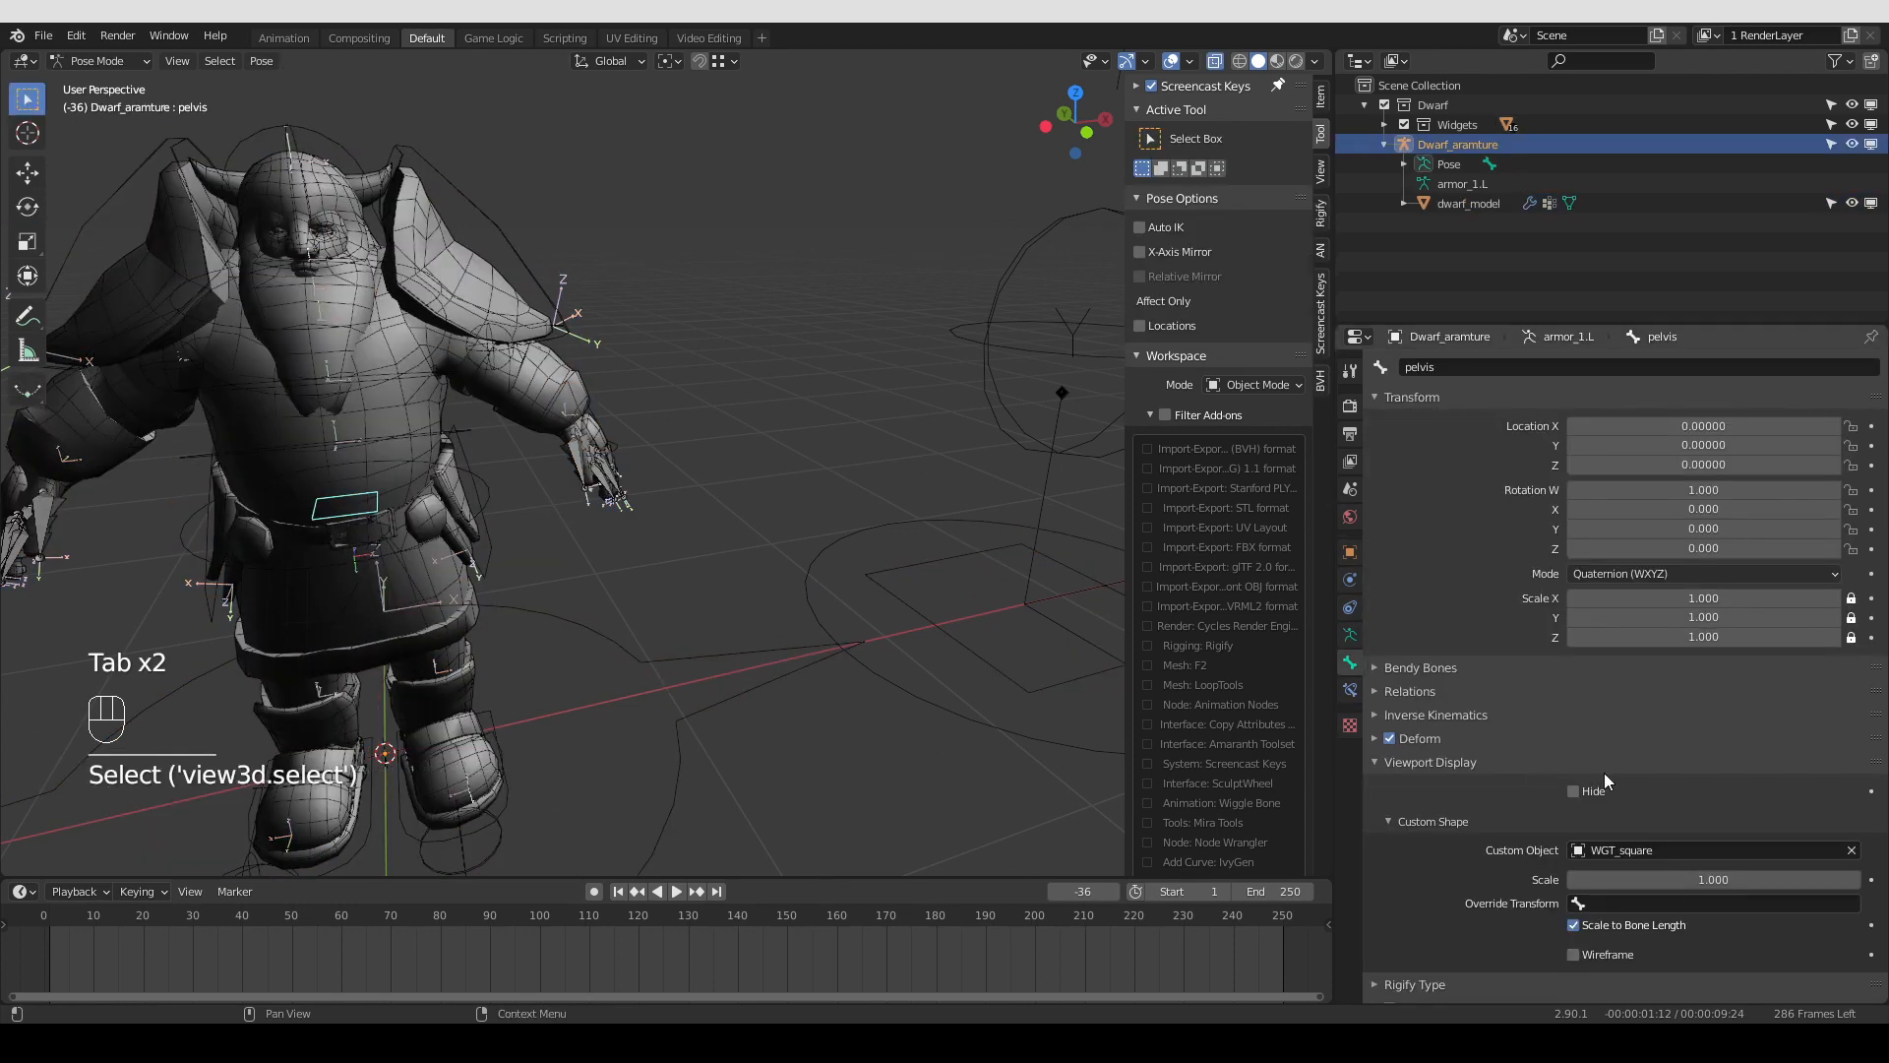
pyautogui.rightClick(1685, 885)
pyautogui.press('Escape')
pyautogui.moveTo(1709, 880); pyautogui.dragTo(1756, 880)
pyautogui.moveTo(710, 635); pyautogui.dragTo(883, 633, button='middle')
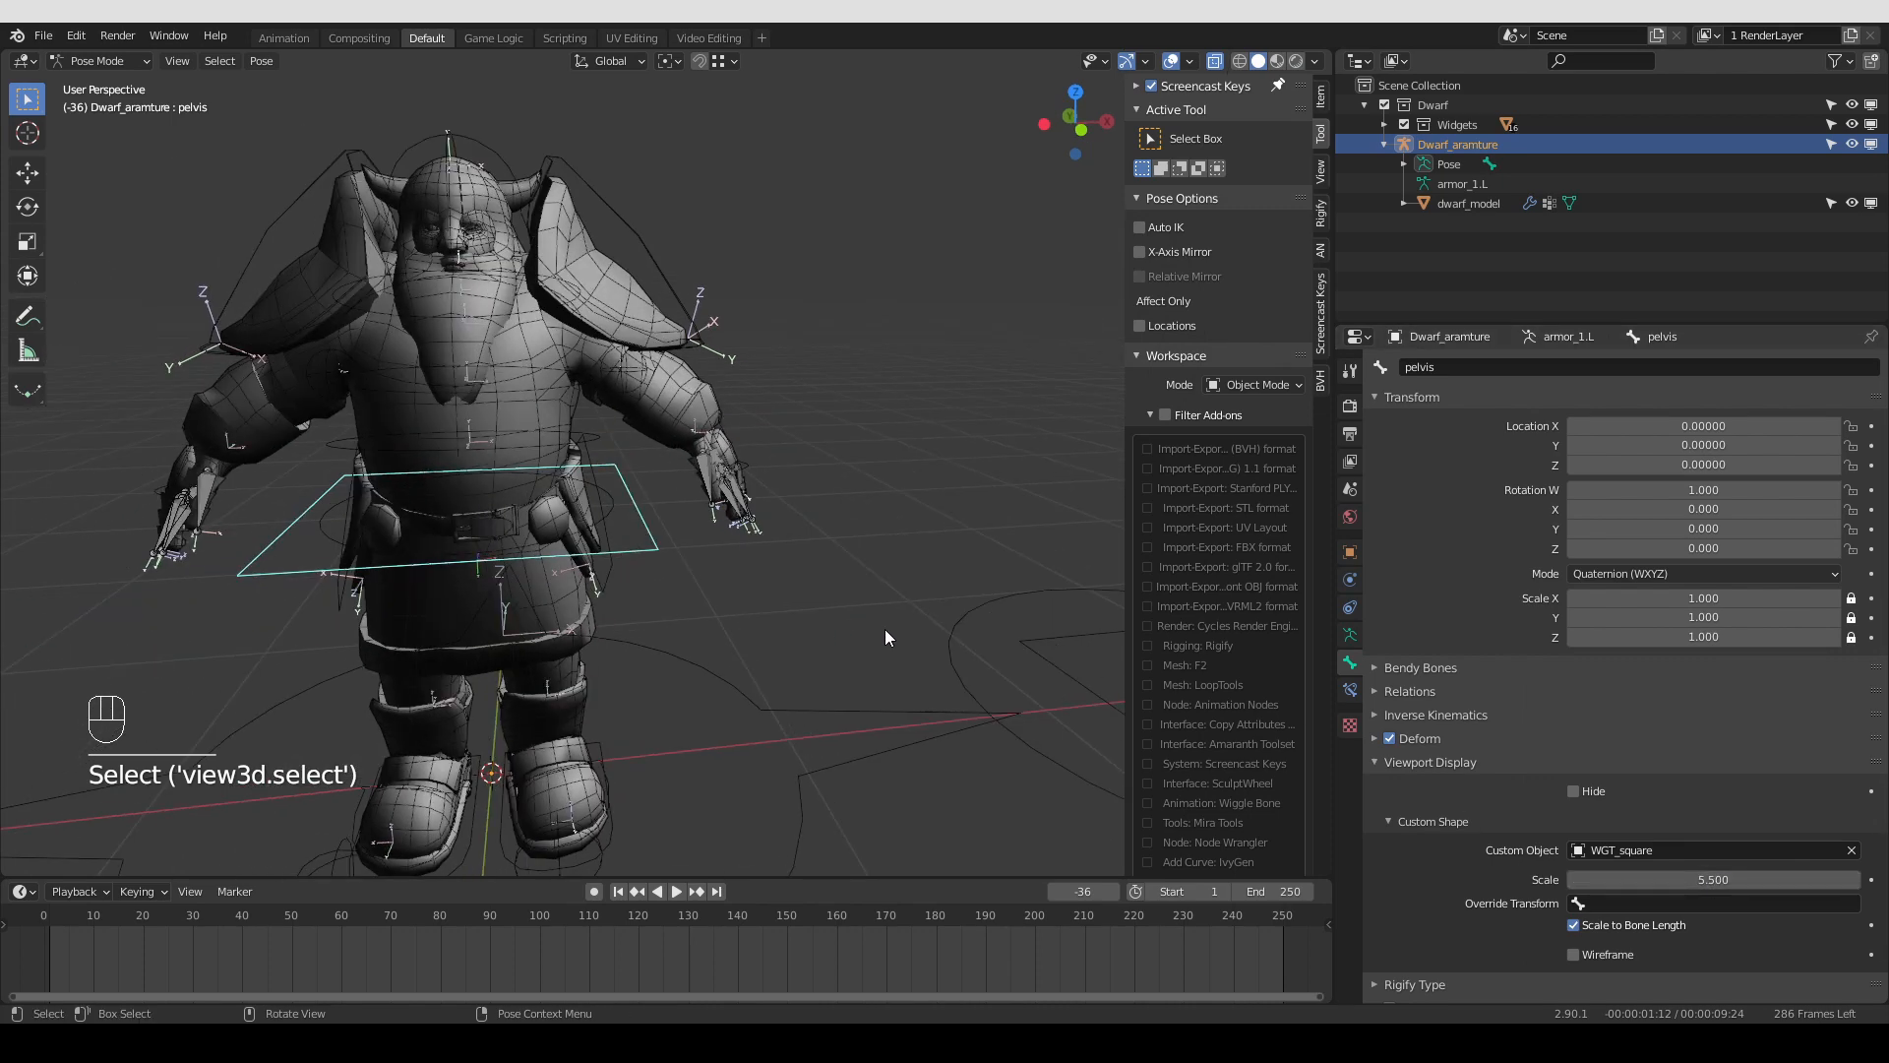
# Select the thumb_ctrl.L bone on the dwarf's left hand
pyautogui.keyDown('shift'); pyautogui.moveTo(1013, 615); pyautogui.dragTo(858, 595, button='middle'); pyautogui.keyUp('shift')
pyautogui.scroll(-2, 851, 551)
pyautogui.keyDown('shift'); pyautogui.moveTo(823, 394); pyautogui.dragTo(645, 602, button='middle'); pyautogui.keyUp('shift')
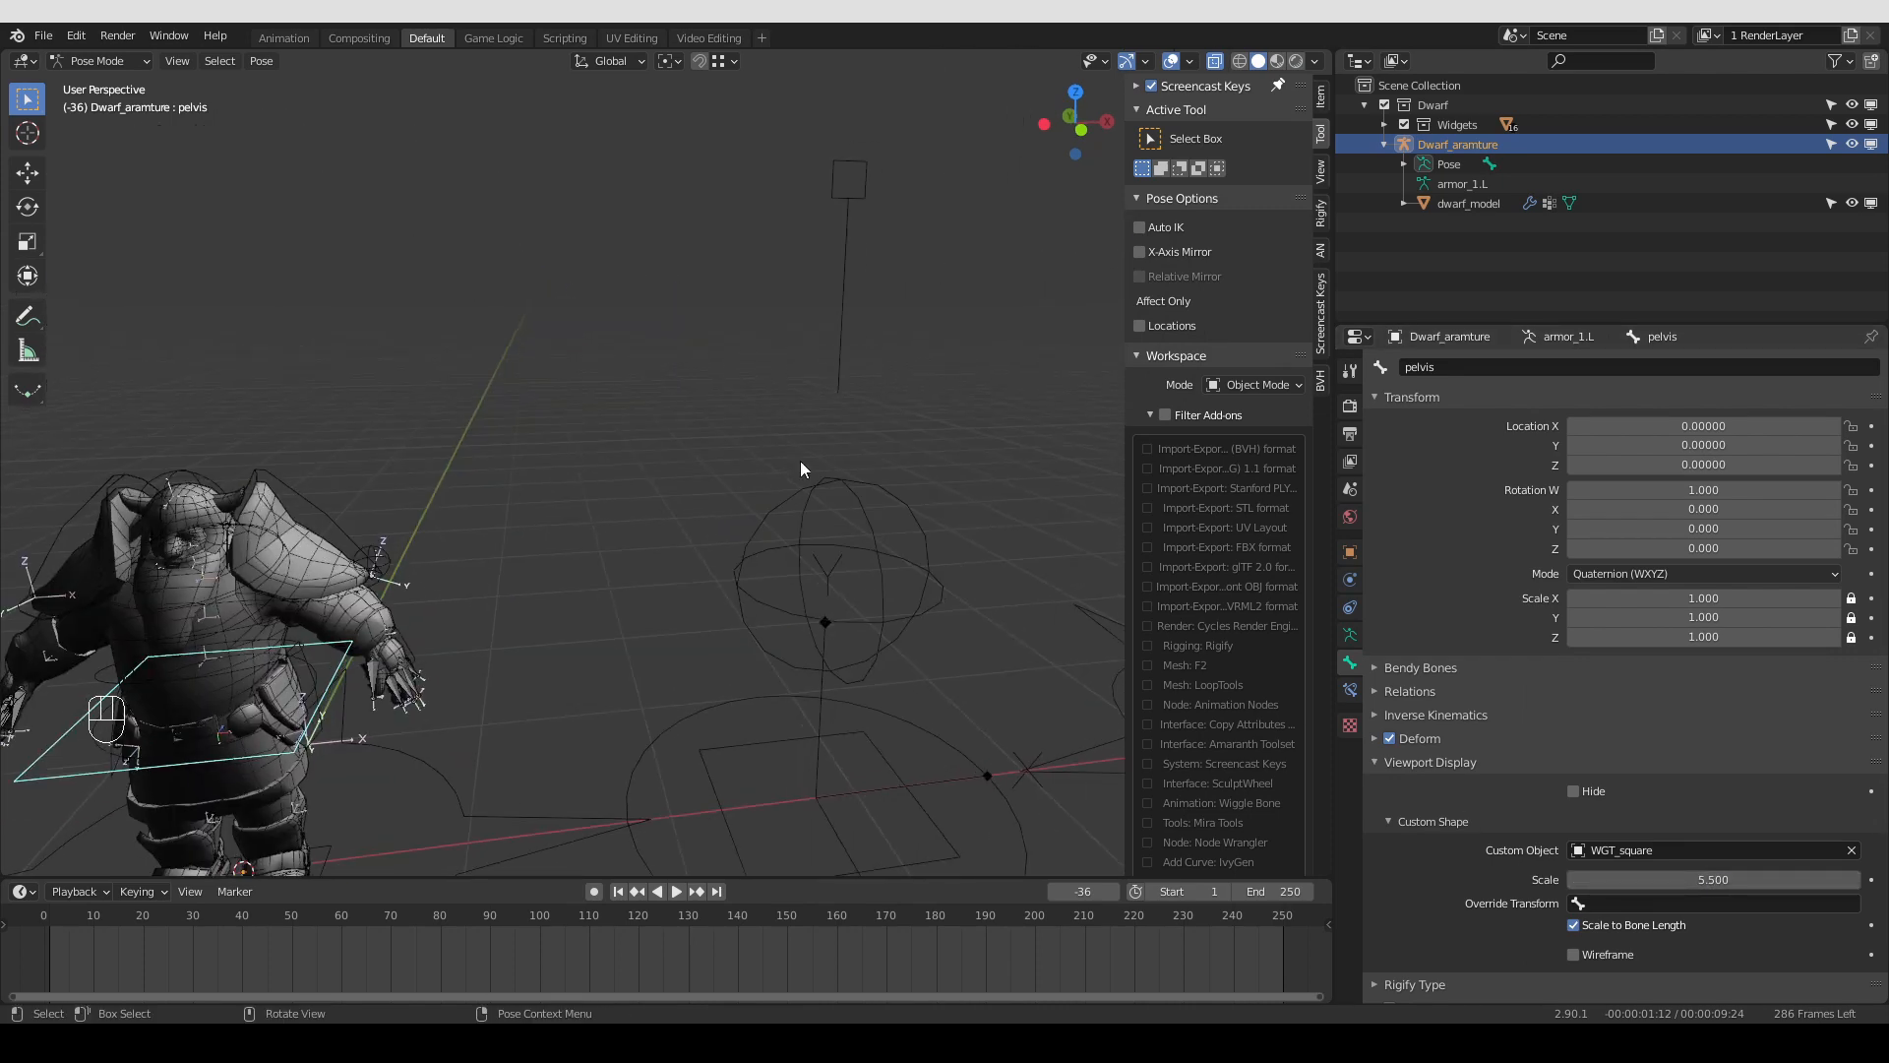
pyautogui.scroll(6, 518, 503)
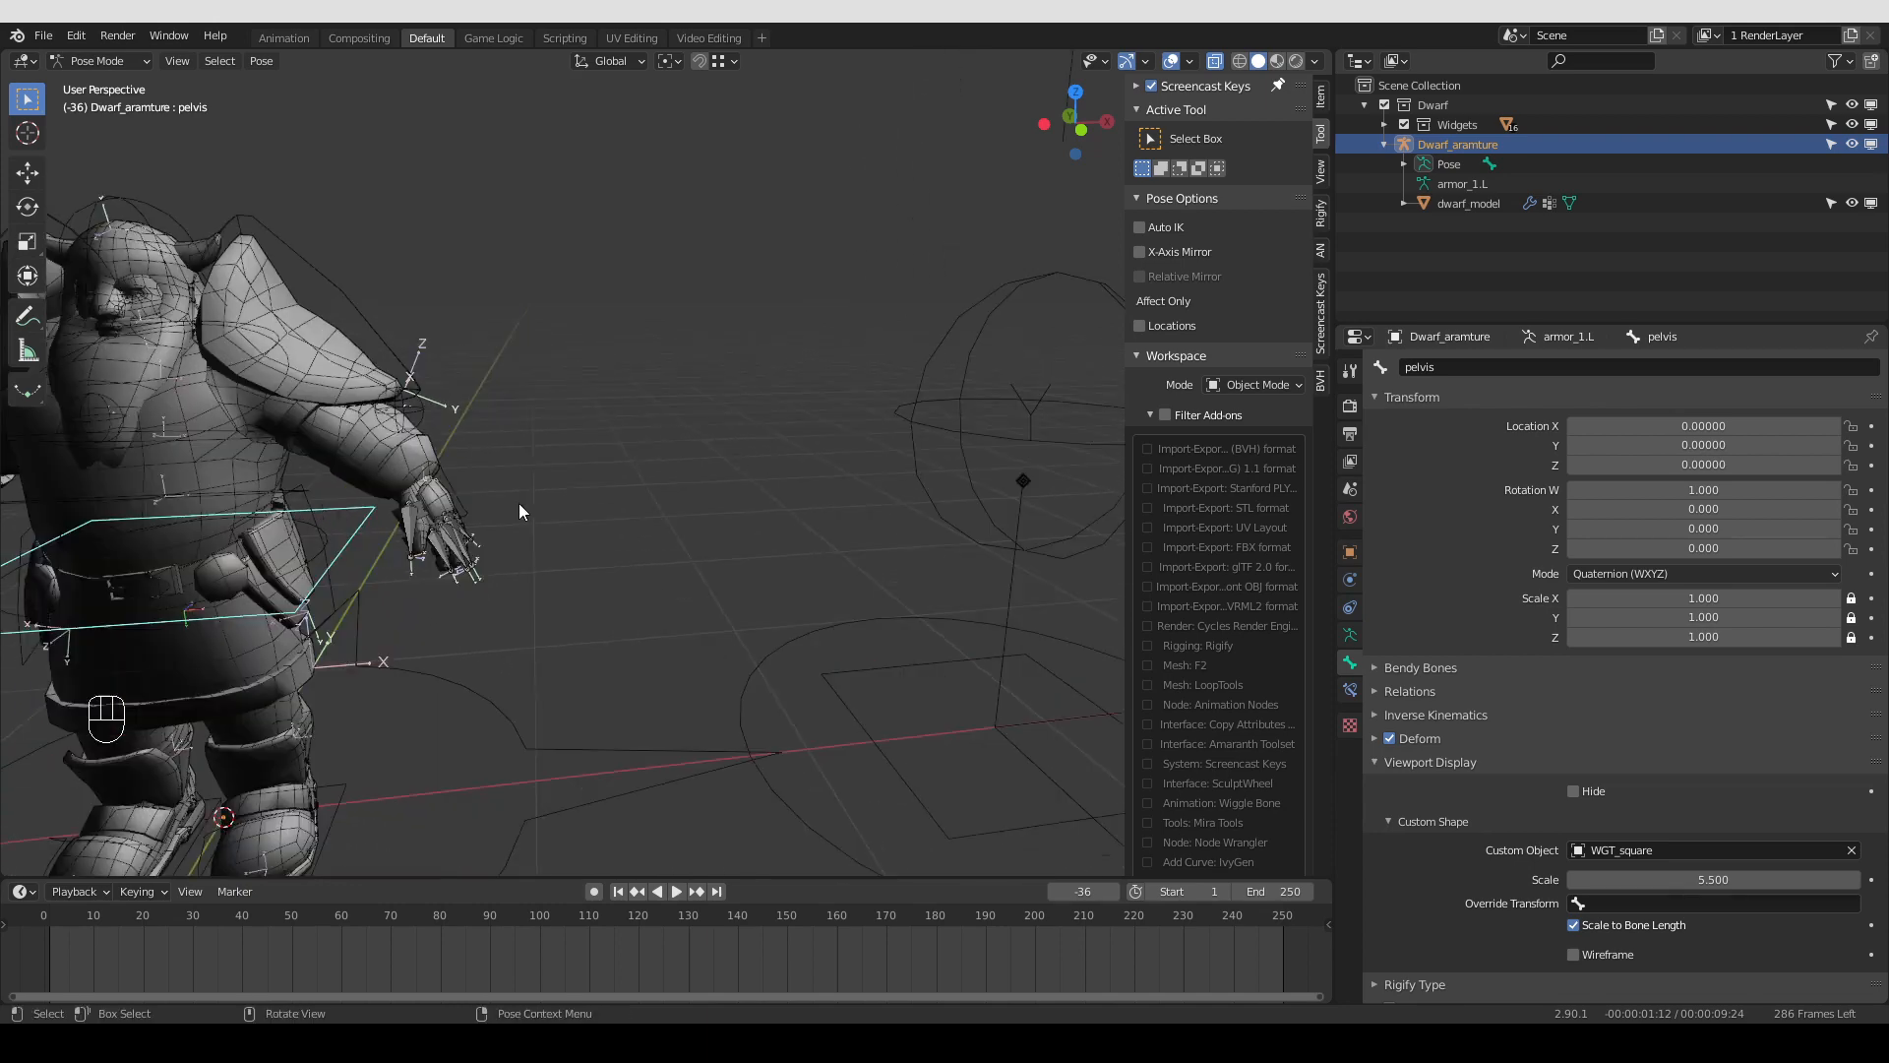
pyautogui.moveTo(502, 522); pyautogui.dragTo(447, 535, button='middle')
pyautogui.scroll(-4, 560, 482)
pyautogui.keyDown('shift'); pyautogui.moveTo(756, 391); pyautogui.dragTo(660, 563, button='middle'); pyautogui.keyUp('shift')
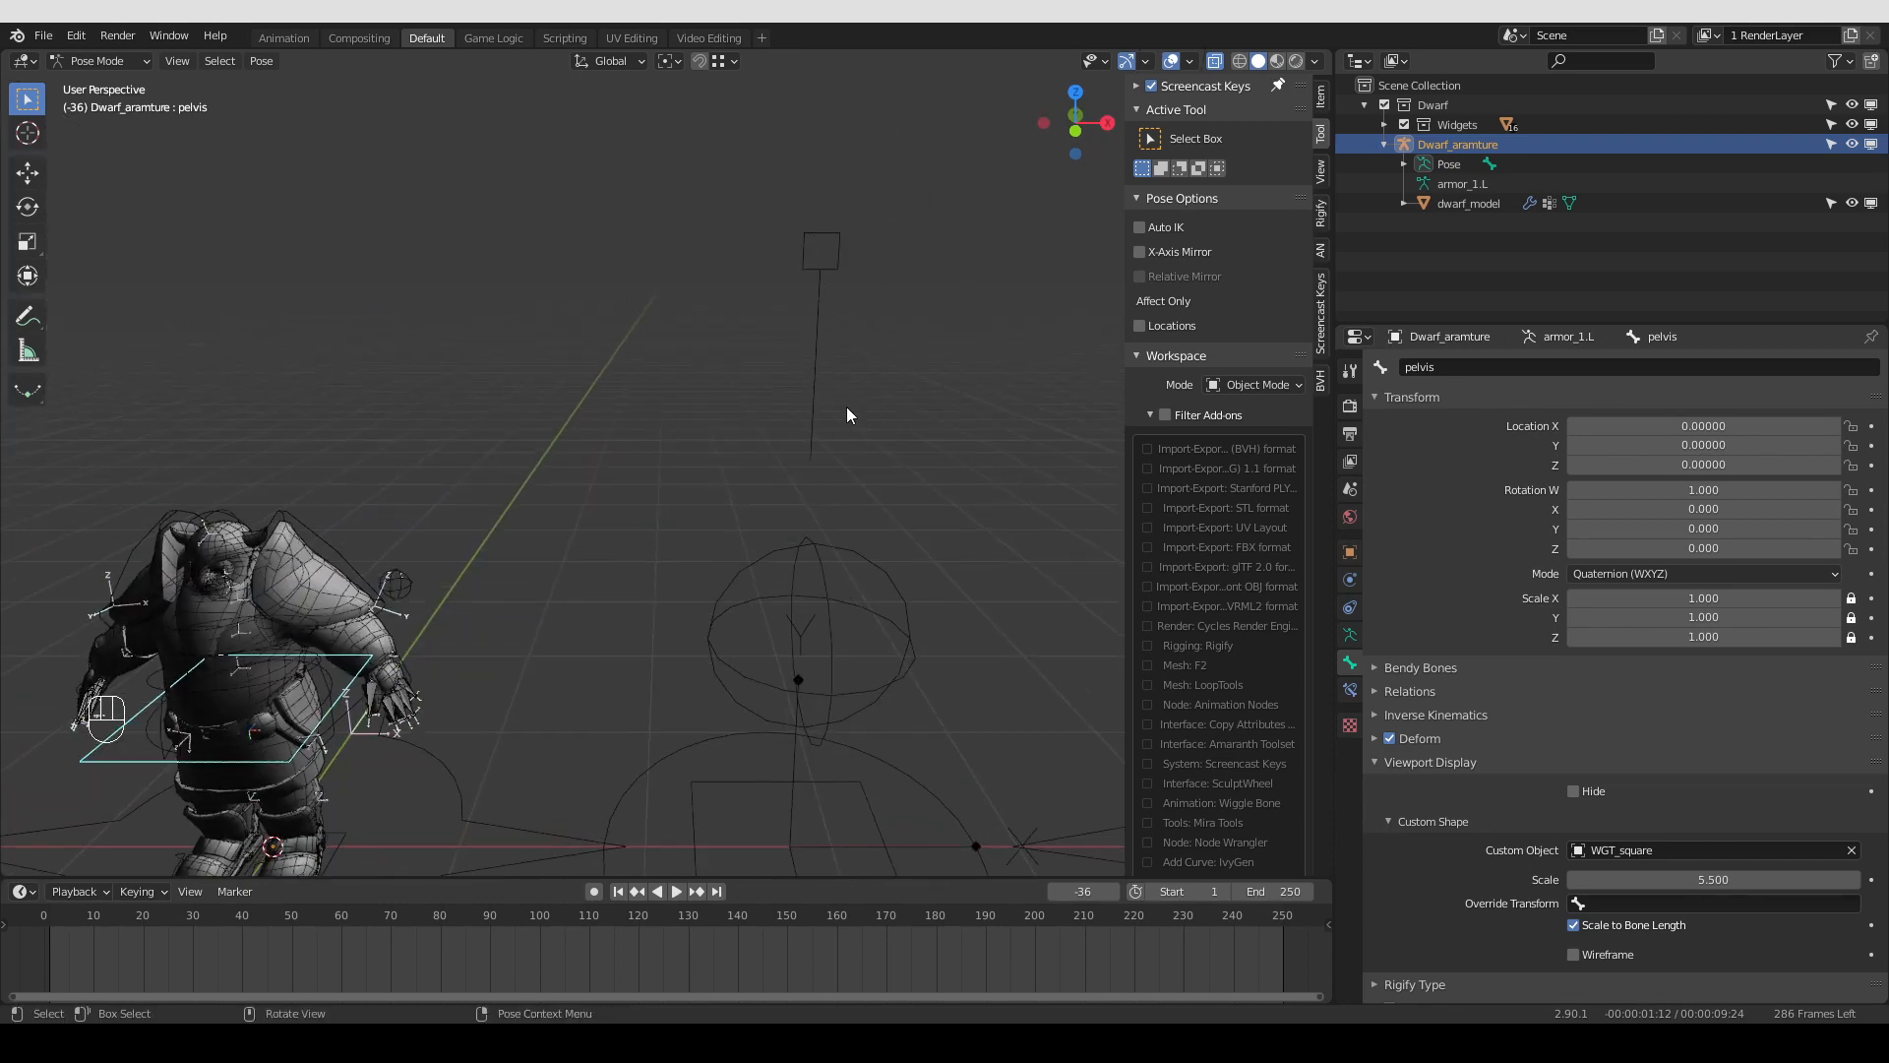
pyautogui.keyDown('shift'); pyautogui.moveTo(791, 404); pyautogui.dragTo(521, 595, button='middle'); pyautogui.keyUp('shift')
pyautogui.scroll(5, 632, 539)
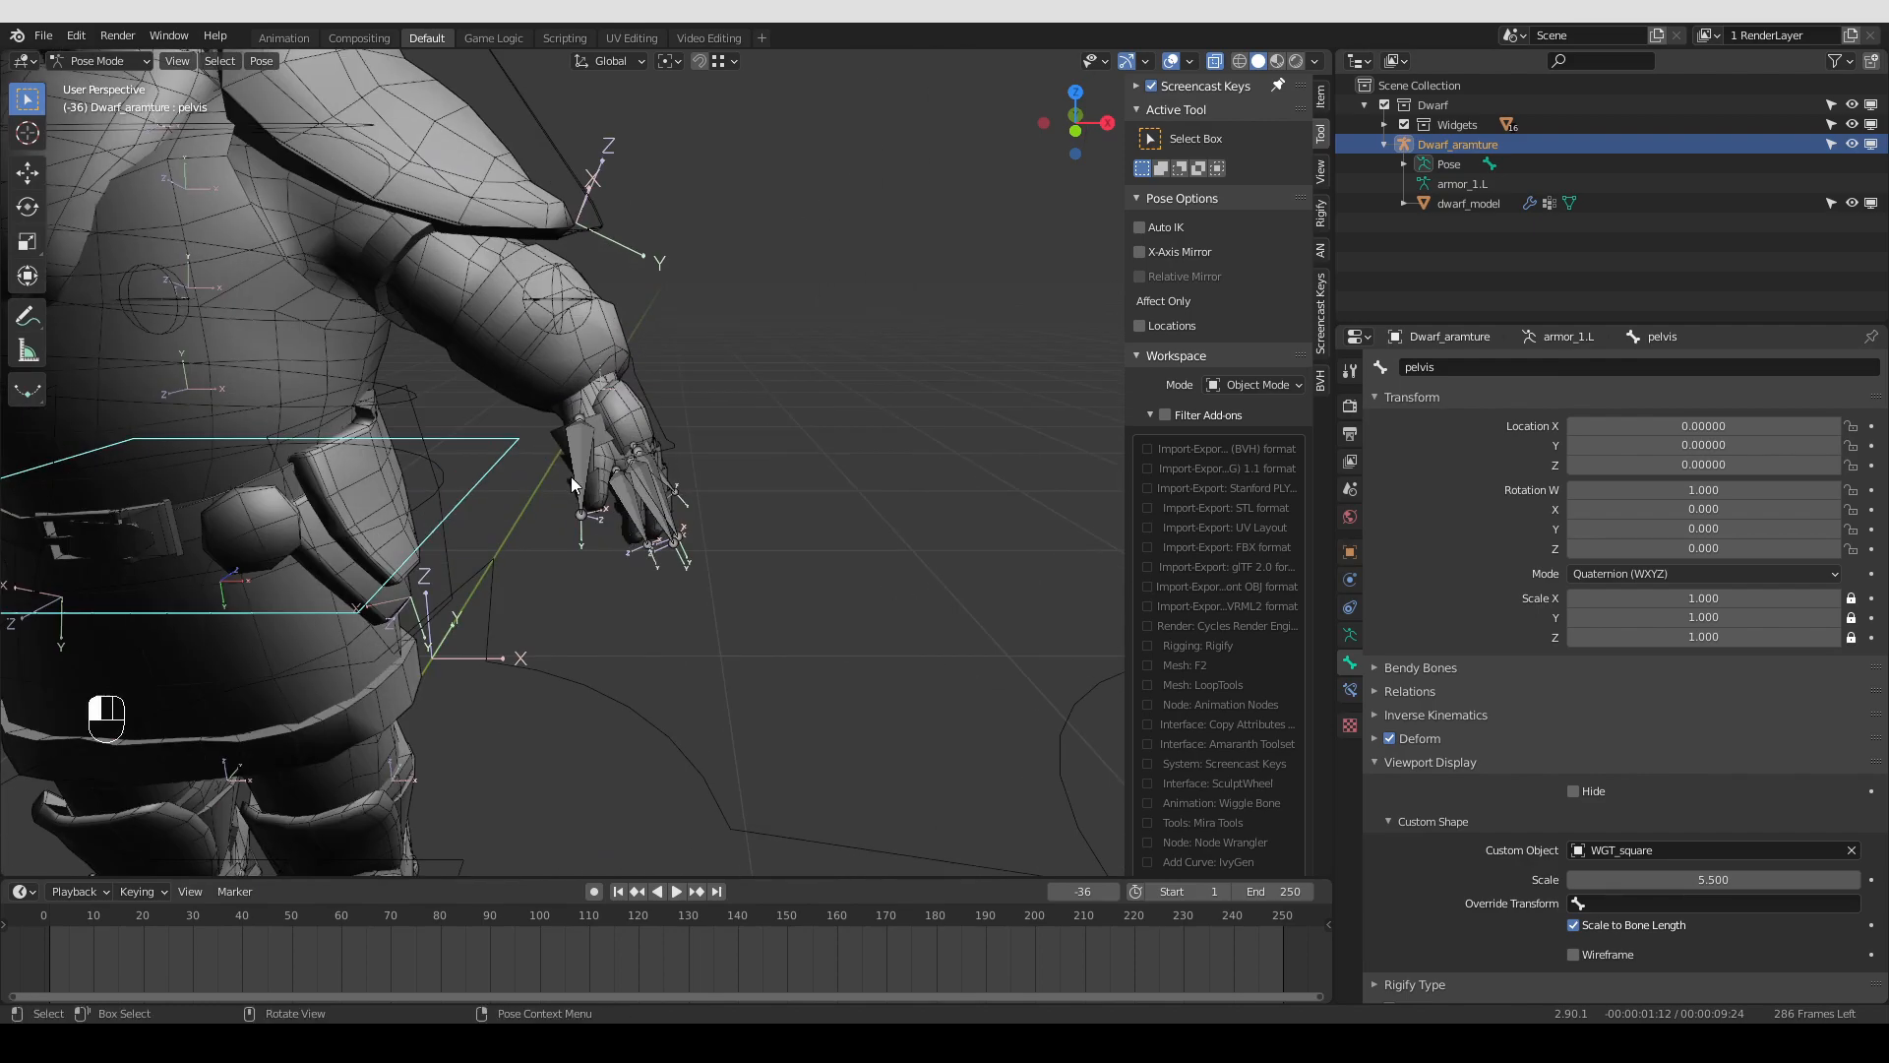
pyautogui.click(585, 528)
pyautogui.moveTo(584, 528); pyautogui.dragTo(613, 652, button='middle')
# Try rotating and scaling the left thumb control bone
pyautogui.press('r')
pyautogui.rightClick(602, 642)
pyautogui.press('r')
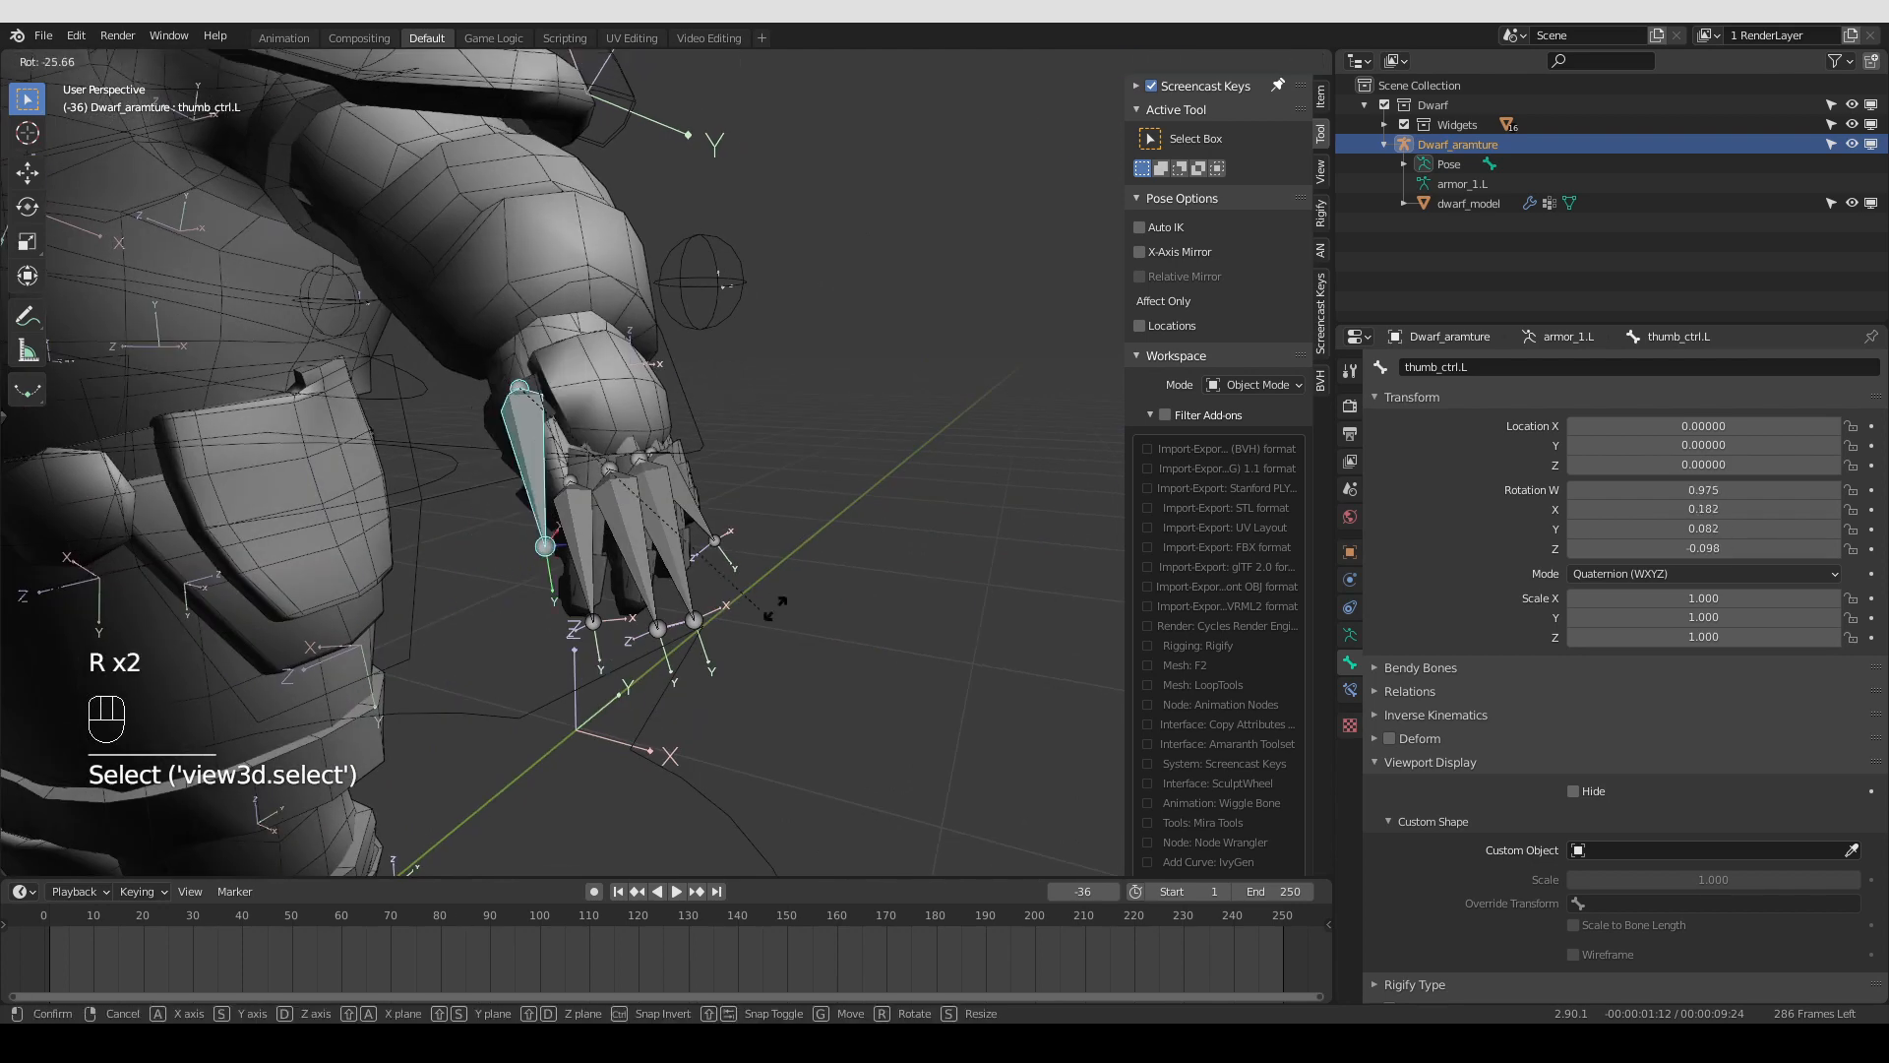
pyautogui.rightClick(602, 654)
pyautogui.press('s')
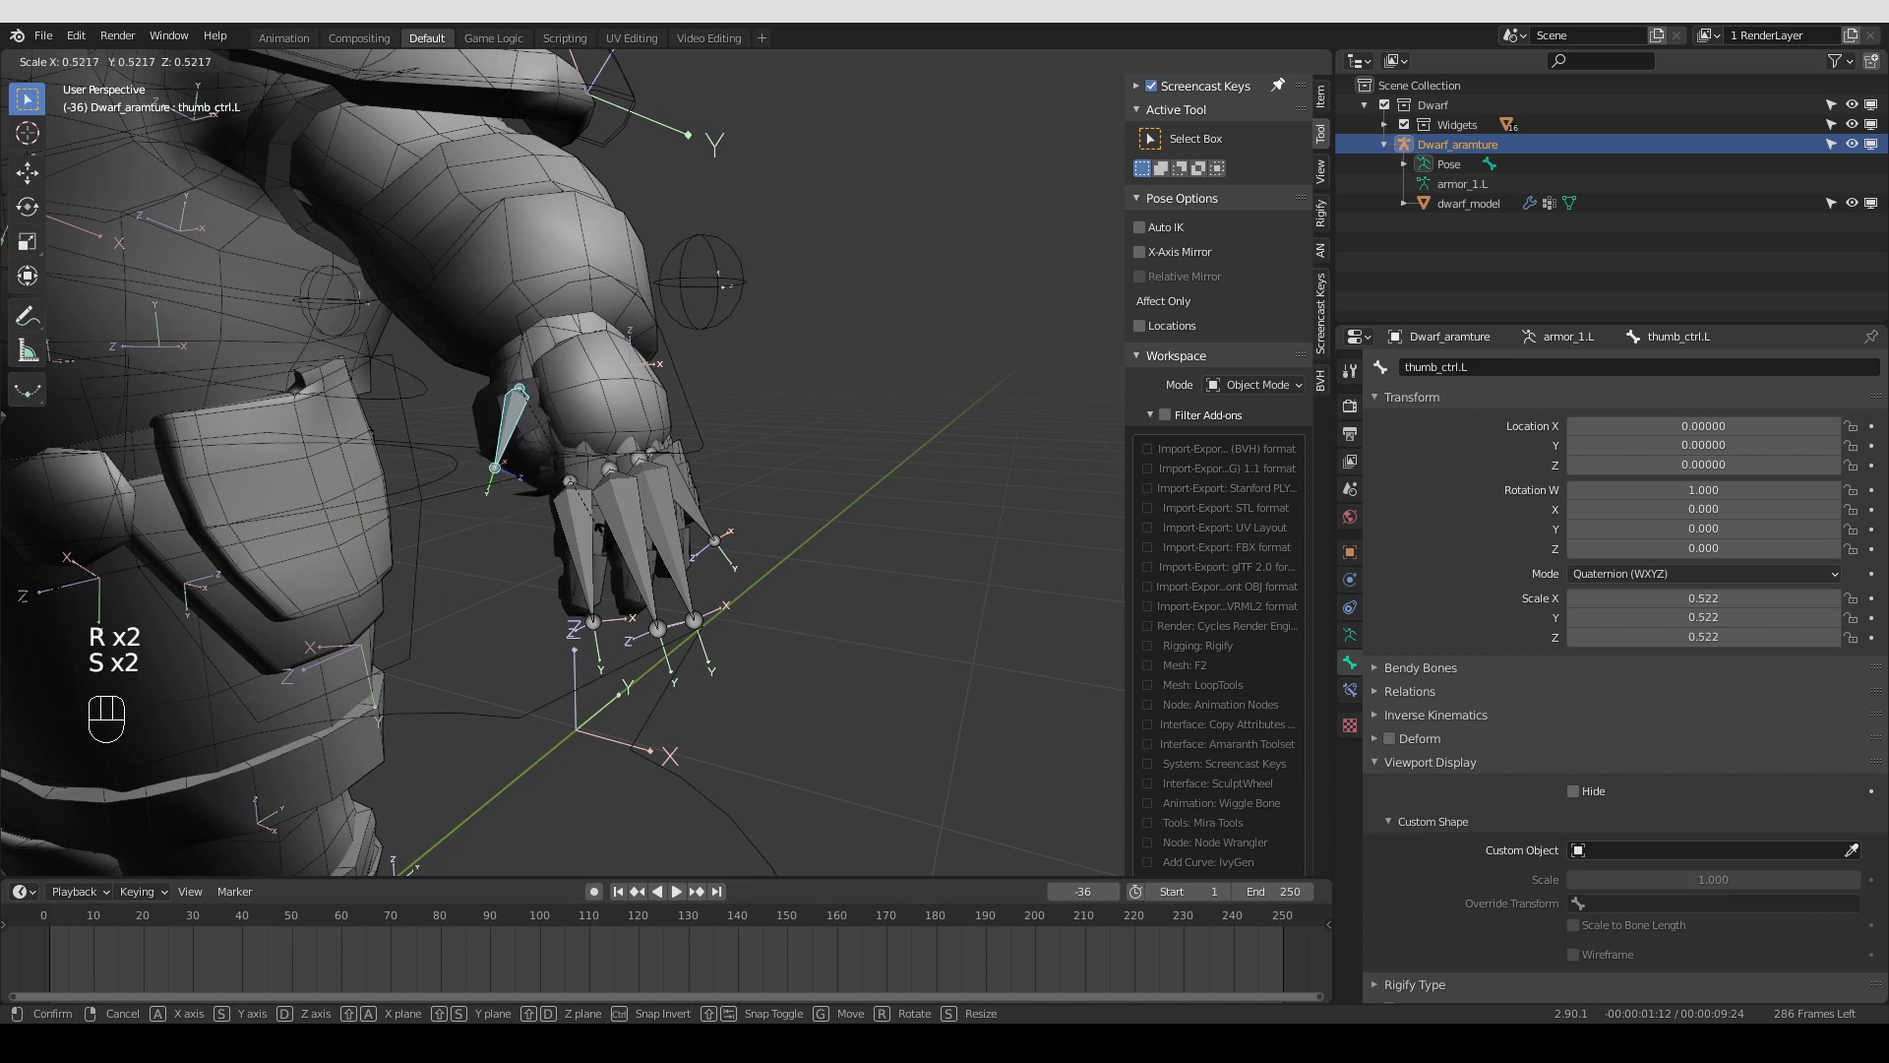
pyautogui.rightClick(581, 710)
# Assign WGT_finger as the custom shape of the thumb_ctrl.L bone
pyautogui.moveTo(581, 707); pyautogui.dragTo(616, 603, button='middle')
pyautogui.scroll(-2, 616, 602)
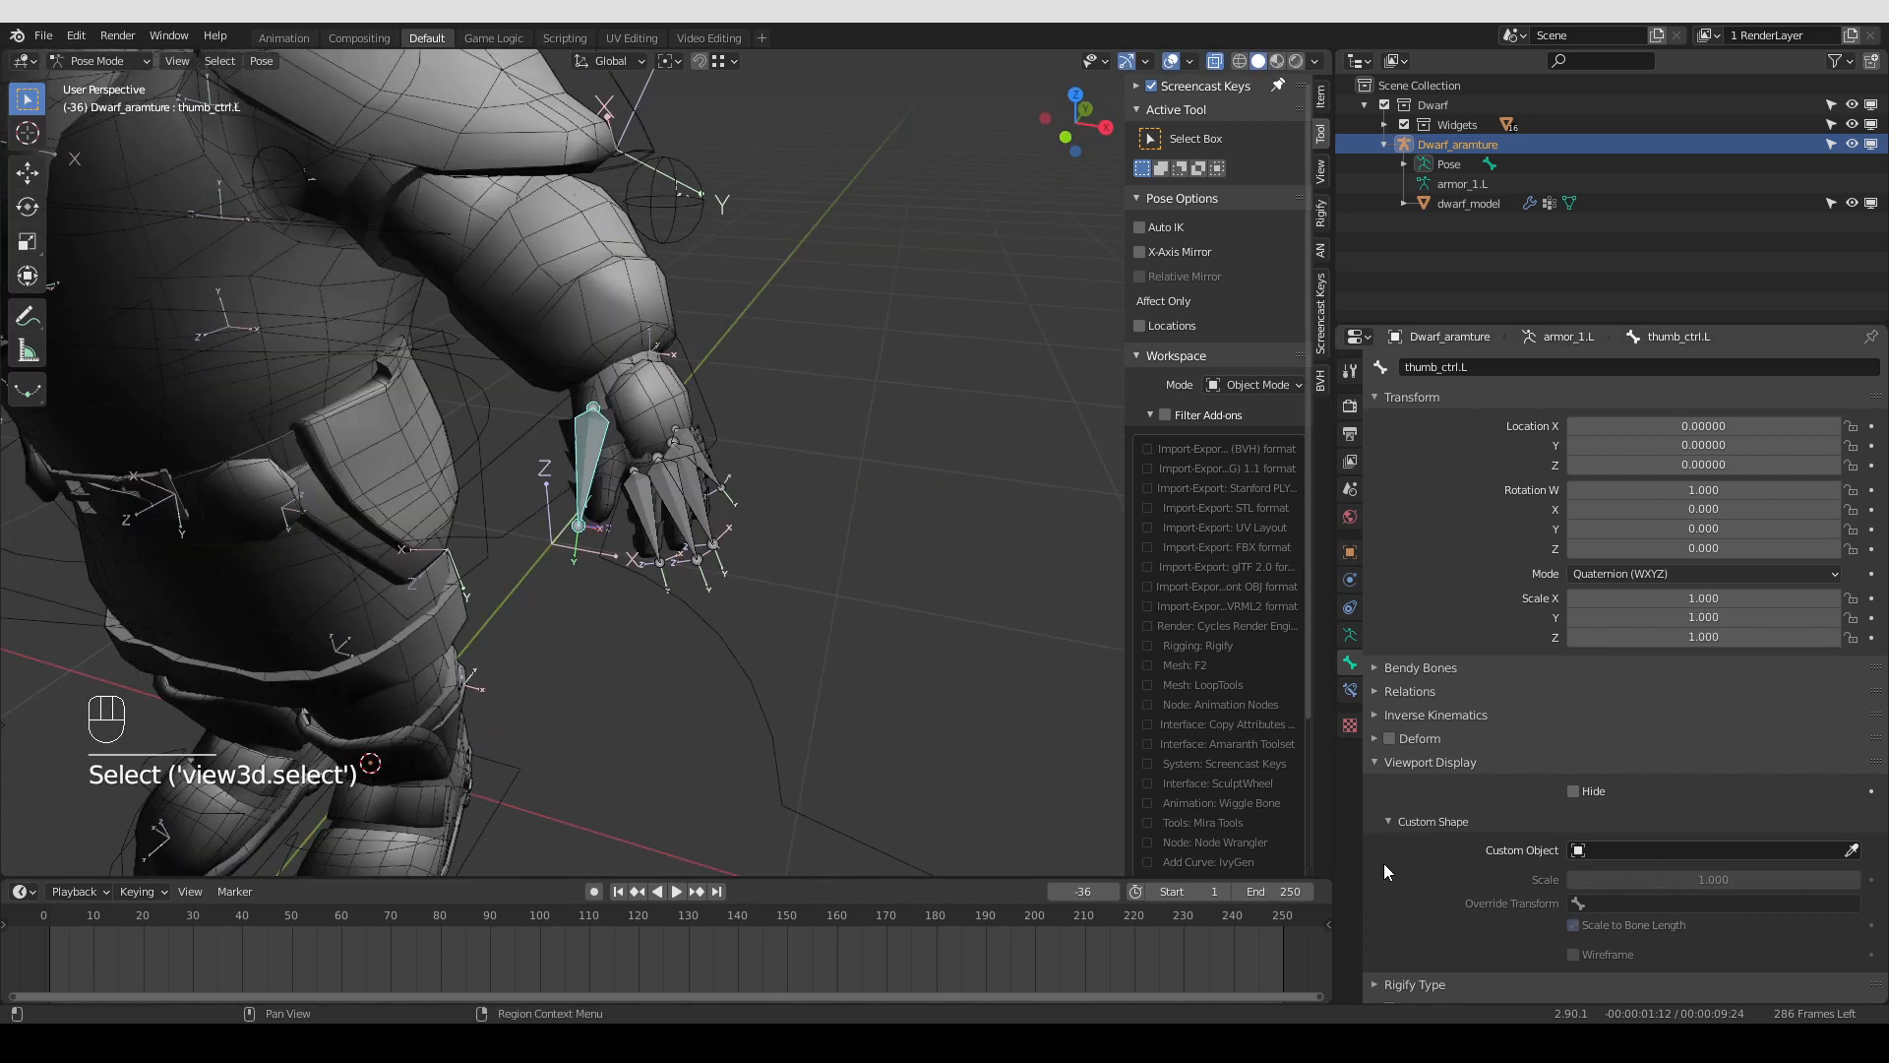
pyautogui.click(1726, 852)
pyautogui.write('fi')
pyautogui.press('Return')
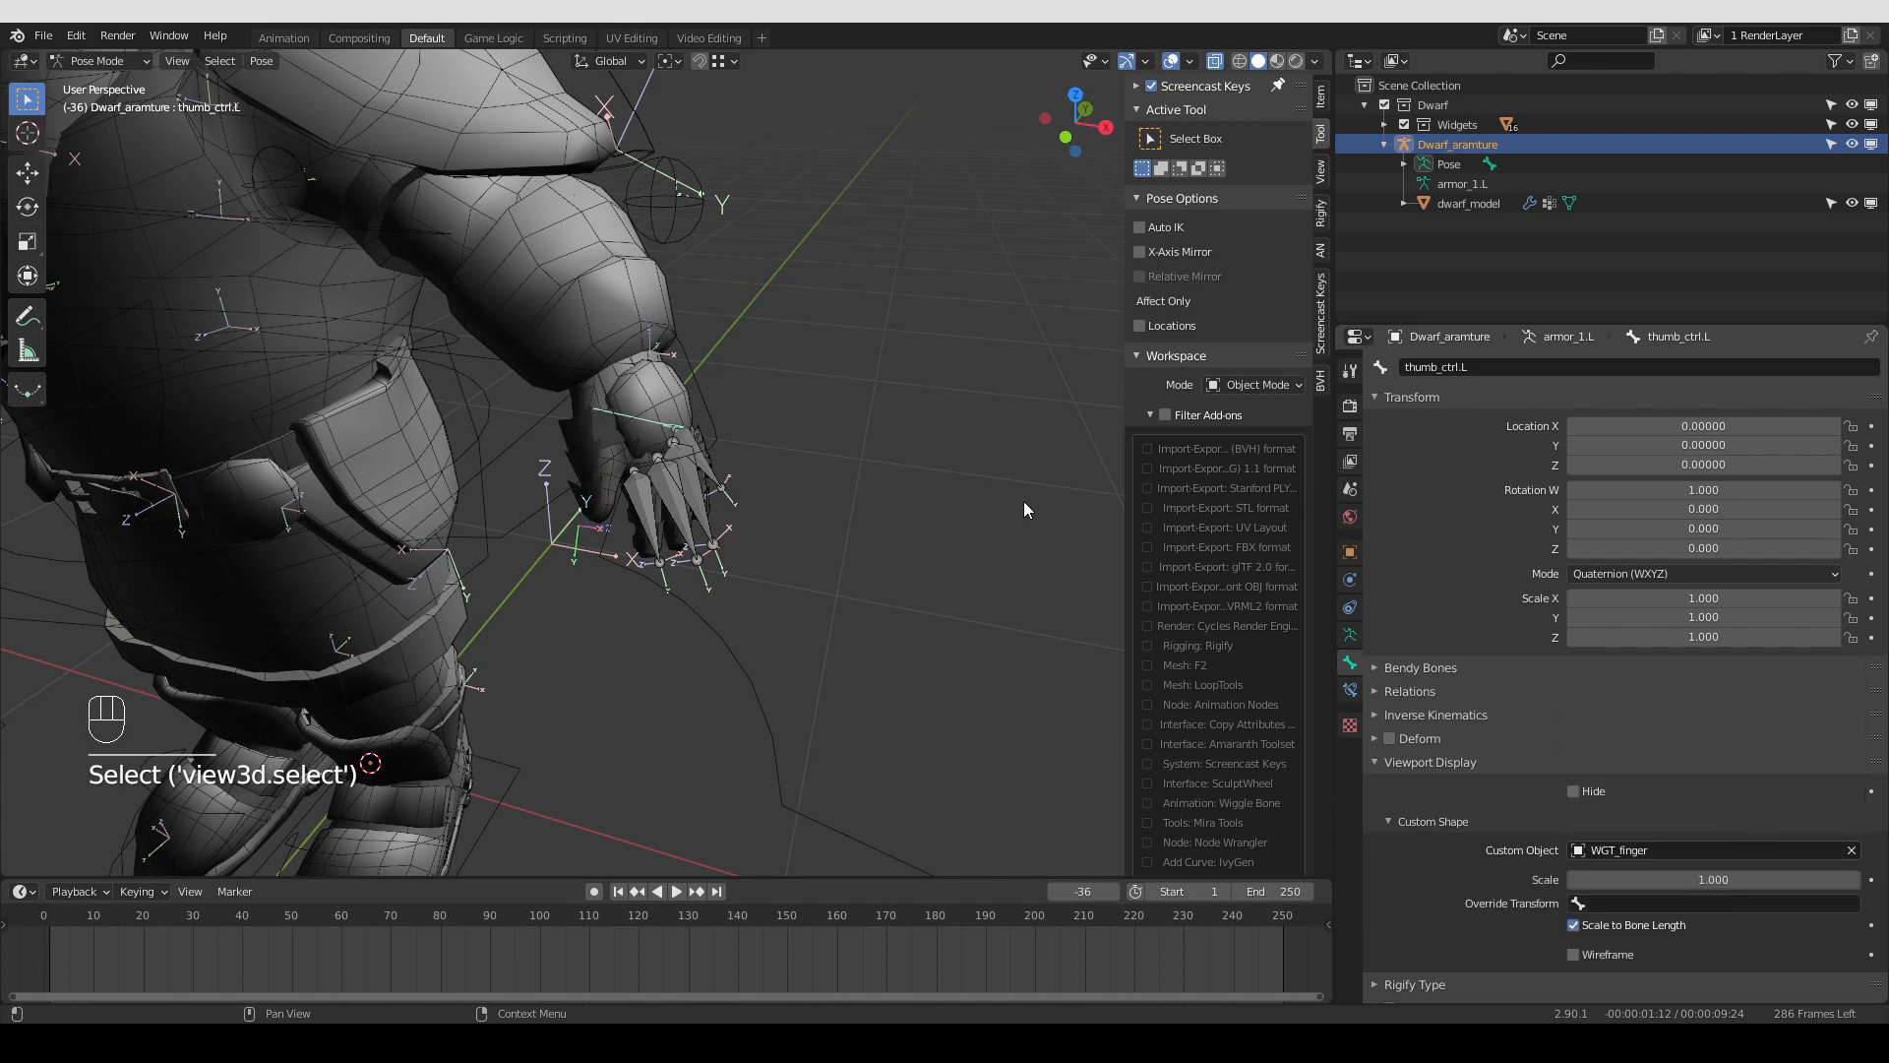
# In object mode, rotate only the origin of the WGT_finger widget 90° around the X axis
pyautogui.moveTo(1023, 500); pyautogui.dragTo(641, 588, button='middle')
pyautogui.scroll(-4, 823, 441)
pyautogui.scroll(-3, 746, 488)
pyautogui.click(697, 335)
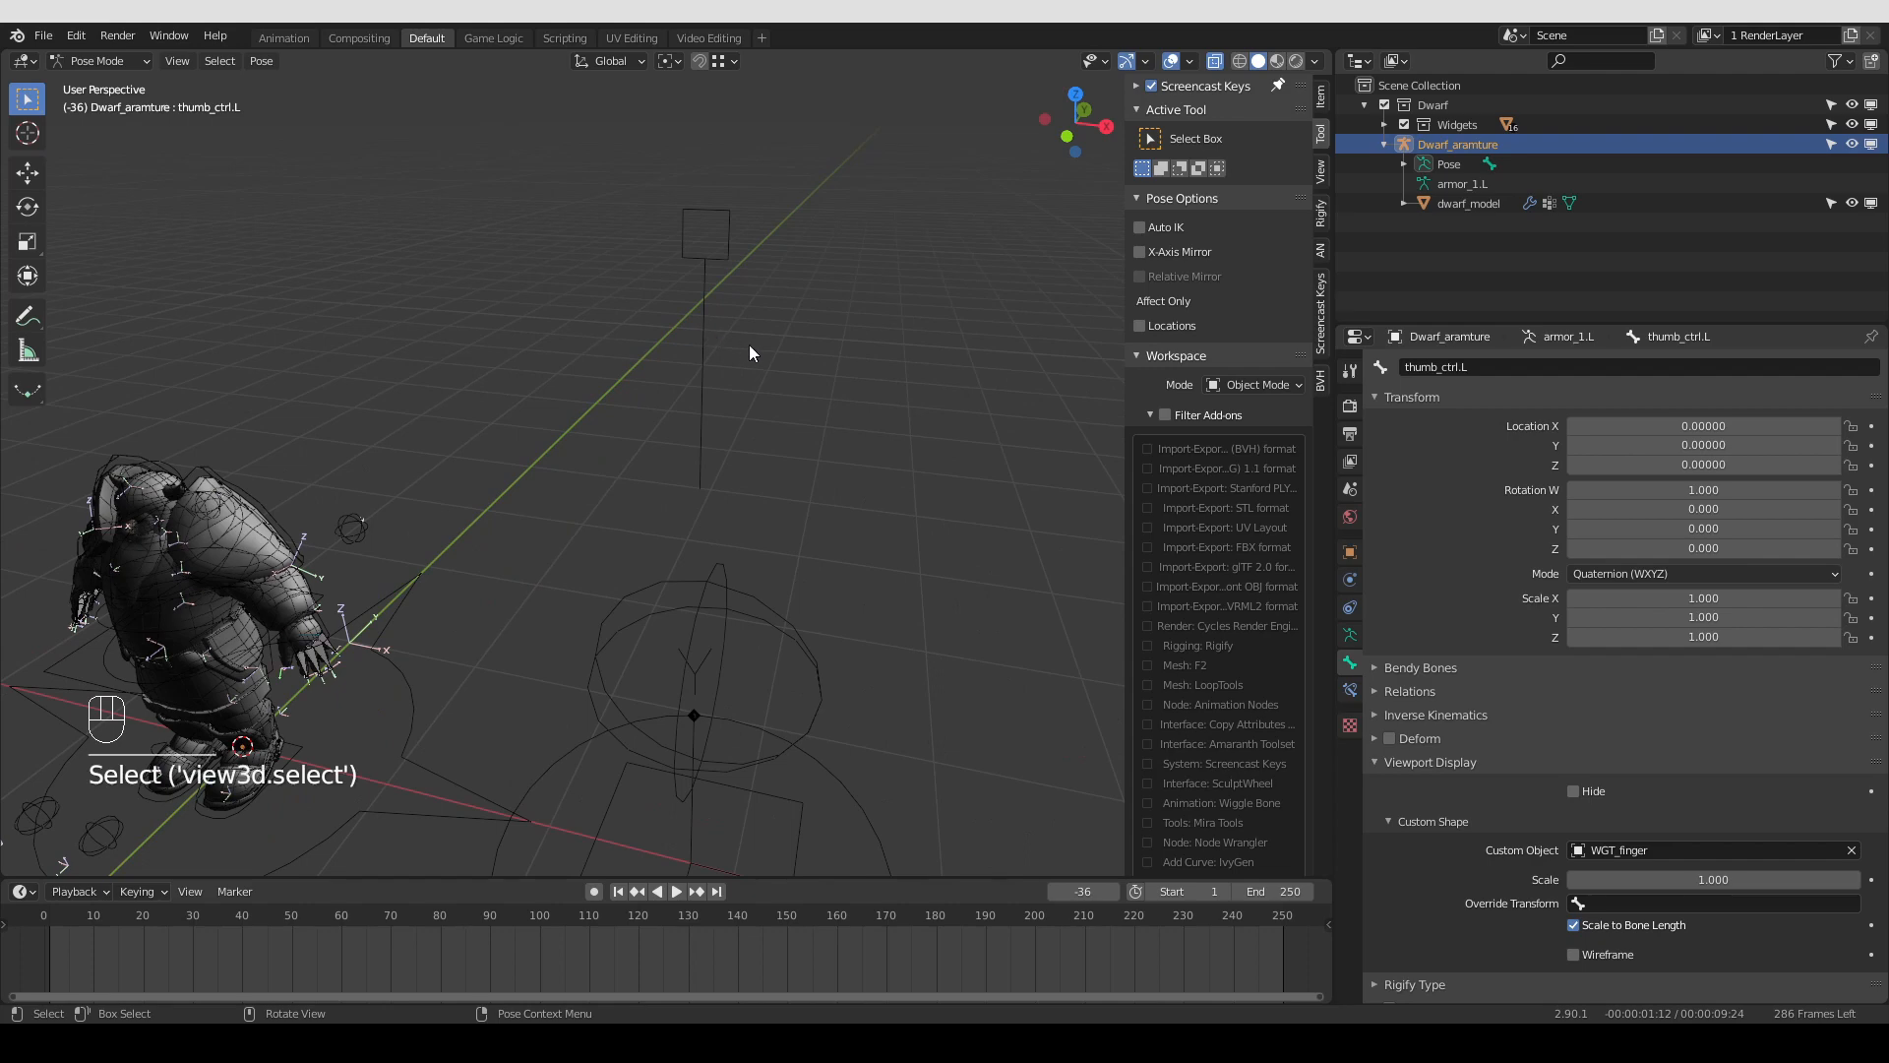
pyautogui.press('Tab')
pyautogui.click(719, 268)
pyautogui.moveTo(640, 398); pyautogui.dragTo(734, 464, button='middle')
pyautogui.moveTo(722, 452); pyautogui.dragTo(748, 507)
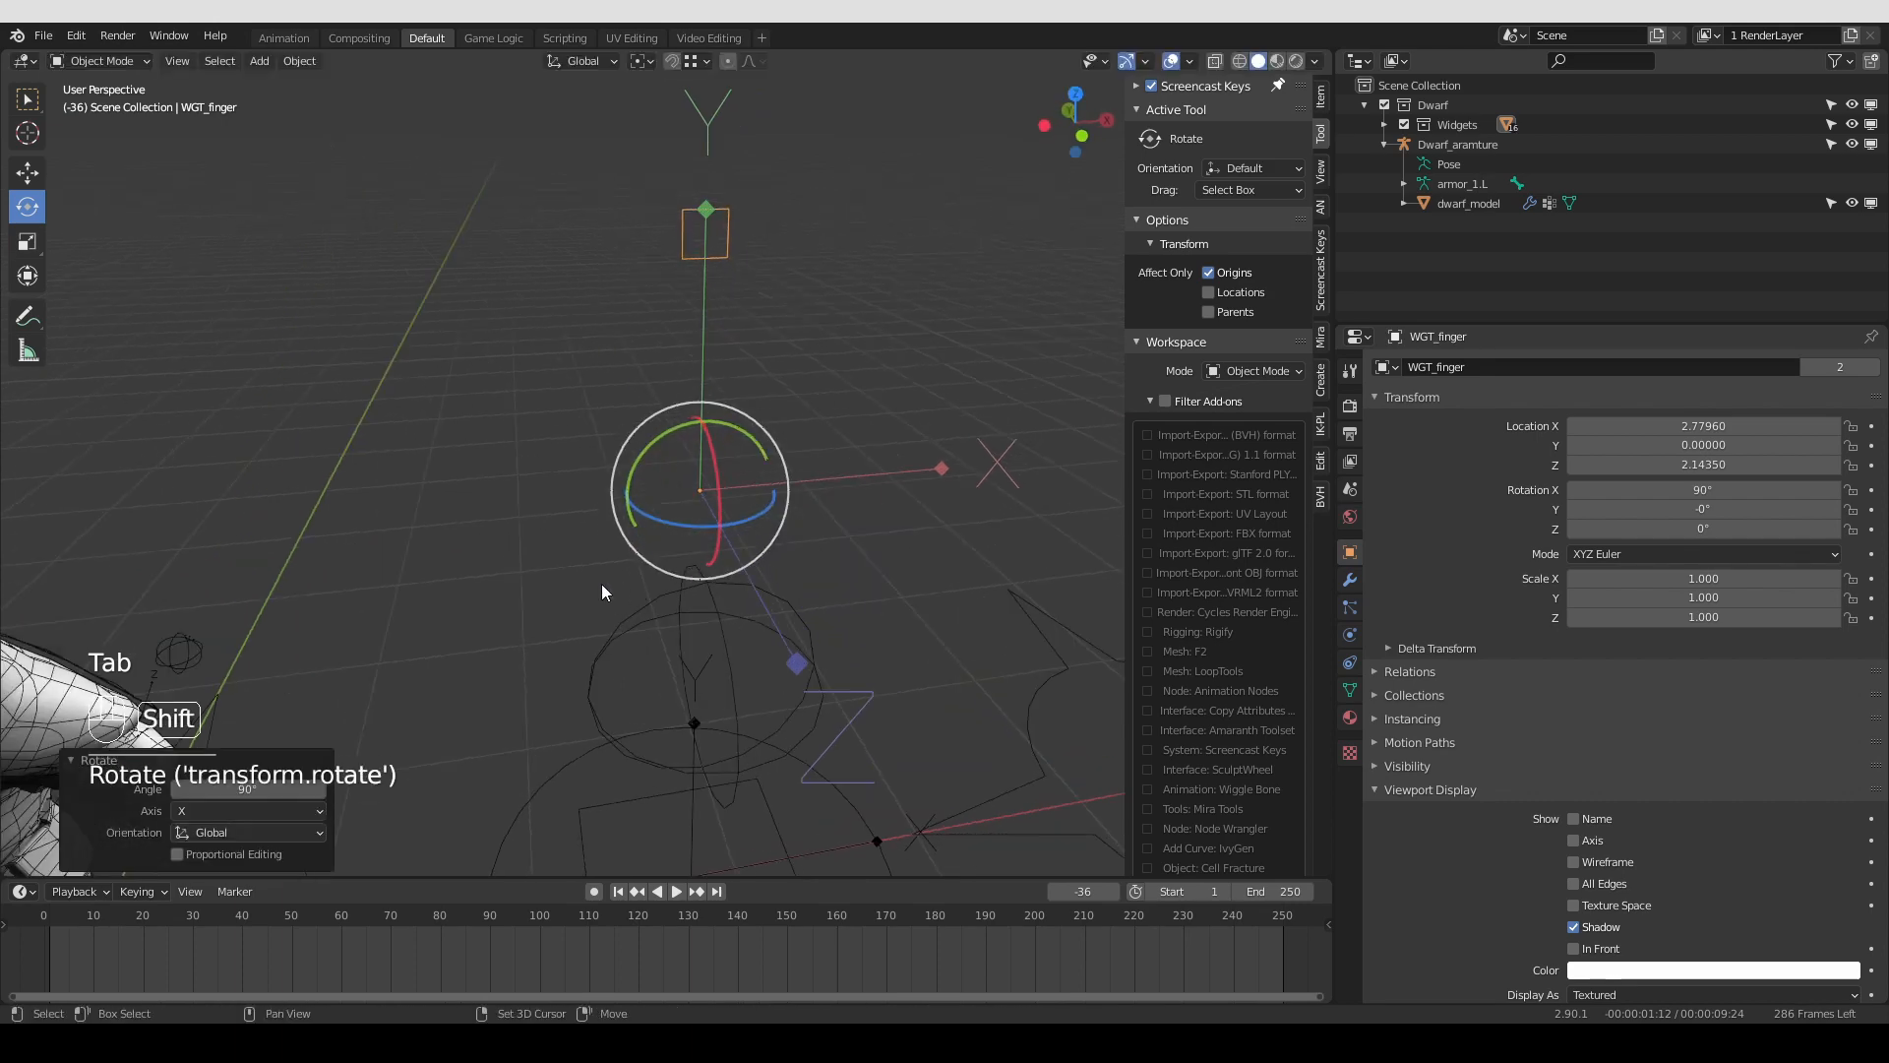
# Select the dwarf armature and turn off the option that makes transforms affect only origins
pyautogui.keyDown('shift'); pyautogui.moveTo(603, 588); pyautogui.dragTo(697, 392, button='middle'); pyautogui.keyUp('shift')
pyautogui.scroll(4, 432, 536)
pyautogui.keyDown('shift'); pyautogui.moveTo(433, 571); pyautogui.dragTo(541, 416, button='middle'); pyautogui.keyUp('shift')
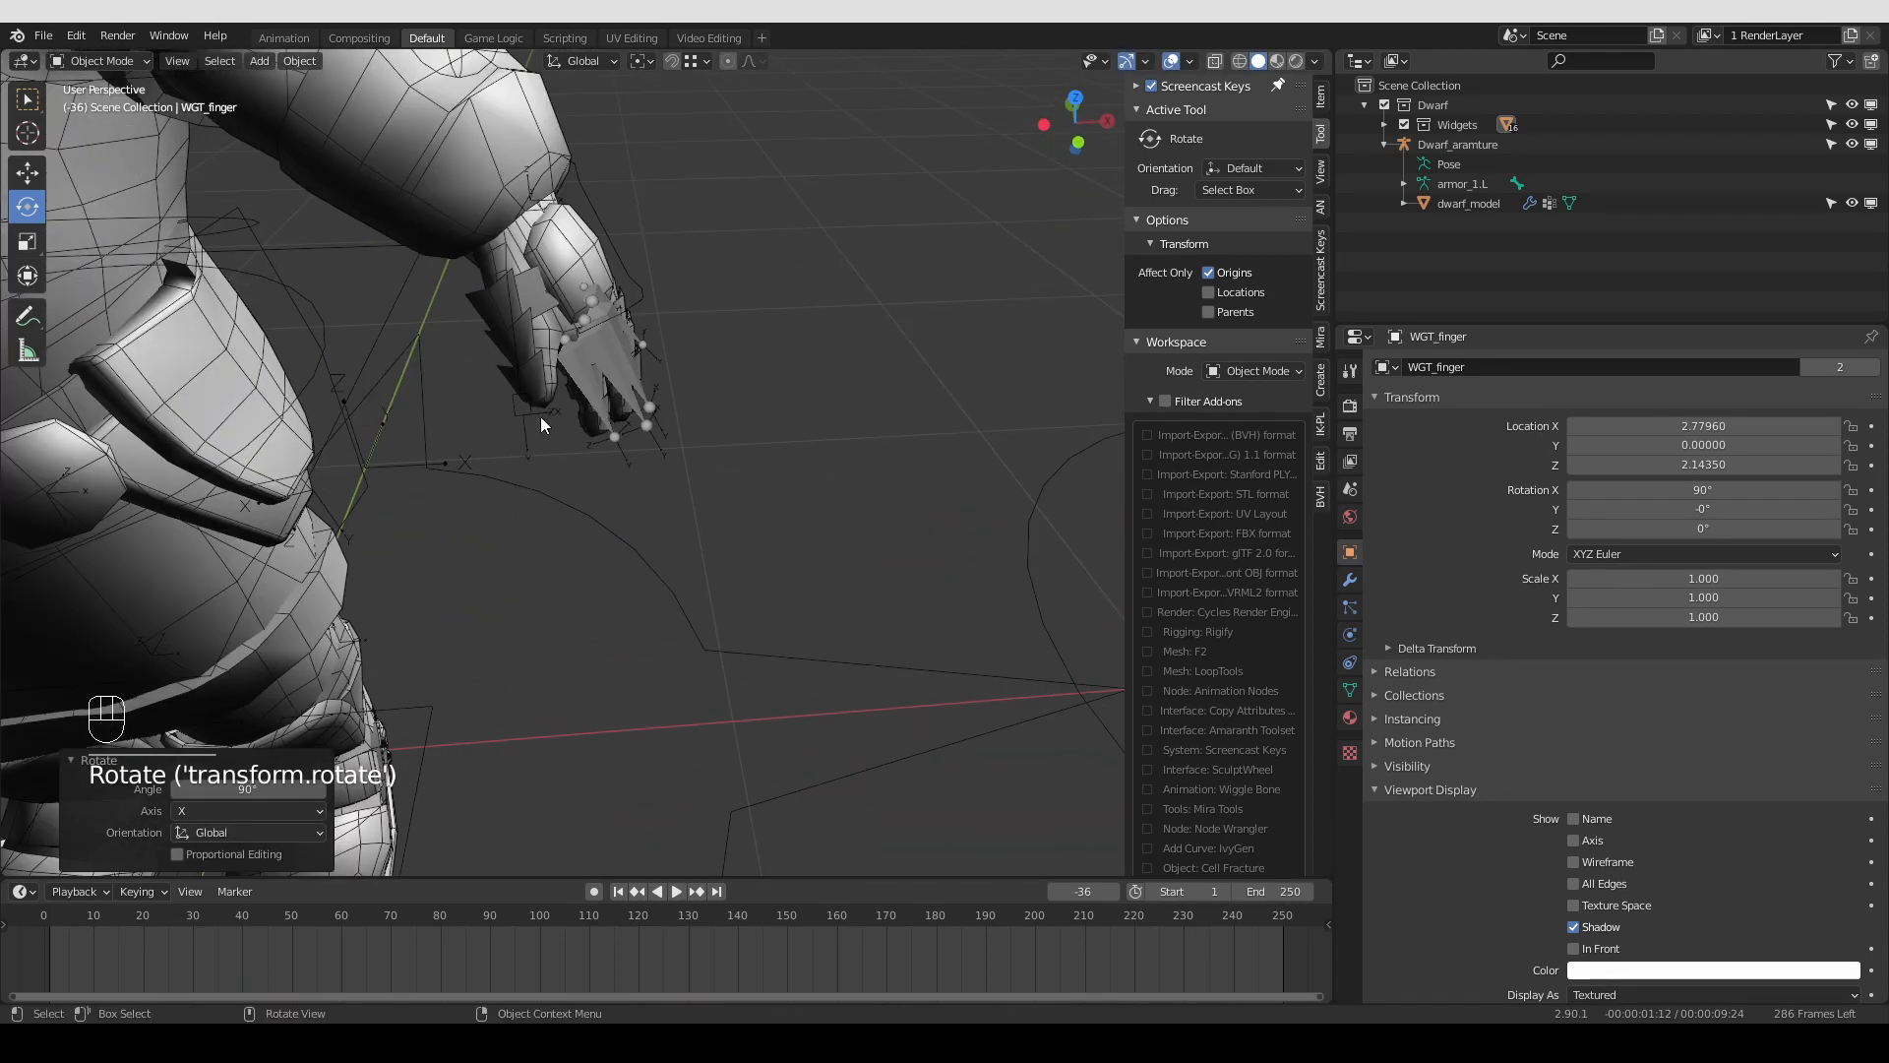
pyautogui.click(507, 293)
pyautogui.press('Tab')
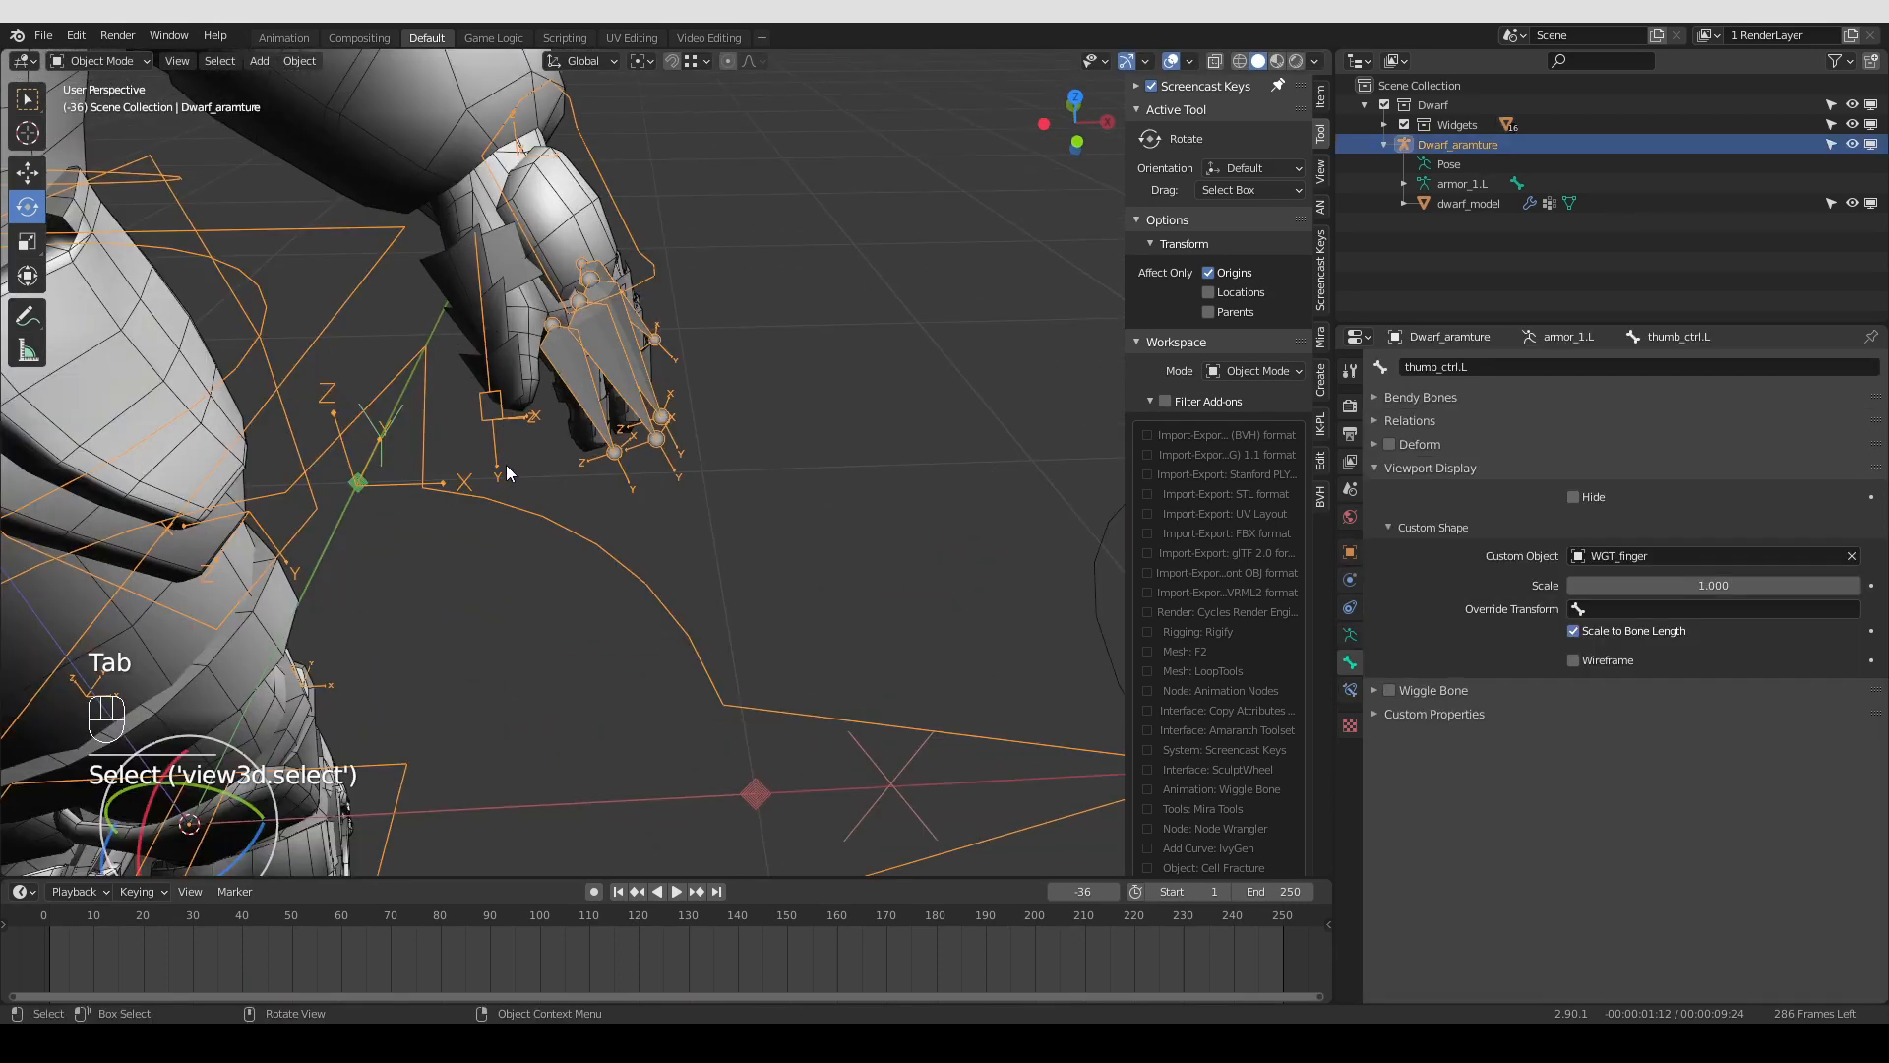
pyautogui.keyDown('shift'); pyautogui.moveTo(540, 413); pyautogui.dragTo(634, 414, button='middle'); pyautogui.keyUp('shift')
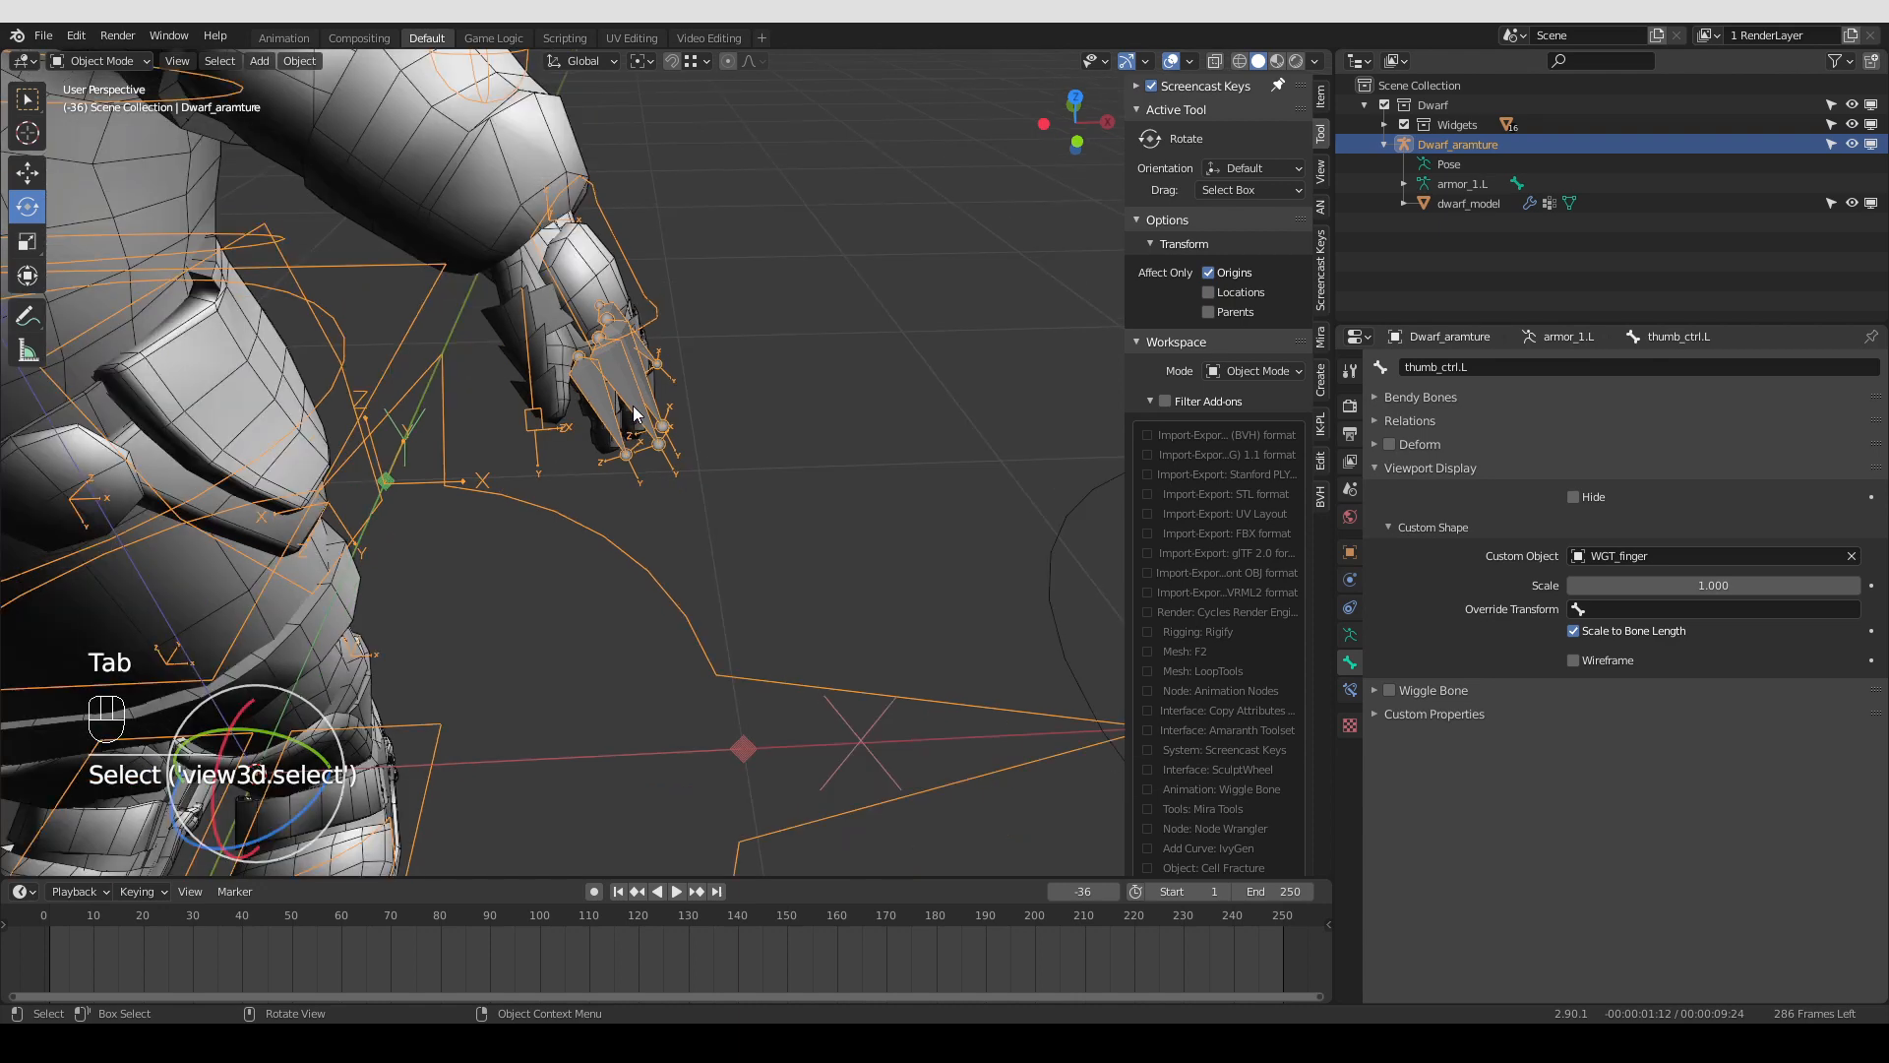
pyautogui.click(1208, 272)
# In pose mode, select all the finger control bones on the dwarf's left hand
pyautogui.keyDown('shift'); pyautogui.moveTo(944, 355); pyautogui.dragTo(604, 429, button='middle'); pyautogui.keyUp('shift')
pyautogui.press('Tab')
pyautogui.press('Tab')
pyautogui.press('Tab')
pyautogui.click(505, 408)
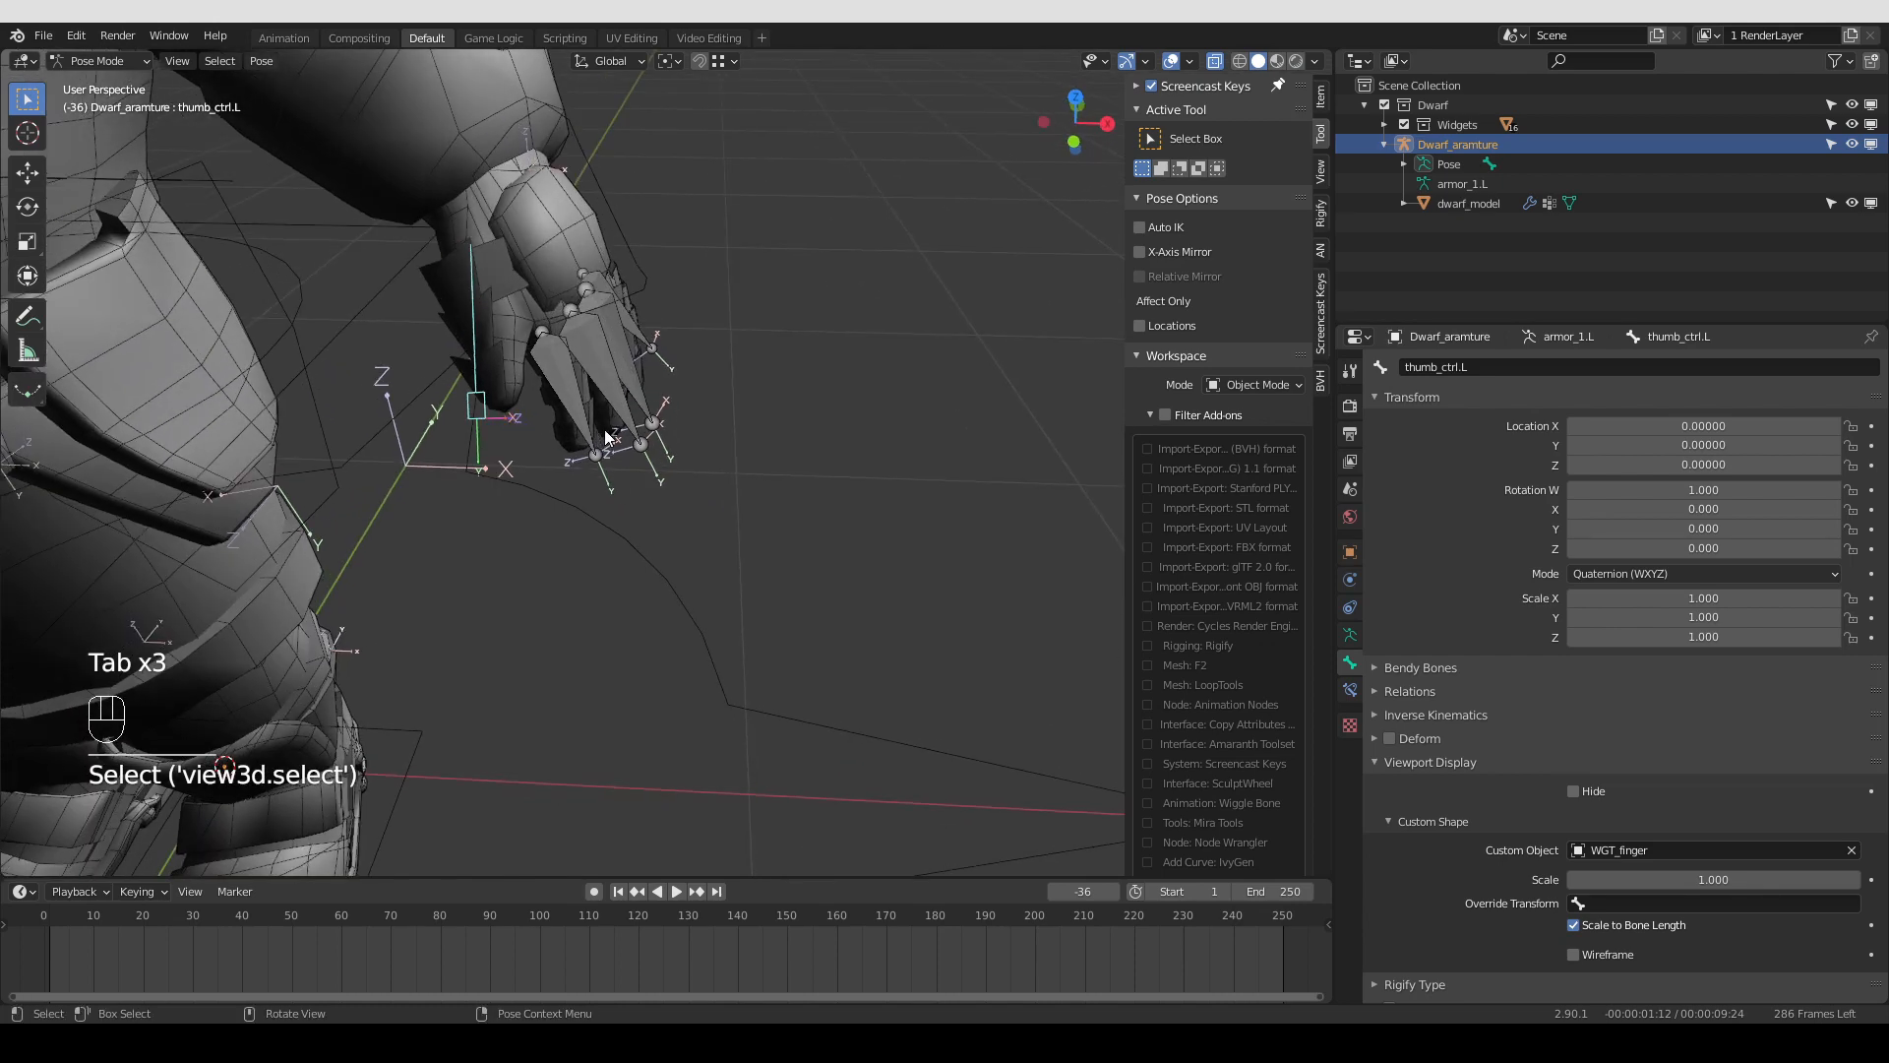
pyautogui.keyDown('shift'); pyautogui.click(614, 392); pyautogui.keyUp('shift')
pyautogui.keyDown('shift'); pyautogui.click(576, 345); pyautogui.keyUp('shift')
pyautogui.keyDown('shift'); pyautogui.click(620, 364); pyautogui.keyUp('shift')
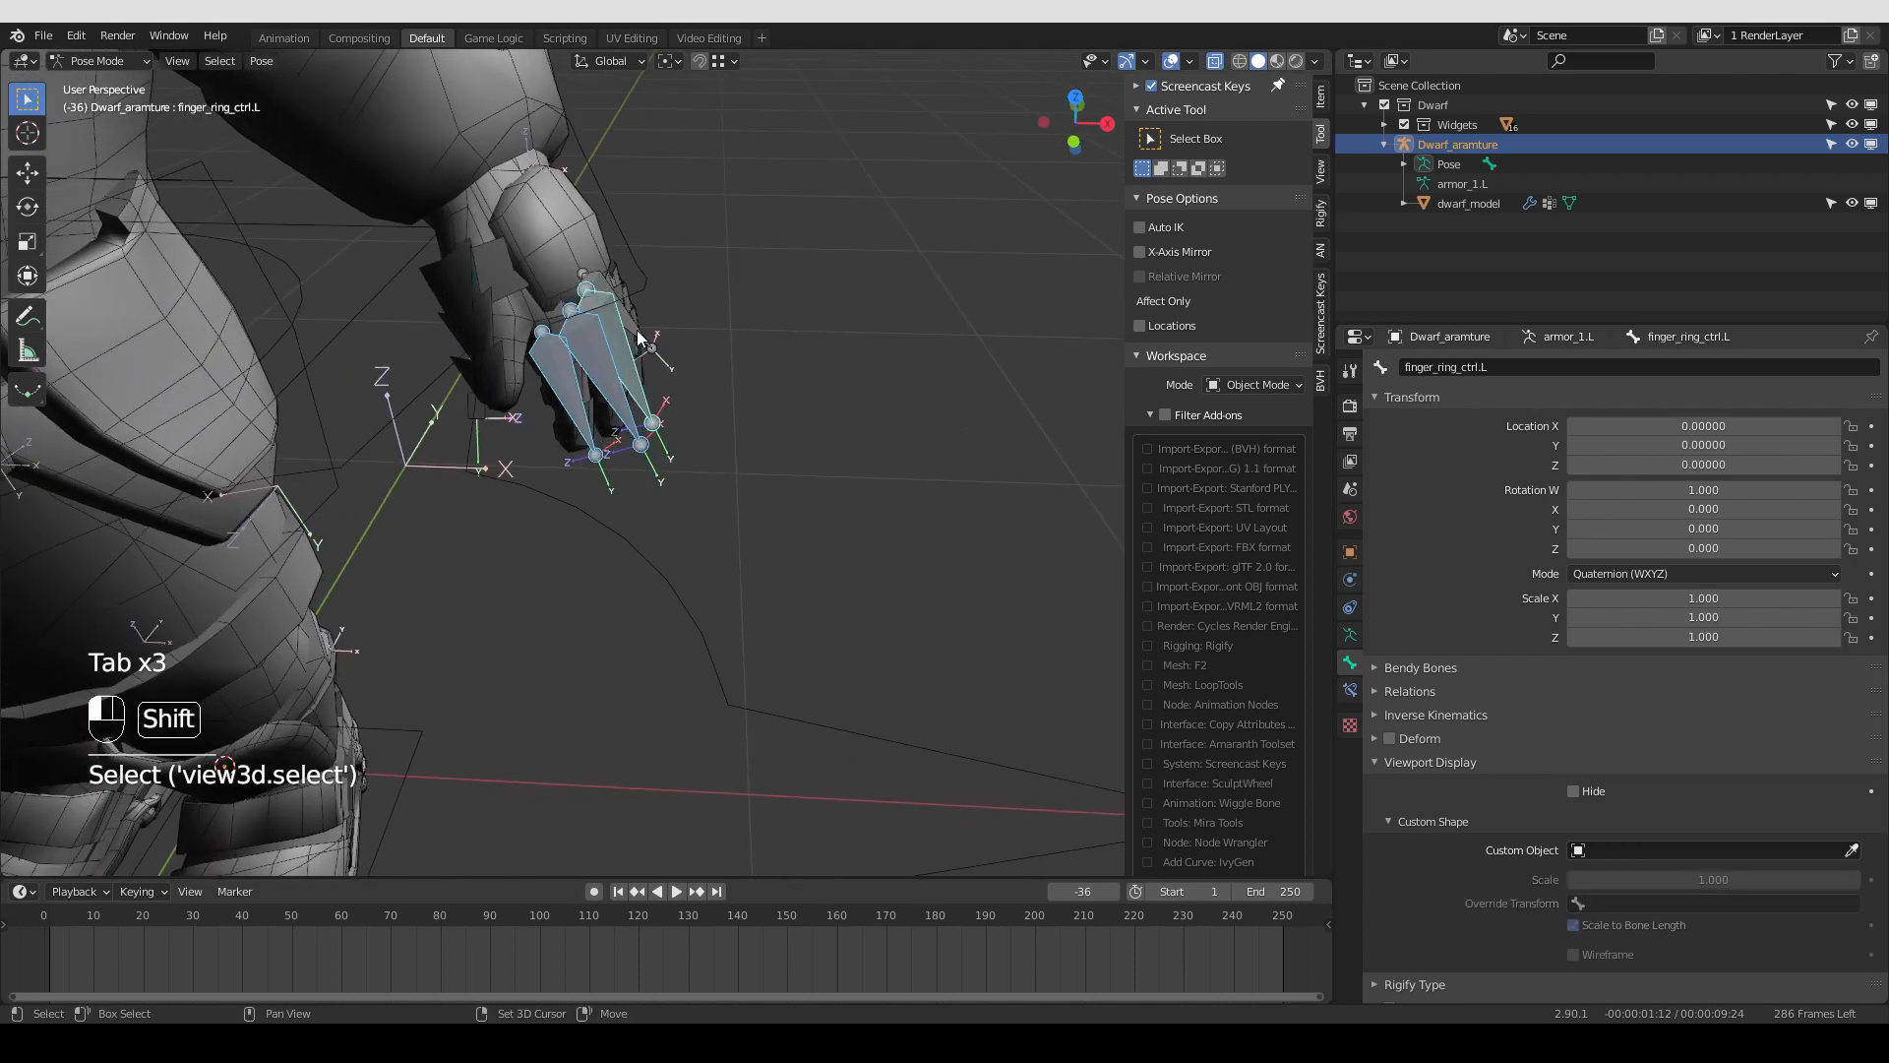
pyautogui.keyDown('shift'); pyautogui.click(640, 347); pyautogui.keyUp('shift')
# Add the thumb and finger control bones of the dwarf's right hand to the selection
pyautogui.scroll(-5, 630, 394)
pyautogui.moveTo(354, 399); pyautogui.dragTo(295, 433, button='middle')
pyautogui.scroll(5, 286, 463)
pyautogui.keyDown('shift'); pyautogui.click(196, 359); pyautogui.keyUp('shift')
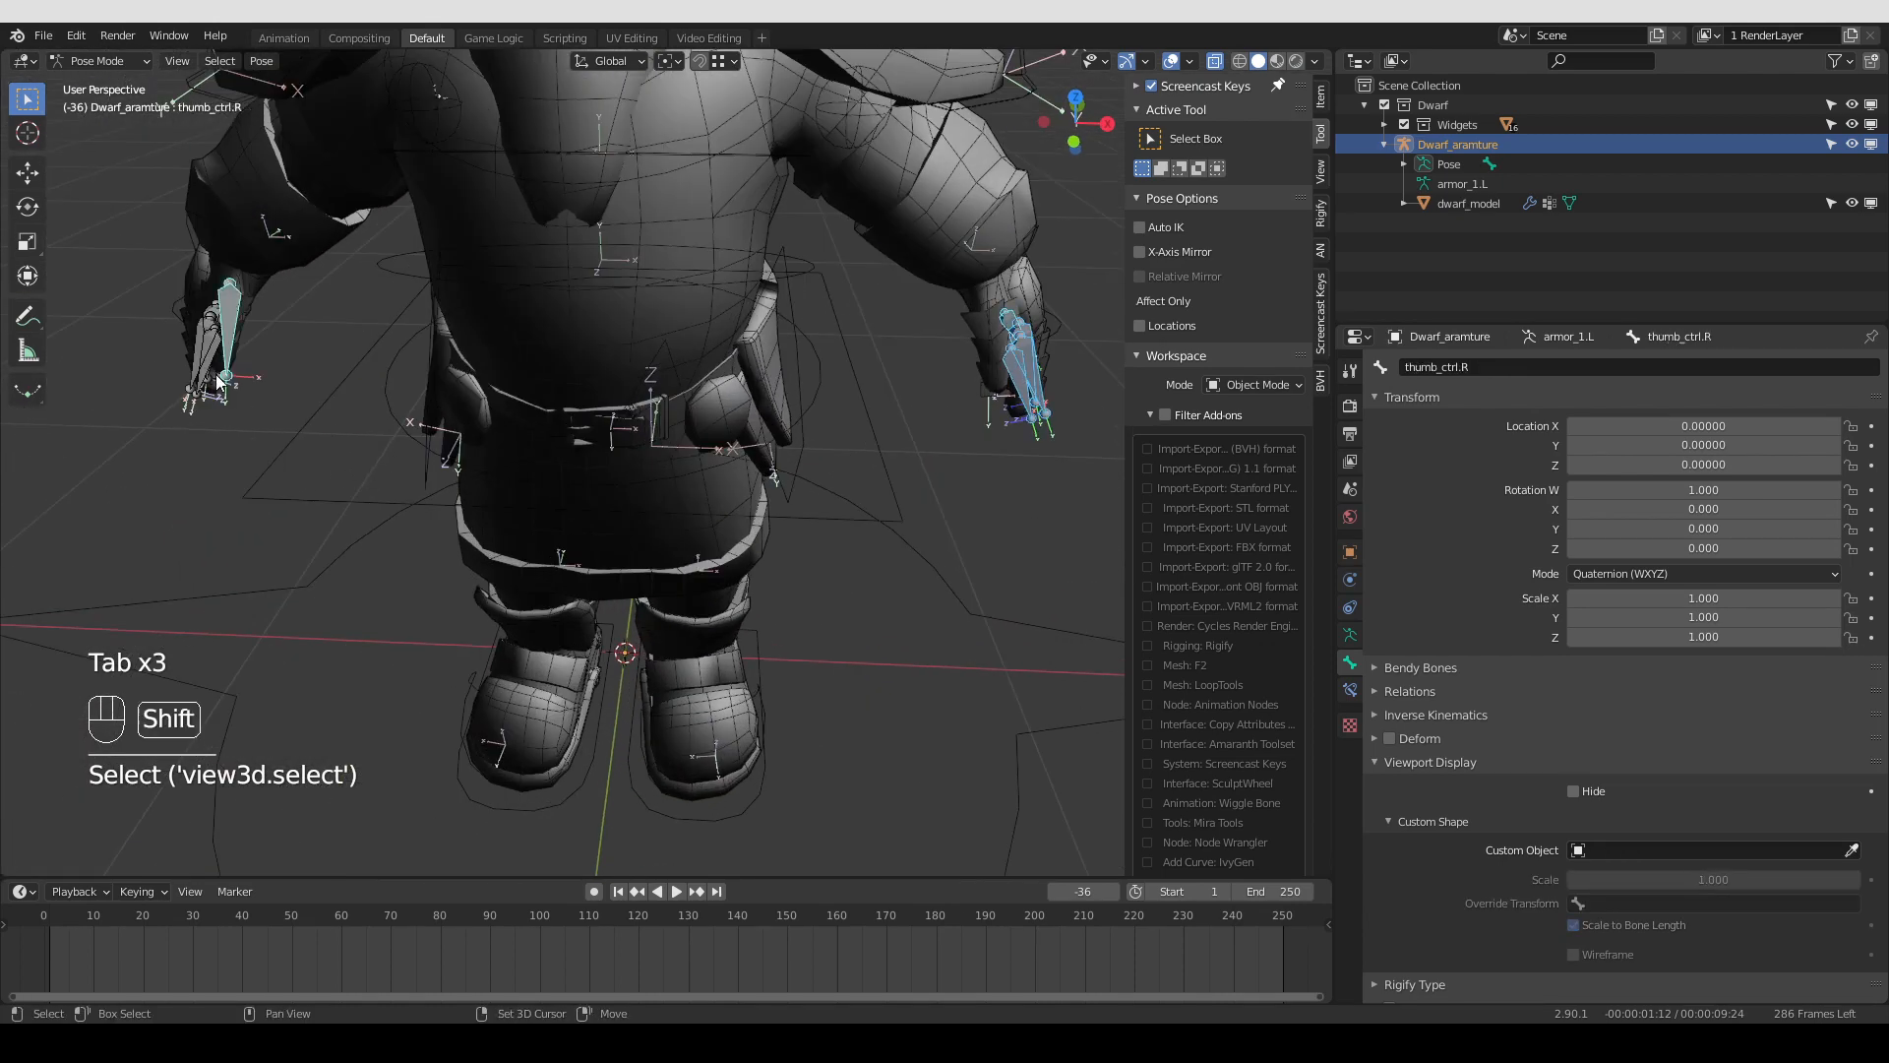
pyautogui.keyDown('shift'); pyautogui.click(190, 351); pyautogui.keyUp('shift')
pyautogui.moveTo(191, 345); pyautogui.dragTo(162, 295, button='middle')
pyautogui.keyDown('ctrl'); pyautogui.click(150, 273); pyautogui.keyUp('ctrl')
pyautogui.keyDown('ctrl'); pyautogui.moveTo(150, 273); pyautogui.dragTo(293, 411); pyautogui.keyUp('ctrl')
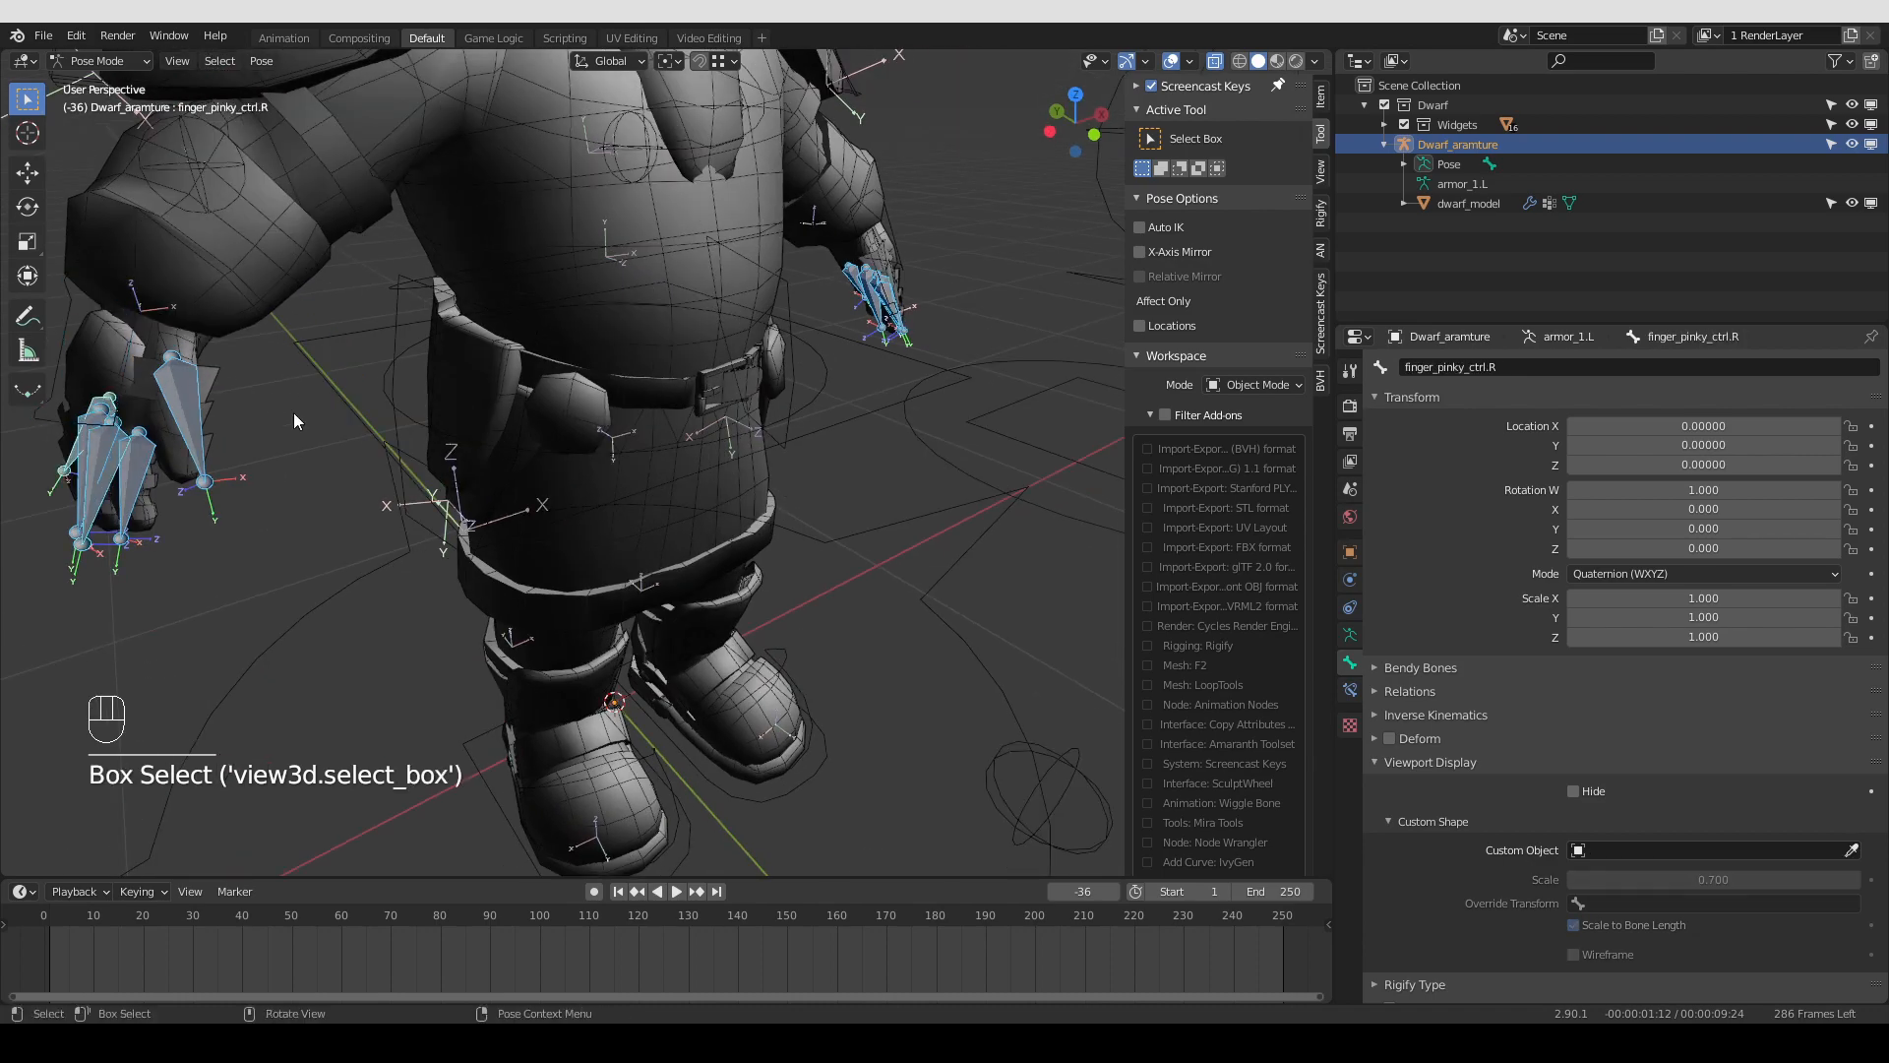
# Make thumb_ctrl.L the active bone and copy its WGT_finger custom object to all selected finger and thumb bones
pyautogui.moveTo(293, 412); pyautogui.dragTo(583, 470, button='middle')
pyautogui.scroll(5, 732, 464)
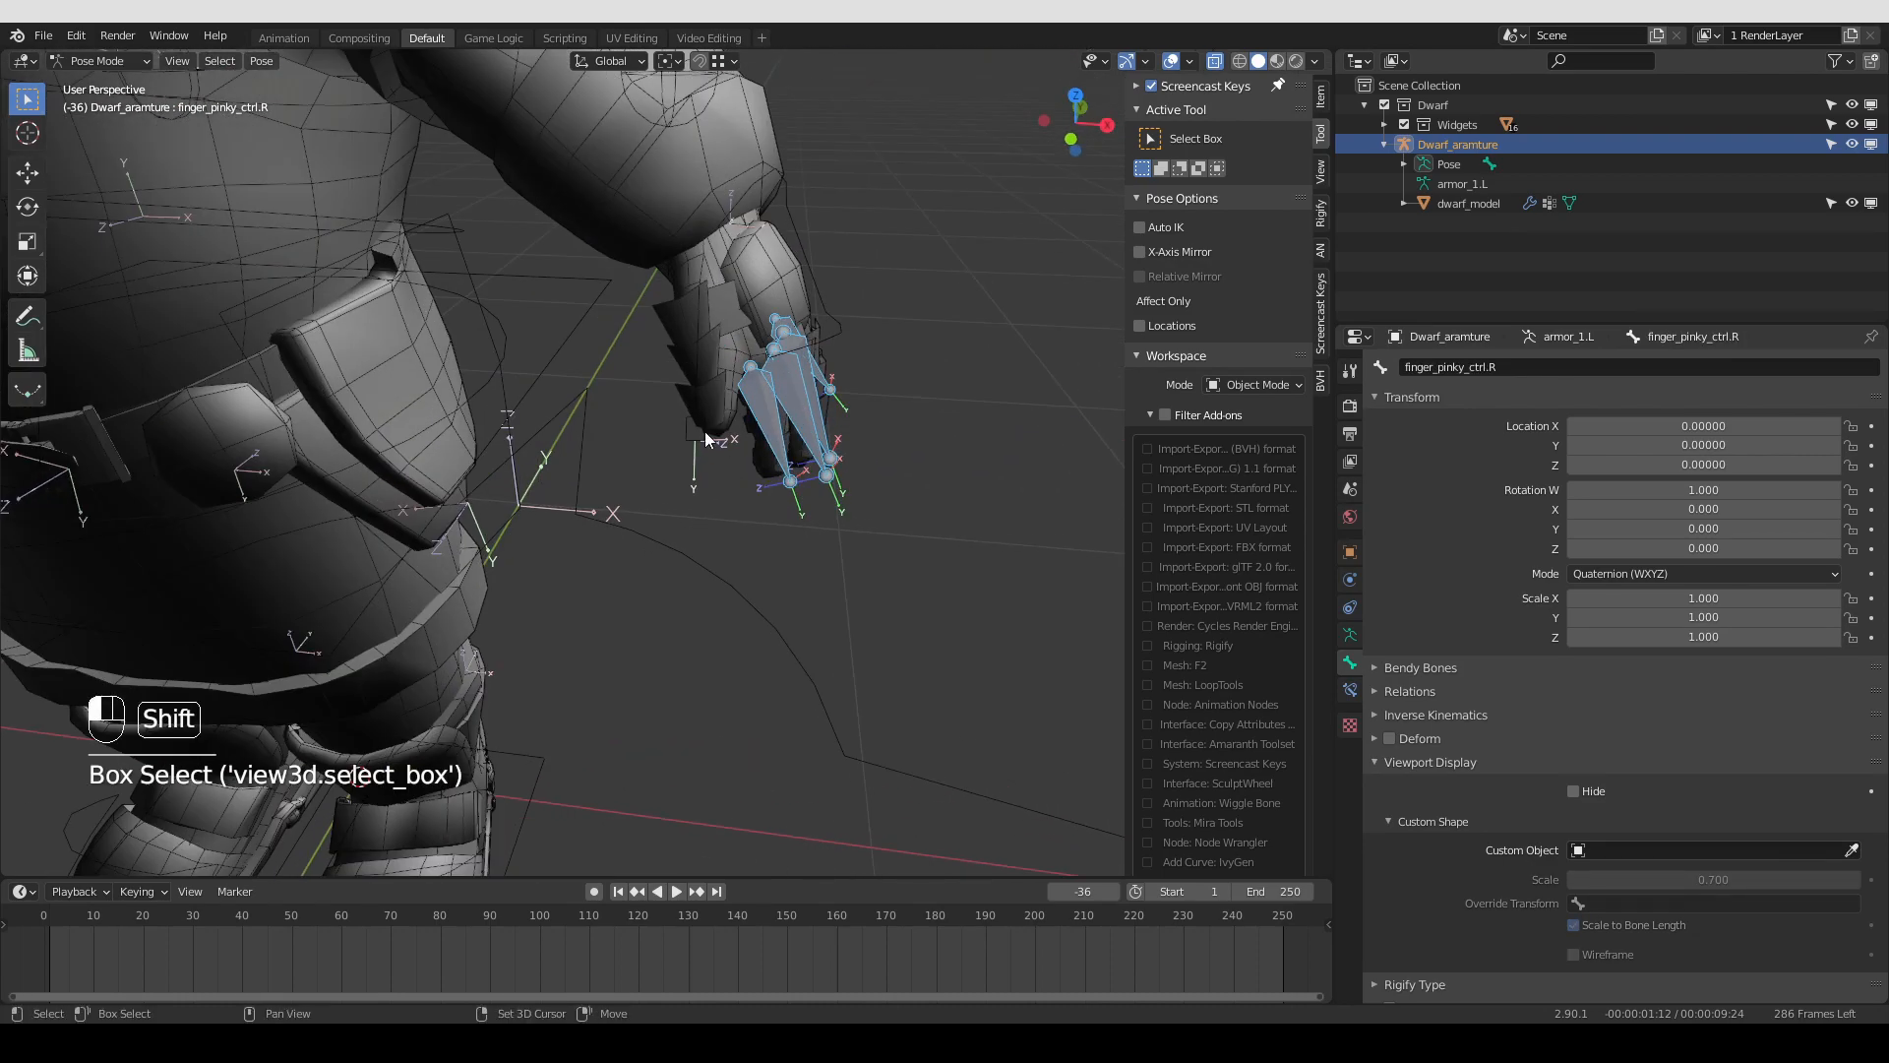
pyautogui.keyDown('shift'); pyautogui.click(707, 464); pyautogui.keyUp('shift')
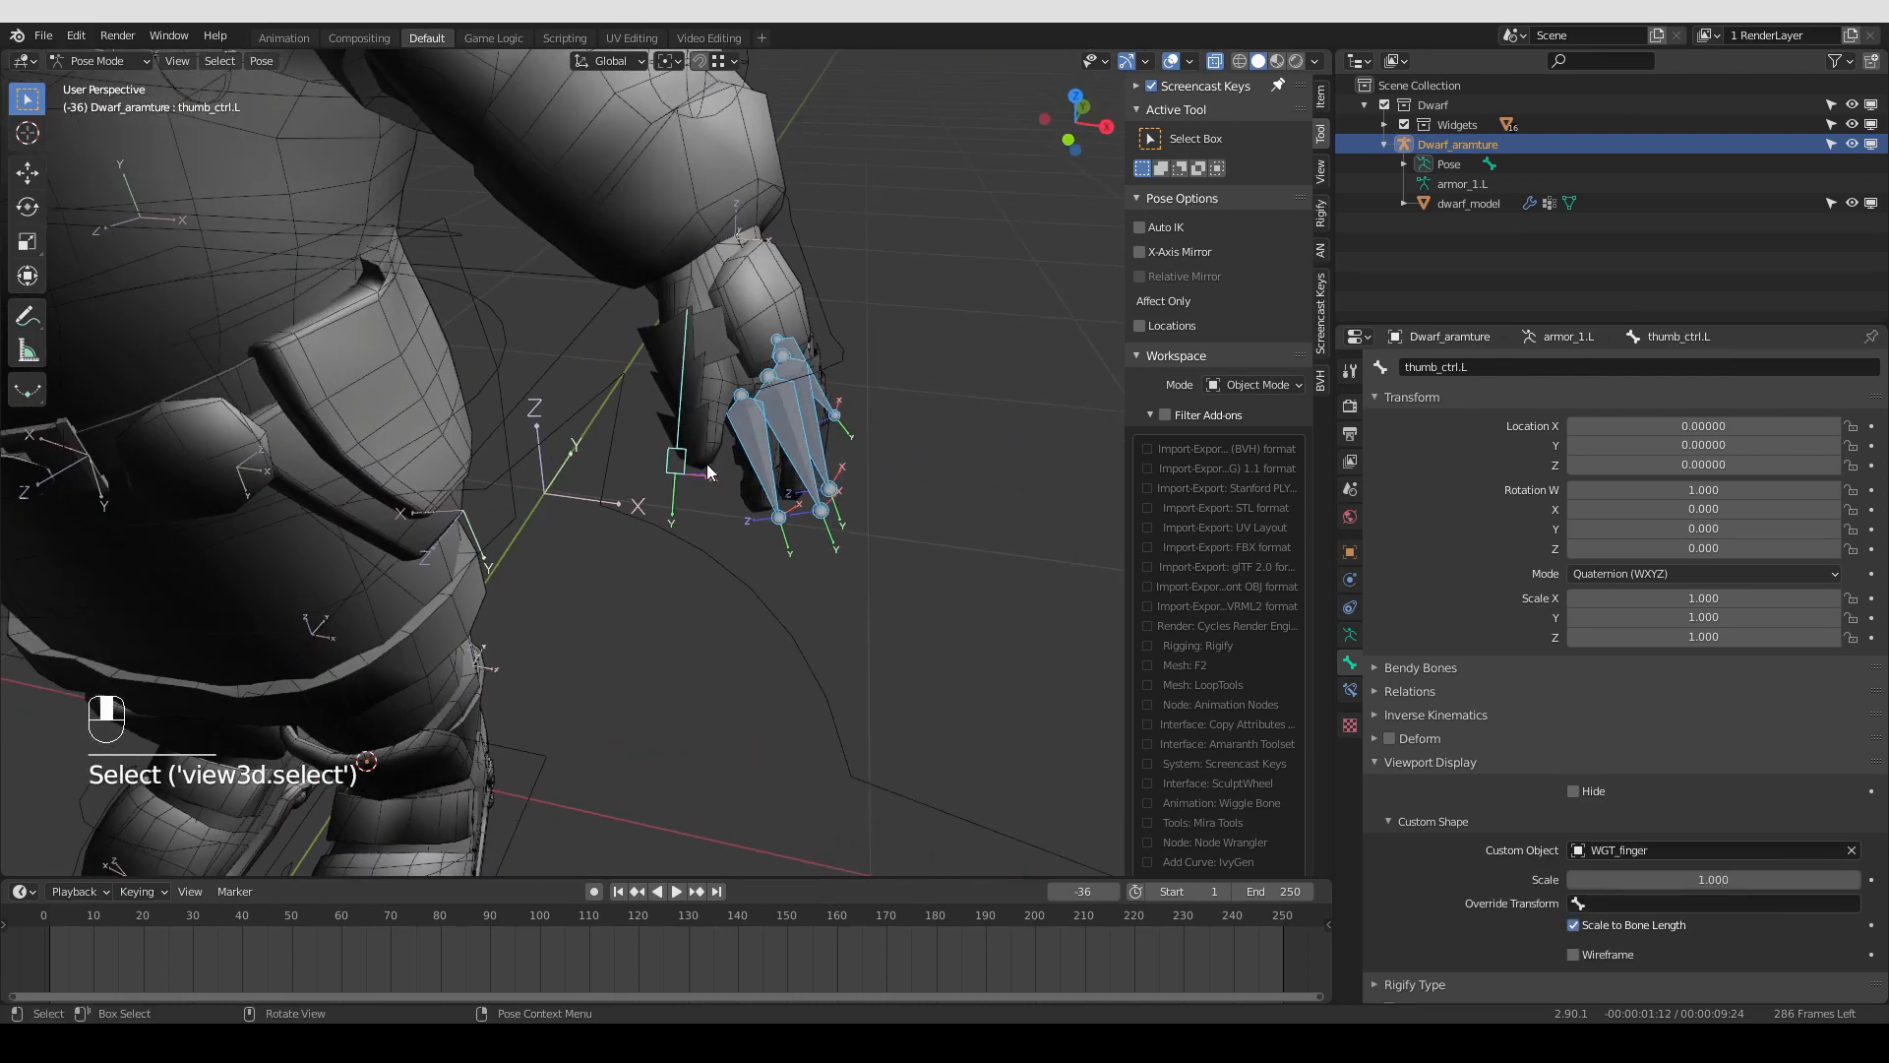
pyautogui.rightClick(1645, 852)
pyautogui.click(1648, 852)
pyautogui.scroll(-2, 733, 536)
pyautogui.moveTo(733, 536); pyautogui.dragTo(740, 543, button='middle')
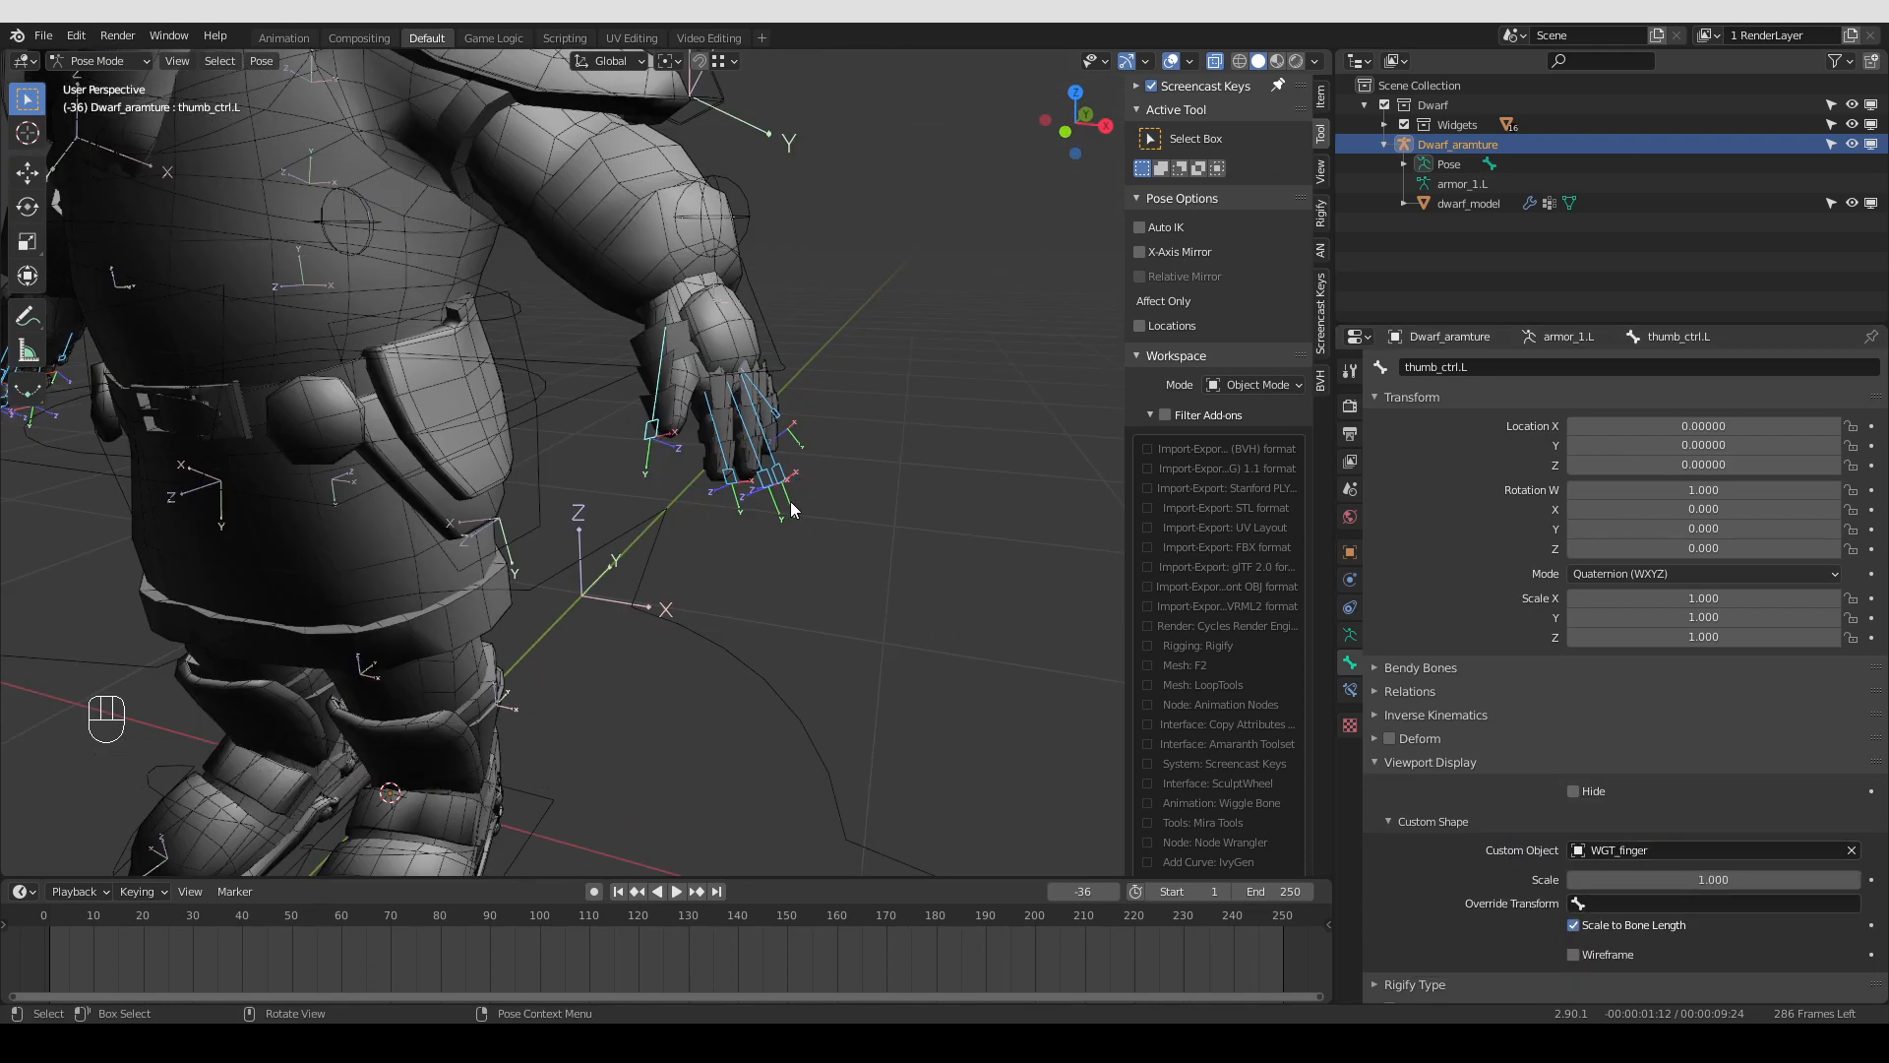
pyautogui.moveTo(718, 510); pyautogui.dragTo(833, 590, button='middle')
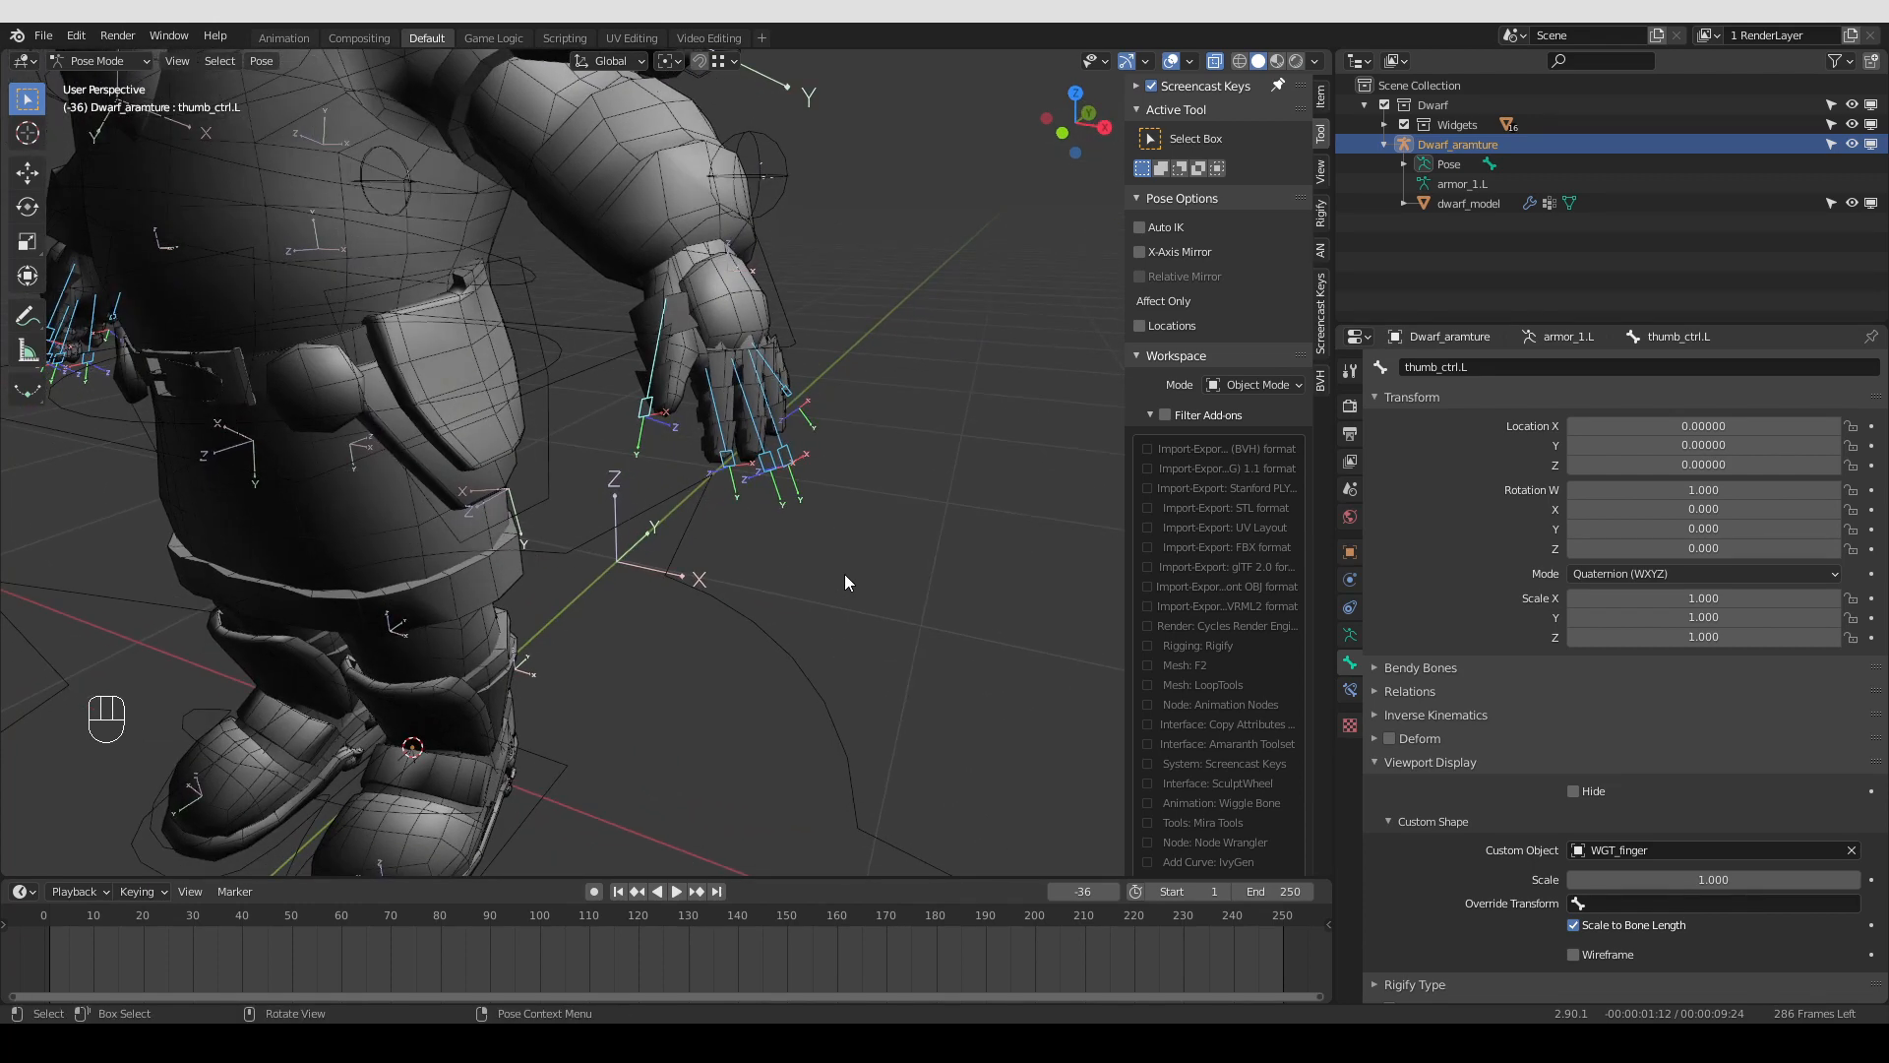
# Select thumb_ctrl.L and compare its widget with the actual bone by switching between object and edit mode
pyautogui.scroll(2, 844, 582)
pyautogui.click(705, 492)
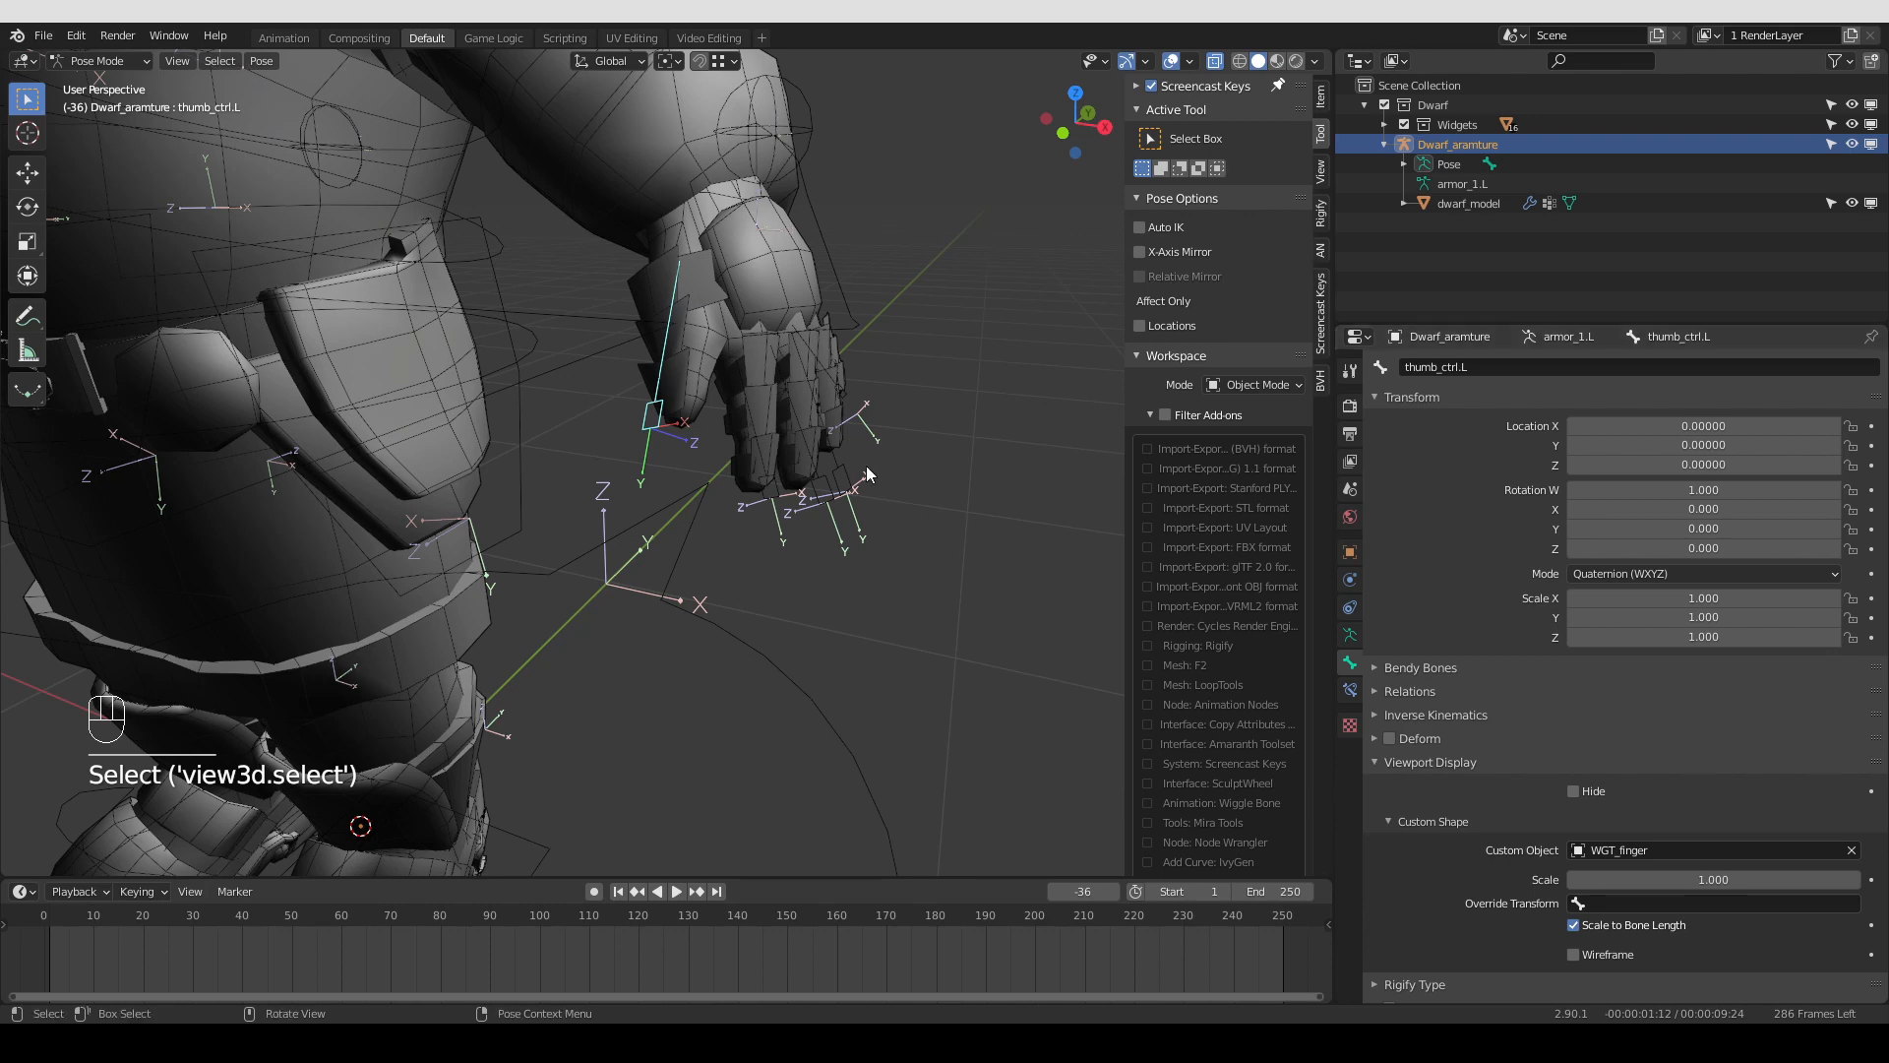
pyautogui.scroll(2, 522, 568)
pyautogui.press('Tab')
pyautogui.press('Tab')
pyautogui.press('Tab')
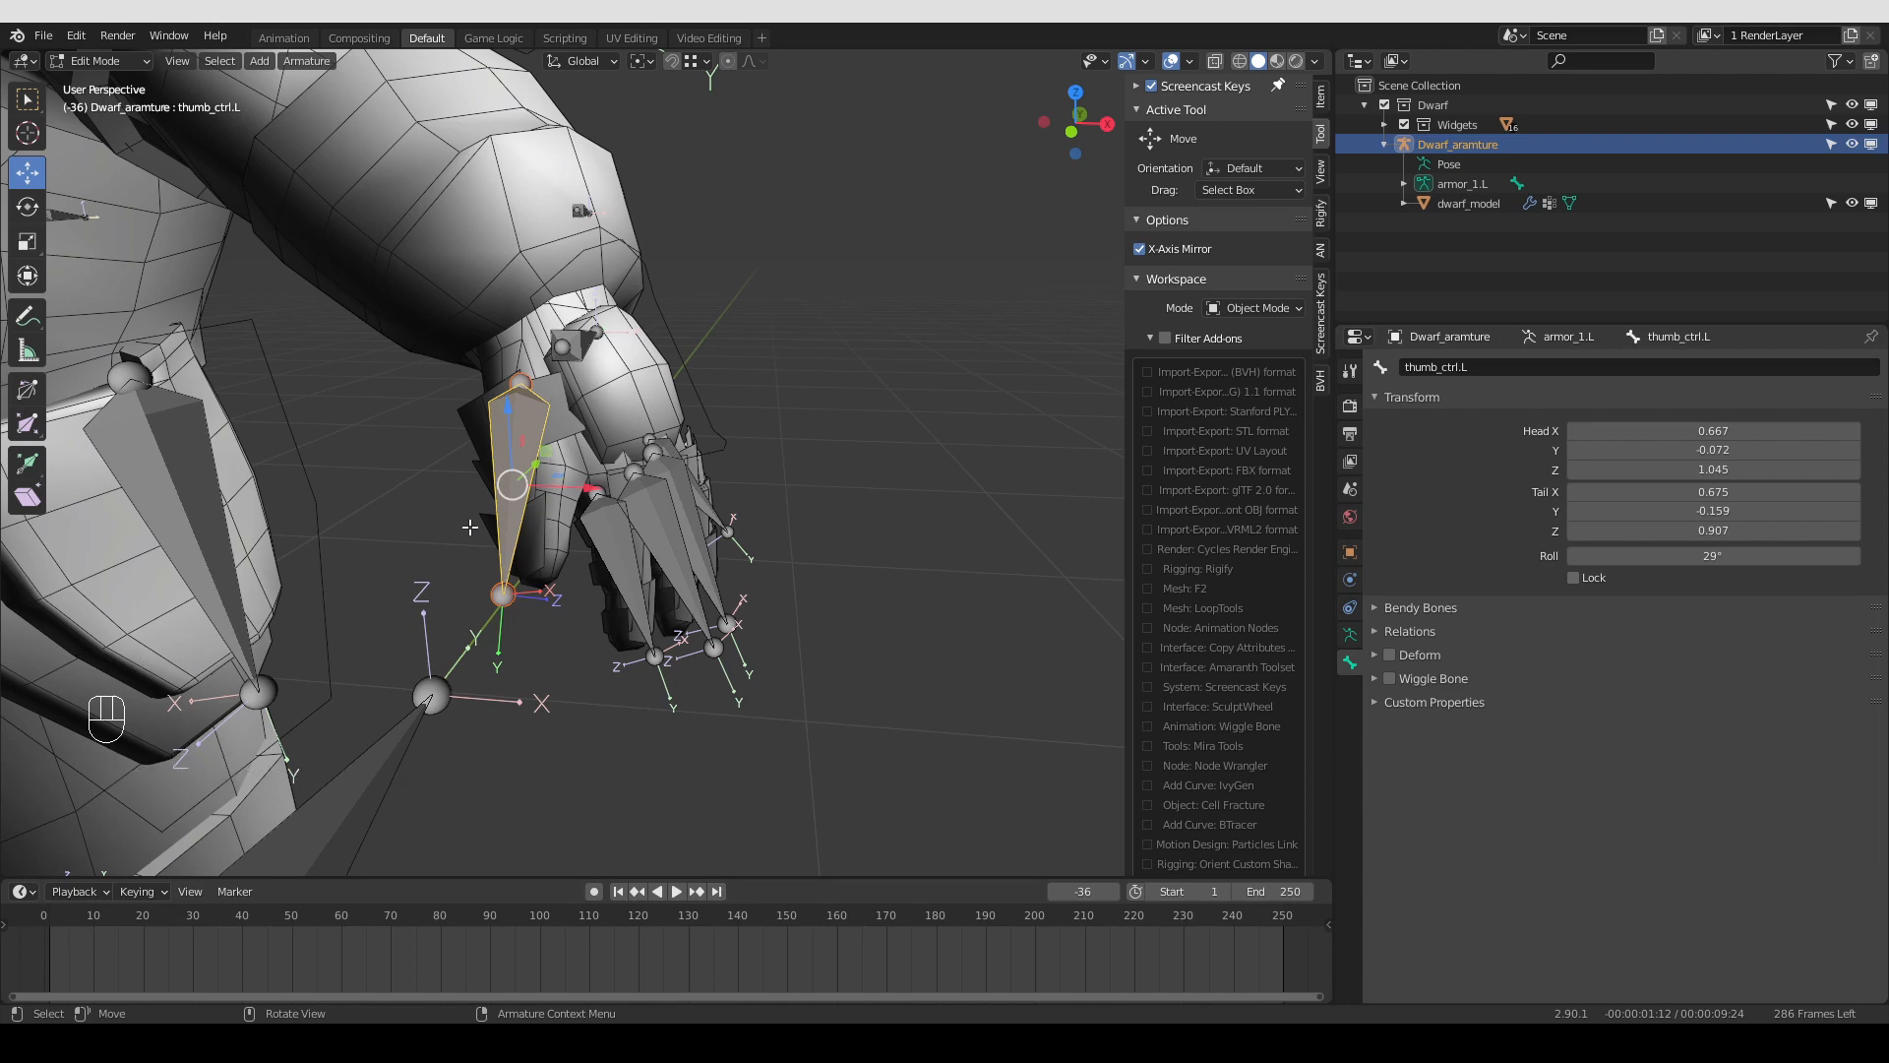
pyautogui.press('Tab')
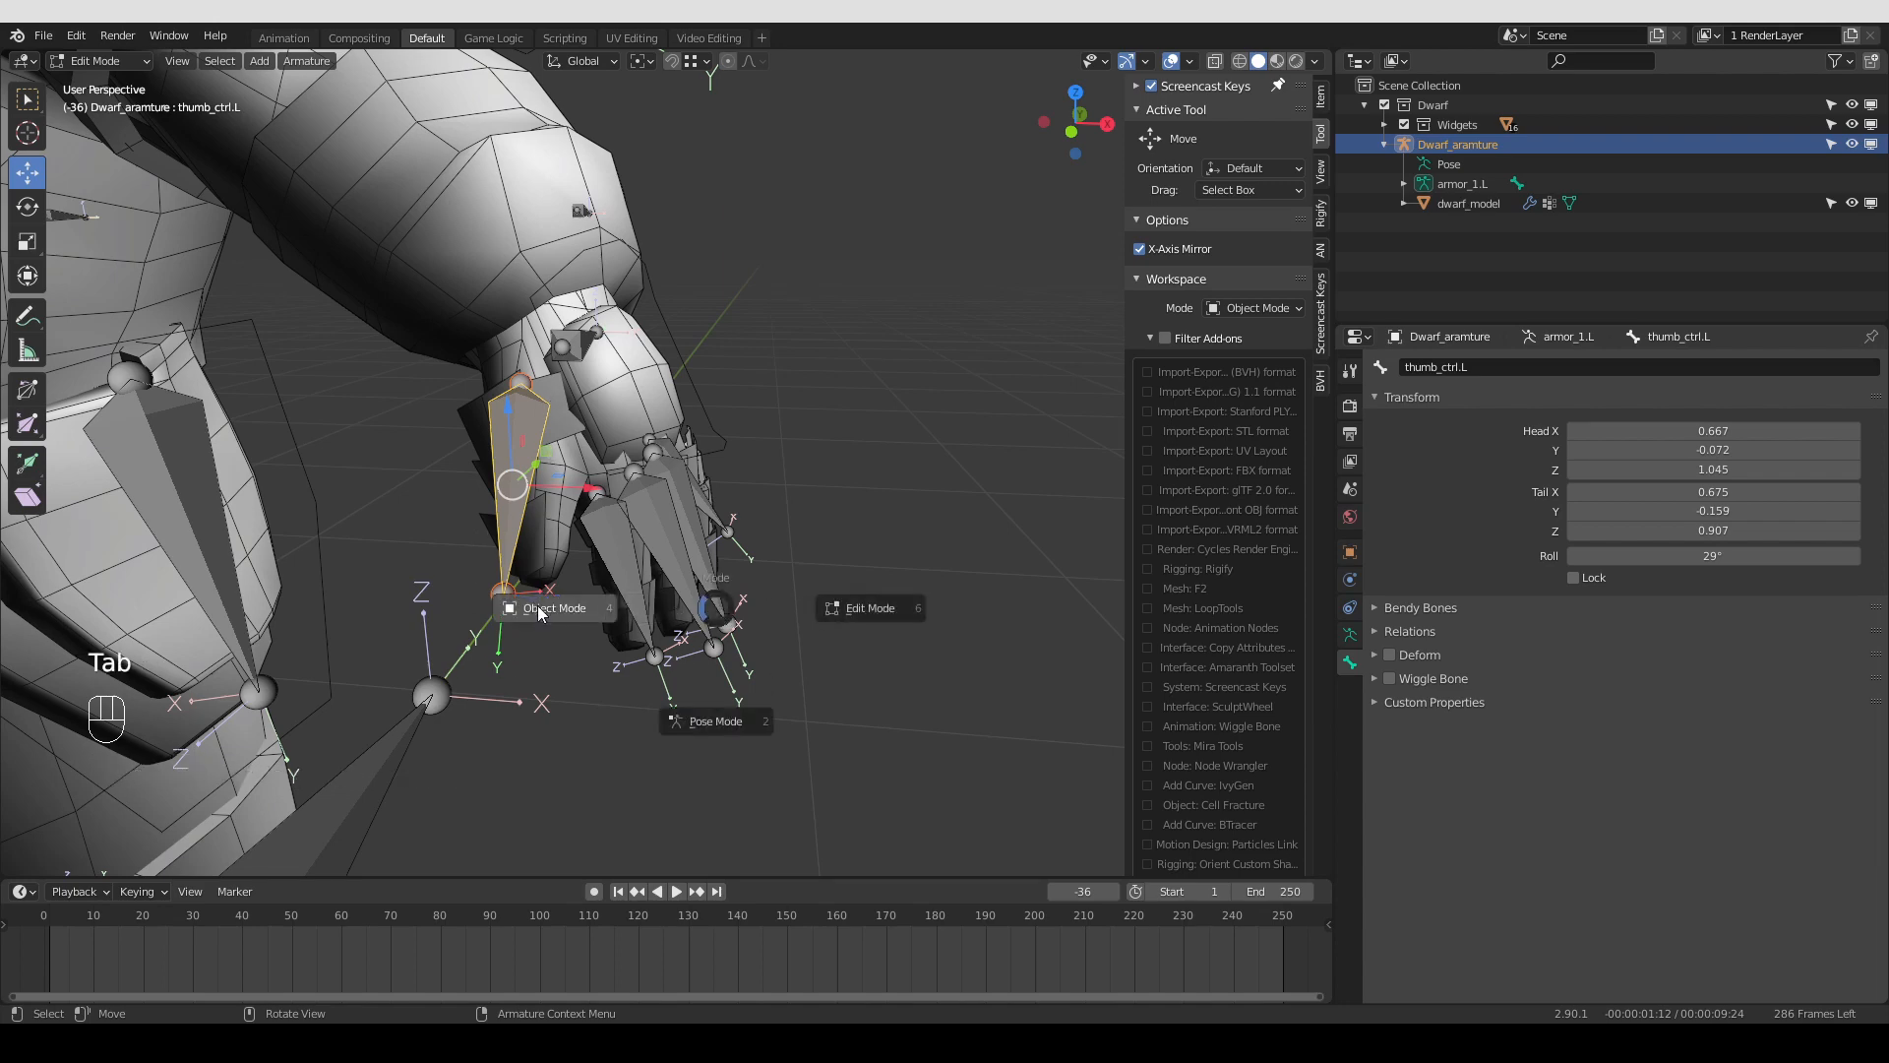
pyautogui.click(511, 610)
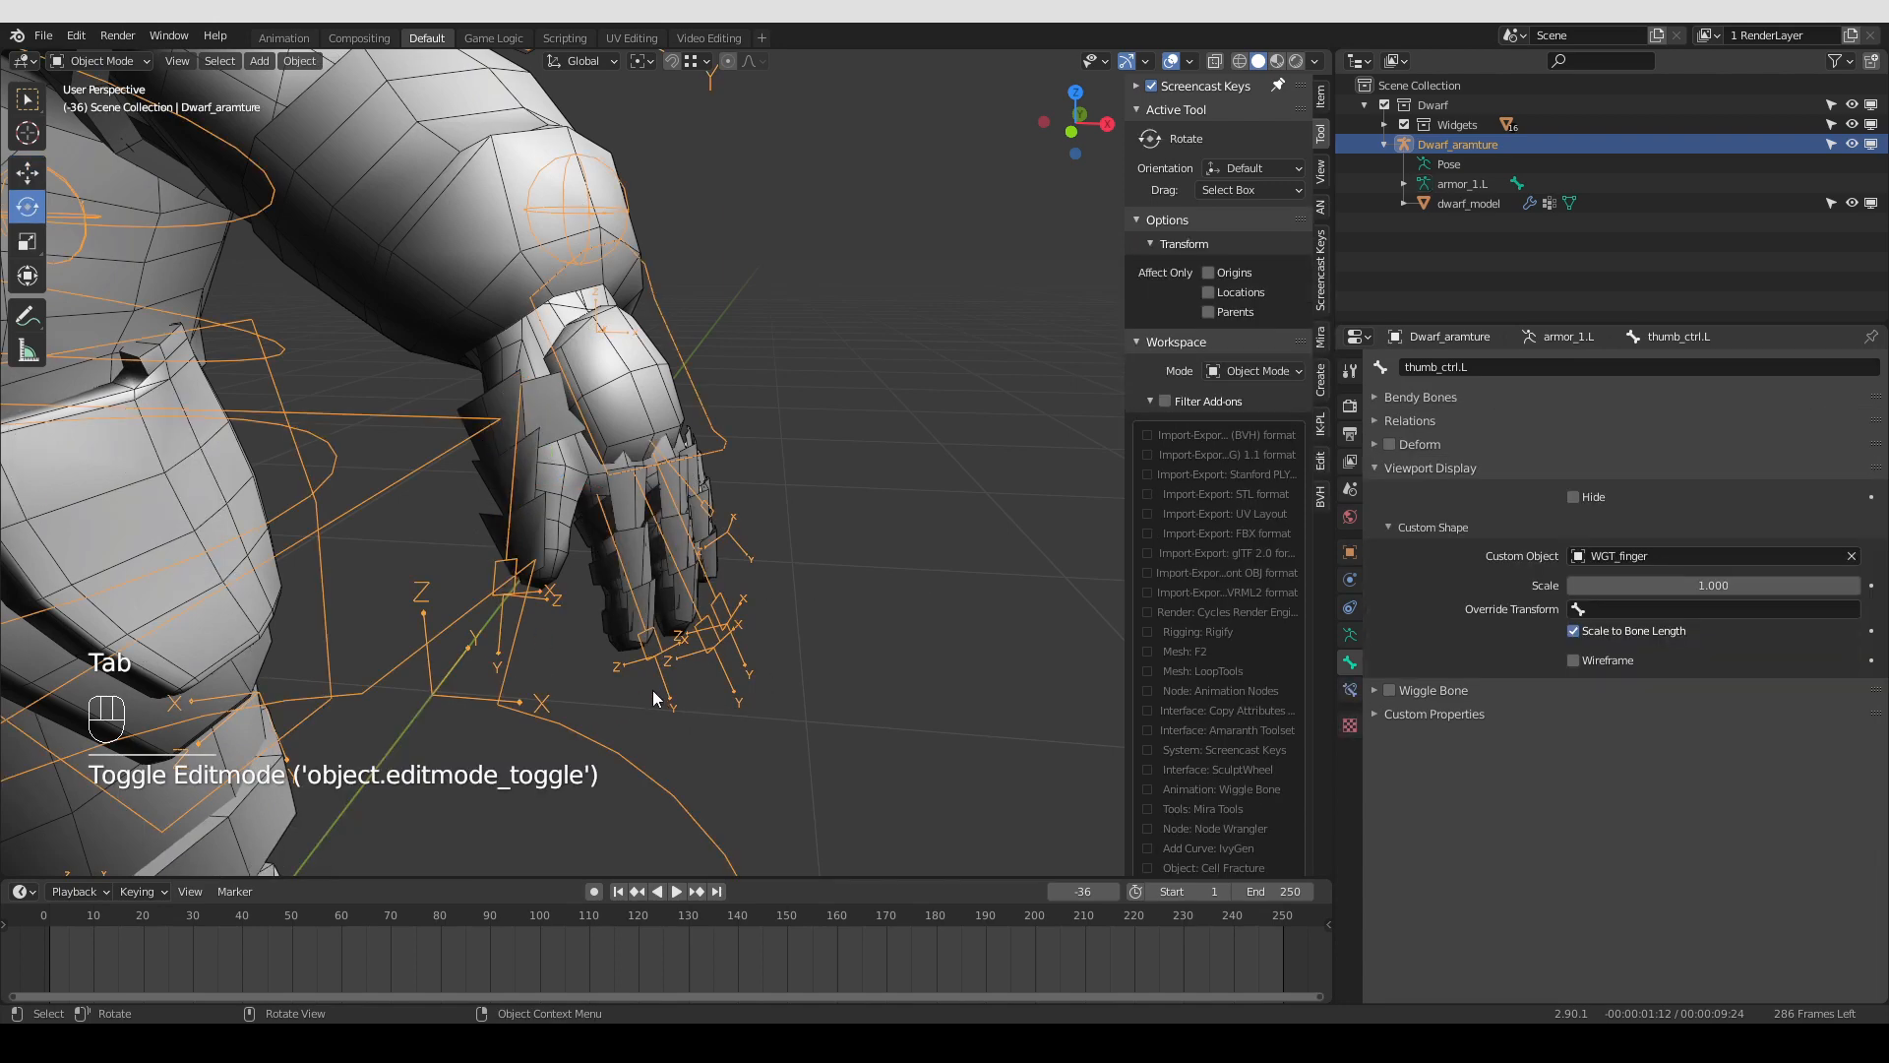
pyautogui.press('Tab')
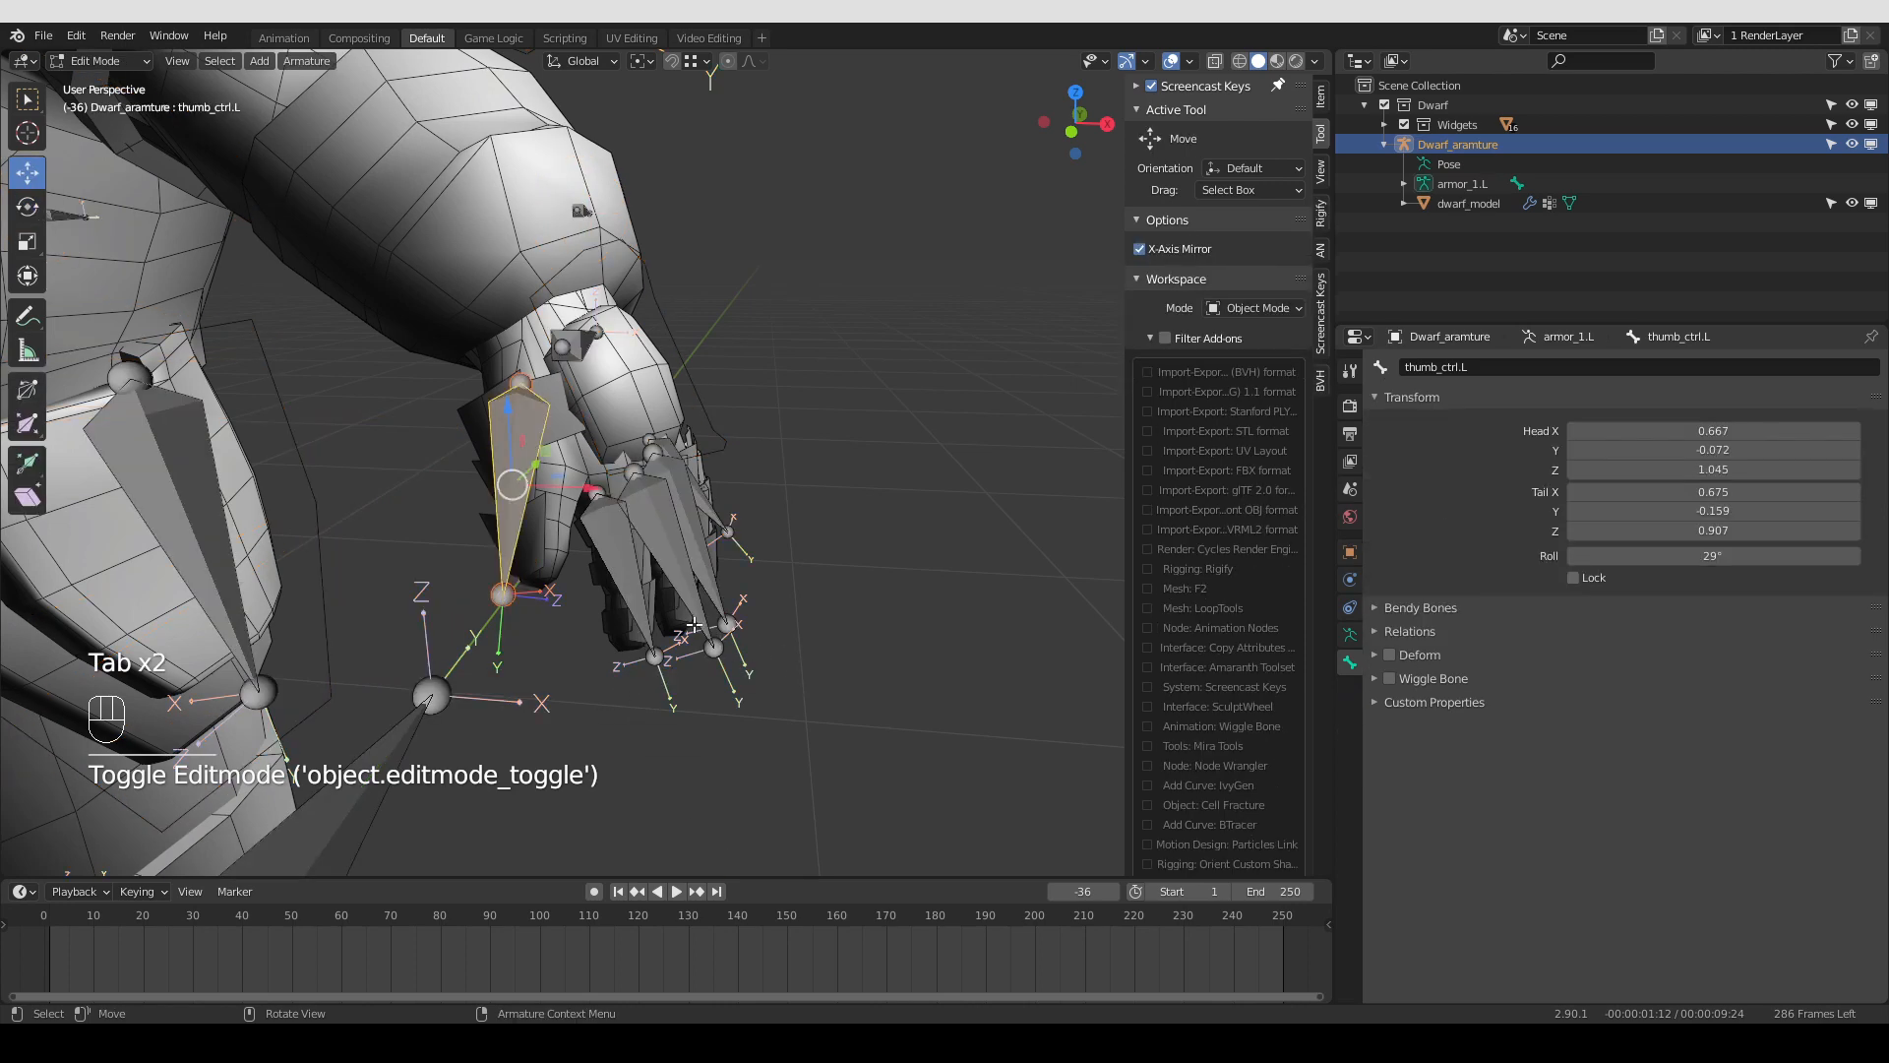
# Lengthen finger_middle_ctrl.L by moving its tail well beyond the fingertip, and check its widget in object mode
pyautogui.click(716, 652)
pyautogui.press('g')
pyautogui.click(758, 748)
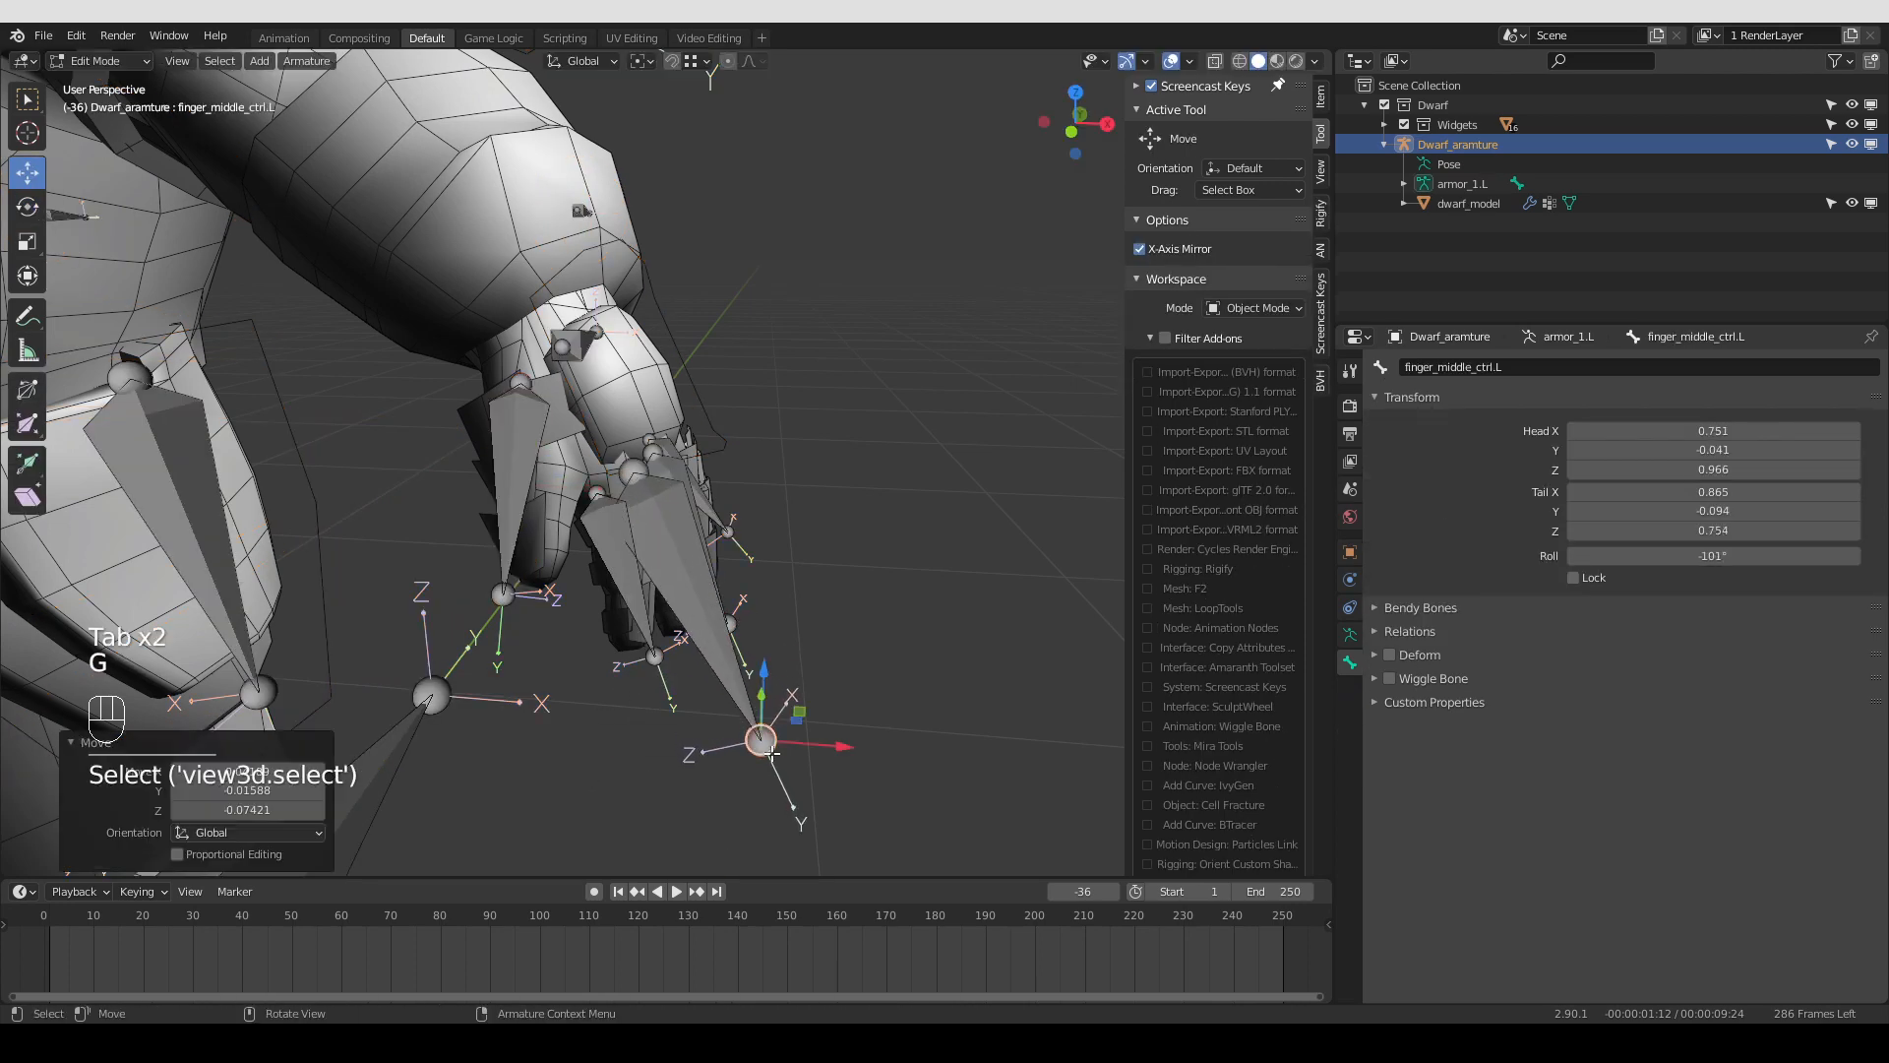
pyautogui.press('Tab')
pyautogui.press('Tab')
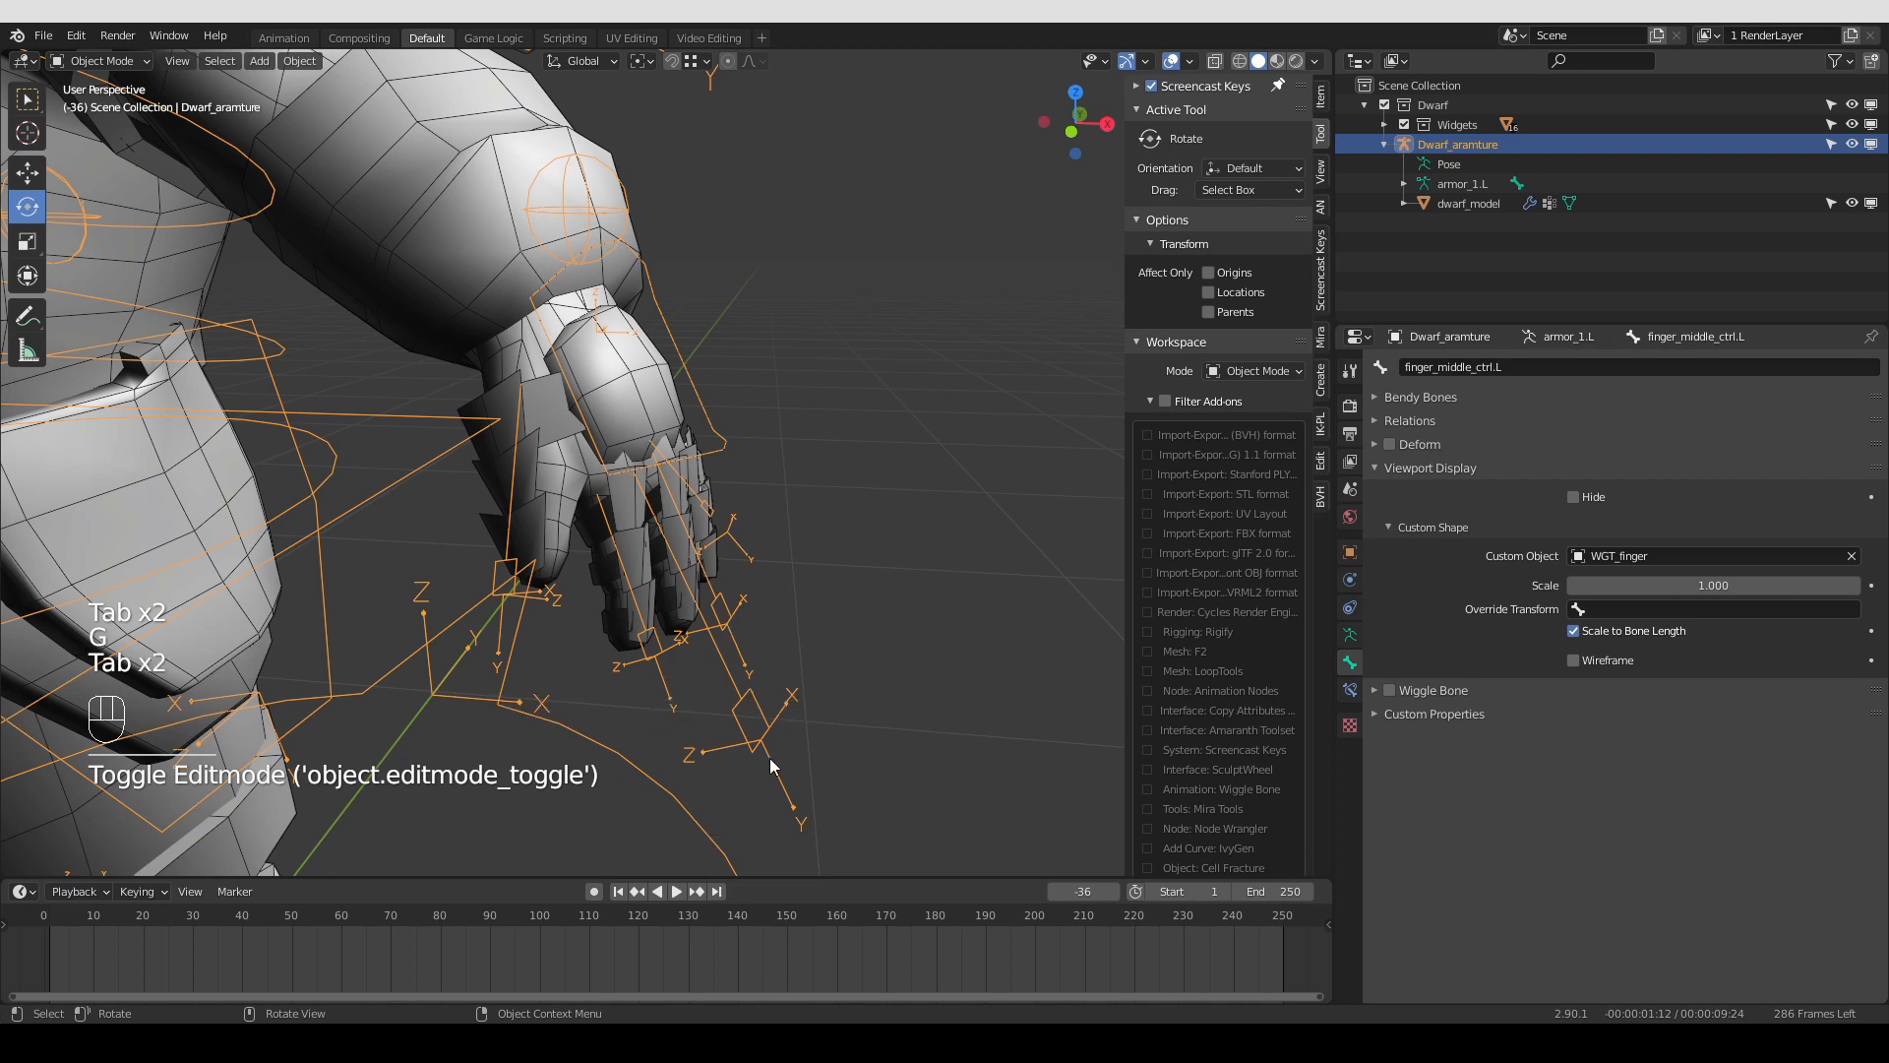
# In edit mode, move the finger_middle_ctrl.L tail back near the fingertip, about X 0.813, Y -0.076, Z 0.839, and return to pose mode
pyautogui.press('Tab')
pyautogui.press('Tab')
pyautogui.click(885, 728)
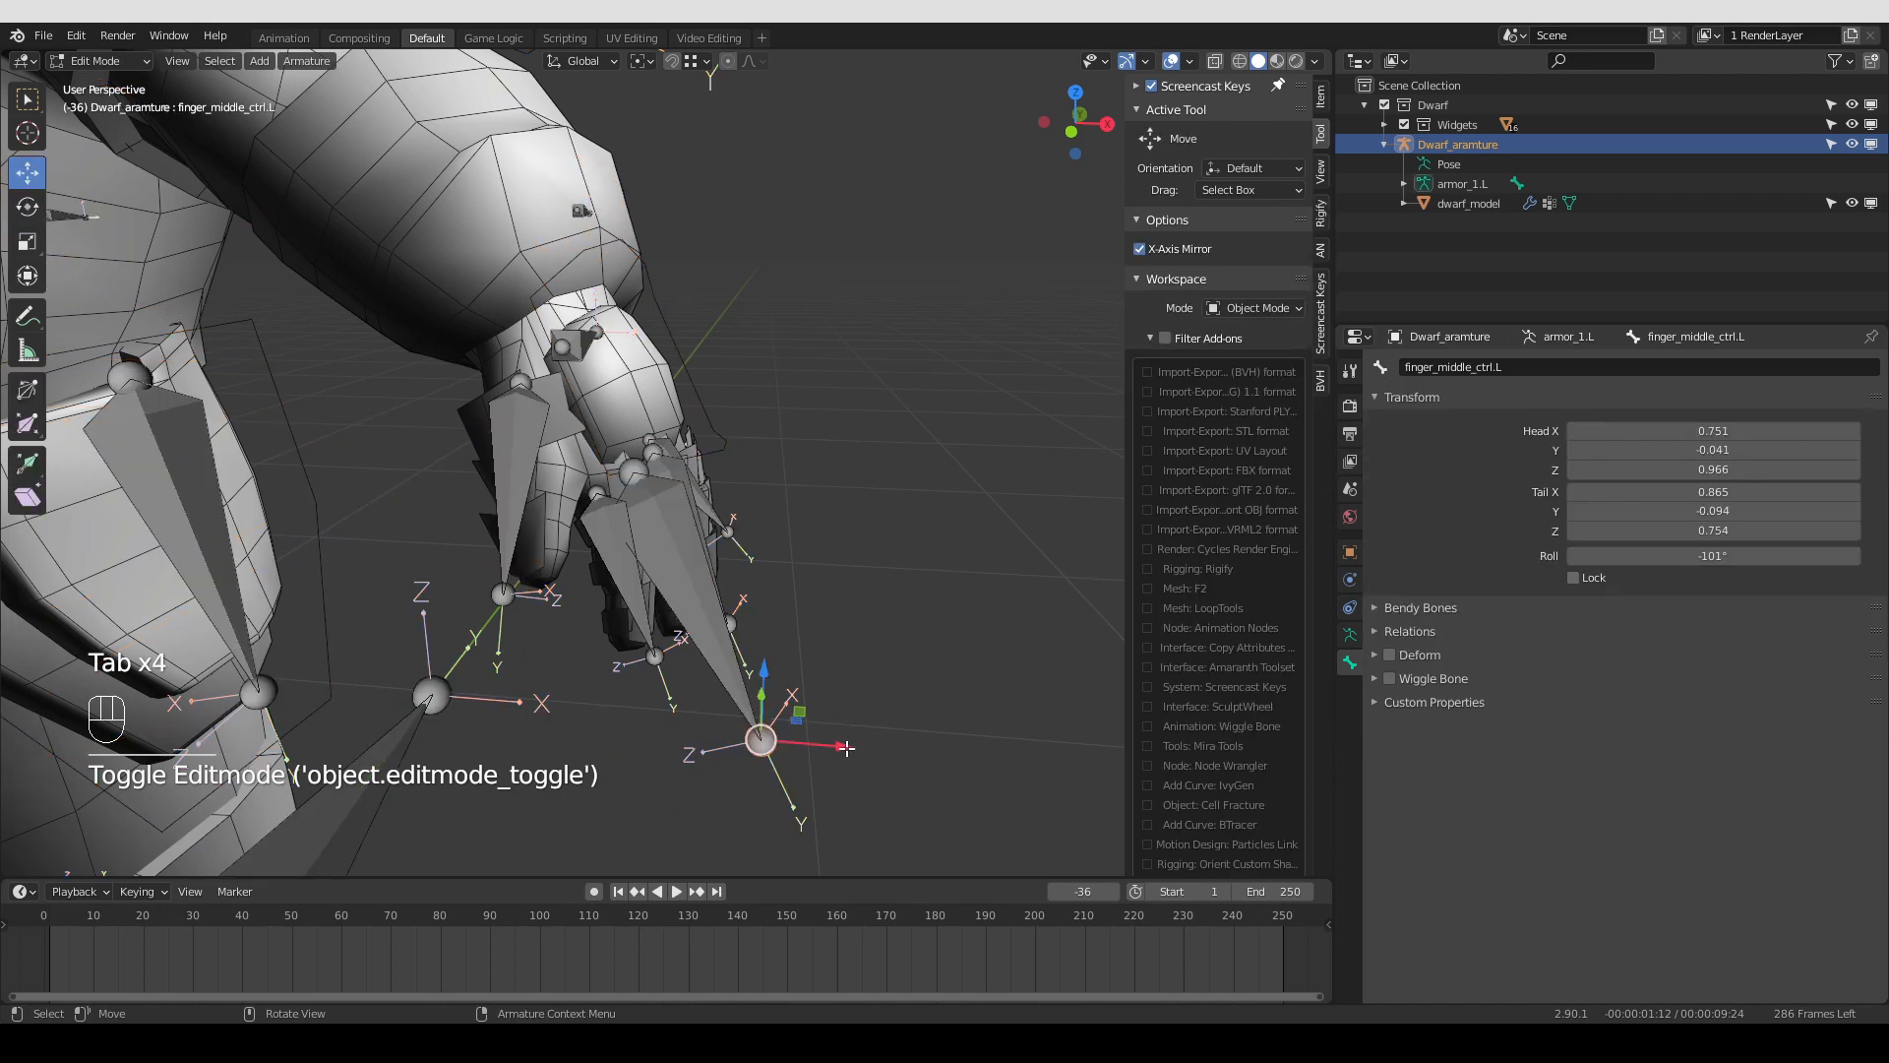
pyautogui.press('g')
pyautogui.click(742, 689)
pyautogui.press('Tab')
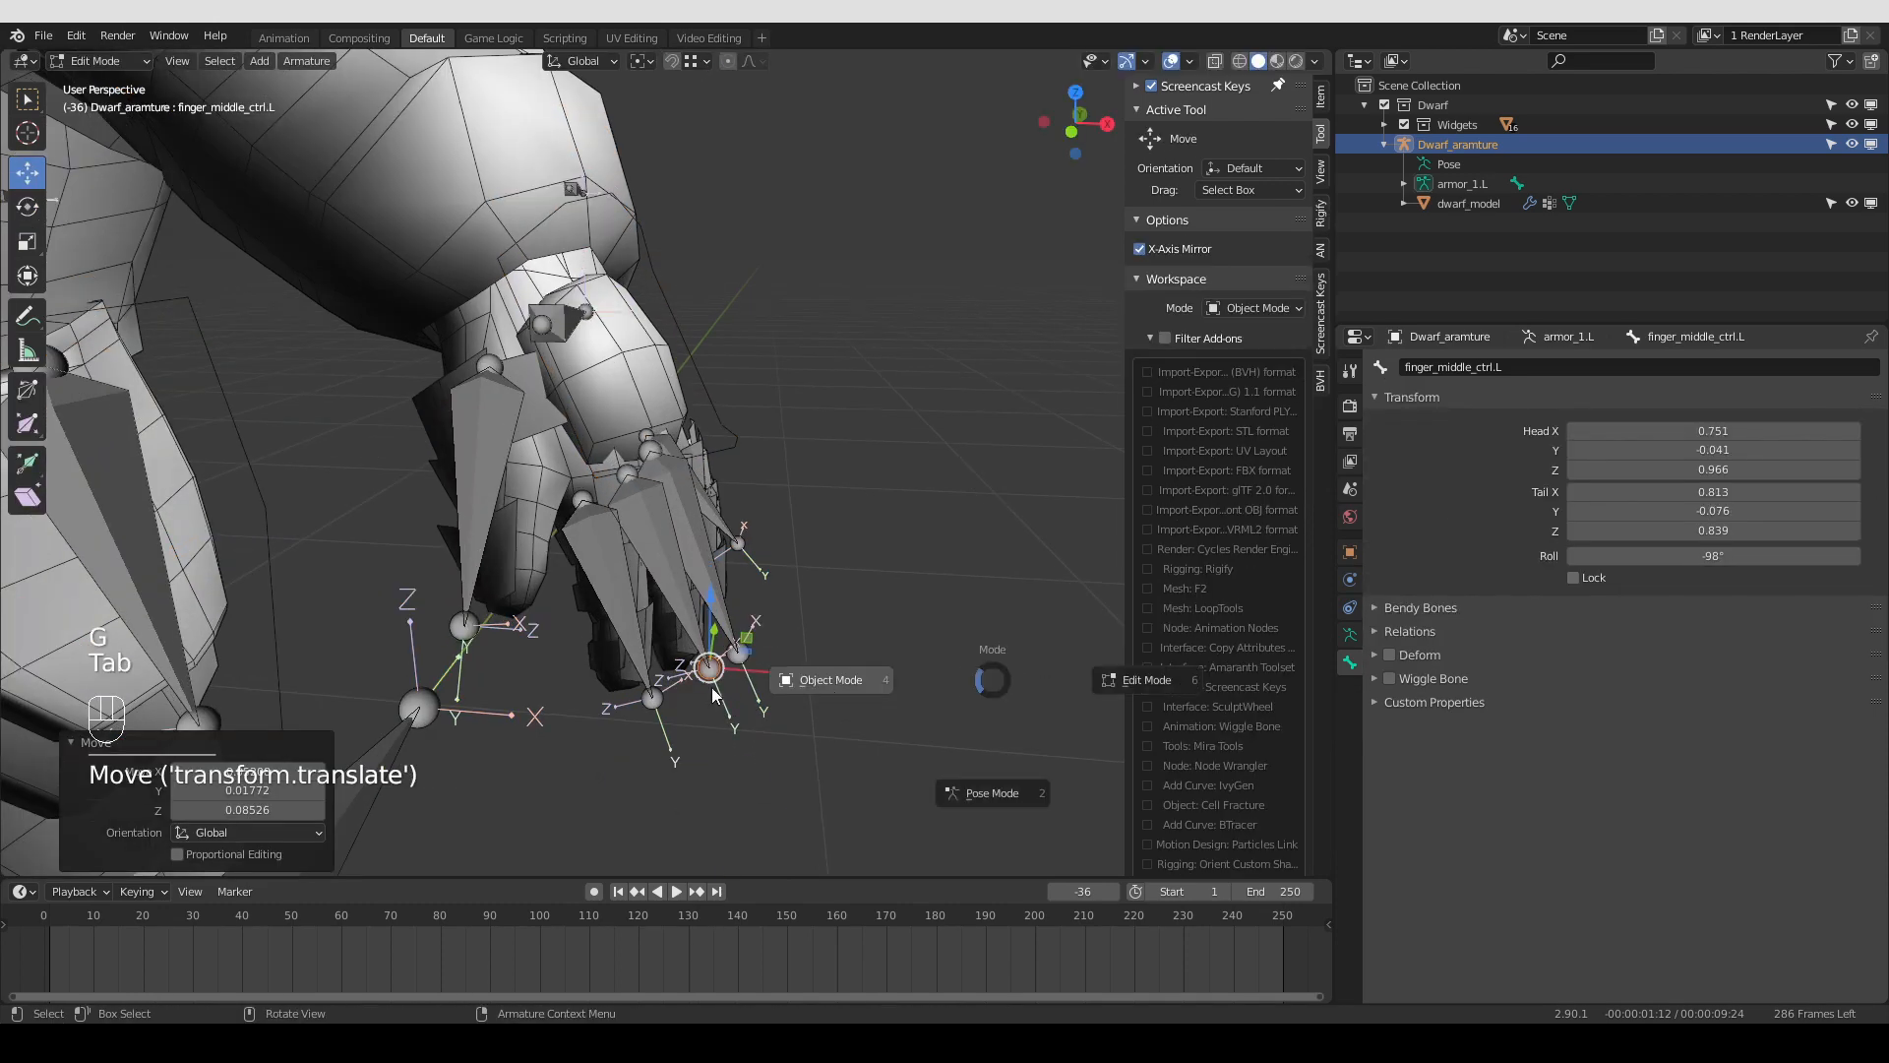
pyautogui.click(994, 795)
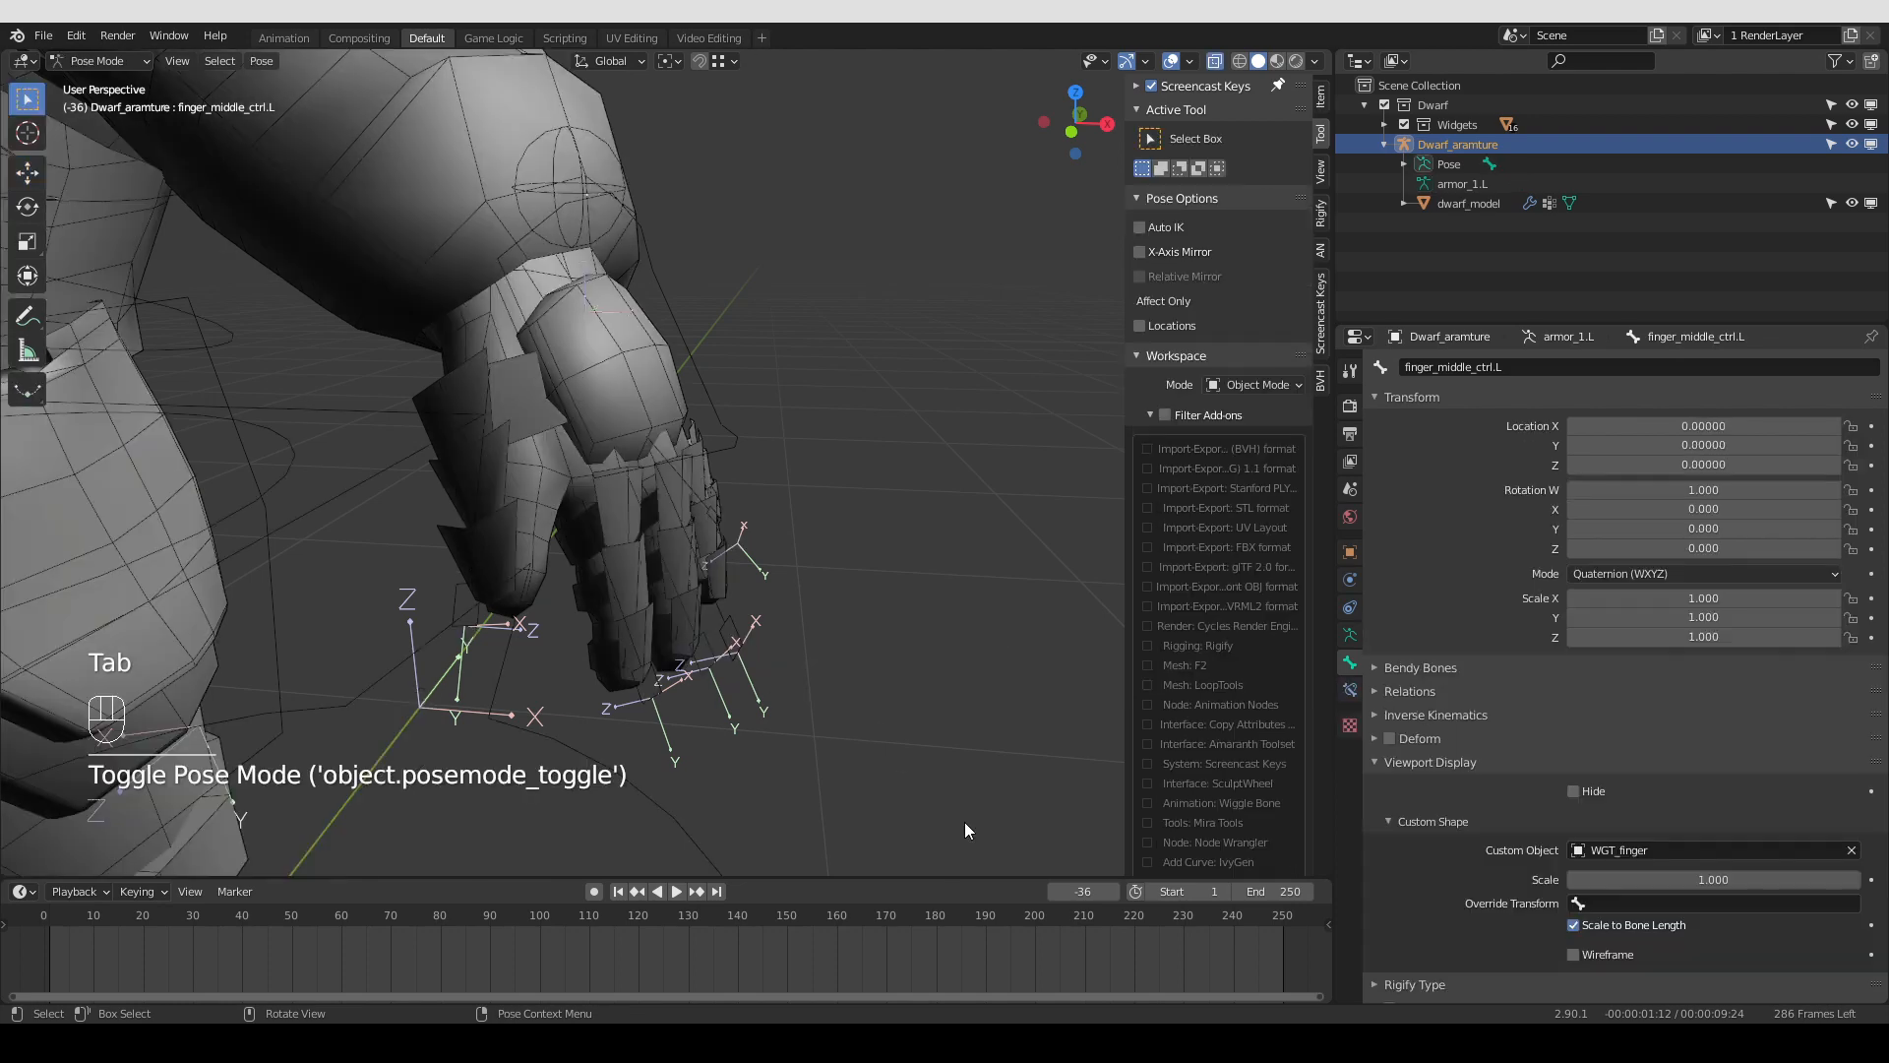
# Check thumb_ctrl.L in pose mode, and examine the dimensions of the WGT_finger widget in object mode
pyautogui.click(506, 622)
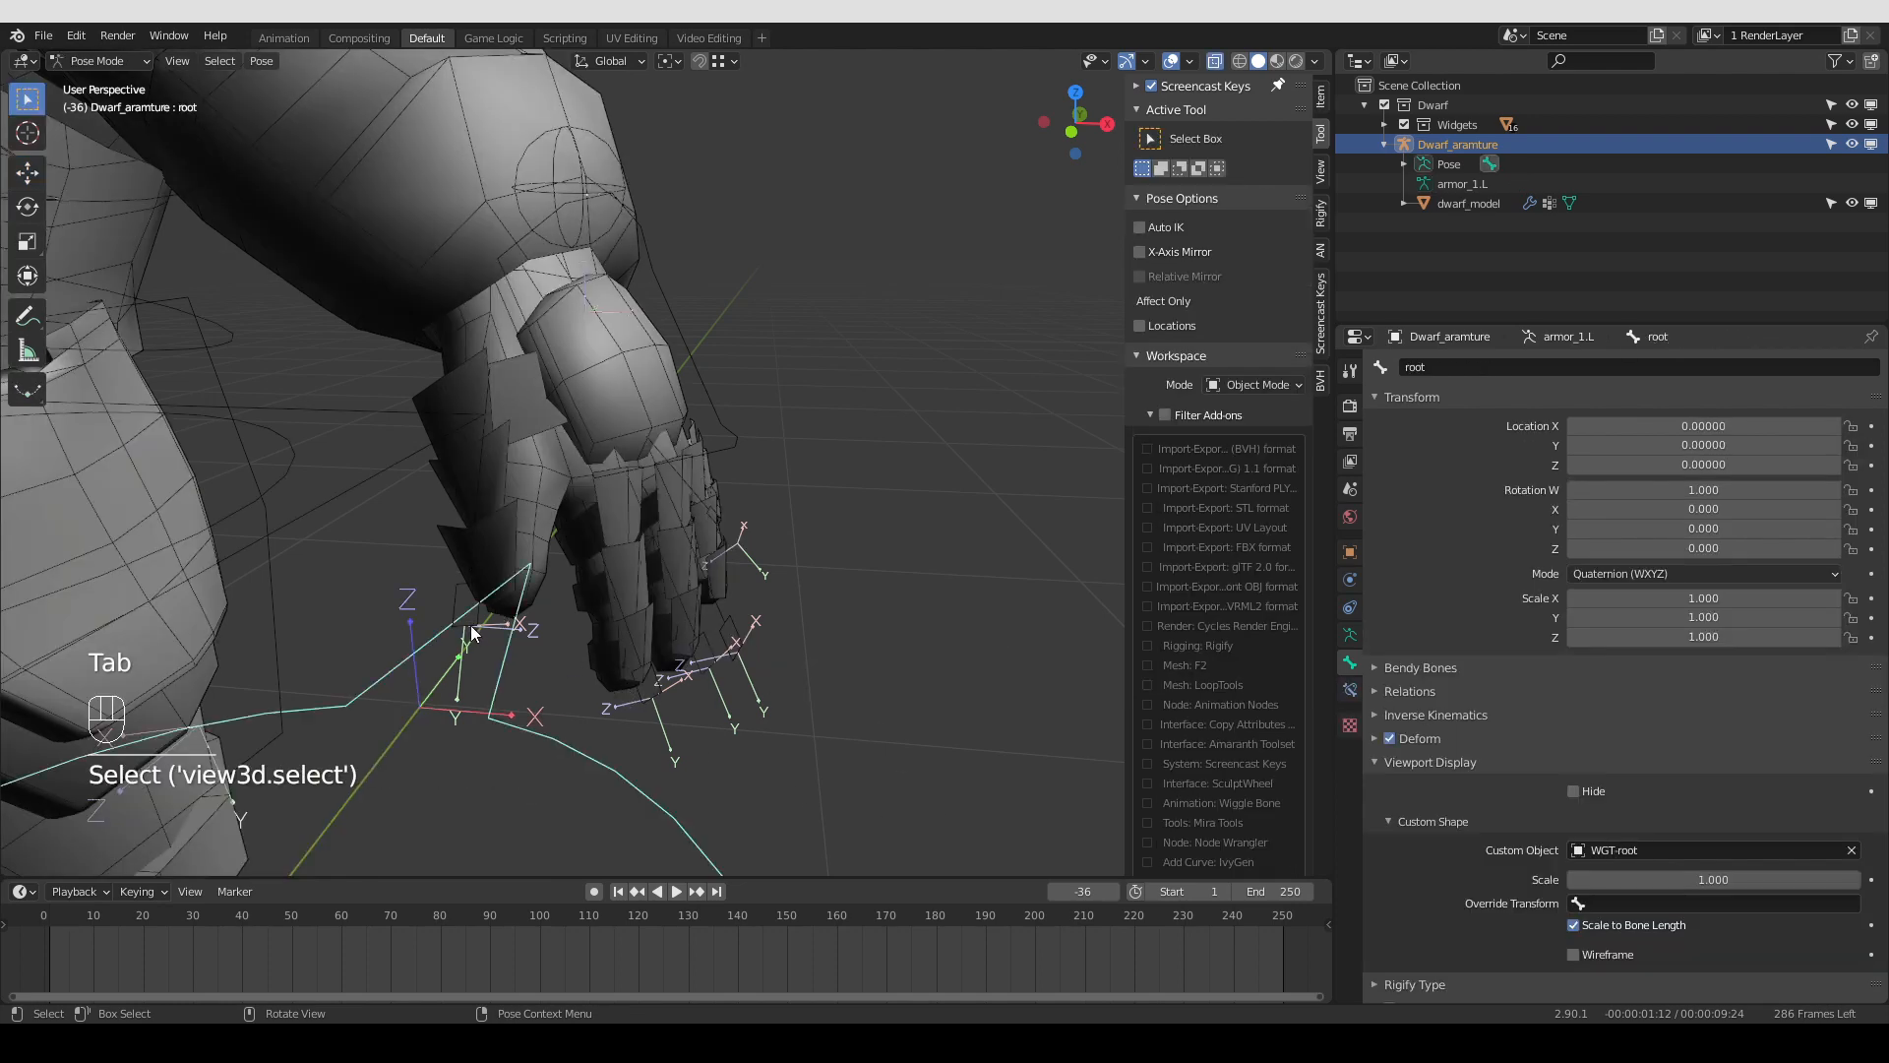
pyautogui.moveTo(506, 622); pyautogui.dragTo(504, 565, button='middle')
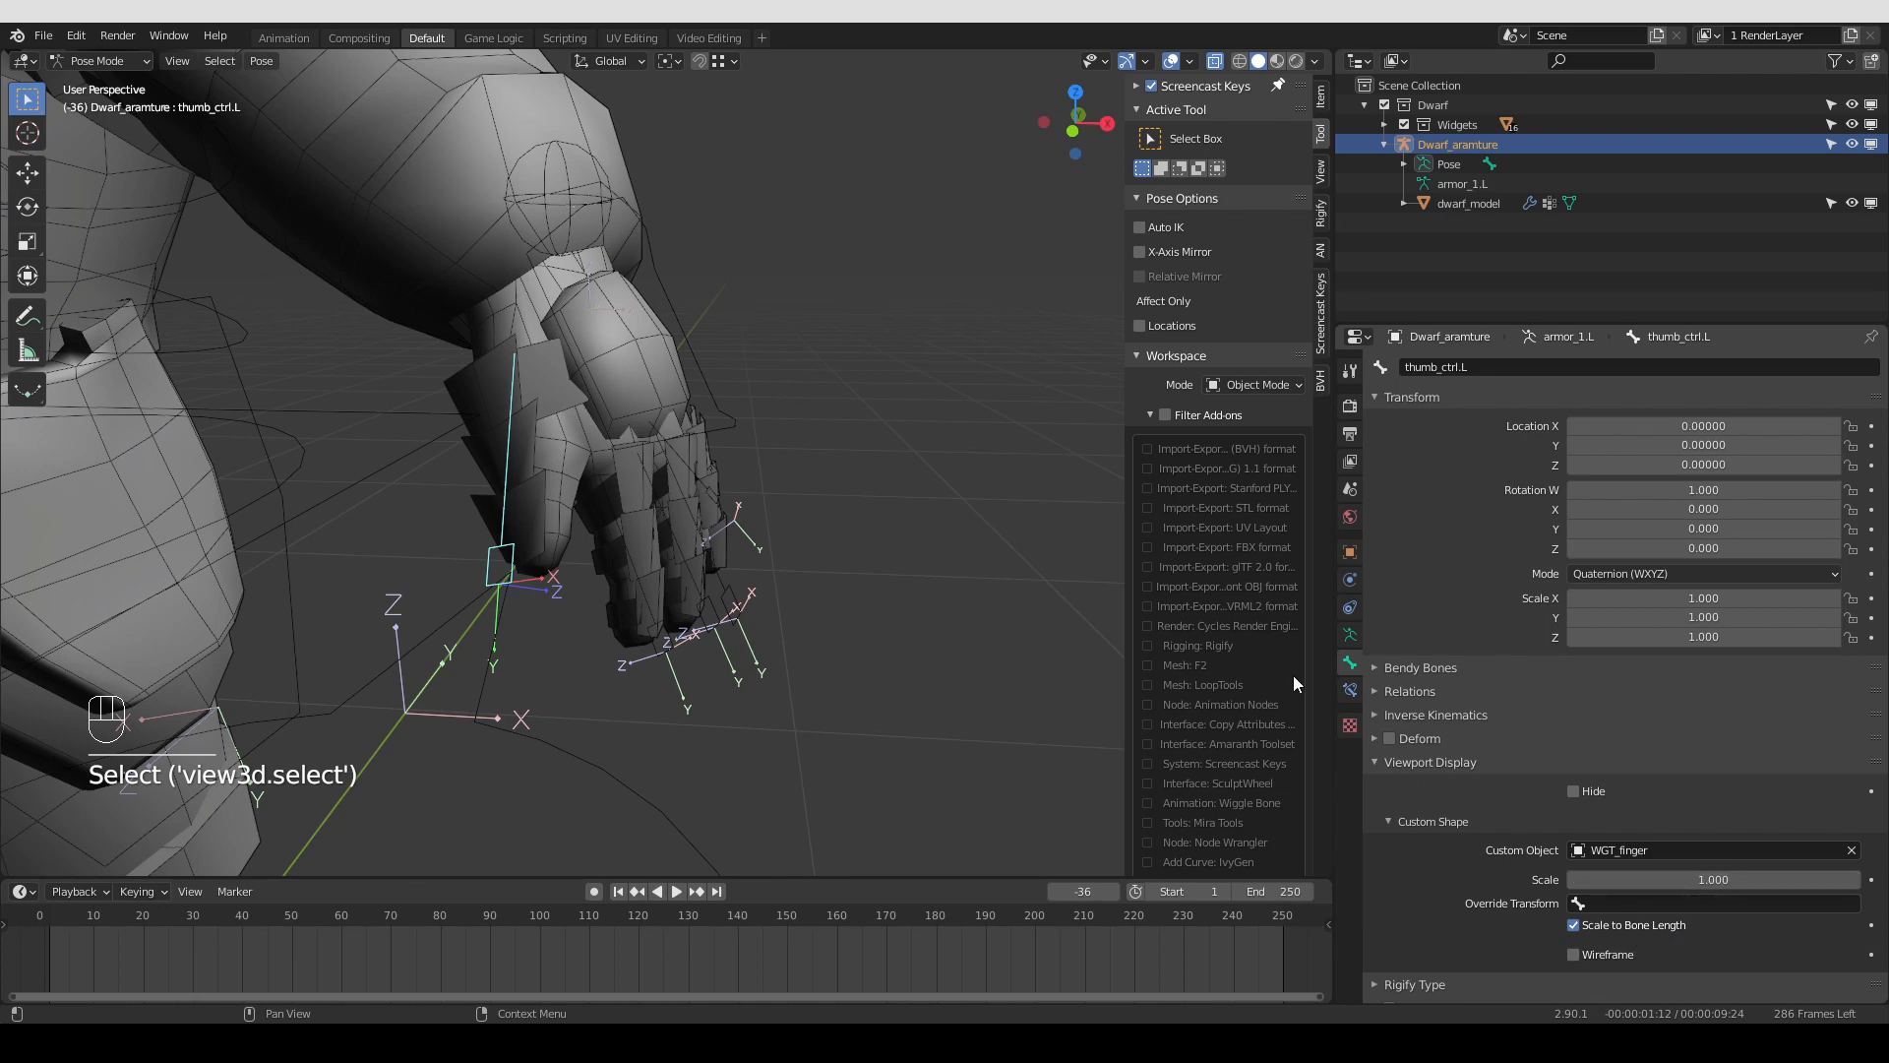
pyautogui.scroll(-6, 982, 587)
pyautogui.press('Tab')
pyautogui.scroll(-4, 718, 623)
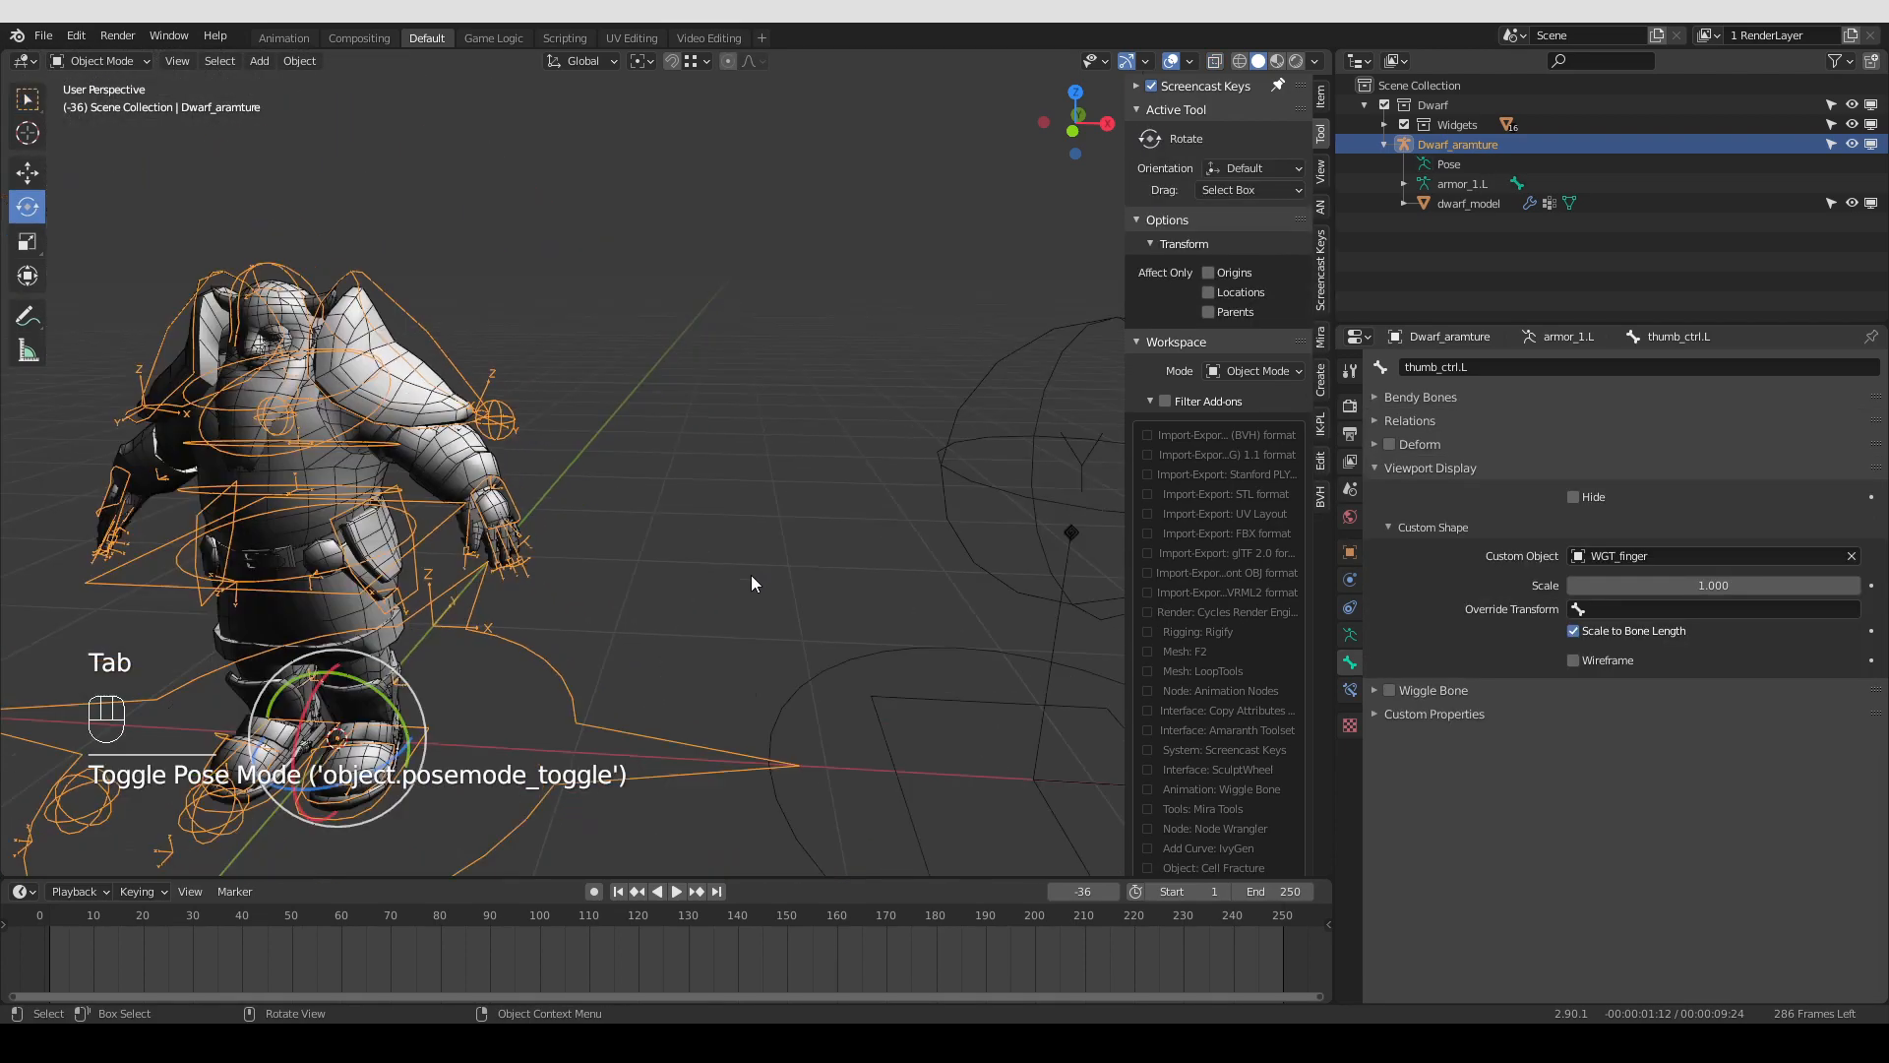
pyautogui.moveTo(752, 574); pyautogui.dragTo(888, 475, button='middle')
pyautogui.click(901, 387)
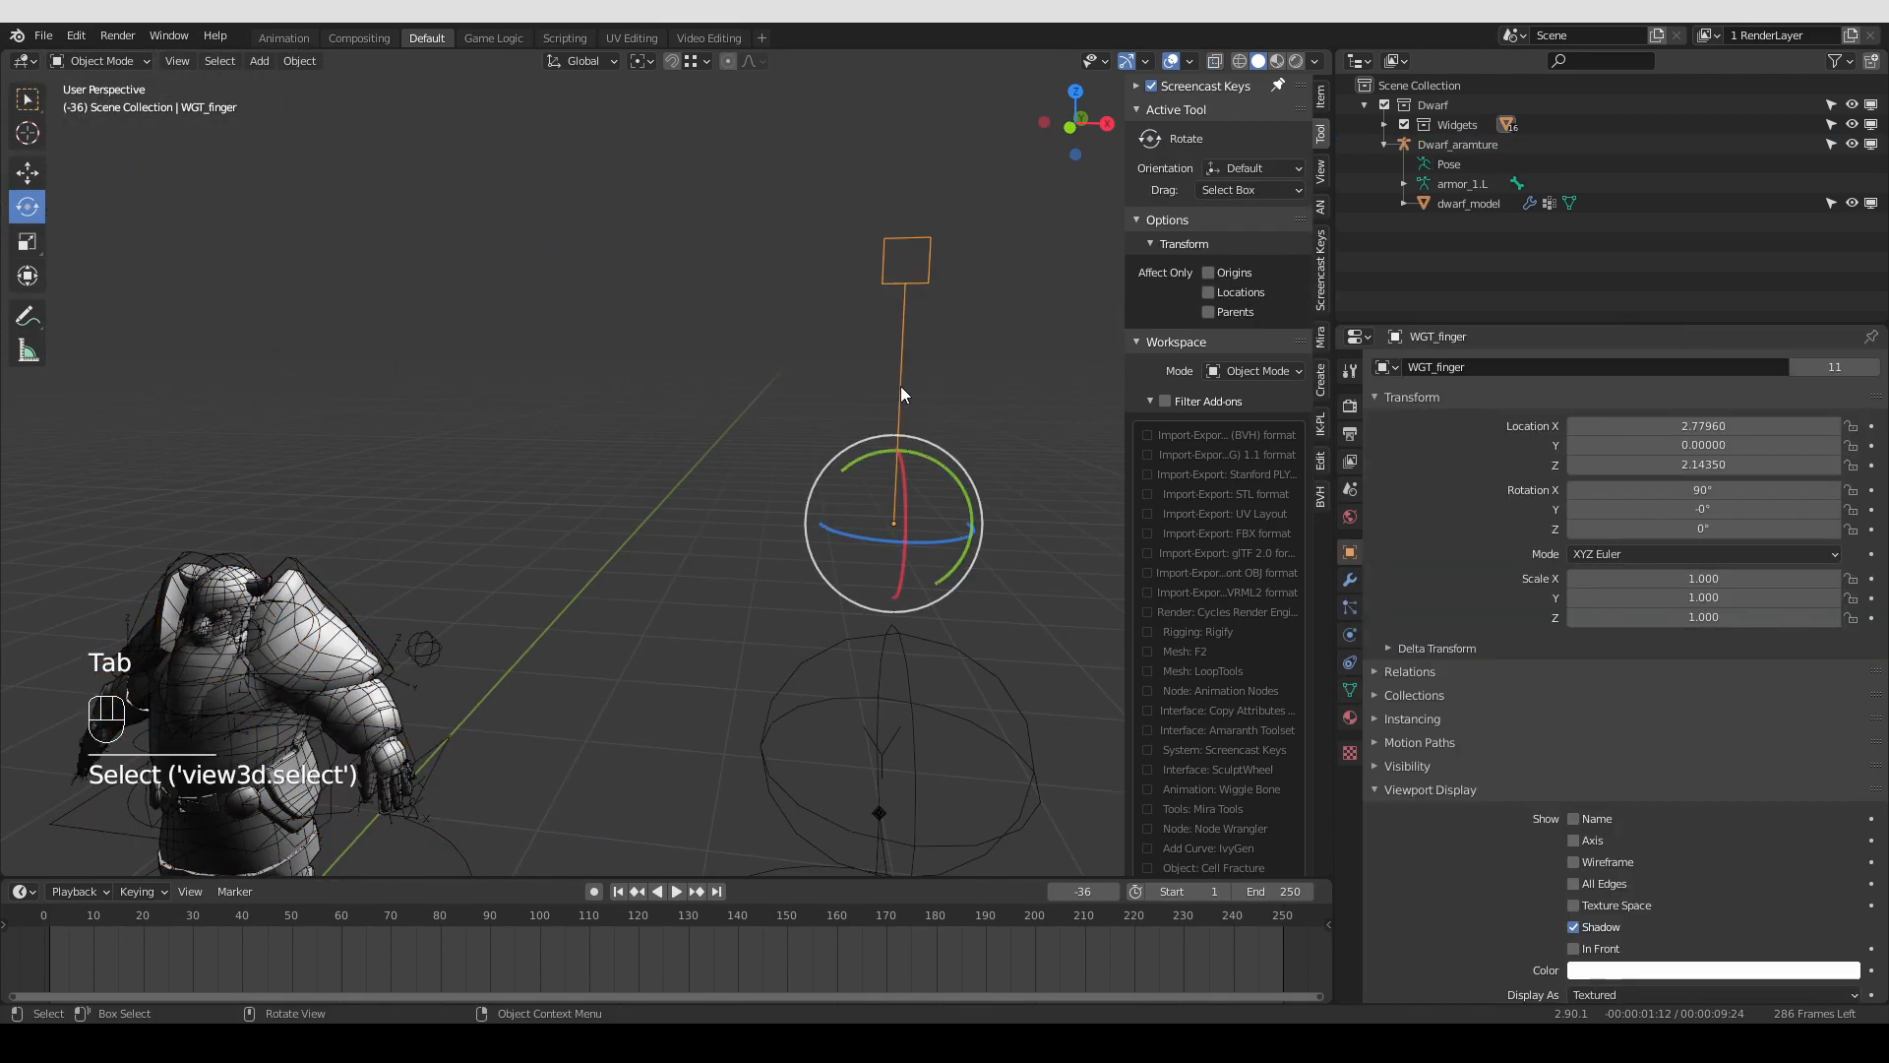
pyautogui.press('KP_1')
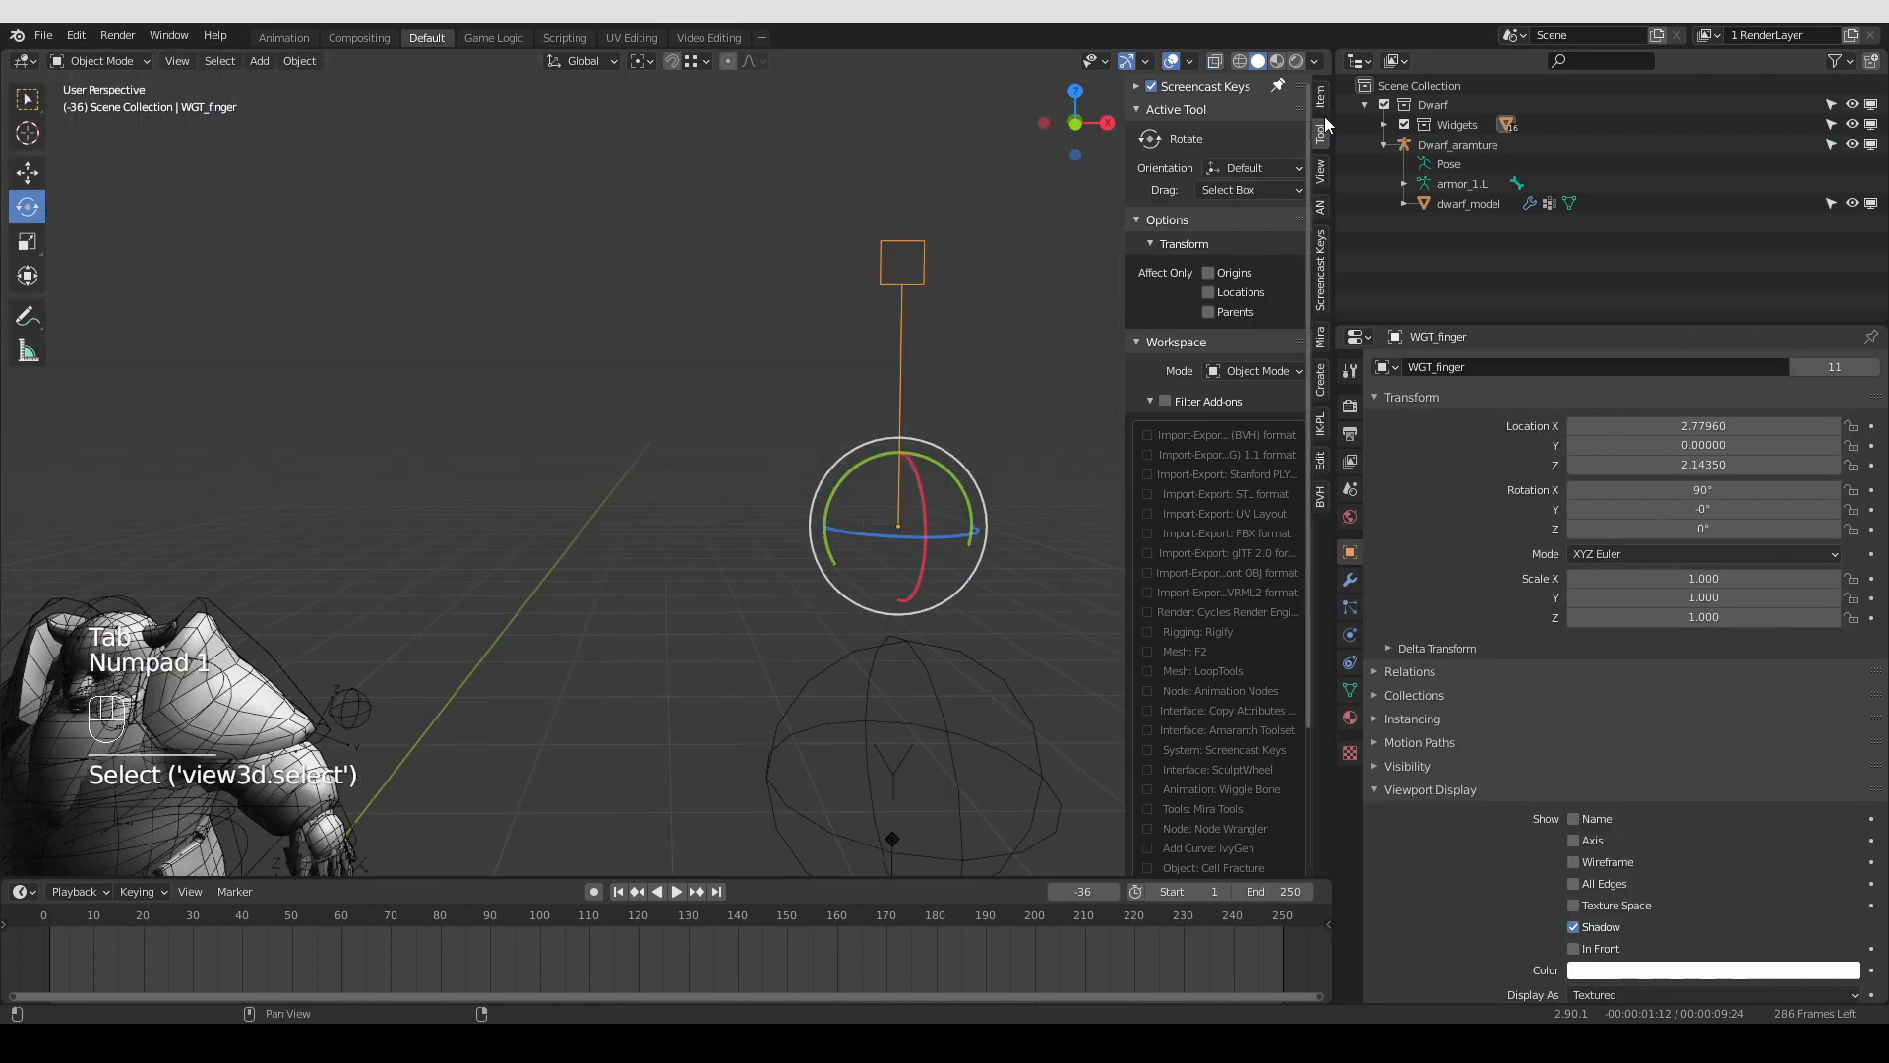
pyautogui.click(1322, 113)
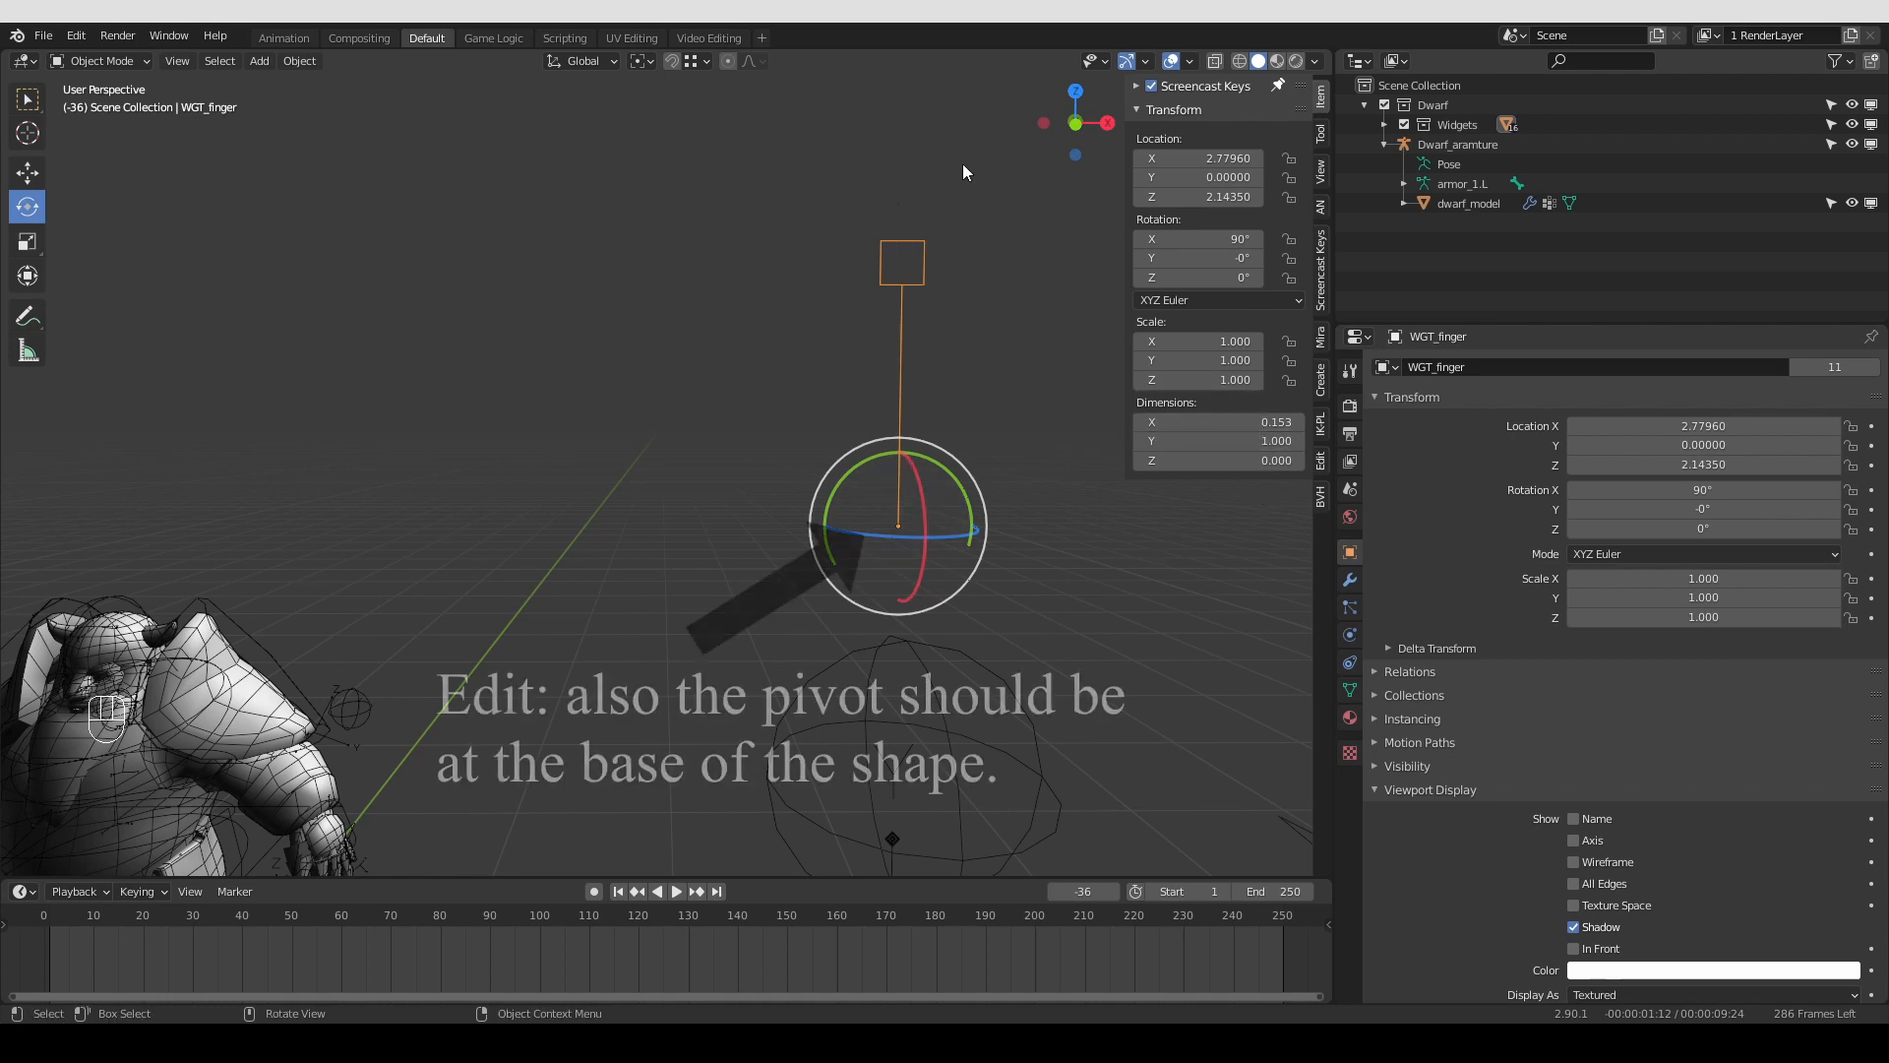
pyautogui.click(1321, 133)
pyautogui.click(1209, 273)
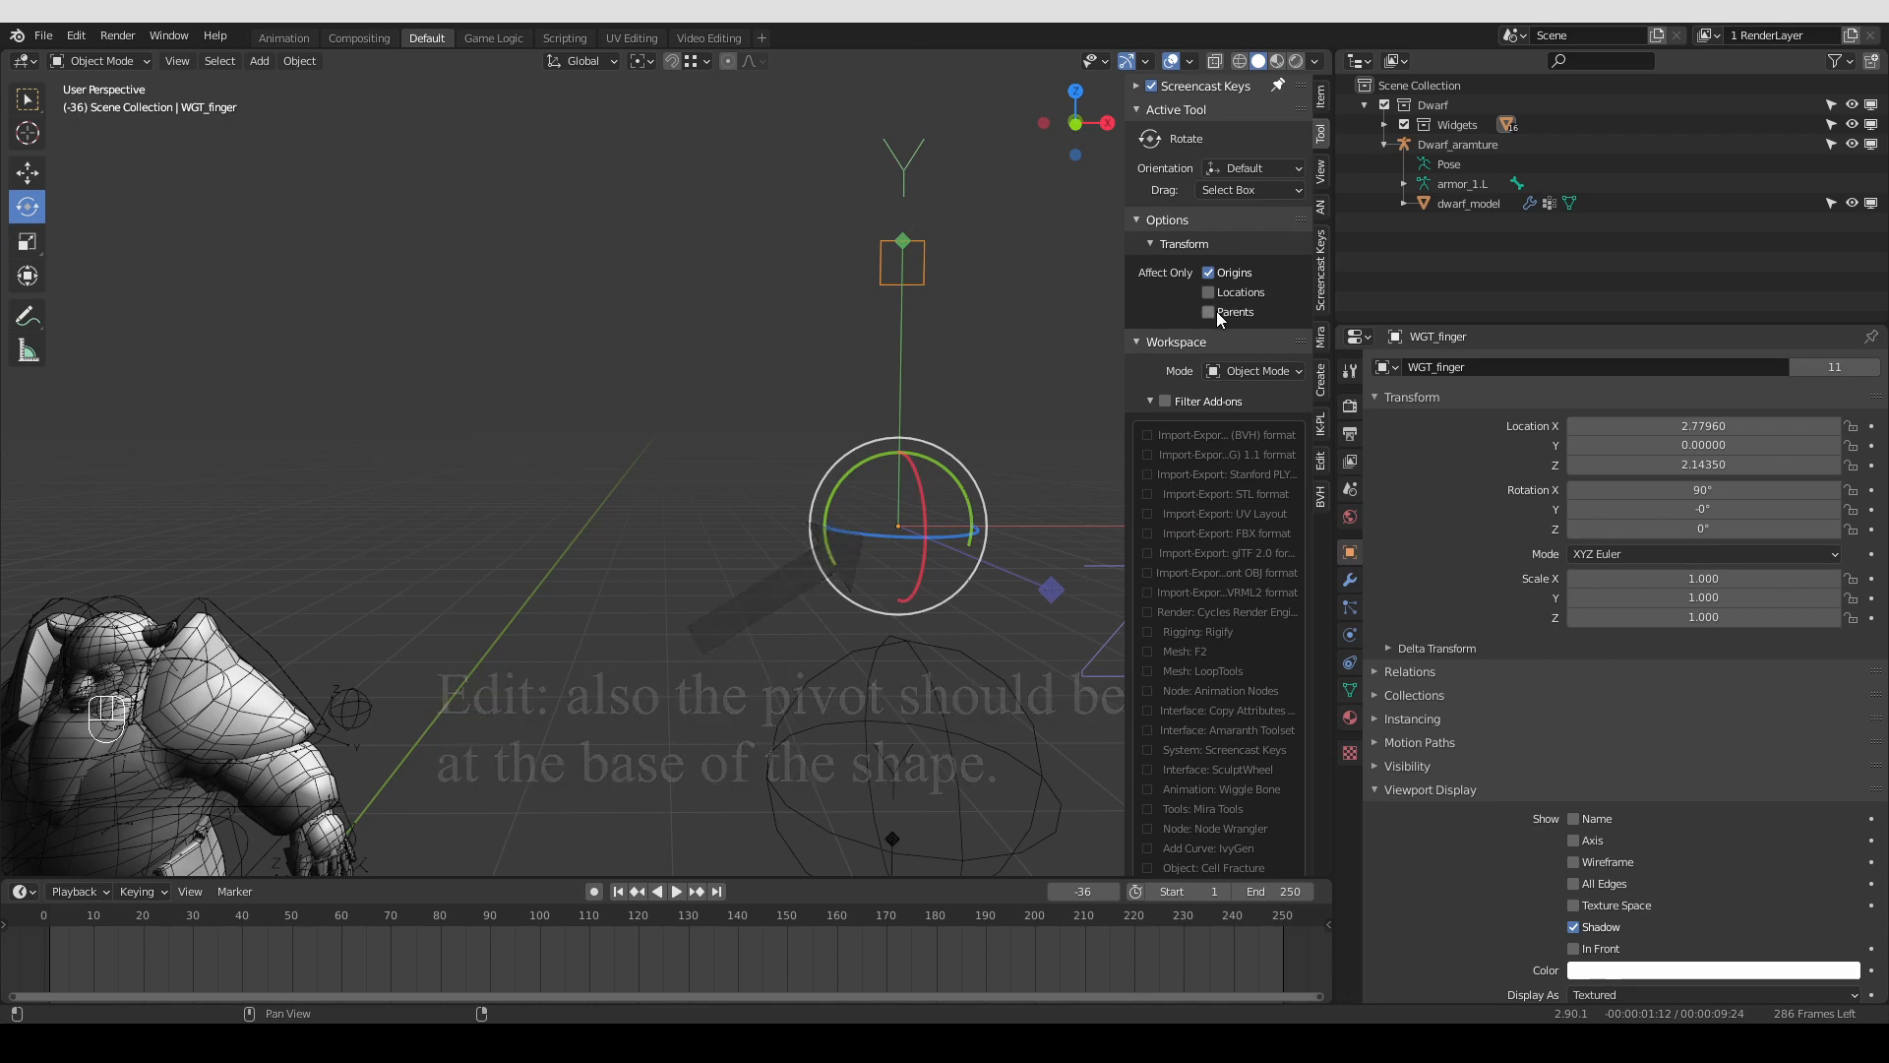
pyautogui.click(1208, 272)
# Turn off the In Front display for the dwarf armature and open its bone groups settings
pyautogui.scroll(2, 617, 536)
pyautogui.keyDown('shift'); pyautogui.moveTo(553, 714); pyautogui.dragTo(687, 556, button='middle'); pyautogui.keyUp('shift')
pyautogui.scroll(2, 506, 577)
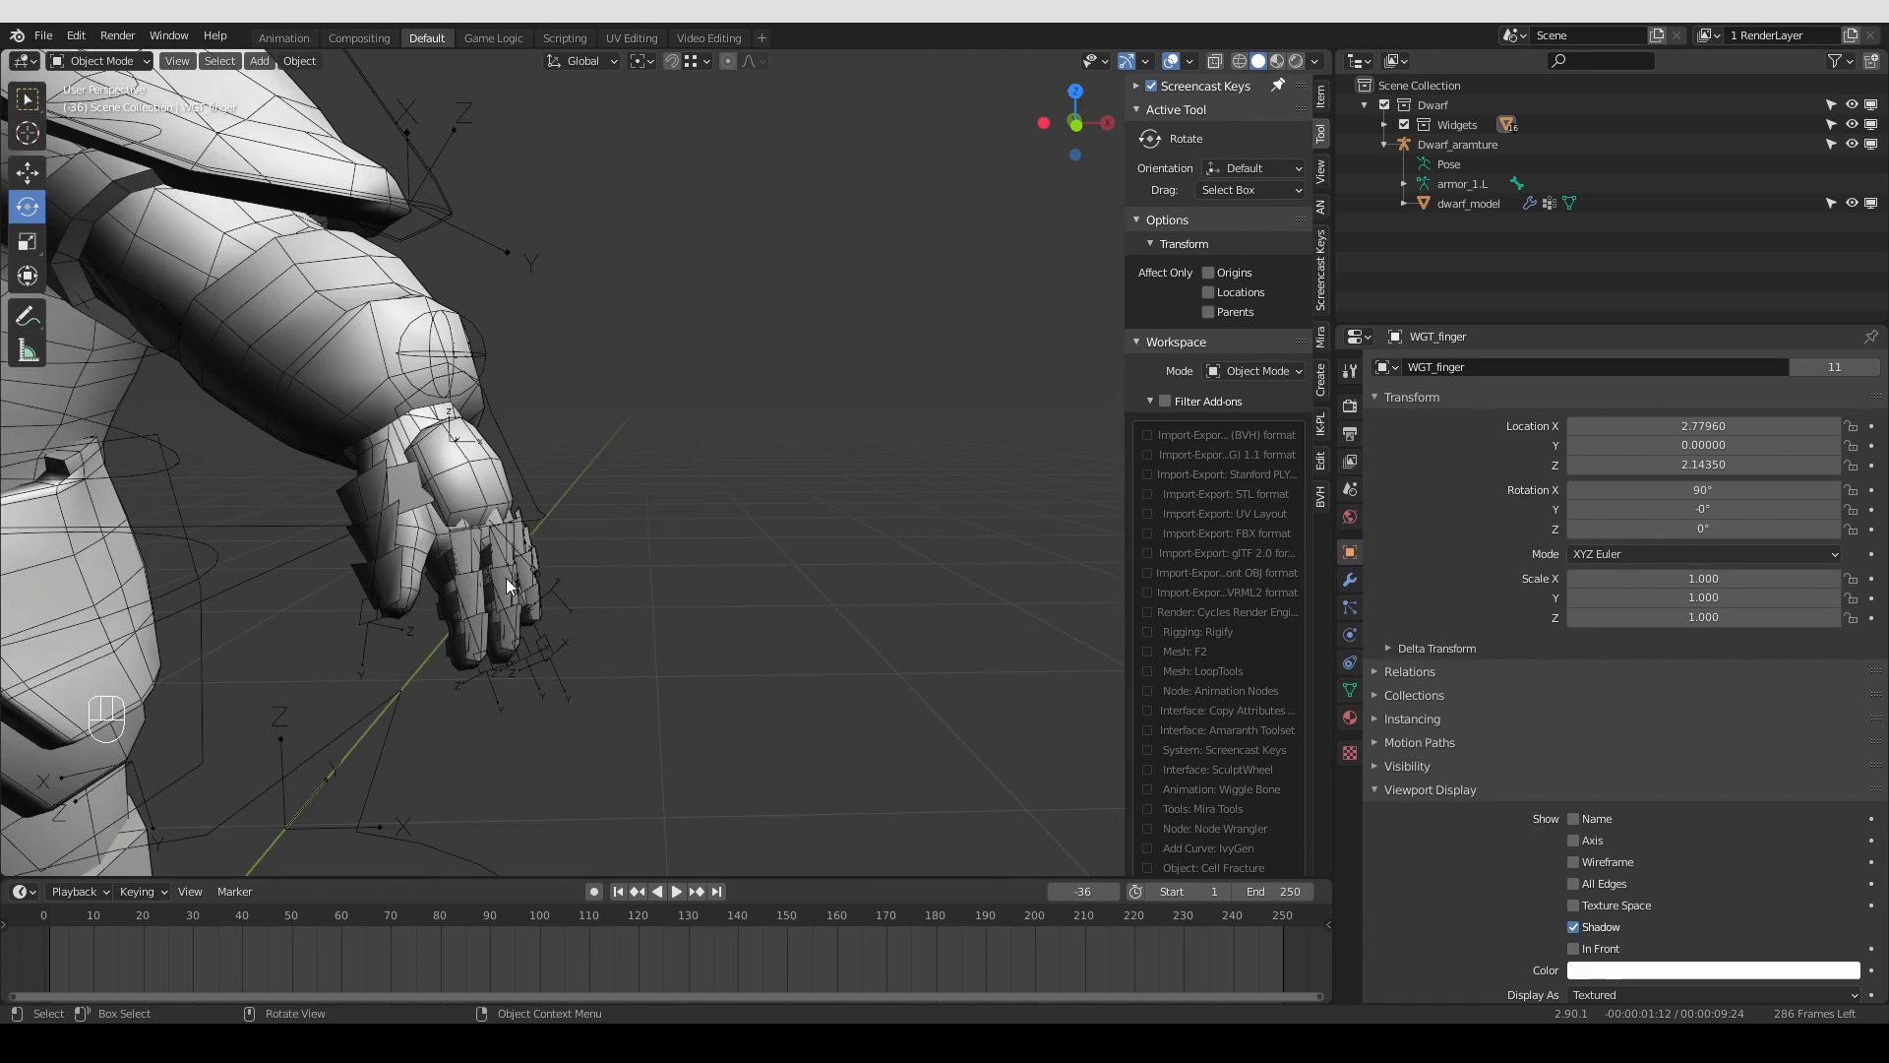
pyautogui.keyDown('shift'); pyautogui.moveTo(505, 576); pyautogui.dragTo(563, 577, button='middle'); pyautogui.keyUp('shift')
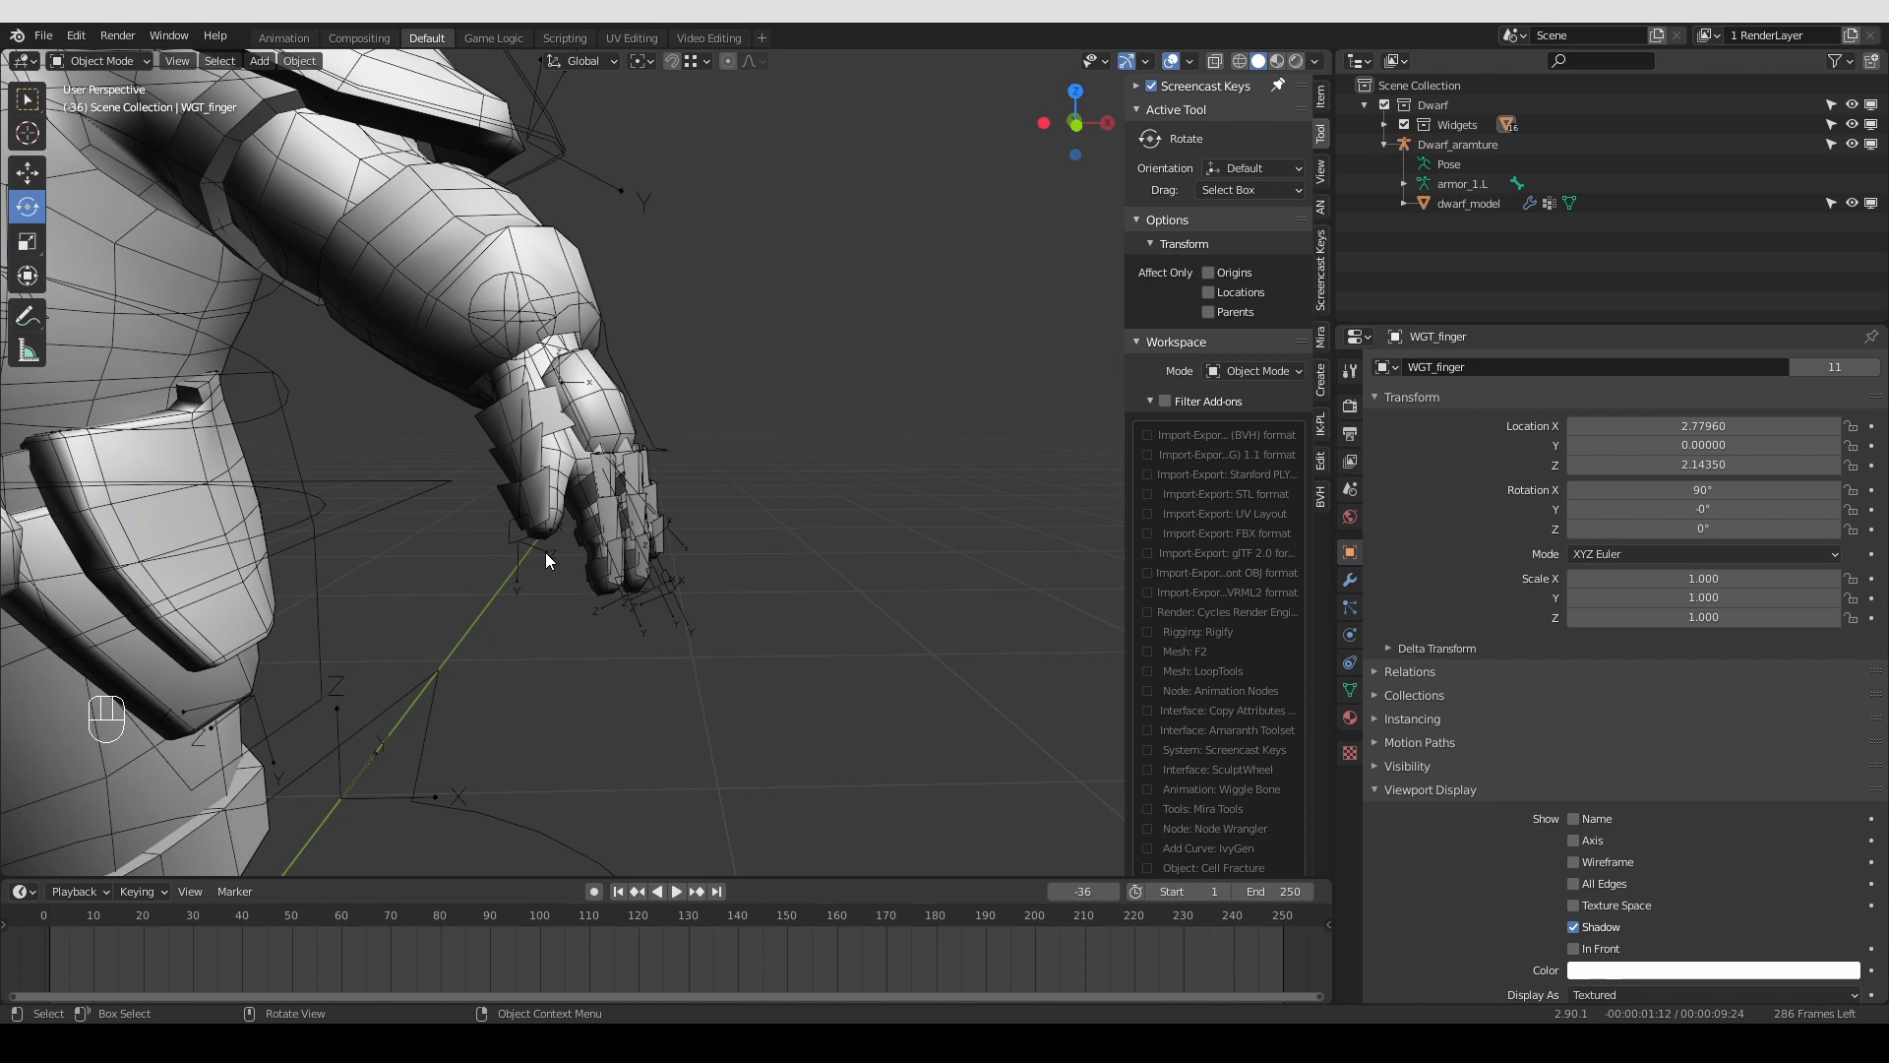
pyautogui.scroll(-7, 584, 535)
pyautogui.keyDown('shift'); pyautogui.moveTo(652, 620); pyautogui.dragTo(793, 610, button='middle'); pyautogui.keyUp('shift')
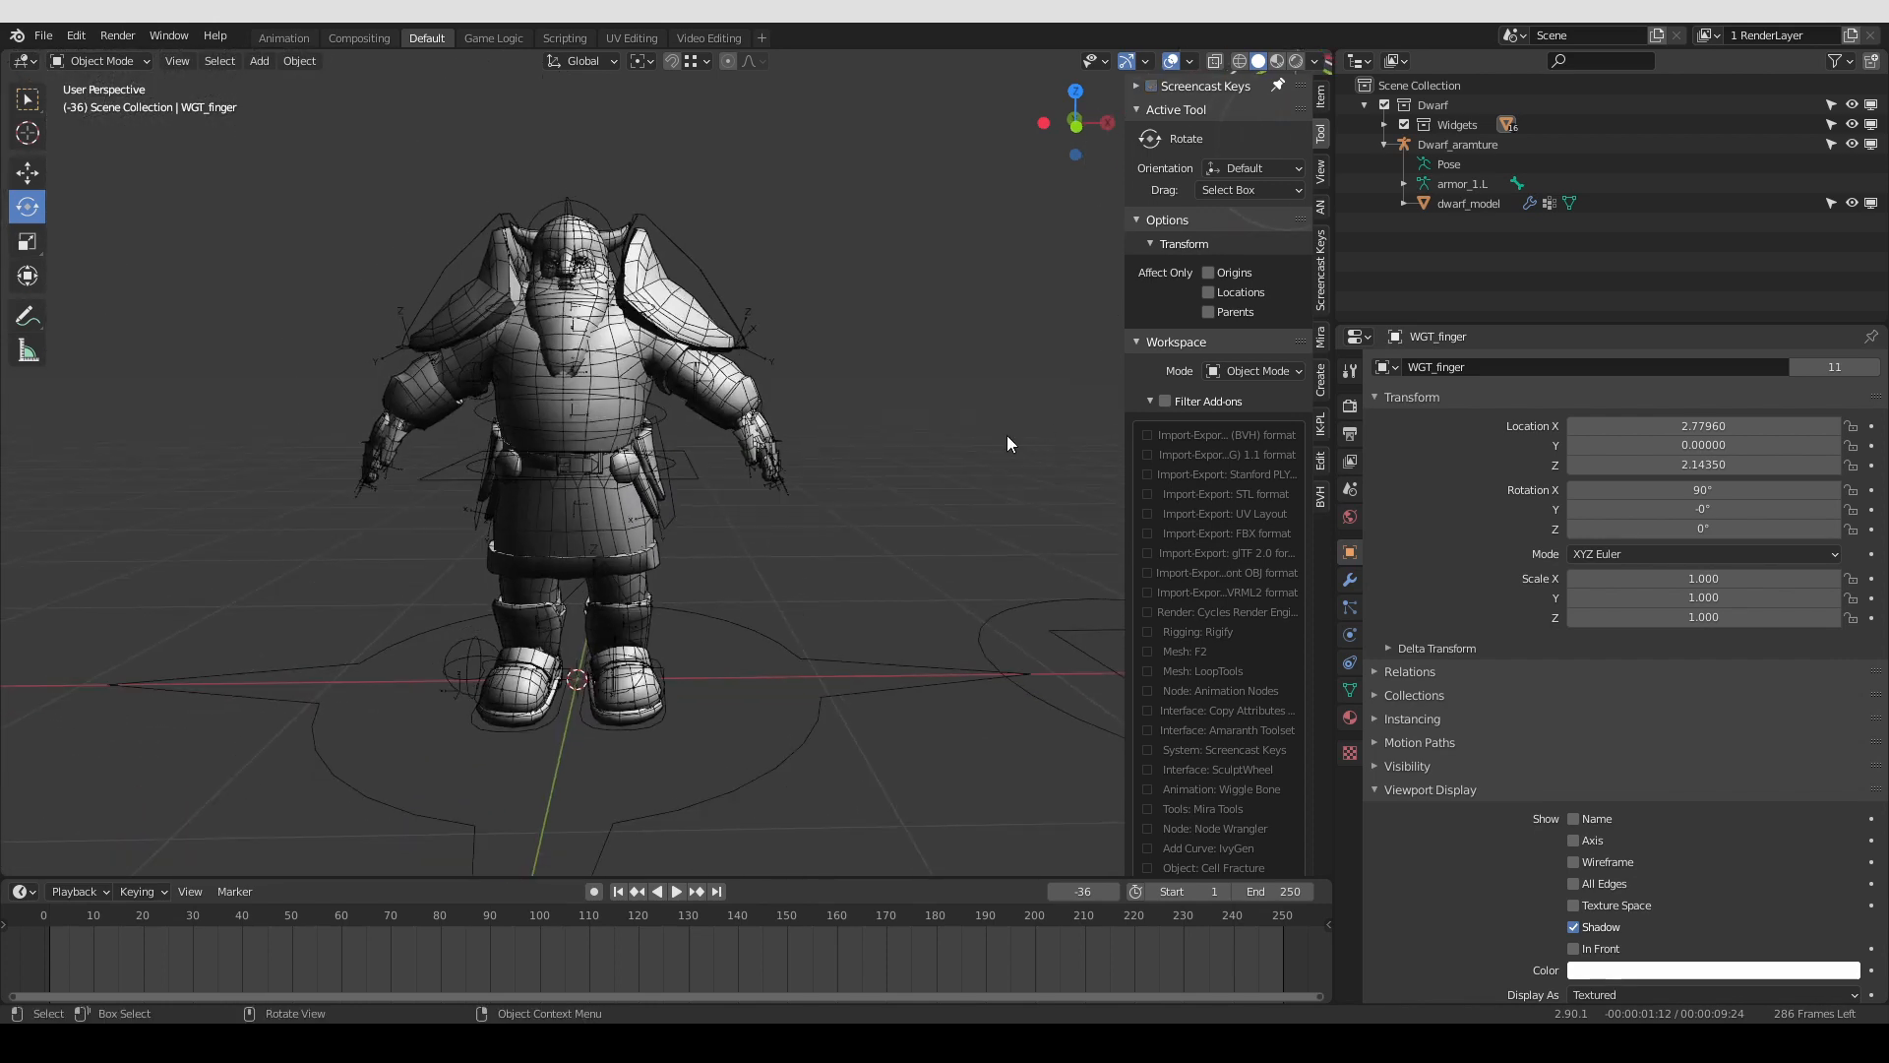
pyautogui.click(699, 476)
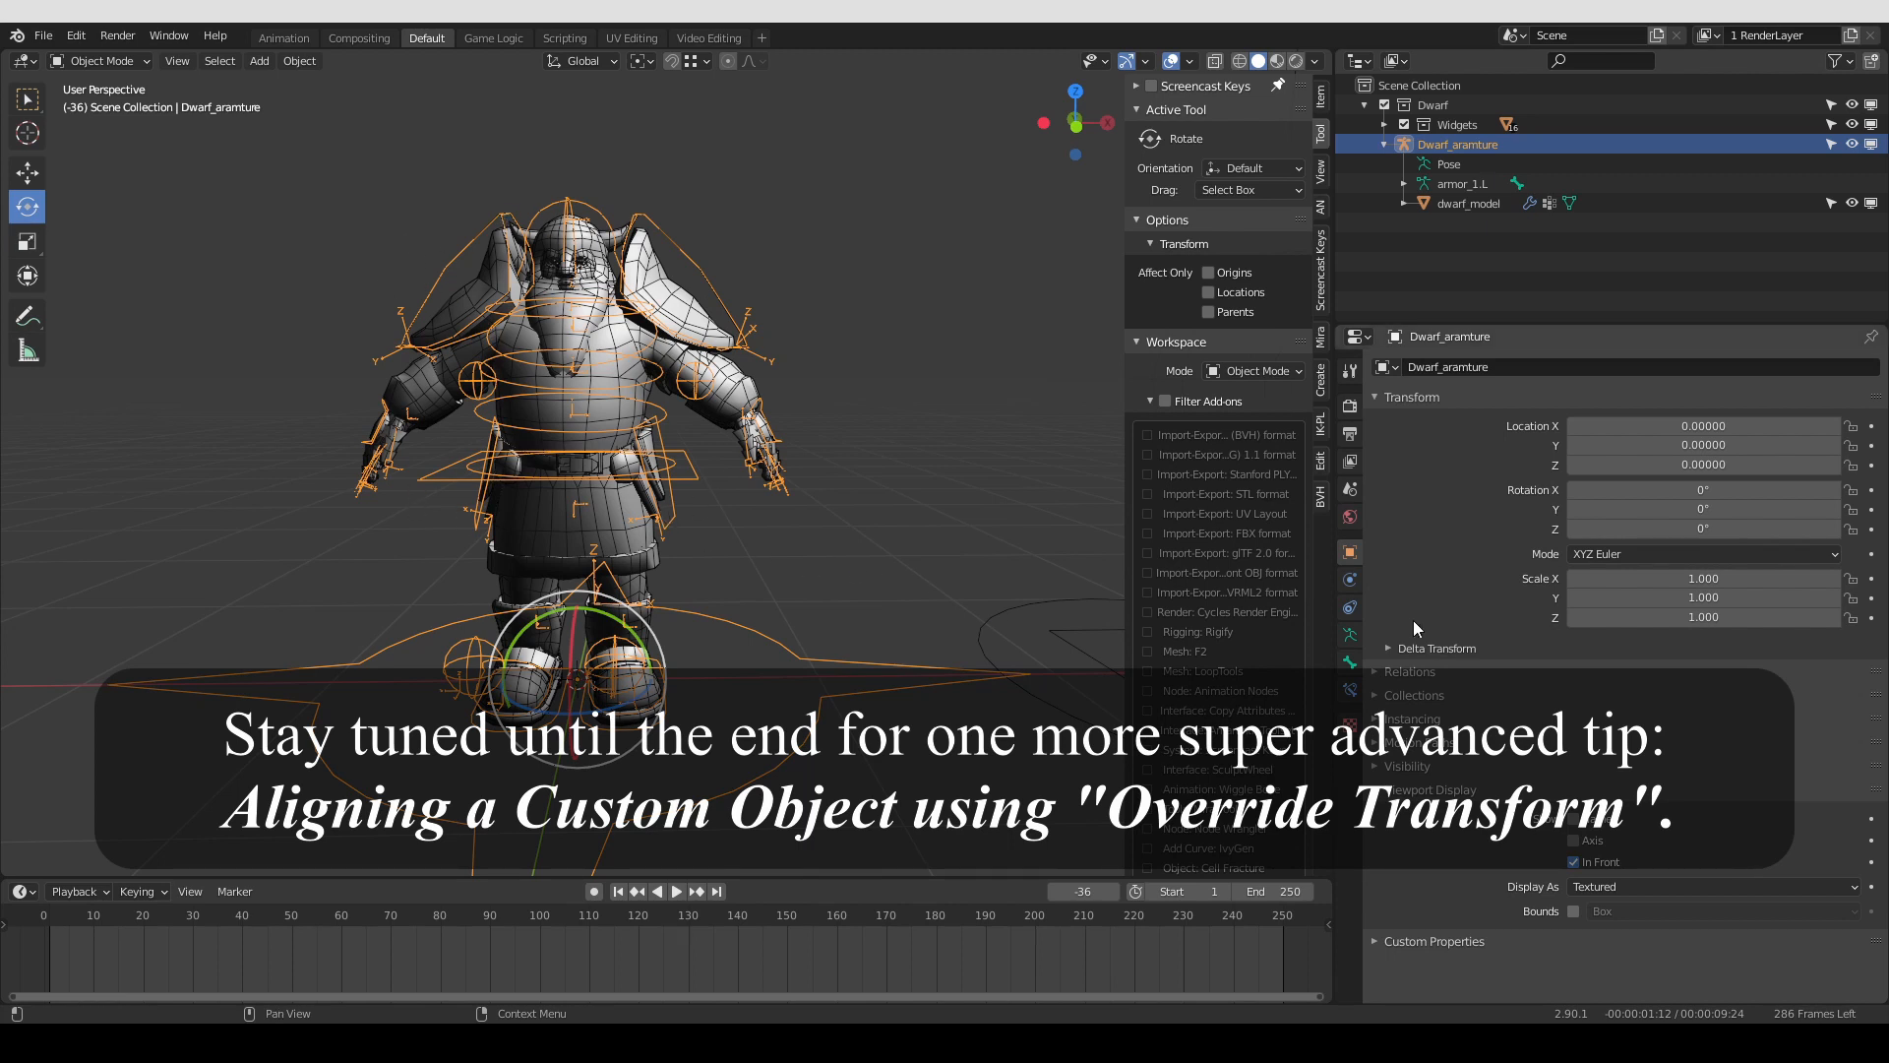
pyautogui.click(1350, 635)
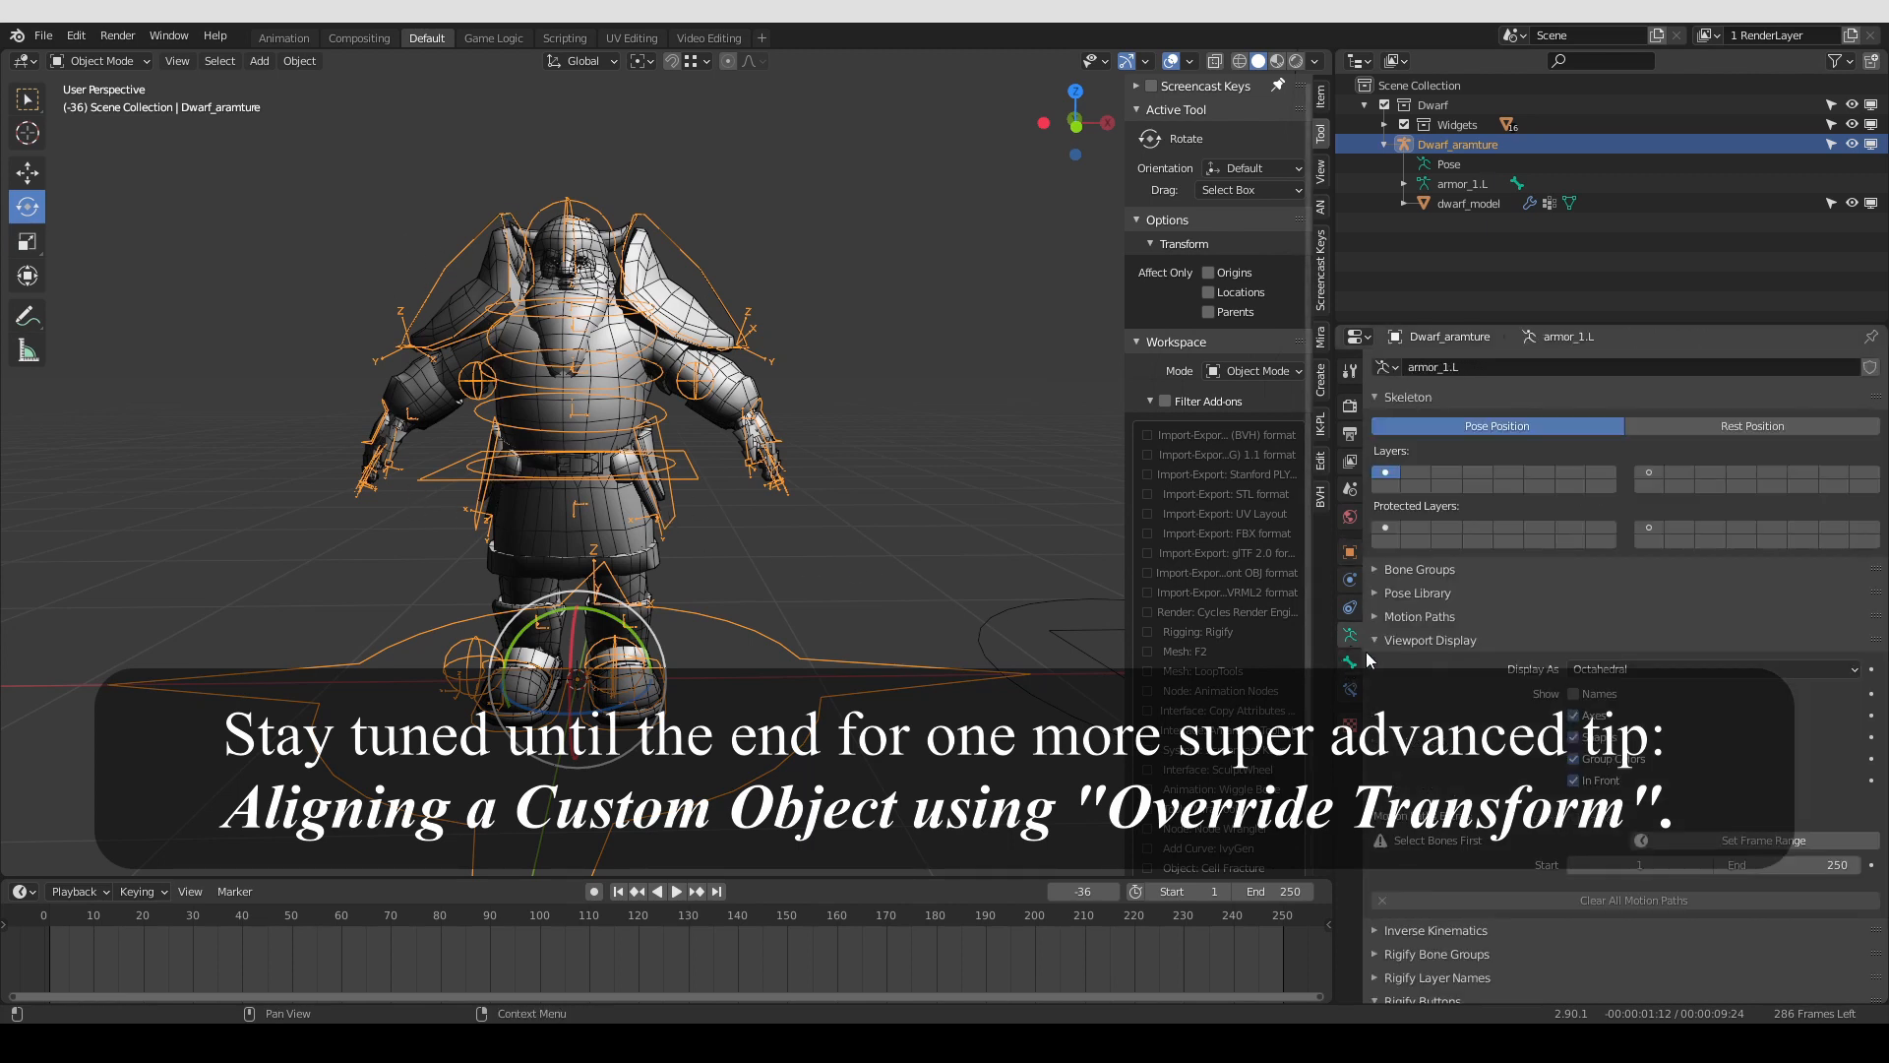
pyautogui.click(1574, 781)
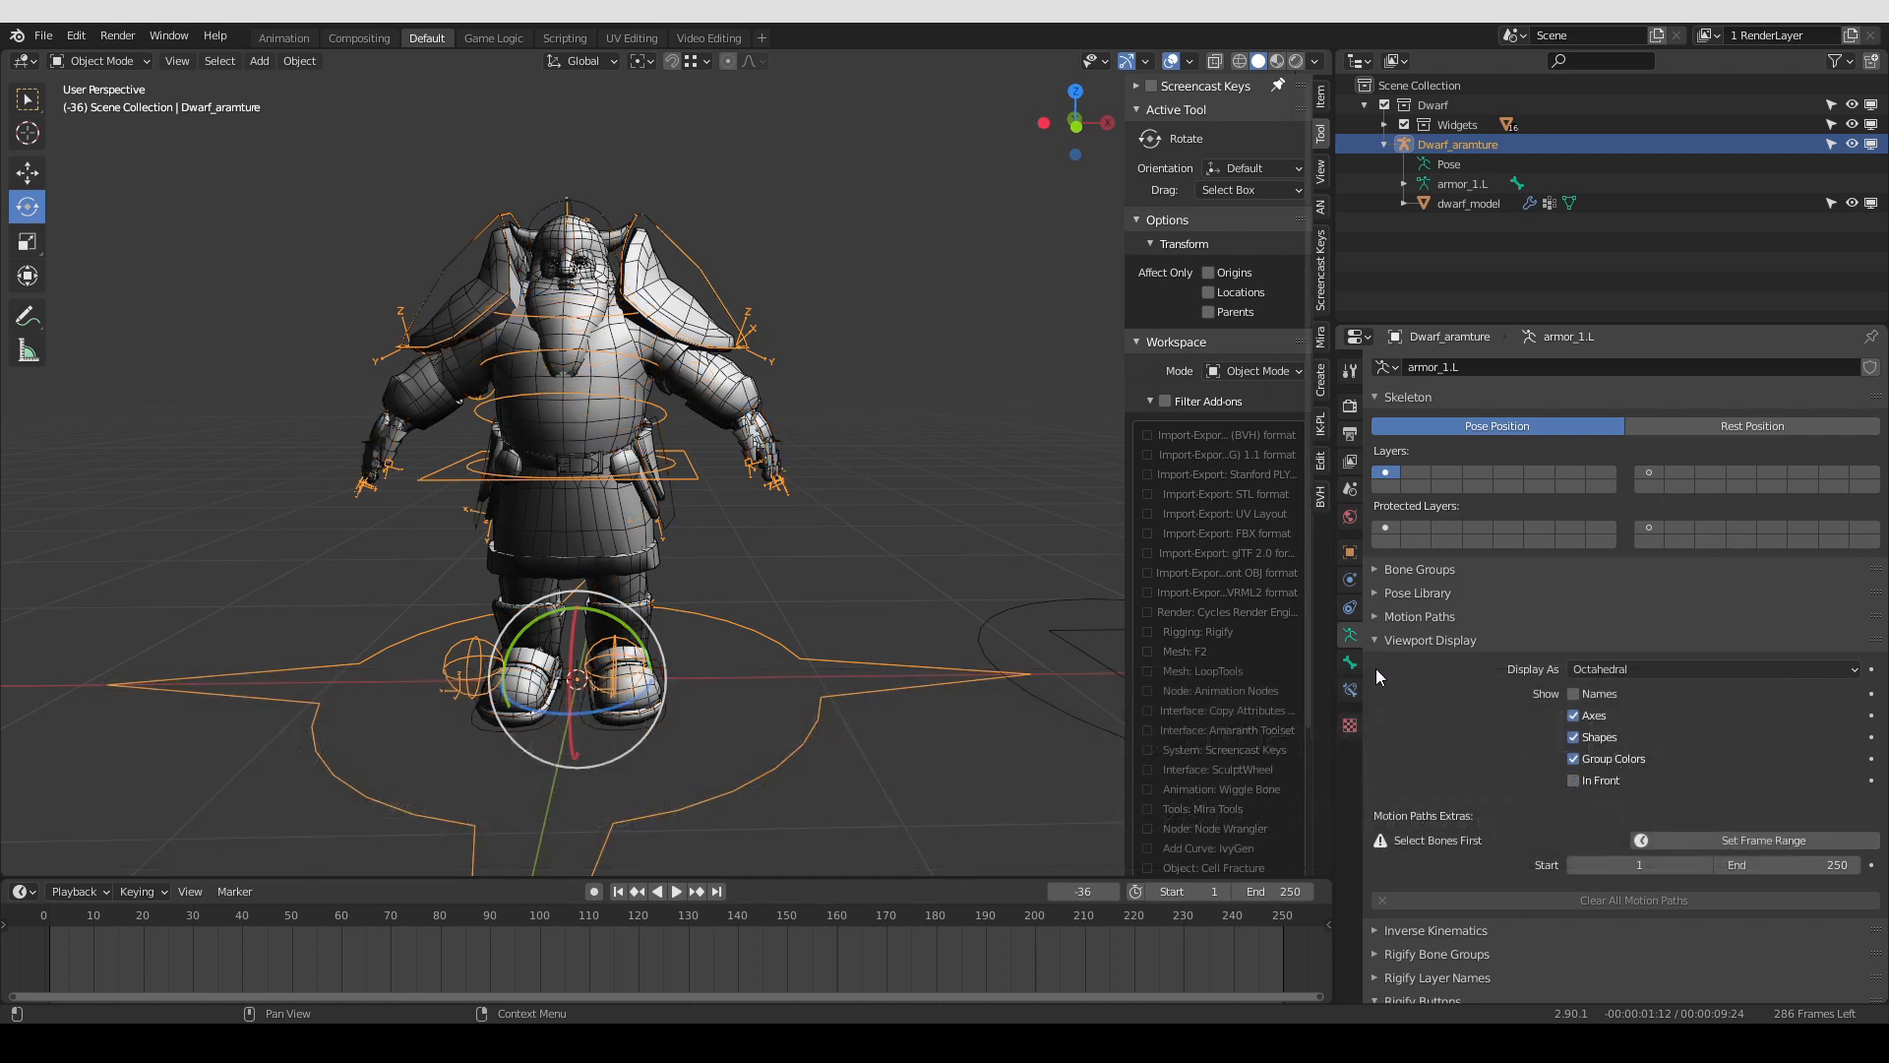
pyautogui.click(1422, 569)
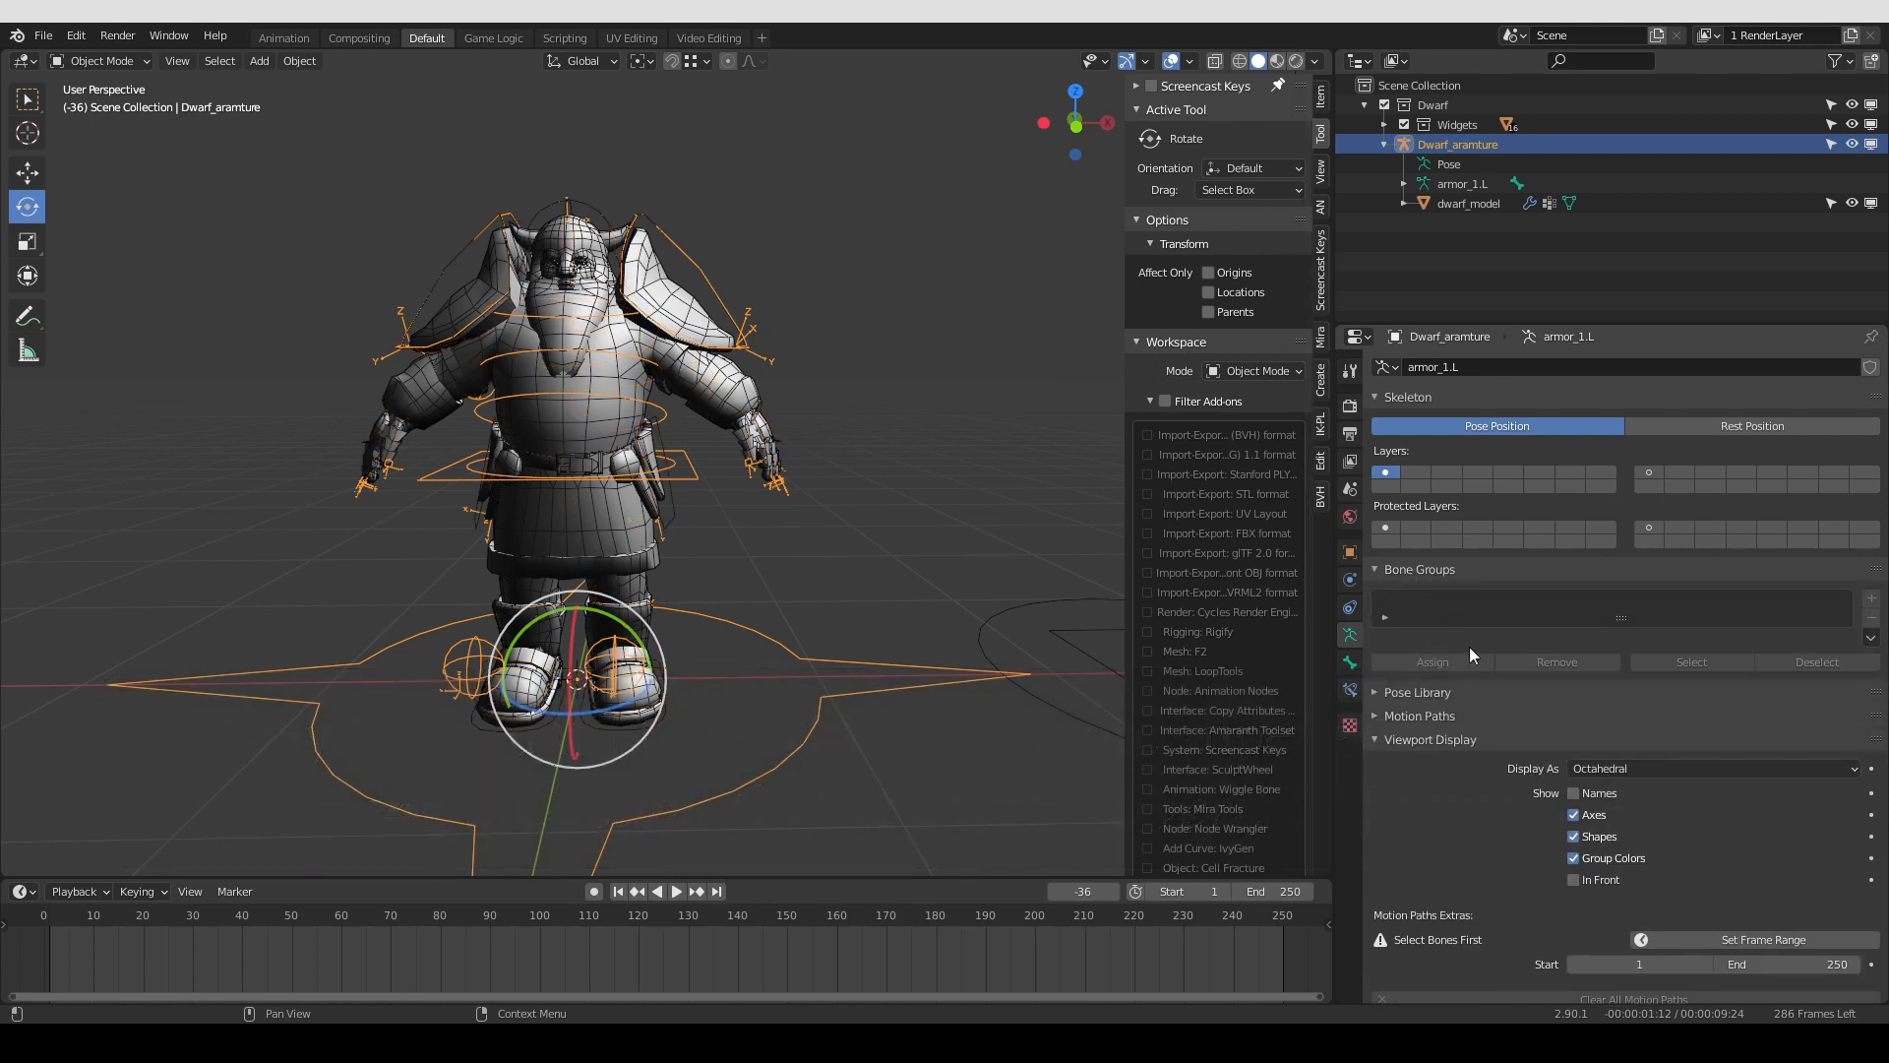
# In pose mode, add a bone group named Props to the dwarf armature and give it the 11 - Theme Color Set
pyautogui.moveTo(1622, 617); pyautogui.dragTo(1625, 656)
pyautogui.hotkey('ctrl', 'Tab')
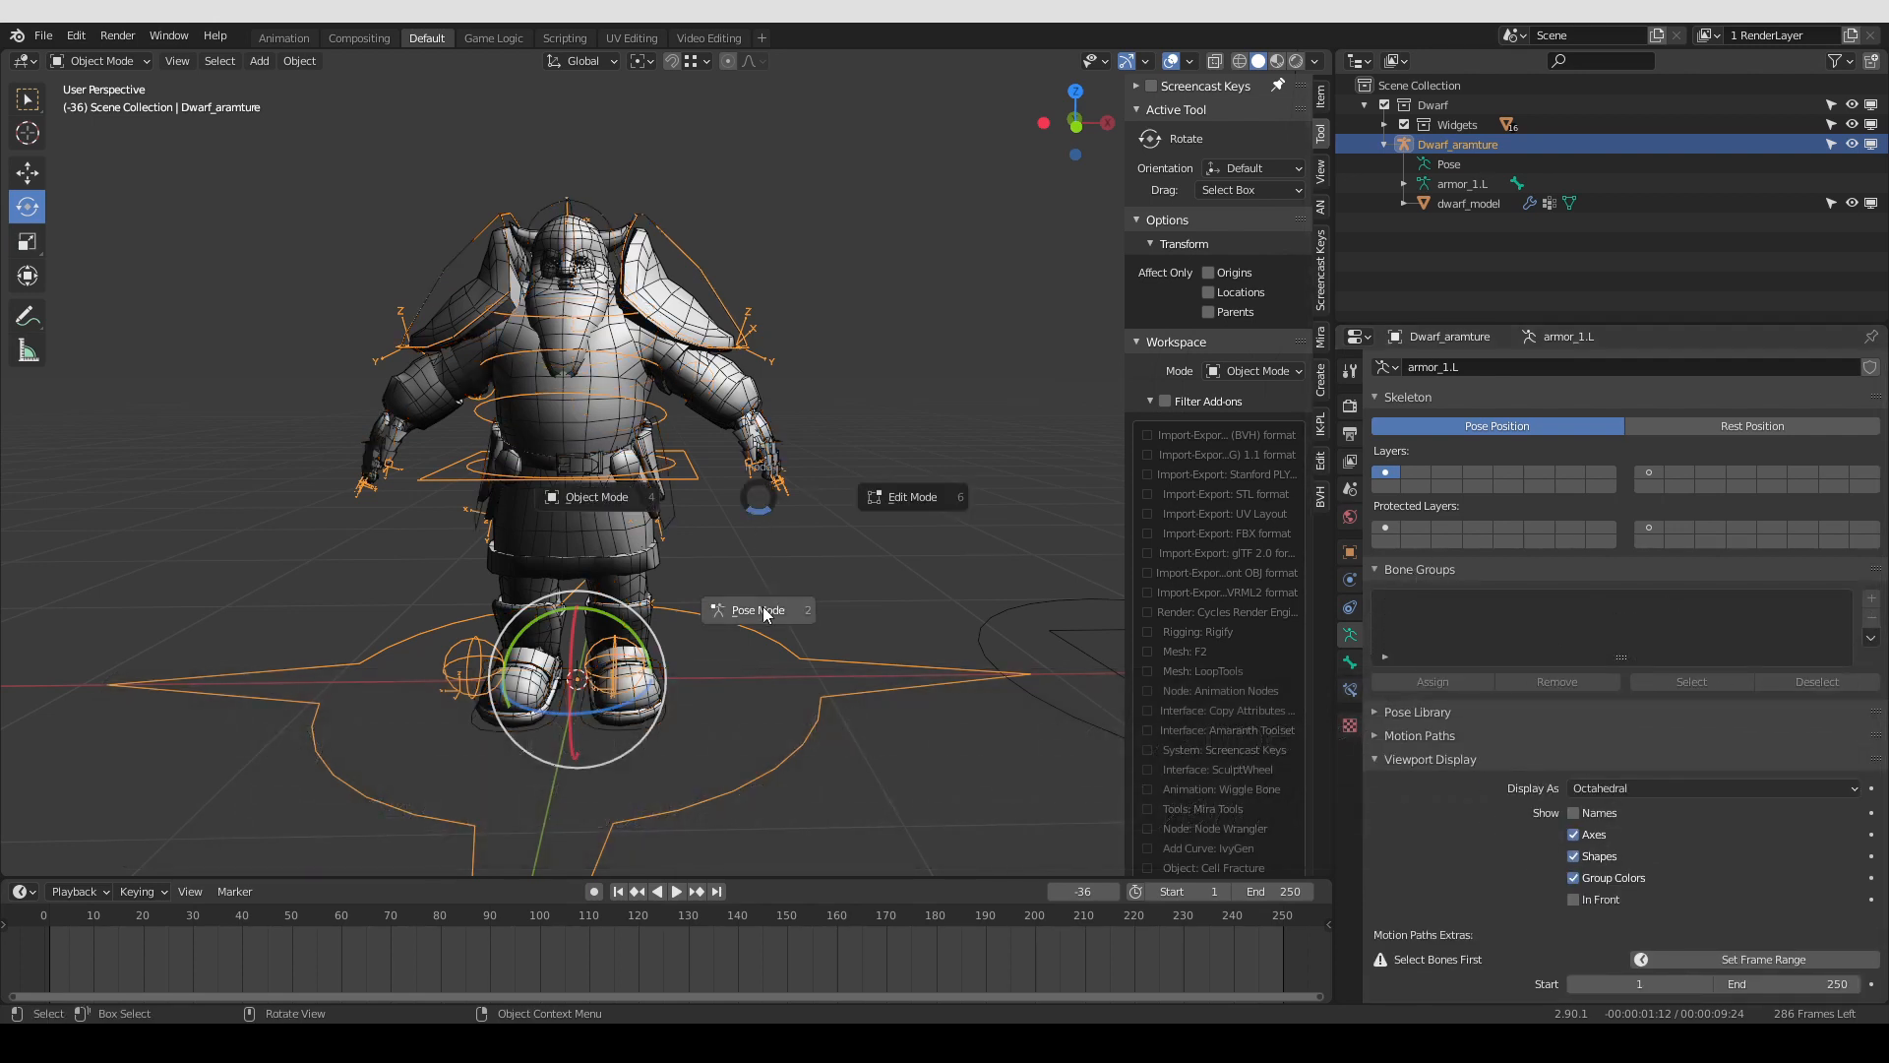
pyautogui.click(764, 612)
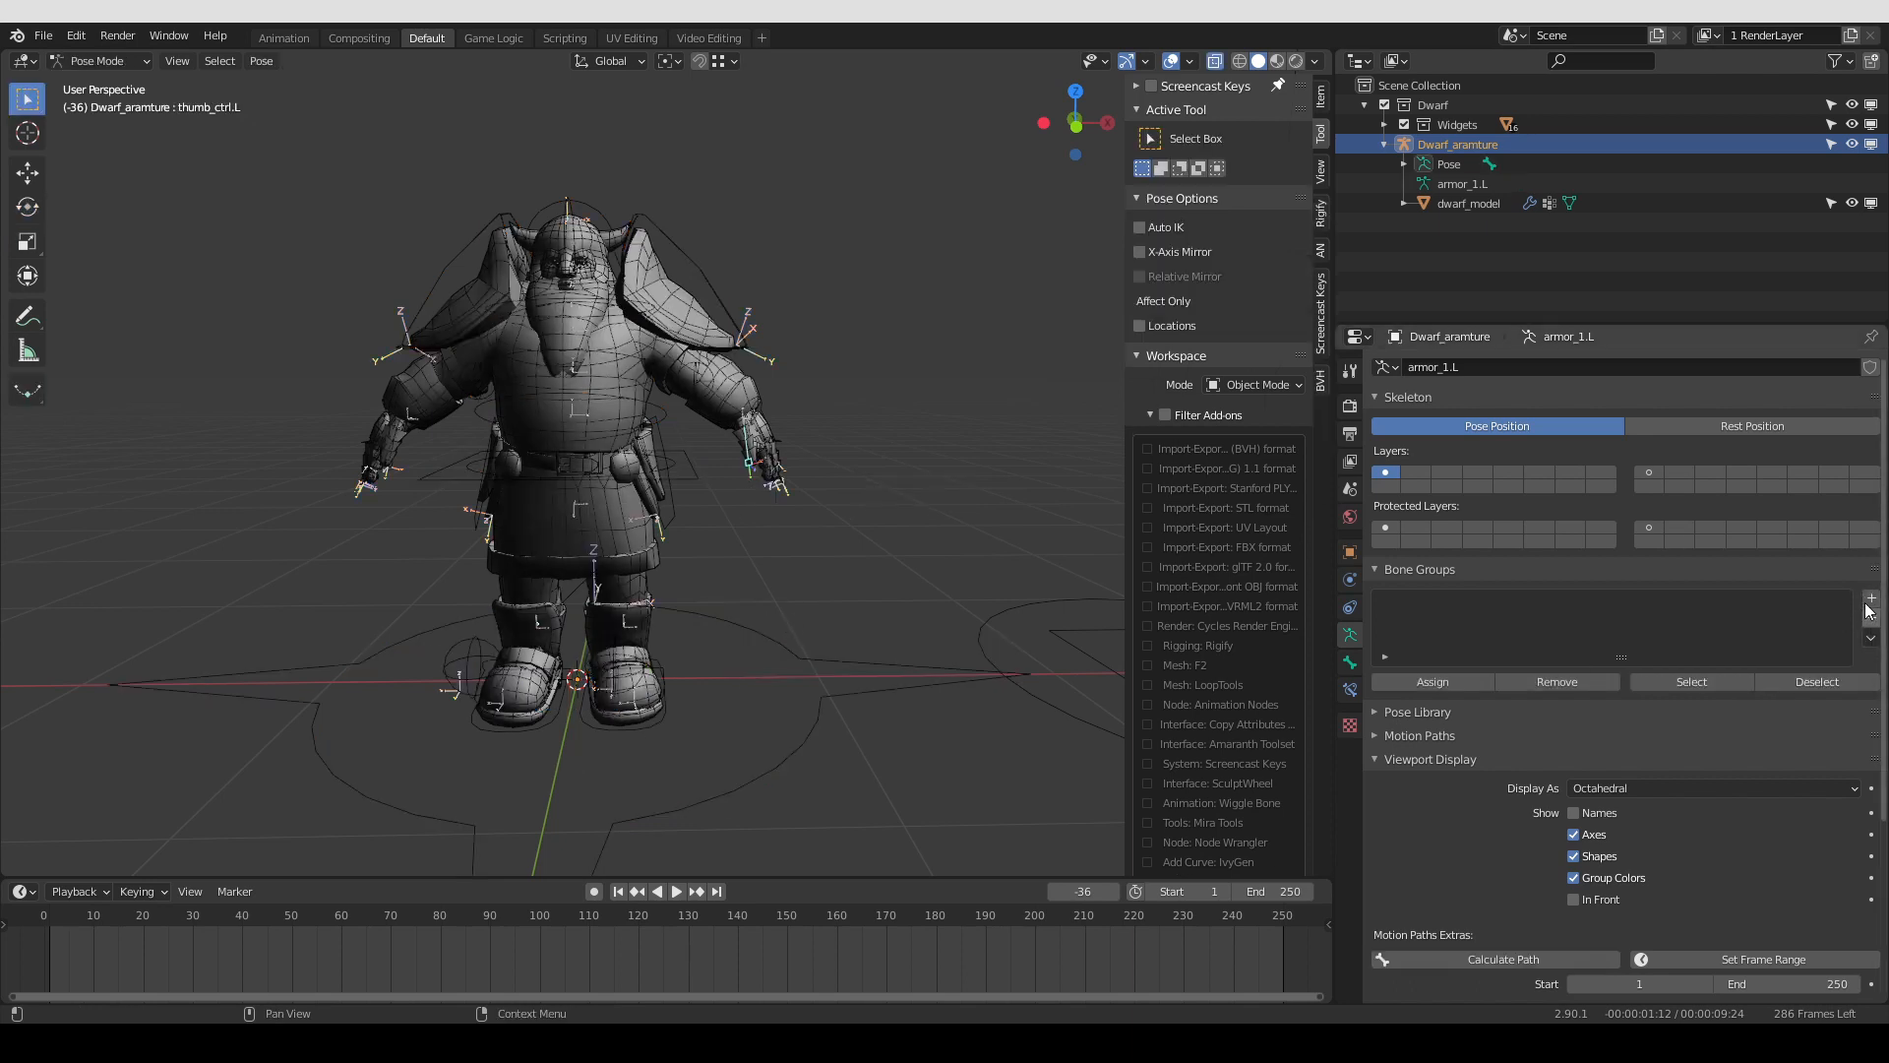
pyautogui.moveTo(1624, 658); pyautogui.dragTo(1635, 687)
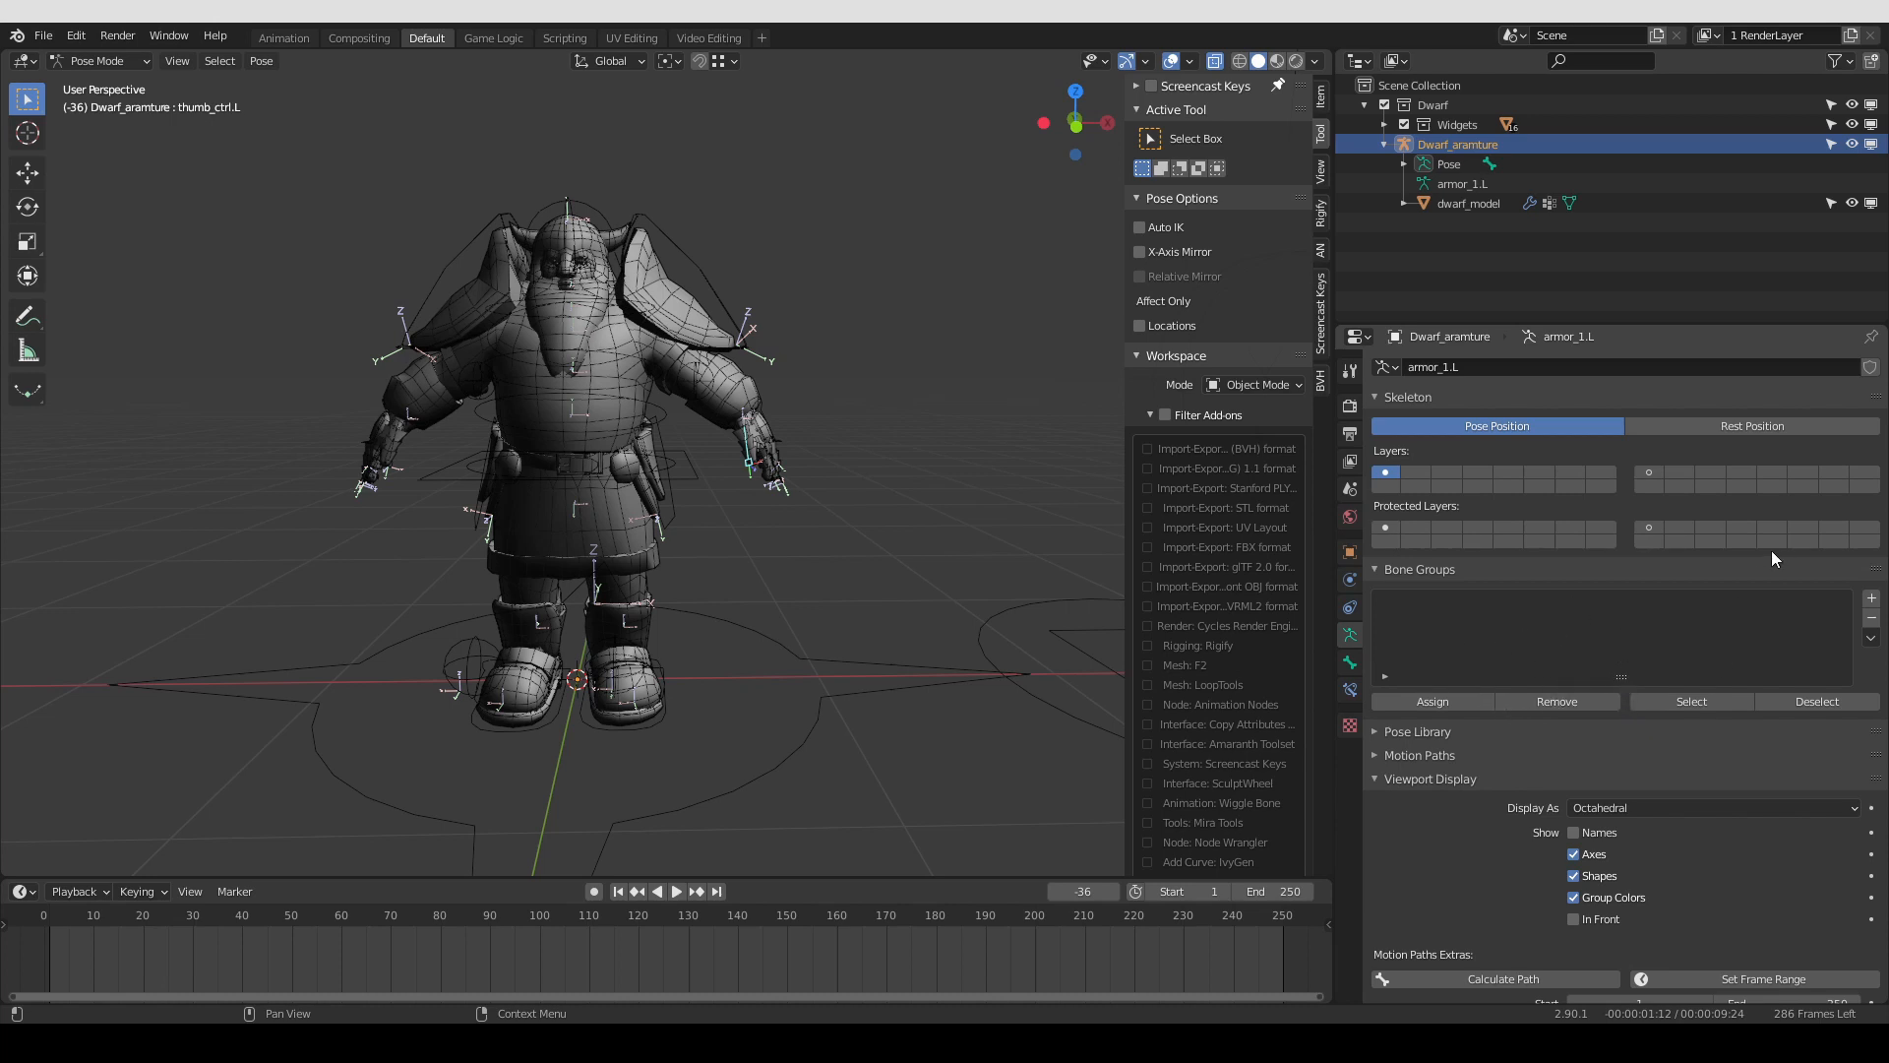
pyautogui.click(1871, 599)
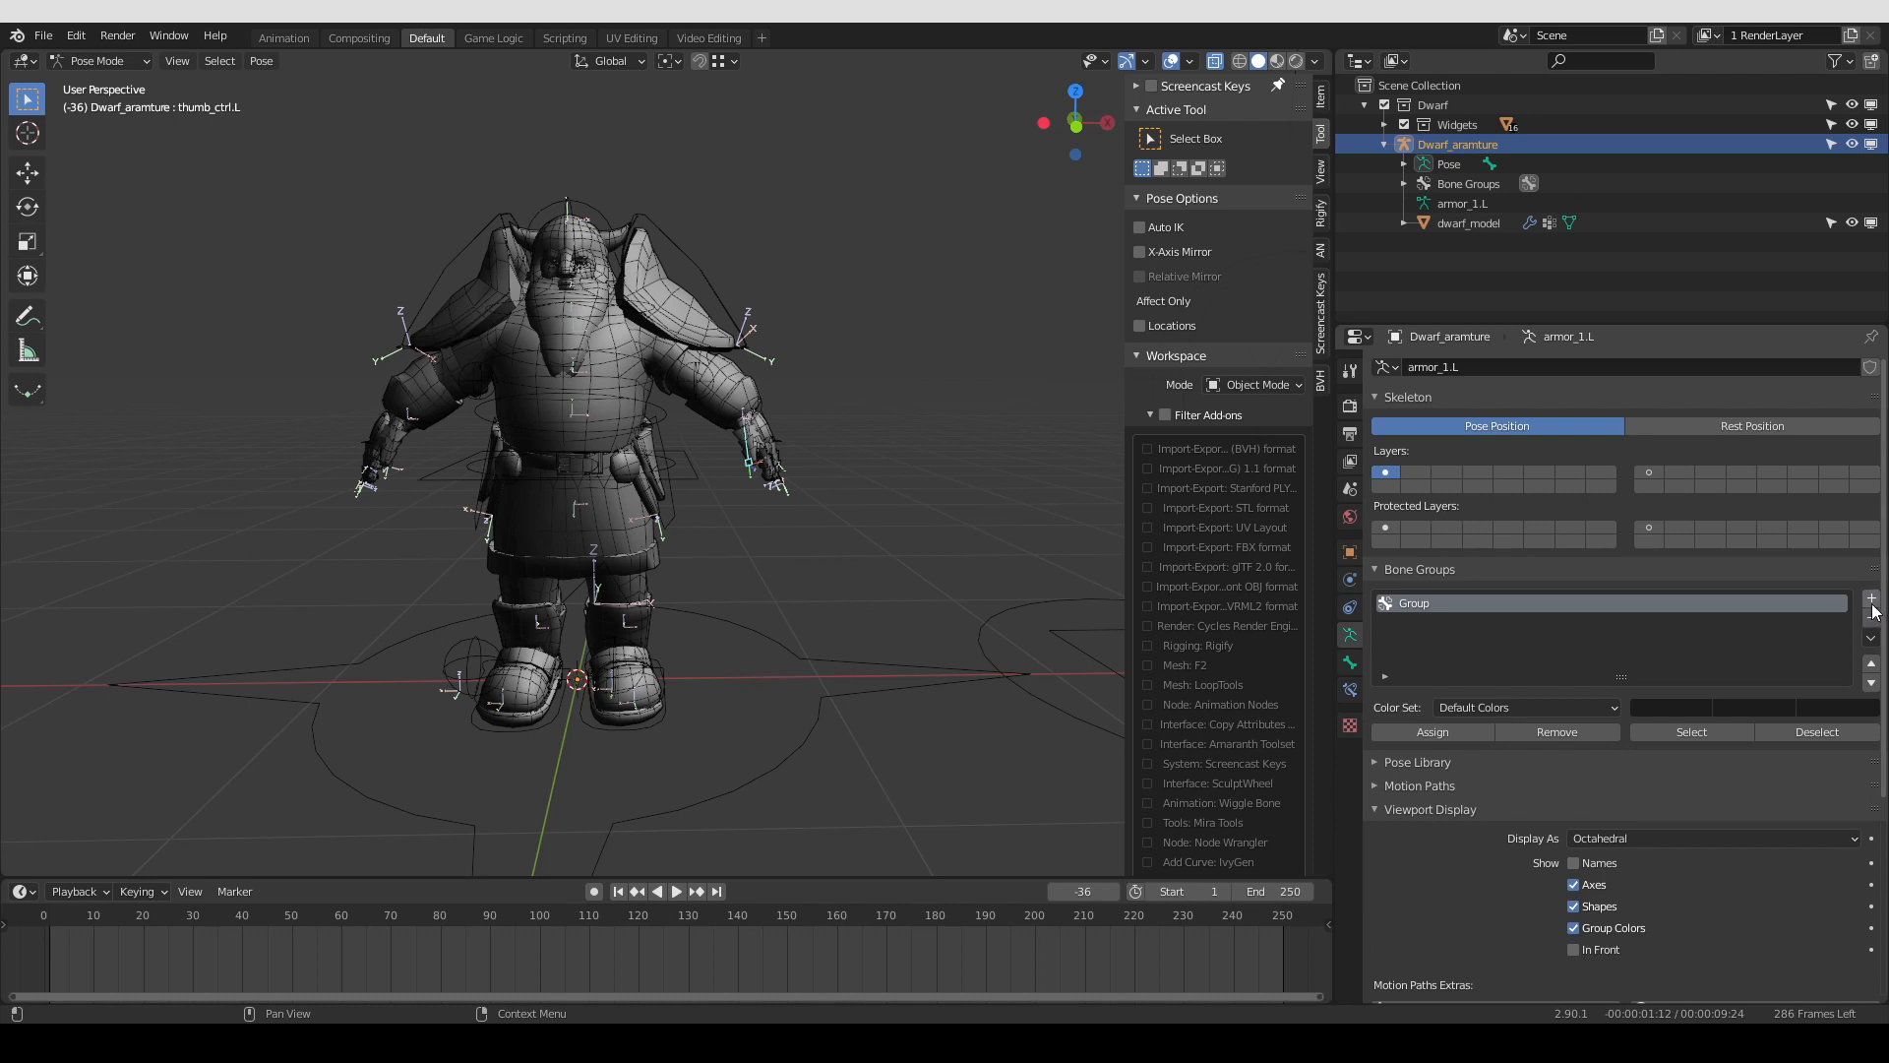
pyautogui.doubleClick(1410, 607)
pyautogui.write('Prop')
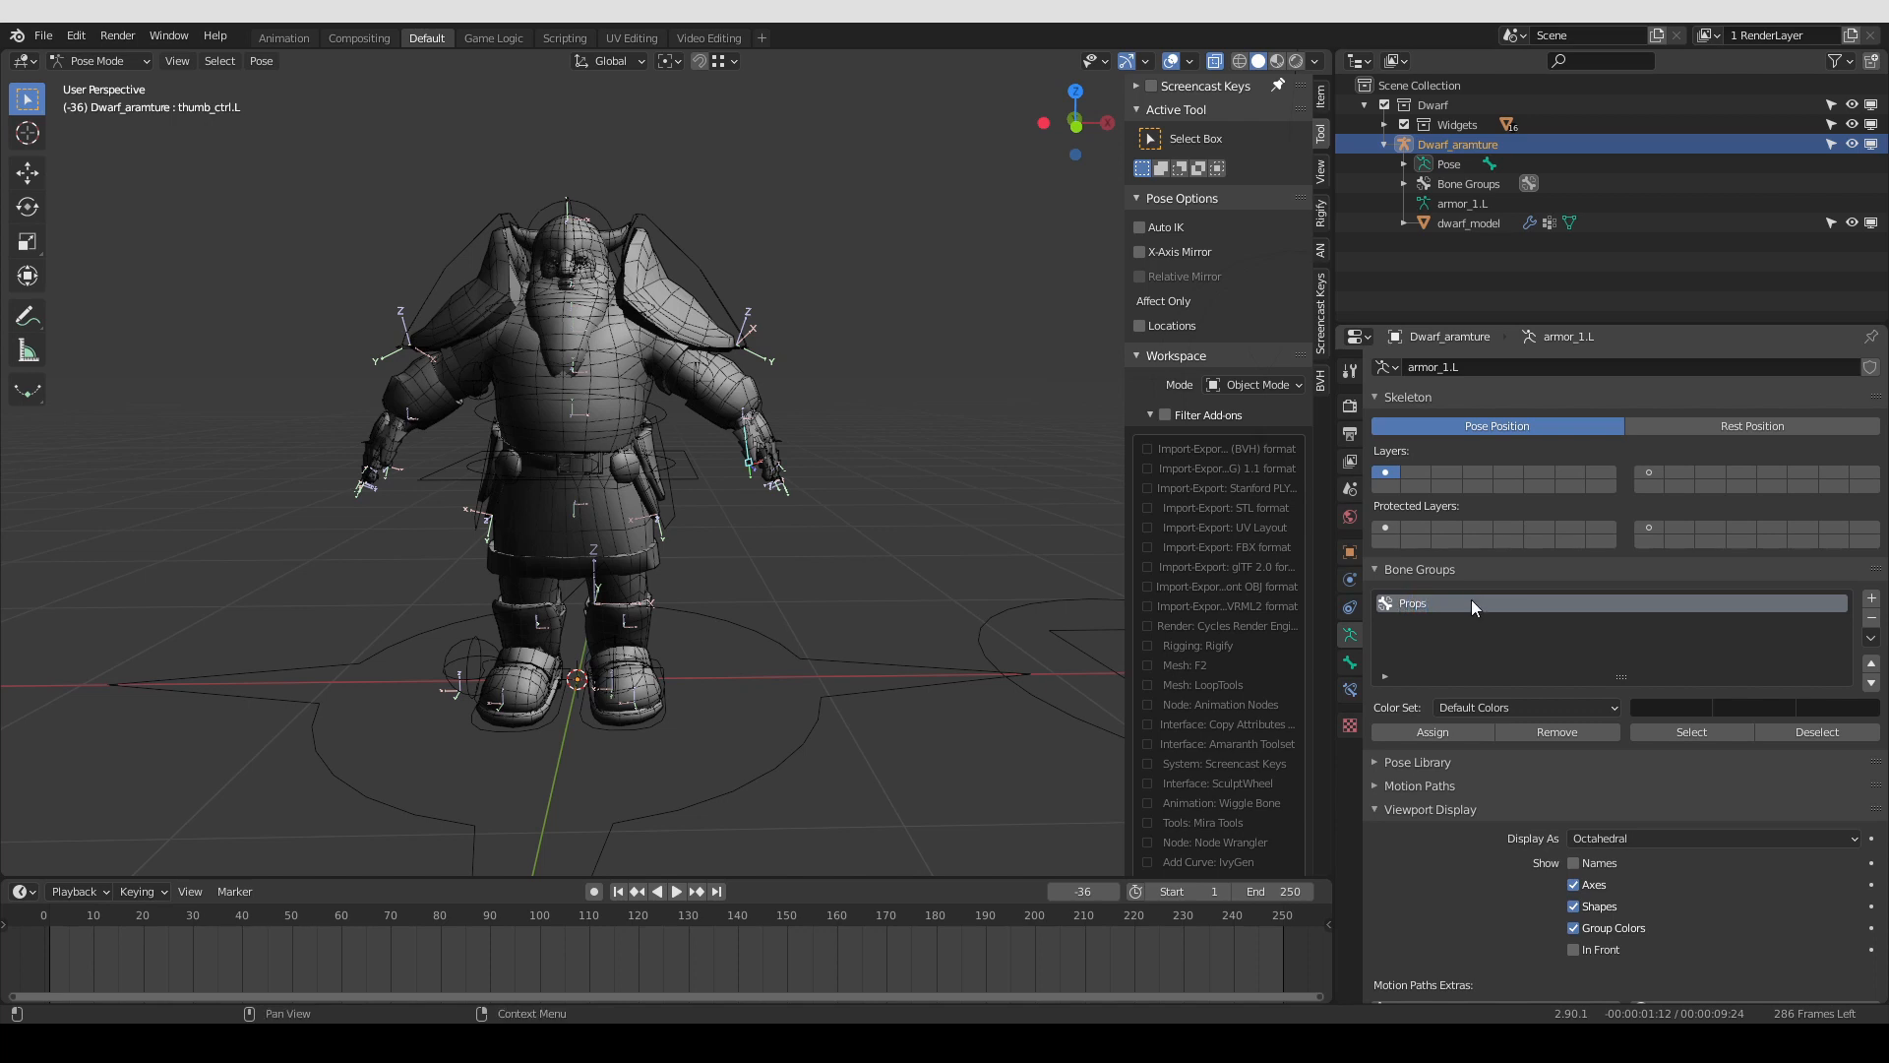
pyautogui.click(1501, 704)
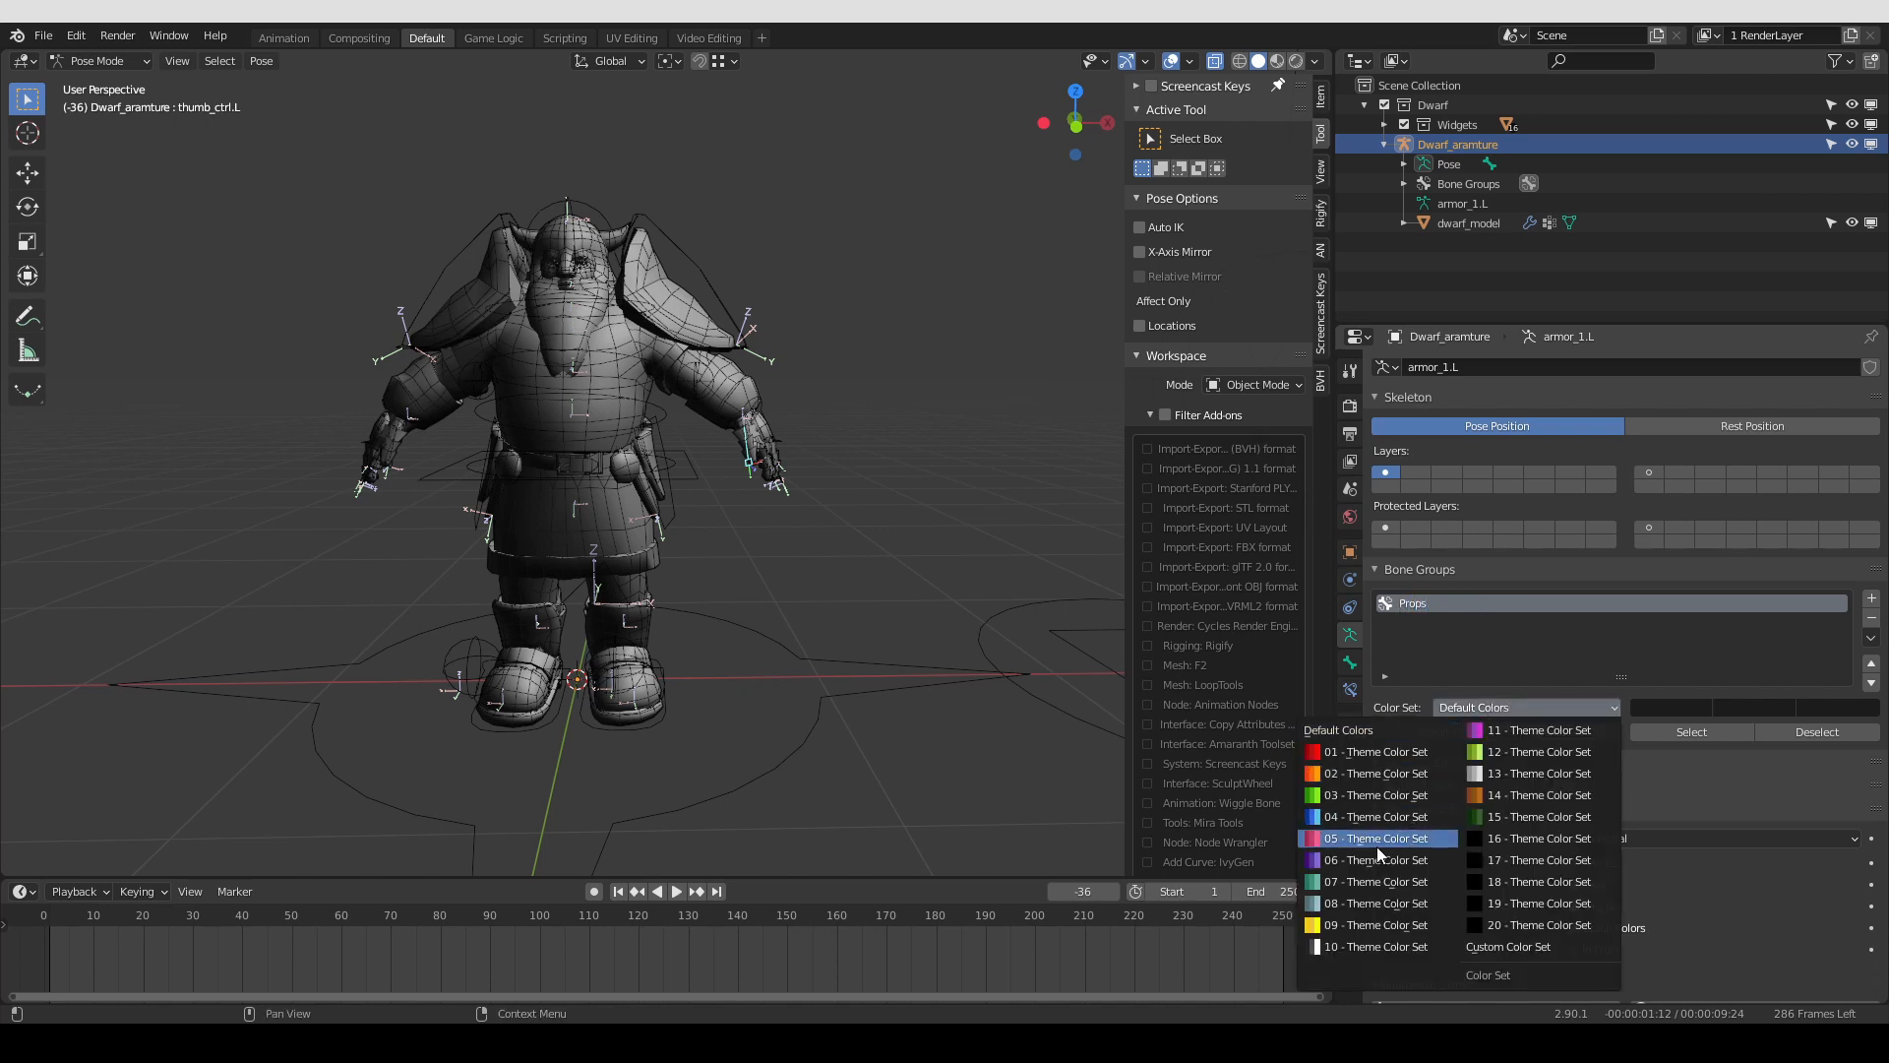
pyautogui.click(1562, 730)
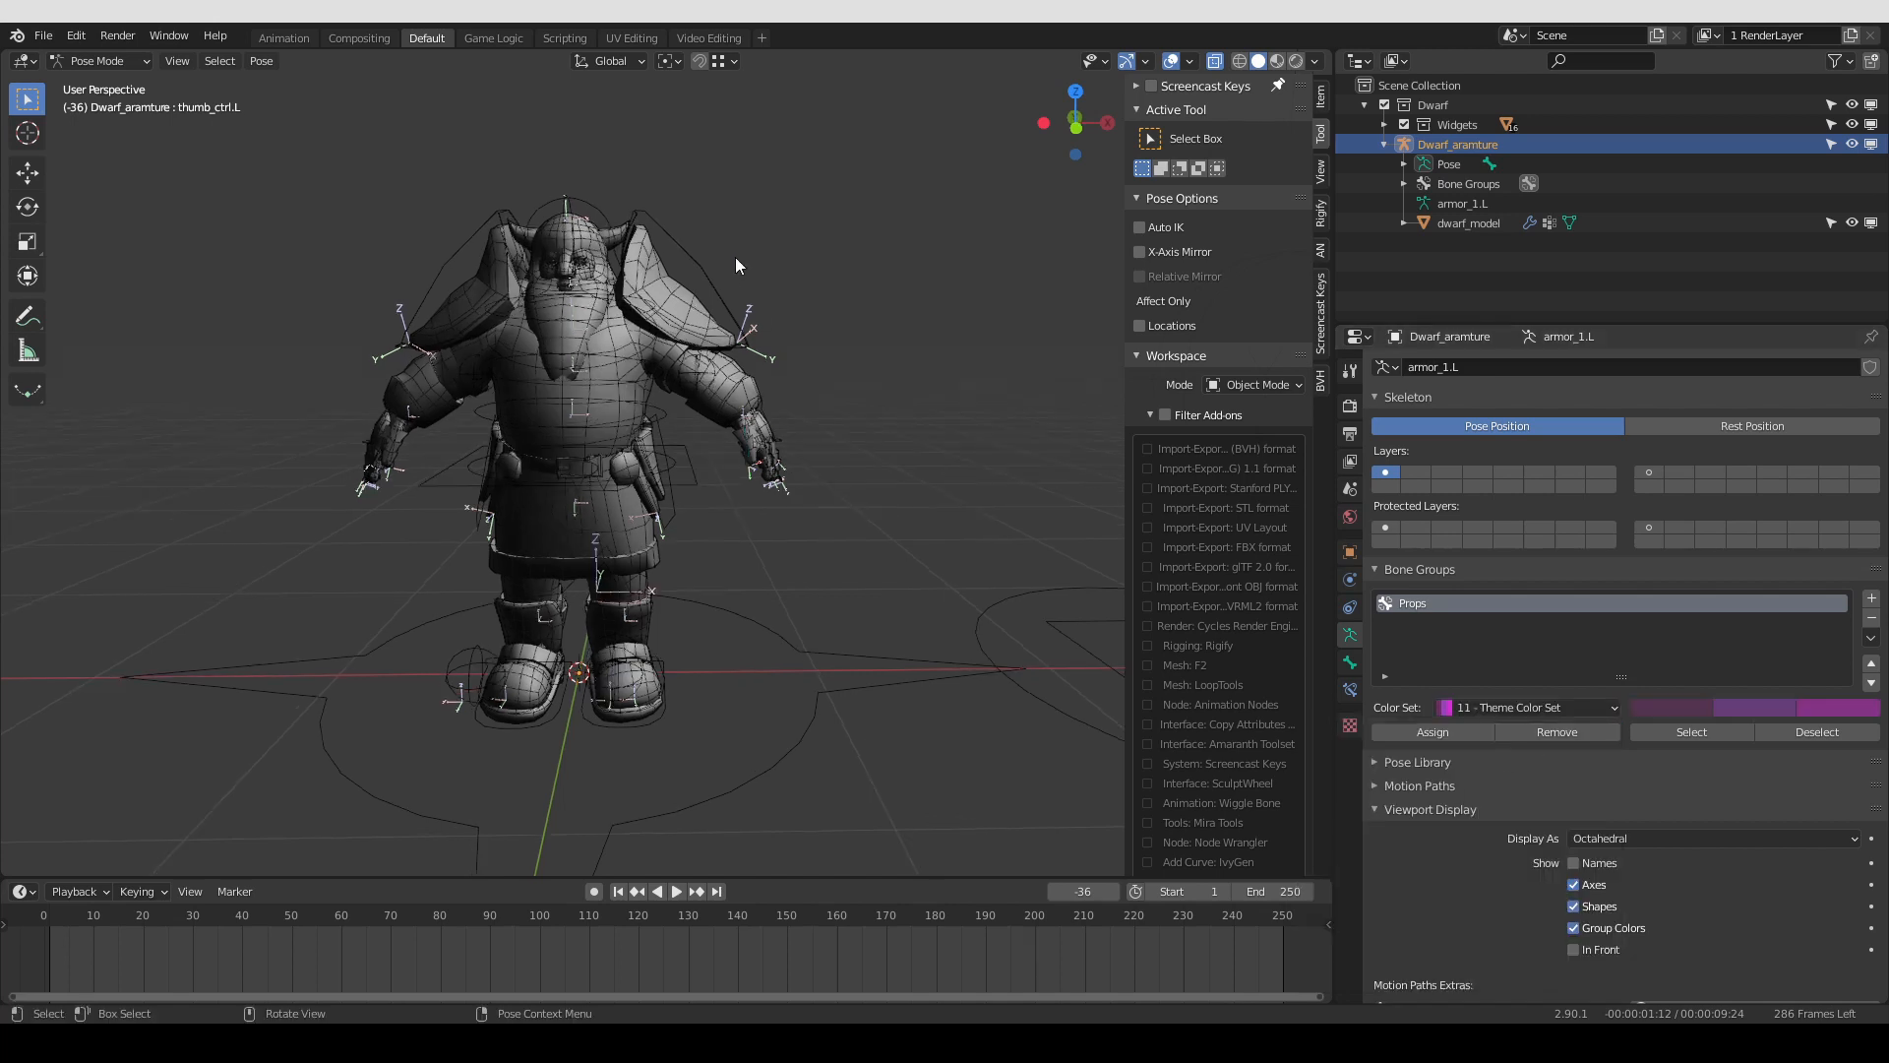
# Assign the shoulder armor bones and the side bones at the dwarf's waist to the Props group
pyautogui.click(467, 522)
pyautogui.keyDown('shift'); pyautogui.click(677, 512); pyautogui.keyUp('shift')
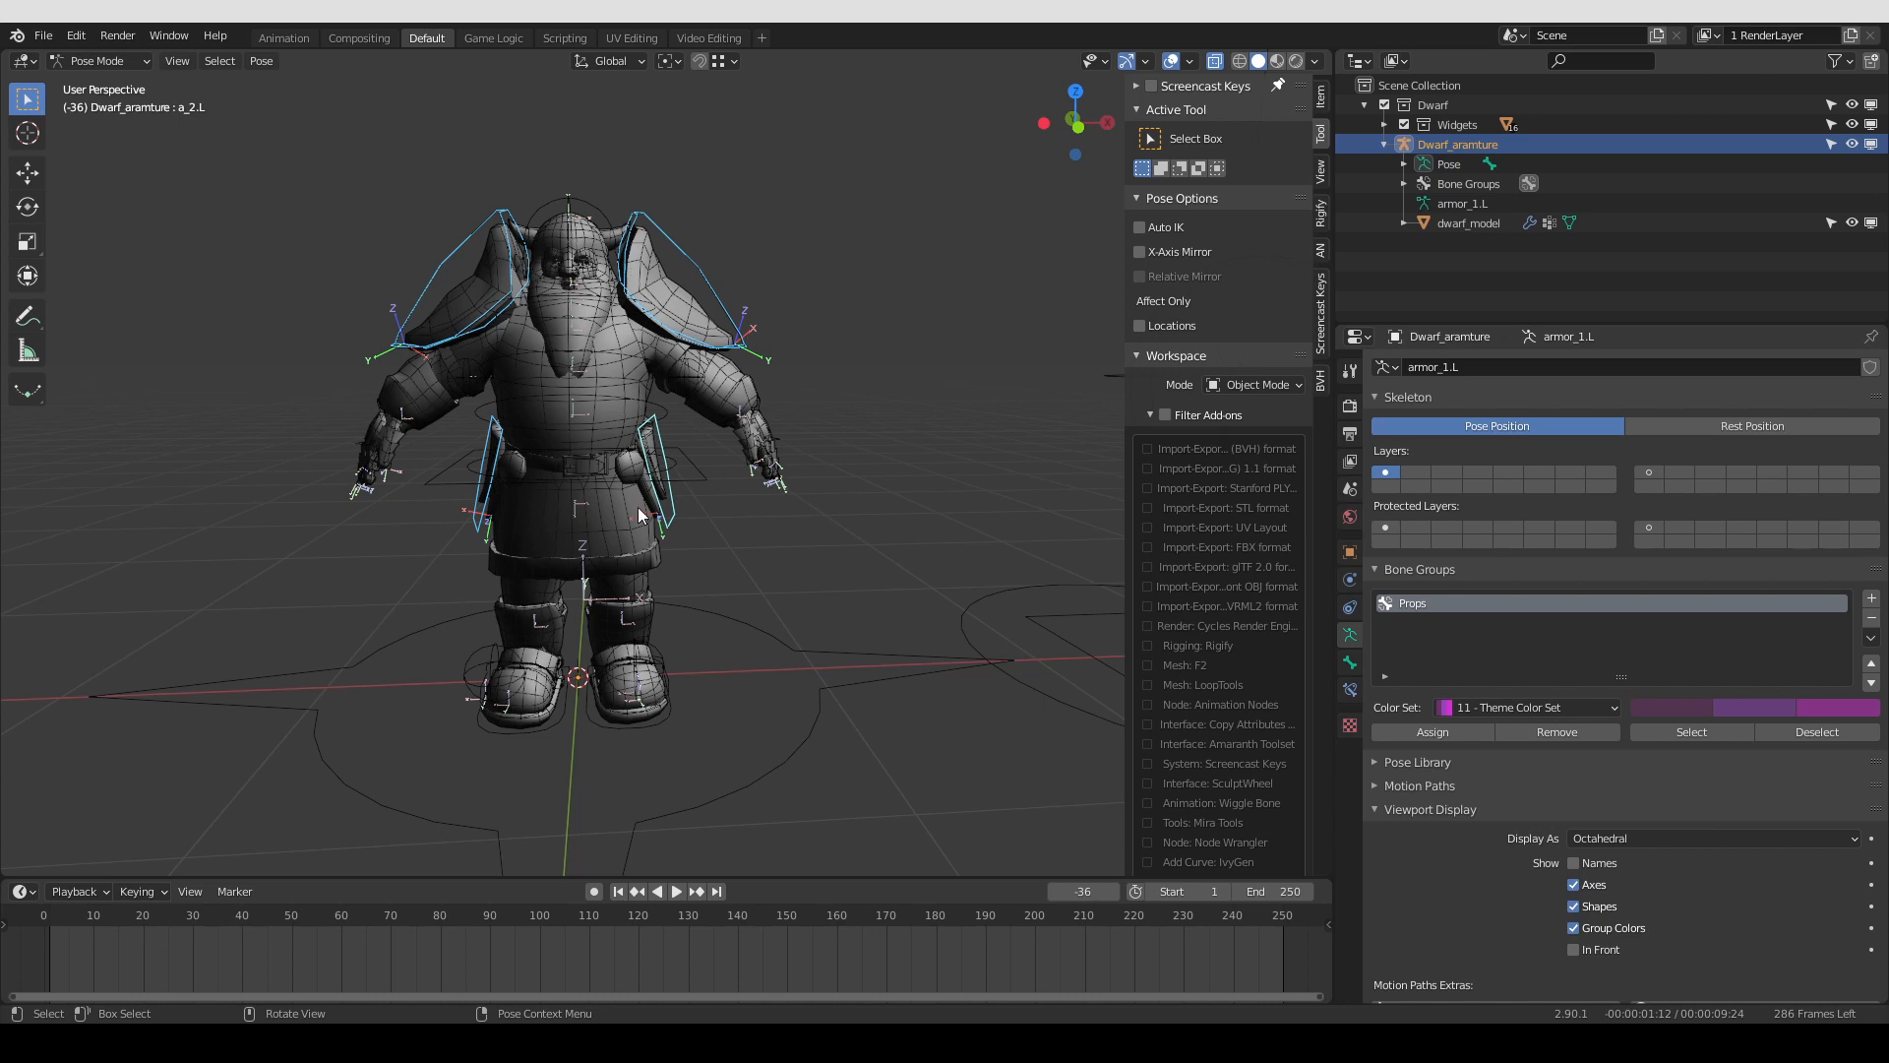
pyautogui.click(1441, 732)
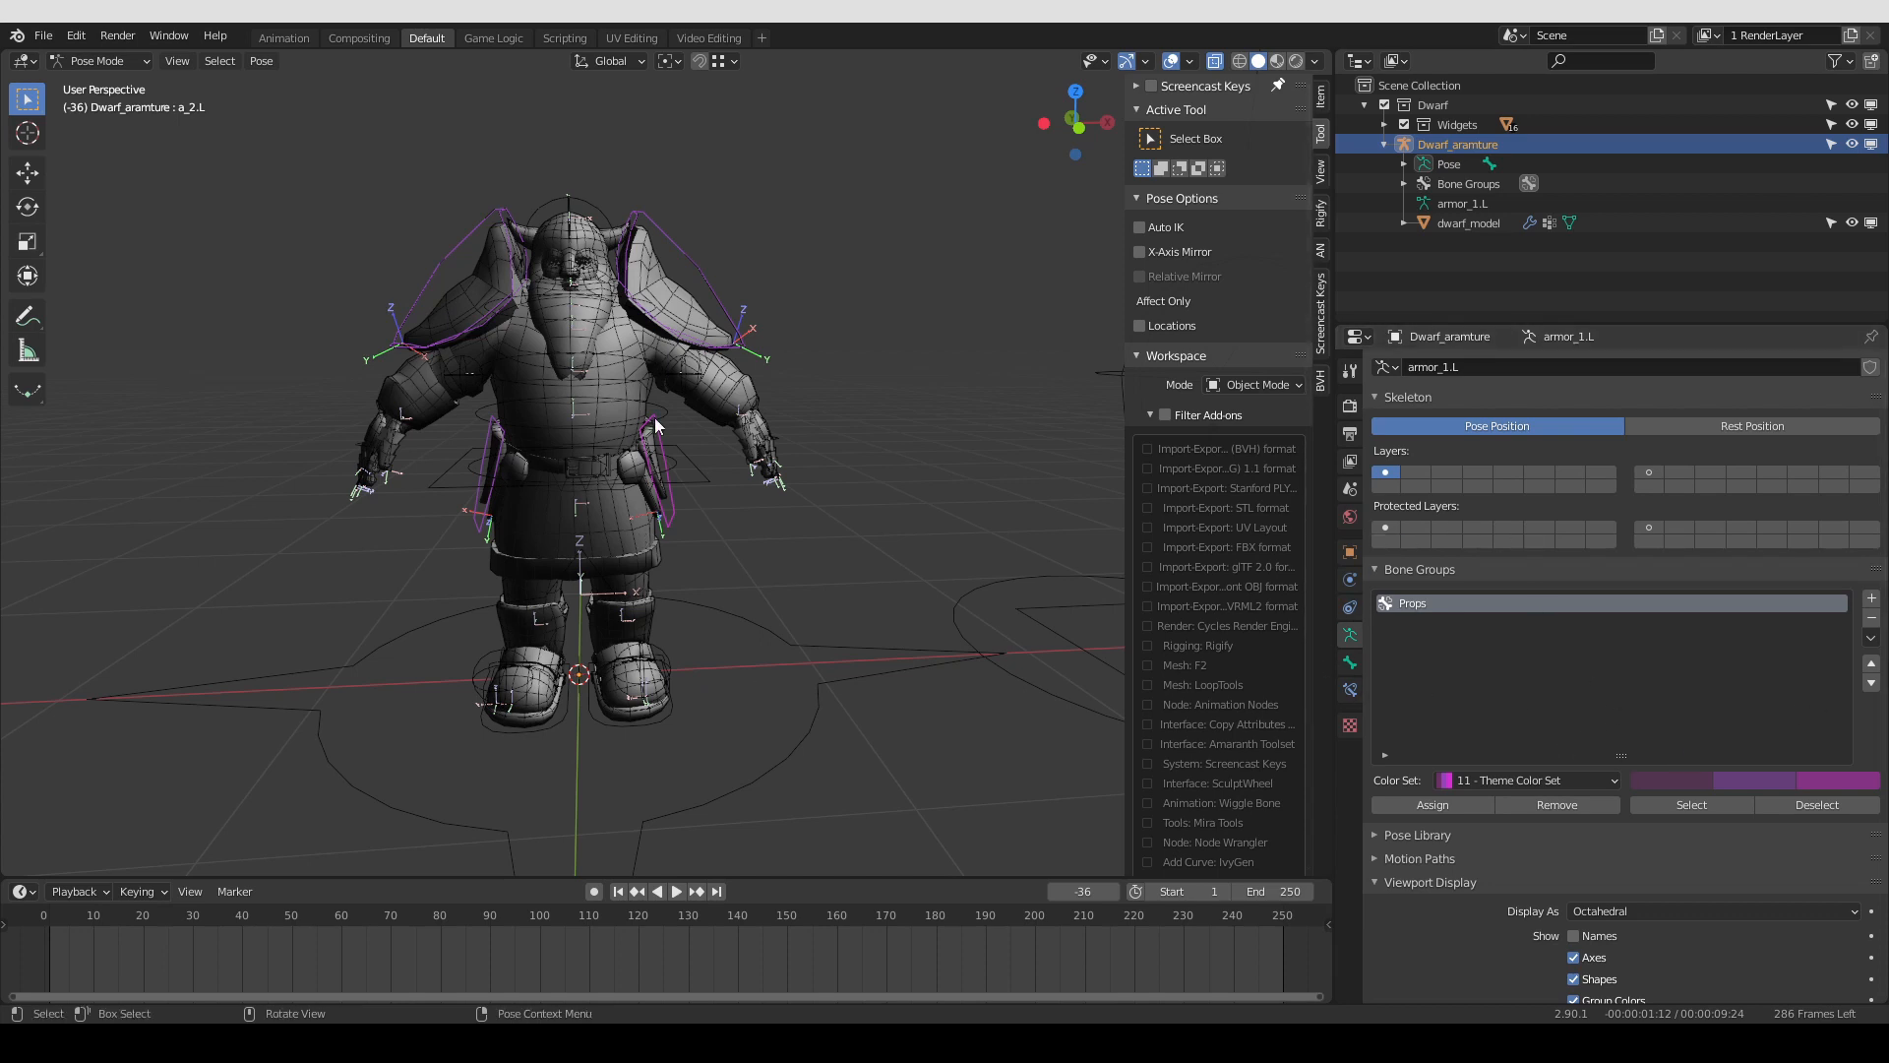
# Add two more bone groups named Spine and Pelvis
pyautogui.click(1871, 598)
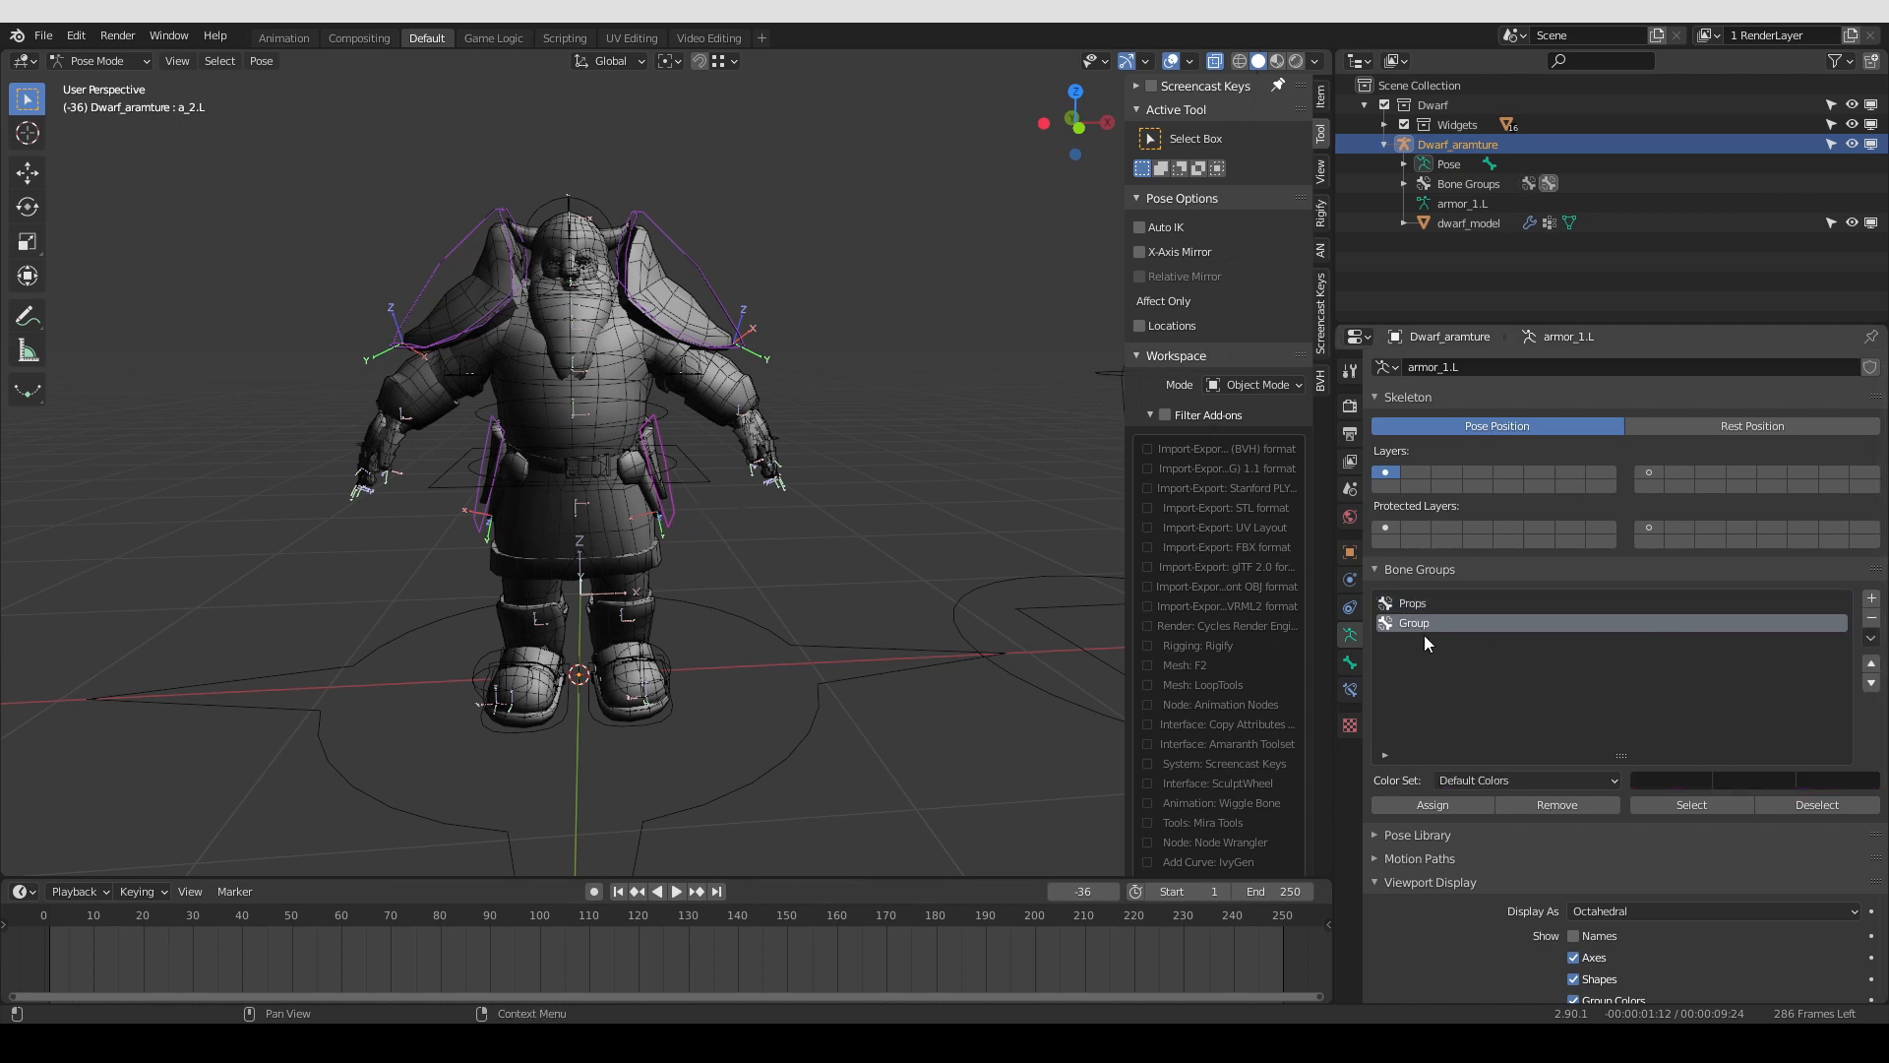
pyautogui.doubleClick(1457, 626)
pyautogui.write('Spine')
pyautogui.press('Return')
pyautogui.click(1872, 598)
pyautogui.doubleClick(1482, 646)
pyautogui.write('Pelvis')
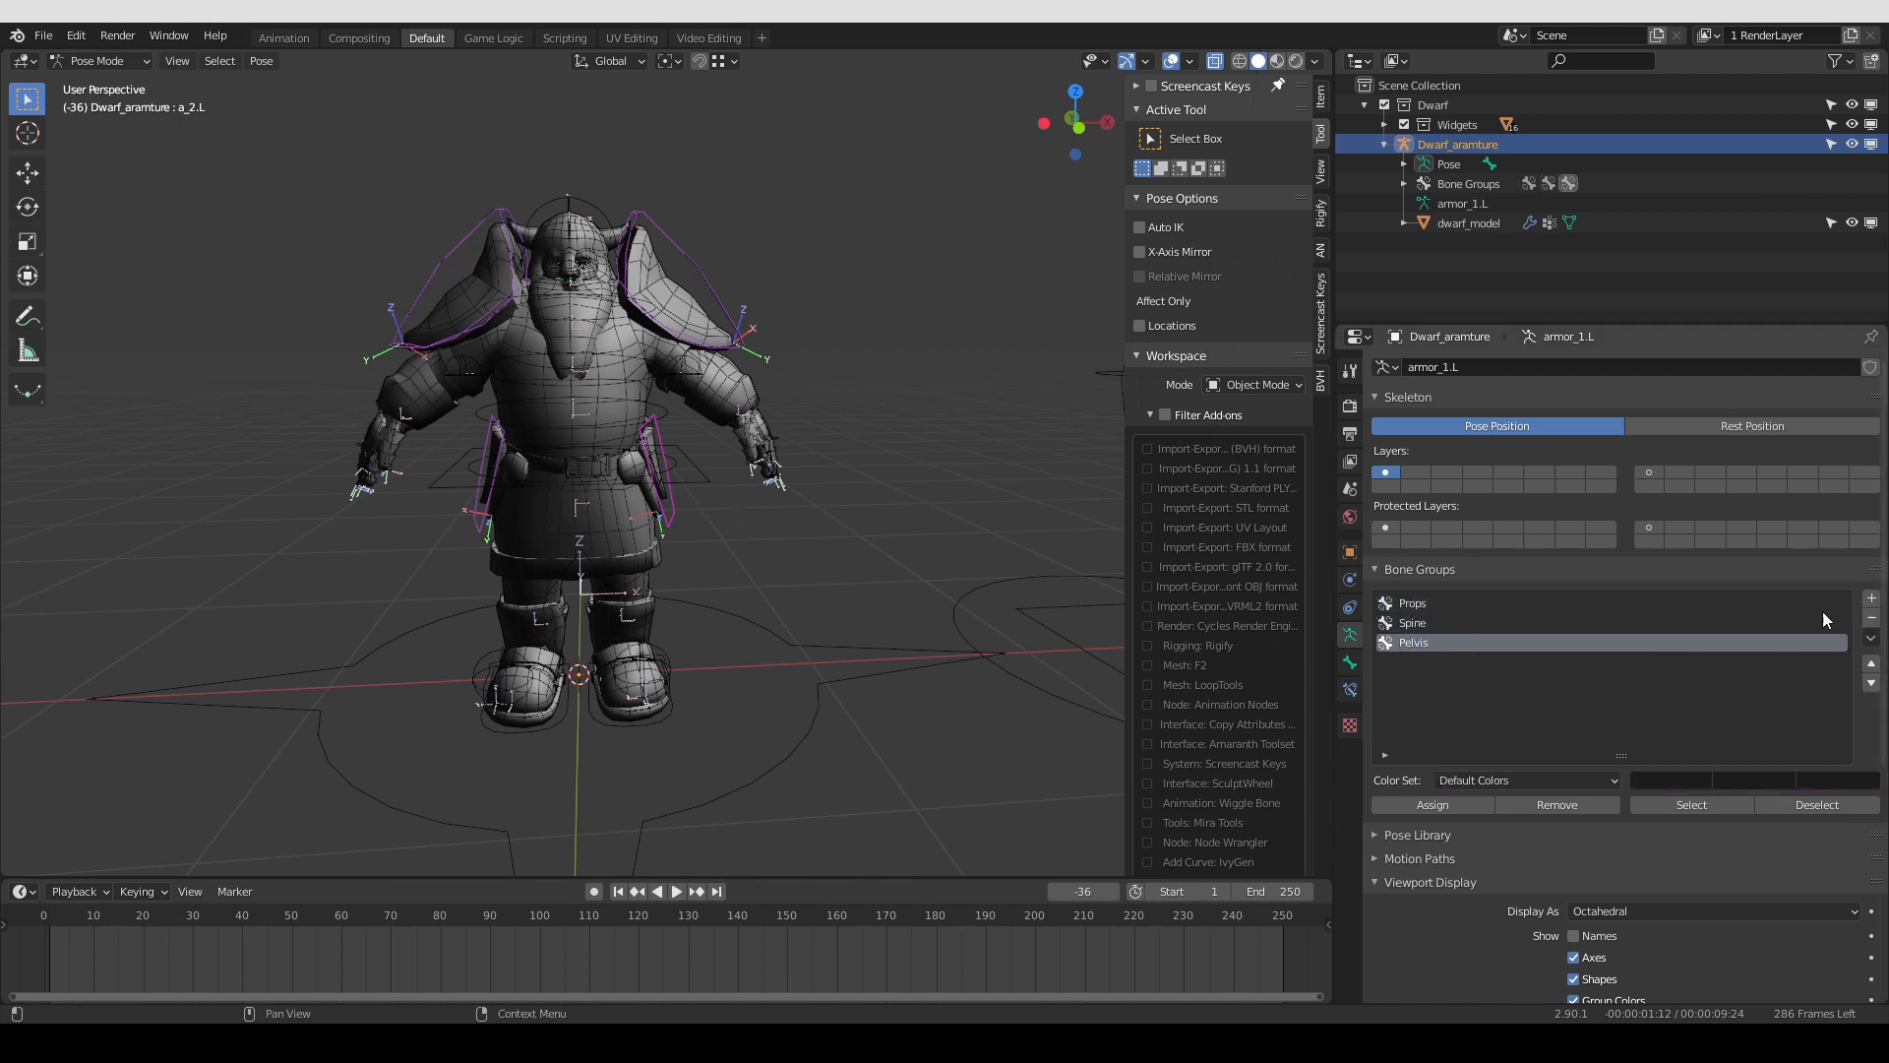
# Add three further bone groups named Root, Left and Right
pyautogui.click(1872, 598)
pyautogui.doubleClick(1414, 663)
pyautogui.write('Root')
pyautogui.click(1871, 598)
pyautogui.doubleClick(1410, 681)
pyautogui.write('Left')
pyautogui.click(1872, 598)
pyautogui.doubleClick(1414, 701)
pyautogui.write('Right')
pyautogui.press('Return')
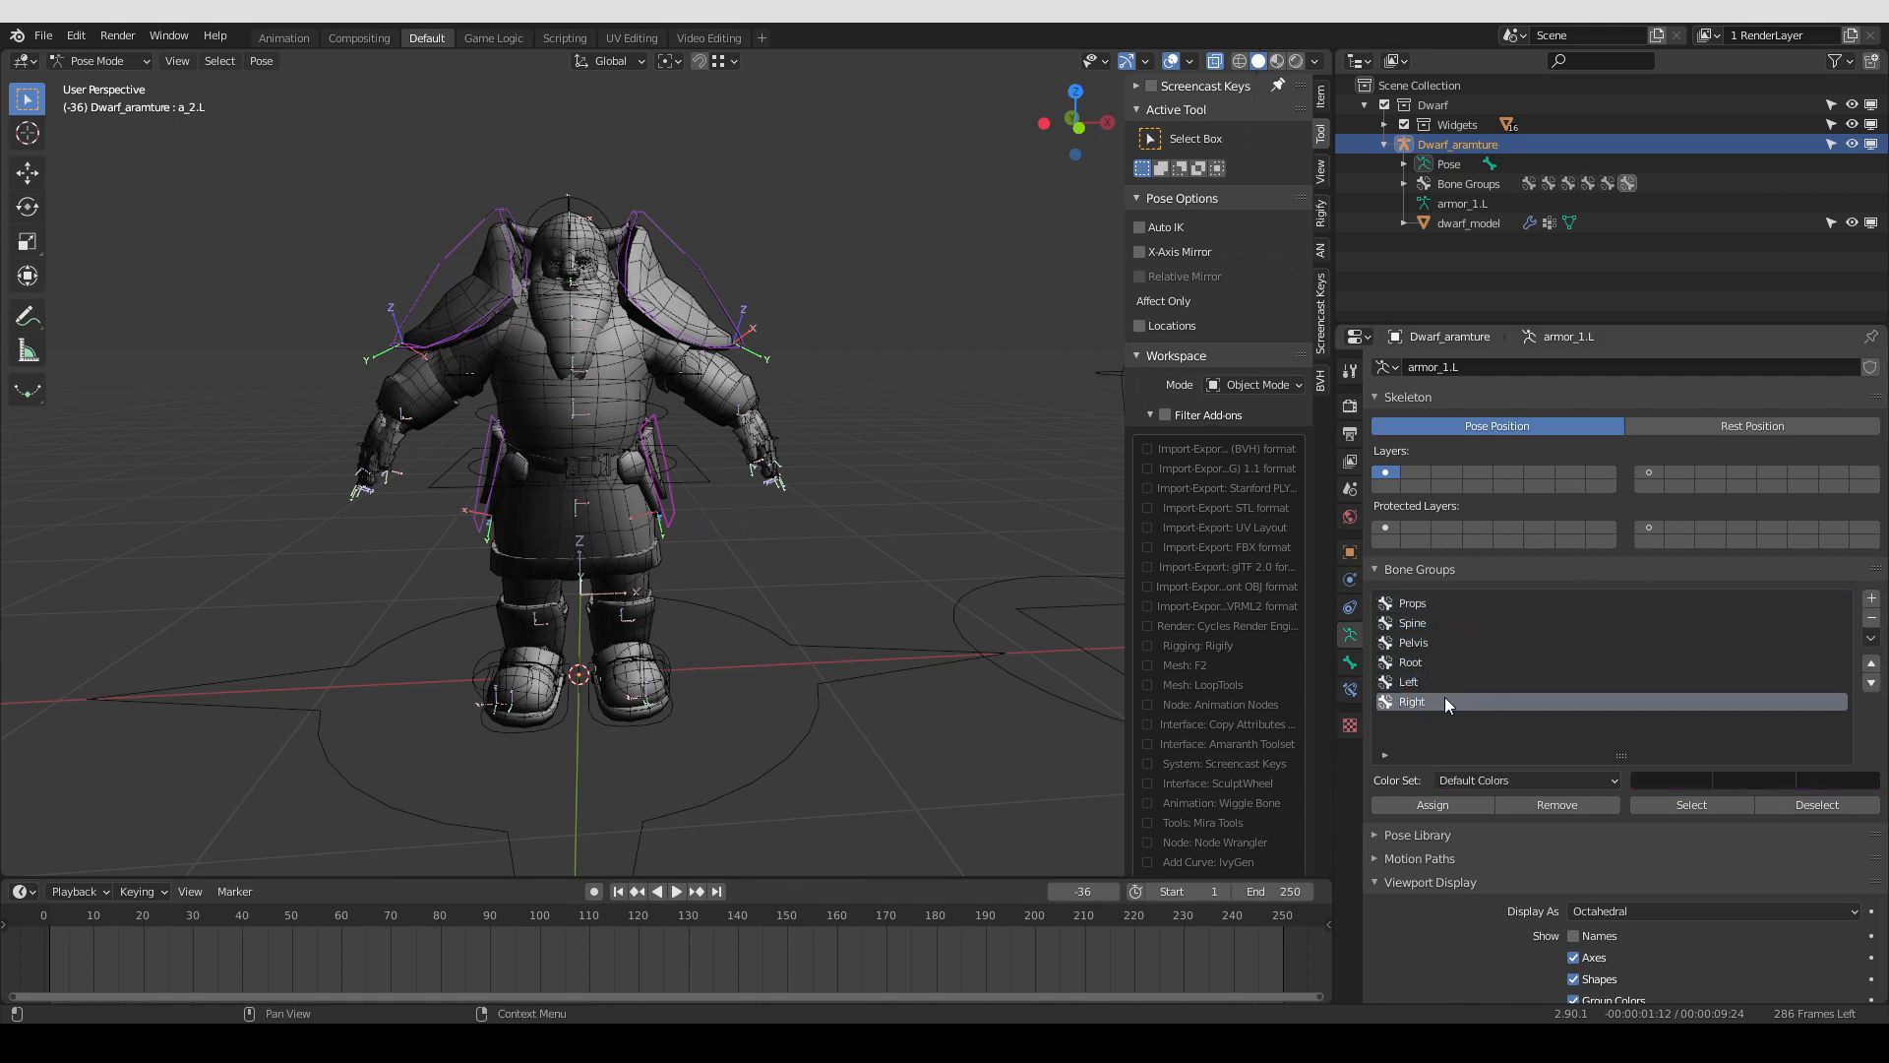
# Assign the torso ring controls and the head control to the Spine group, using the 03 - Theme Color Set
pyautogui.click(576, 448)
pyautogui.keyDown('shift'); pyautogui.click(581, 399); pyautogui.keyUp('shift')
pyautogui.keyDown('shift'); pyautogui.click(587, 354); pyautogui.keyUp('shift')
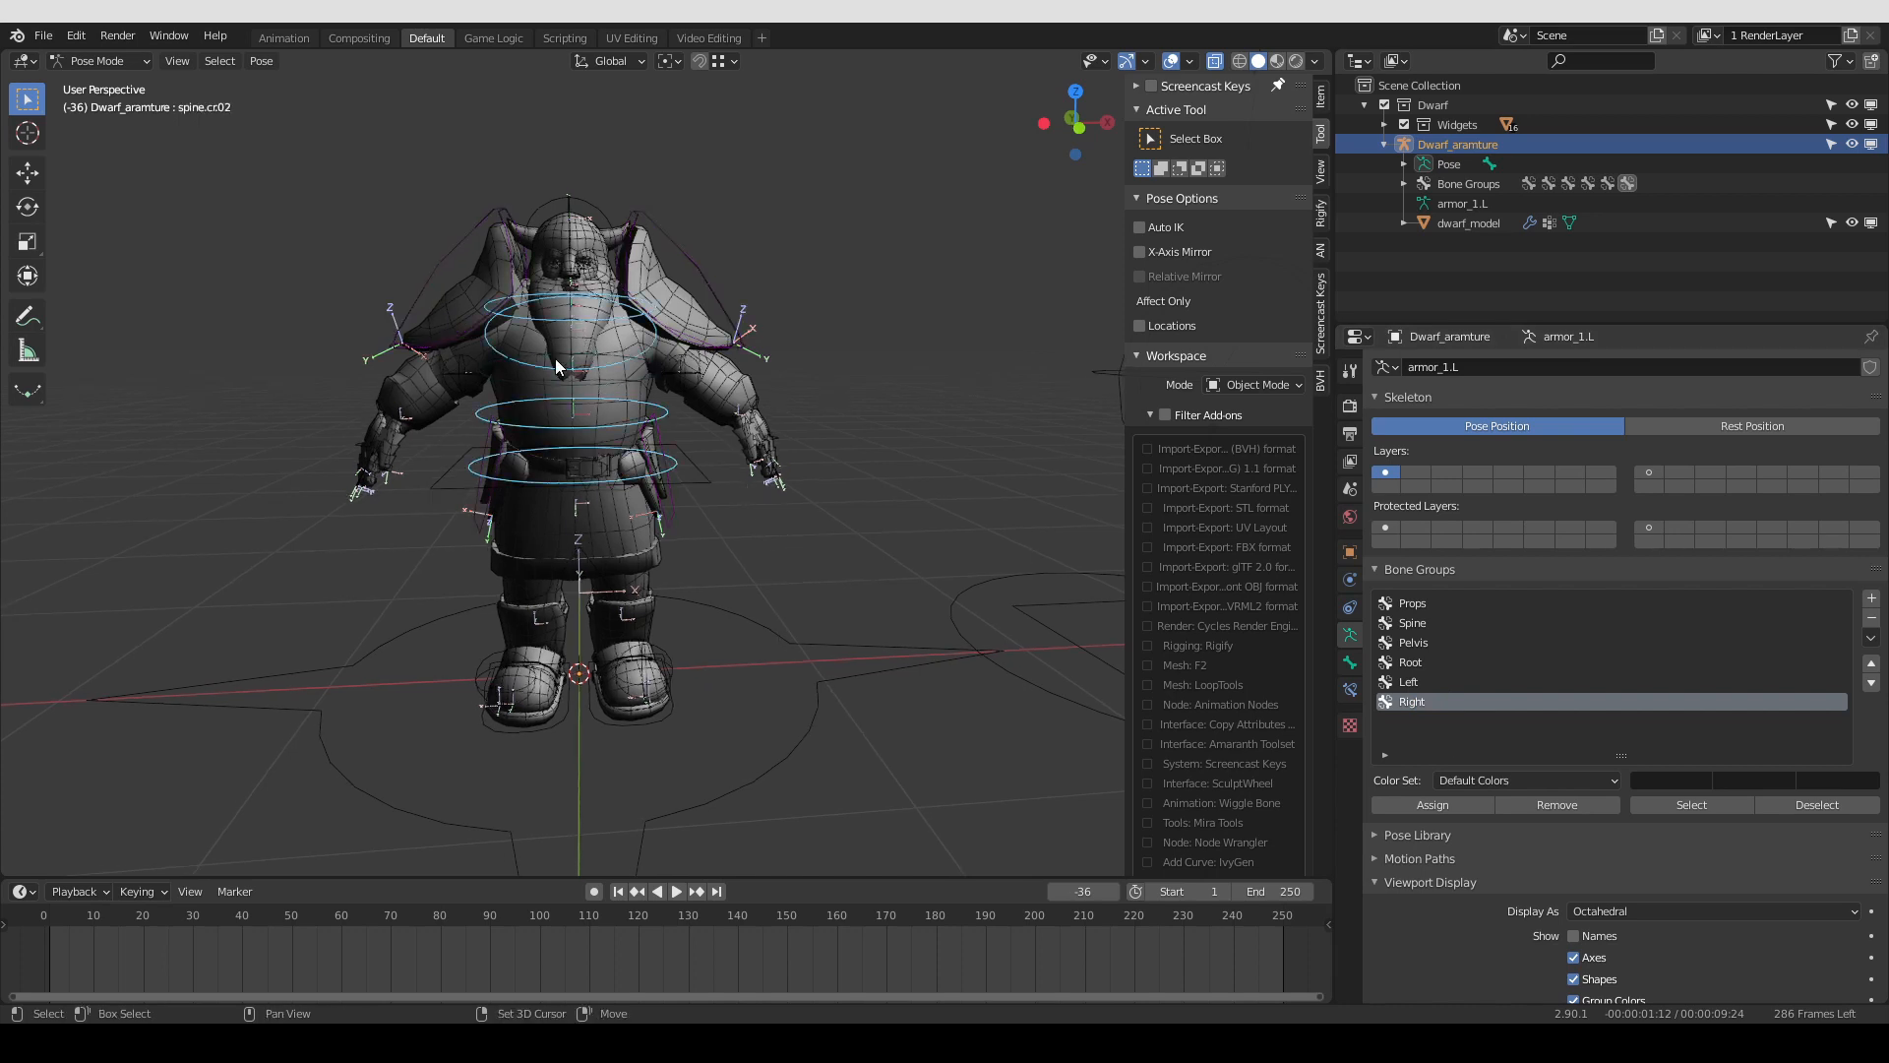
pyautogui.click(1413, 623)
pyautogui.click(1485, 780)
pyautogui.click(1388, 671)
pyautogui.click(564, 170)
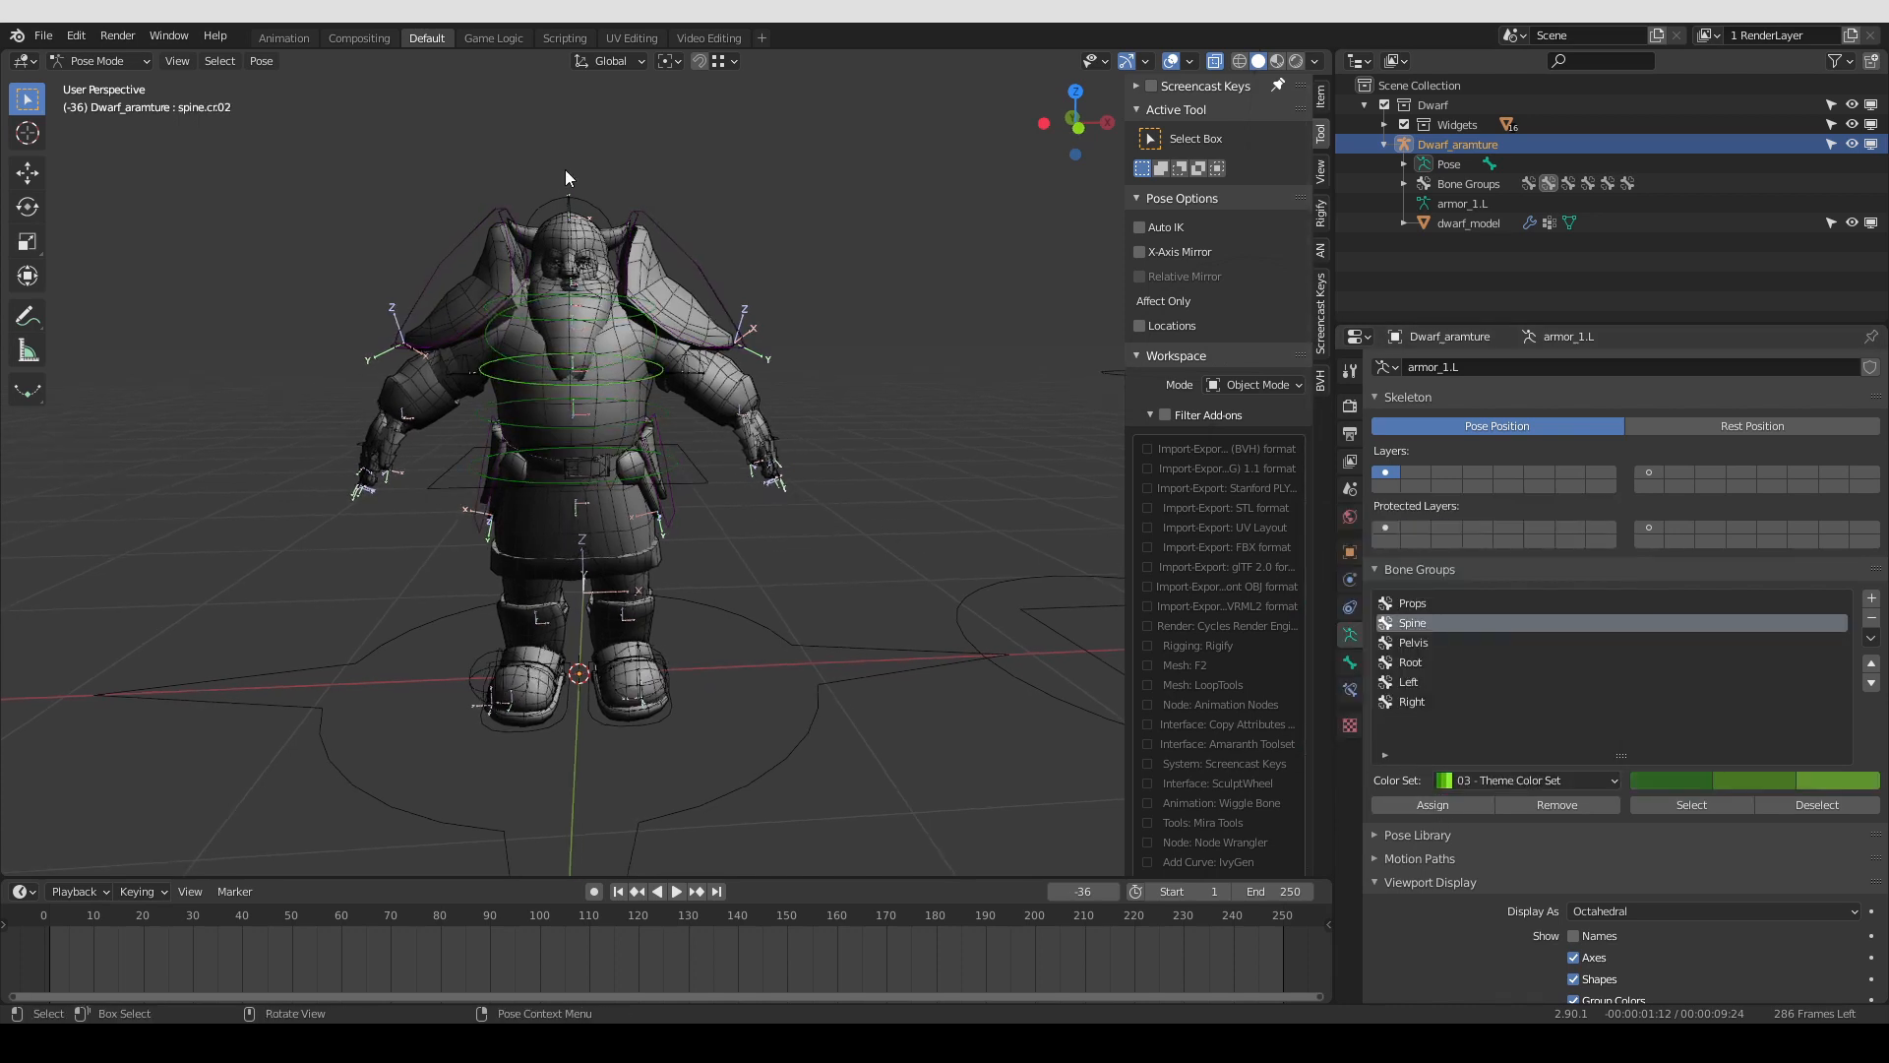
# Assign the square pelvis control to the Pelvis group, using the 09 - Theme Color Set
pyautogui.click(580, 485)
pyautogui.click(1413, 642)
pyautogui.click(1525, 781)
pyautogui.click(1366, 569)
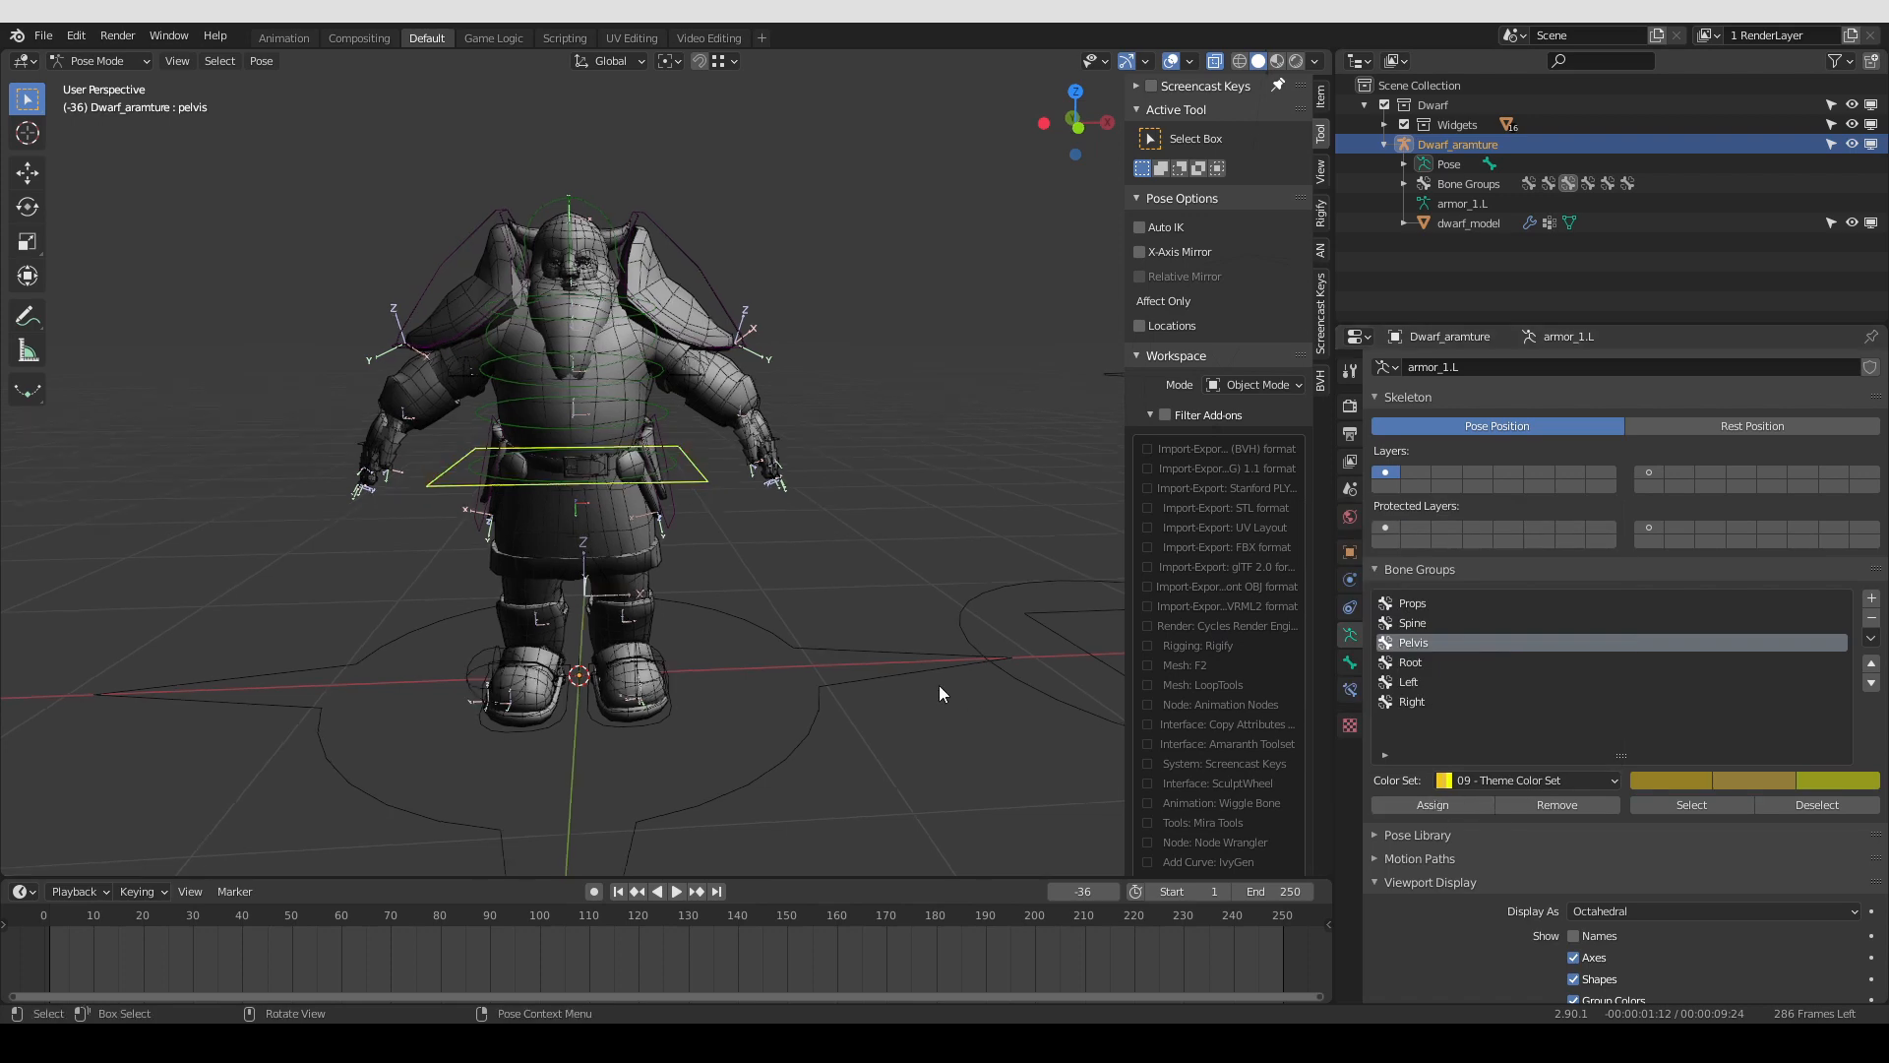
# Assign the root control on the ground to the Root group, using the 02 - Theme Color Set
pyautogui.click(993, 657)
pyautogui.click(1413, 662)
pyautogui.click(1525, 781)
pyautogui.click(1408, 714)
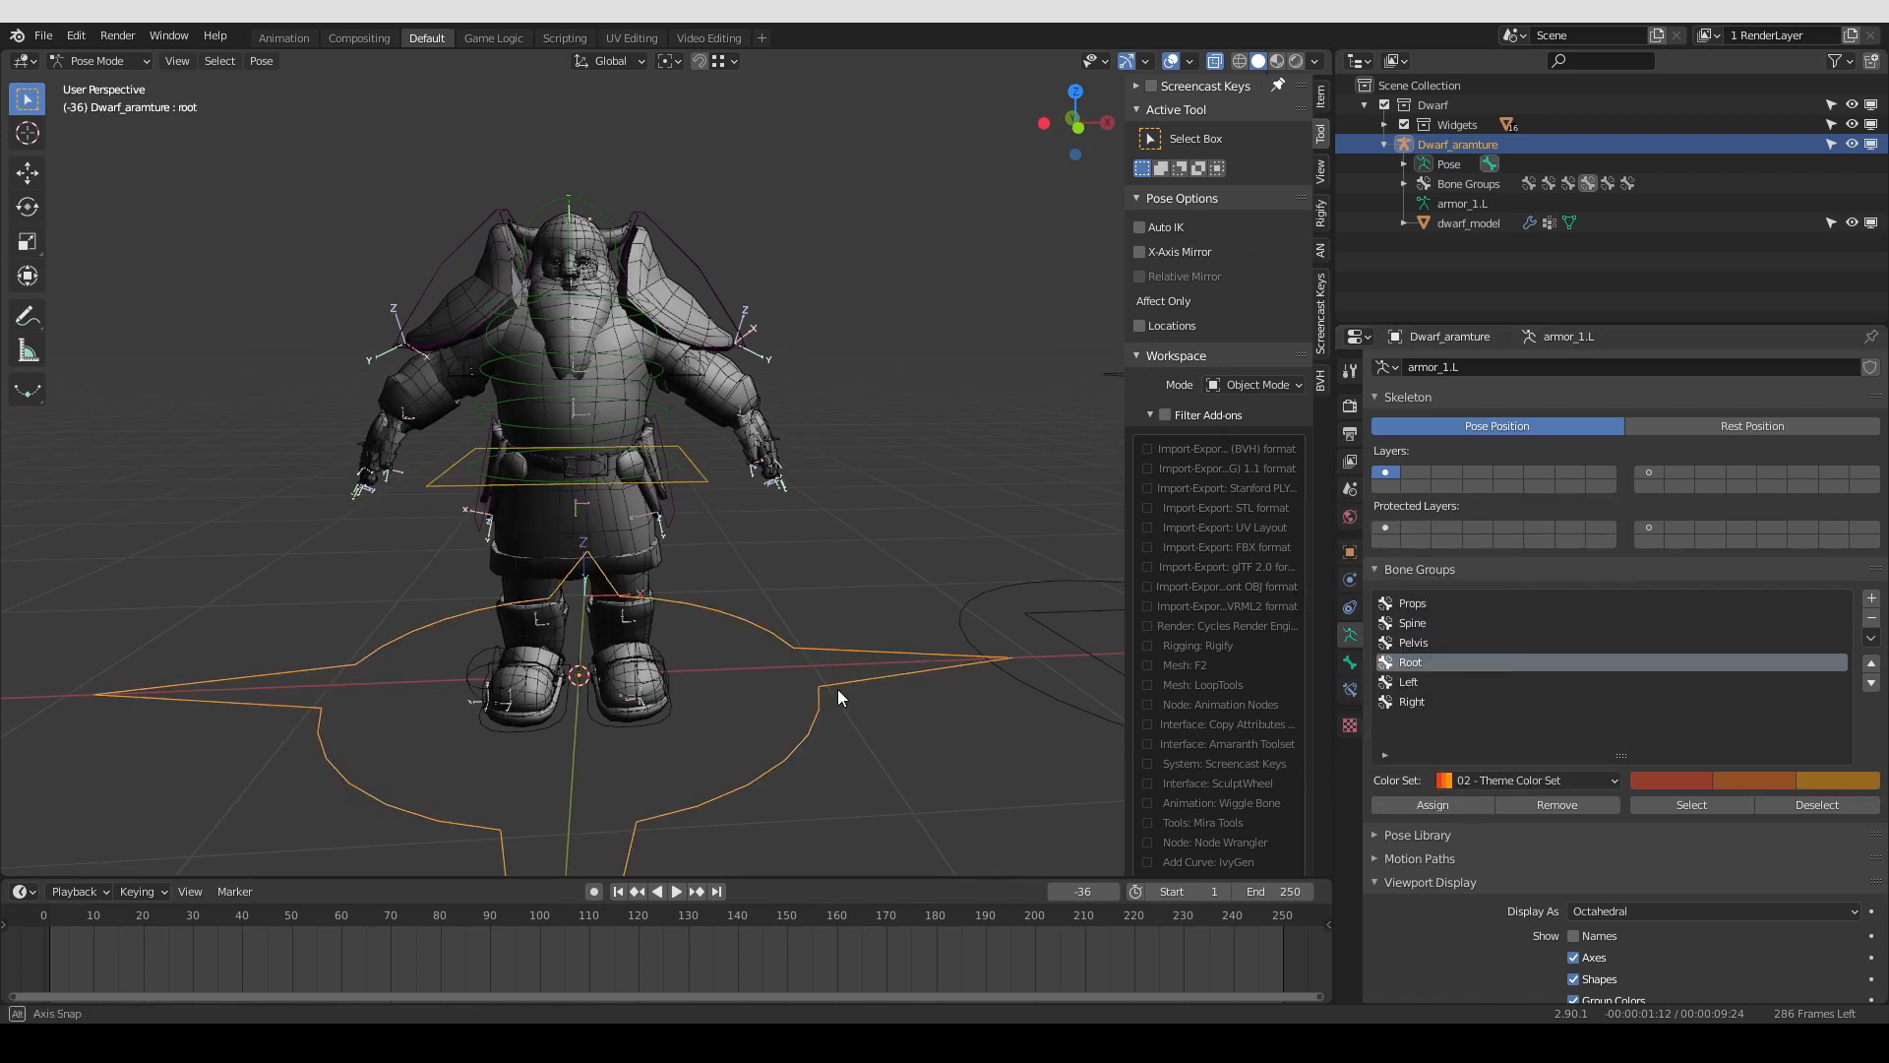
# Hide the root bone and assign the dwarf's left arm, hand and foot controls to the Left group with the 01 - Theme Color Set
pyautogui.press('h')
pyautogui.press('KP_1')
pyautogui.moveTo(762, 652); pyautogui.dragTo(591, 728)
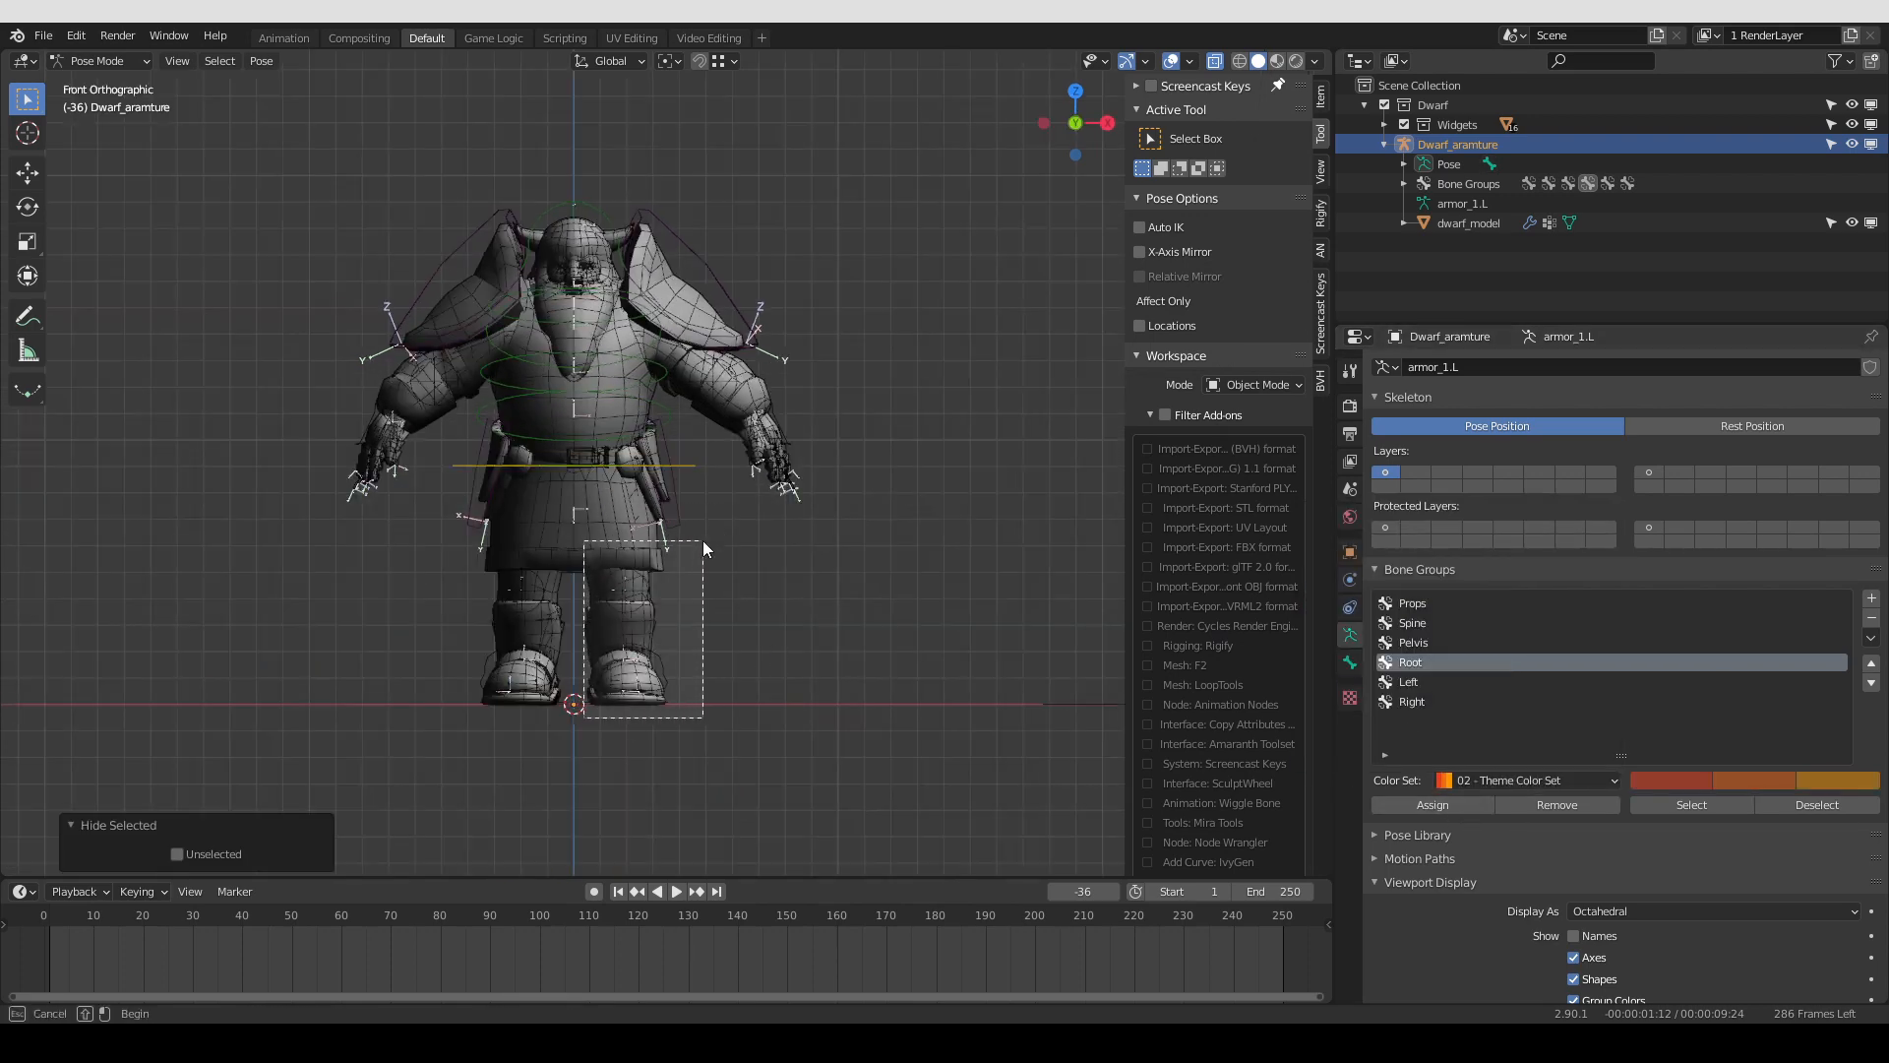
pyautogui.keyDown('shift'); pyautogui.click(766, 464); pyautogui.keyUp('shift')
pyautogui.moveTo(765, 465); pyautogui.dragTo(976, 647, button='middle')
pyautogui.click(1410, 682)
pyautogui.click(1525, 781)
pyautogui.click(1397, 736)
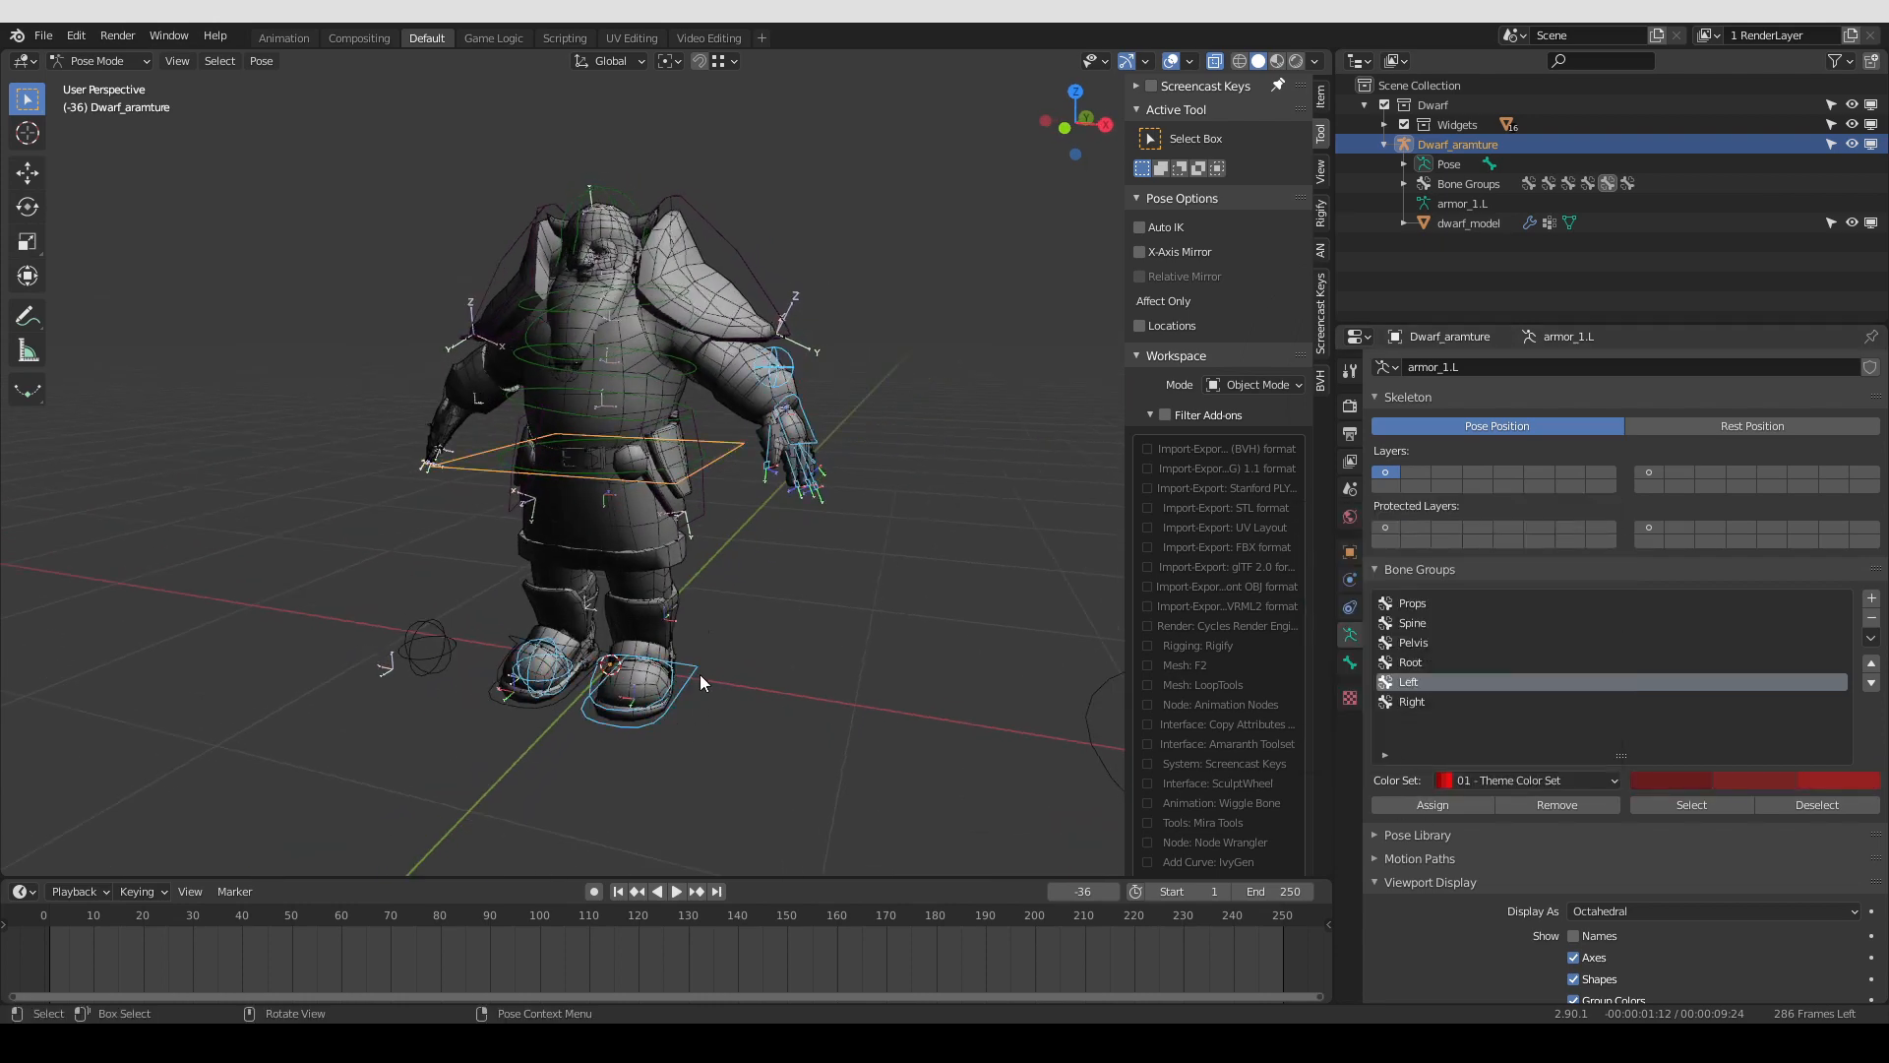
# Select the dwarf's right arm, hand and foot controls from the front view
pyautogui.press('KP_1')
pyautogui.moveTo(350, 531); pyautogui.dragTo(423, 551, button='middle')
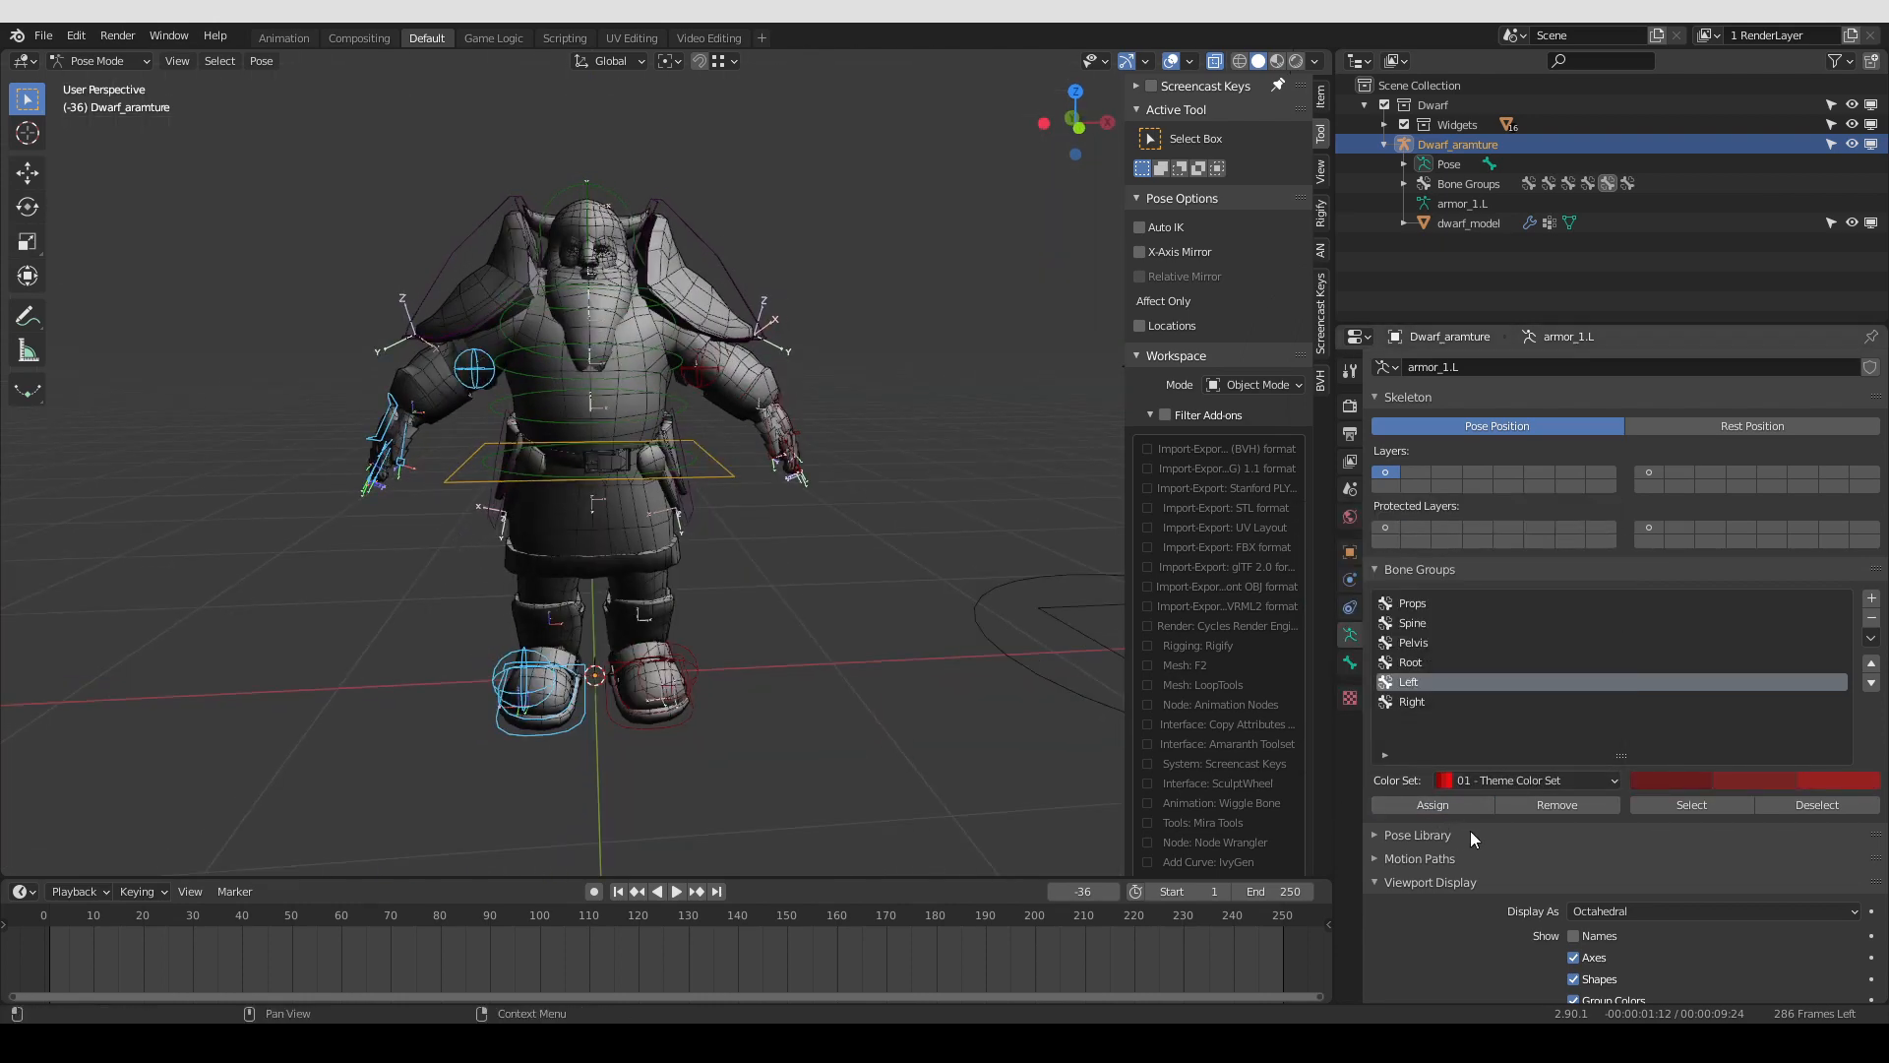
pyautogui.click(1525, 780)
pyautogui.click(1397, 677)
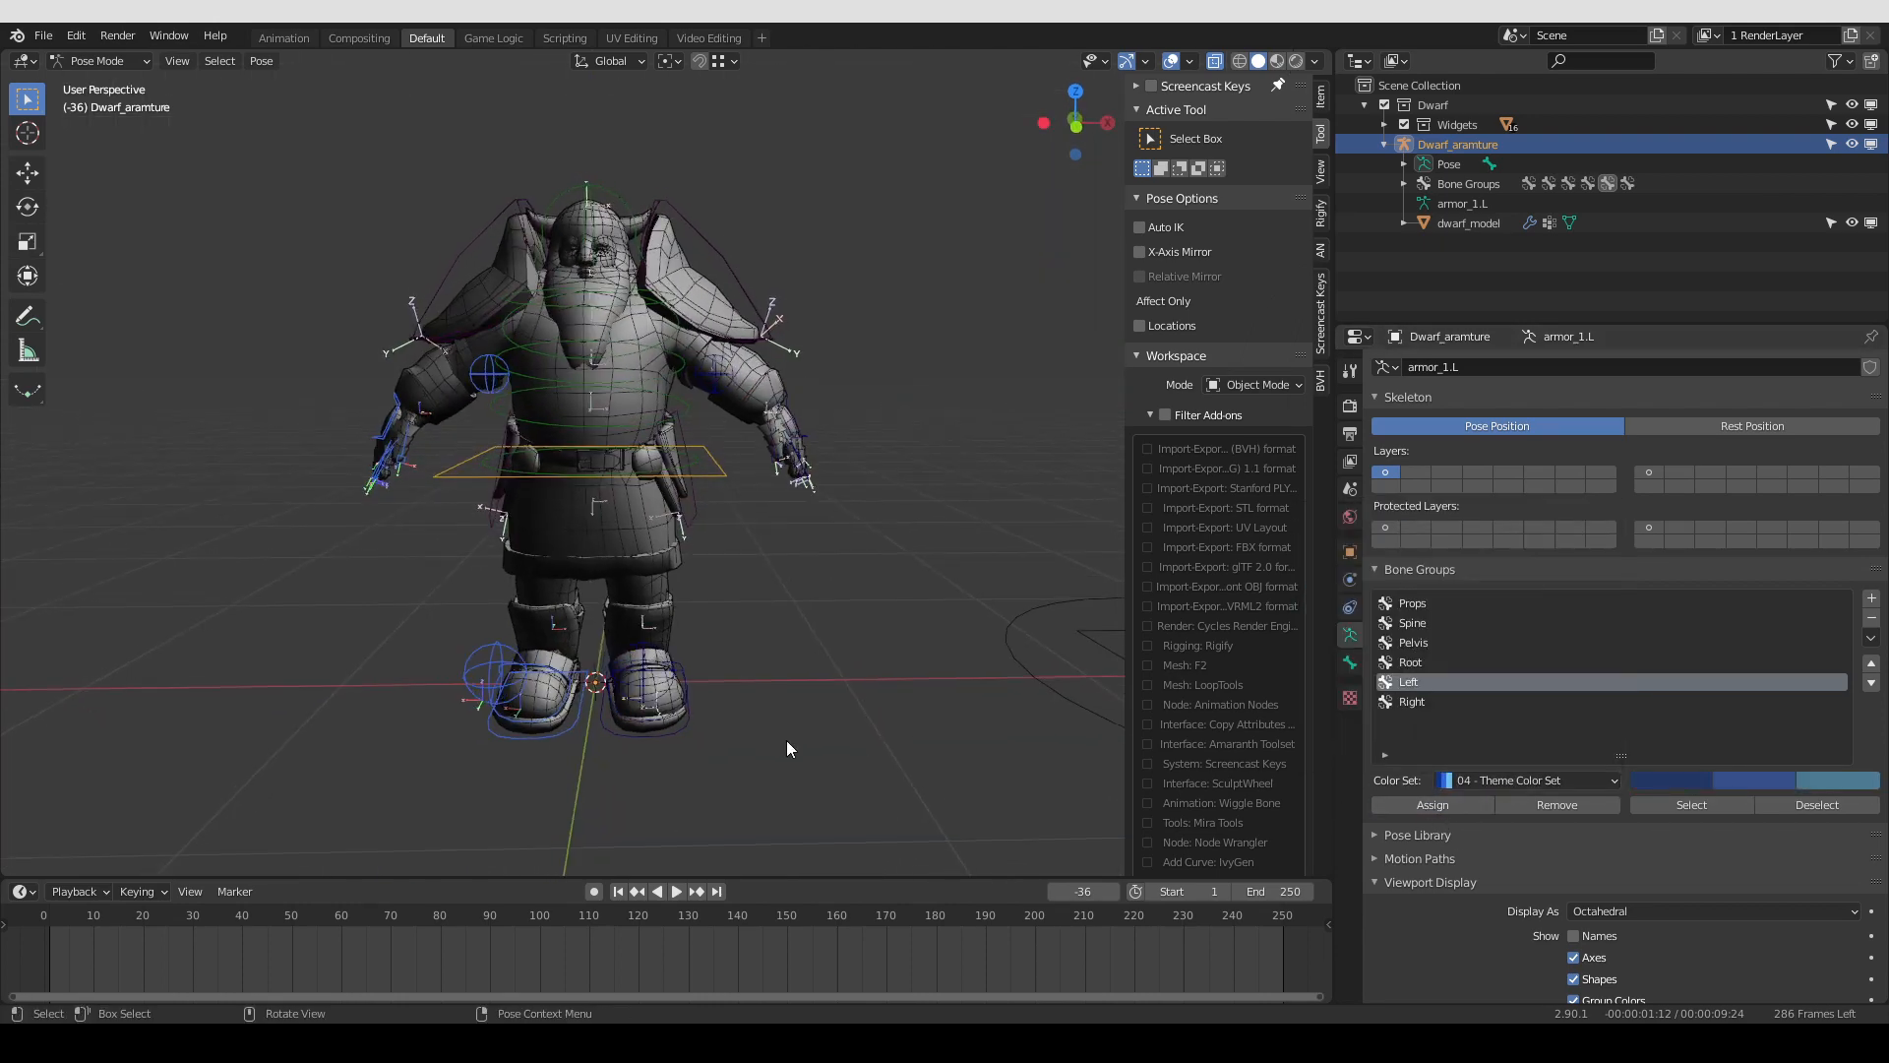
pyautogui.hotkey('ctrl', 'z')
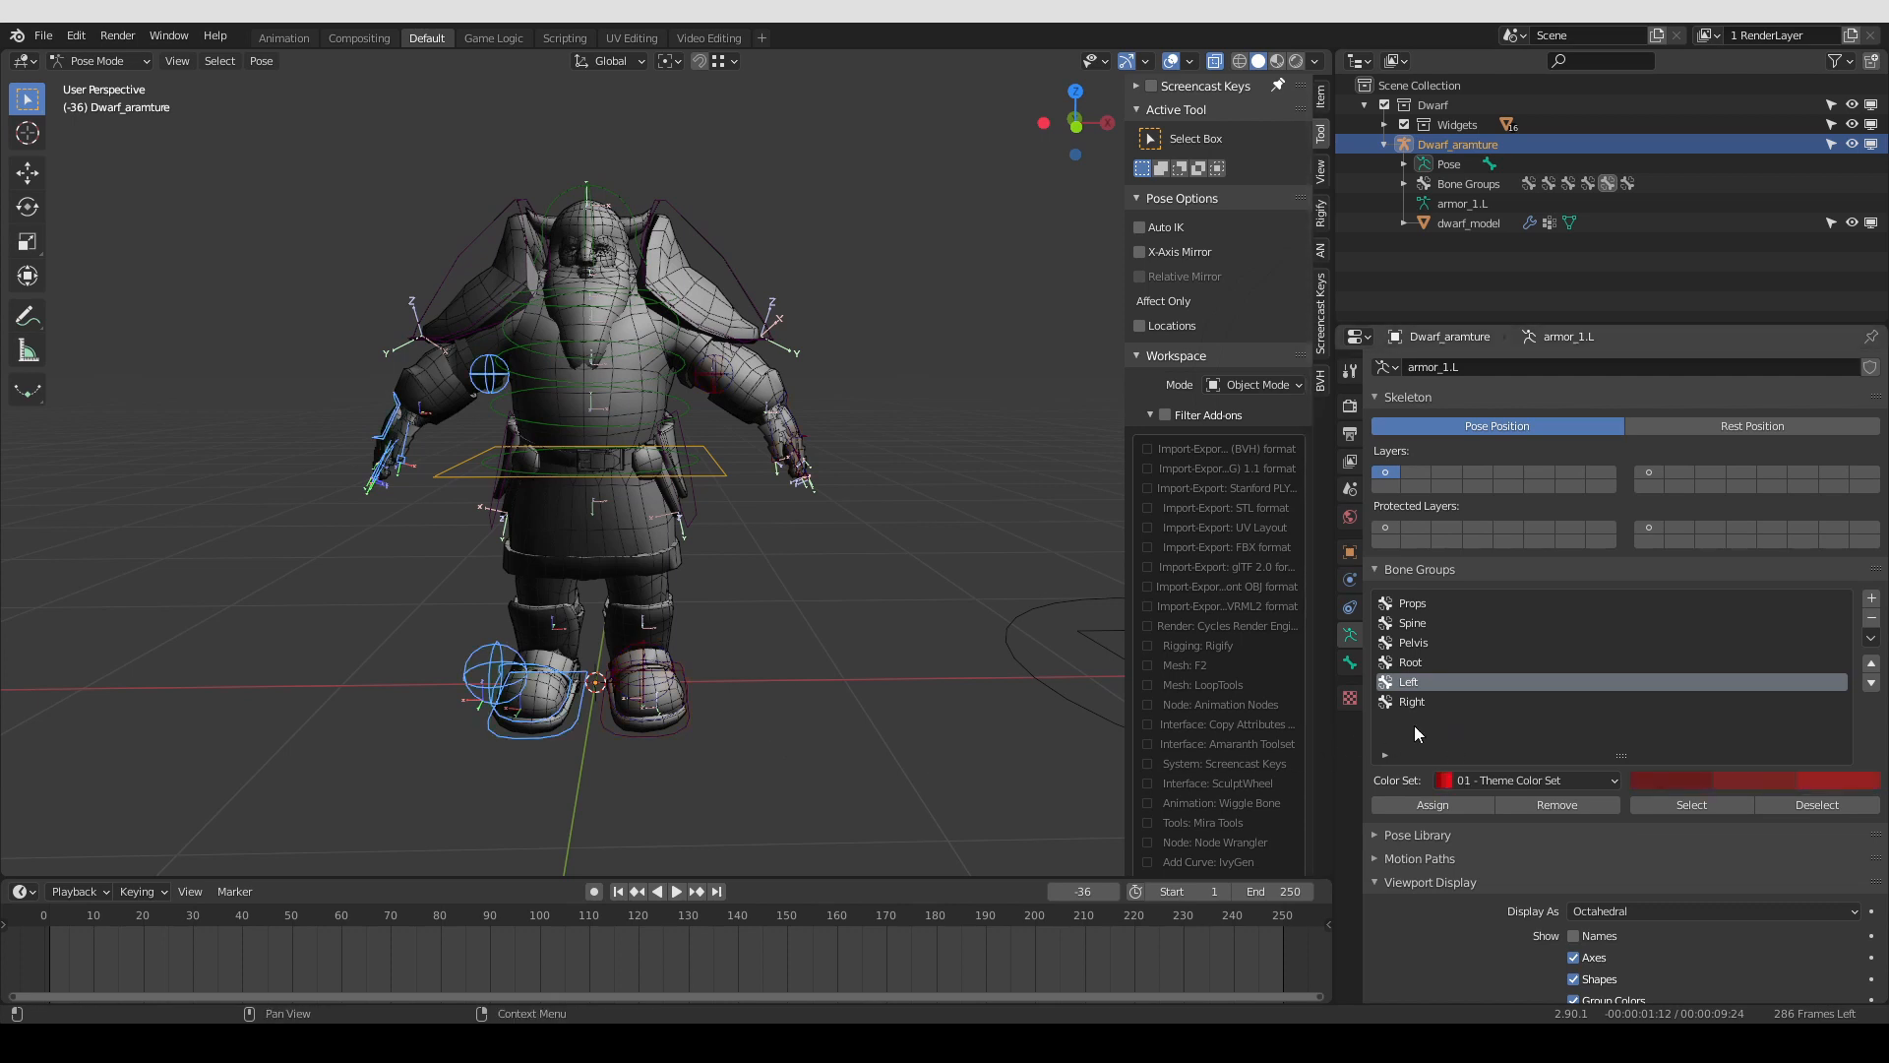
# Assign the selected right-side controls to the Right group, using the 04 - Theme Color Set
pyautogui.click(1414, 701)
pyautogui.moveTo(722, 697); pyautogui.dragTo(735, 698, button='middle')
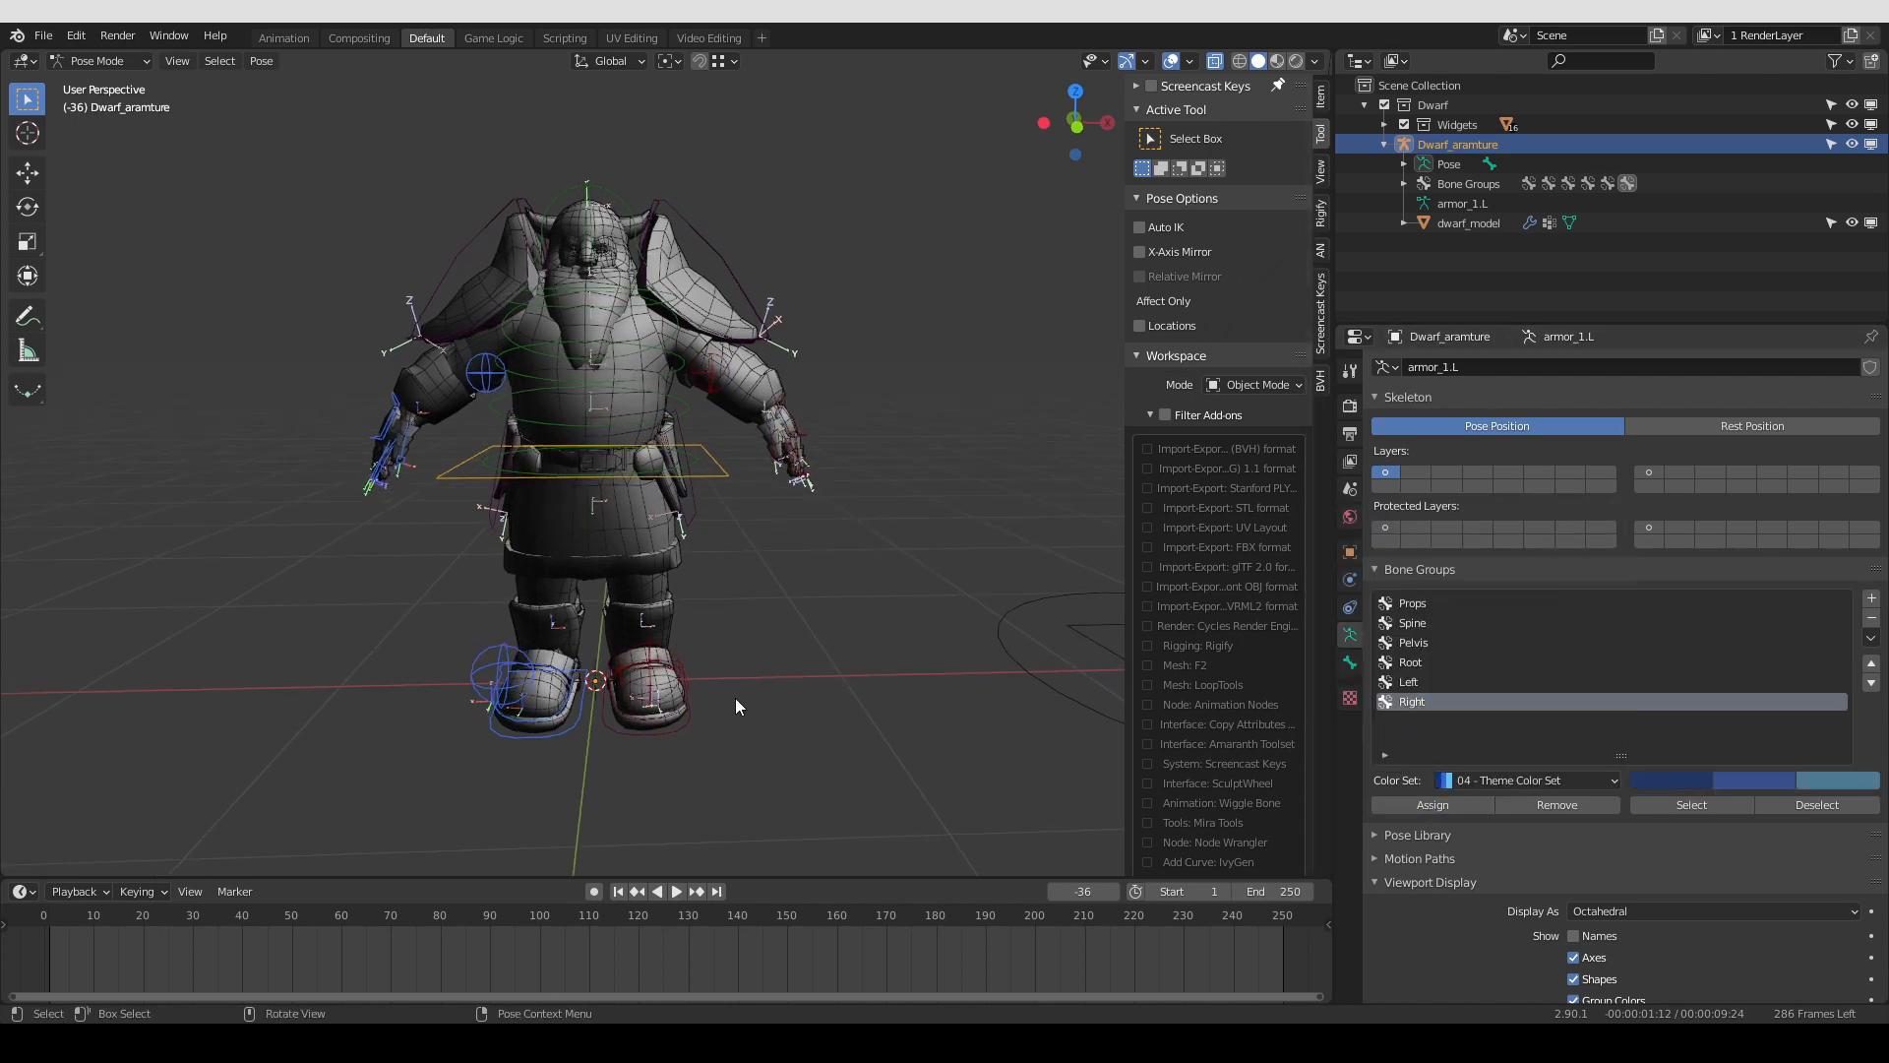
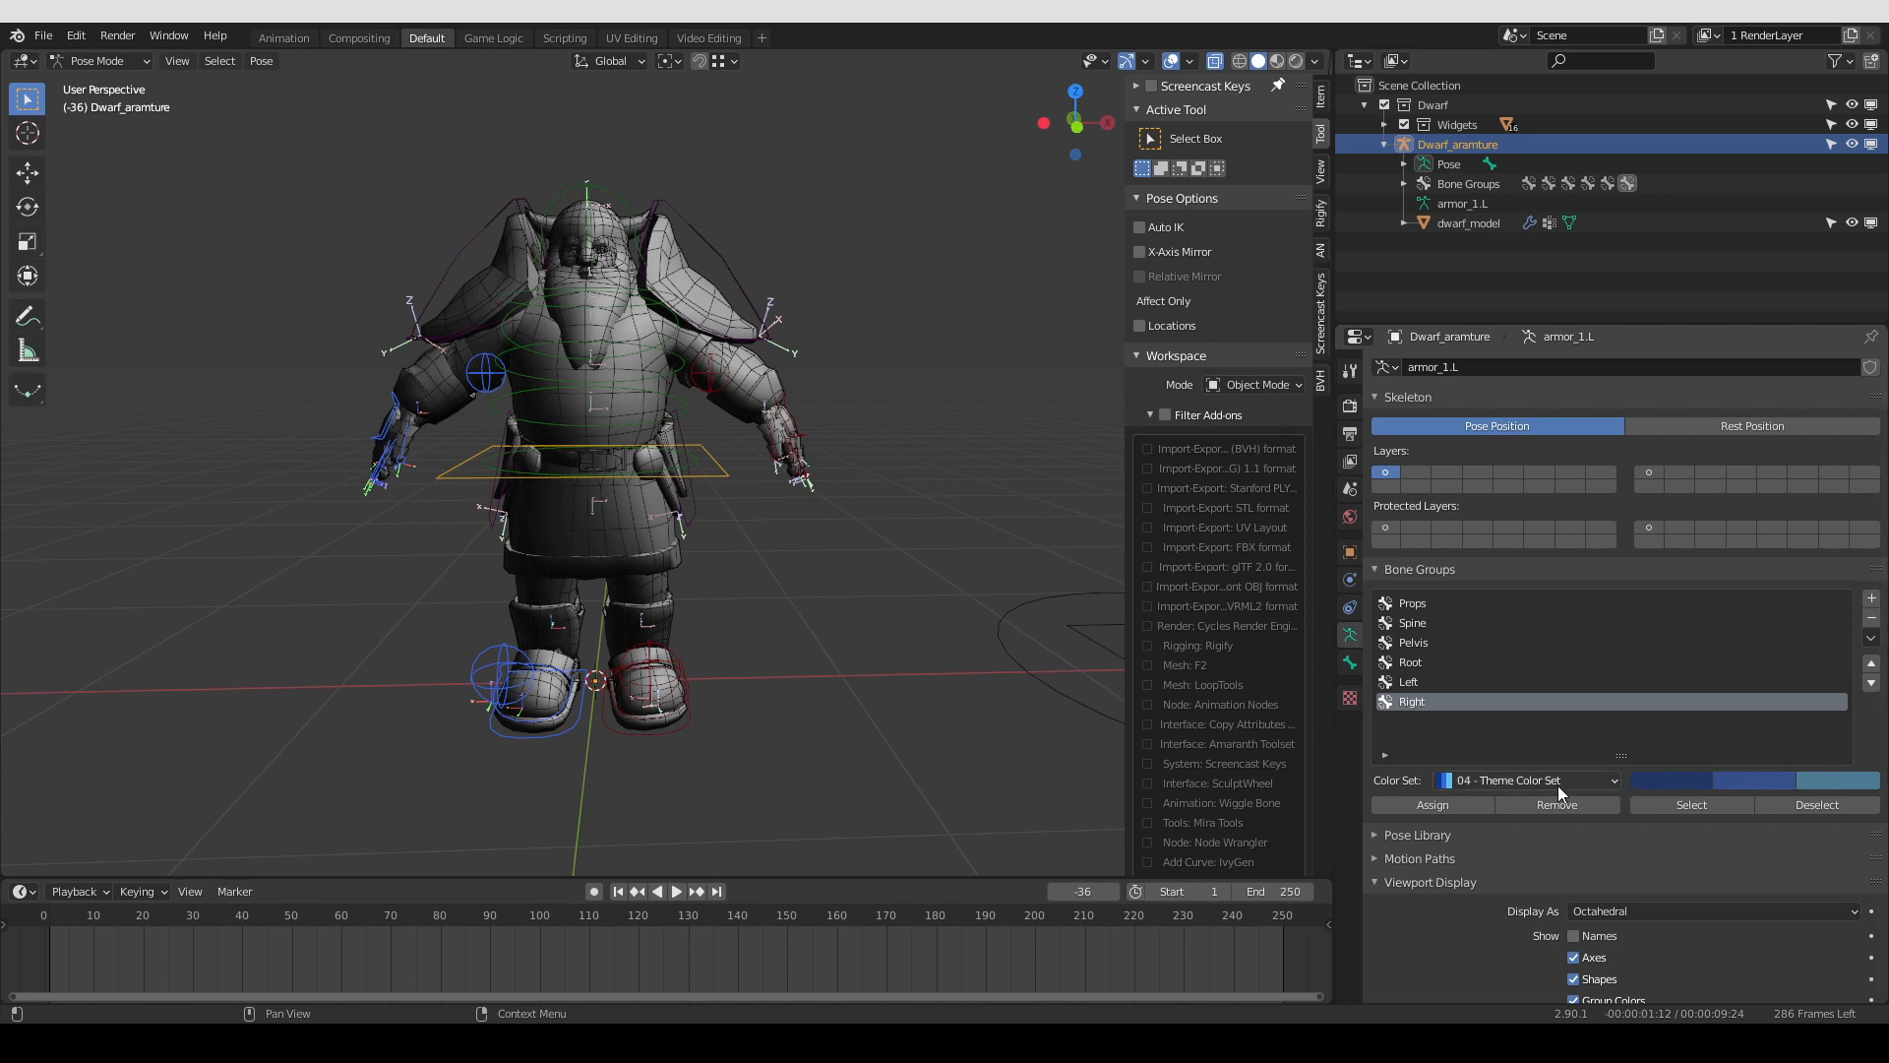
# Switch the Right group to a custom color set with a light blue selected color and a pale cyan active color
pyautogui.click(1513, 780)
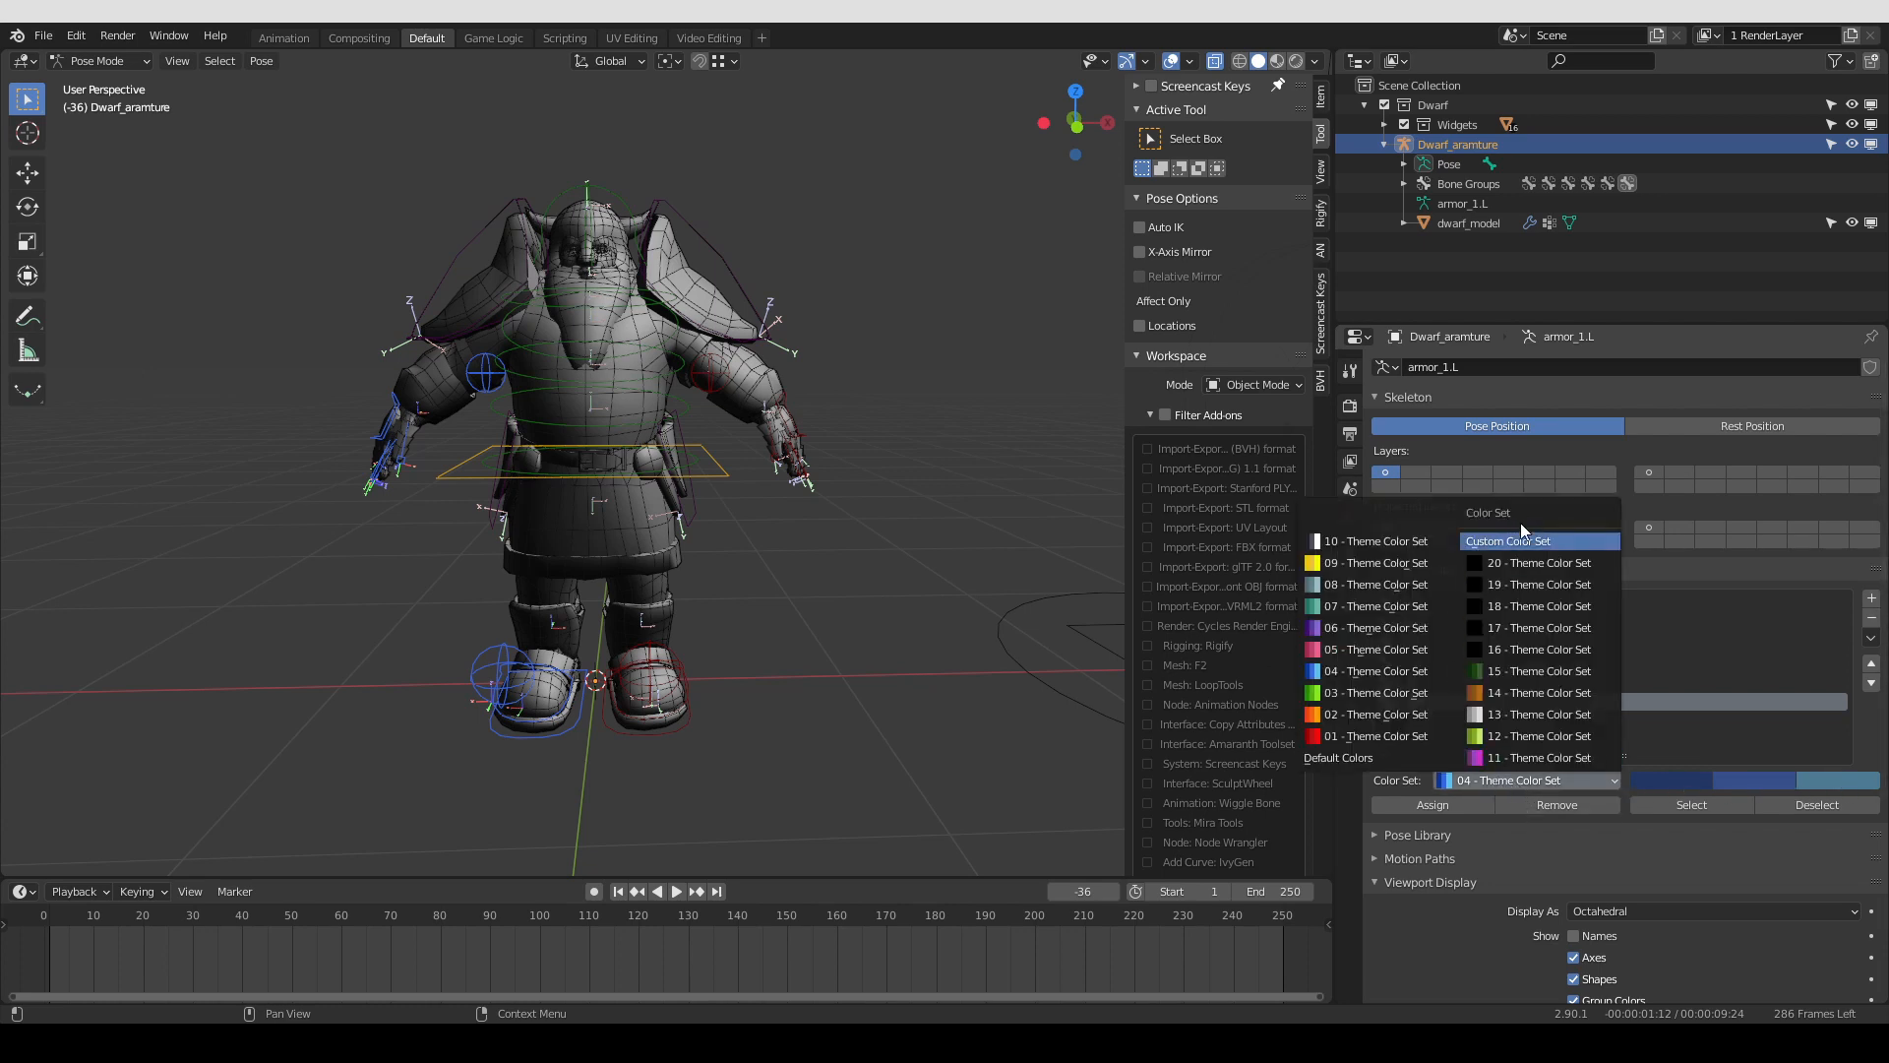
pyautogui.click(1556, 539)
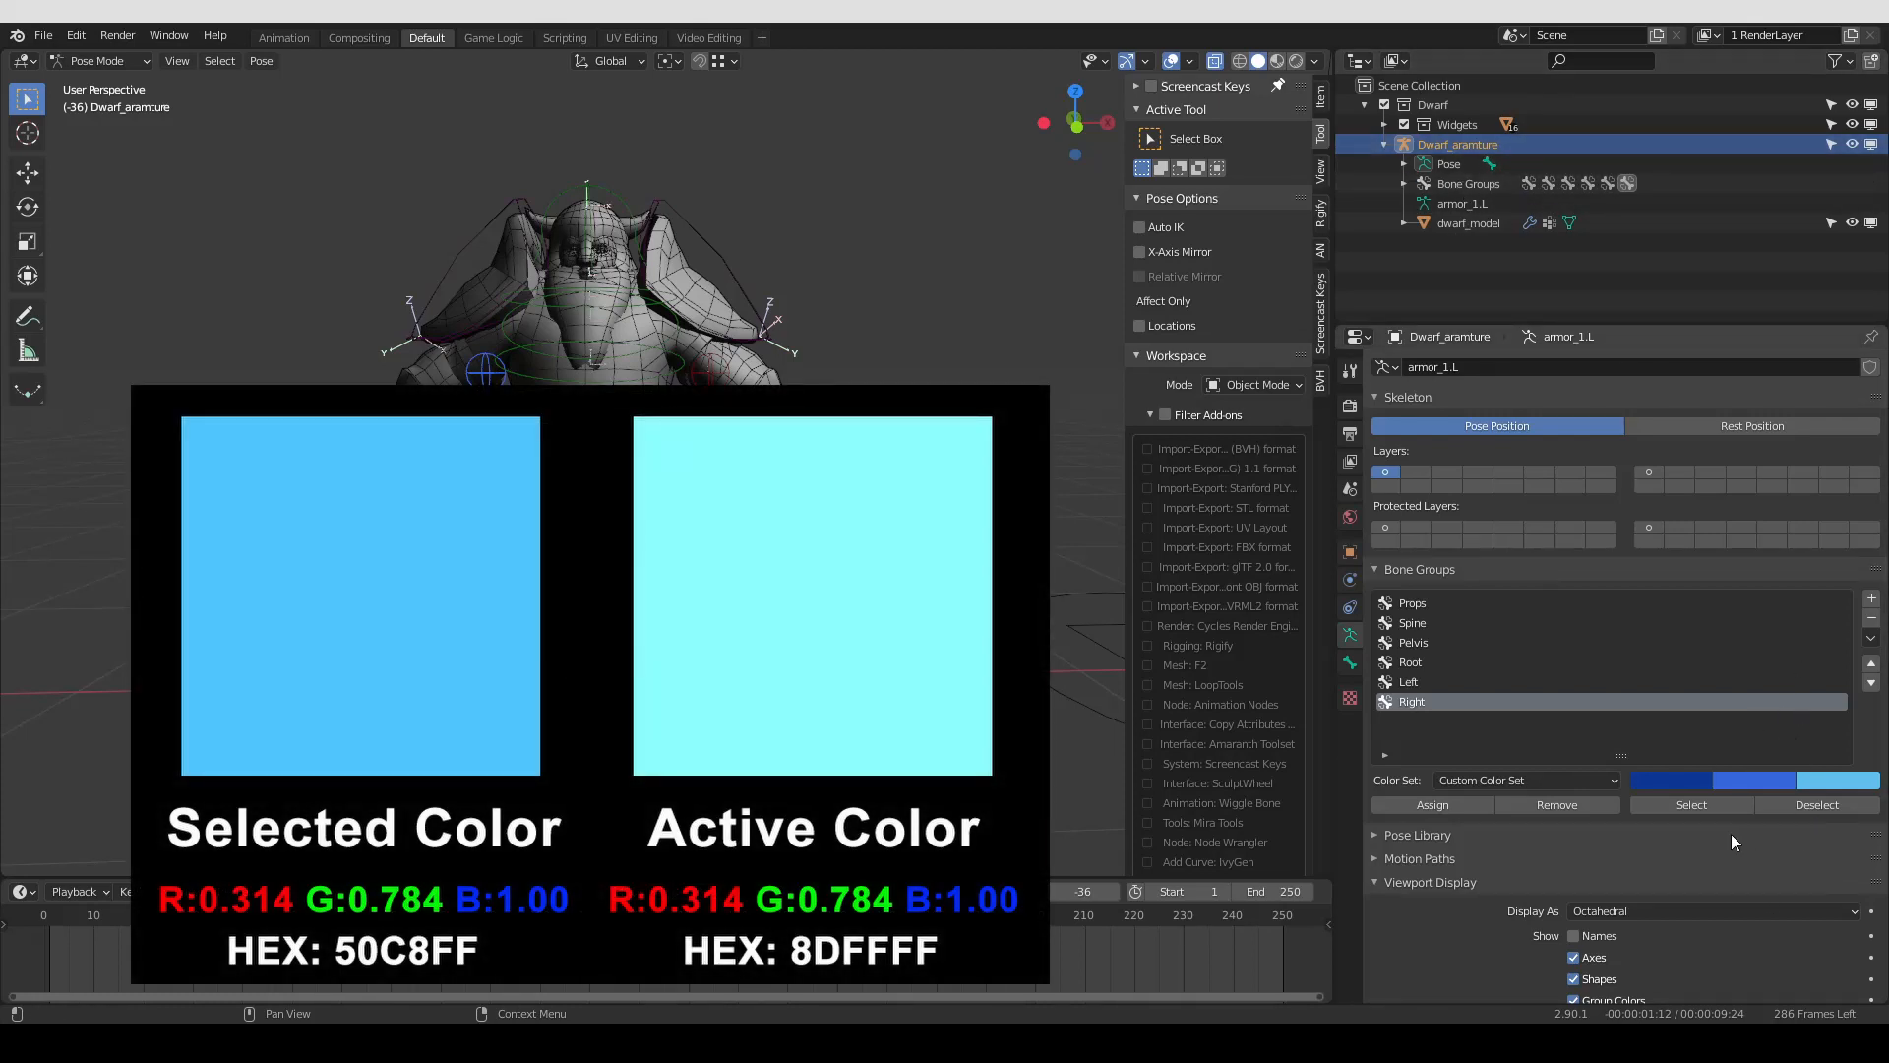
pyautogui.scroll(-2, 1732, 835)
pyautogui.click(1755, 688)
pyautogui.press('Escape')
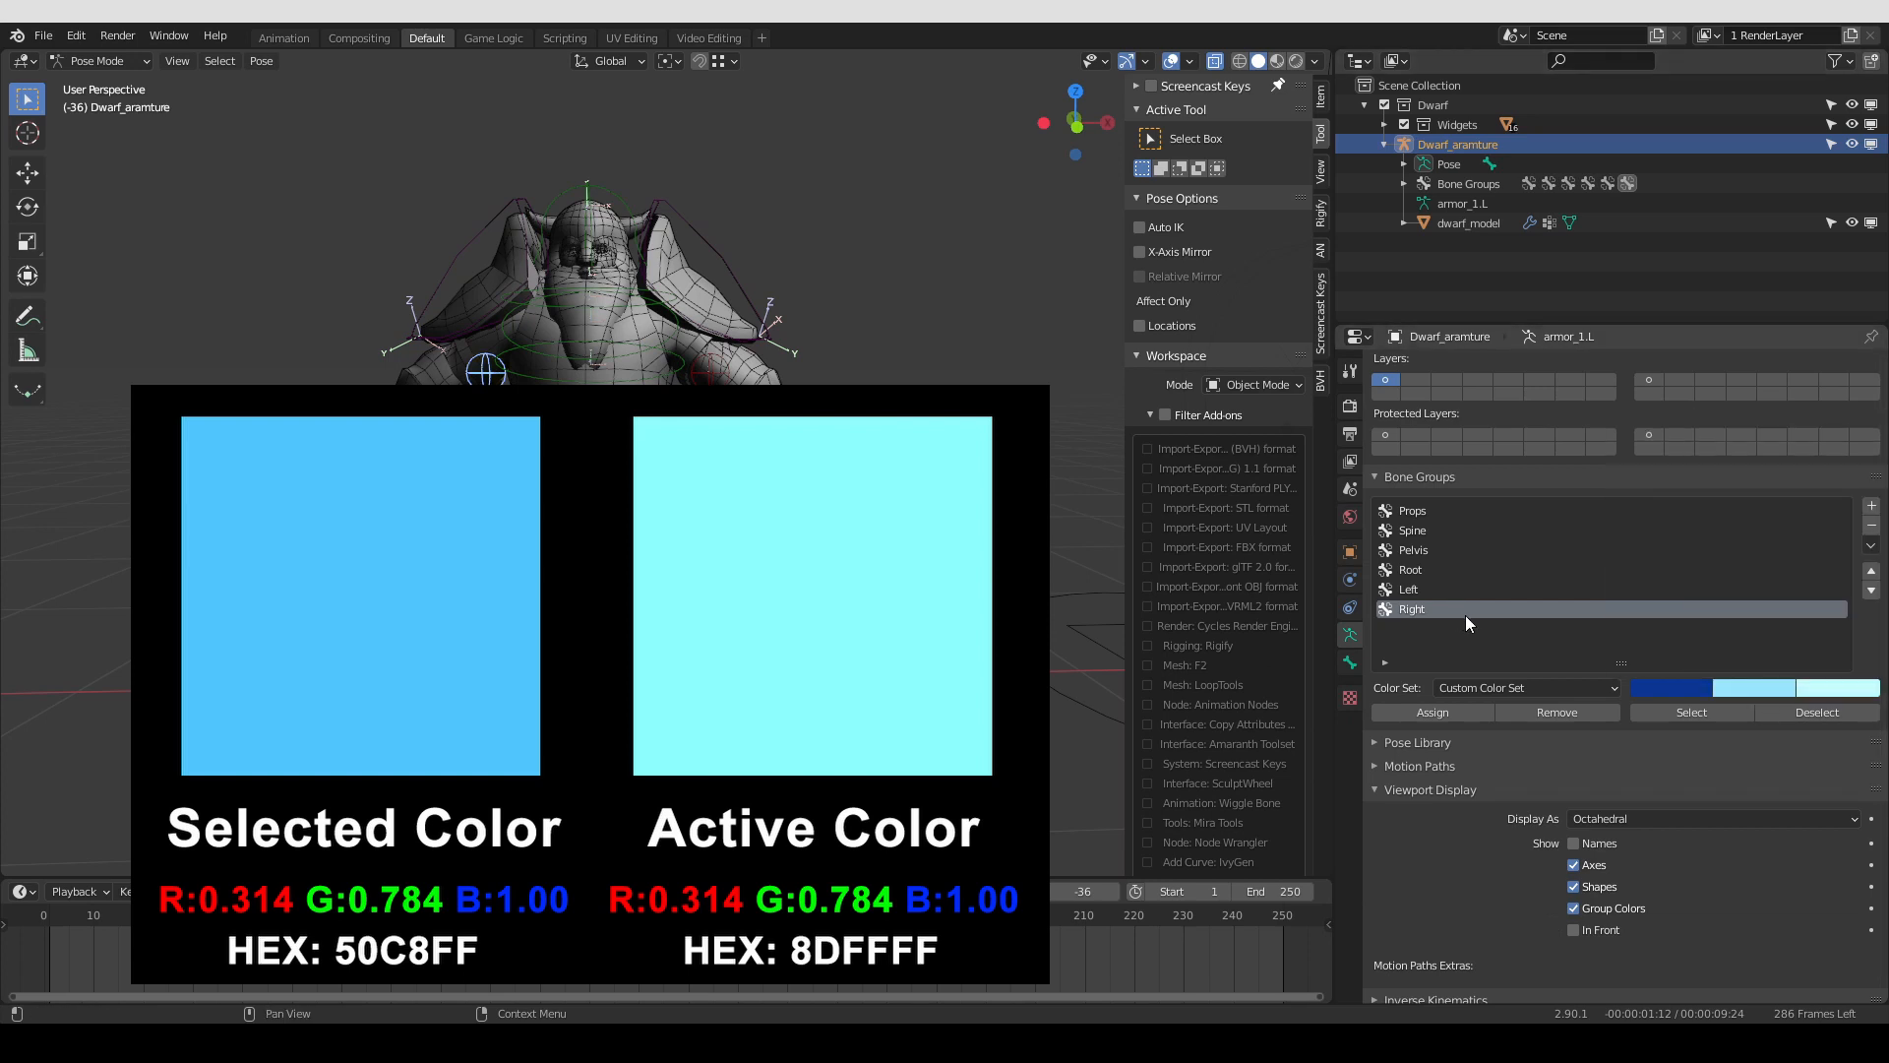
pyautogui.scroll(2, 1466, 616)
pyautogui.click(1750, 771)
pyautogui.click(1816, 777)
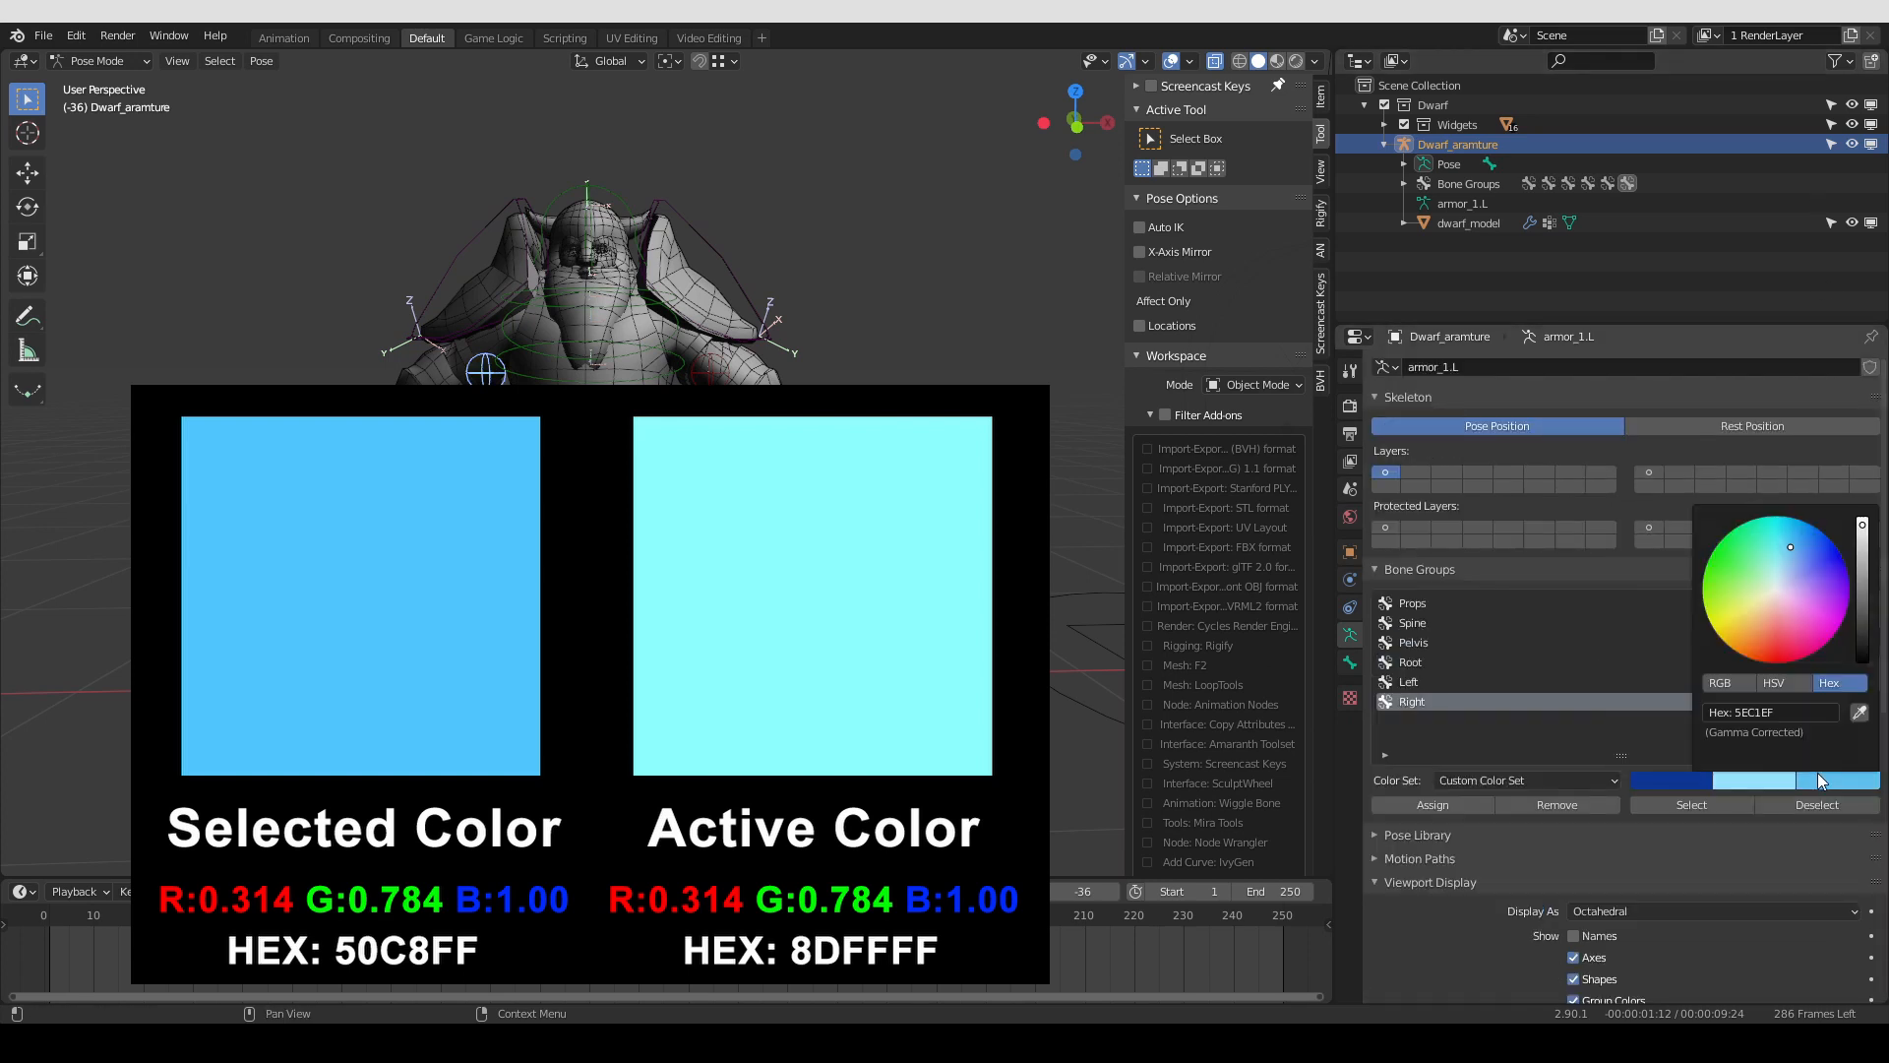
# Give the Left and Root groups custom color sets with the same light blue selected and pale cyan active colors
pyautogui.click(1491, 681)
pyautogui.click(1838, 780)
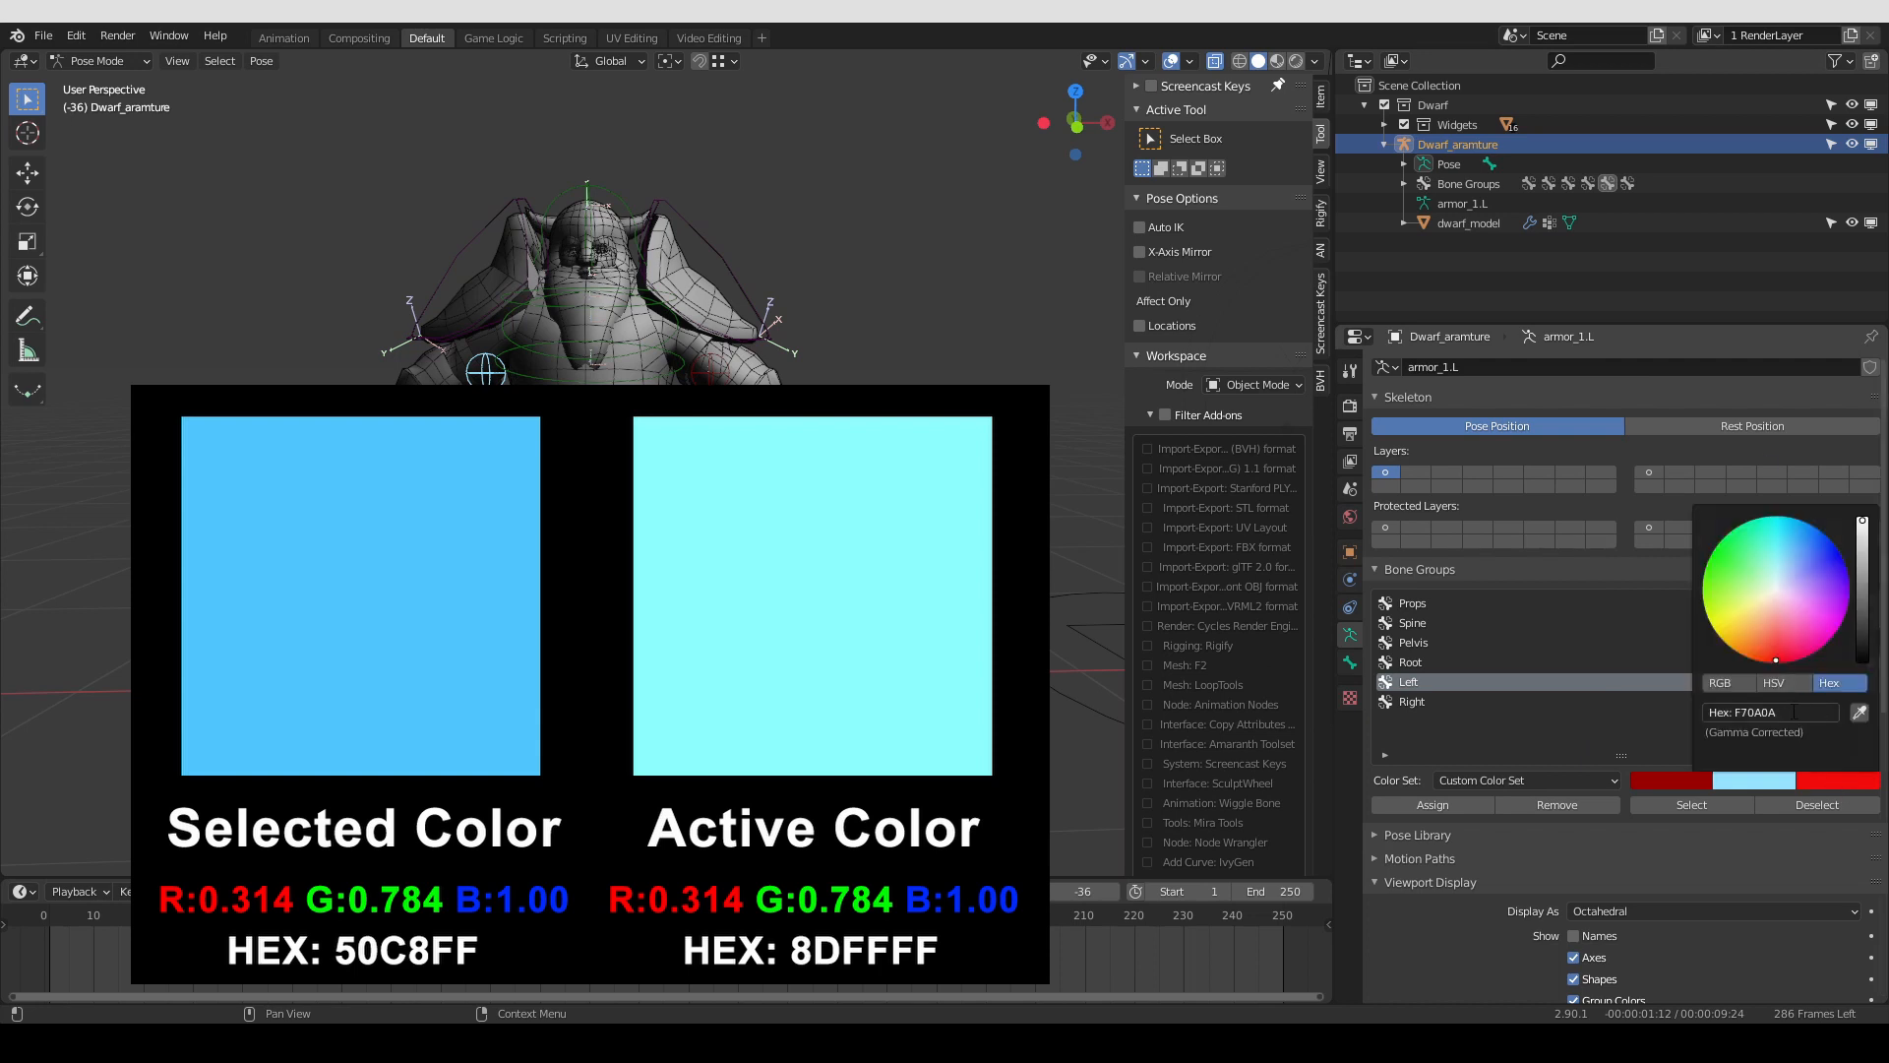
pyautogui.click(1476, 662)
pyautogui.click(1525, 781)
pyautogui.click(1754, 780)
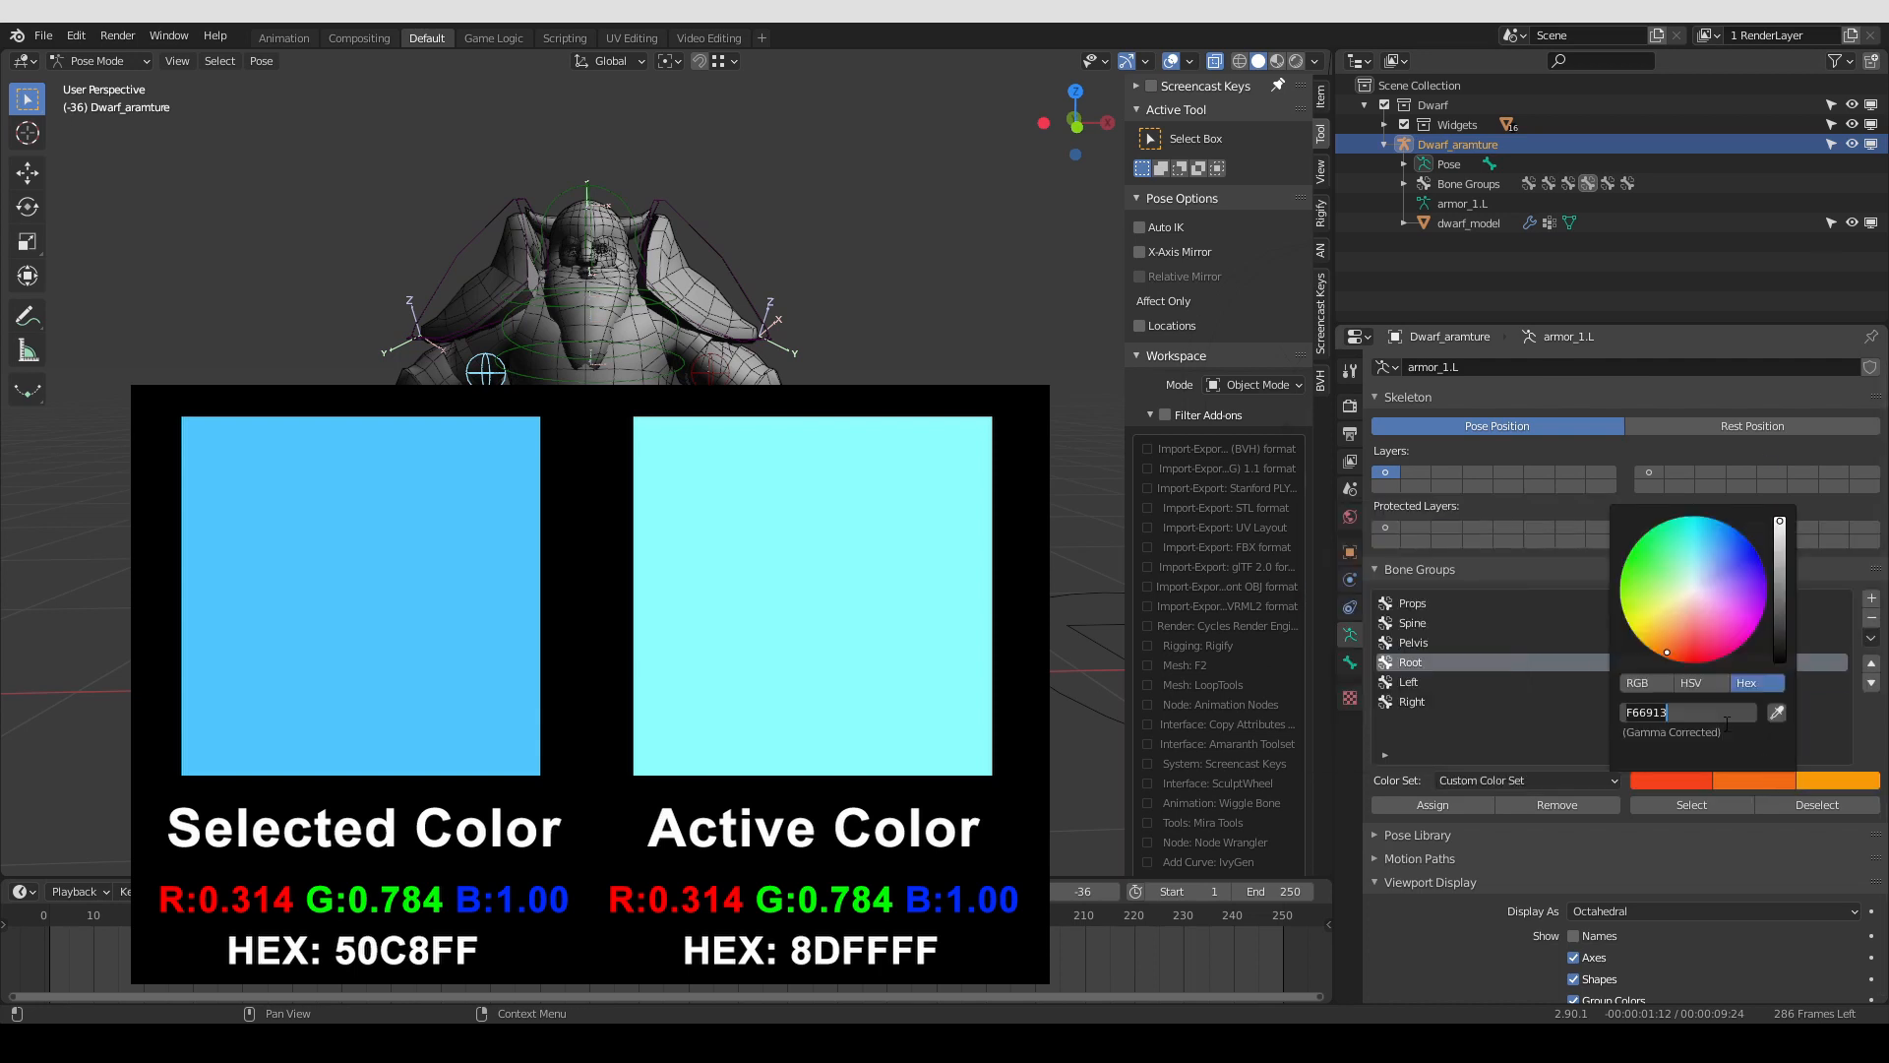
pyautogui.click(1838, 780)
# Switch the Pelvis group to a custom color set with a yellow normal color and a pale cyan active color
pyautogui.click(1413, 643)
pyautogui.click(1525, 780)
pyautogui.click(1508, 541)
pyautogui.click(1838, 781)
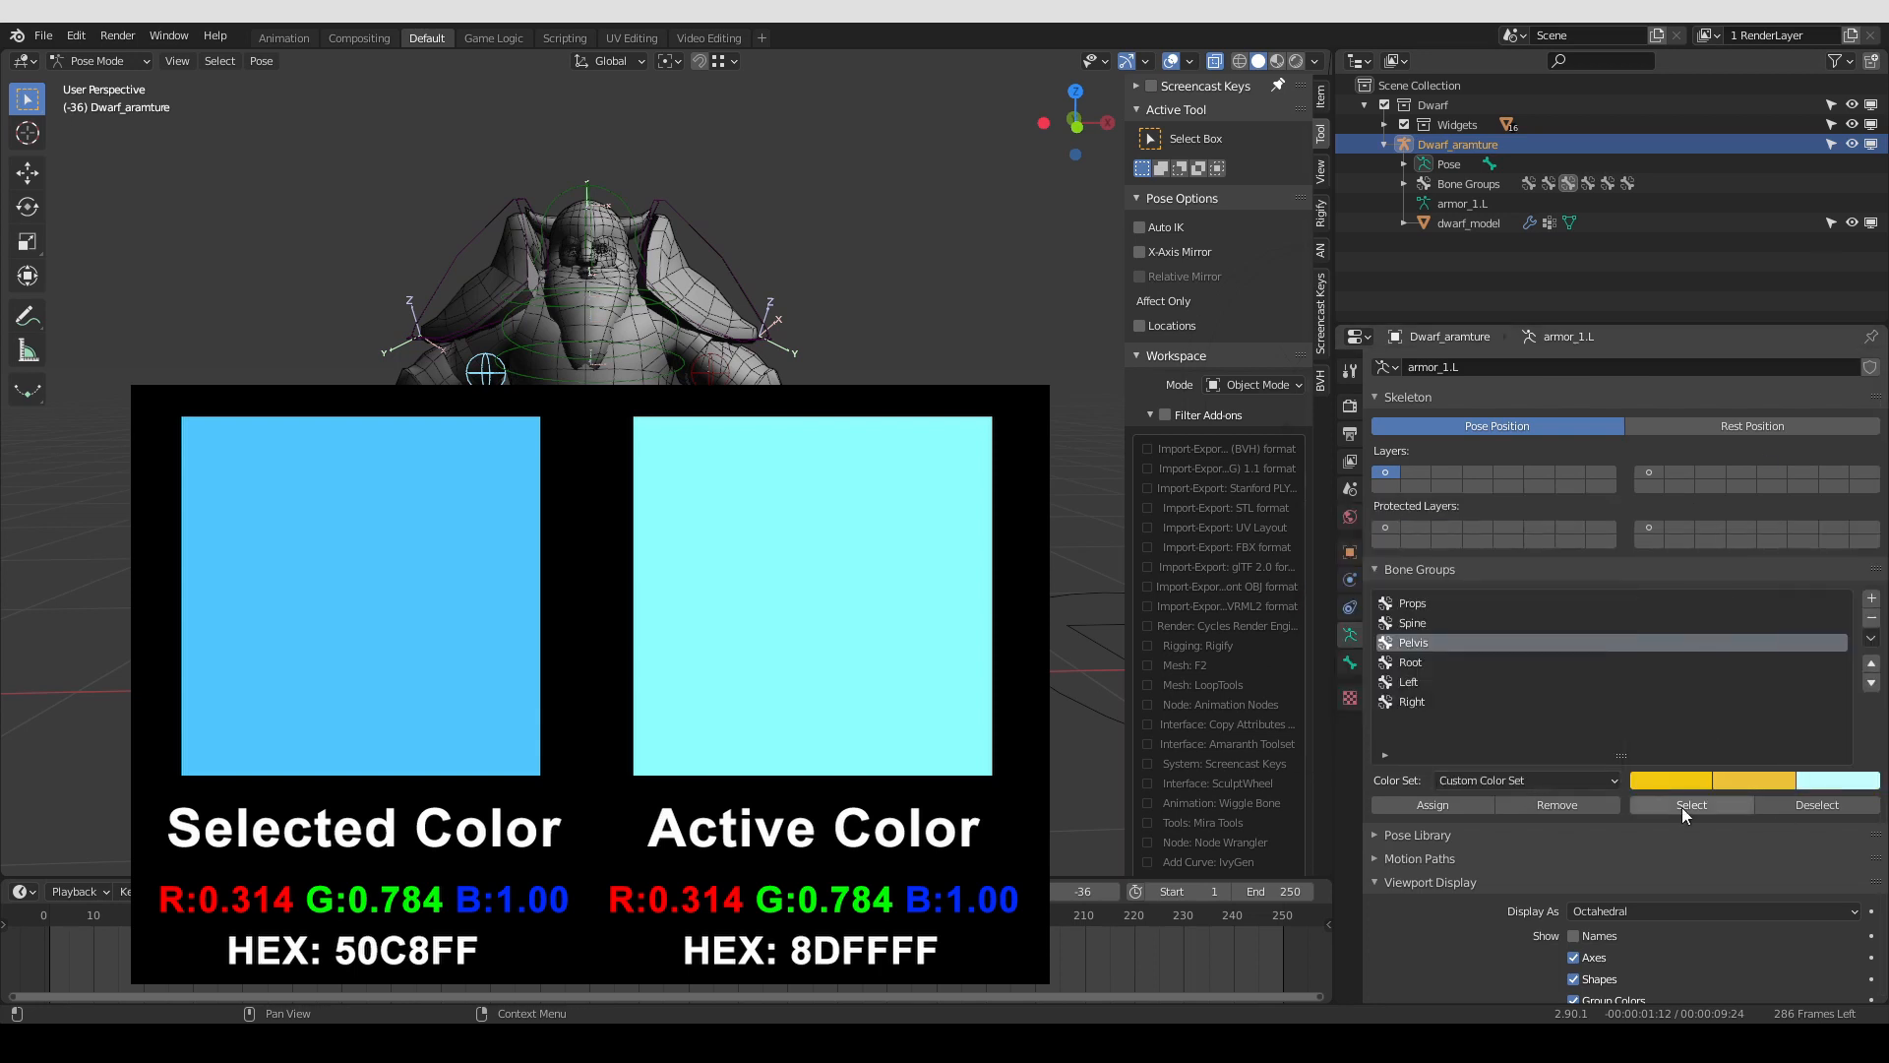
pyautogui.click(1670, 781)
# Switch the Spine group to a custom color set with a light blue selected color and active color C4FFFF
pyautogui.click(1413, 622)
pyautogui.click(1525, 780)
pyautogui.click(1803, 540)
pyautogui.click(1754, 780)
pyautogui.click(1838, 780)
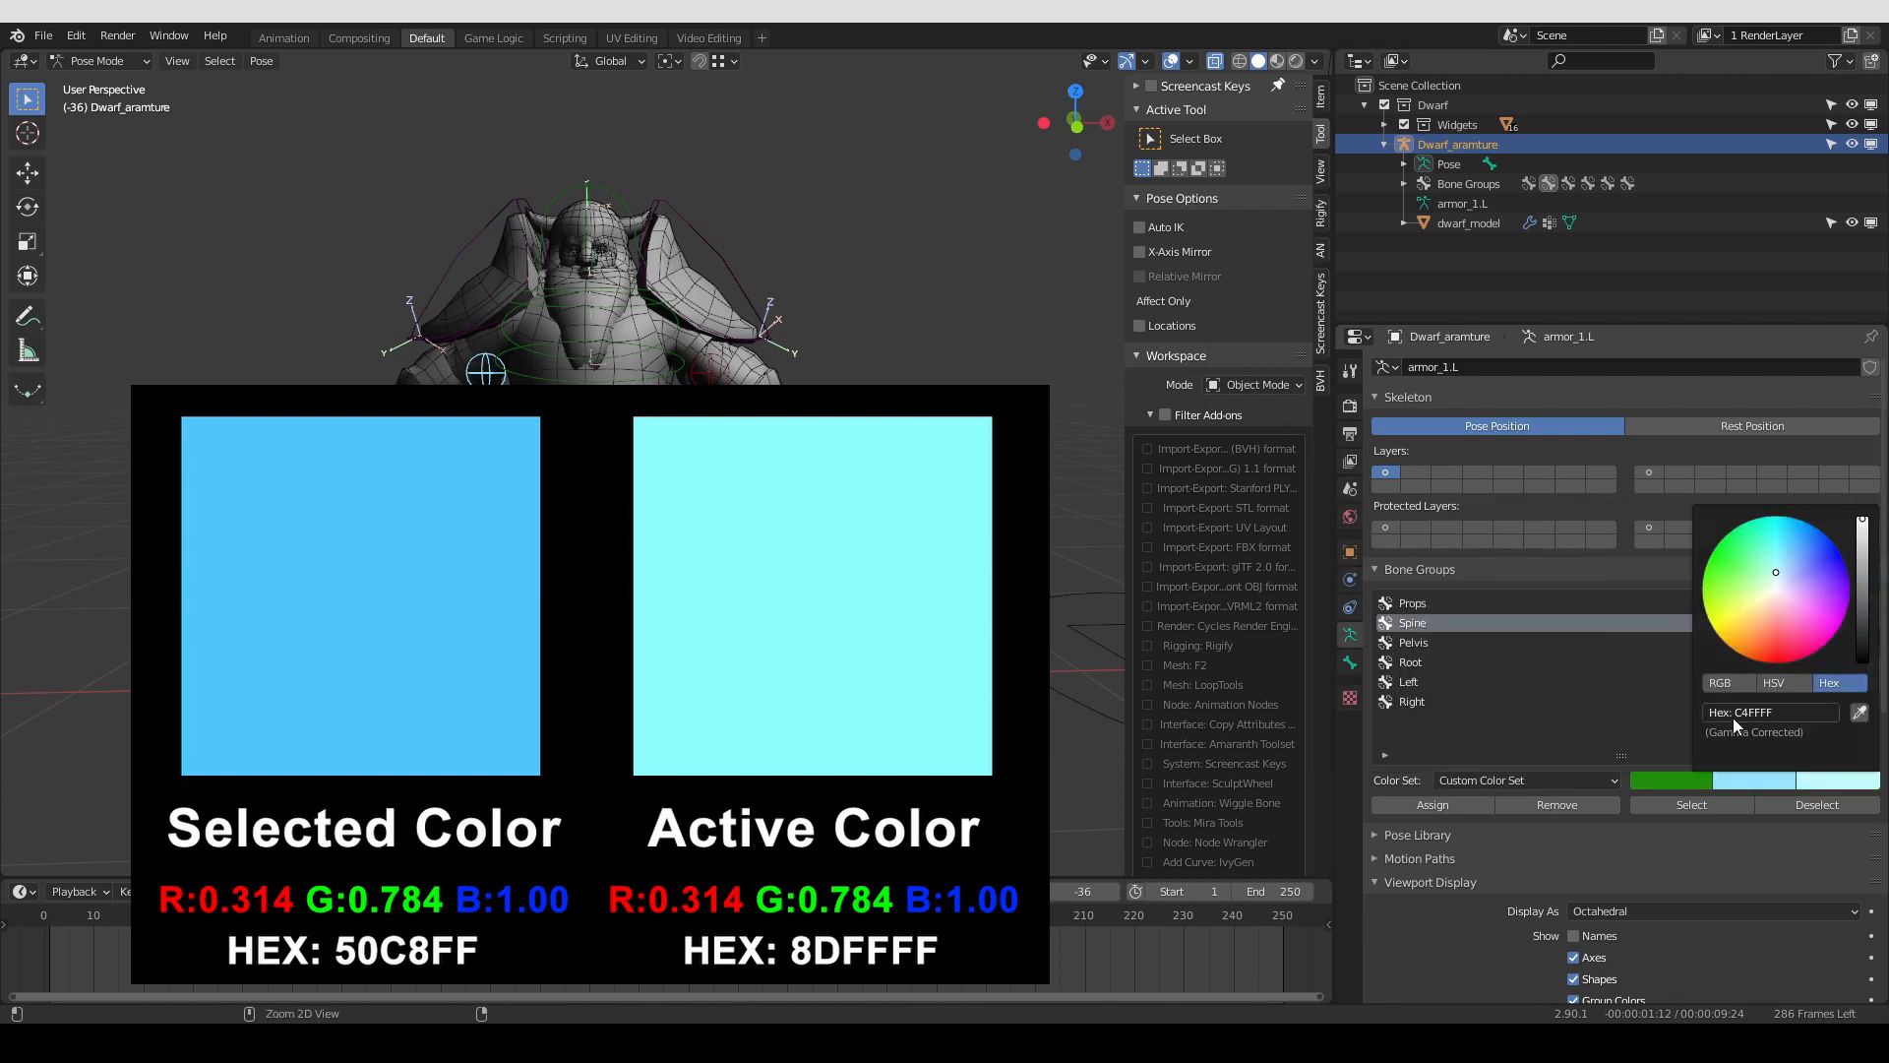
# Switch the Props group to a custom color set with a light blue selected color and a pale cyan active color
pyautogui.click(1413, 603)
pyautogui.click(1525, 781)
pyautogui.click(1535, 542)
pyautogui.click(1755, 780)
pyautogui.click(1838, 780)
# Brighten the normal colors of the bone groups, giving Right a vivid blue, and deselect all bones
pyautogui.click(1413, 662)
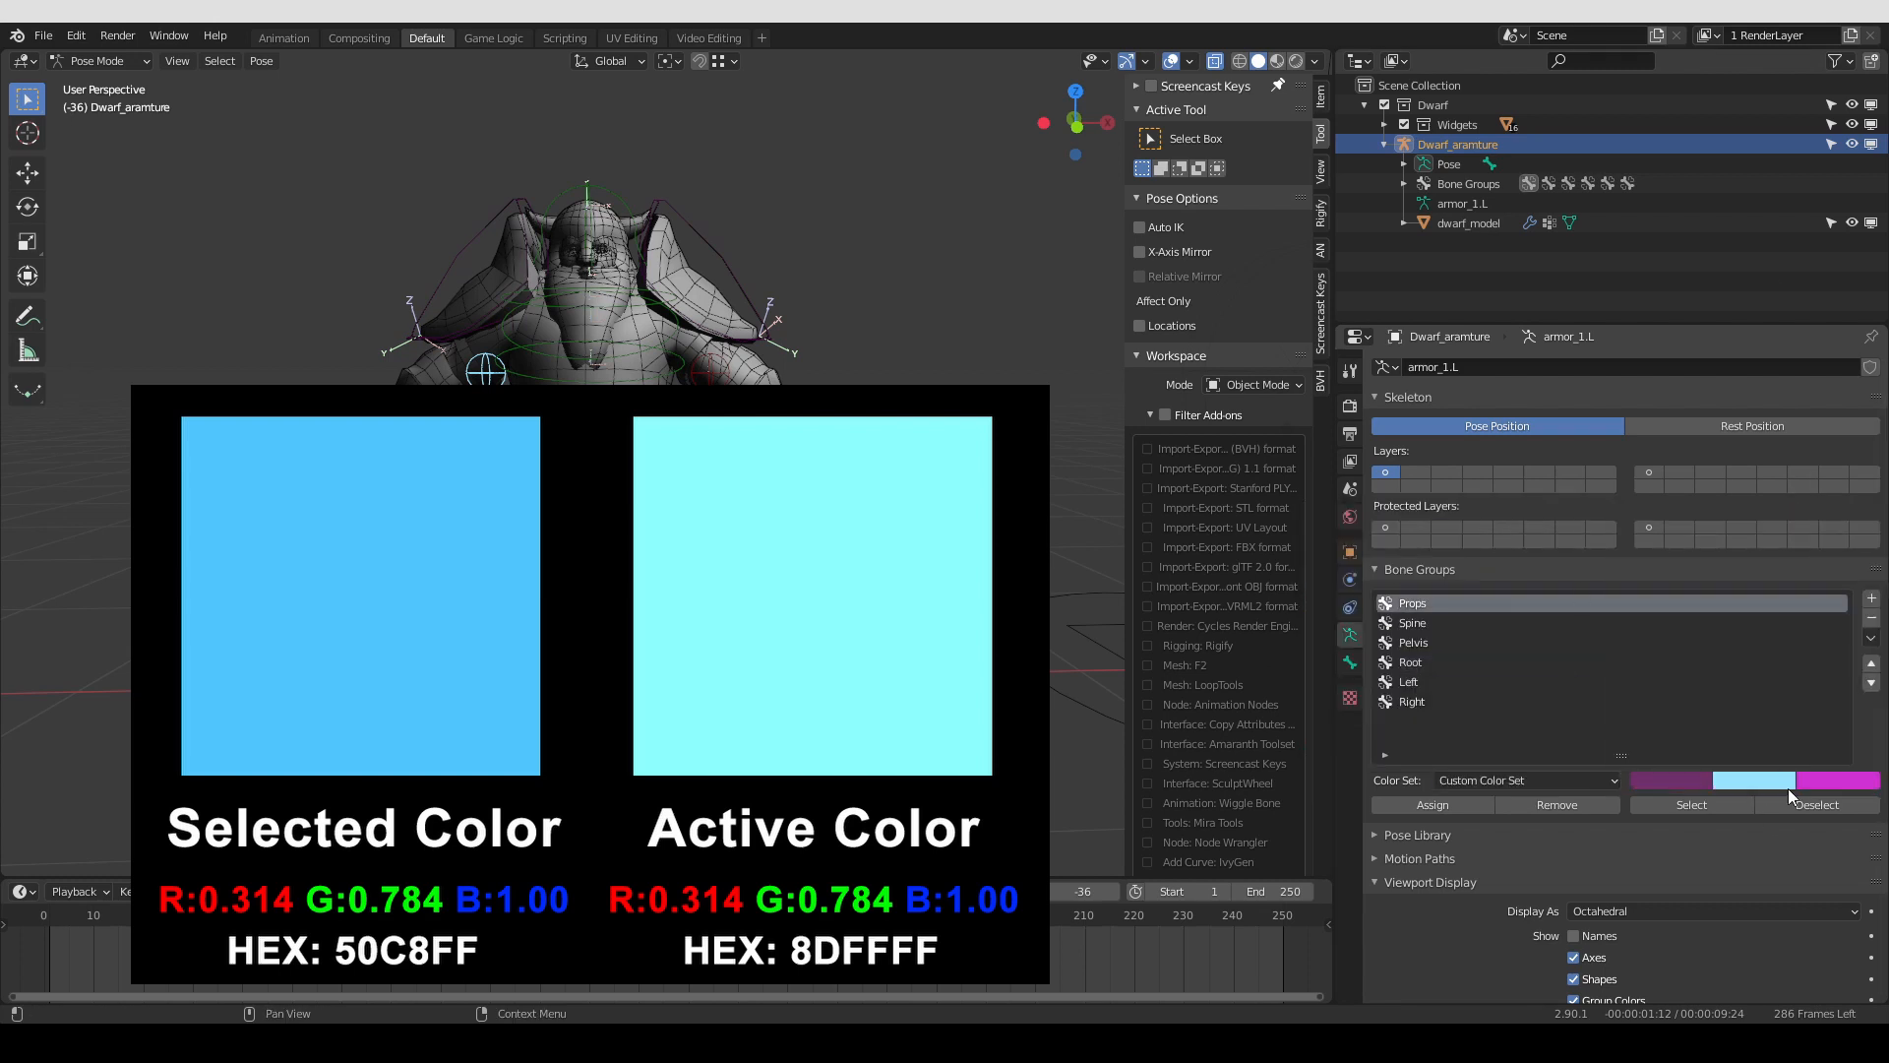
pyautogui.click(1457, 642)
pyautogui.click(1670, 780)
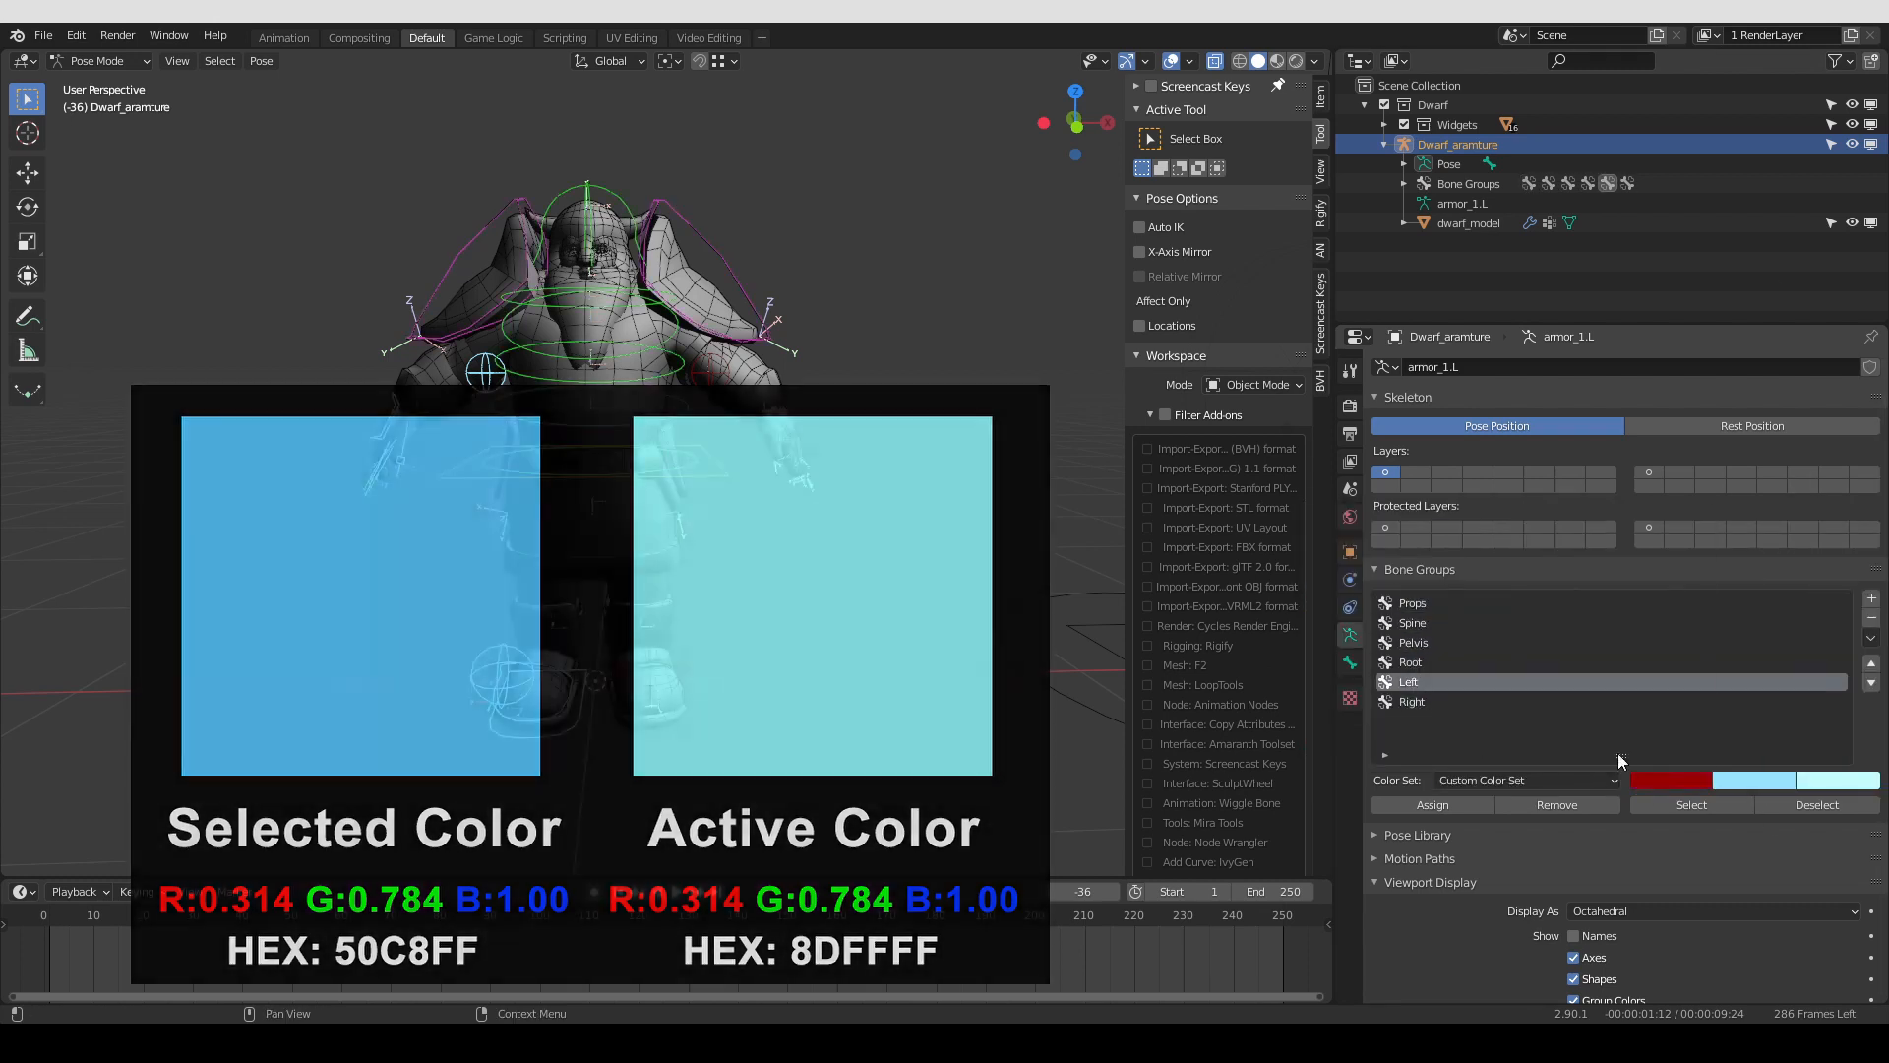
pyautogui.click(1446, 700)
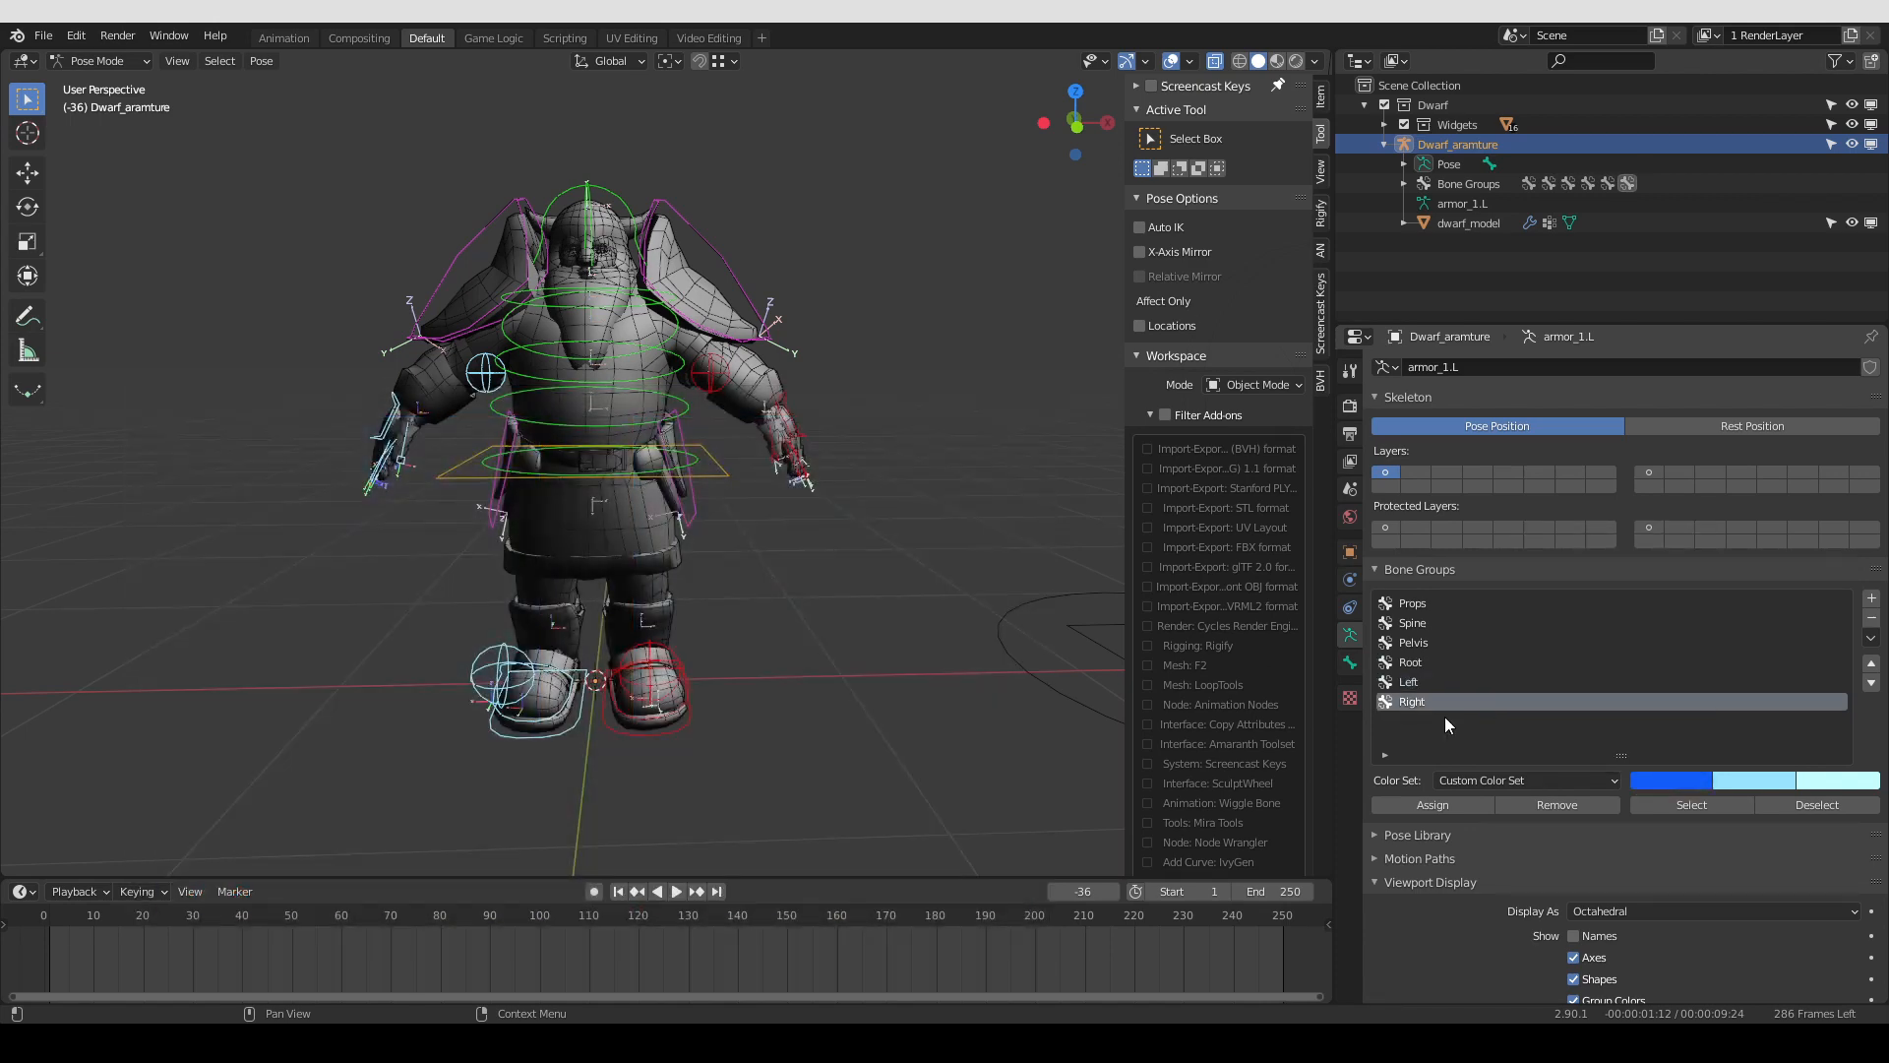
pyautogui.click(836, 670)
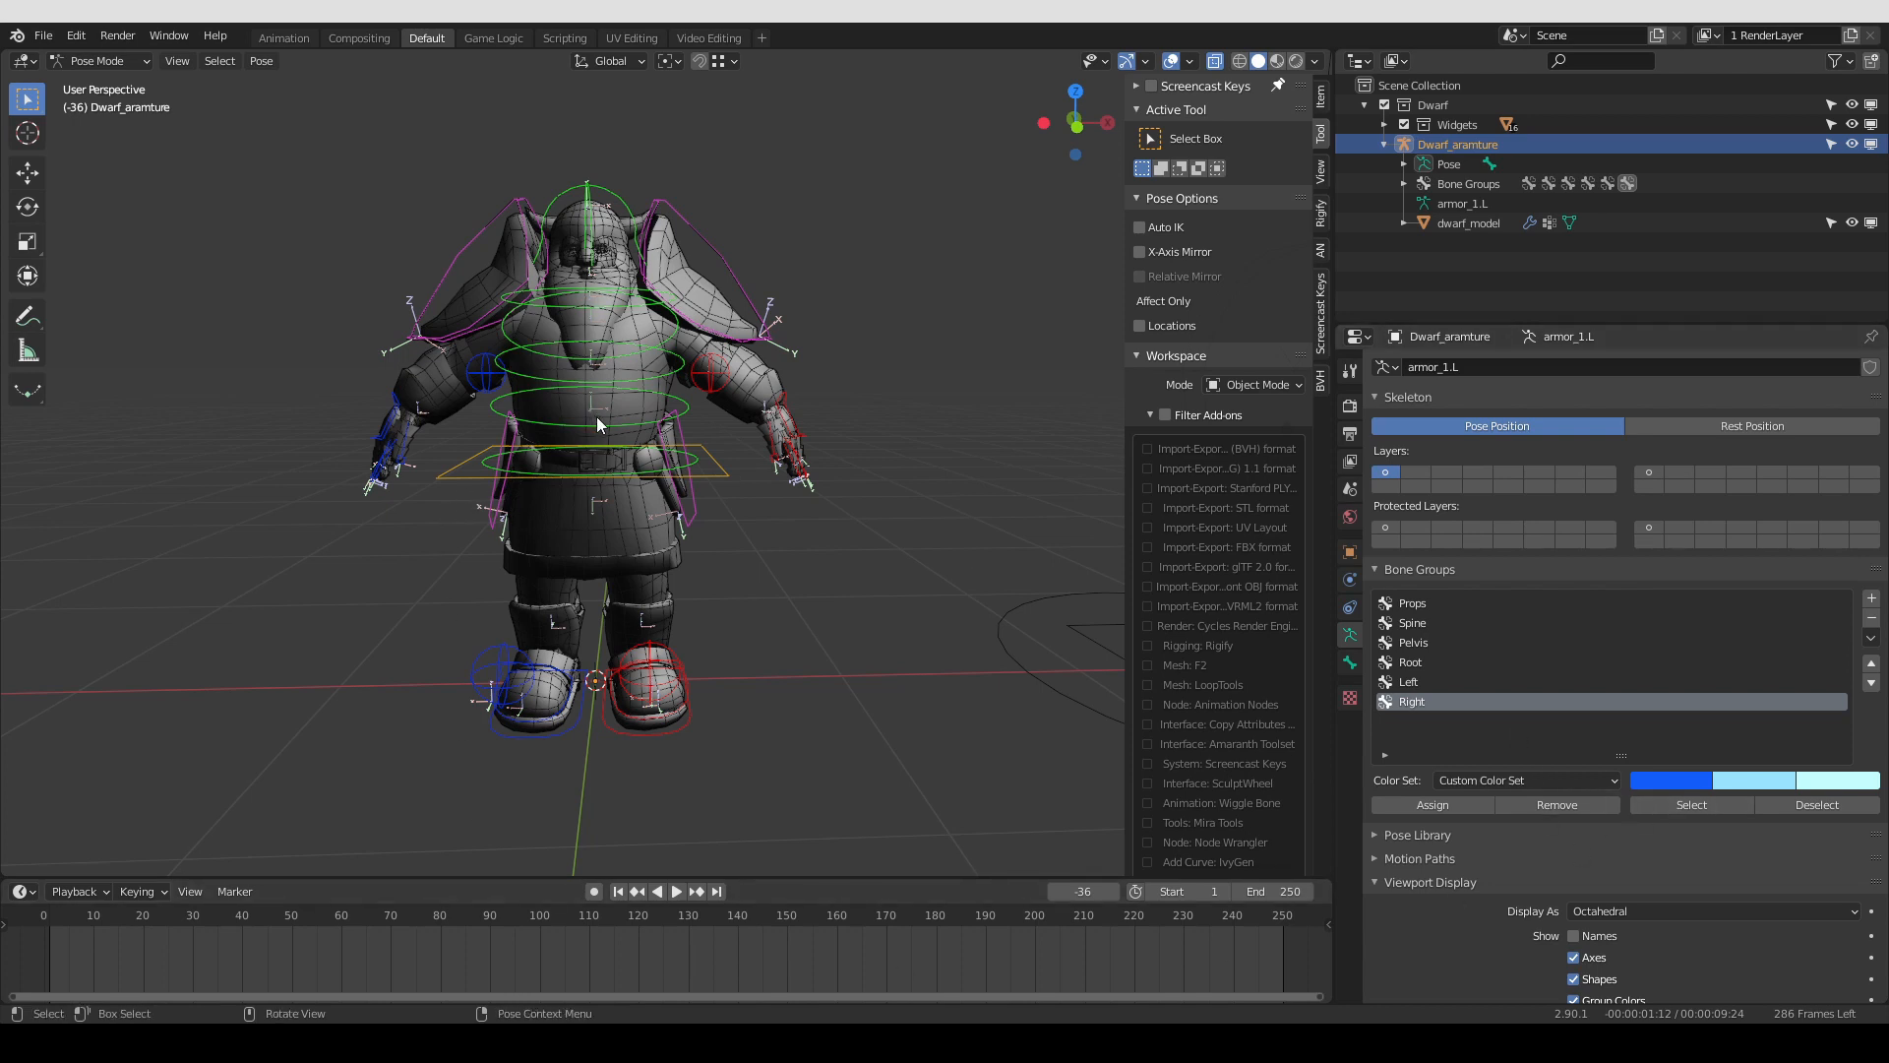
# Select several spine, armor and arm control bones to check their selection colors, and clear the selection
pyautogui.click(669, 413)
pyautogui.click(705, 365)
pyautogui.click(659, 352)
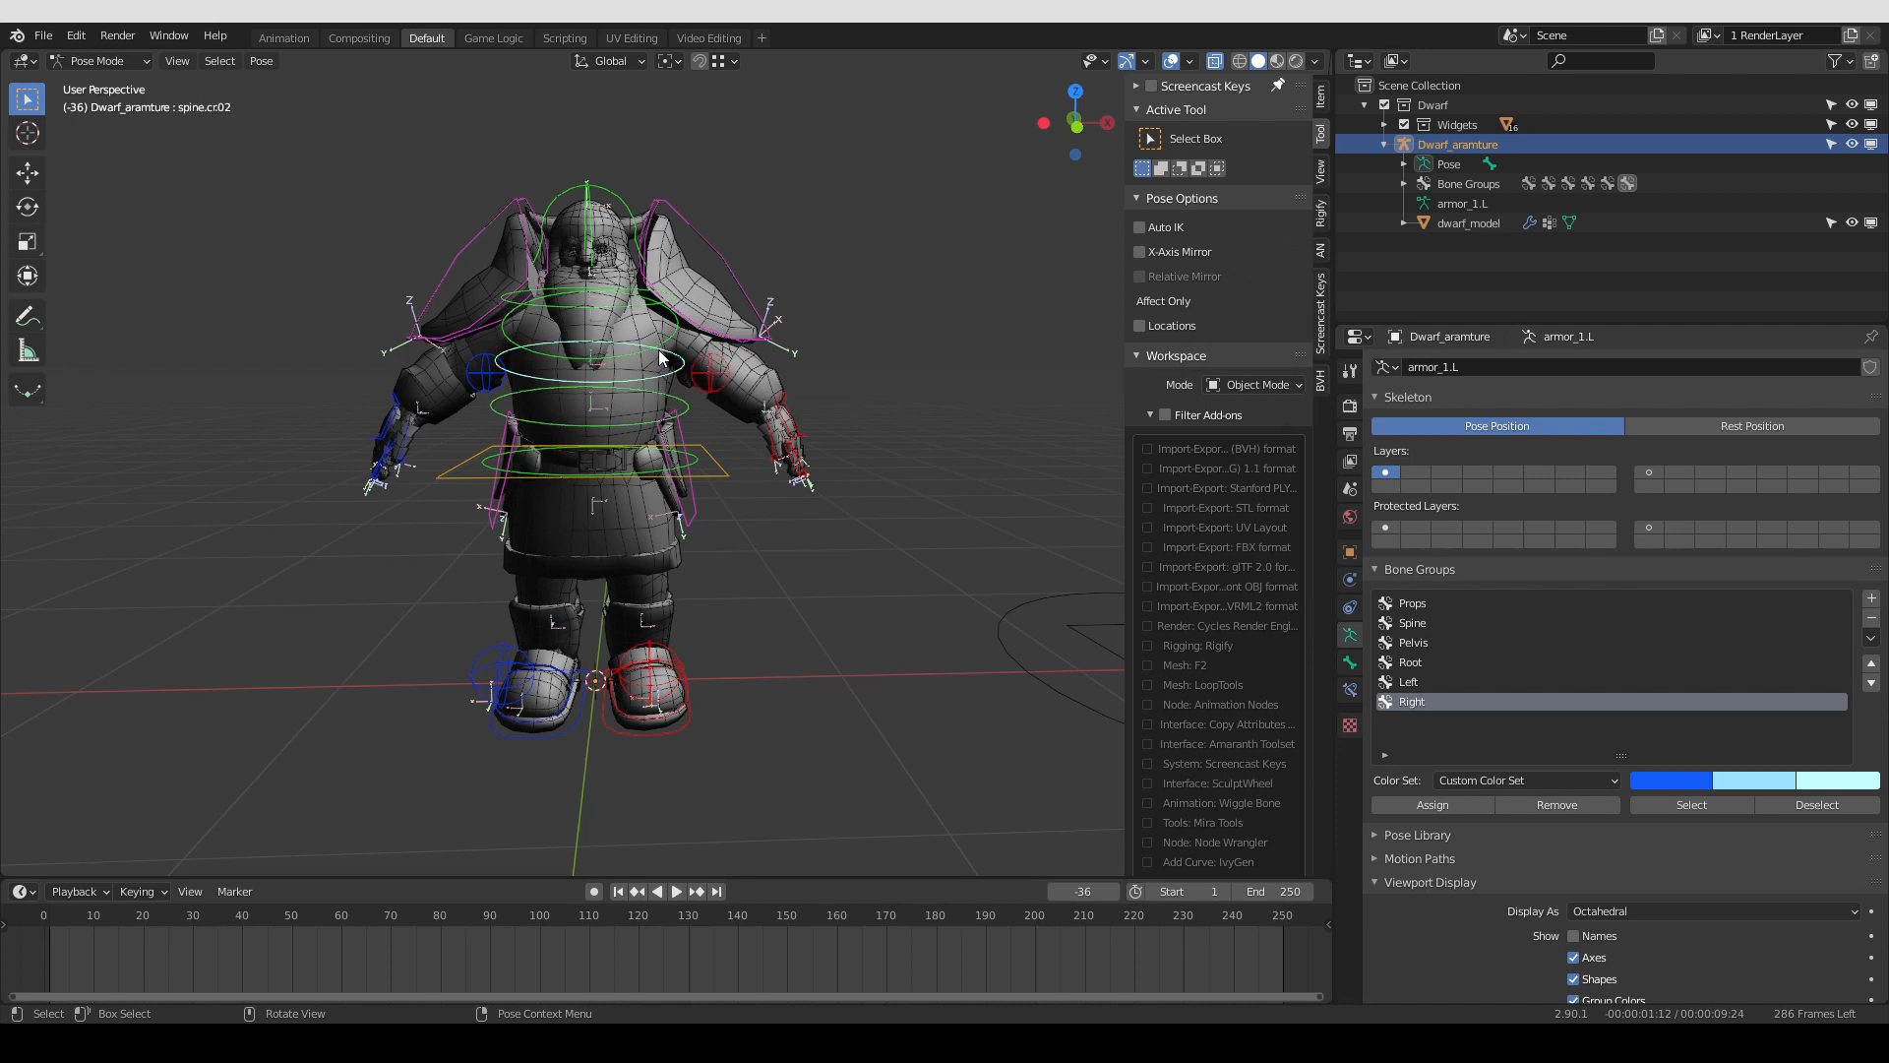
pyautogui.click(676, 329)
pyautogui.keyDown('shift'); pyautogui.click(469, 382); pyautogui.keyUp('shift')
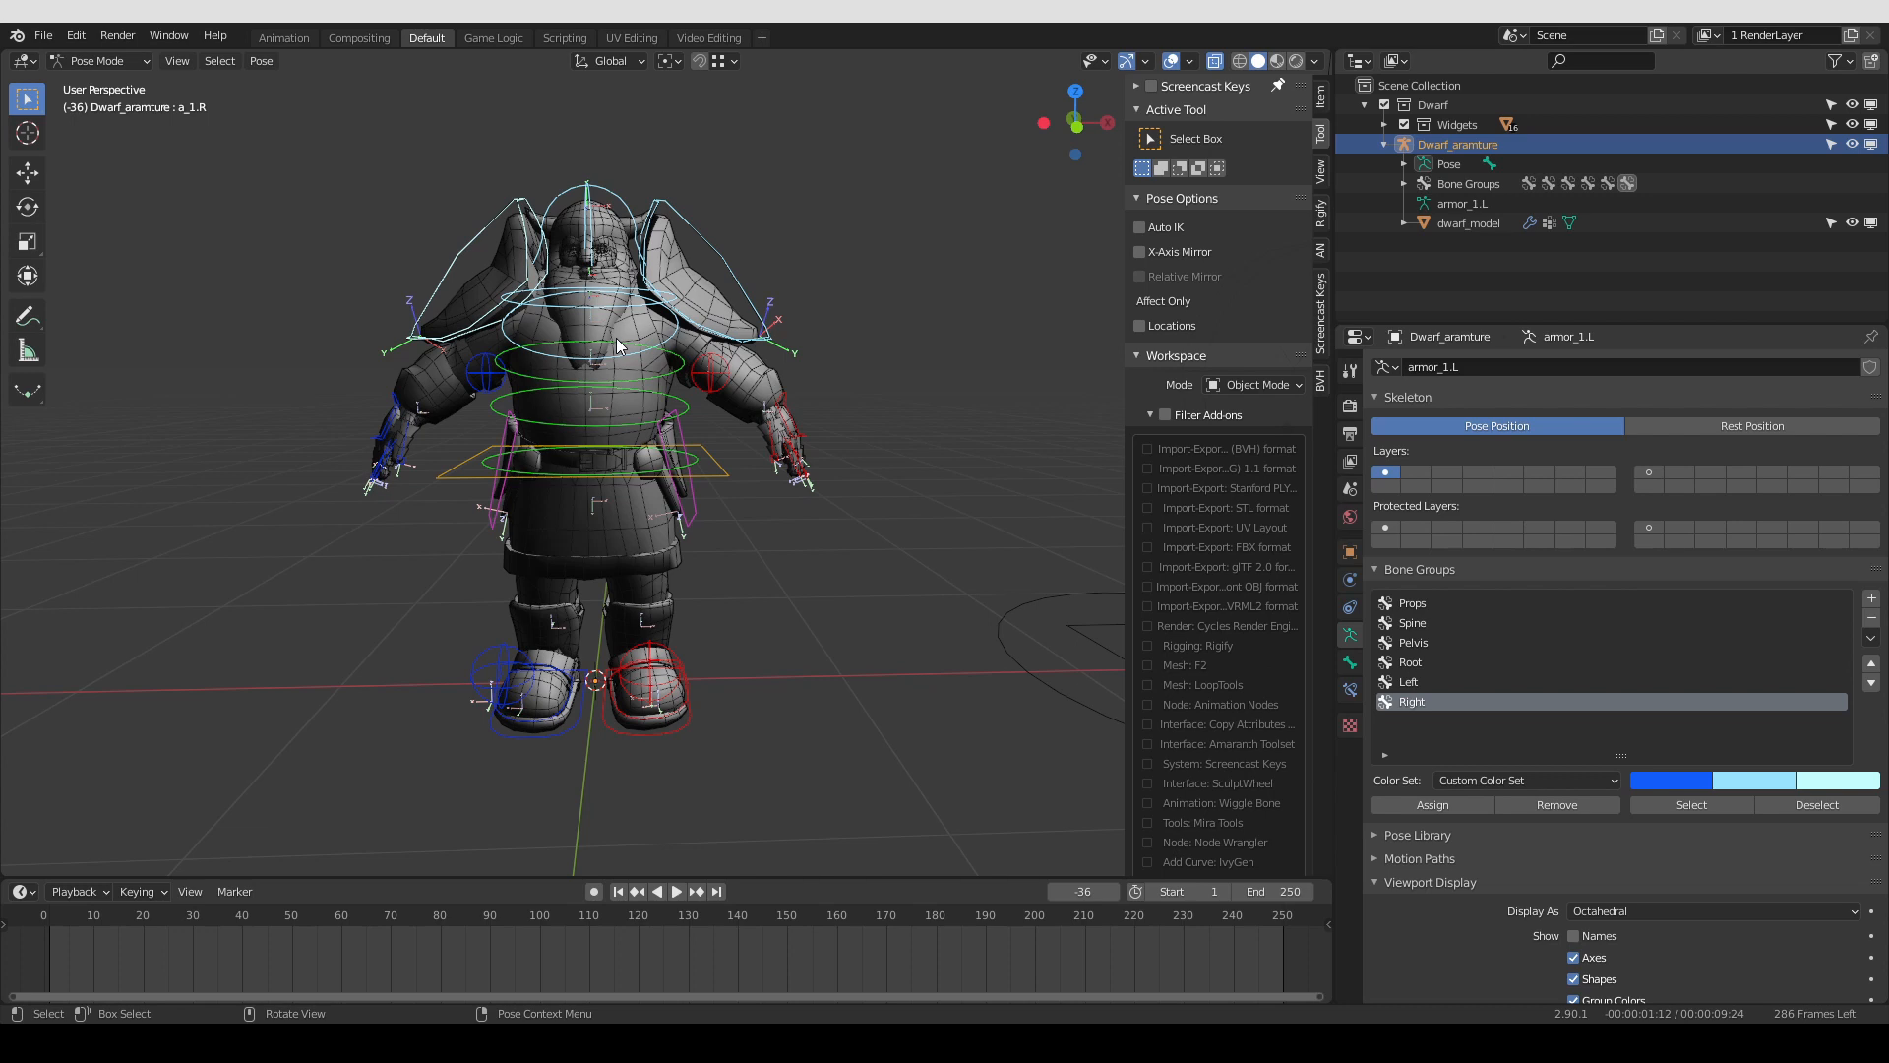
pyautogui.hotkey('alt', 'a')
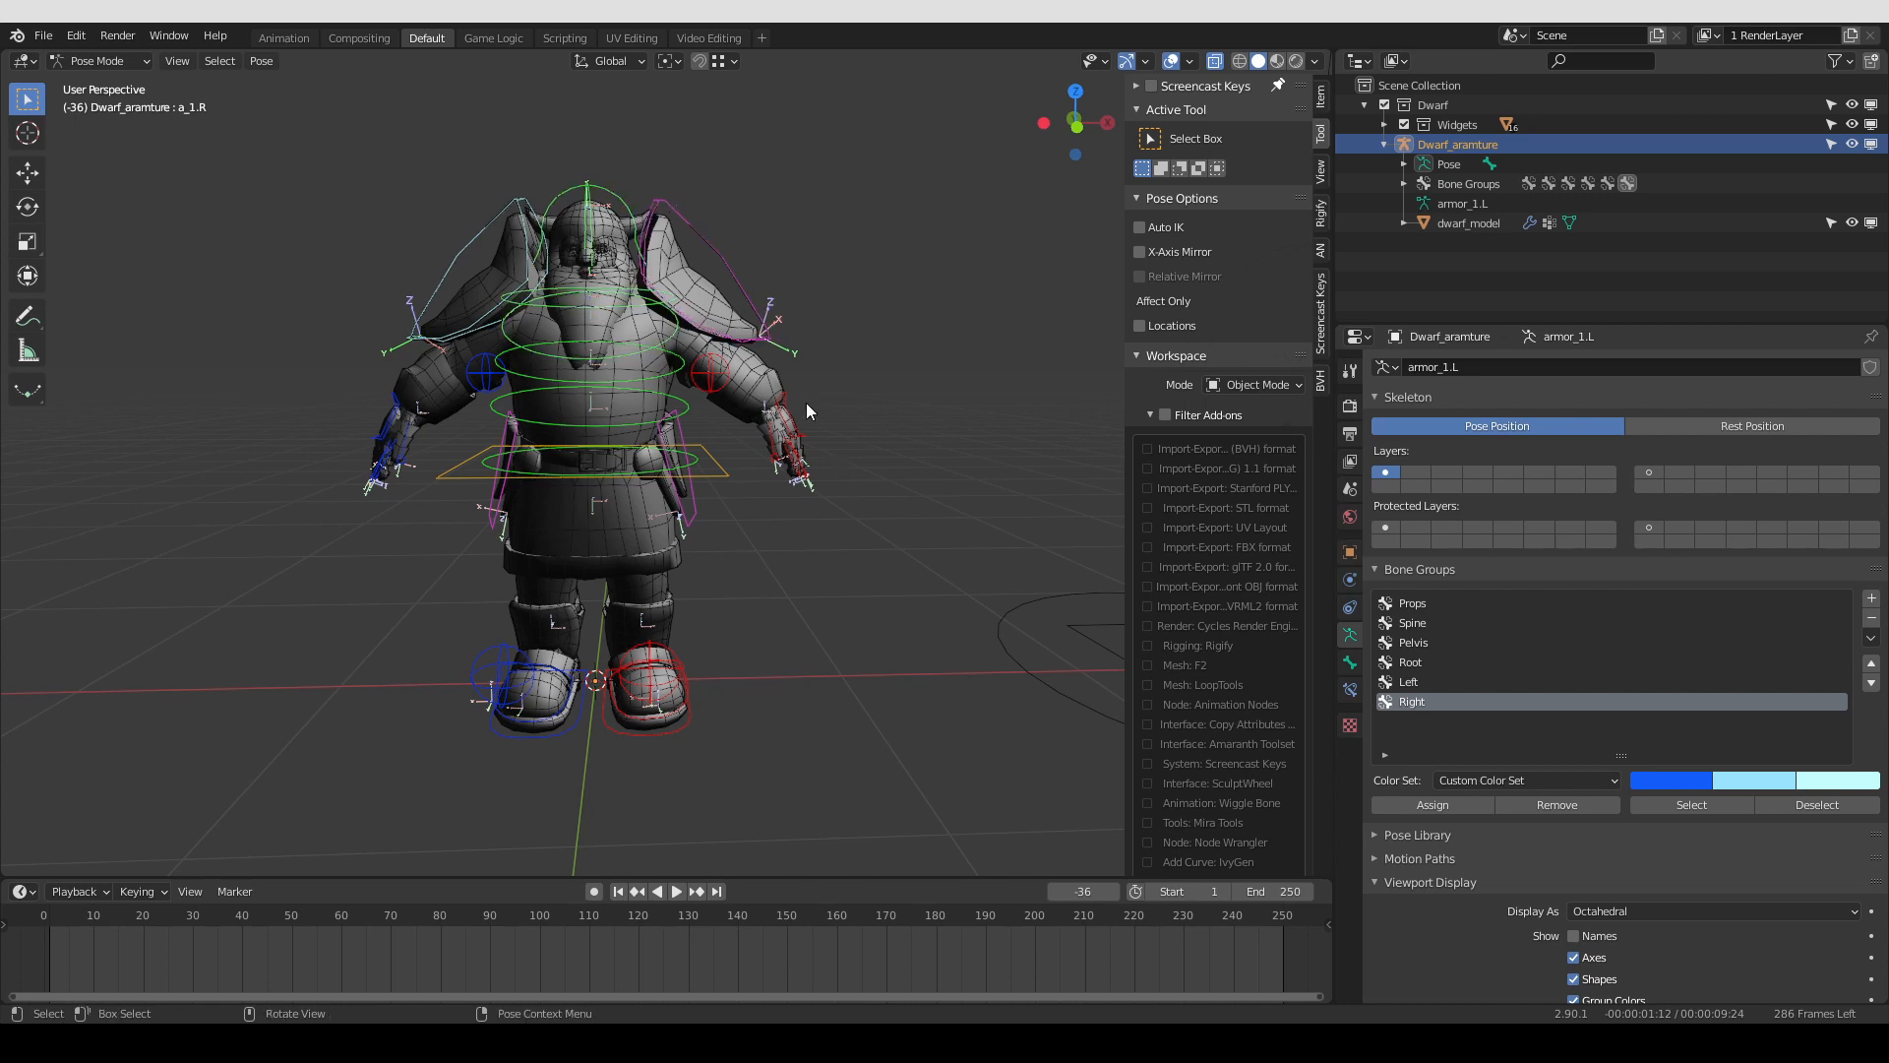
# Set the Override Transform of the upper_arm_IK.R.001 hand bone's custom shape to head.cr
pyautogui.click(803, 445)
pyautogui.click(1350, 662)
pyautogui.scroll(-1, 1567, 813)
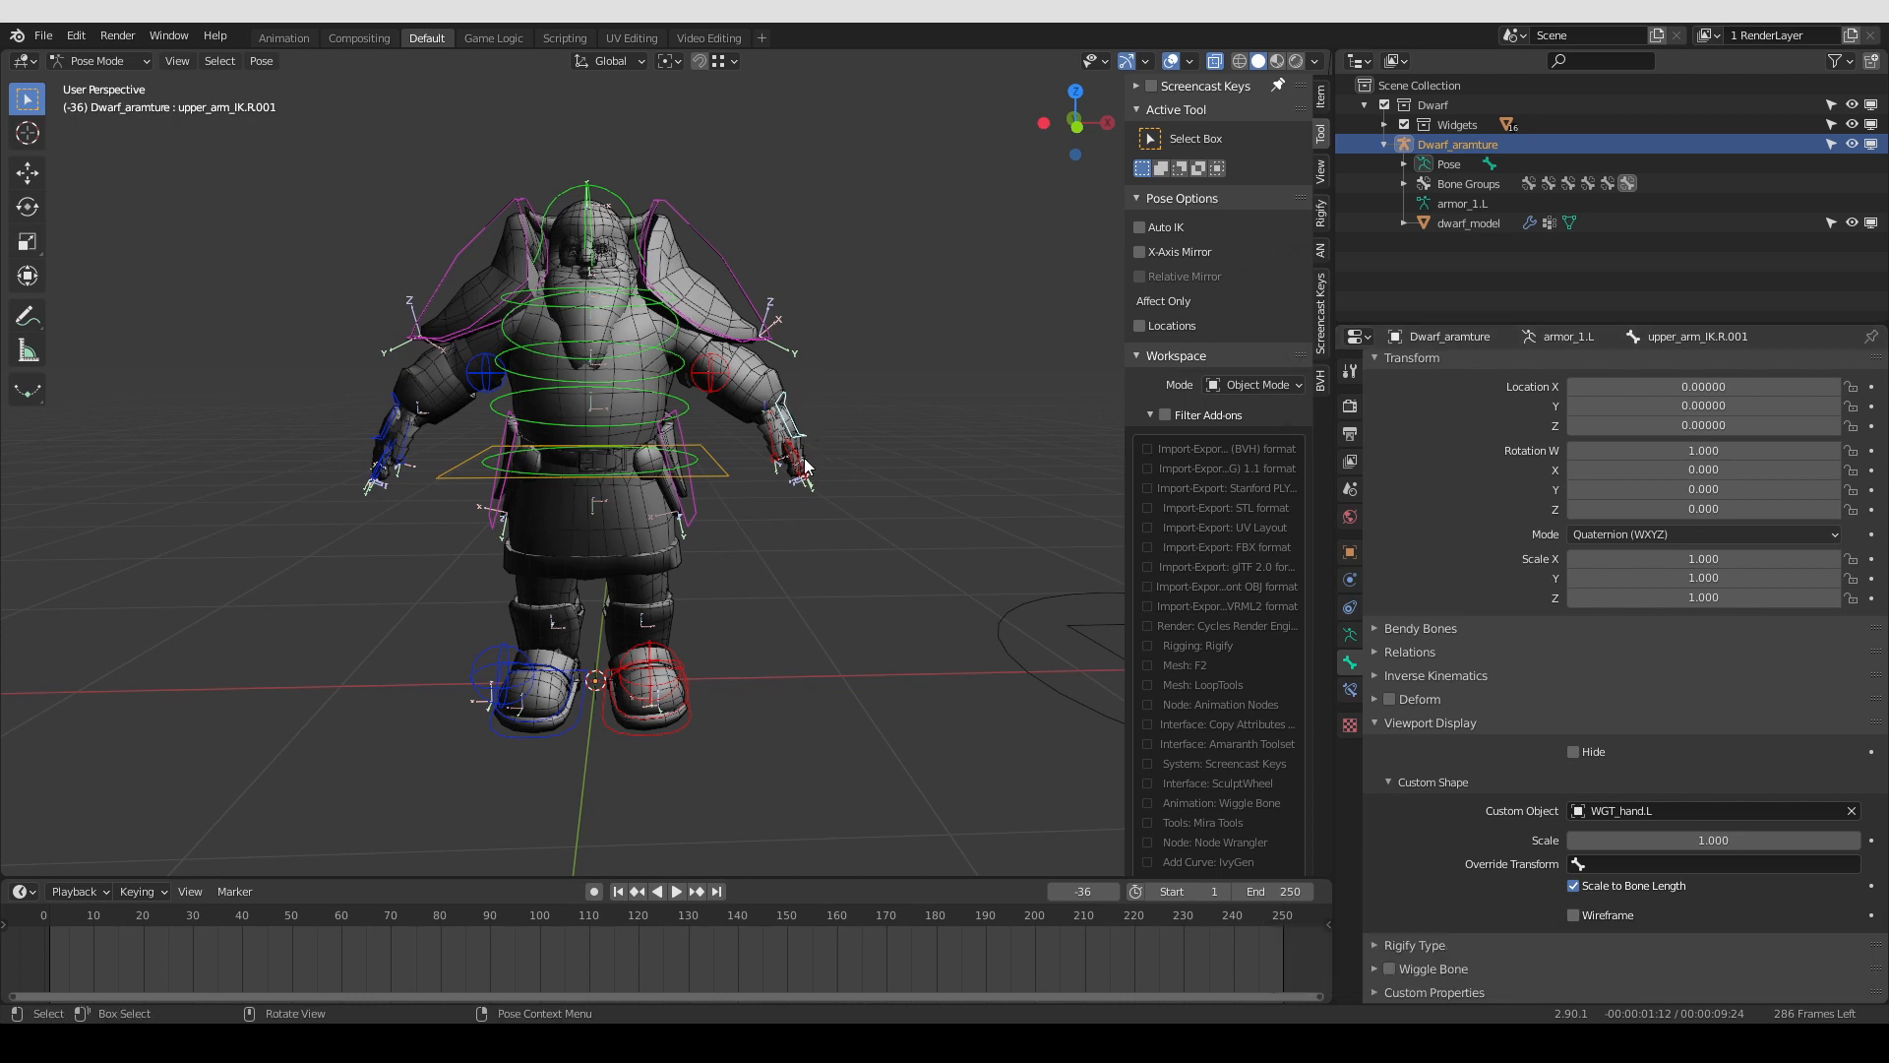
pyautogui.click(1628, 863)
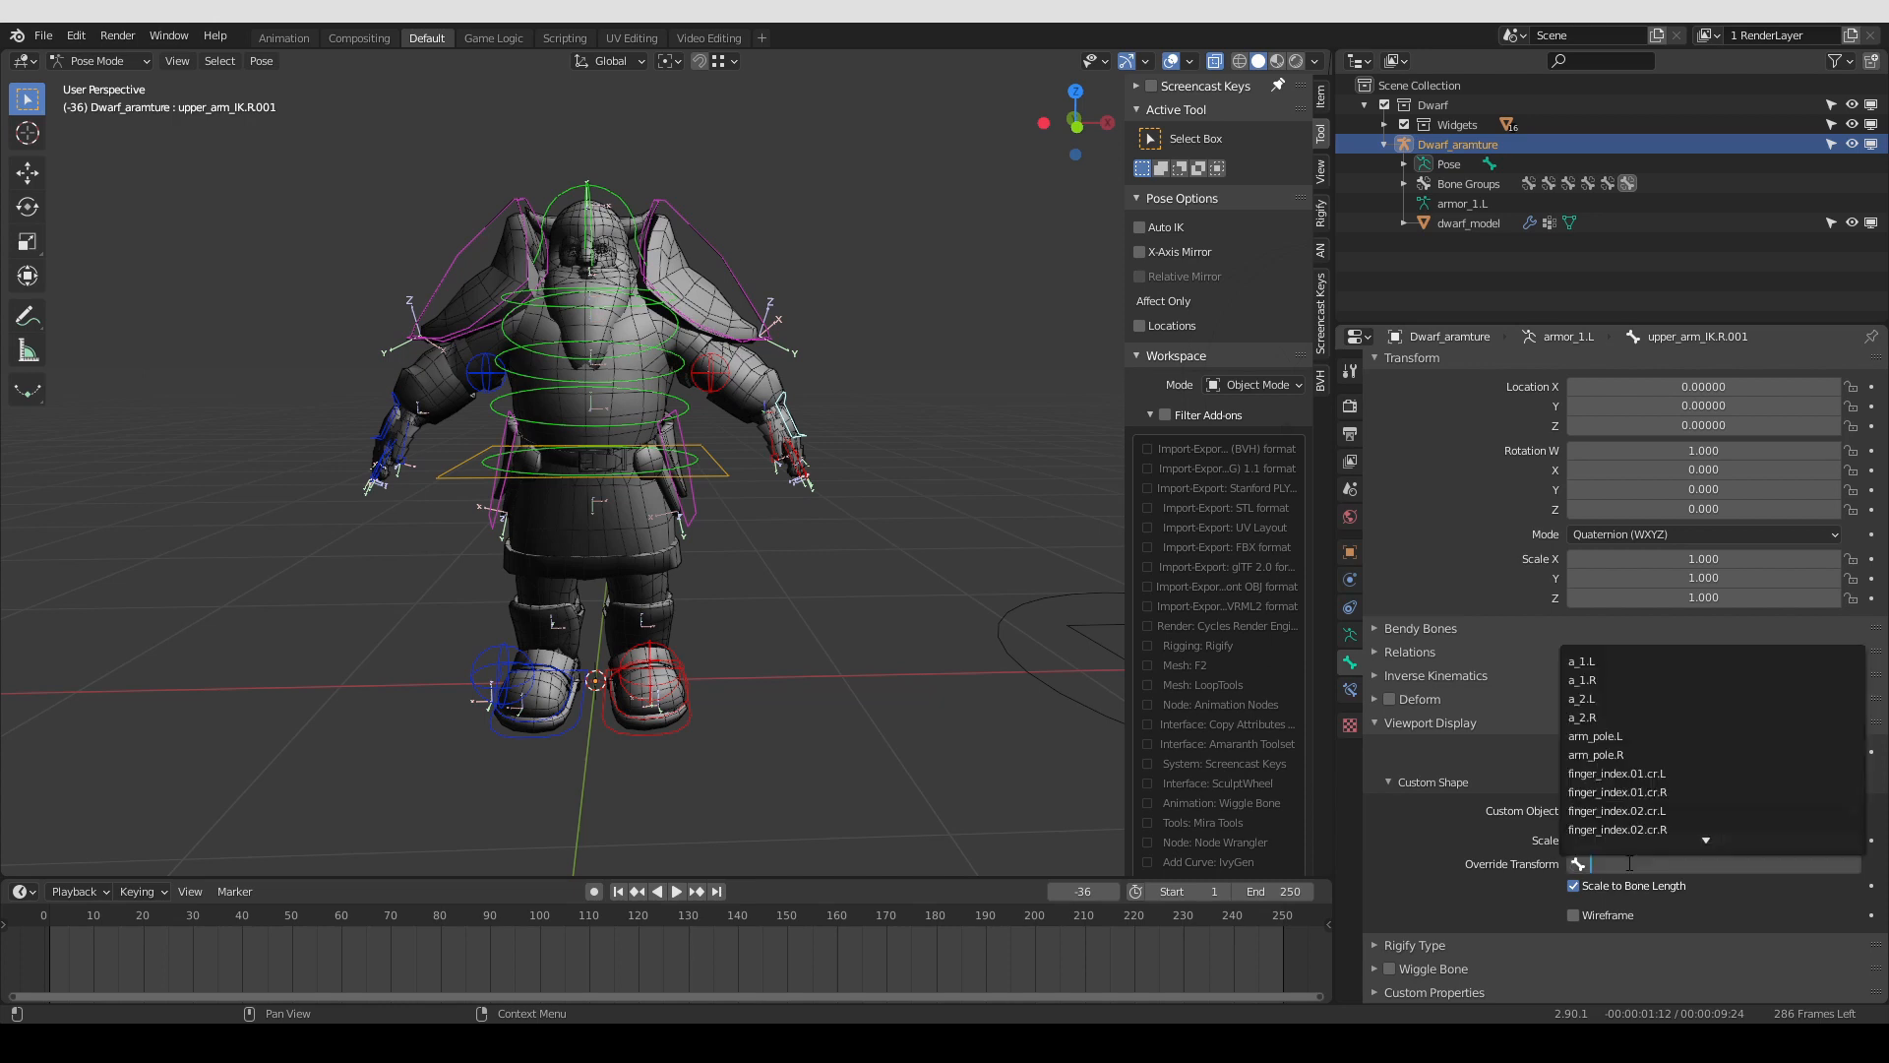
pyautogui.write('hea')
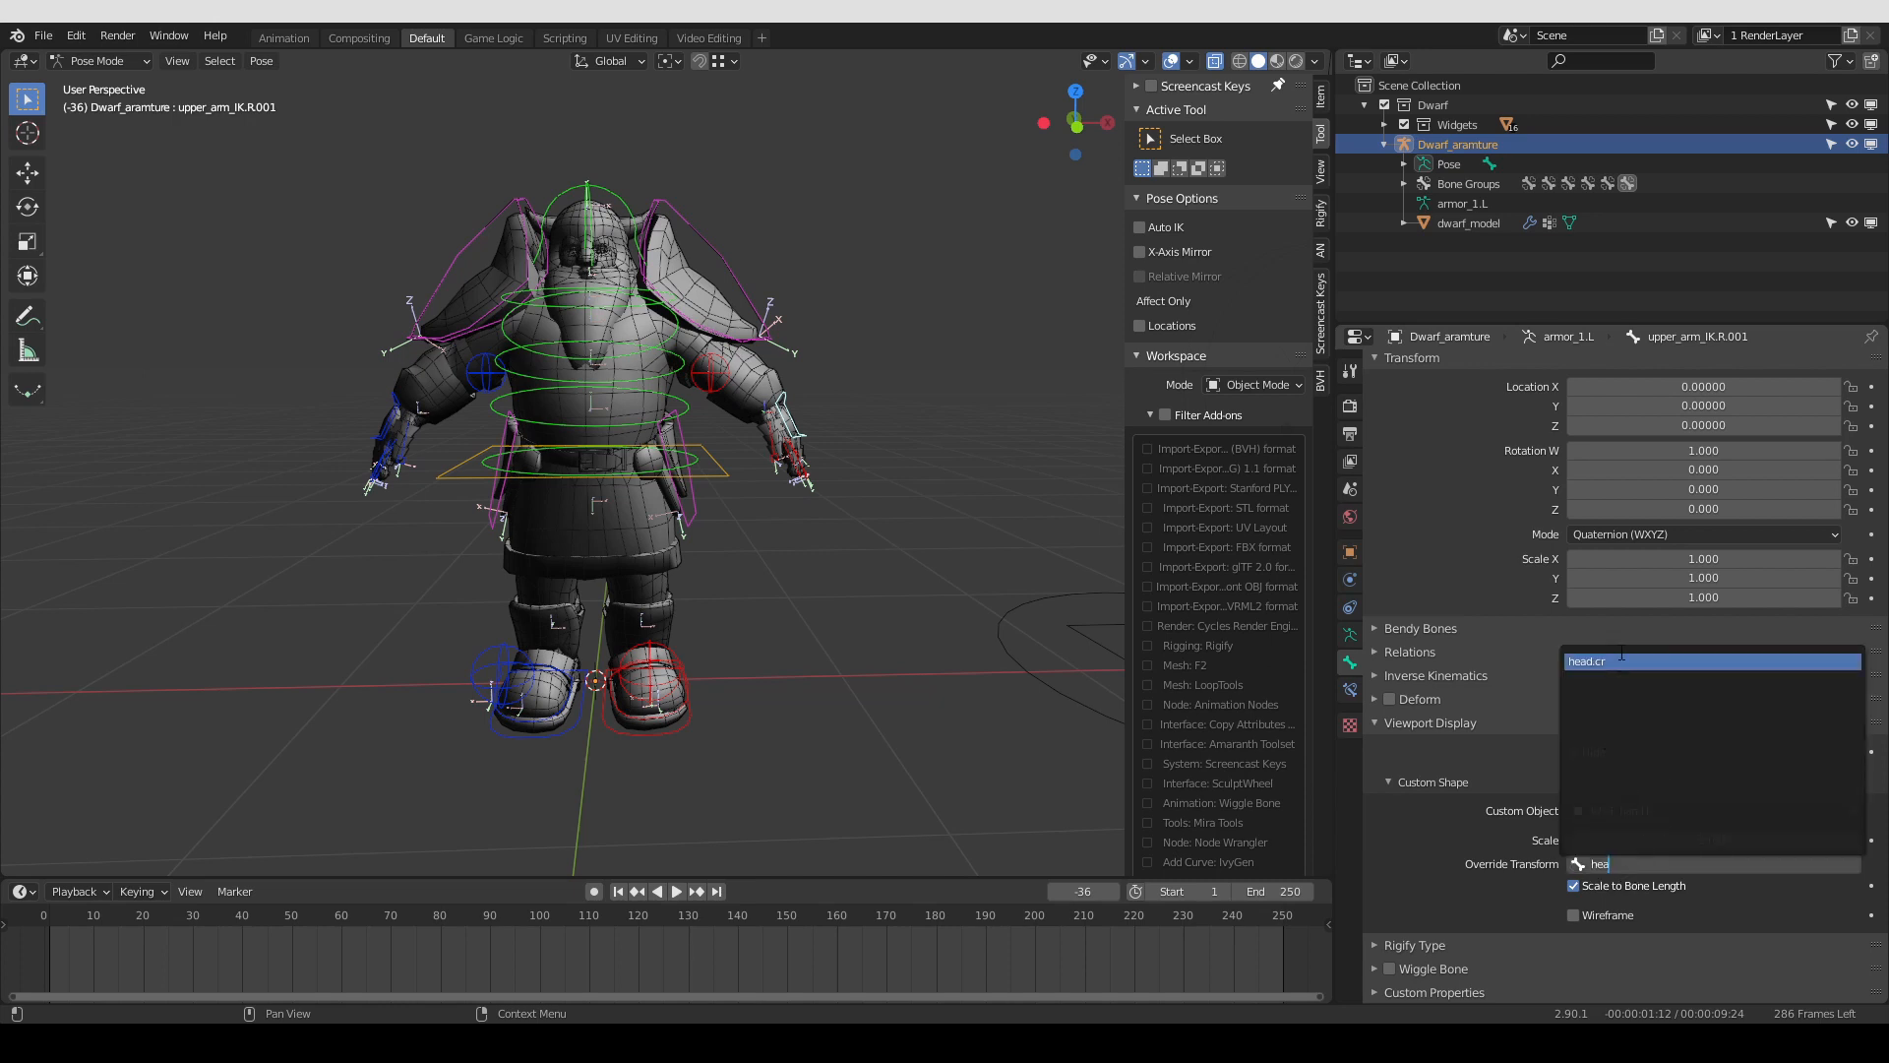
pyautogui.click(1617, 661)
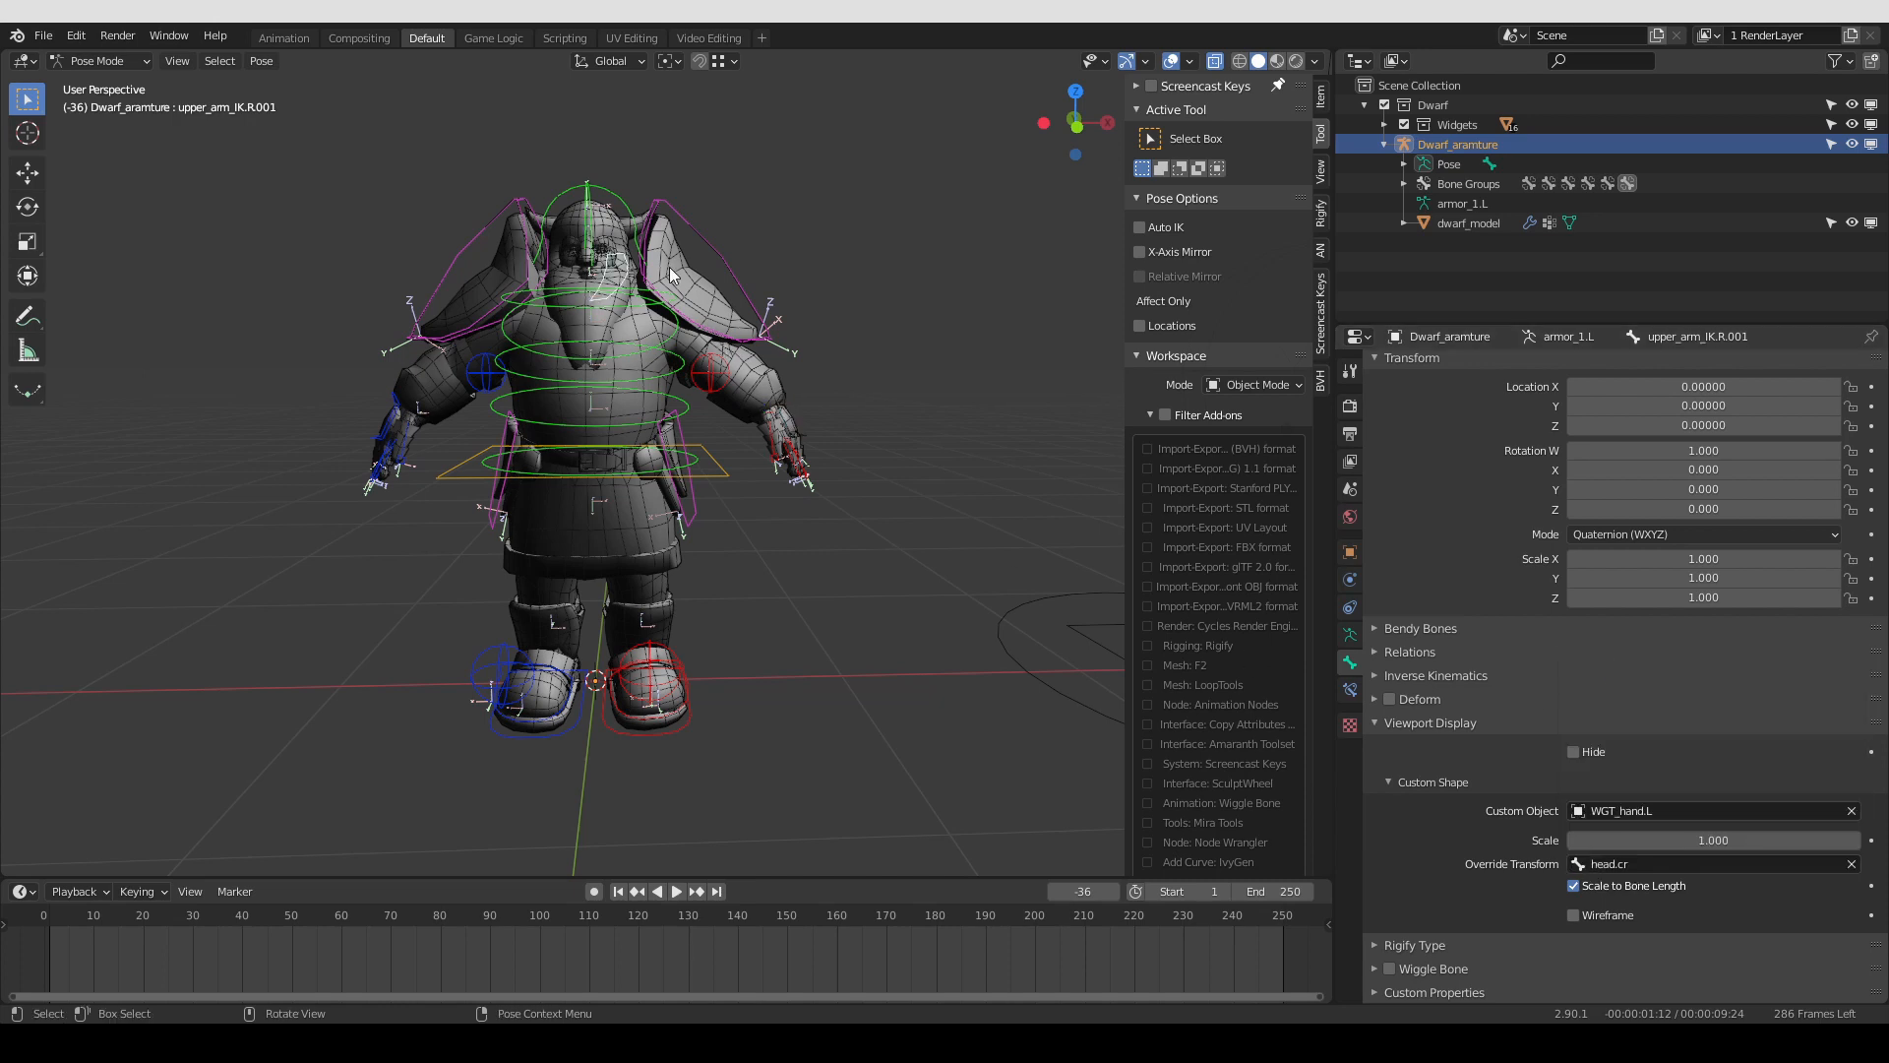
# Test-rotate the head.cr bone to check how the overridden hand widget behaves, and cancel the rotation
pyautogui.scroll(3, 754, 329)
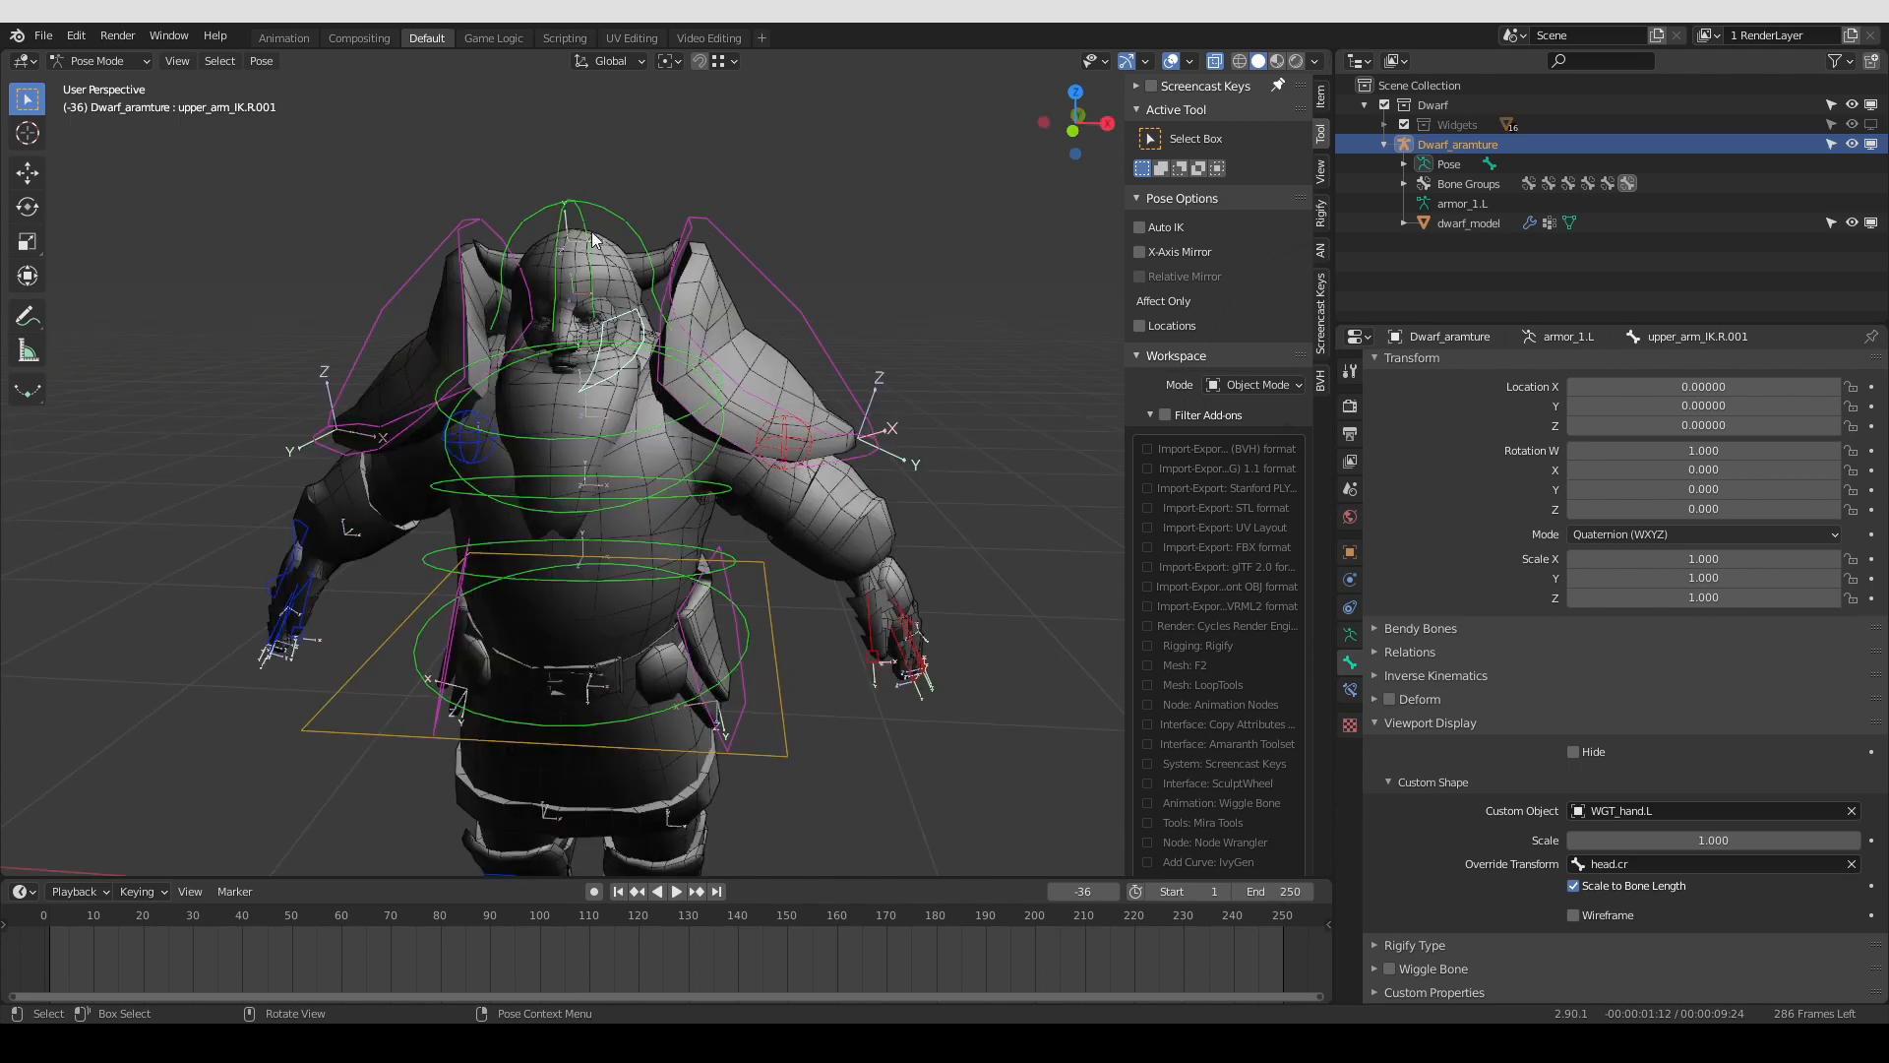
pyautogui.moveTo(519, 281); pyautogui.dragTo(635, 223, button='middle')
pyautogui.click(634, 222)
pyautogui.press('r')
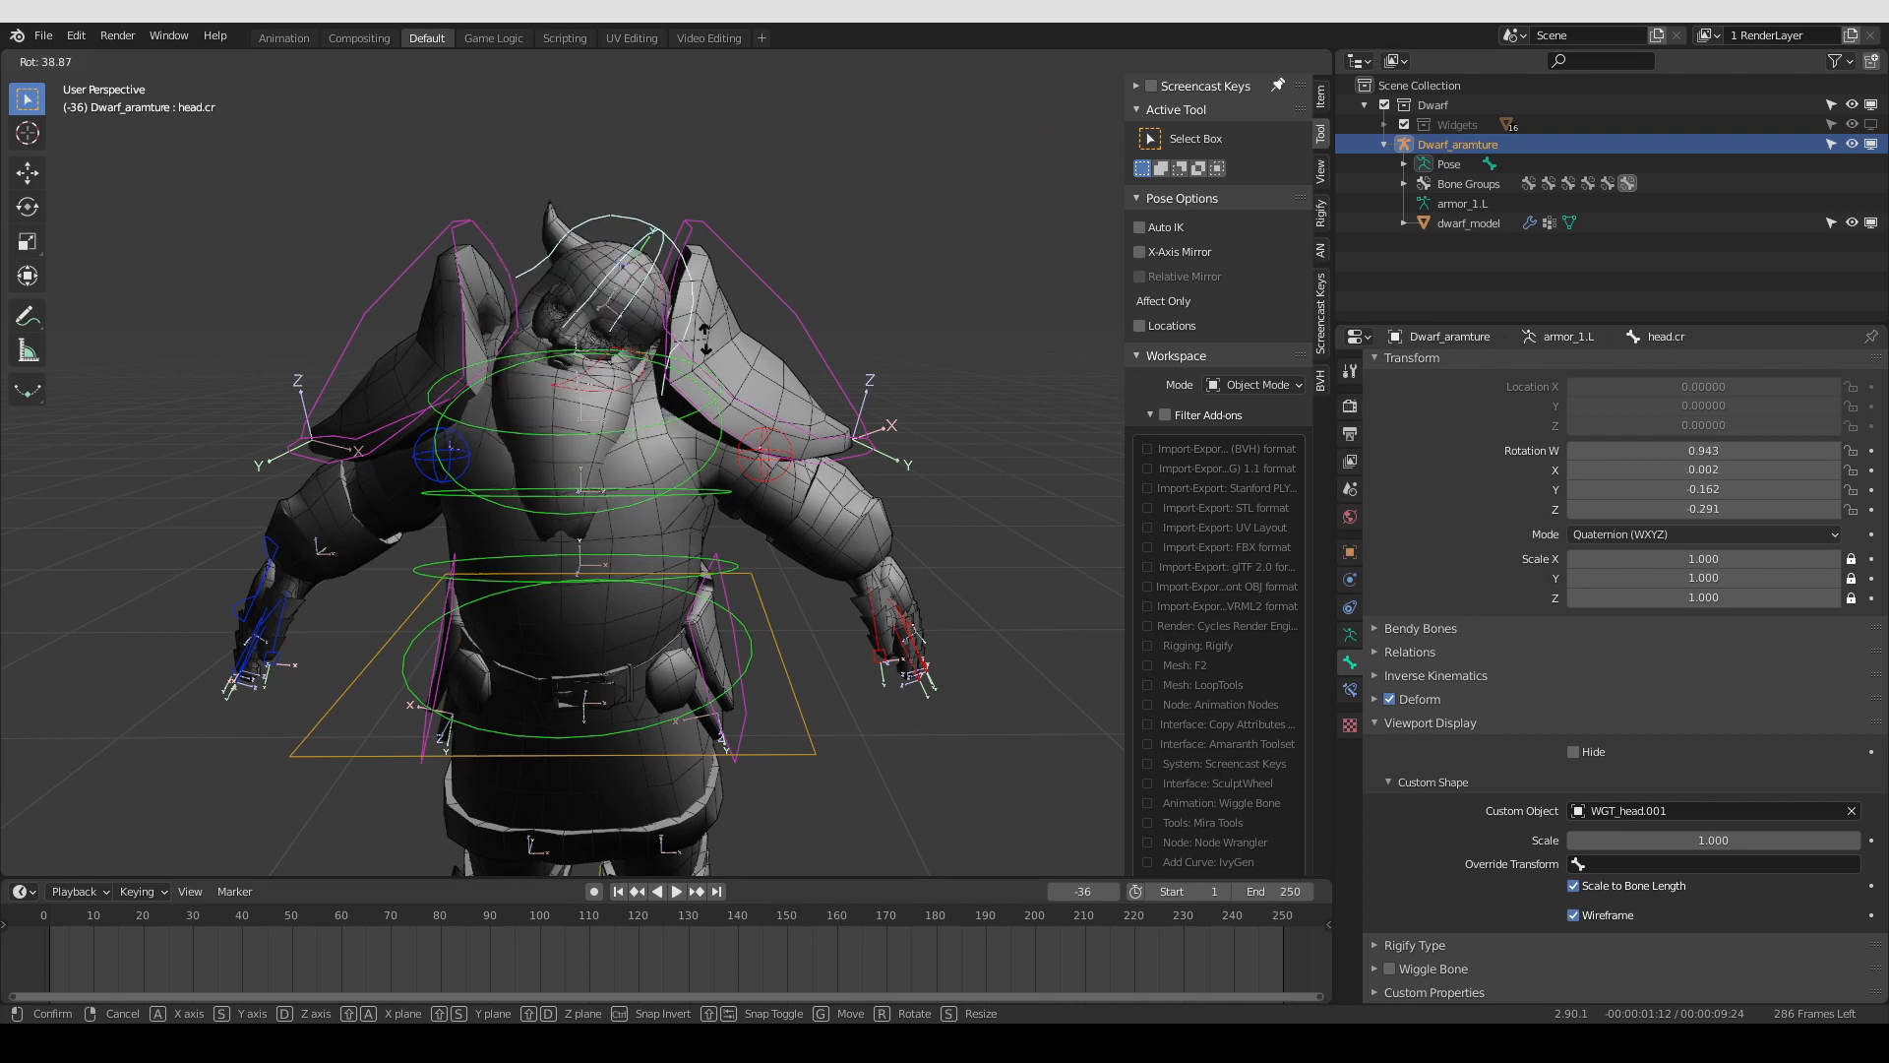
pyautogui.press('Escape')
# Turn on Screencast Keys and test-move the hand IK bone using its widget at the head, cancelling the move
pyautogui.click(664, 362)
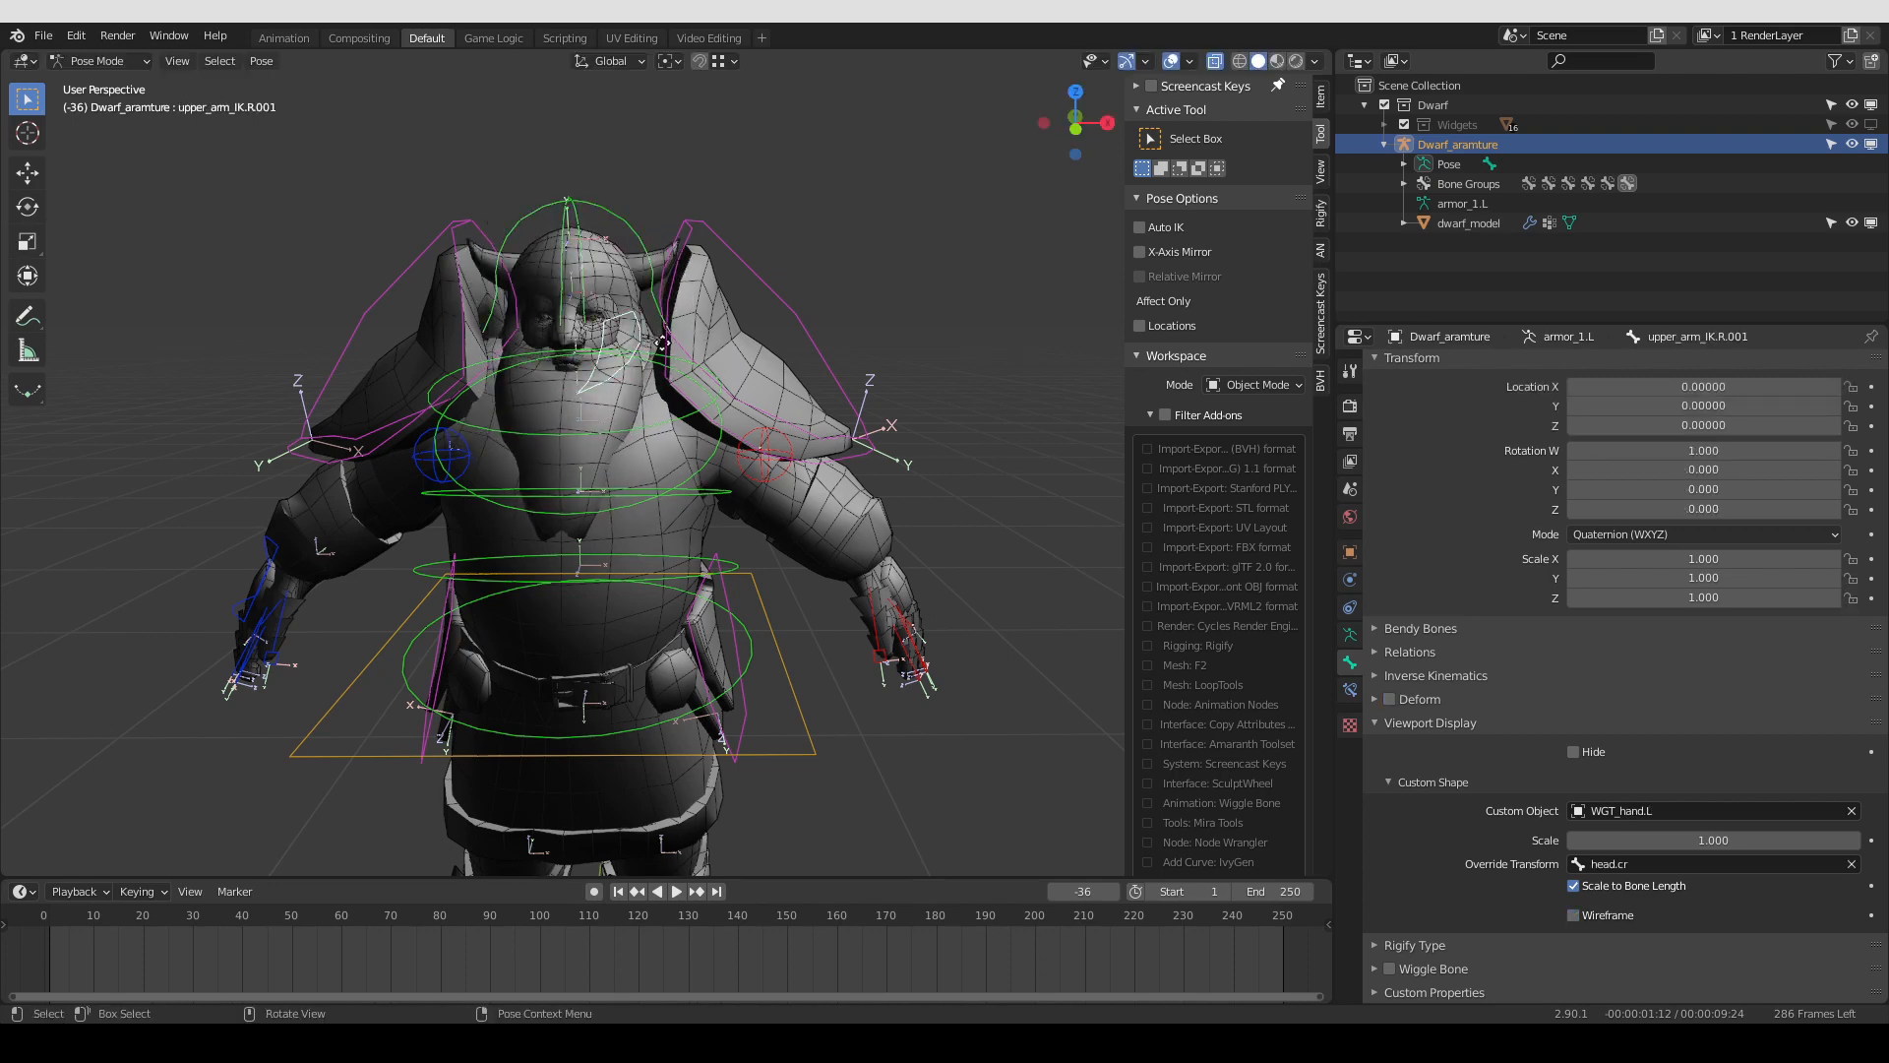
pyautogui.press('g')
pyautogui.press('Escape')
pyautogui.click(1142, 90)
pyautogui.click(1142, 89)
pyautogui.click(1152, 86)
pyautogui.press('g')
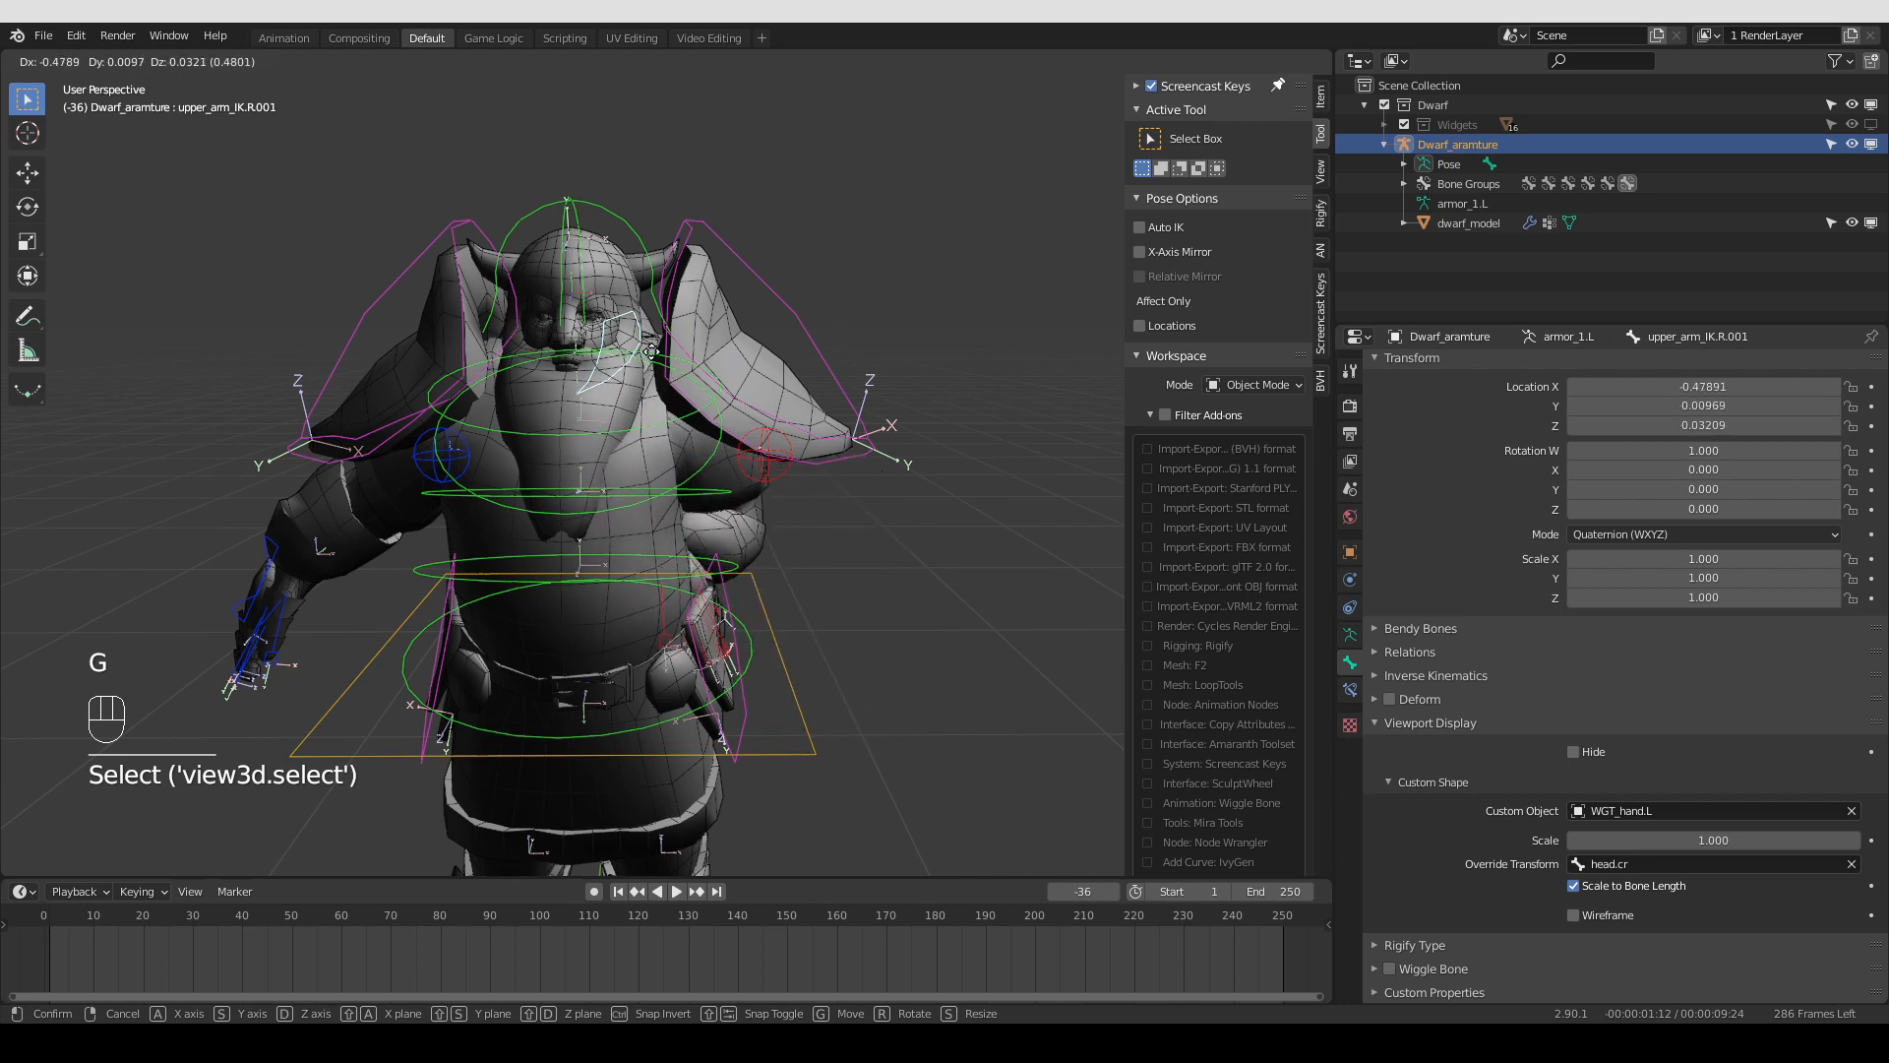
pyautogui.rightClick(807, 415)
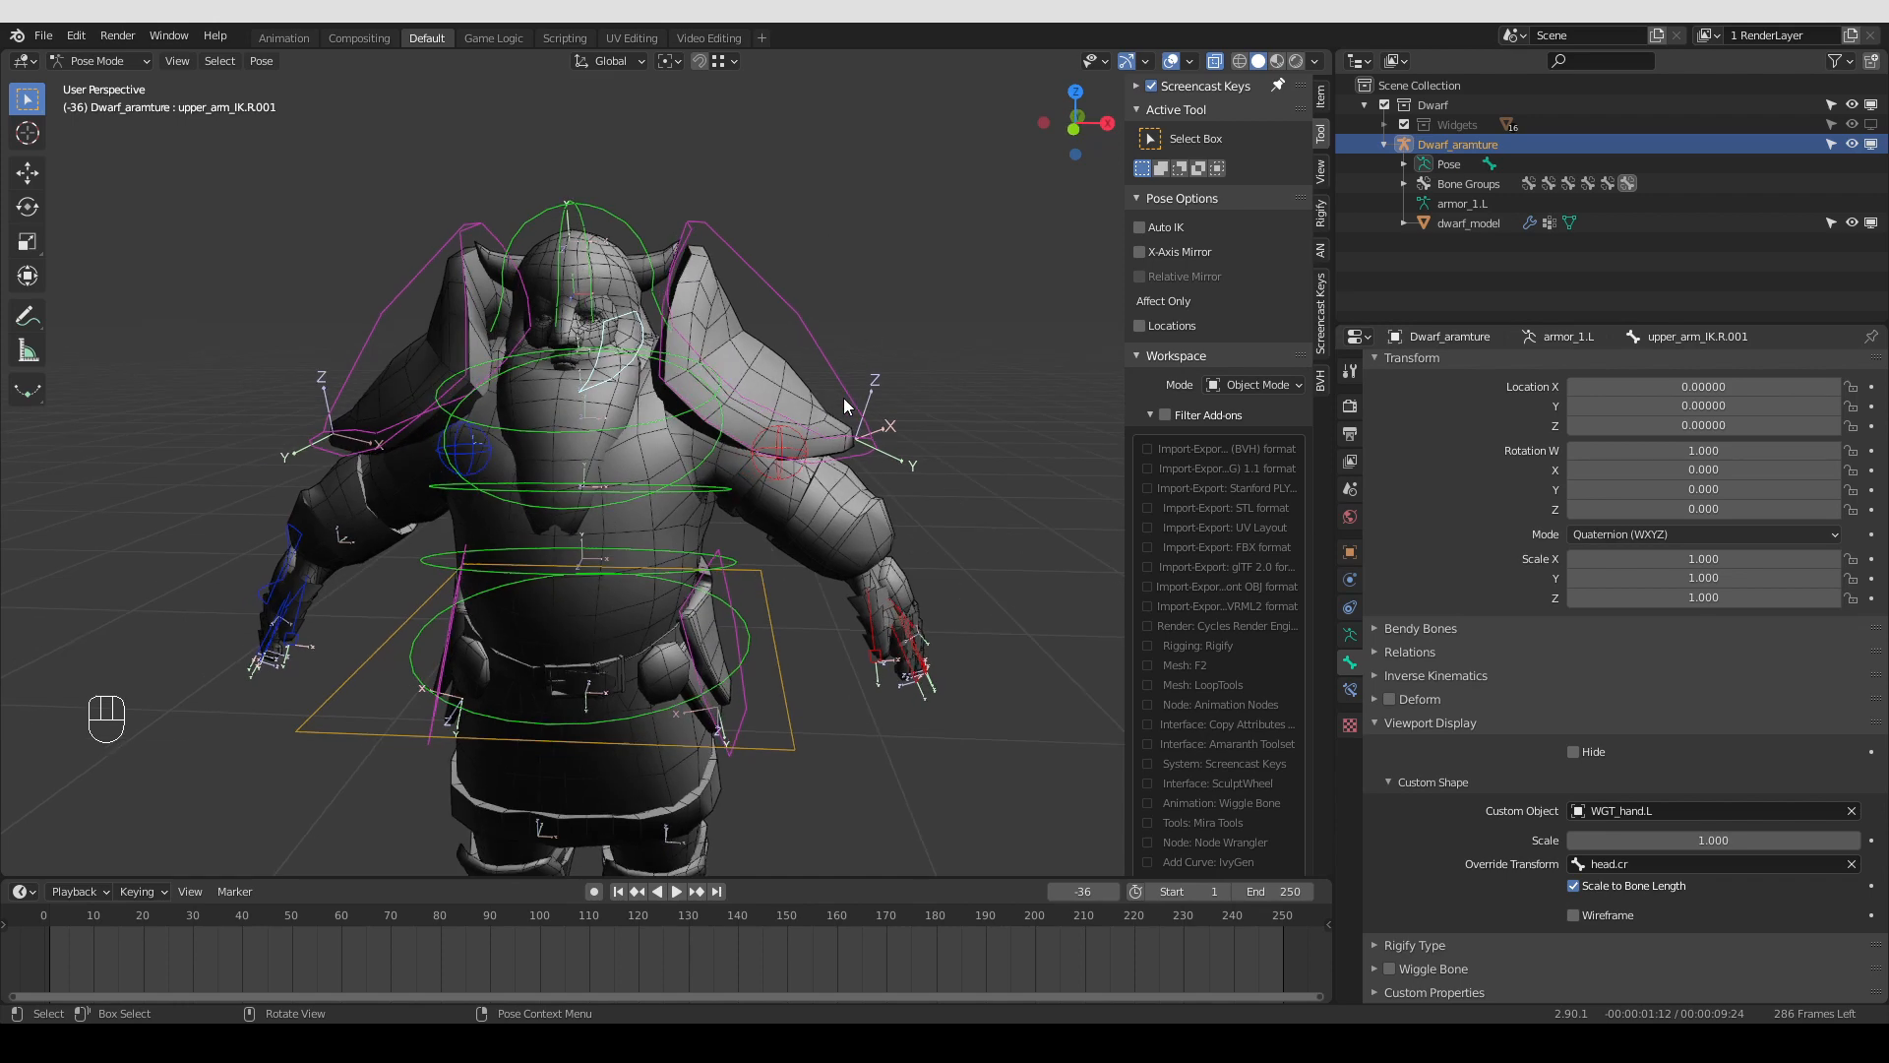
# Undo the recent changes back to before the hand bone's shape override was assigned
pyautogui.hotkey('ctrl', 'z')
pyautogui.hotkey('ctrl', 'z')
pyautogui.hotkey('ctrl', 'z')
pyautogui.hotkey('ctrl', 'z')
pyautogui.hotkey('ctrl', 'z')
pyautogui.hotkey('ctrl', 'z')
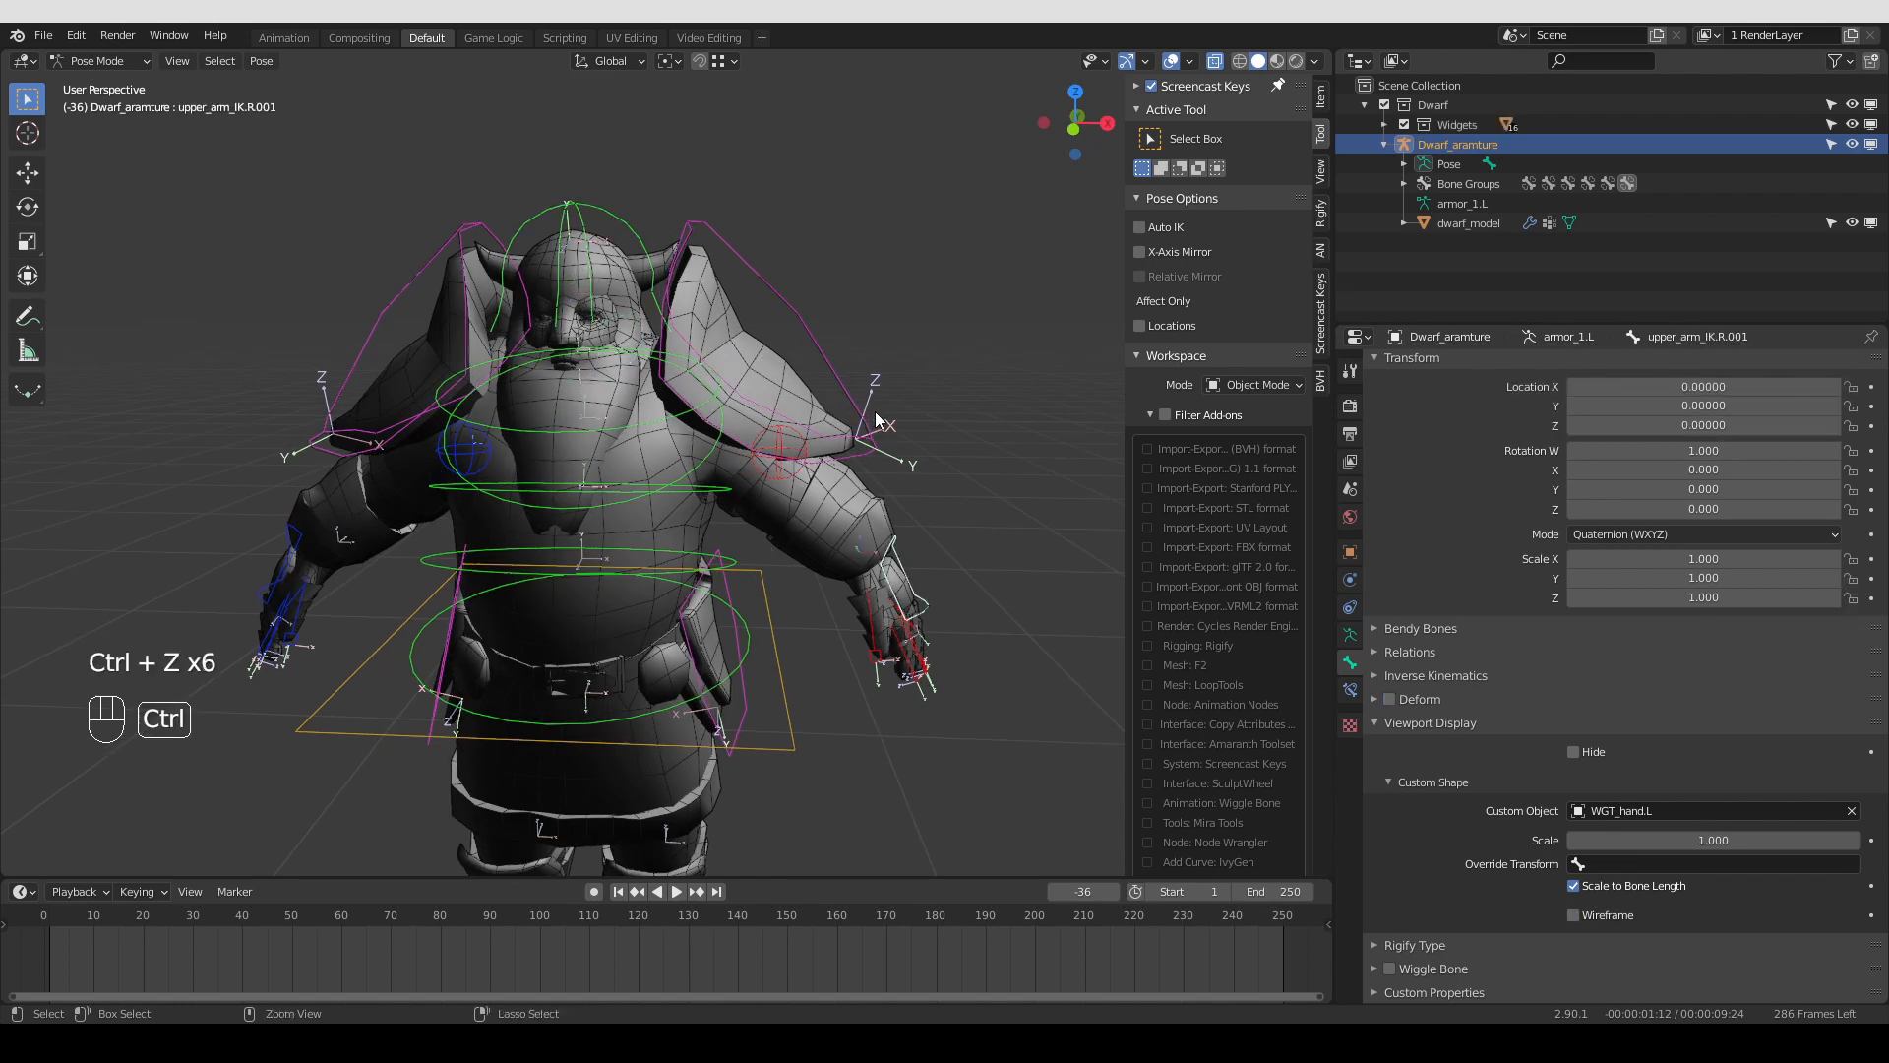
# Hide the dwarf armature and the dwarf model in the viewport, leaving the widgets shown
pyautogui.moveTo(905, 500); pyautogui.dragTo(909, 456, button='middle')
pyautogui.scroll(-1, 905, 473)
pyautogui.keyDown('shift'); pyautogui.moveTo(877, 569); pyautogui.dragTo(874, 445, button='middle'); pyautogui.keyUp('shift')
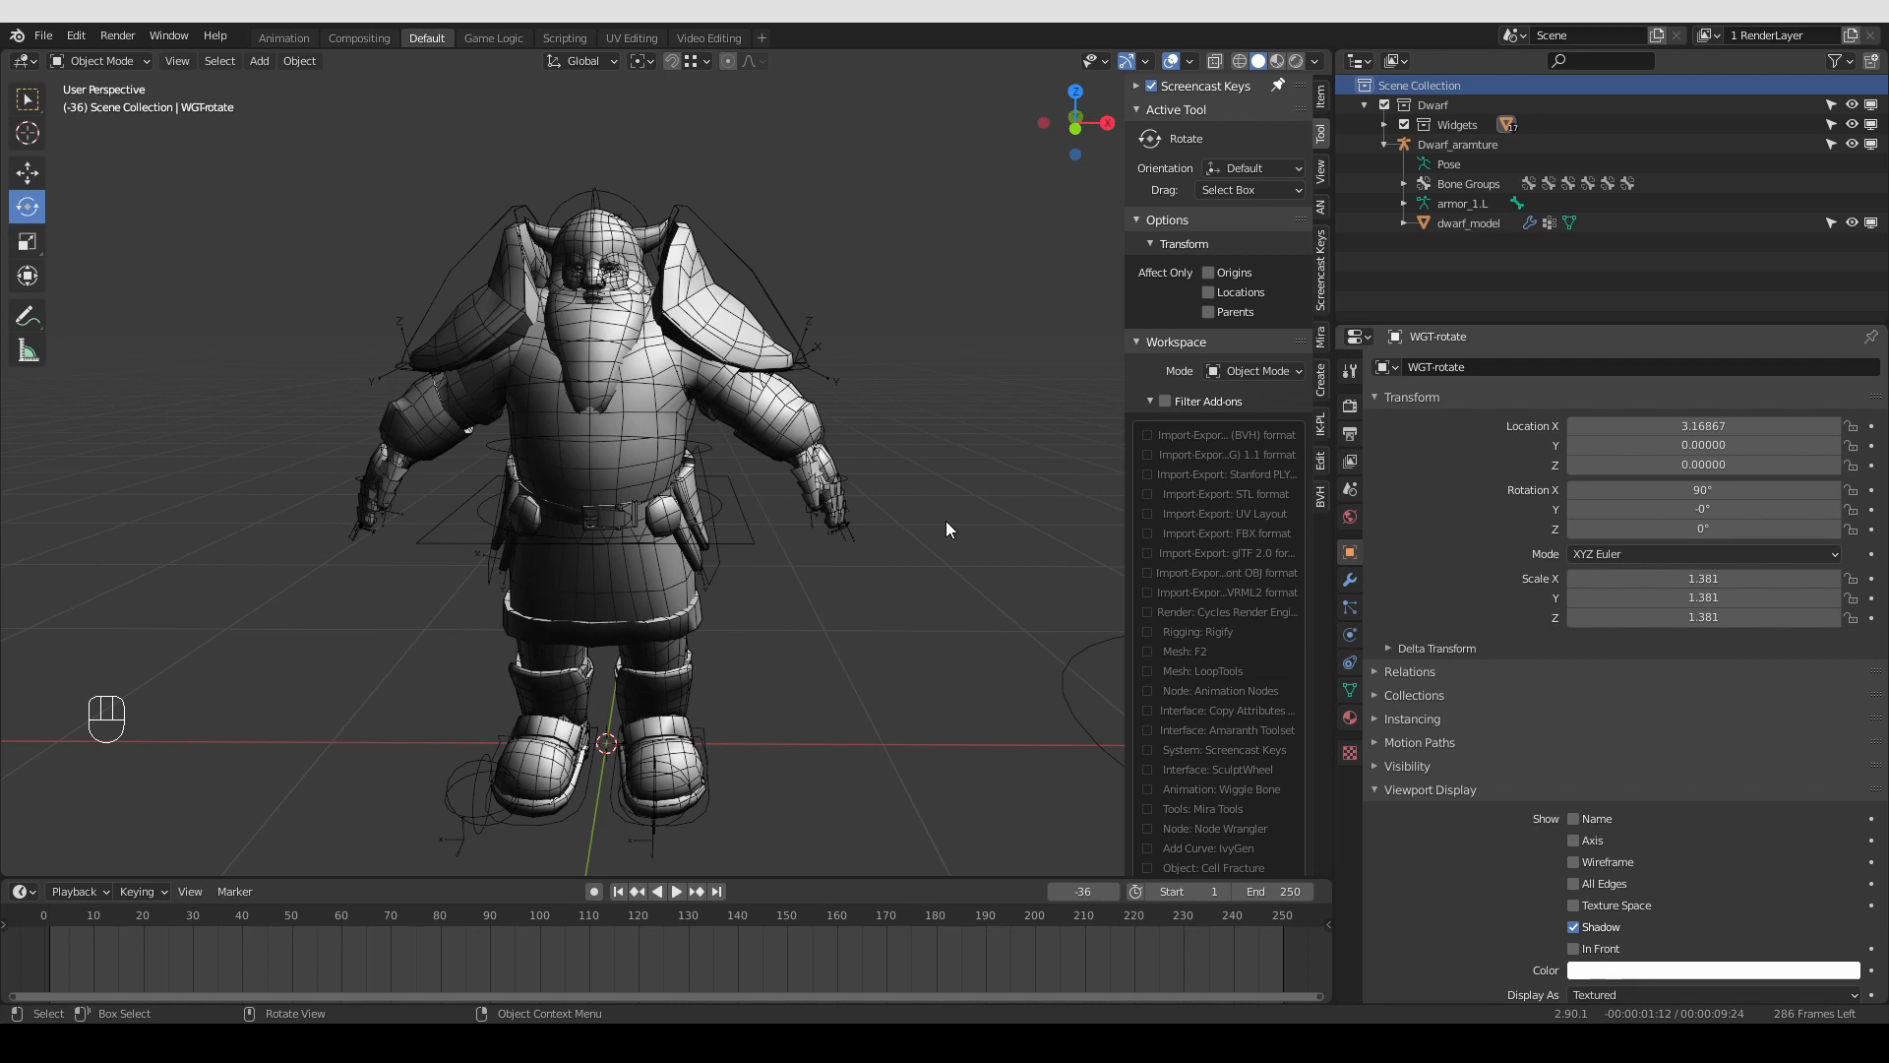
pyautogui.moveTo(1871, 144); pyautogui.dragTo(1870, 222)
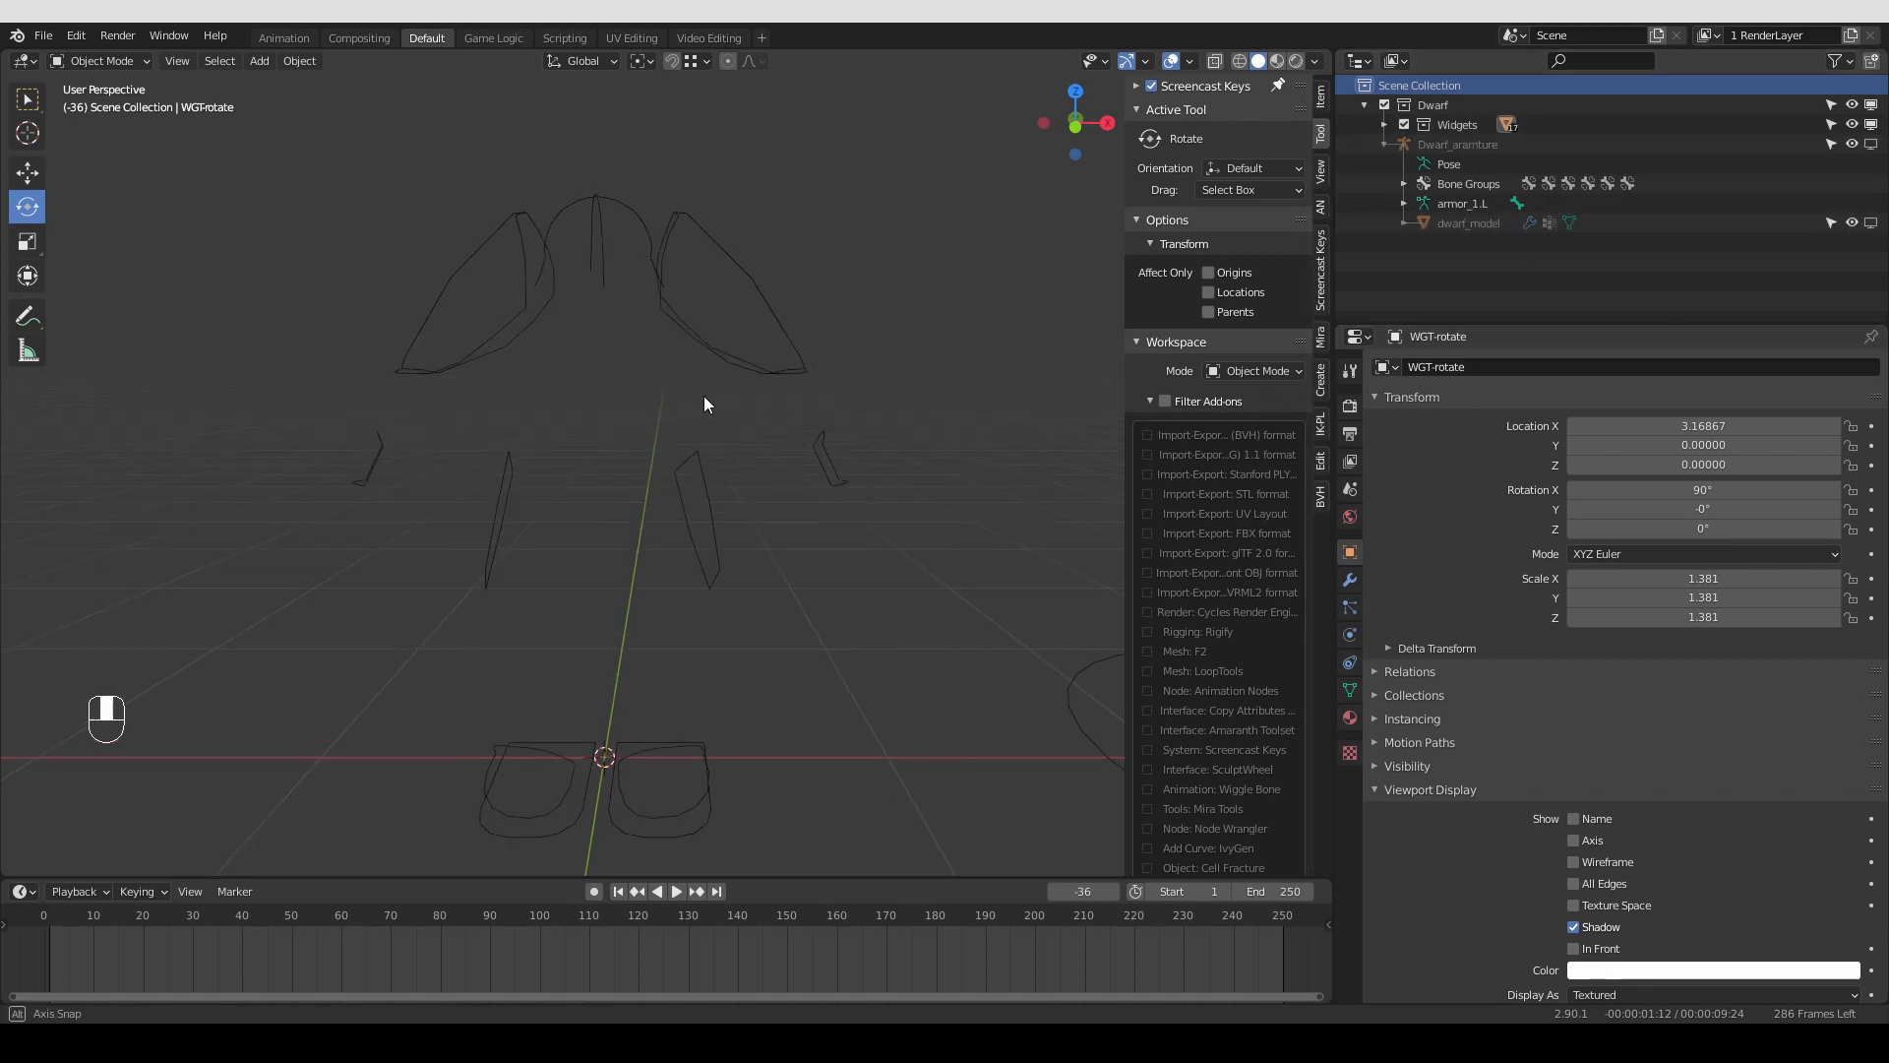
# Move the curved-arrow WGT-rotate widget to about X -3.3 and clear the selection
pyautogui.scroll(-6, 664, 402)
pyautogui.press('g')
pyautogui.click(200, 547)
pyautogui.hotkey('alt', 'a')
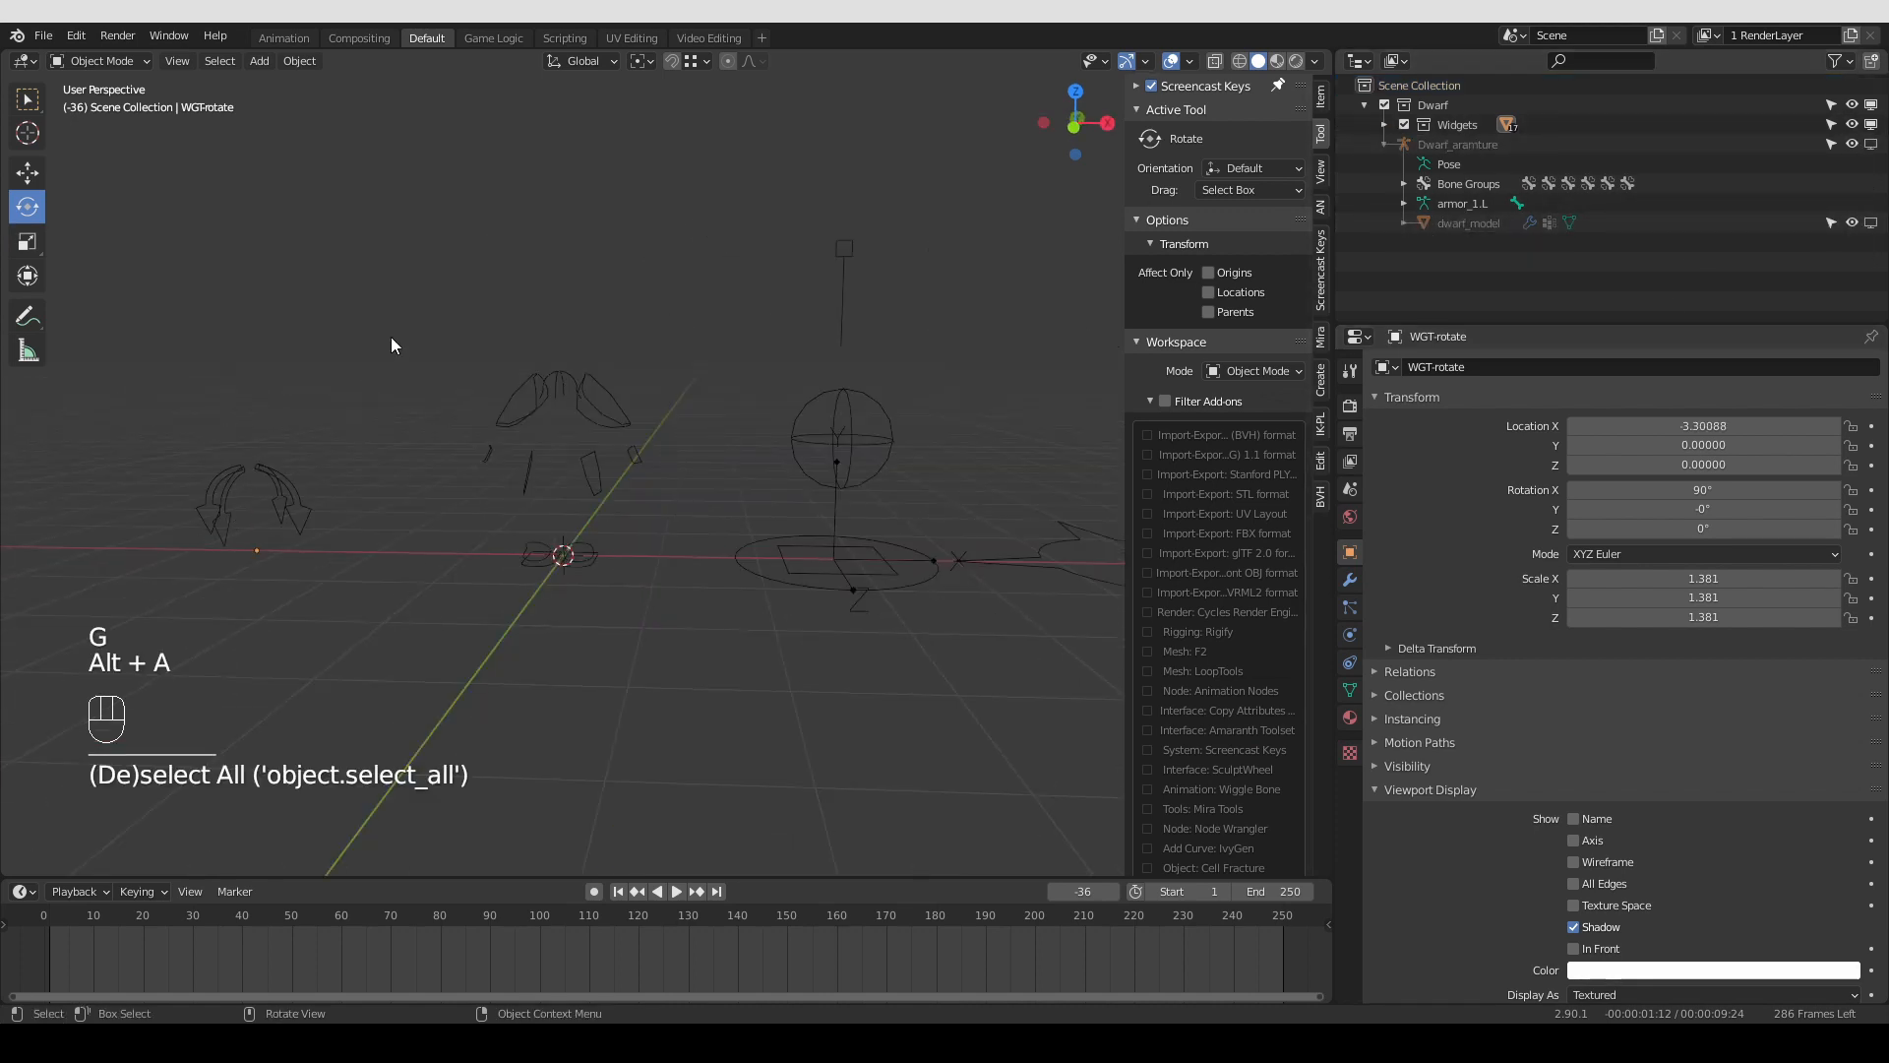
# Select all the widgets except the curved-arrow one and hide them
pyautogui.moveTo(419, 179); pyautogui.dragTo(1440, 774)
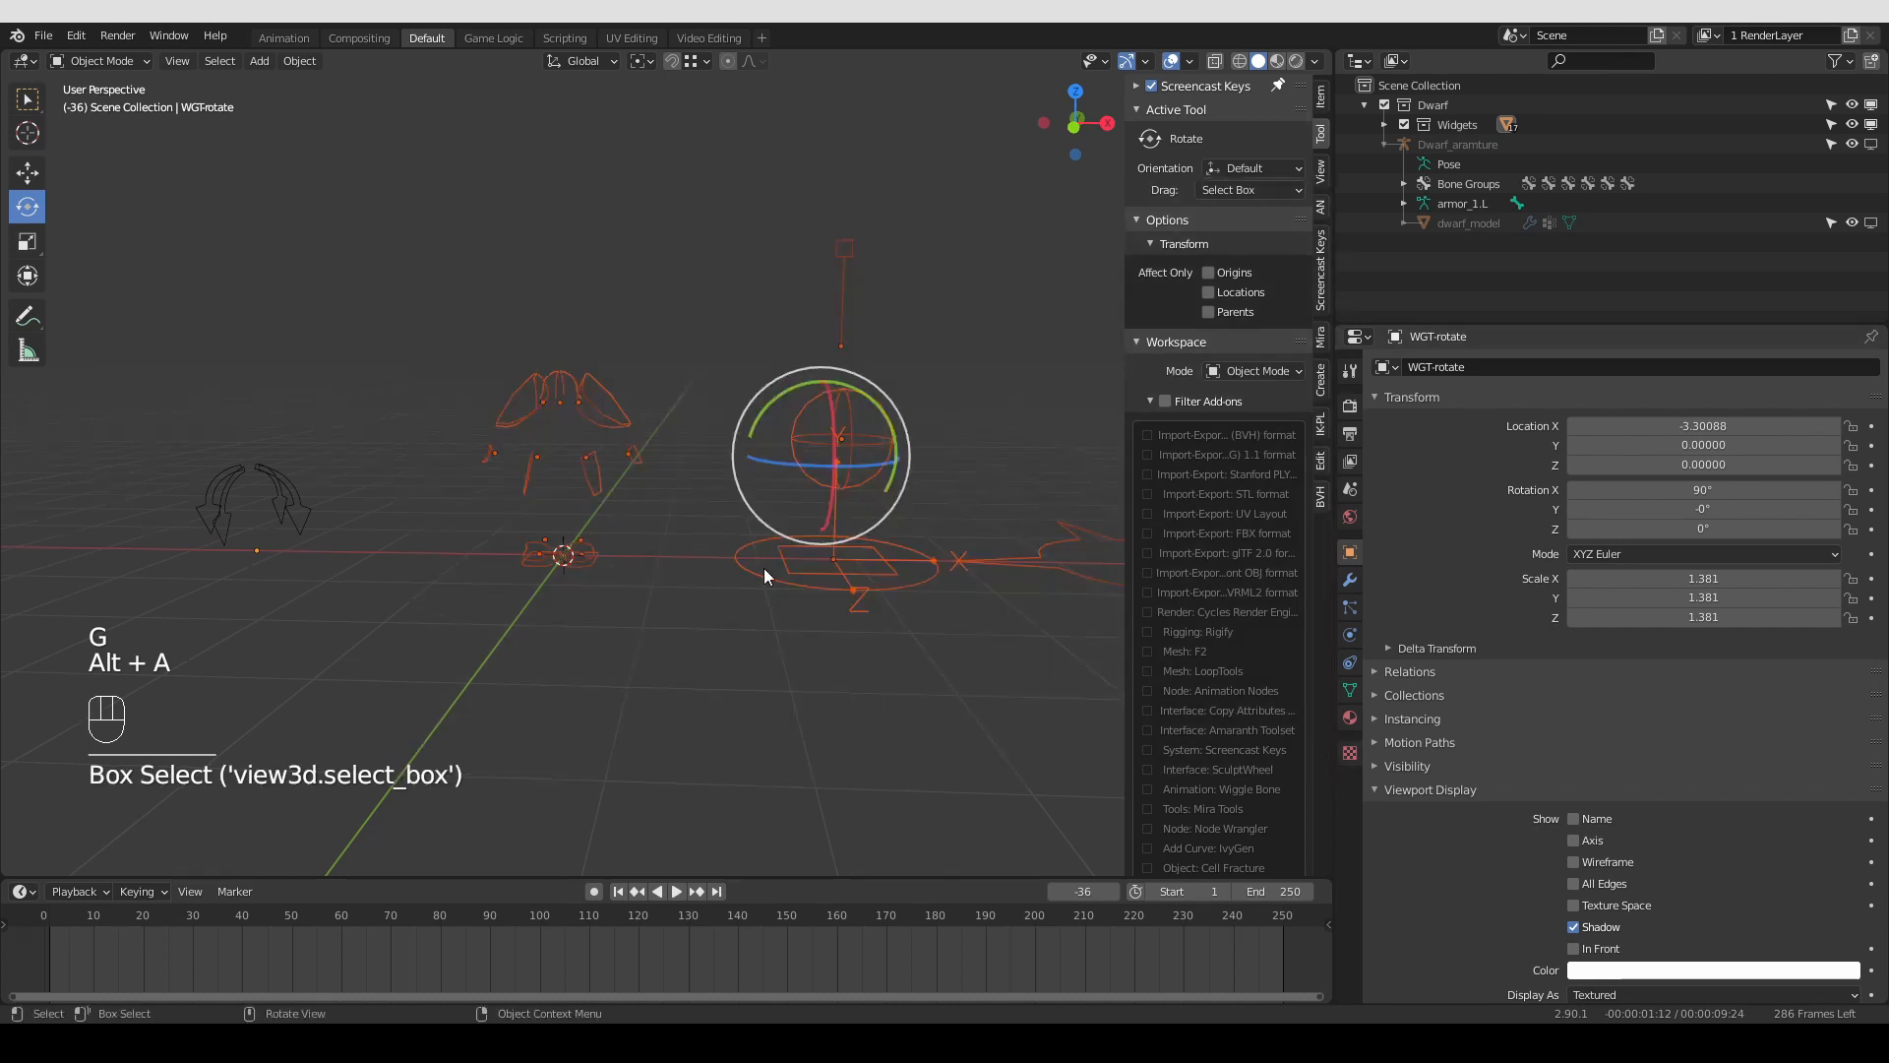
pyautogui.moveTo(248, 492); pyautogui.dragTo(261, 540, button='middle')
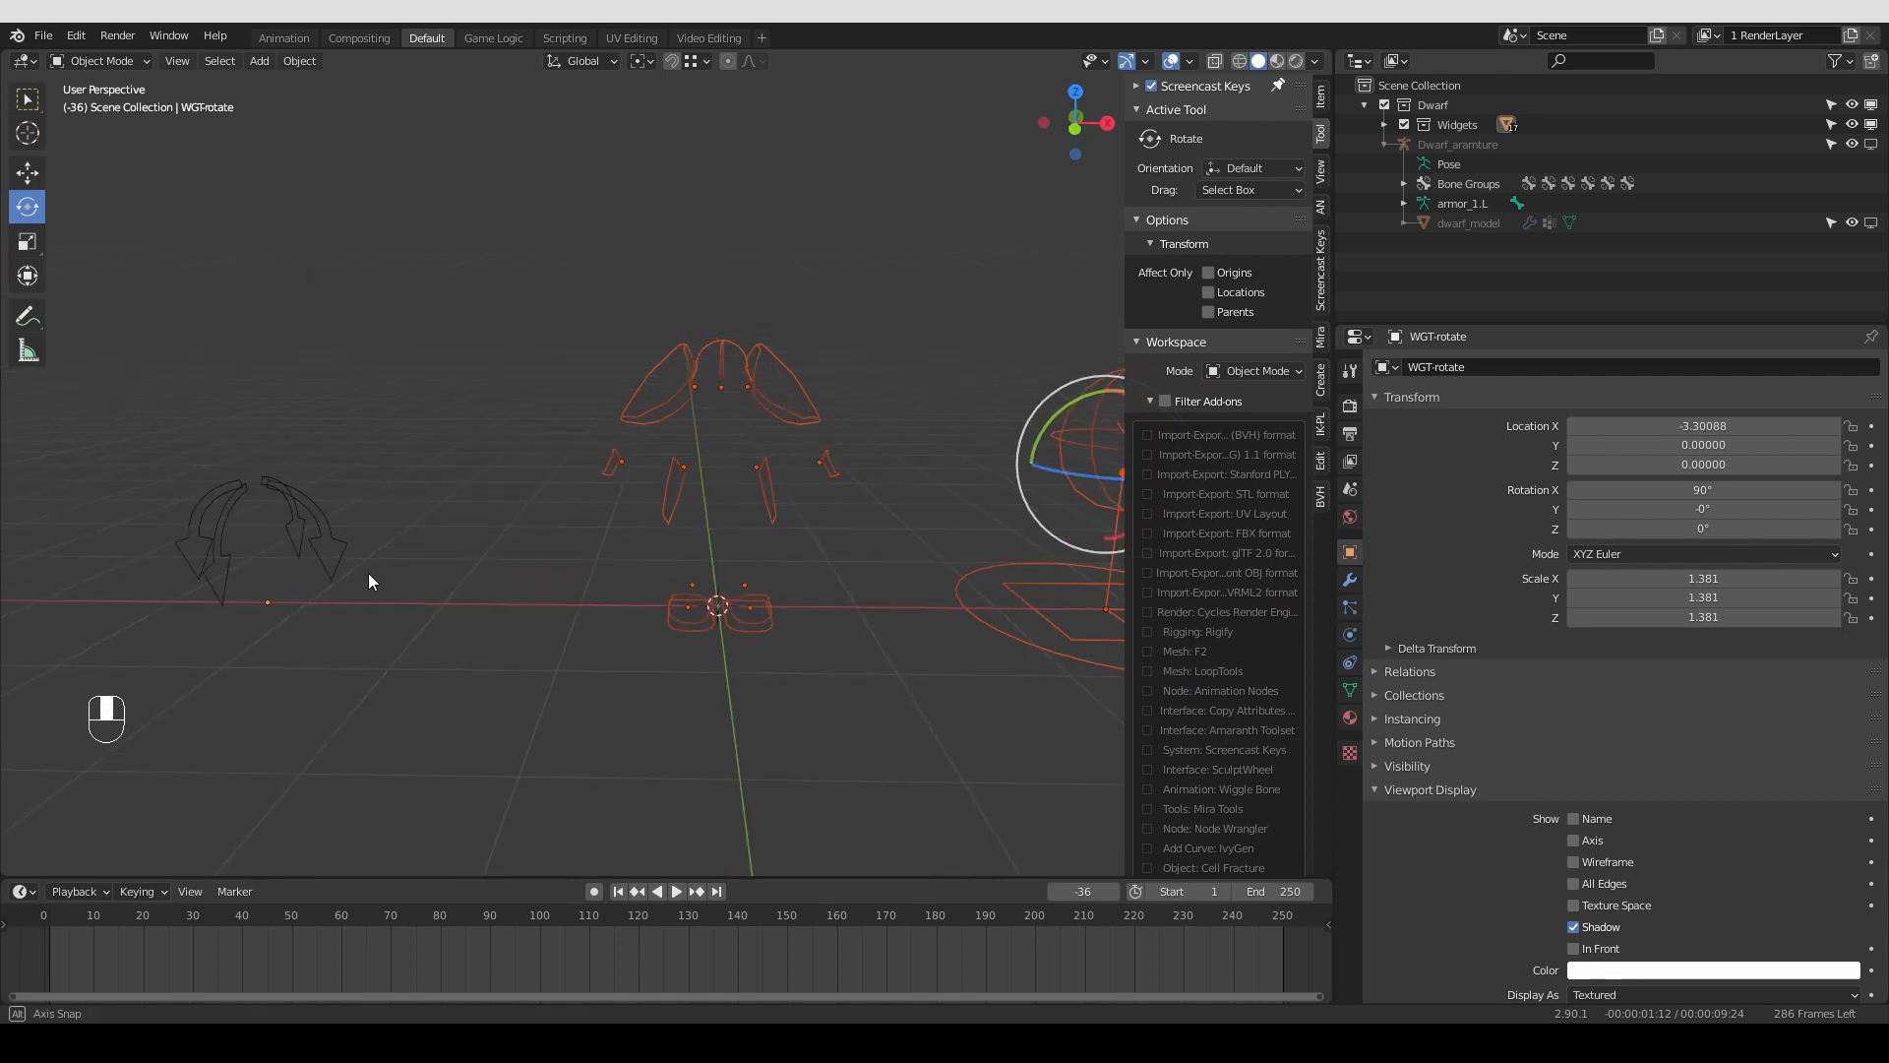
pyautogui.press('h')
# Add a new single-bone armature at the origin and raise the bone's tail to about Z 3.56 in Edit Mode
pyautogui.moveTo(370, 571); pyautogui.dragTo(663, 599, button='middle')
pyautogui.hotkey('shift', 'a')
pyautogui.moveTo(665, 599)
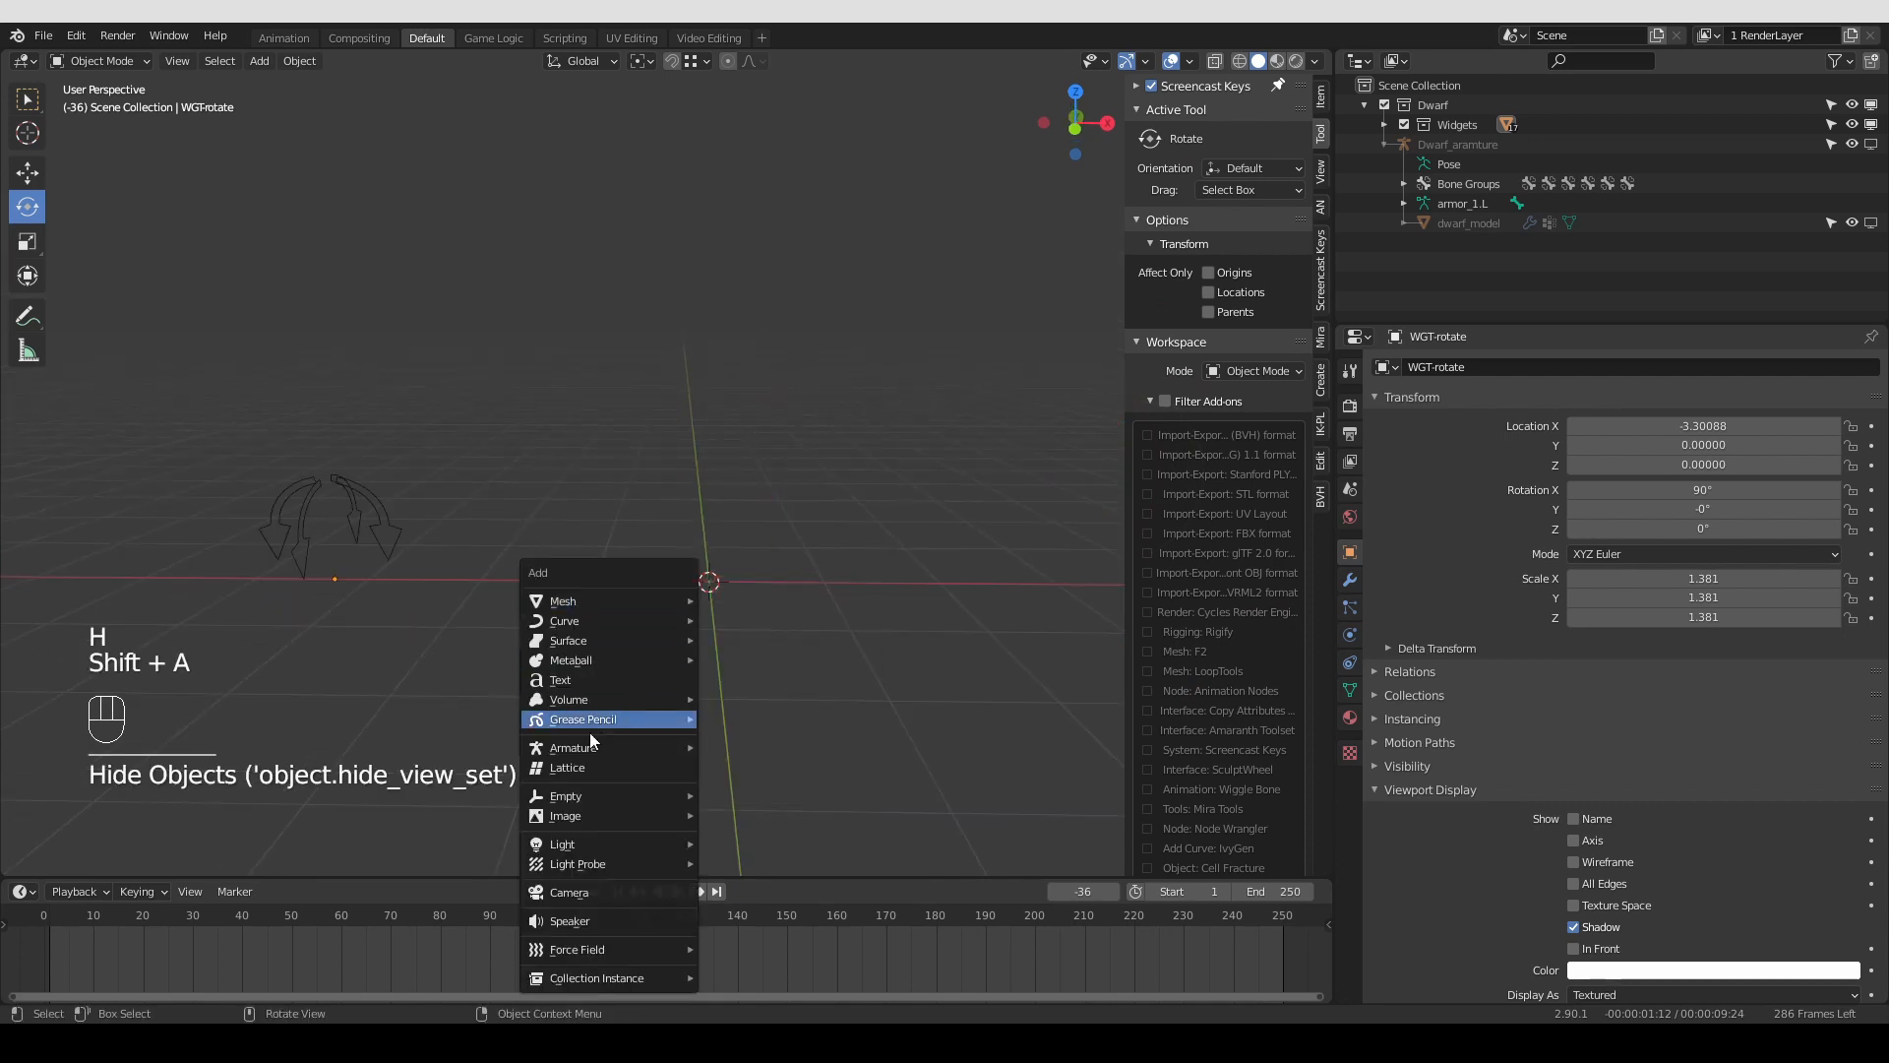
pyautogui.moveTo(682, 747)
pyautogui.click(773, 748)
pyautogui.press('Tab')
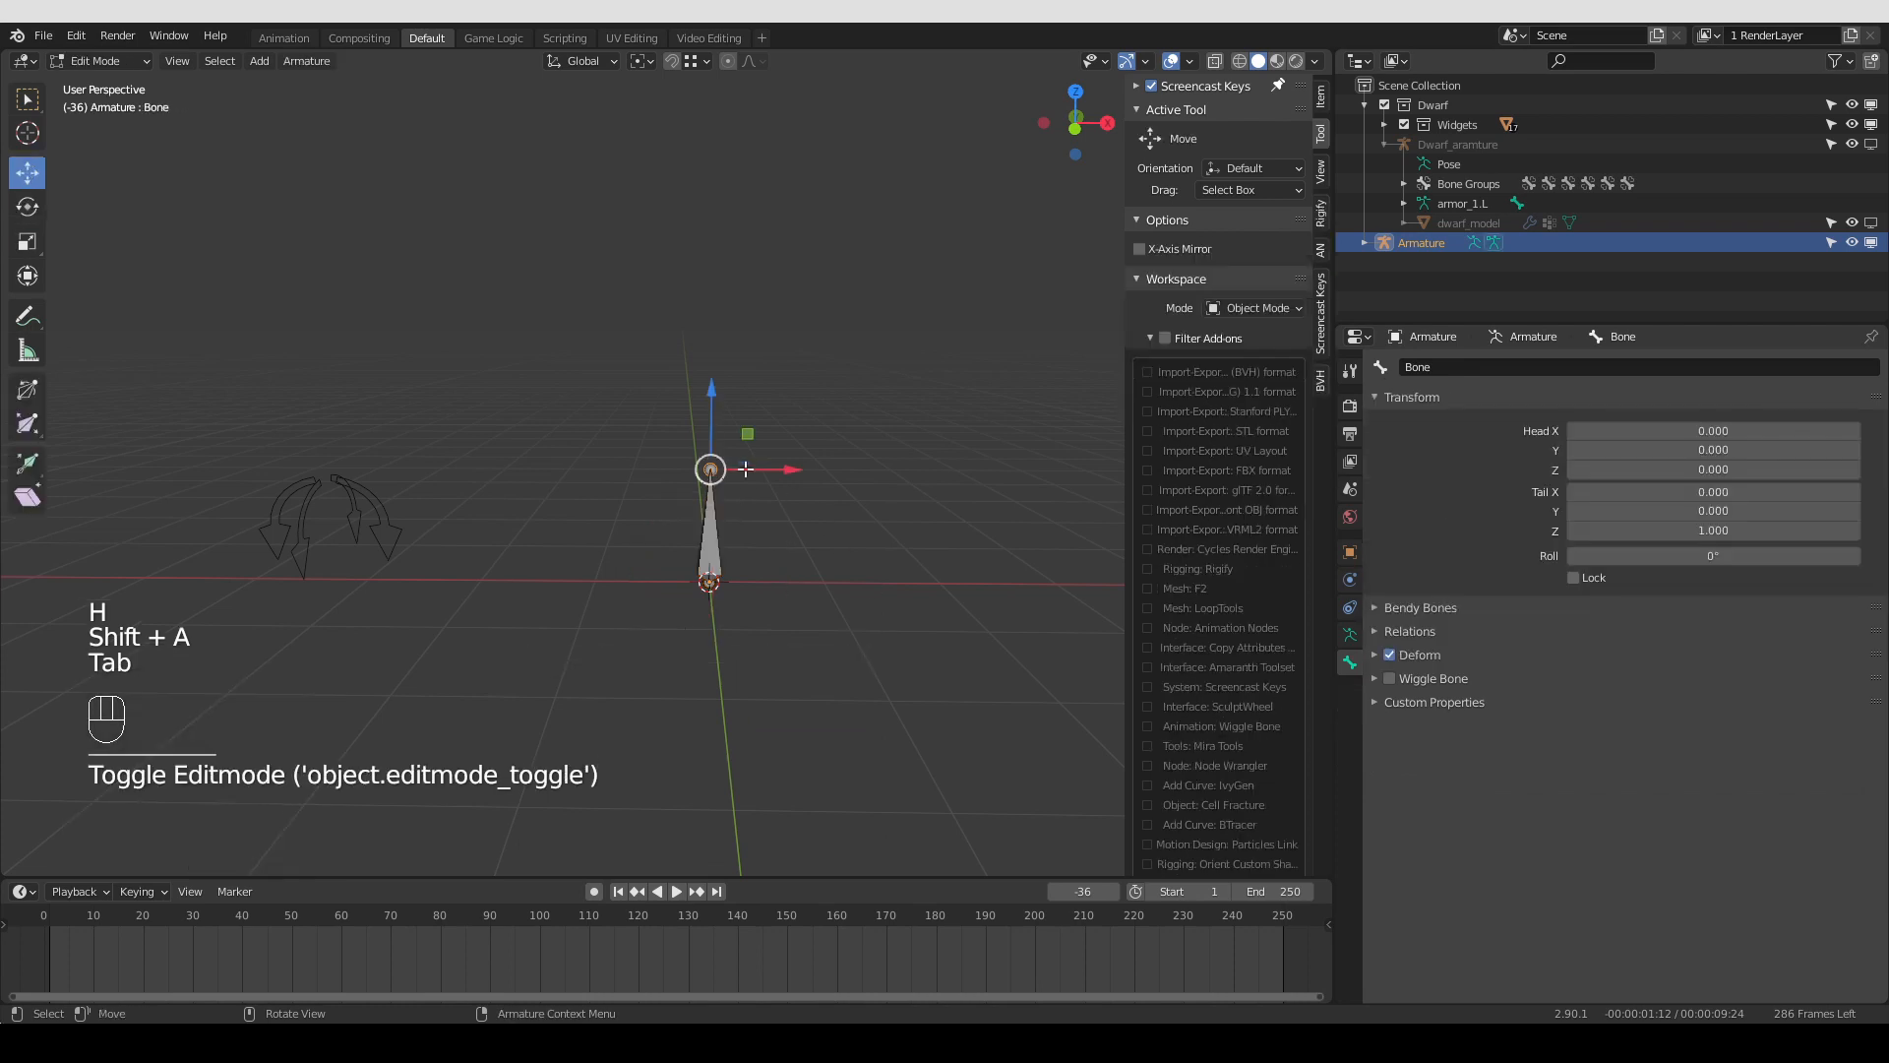
pyautogui.click(711, 471)
pyautogui.moveTo(710, 396); pyautogui.dragTo(711, 63)
# Subdivide the new armature's bone with 6 cuts to make a vertical chain
pyautogui.press('a')
pyautogui.press('q')
pyautogui.rightClick(879, 182)
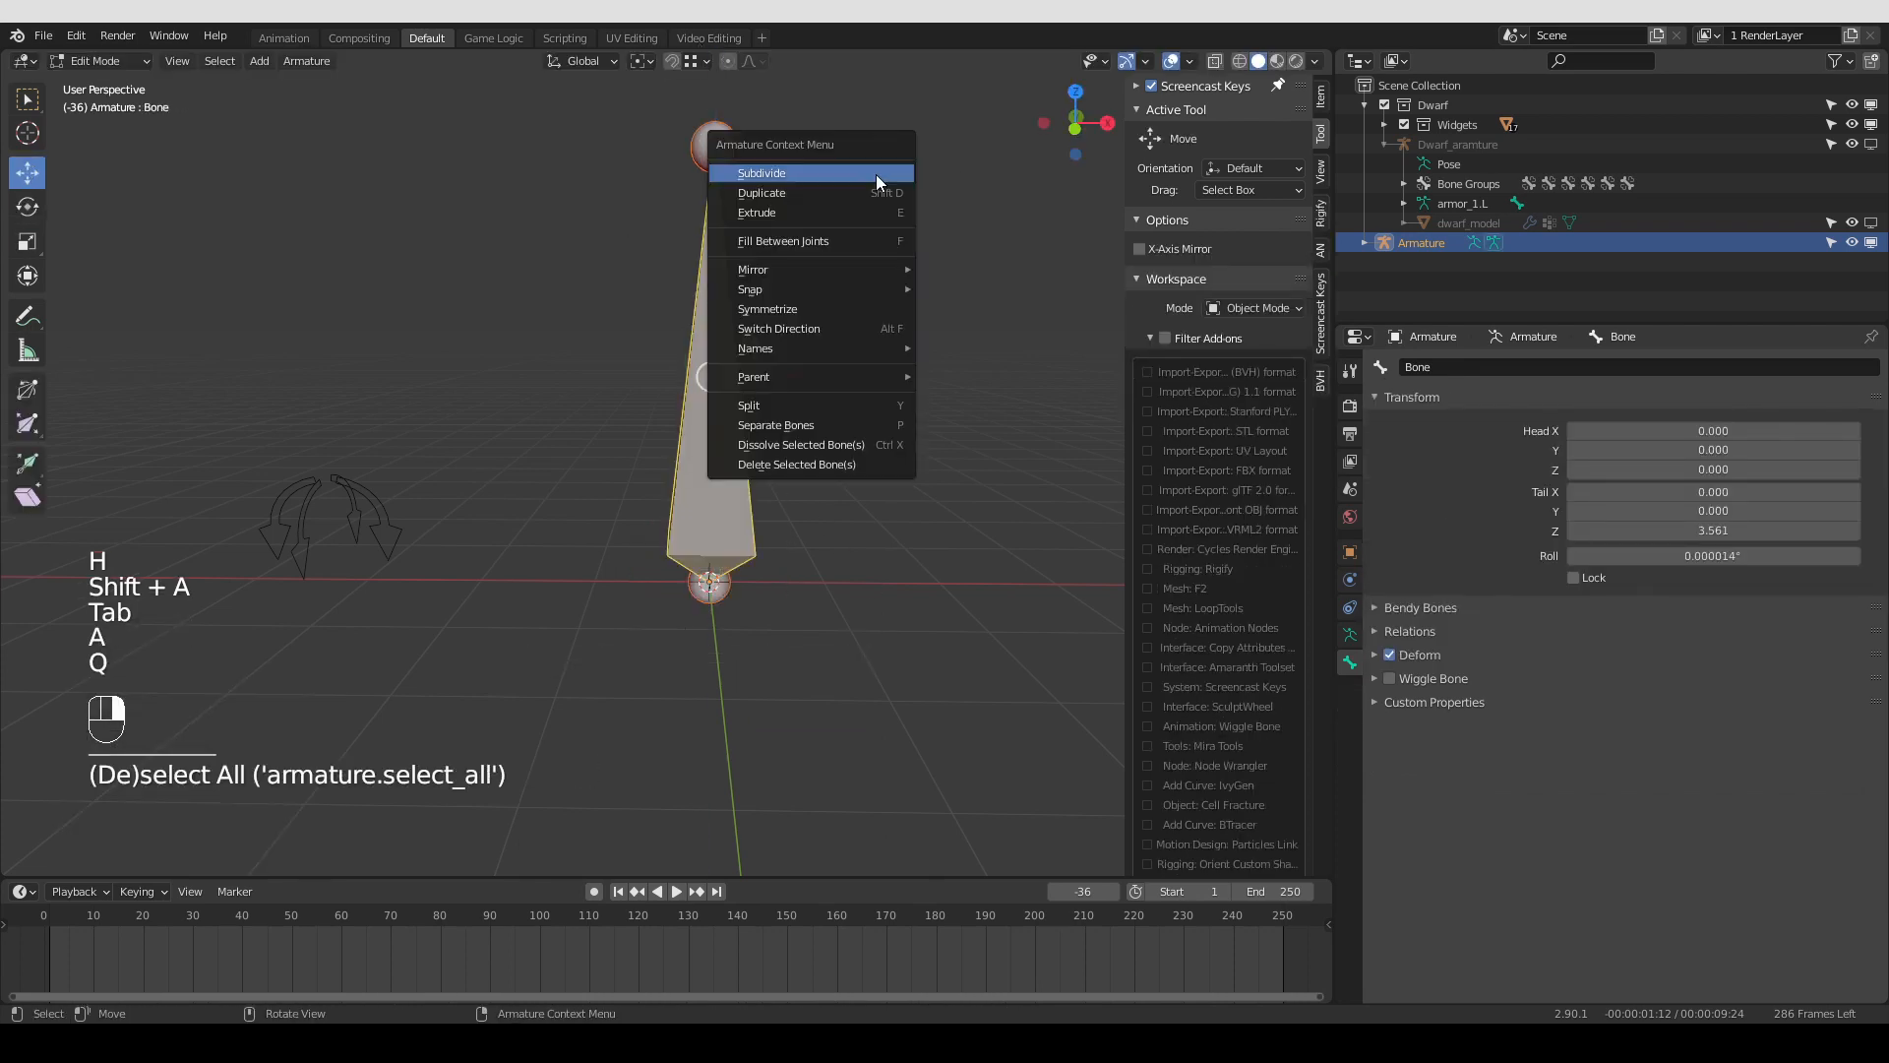
pyautogui.click(872, 174)
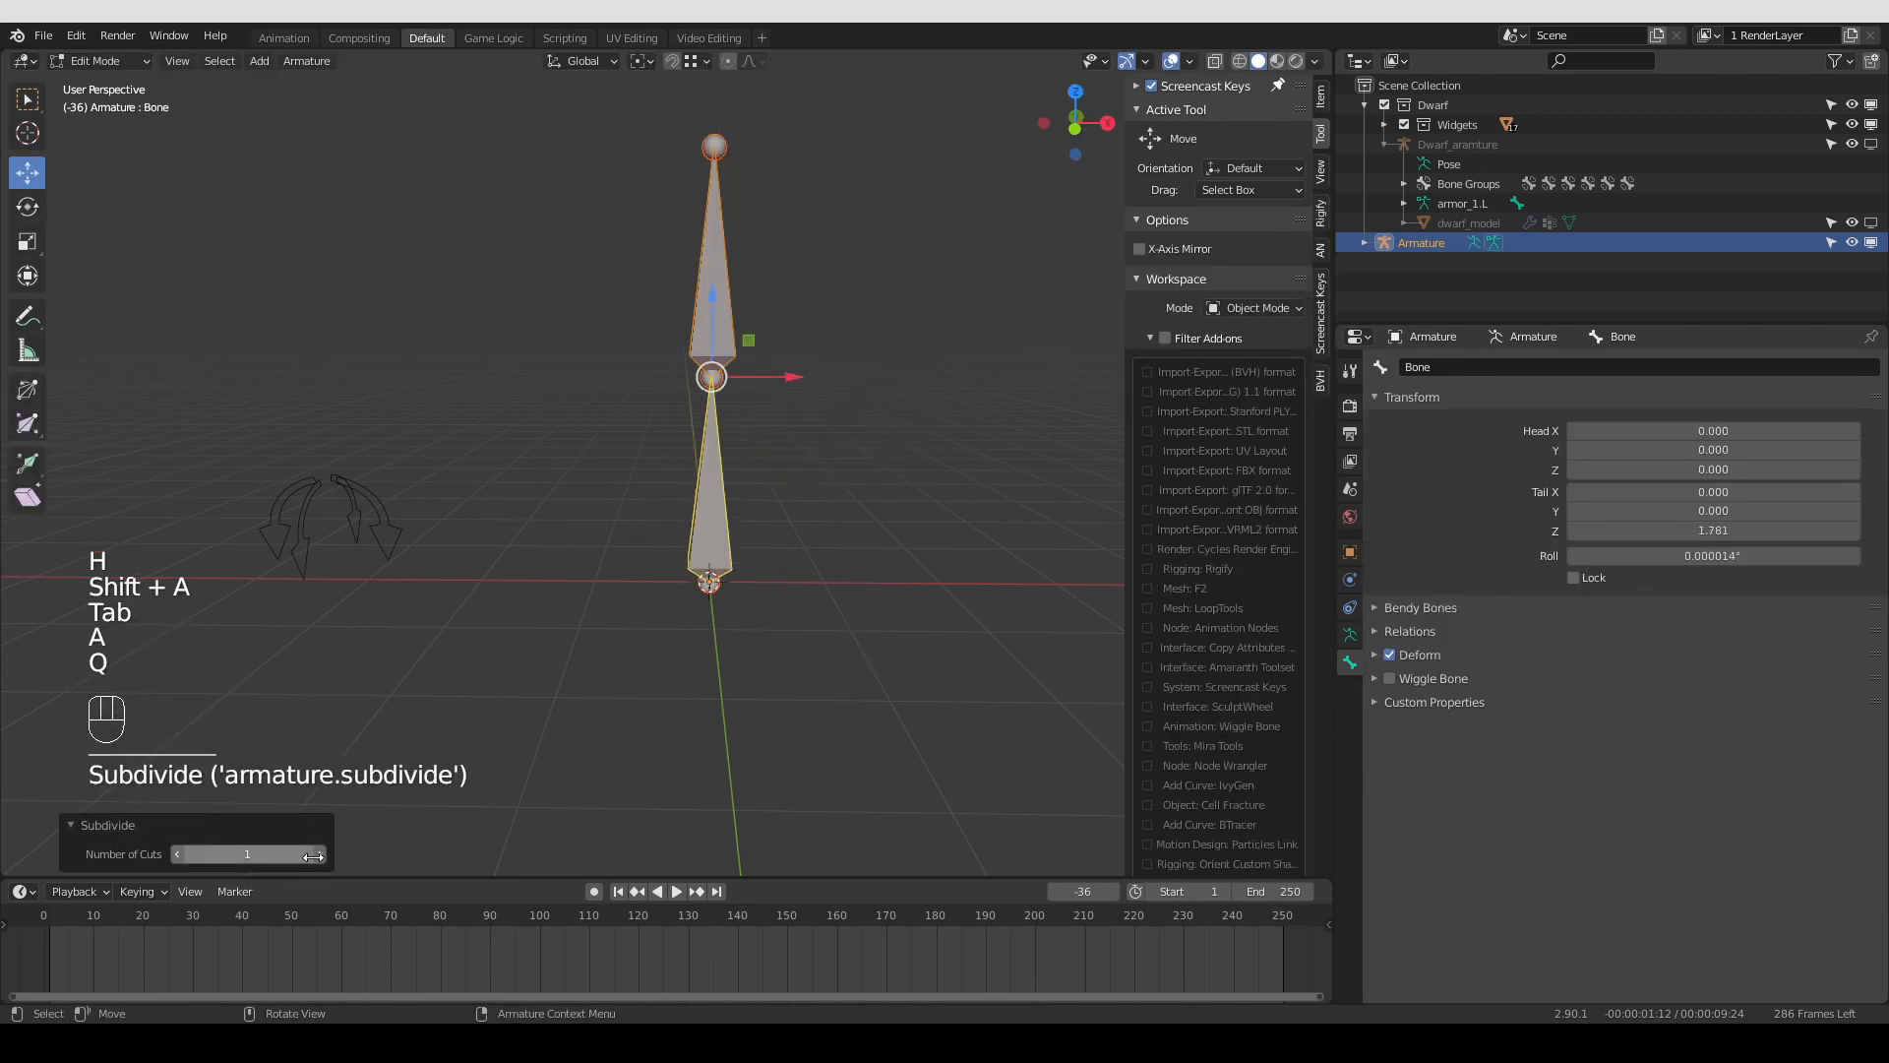
pyautogui.moveTo(286, 853); pyautogui.dragTo(339, 853)
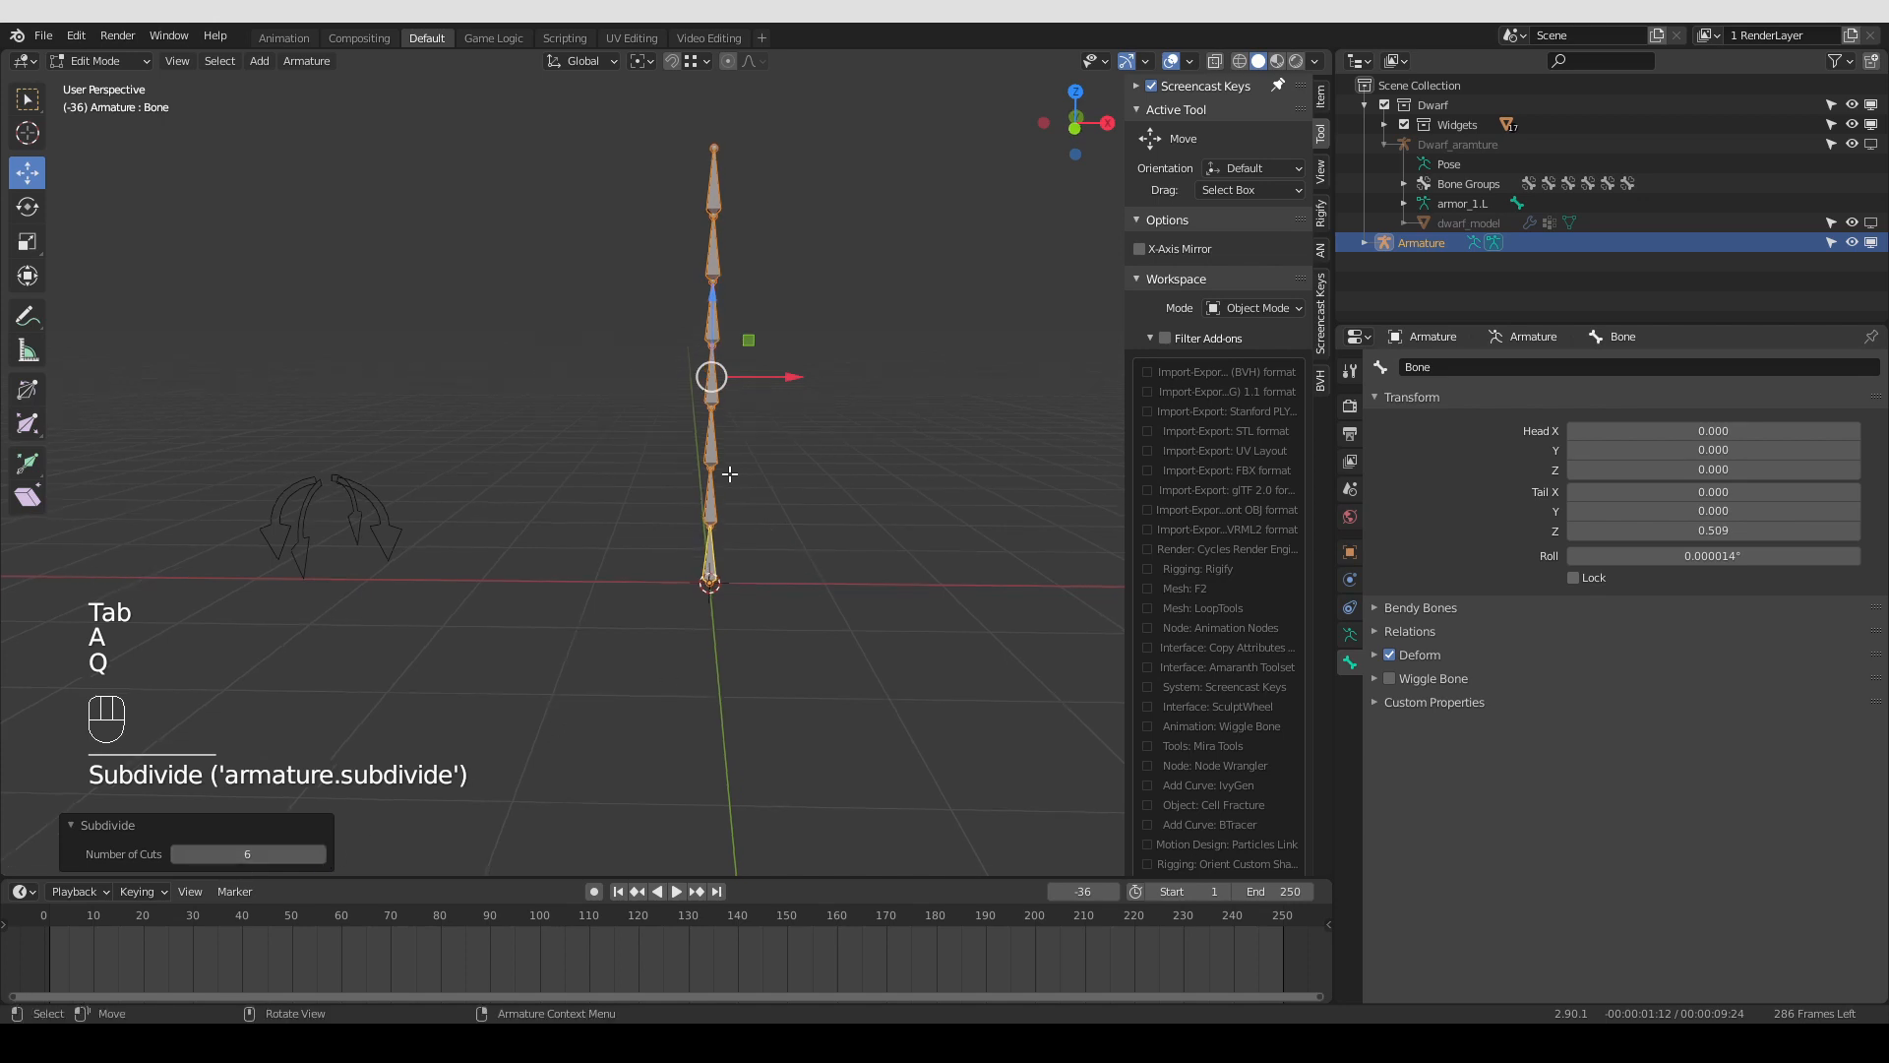
# In Pose Mode, add a Copy Rotation constraint to the chain's second bone with the base bone as target
pyautogui.press('Tab')
pyautogui.click(736, 598)
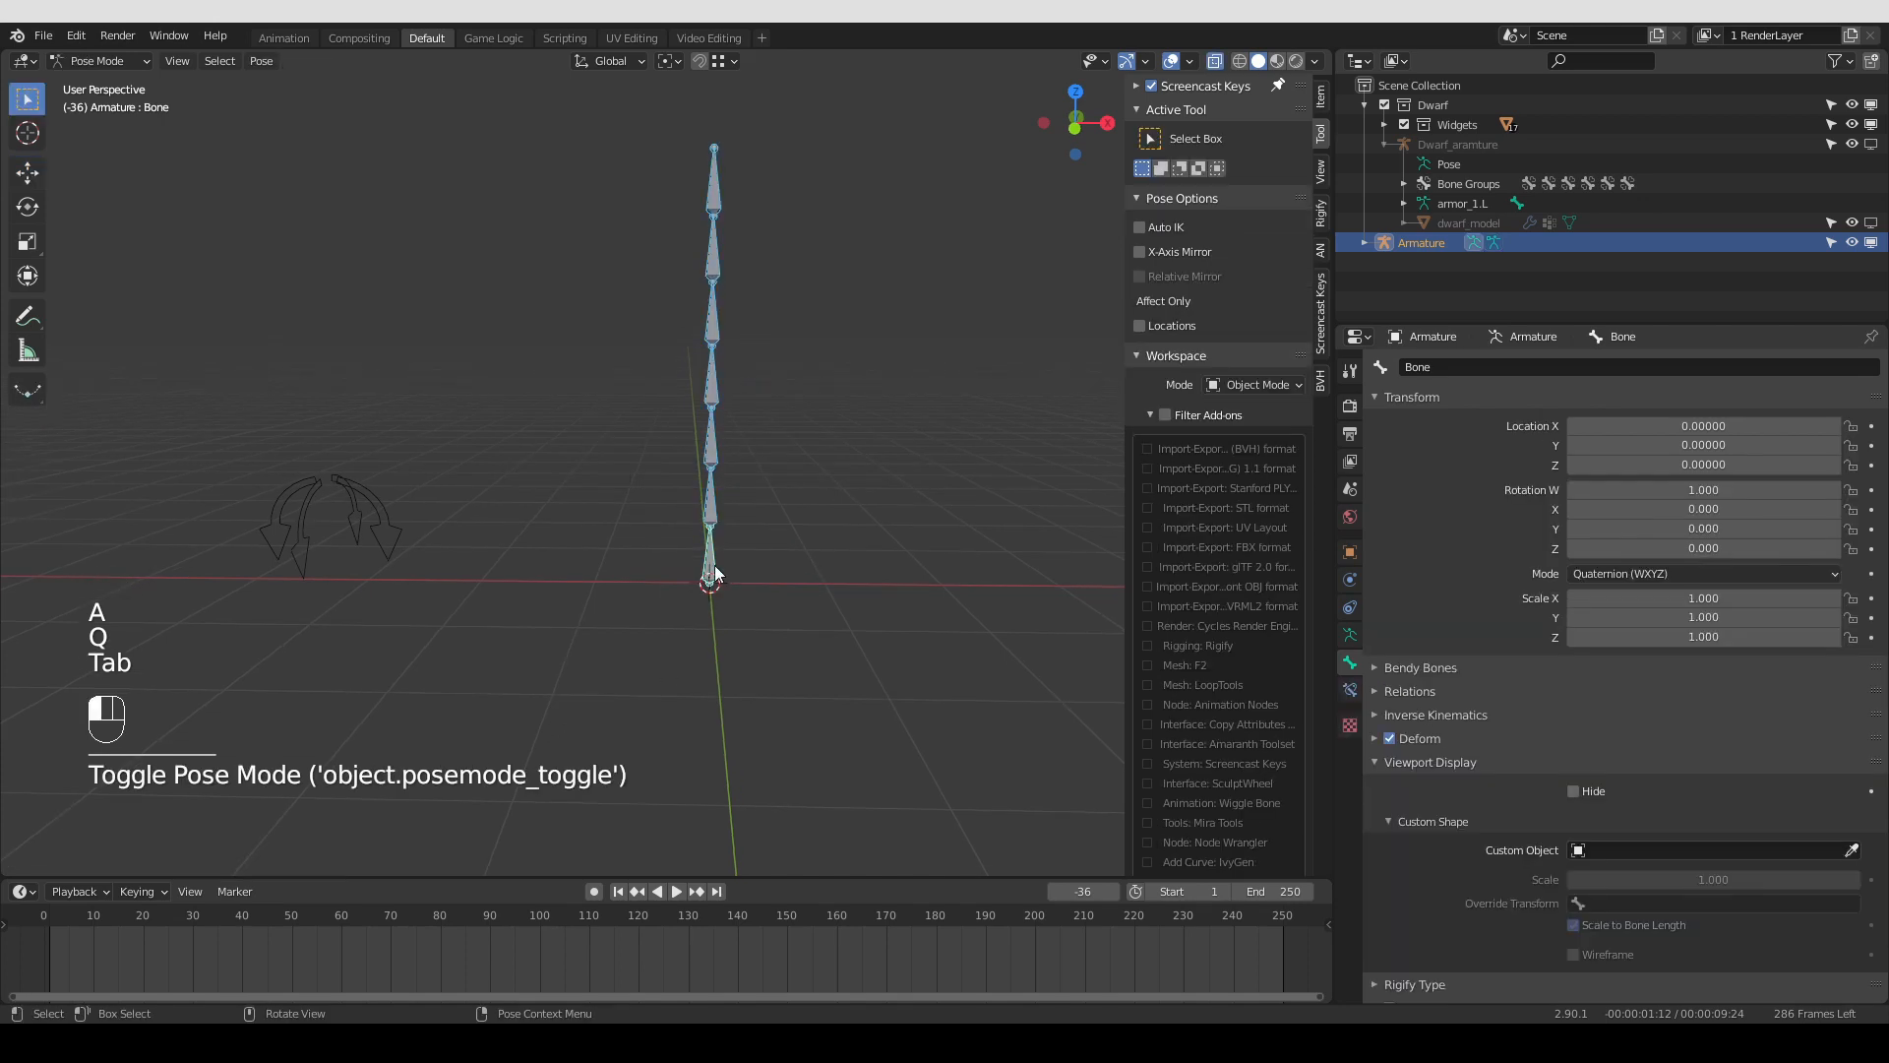
pyautogui.click(714, 557)
pyautogui.keyDown('shift'); pyautogui.click(717, 510); pyautogui.keyUp('shift')
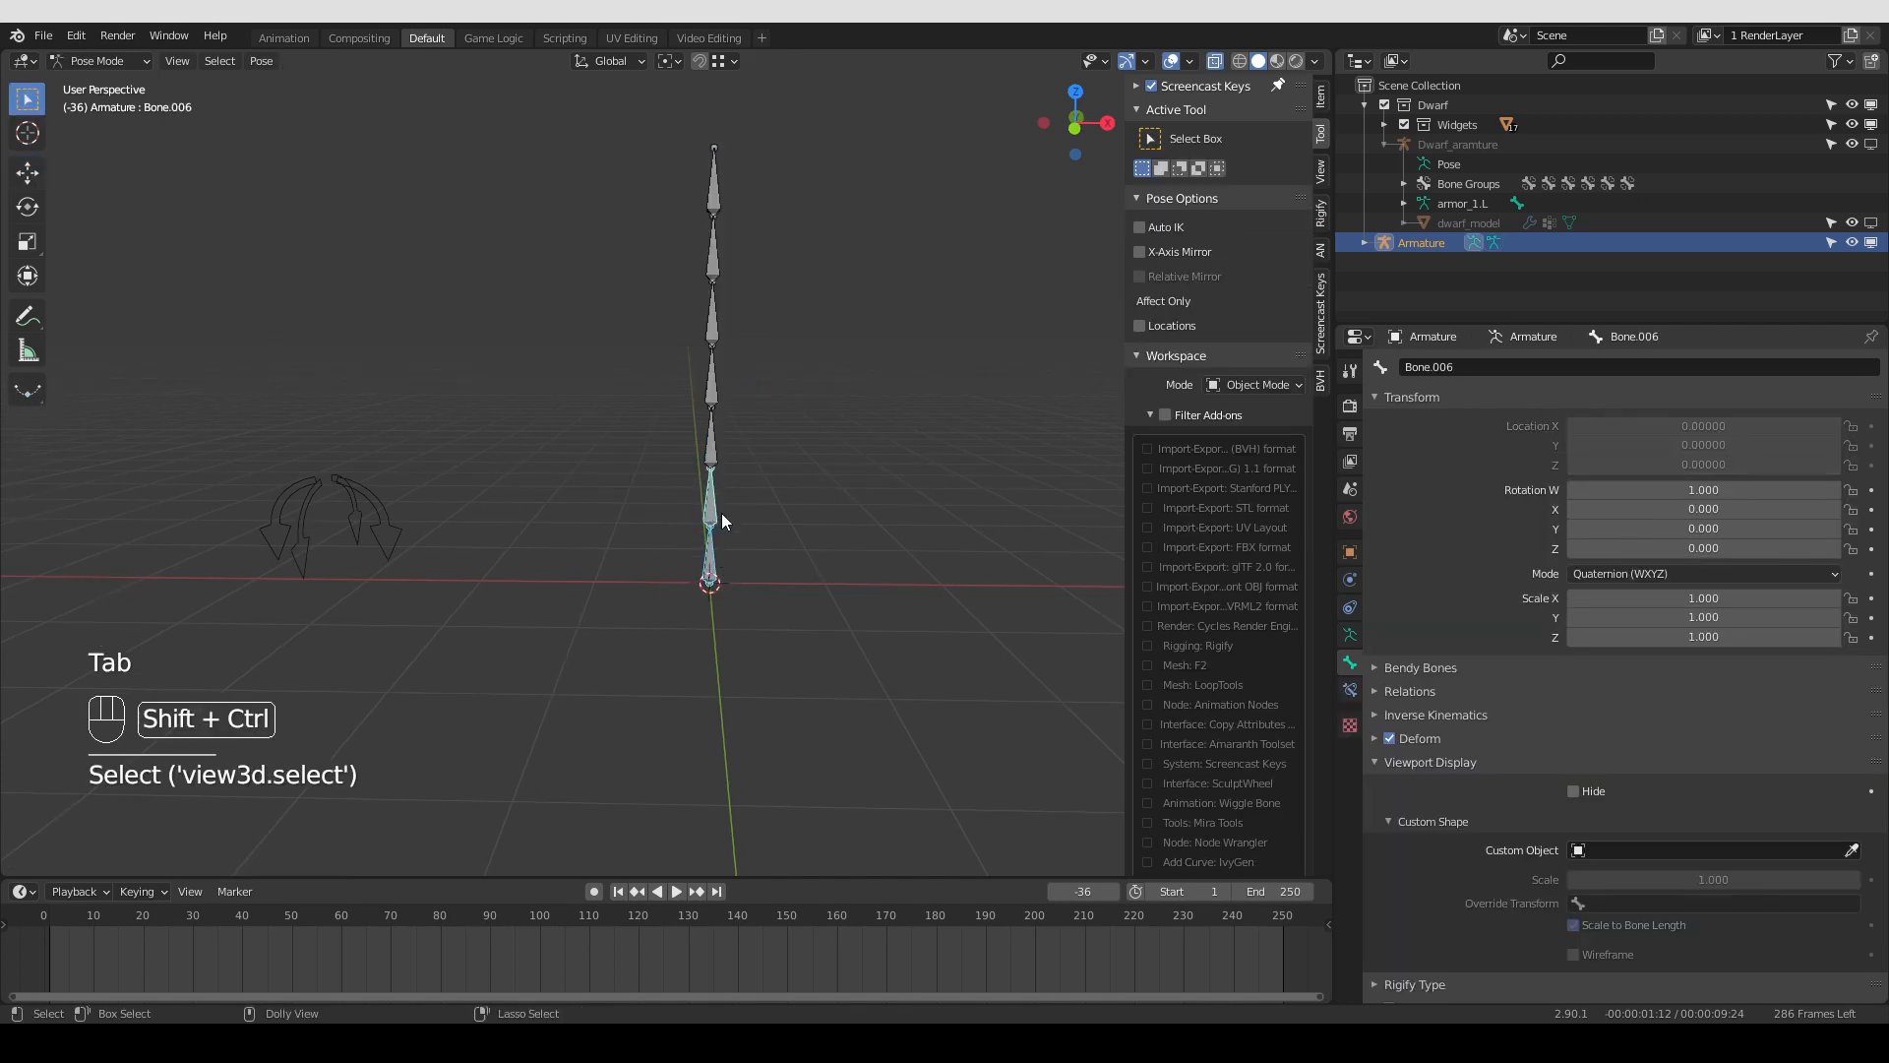
pyautogui.hotkey('shift', 'ctrl', 'c')
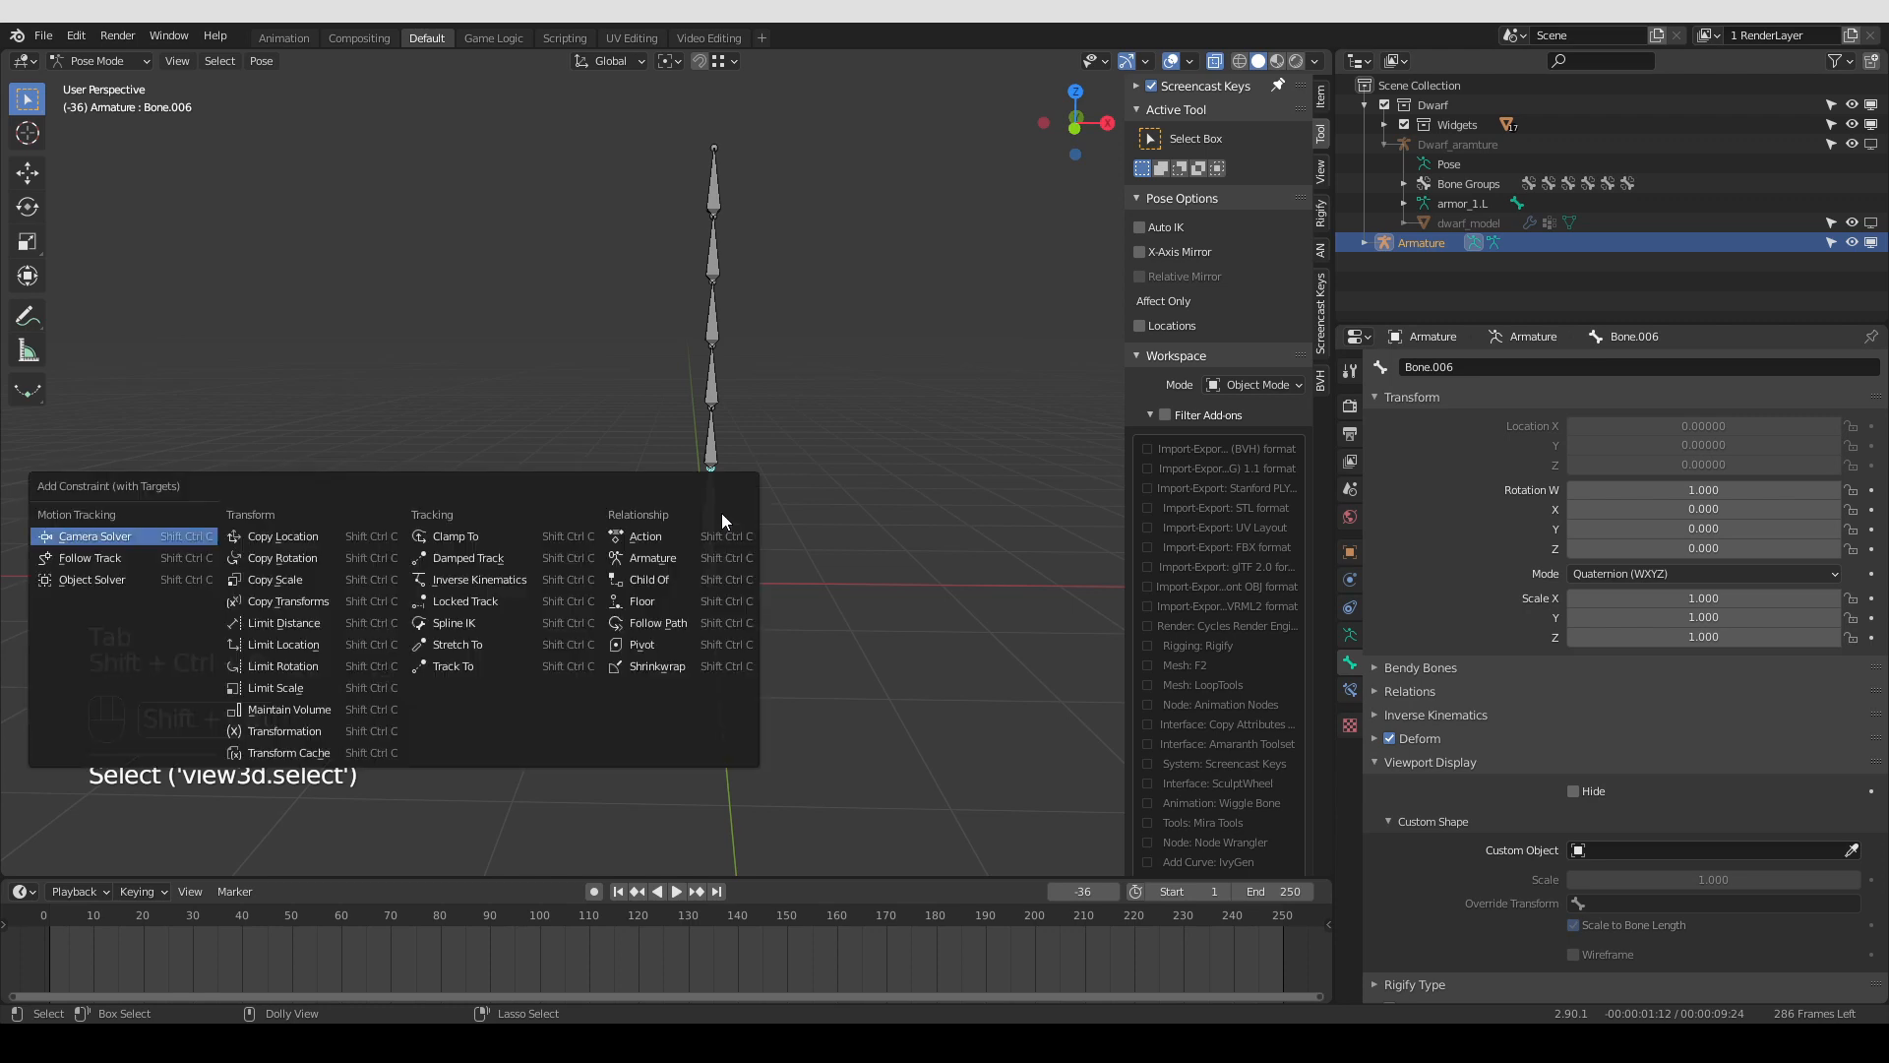
pyautogui.click(339, 558)
# Set both the target and owner of the second bone's Copy Rotation constraint to Local Space
pyautogui.click(1350, 689)
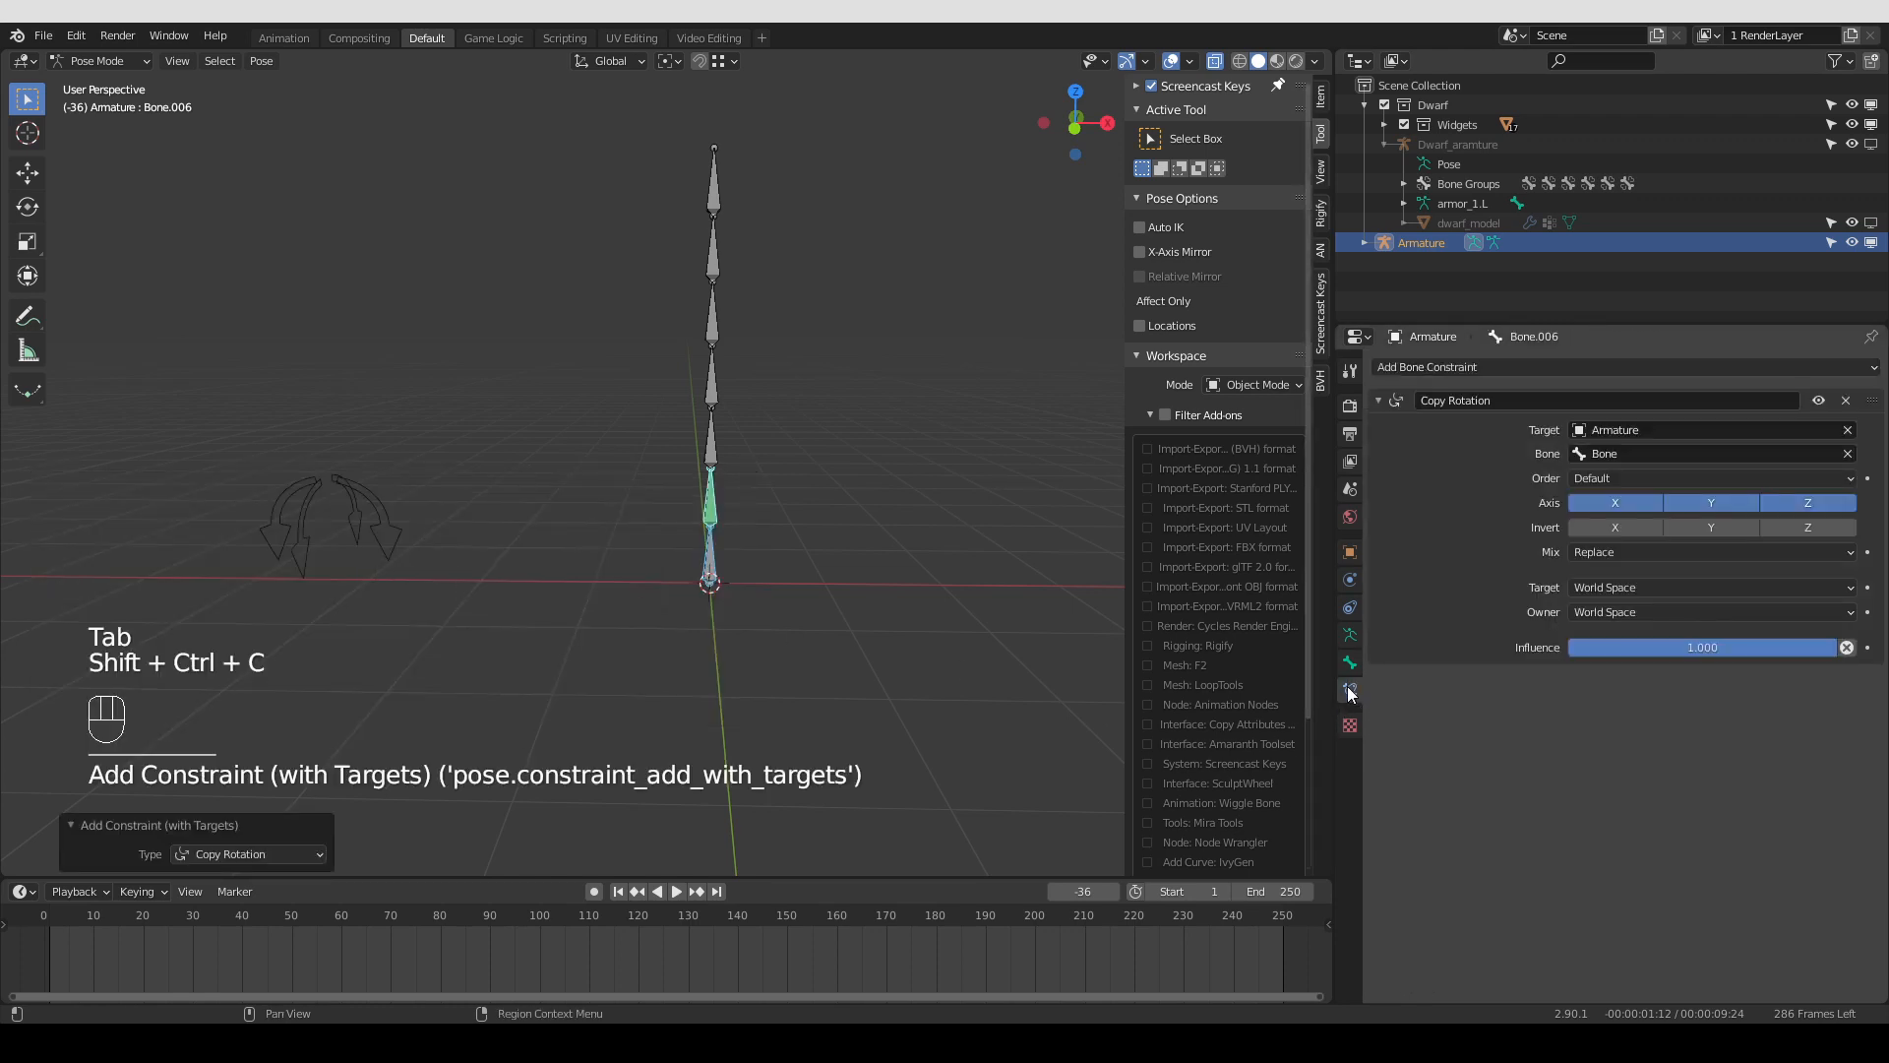
pyautogui.click(1629, 589)
pyautogui.click(1663, 677)
pyautogui.click(1647, 610)
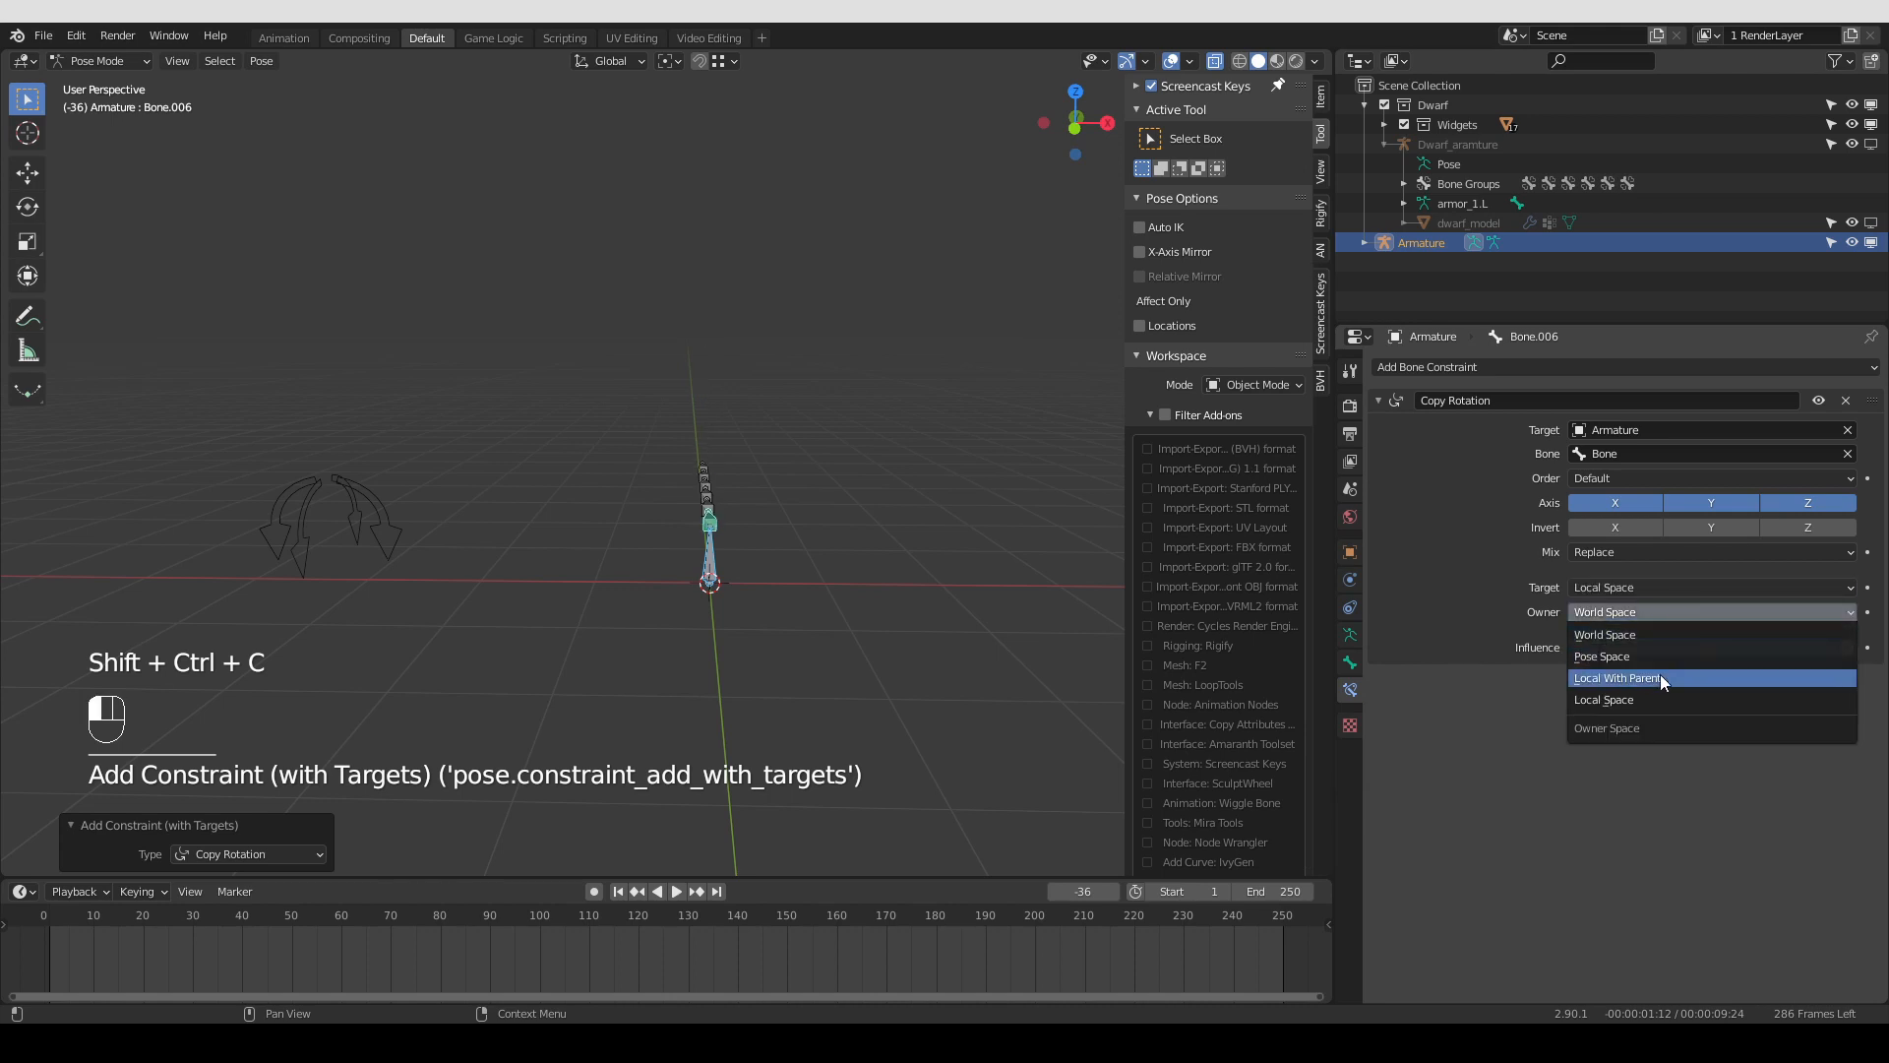
pyautogui.click(1665, 698)
# Copy the second bone's Copy Rotation constraint to all the bones above it in the chain
pyautogui.hotkey('alt', 'a')
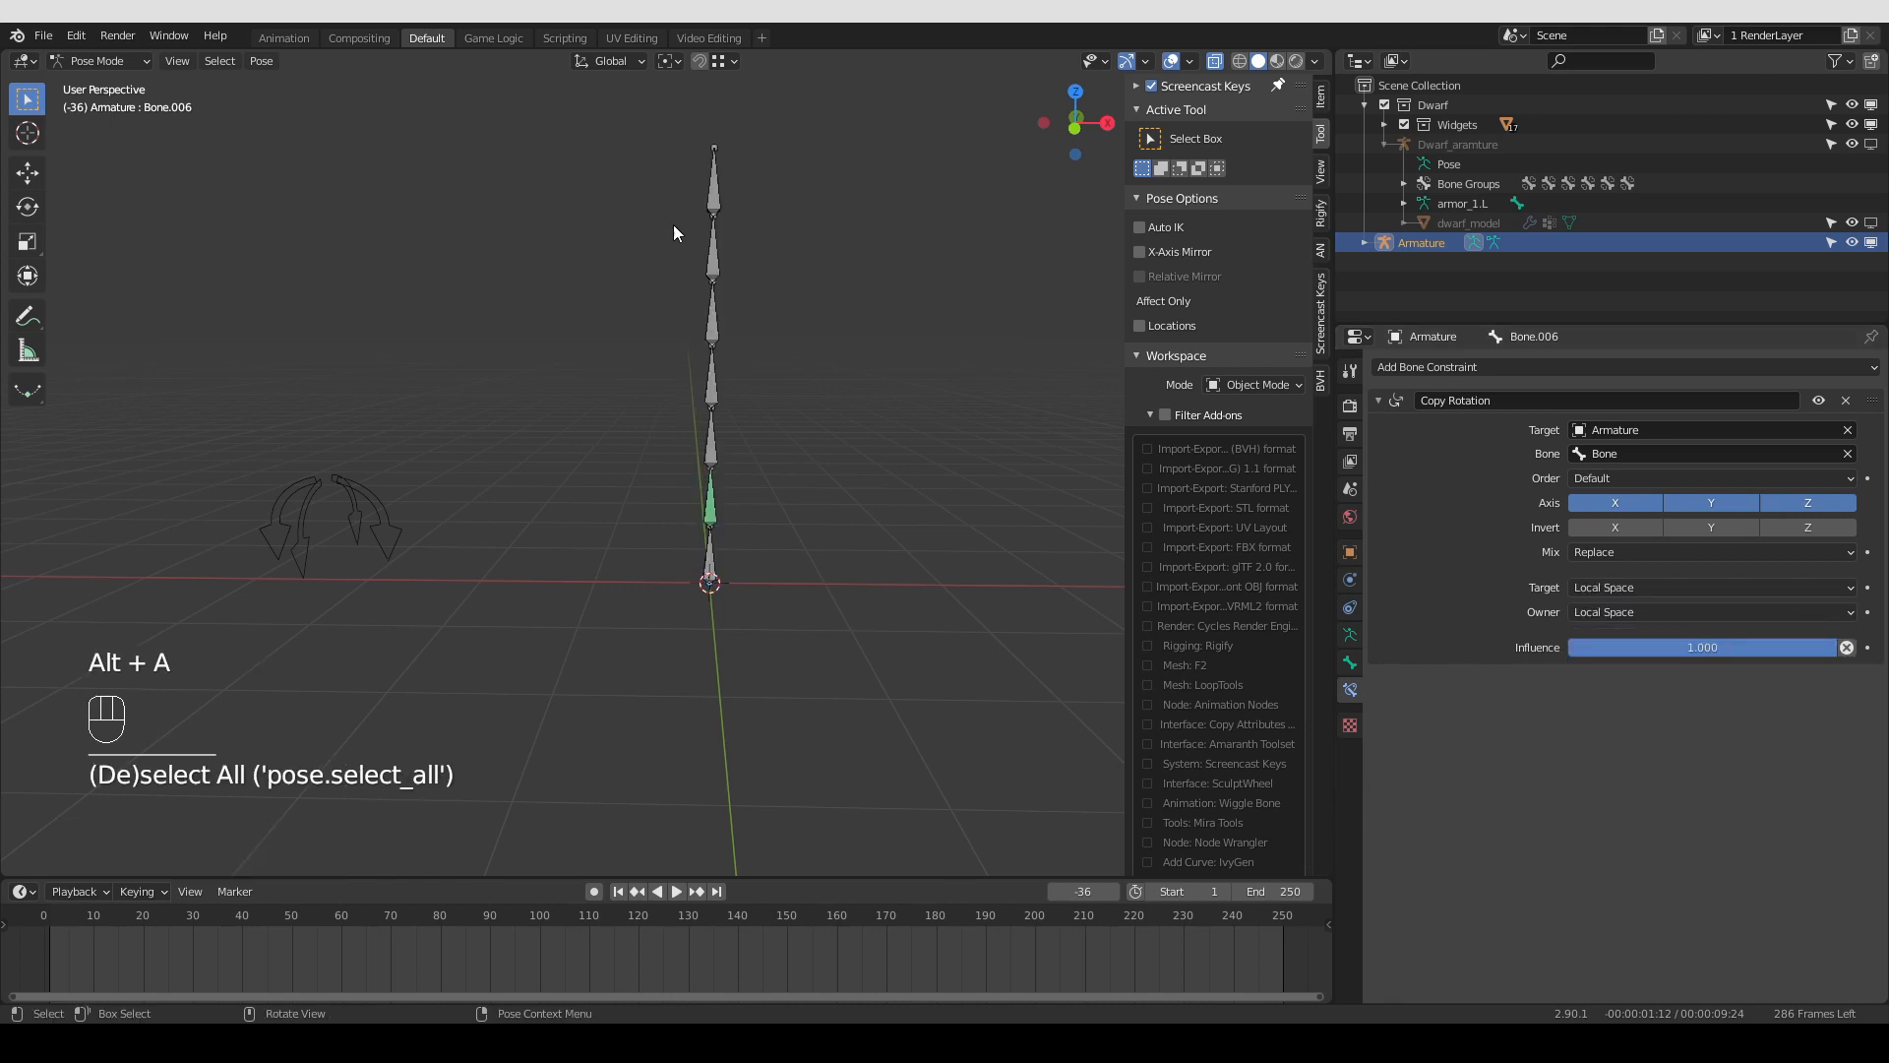
pyautogui.keyDown('shift'); pyautogui.moveTo(669, 121); pyautogui.dragTo(779, 456); pyautogui.keyUp('shift')
pyautogui.keyDown('shift'); pyautogui.click(713, 504); pyautogui.keyUp('shift')
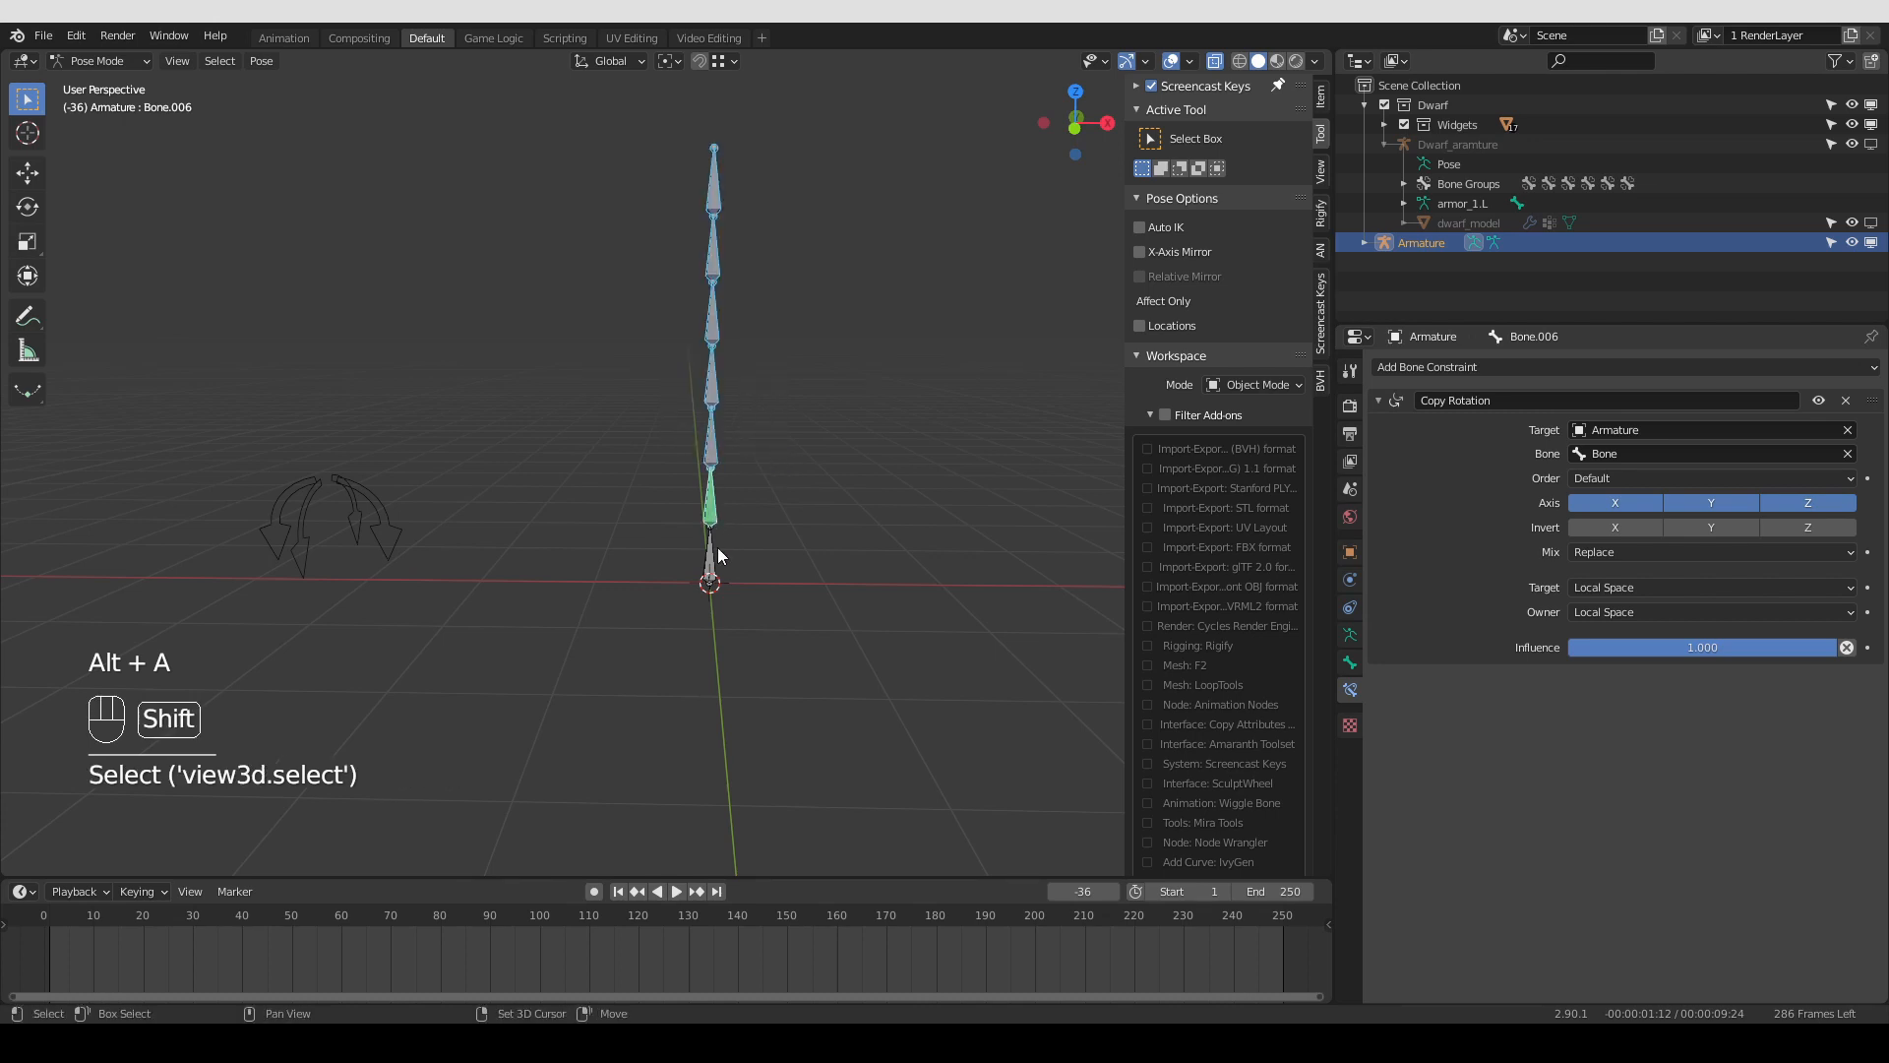
pyautogui.click(261, 61)
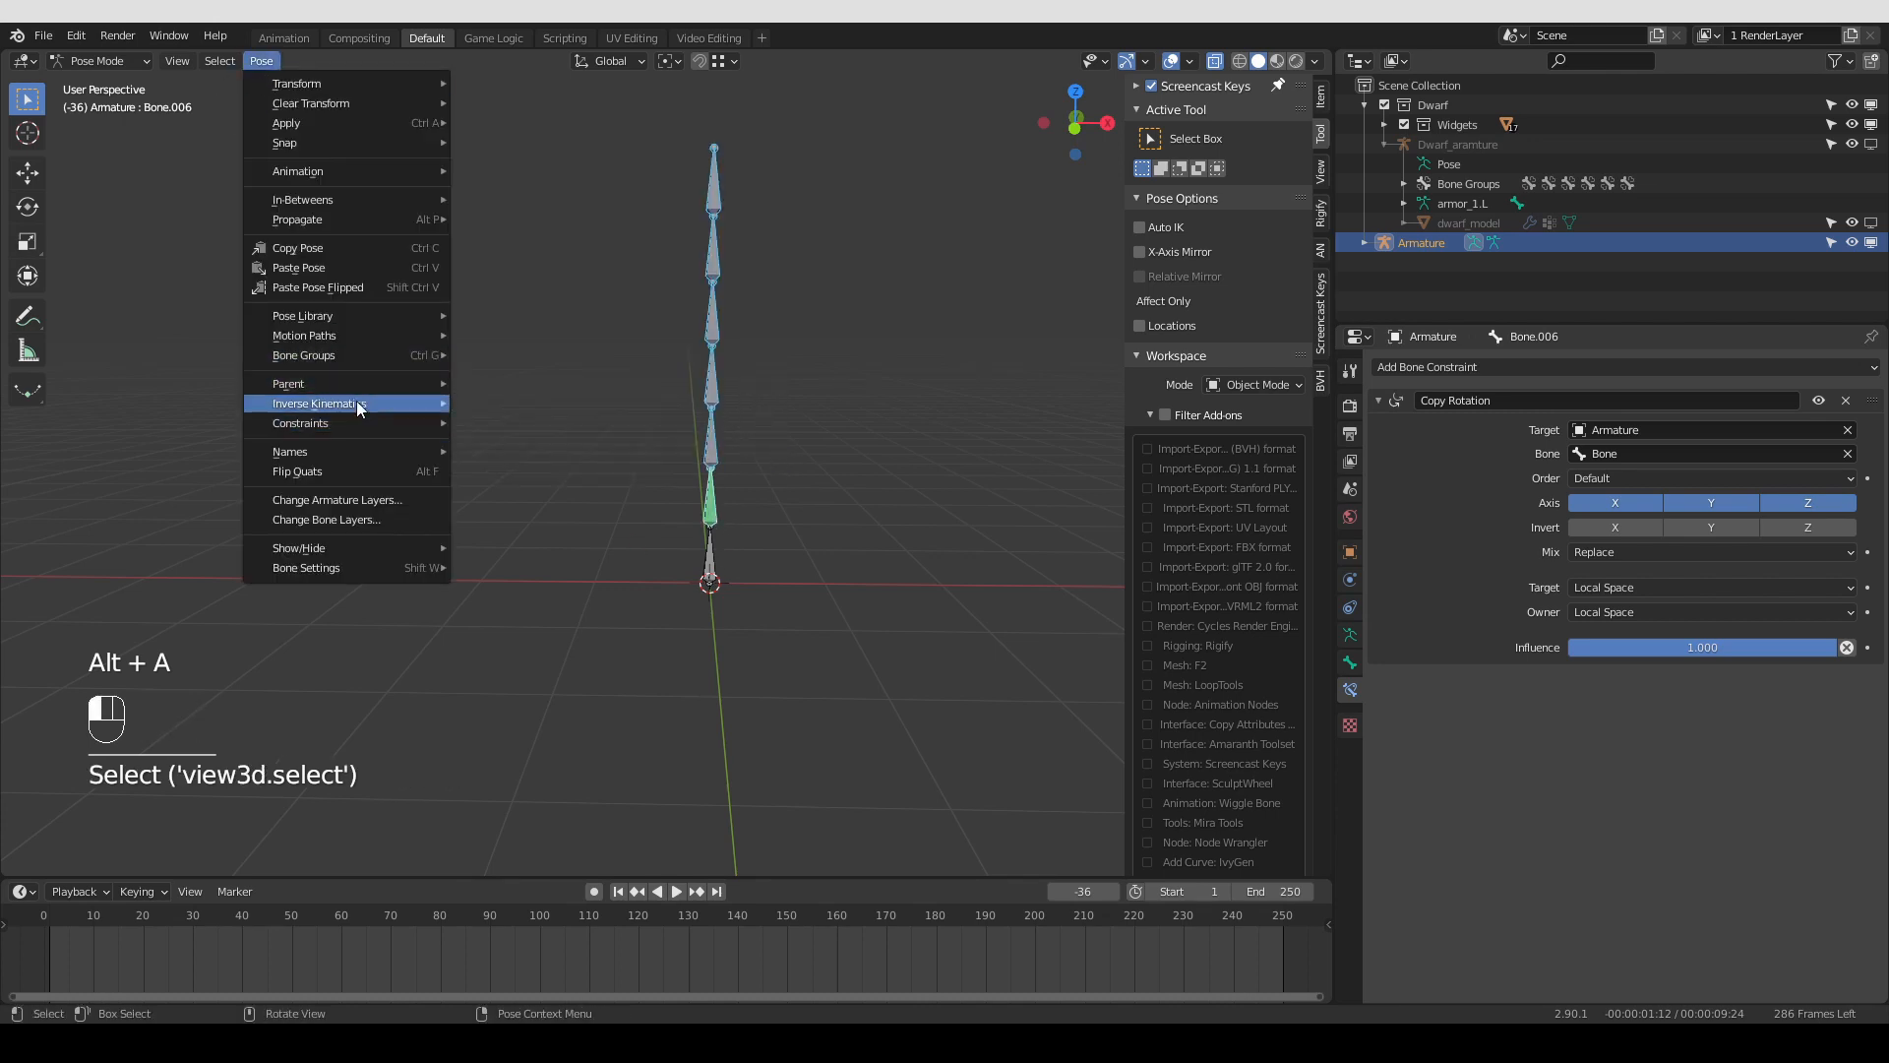
pyautogui.moveTo(403, 417)
pyautogui.click(623, 445)
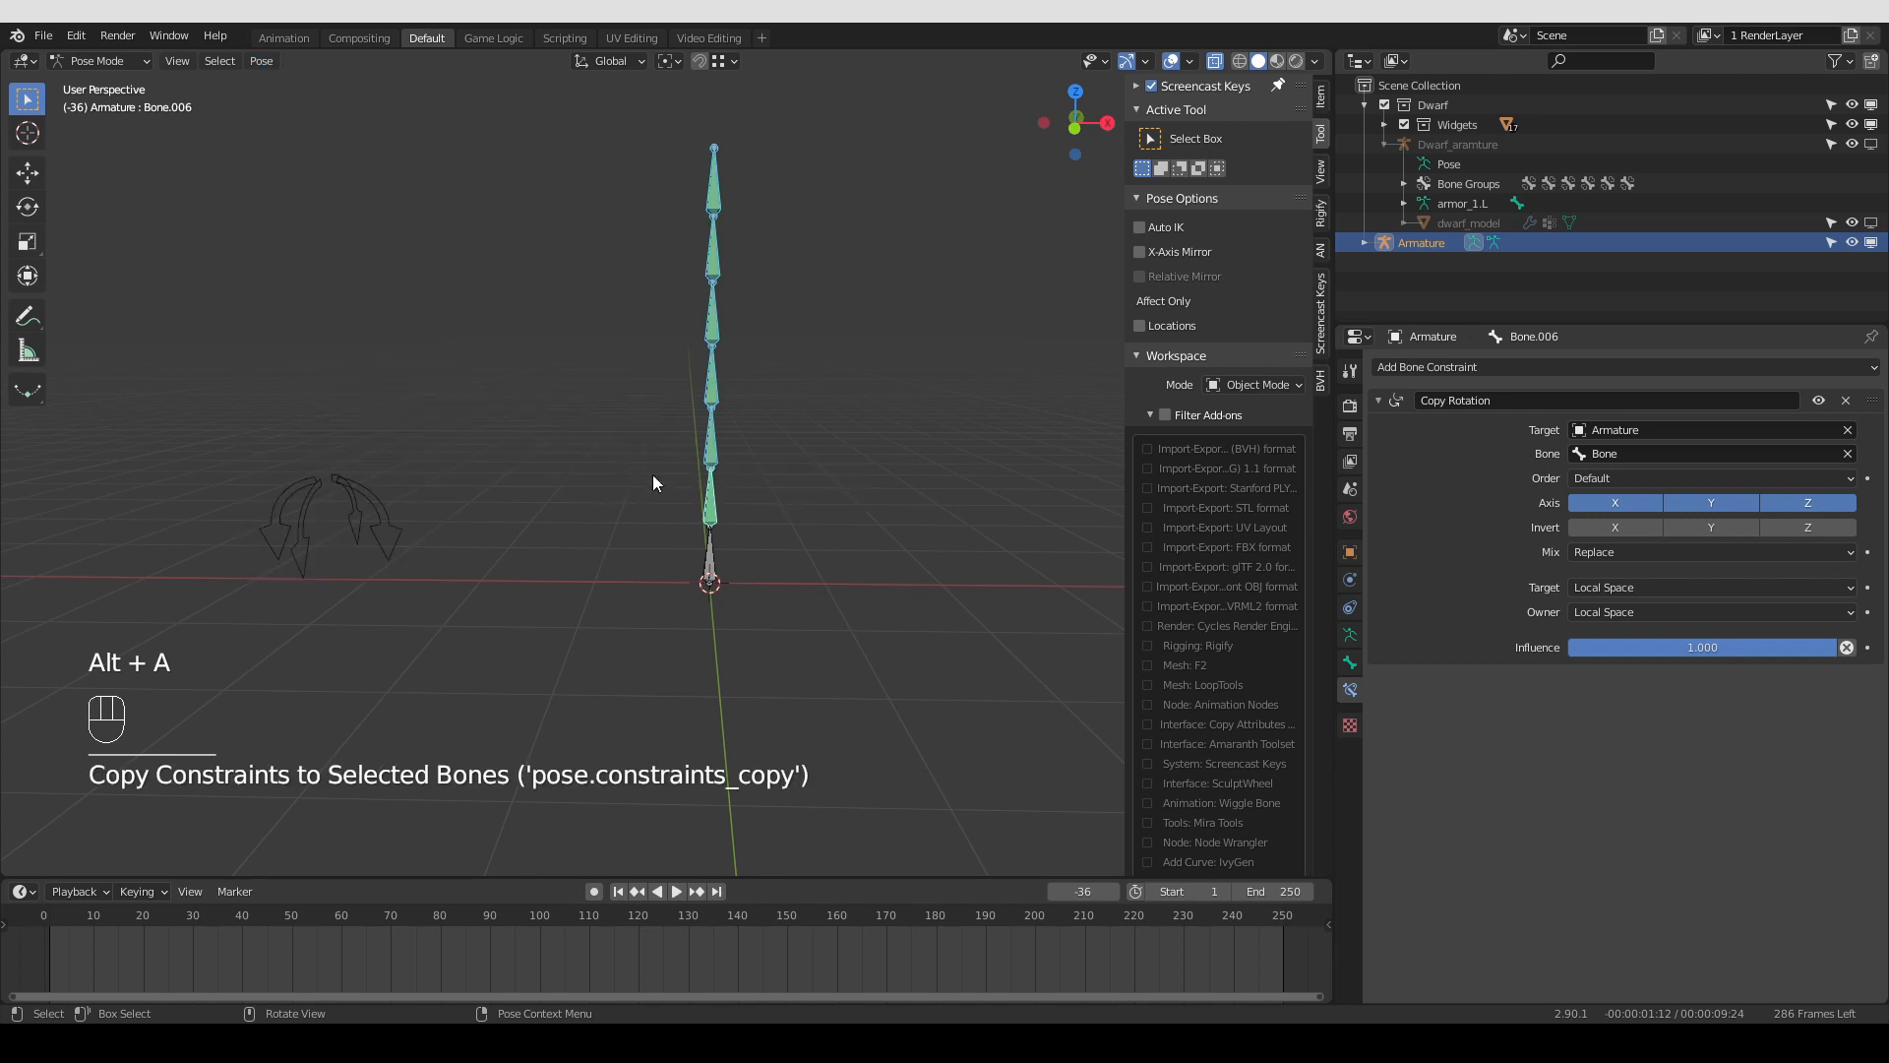
# Test-rotate the chain's base bone to check how the constrained bones follow, and cancel the rotation
pyautogui.click(721, 555)
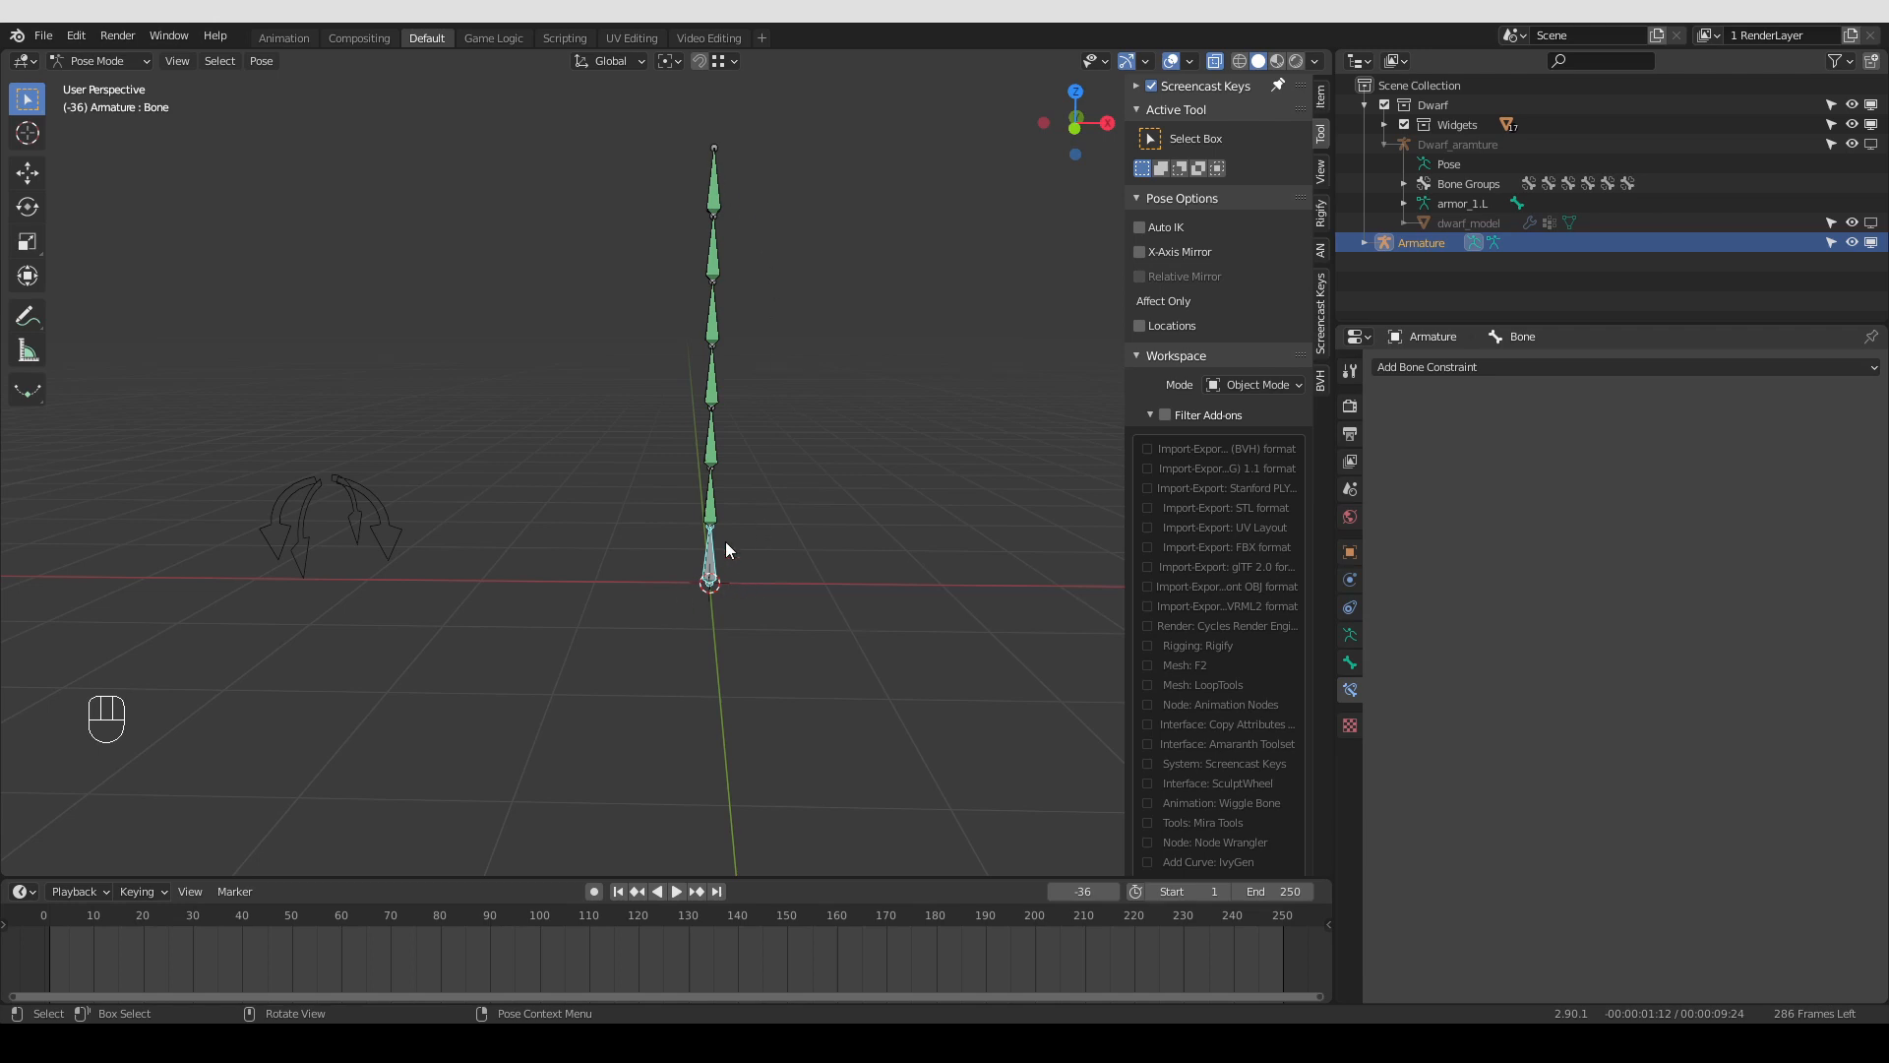
pyautogui.press('r')
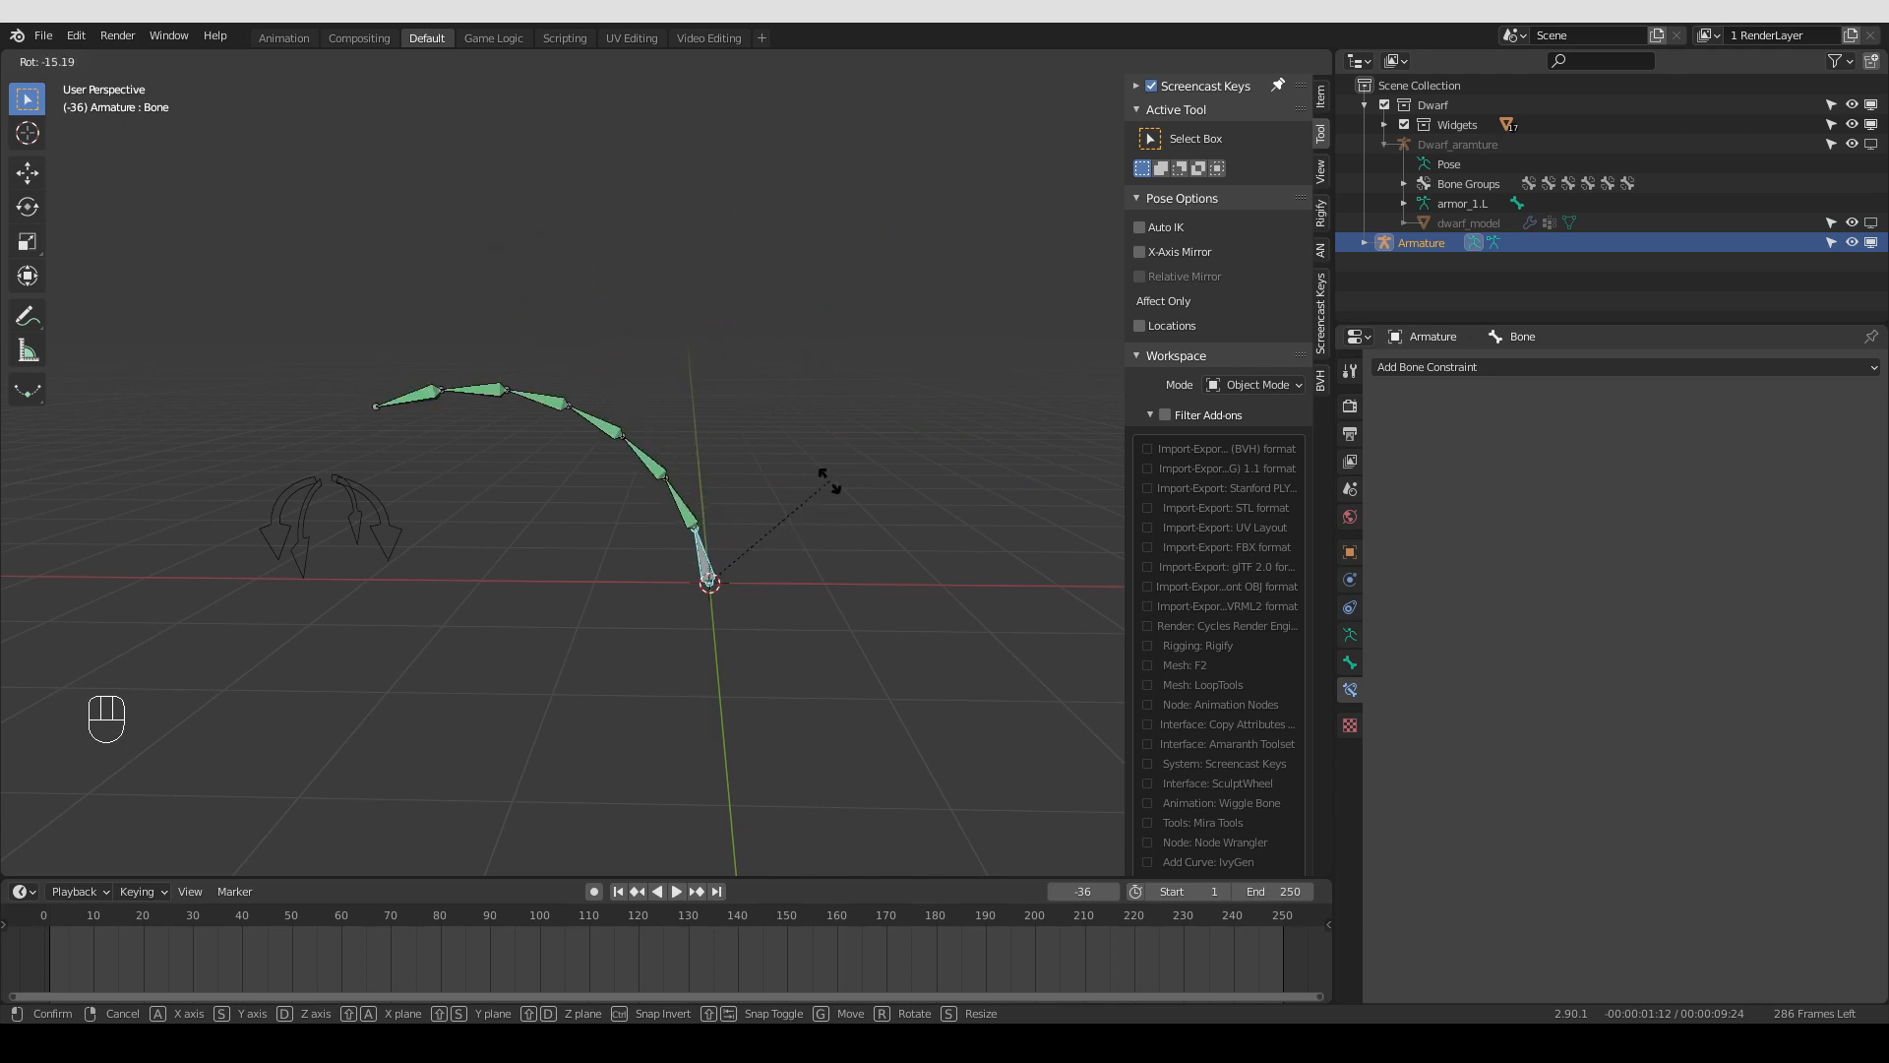
pyautogui.rightClick(826, 549)
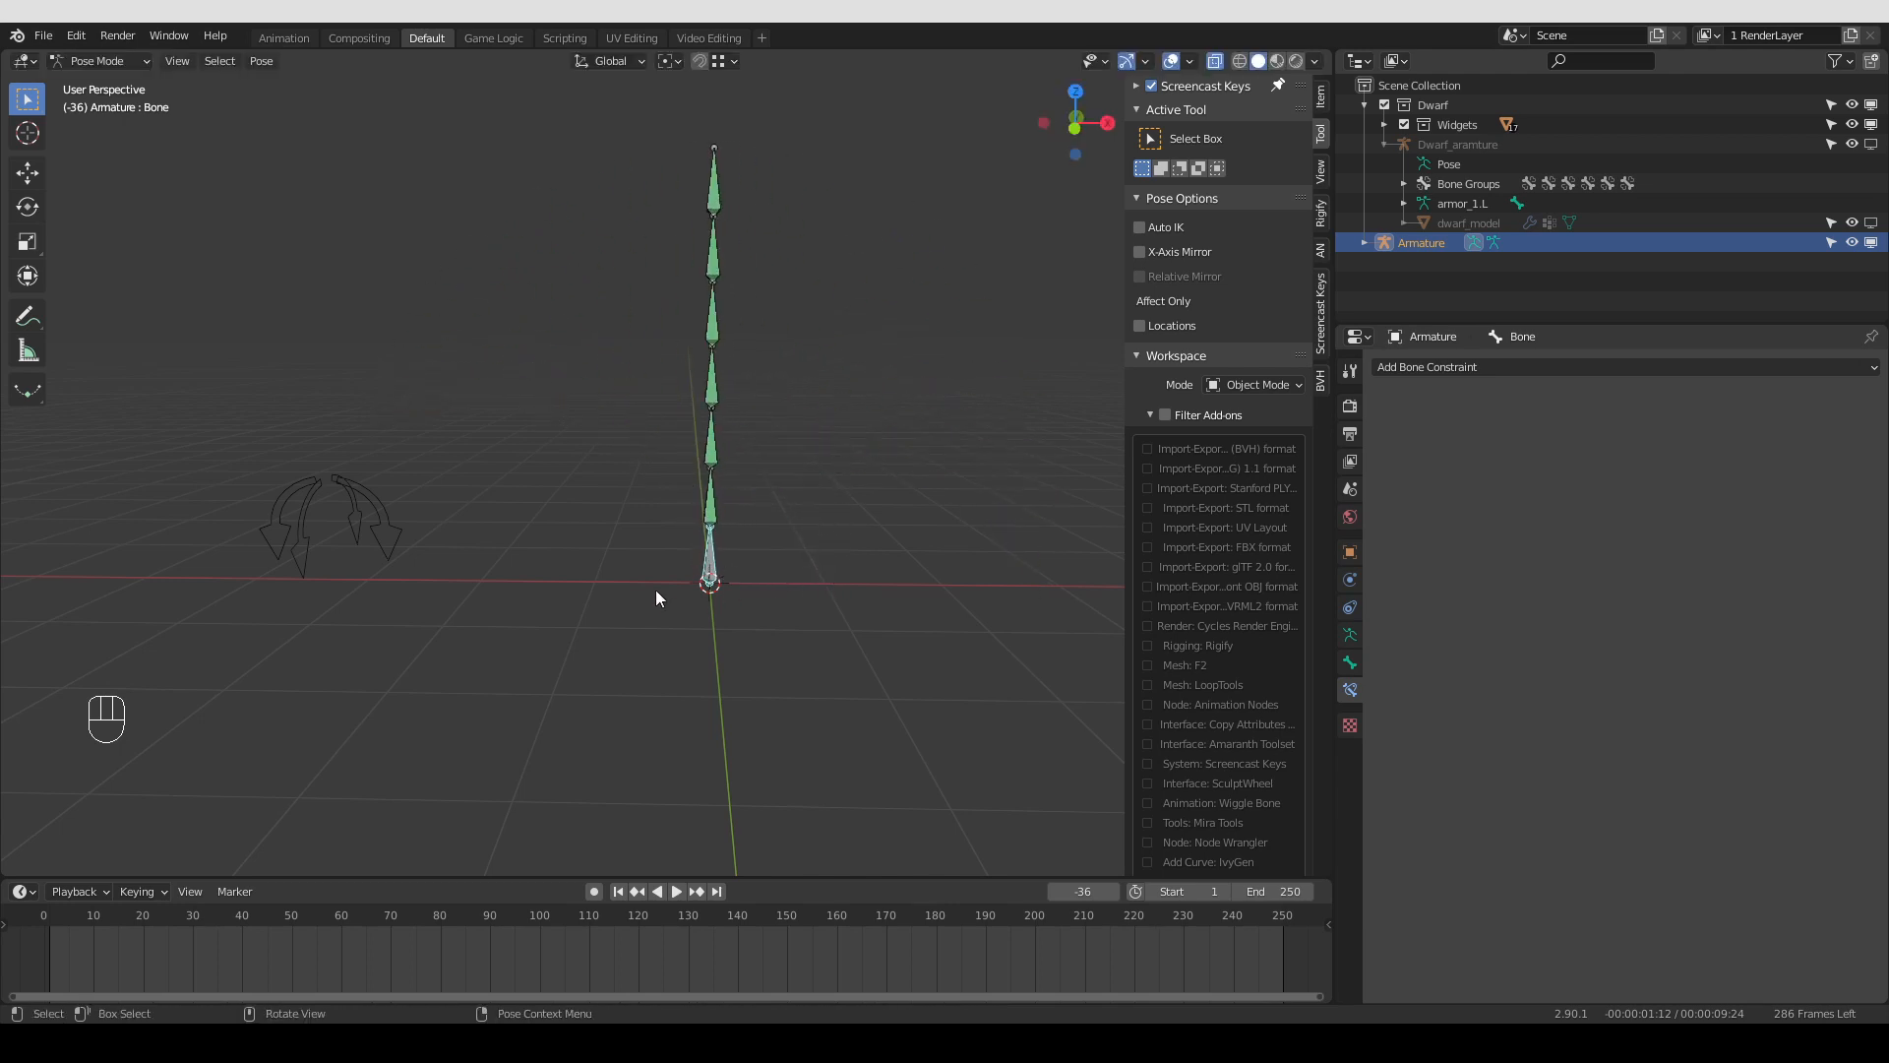
# In Object Mode, move the WGT-rotate widget along X to the base of the bone chain
pyautogui.press('Tab')
pyautogui.click(278, 542)
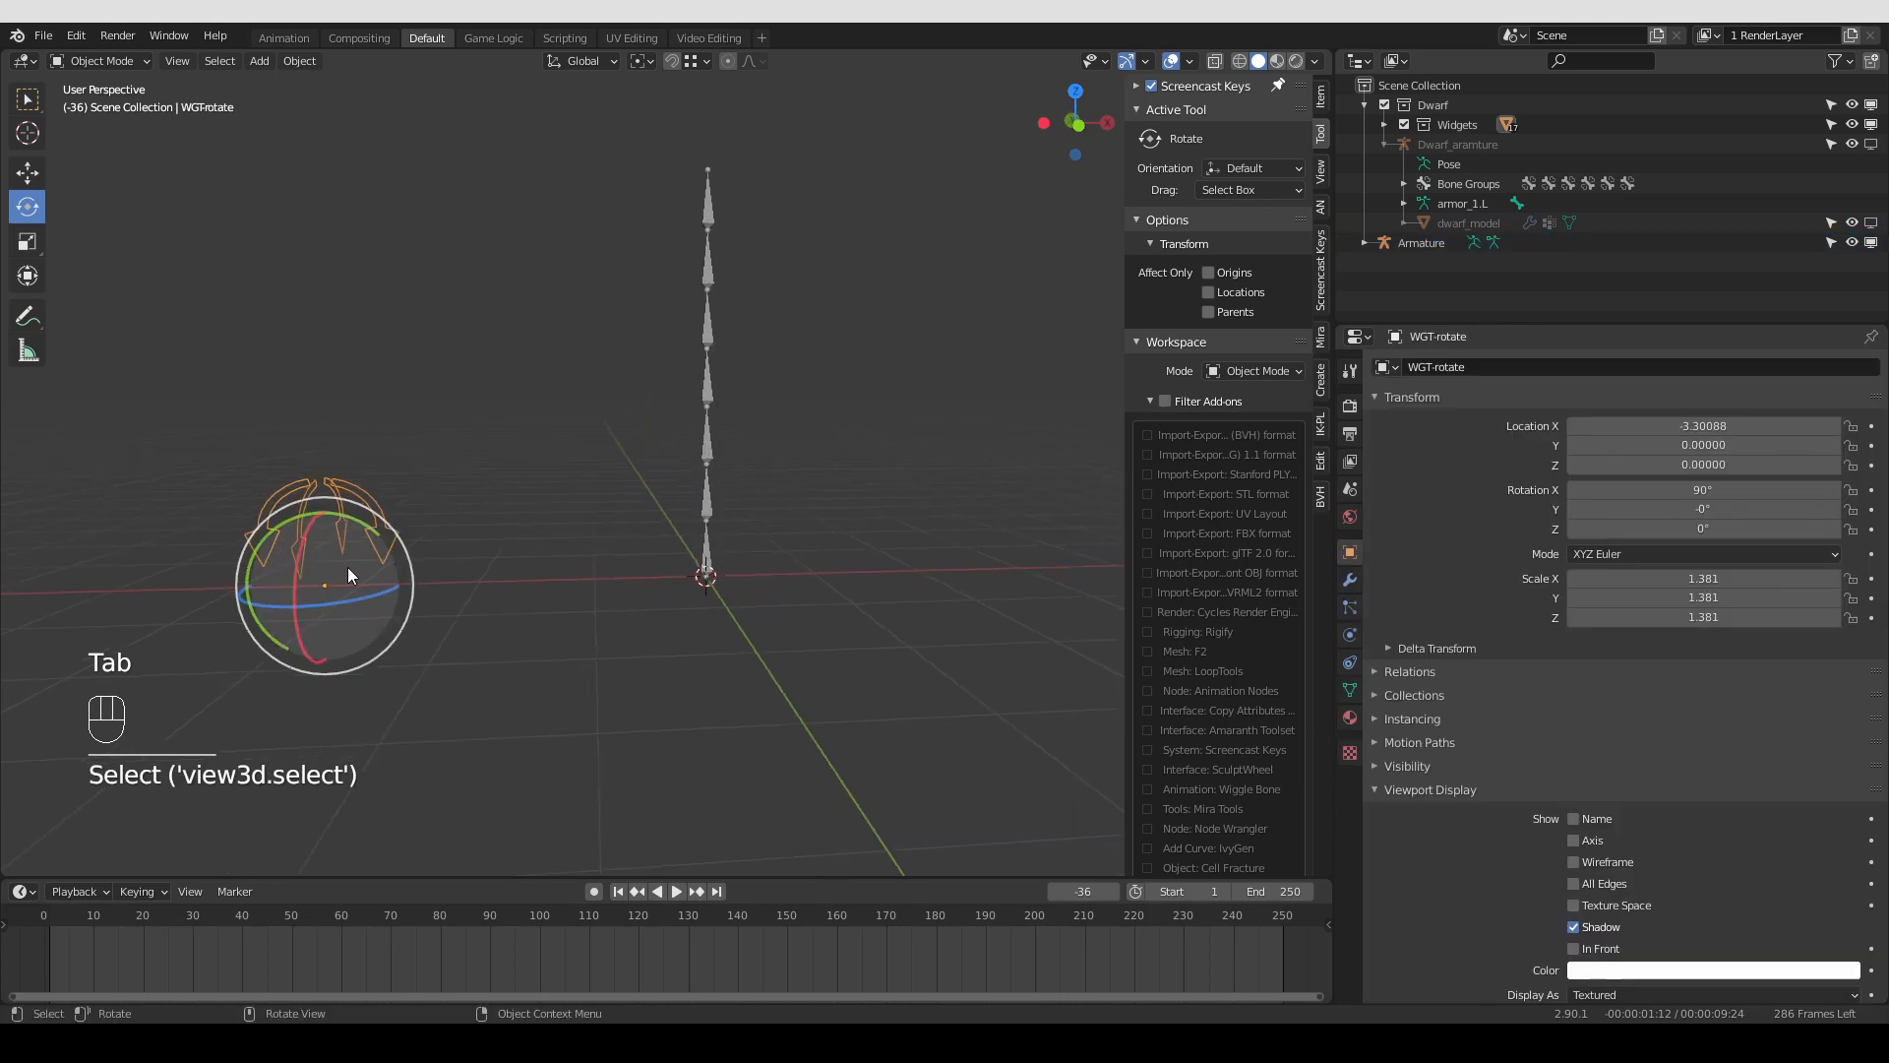
pyautogui.press('g')
pyautogui.click(724, 557)
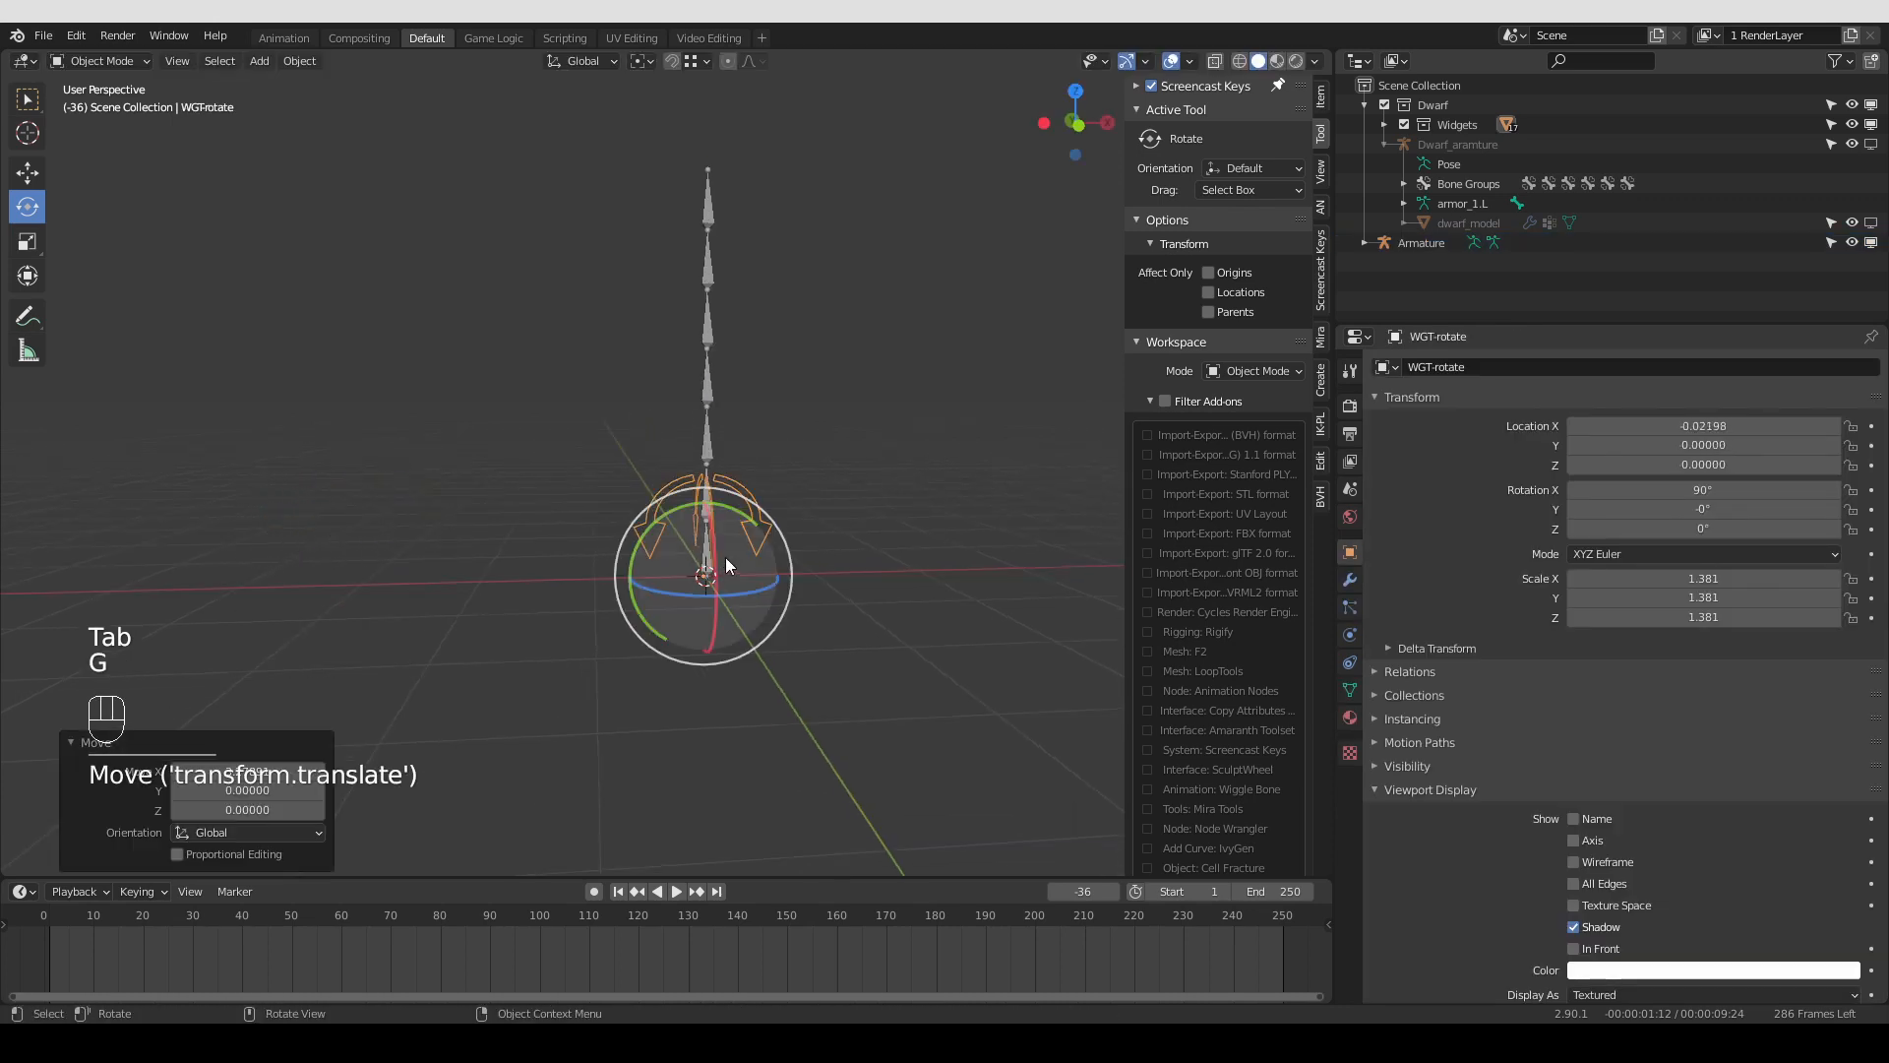
# Scale the WGT-rotate widget down by a factor of about 0.589 from the right view and apply its scale
pyautogui.press('KP_3')
pyautogui.press('s')
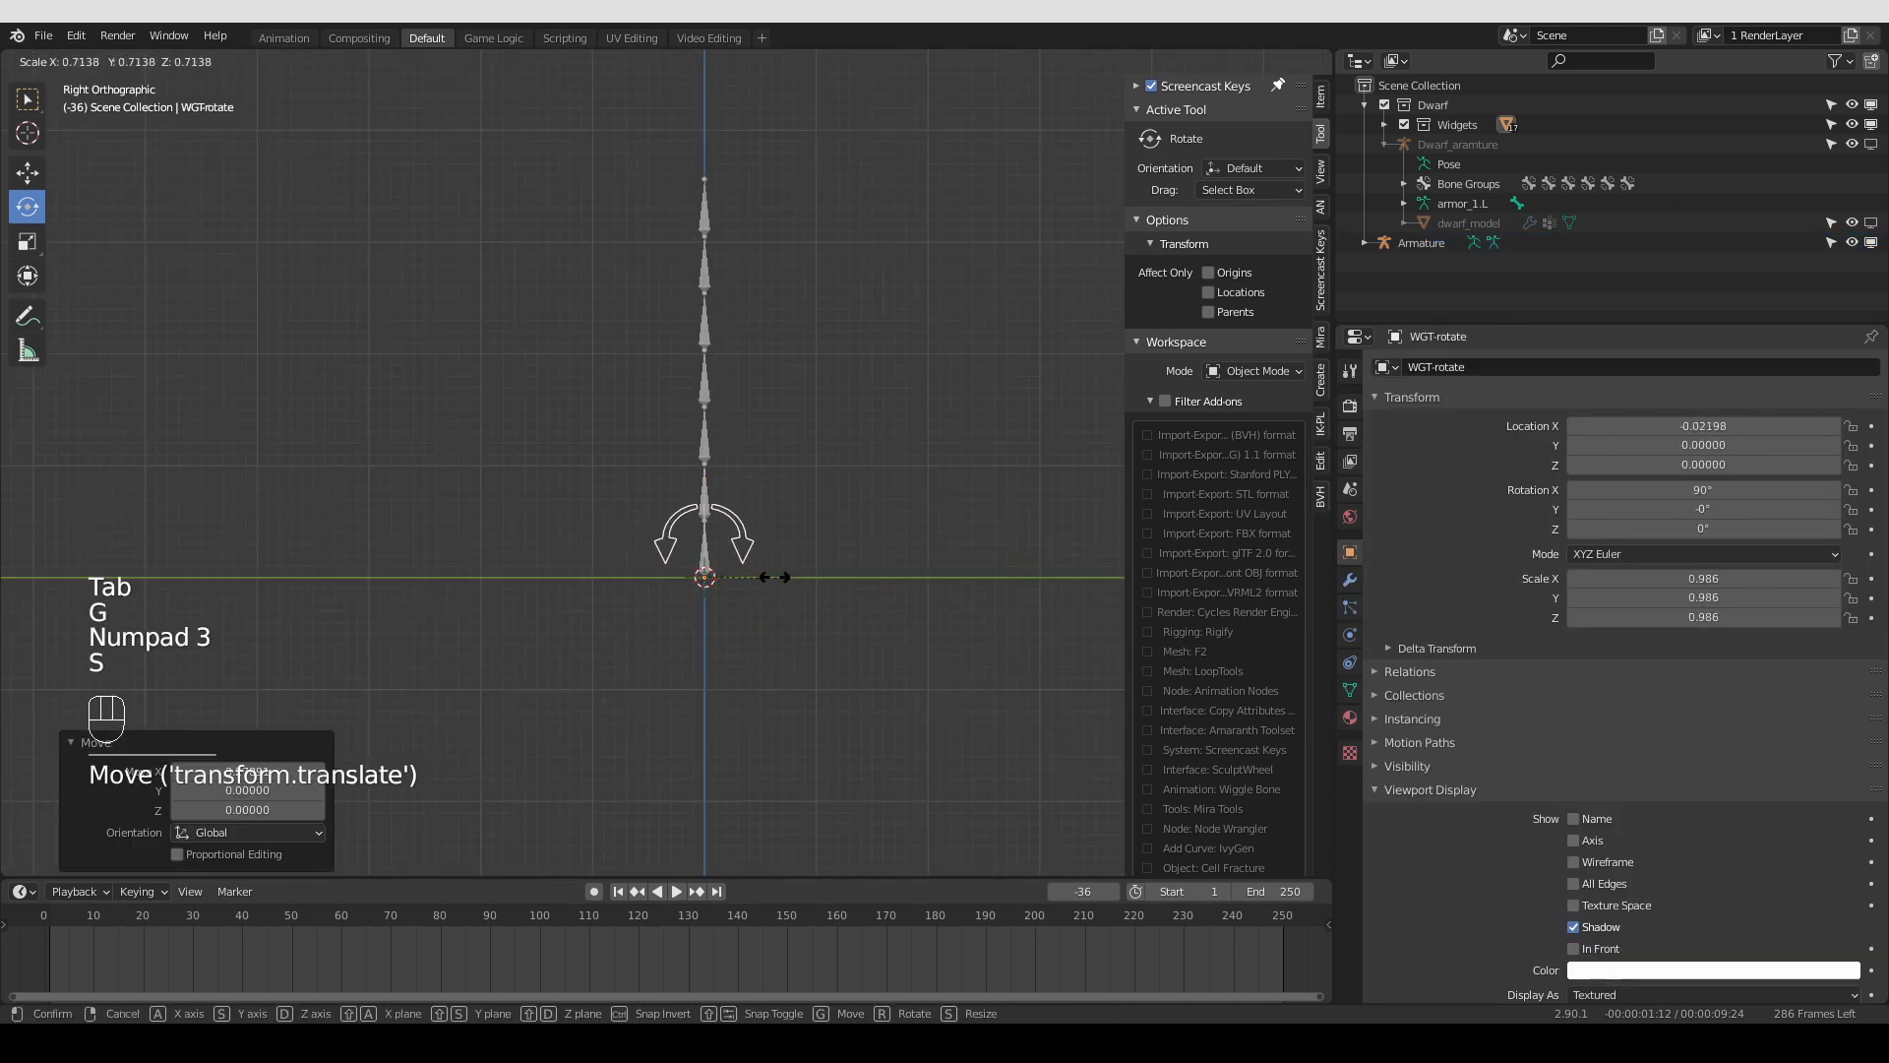
pyautogui.click(765, 558)
pyautogui.hotkey('ctrl', 'a')
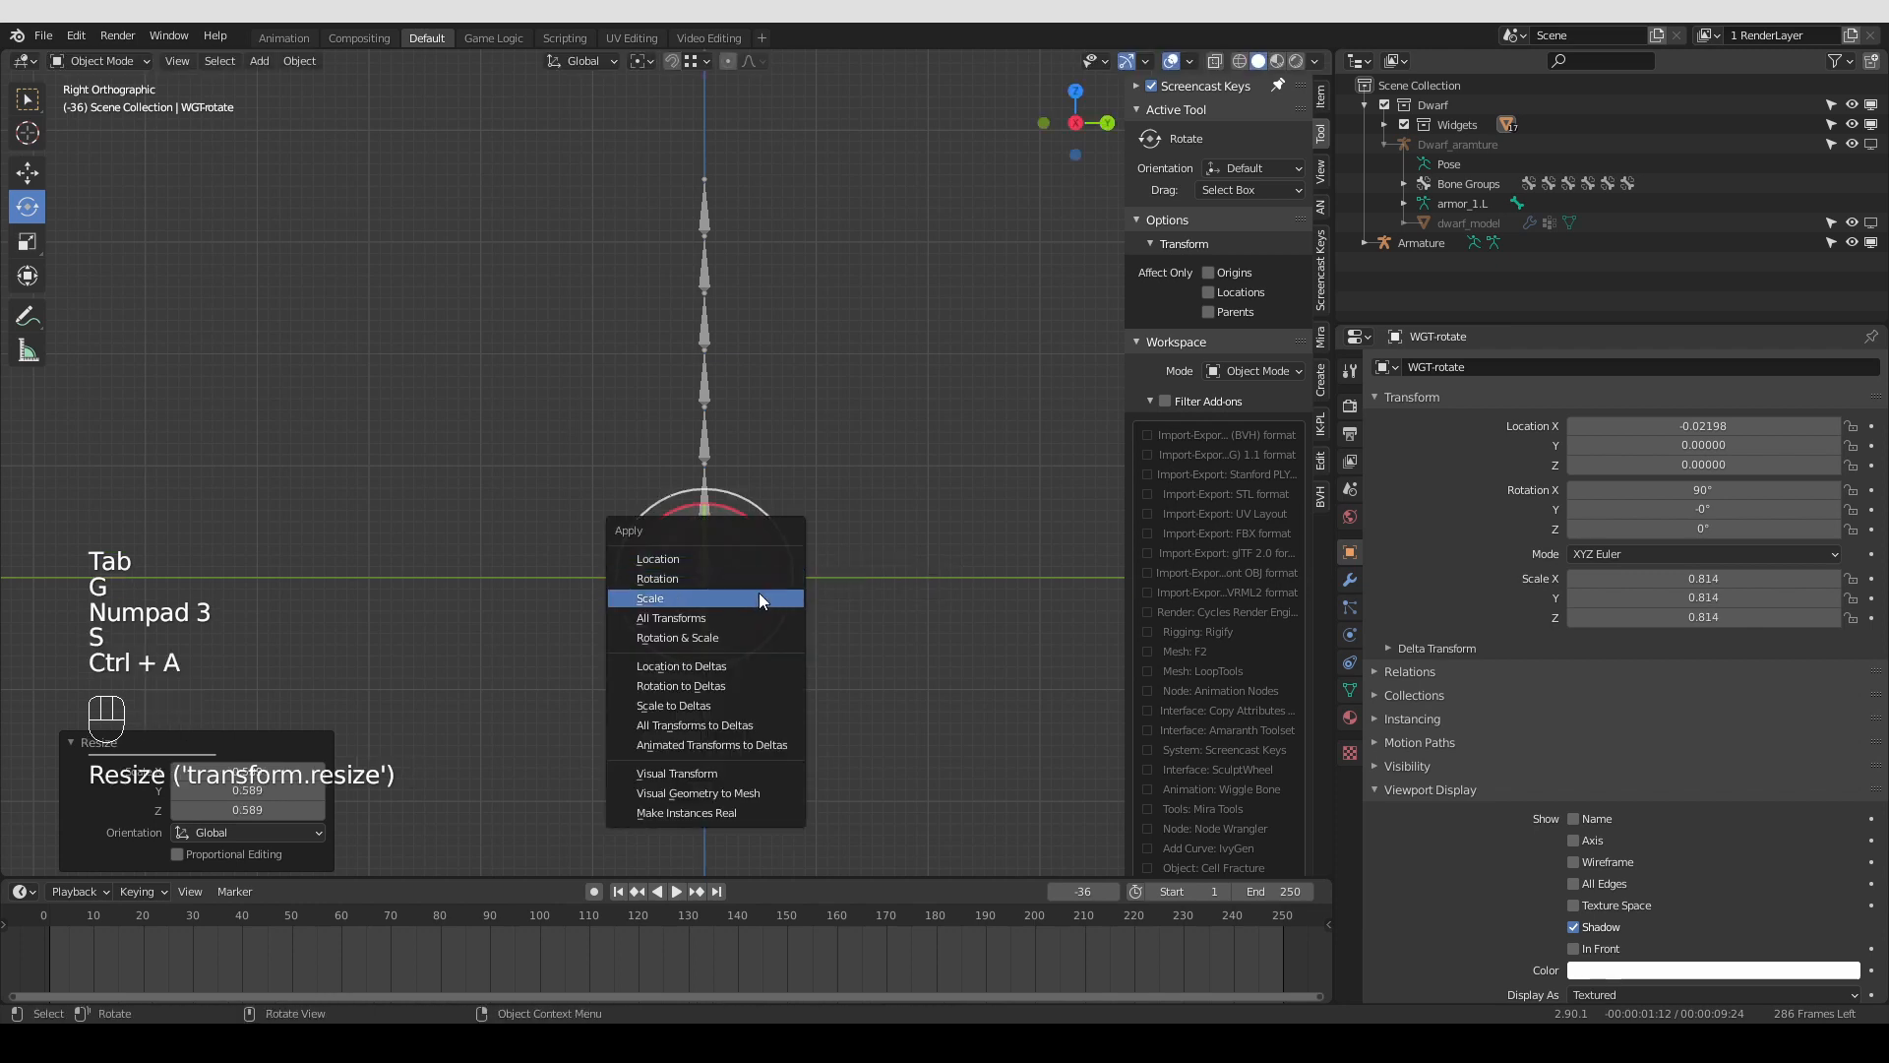
pyautogui.click(759, 595)
# Set and align WGT-rotate as the custom bone shape of the chain's base bone in Pose Mode
pyautogui.moveTo(759, 596)
pyautogui.mouseDown(button='middle')
pyautogui.moveTo(694, 552)
pyautogui.moveTo(761, 635)
pyautogui.moveTo(730, 582)
pyautogui.mouseUp(button='middle')
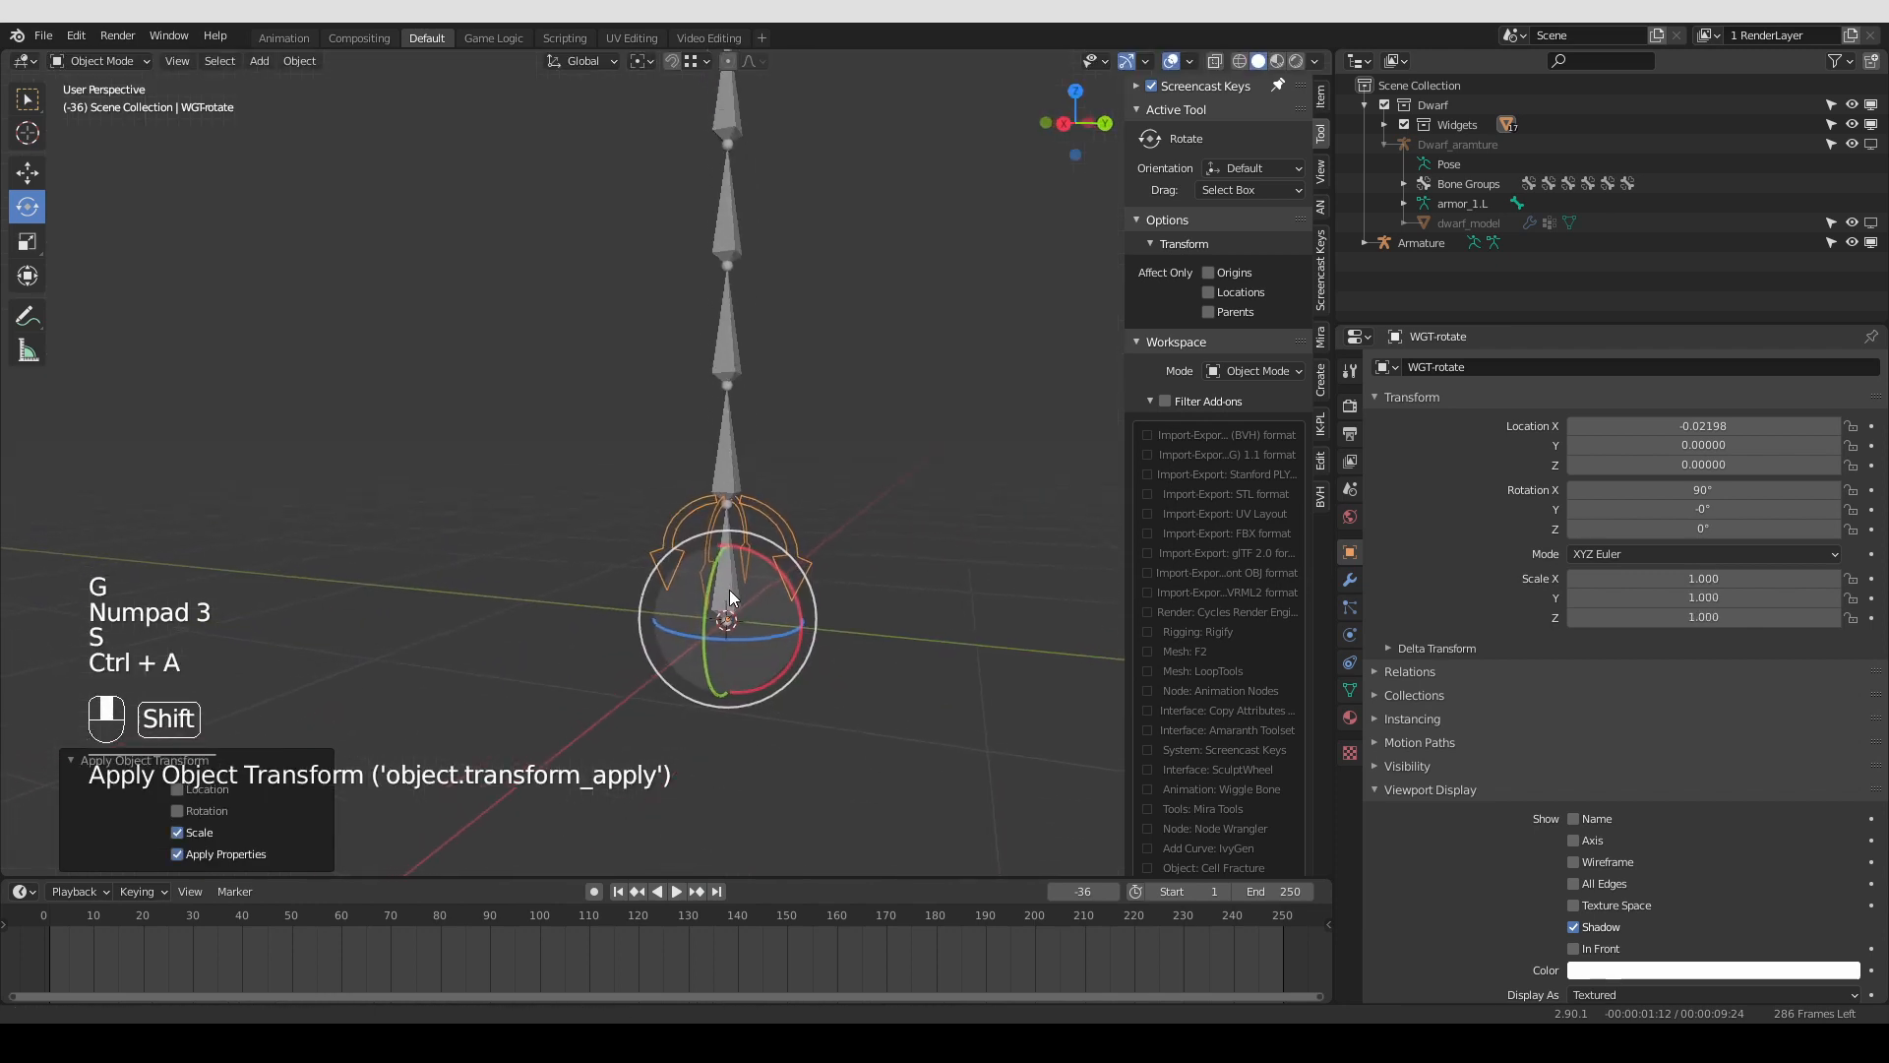
pyautogui.keyDown('shift'); pyautogui.click(732, 580); pyautogui.keyUp('shift')
pyautogui.press('Tab')
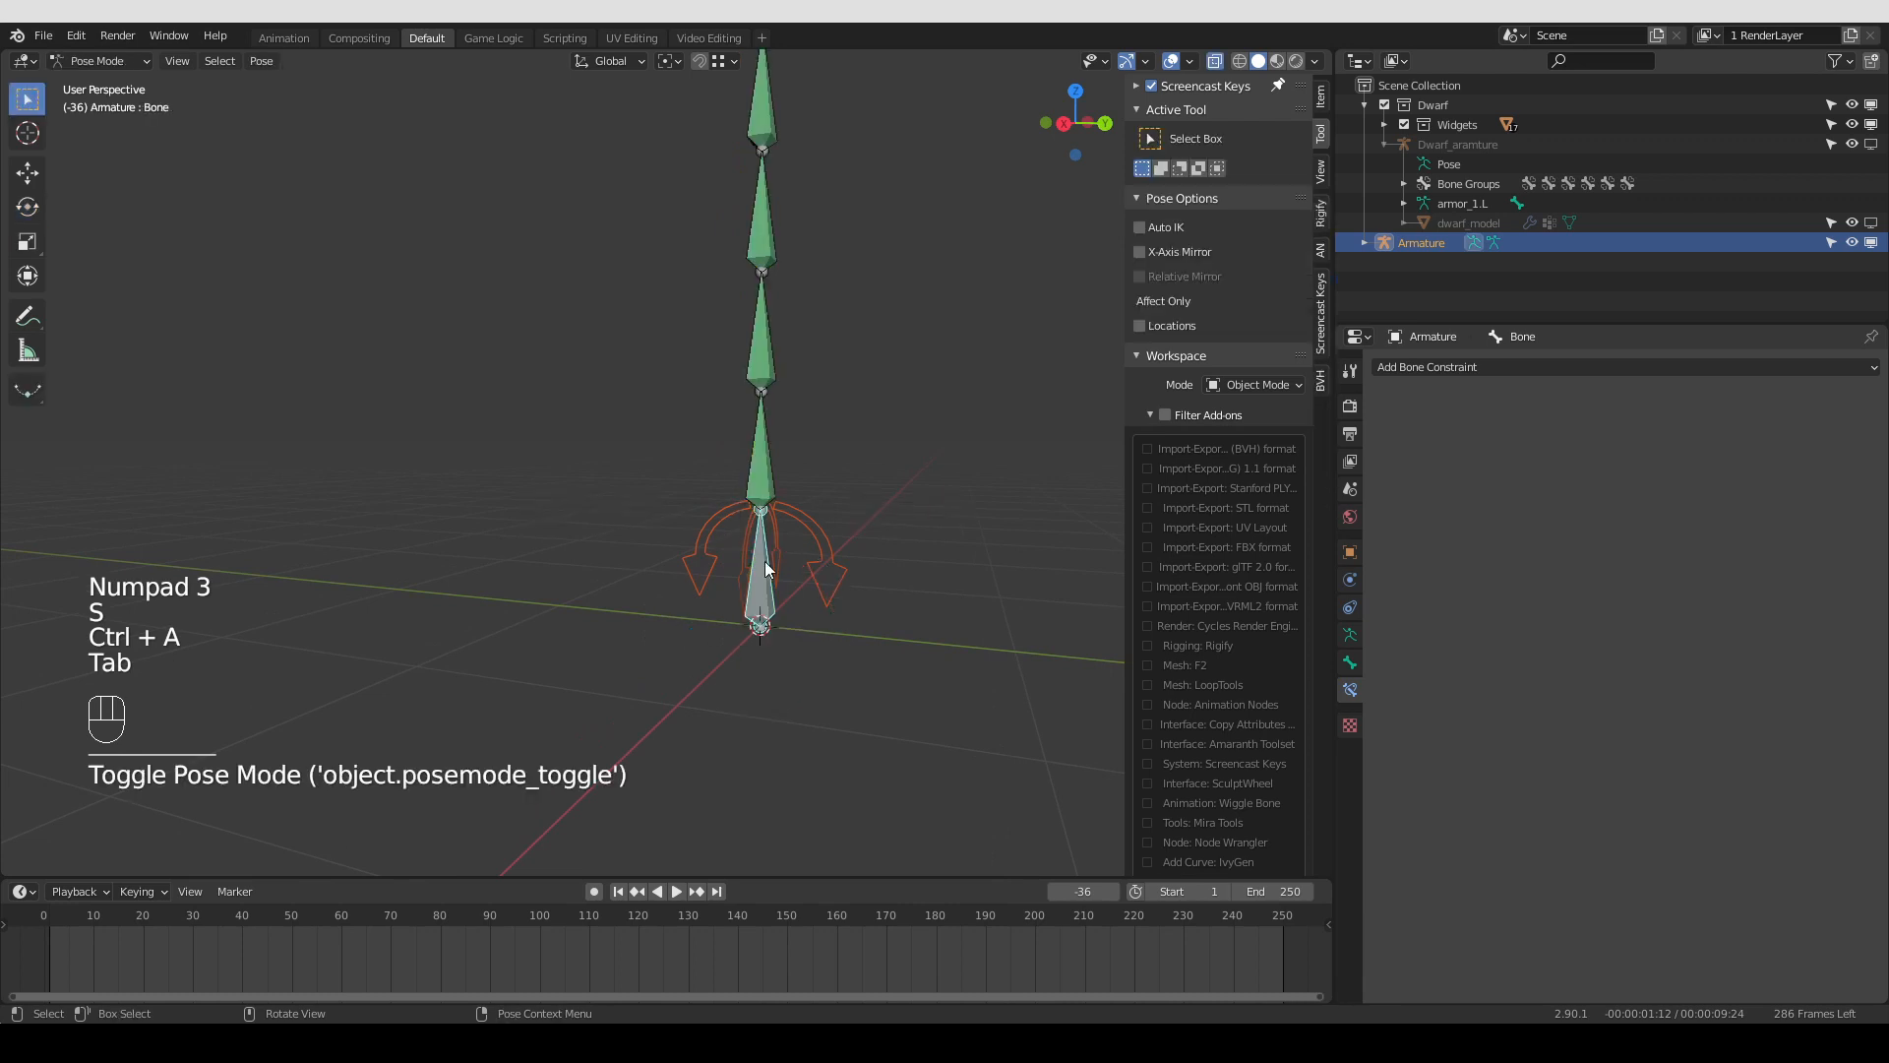
pyautogui.rightClick(763, 571)
pyautogui.click(748, 915)
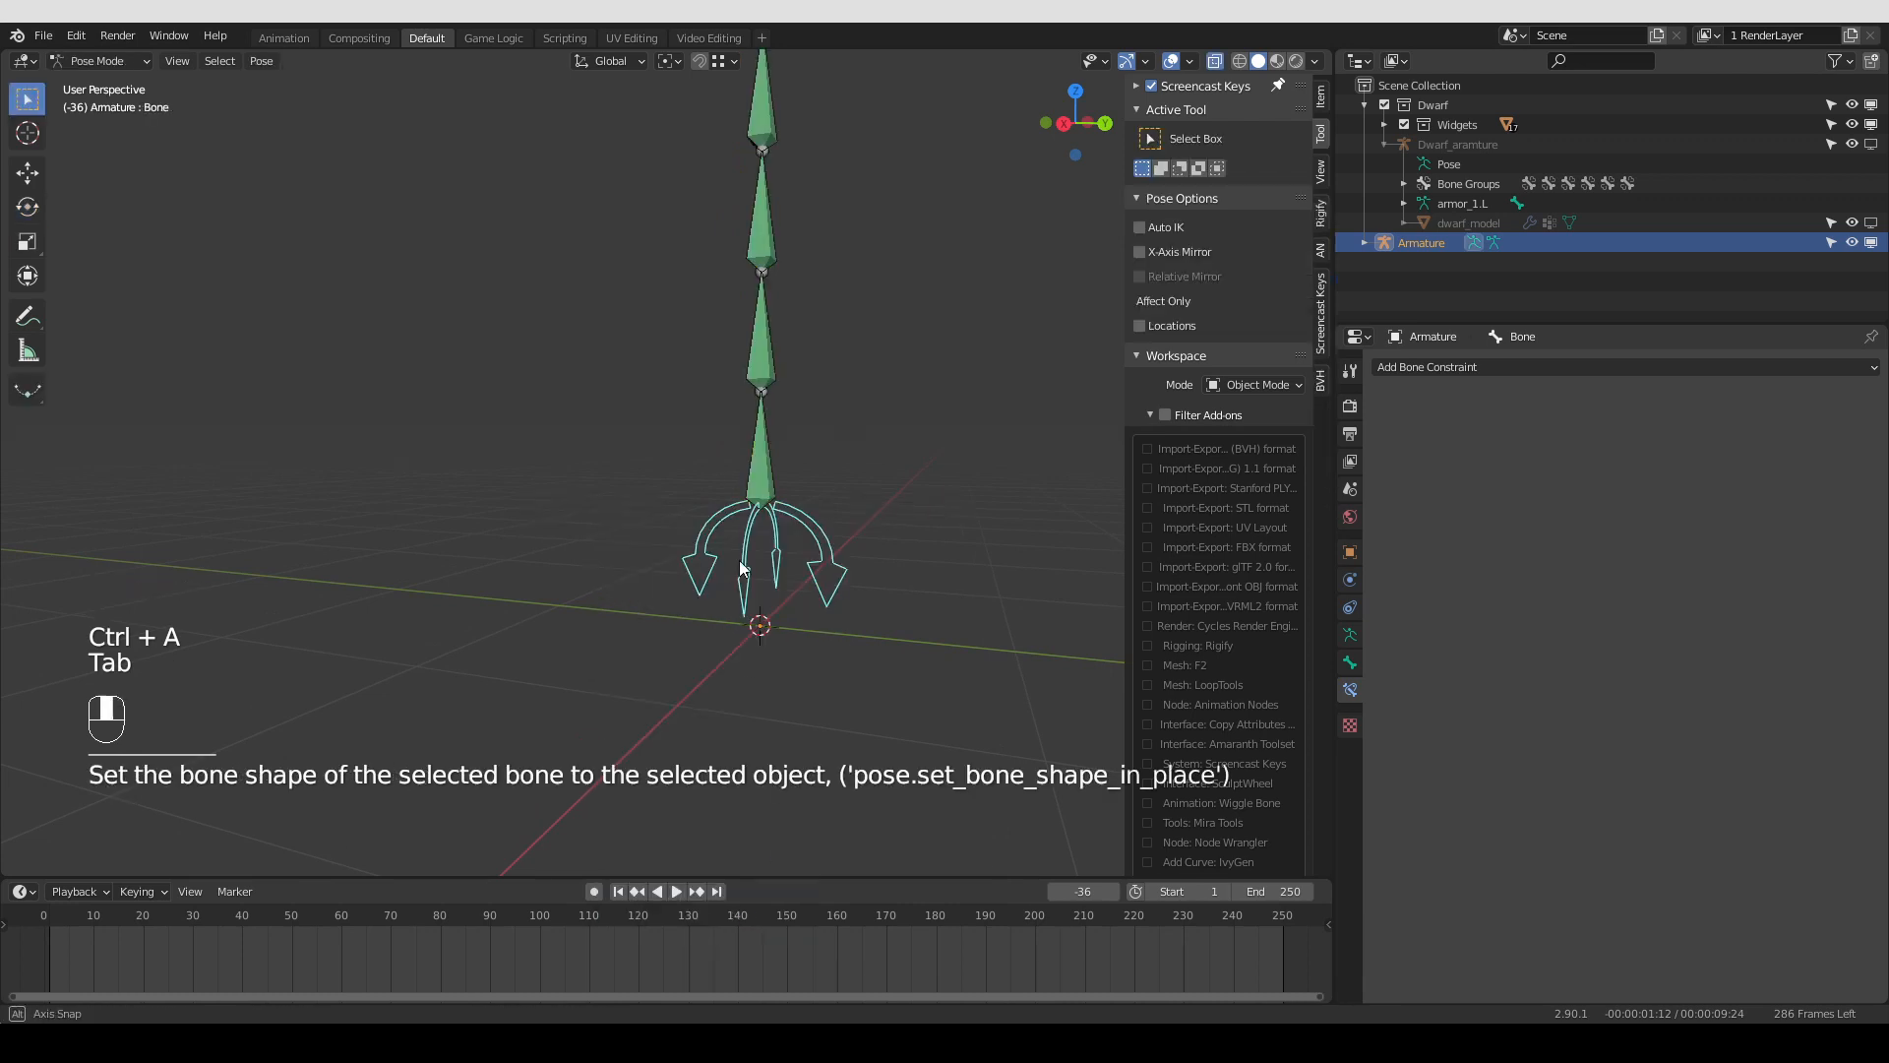
# Test-rotate the base bone freely to check how its new shape and the chain move, and cancel the rotation
pyautogui.moveTo(760, 563); pyautogui.dragTo(689, 600, button='middle')
pyautogui.press('r')
pyautogui.press('r')
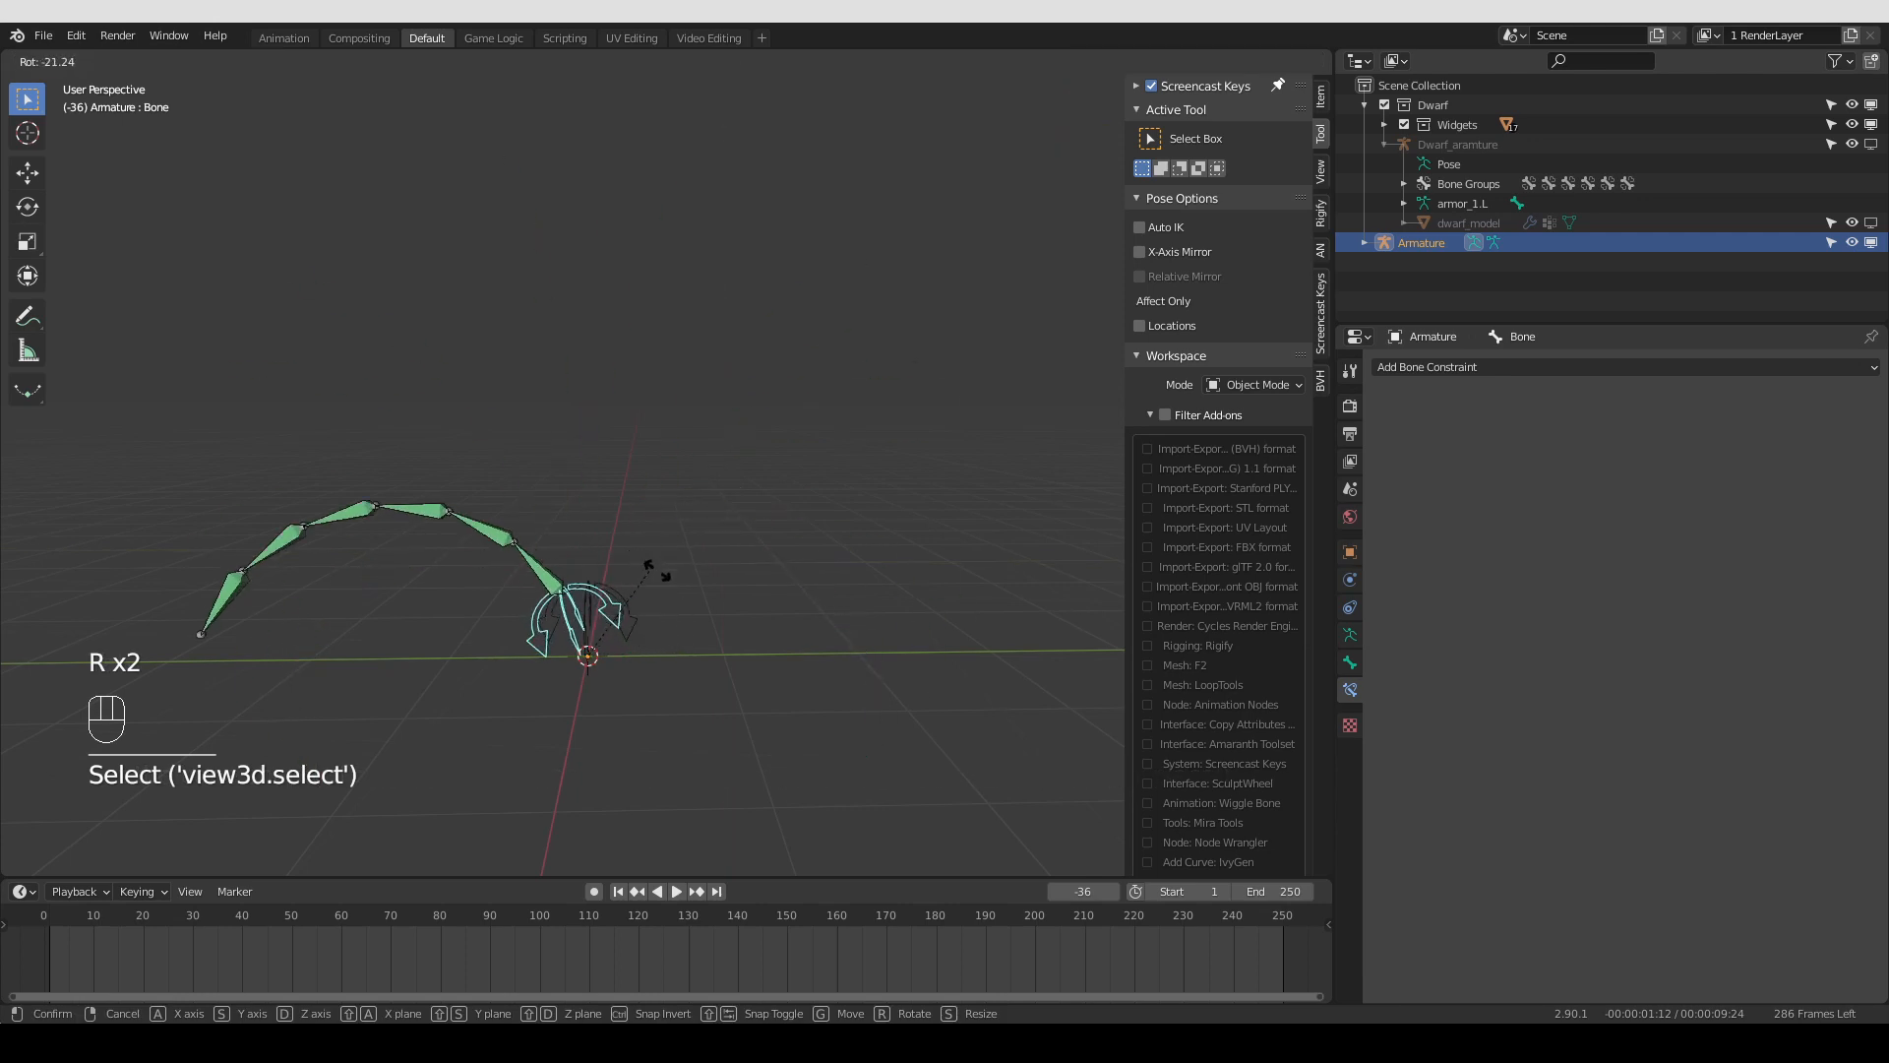
pyautogui.rightClick(604, 585)
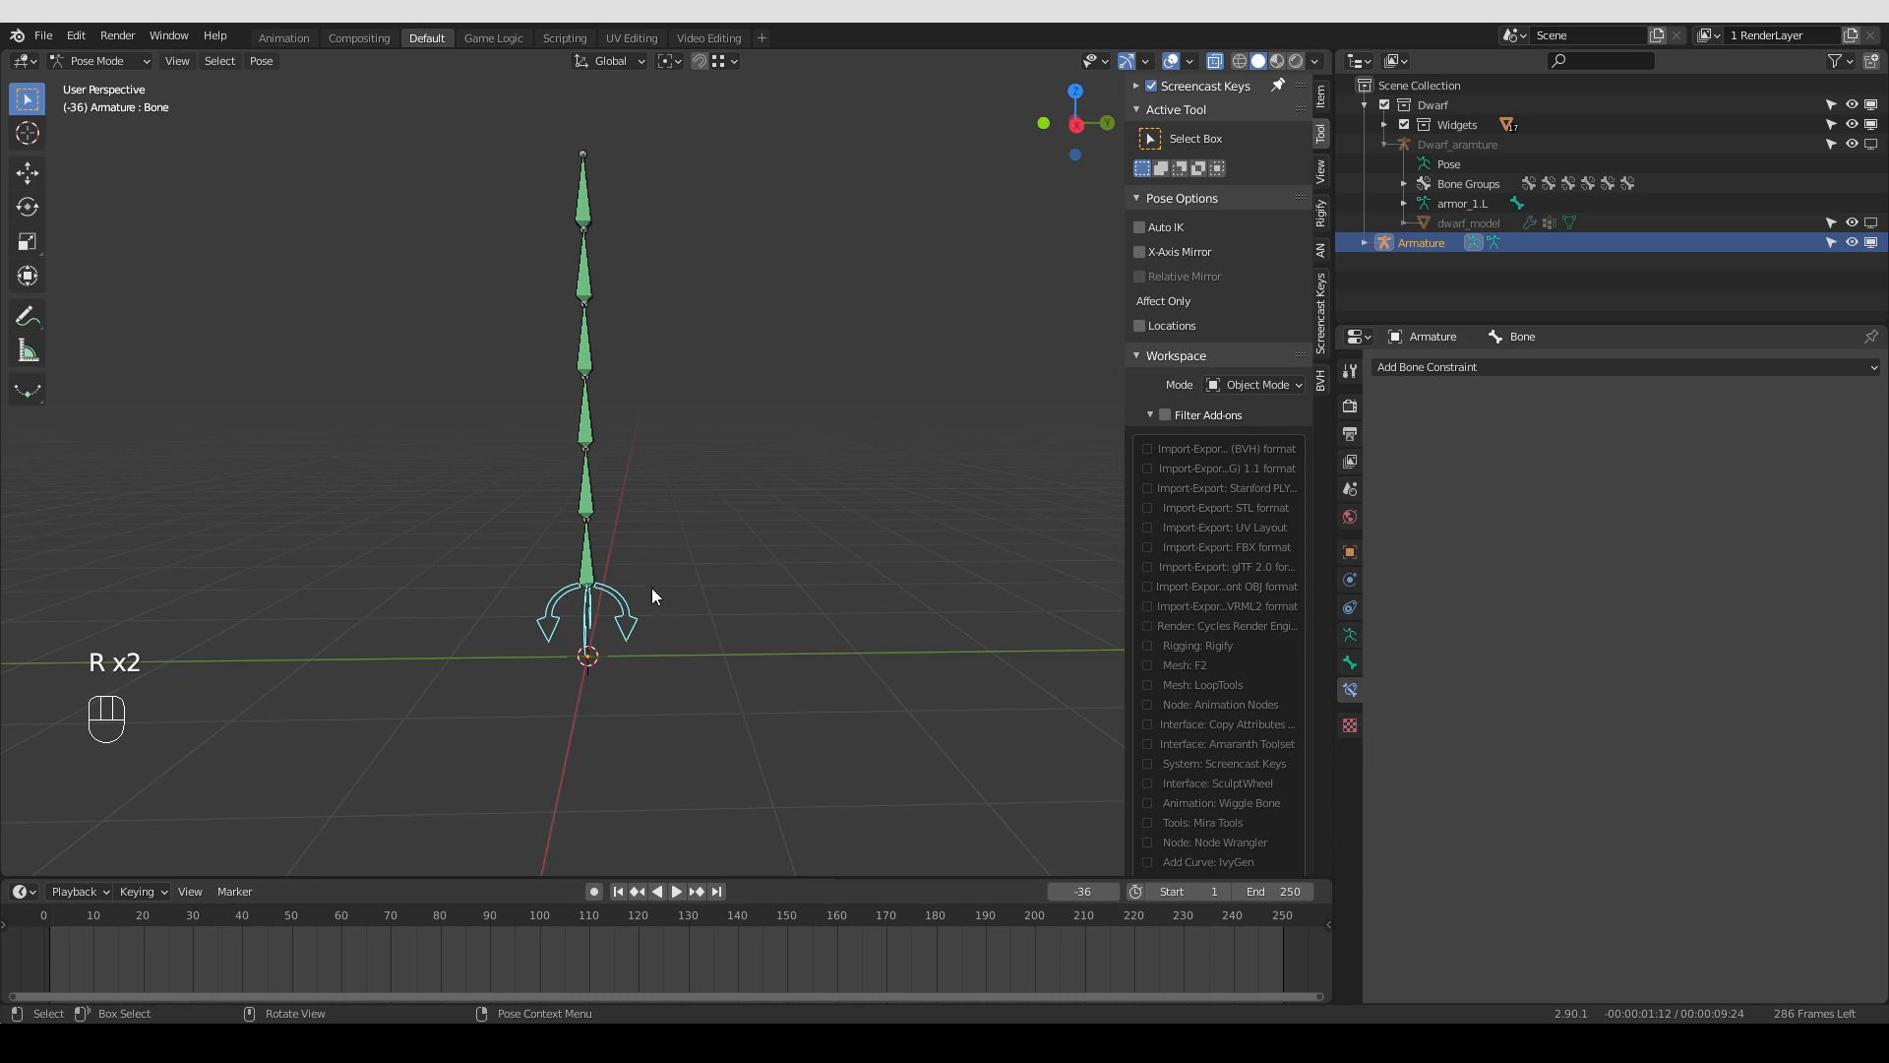
pyautogui.moveTo(663, 575); pyautogui.dragTo(588, 681, button='middle')
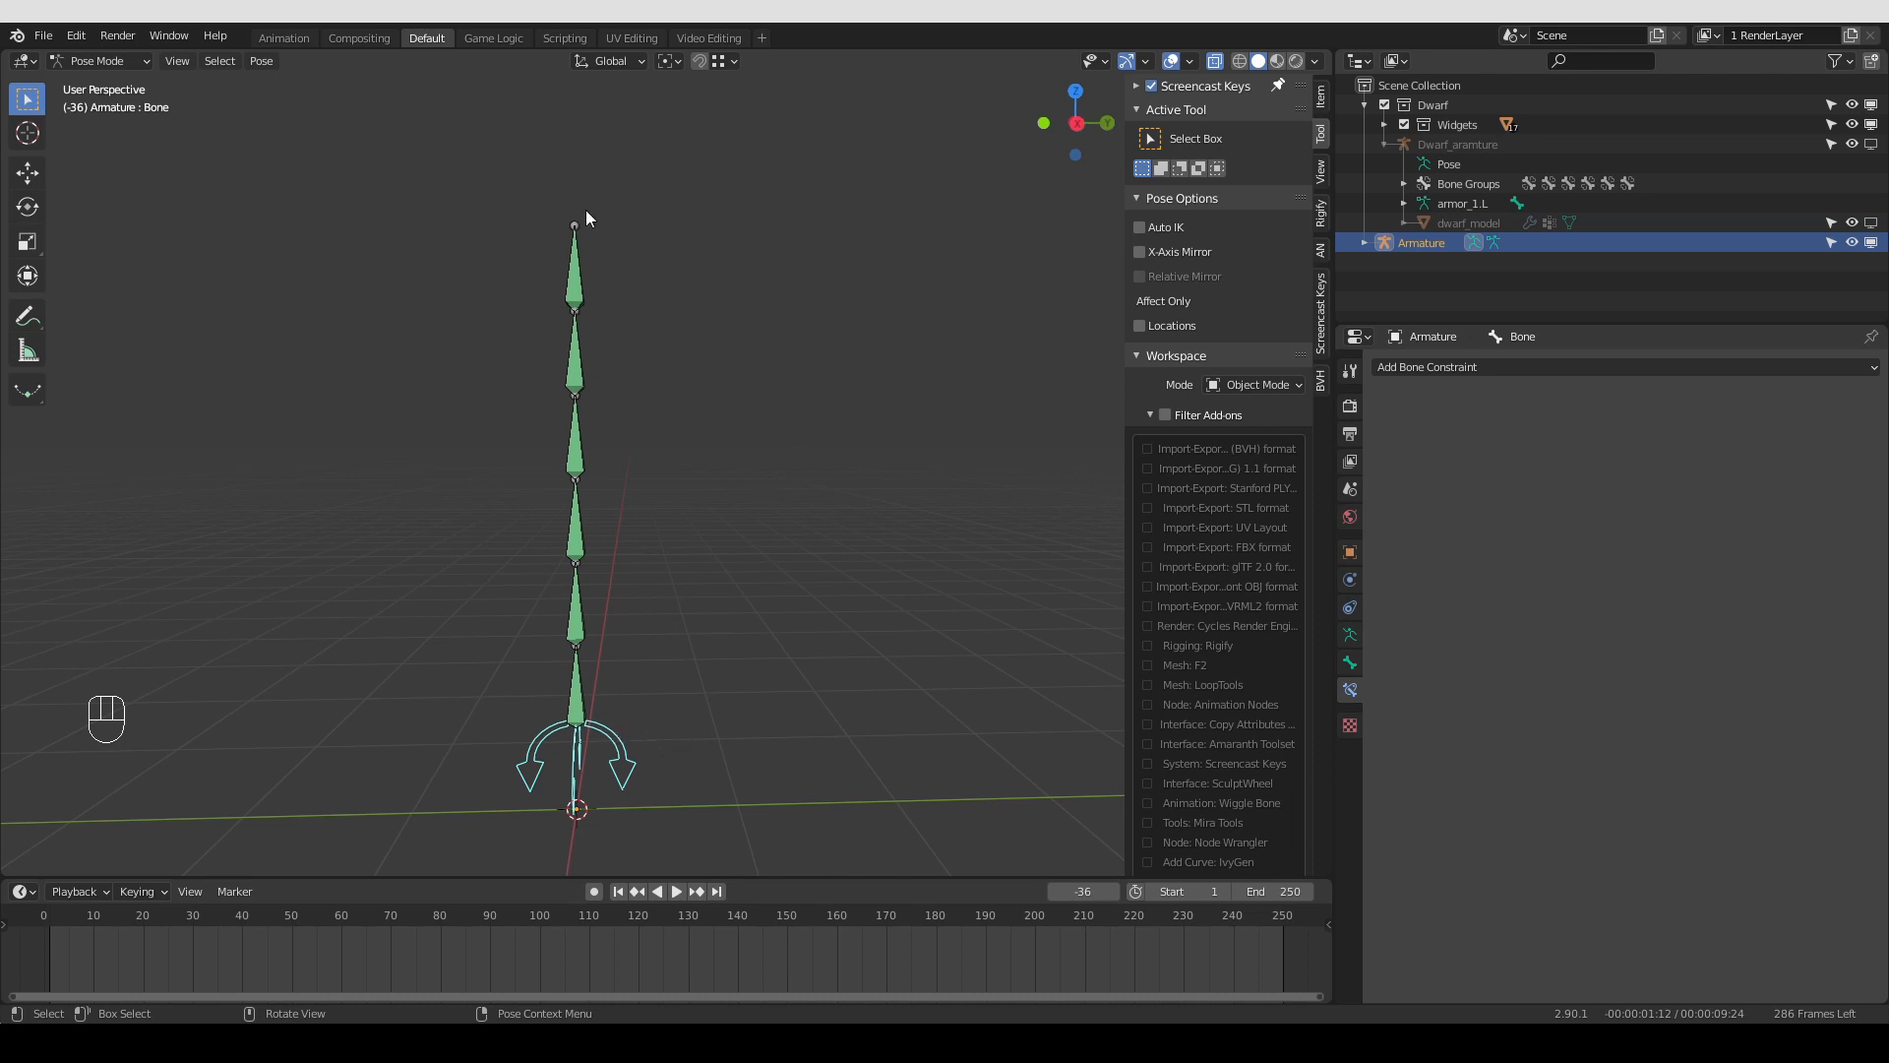
# Circle the tip of the bone chain with an annotation stroke and undo it
pyautogui.press('d')
pyautogui.moveTo(548, 232)
pyautogui.mouseDown()
pyautogui.moveTo(605, 218)
pyautogui.moveTo(577, 227)
pyautogui.mouseUp()
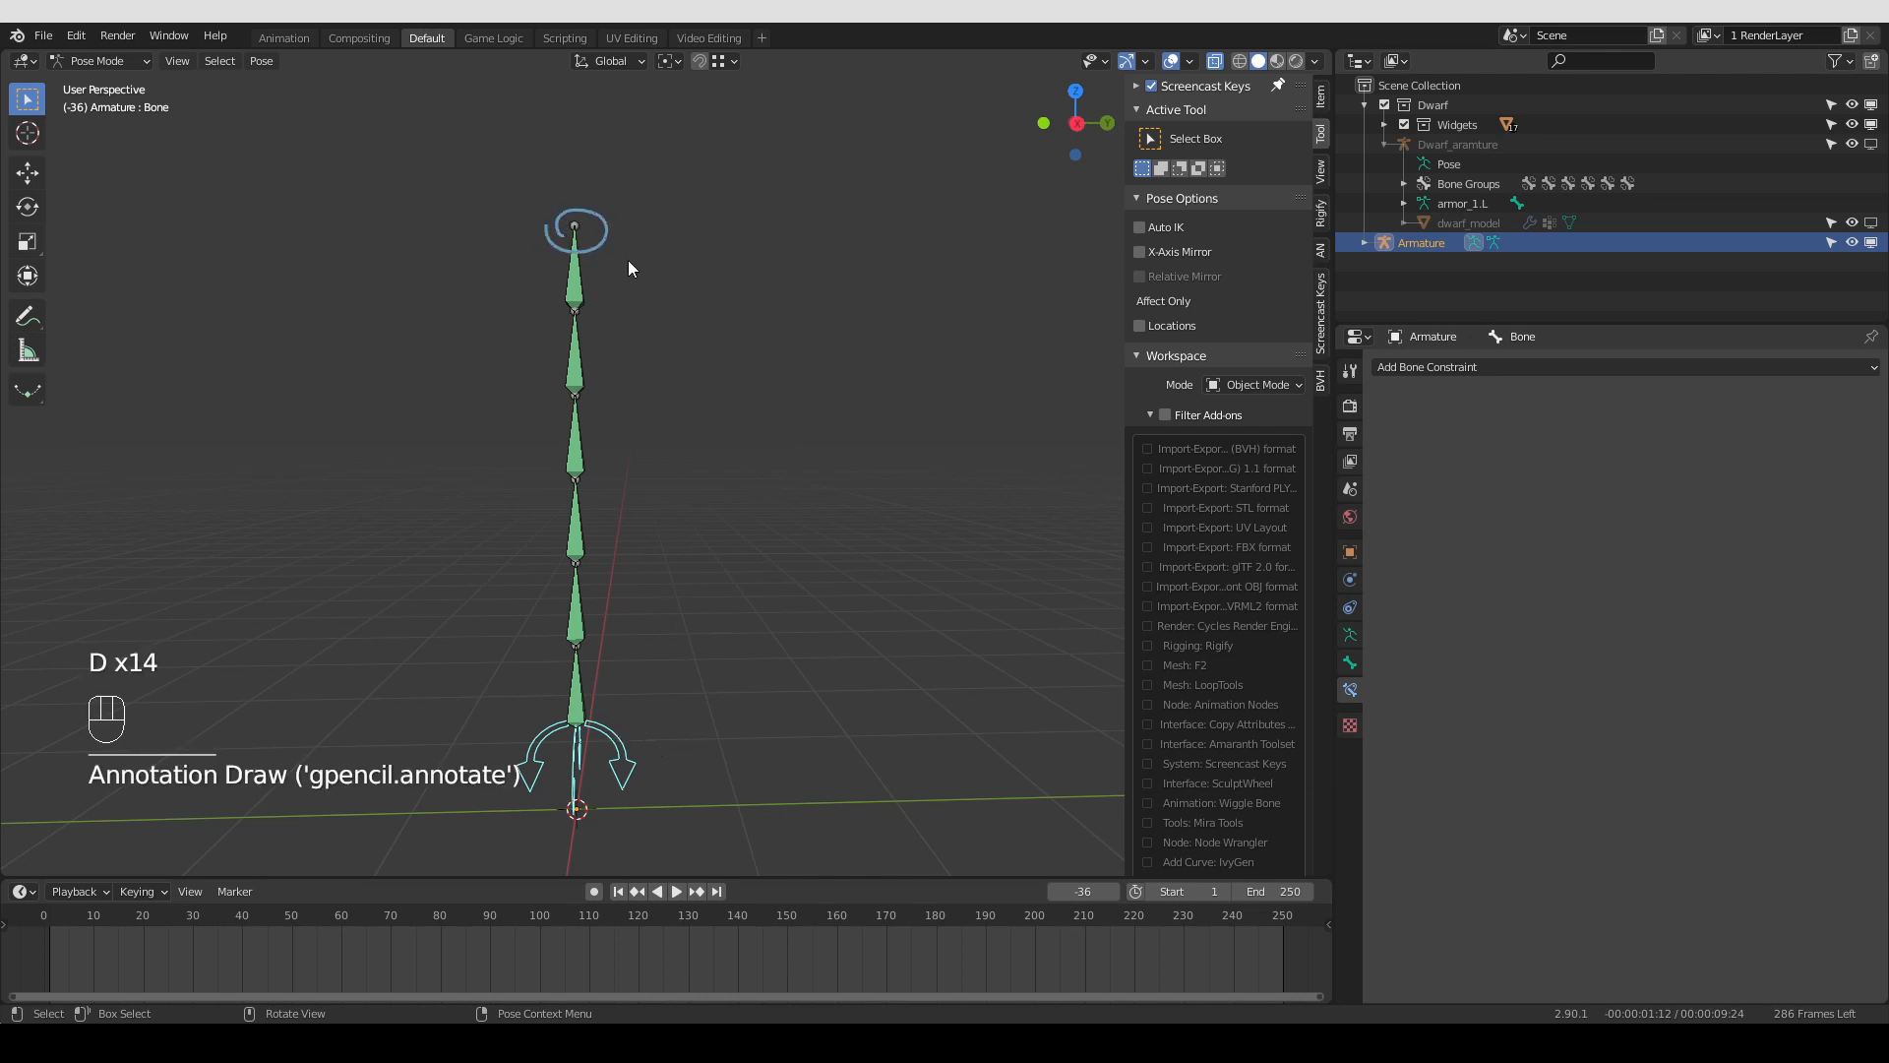
pyautogui.hotkey('ctrl', 'z')
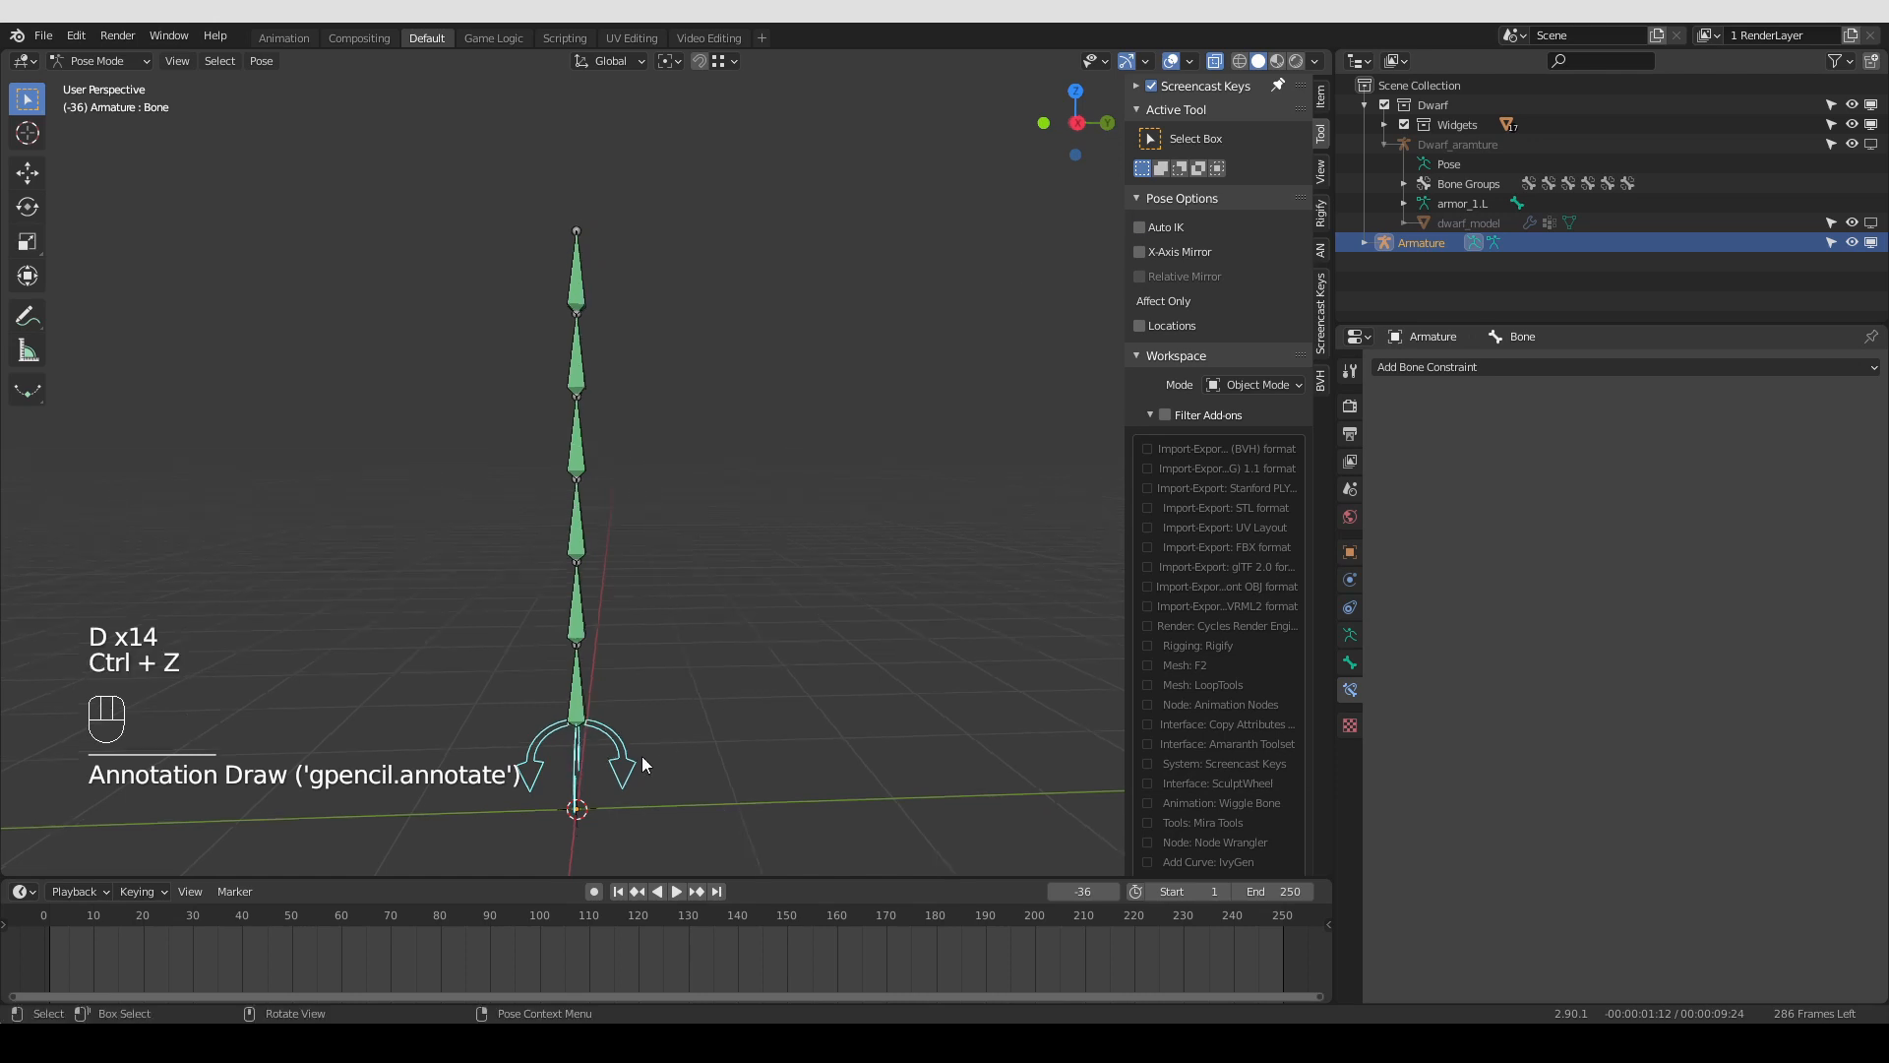
# In Object Mode, move the WGT-rotate widget about 3.07 up along Z to the chain's tip
pyautogui.press('Tab')
pyautogui.click(602, 753)
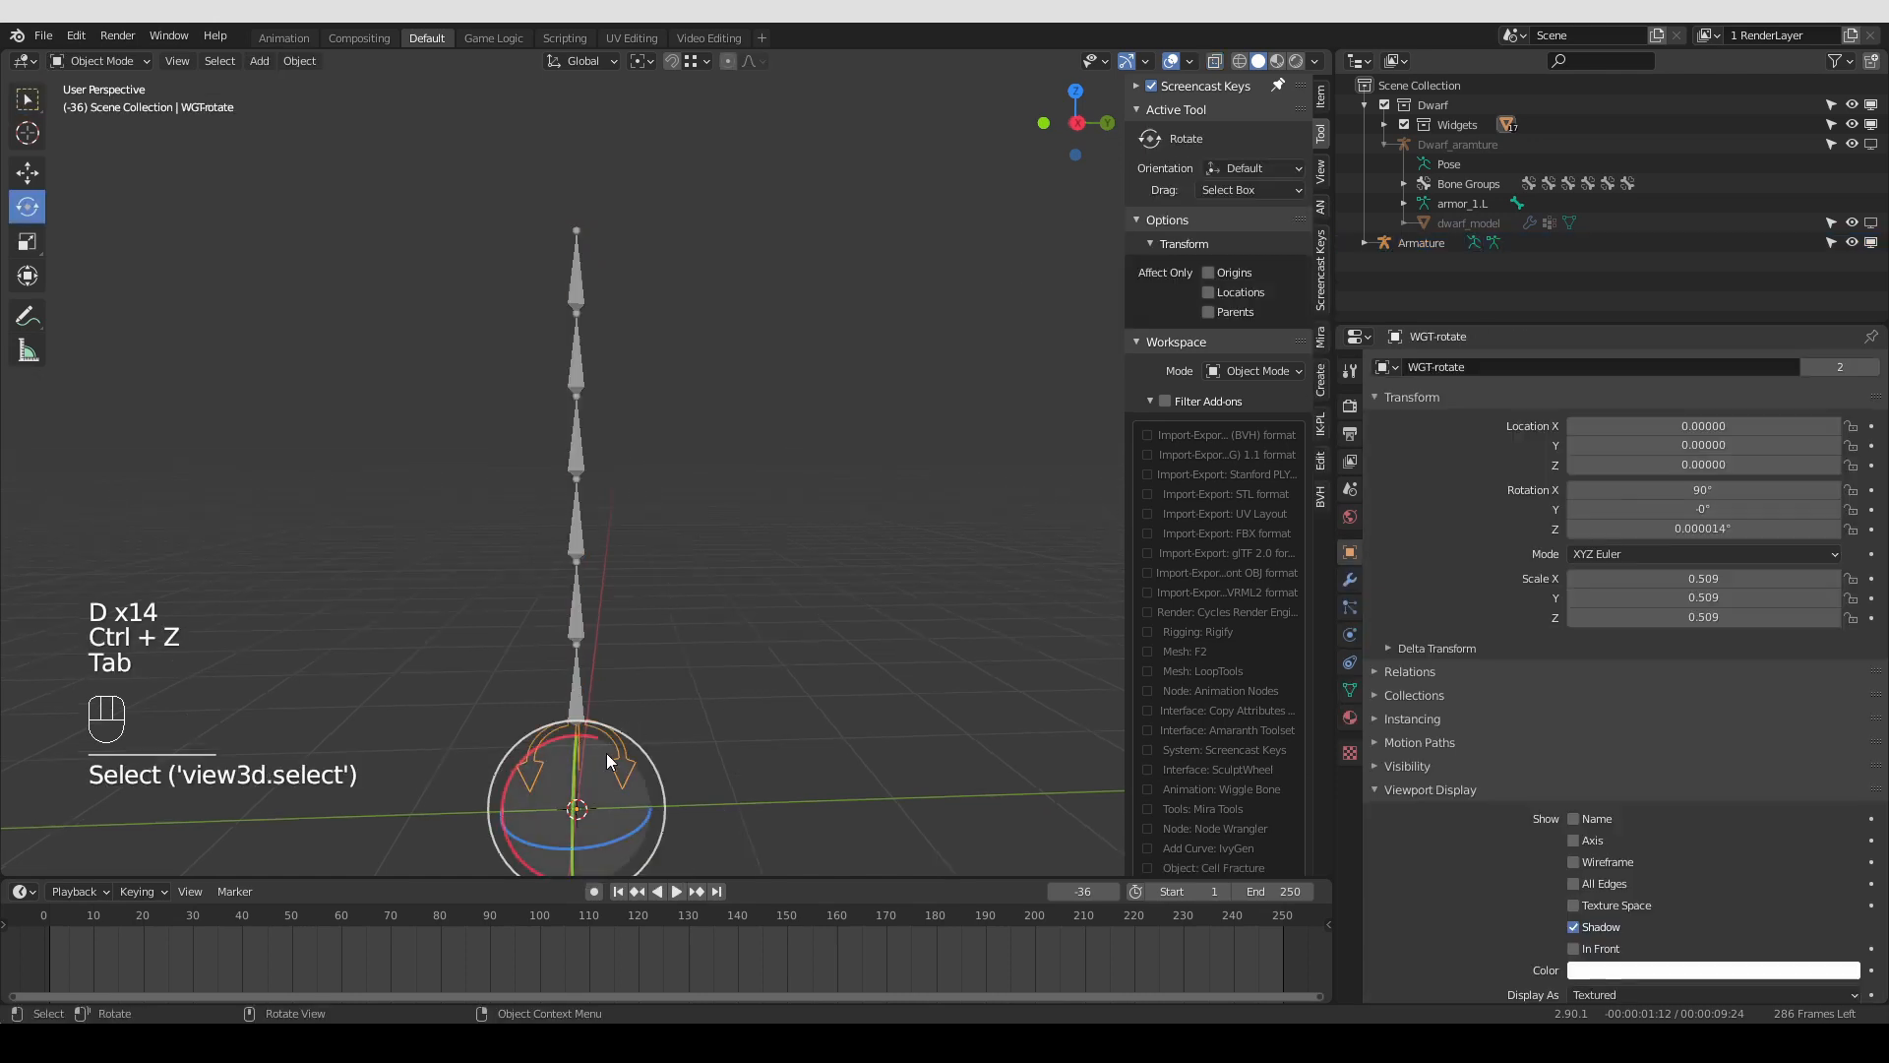
pyautogui.press('g')
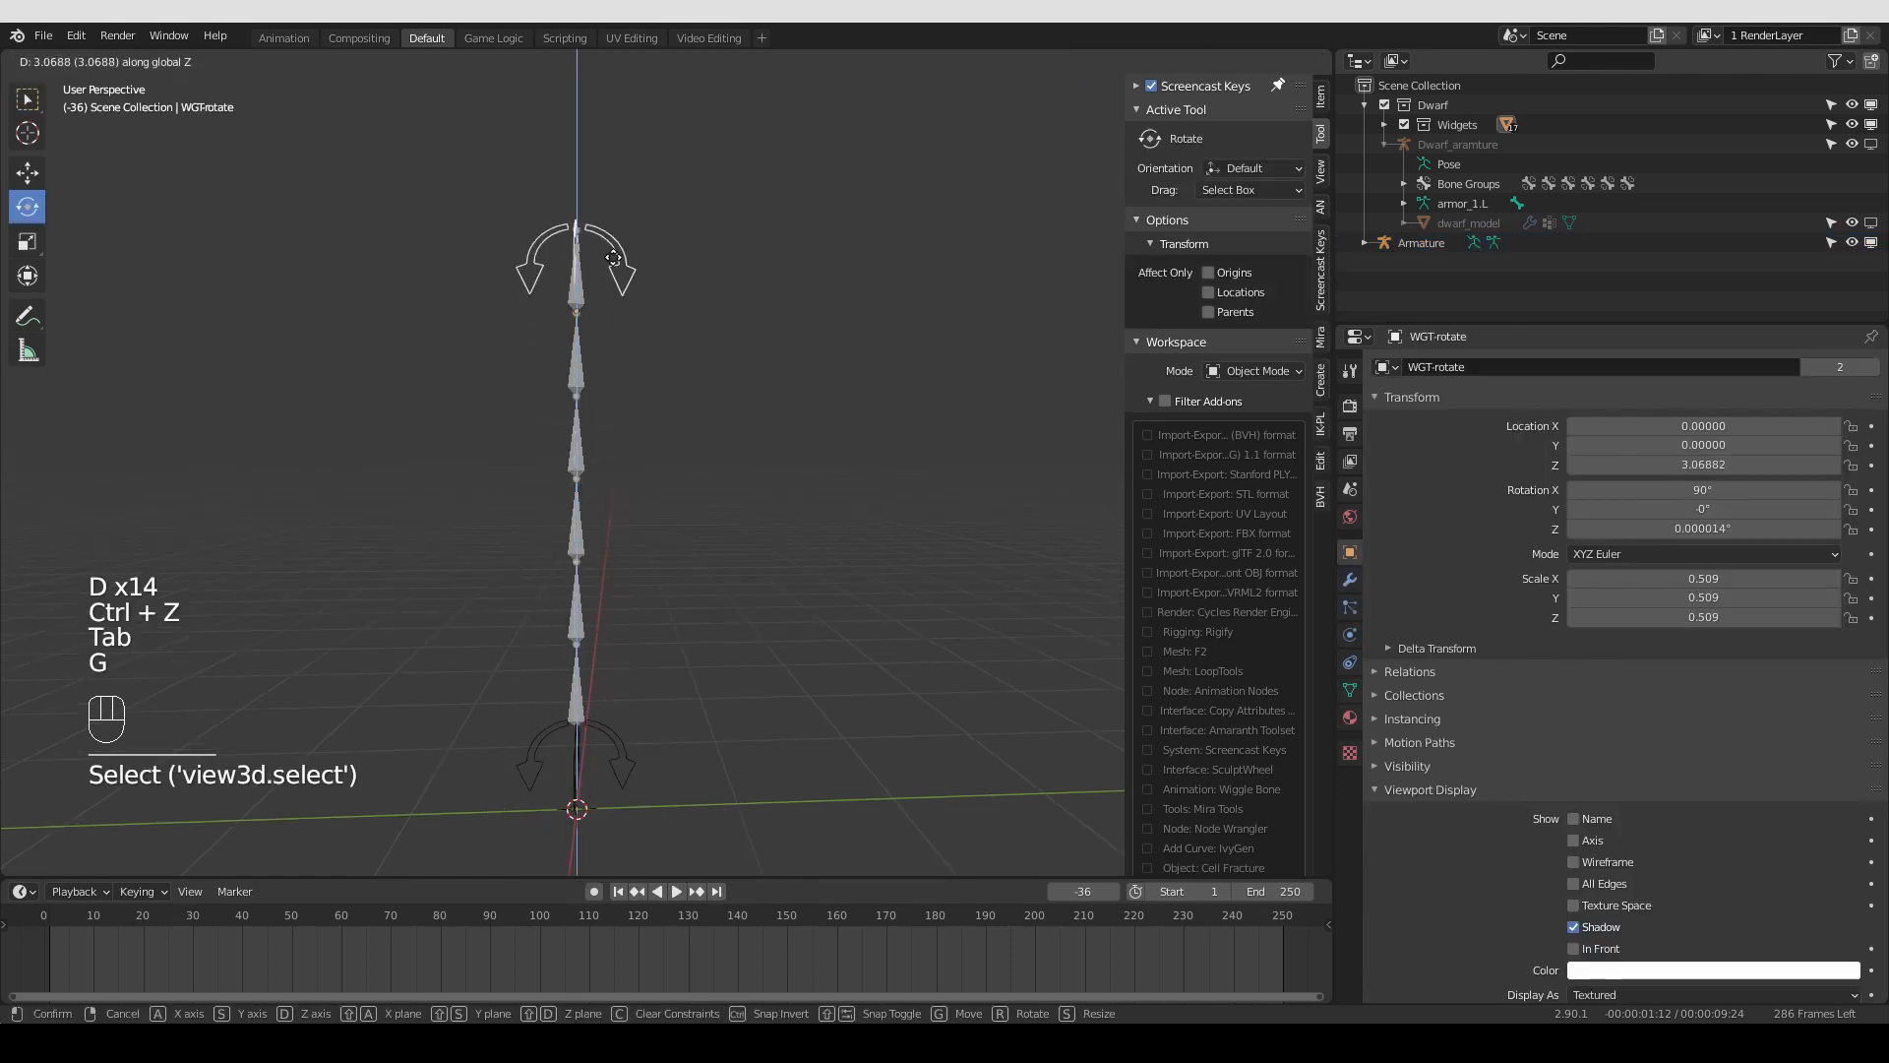
pyautogui.click(613, 258)
# In Pose Mode, align the base bone's custom shape to the widget at the chain's tip
pyautogui.click(611, 729)
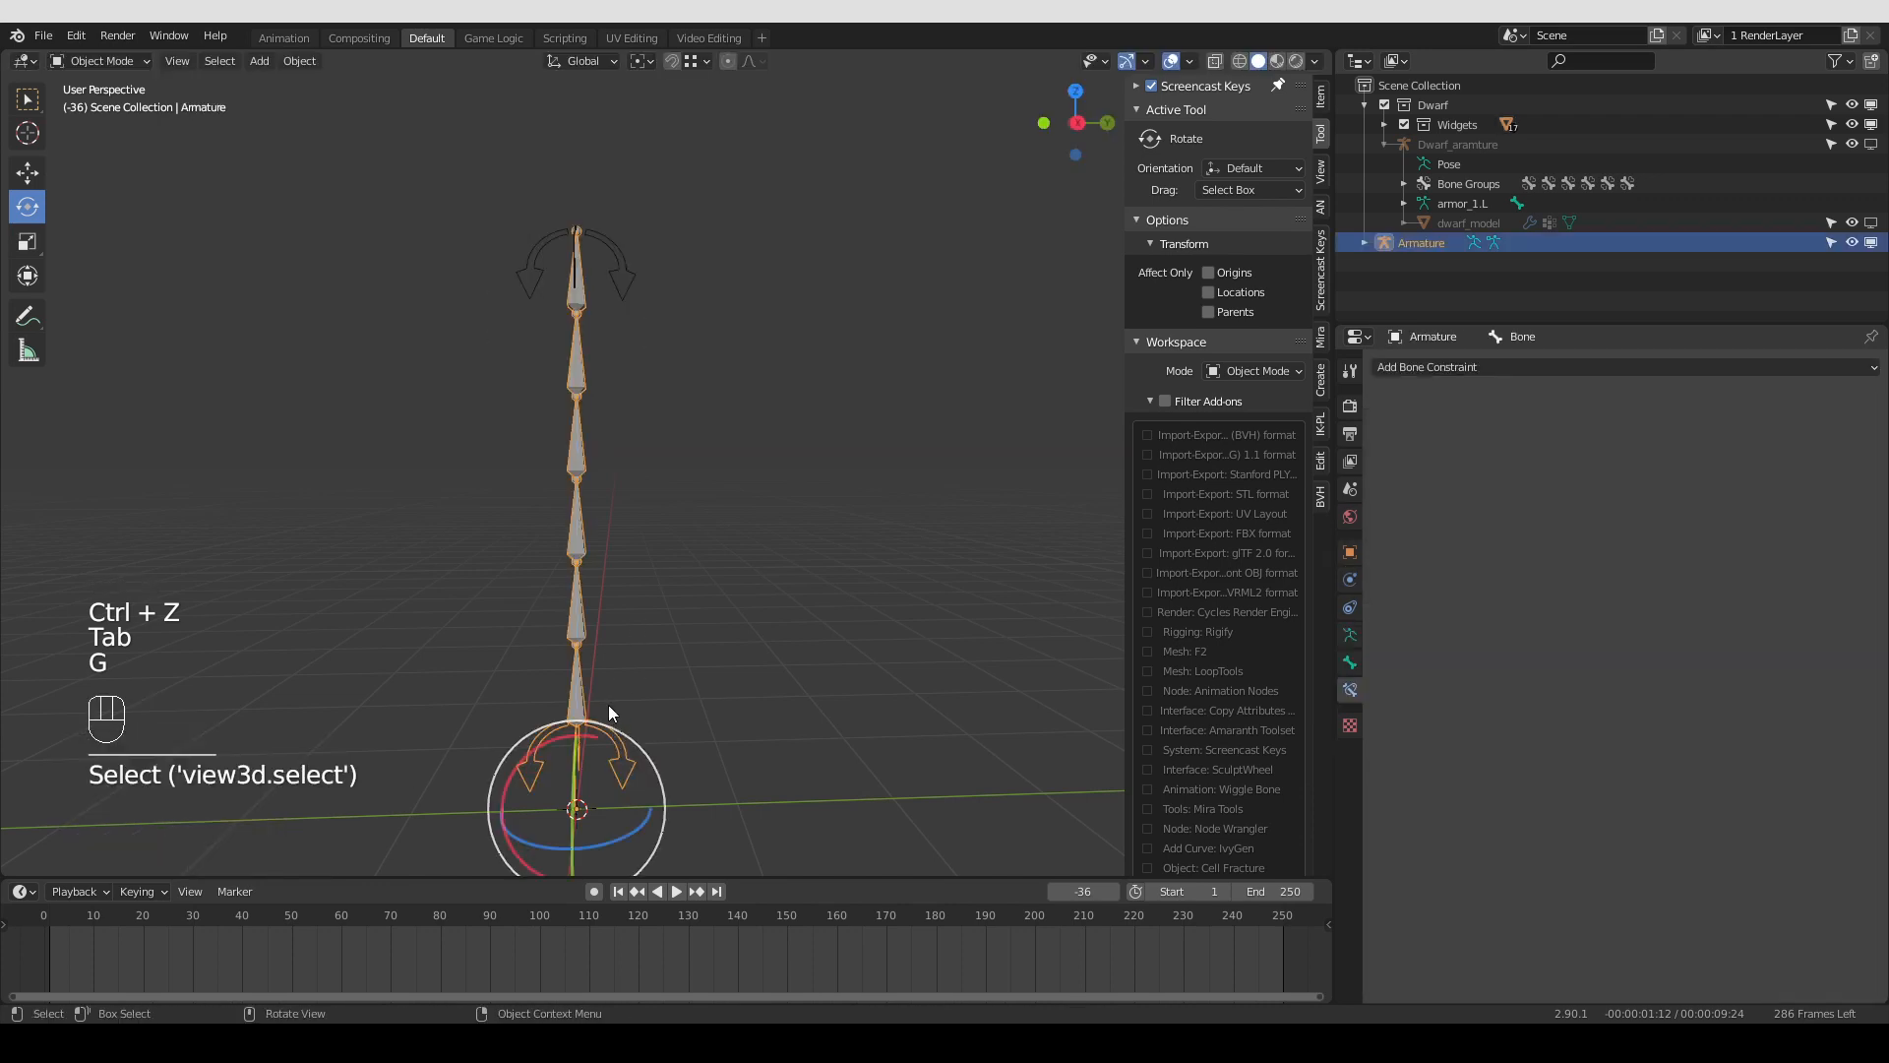
pyautogui.press('Tab')
pyautogui.click(613, 746)
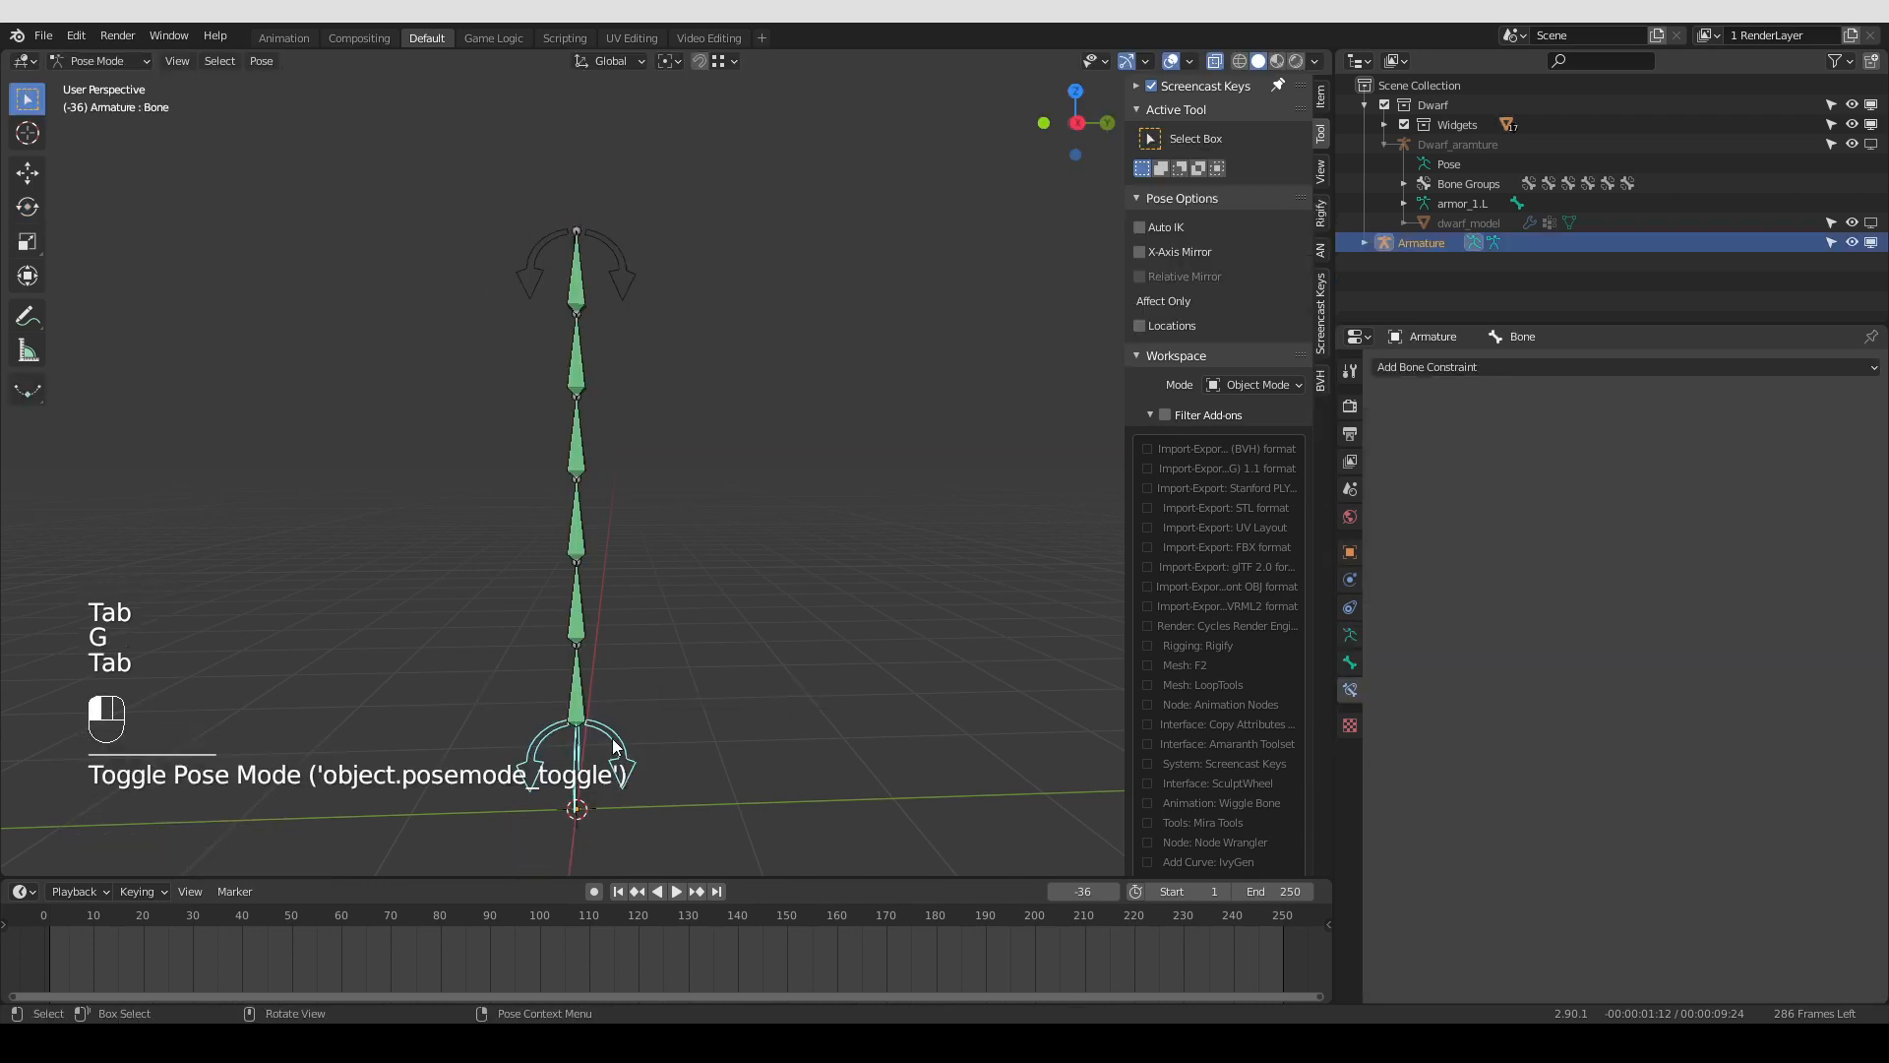
pyautogui.rightClick(628, 695)
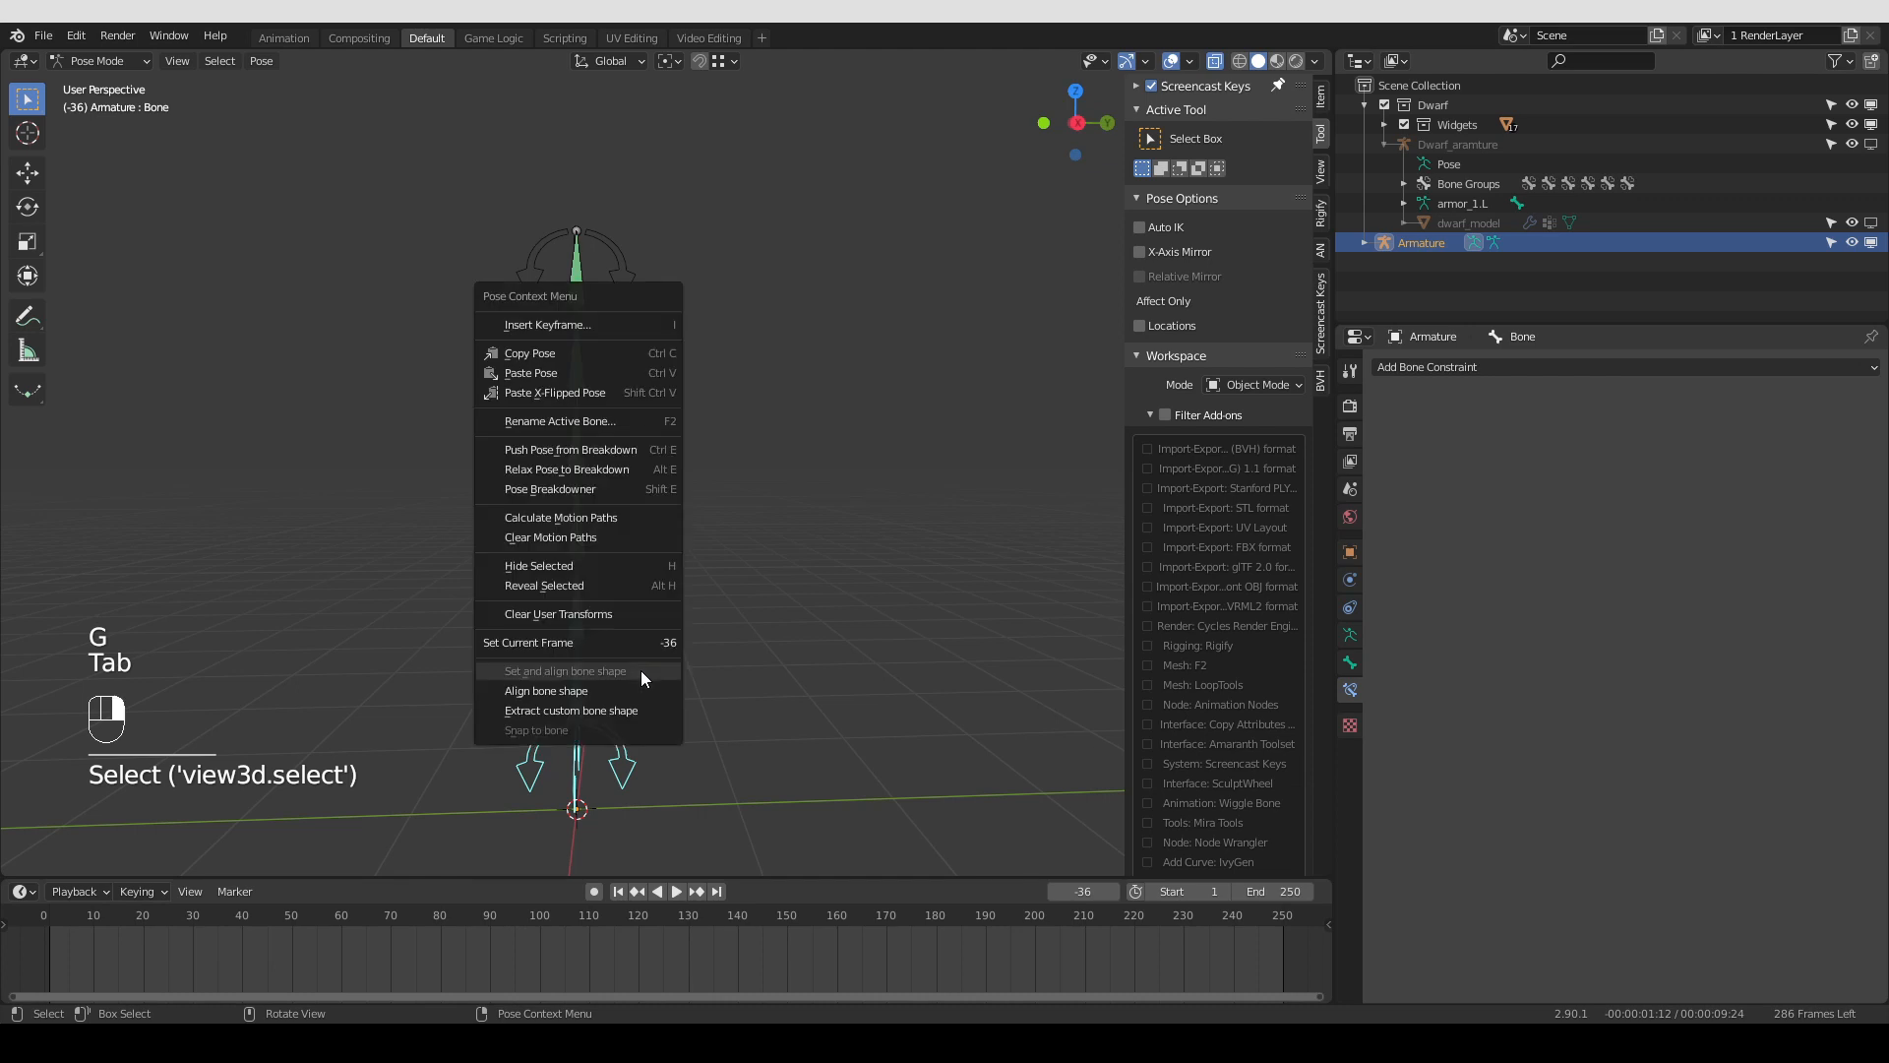
pyautogui.click(588, 692)
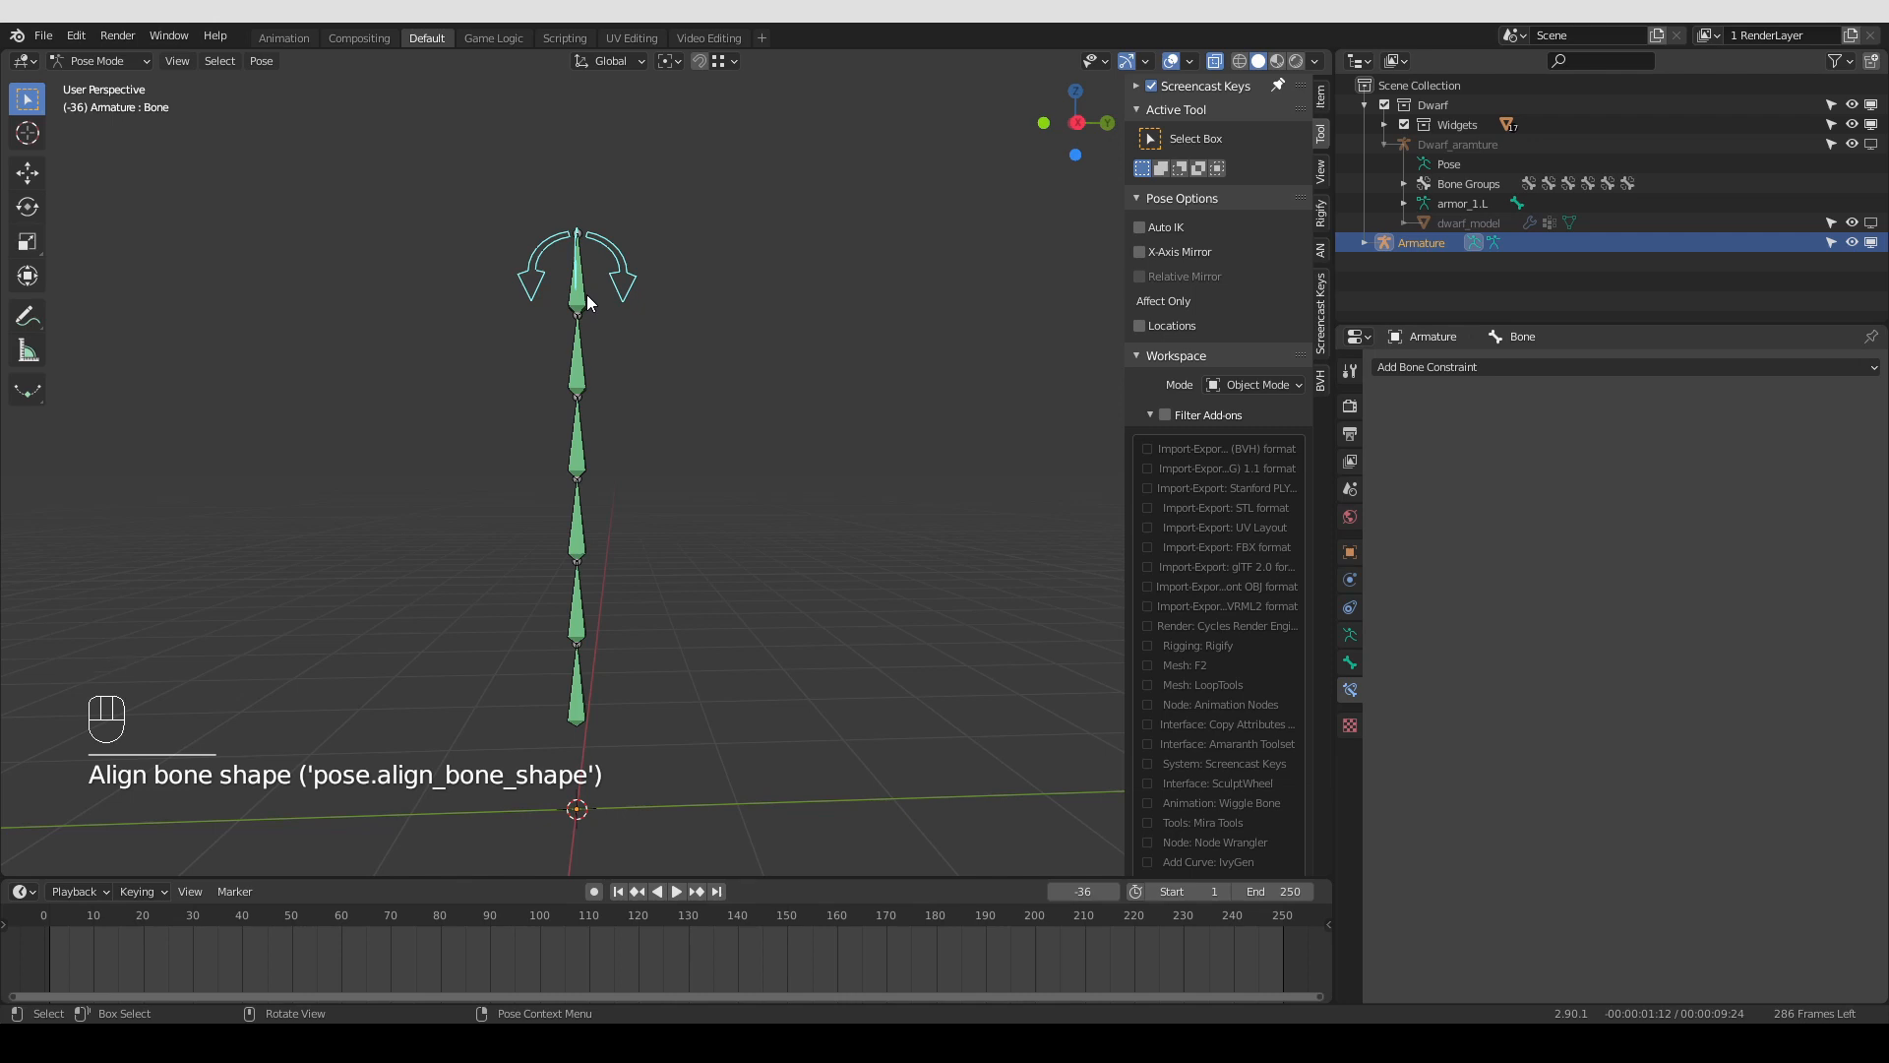
# Test-rotate the base bone with its shape at the tip, cancel the rotation, and undo the bone shape alignment
pyautogui.moveTo(586, 293); pyautogui.dragTo(608, 328, button='middle')
pyautogui.press('r')
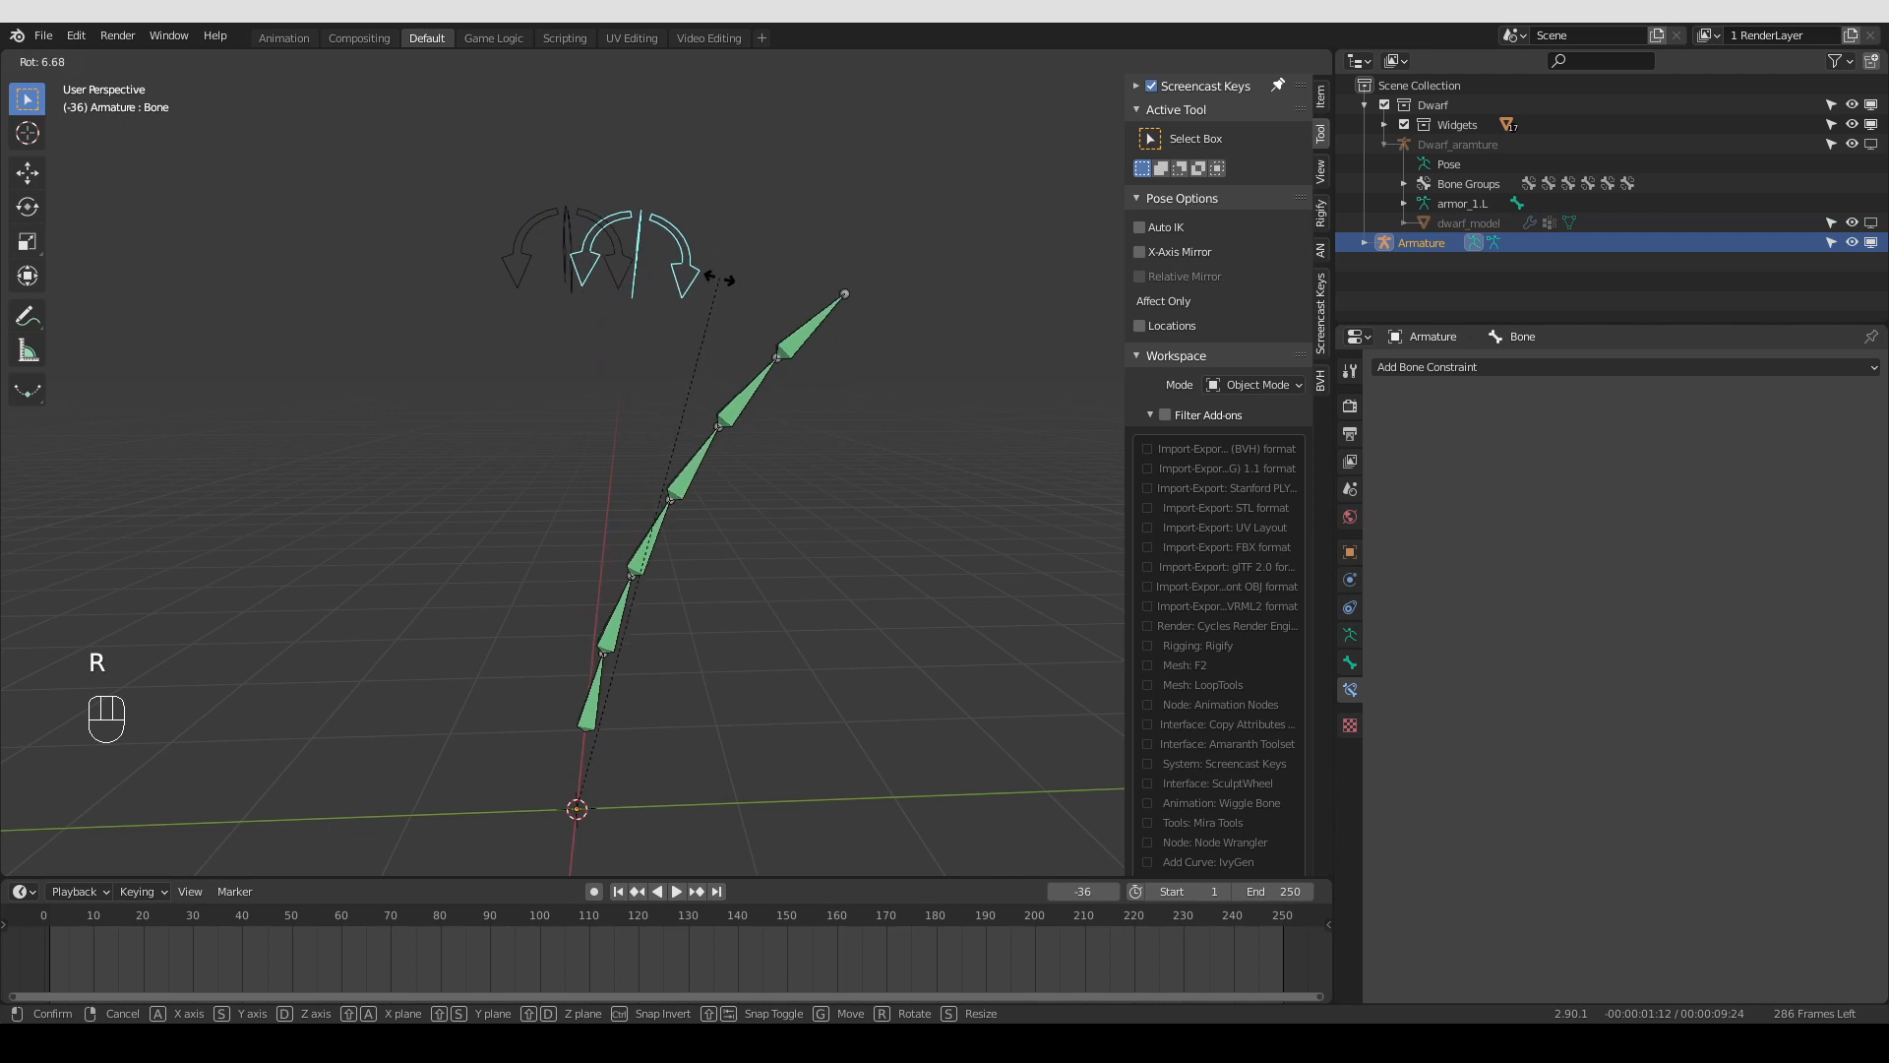
pyautogui.rightClick(616, 383)
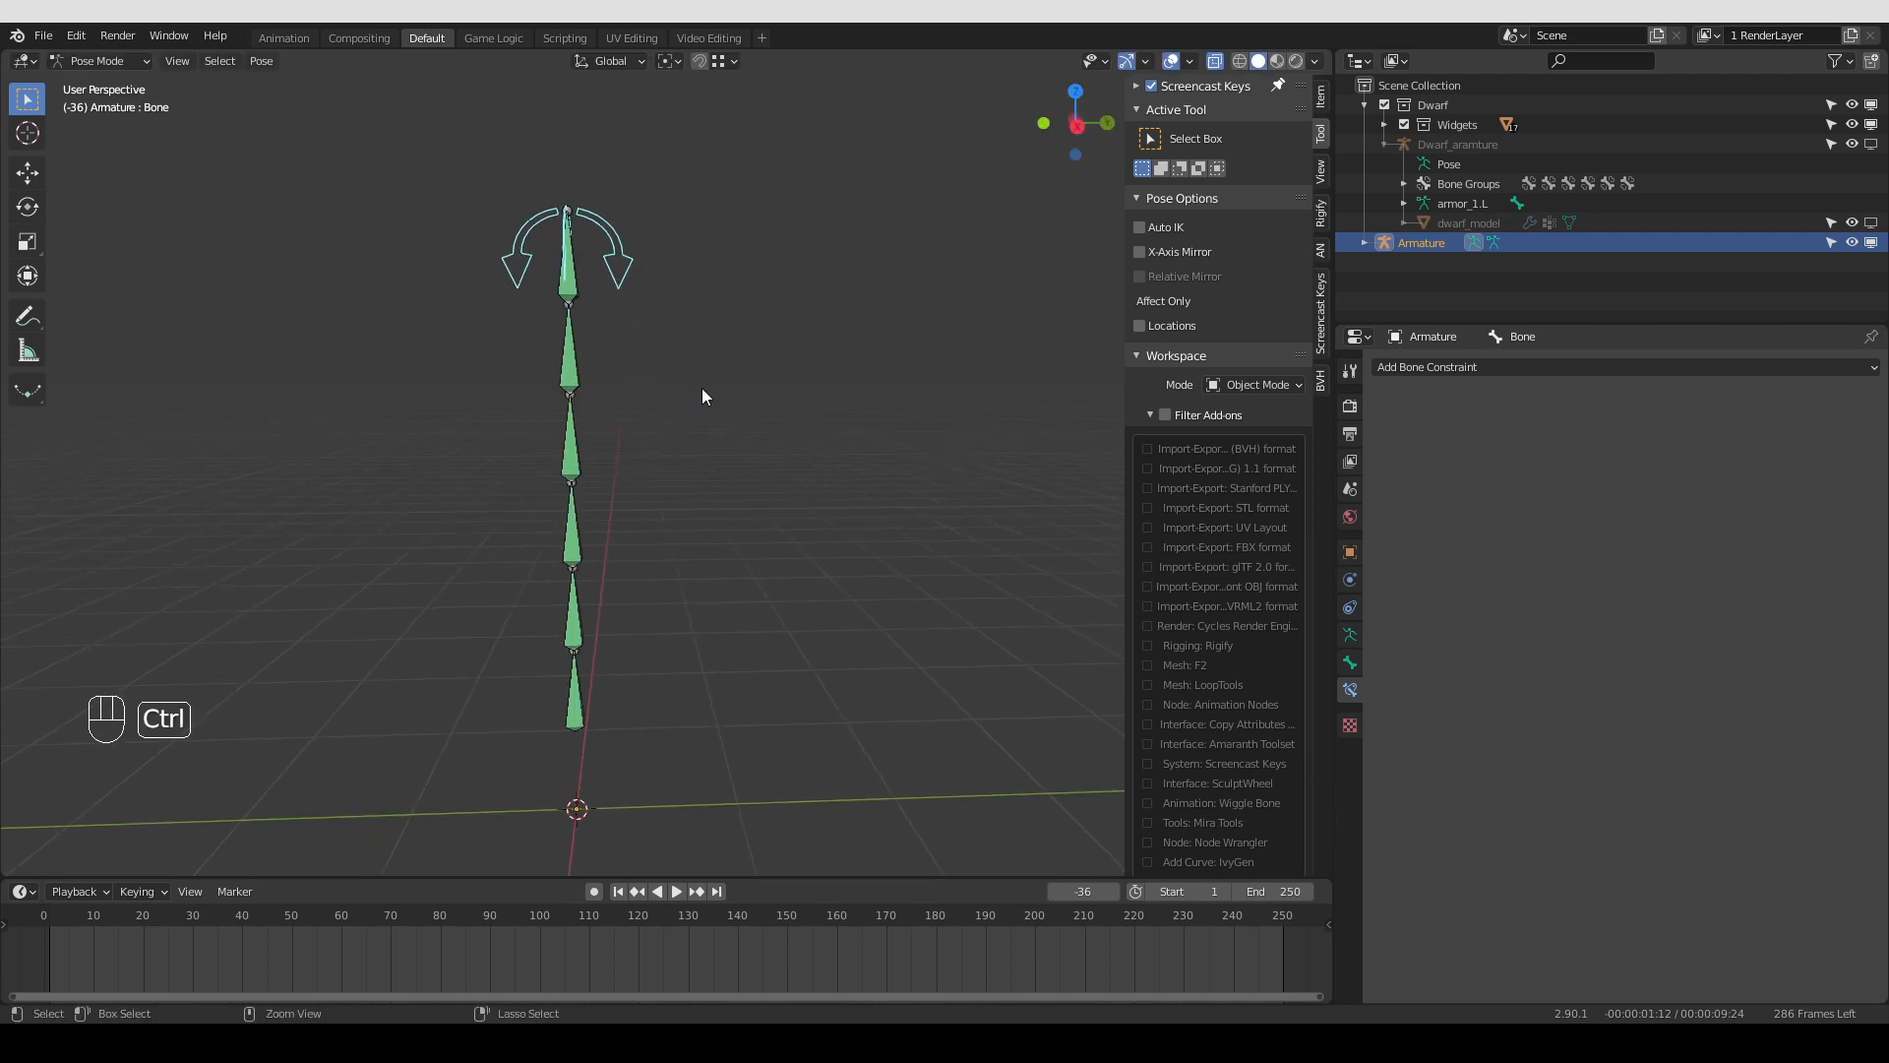
pyautogui.hotkey('ctrl', 'z')
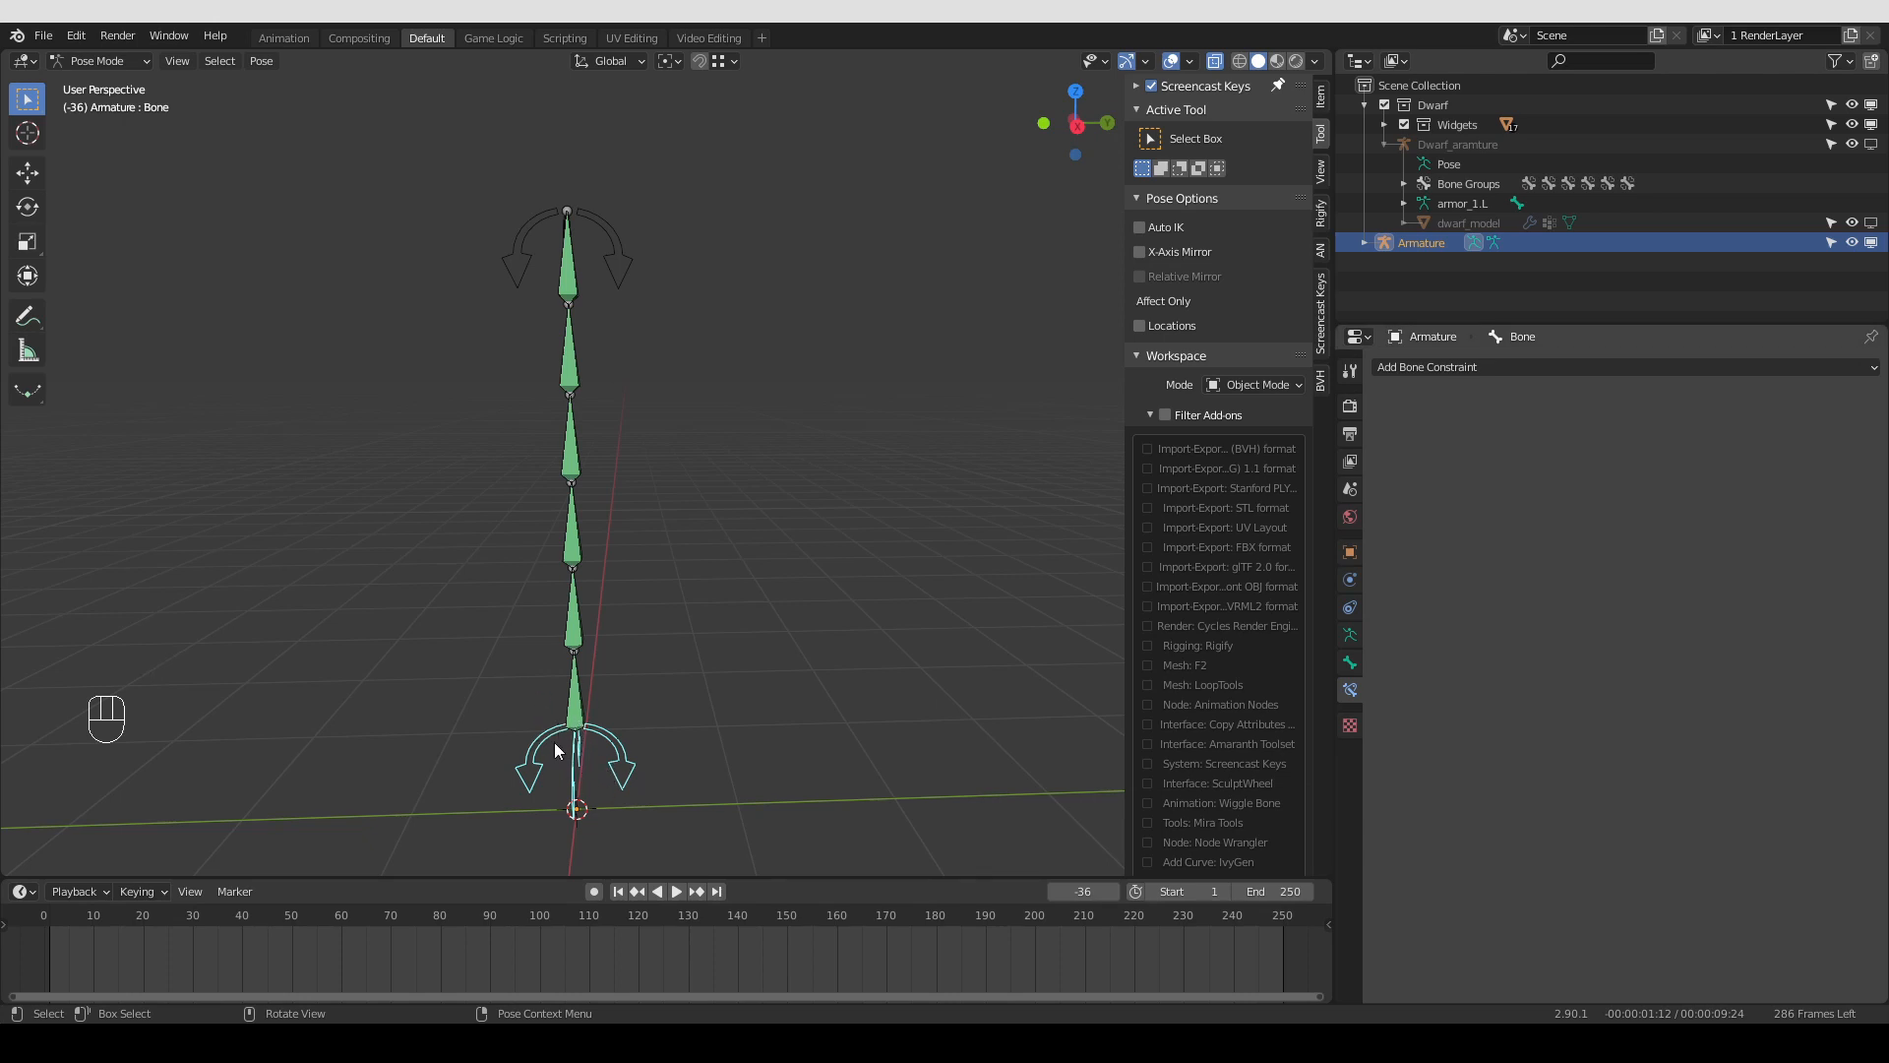
# Identify the chain's topmost bone and set the base bone's custom shape Override Transform to Bone.001
pyautogui.click(1350, 661)
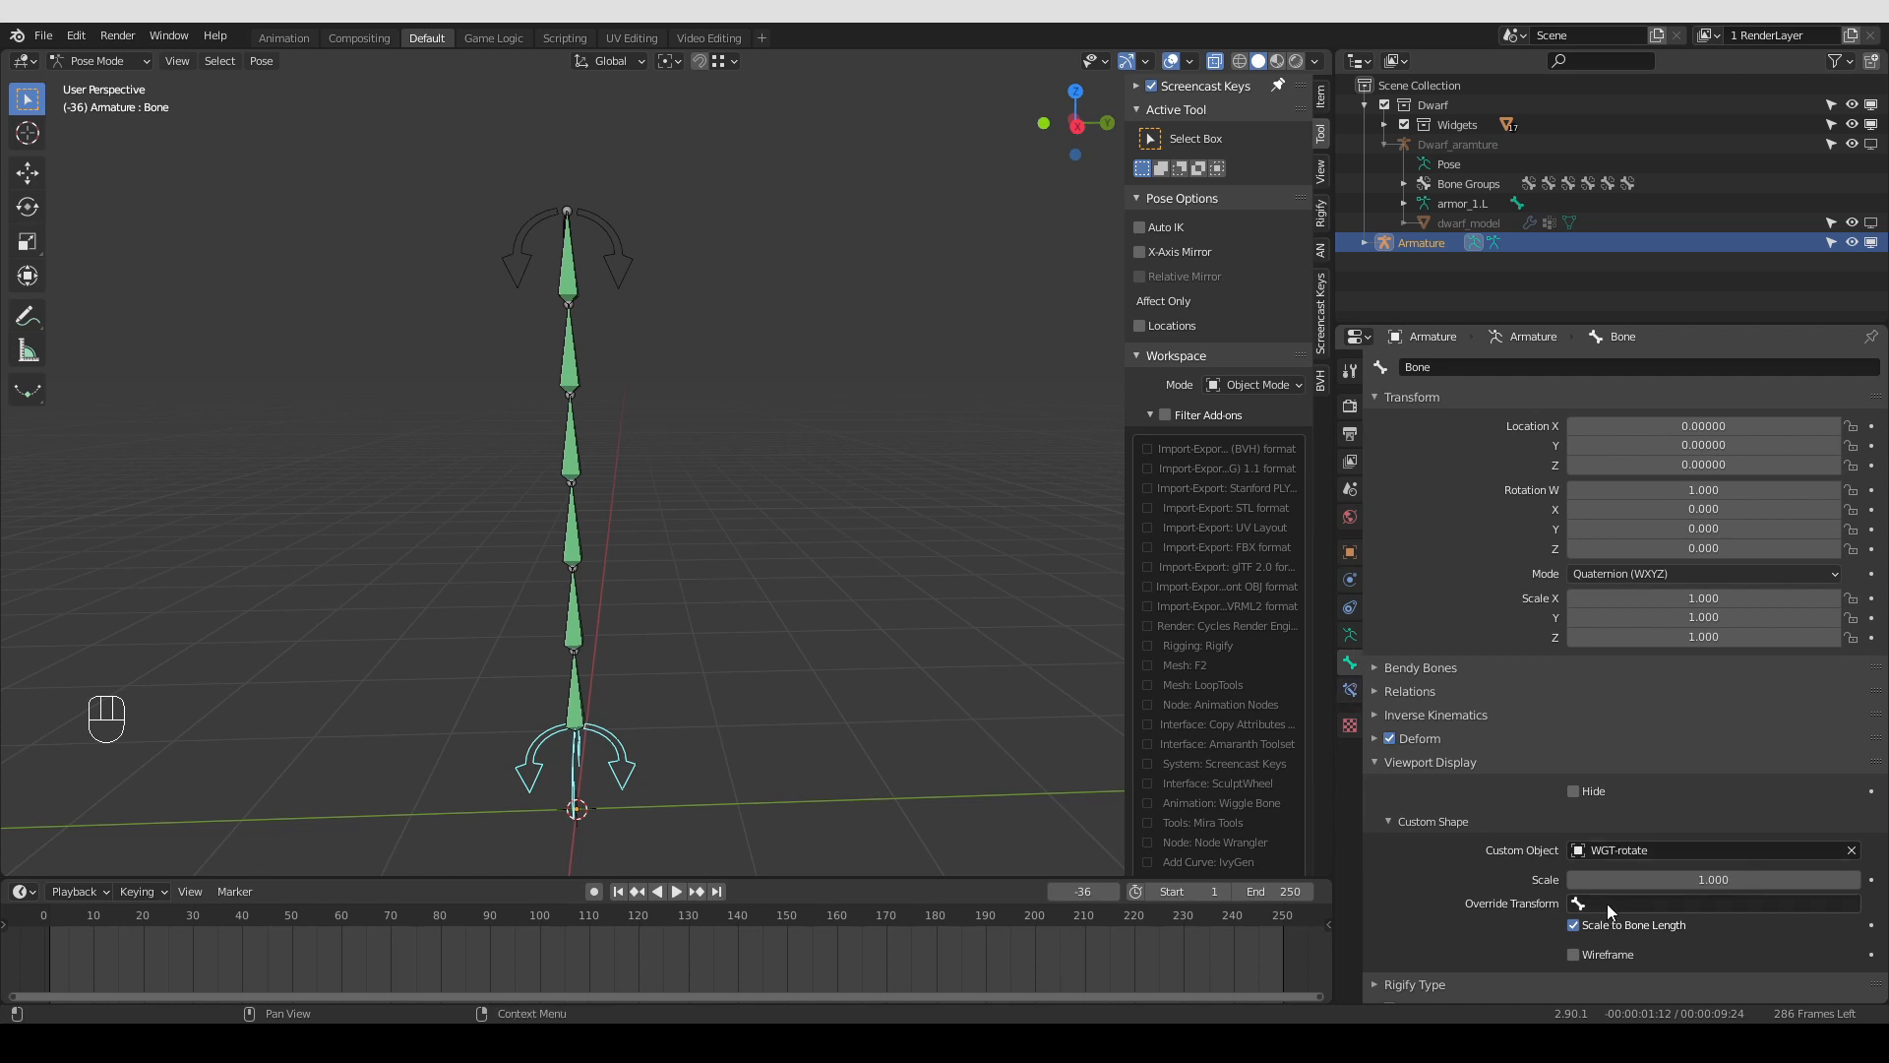
pyautogui.click(572, 273)
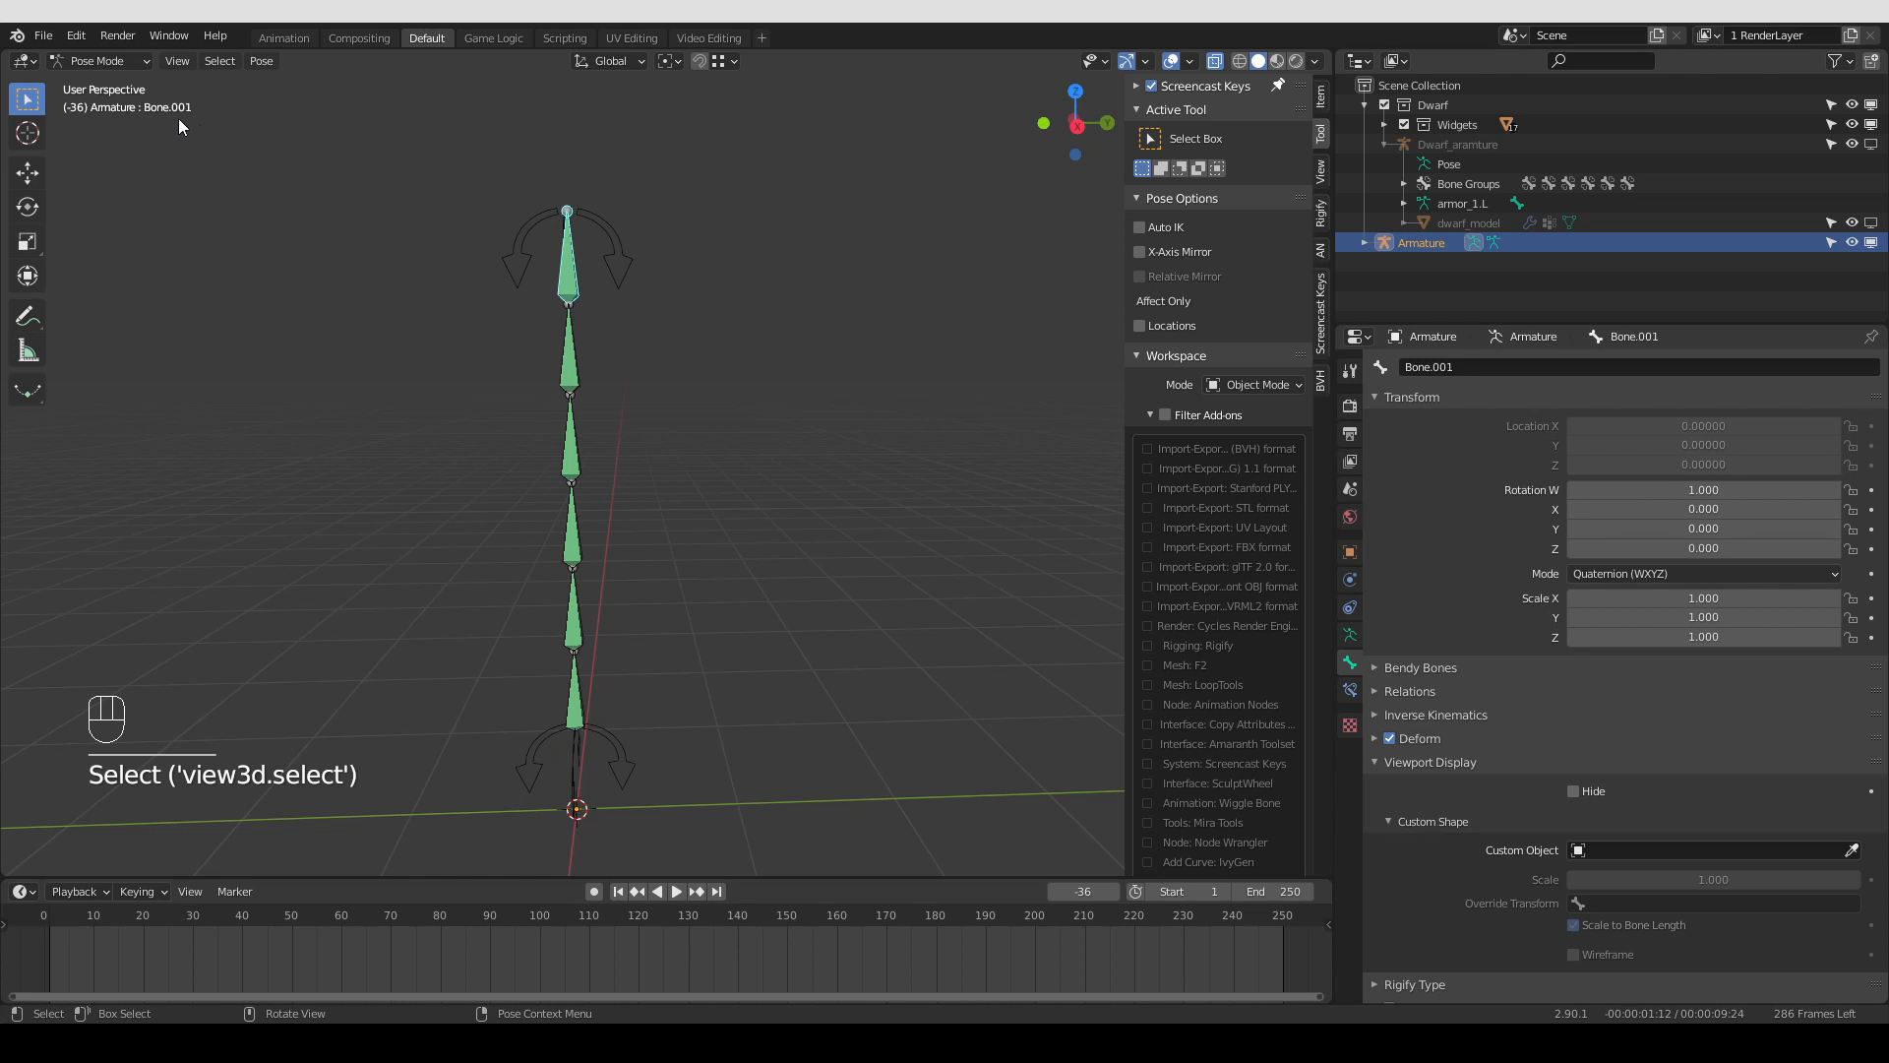
pyautogui.hotkey('ctrl', 'z')
pyautogui.click(1616, 903)
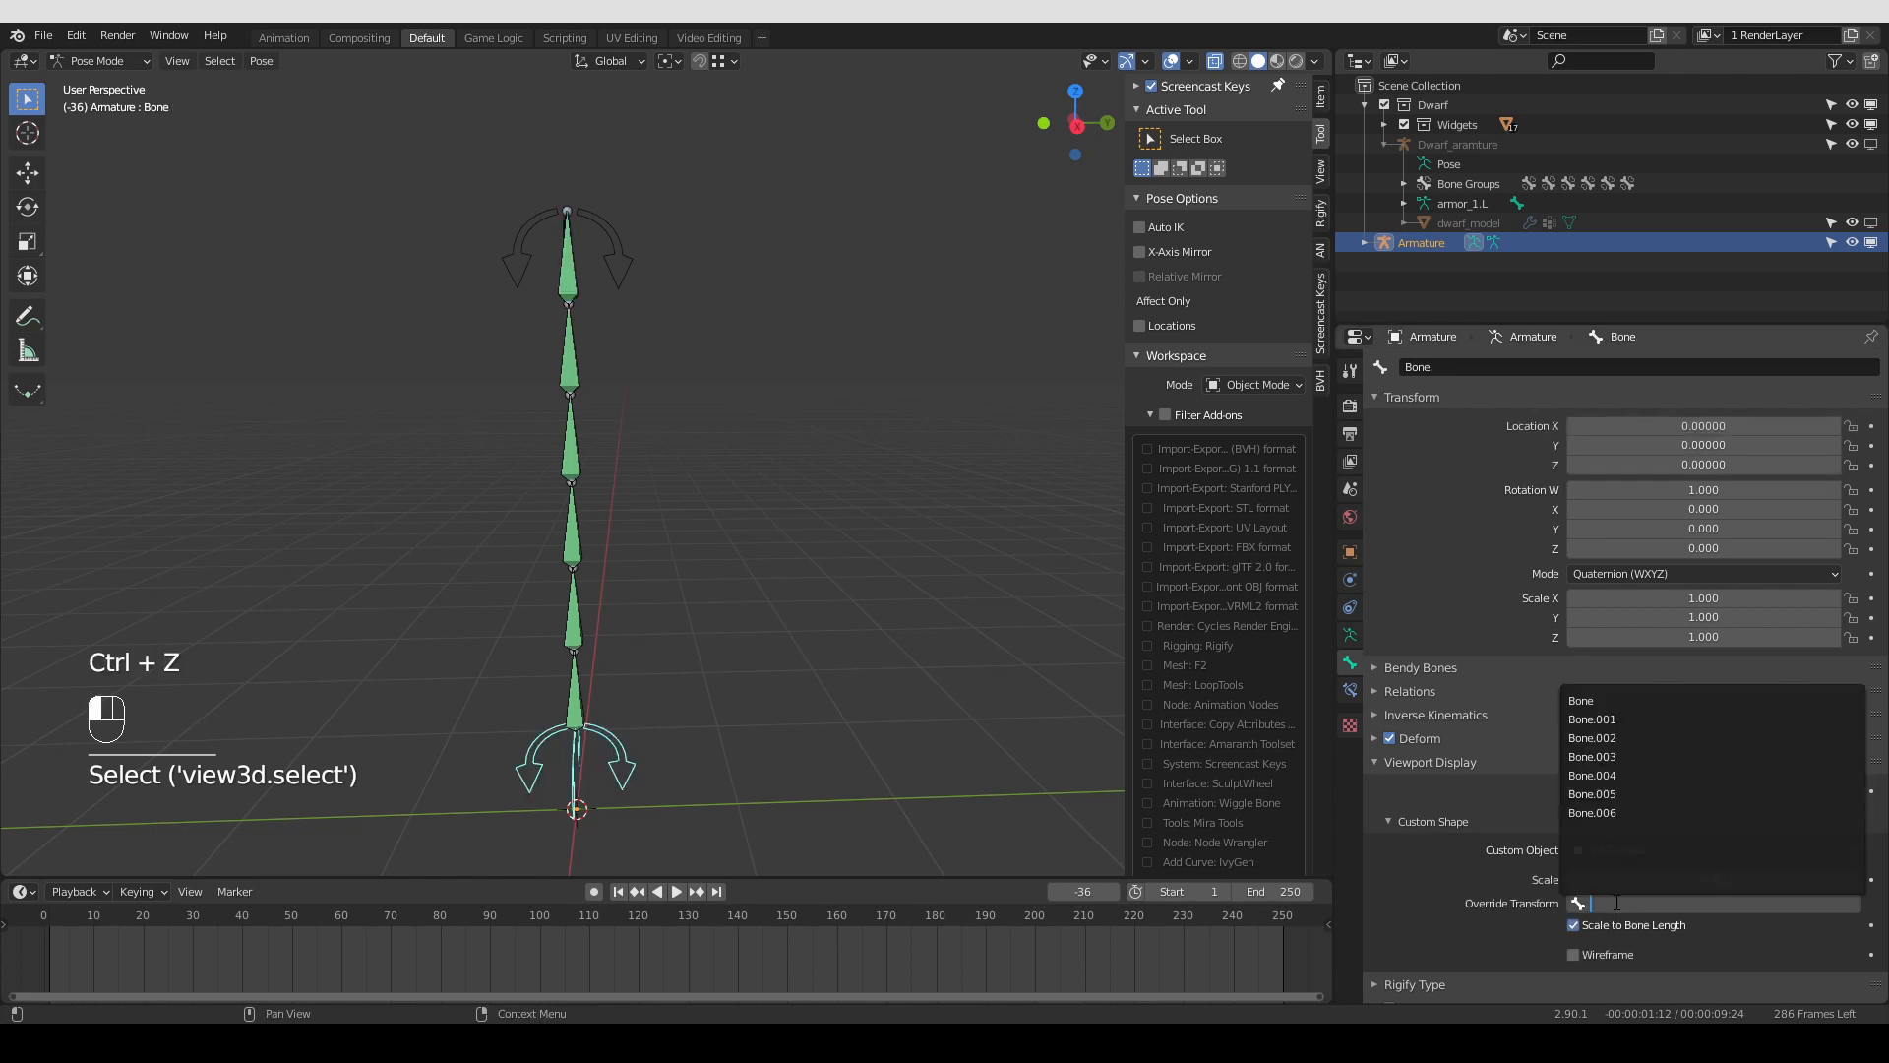
pyautogui.click(1592, 719)
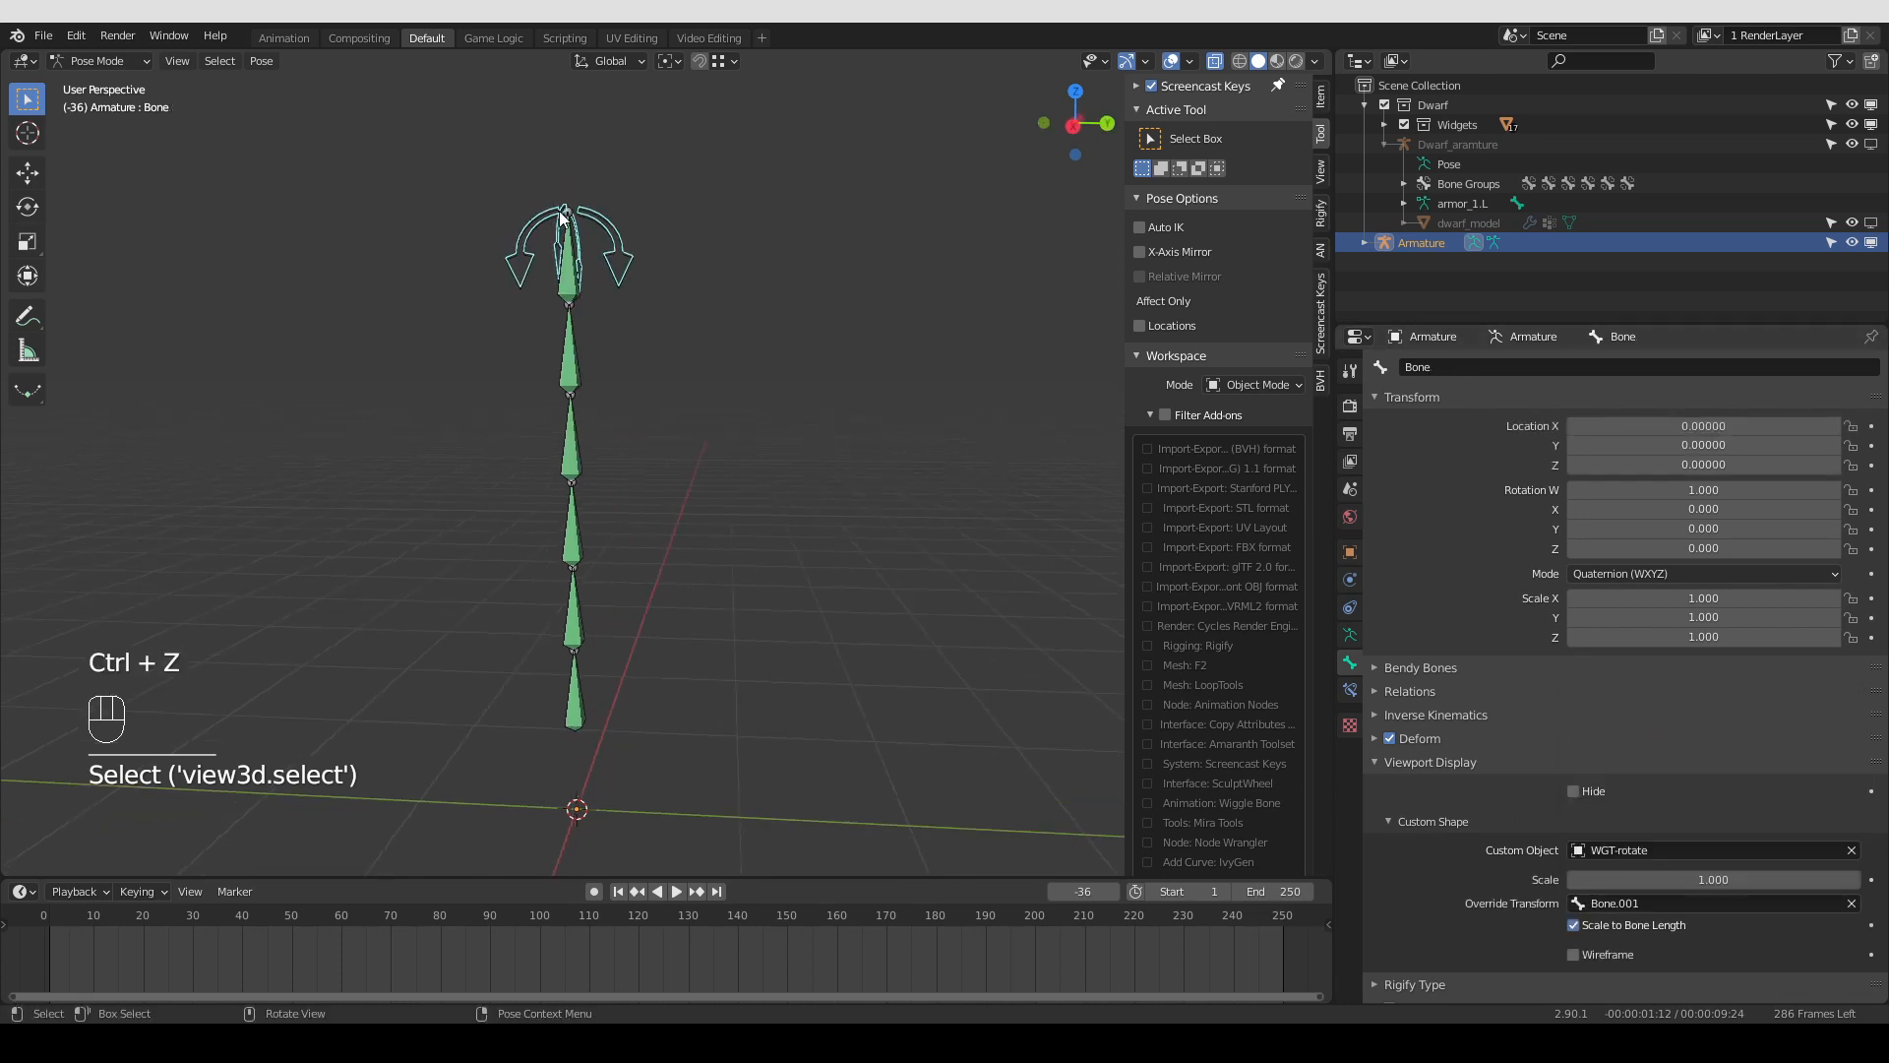
# Test-rotate the base bone freely to check how the overridden shape follows the tip, cancel, and rotate it about 6.59° in the view
pyautogui.moveTo(561, 216); pyautogui.dragTo(640, 274, button='middle')
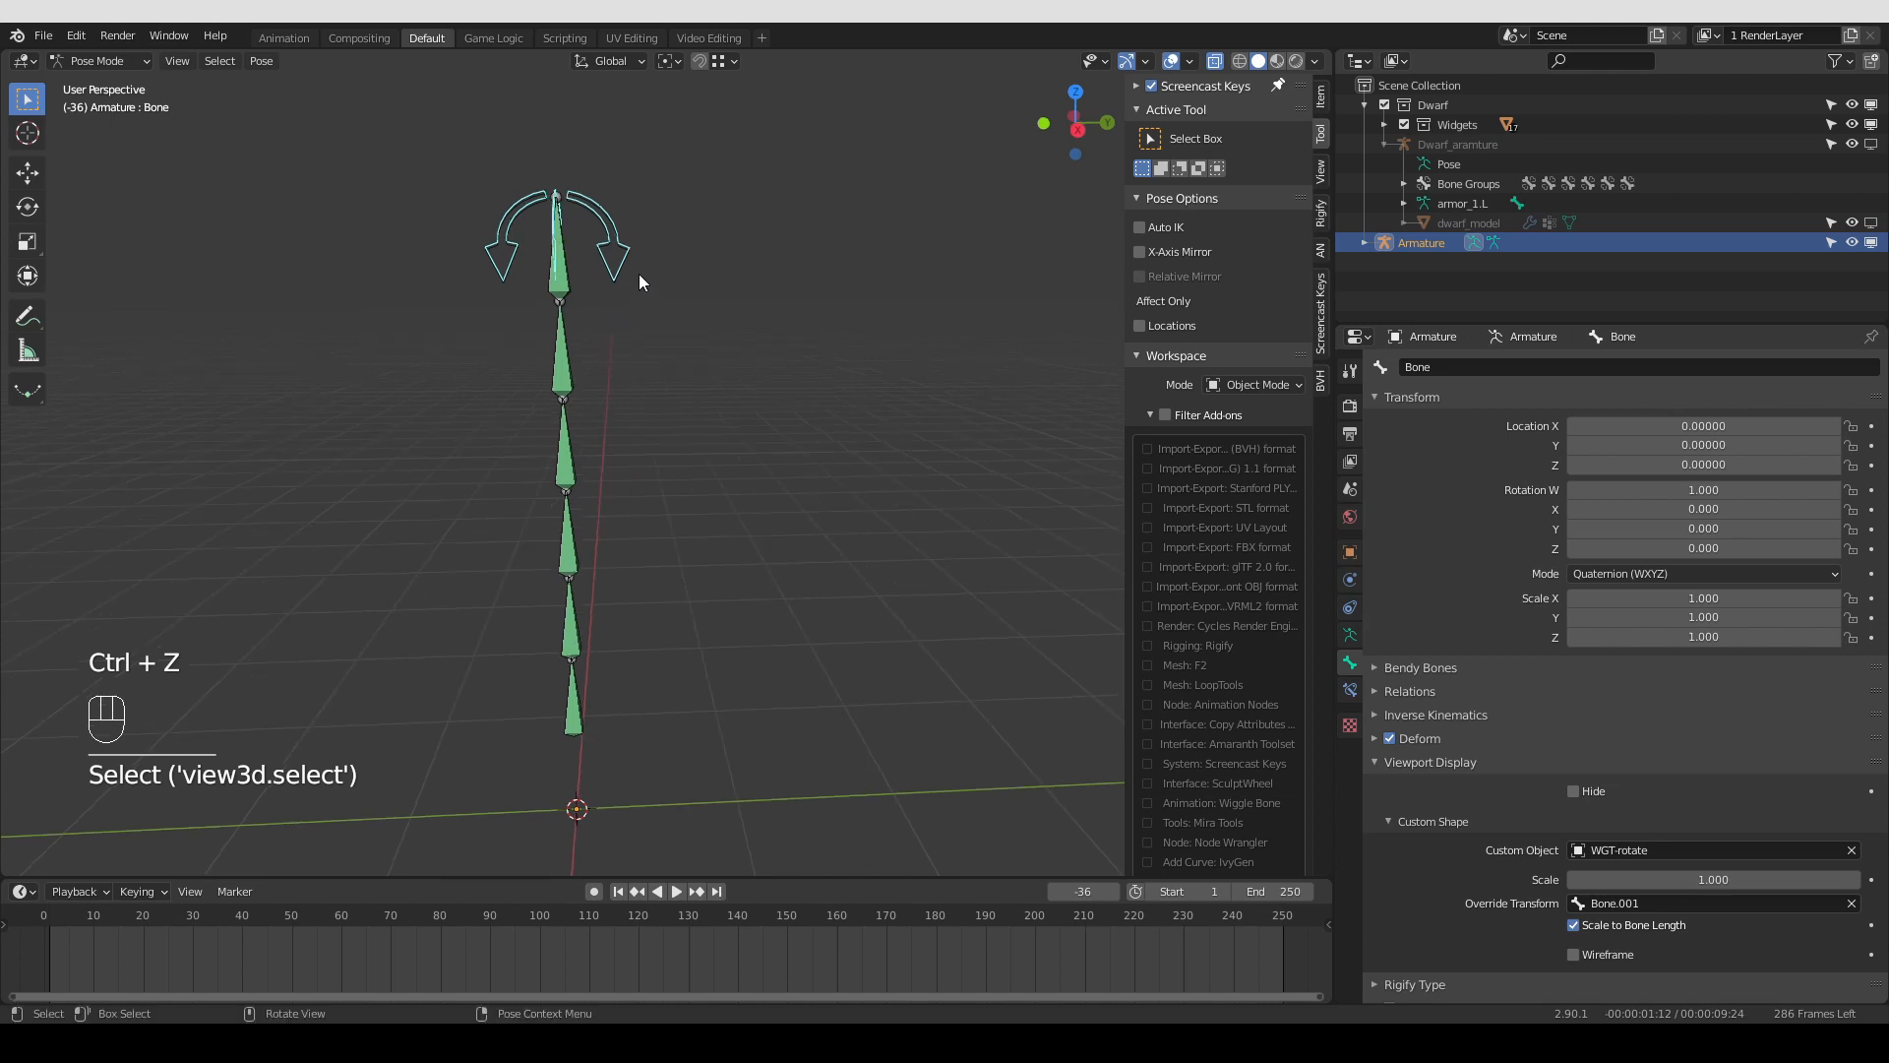
pyautogui.press('r')
pyautogui.press('r')
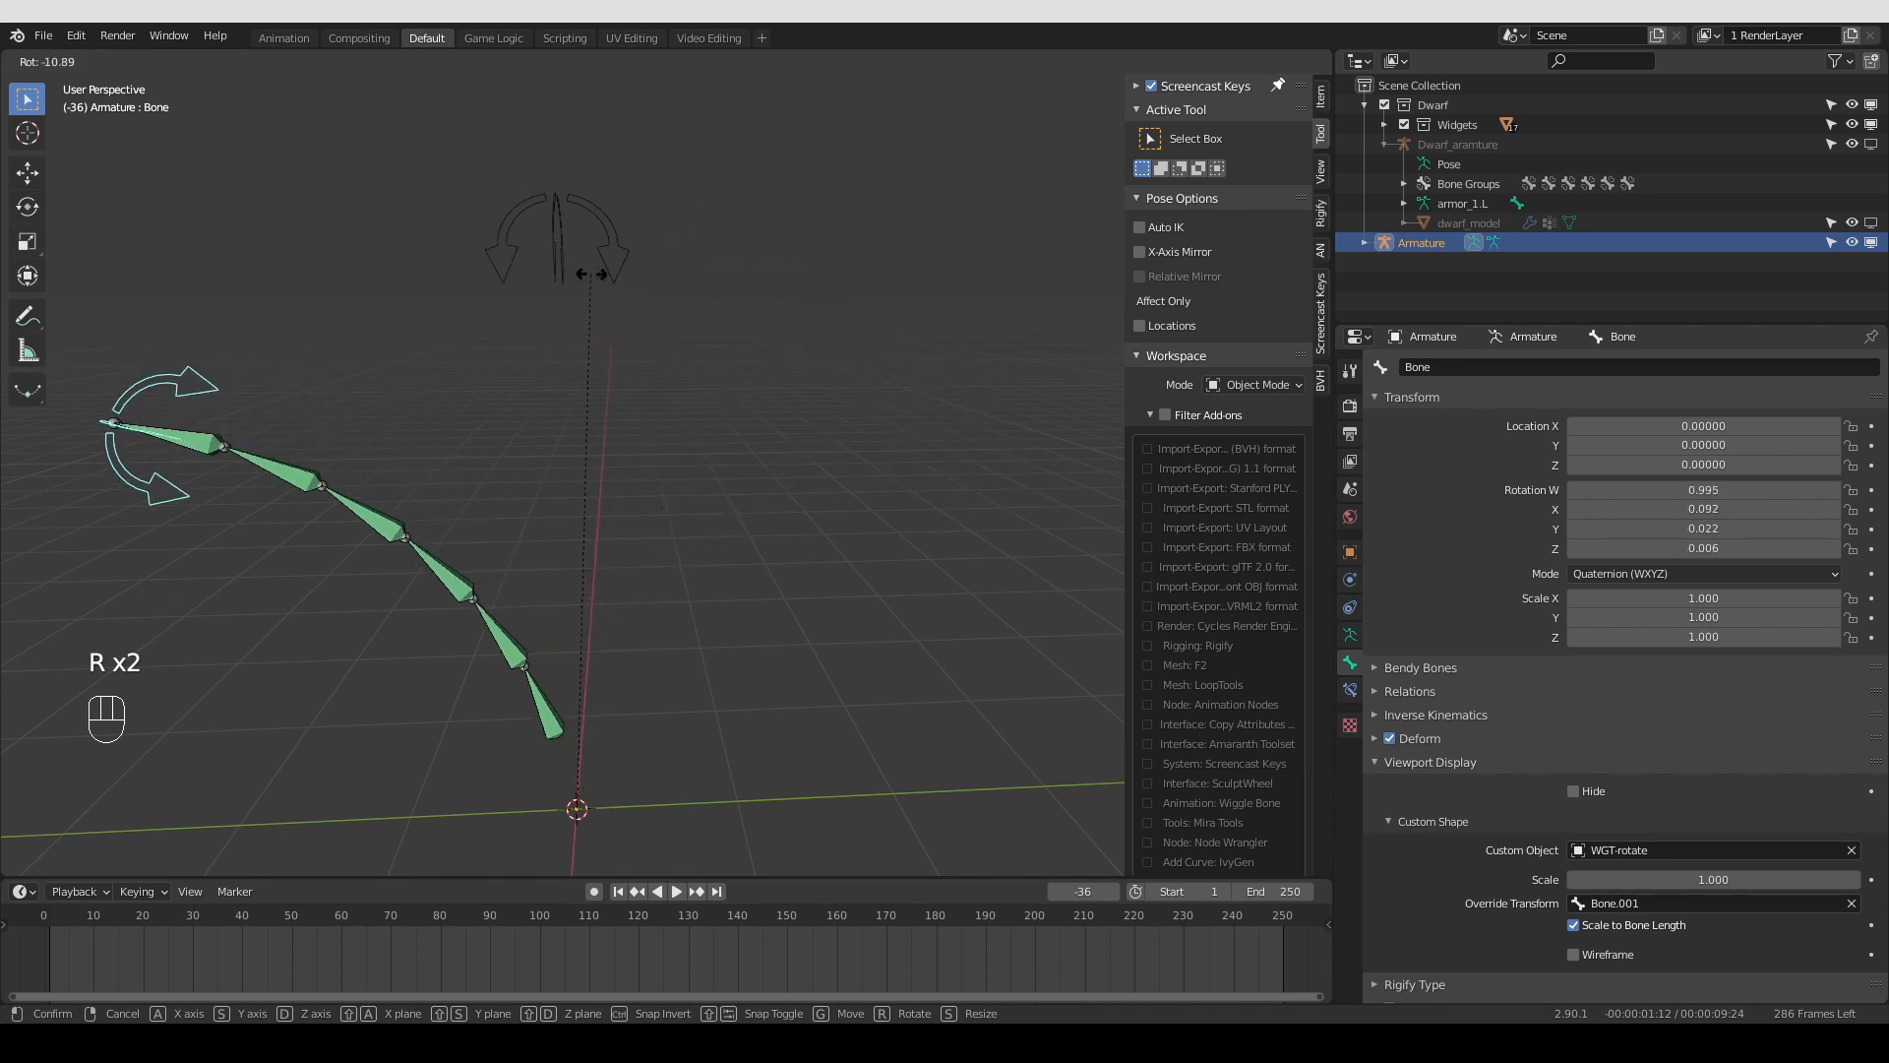
pyautogui.press('r')
pyautogui.press('r')
pyautogui.rightClick(646, 287)
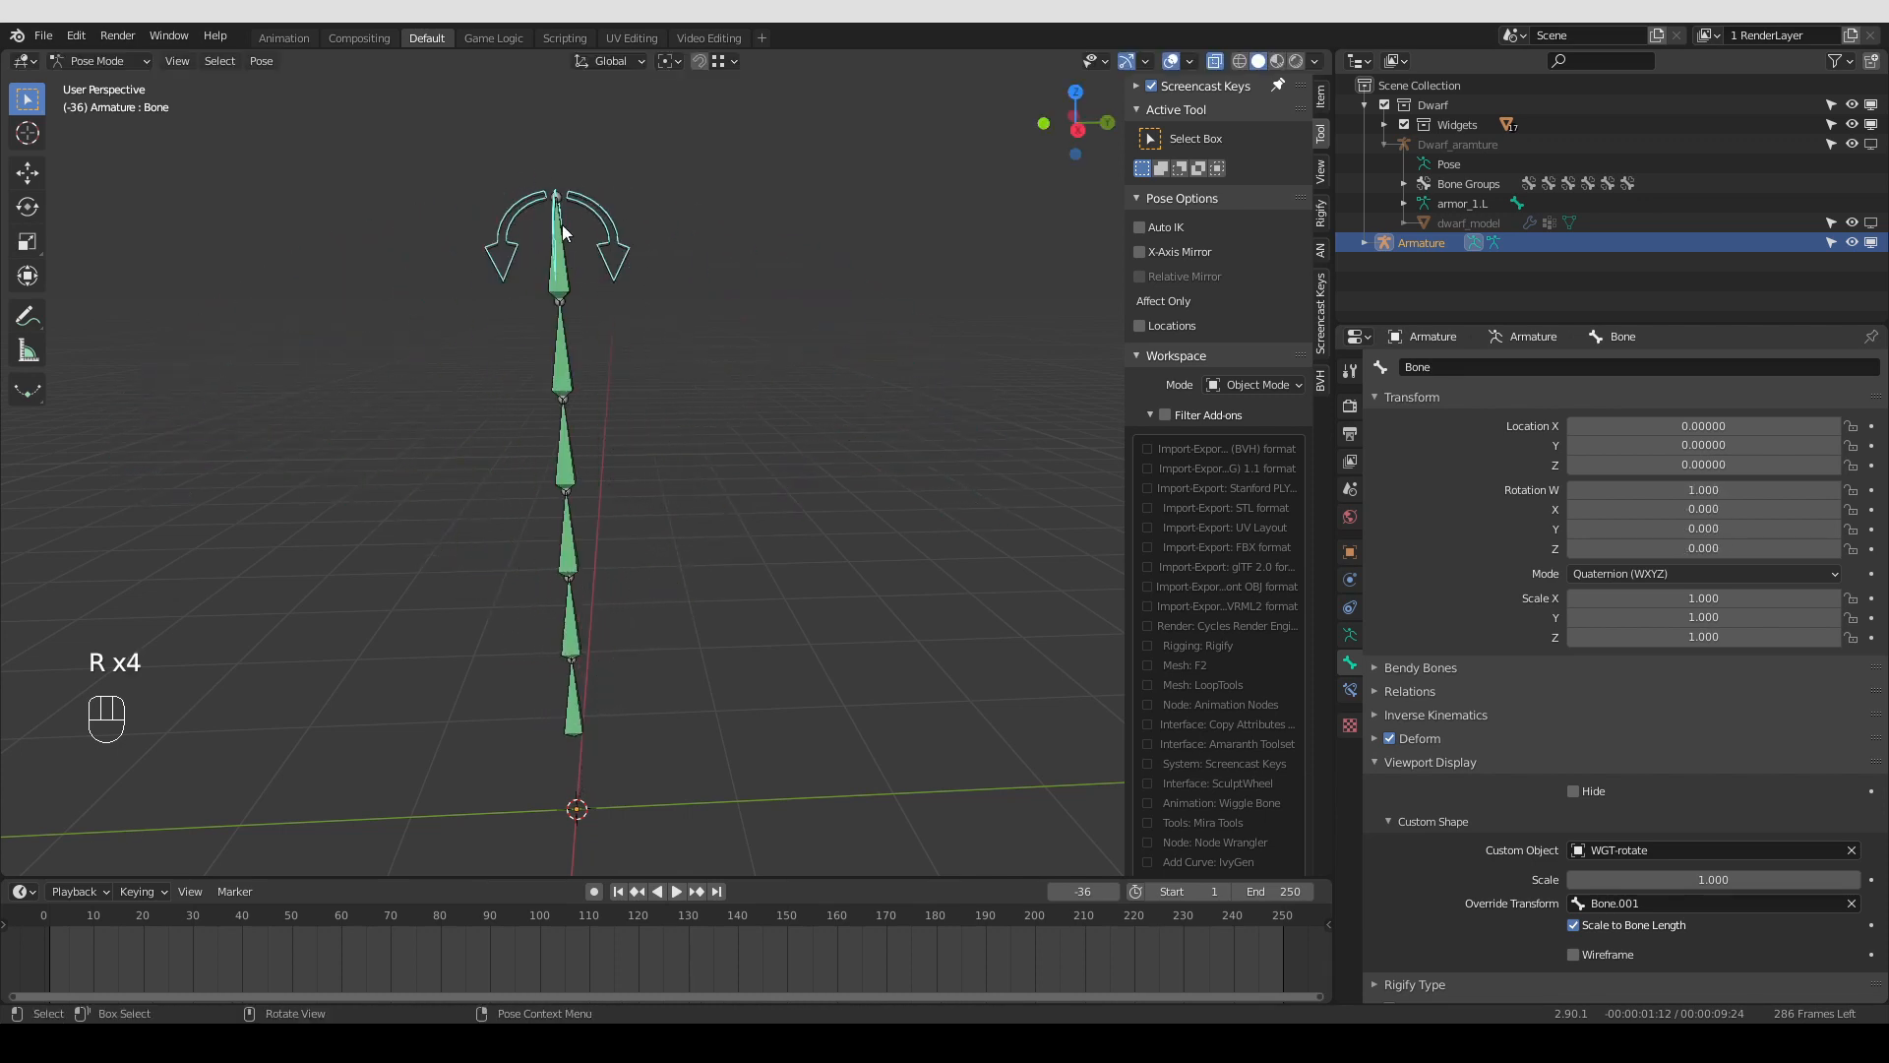
pyautogui.press('r')
pyautogui.click(718, 382)
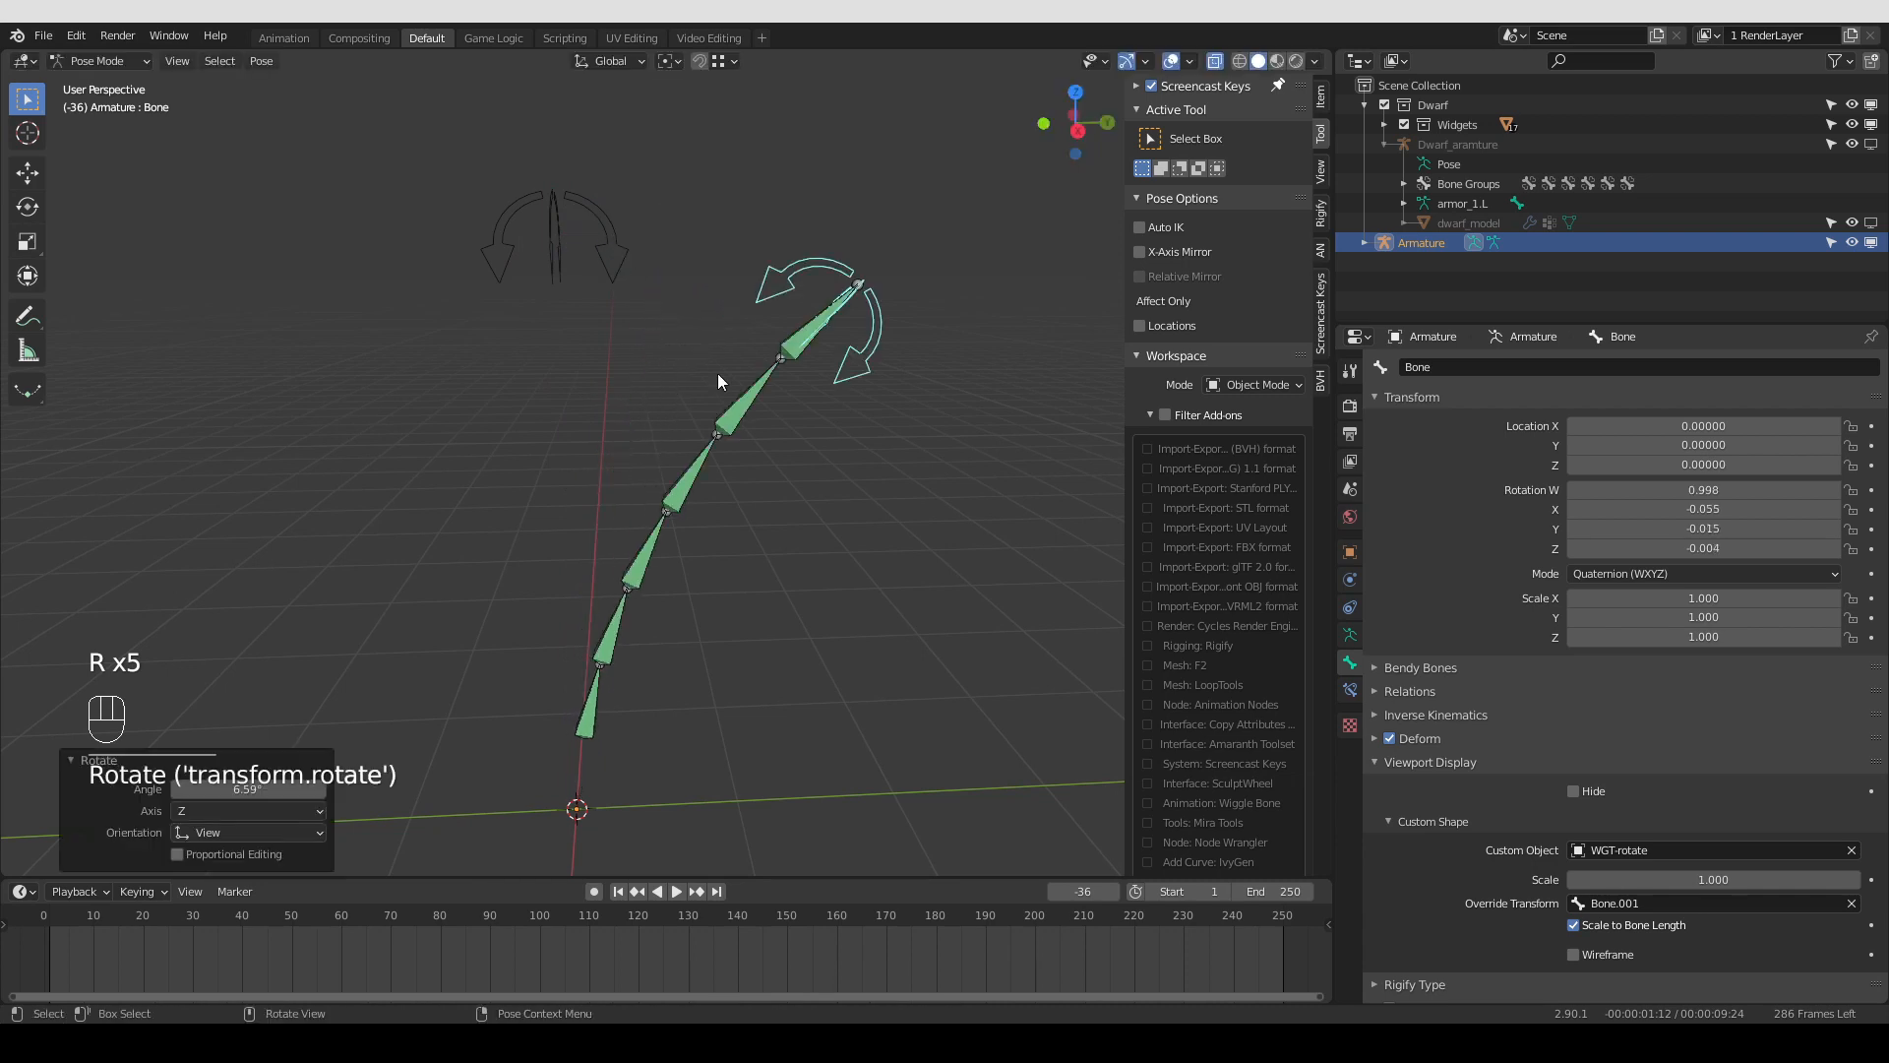